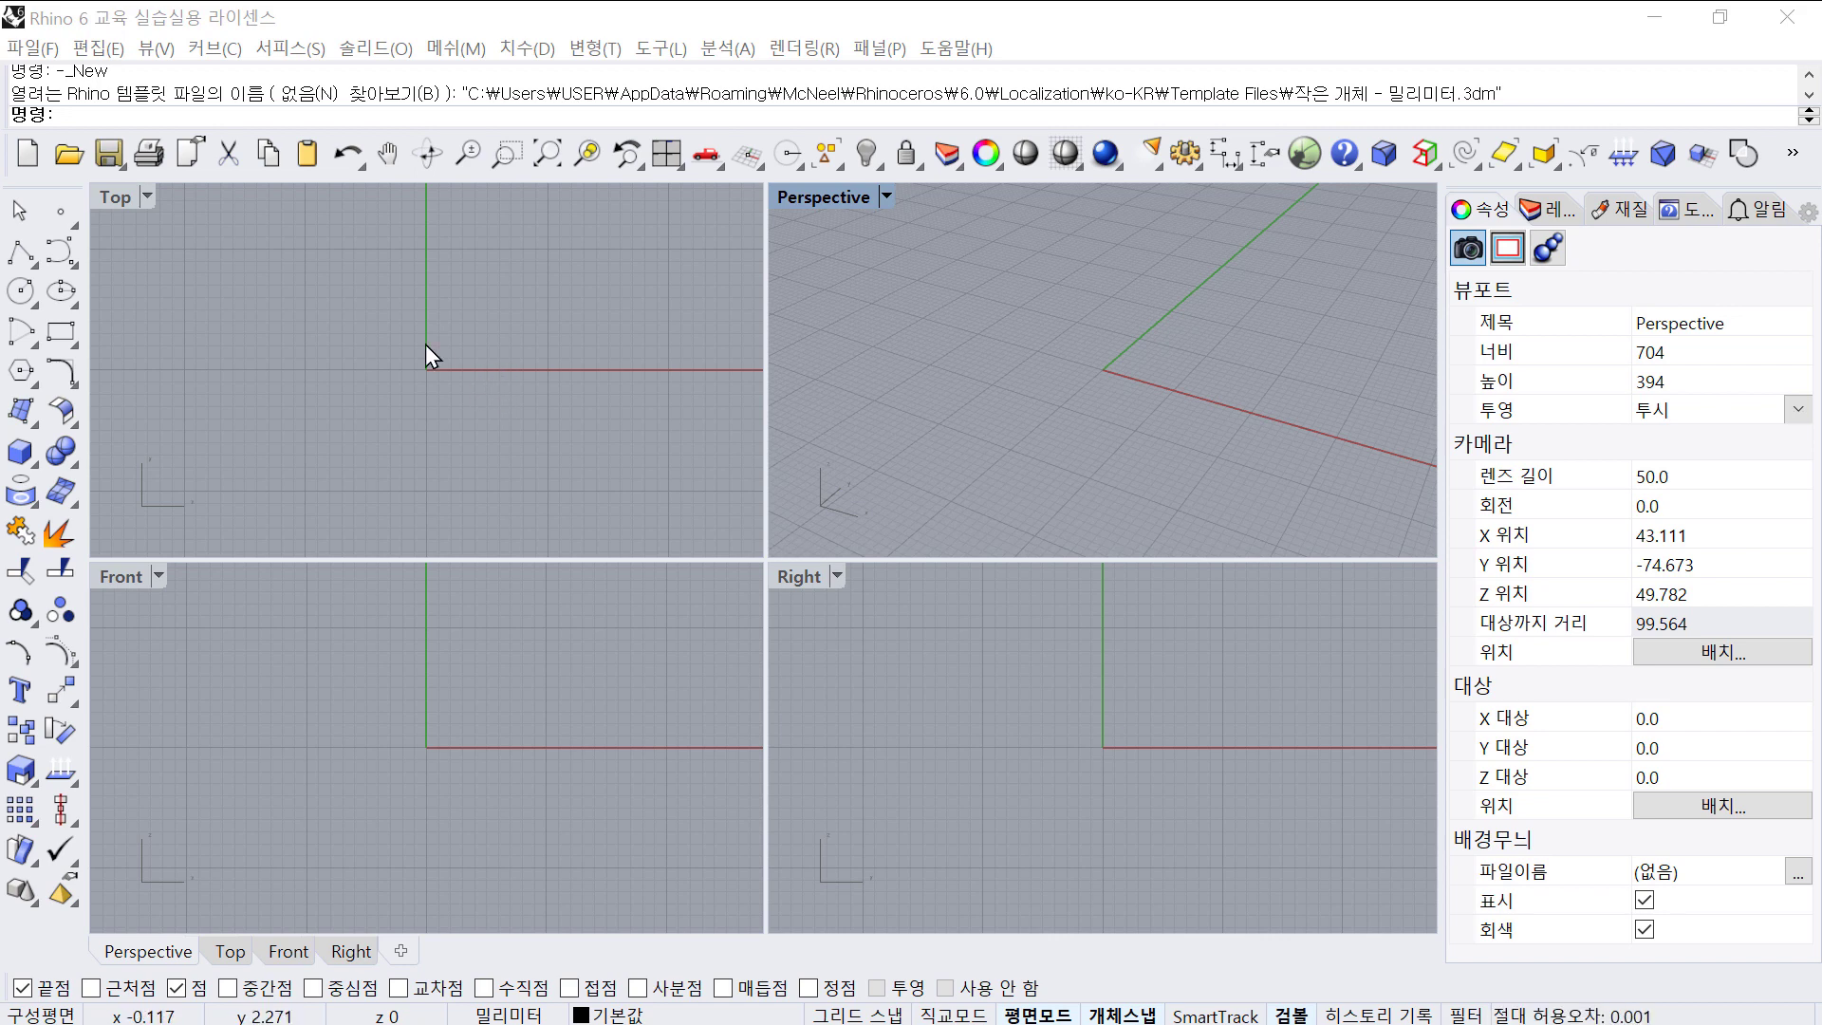
- Draw a 37 by 37 mm square centred on the origin in the Top view
left_click(183, 306)
left_click(71, 343)
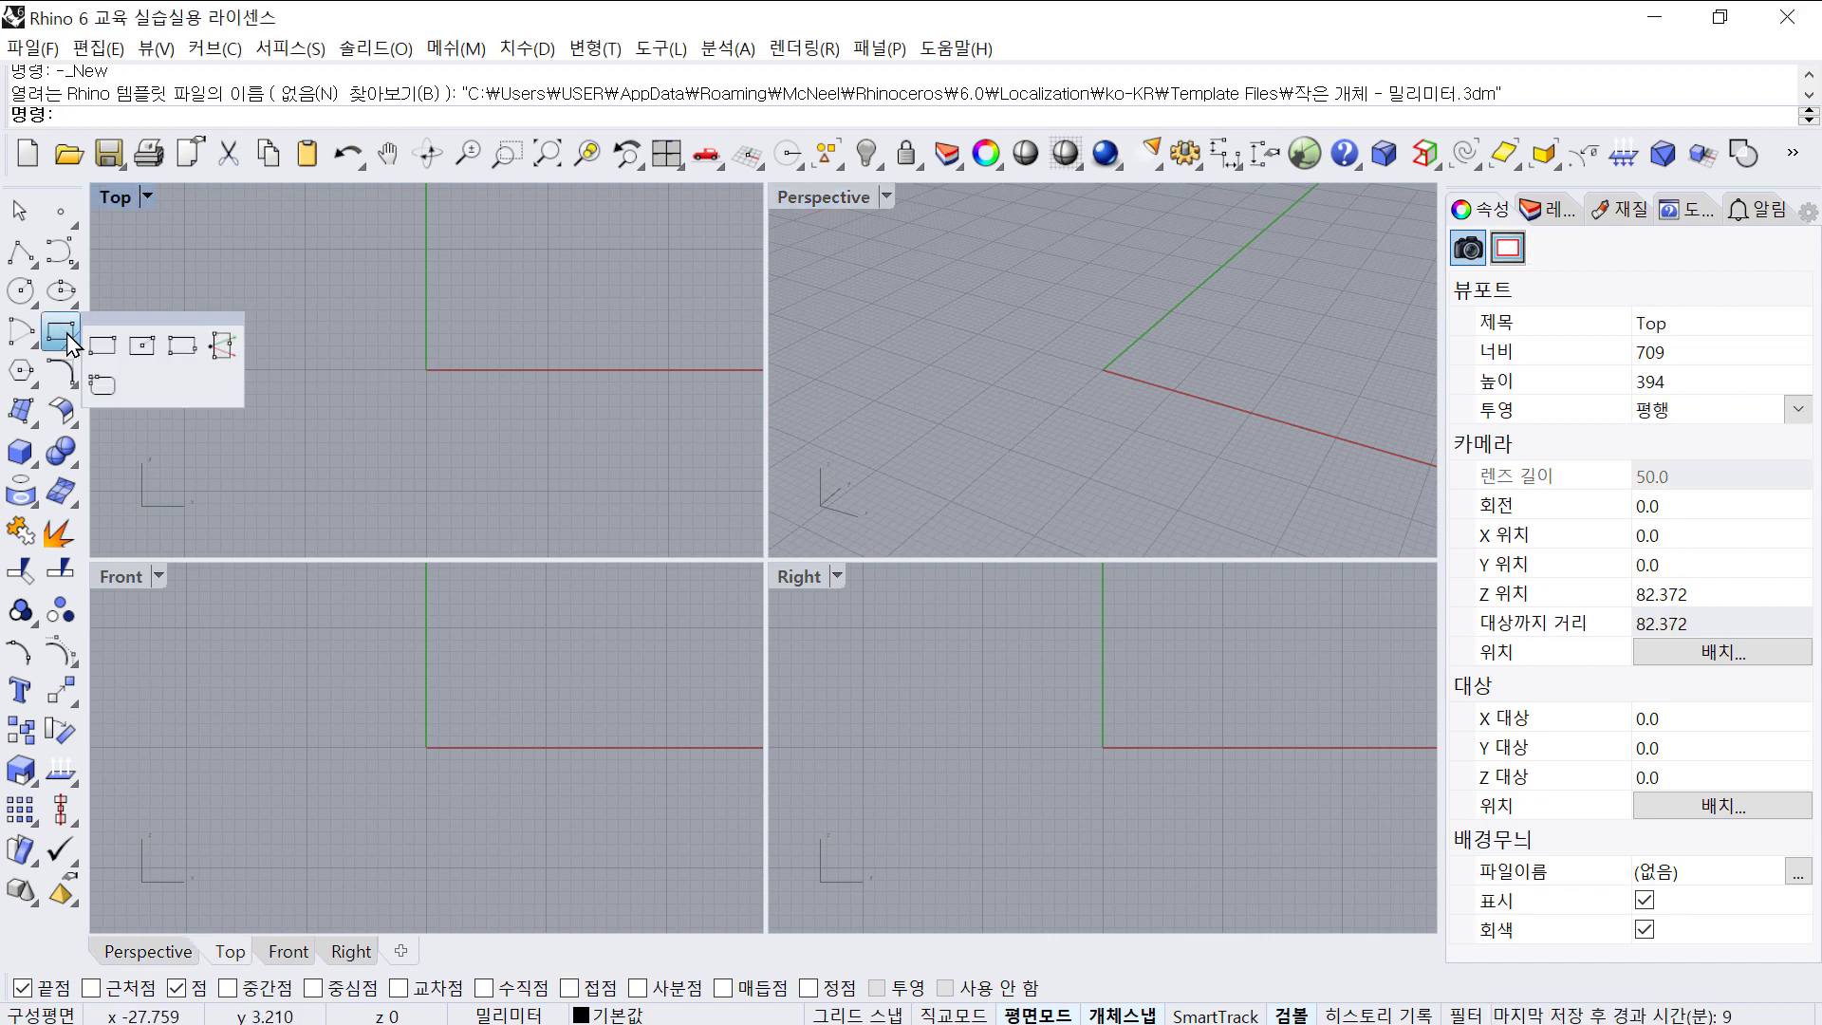
left_click(142, 351)
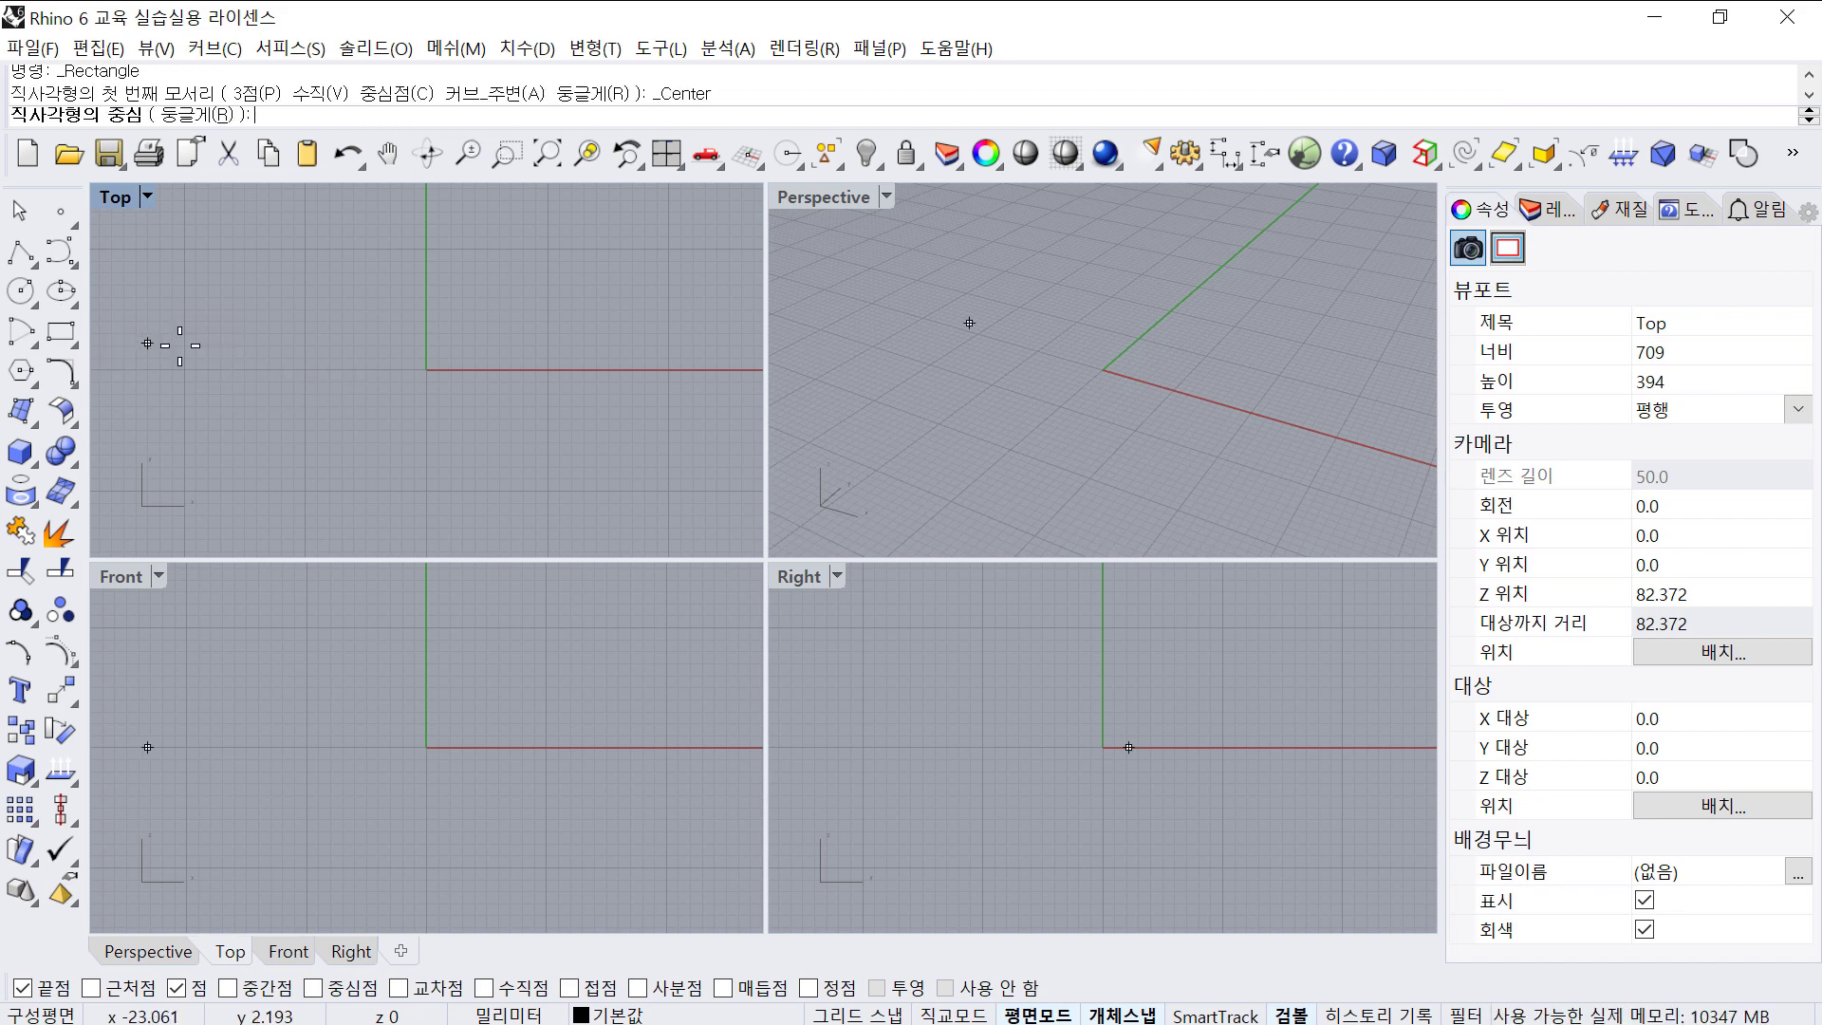
type("0")
key("Return")
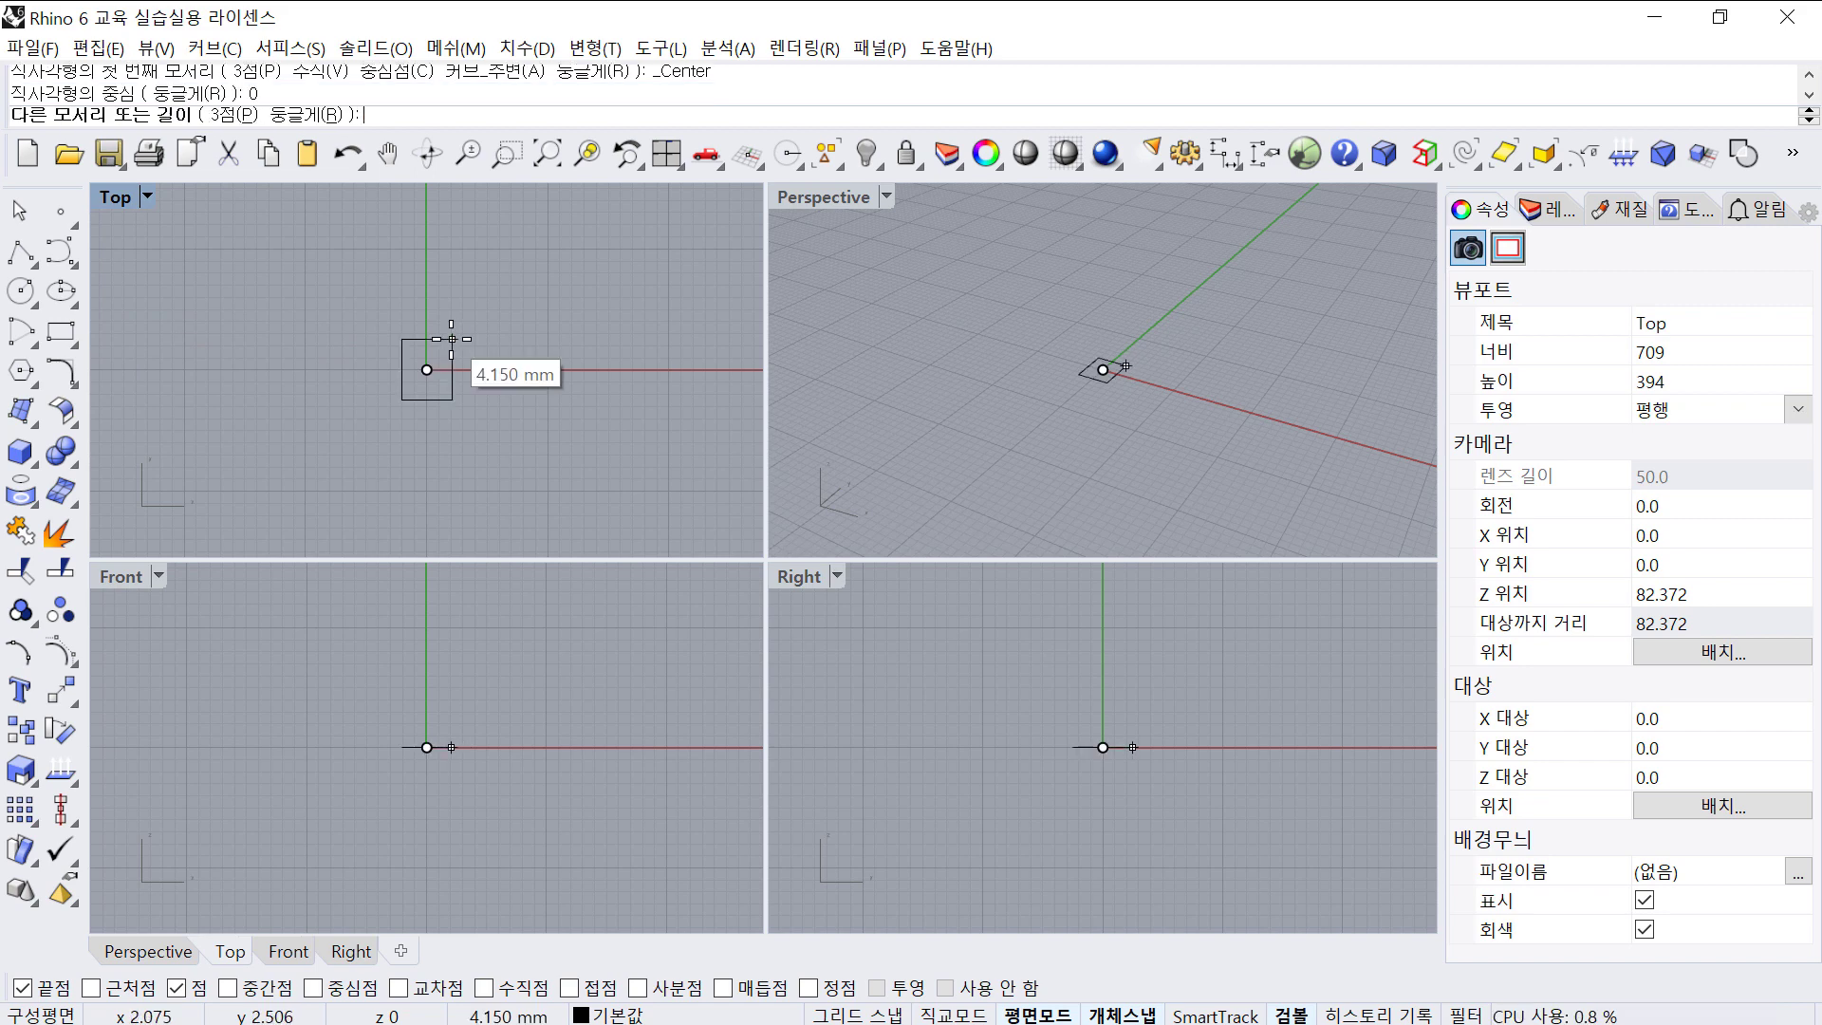
type("37")
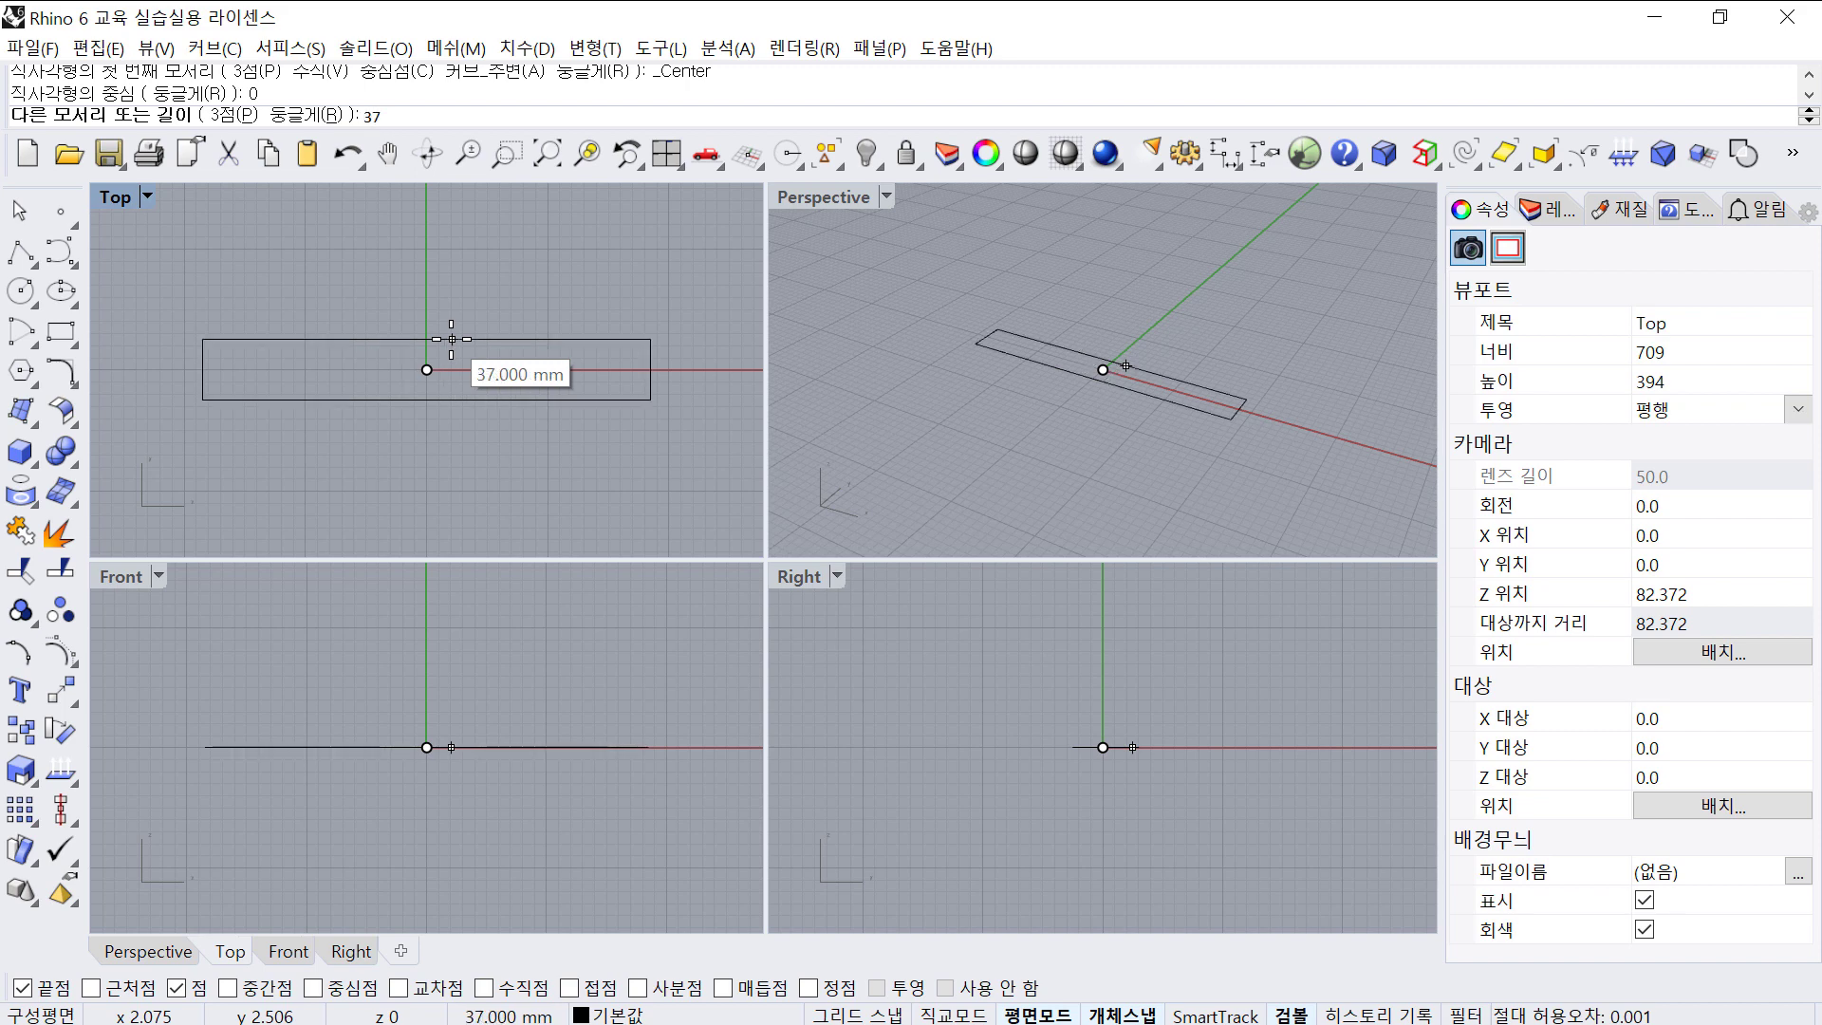
key("Return")
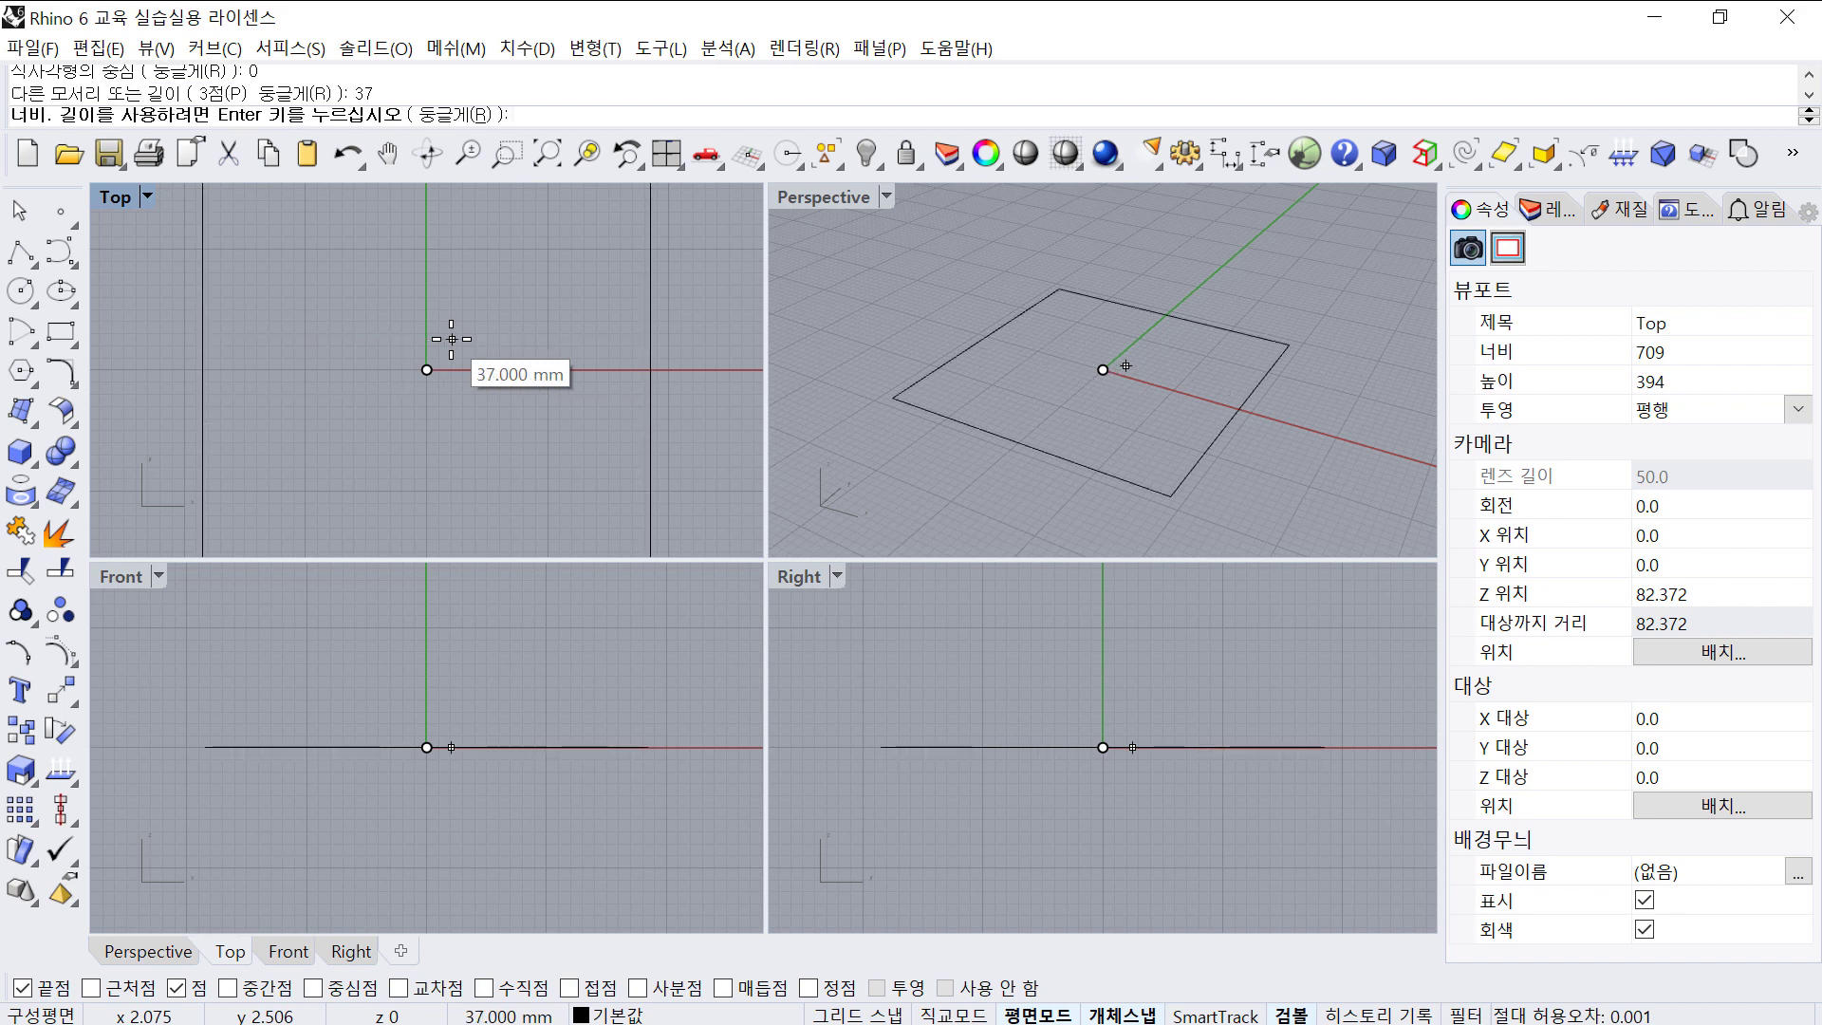
type("37")
key("Return")
scroll(450, 251, "down", 2)
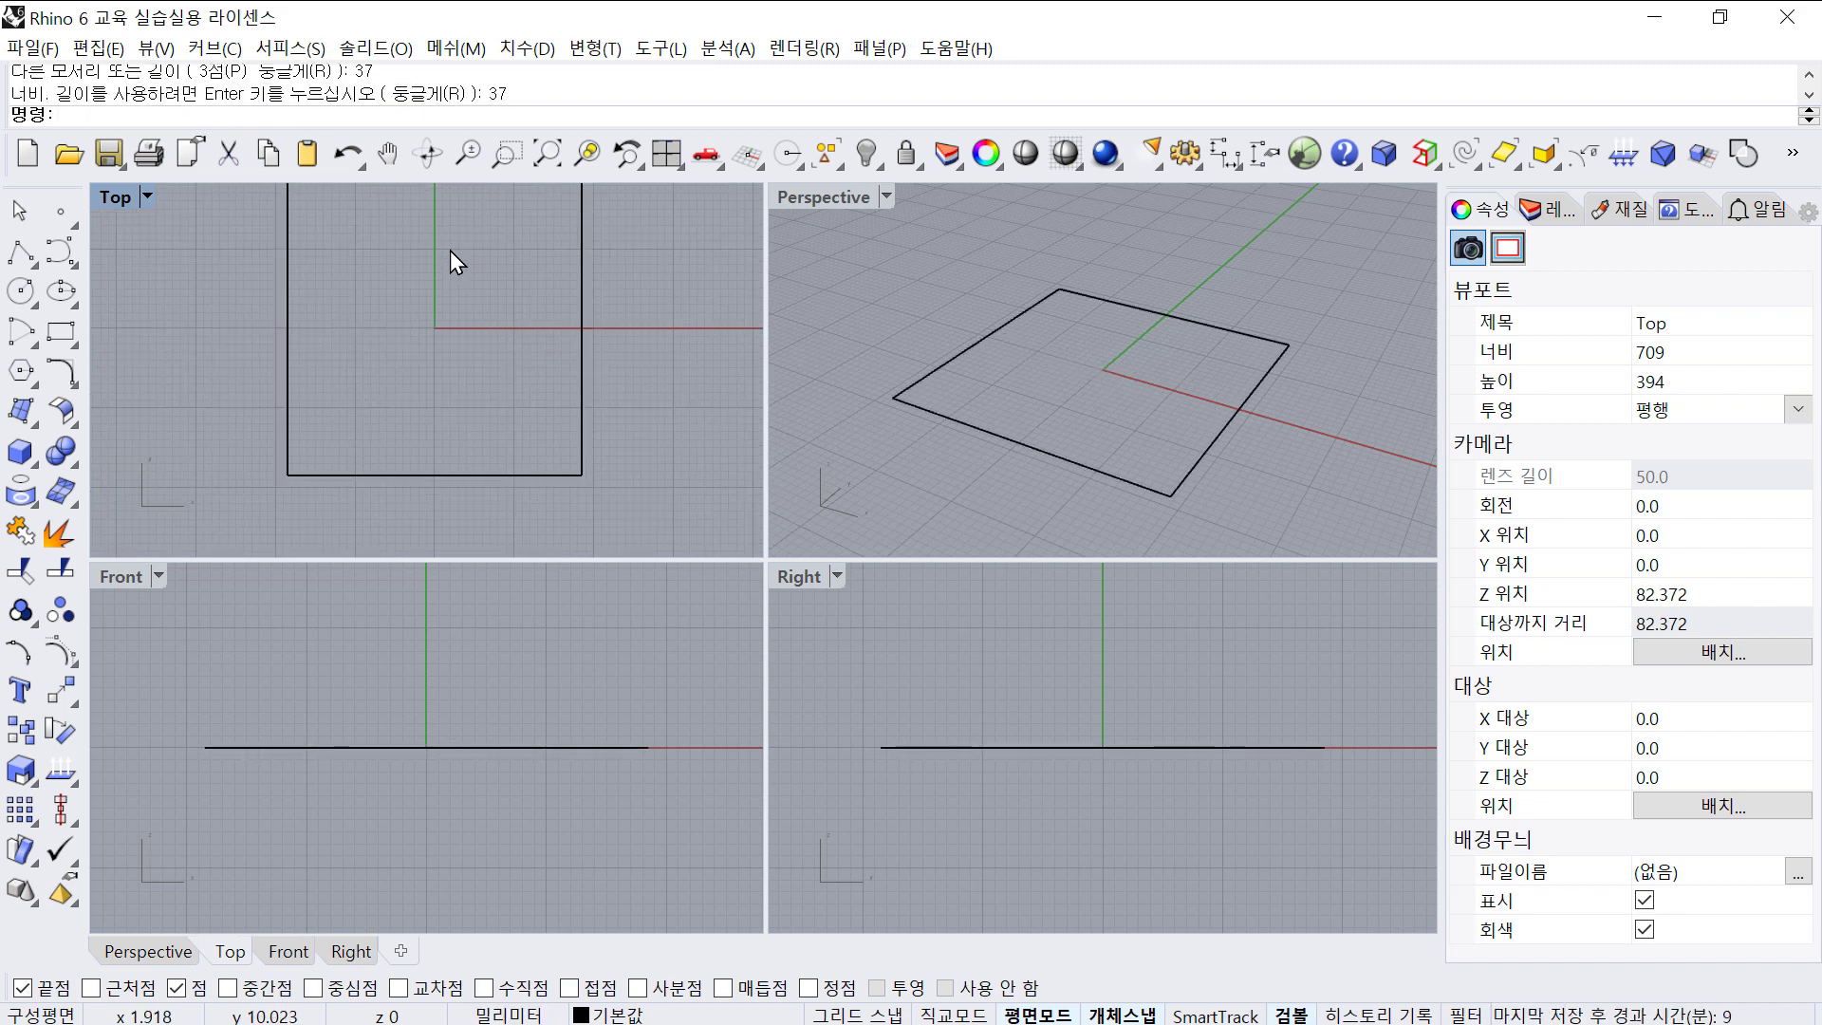
scroll(453, 250, "down", 4)
scroll(384, 317, "up", 4)
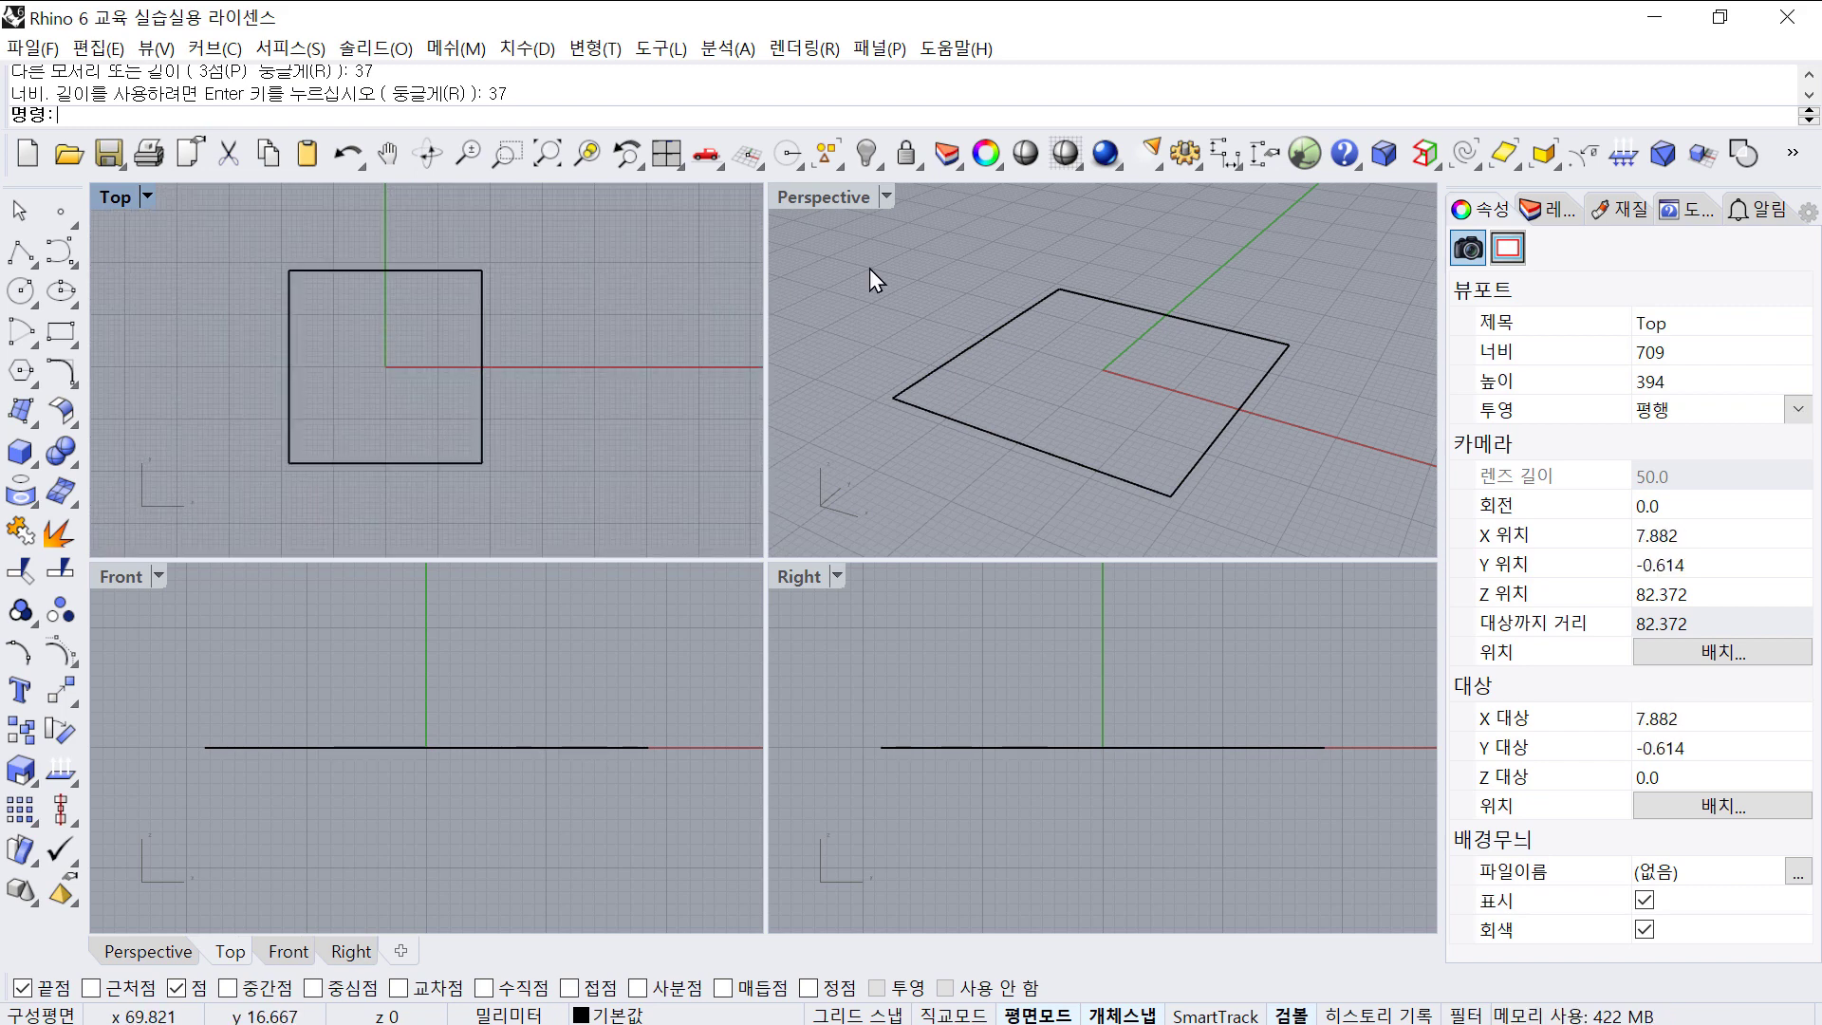
- Add a dimension for the upper edge of the square, placed just above it in the Top view
left_click(1216, 158)
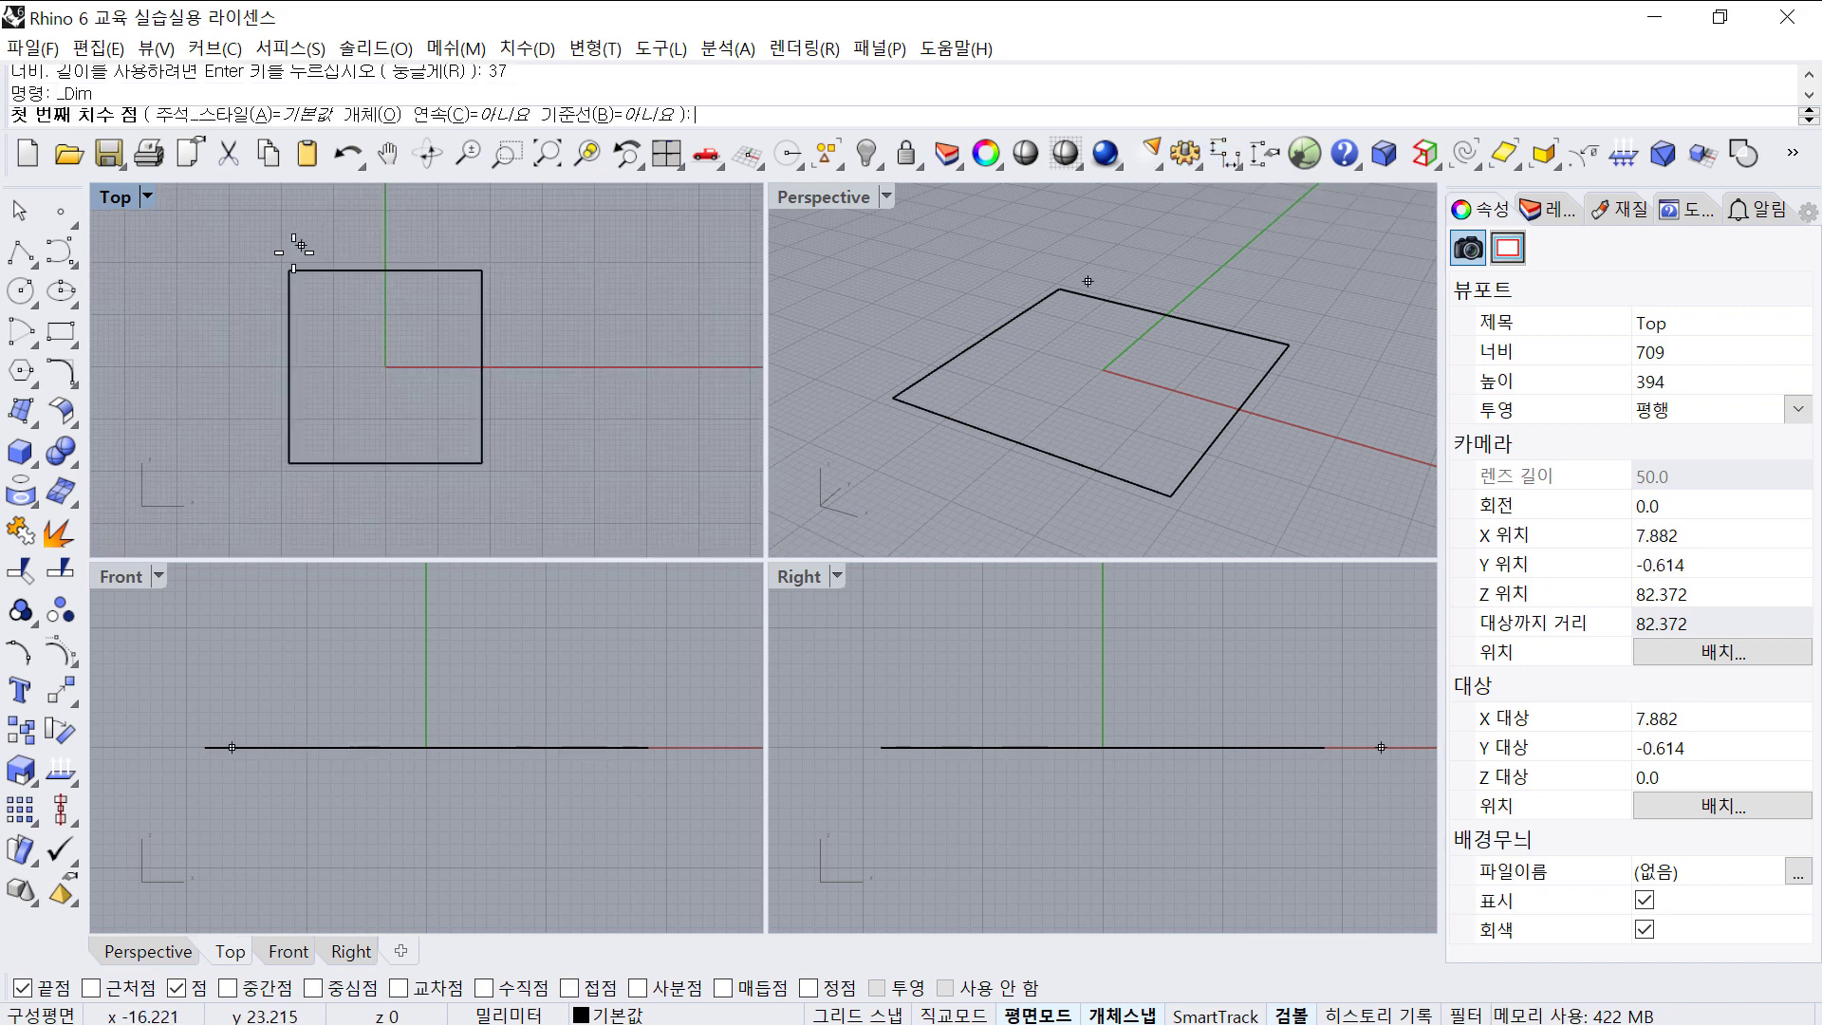
left_click(290, 270)
left_click(482, 271)
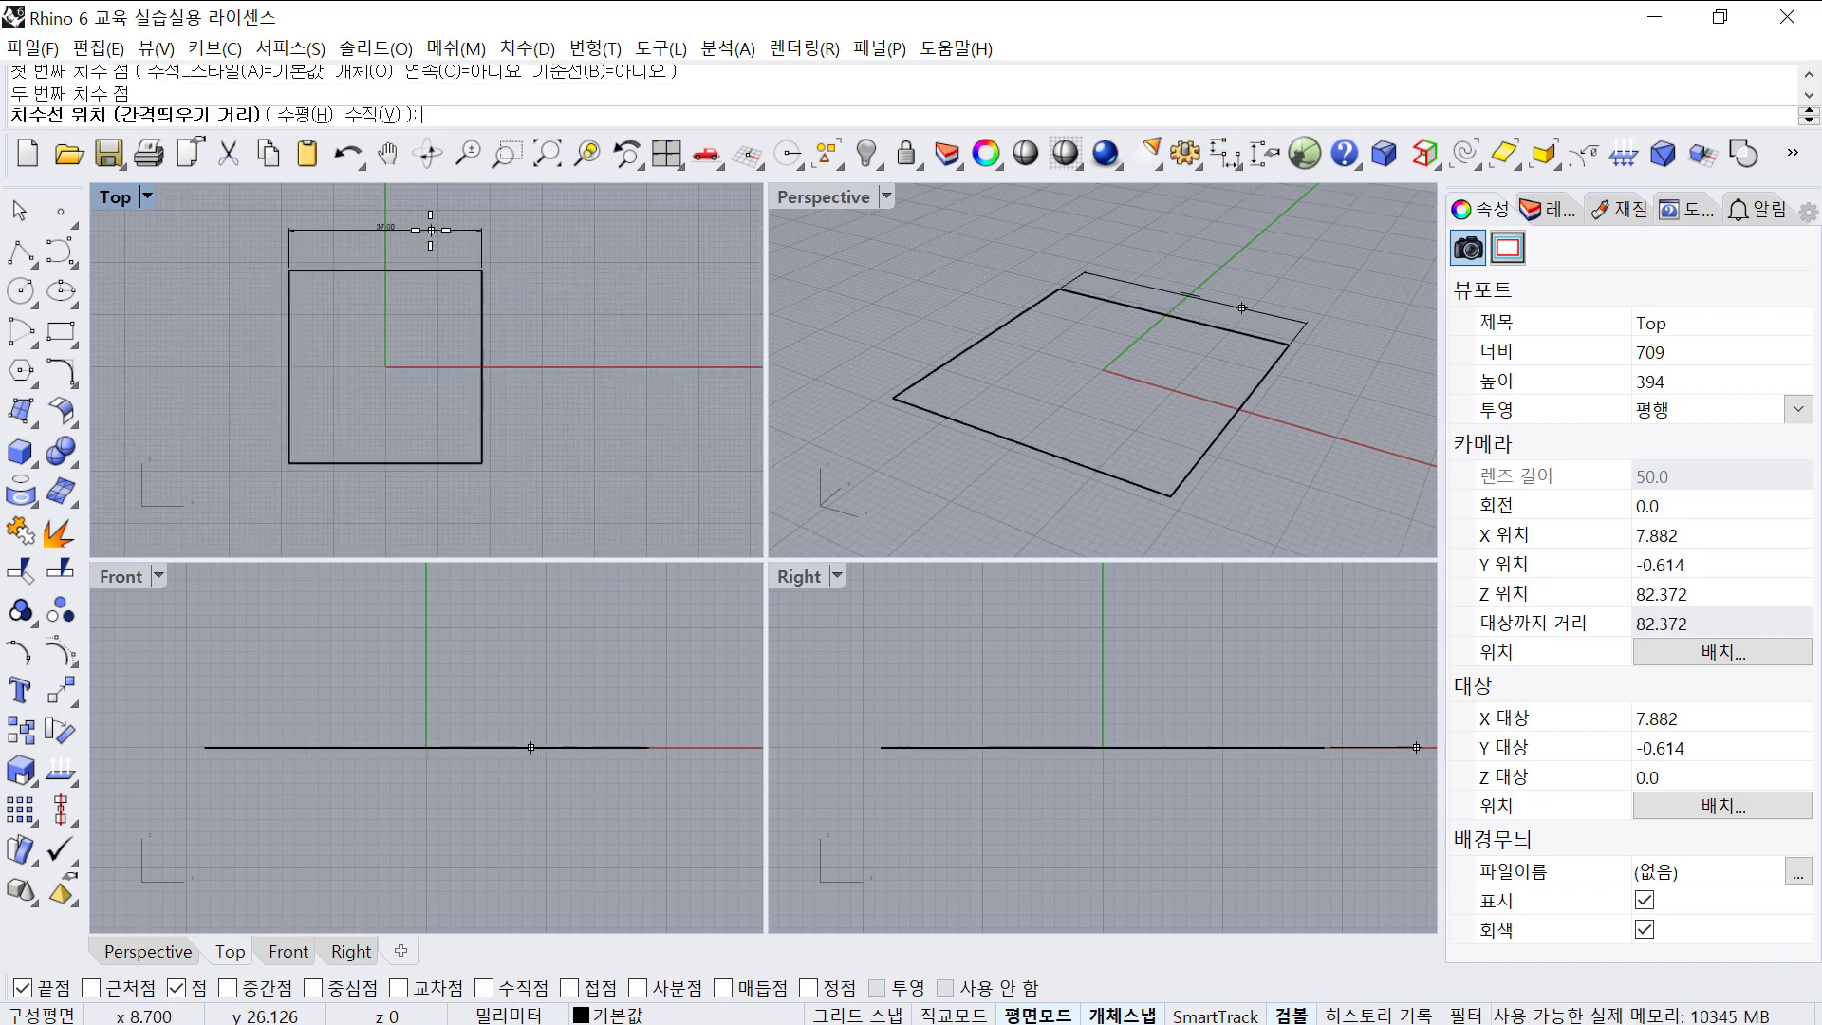
left_click(431, 229)
scroll(384, 222, "up", 5)
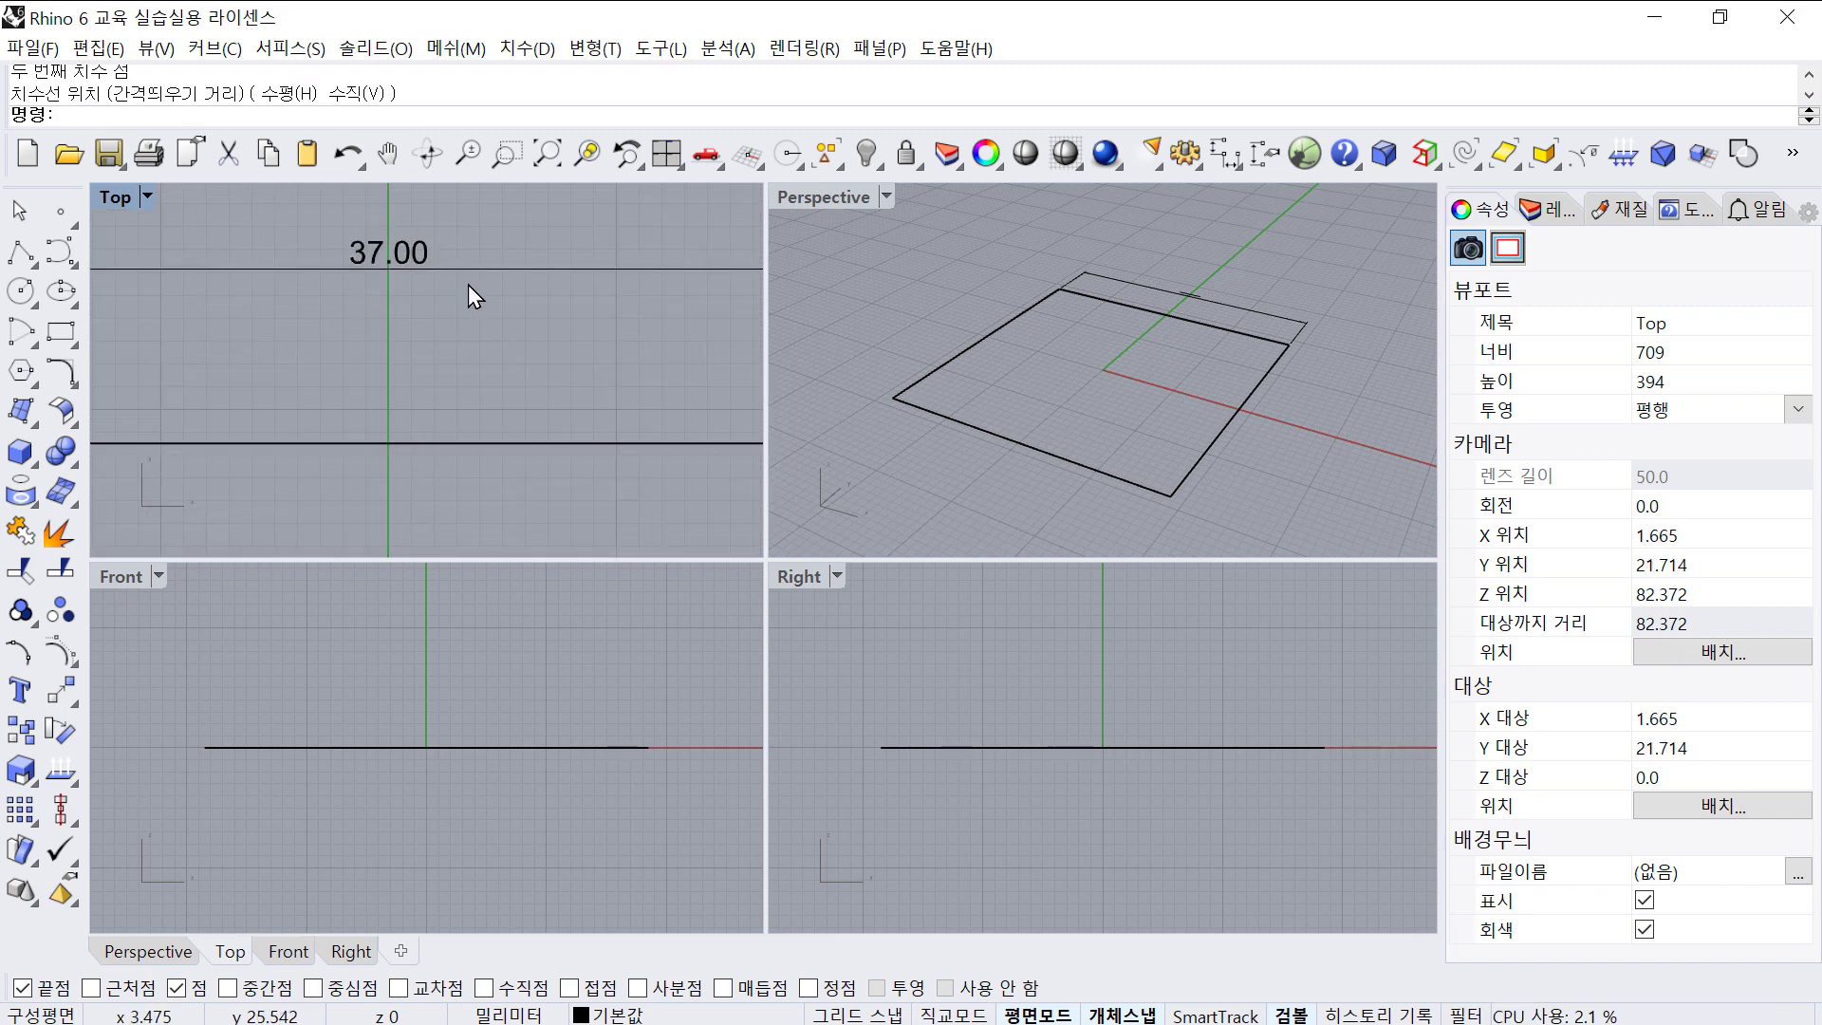
scroll(469, 285, "down", 12)
right_click_drag(478, 305, 455, 267)
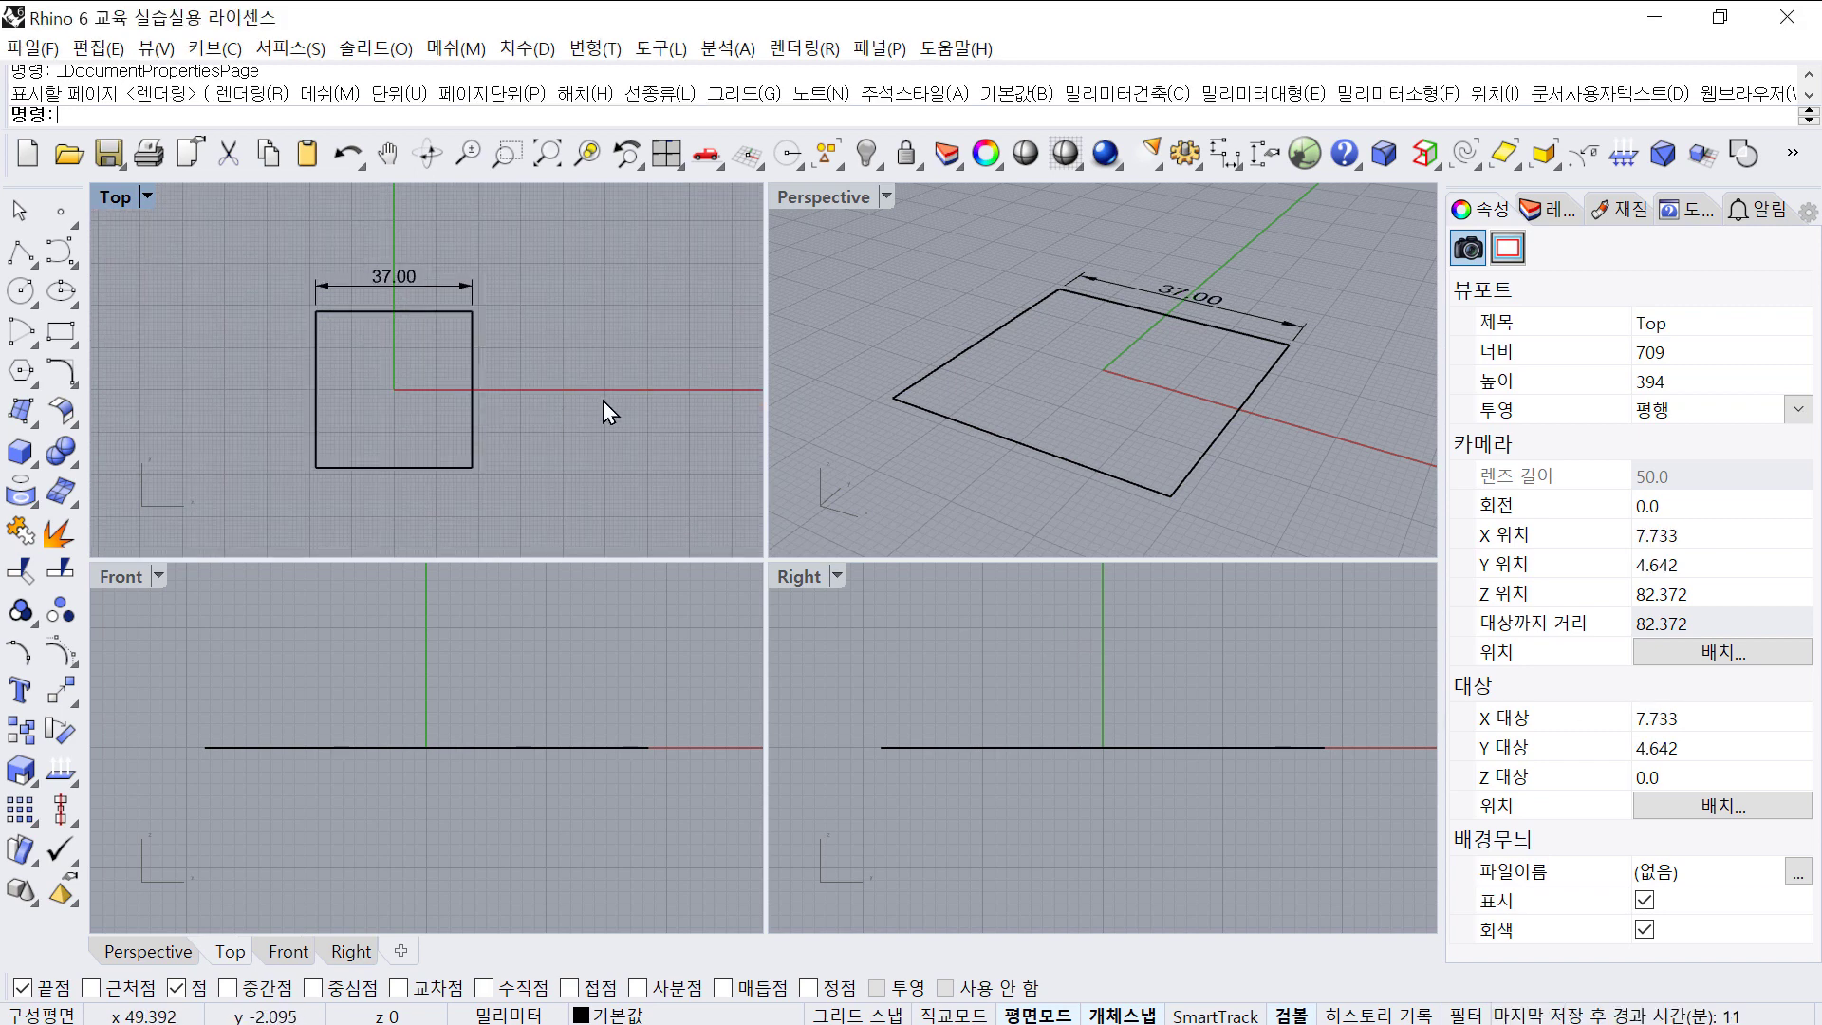
- Rotate the square together with its dimension by 45 degrees in the Top view
left_click_drag(600, 422, 376, 359)
left_click_drag(572, 451, 418, 393)
left_click(547, 372)
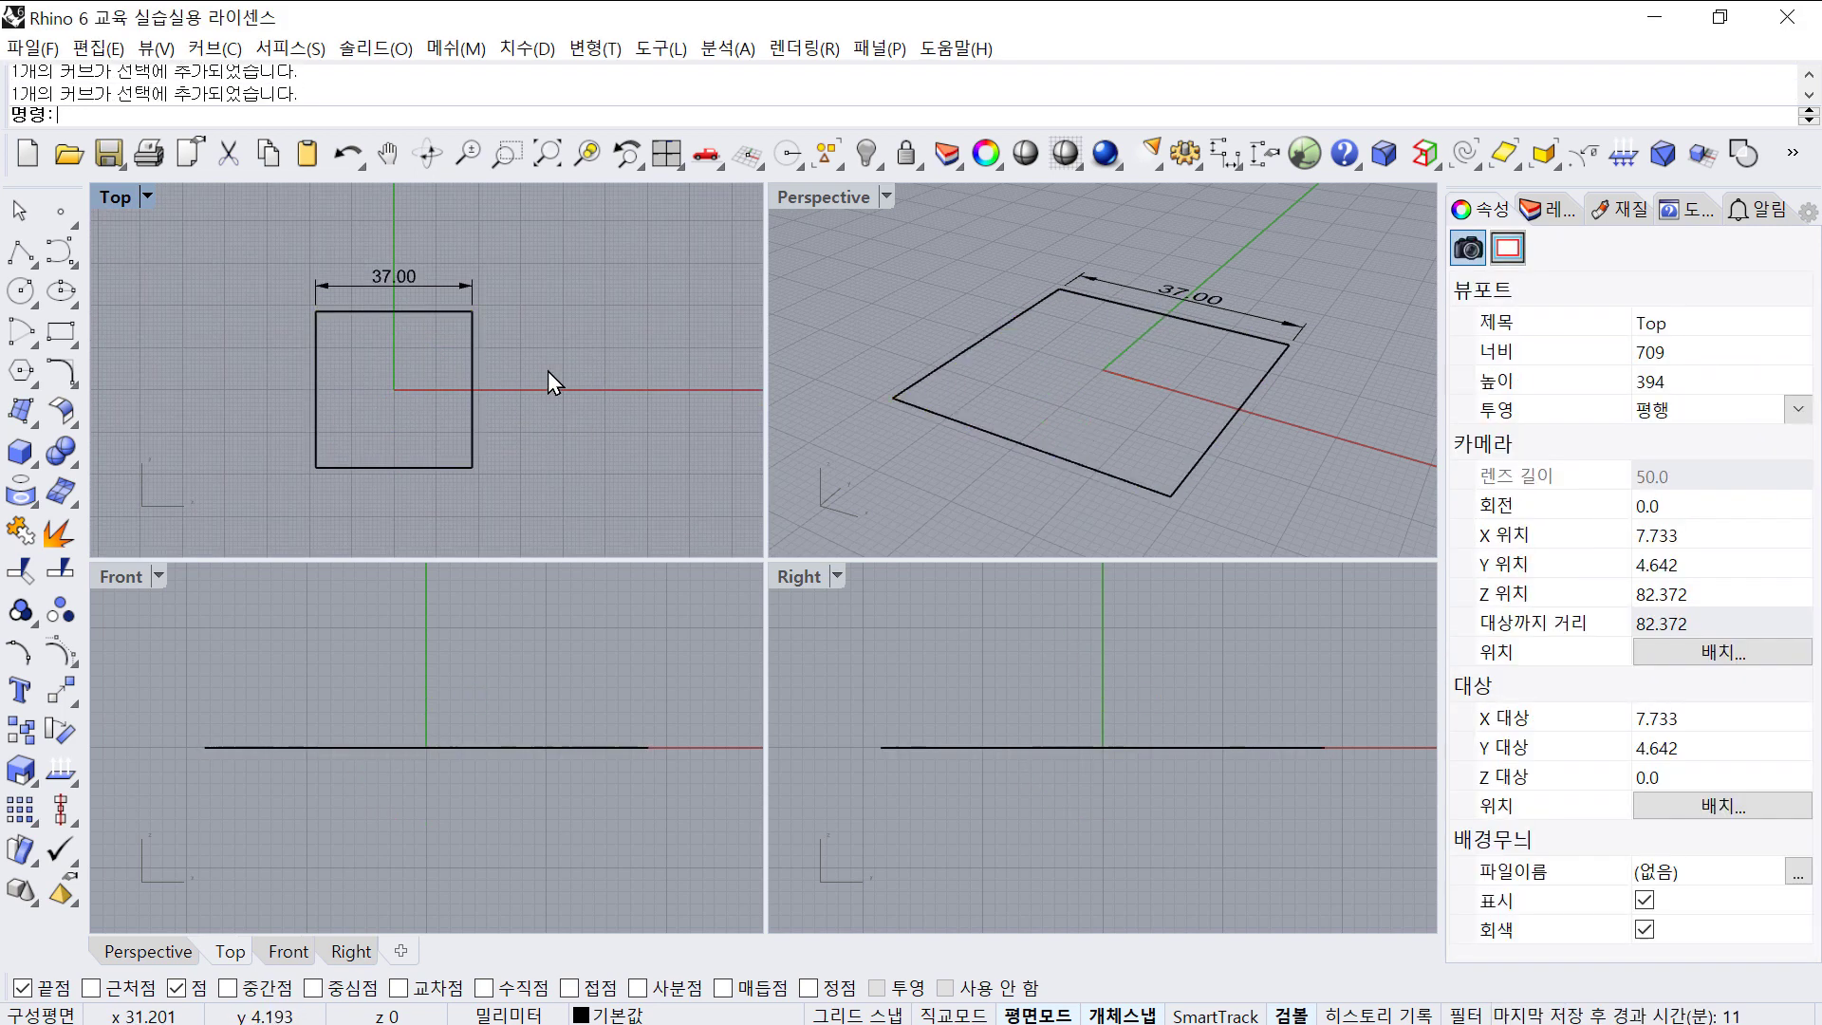
left_click_drag(549, 372, 406, 265)
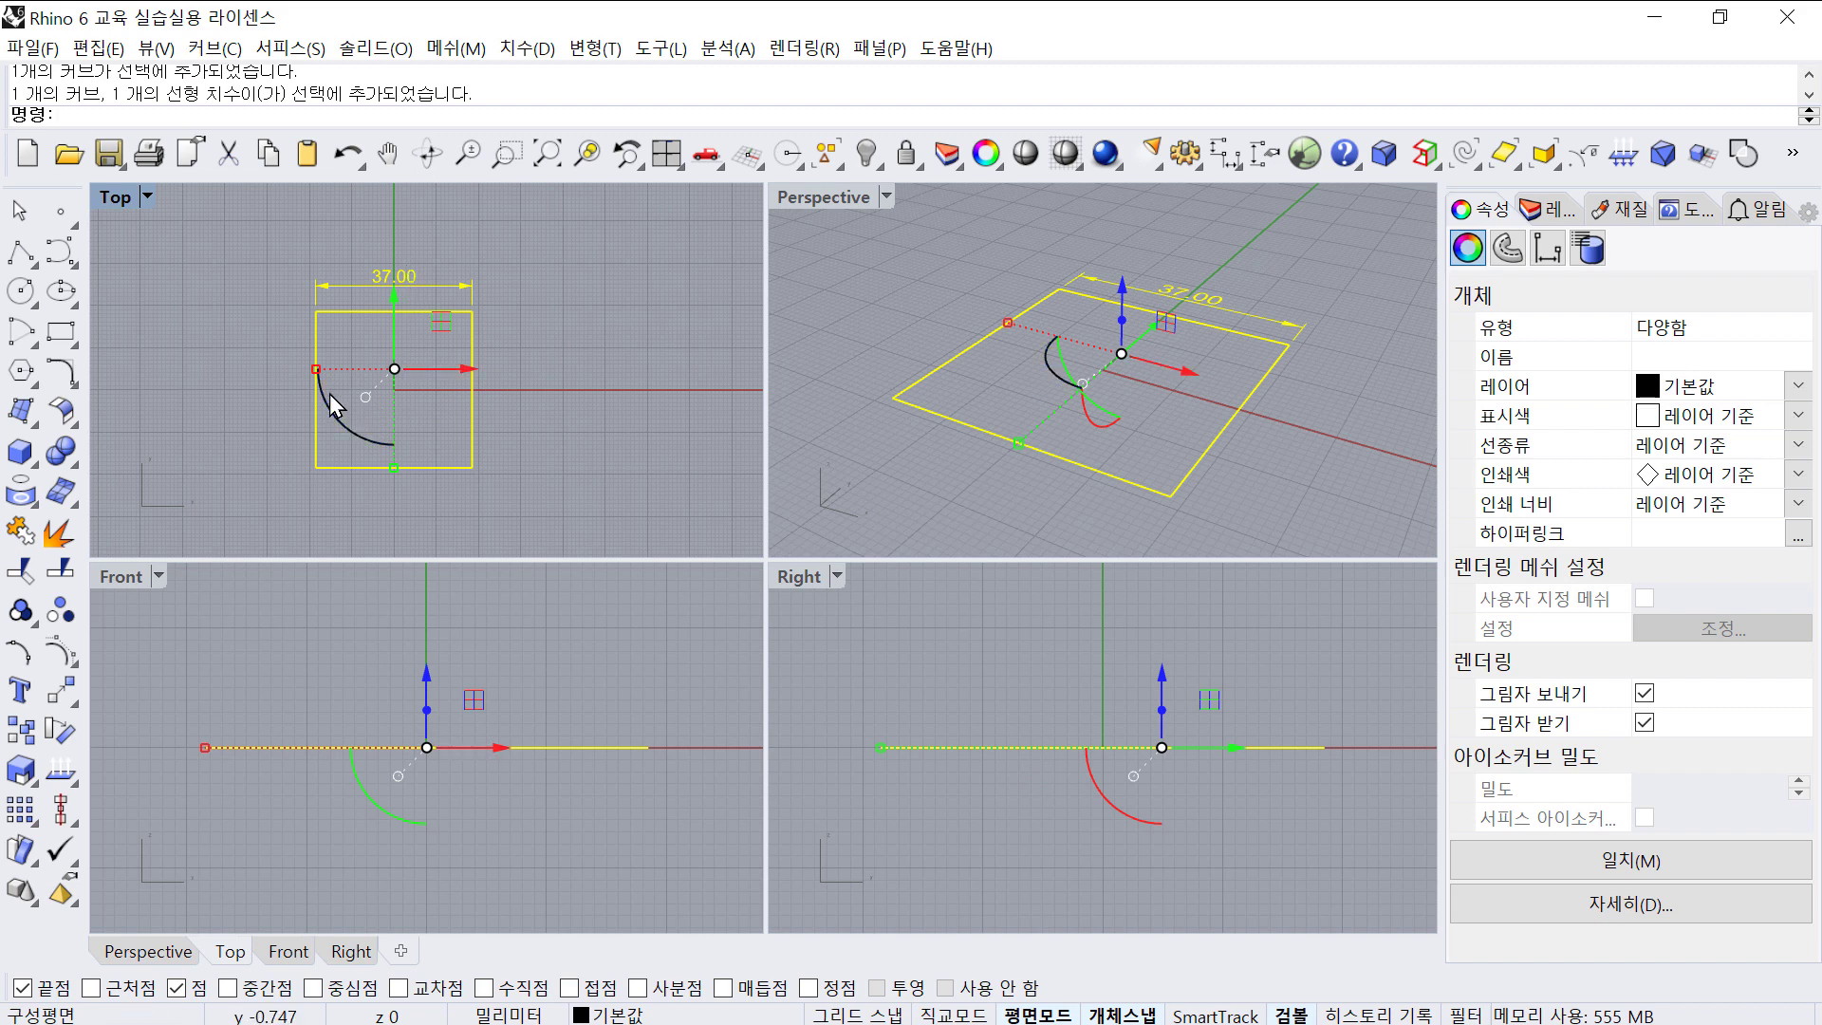
left_click(358, 441)
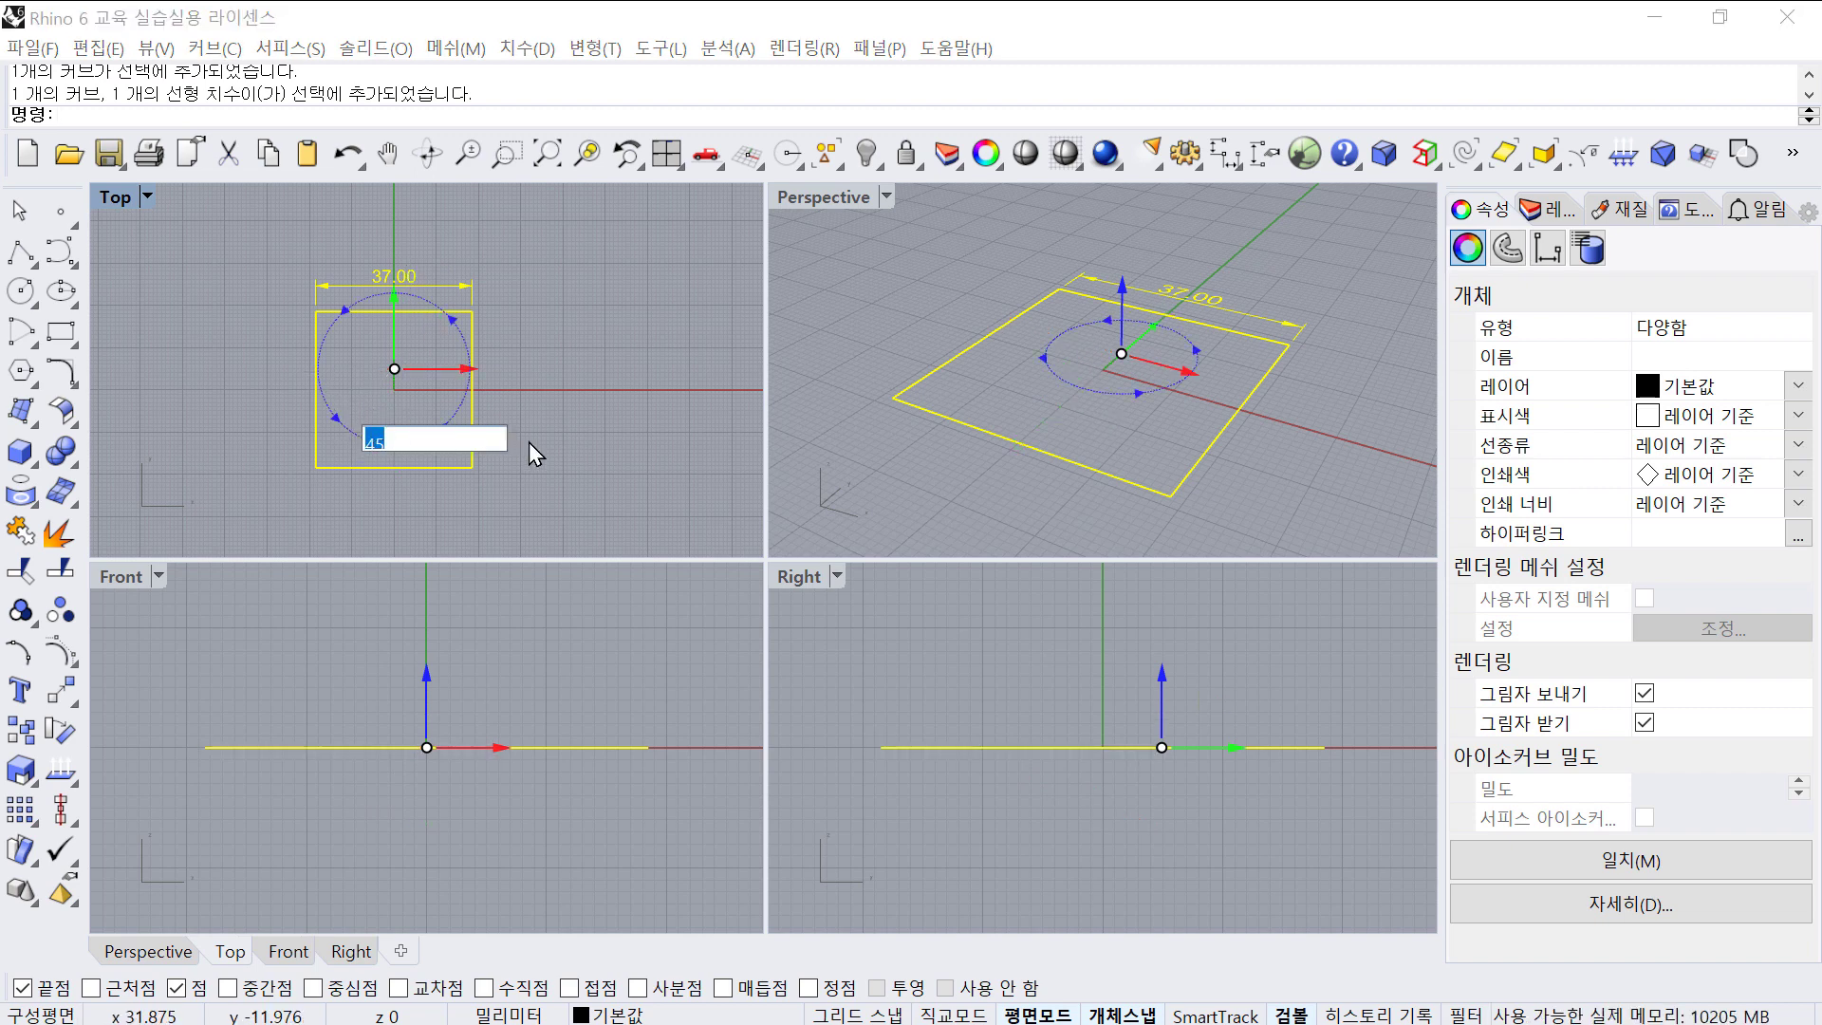
type("45")
key("Return")
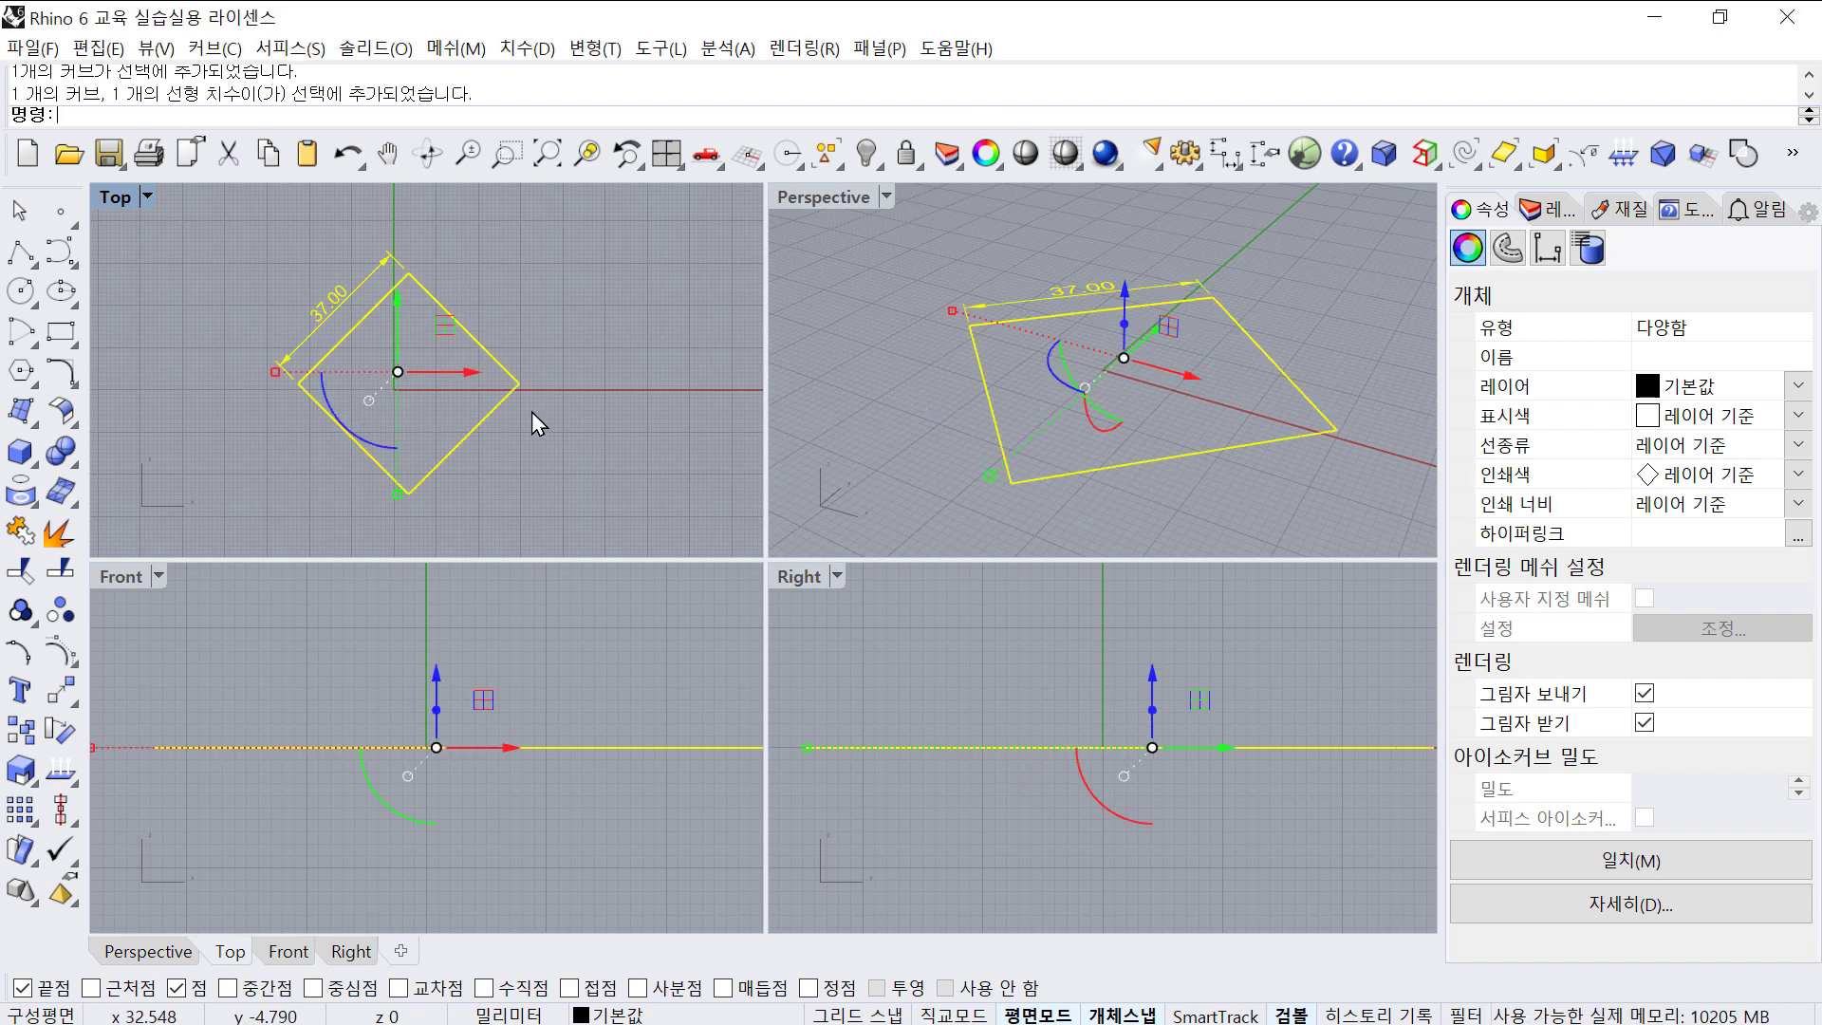
left_click(532, 412)
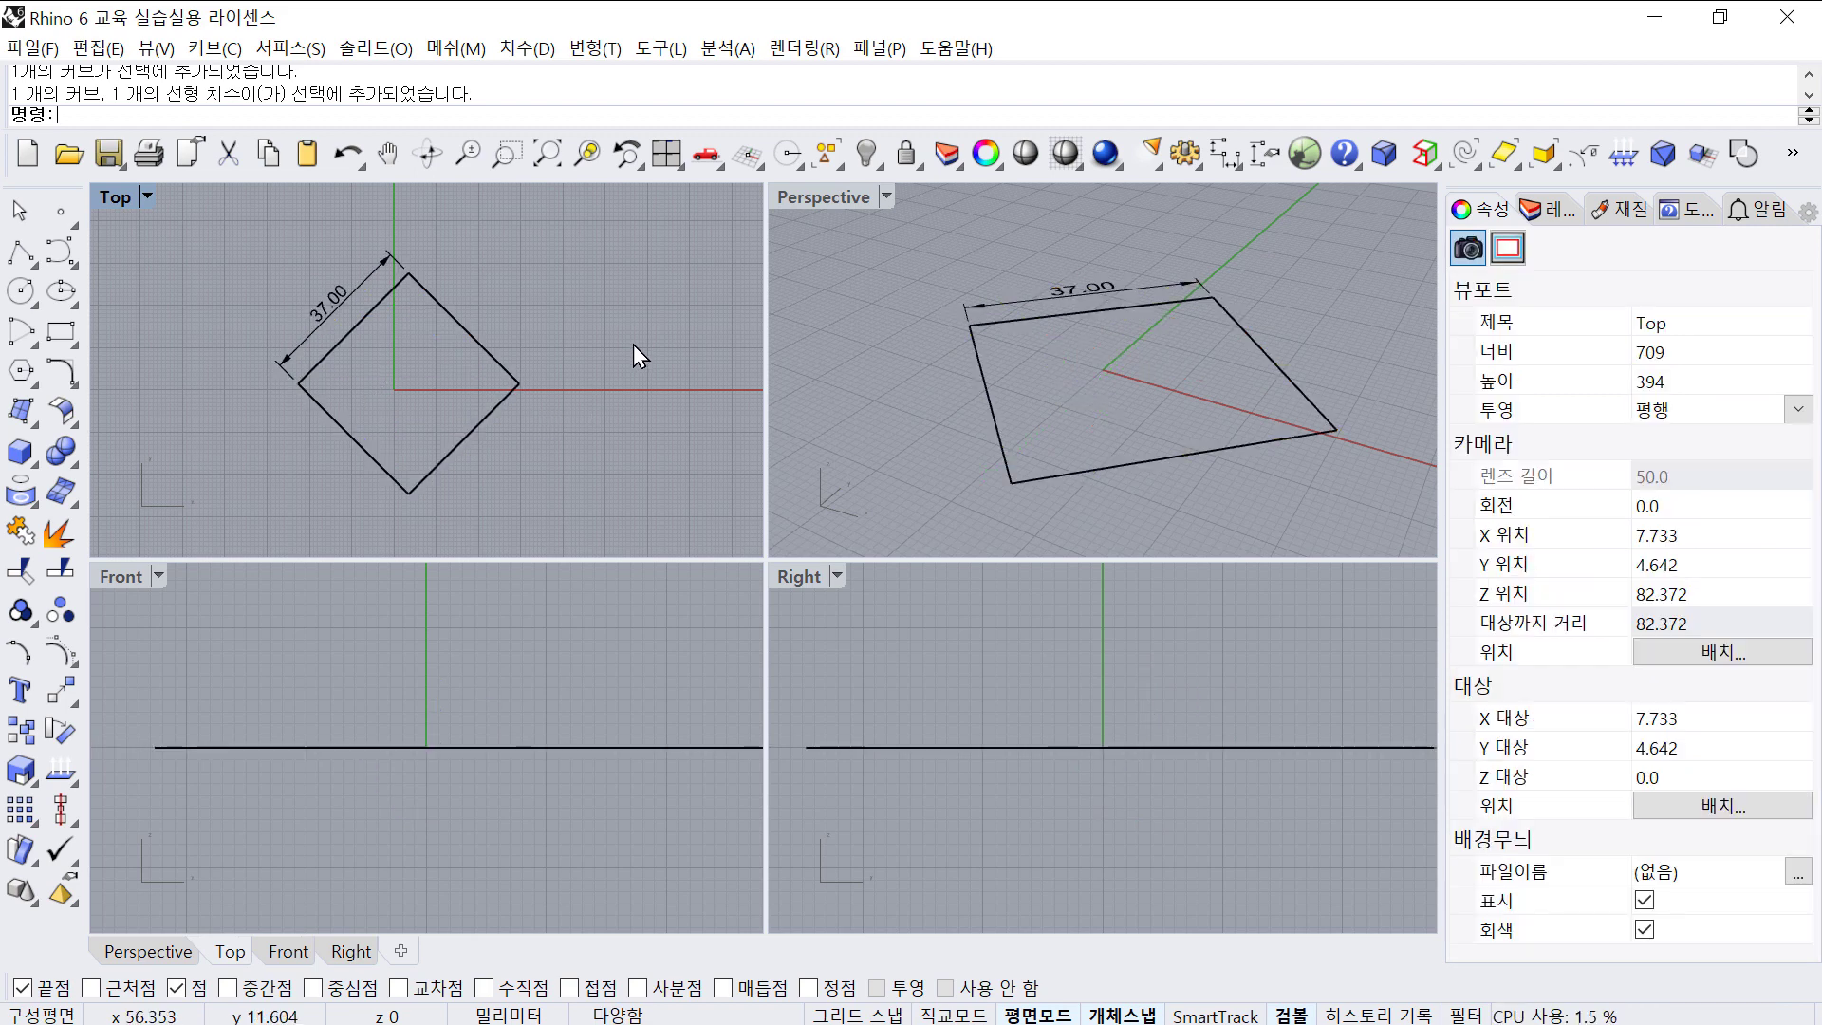
- Undo the rotation of the square and its dimension, and delete the dimension
left_click(334, 295)
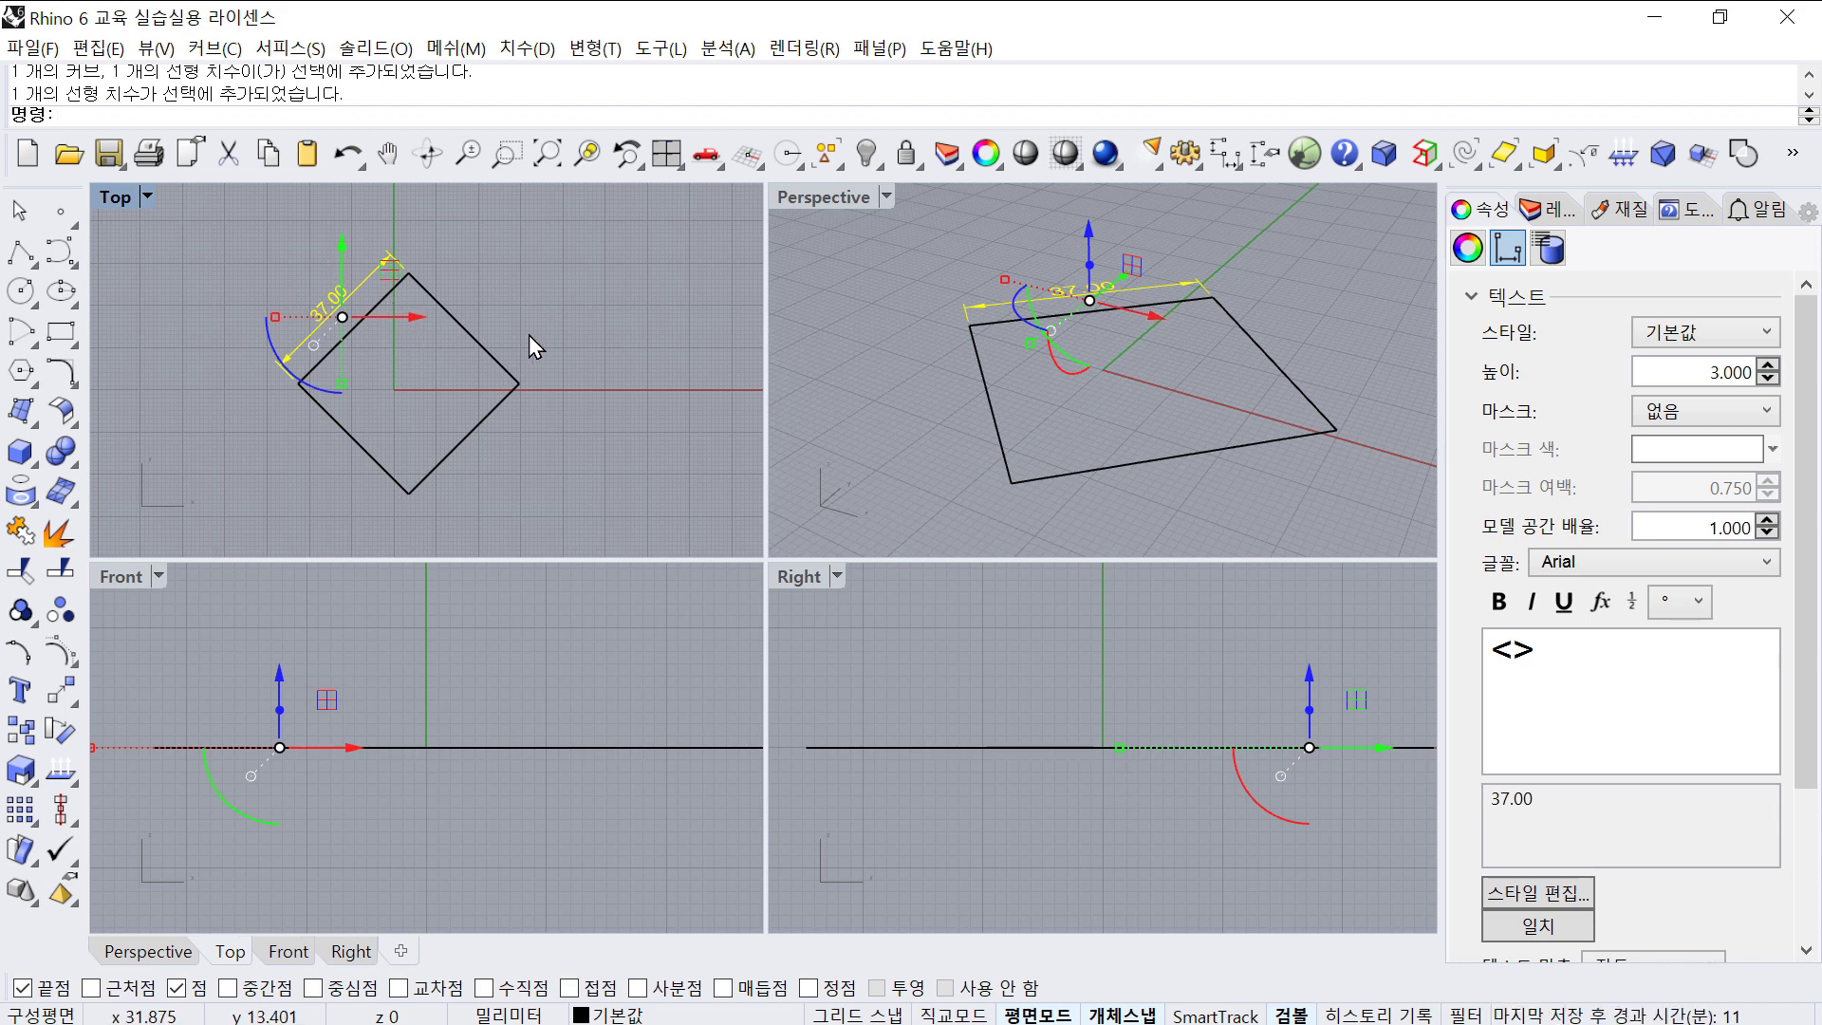
key("ctrl+z")
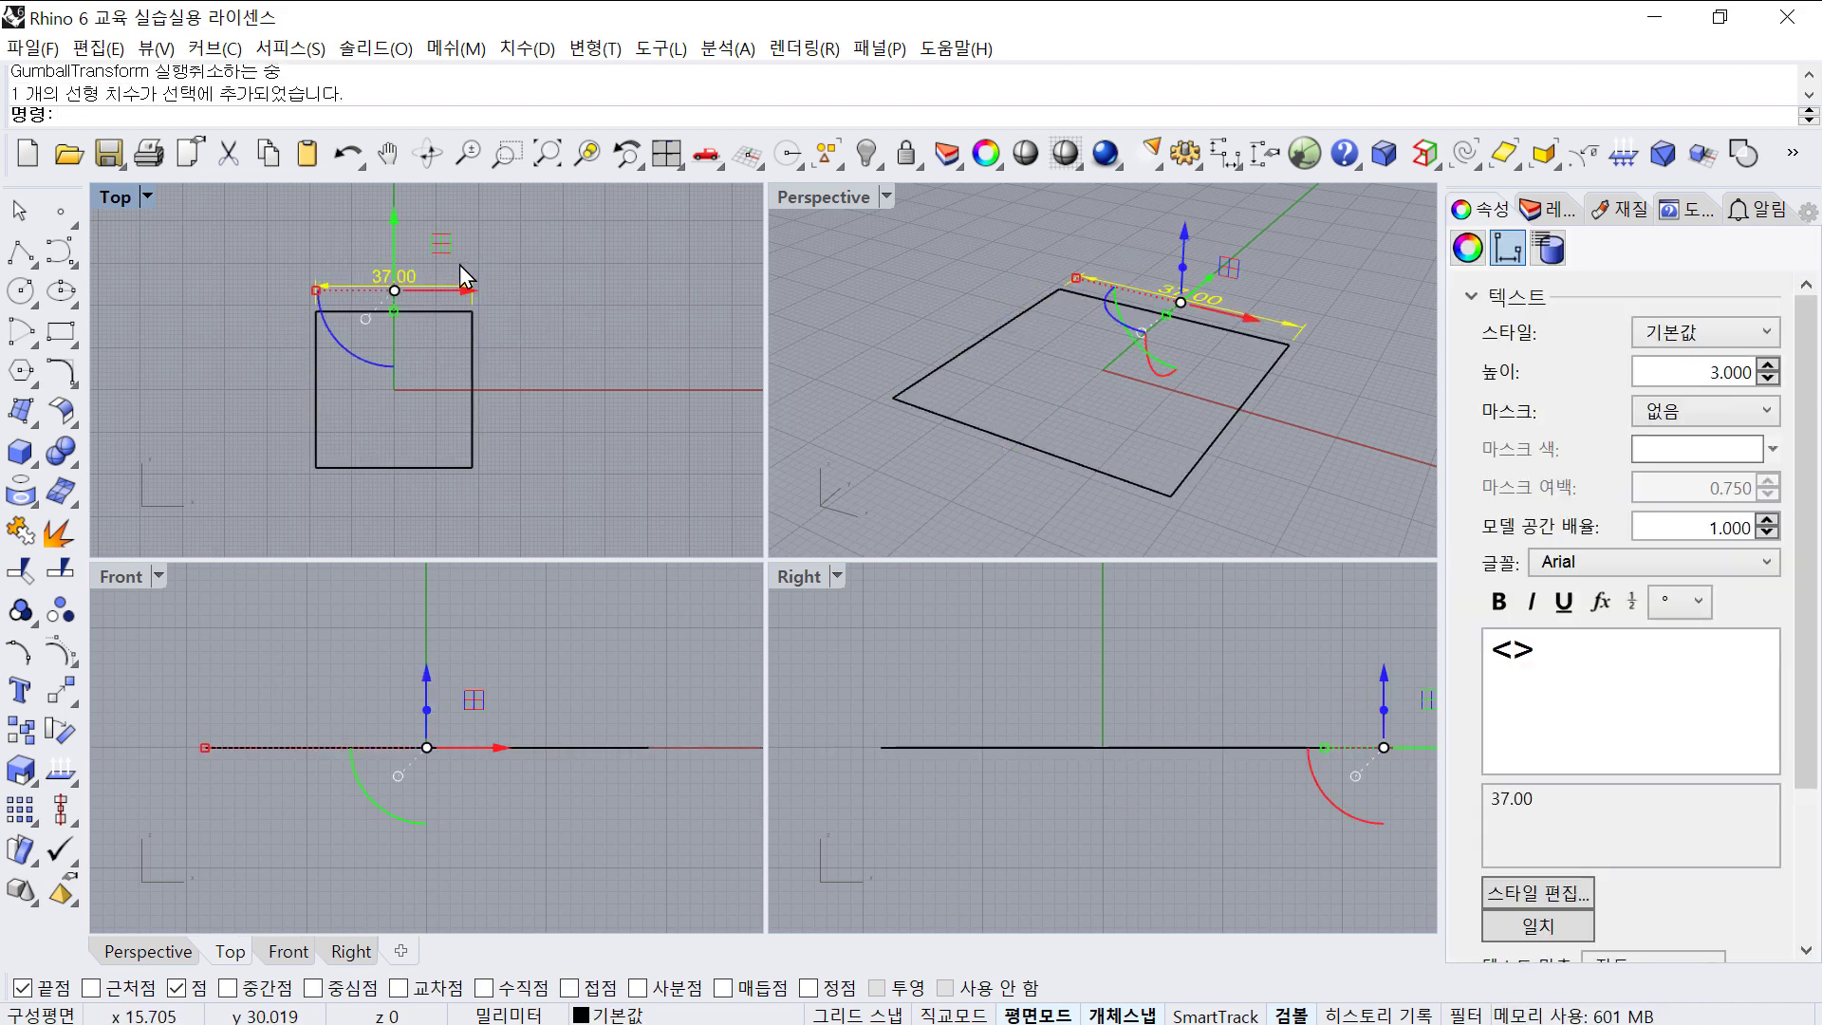
key("Delete")
- Rotate the square alone by 45 degrees about the origin in the Top view to form a diamond
left_click_drag(499, 323, 441, 283)
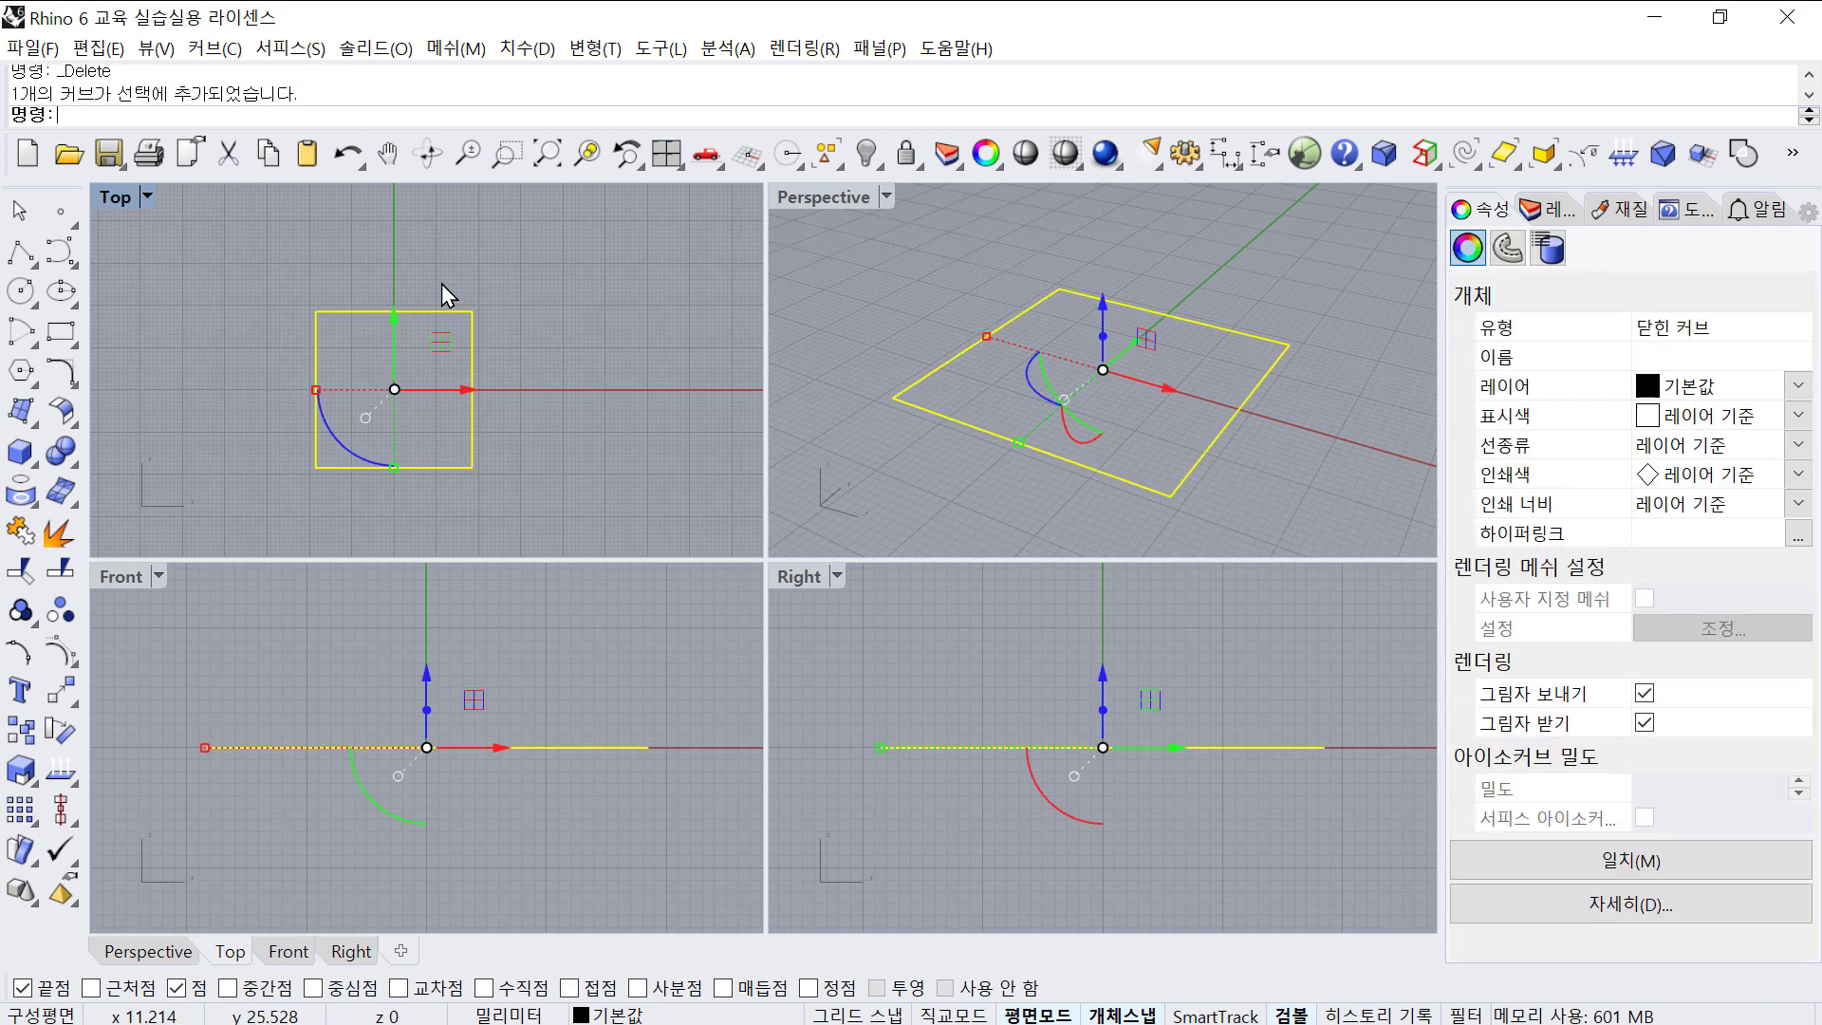
left_click(348, 448)
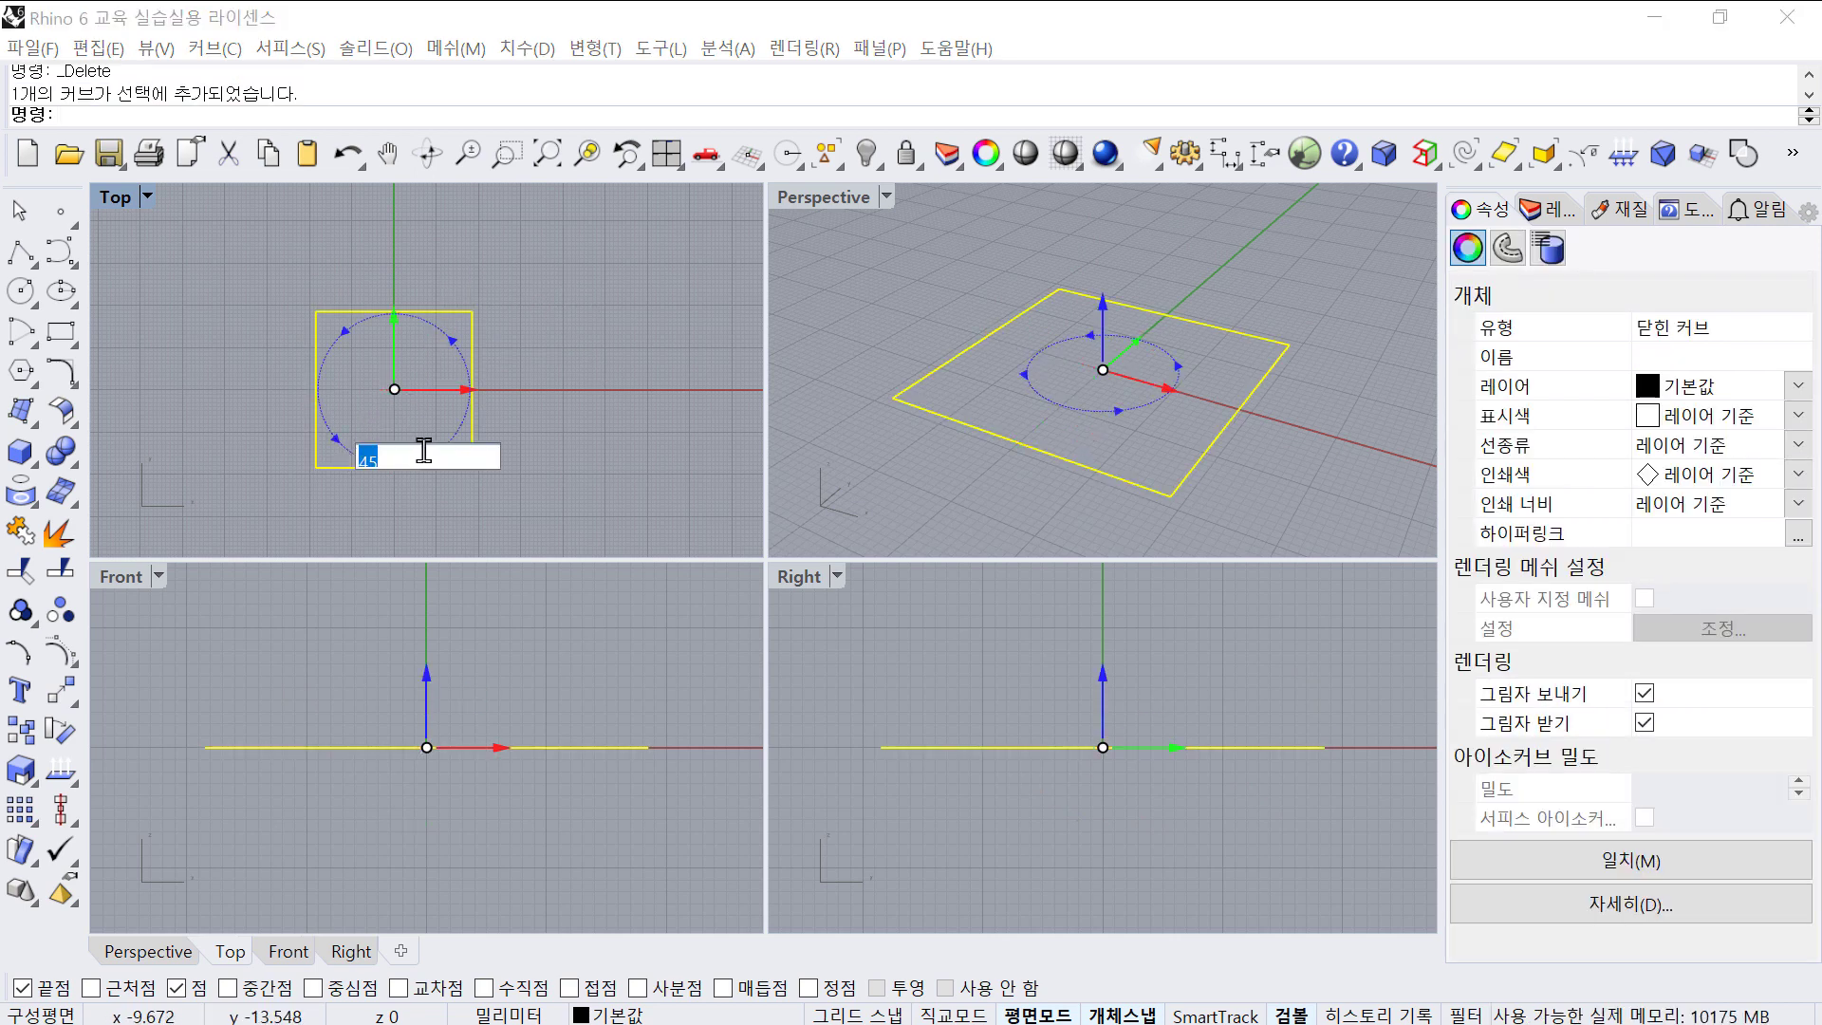
key("Return")
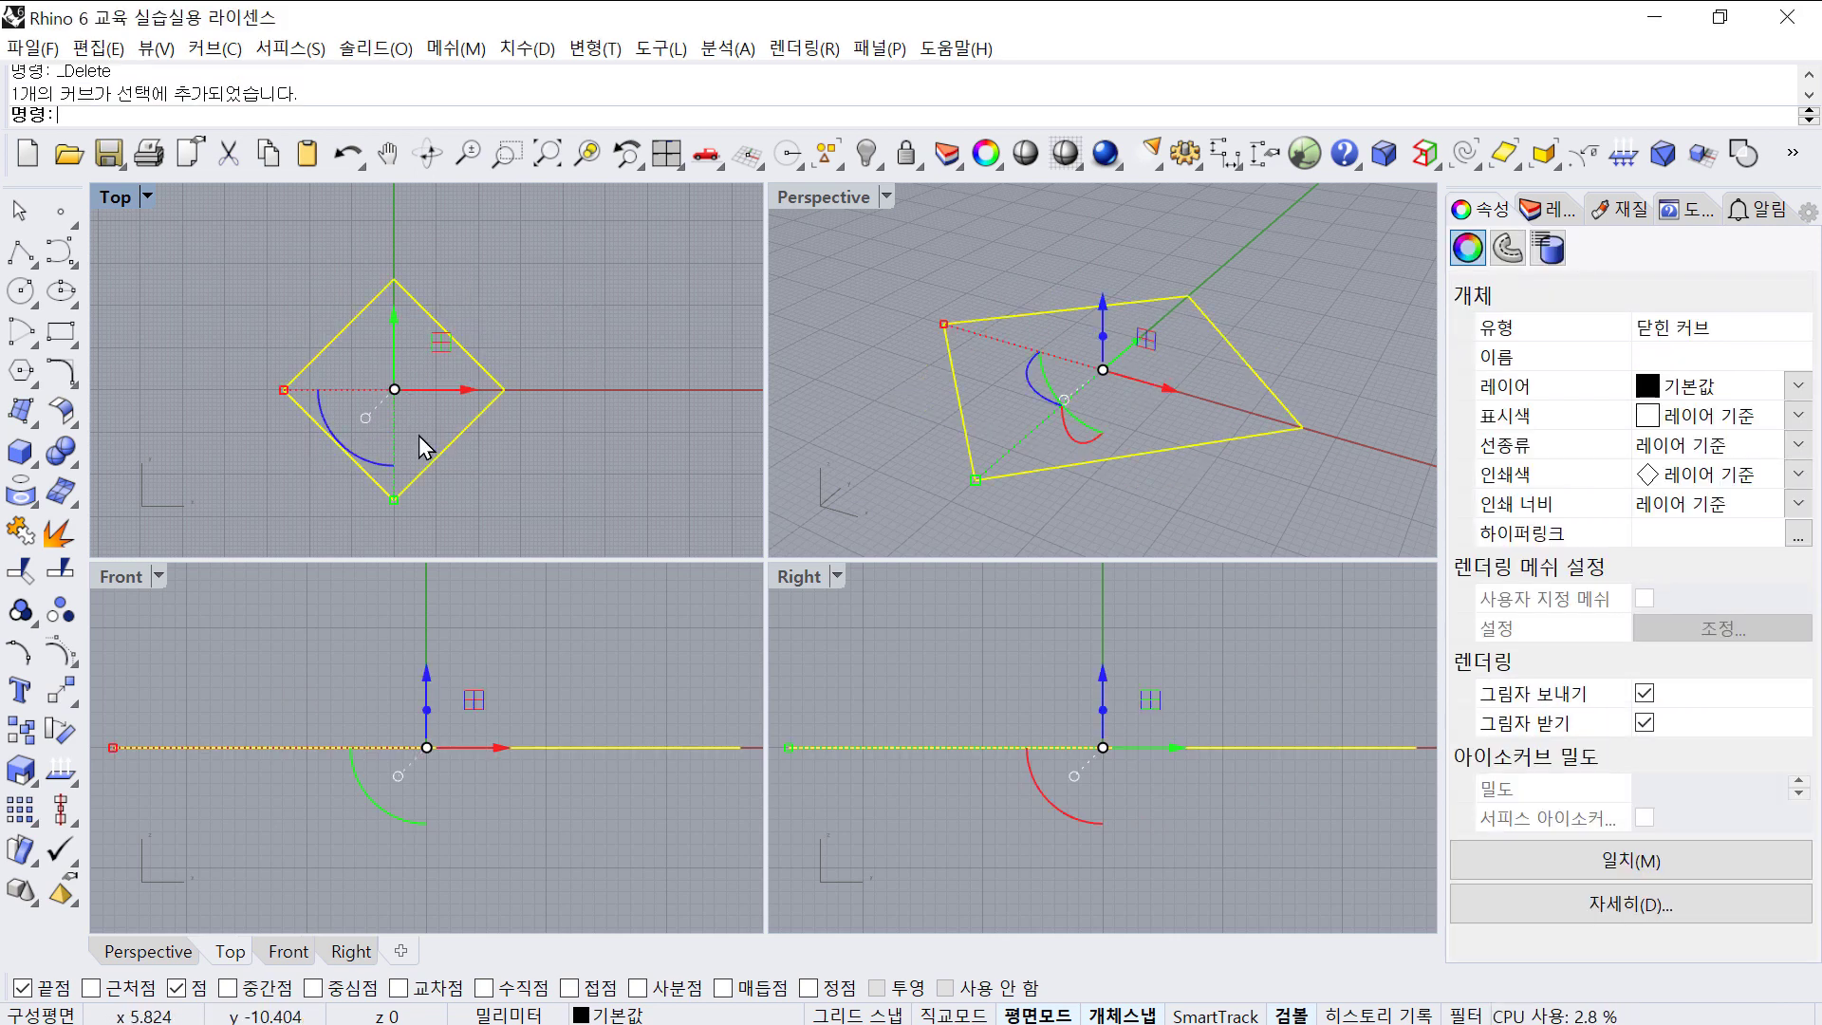
left_click(608, 340)
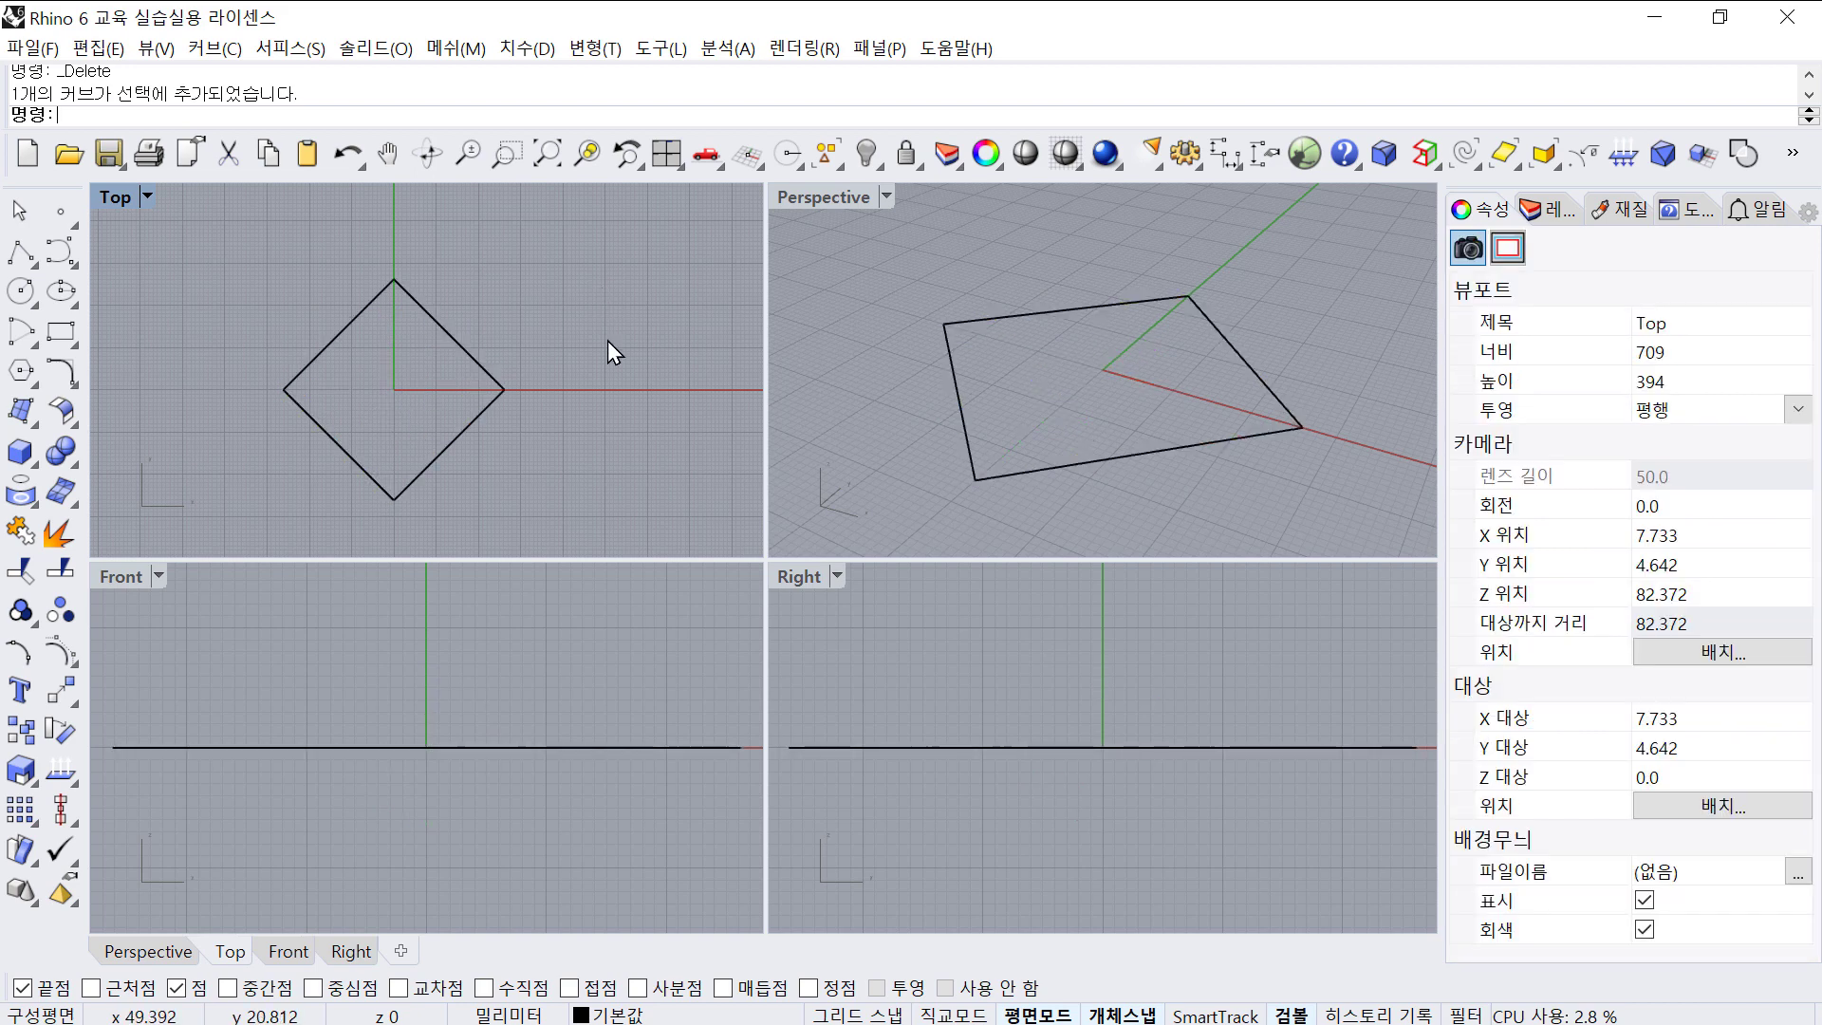
left_click_drag(456, 384, 455, 384)
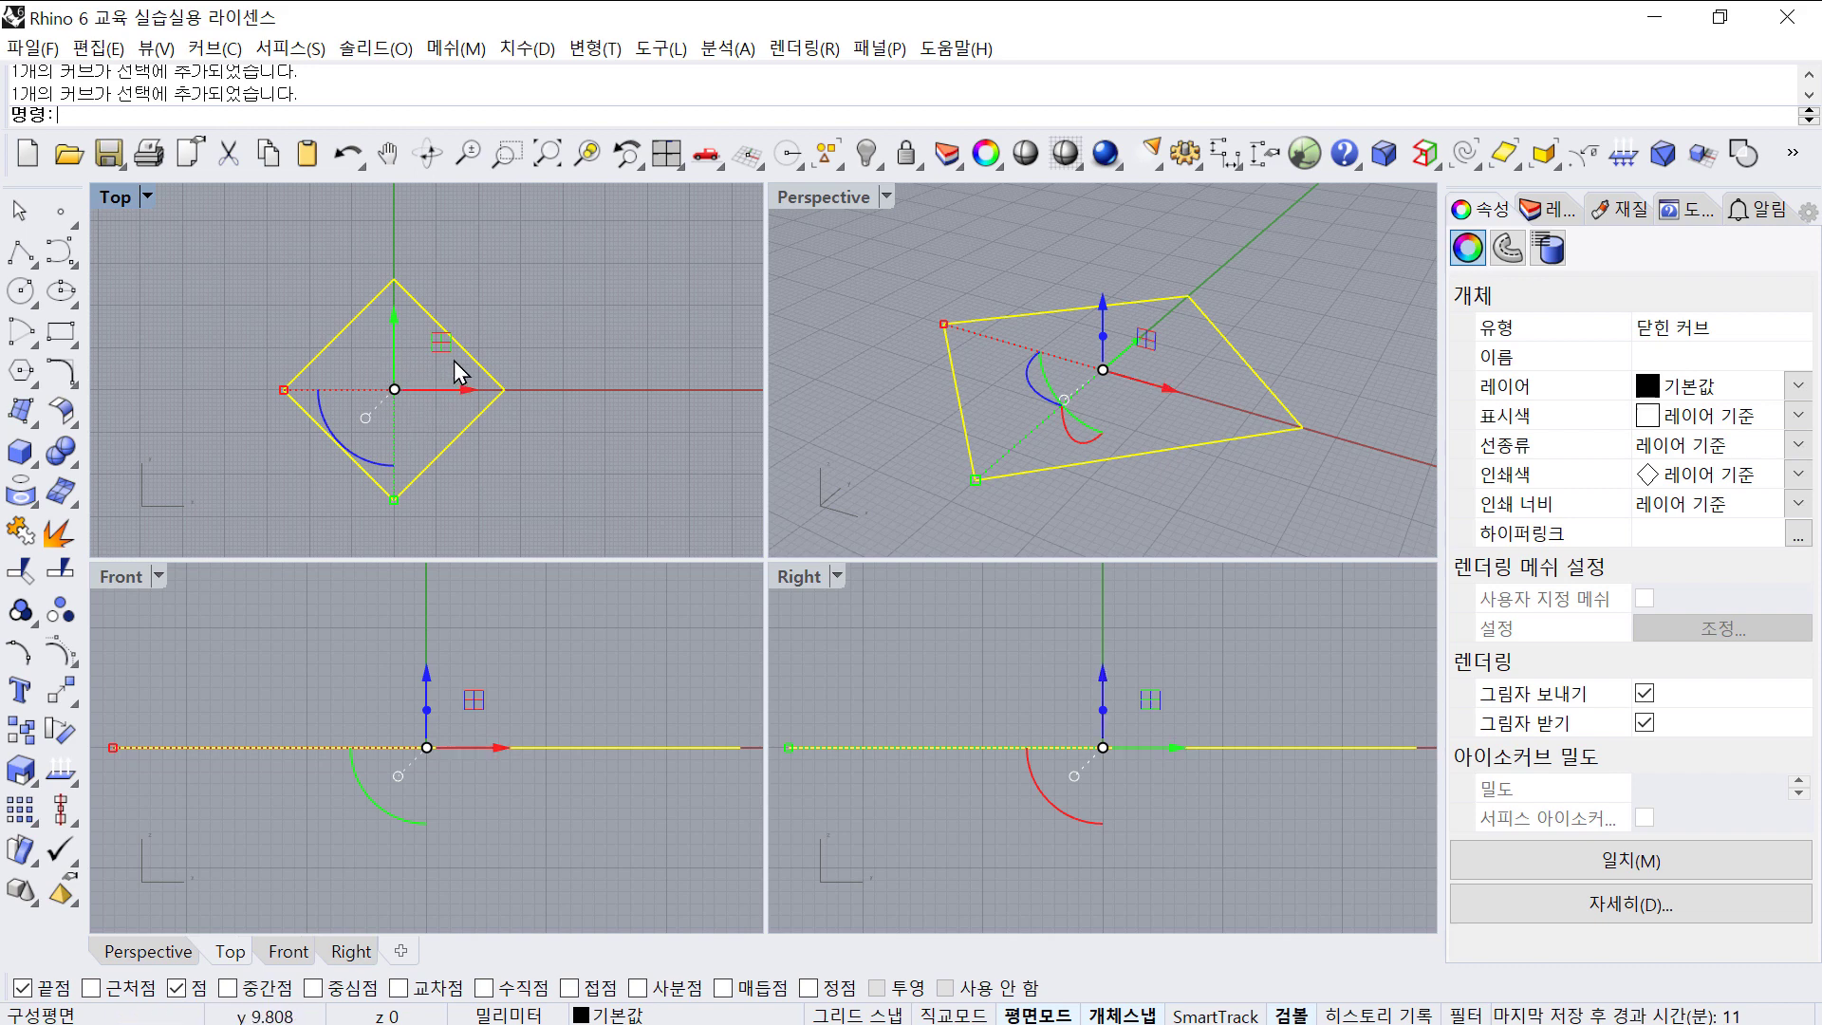
left_click(543, 326)
- Offset the diamond inward by 3 mm, and offset the resulting inner diamond inward by another 3 mm
left_click_drag(554, 429, 434, 361)
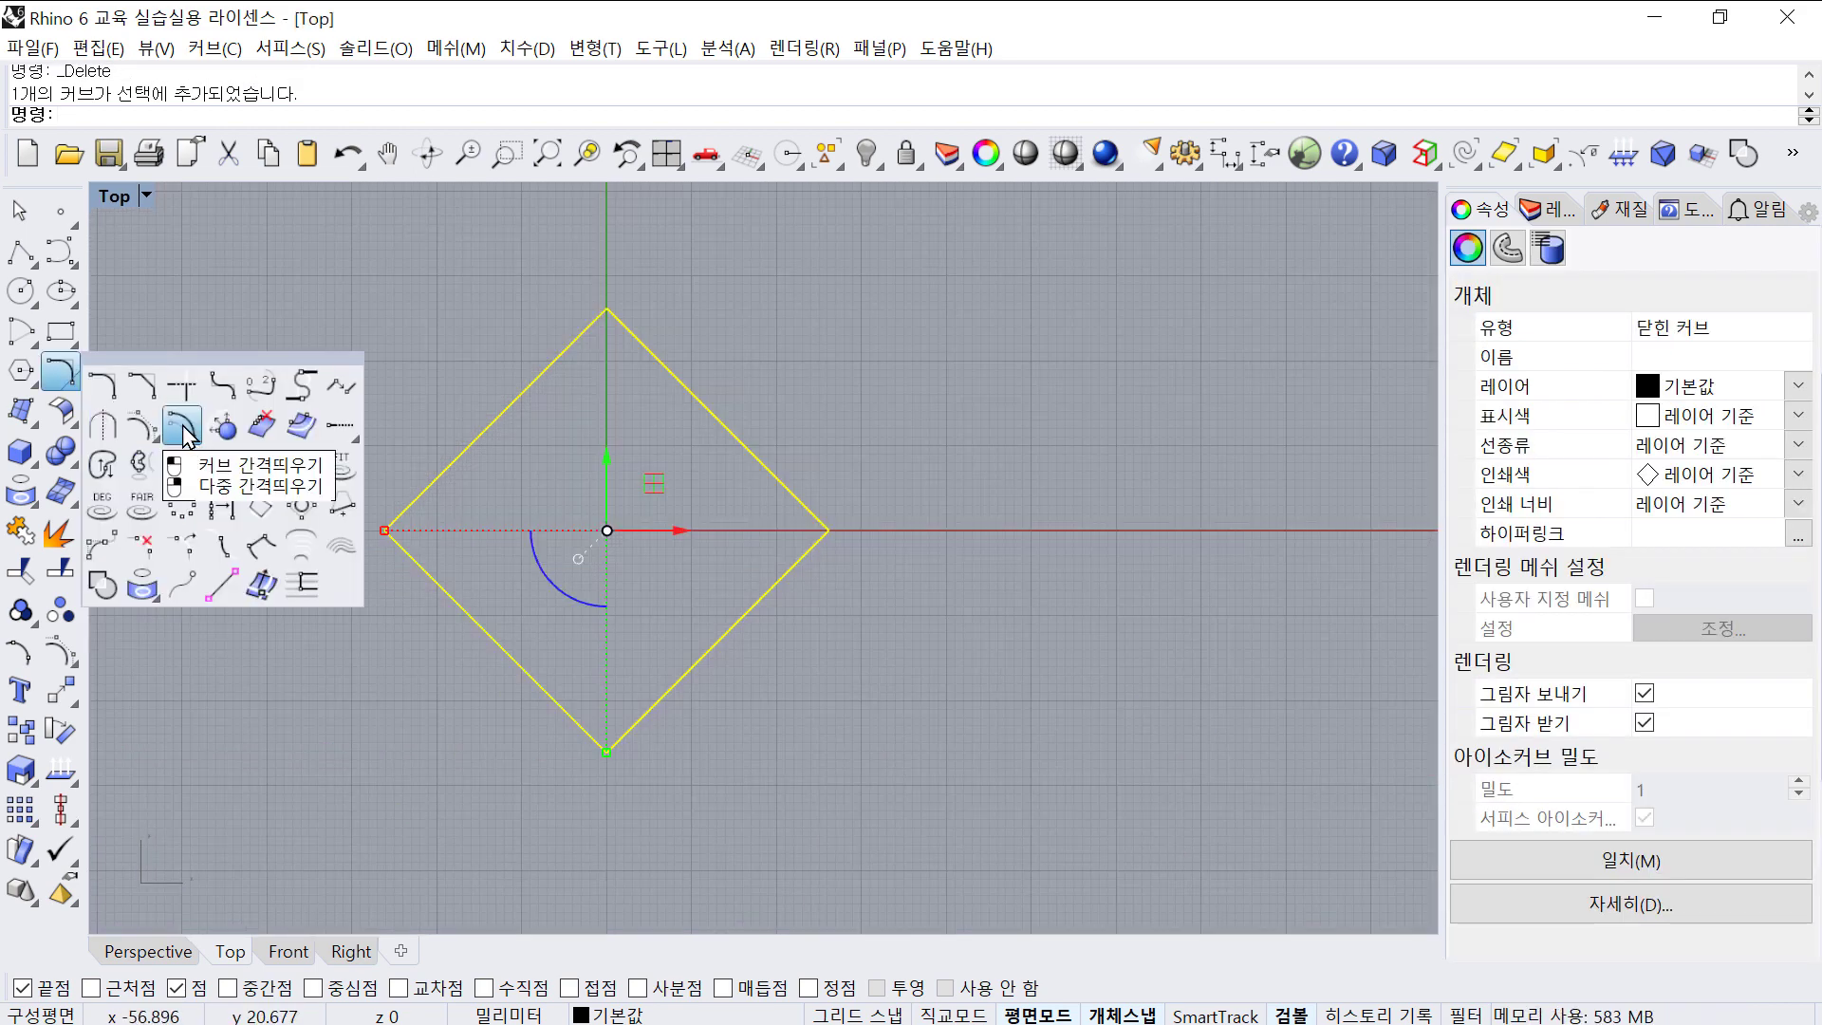
left_click(184, 429)
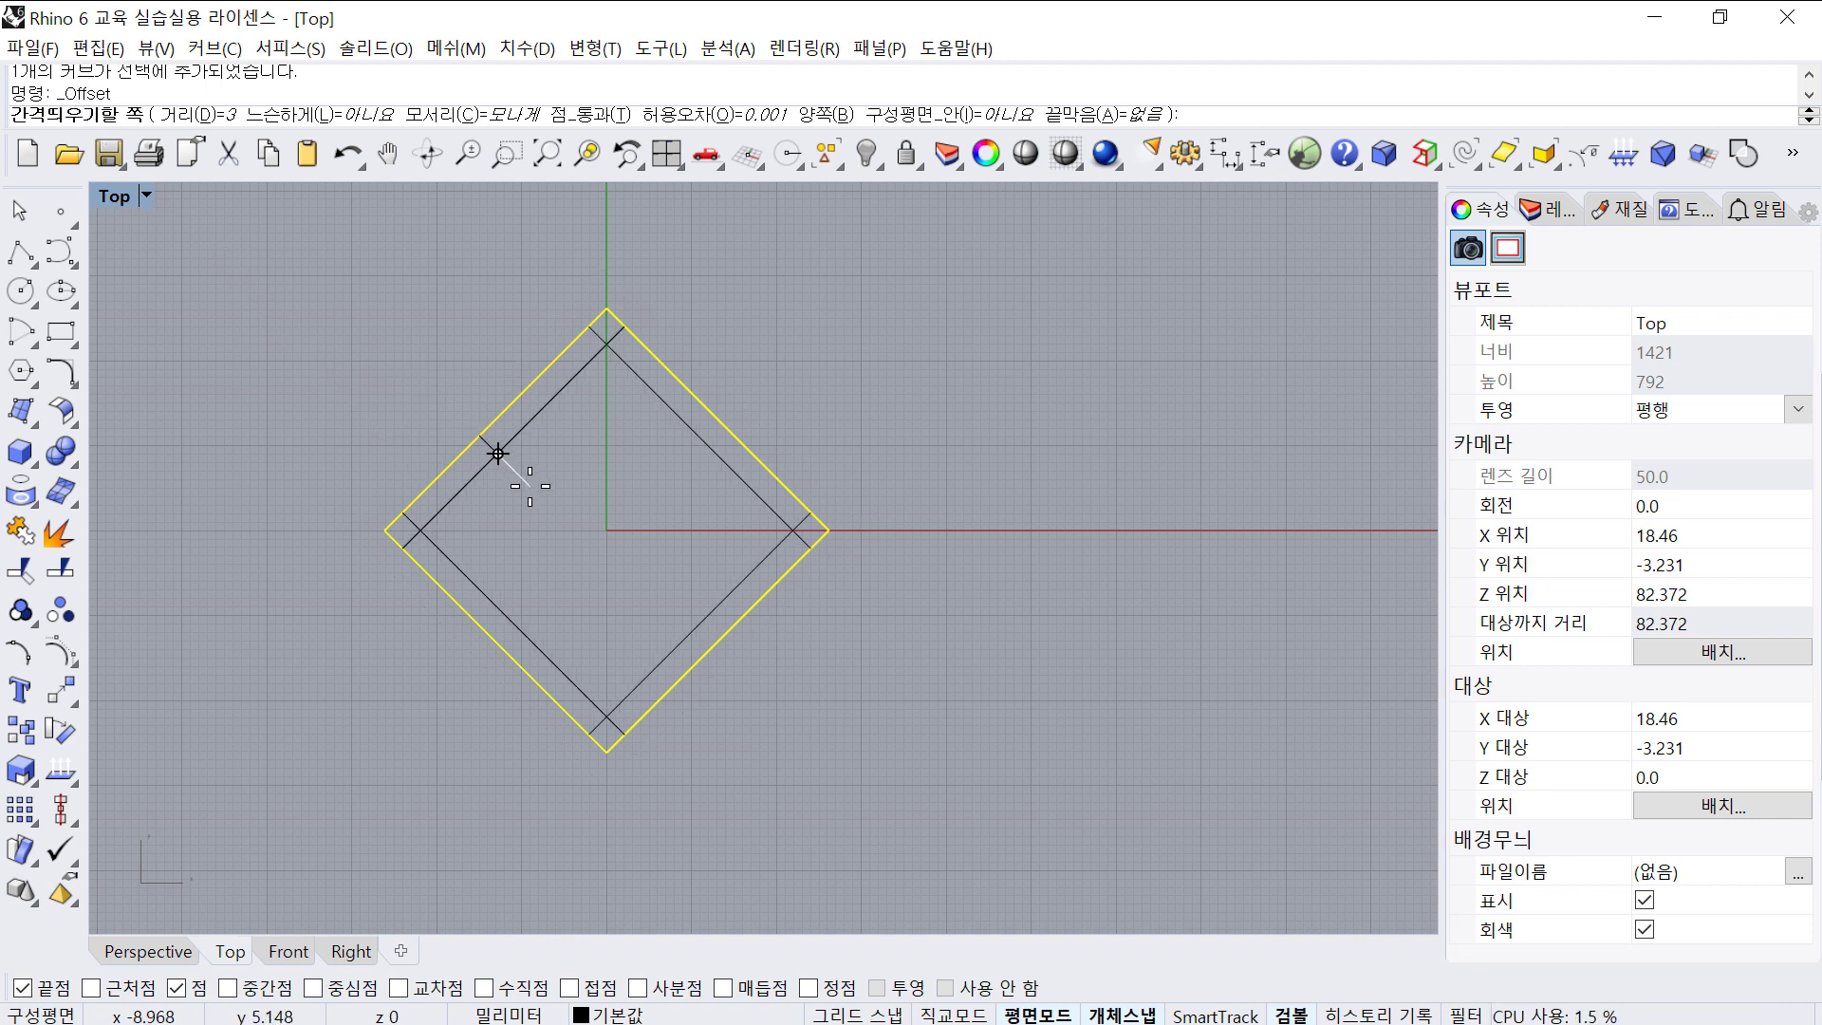
left_click(530, 487)
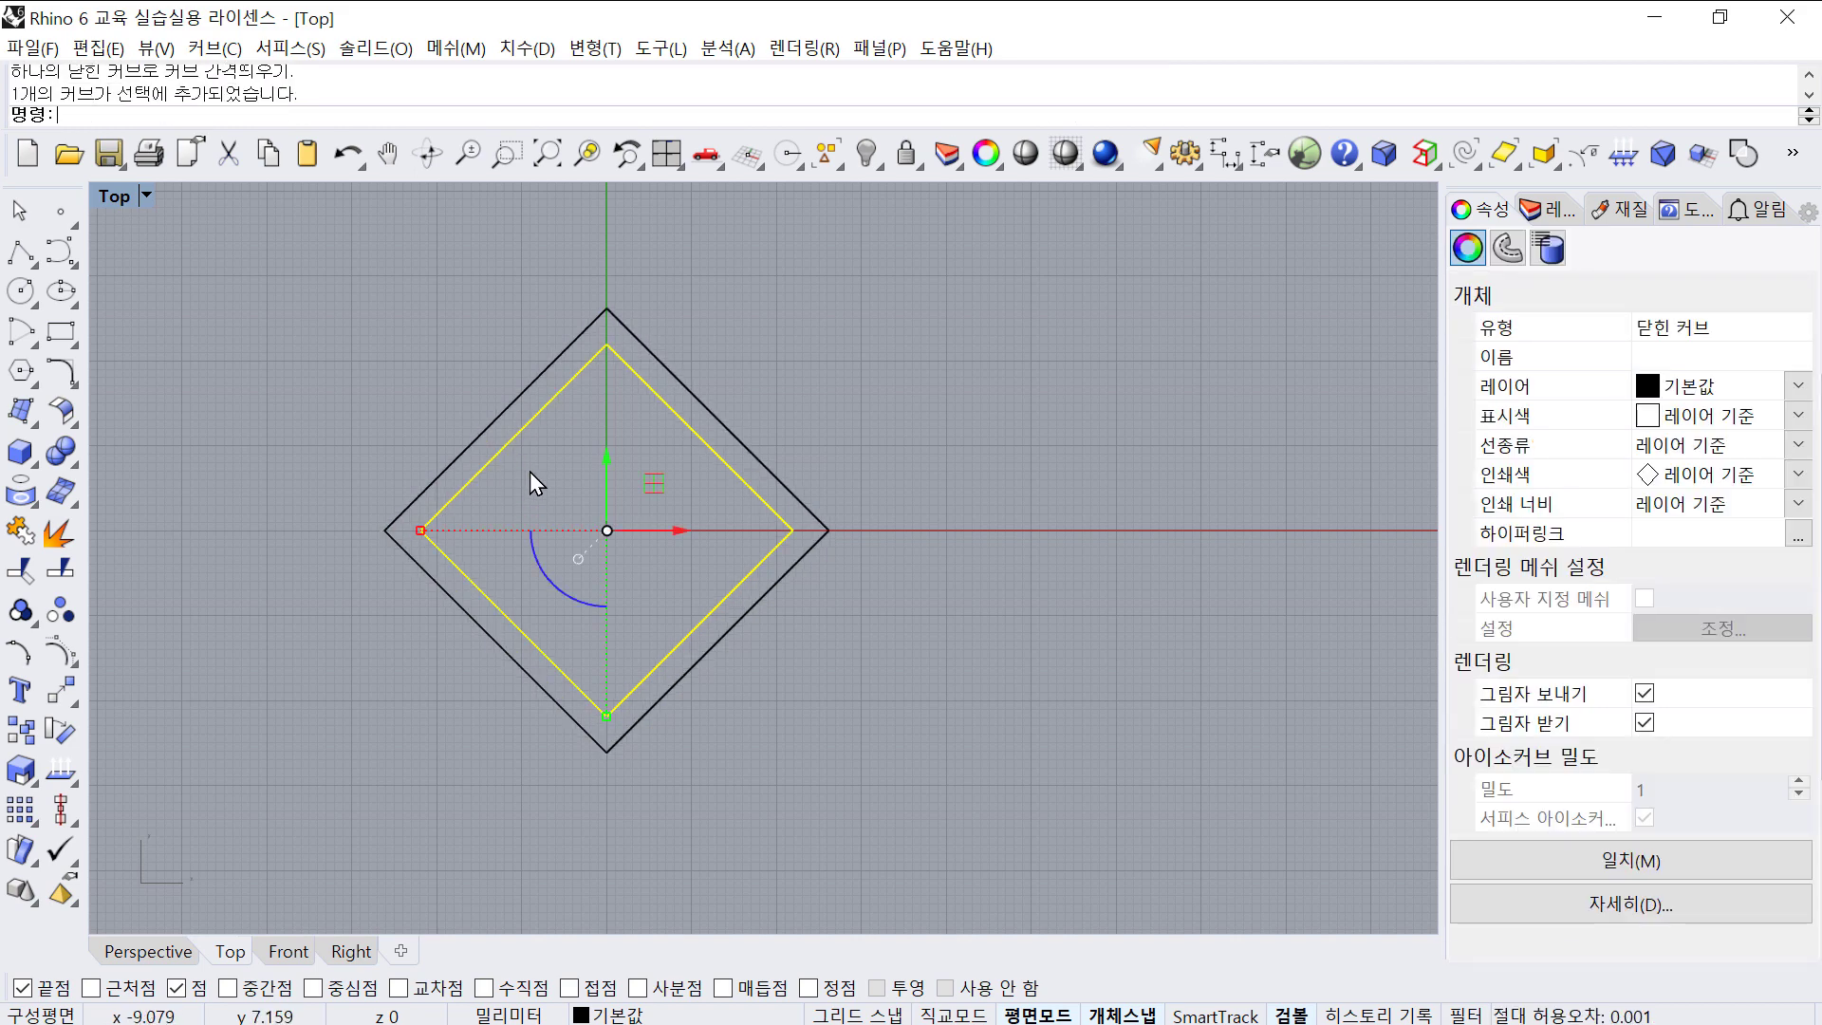
key("Return")
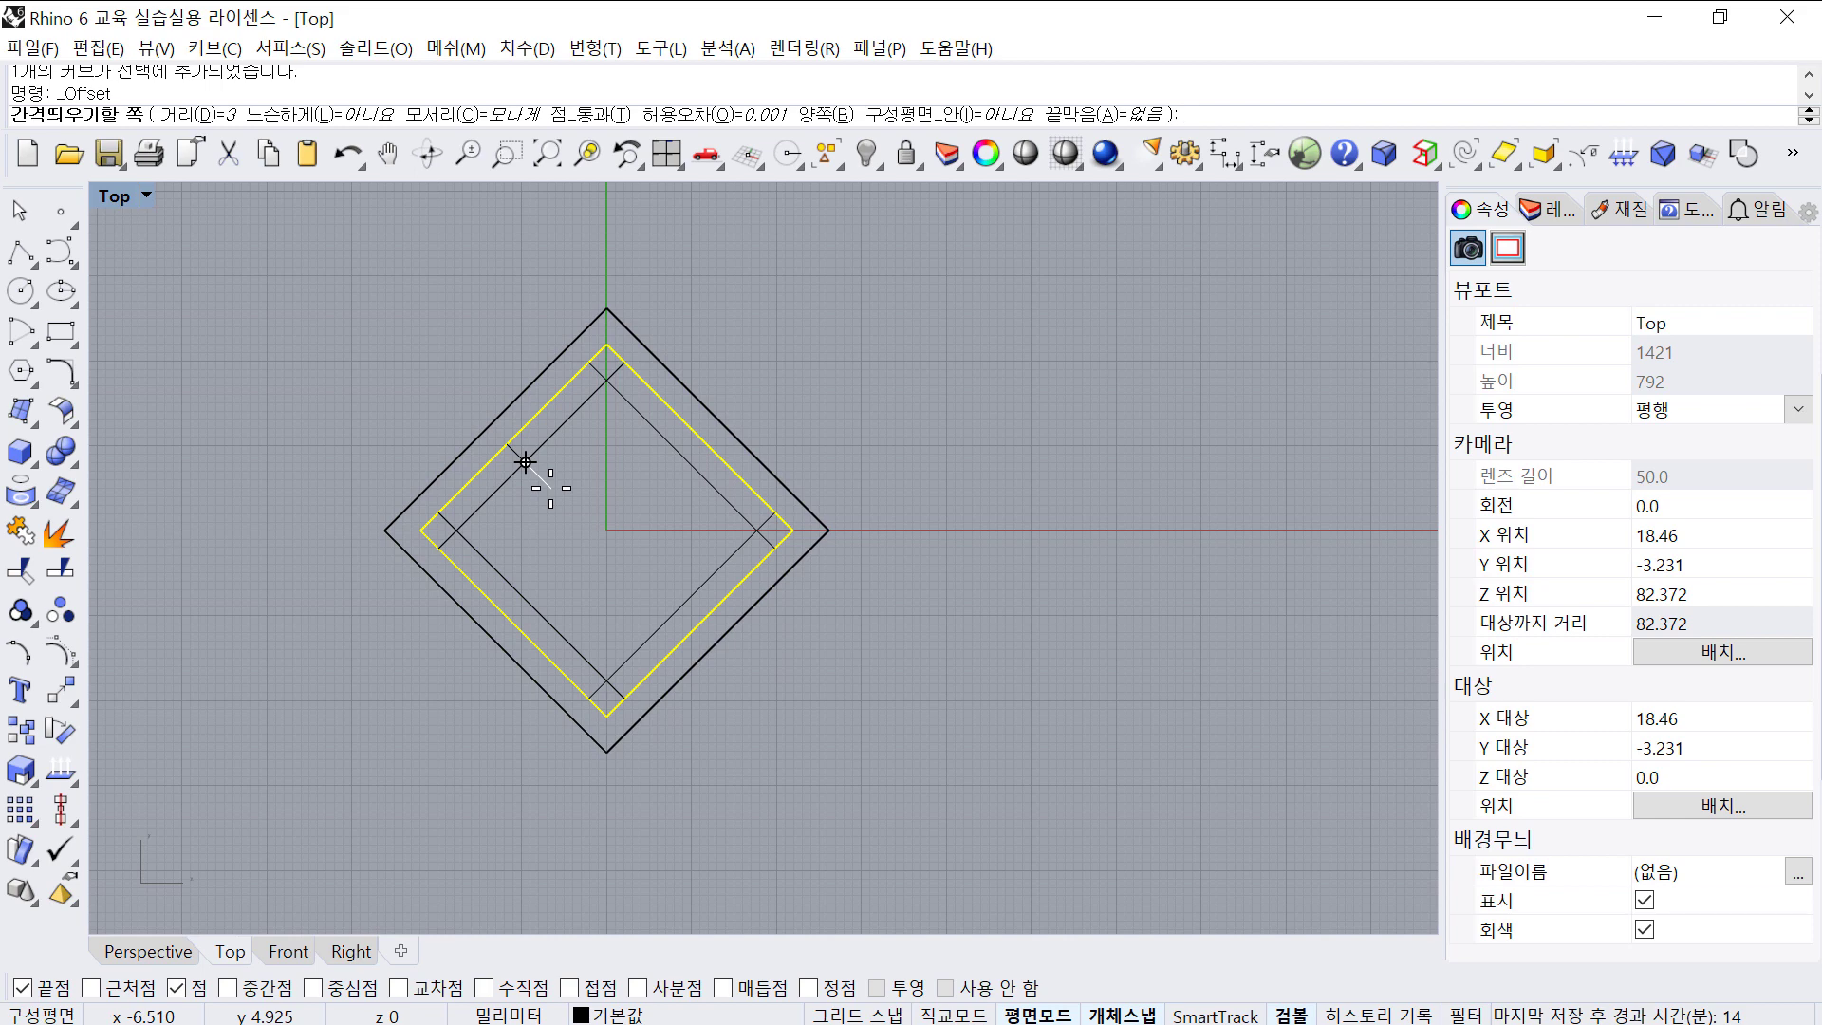
left_click(525, 462)
left_click(975, 365)
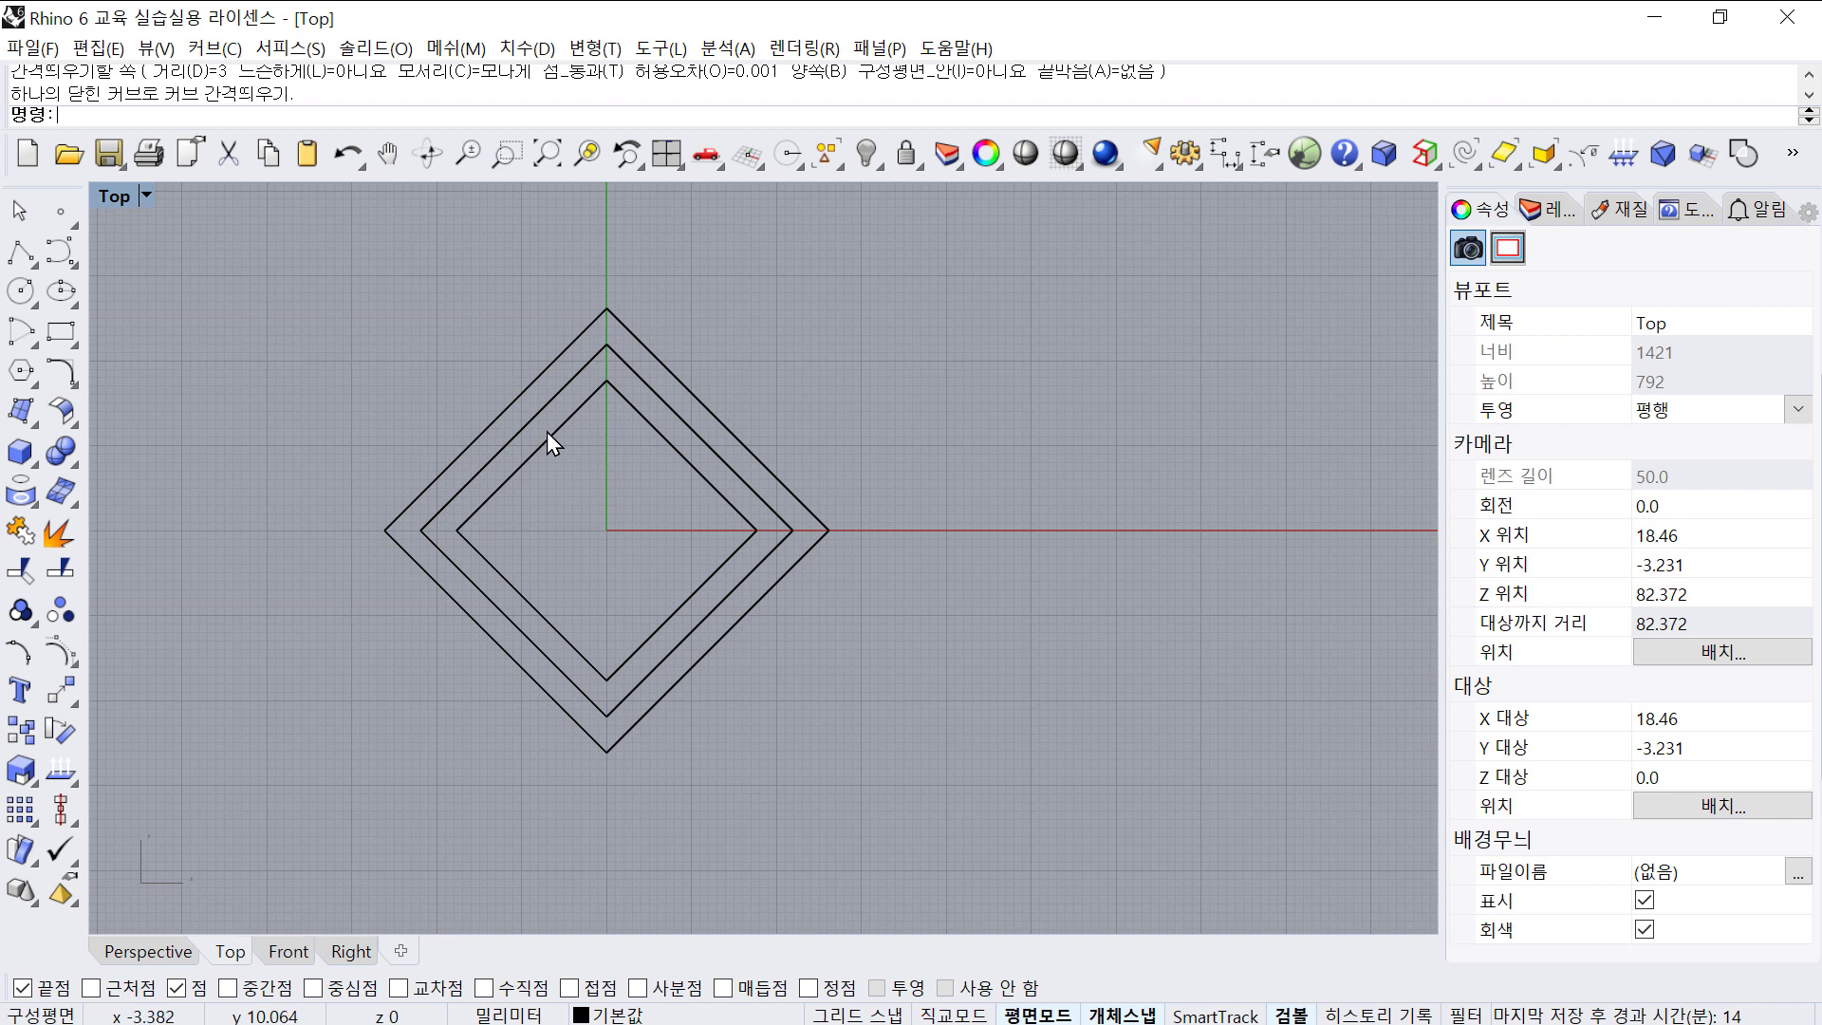
- Draw a circle with a diameter of 8 mm centred on the origin inside the innermost diamond
left_click(20, 290)
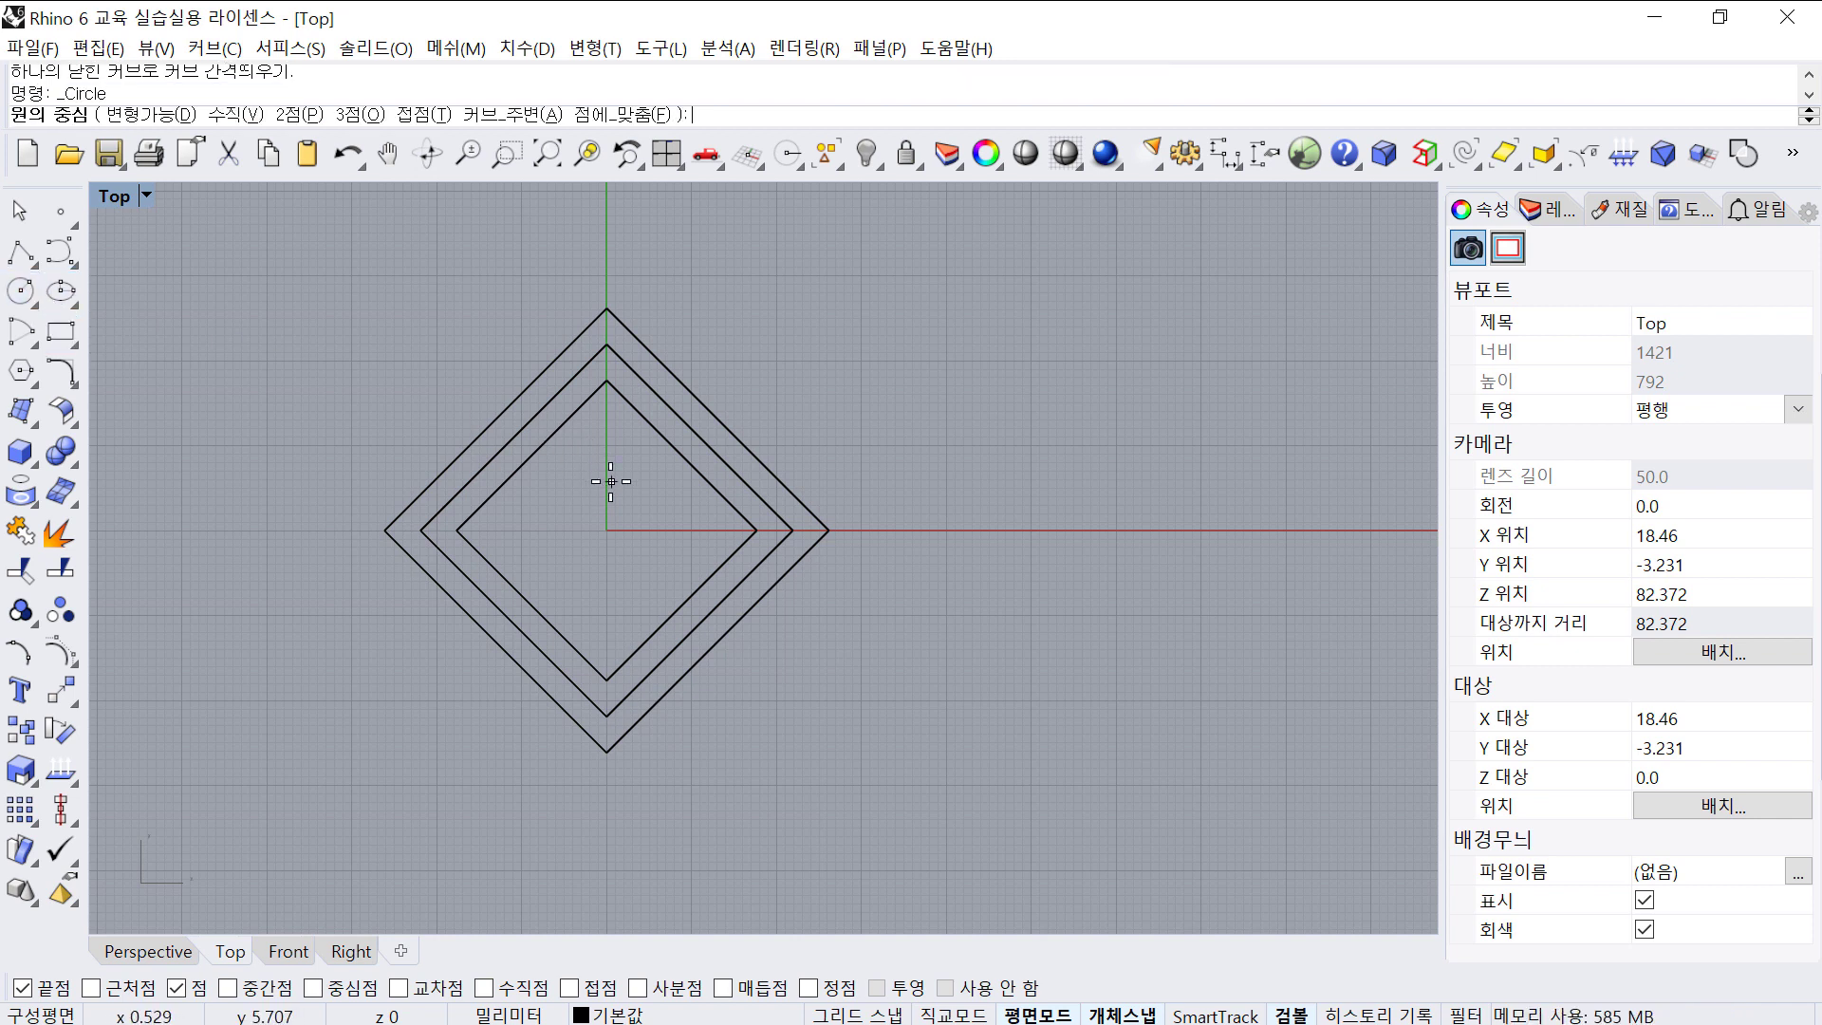
type("0")
key("Return")
type("8")
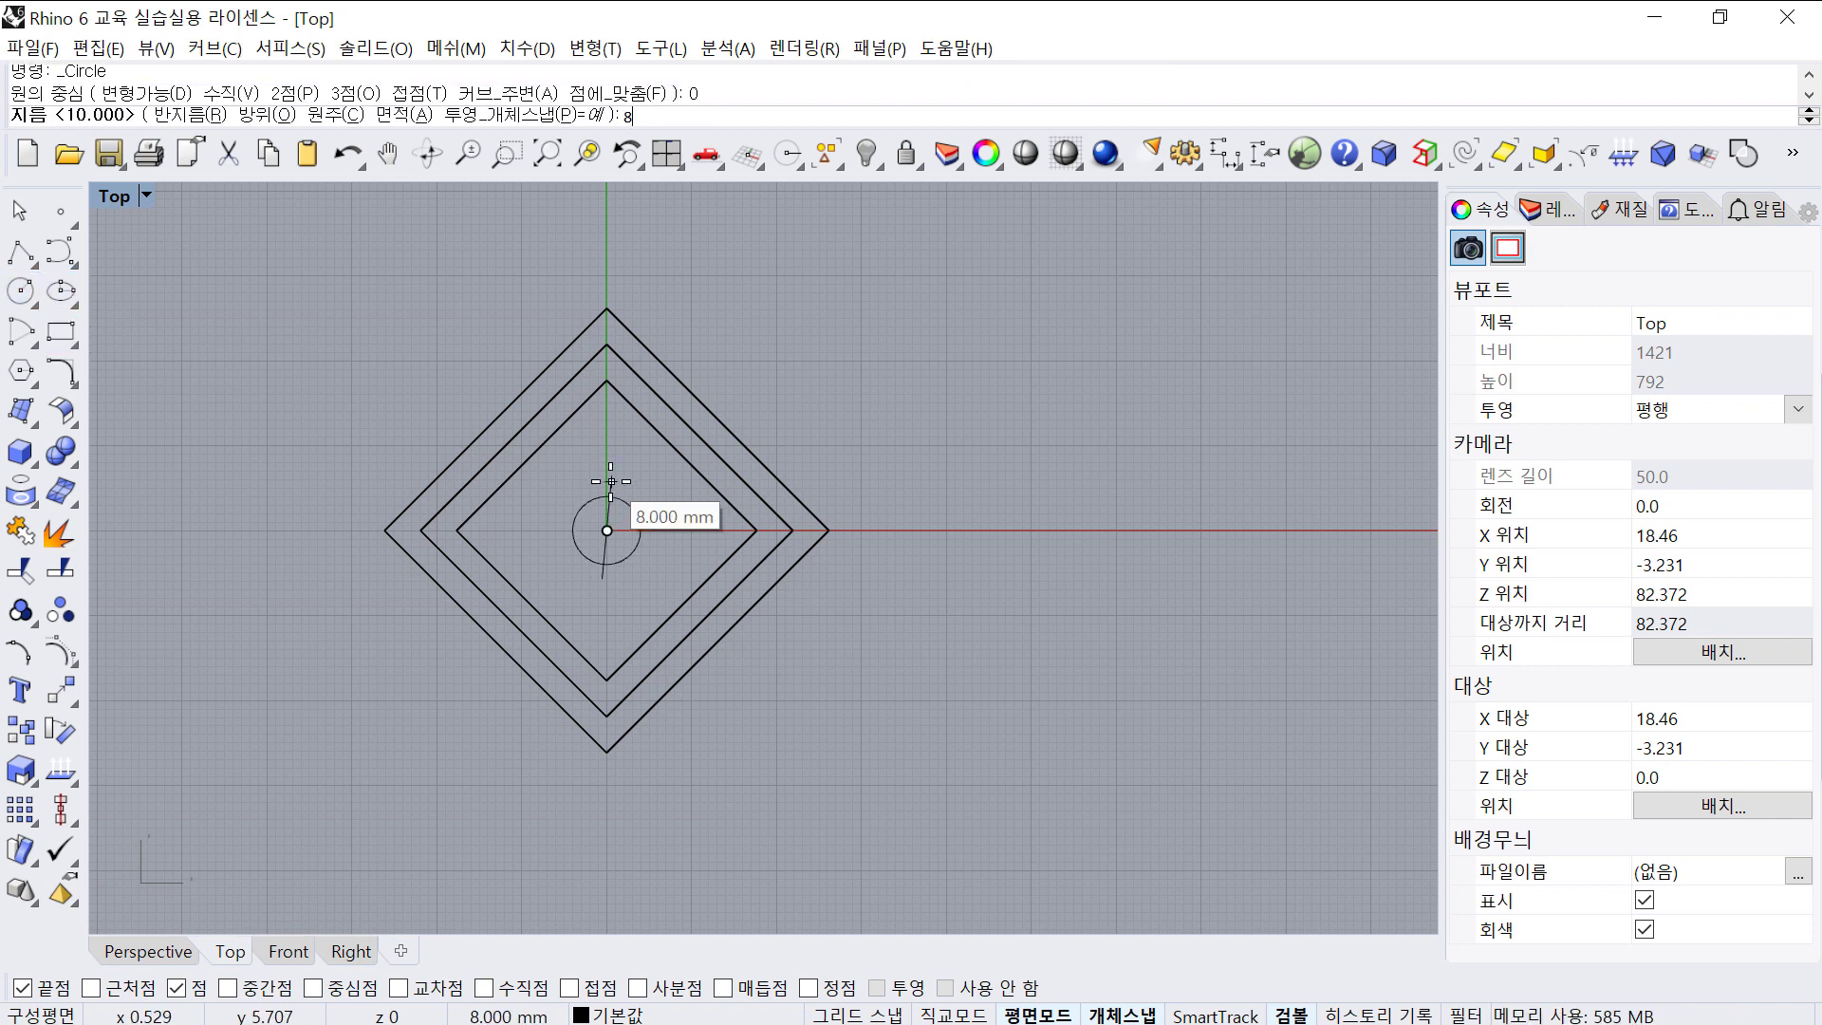
key("Return")
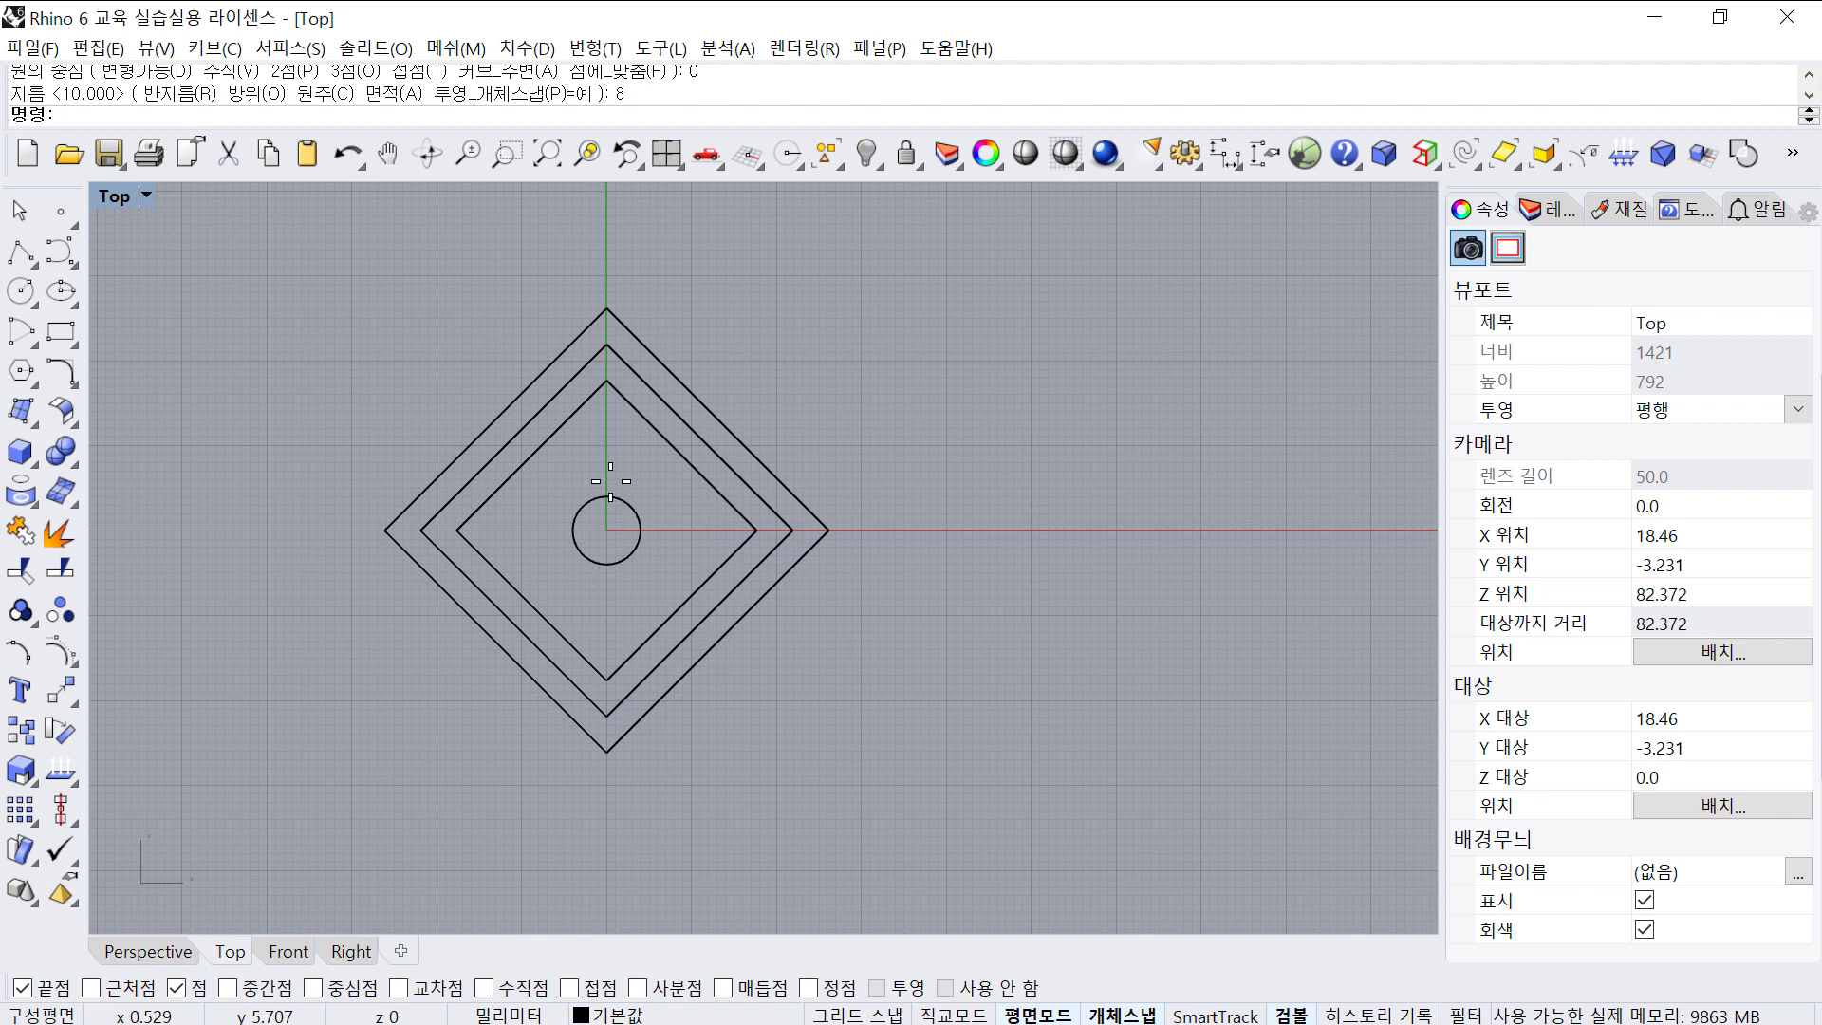
- Show the hidden plan-view reference drawing beneath the diamond and circle curves
left_click(31, 261)
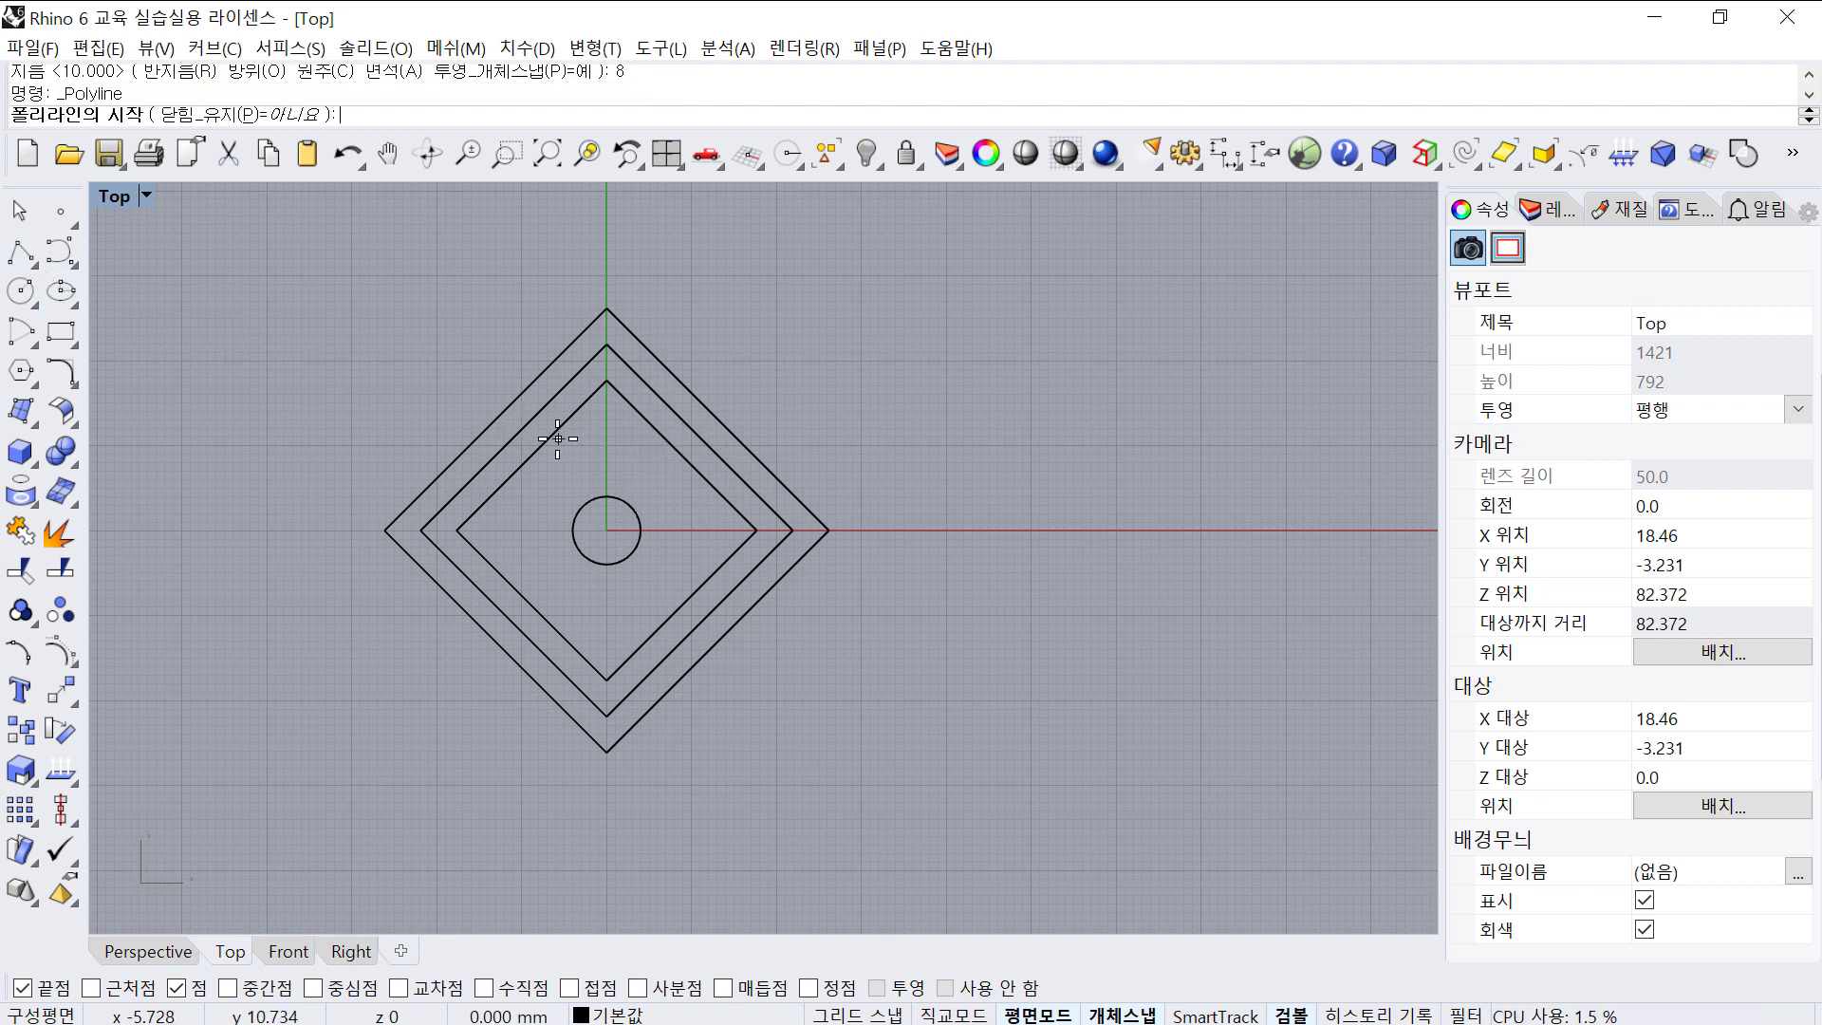
key("Escape")
scroll(627, 458, "up", 4)
right_click_drag(629, 457, 645, 418)
scroll(646, 418, "down", 4)
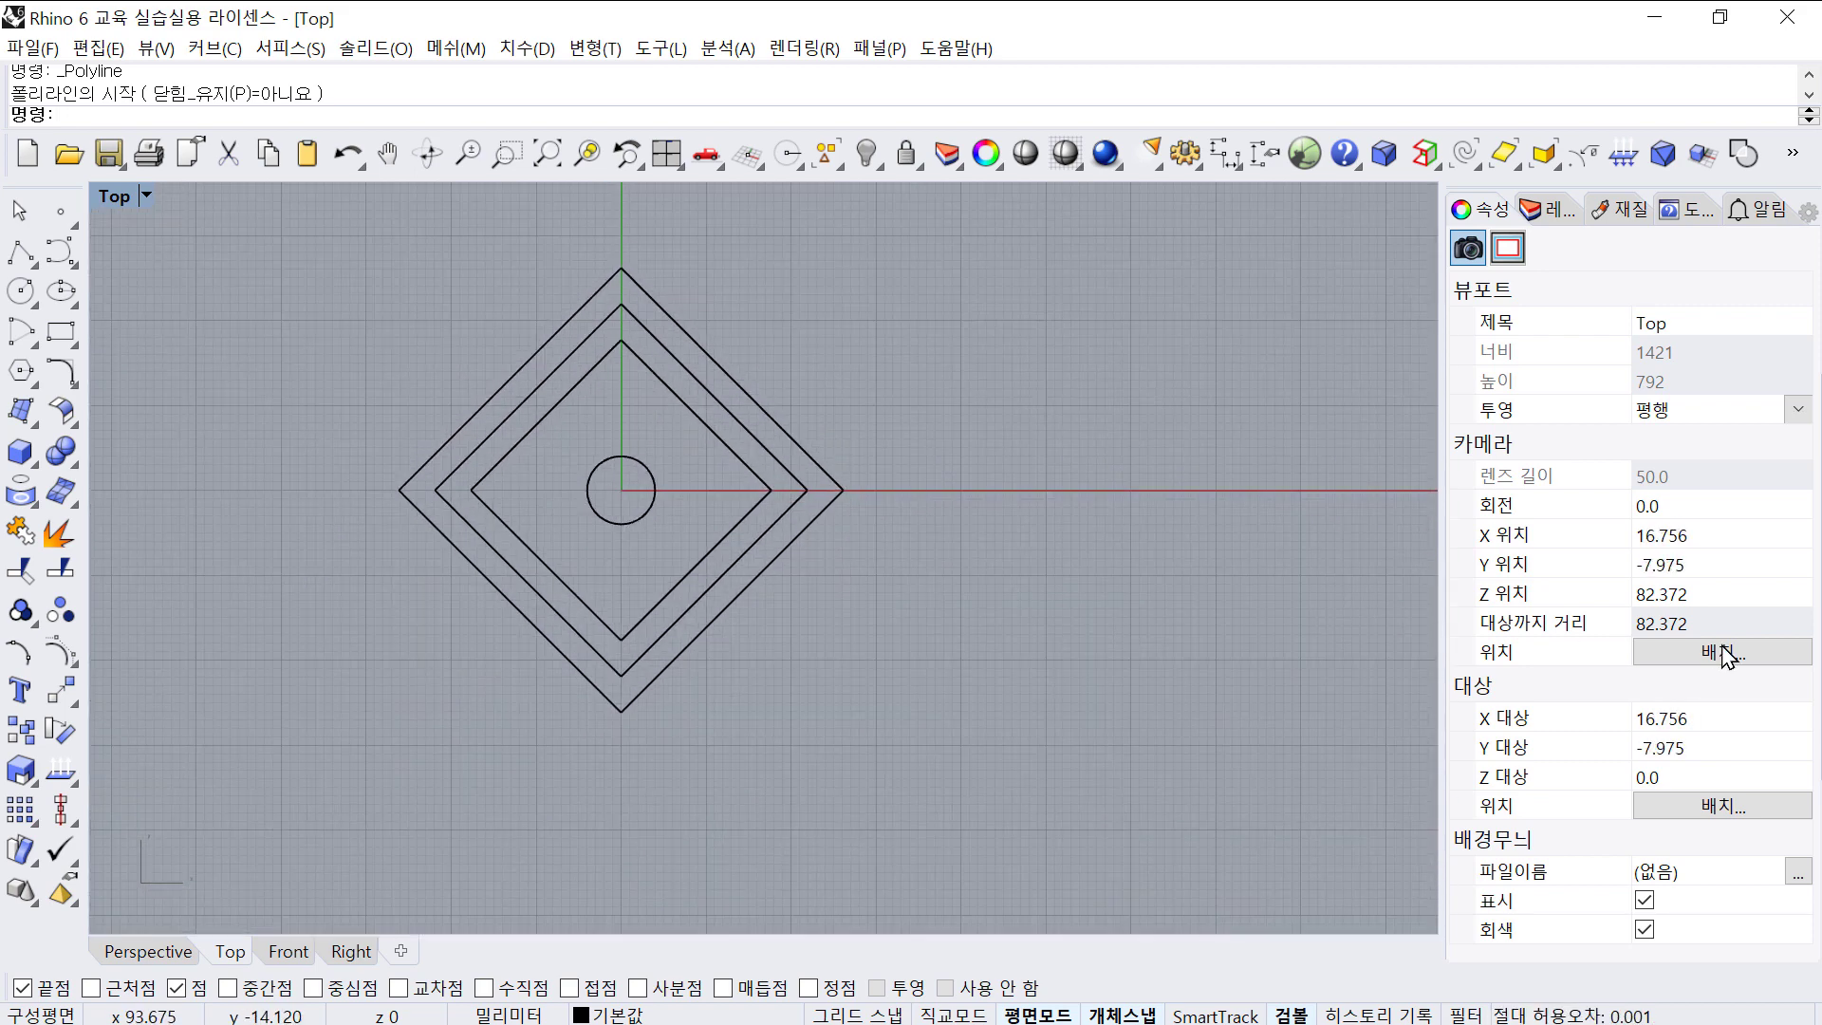
key("ctrl+alt+h")
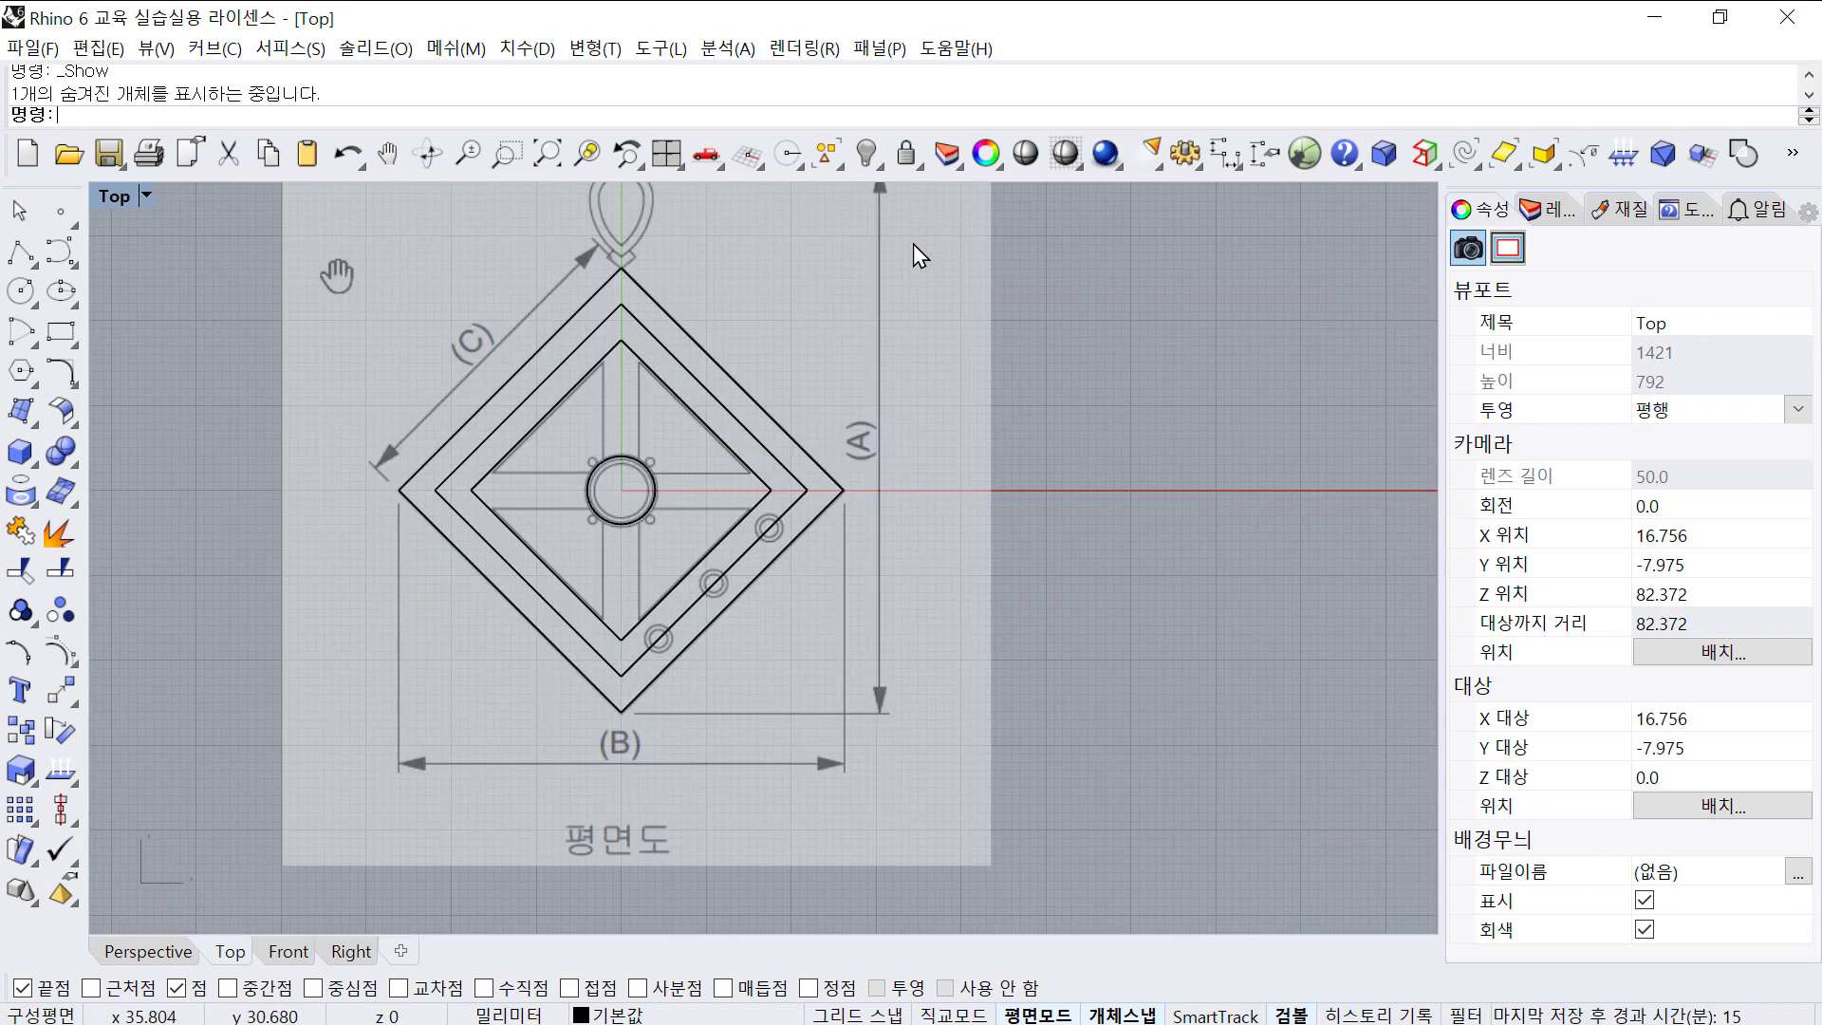
scroll(697, 408, "up", 2)
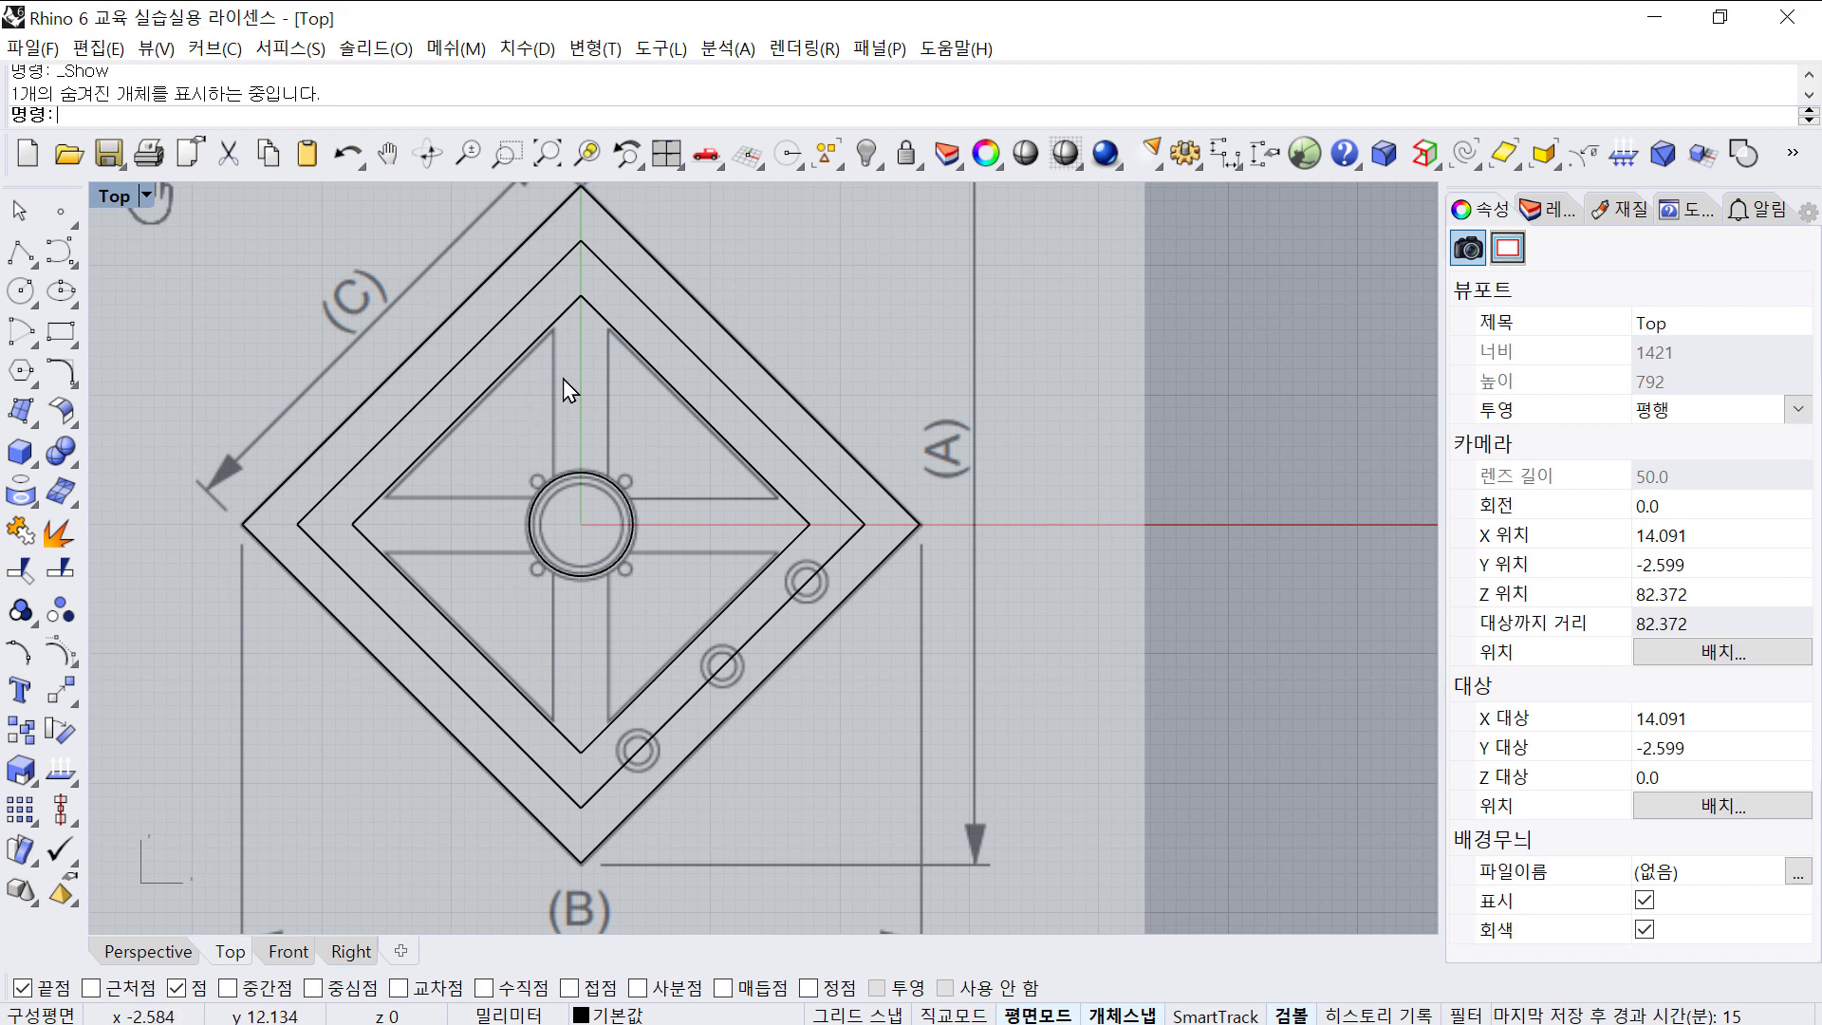
- Examine the cross-shaped ribs around the circle in the reference drawing and hide the drawing again
scroll(582, 387, "up", 5)
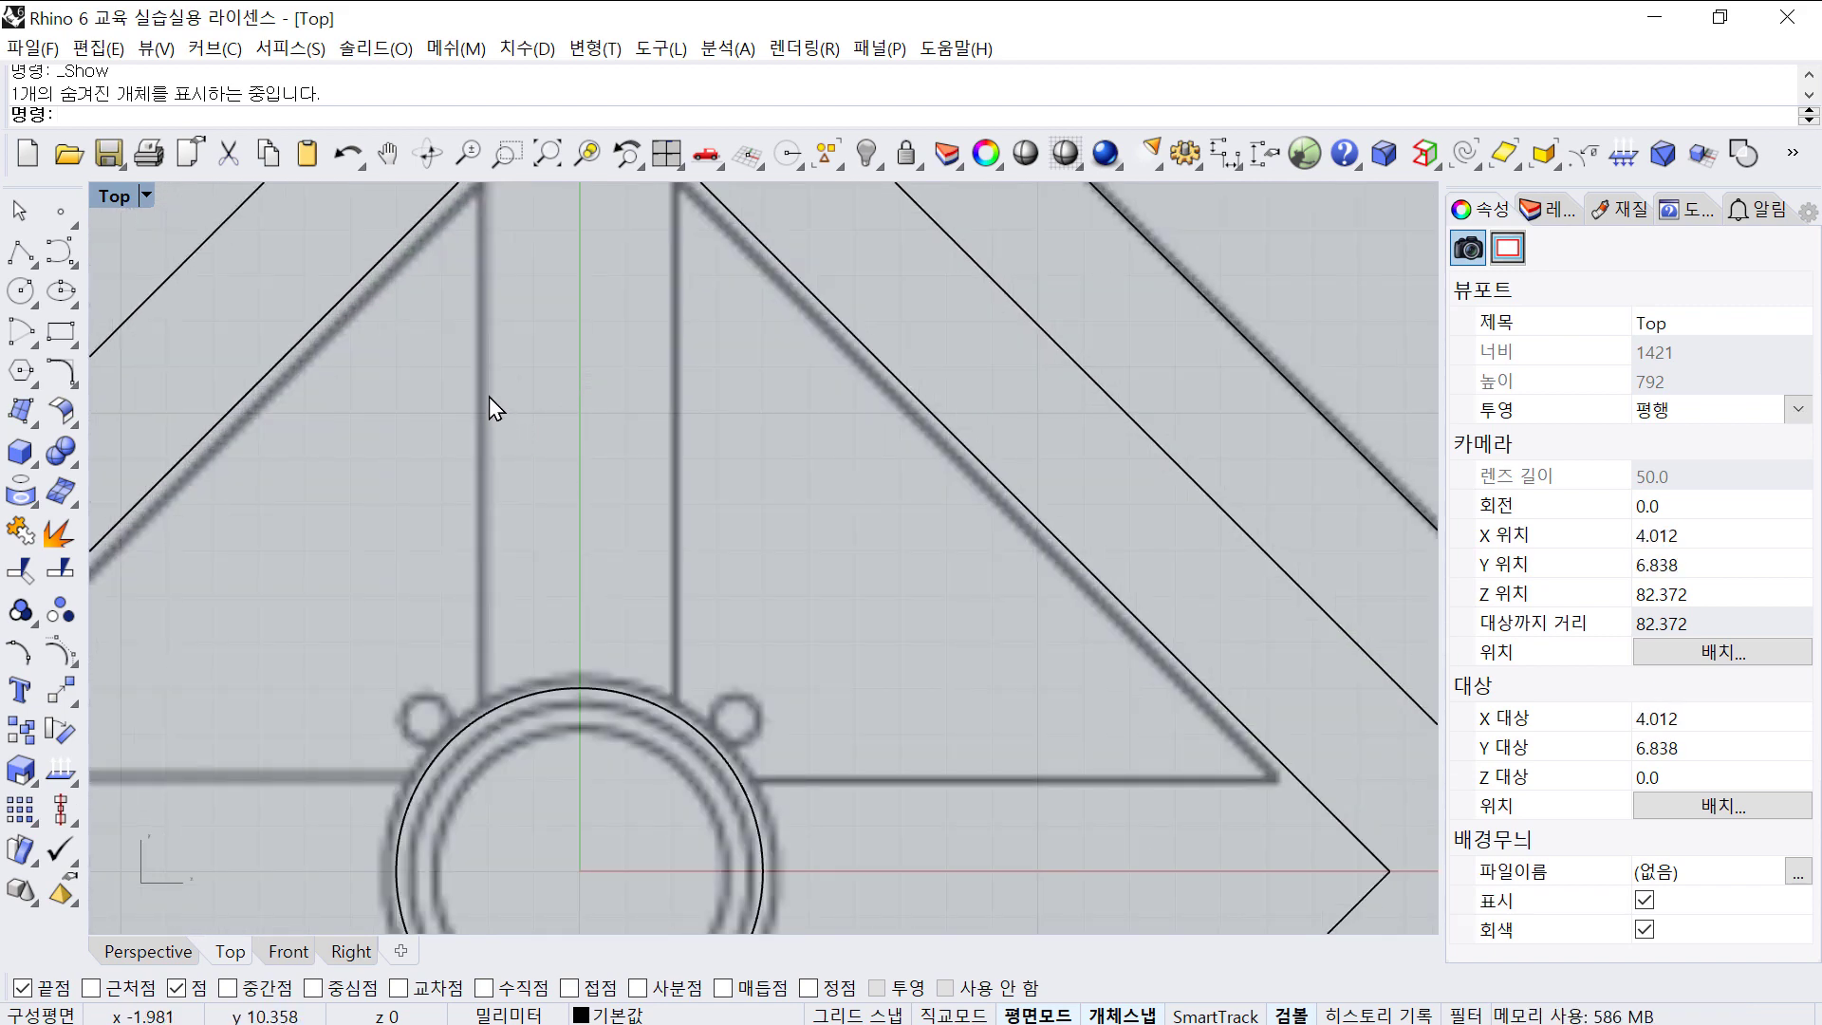
scroll(682, 384, "down", 5)
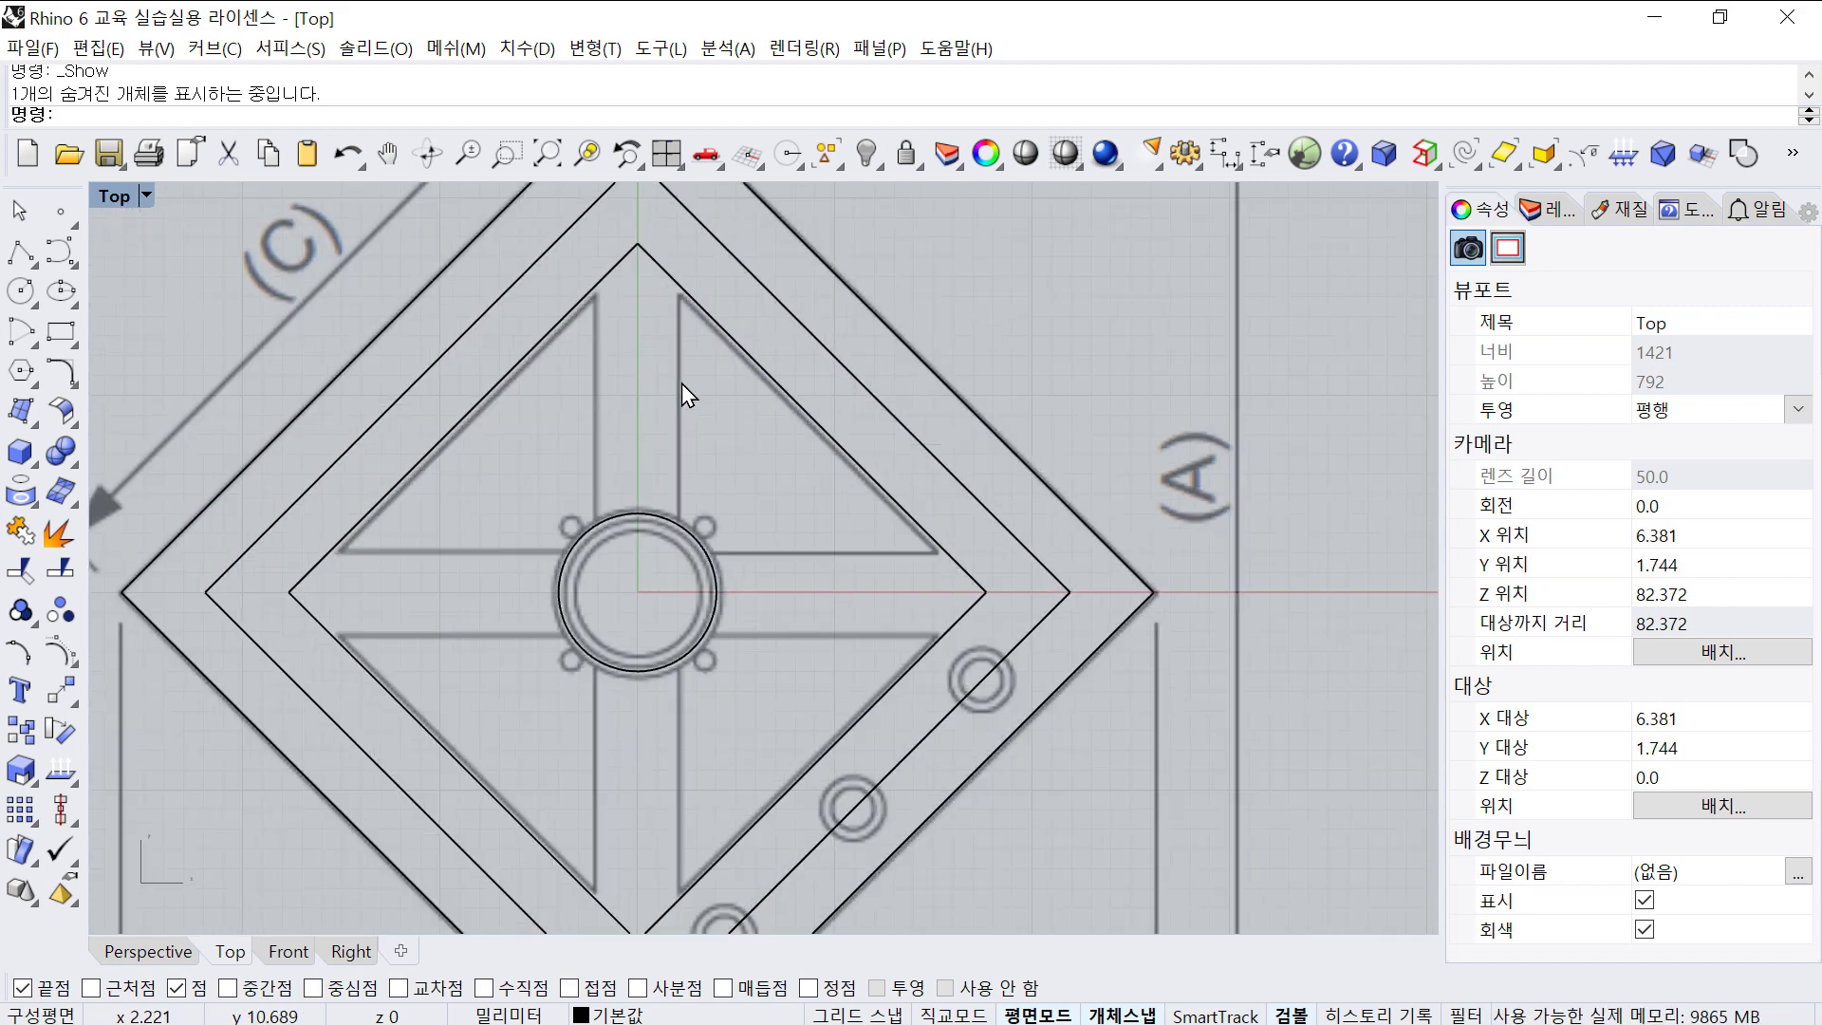
scroll(532, 323, "up", 5)
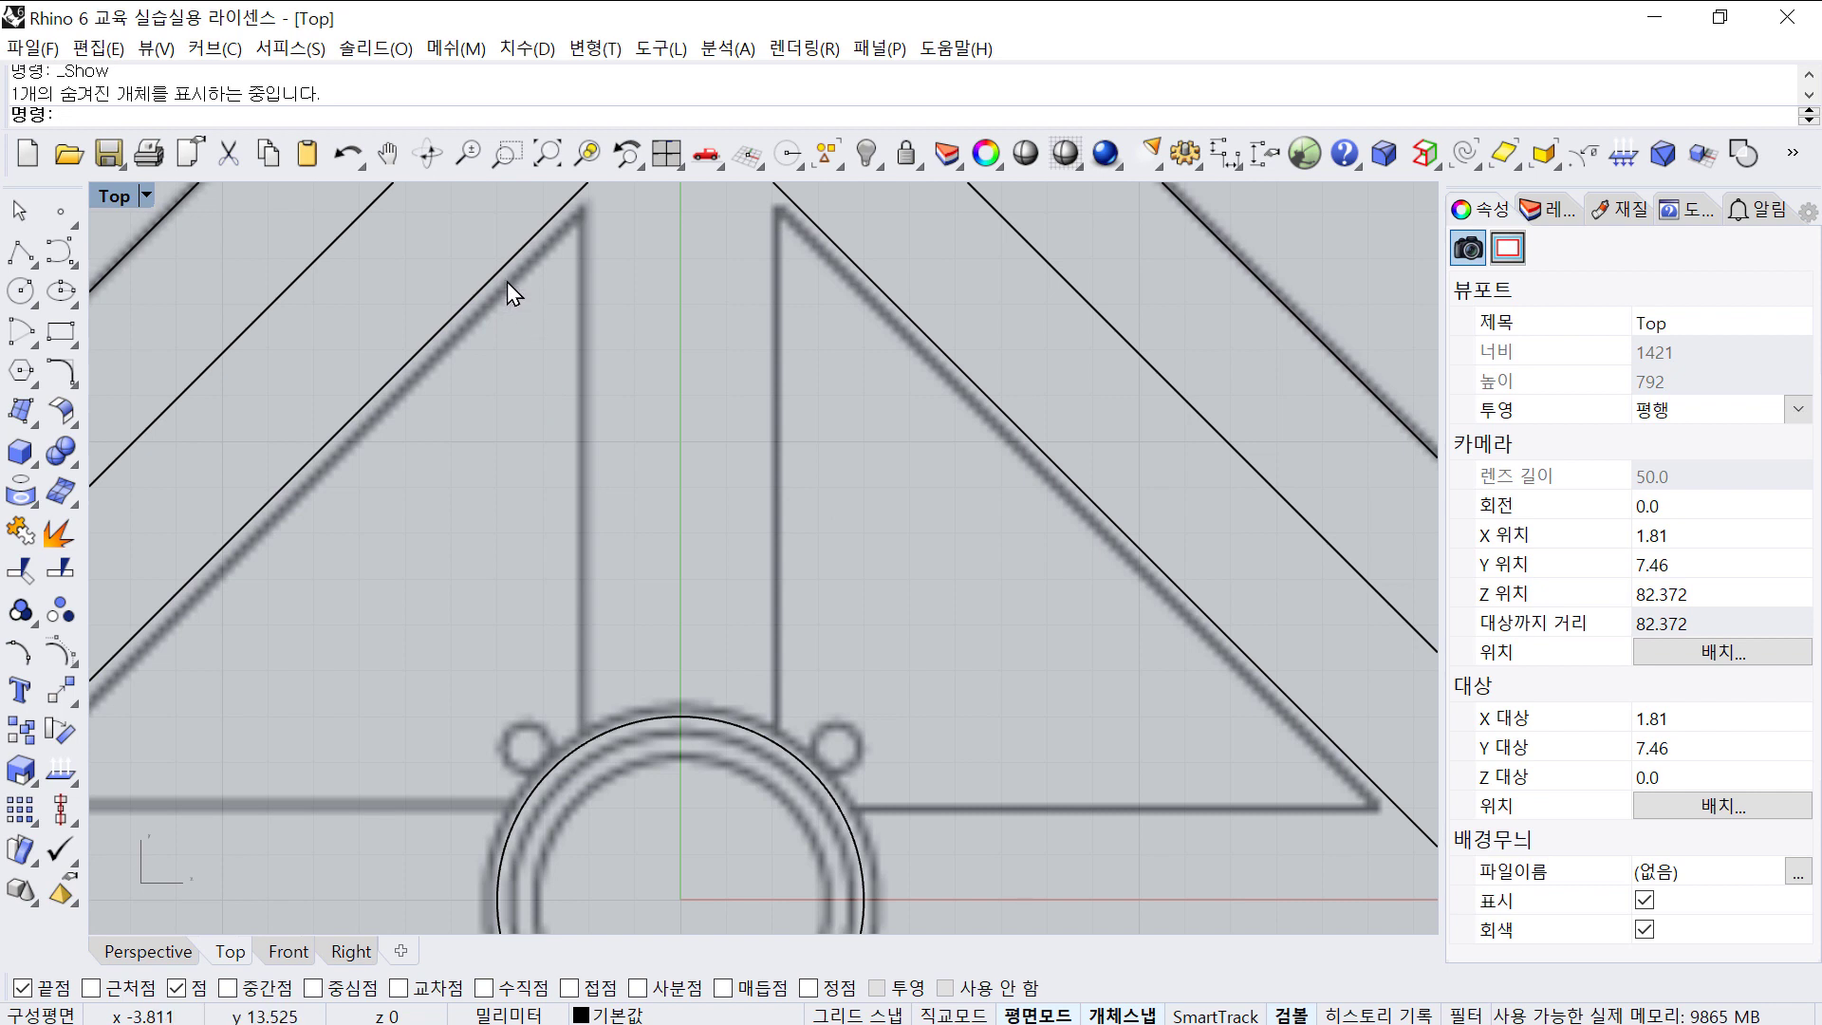
scroll(607, 337, "down", 1)
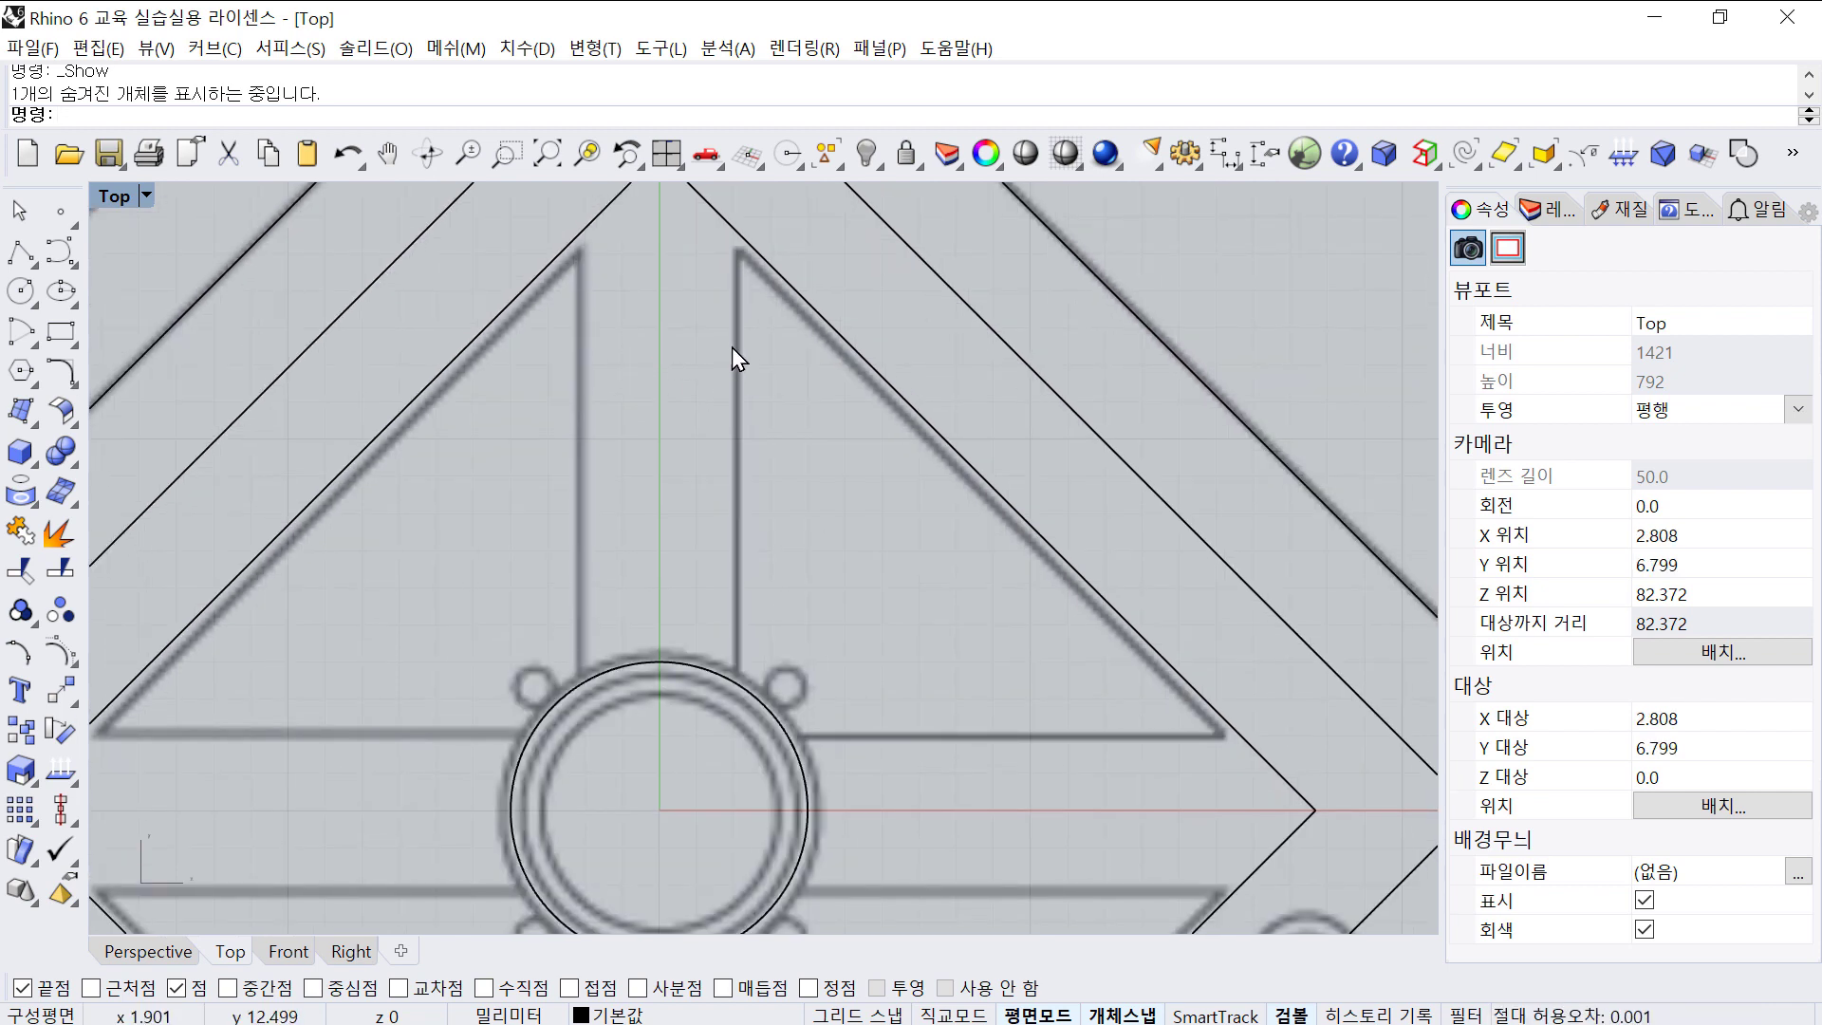
left_click(727, 378)
scroll(727, 378, "down", 5)
scroll(728, 373, "down", 1)
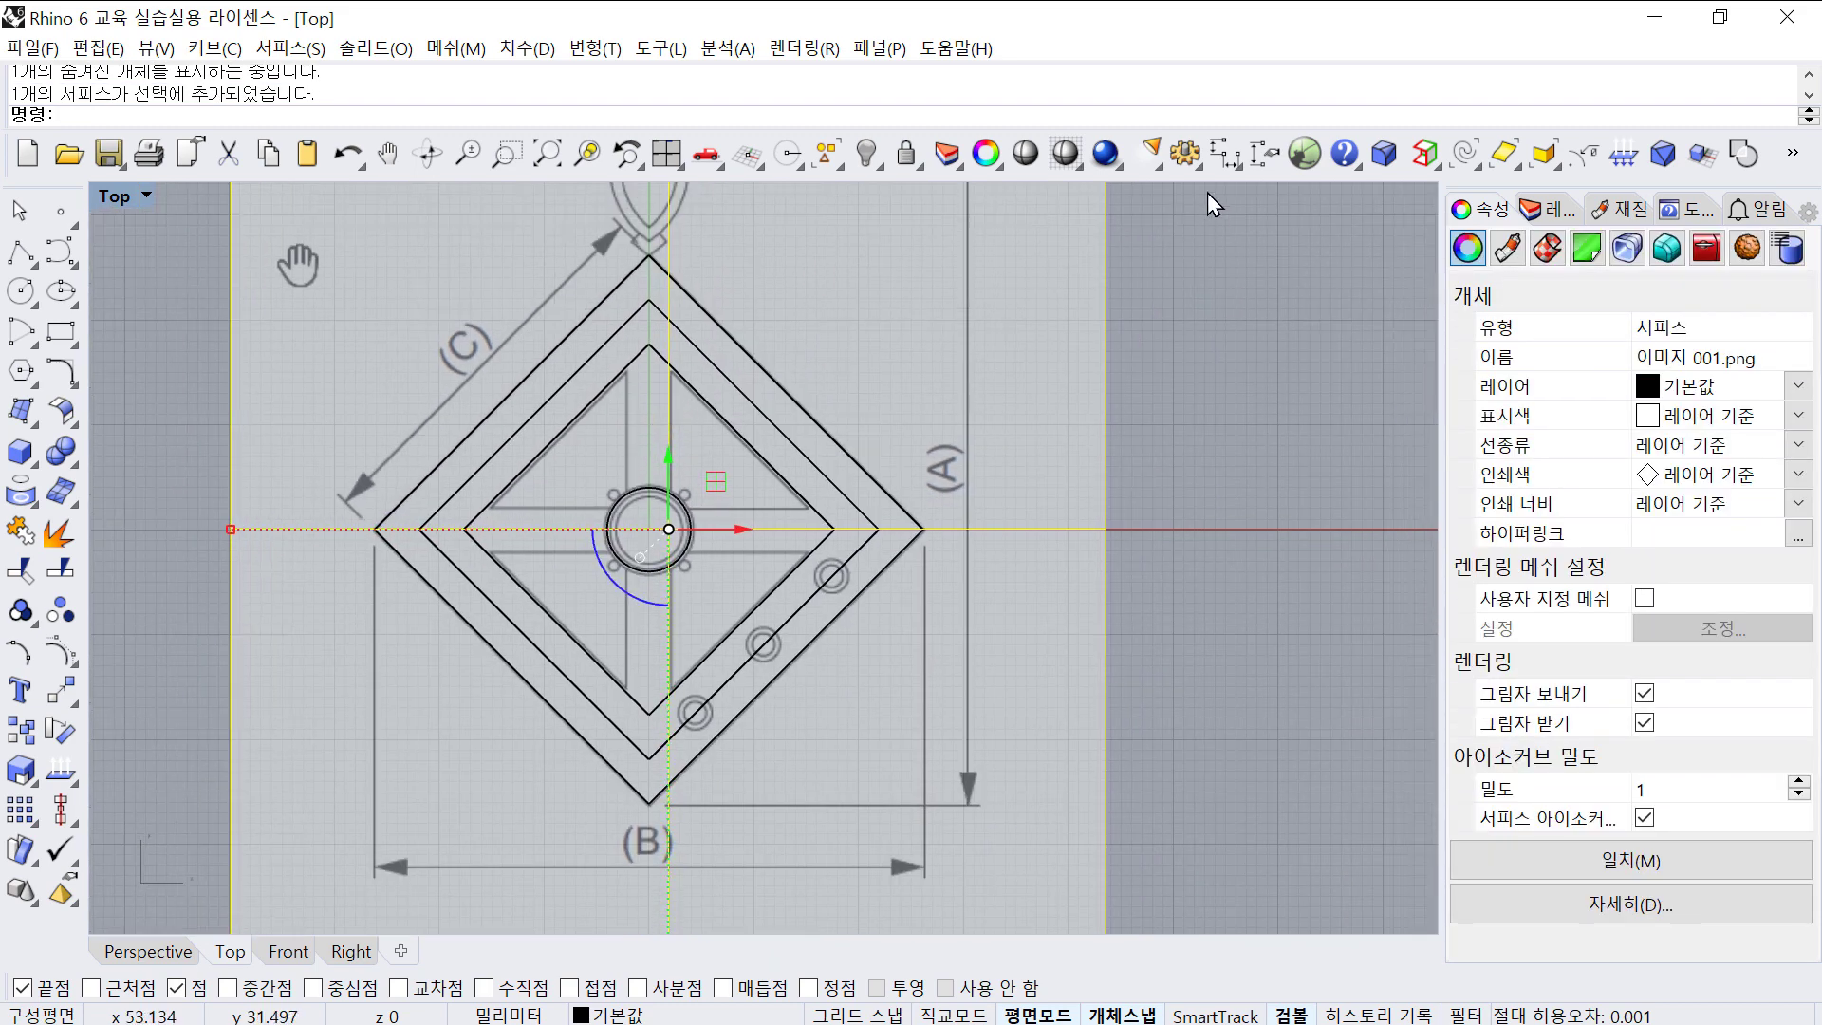
left_click(865, 154)
scroll(796, 299, "up", 3)
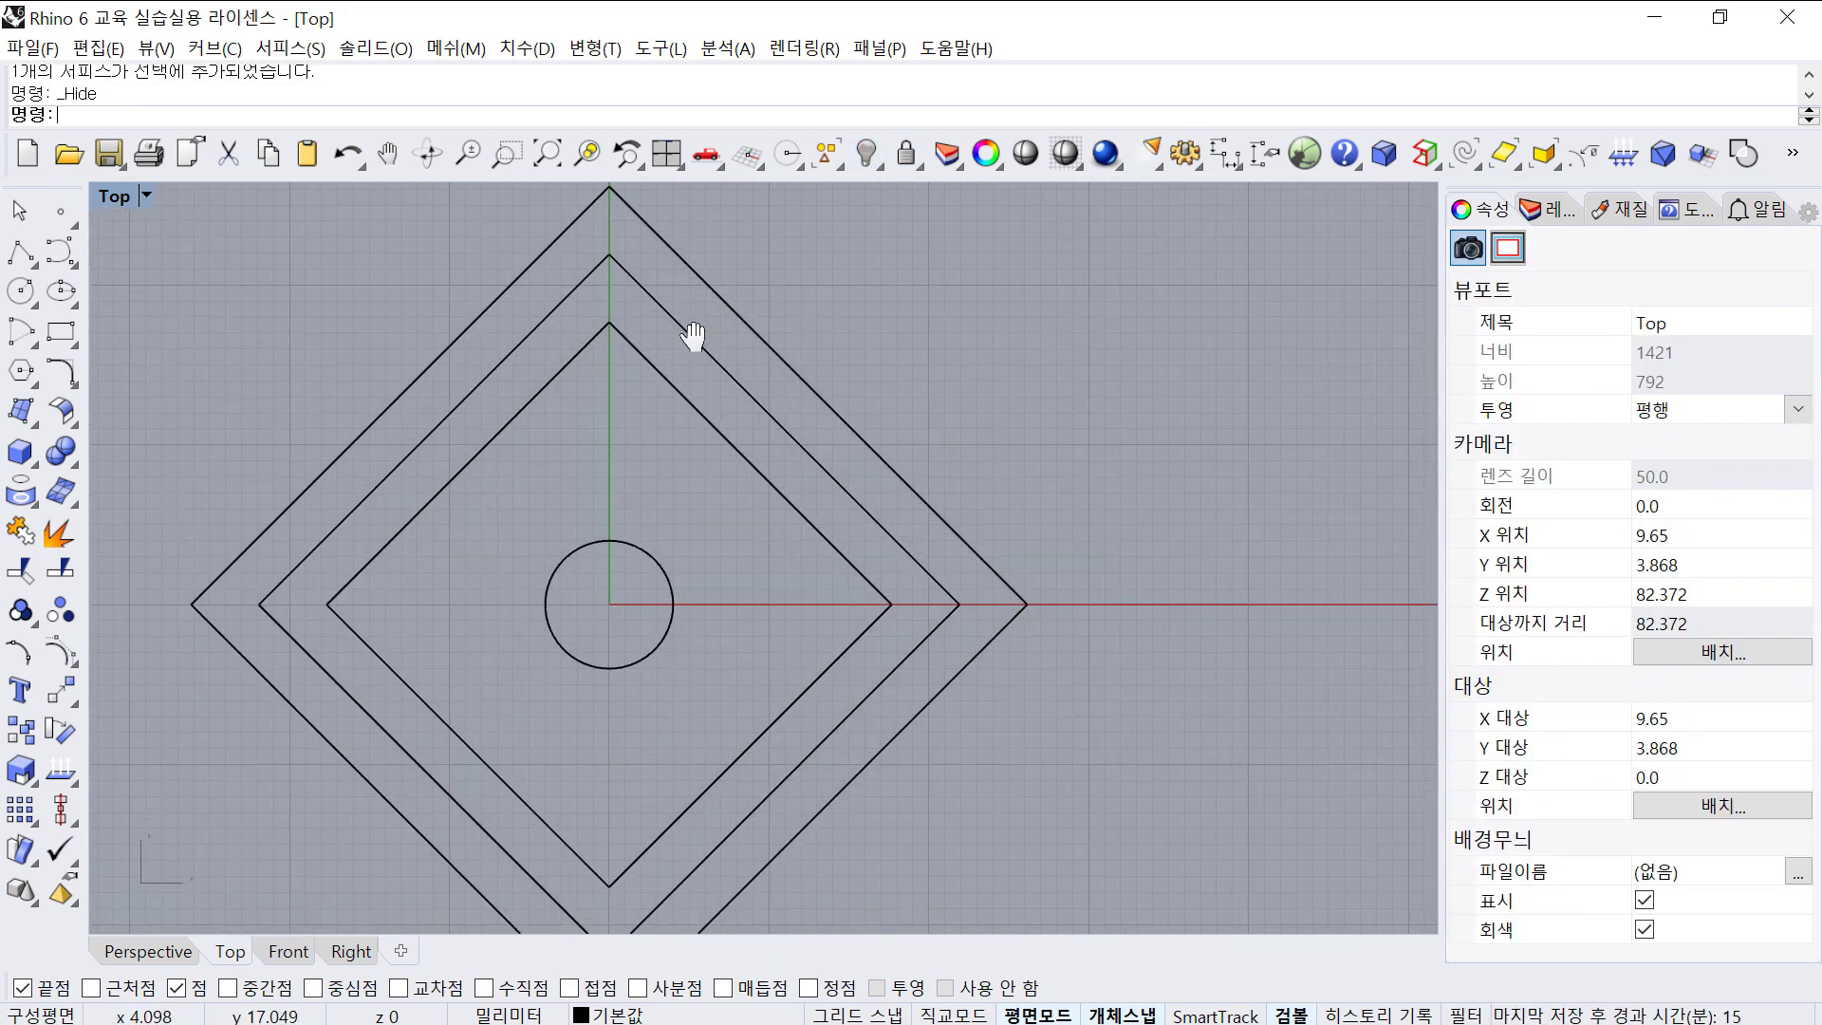
- Draw a vertical polyline from the upper corner to the lower corner of the middle diamond
left_click(21, 251)
scroll(501, 319, "down", 2)
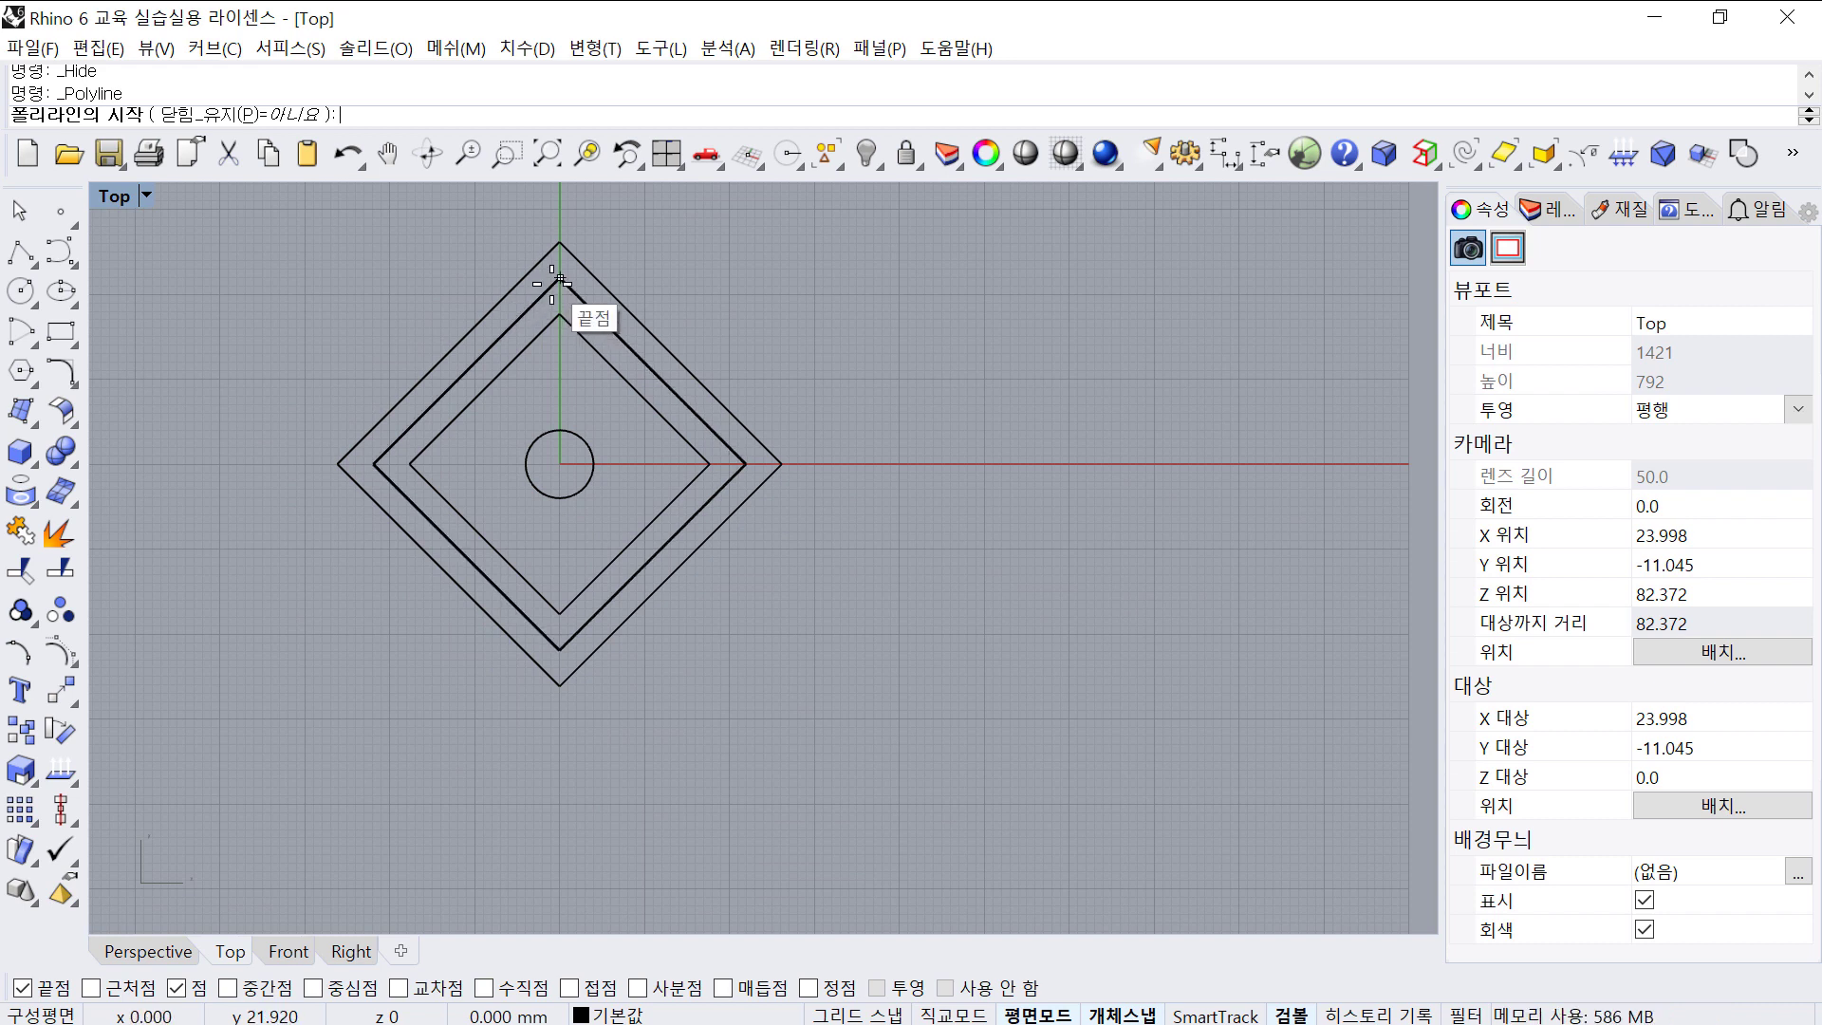
left_click(560, 278)
left_click(560, 647)
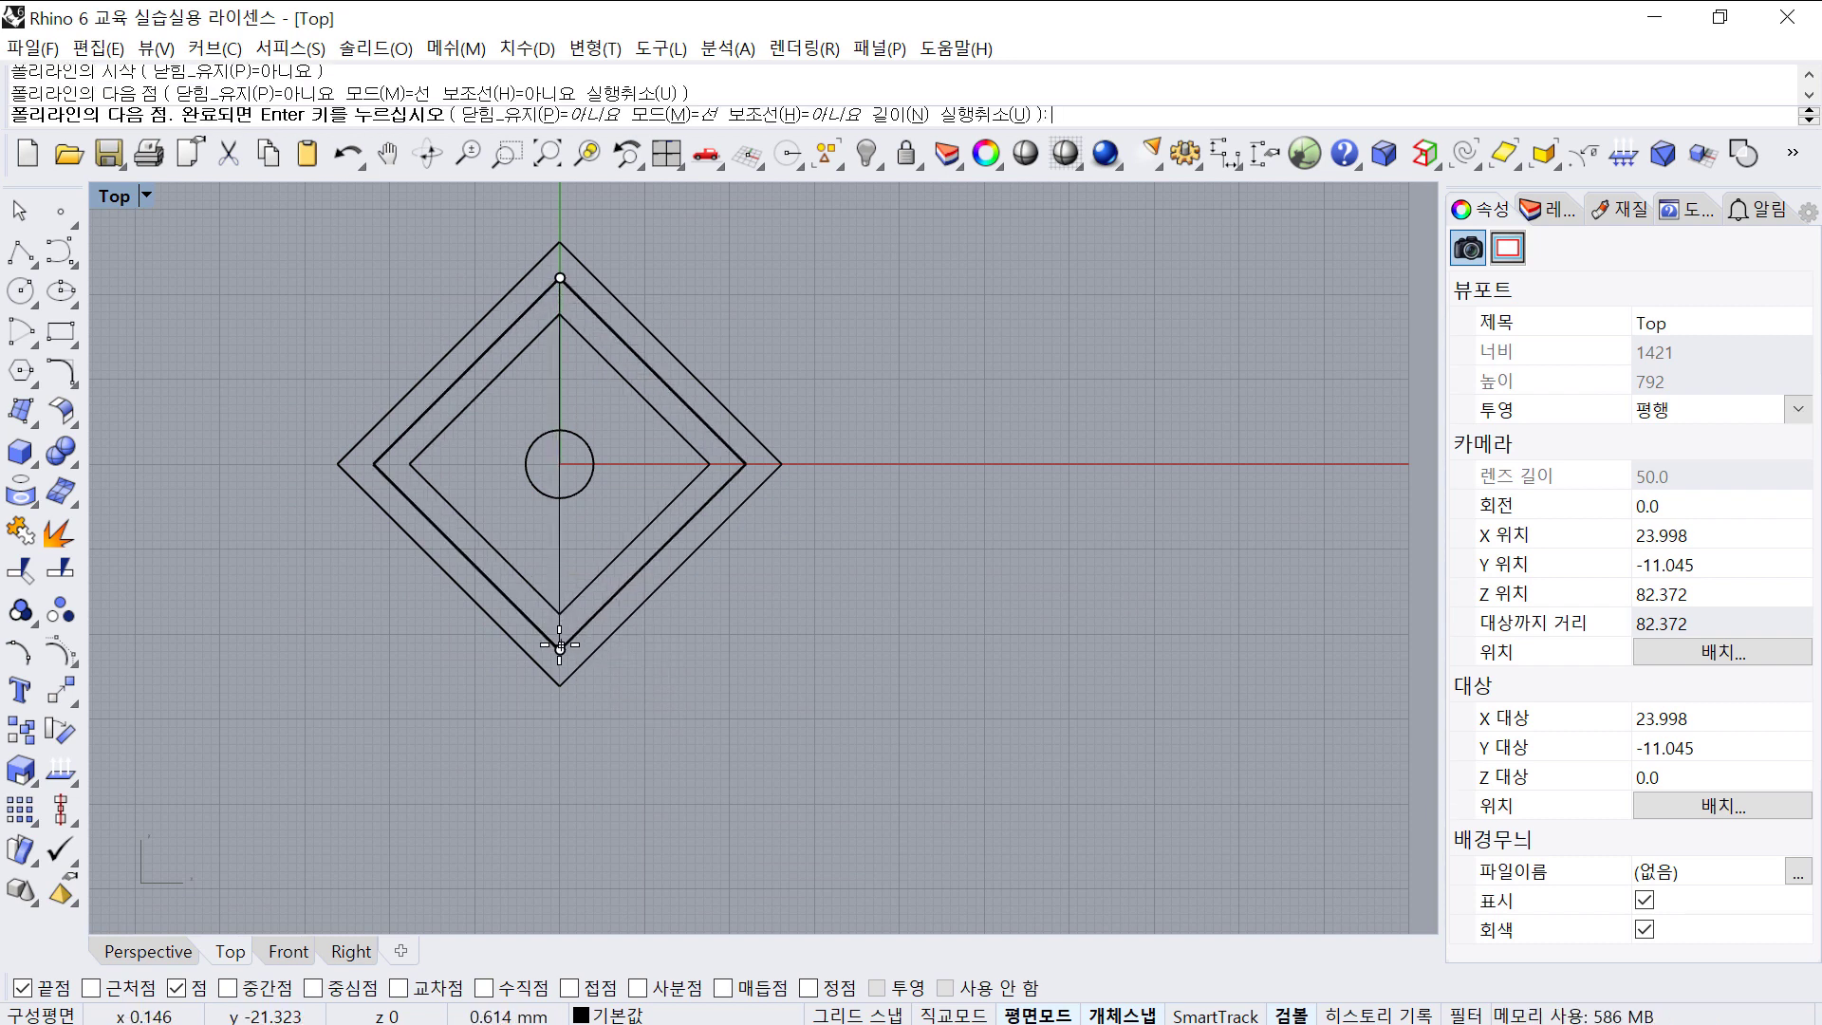
key("Return")
- Offset the vertical centre line by 2 mm to both its right and left sides
left_click(560, 560)
right_click_drag(574, 519, 595, 549)
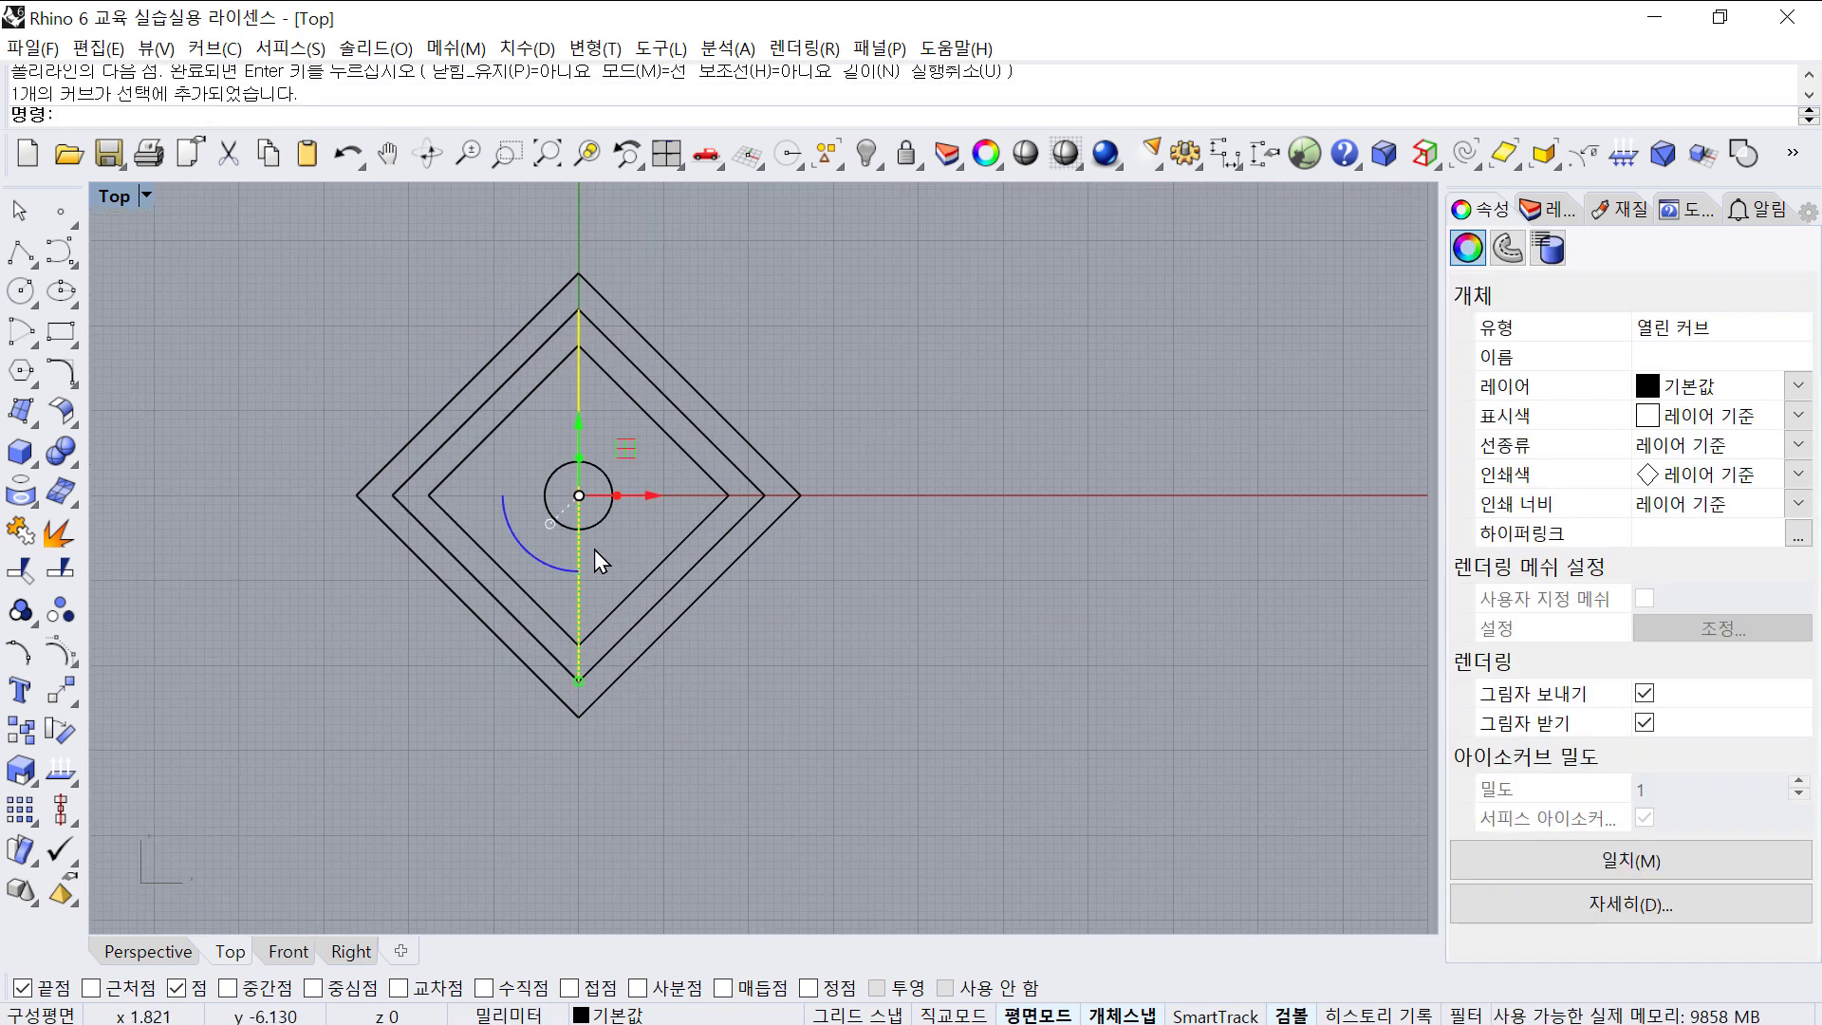
type("O")
key("Return")
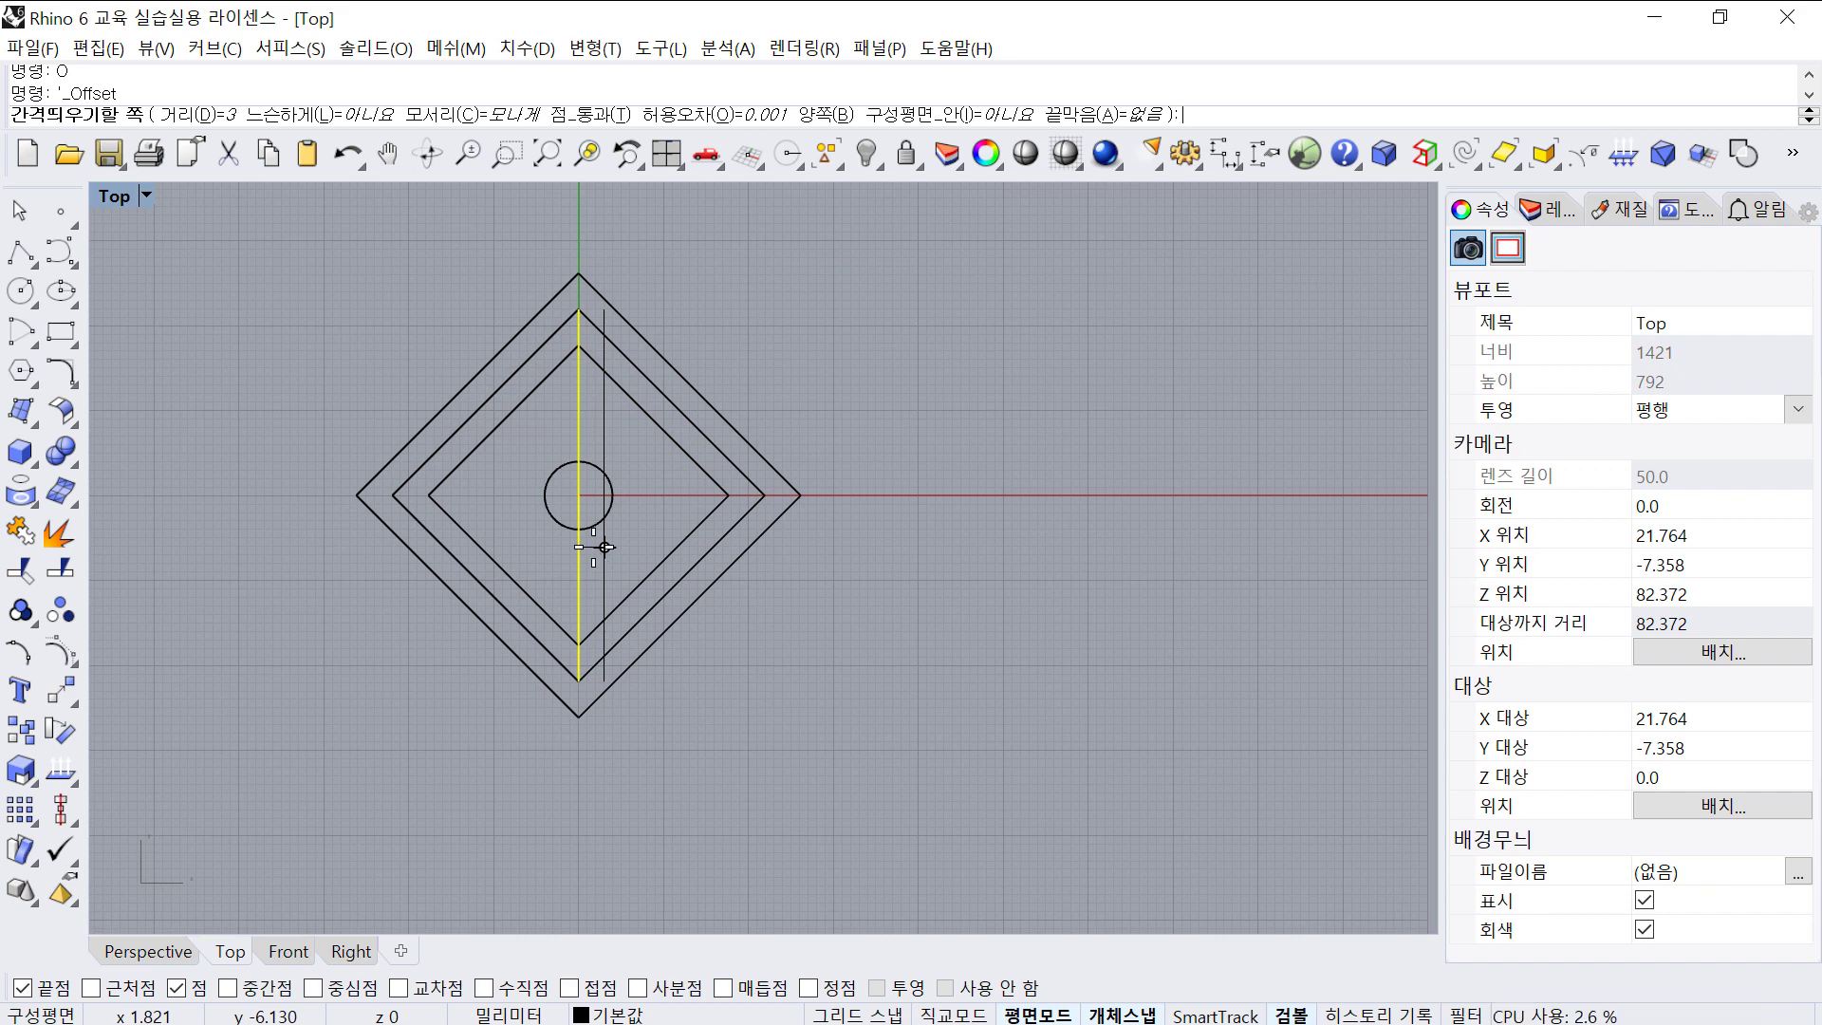
type("2")
key("Return")
left_click(595, 546)
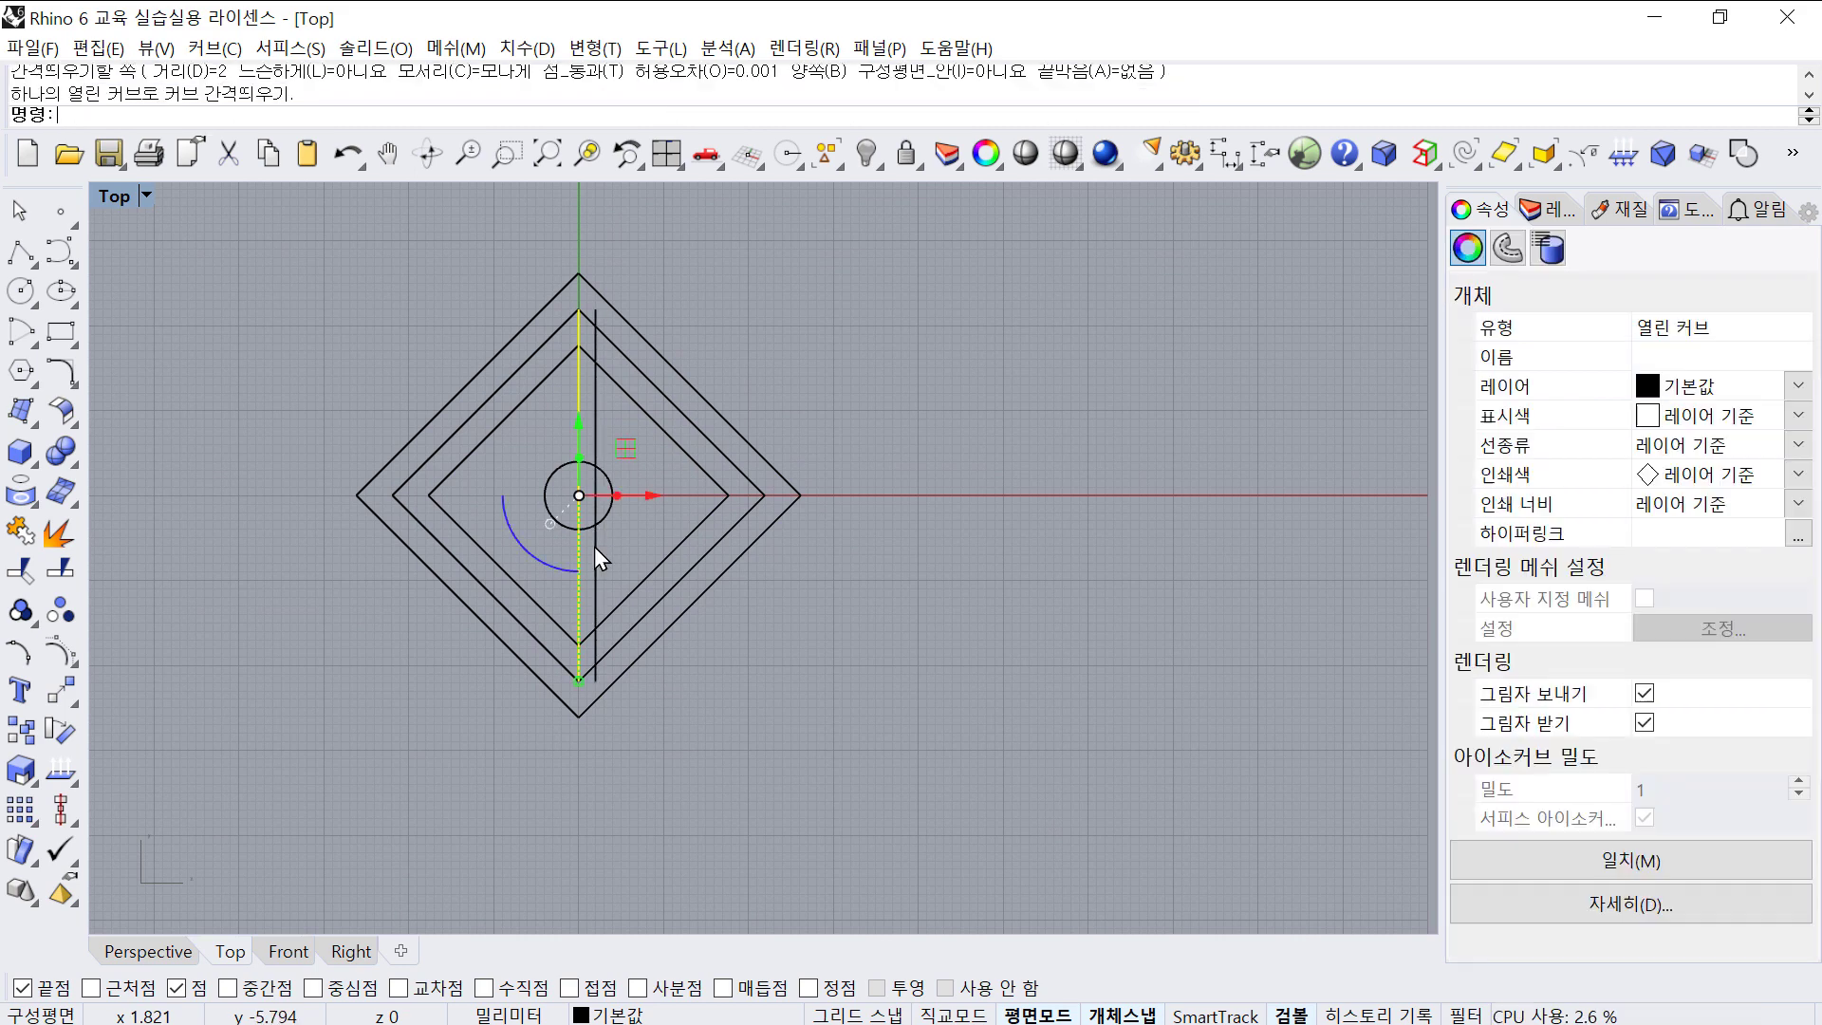
type("O")
key("Return")
left_click(563, 545)
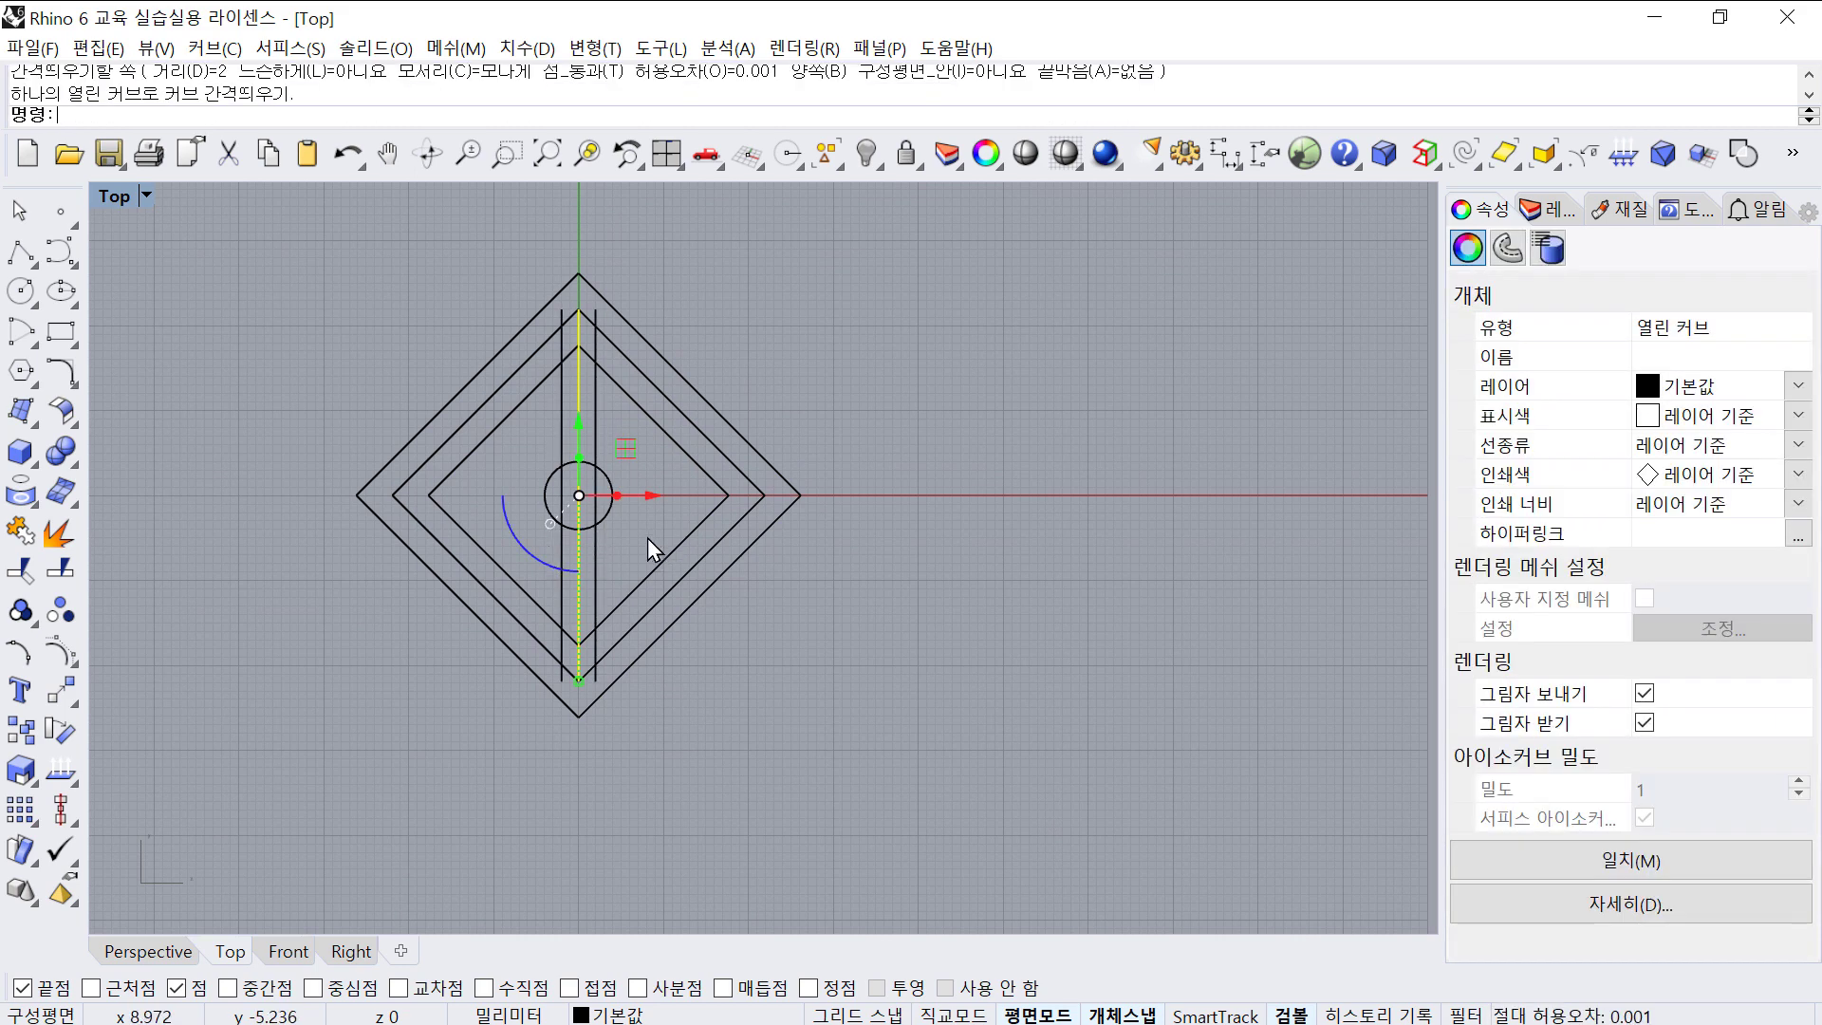
- Hide the central circle so that only the diamonds and vertical lines remain displayed
left_click(644, 537)
left_click(613, 509)
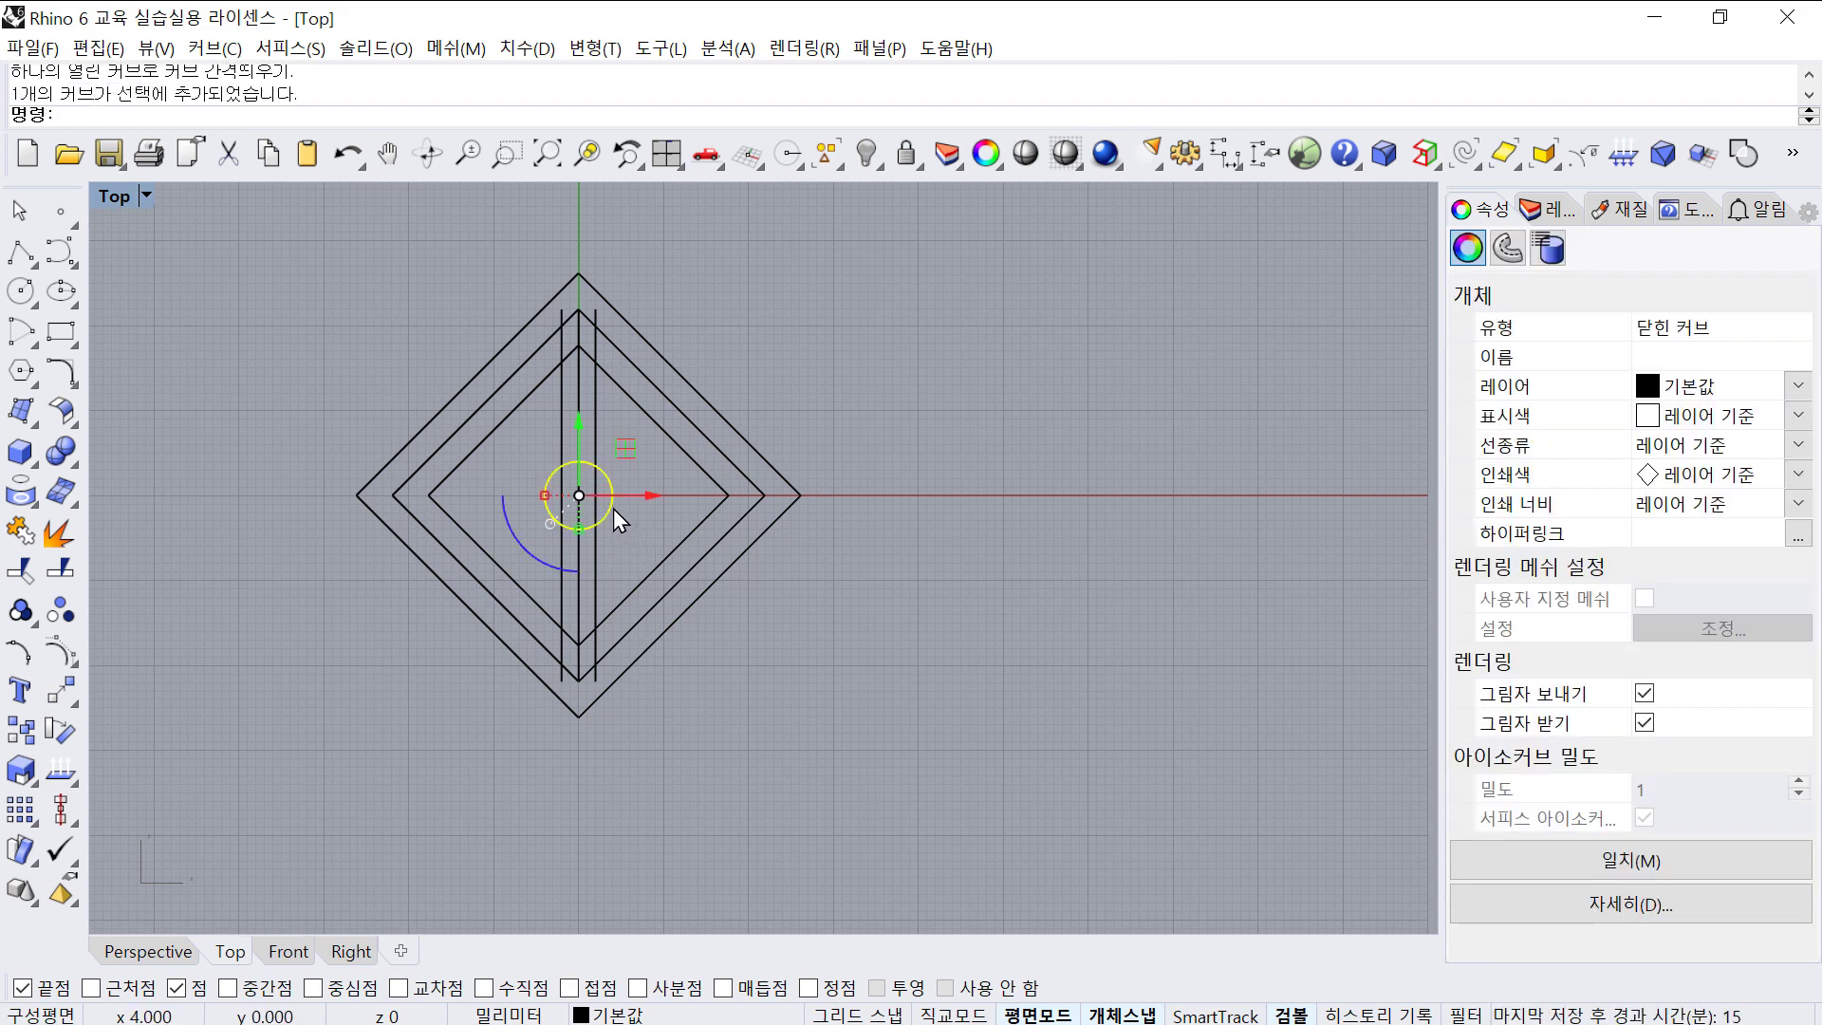
type("H")
key("Return")
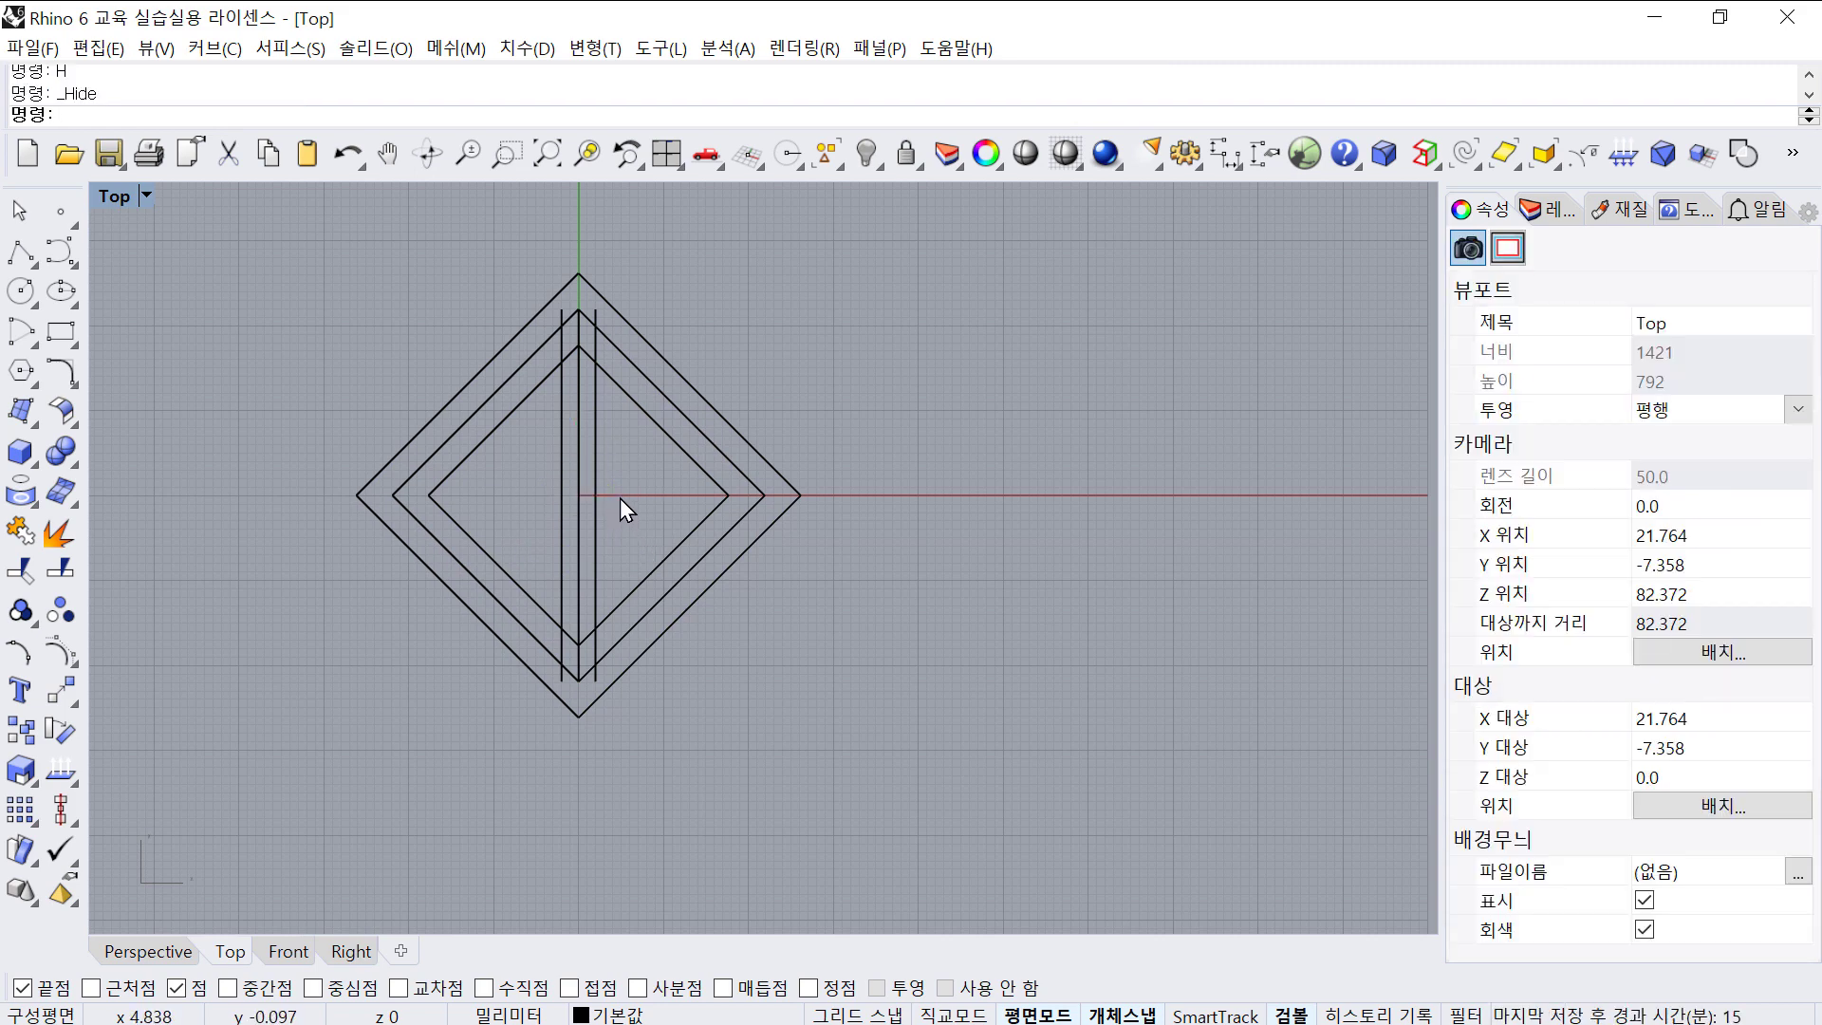
- Rotate a copy of the two offset lines by 90 degrees about the origin to form a cross
left_click(580, 433)
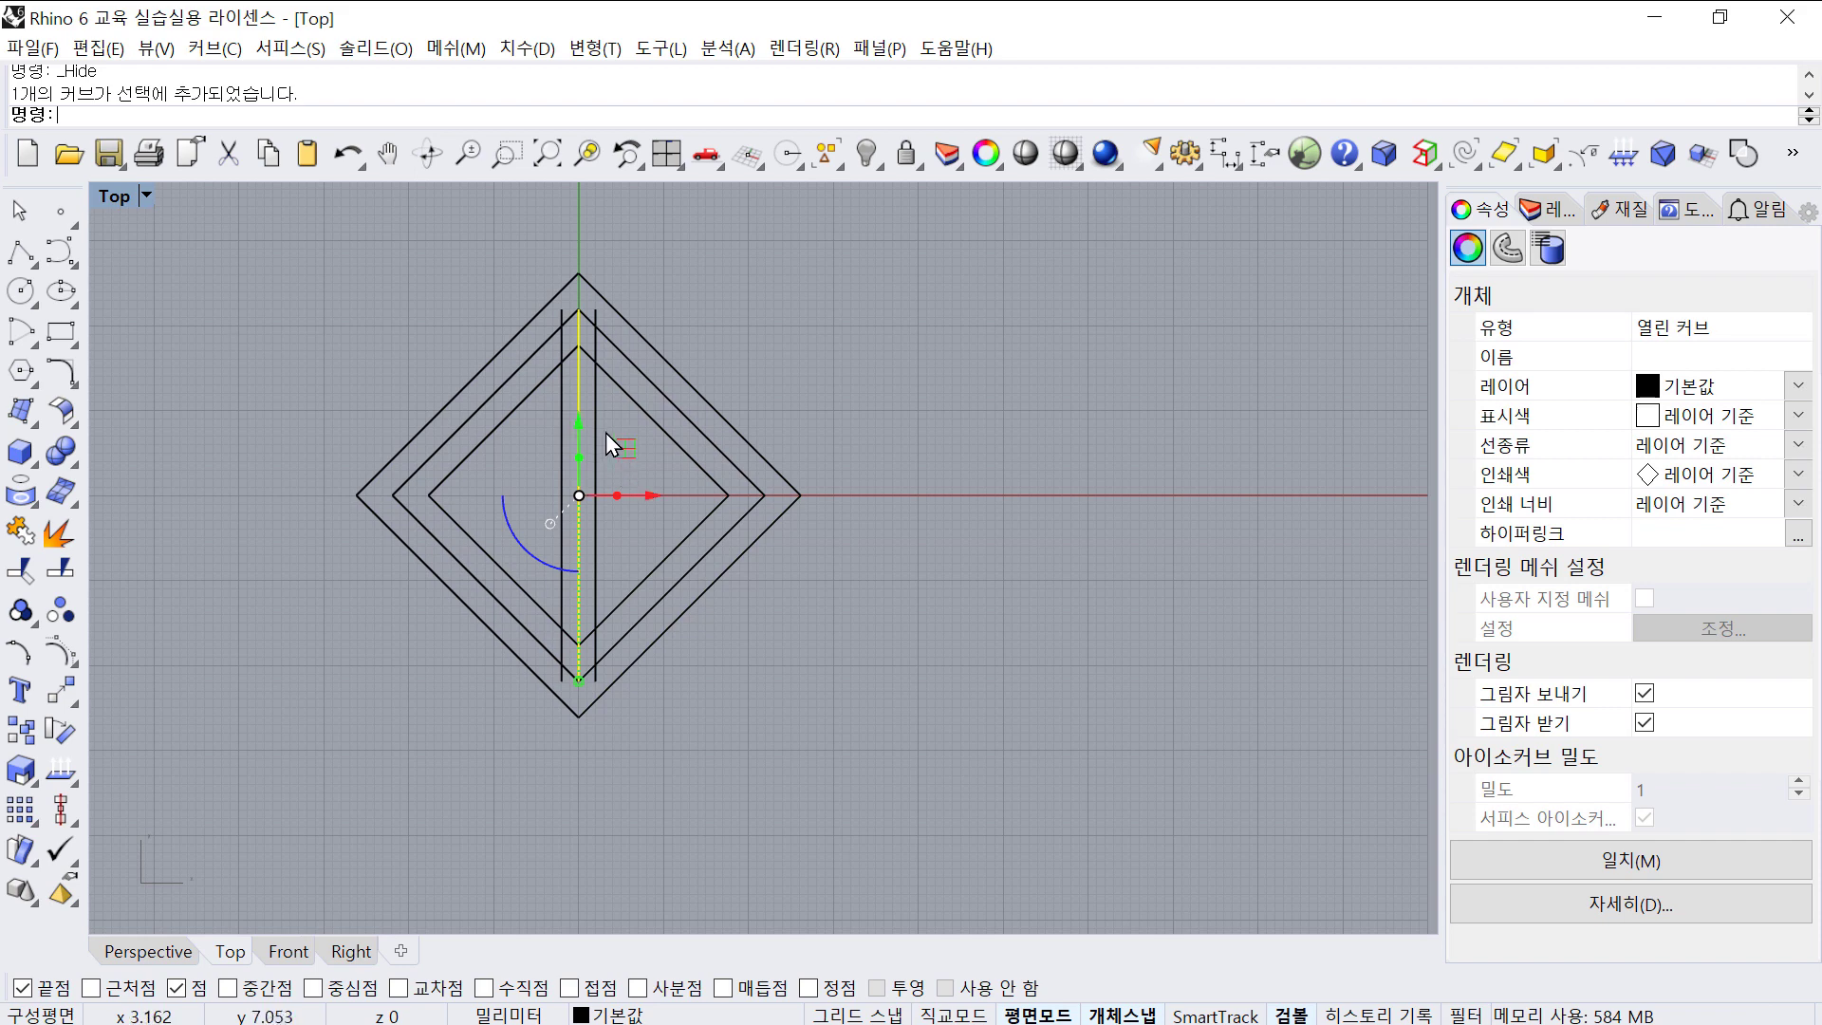
left_click(598, 407)
left_click(566, 406, "shift")
scroll(539, 486, "up", 4)
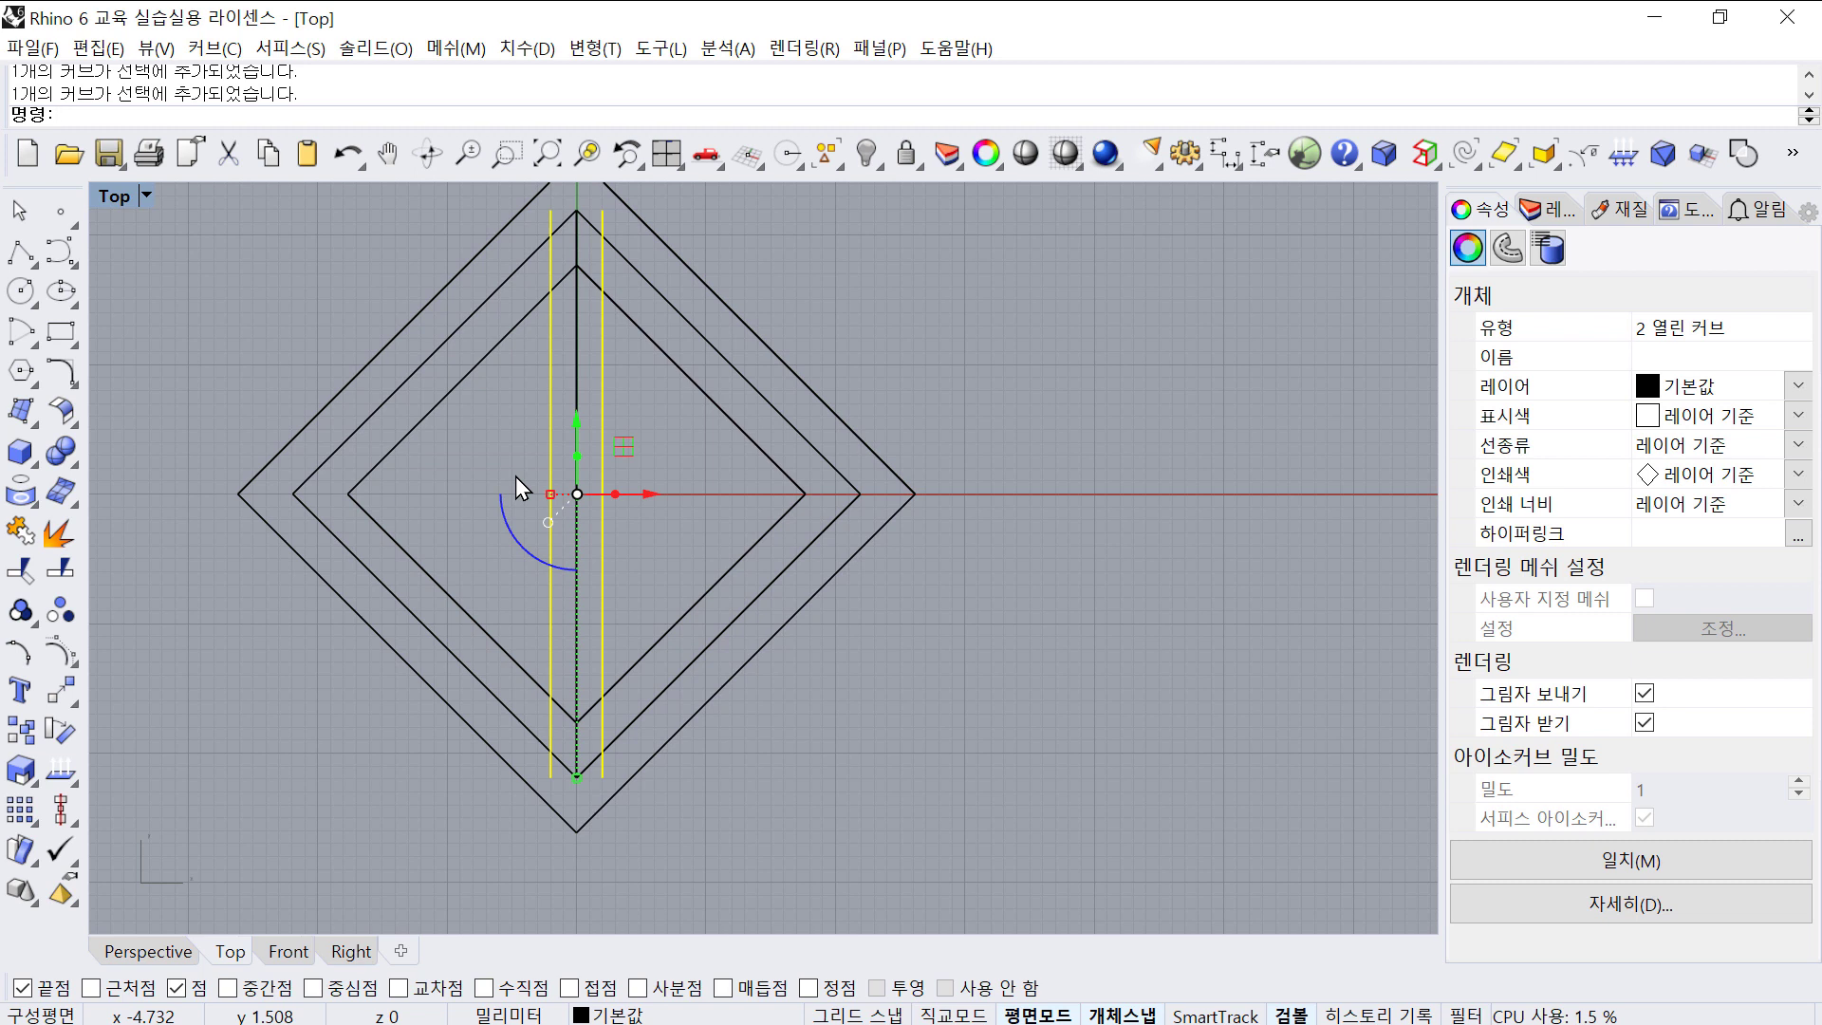
left_click(57, 719)
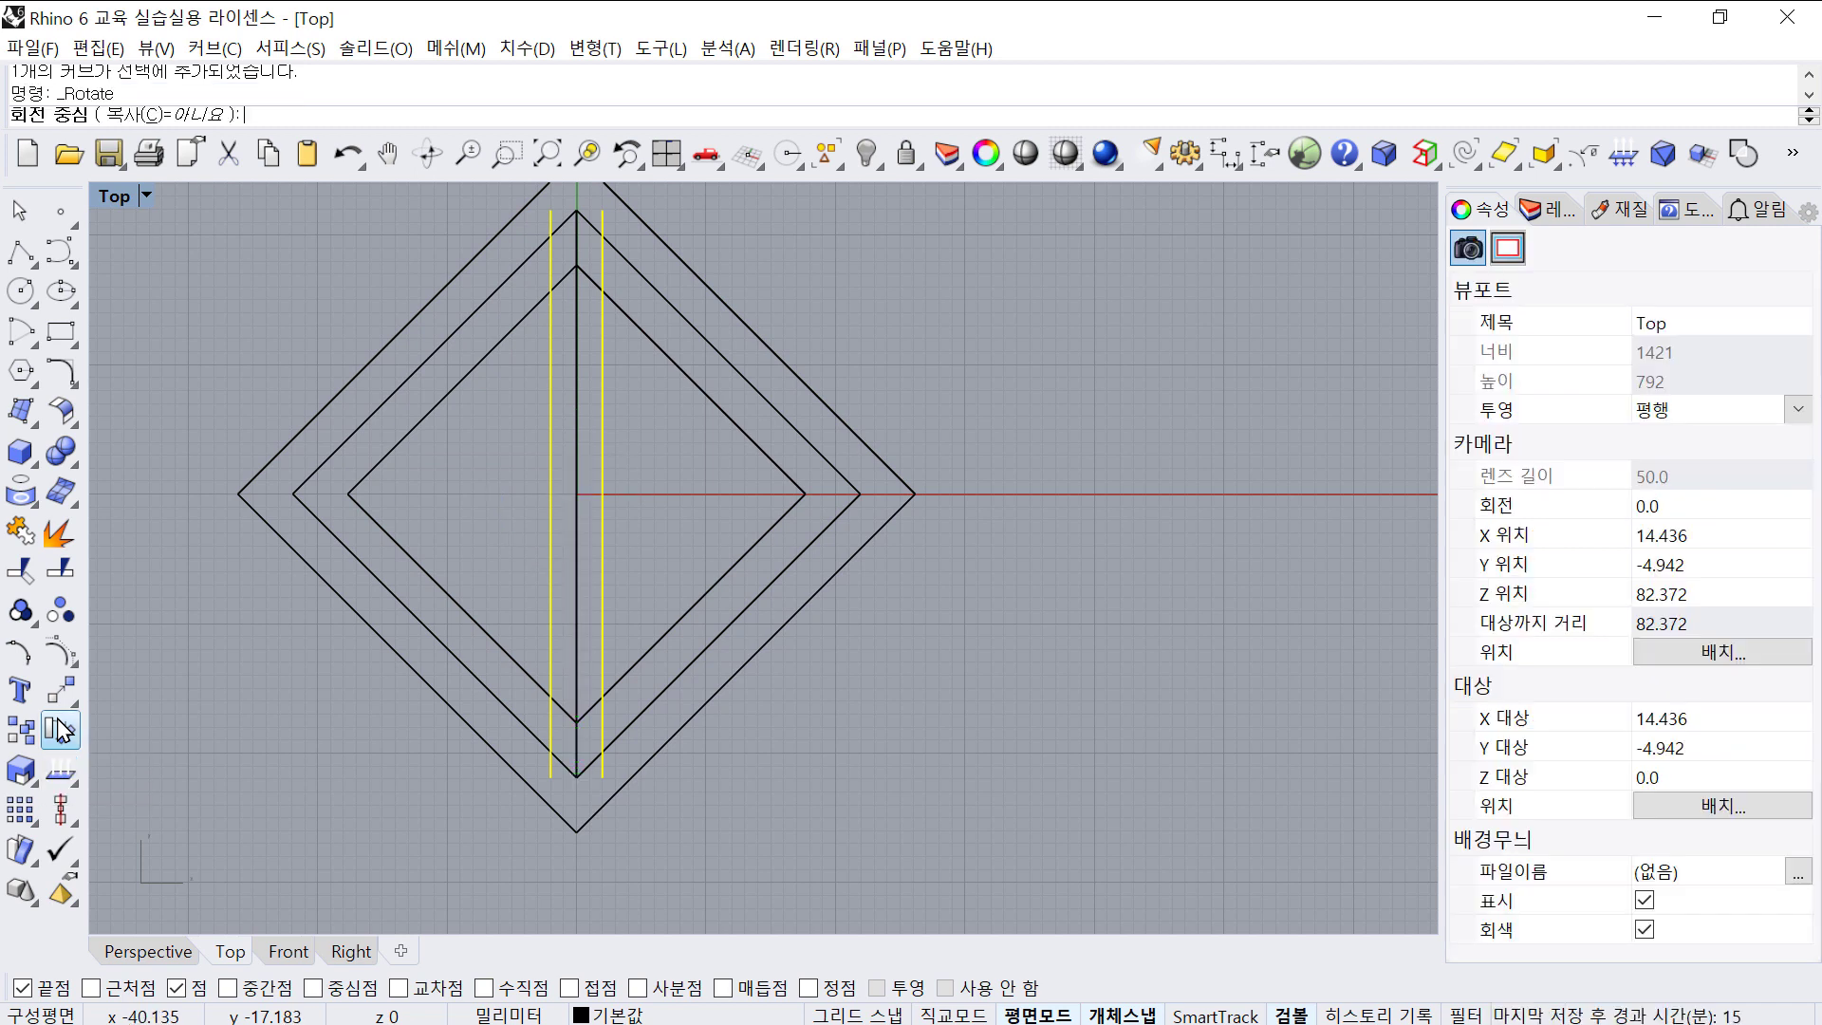
left_click(183, 115)
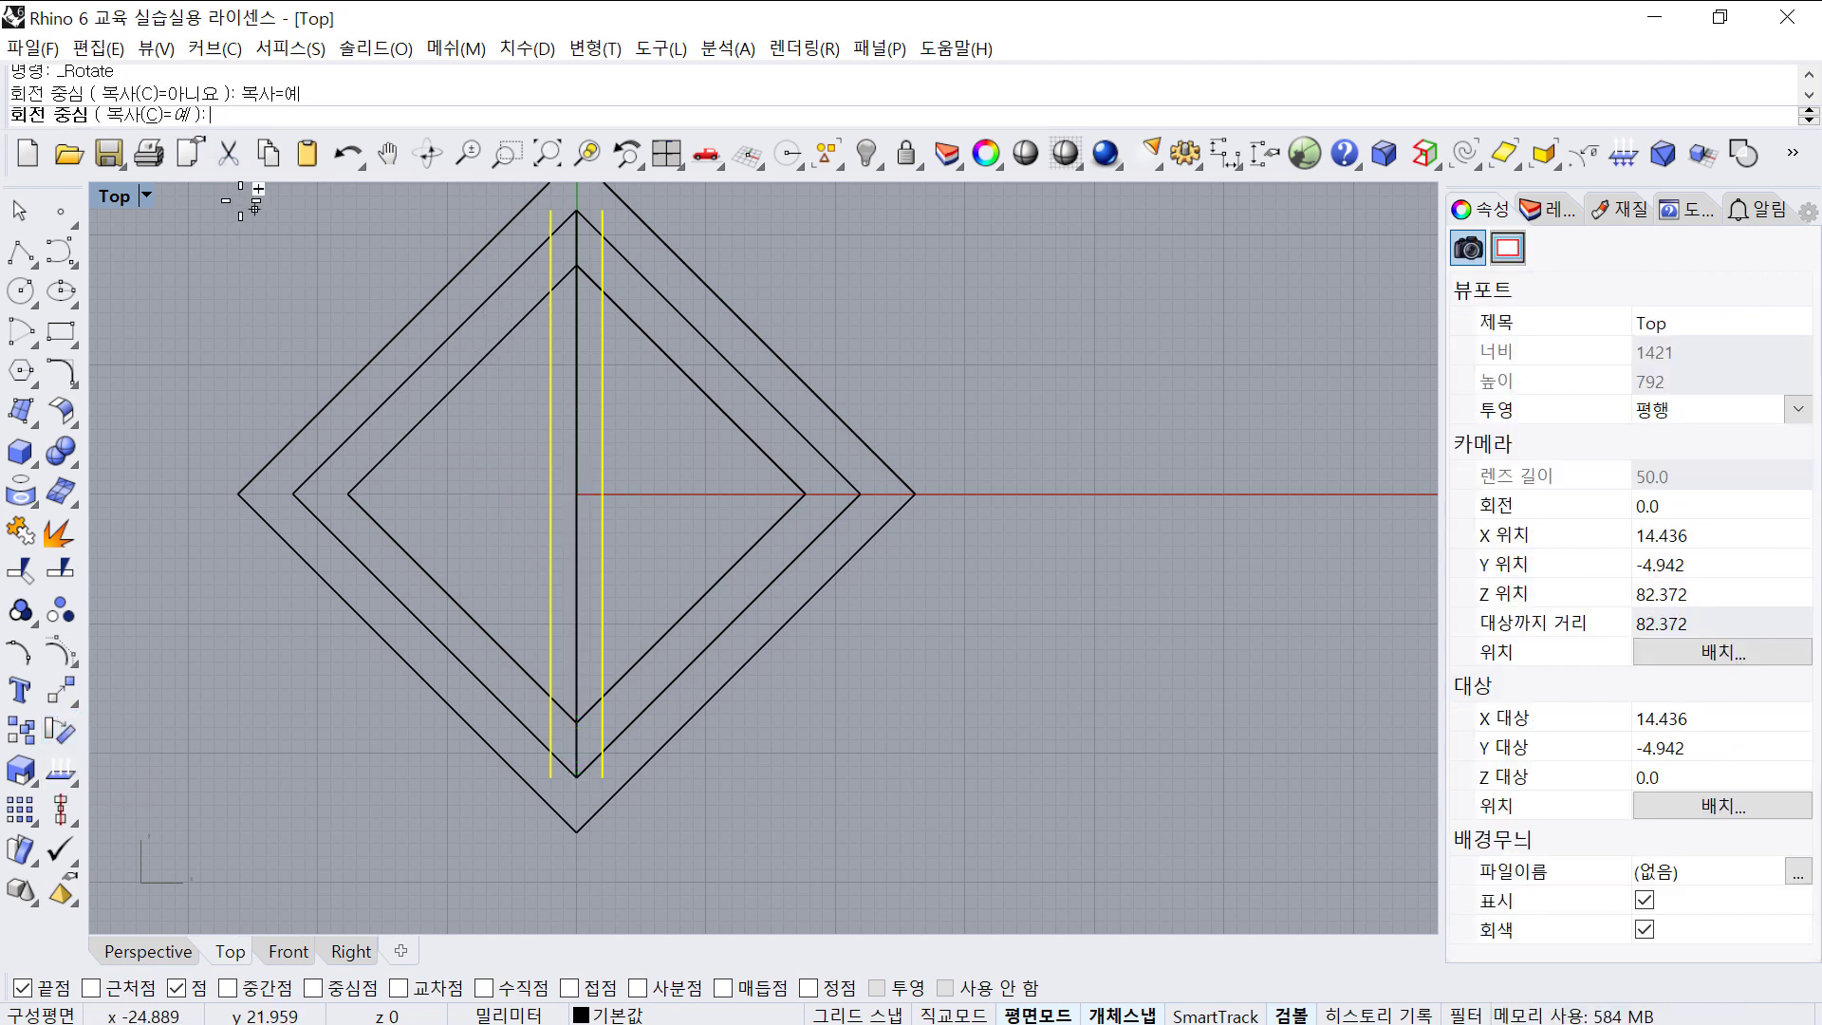
type("0")
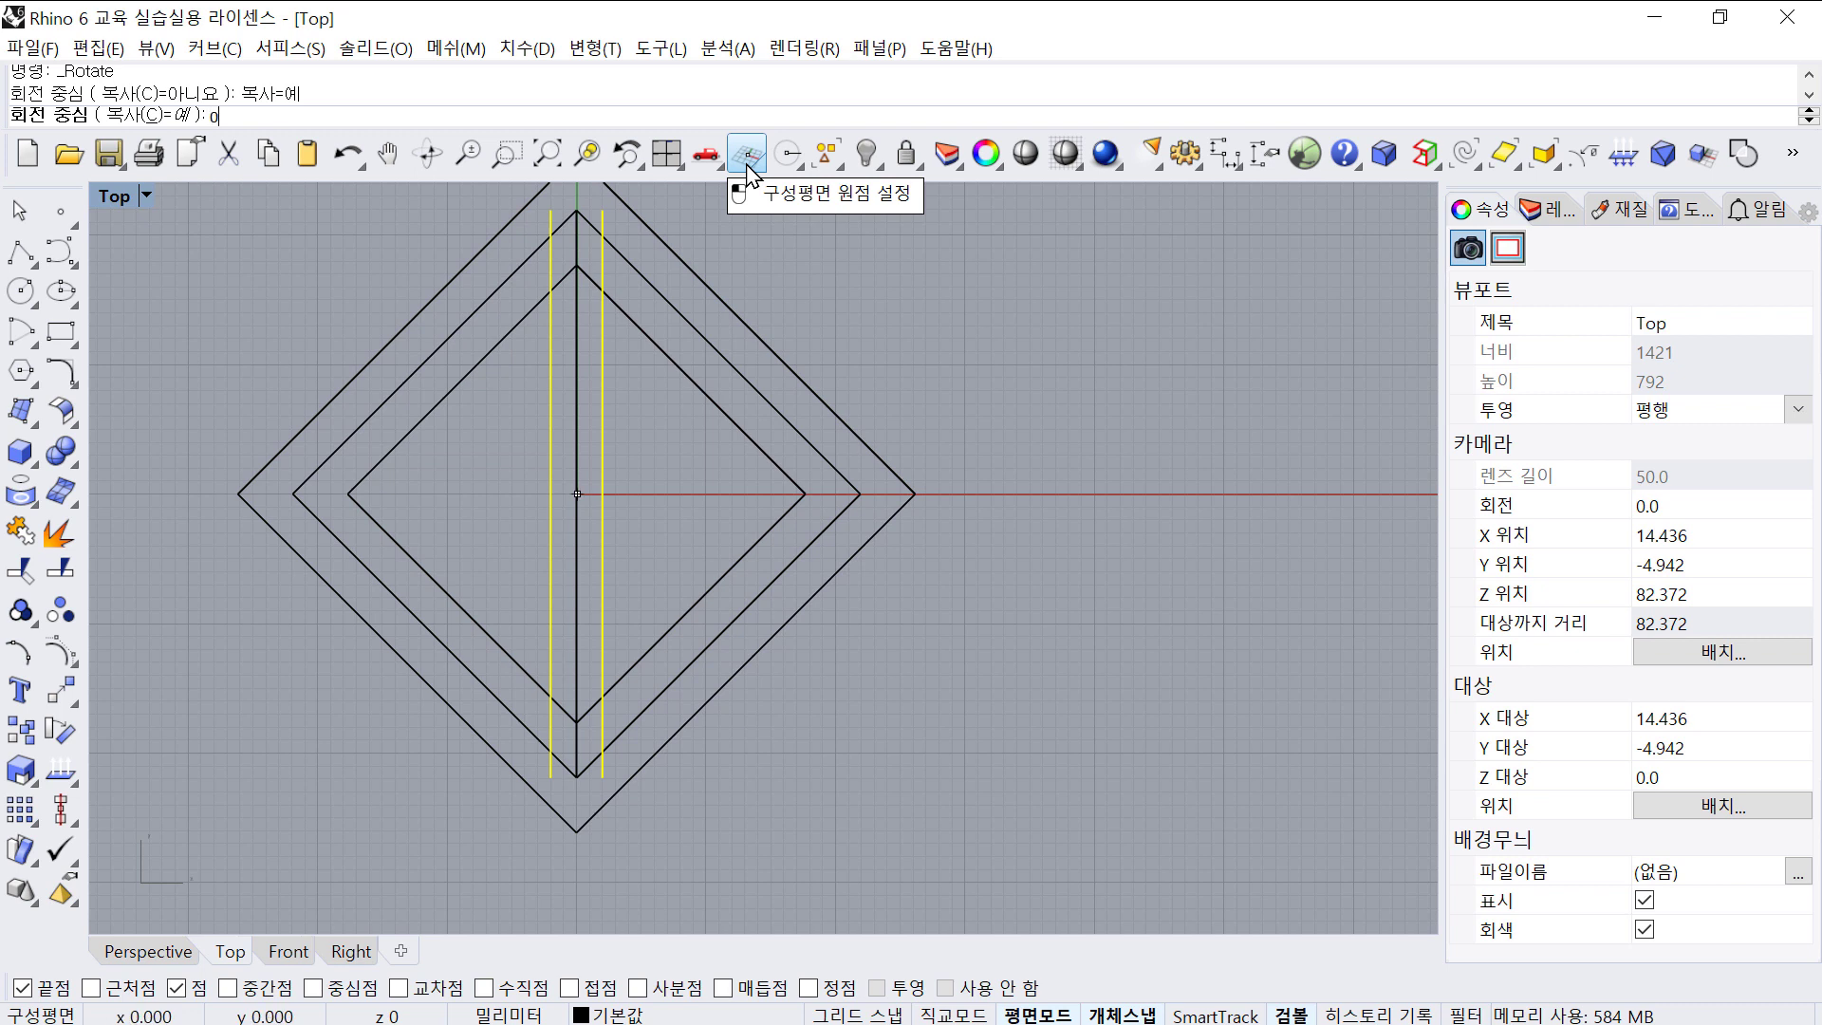
key("Return")
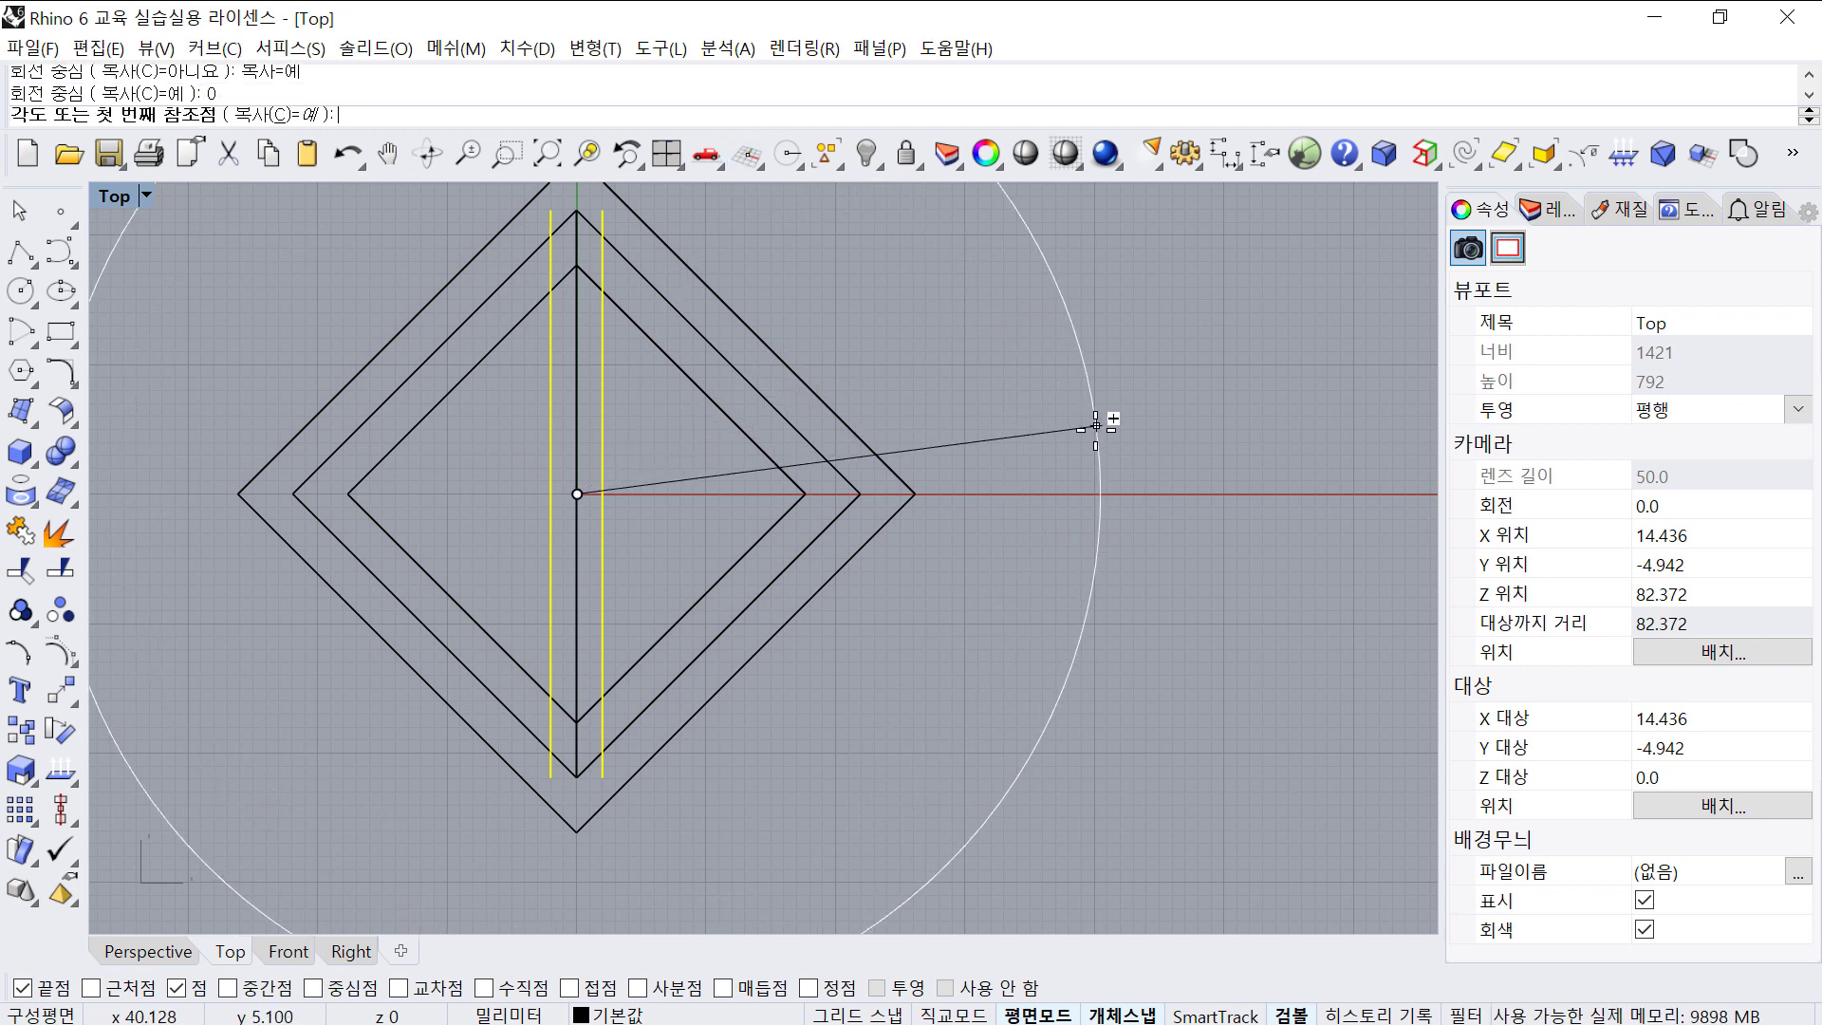
key("shift")
left_click(1094, 493)
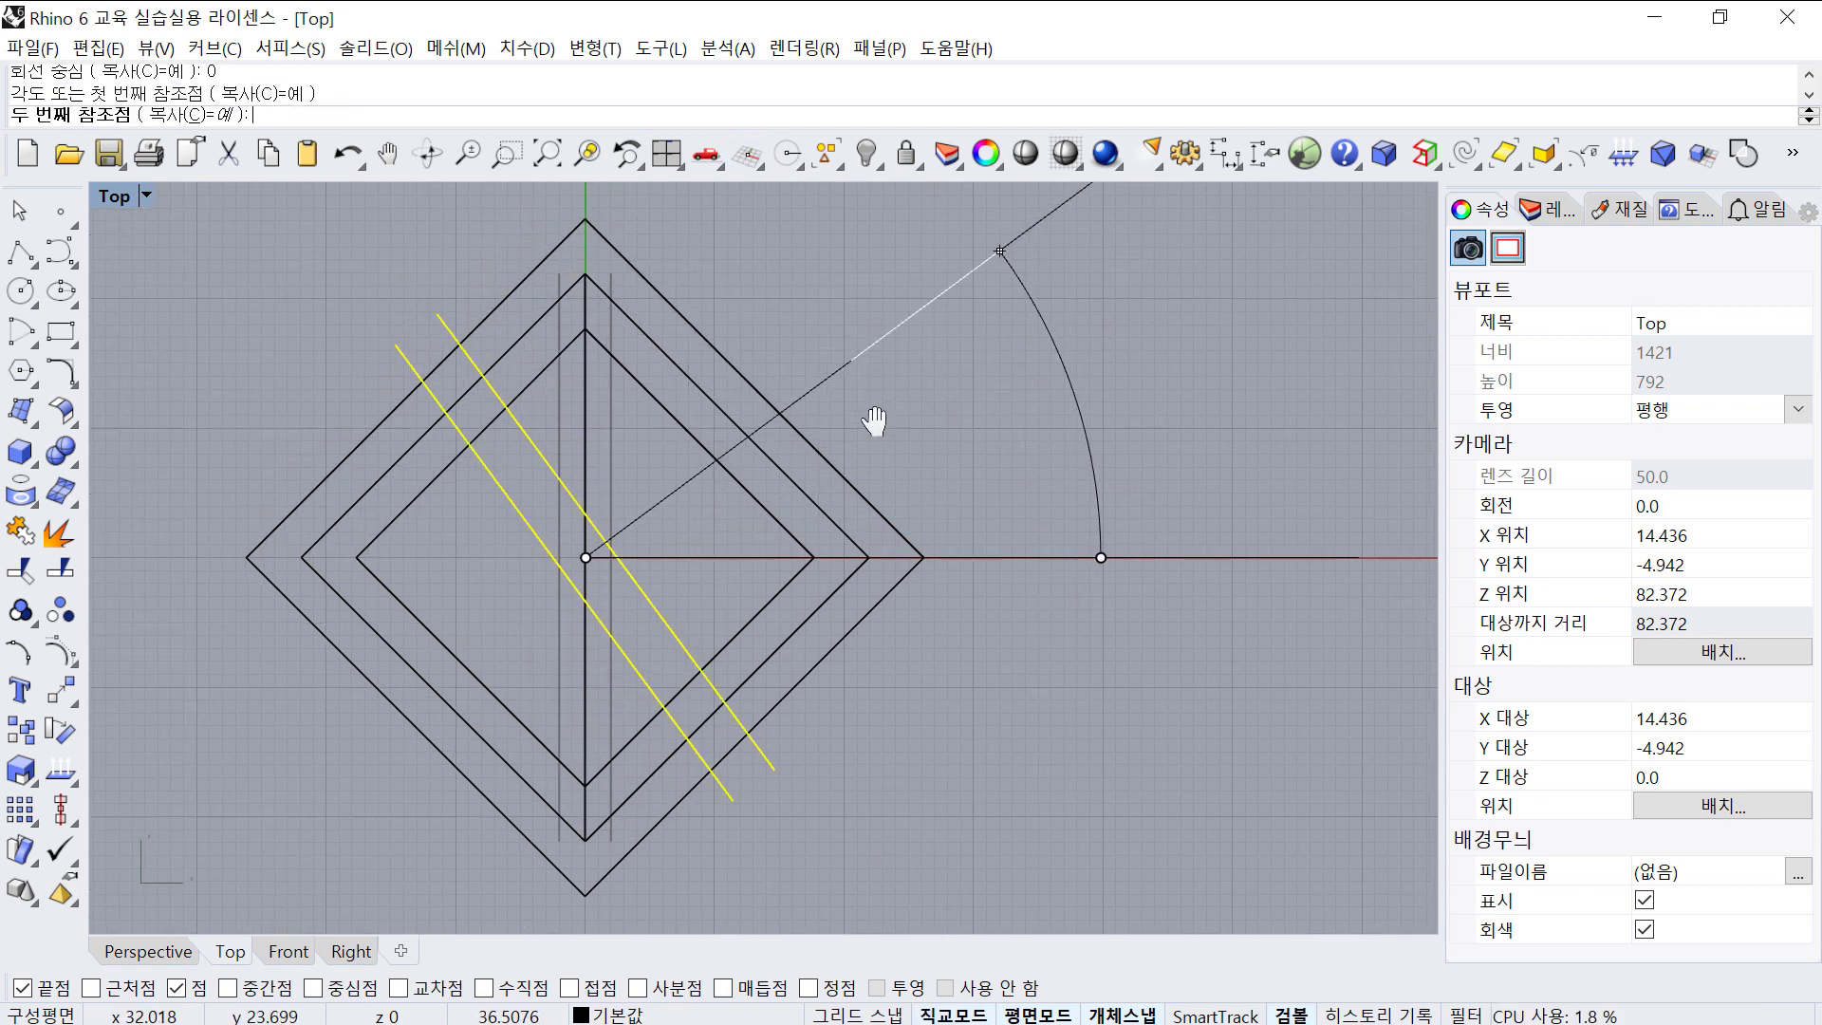
left_click(603, 245)
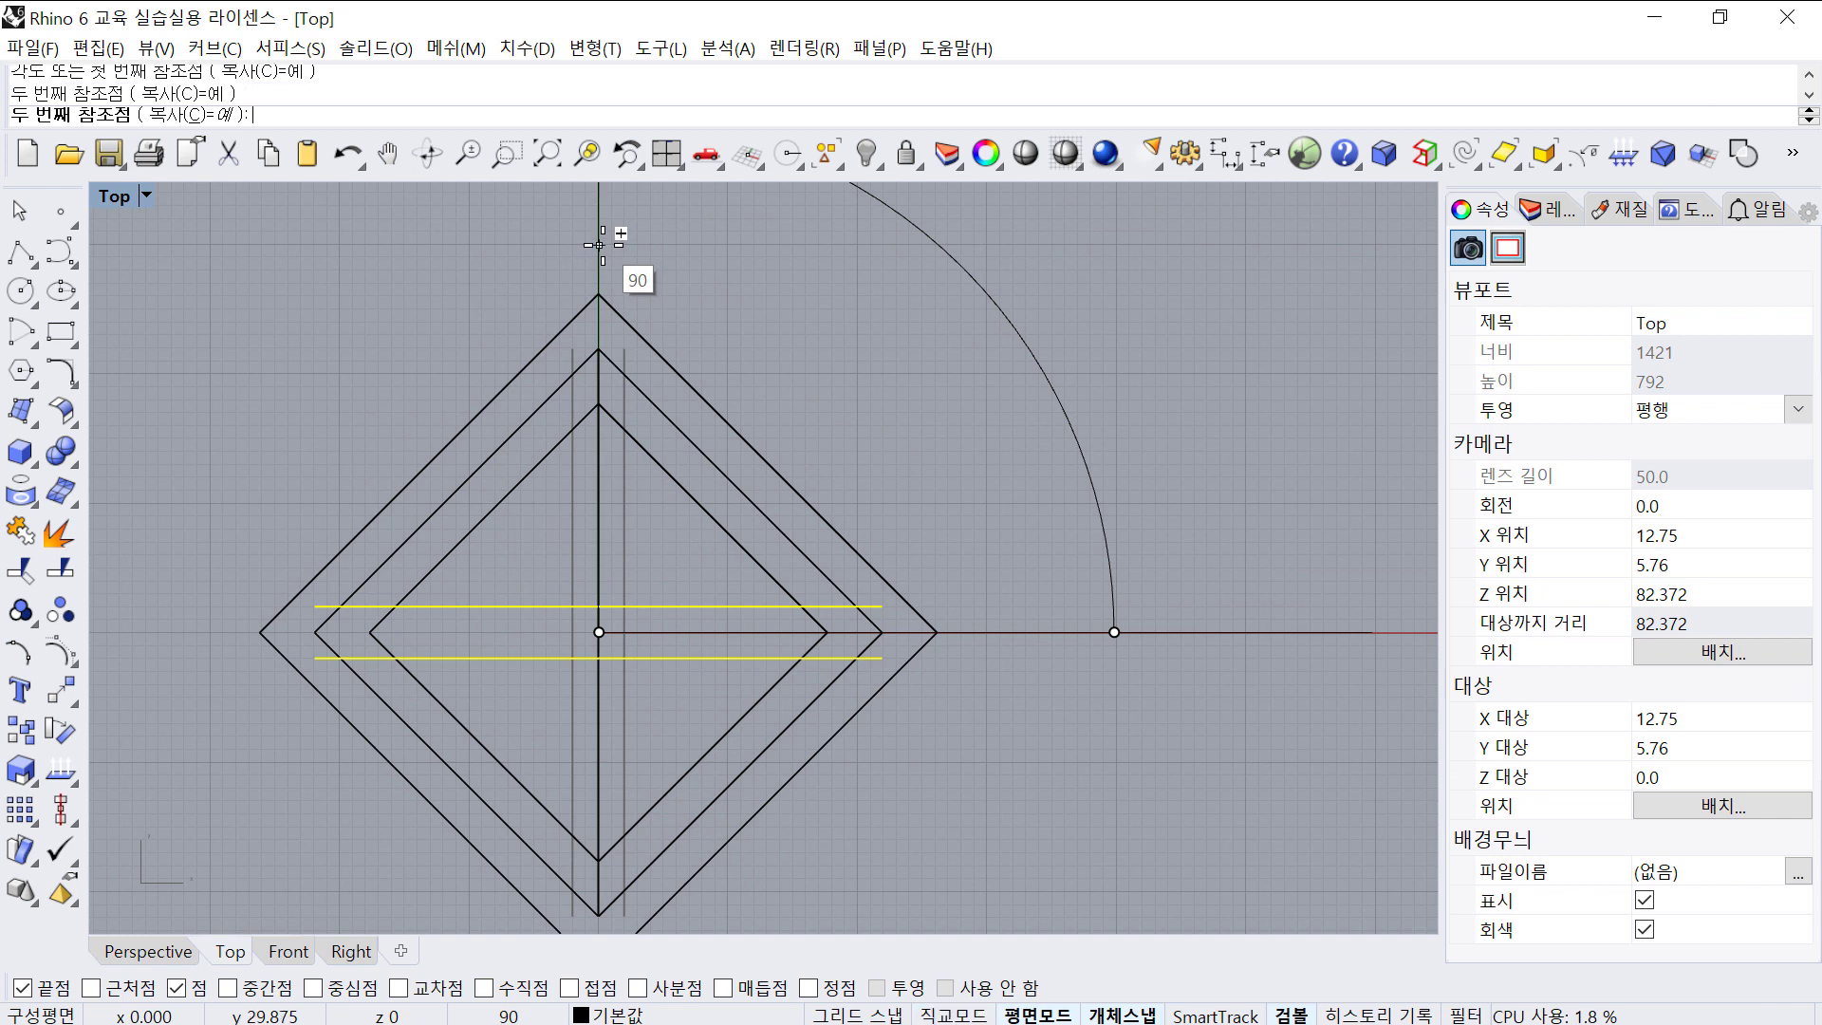
key("Return")
left_click(931, 346)
right_click_drag(934, 360, 962, 294)
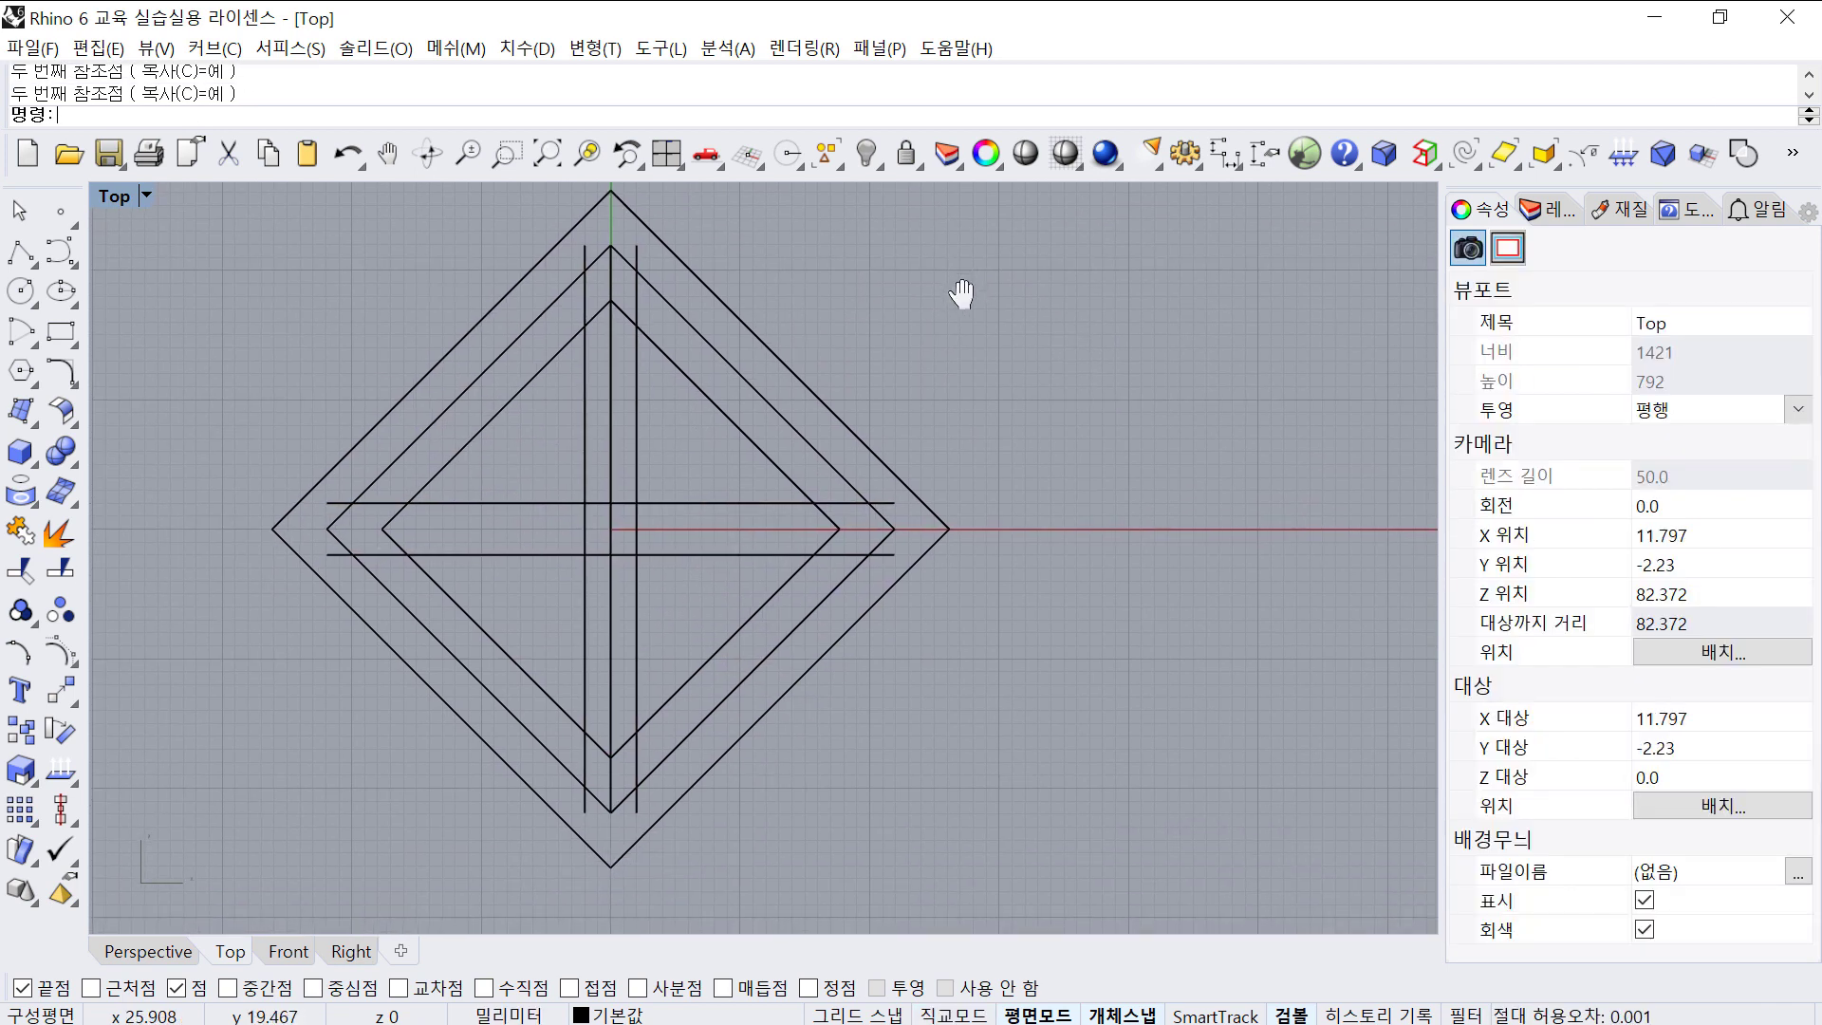
- Delete the vertical centre line and trim the innermost diamond and the cross lines against each other into four separate triangles
left_click(608, 383)
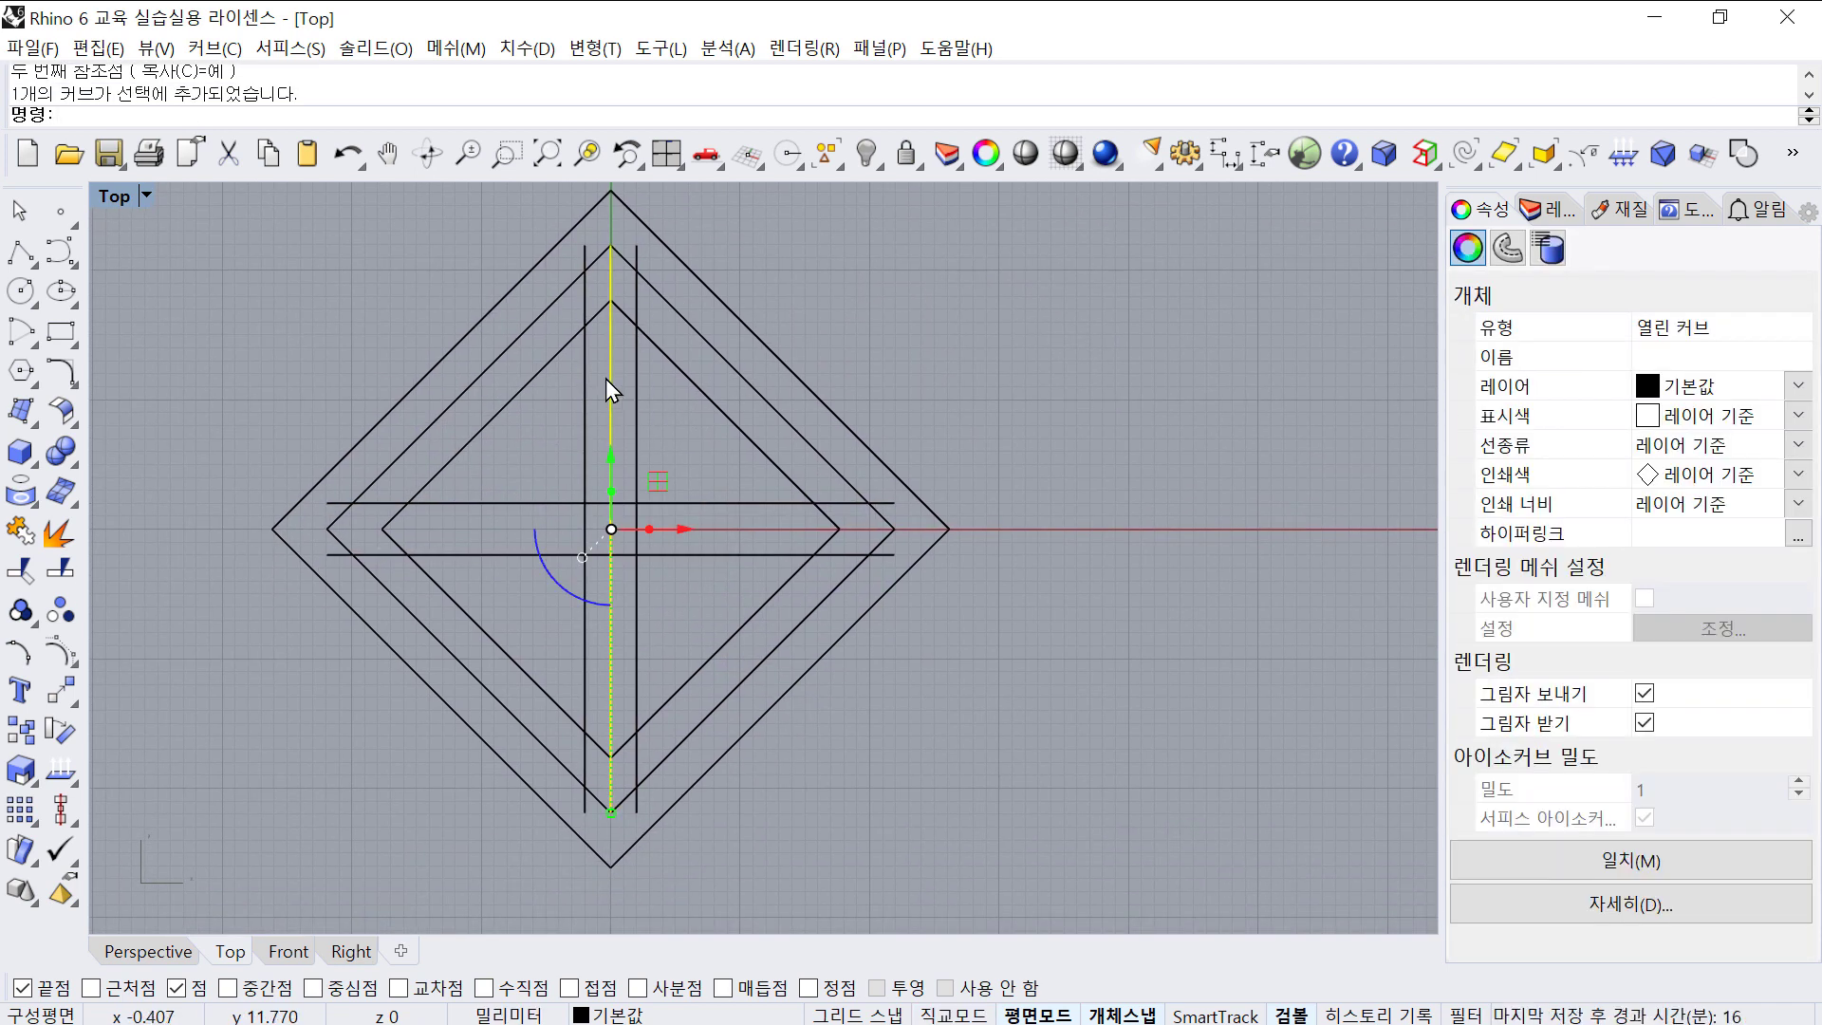
key("Delete")
key("ctrl+t")
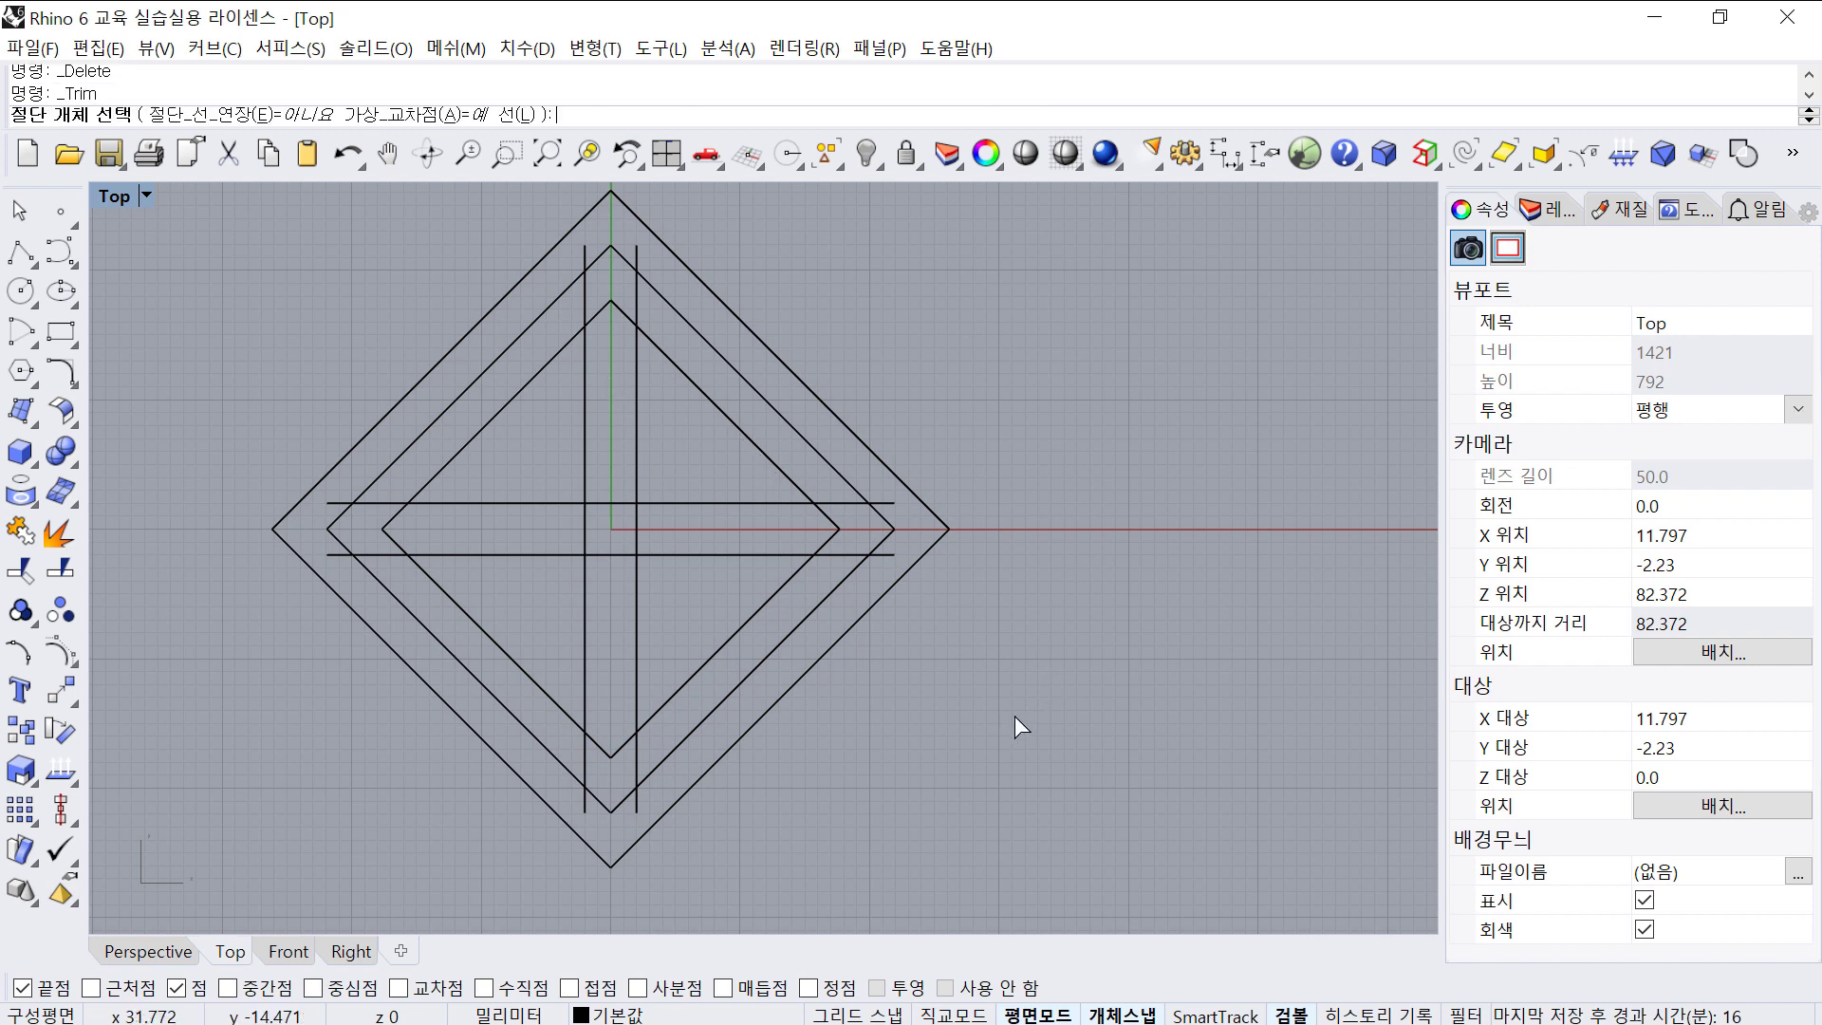
left_click_drag(1016, 715, 289, 252)
key("Return")
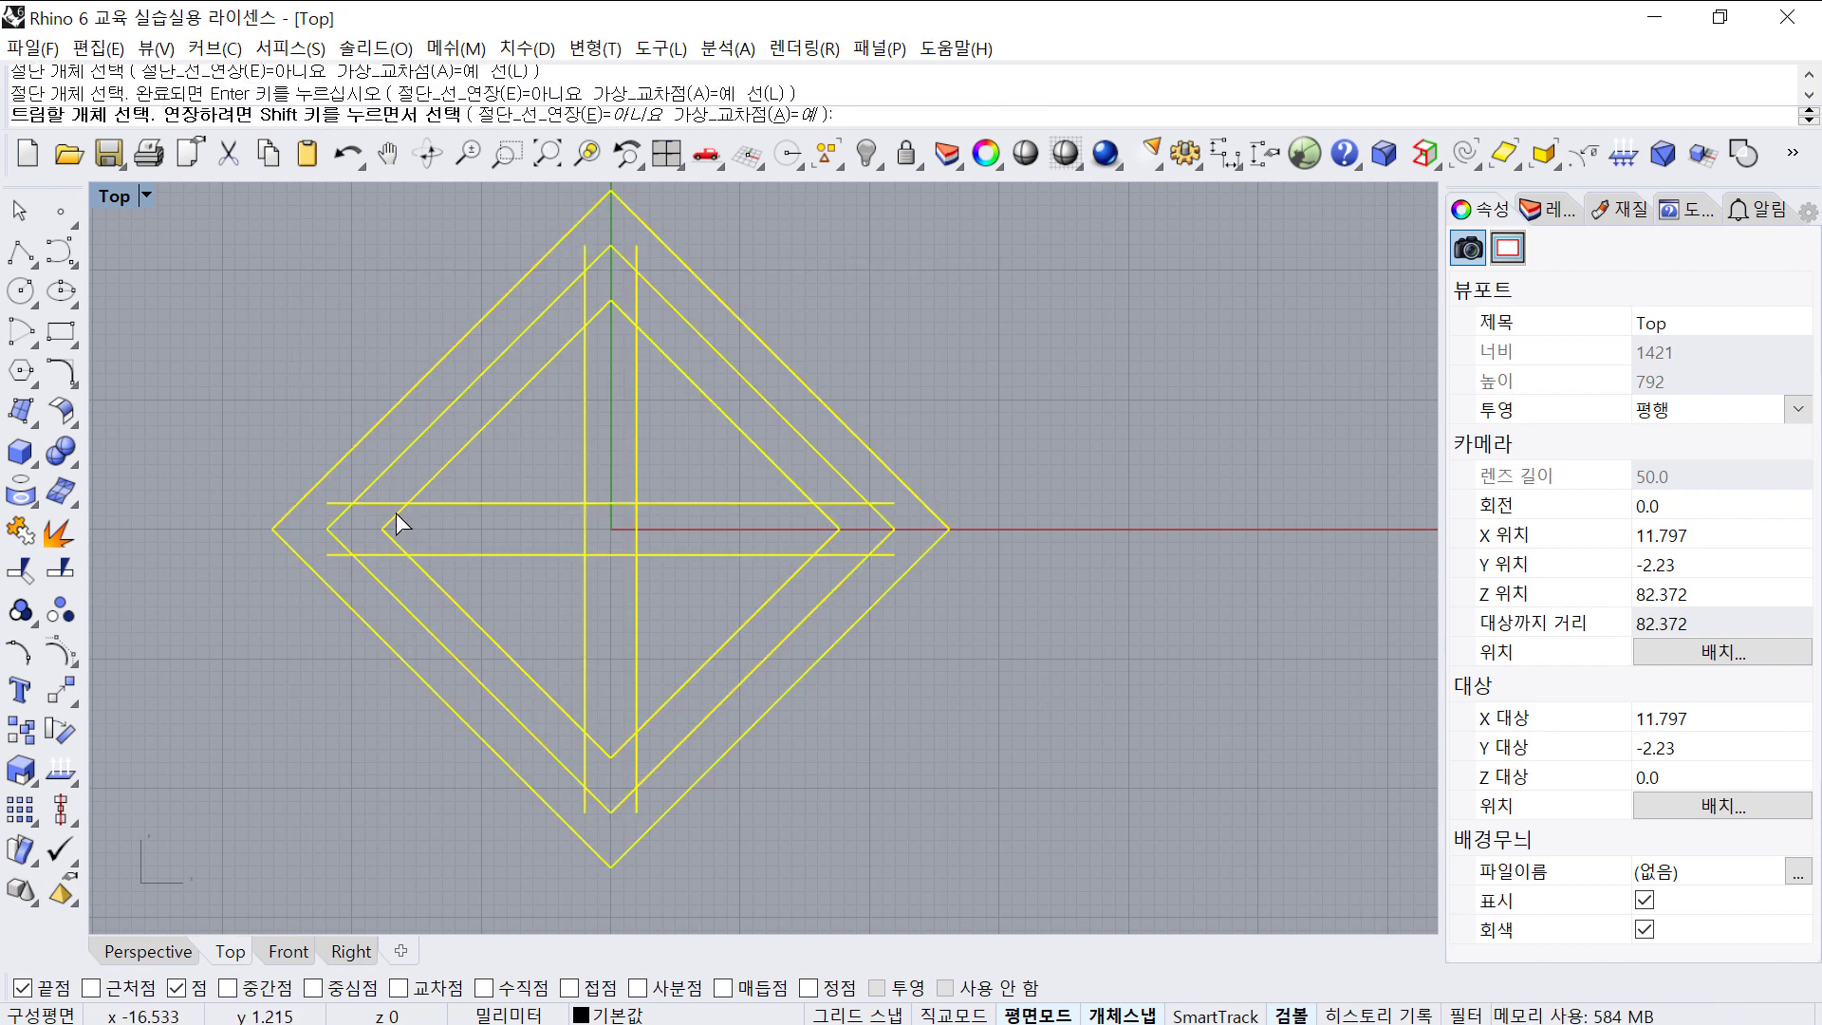
left_click(396, 514)
left_click(391, 504)
left_click(389, 555)
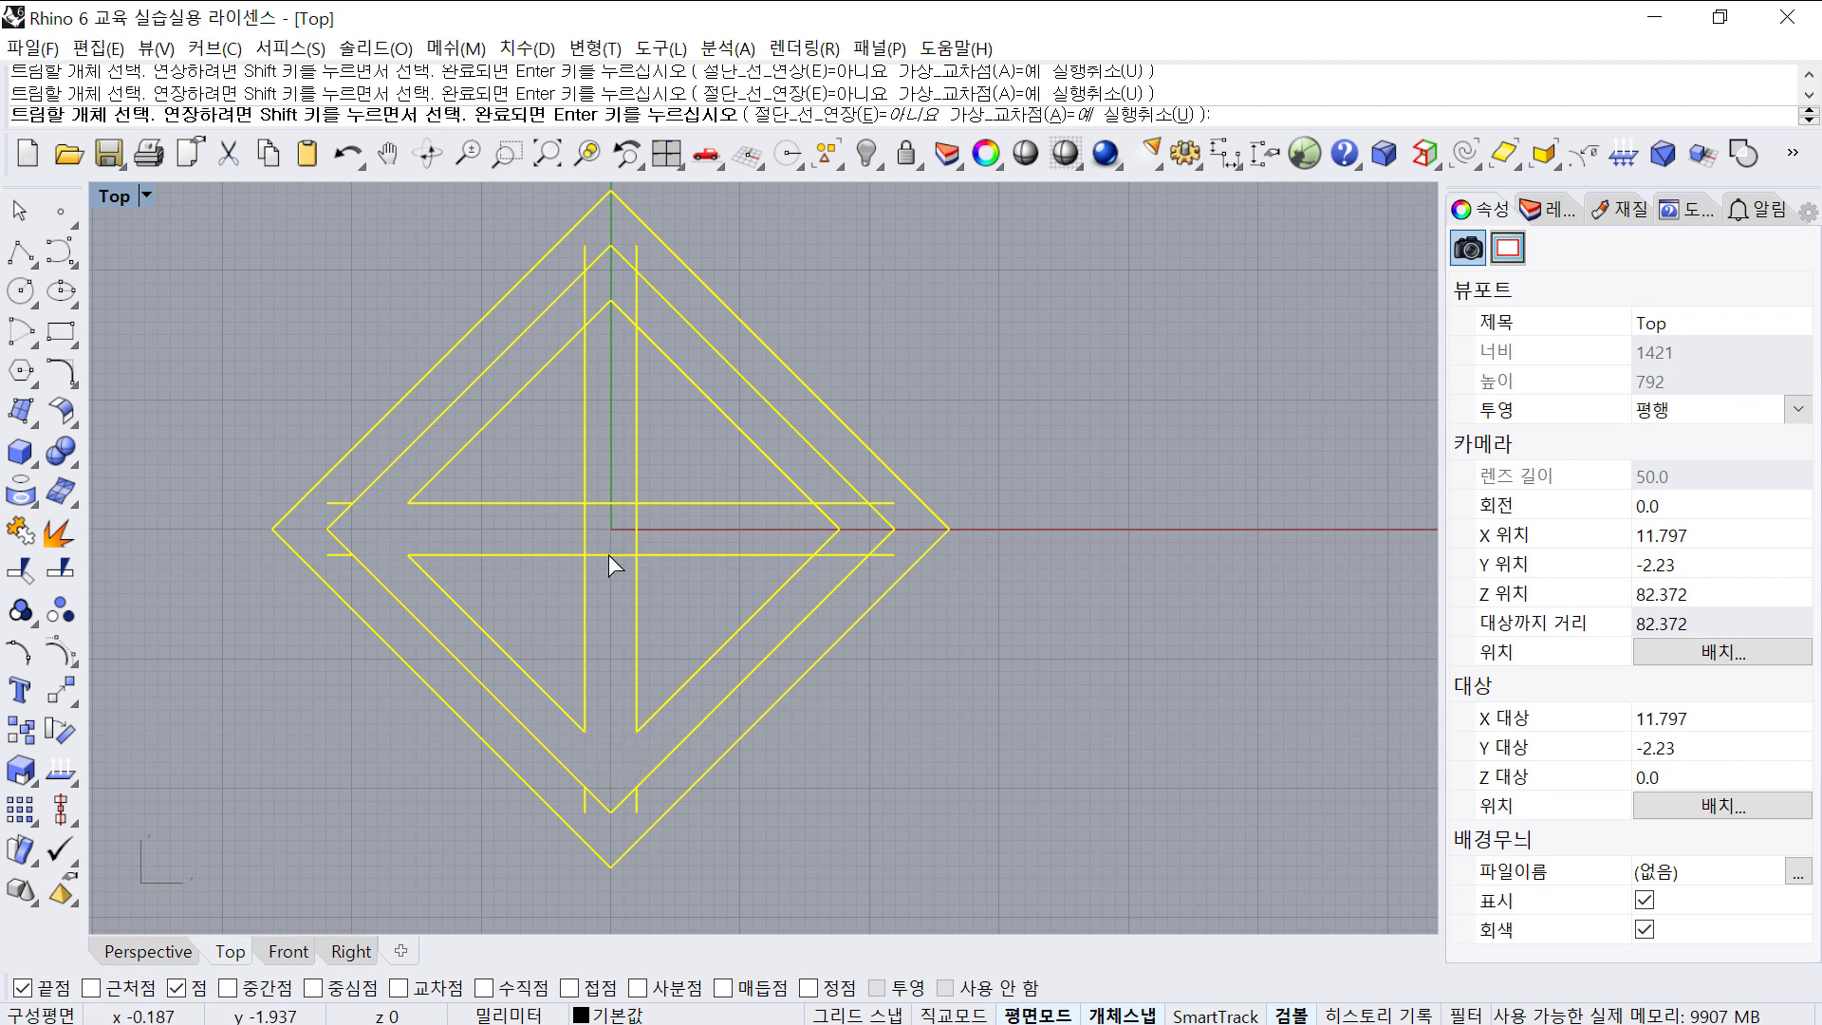
left_click_drag(564, 527, 558, 524)
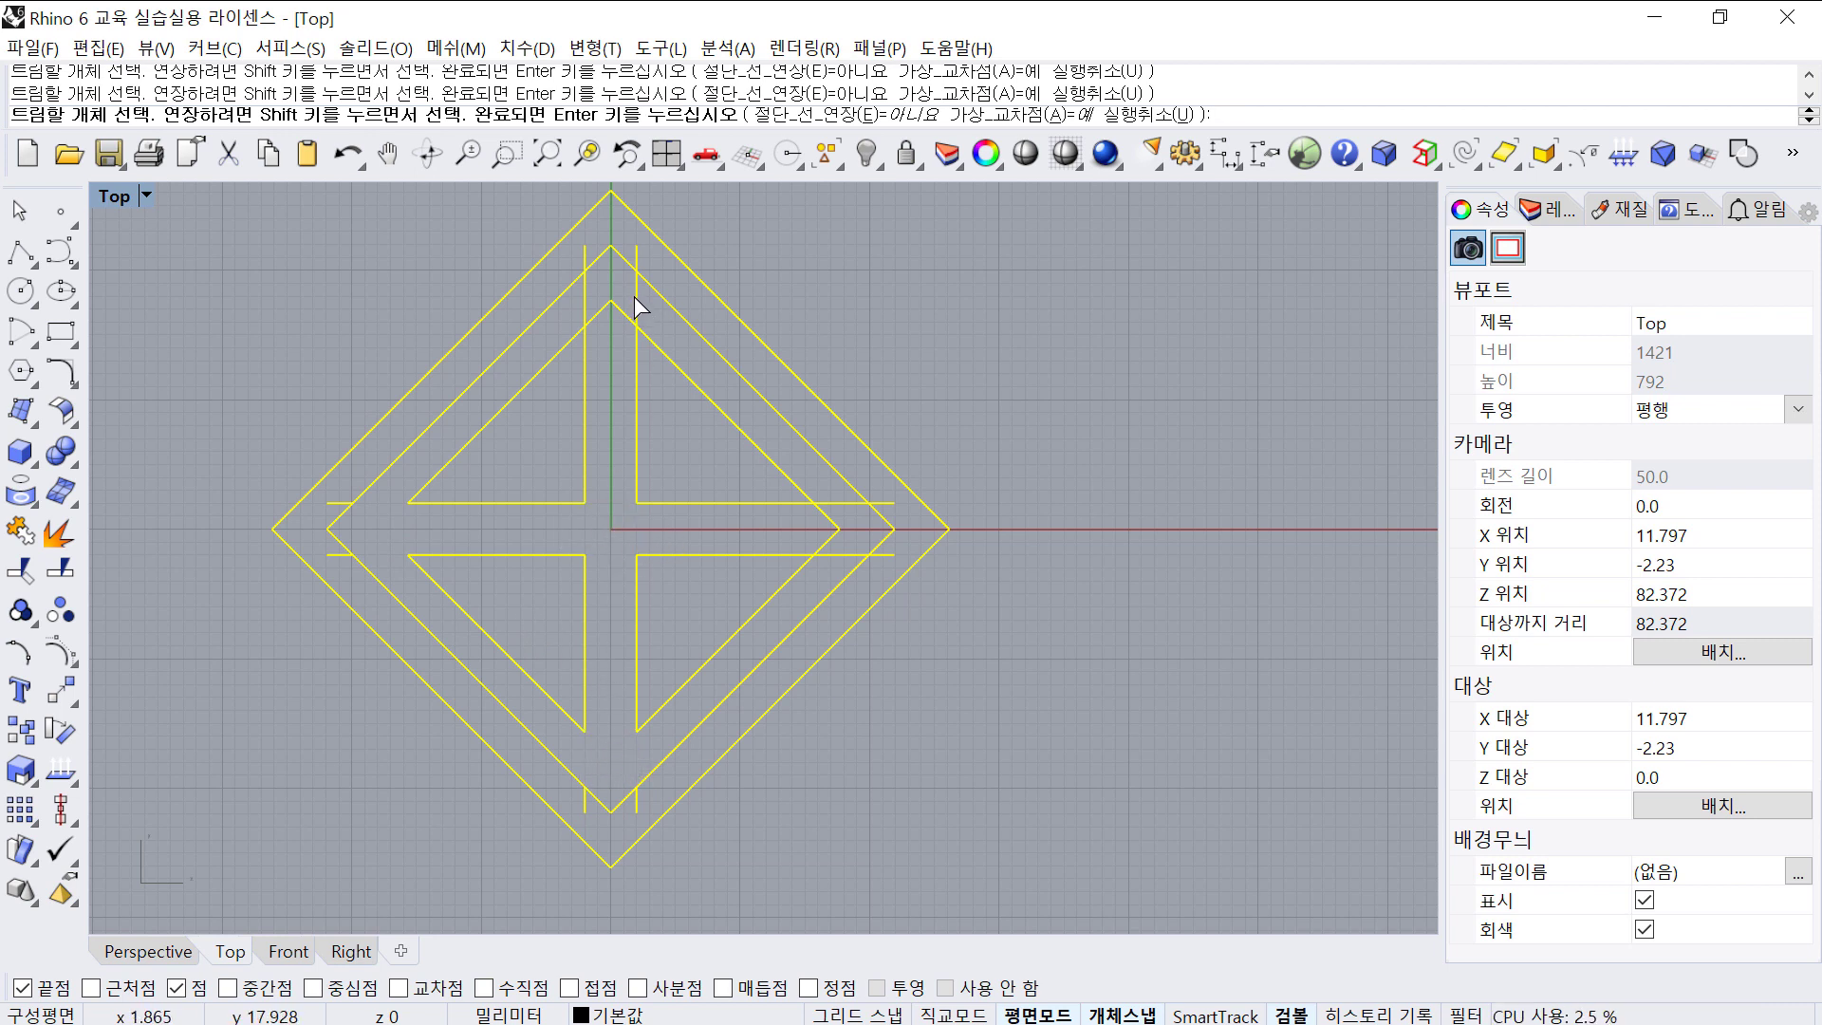
left_click(829, 517)
left_click(840, 556)
right_click(839, 550)
- Delete the leftover line stubs outside the triangles at all four corners of the middle diamond
left_click_drag(830, 333, 982, 609)
key("Delete")
right_click_drag(476, 225, 514, 297)
left_click_drag(514, 225, 822, 385)
key("Delete")
left_click_drag(313, 402, 428, 675)
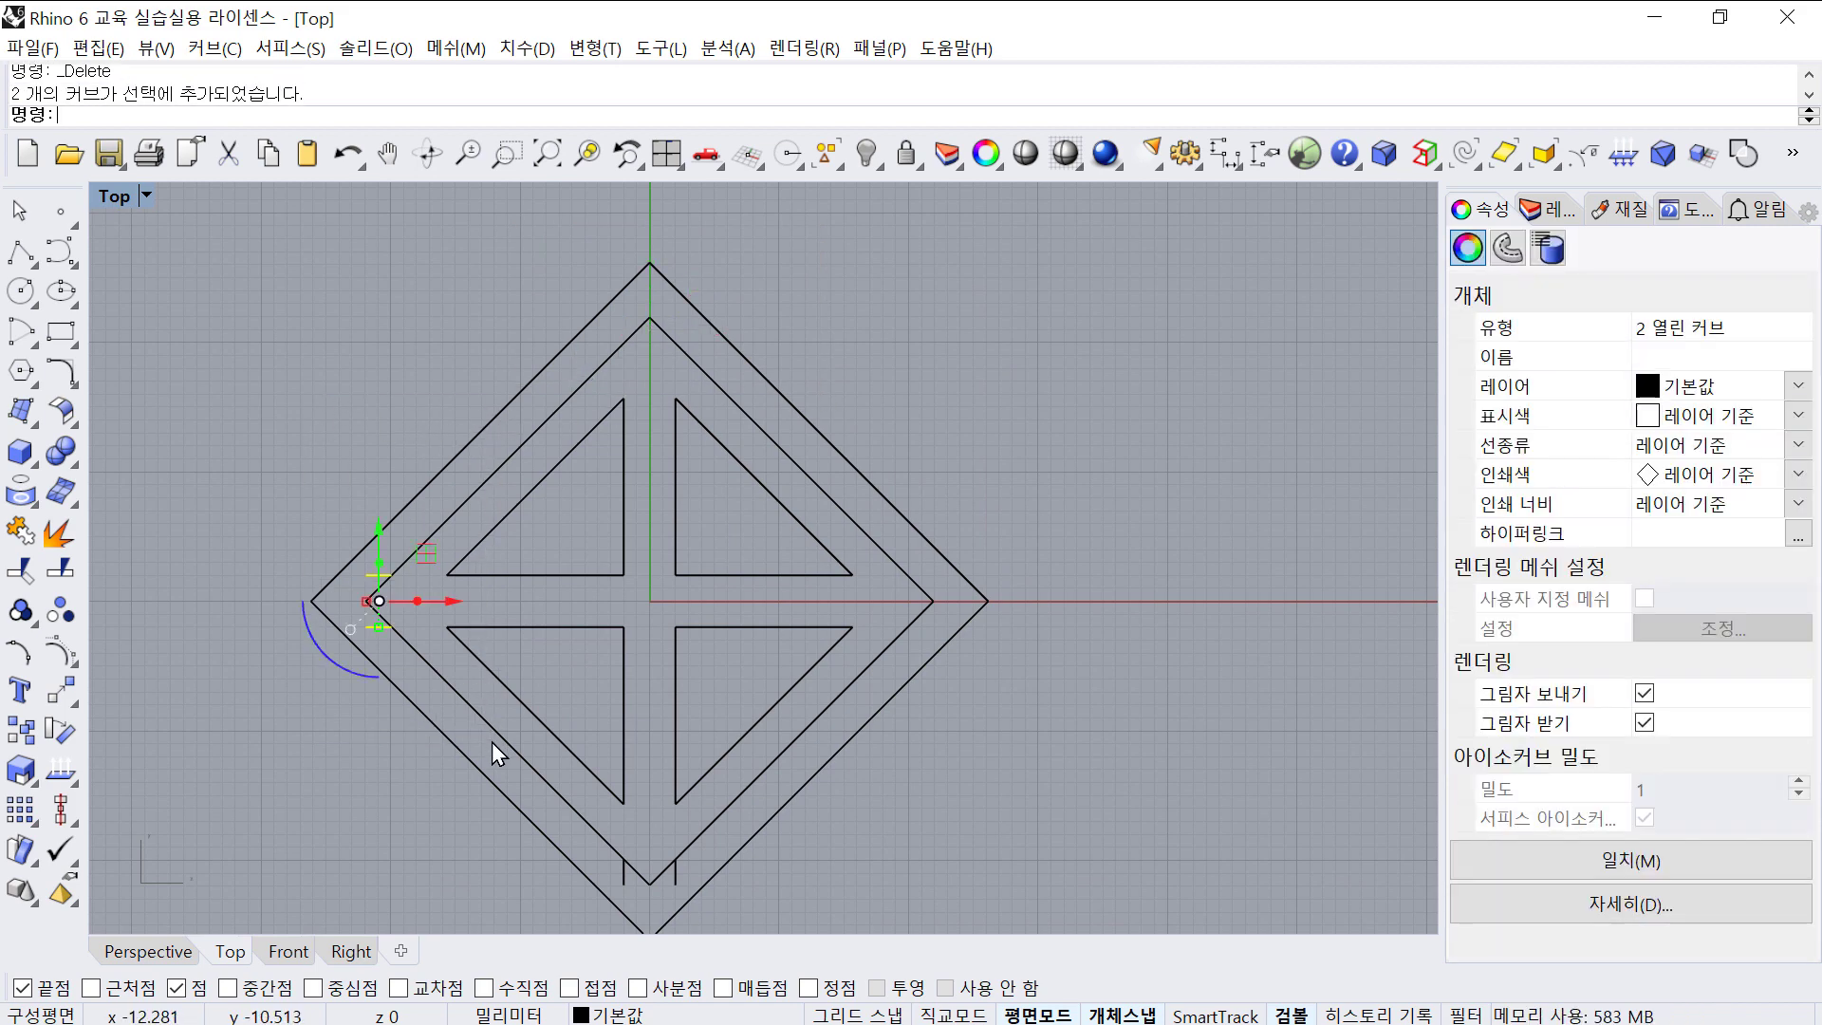
key("Delete")
right_click_drag(439, 765, 431, 702)
left_click_drag(410, 735, 812, 930)
key("Delete")
right_click_drag(811, 911, 813, 826)
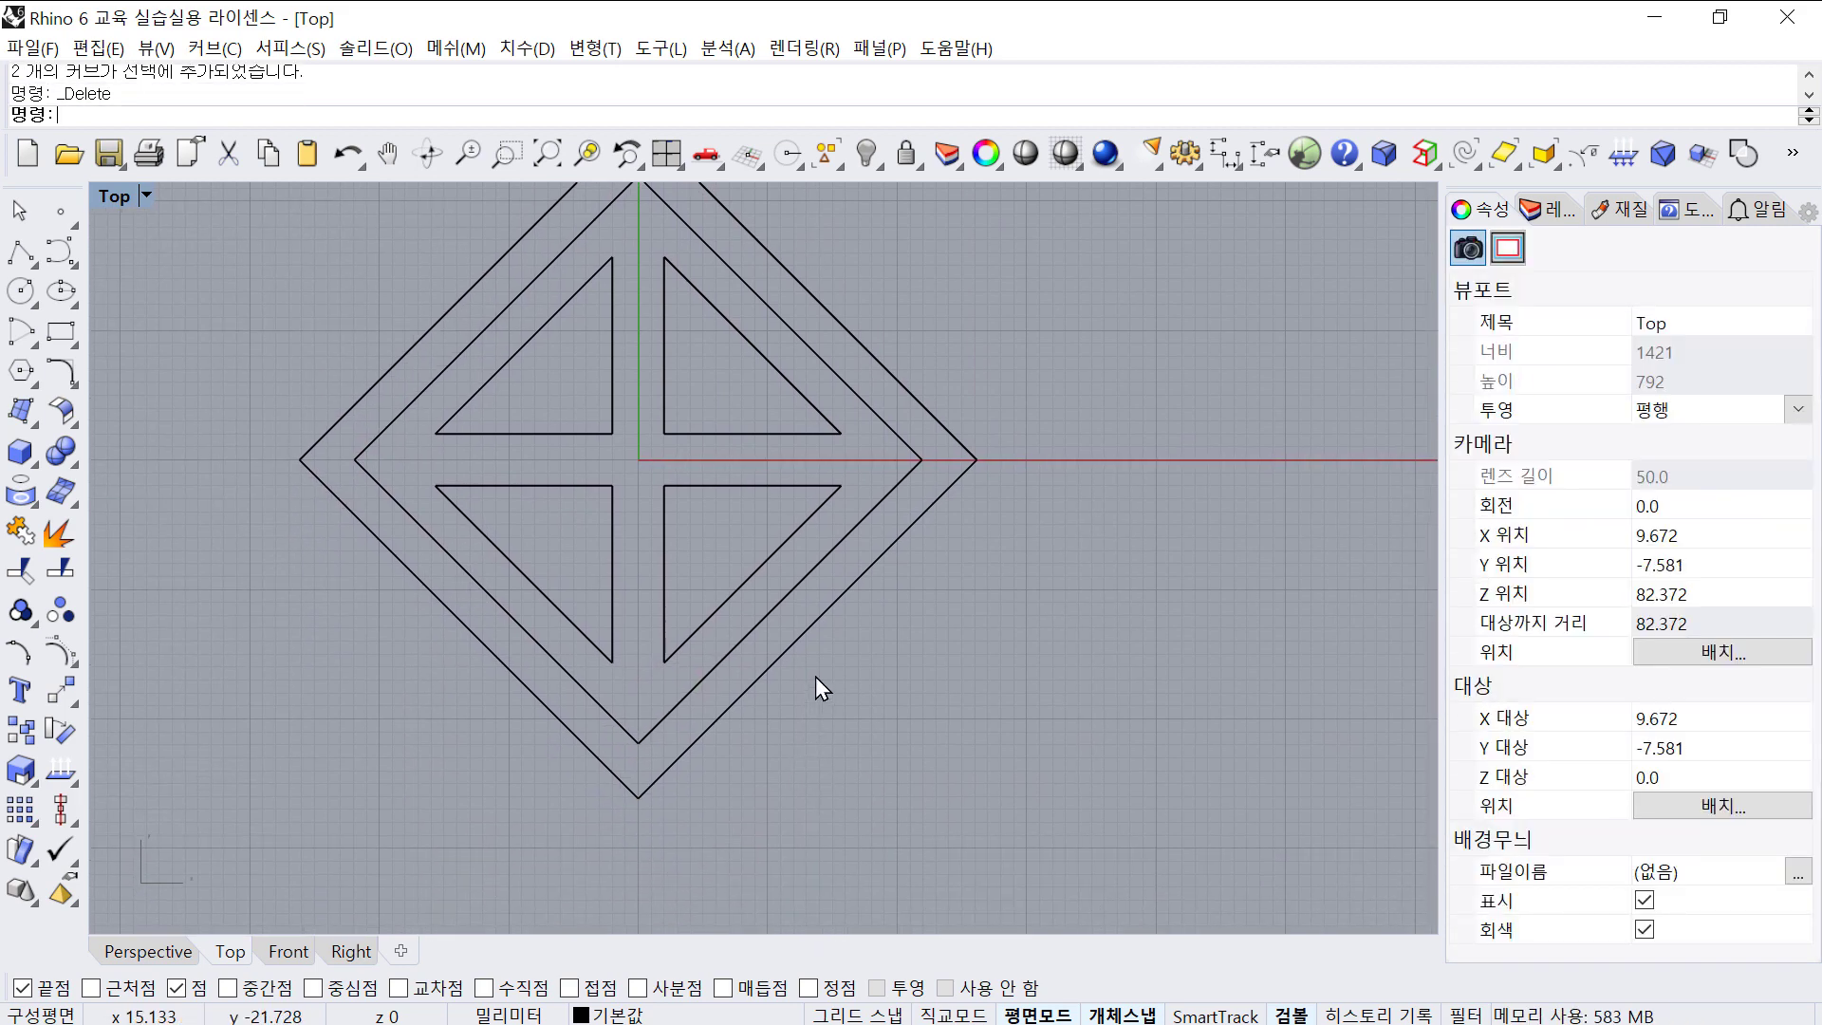
- Explode the middle diamond into its individual side segments
left_click(705, 665)
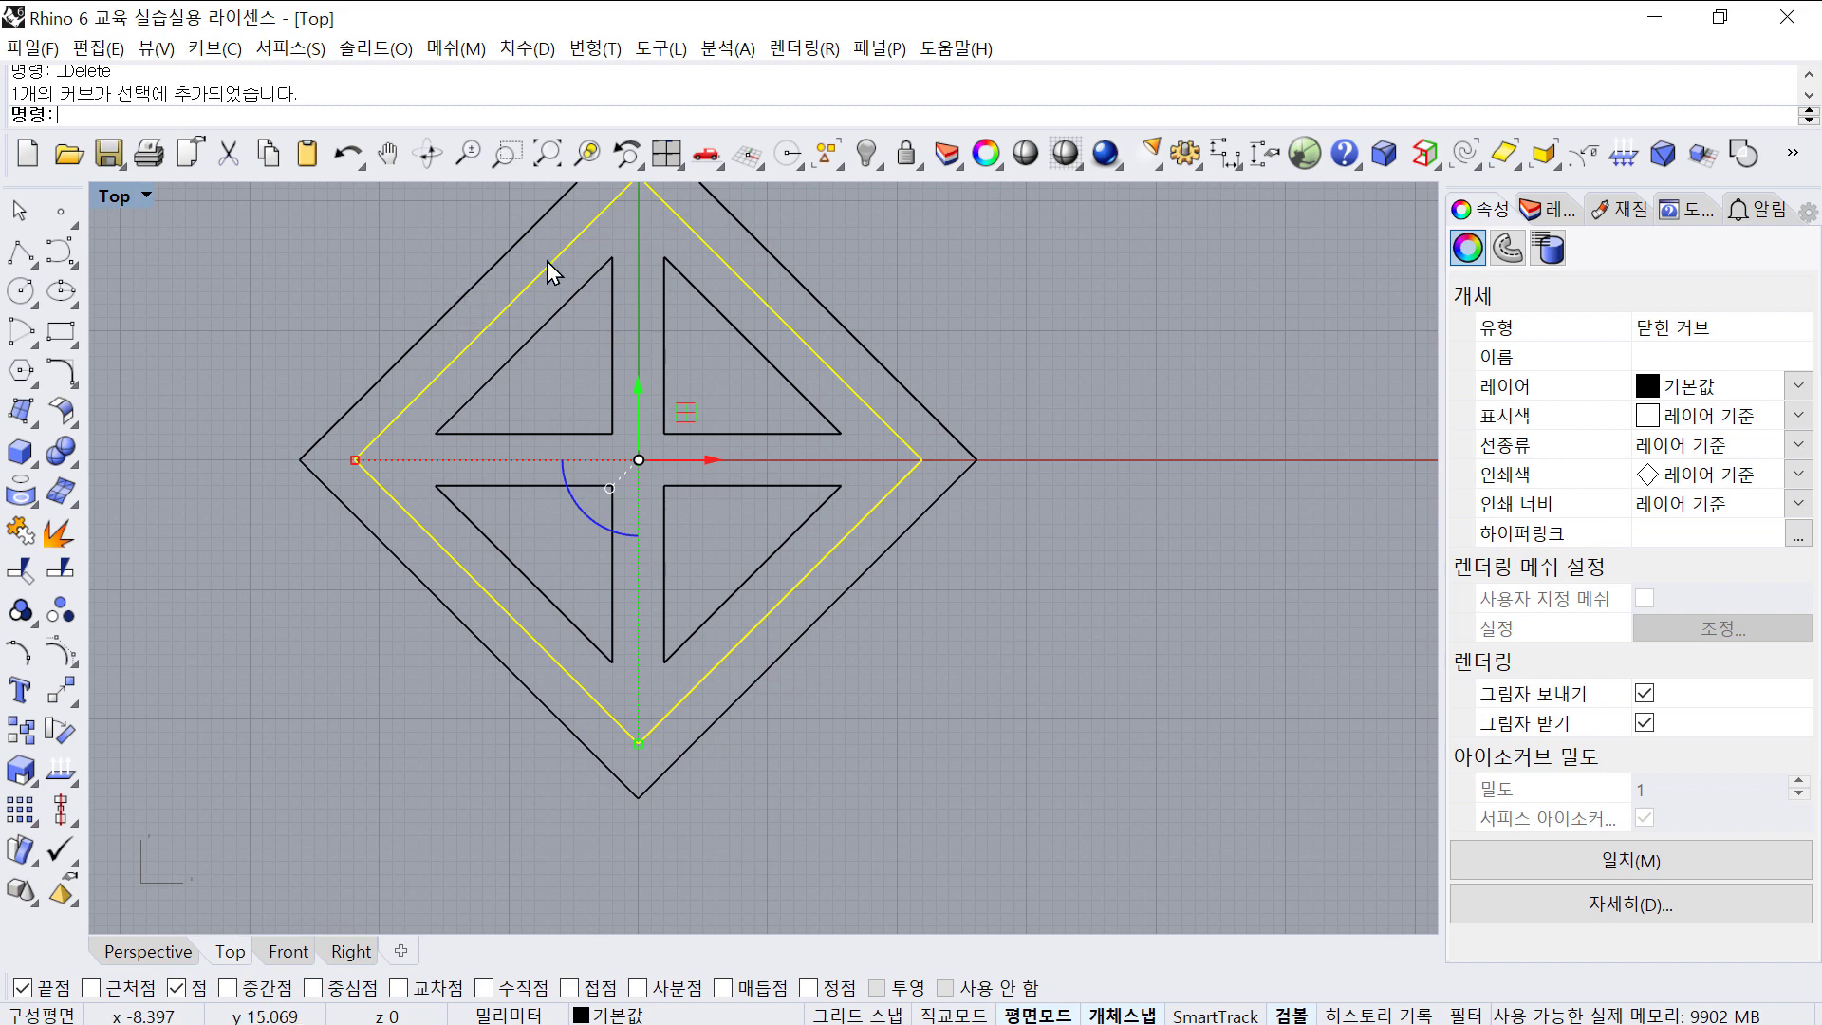
left_click(1044, 382)
left_click(887, 500)
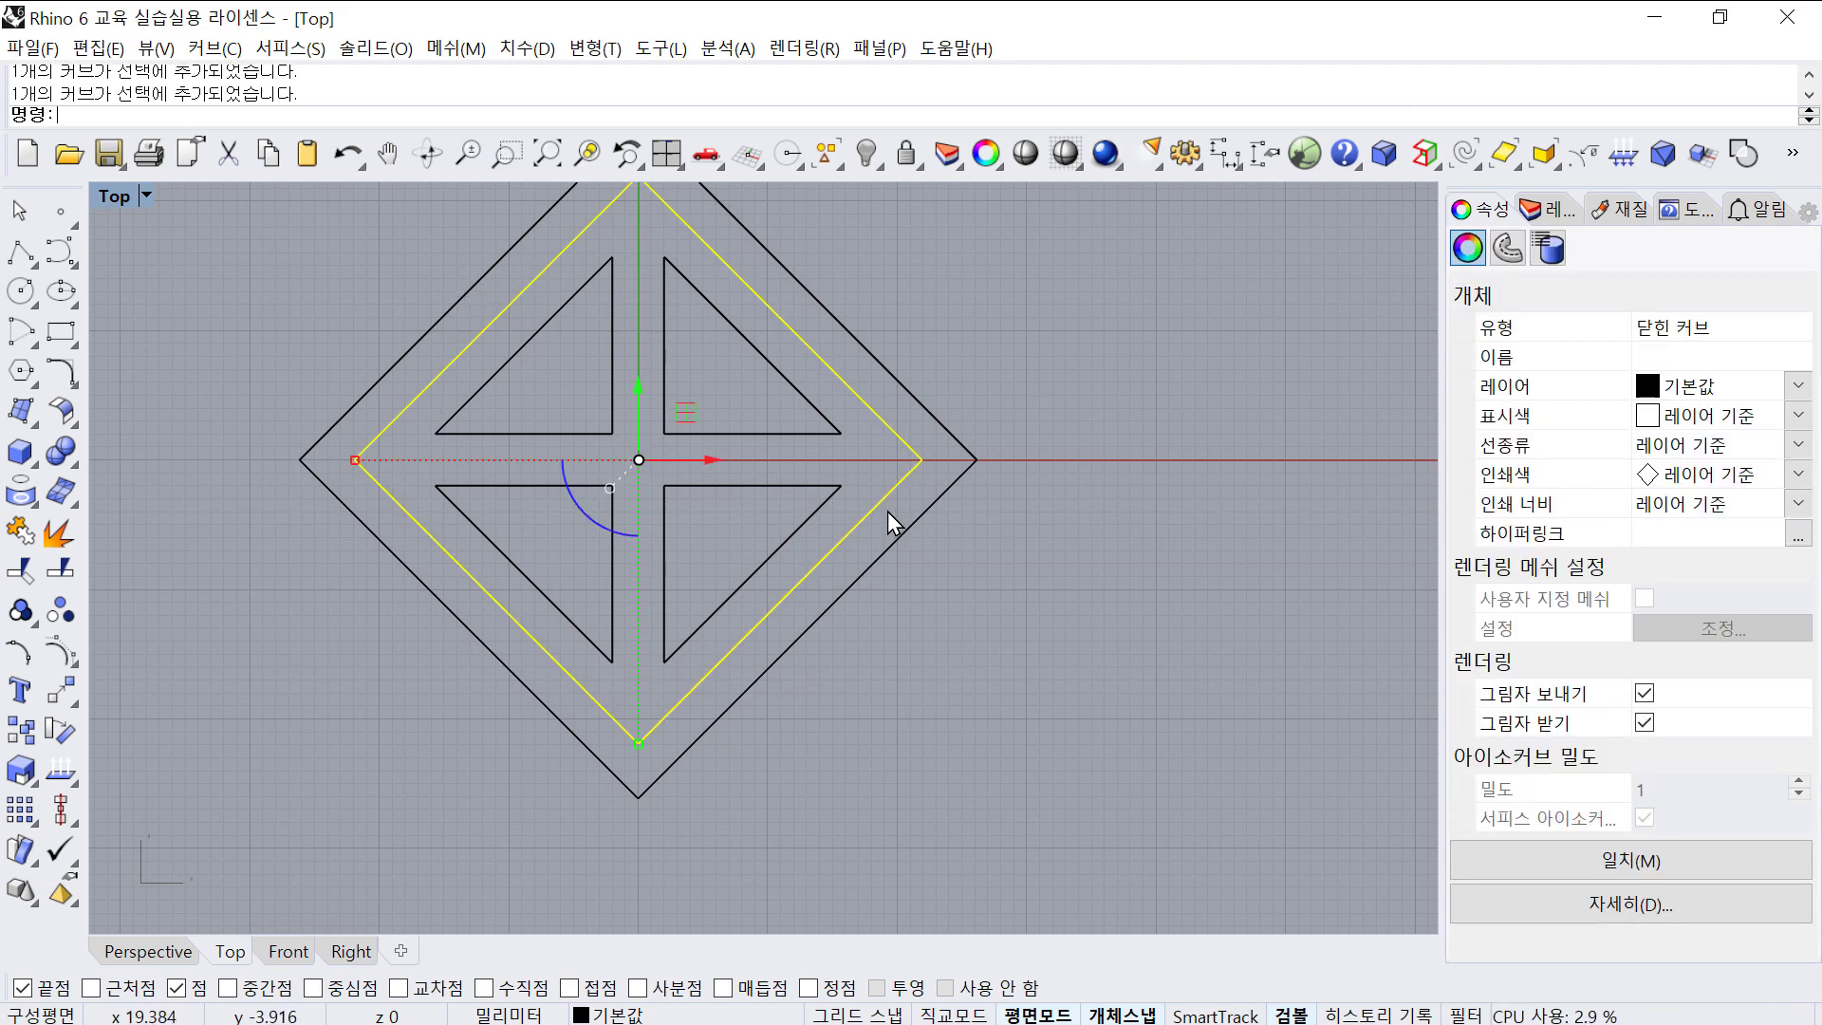
right_click_drag(888, 511, 874, 524)
left_click(949, 569)
left_click(876, 515)
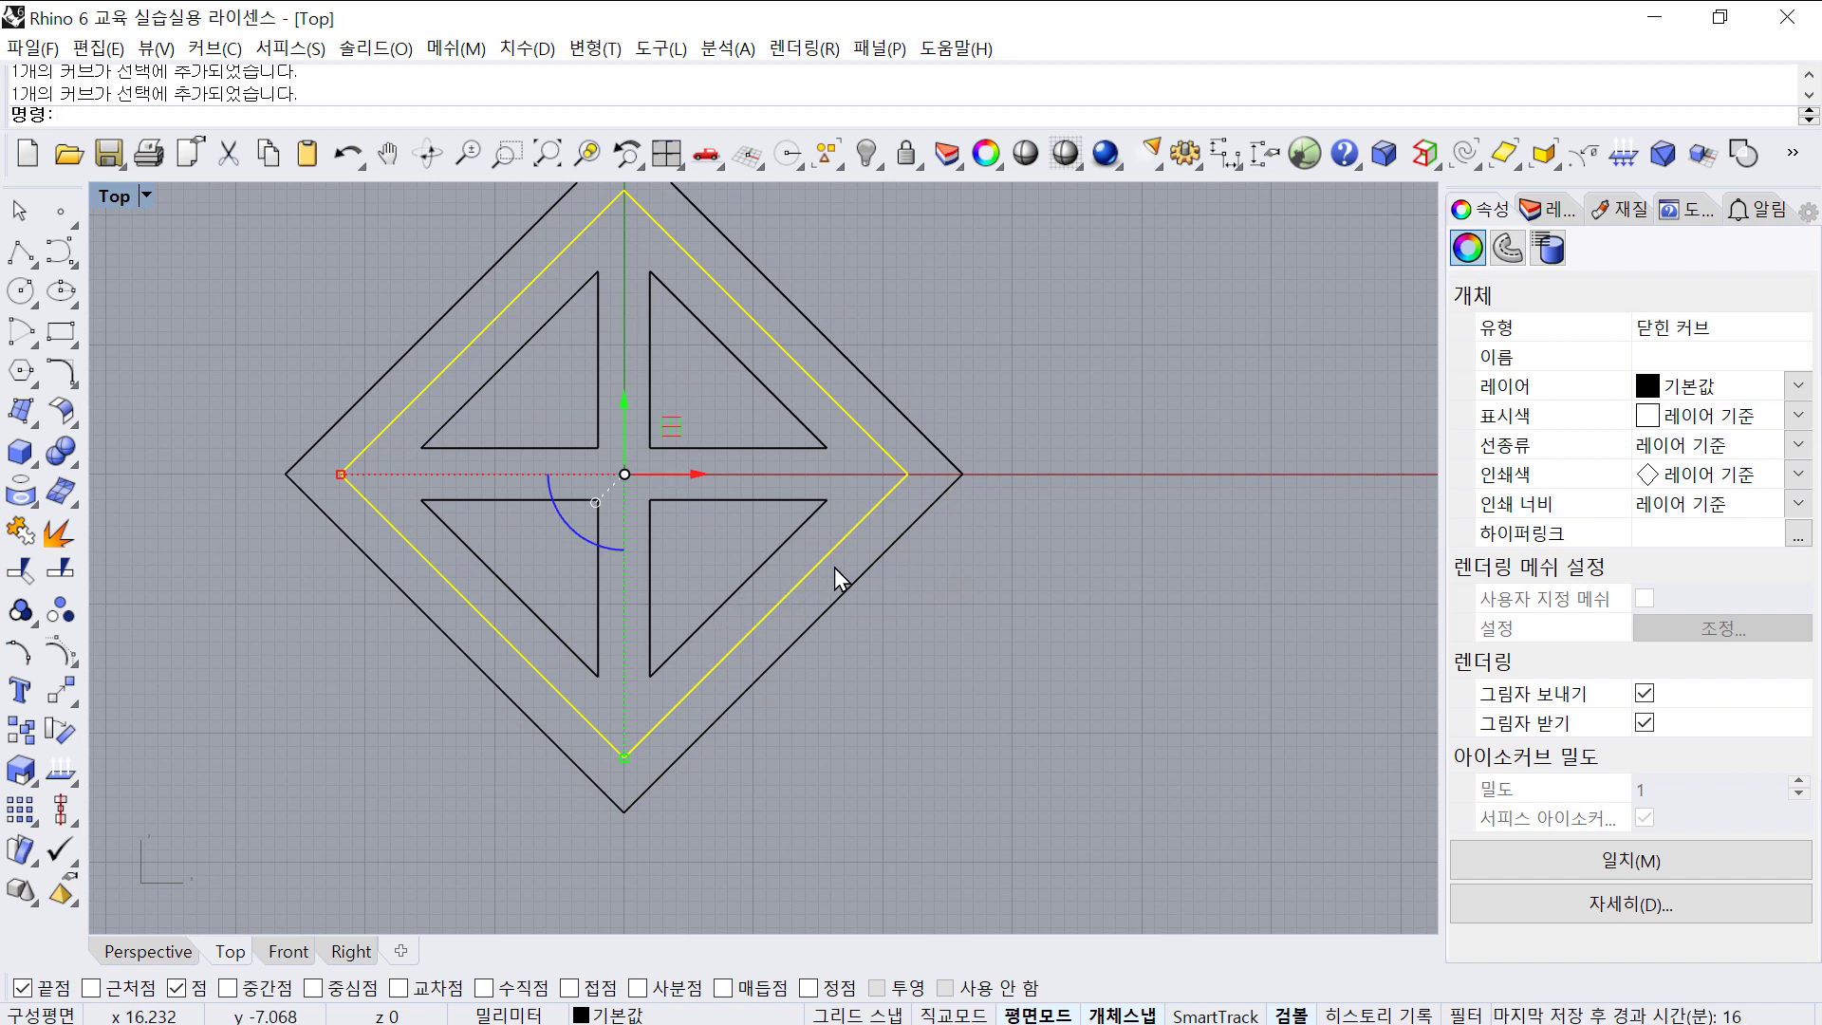
left_click(50, 540)
left_click(258, 659)
- Delete the unneeded sides of the middle diamond, keeping only its lower-right side as a guide line
left_click(454, 601)
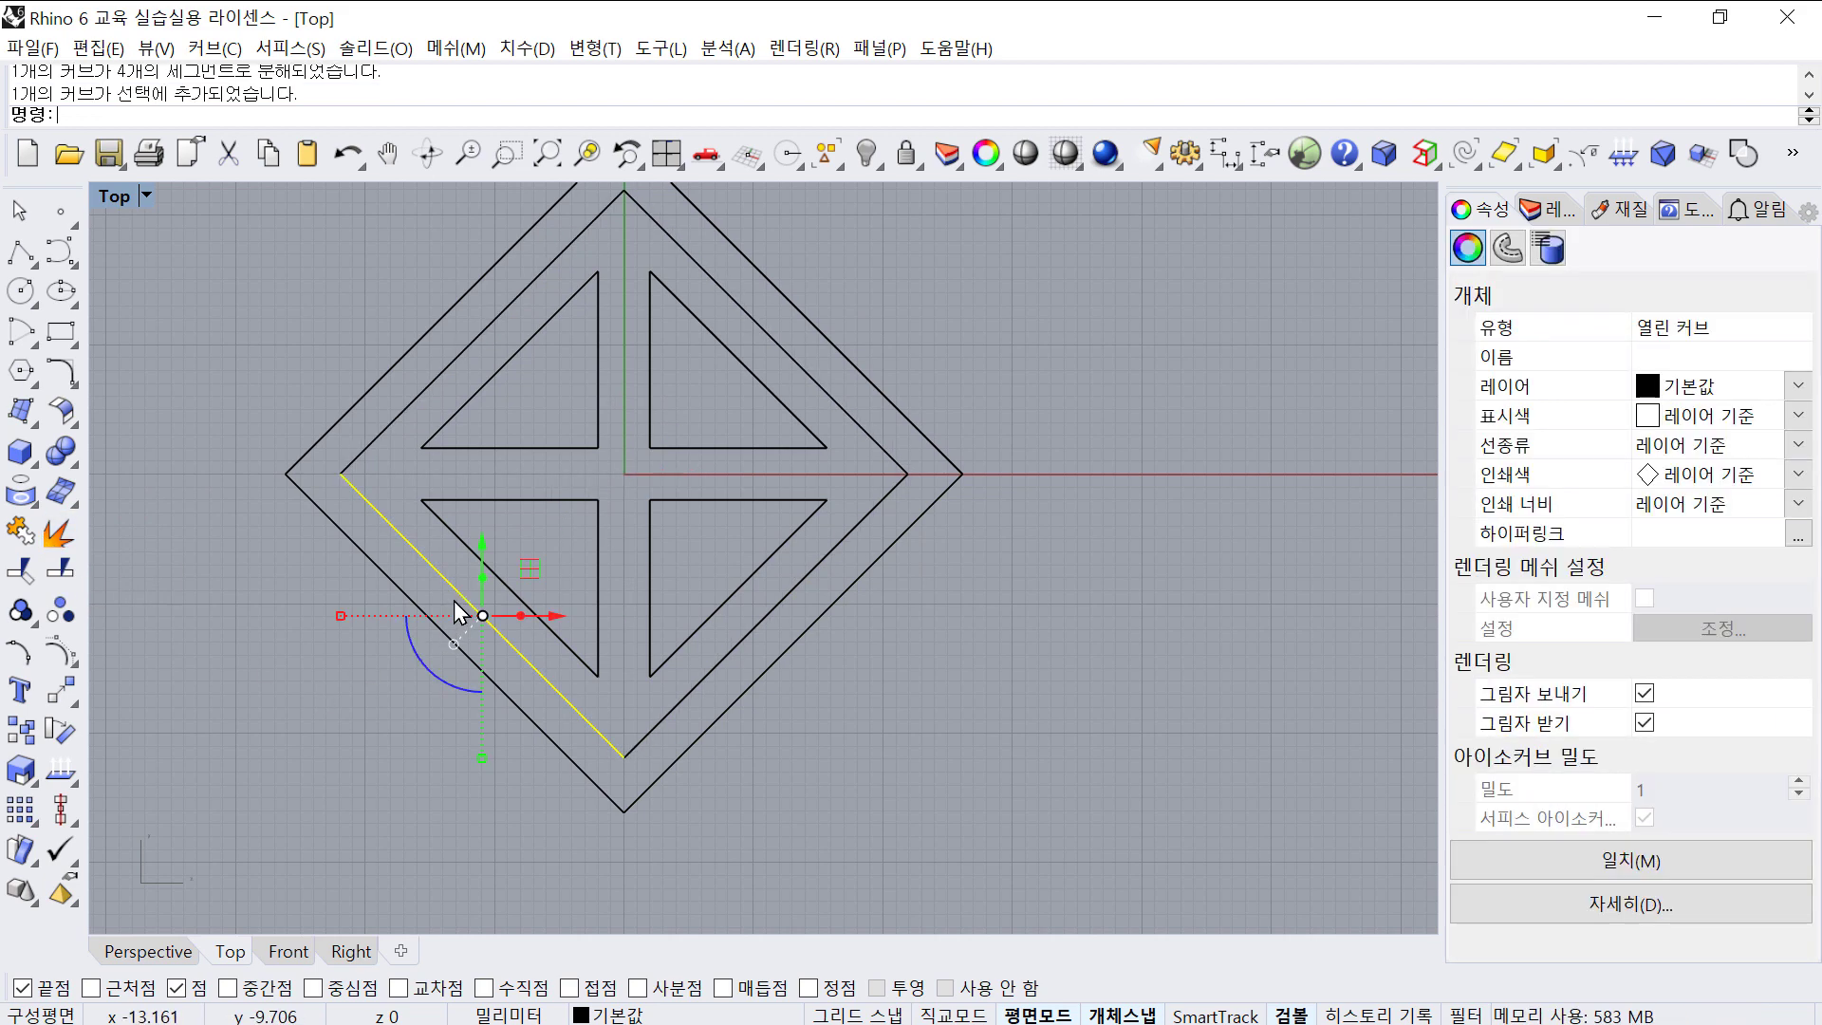
key("Delete")
left_click(753, 321)
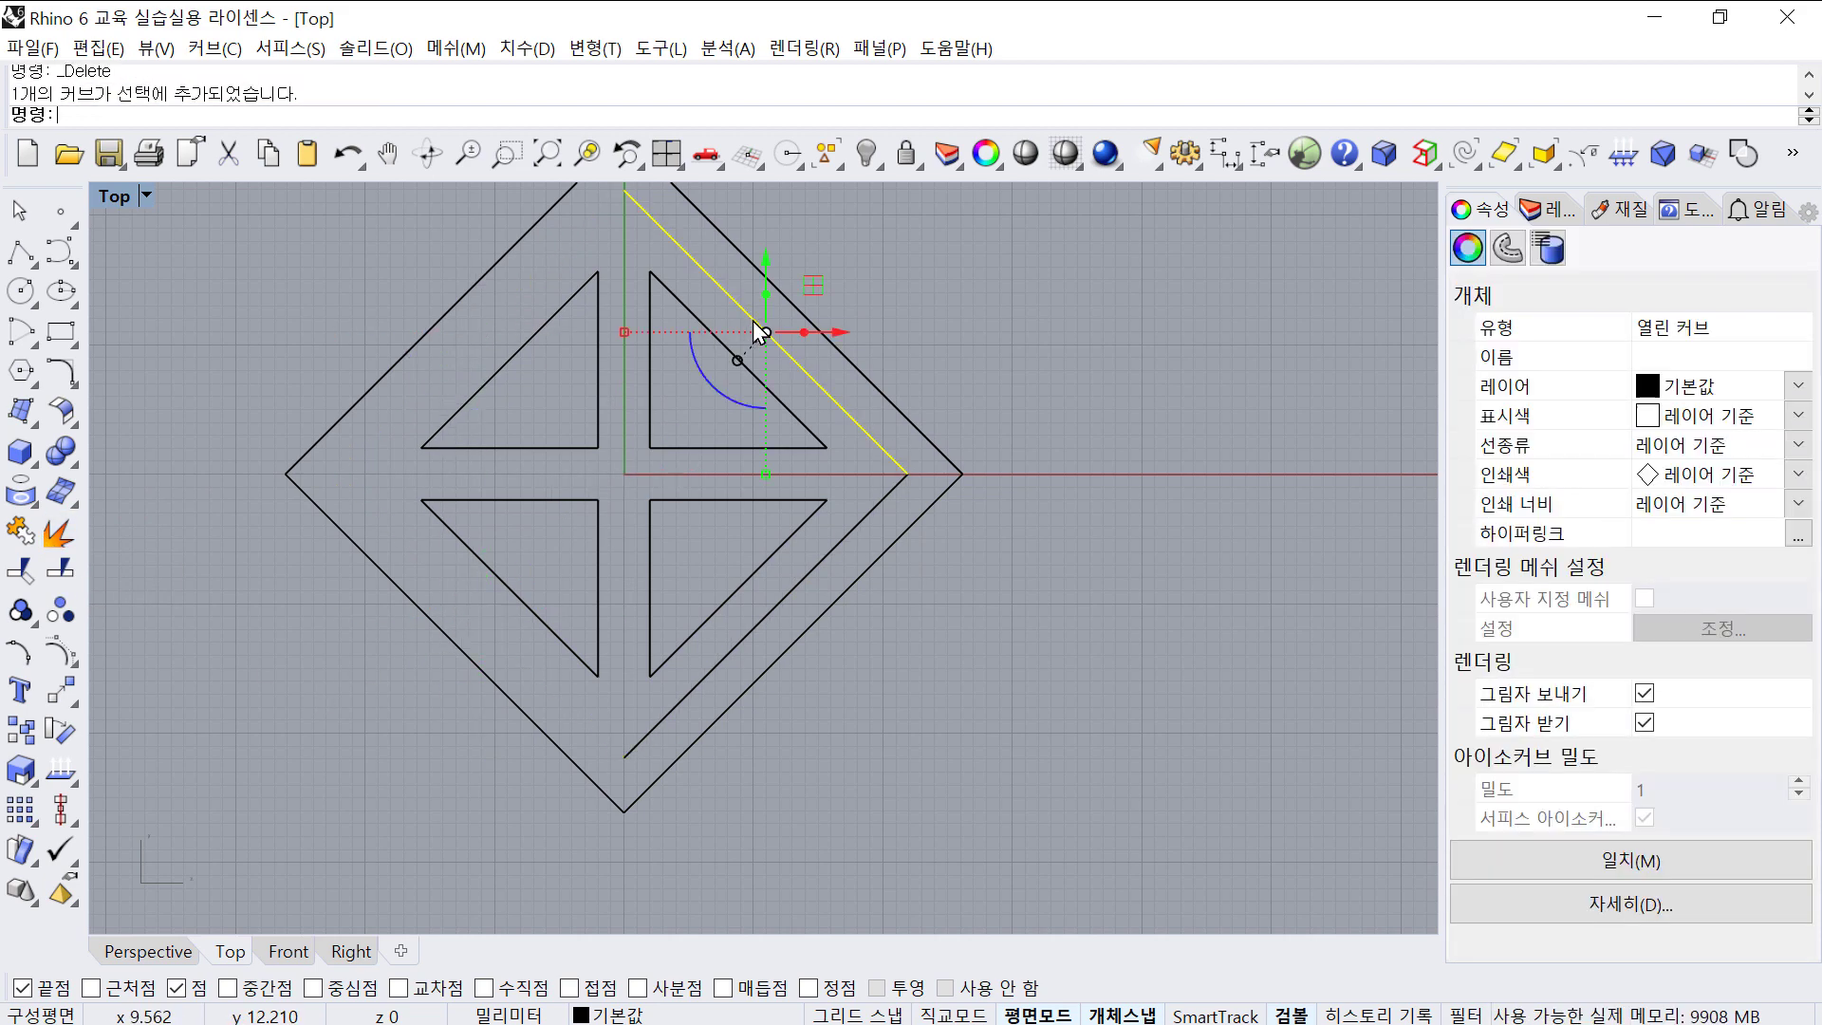
key("Delete")
left_click(814, 568)
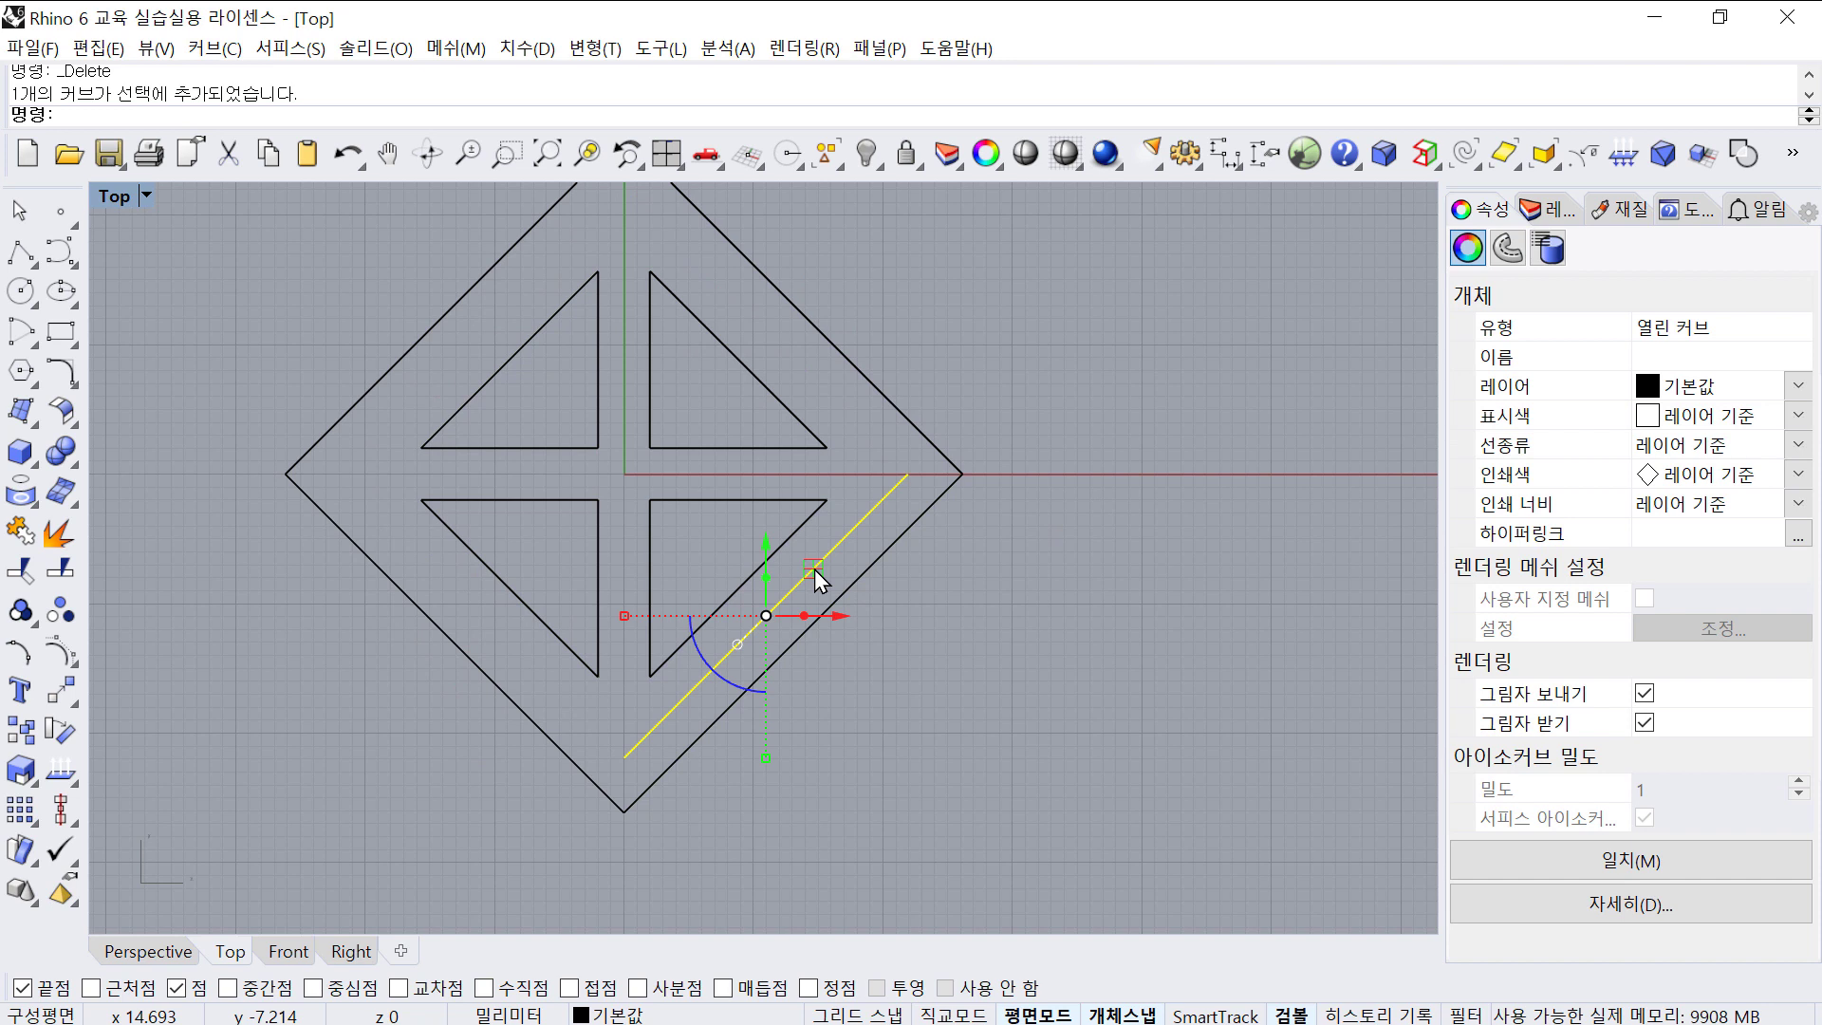
left_click(799, 652)
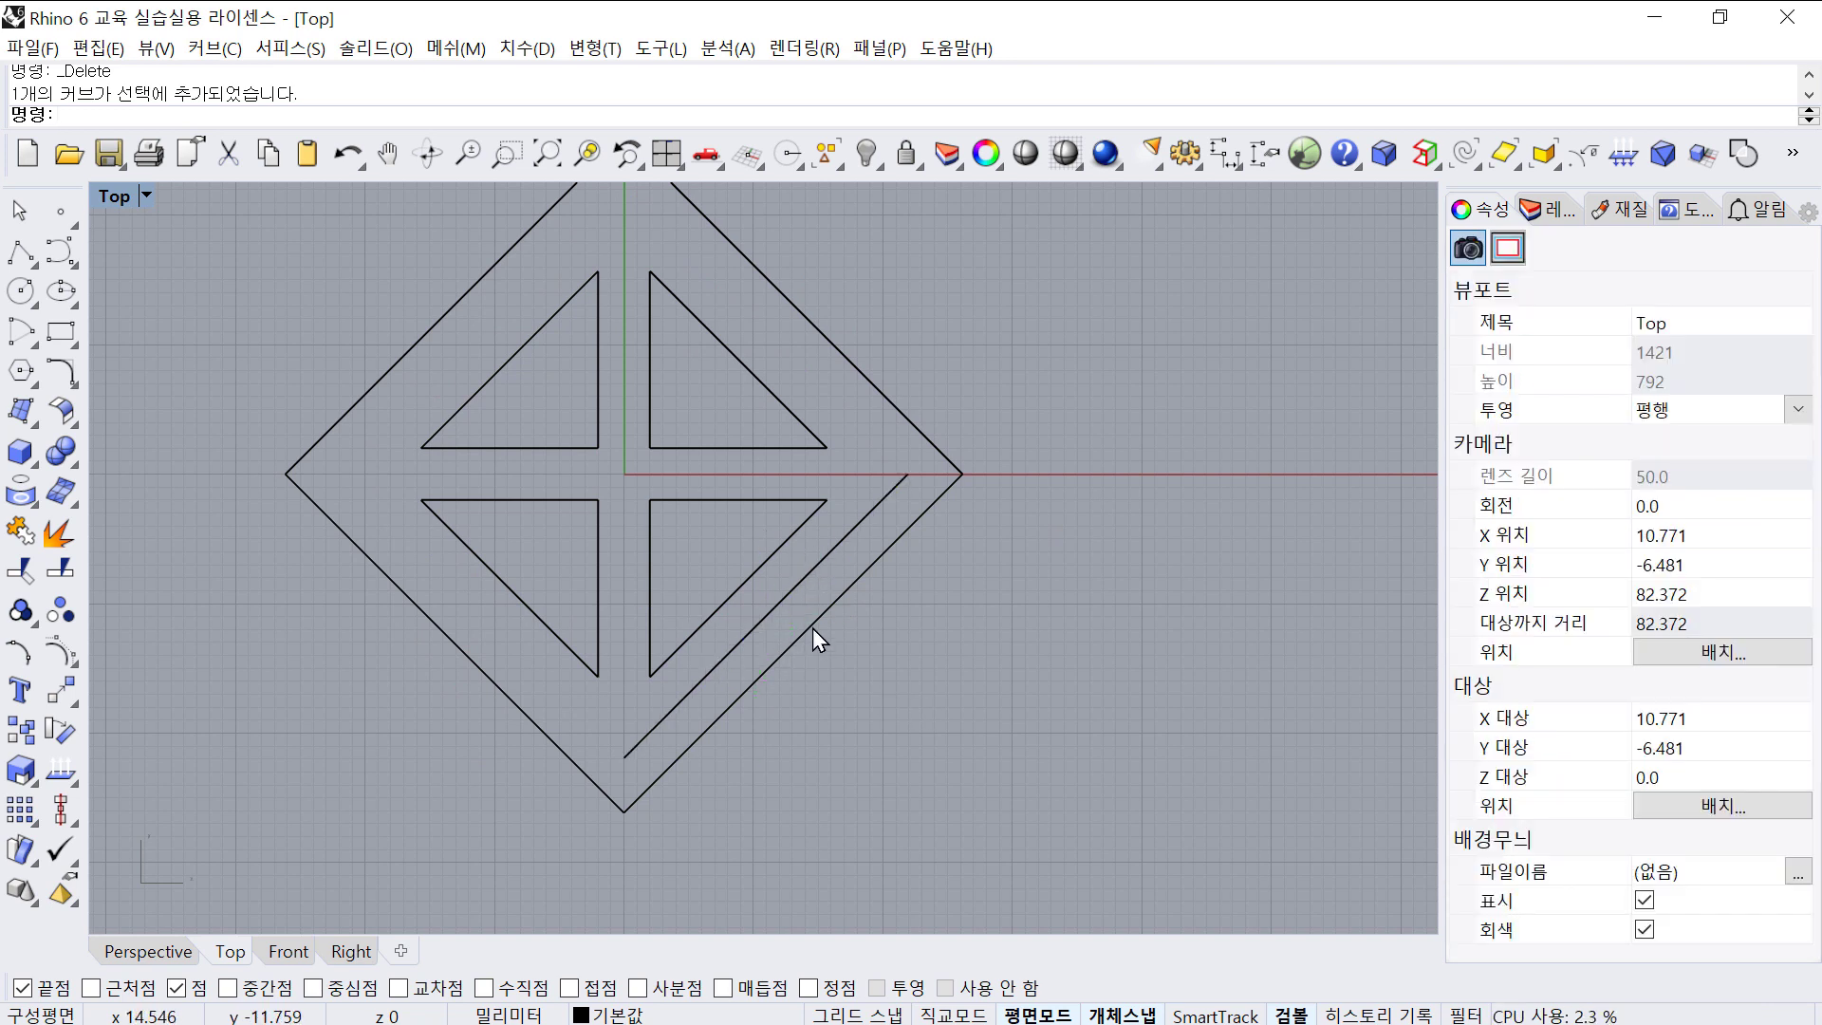
- Draw a circle 2 mm in diameter centred on the midpoint of the lower-right guide line
left_click(20, 290)
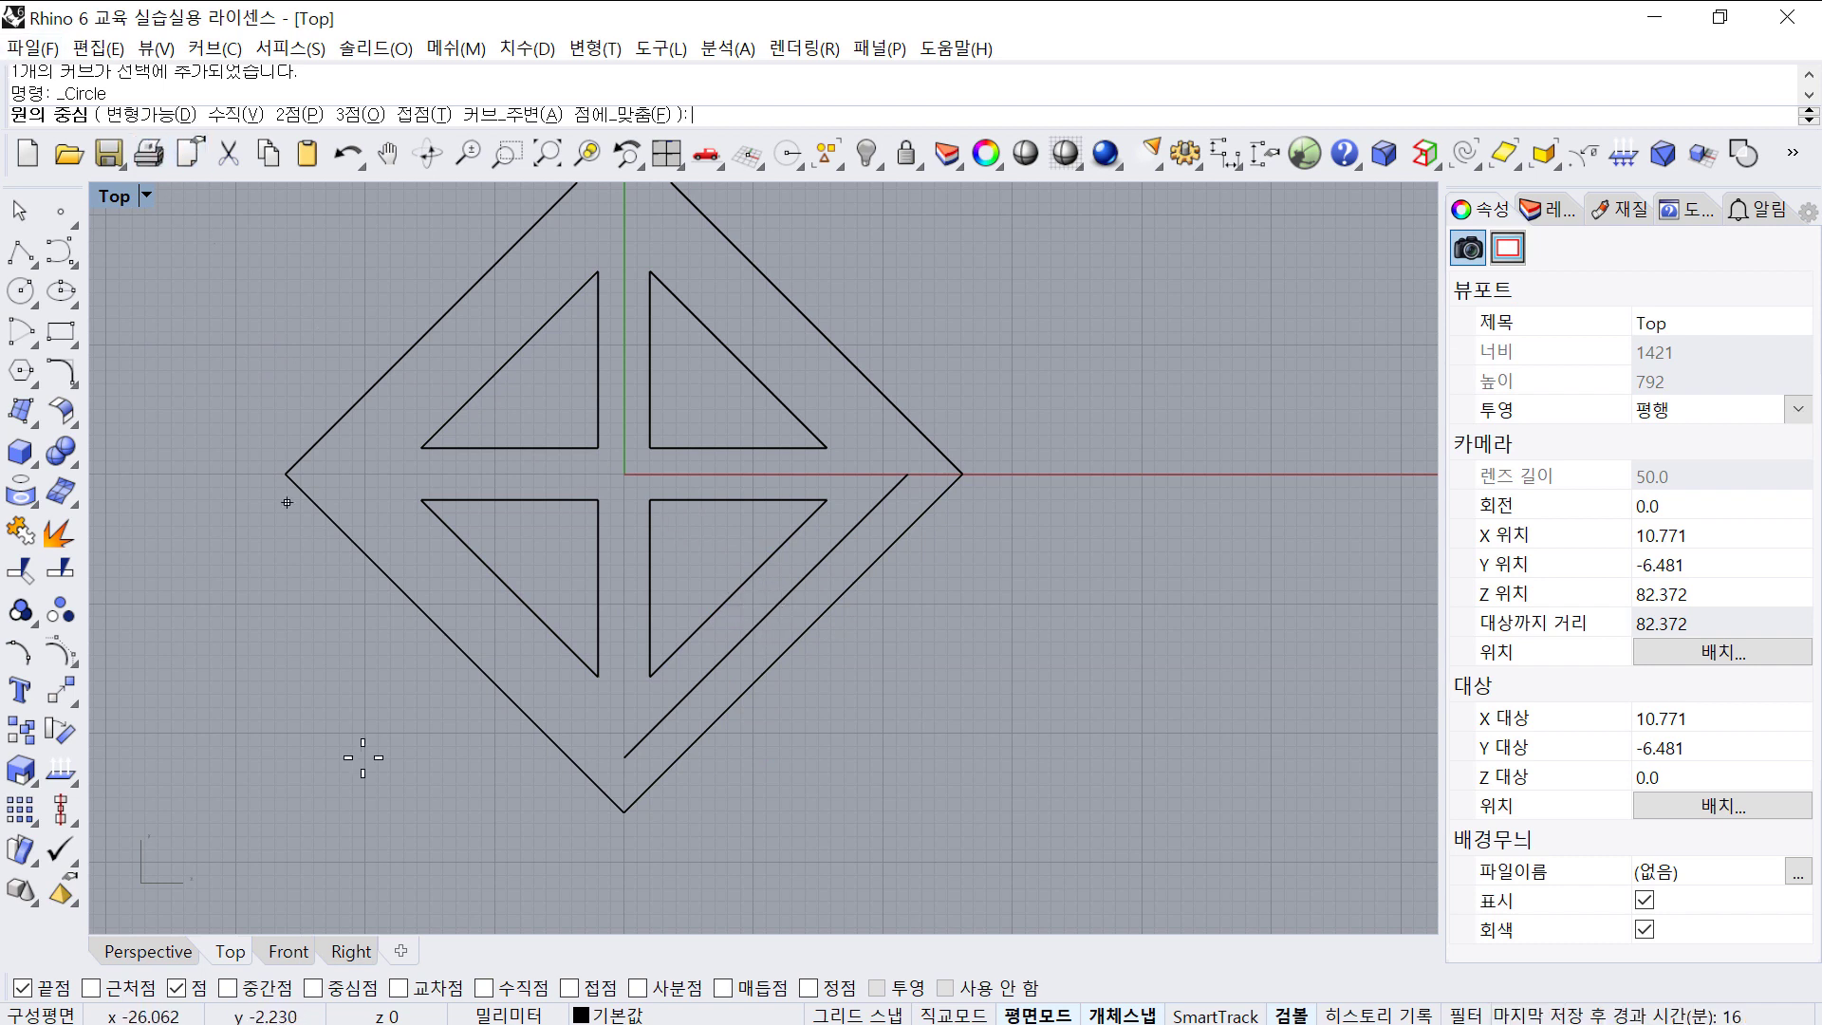
right_click(256, 995)
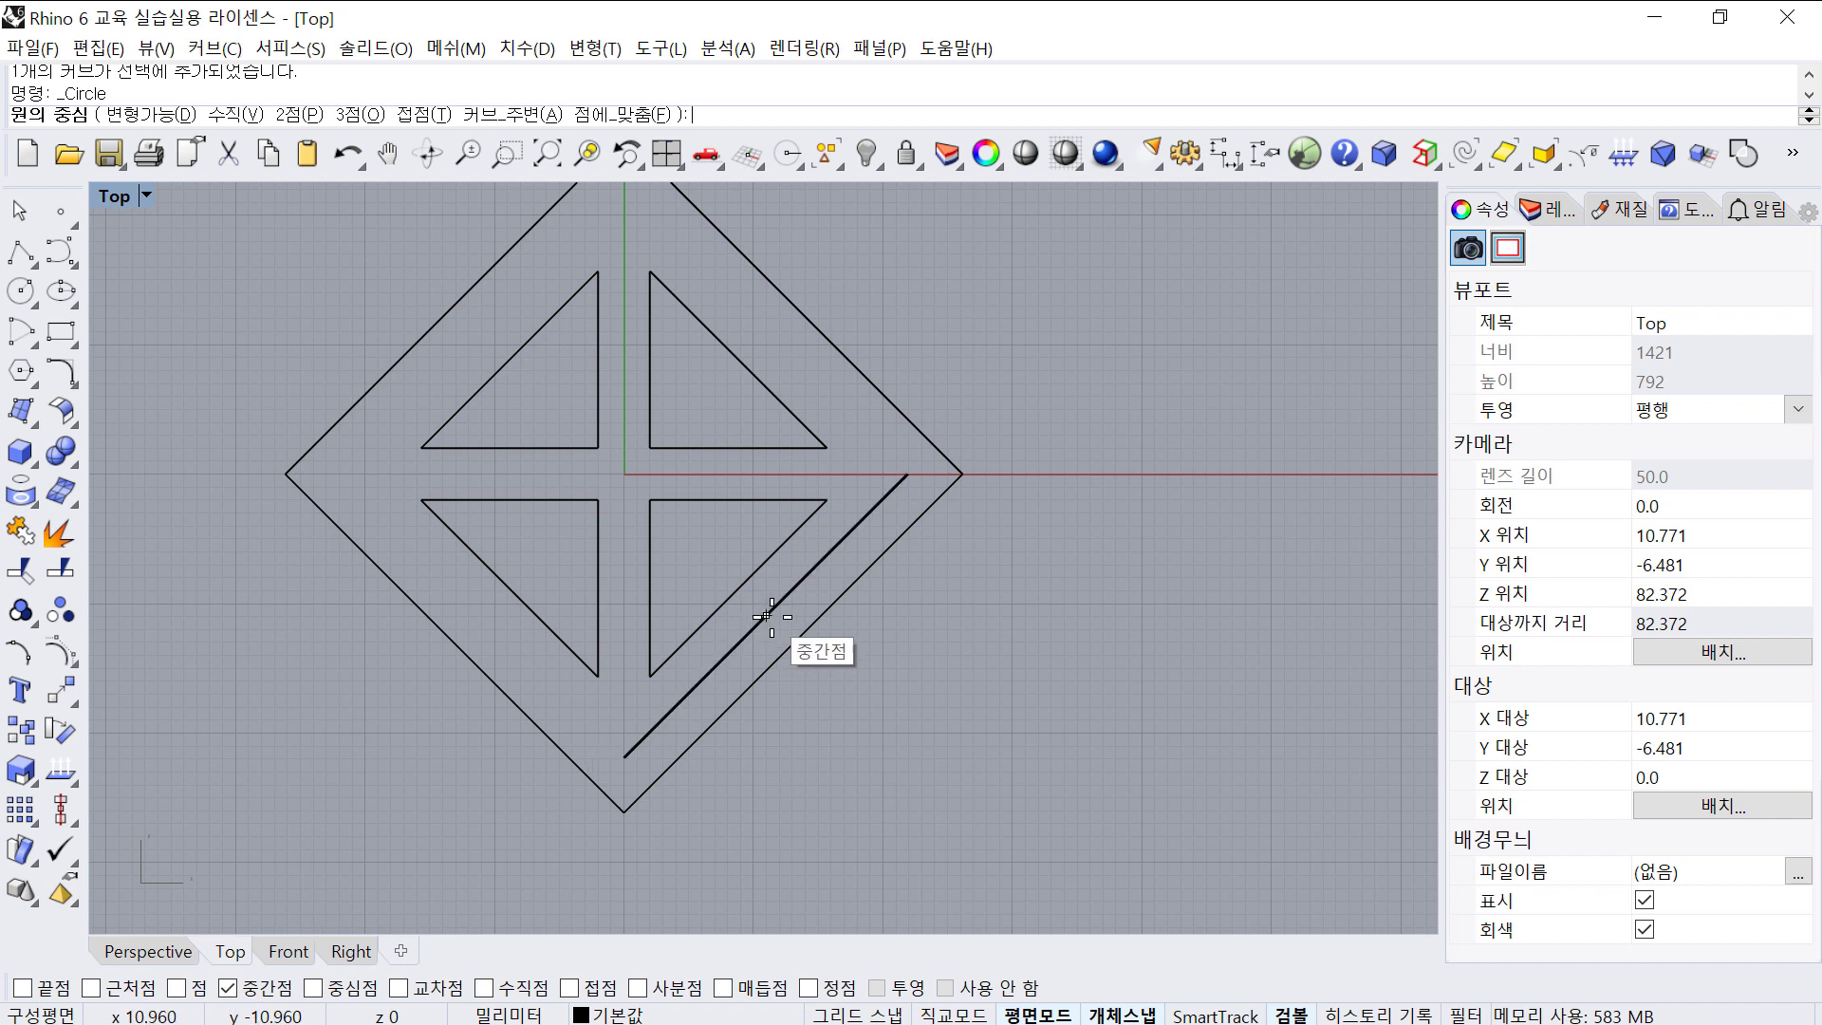
left_click(766, 617)
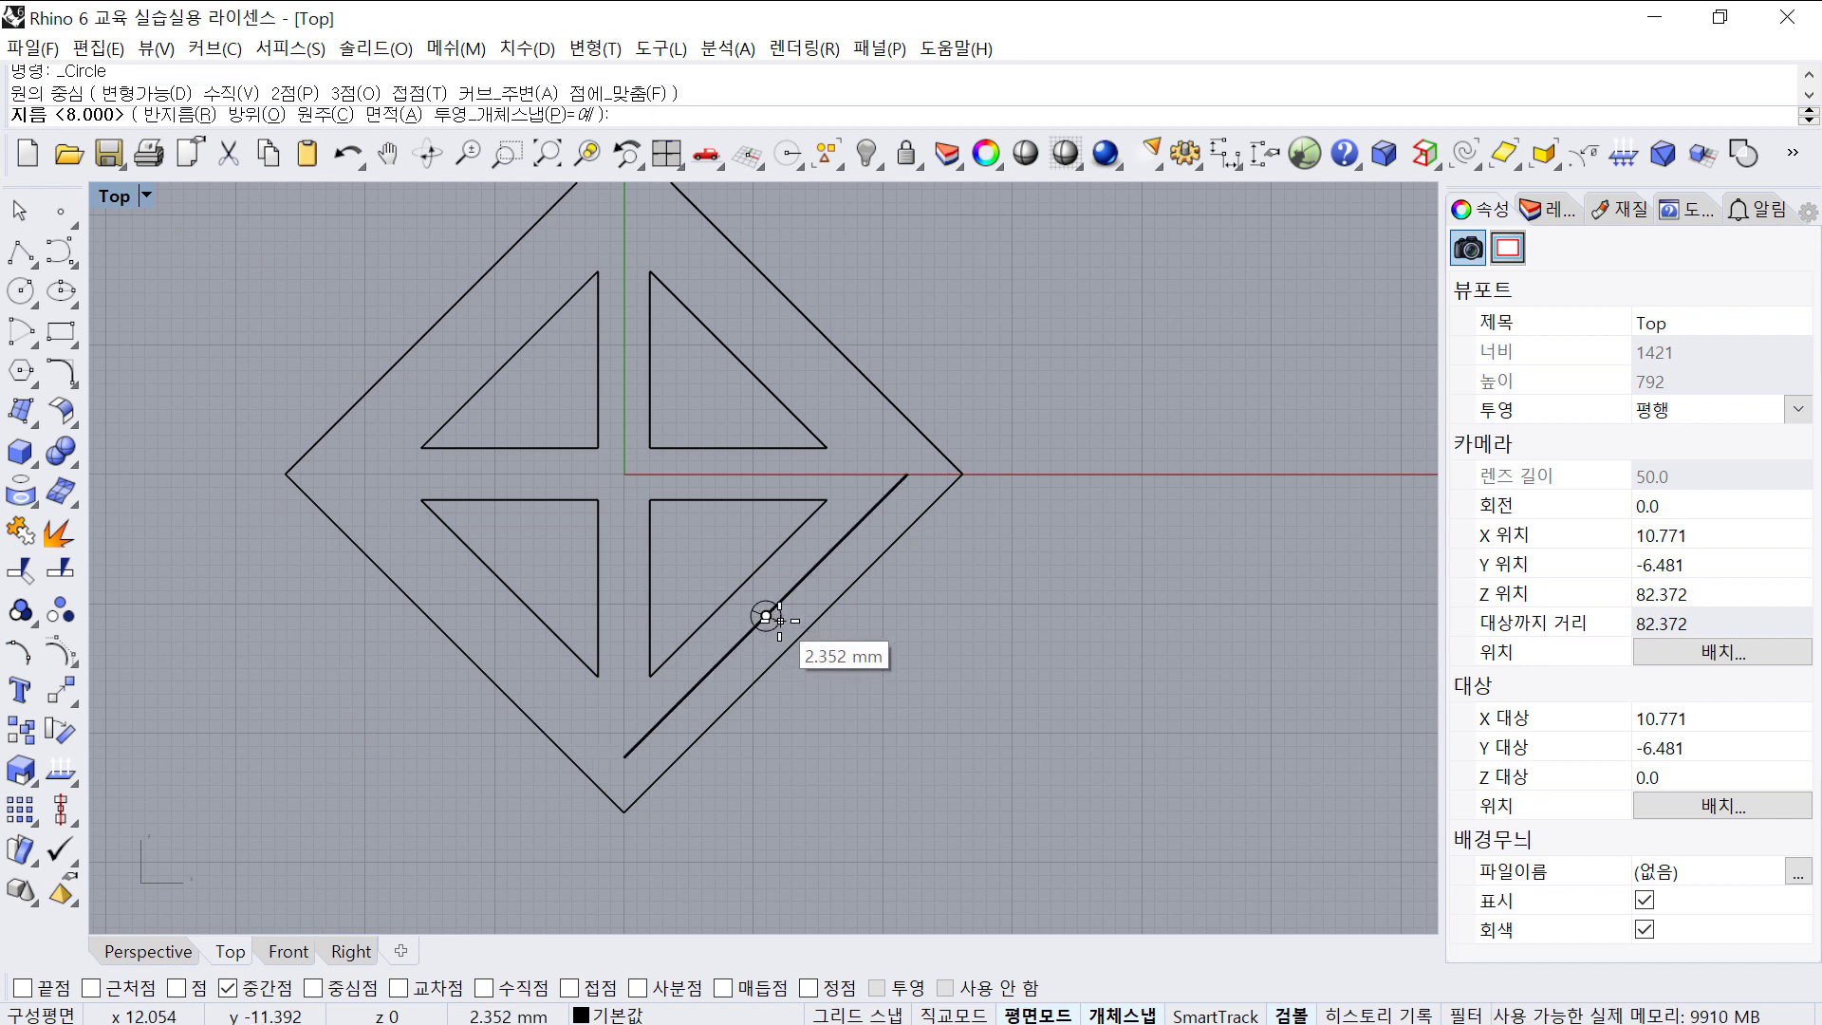
type("2")
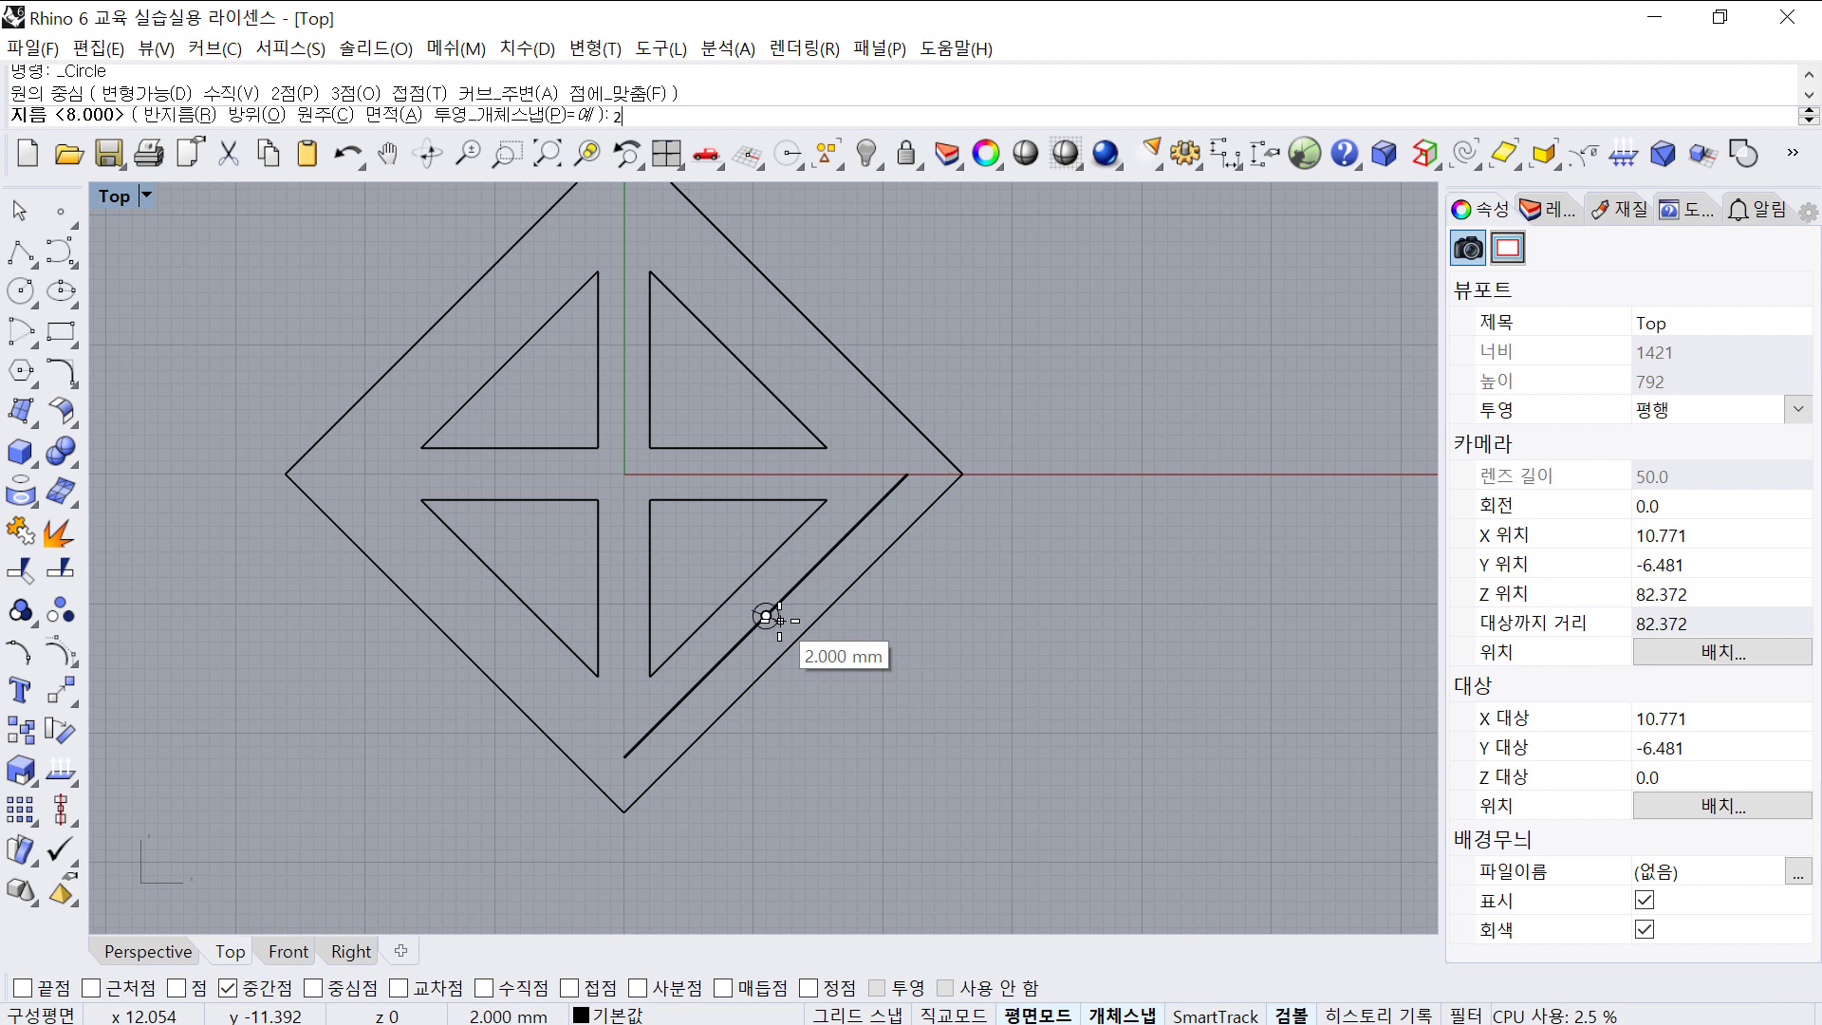
key("Return")
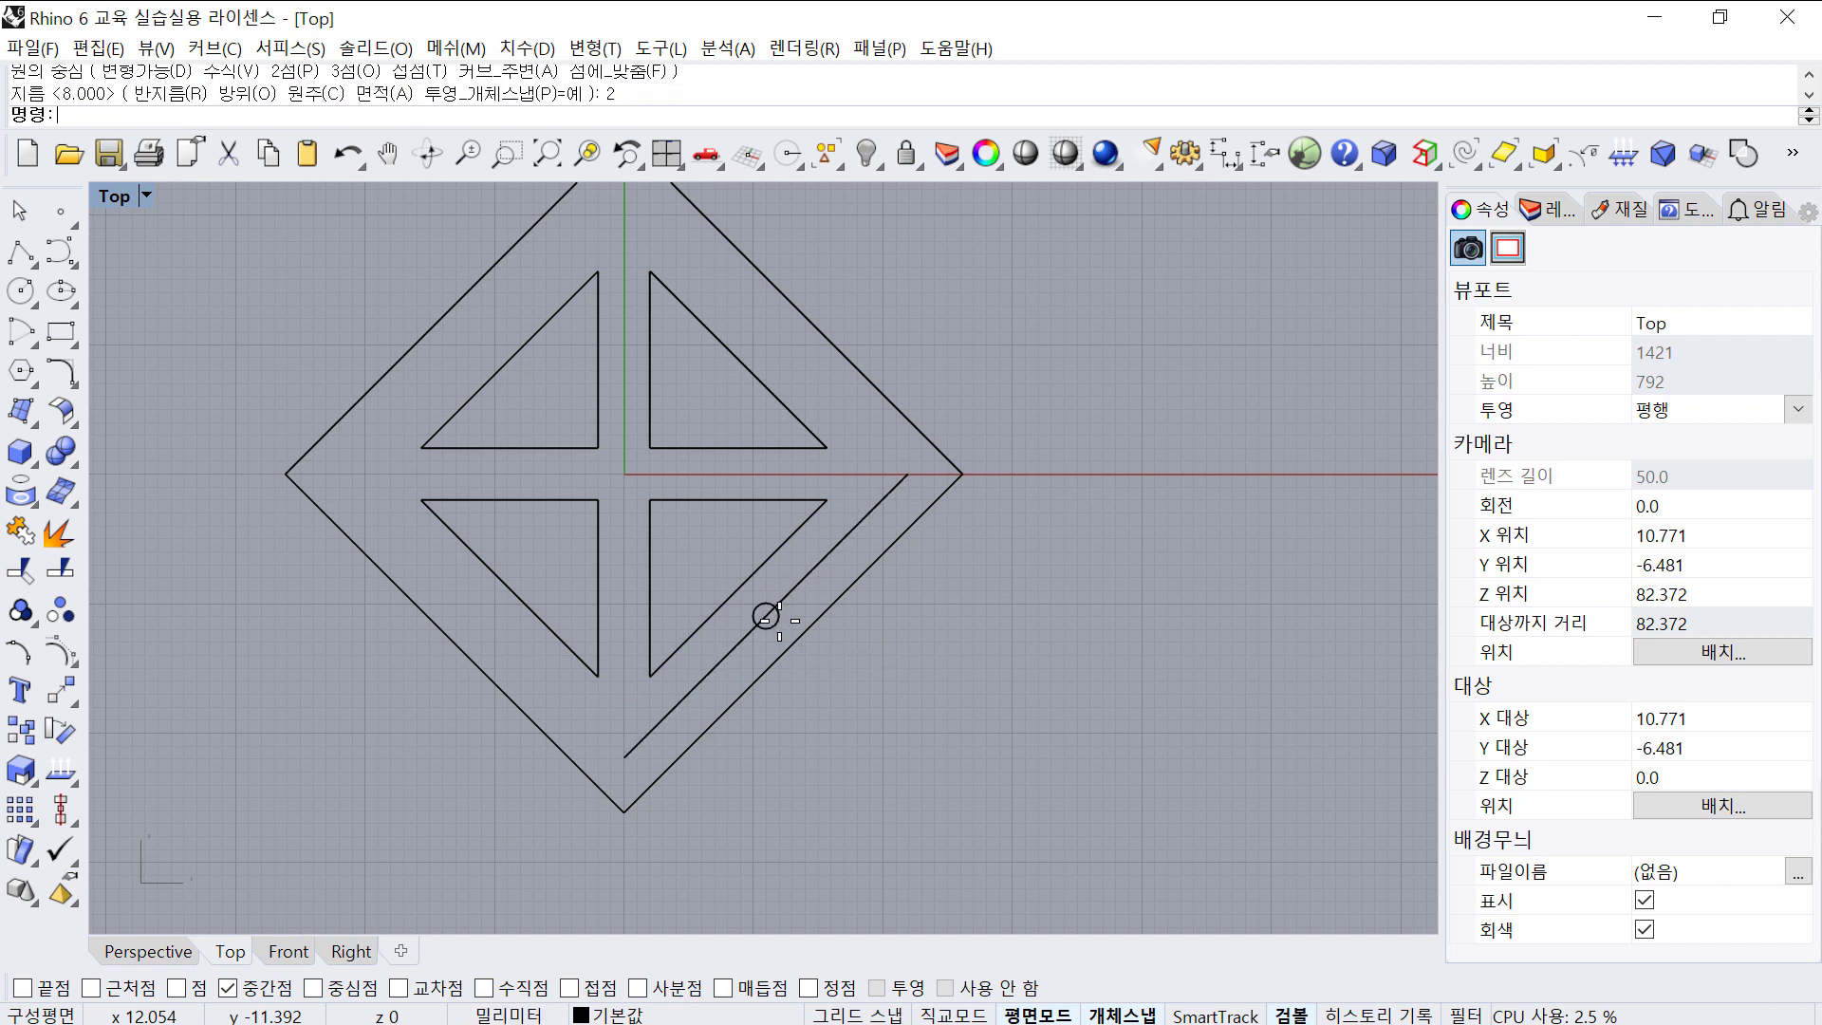
- Show all hidden objects and compare the new 2 mm circle with the middle stone in the reference image
right_click(874, 145)
left_click(930, 634)
scroll(783, 632, "up", 5)
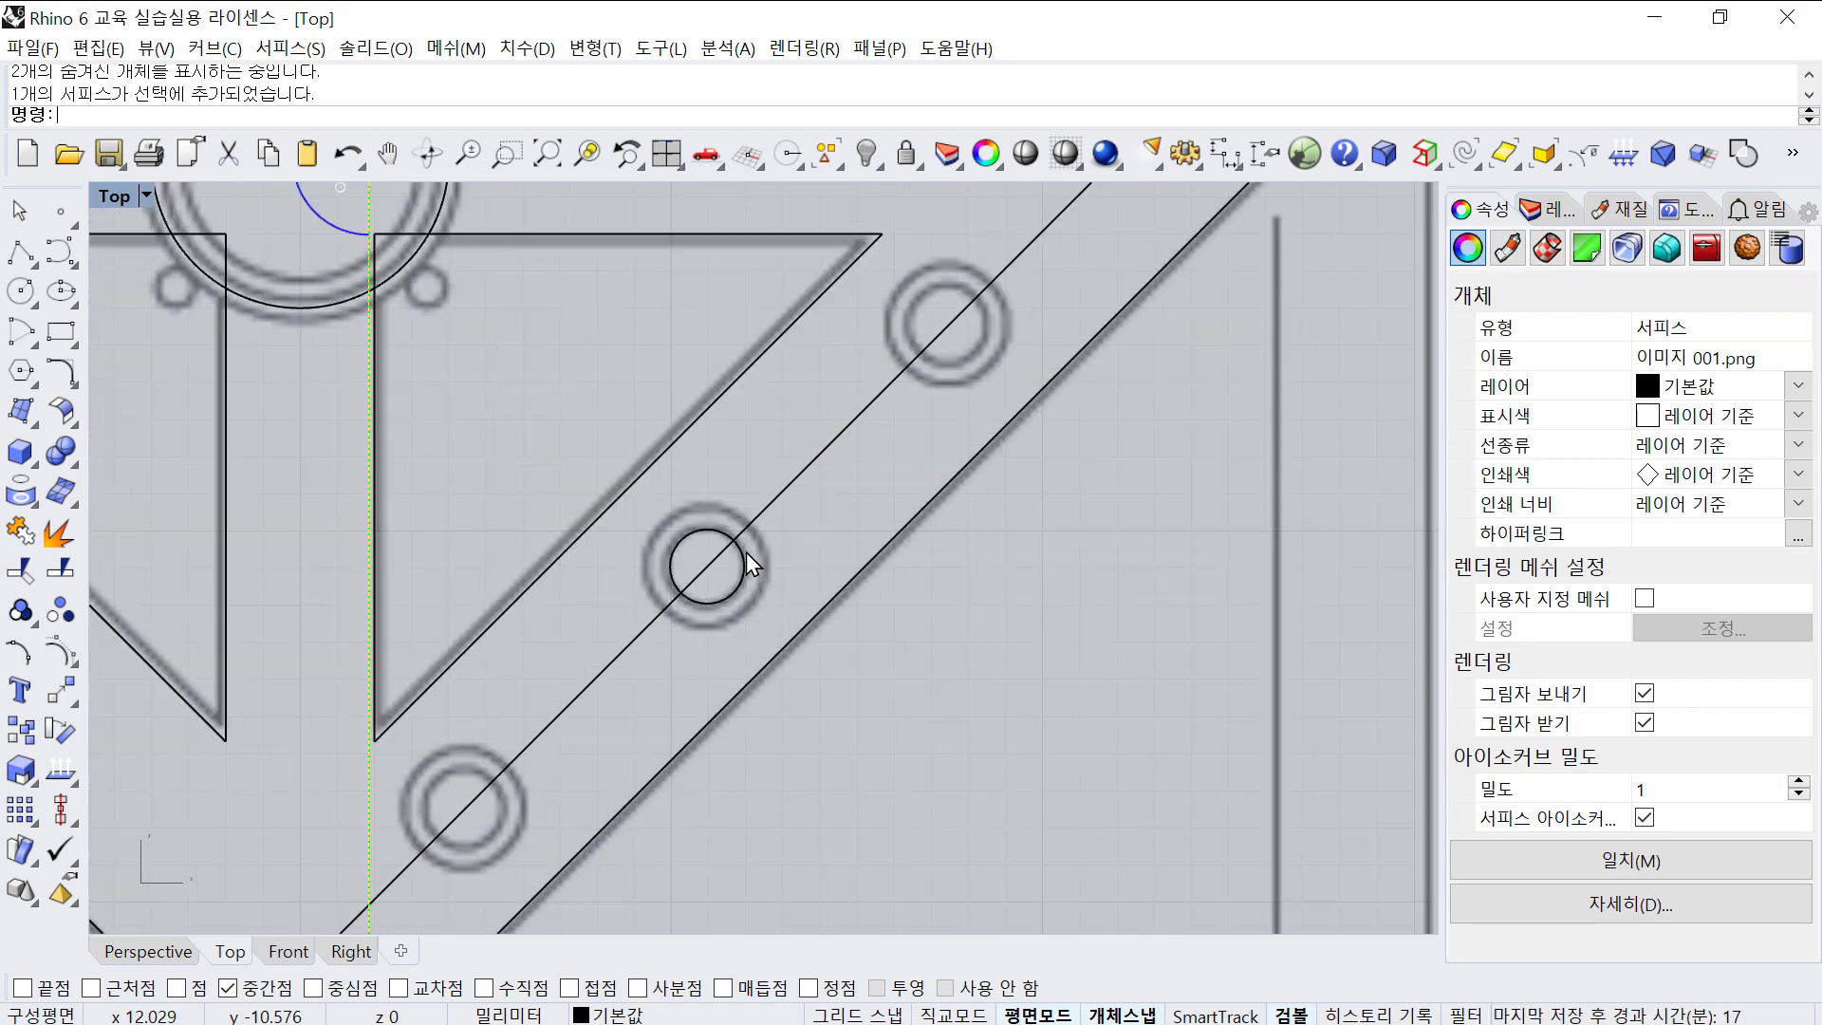
left_click(747, 553)
left_click(807, 594)
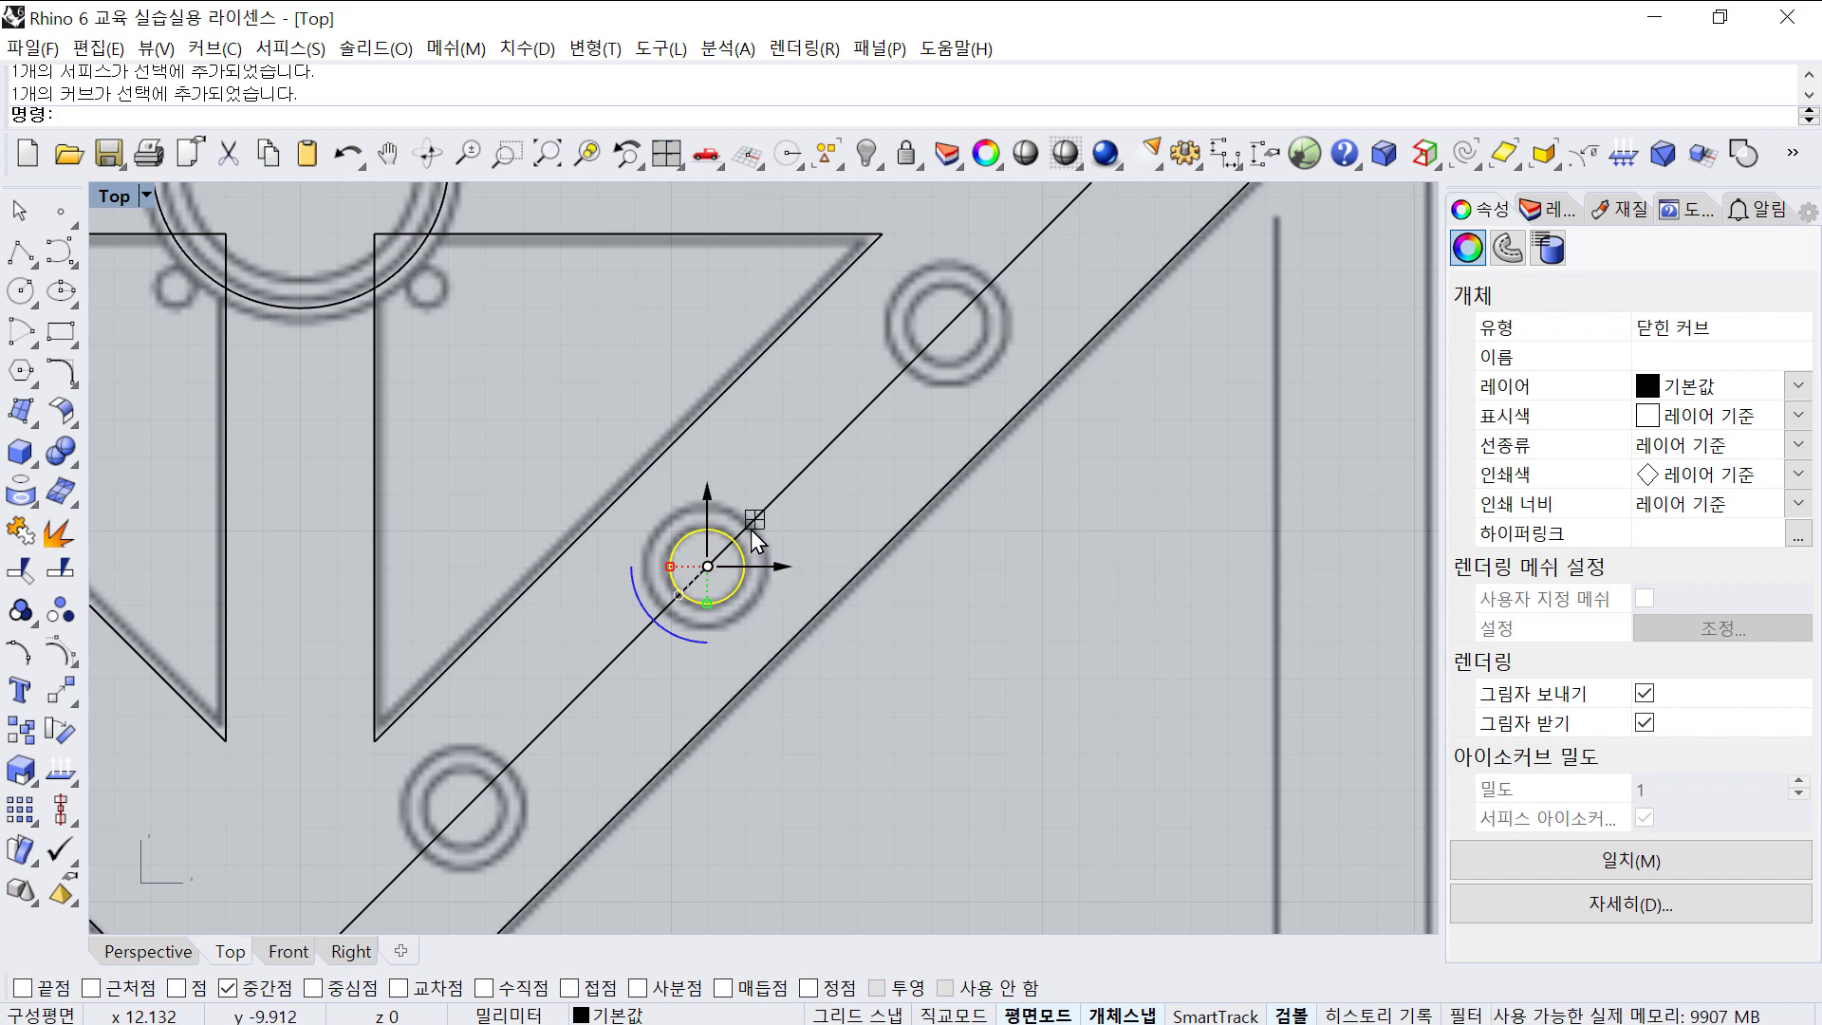
scroll(756, 541, "down", 6)
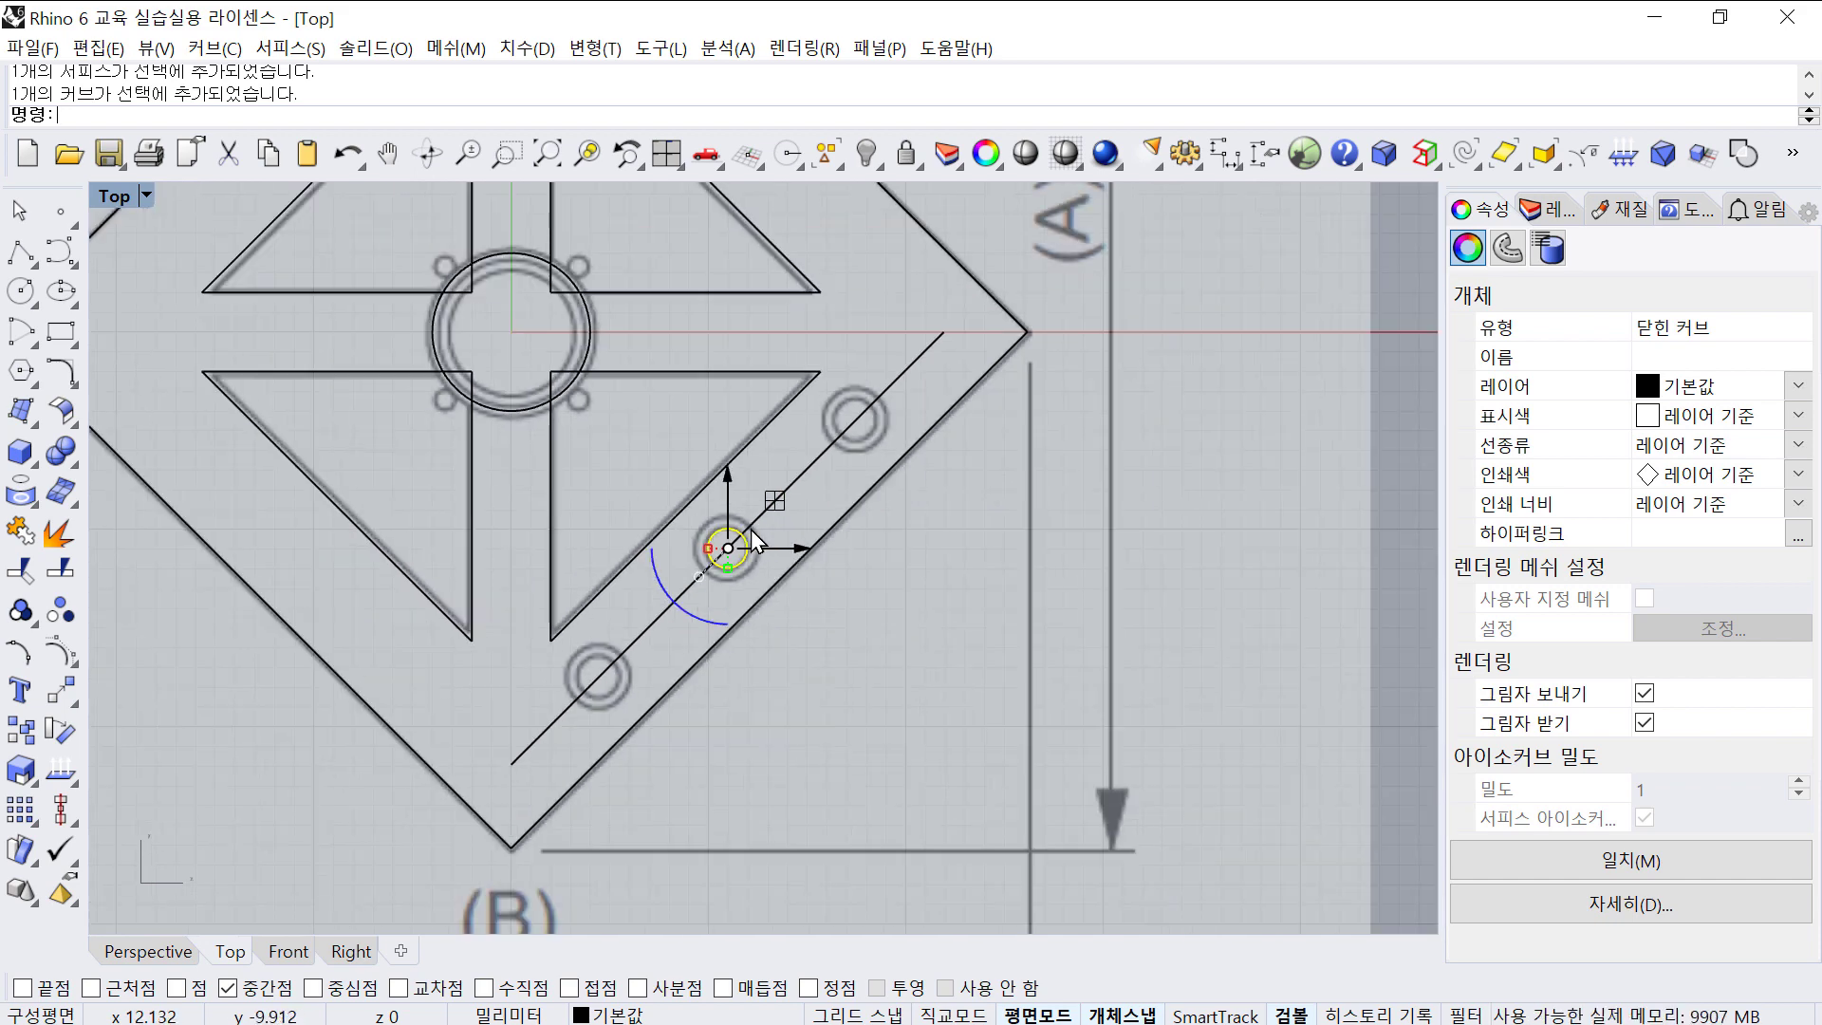
left_click(1038, 550)
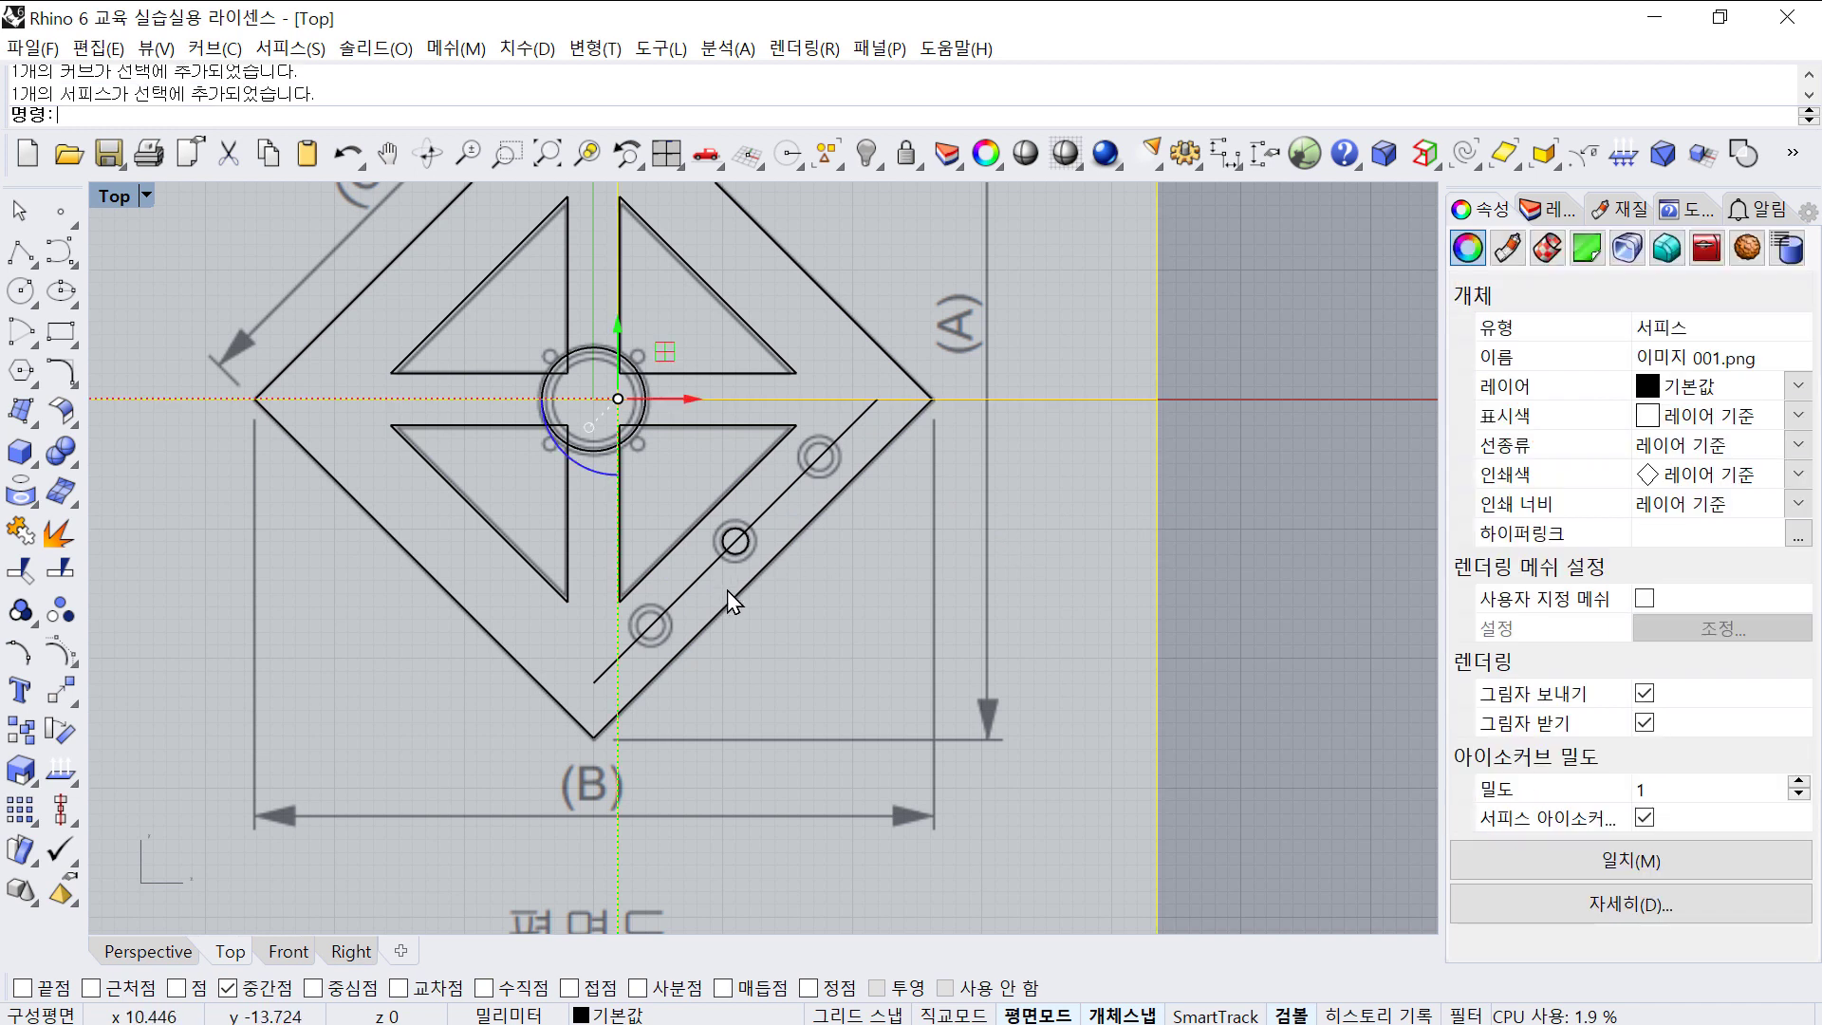
scroll(727, 590, "up", 6)
right_click_drag(727, 590, 729, 631)
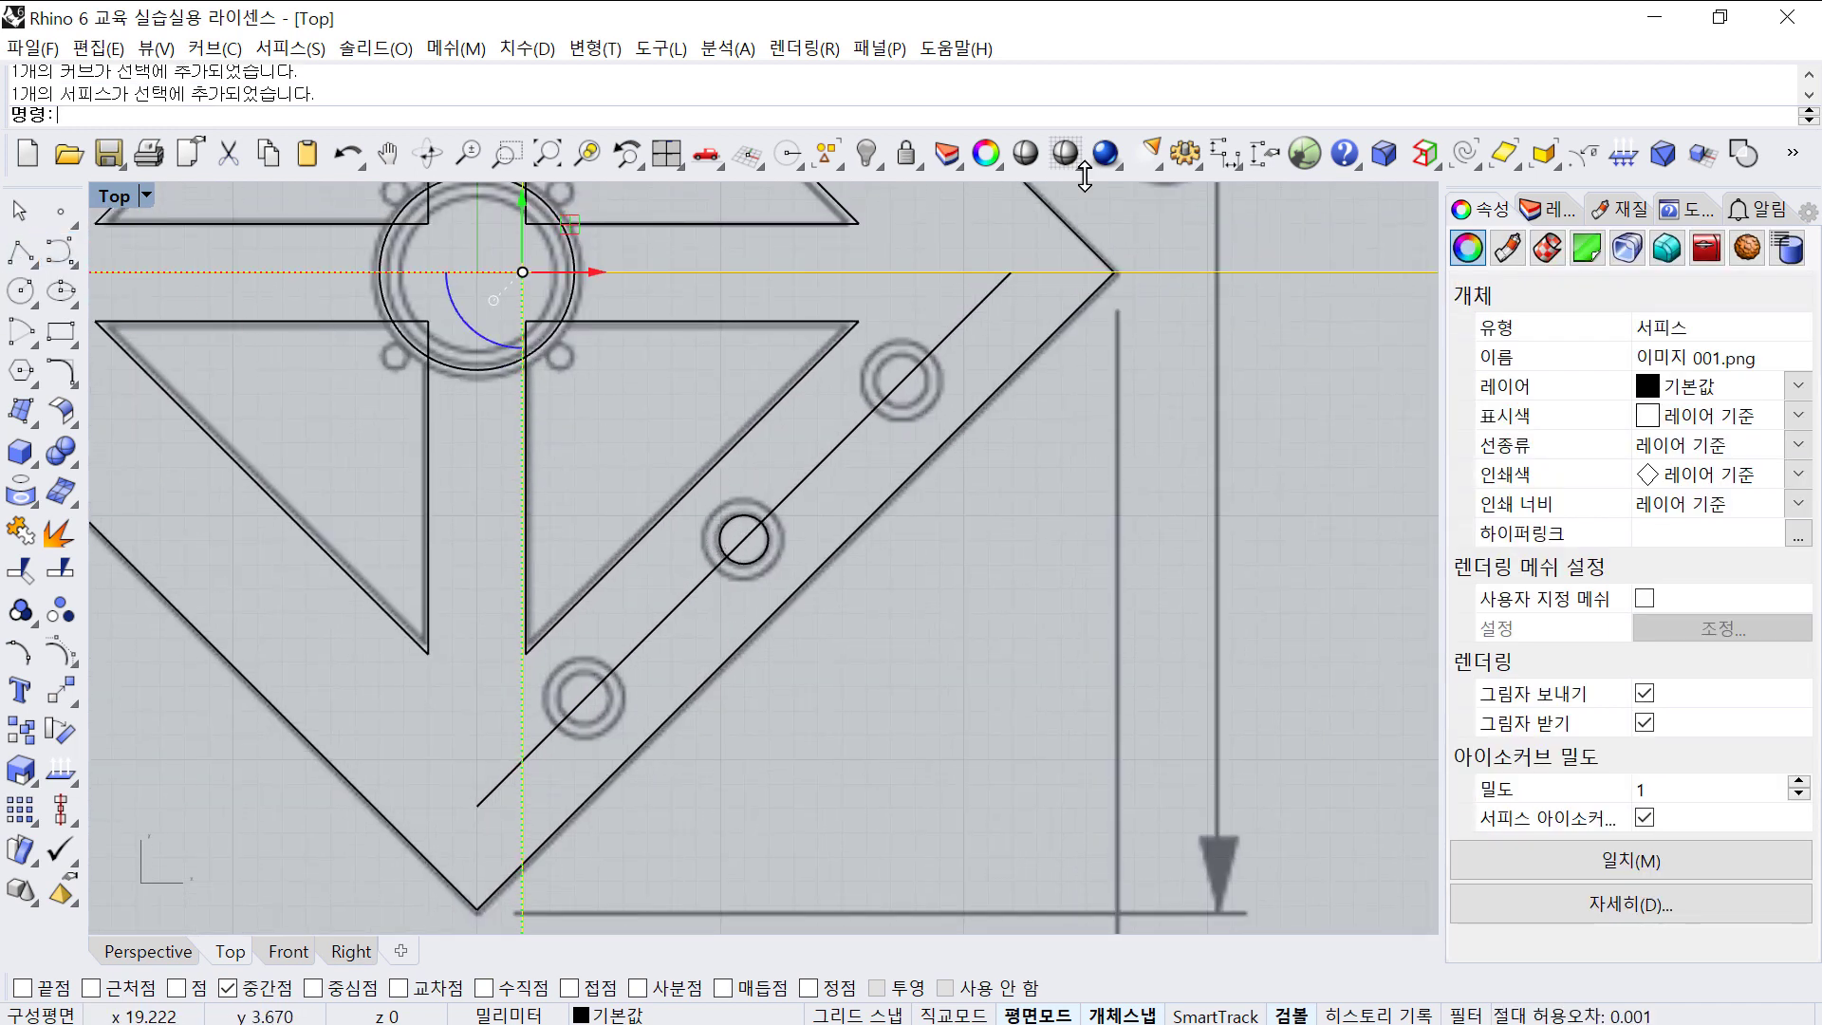
- Measure the spacing between the middle and lower stone centres with an aligned dimension and undo that dimension
left_click(1228, 159)
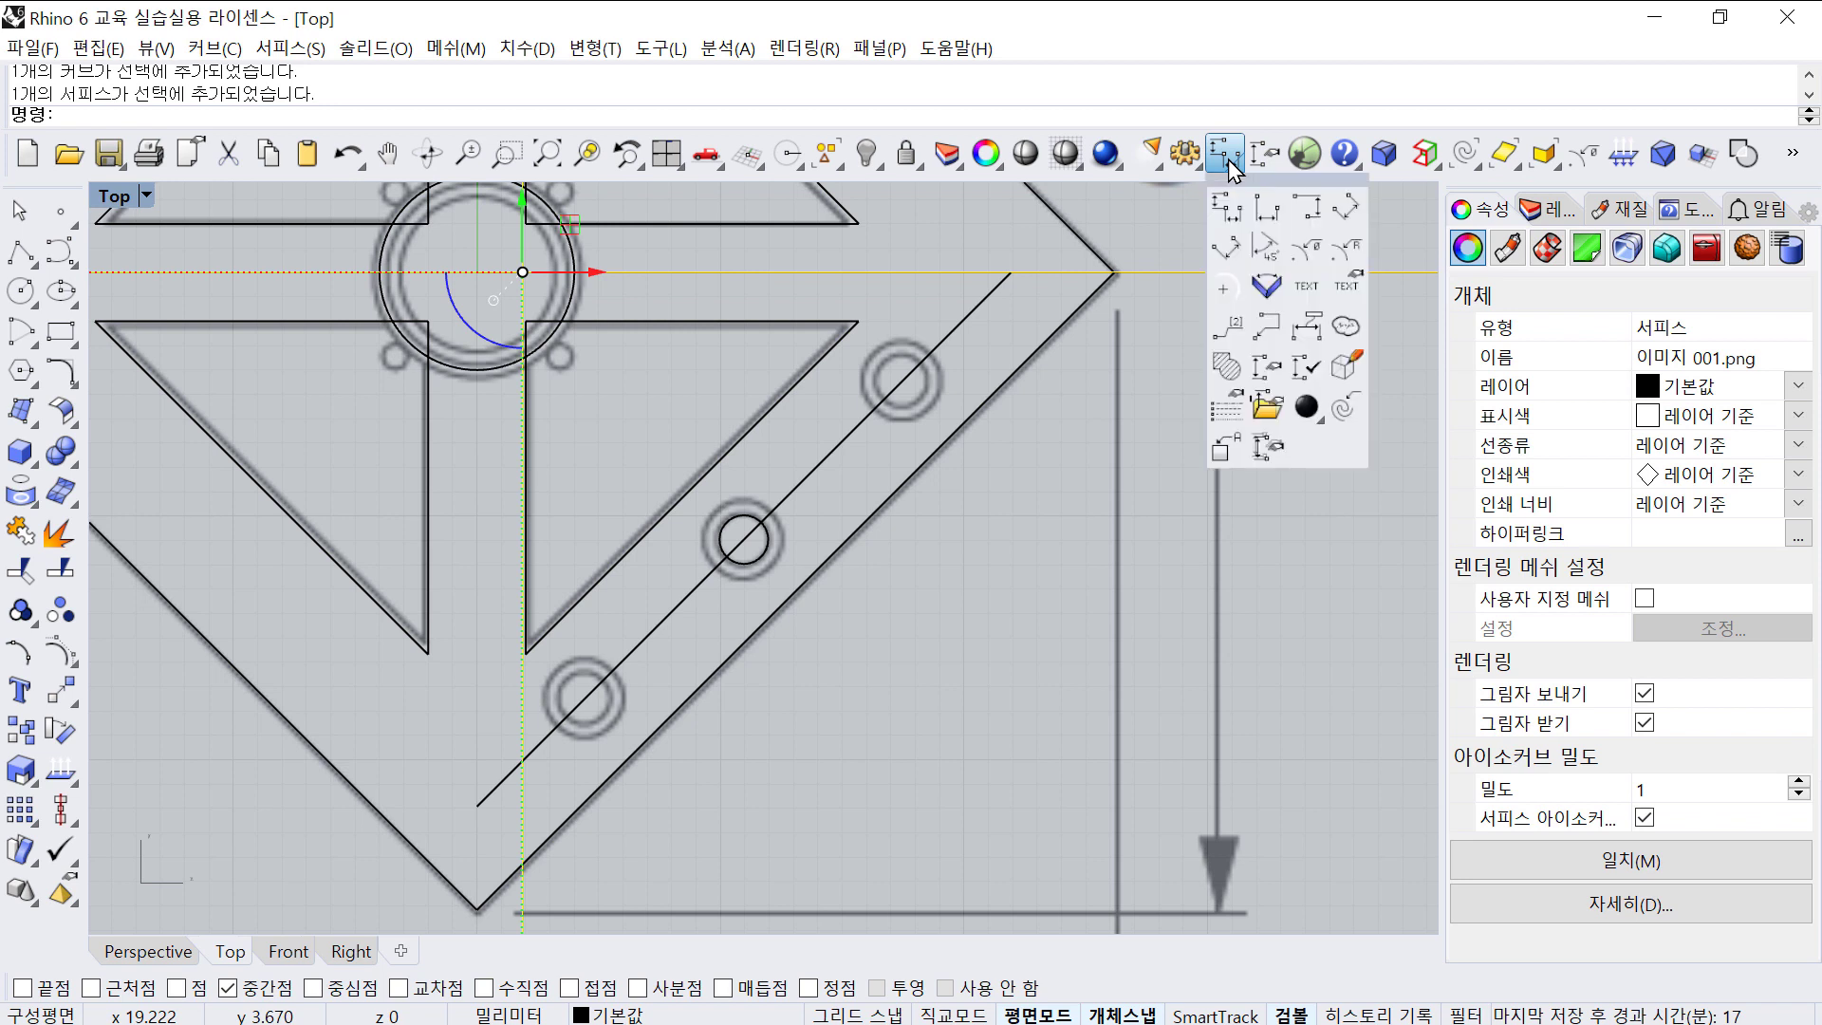
left_click(1323, 237)
left_click(744, 539)
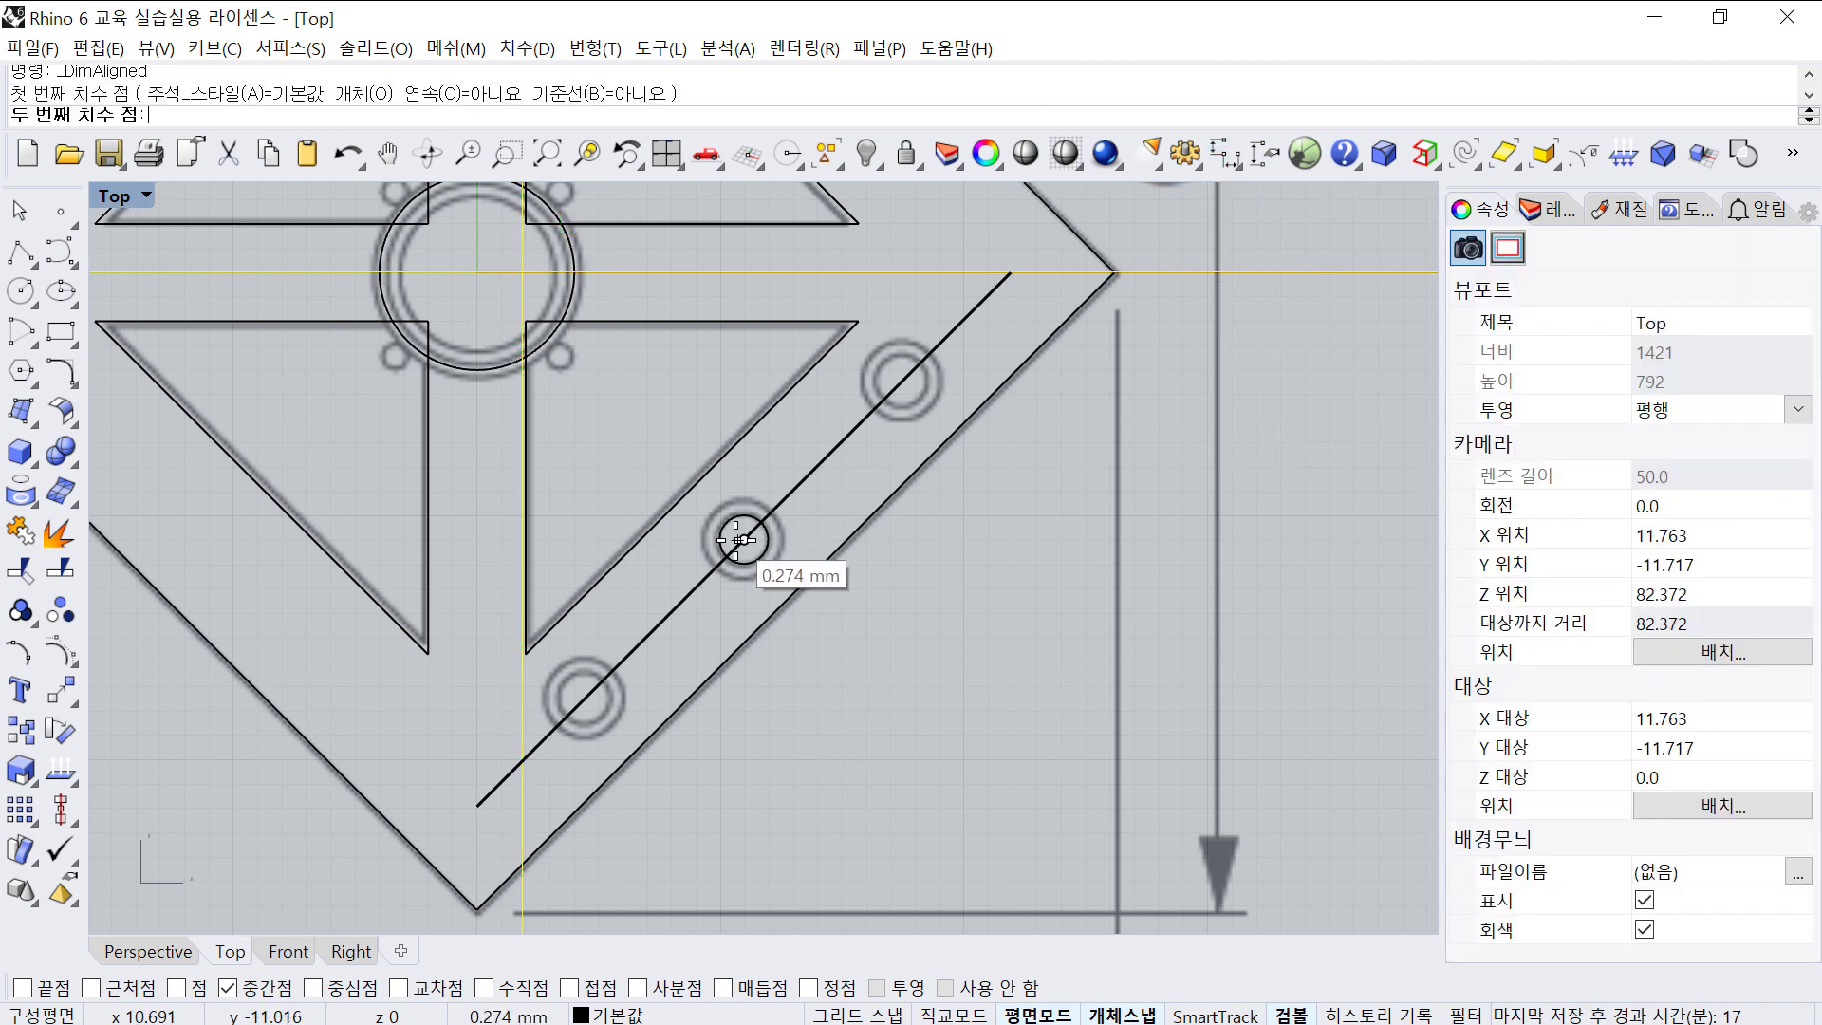
left_click(585, 698)
left_click(660, 784)
left_click(660, 784)
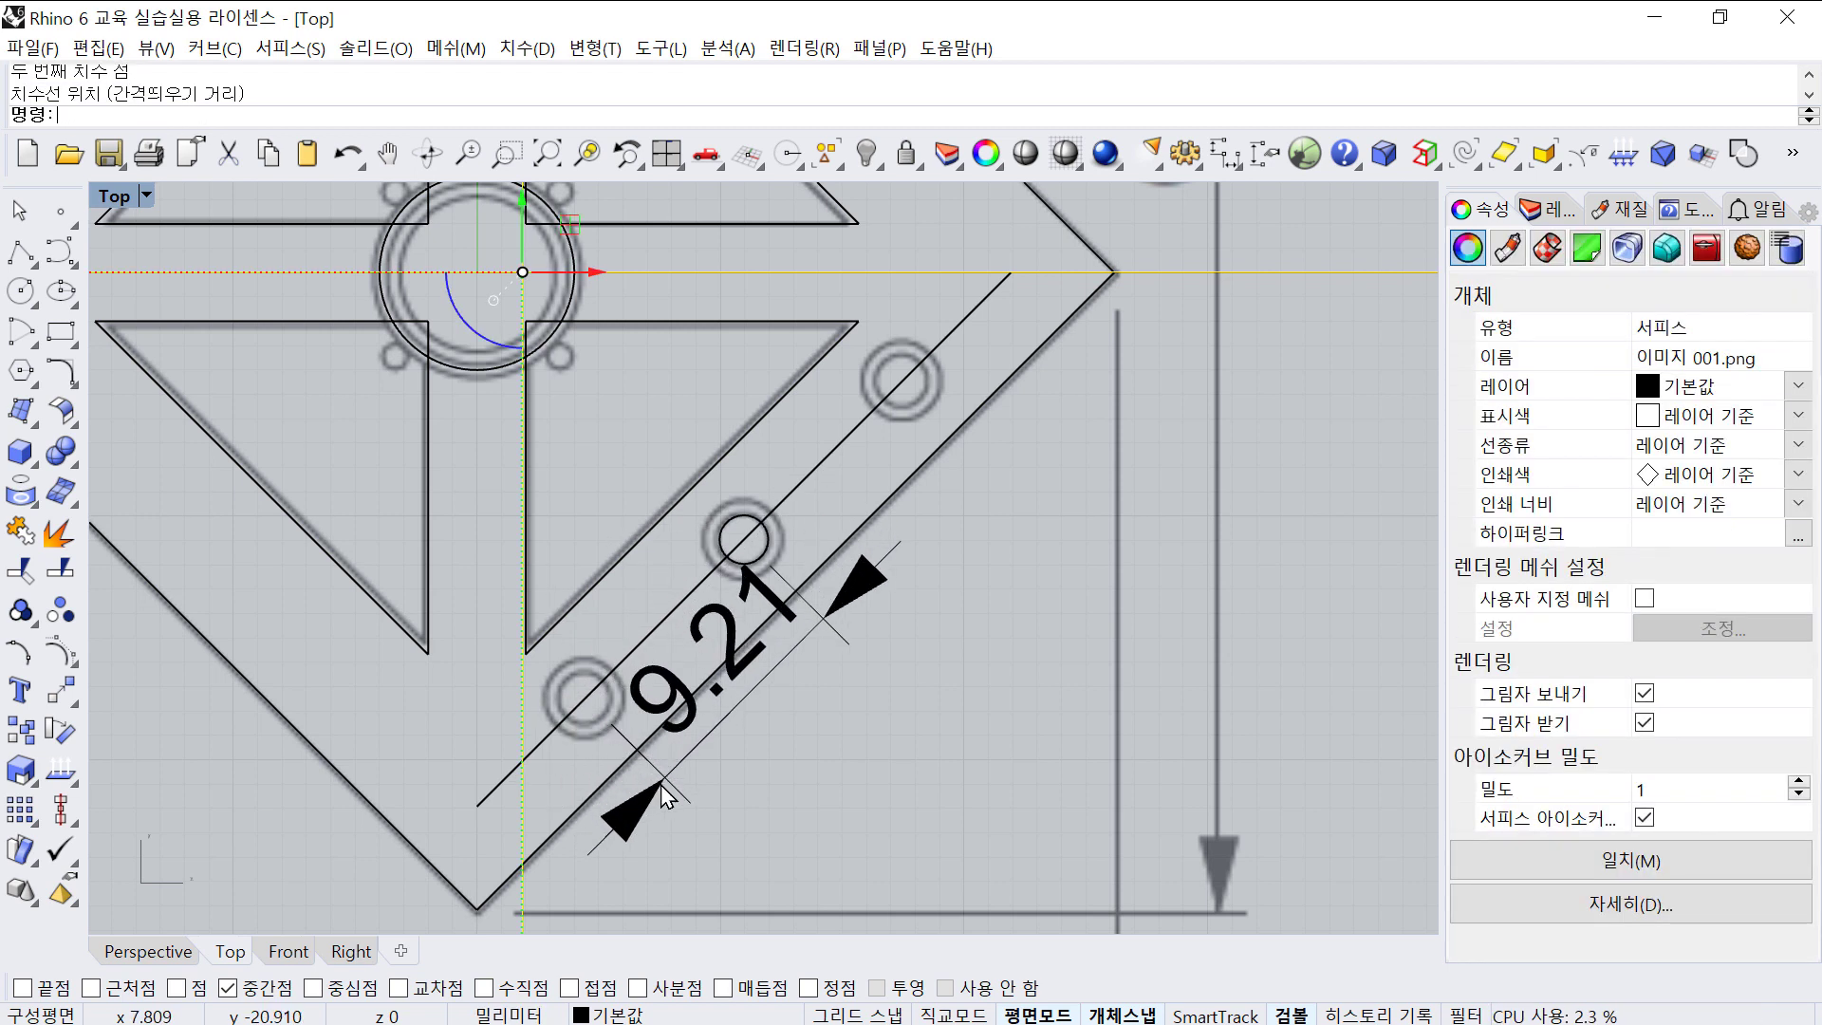
left_click(858, 612)
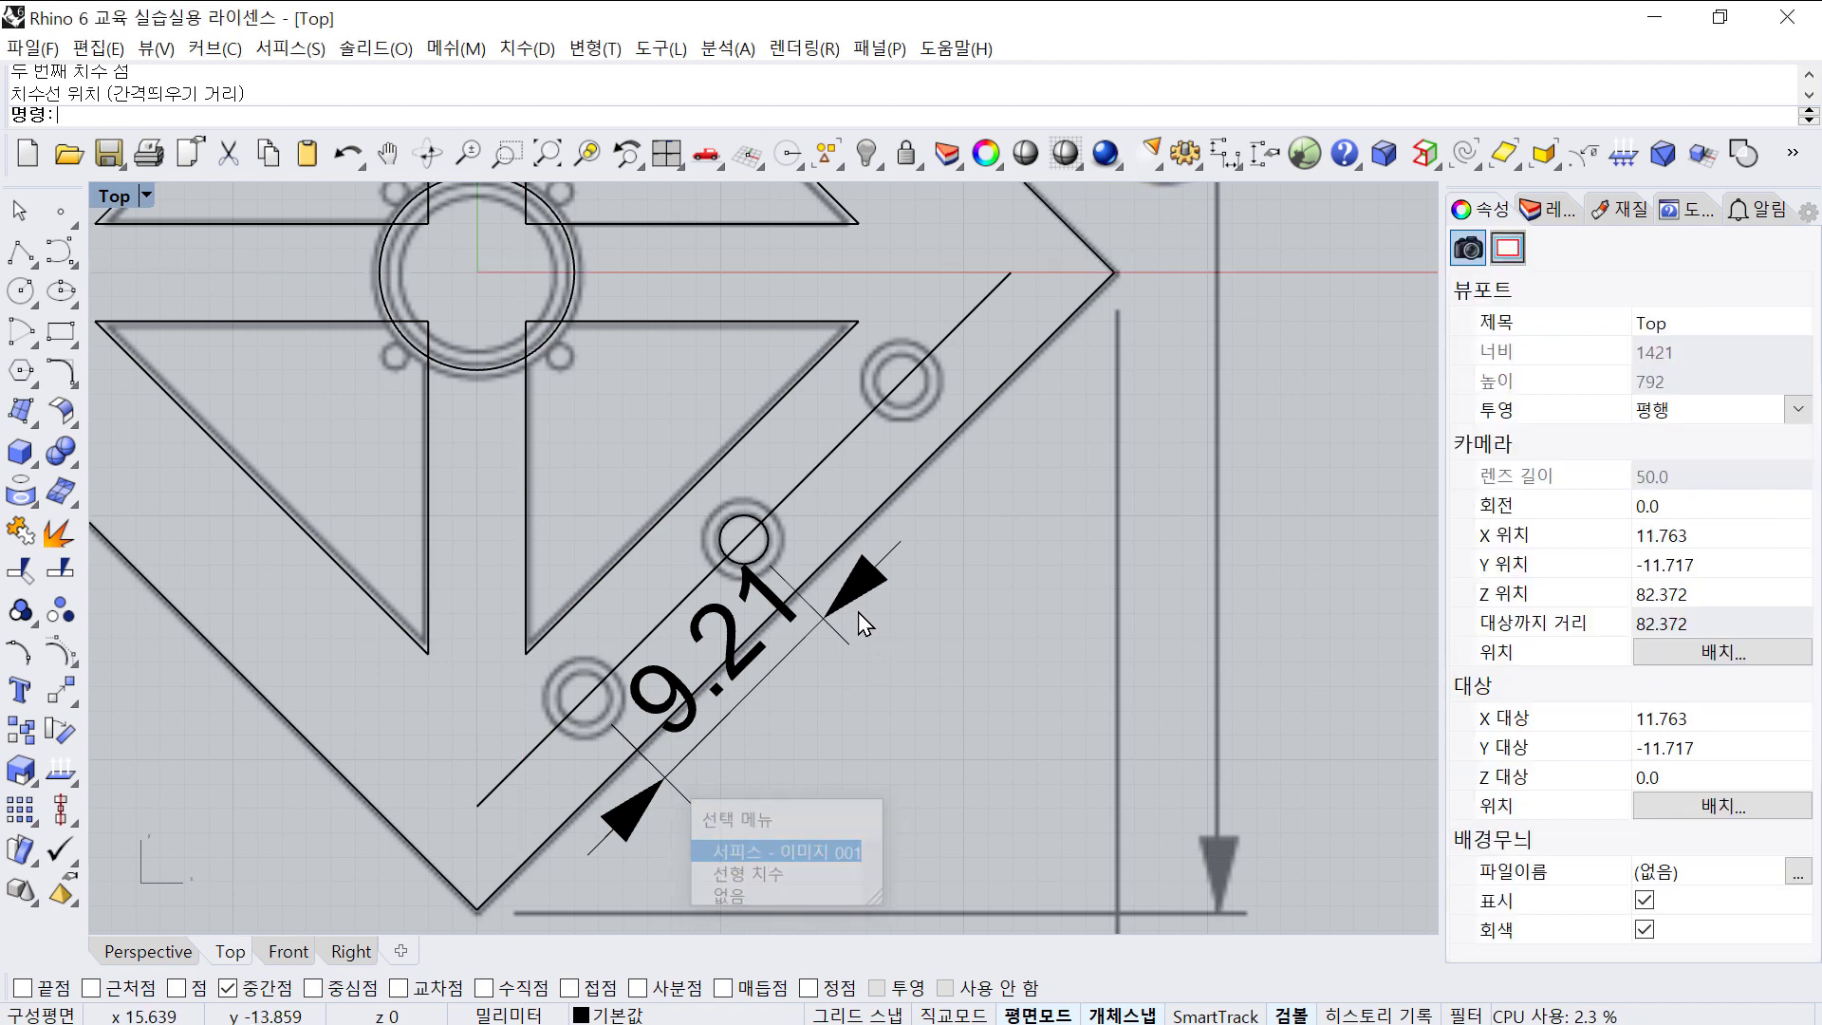
key("ctrl+z")
- Hide the reference image
left_click(920, 624)
type("H")
key("Return")
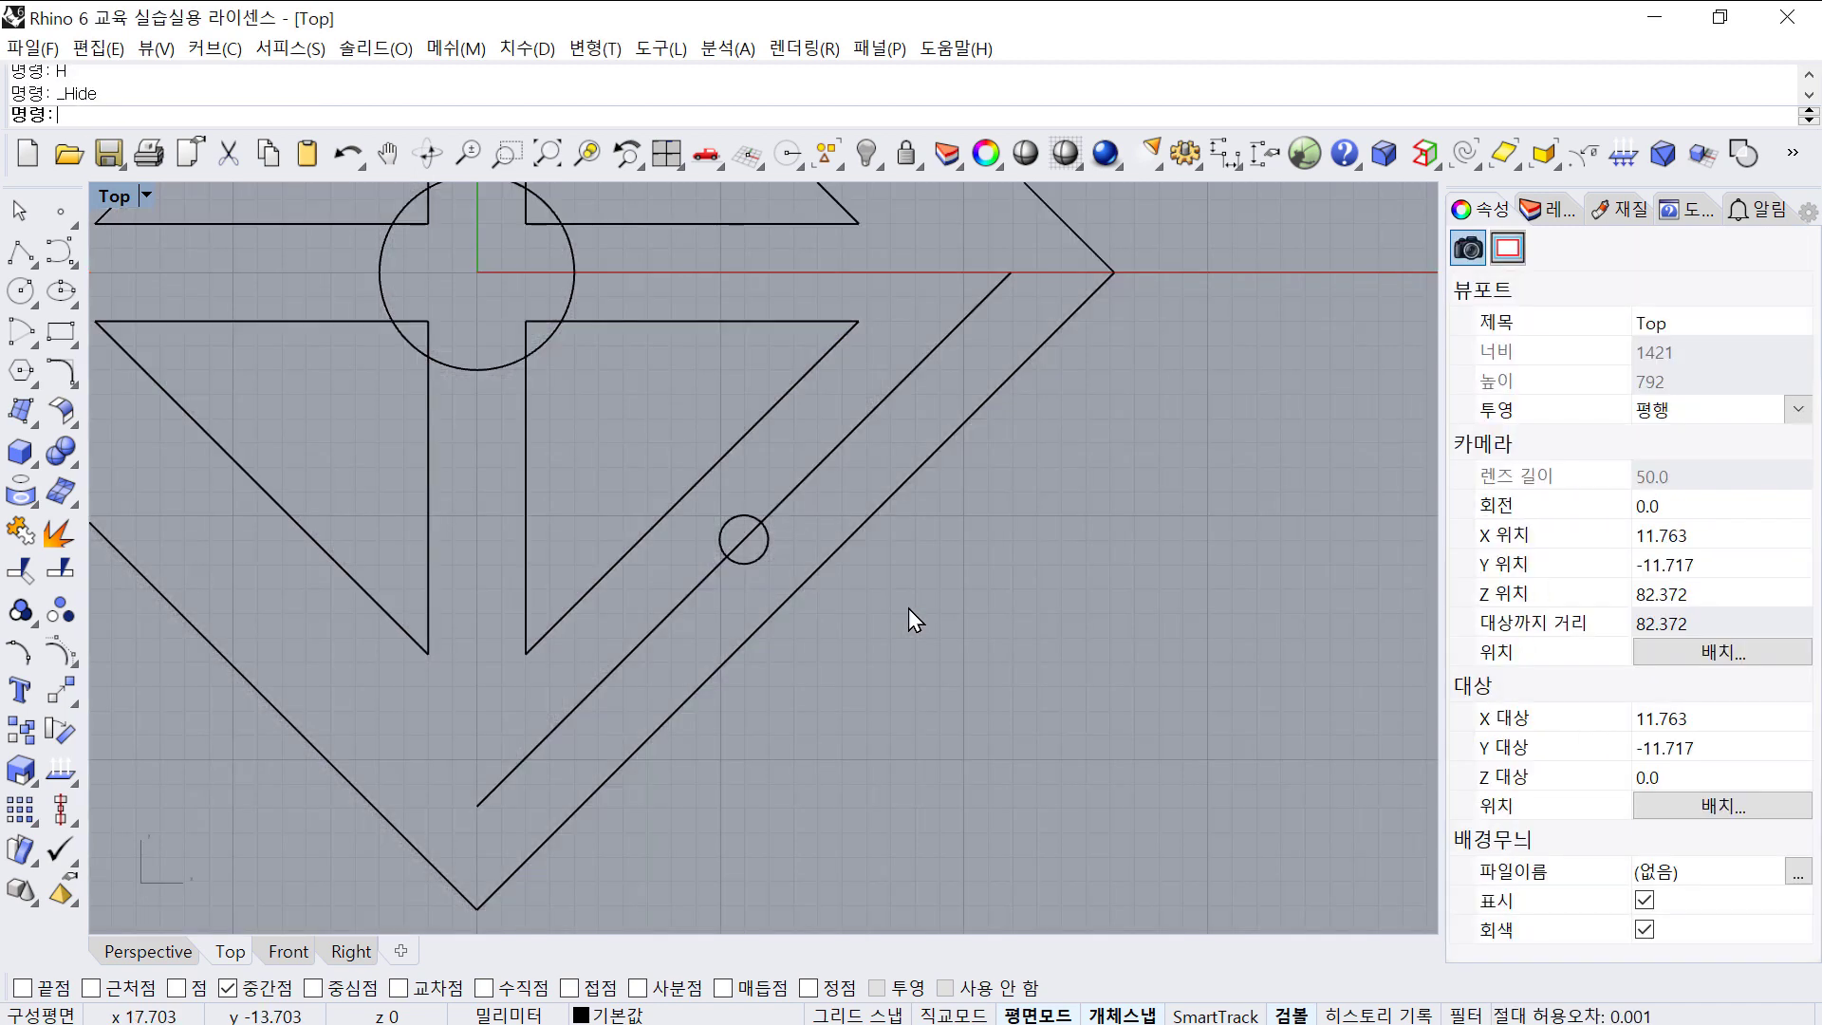
- Draw a cross line through the small circle, from the midpoint of the lower-right triangle's slanted edge to the midpoint of the outline's side
scroll(890, 590, "down", 3)
left_click(21, 252)
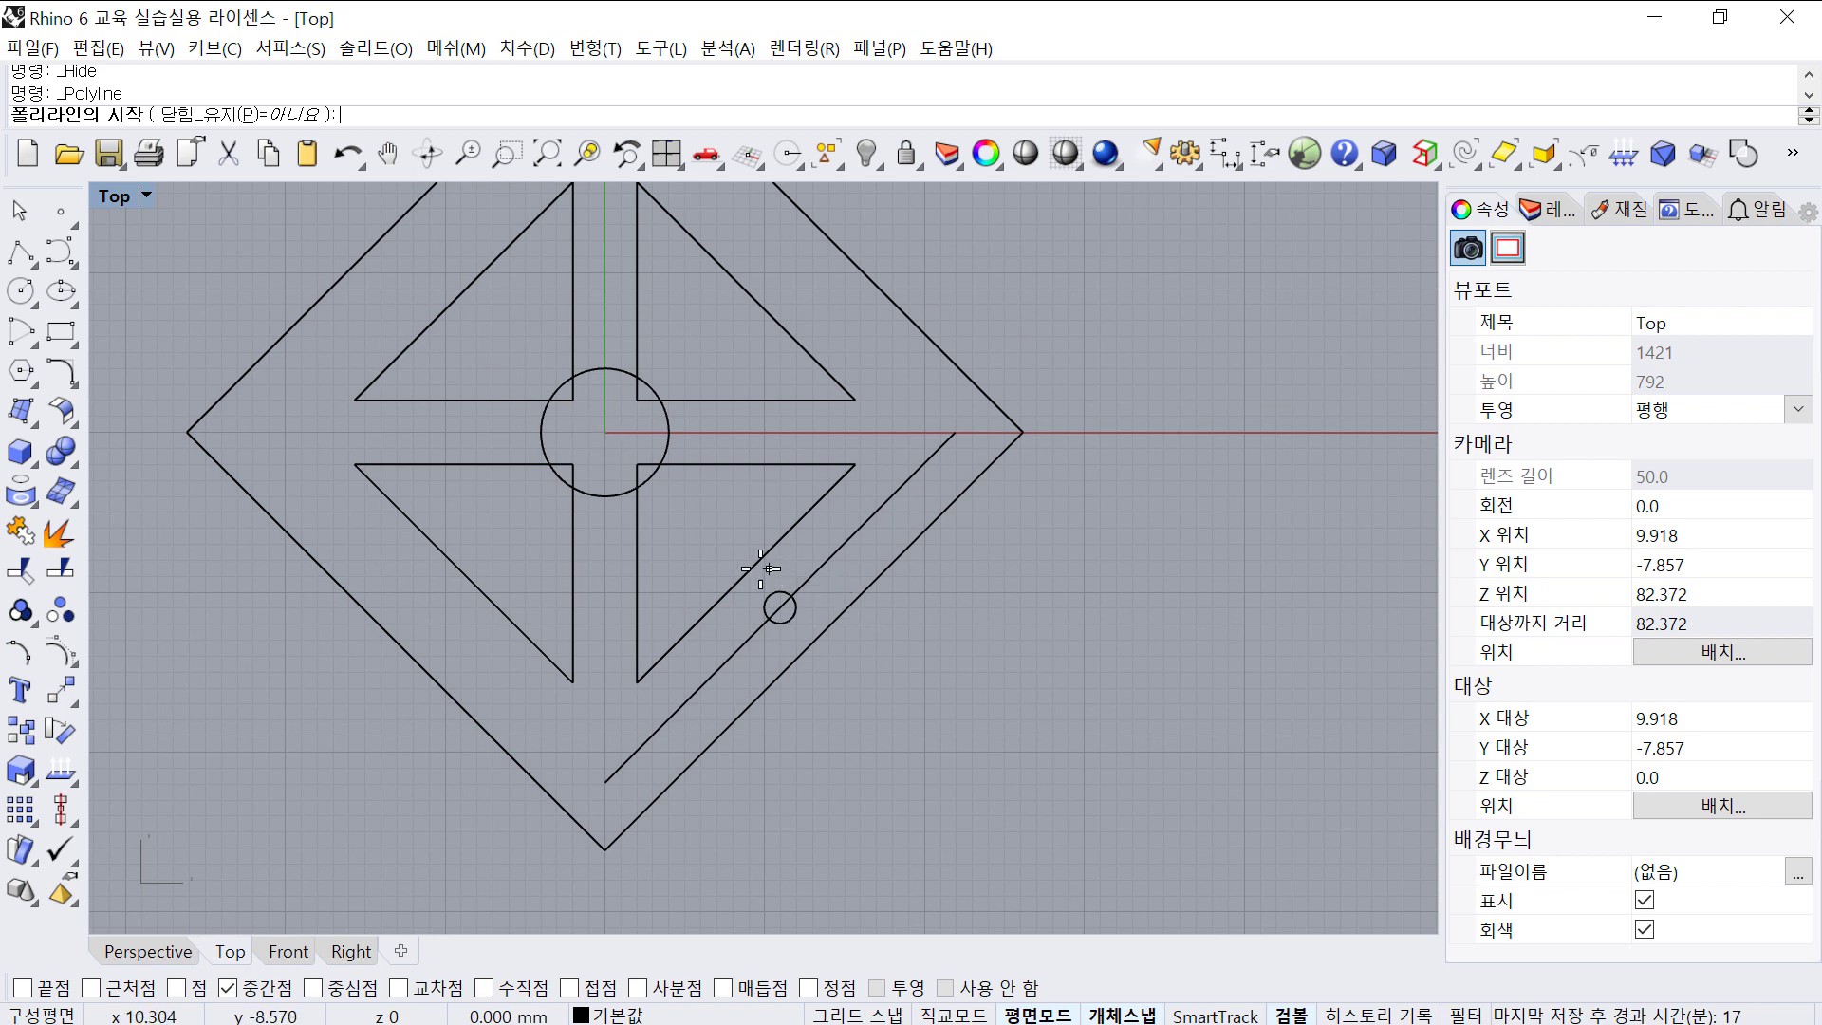
left_click(746, 573)
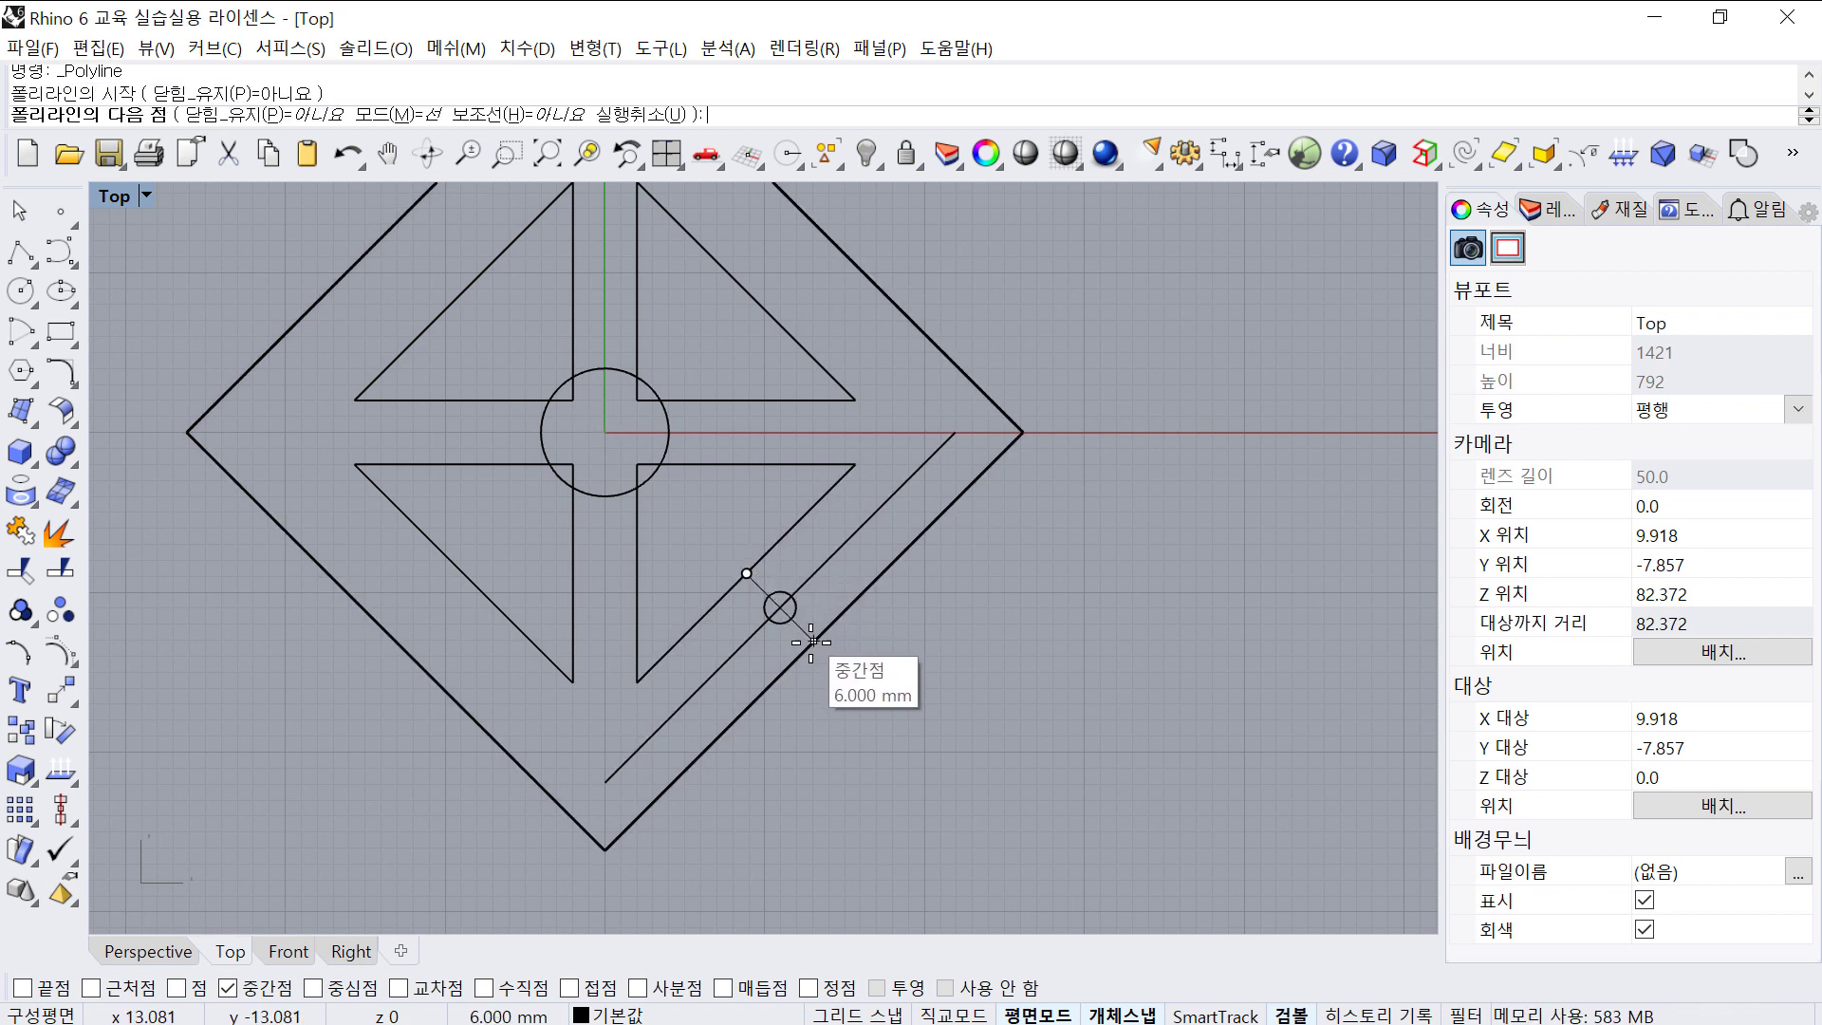
left_click(813, 644)
key("Return")
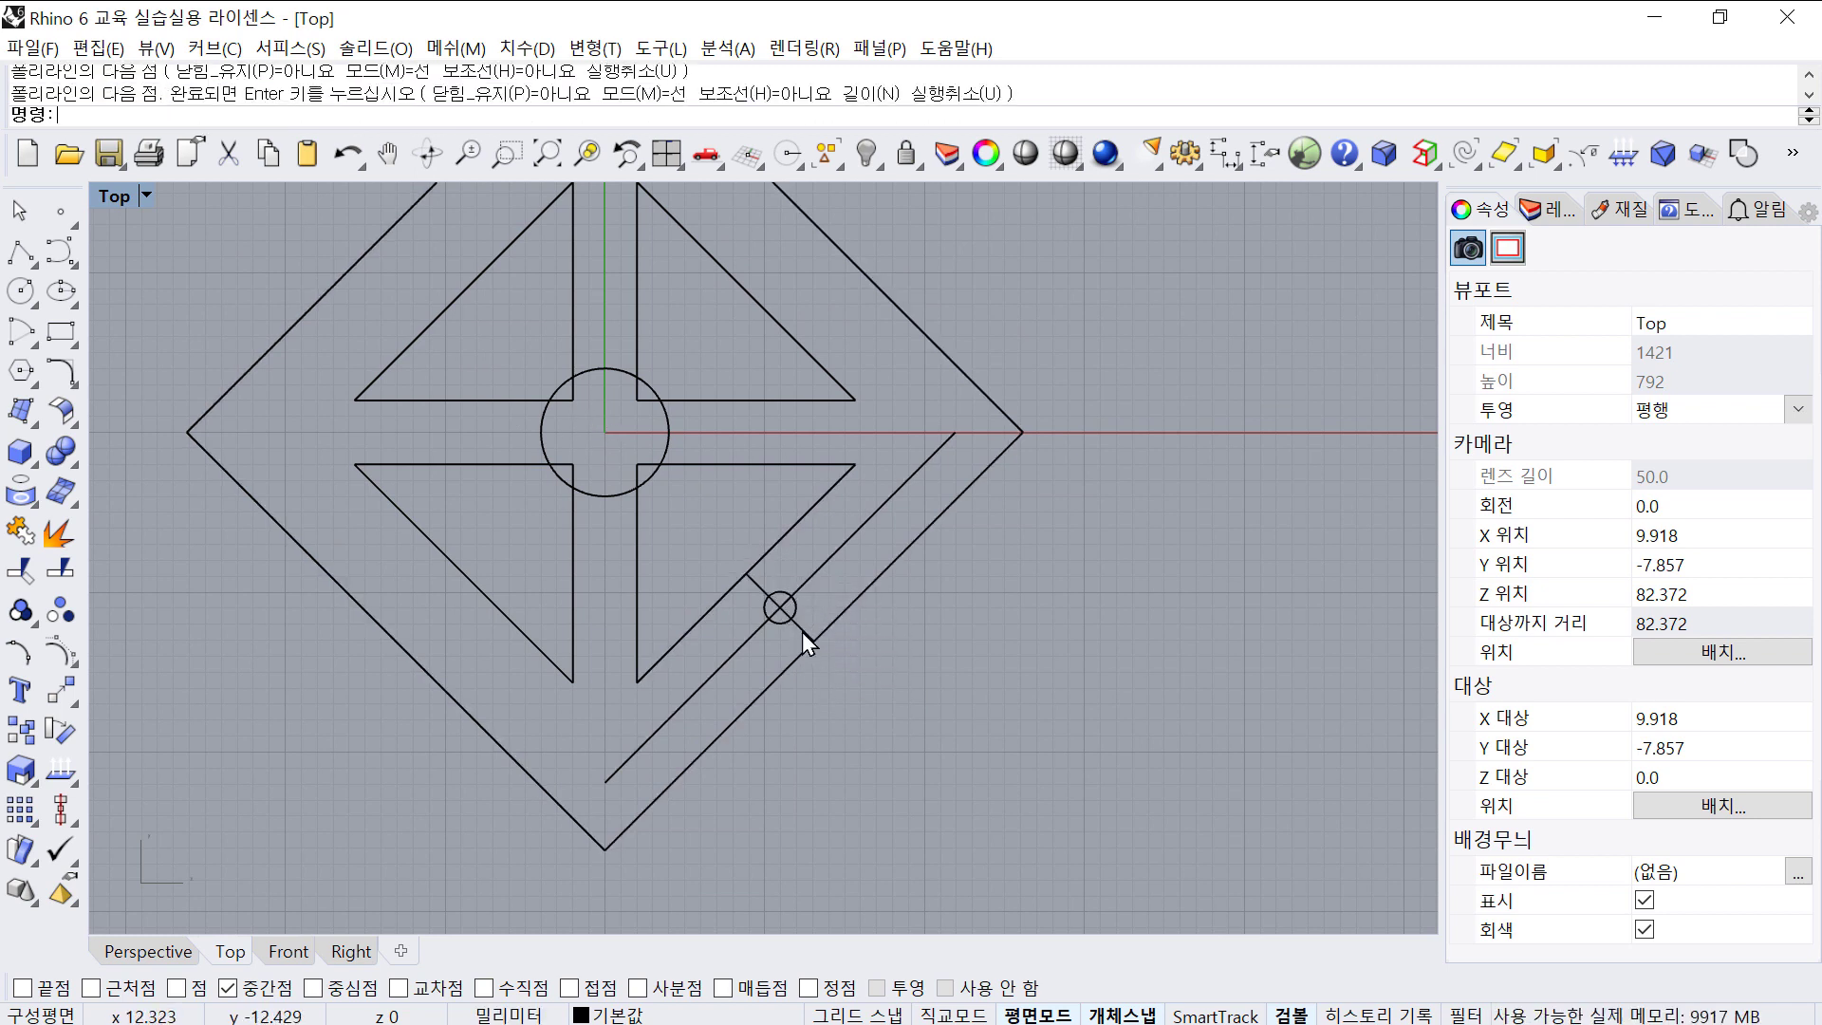
- Offset the short cross line by 9 mm to both sides along the guide line
left_click(801, 632)
scroll(799, 621, "up", 3)
right_click_drag(797, 619, 803, 545)
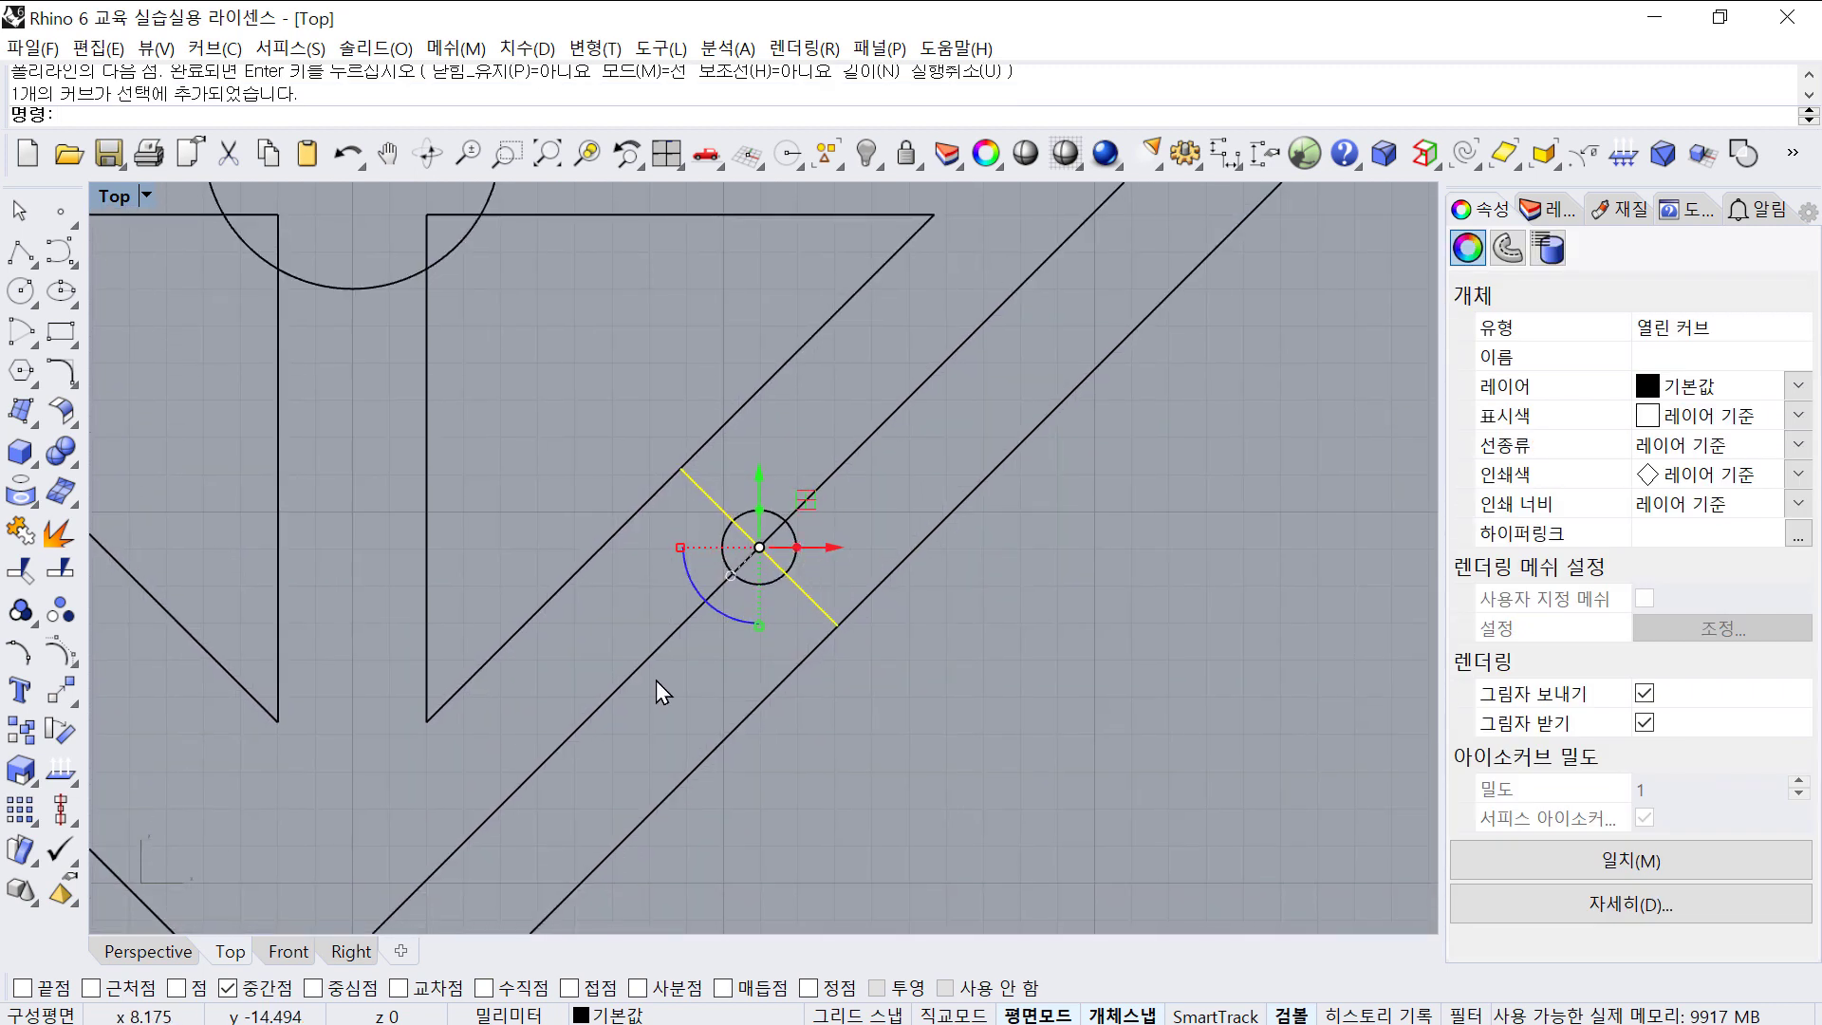
type("O")
key("Return")
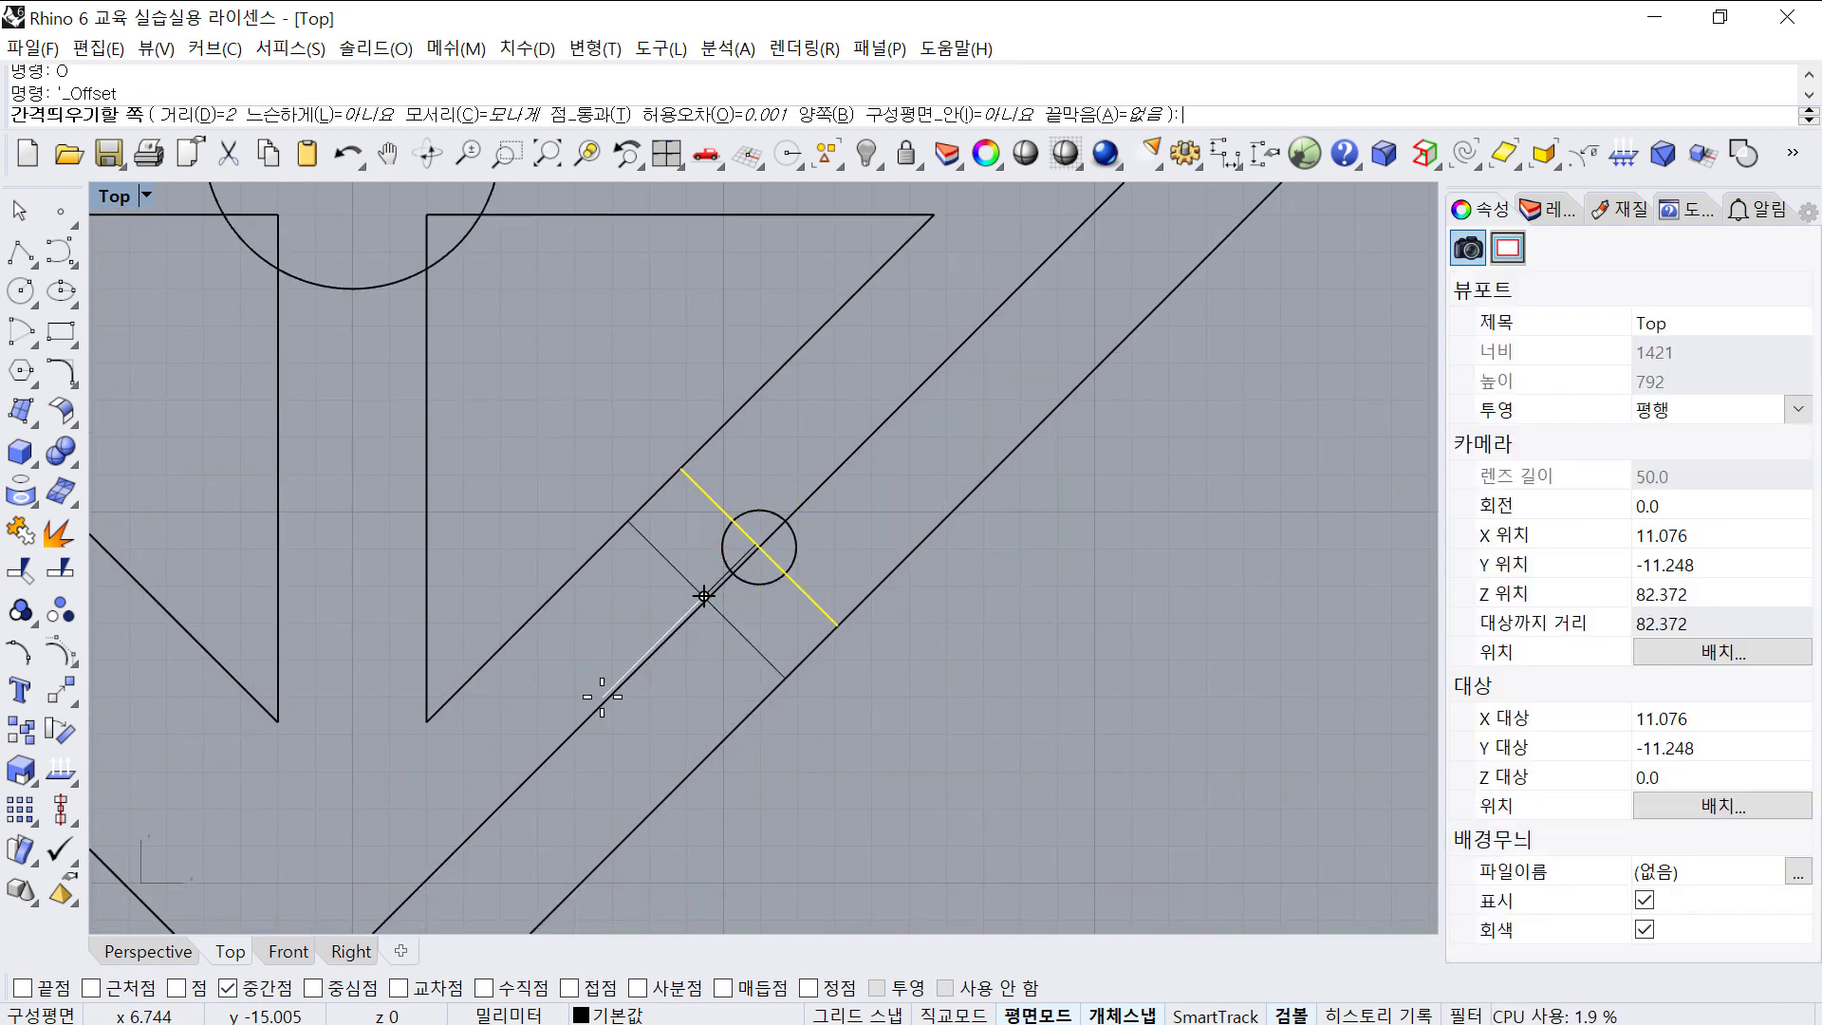
type("9")
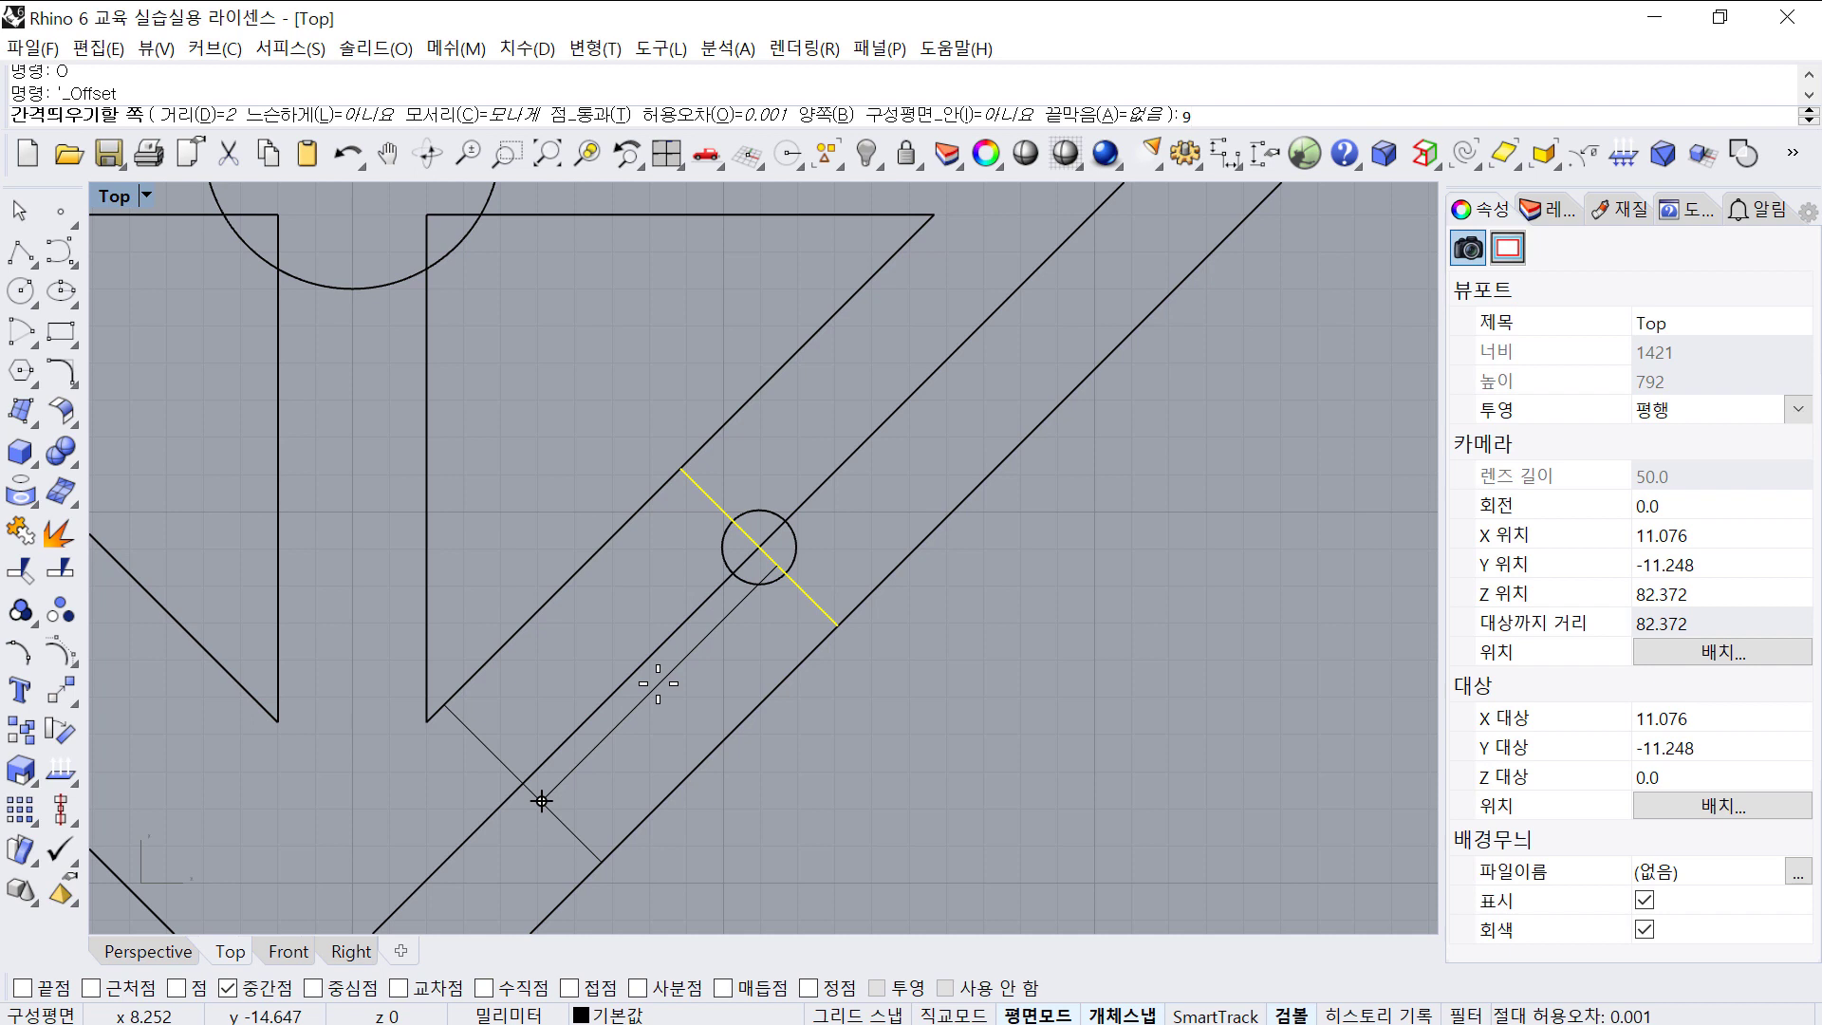
left_click(658, 710)
key("Return")
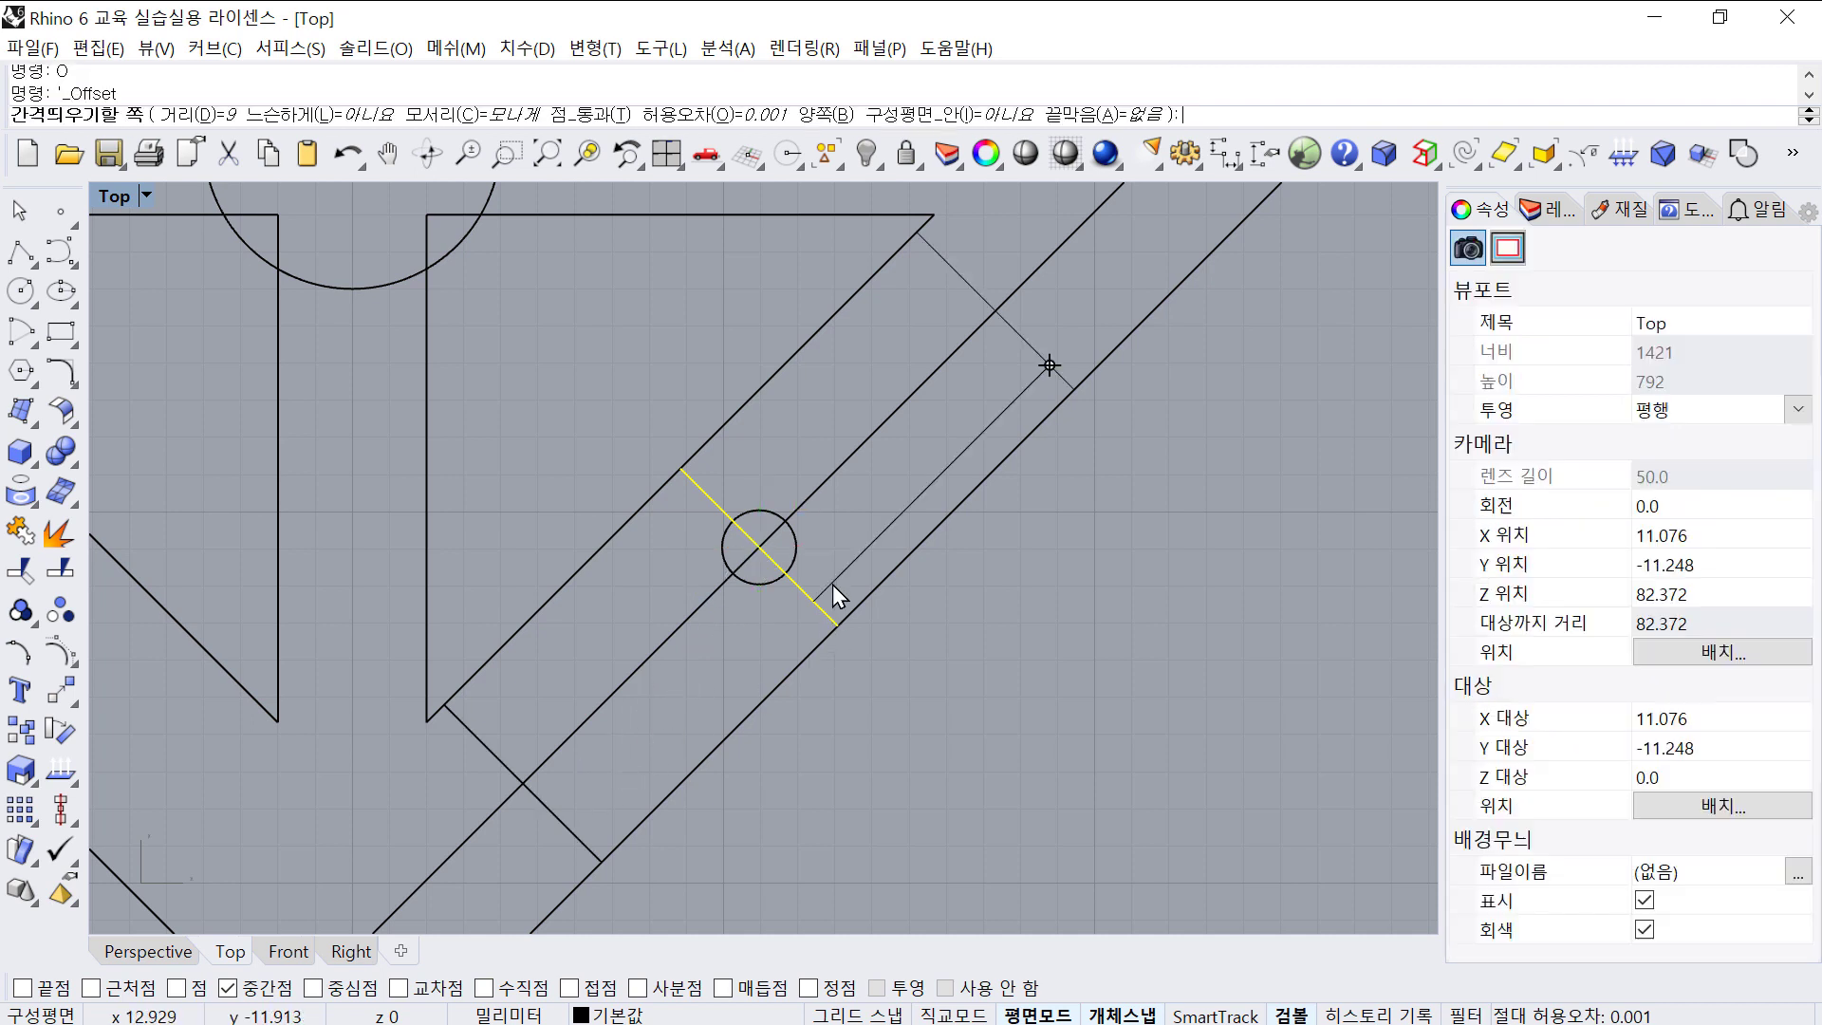
left_click(1016, 451)
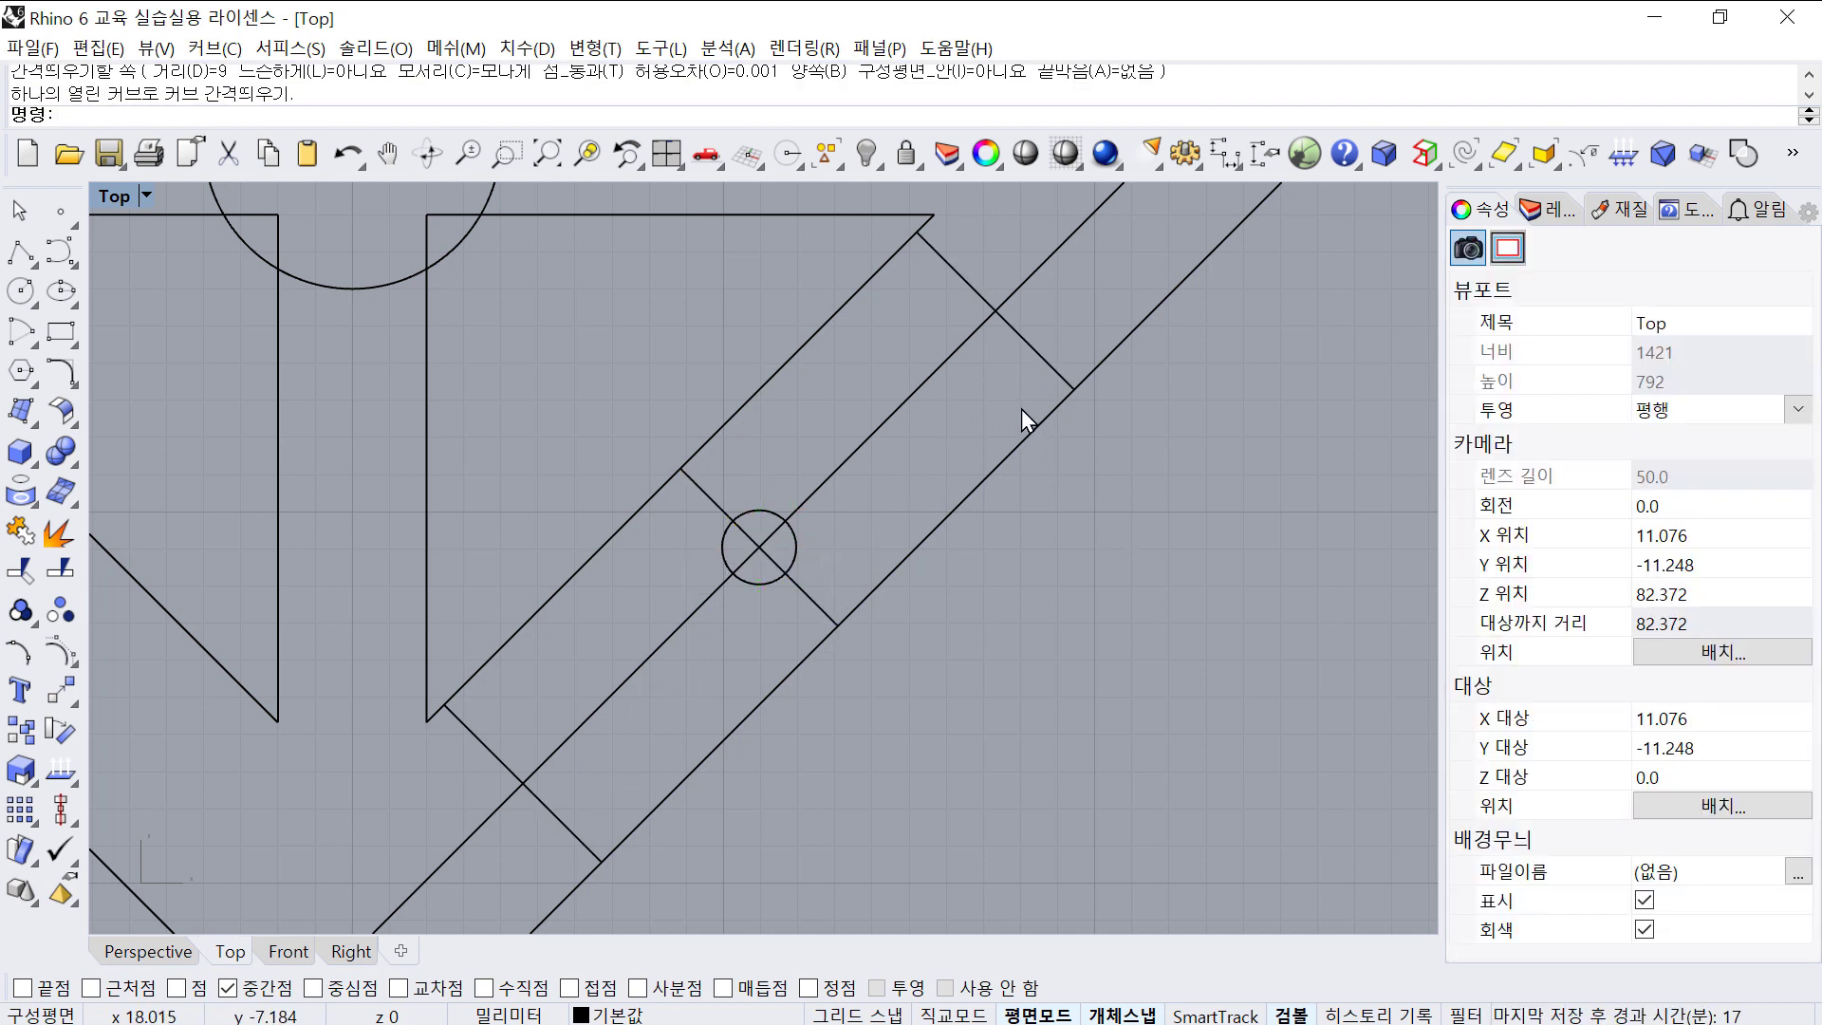
- Copy the 2 mm circle from its centre to the midpoints of the two offset cross lines
scroll(1022, 408, "down", 2)
left_click(812, 550)
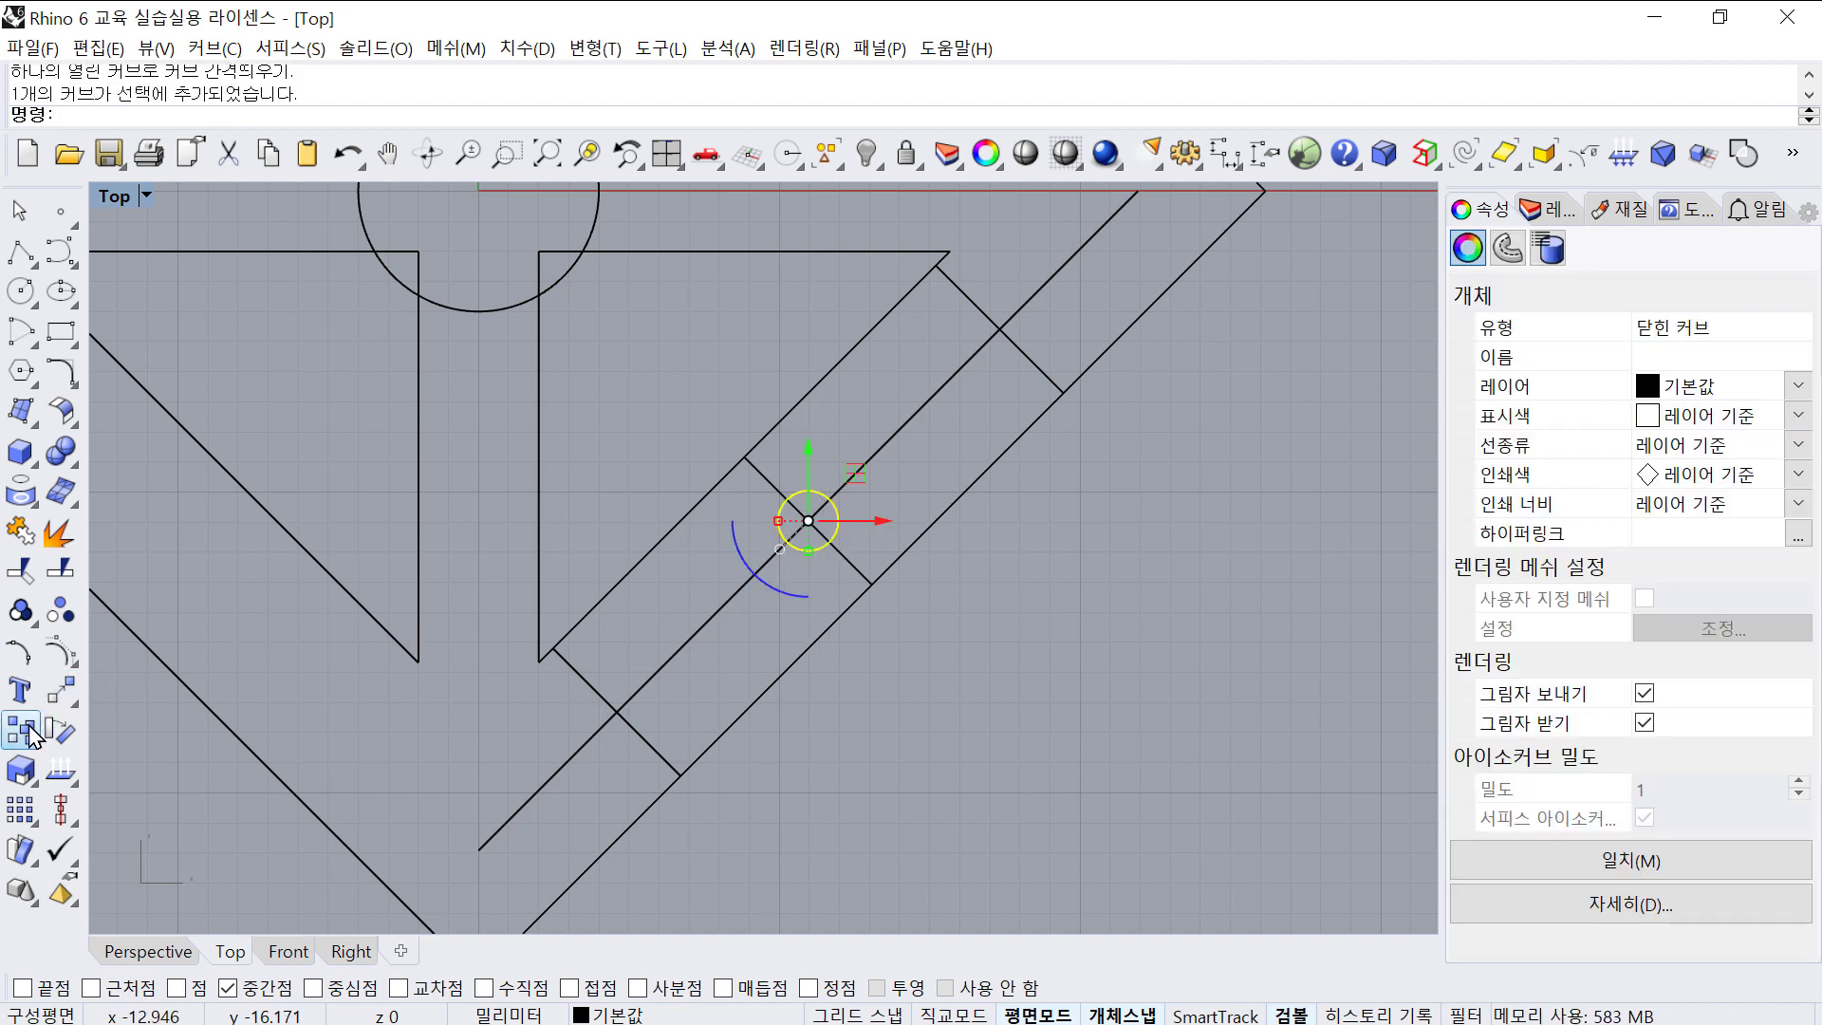
left_click(60, 690)
left_click(808, 522)
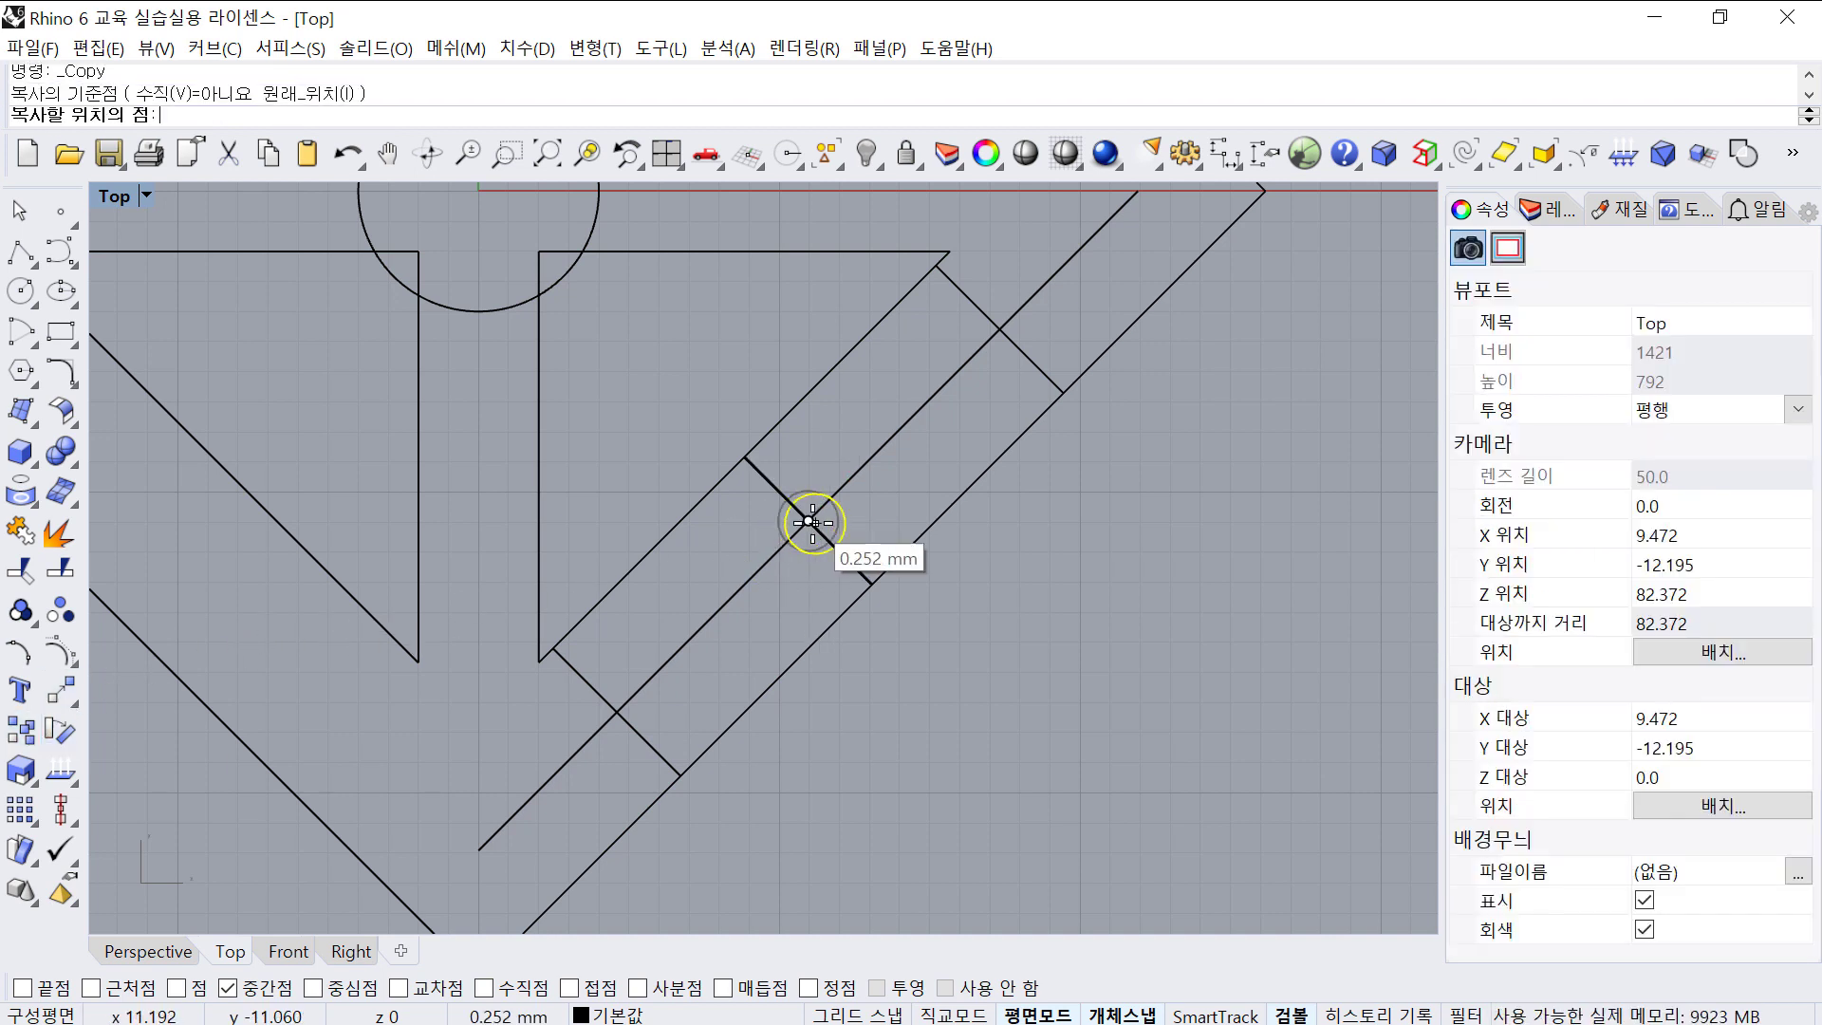
left_click(616, 713)
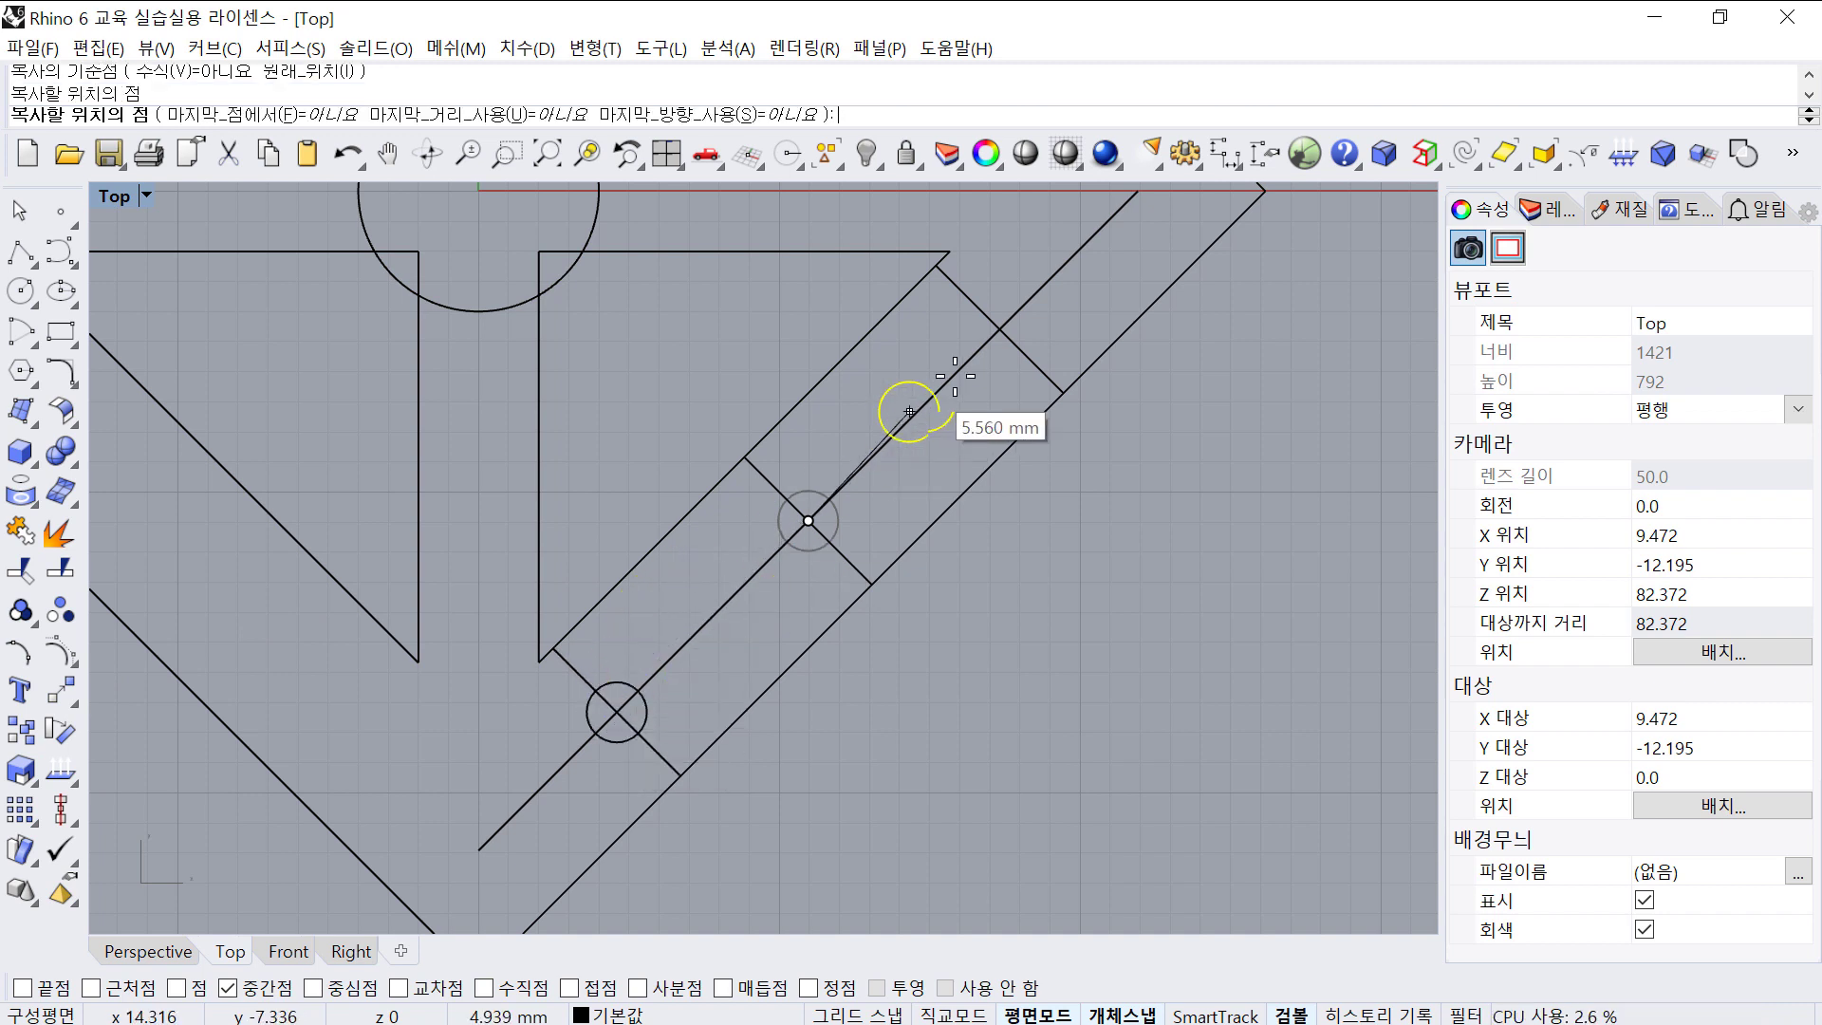
left_click(999, 329)
key("Return")
left_click(1114, 537)
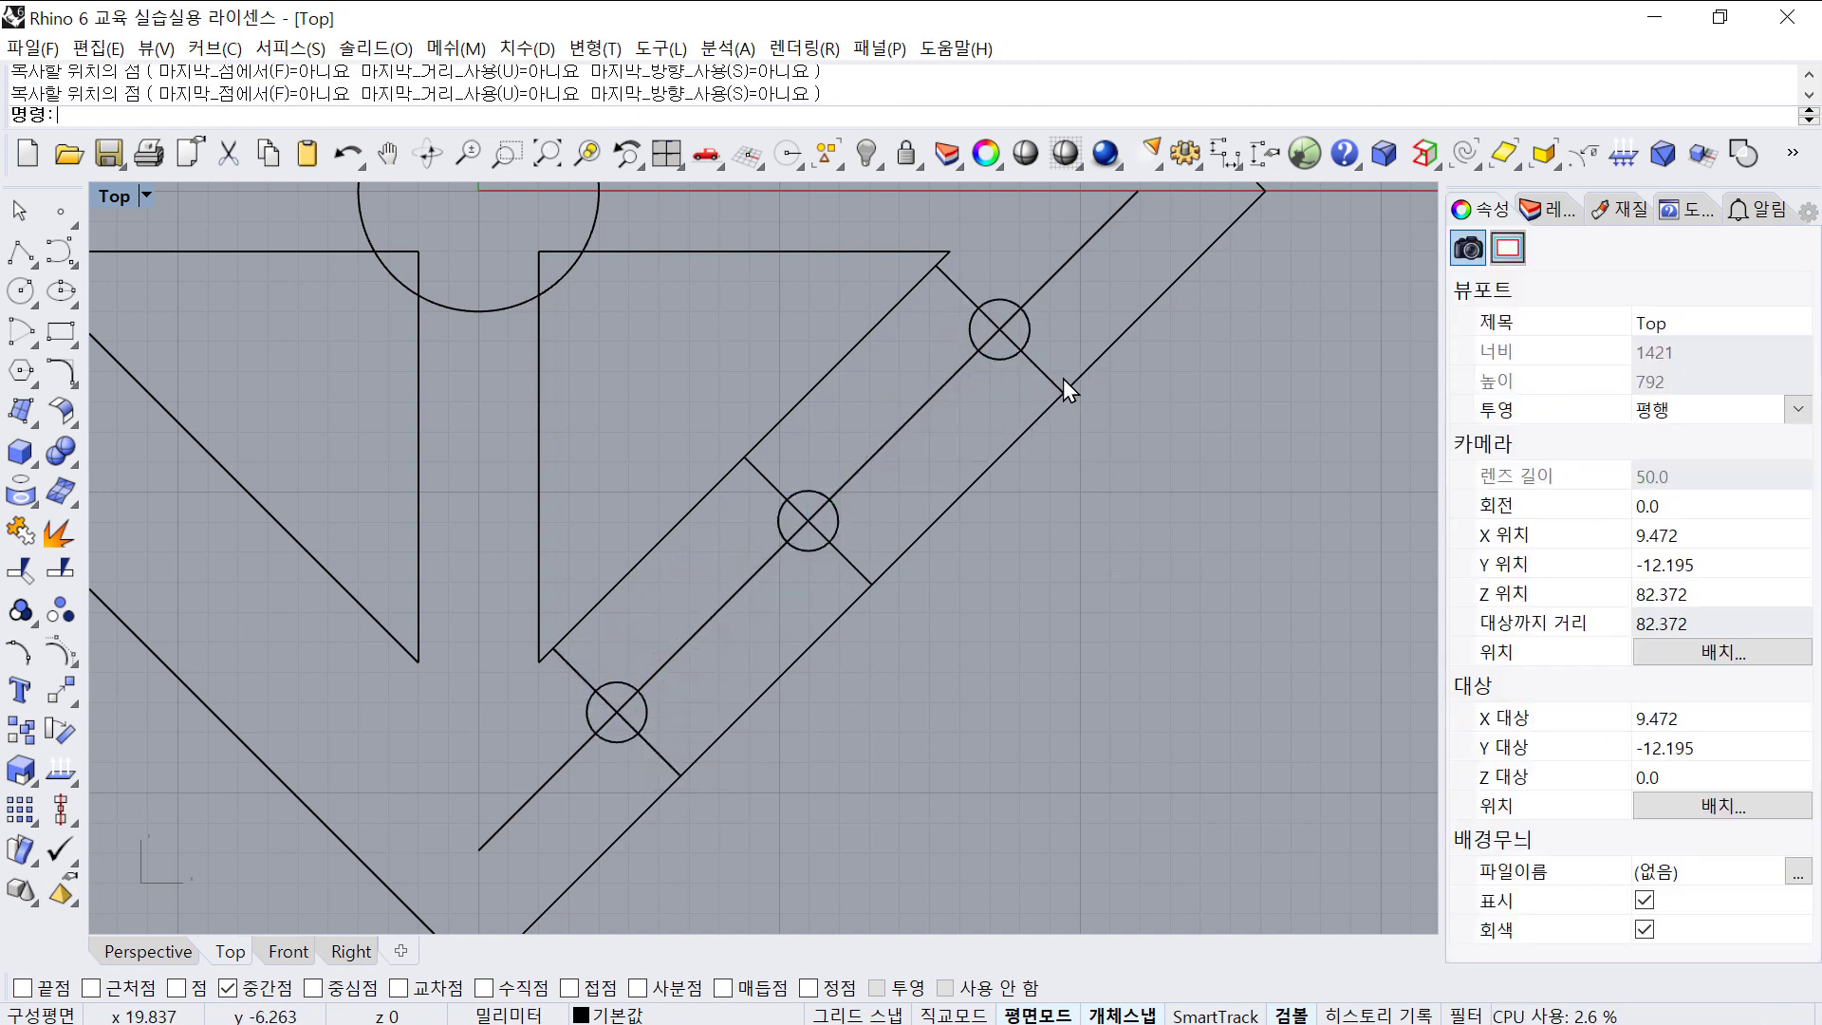
- Delete the three short cross lines and the long guide line, leaving only the three stone circles
left_click(1059, 384)
left_click(850, 560, "shift")
left_click(655, 749, "shift")
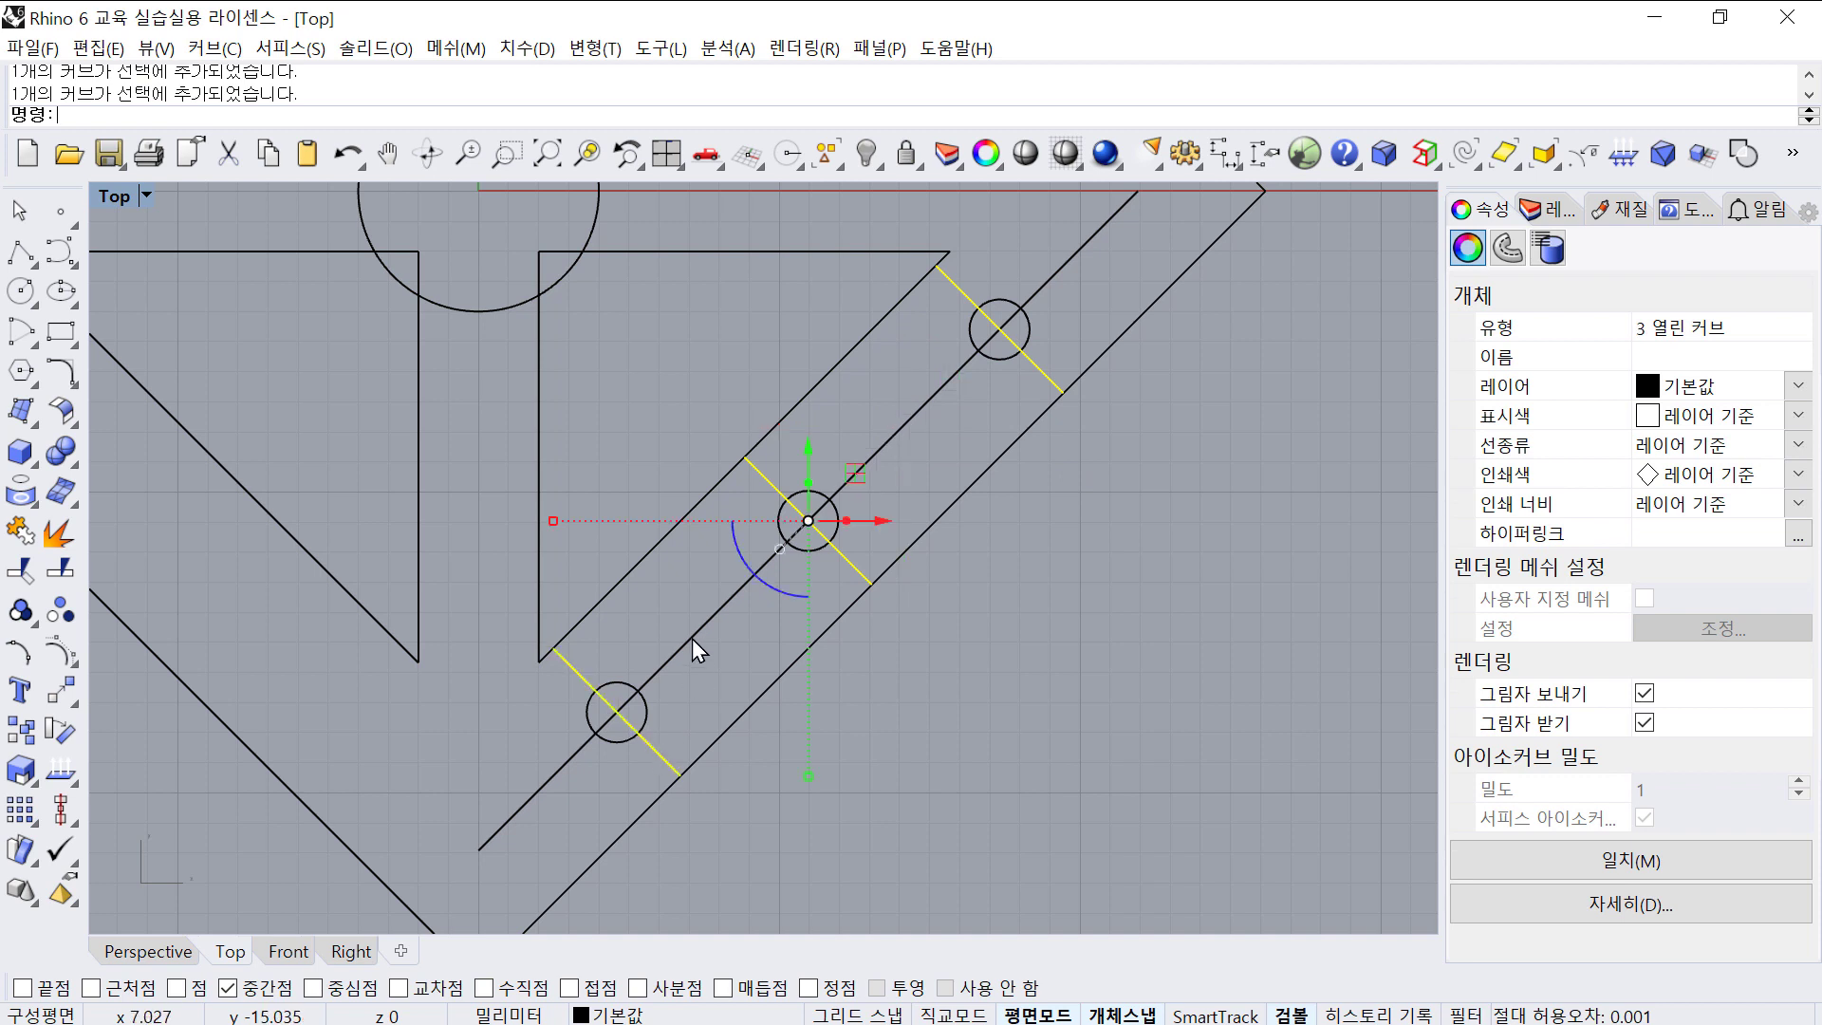
left_click(692, 638, "shift")
scroll(880, 651, "down", 5)
key("Delete")
scroll(881, 651, "down", 4)
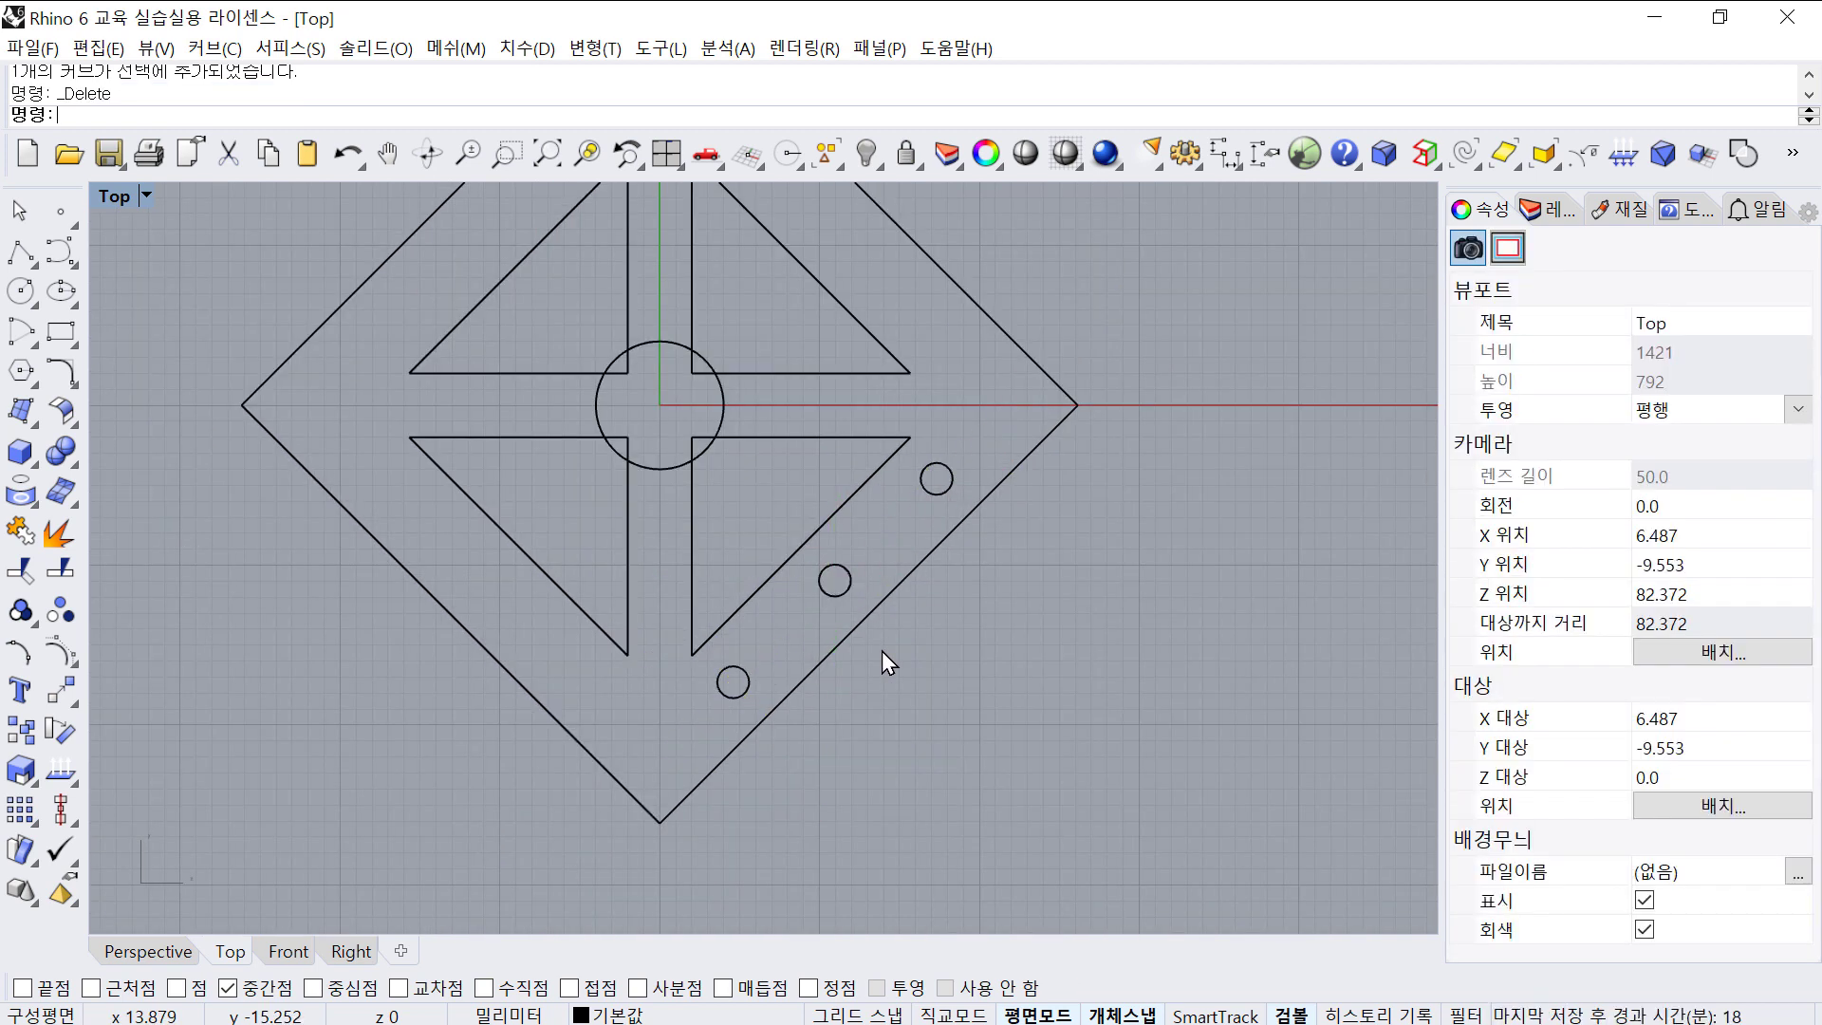
right_click_drag(881, 649, 881, 676)
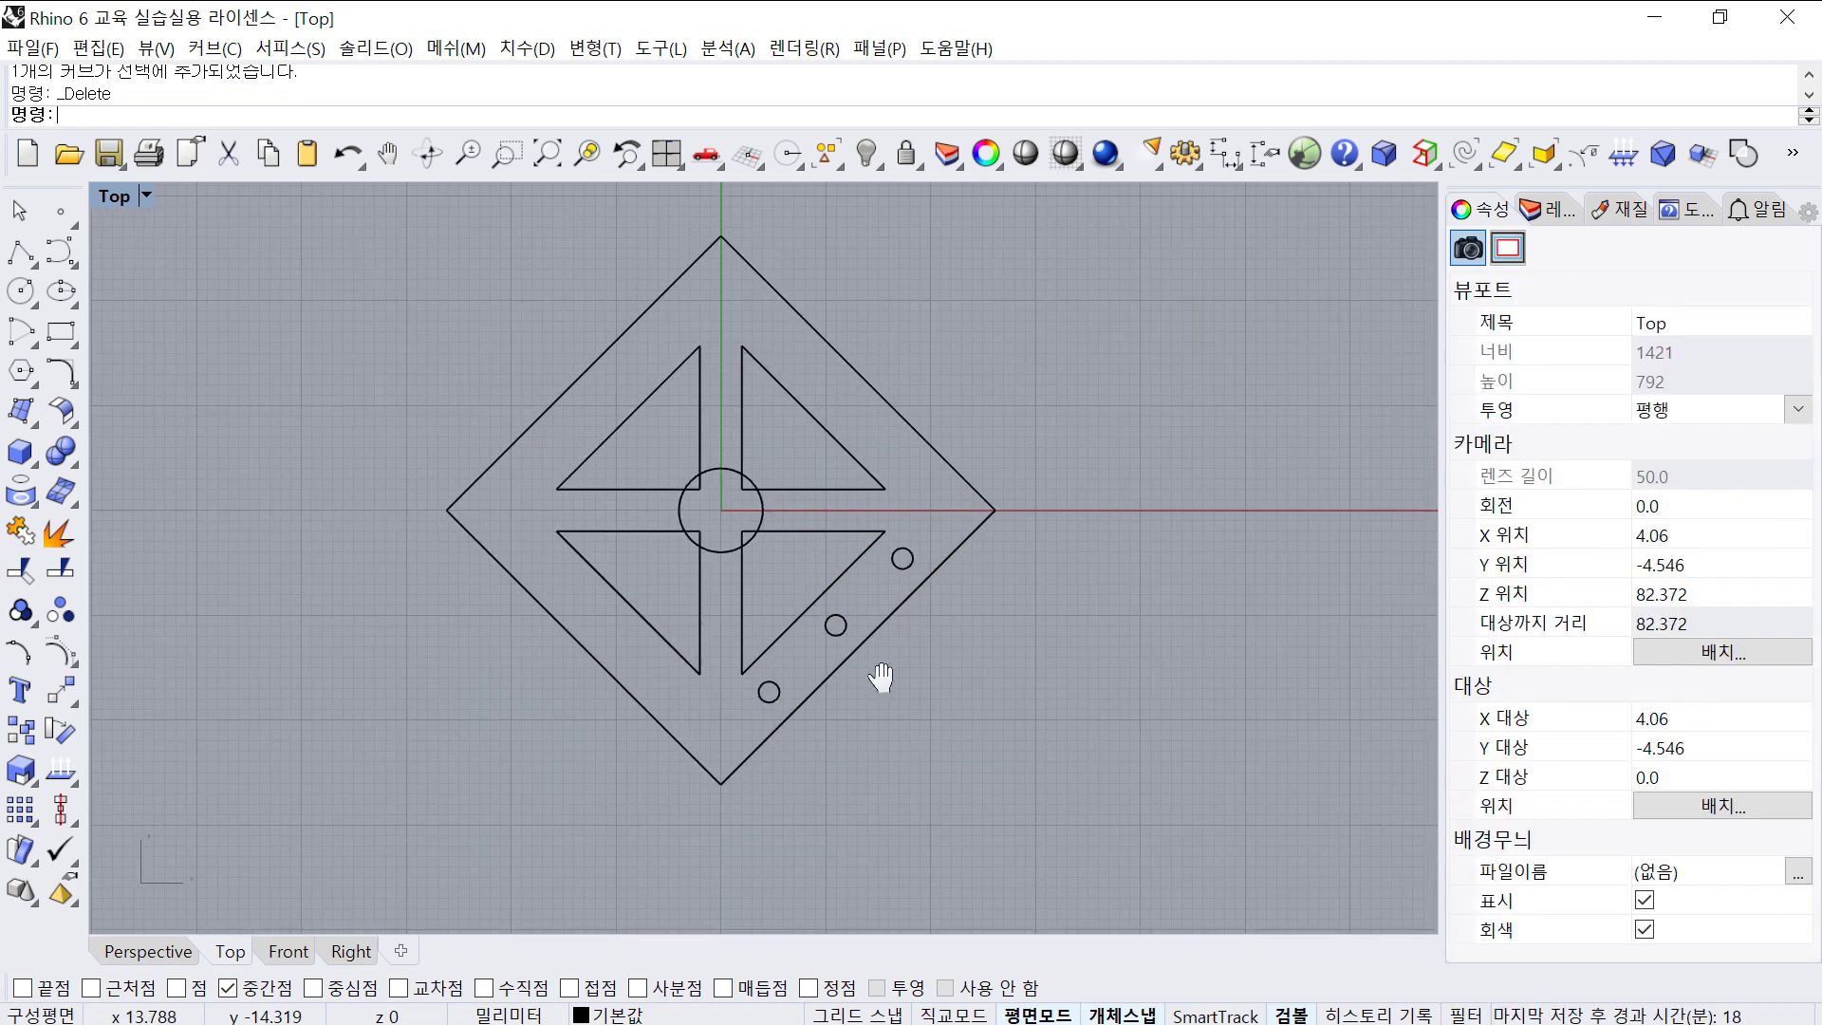
- Examine the dimensioned pendant drawing, covering the outline side, opening gap, border width, circle diameters and stone spacing
left_click(760, 491)
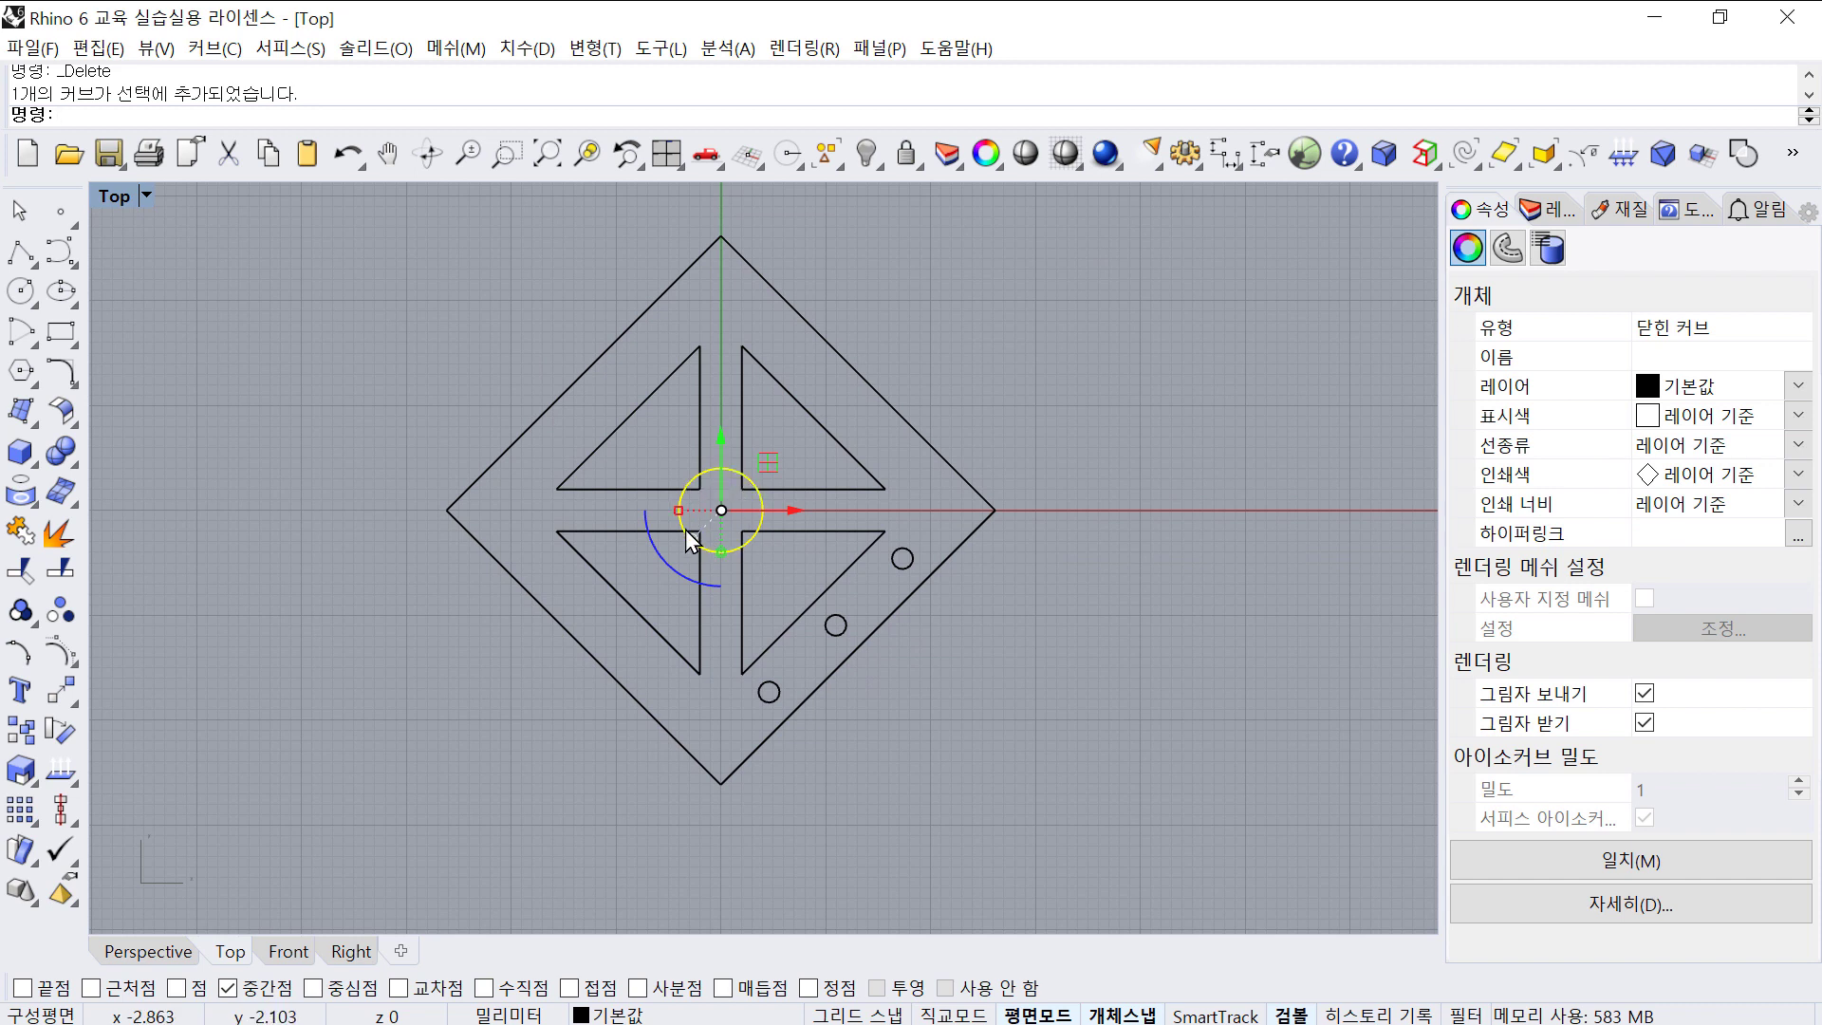
type("H")
key("Return")
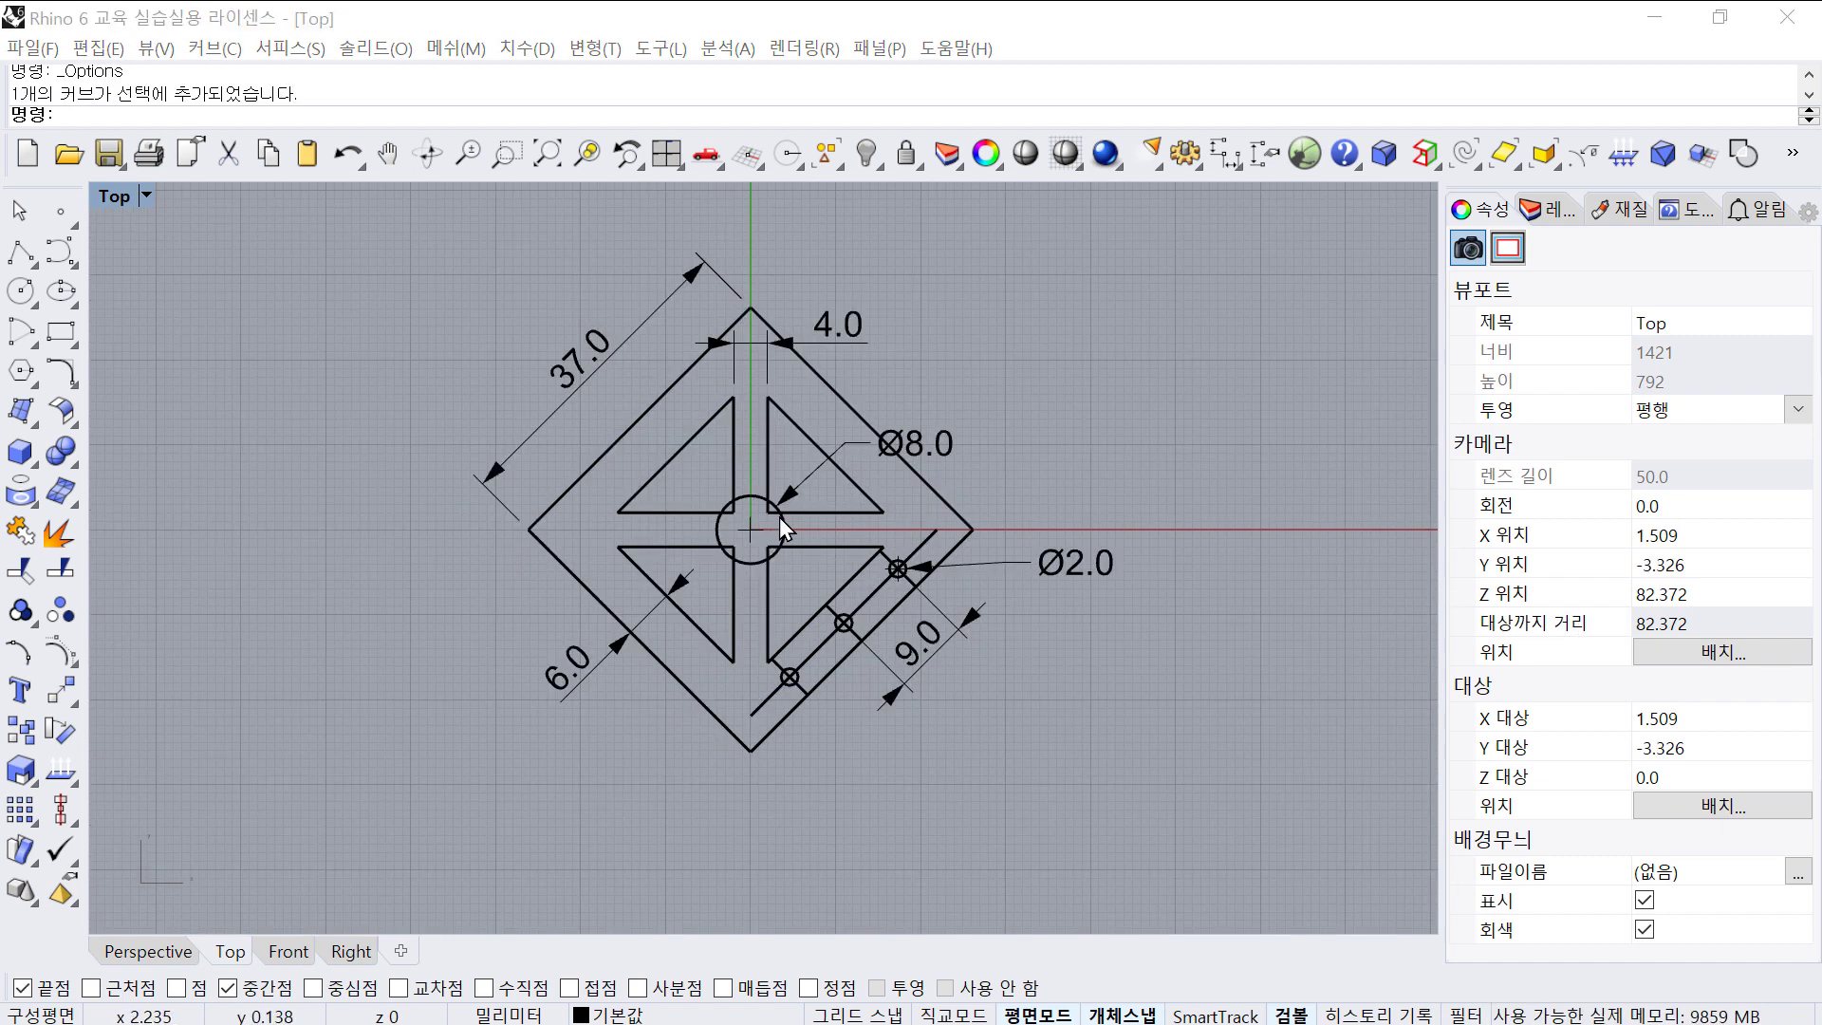
scroll(746, 485, "up", 2)
right_click_drag(734, 486, 656, 515)
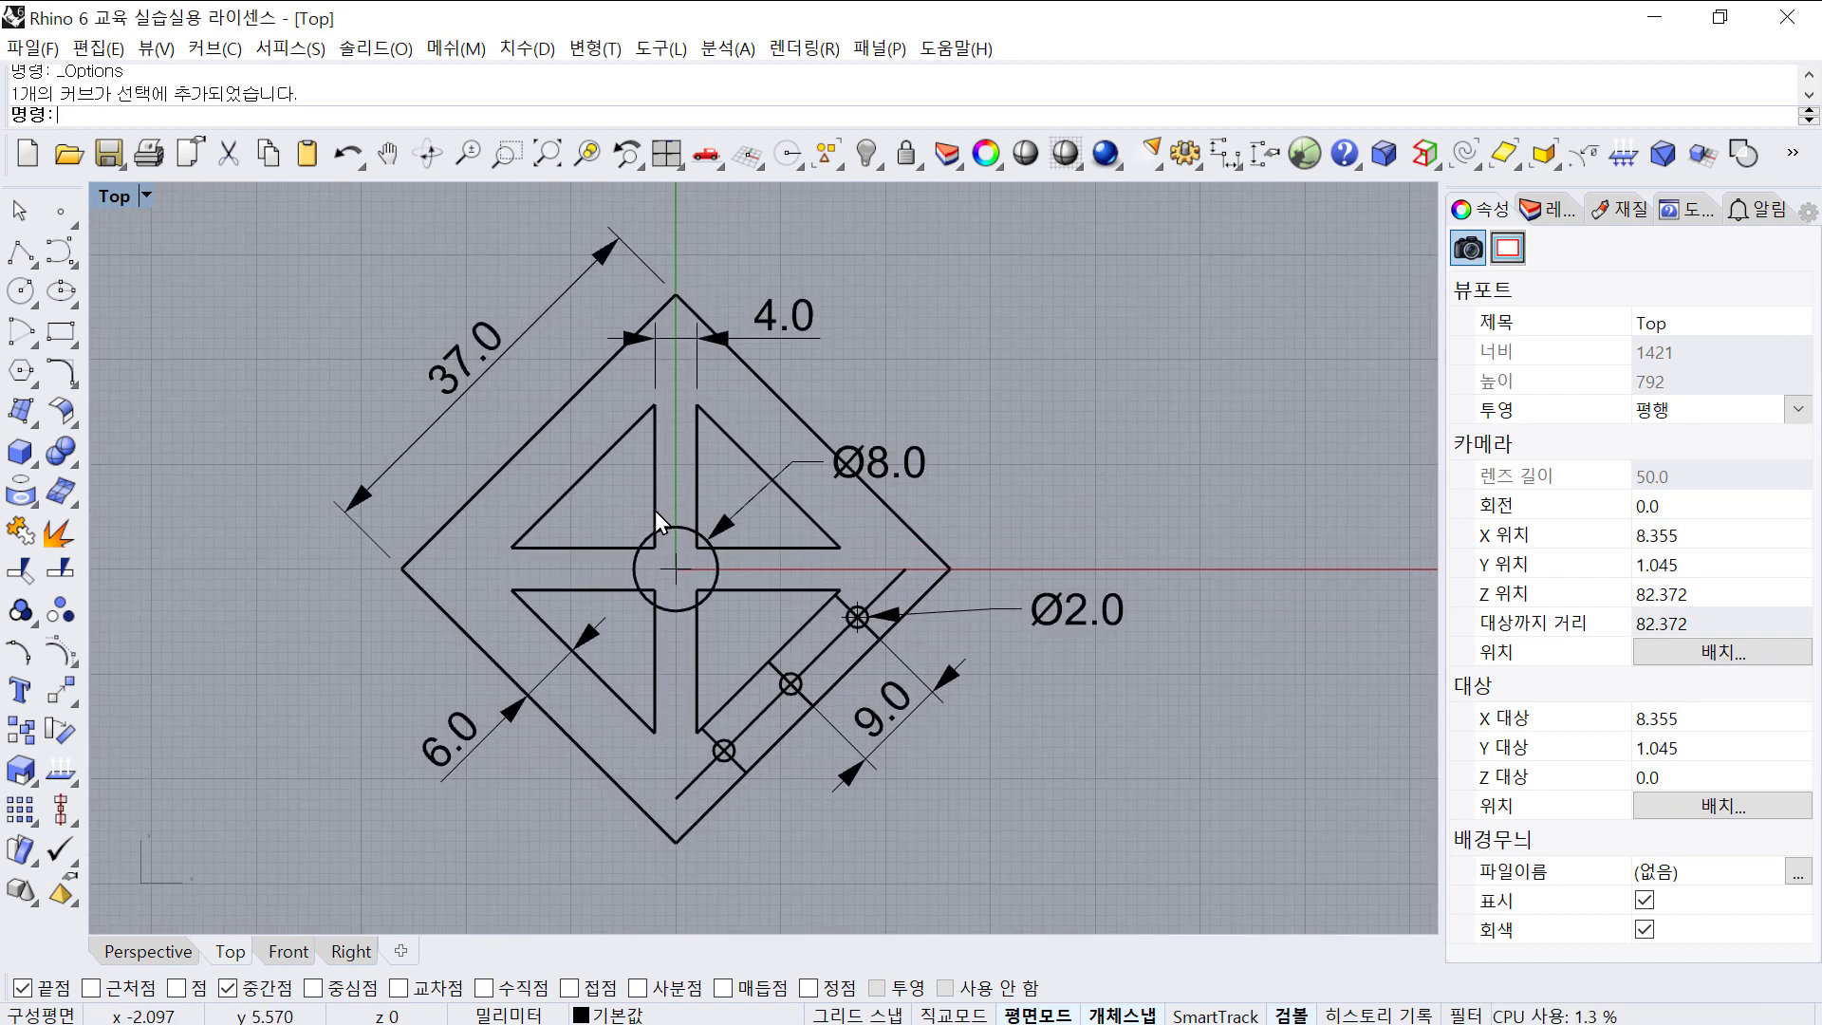
mouse_move(1053, 418)
right_mouse_down()
mouse_move(1036, 418)
mouse_move(1055, 405)
right_mouse_up()
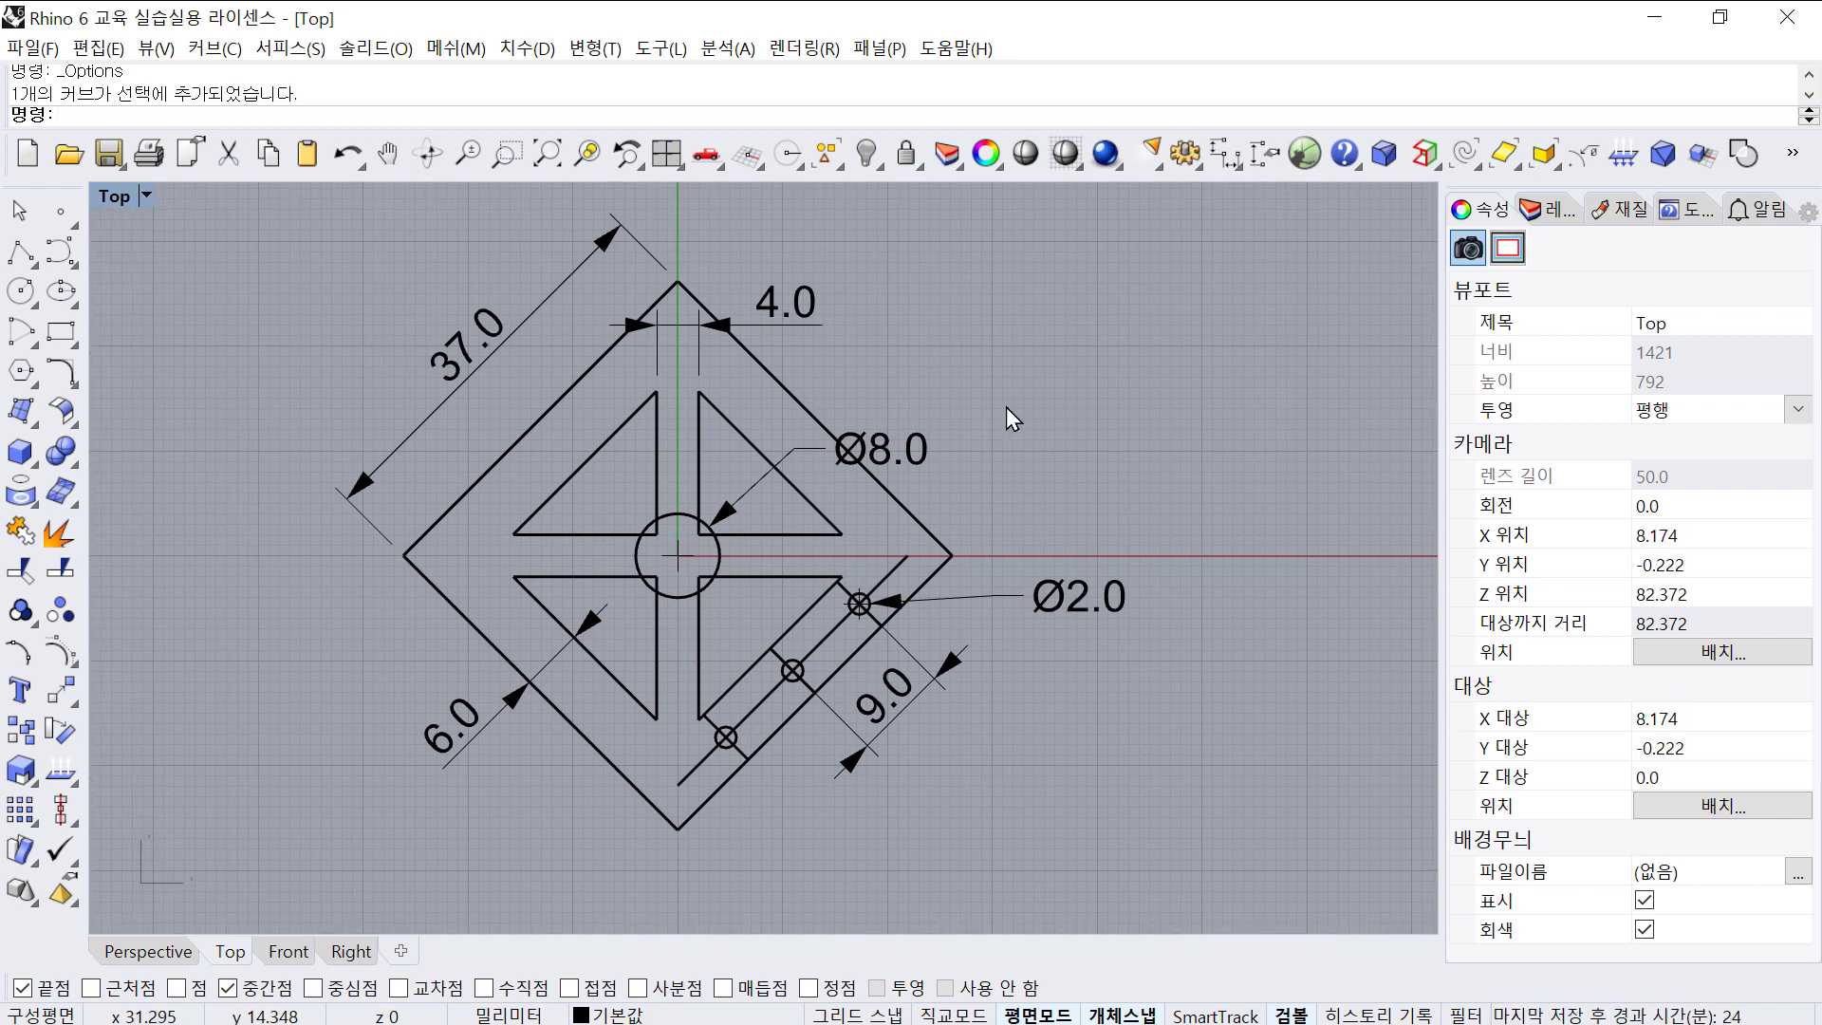
left_click(797, 401)
right_click_drag(797, 400, 808, 392)
left_click(841, 256)
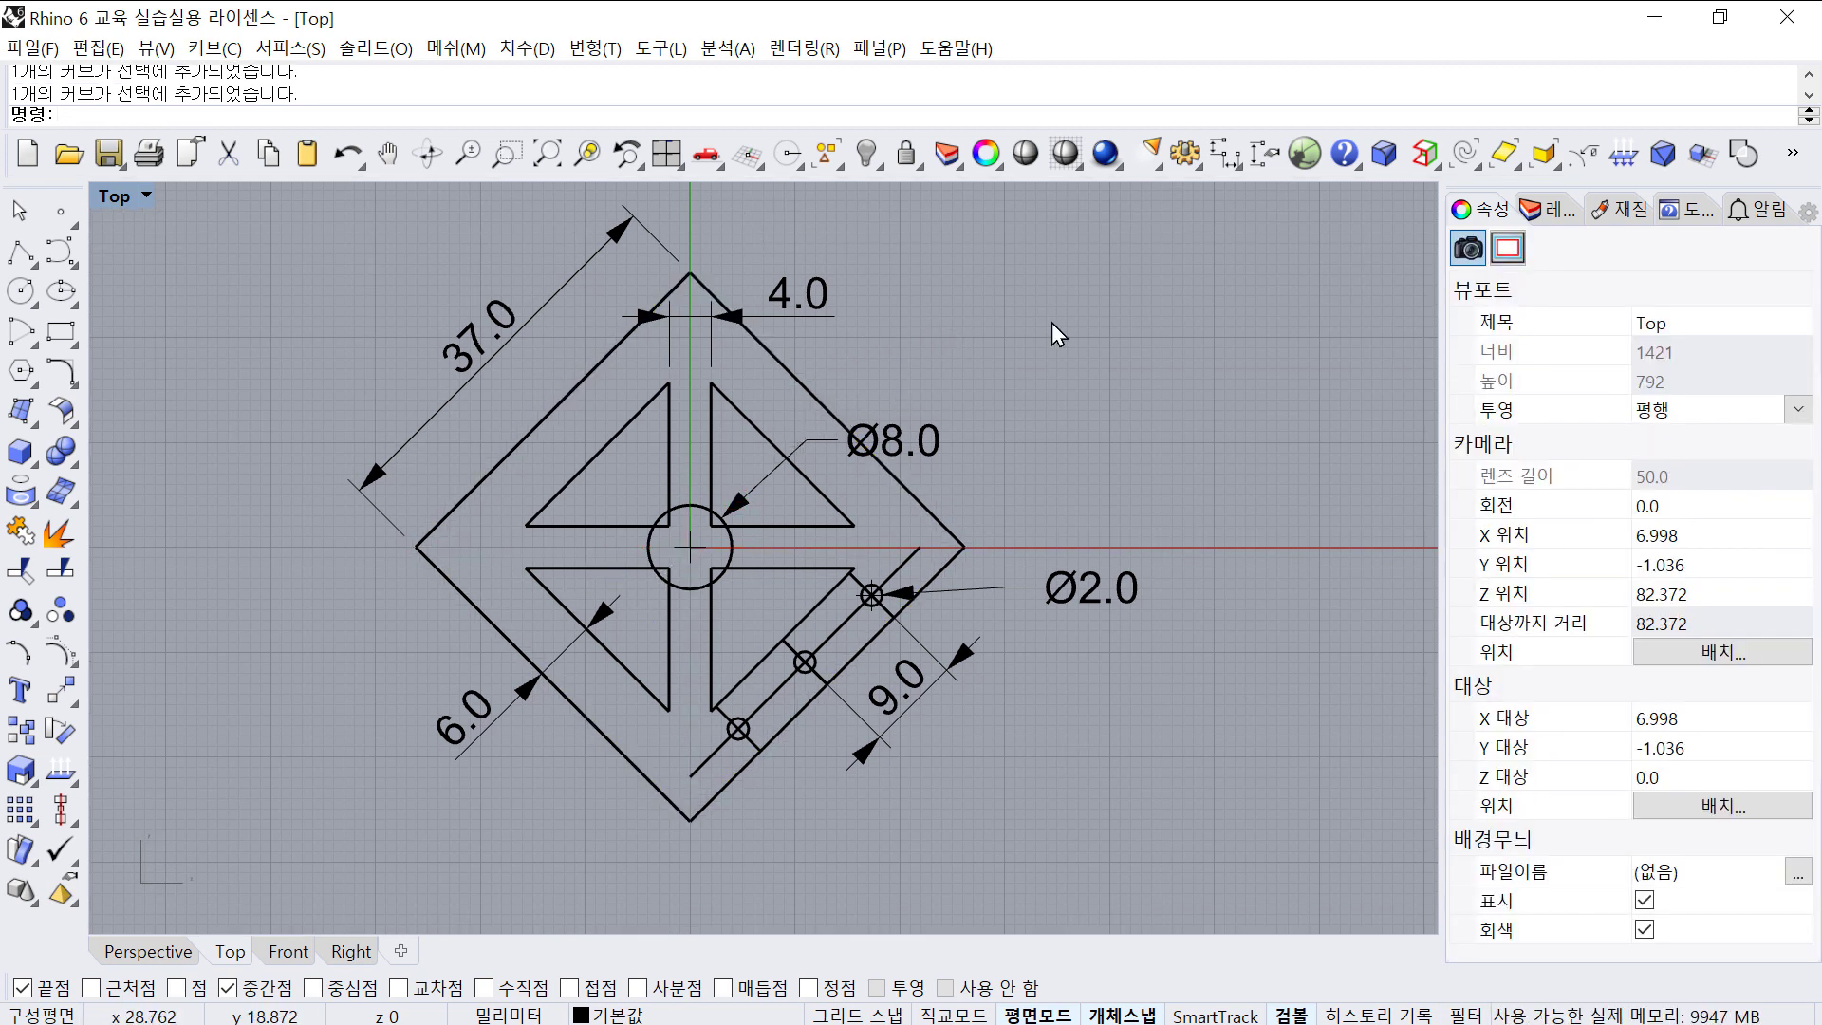
left_click(590, 281)
left_click(854, 245)
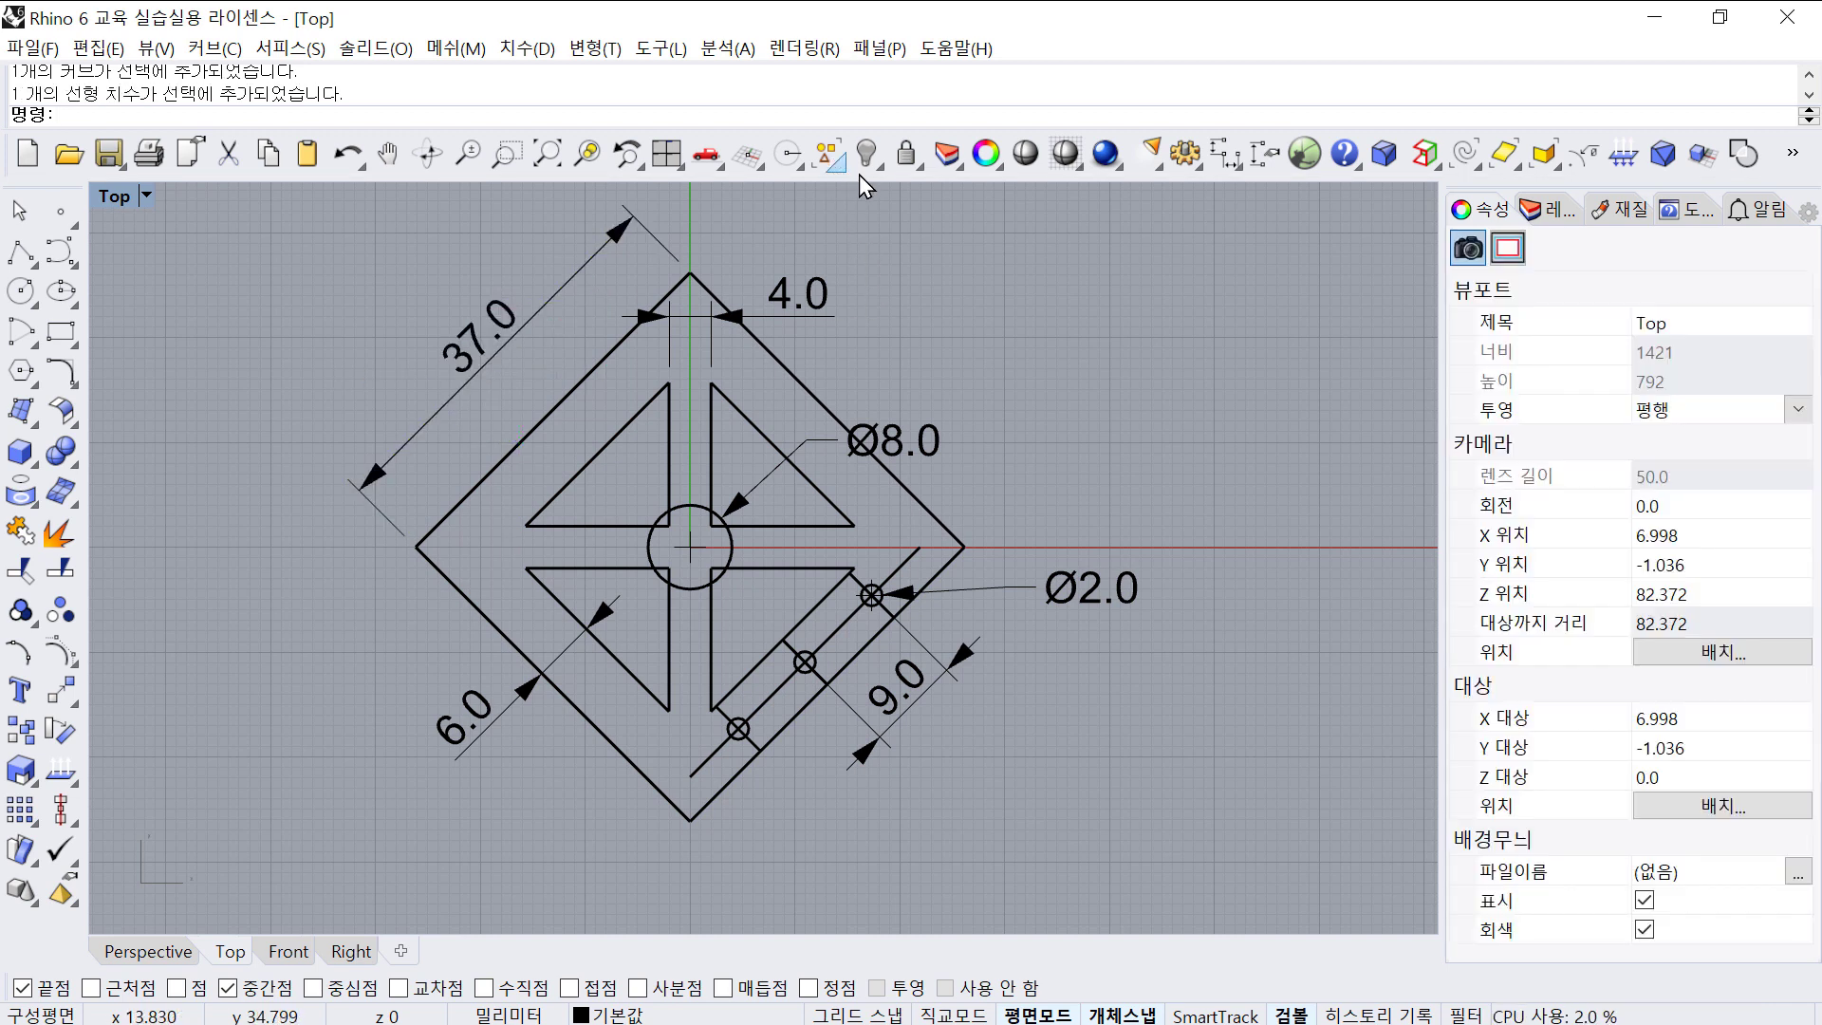
- Select all dimension objects in the drawing at once with SelDim
left_click(1225, 162)
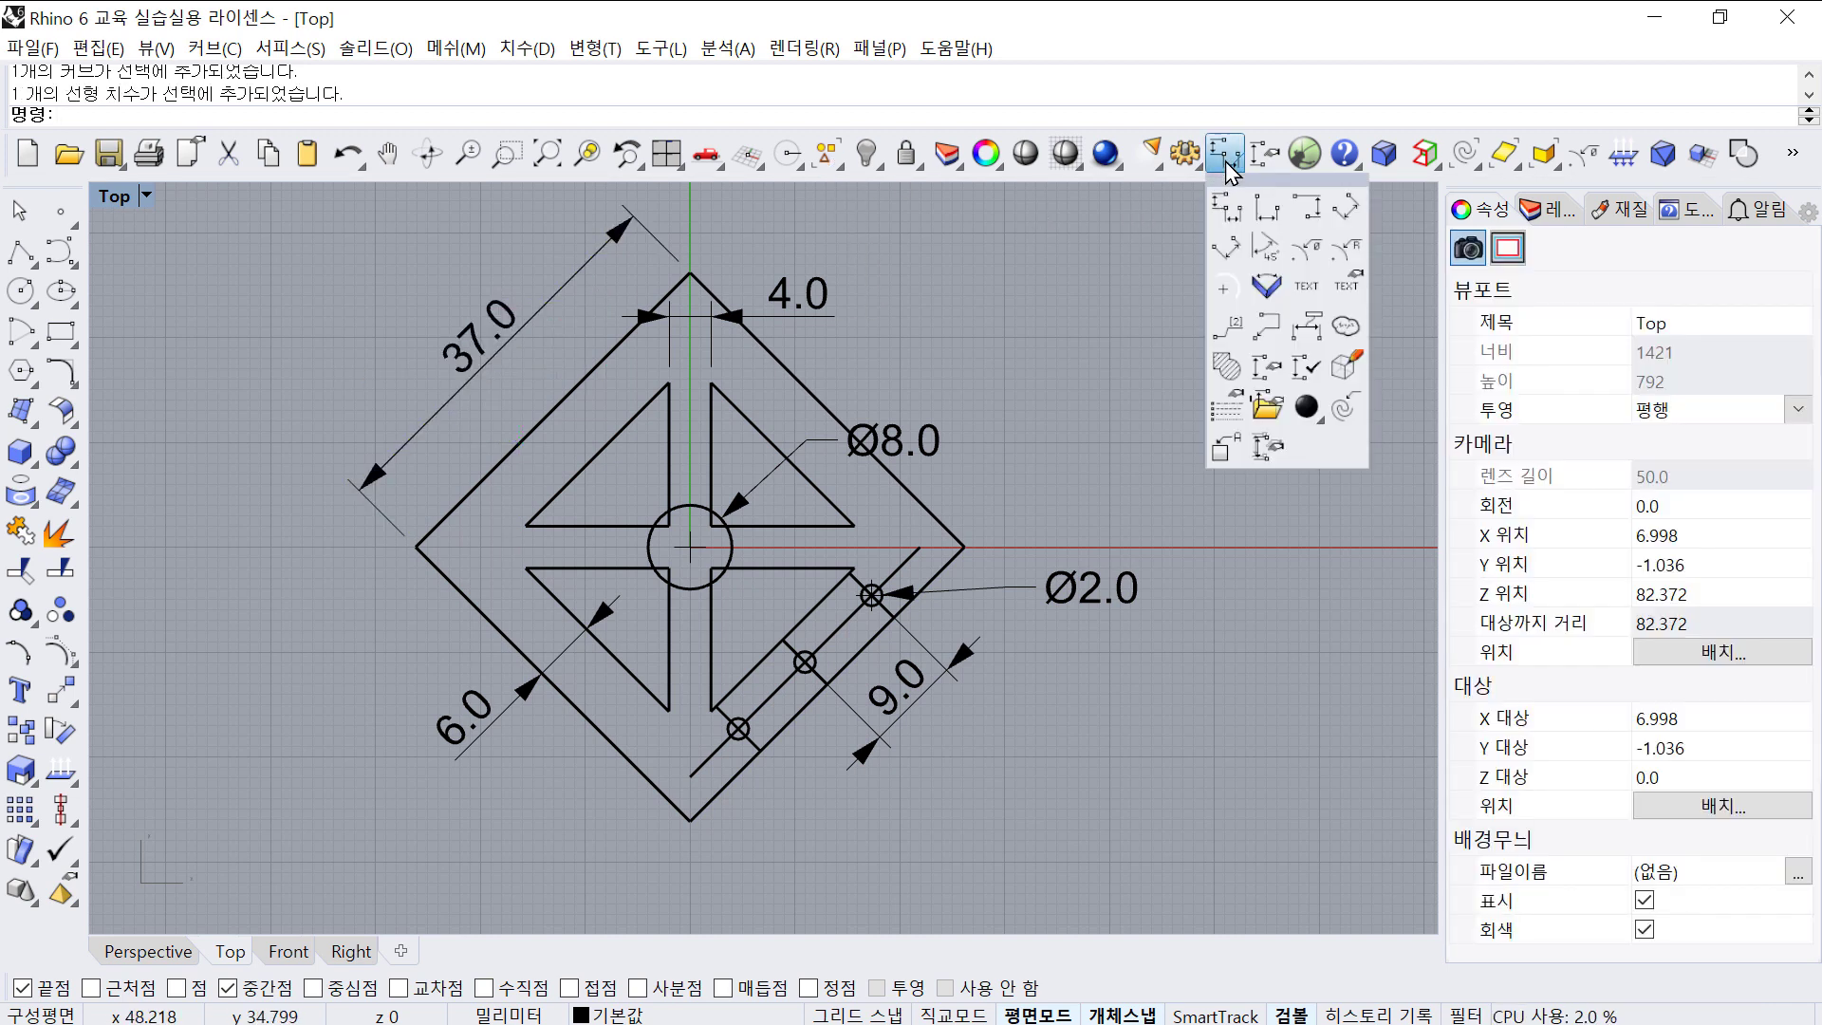
left_click(839, 171)
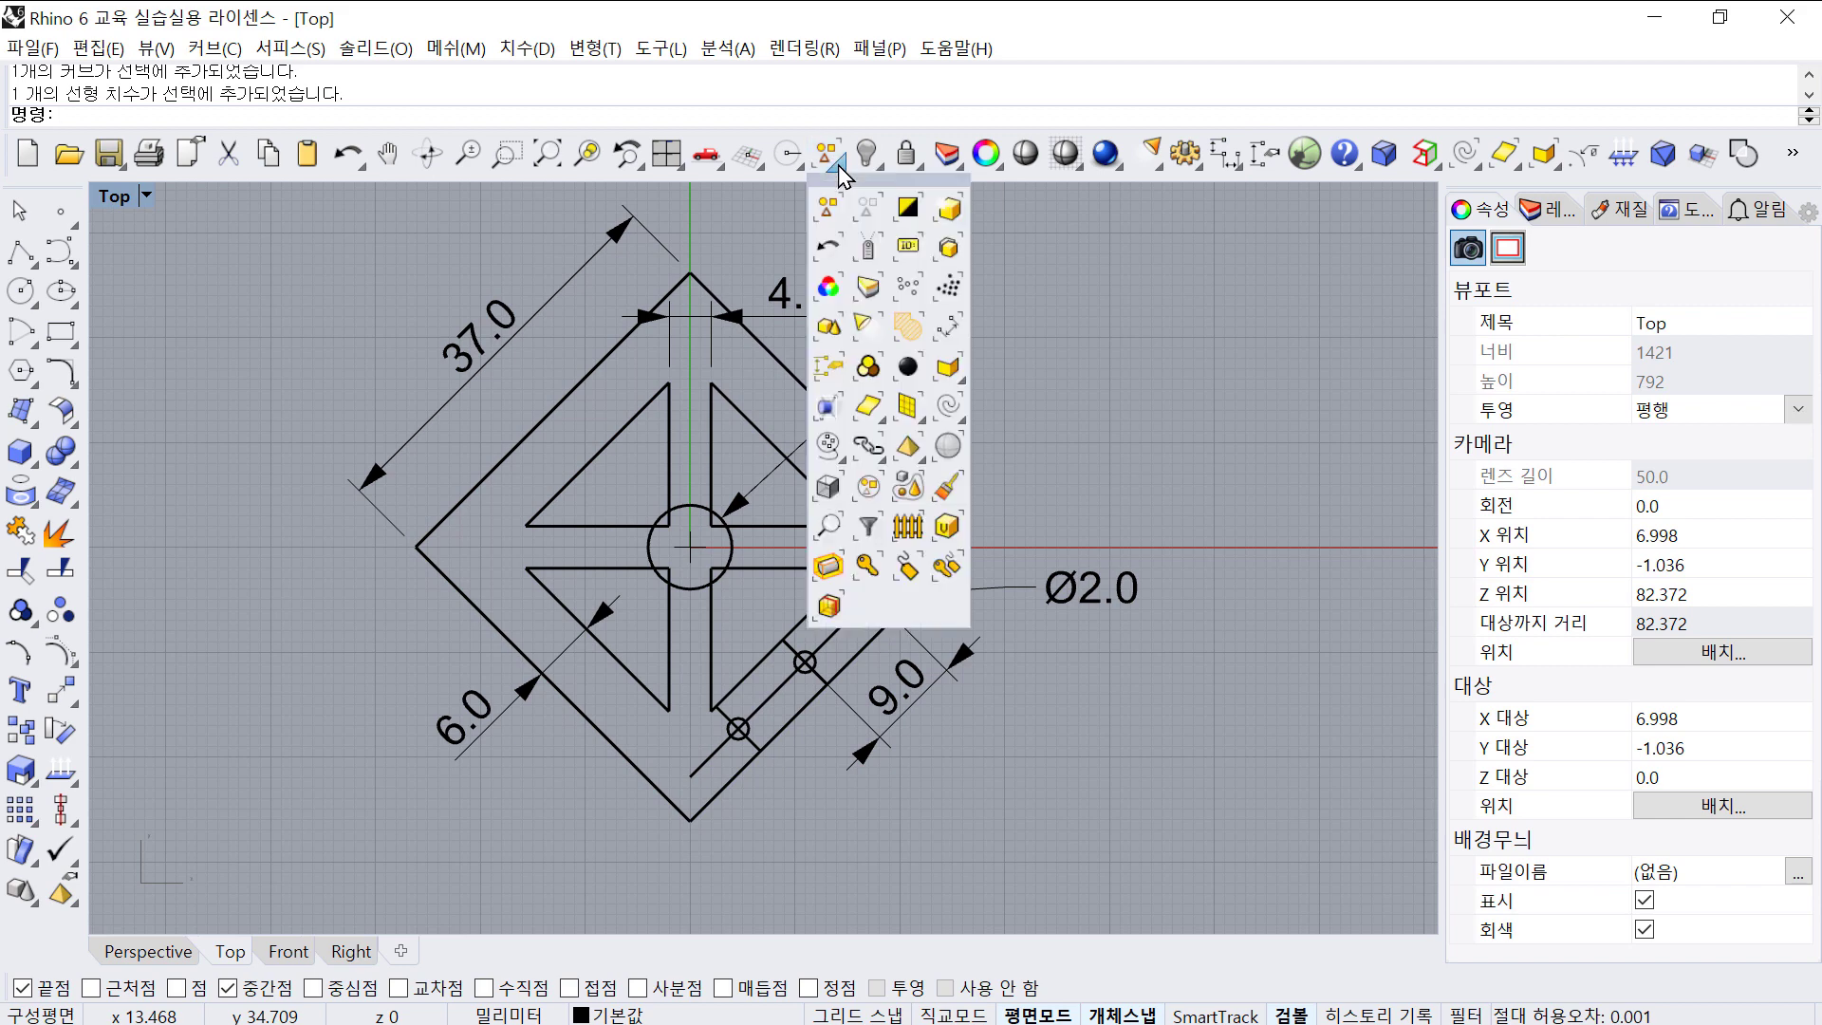
left_click(949, 328)
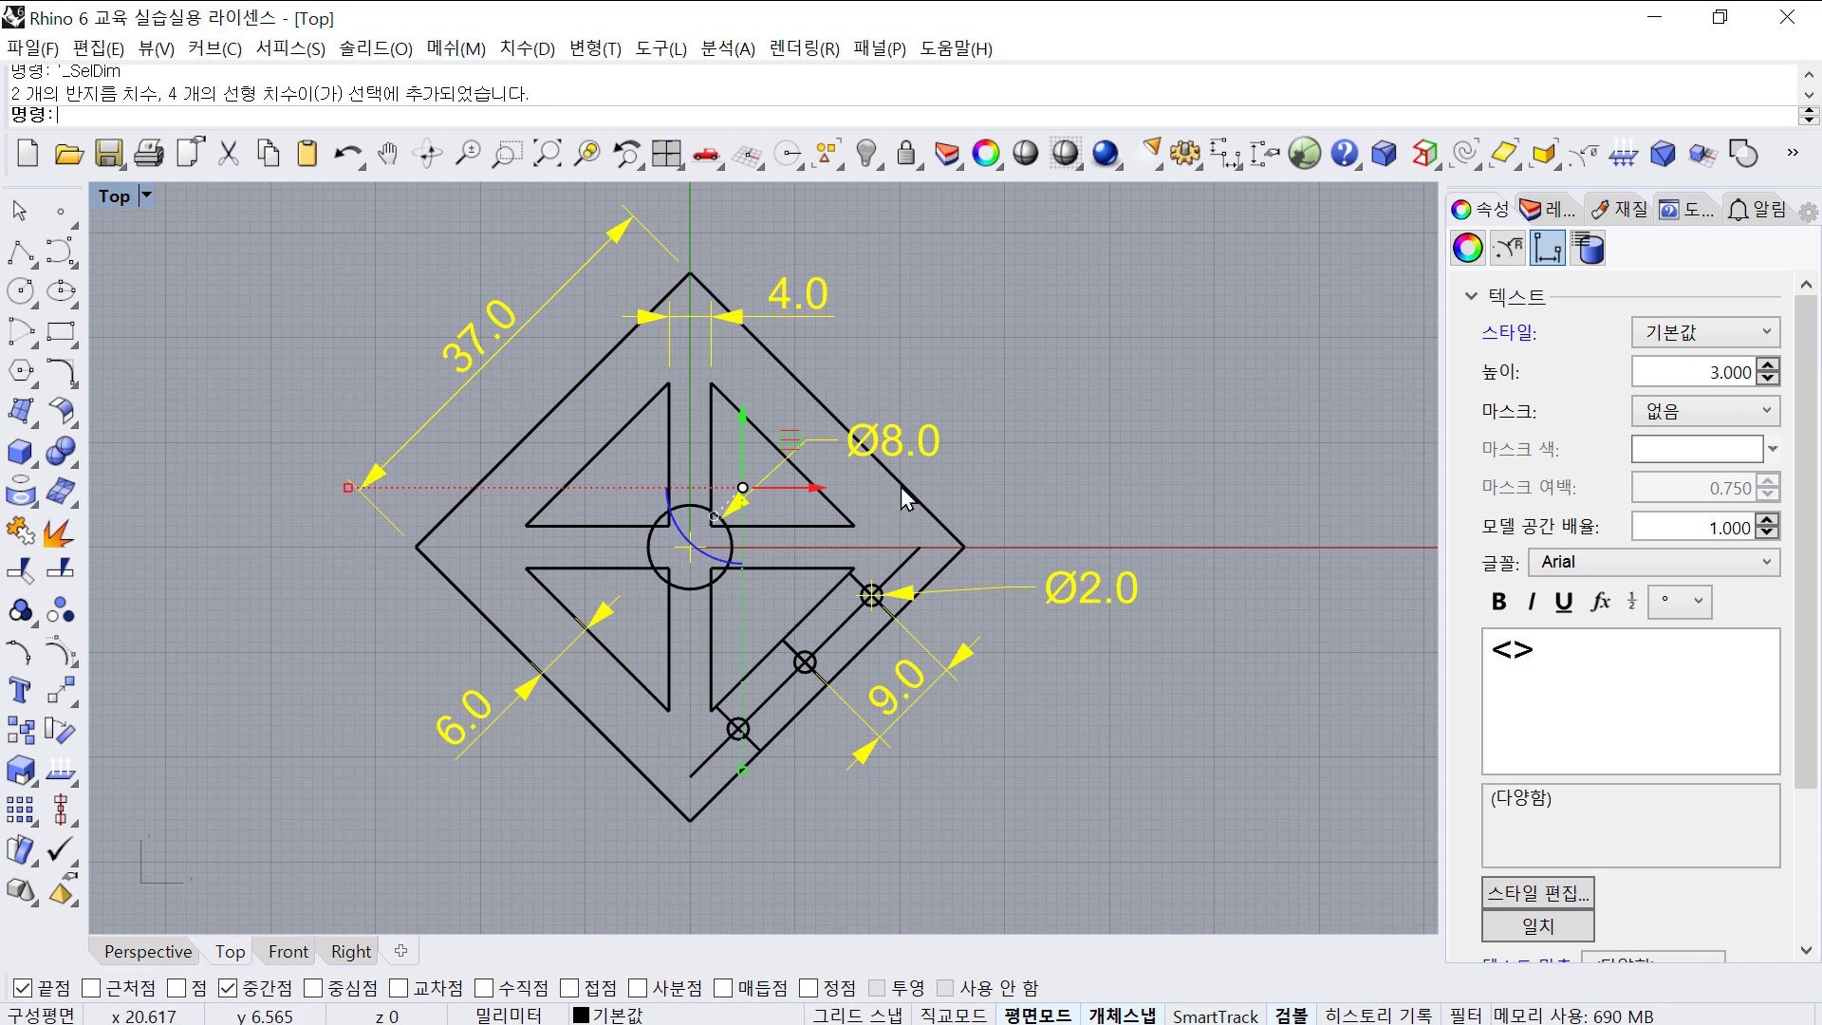
- Rename the red layer 레이어 01 as 치수
left_click(1557, 212)
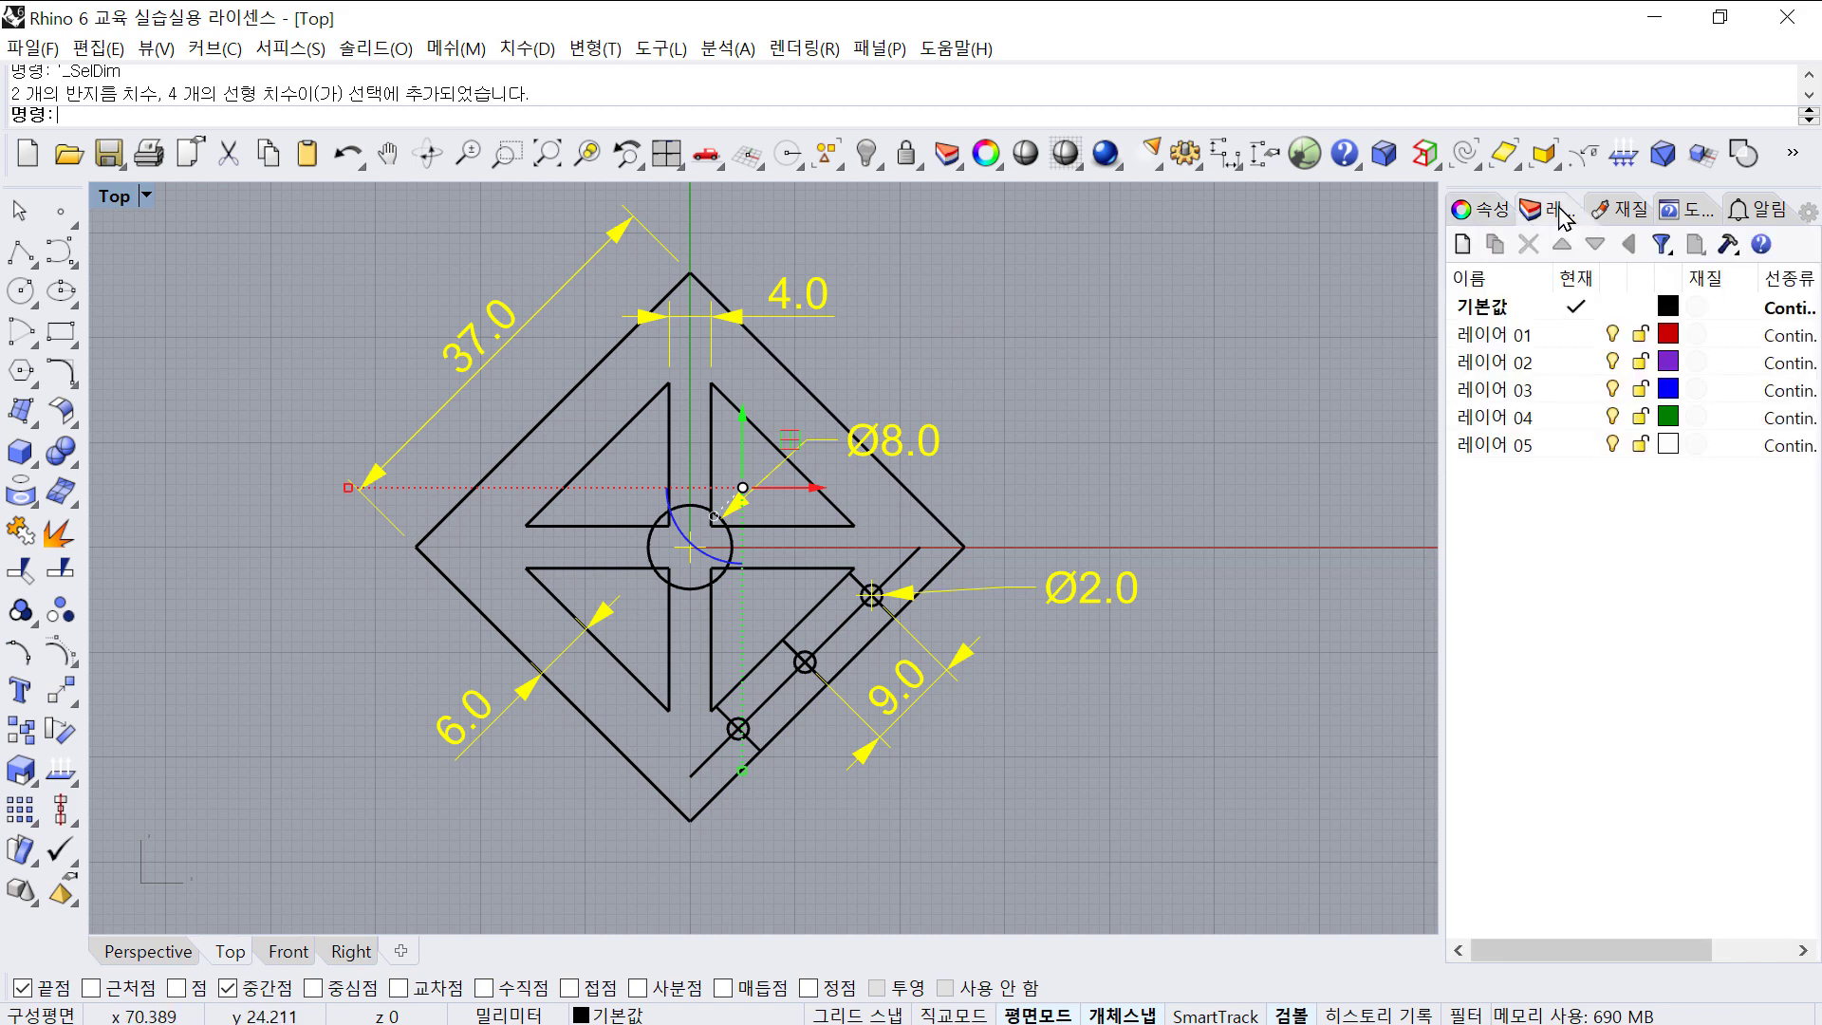
double_click(1499, 337)
type("cl")
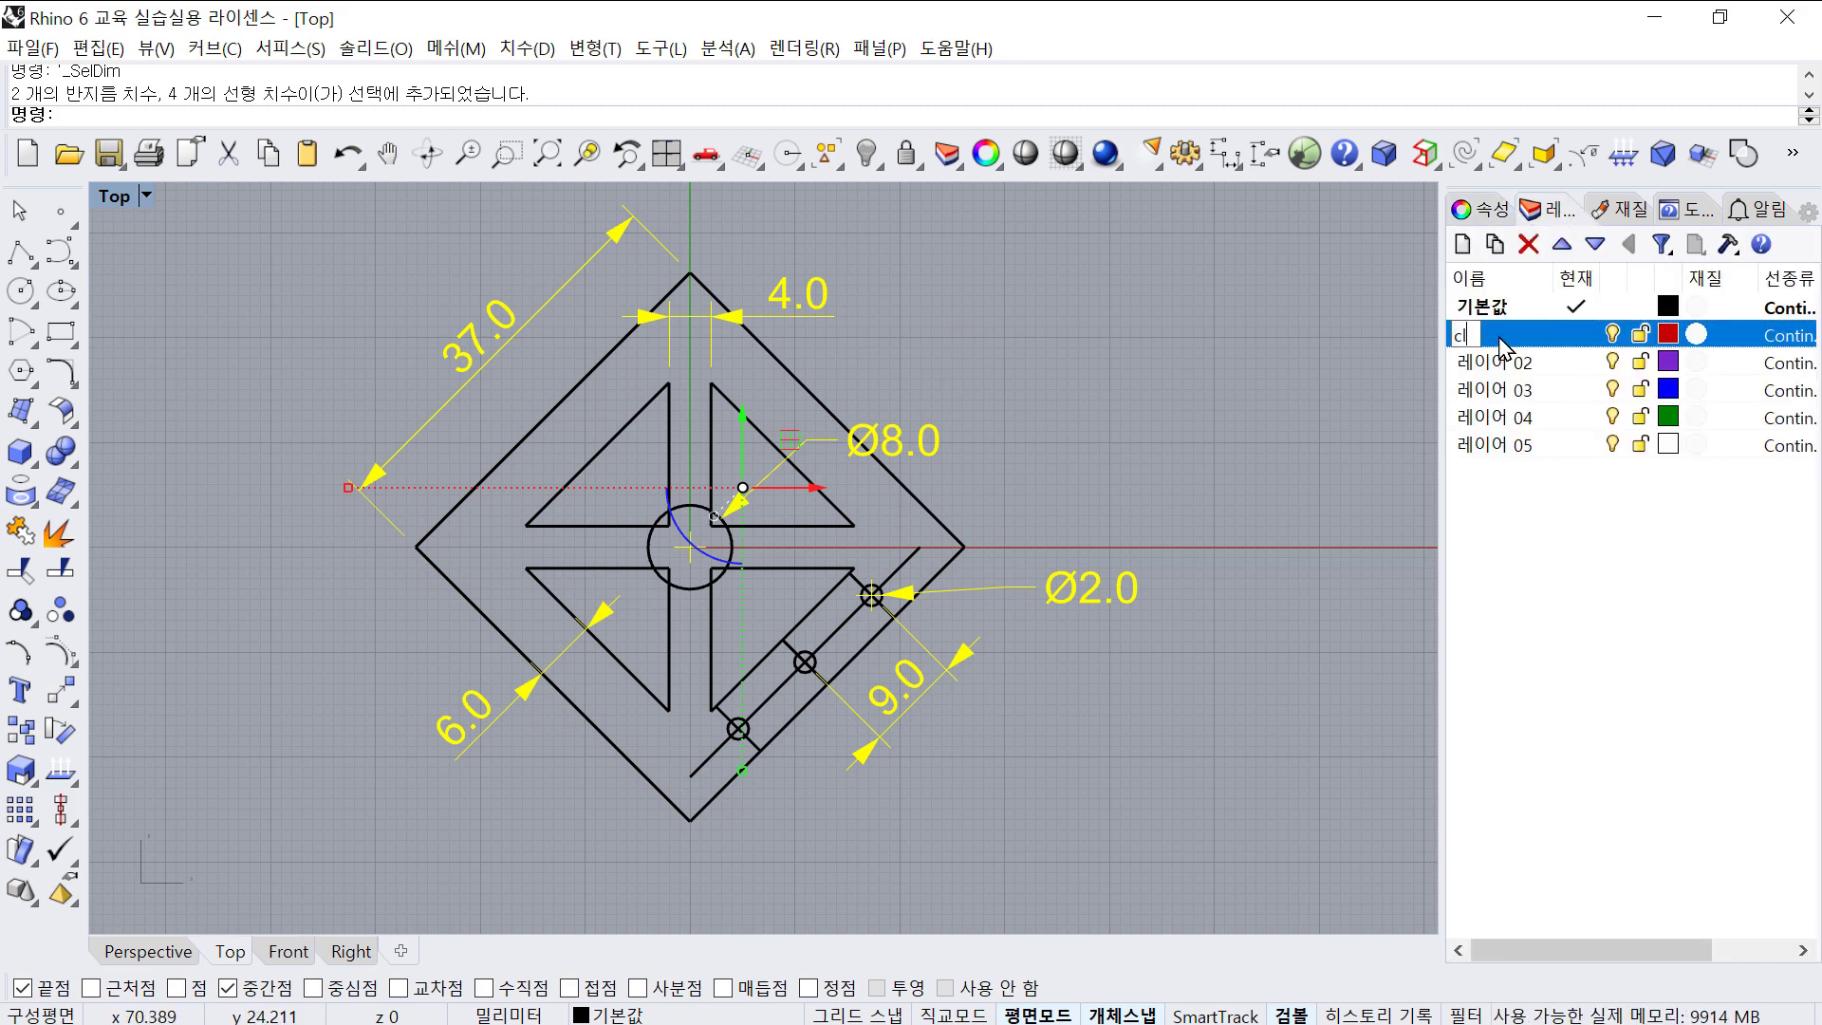
key("BackSpace")
key("BackSpace")
key("BackSpace")
type("lt")
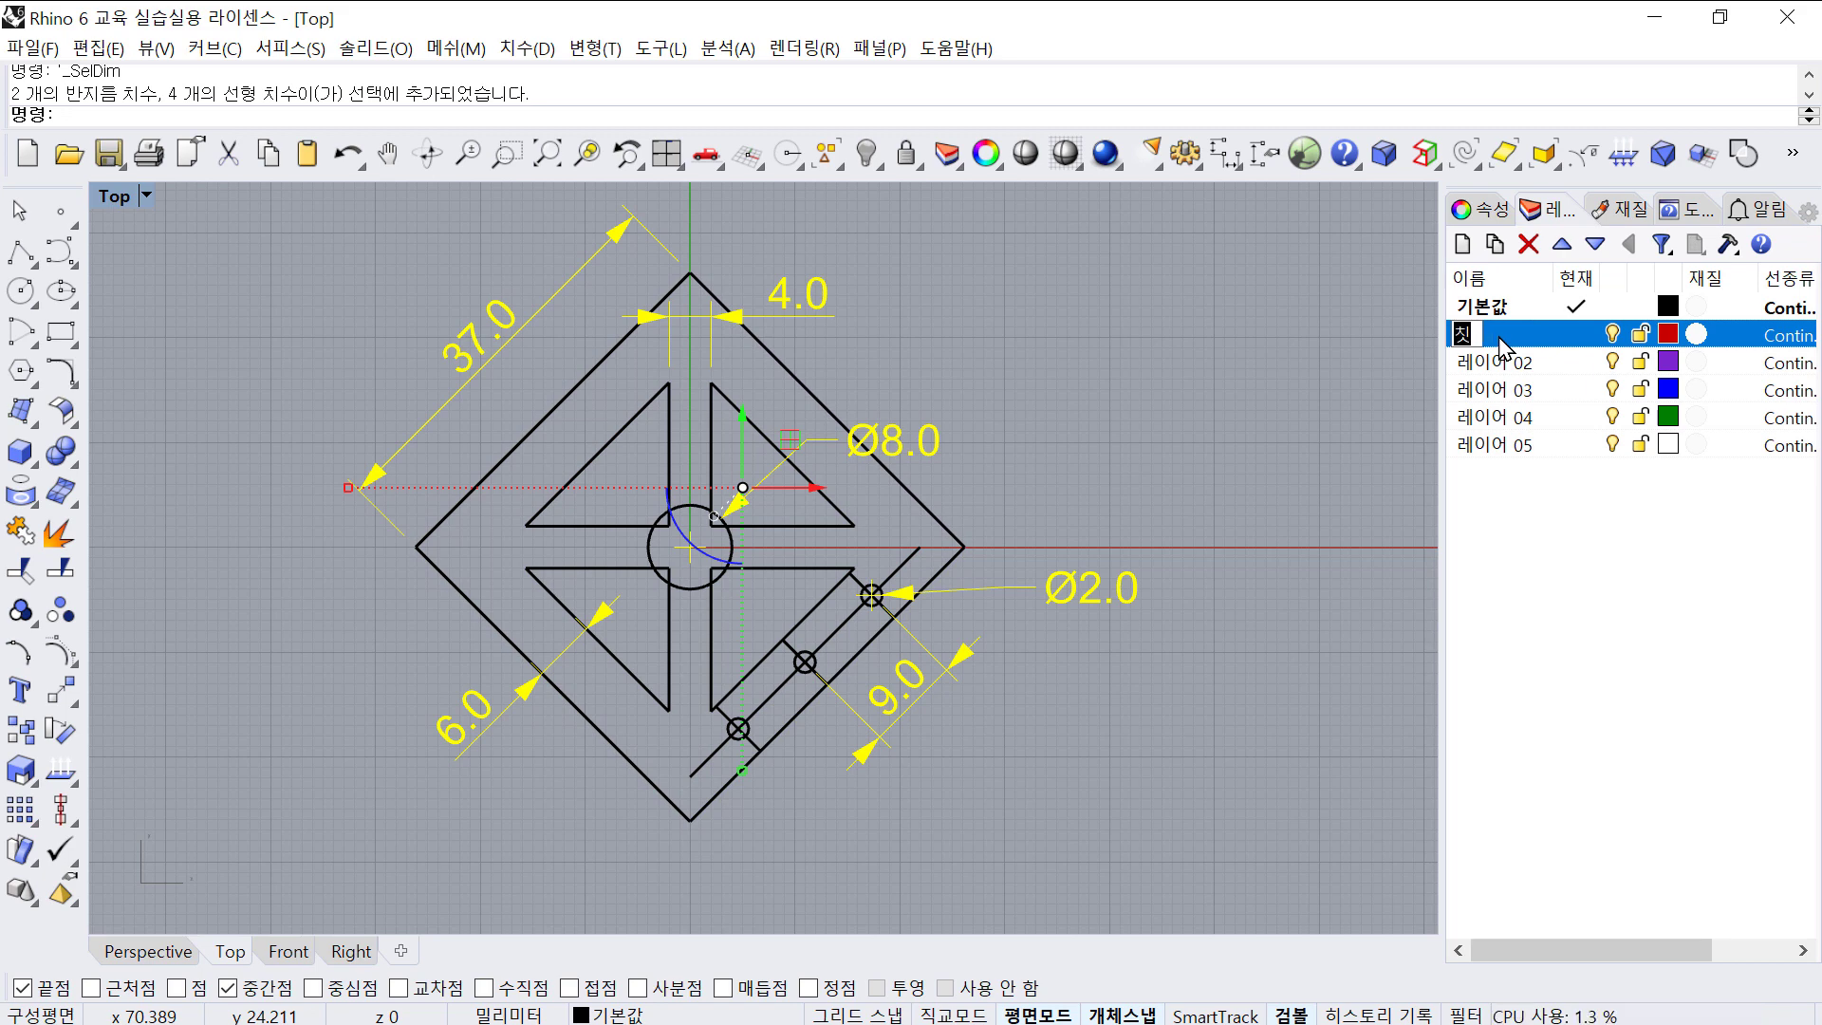
type("n")
key("Return")
- Move the selected dimensions to the 치수 layer and turn that layer off
right_click(1499, 346)
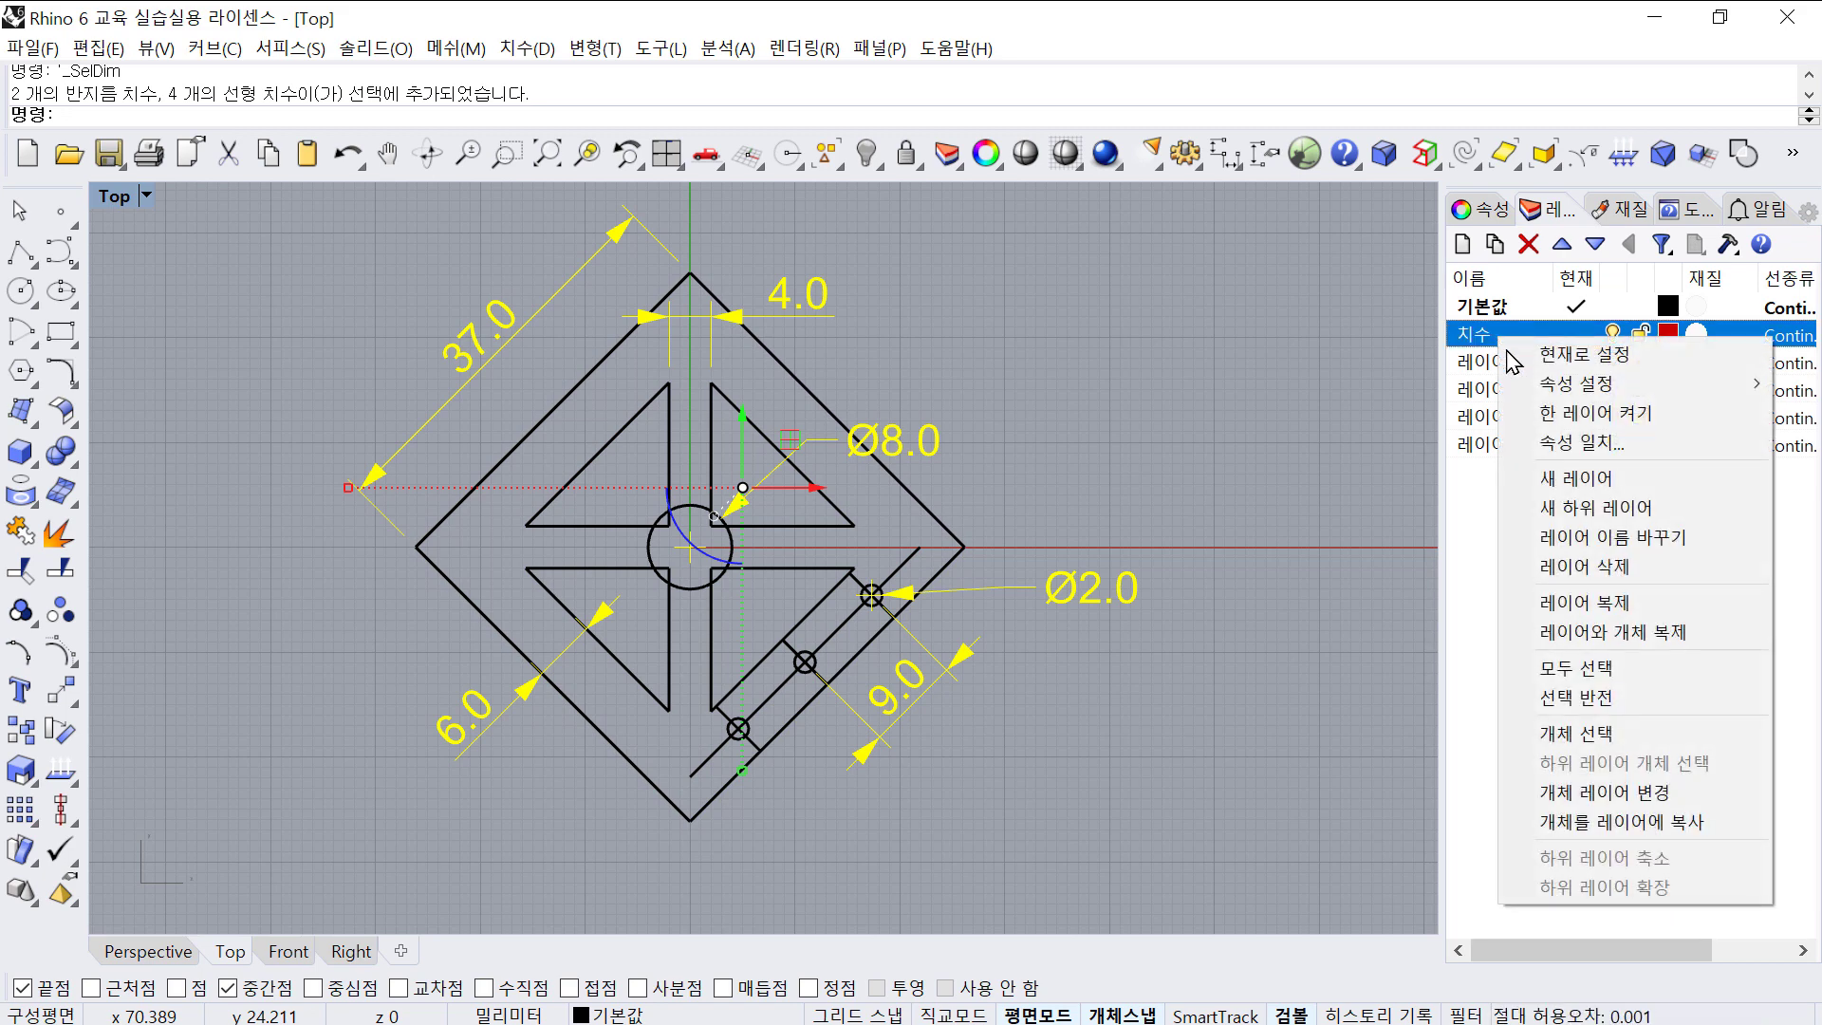
left_click(1599, 794)
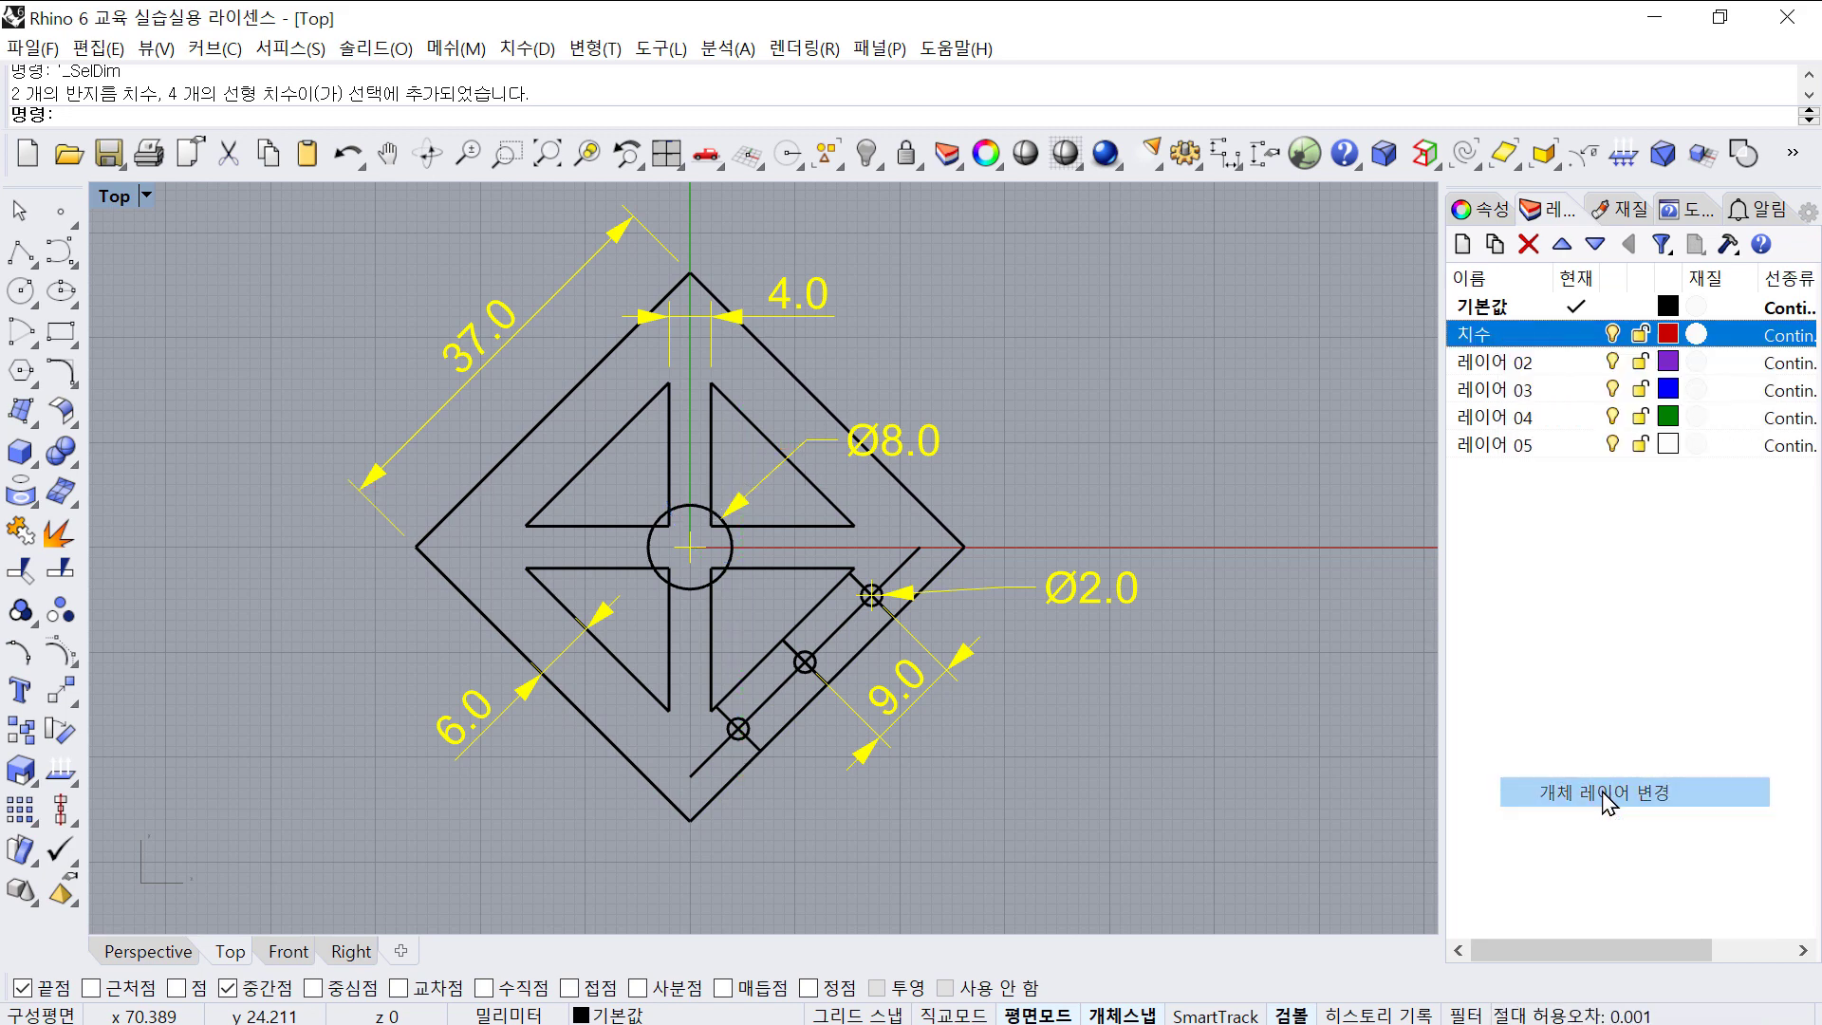
left_click(1614, 334)
- Delete the long guide line and the three short cross lines running through the stone circles
scroll(840, 617, "up", 4)
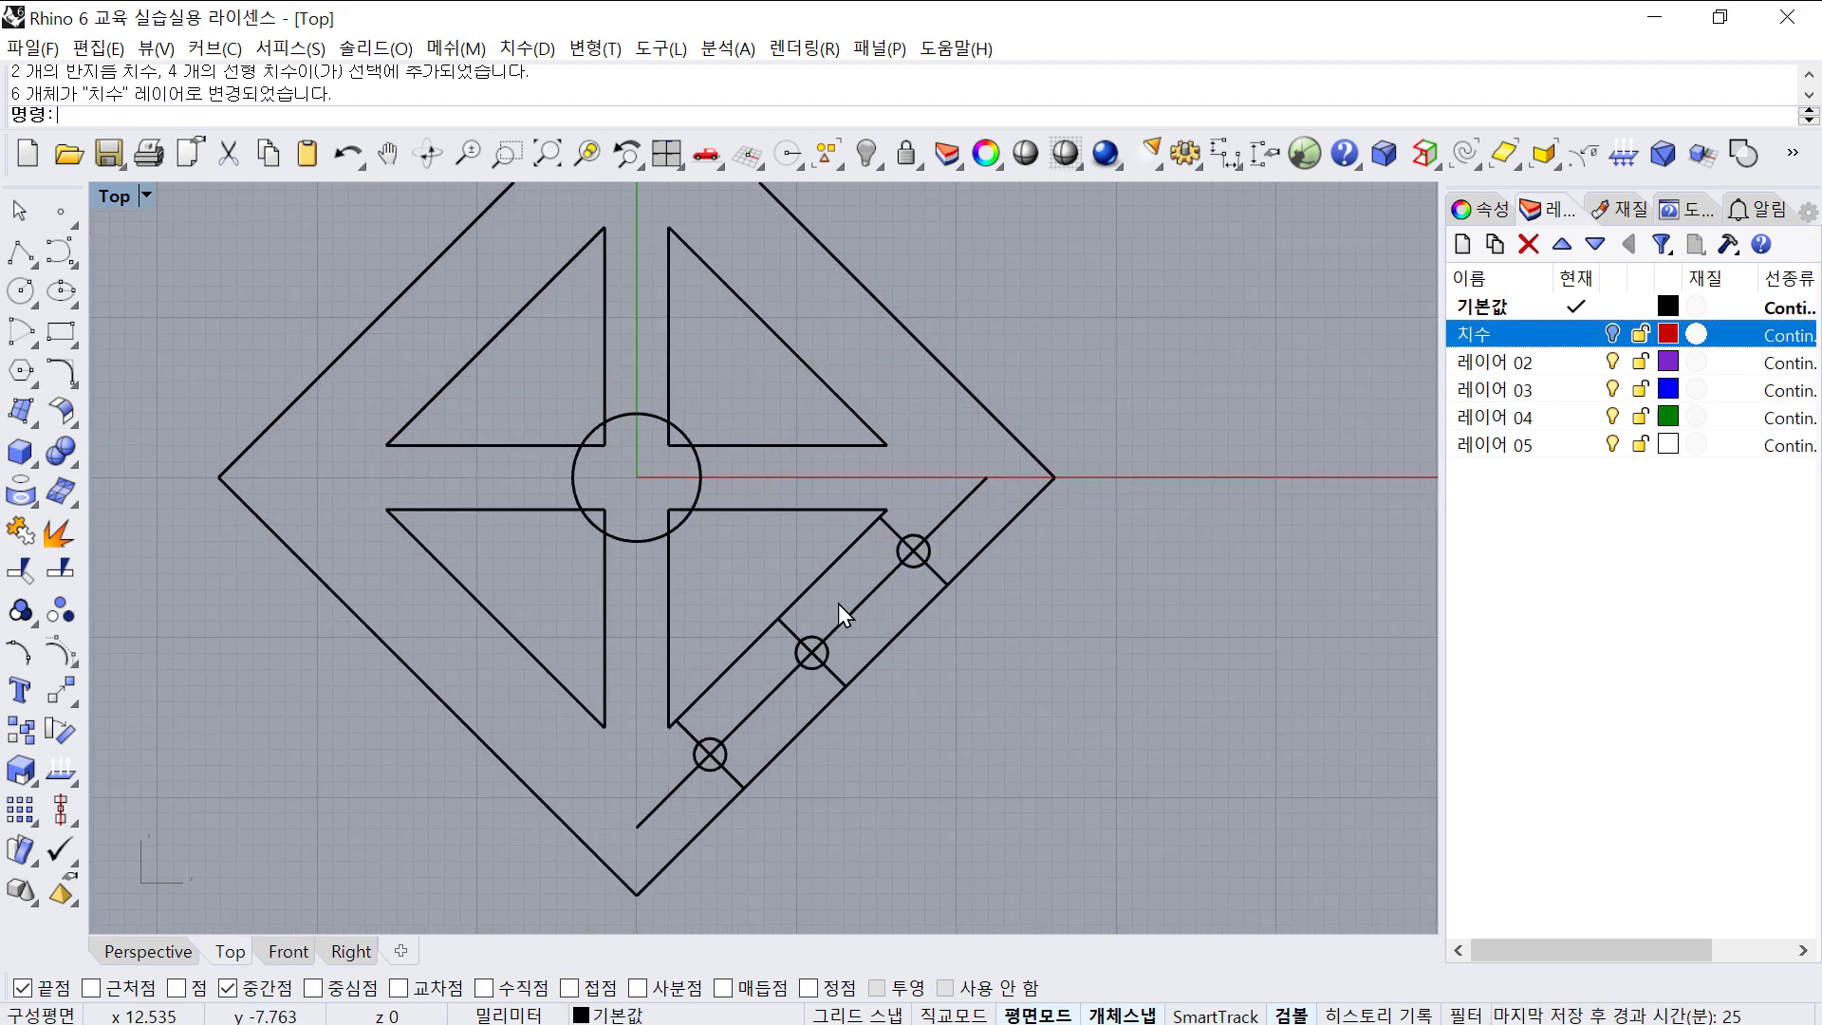
left_click(842, 623)
left_click(835, 677, "shift")
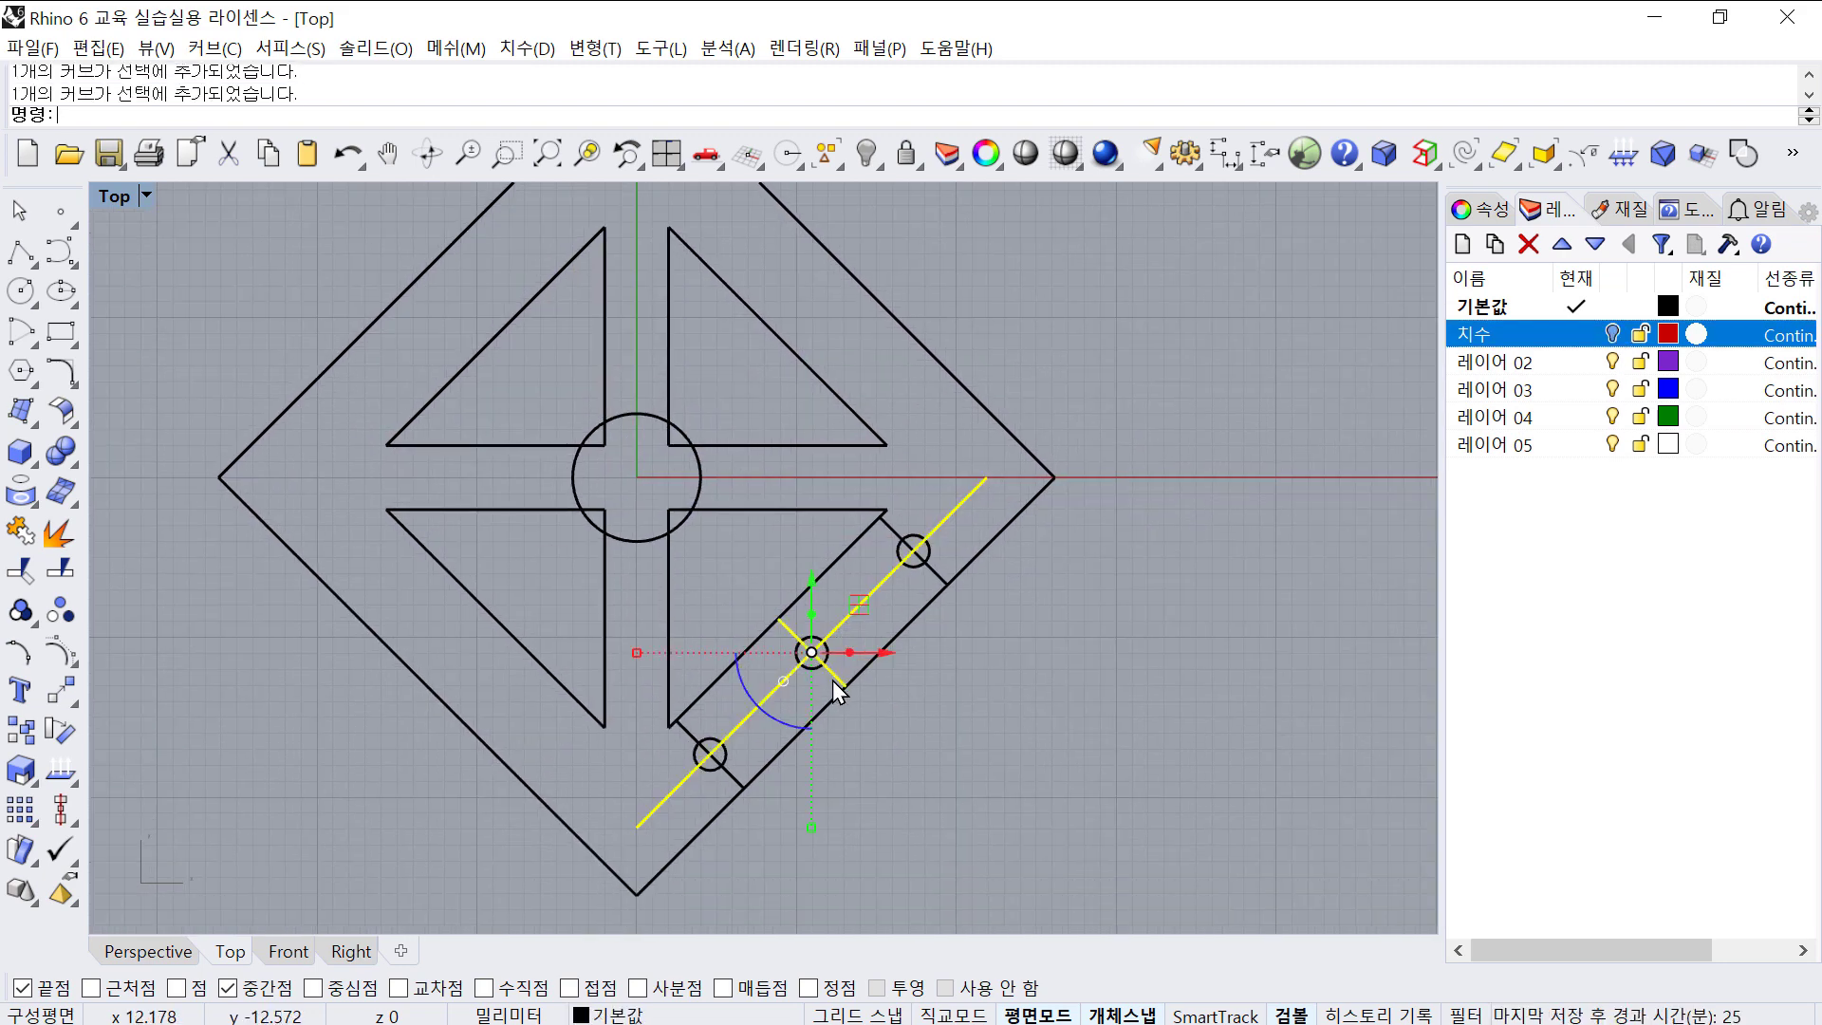
left_click(938, 583, "shift")
key("Delete")
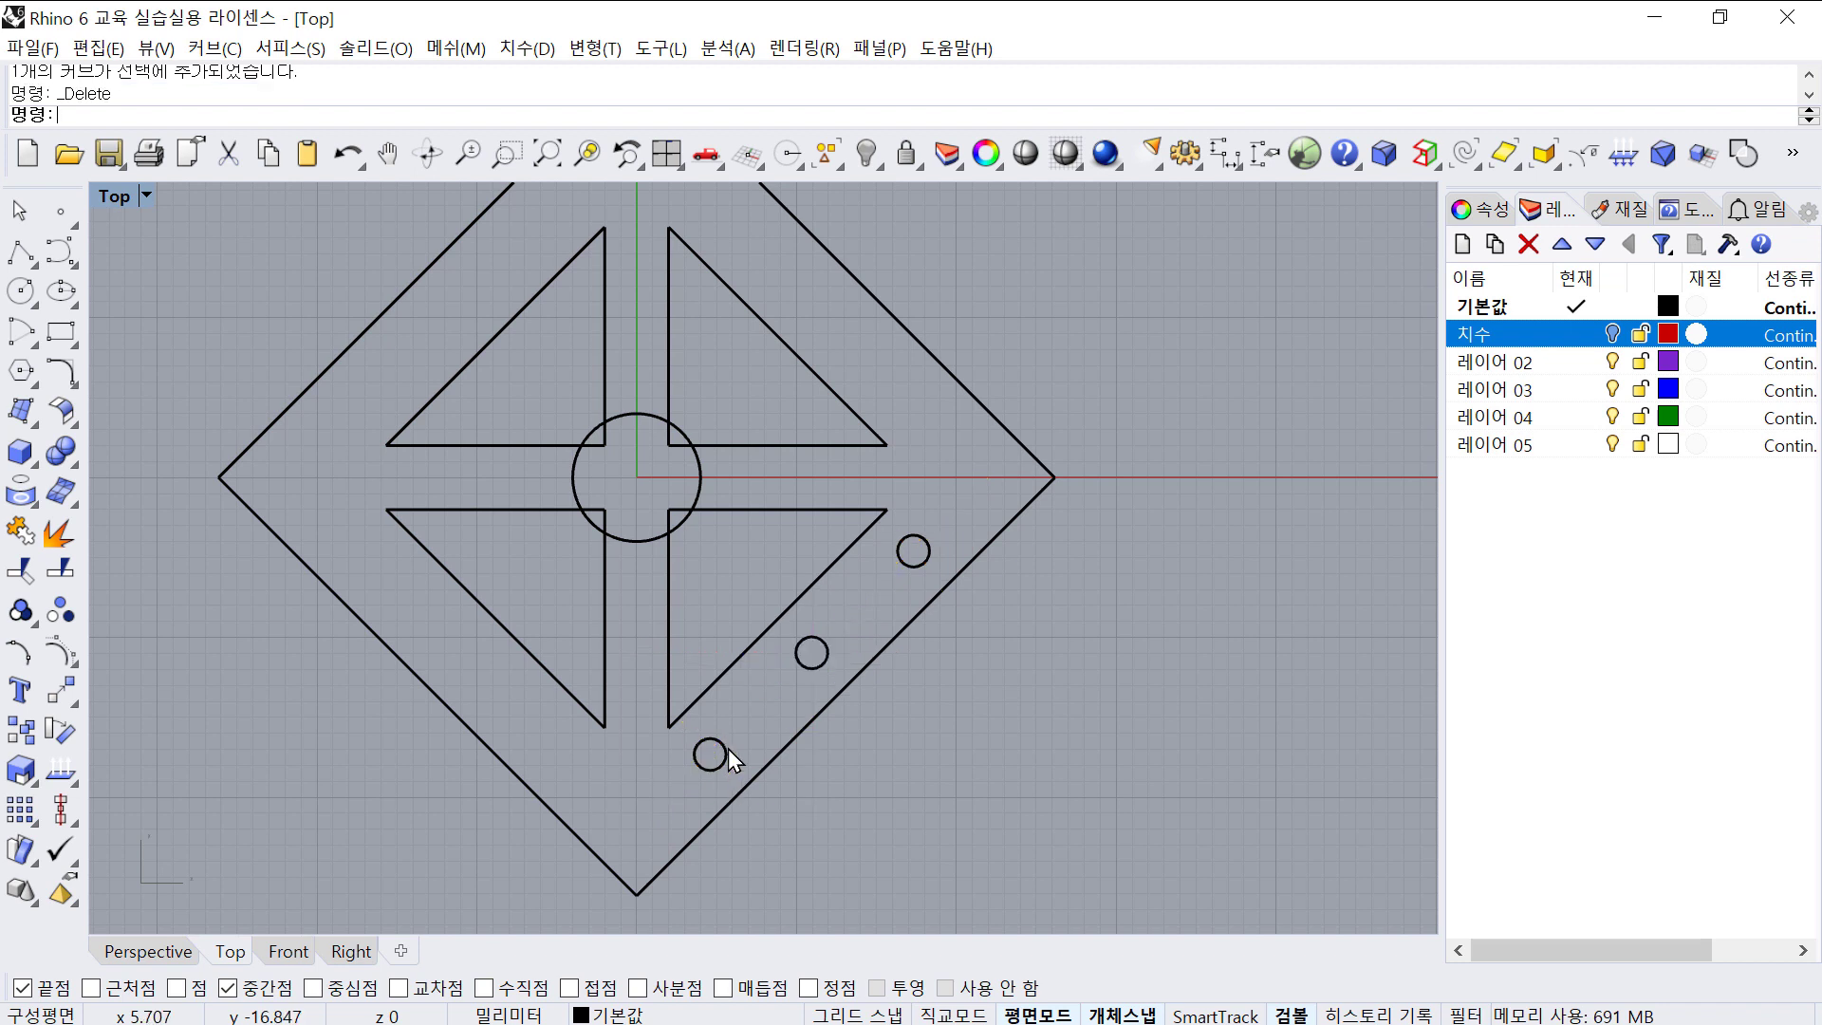
- Join the line segments of the four triangular openings into closed curves
scroll(724, 756, "down", 5)
left_click_drag(316, 234, 976, 764)
key("Escape")
left_click(801, 592)
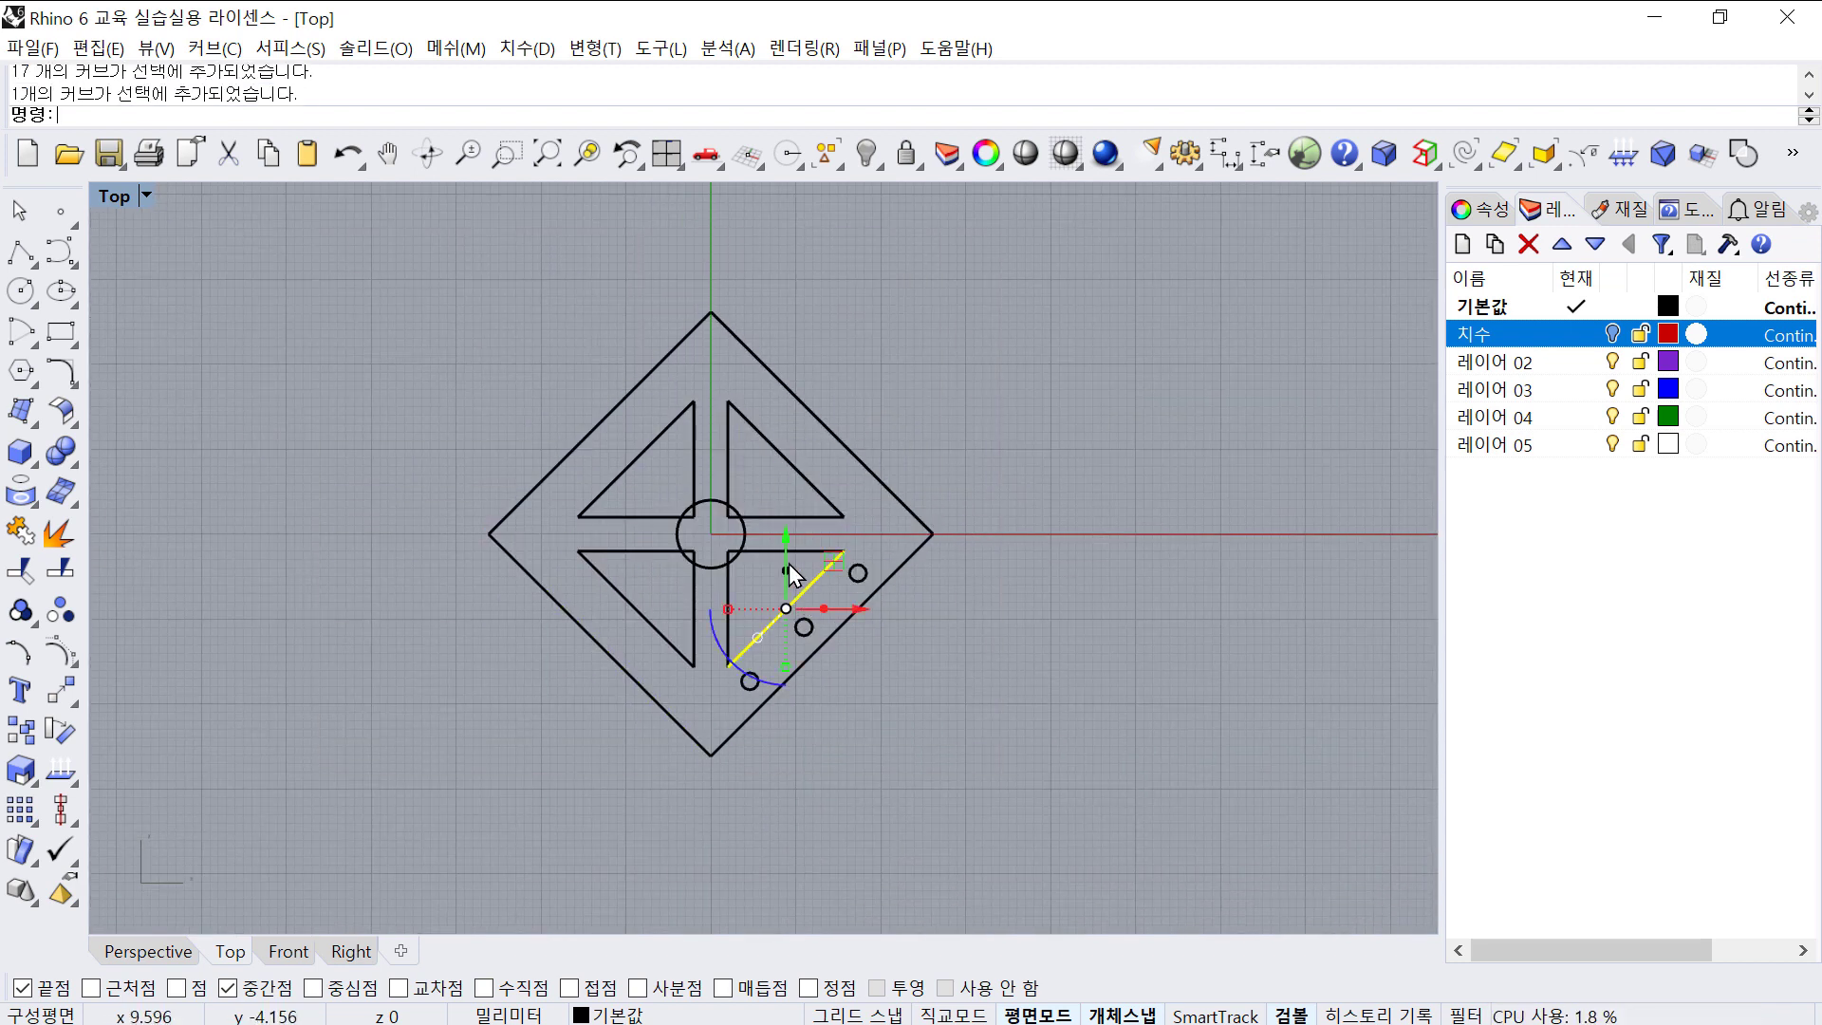
left_click(766, 552)
left_click(993, 477)
left_click_drag(319, 259, 953, 782)
right_click_drag(845, 688, 788, 687)
scroll(484, 583, "up", 2)
right_click_drag(389, 558, 350, 579)
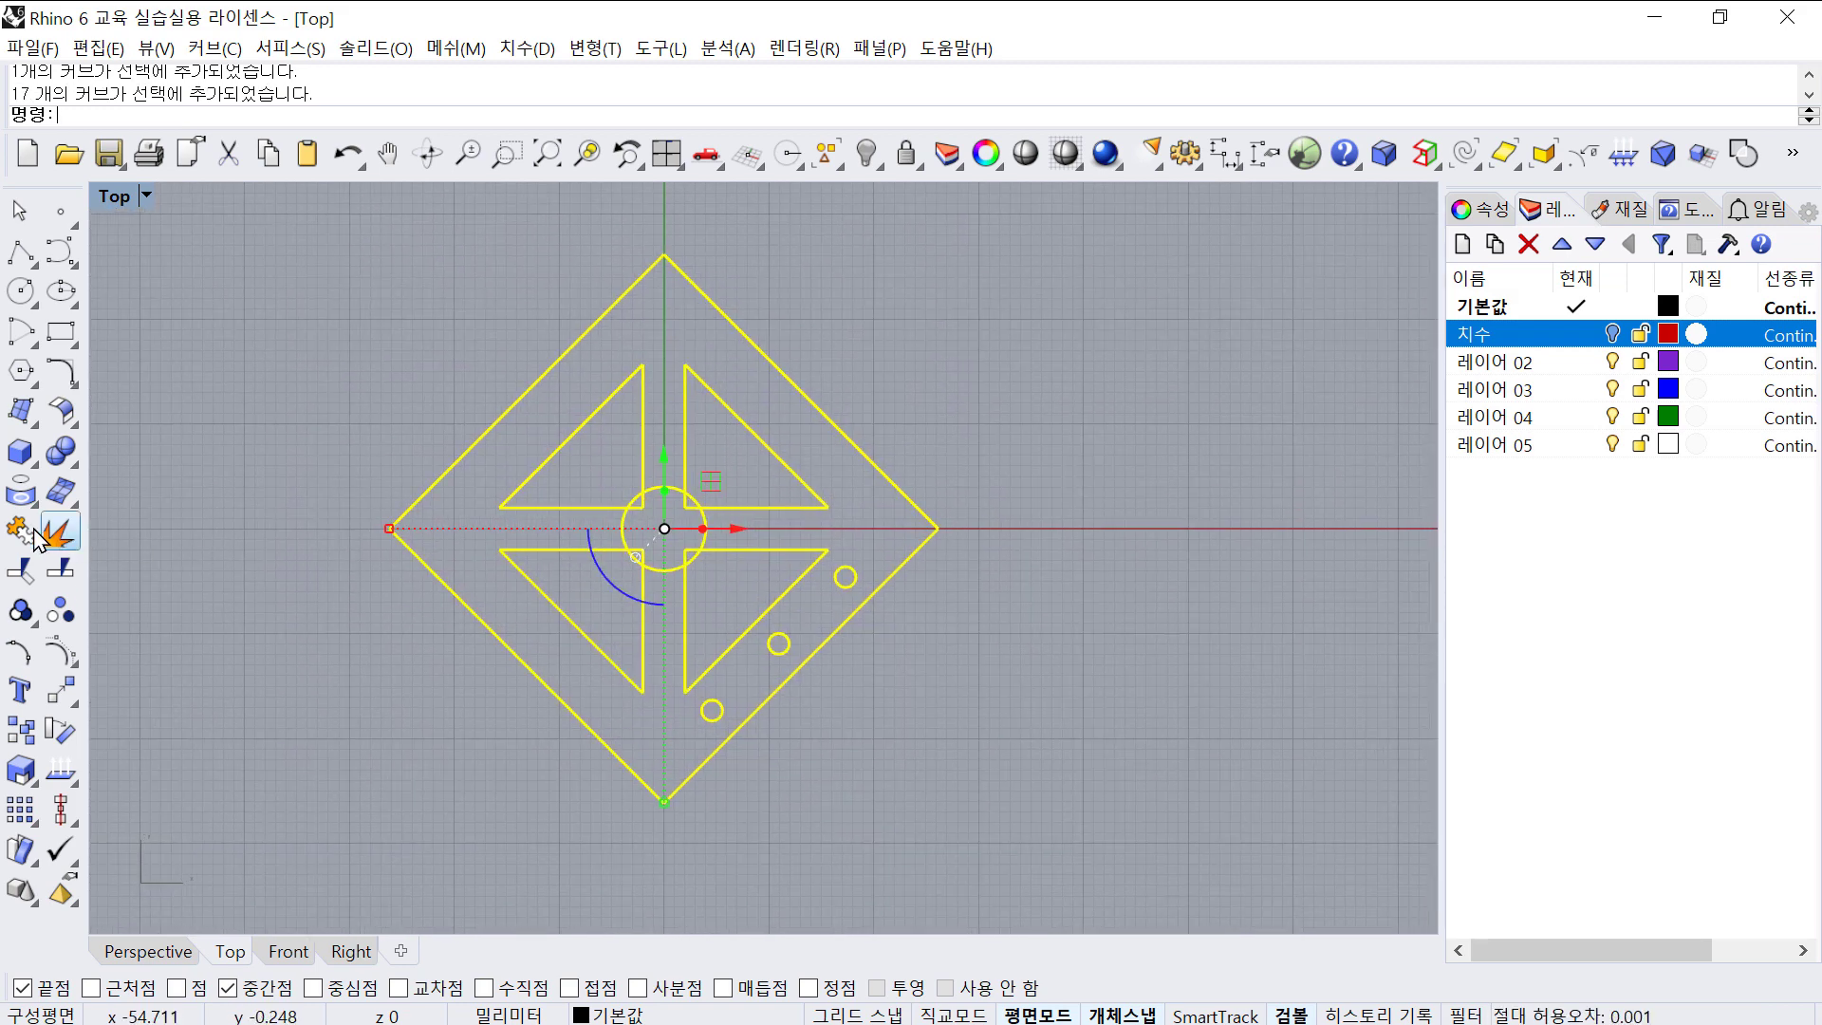
left_click(21, 532)
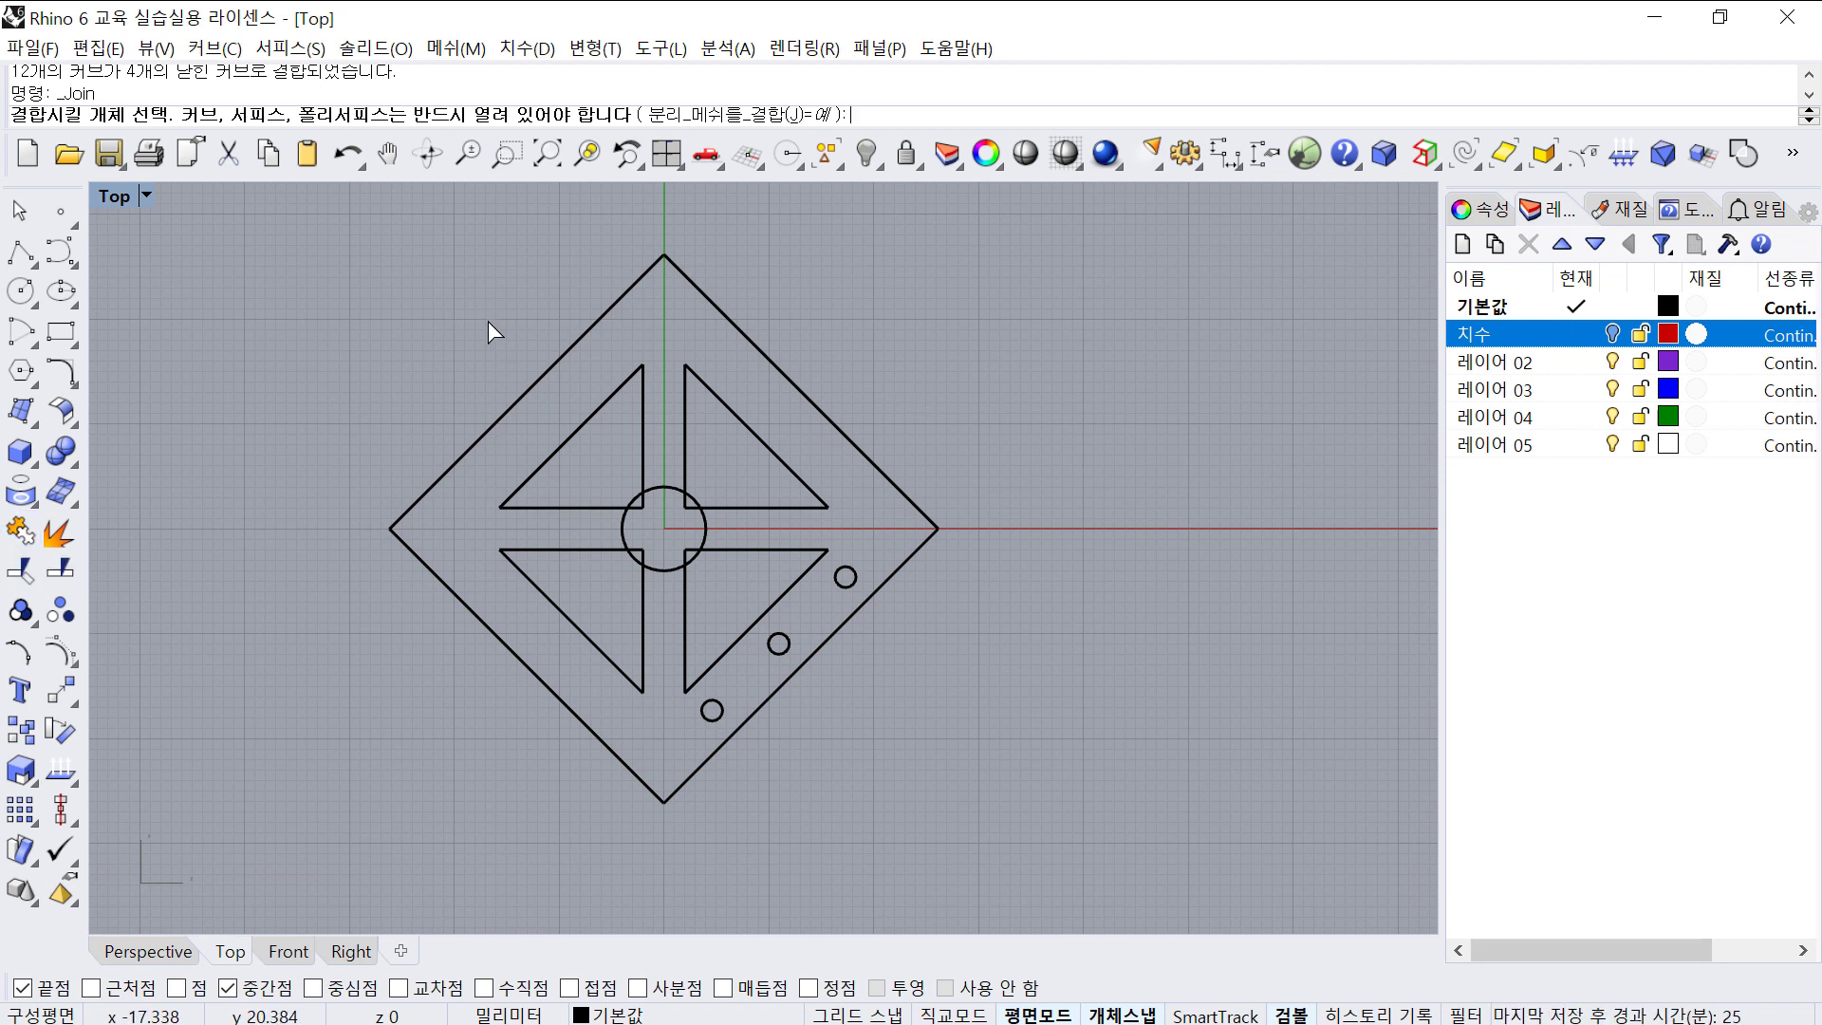
key("Escape")
- Extrude the diamond outline, four triangles and three stone circles together as a 1 mm solid plate, leaving out the central circle
left_click_drag(926, 400, 536, 306)
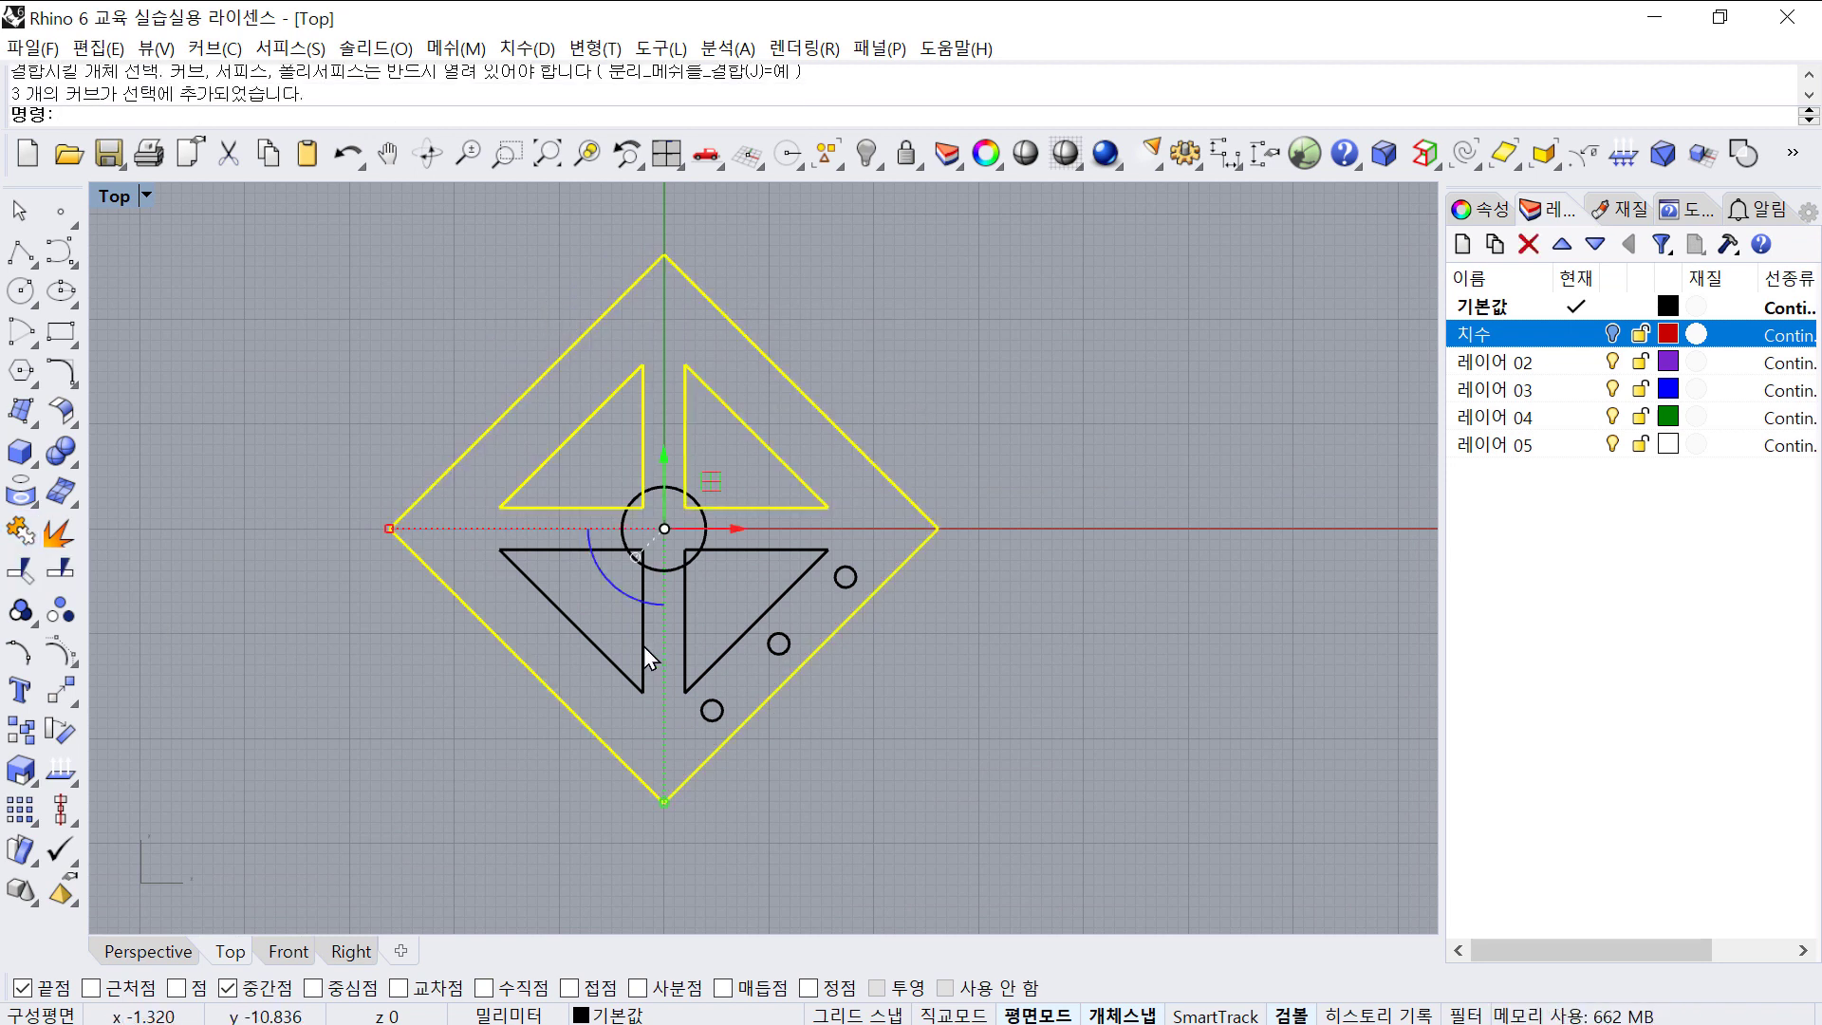
left_click(707, 672, "shift")
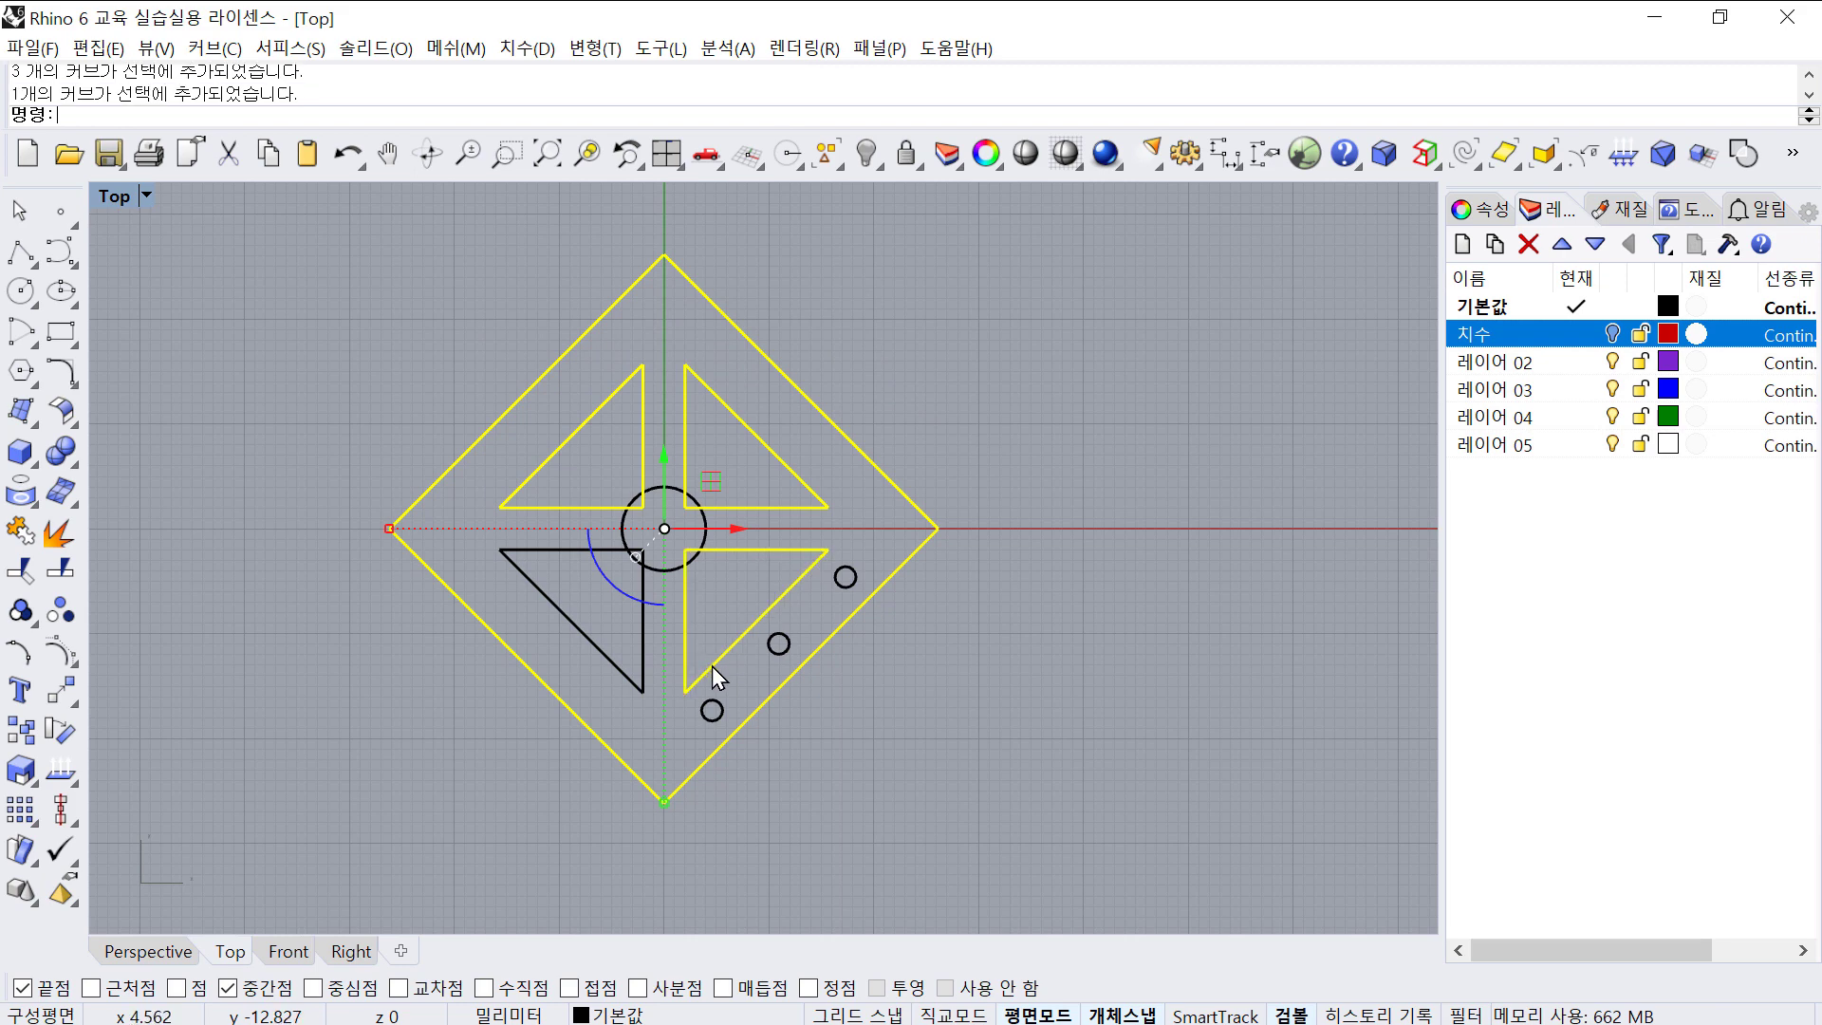
left_click(643, 649, "shift")
left_click(666, 153)
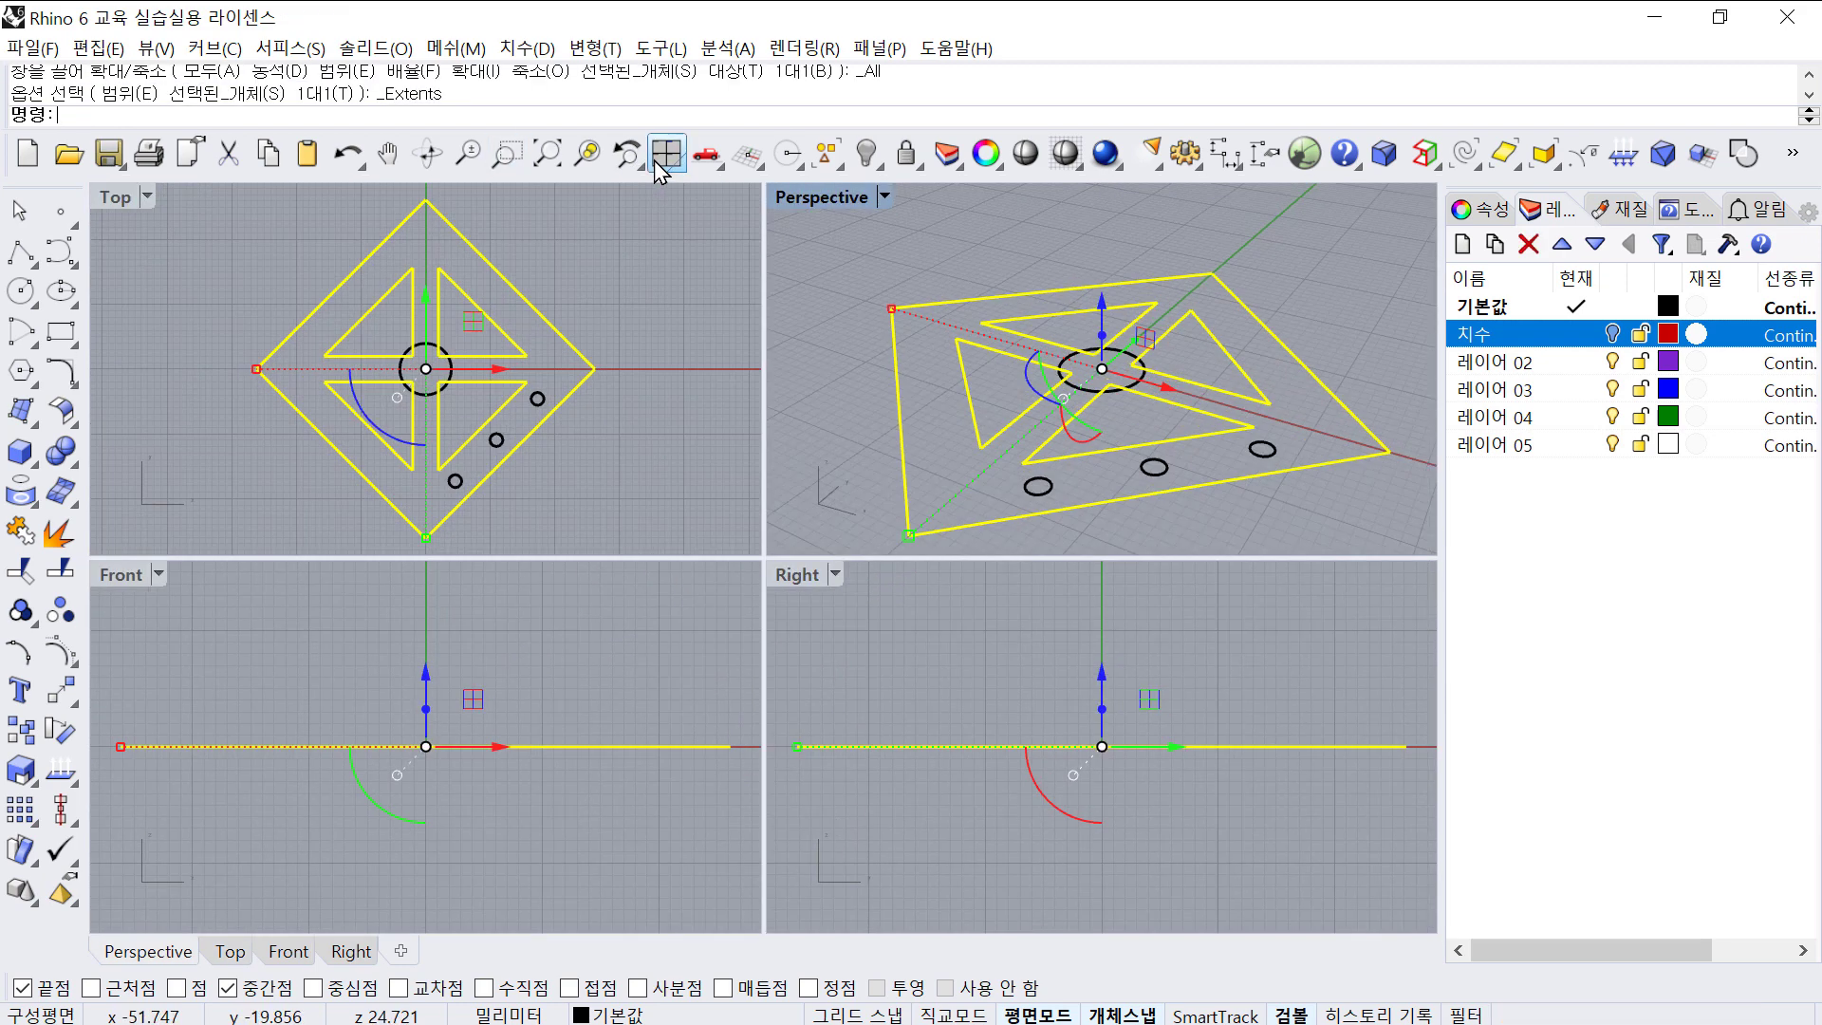
scroll(573, 391, "up", 3)
left_click(538, 382, "shift")
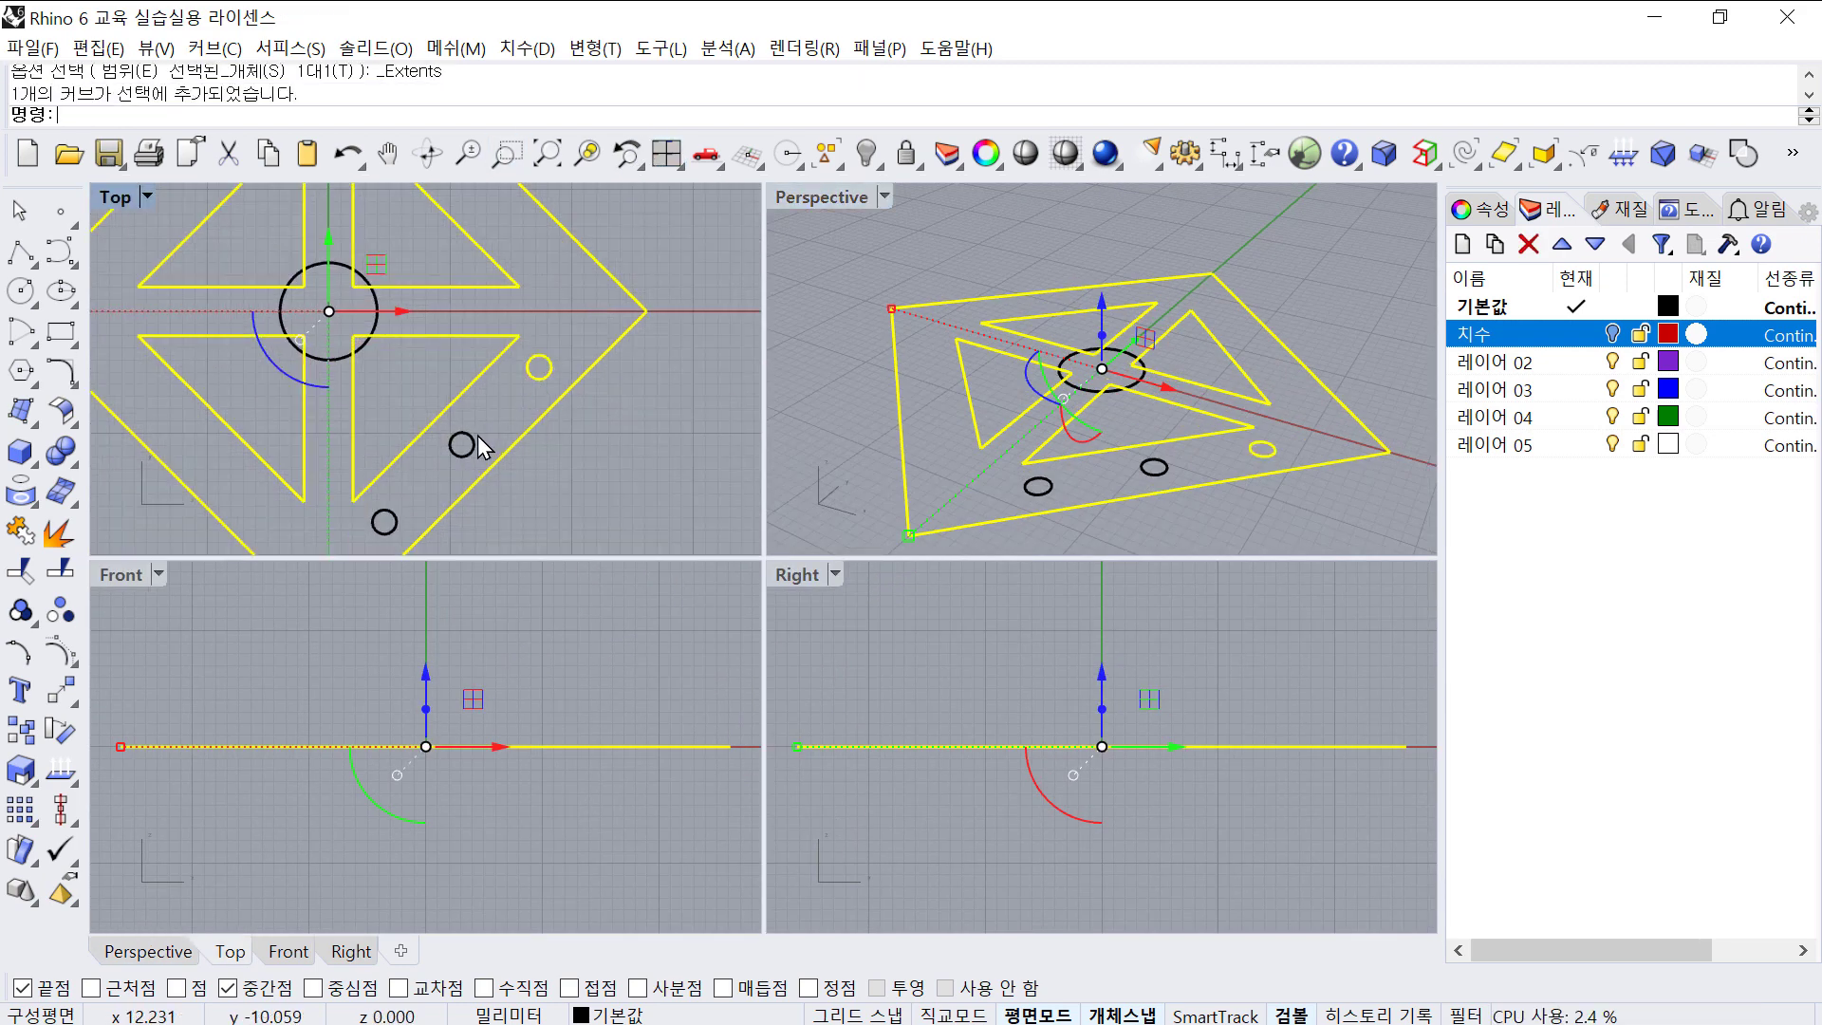
left_click(475, 442, "shift")
left_click(396, 517, "shift")
right_click_drag(396, 517, 440, 472)
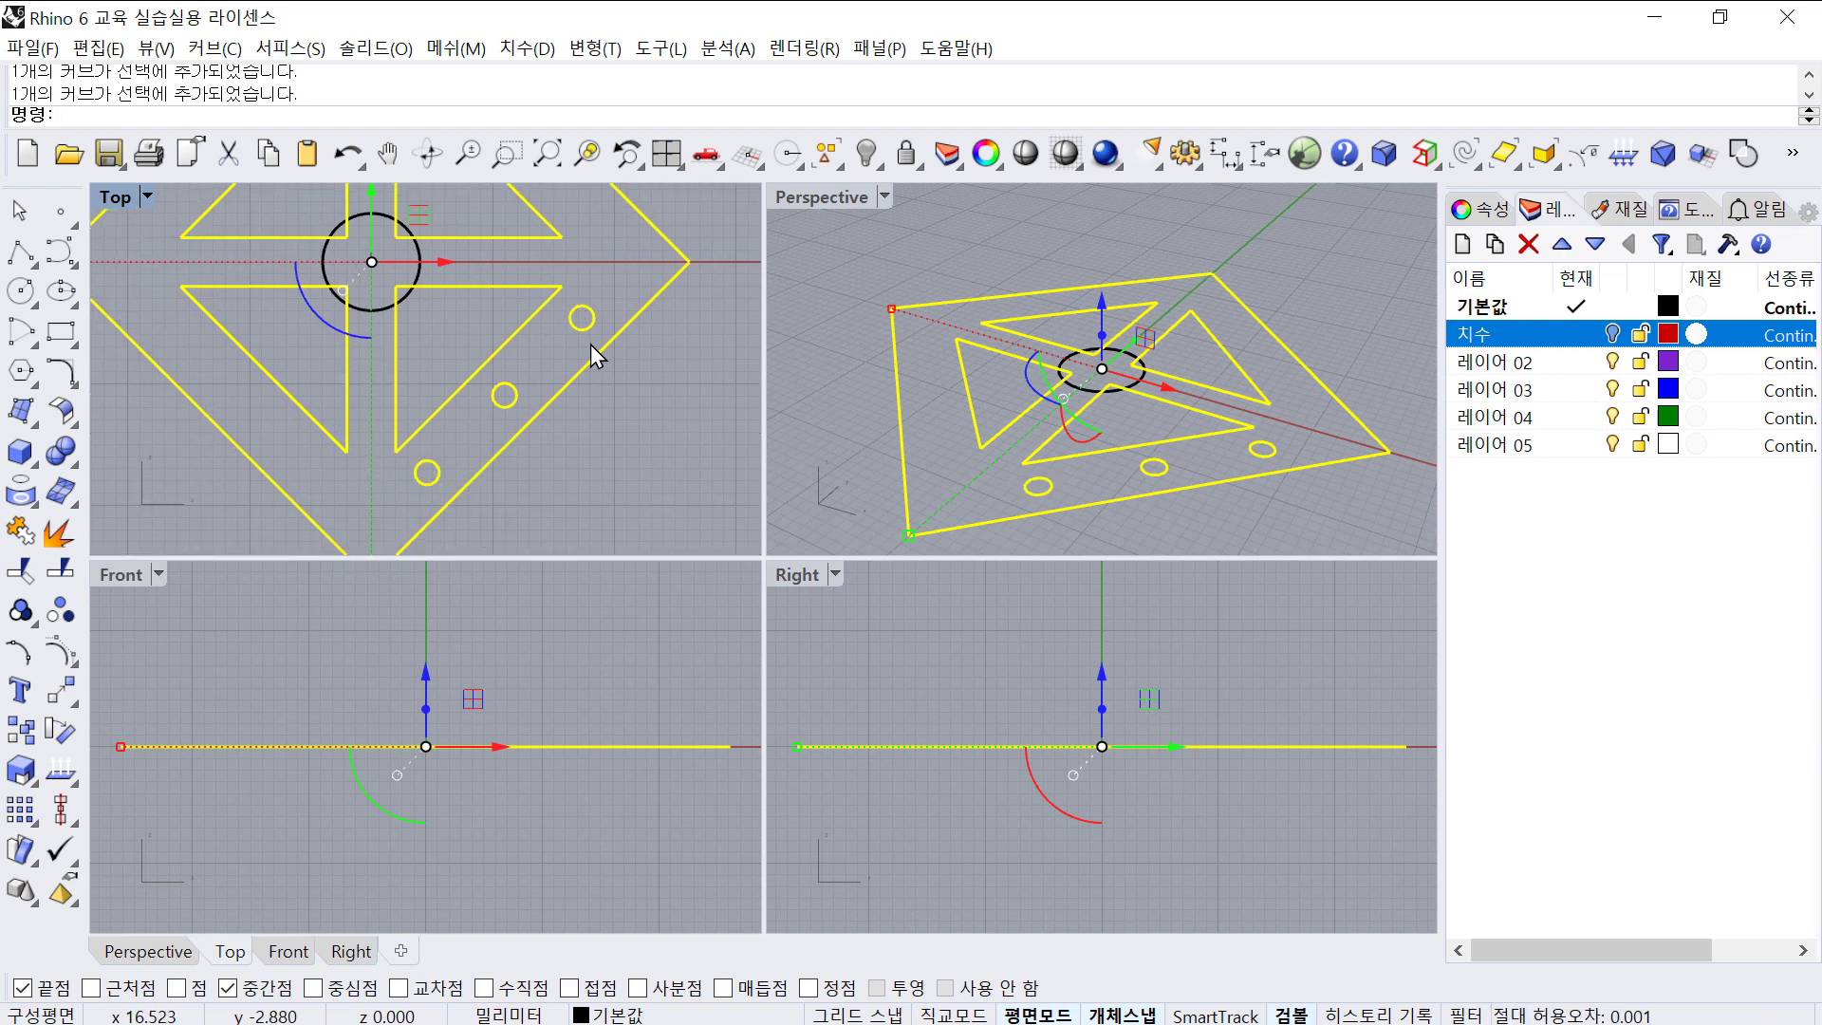
scroll(549, 623, "down", 4)
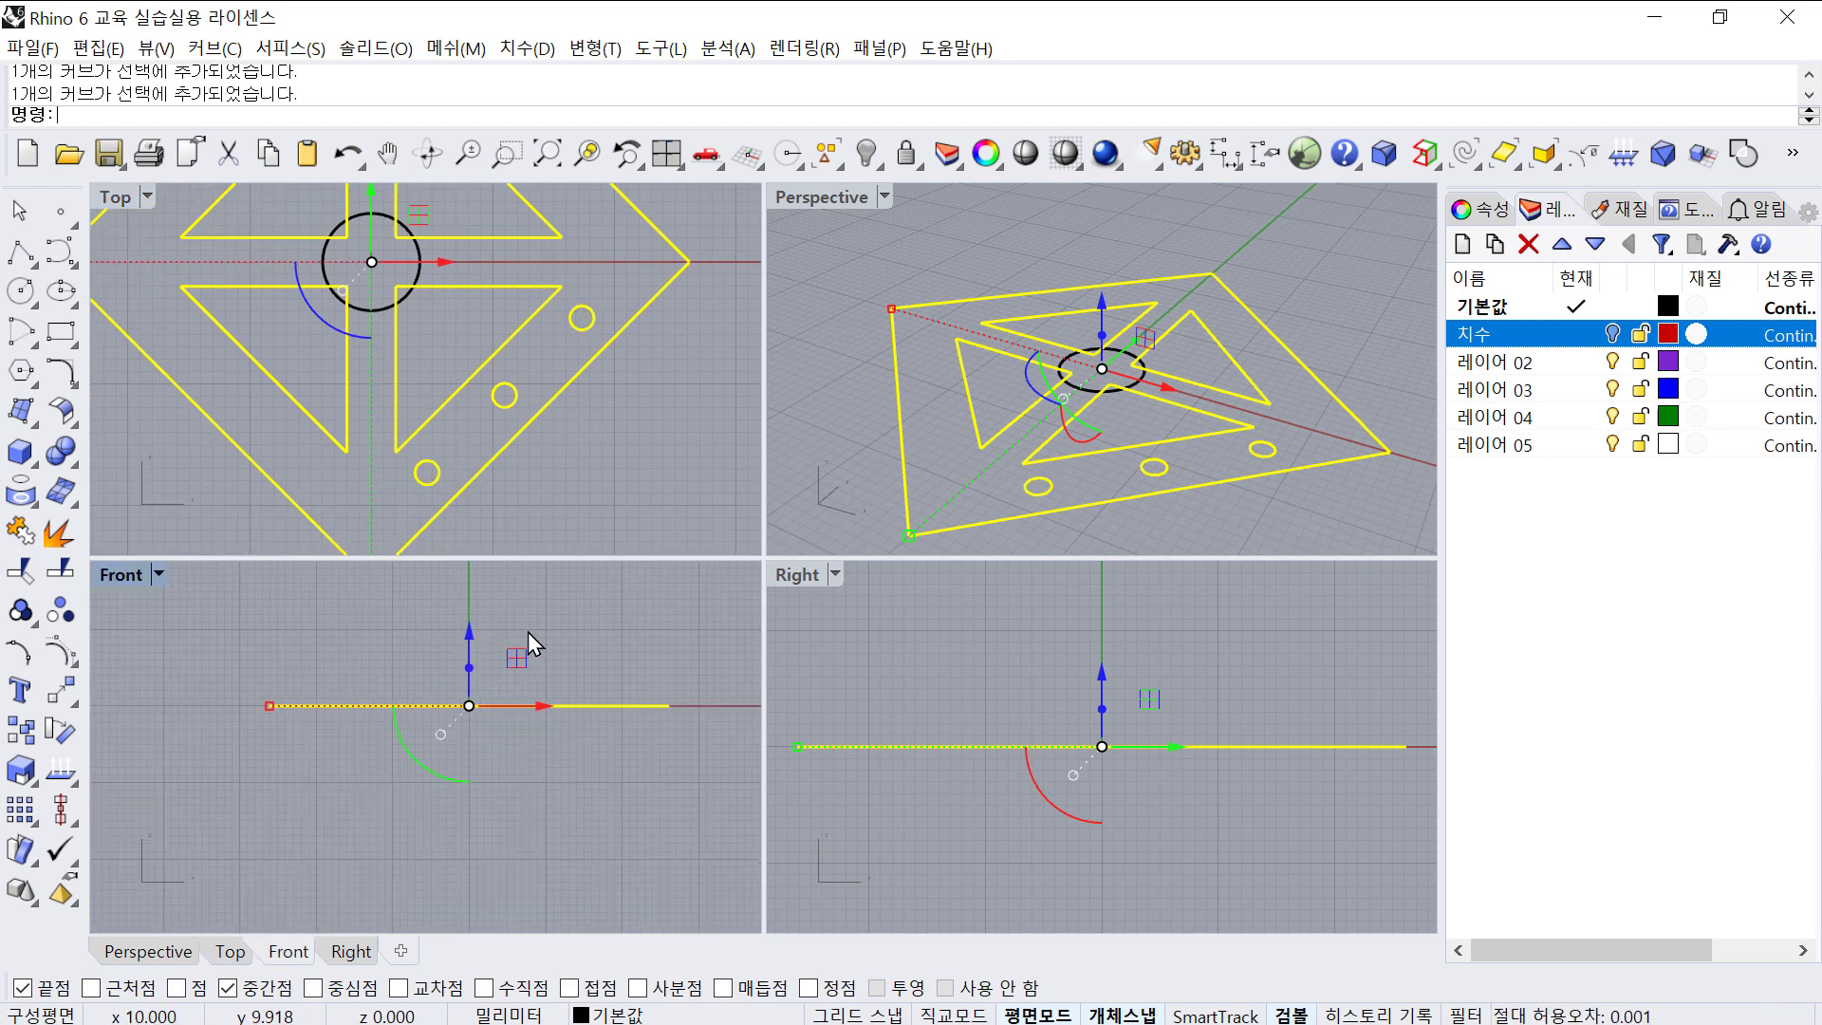
scroll(528, 630, "up", 2)
right_click_drag(527, 620, 523, 918)
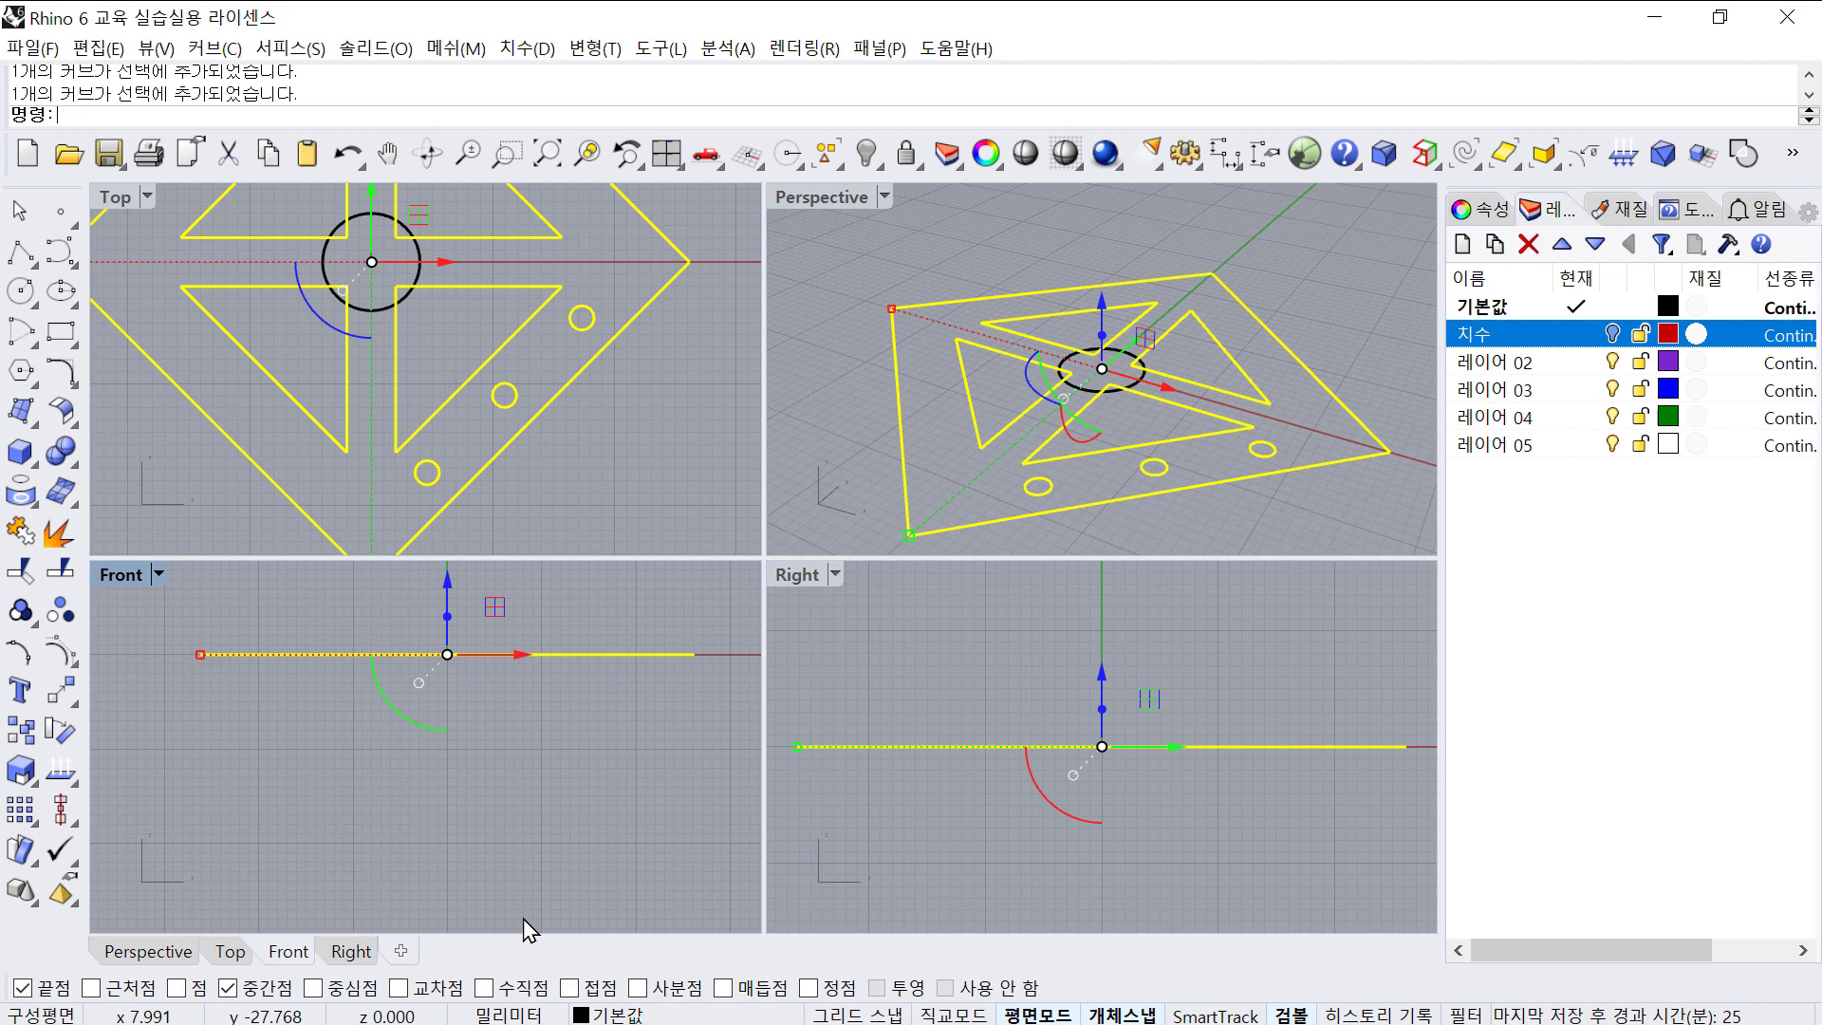
left_click(20, 452)
left_click(142, 590)
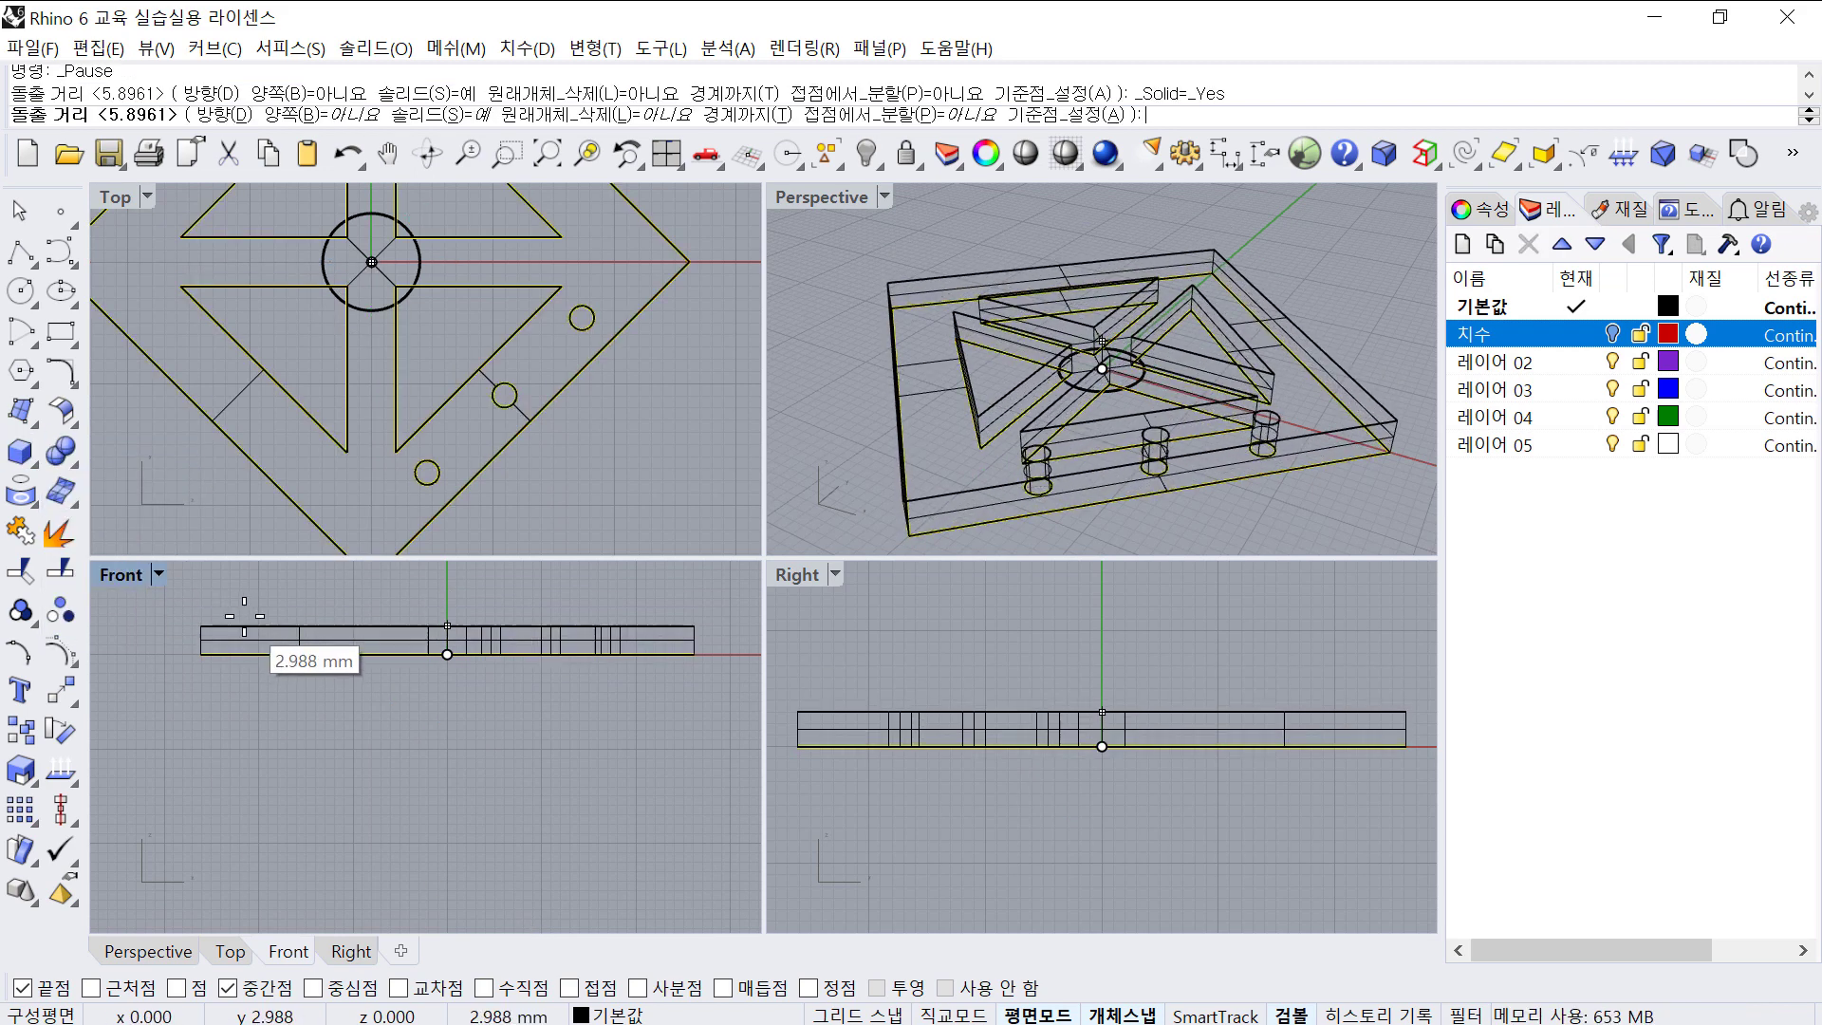
type("1")
key("Return")
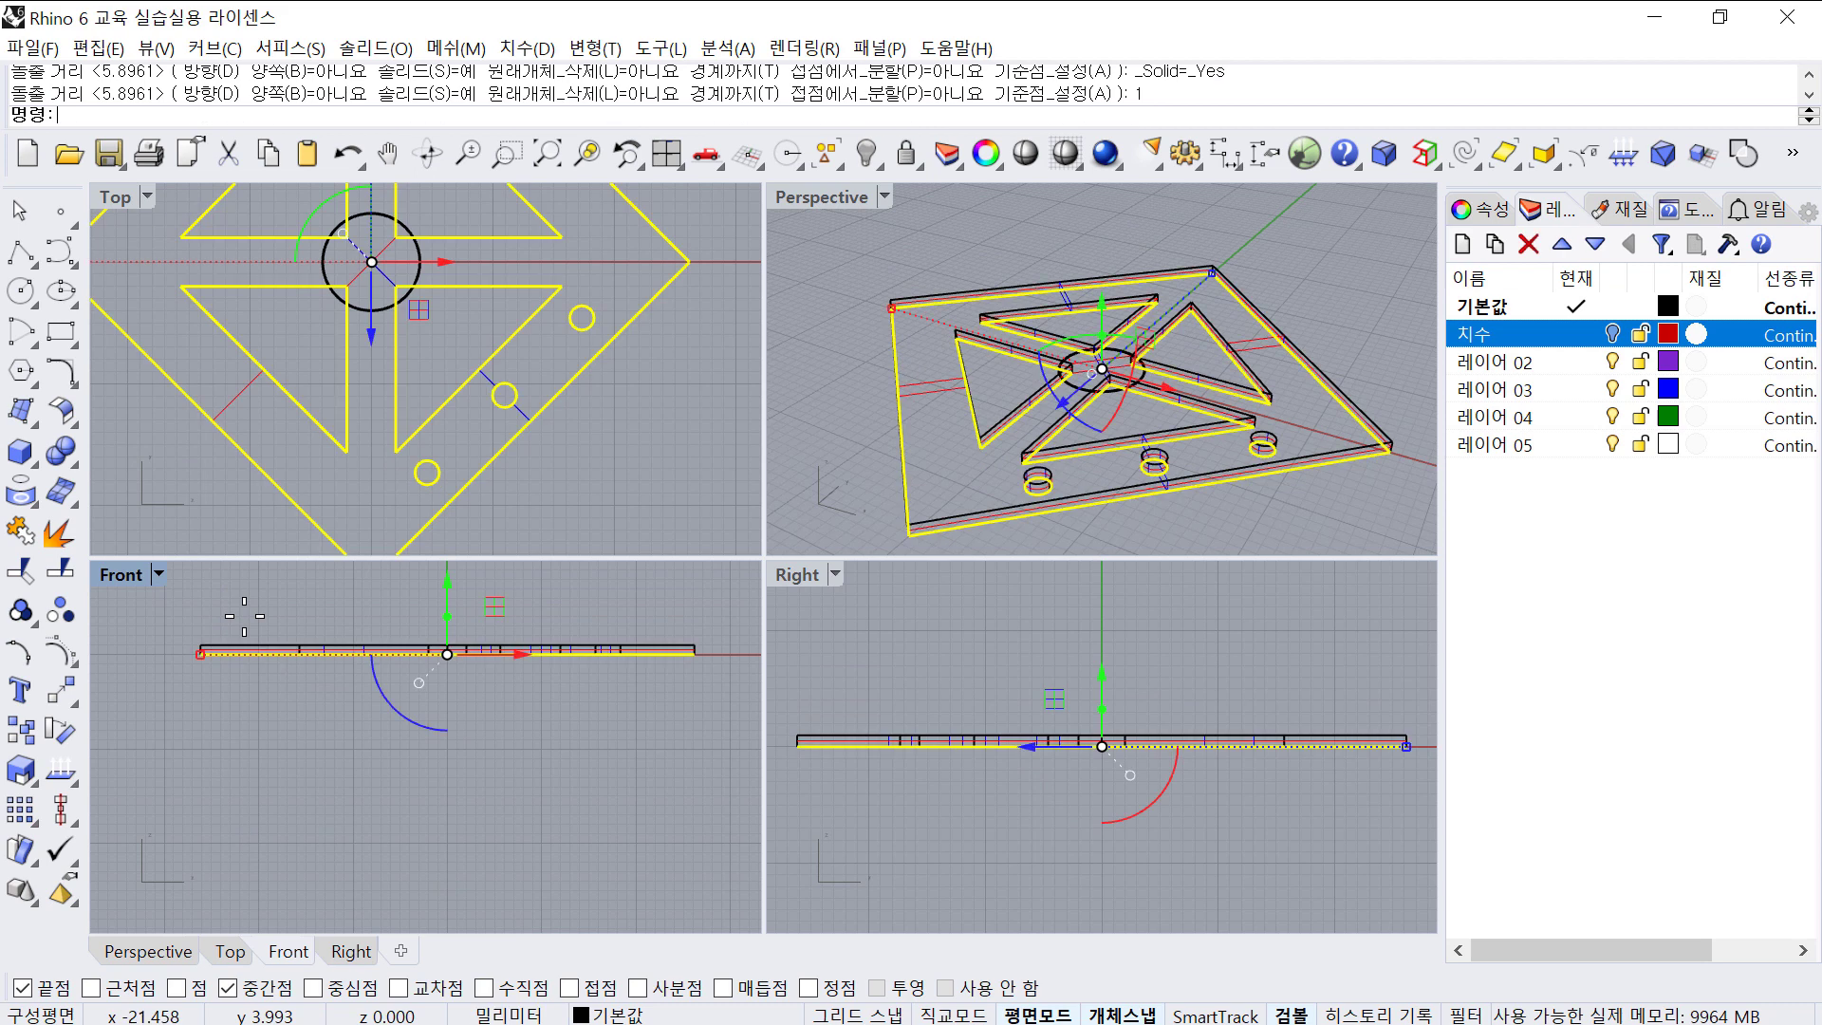
- Set the perspective view to the shaded (음영) display mode and inspect the plate's openings and stone holes
left_click(833, 275)
left_click(884, 198)
left_click(966, 107)
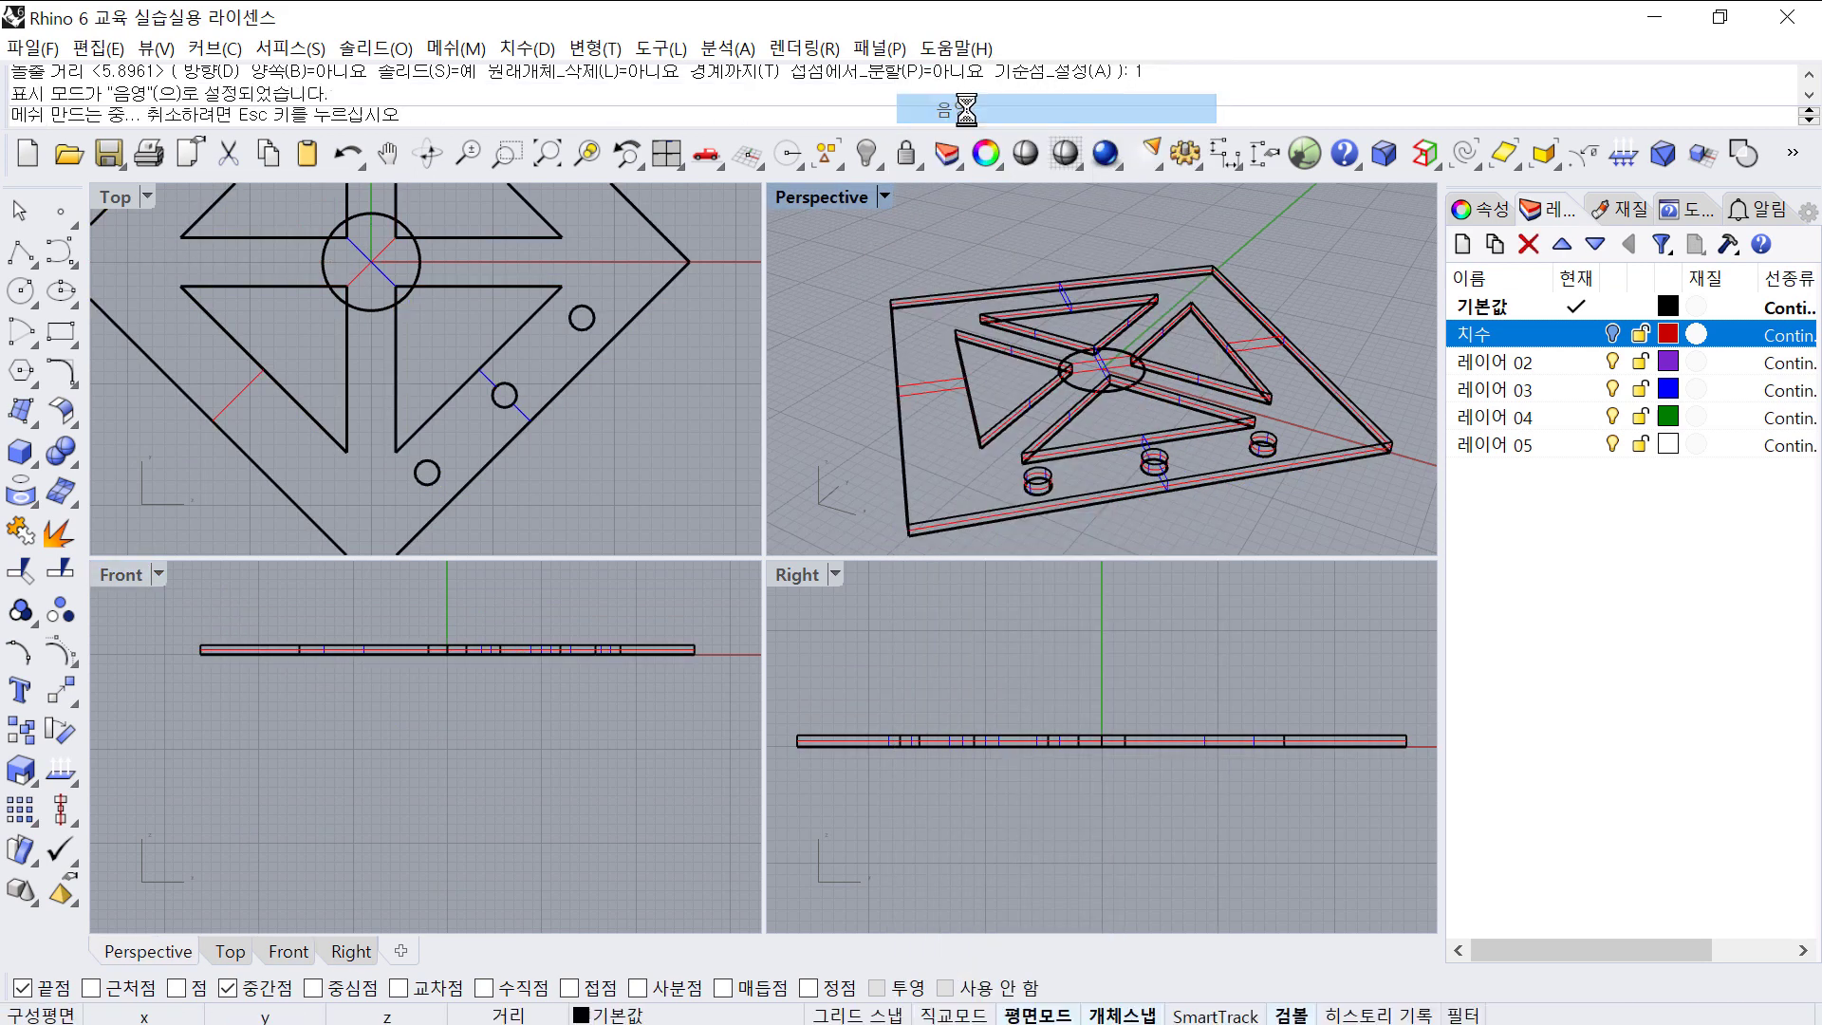
scroll(988, 314, "up", 5)
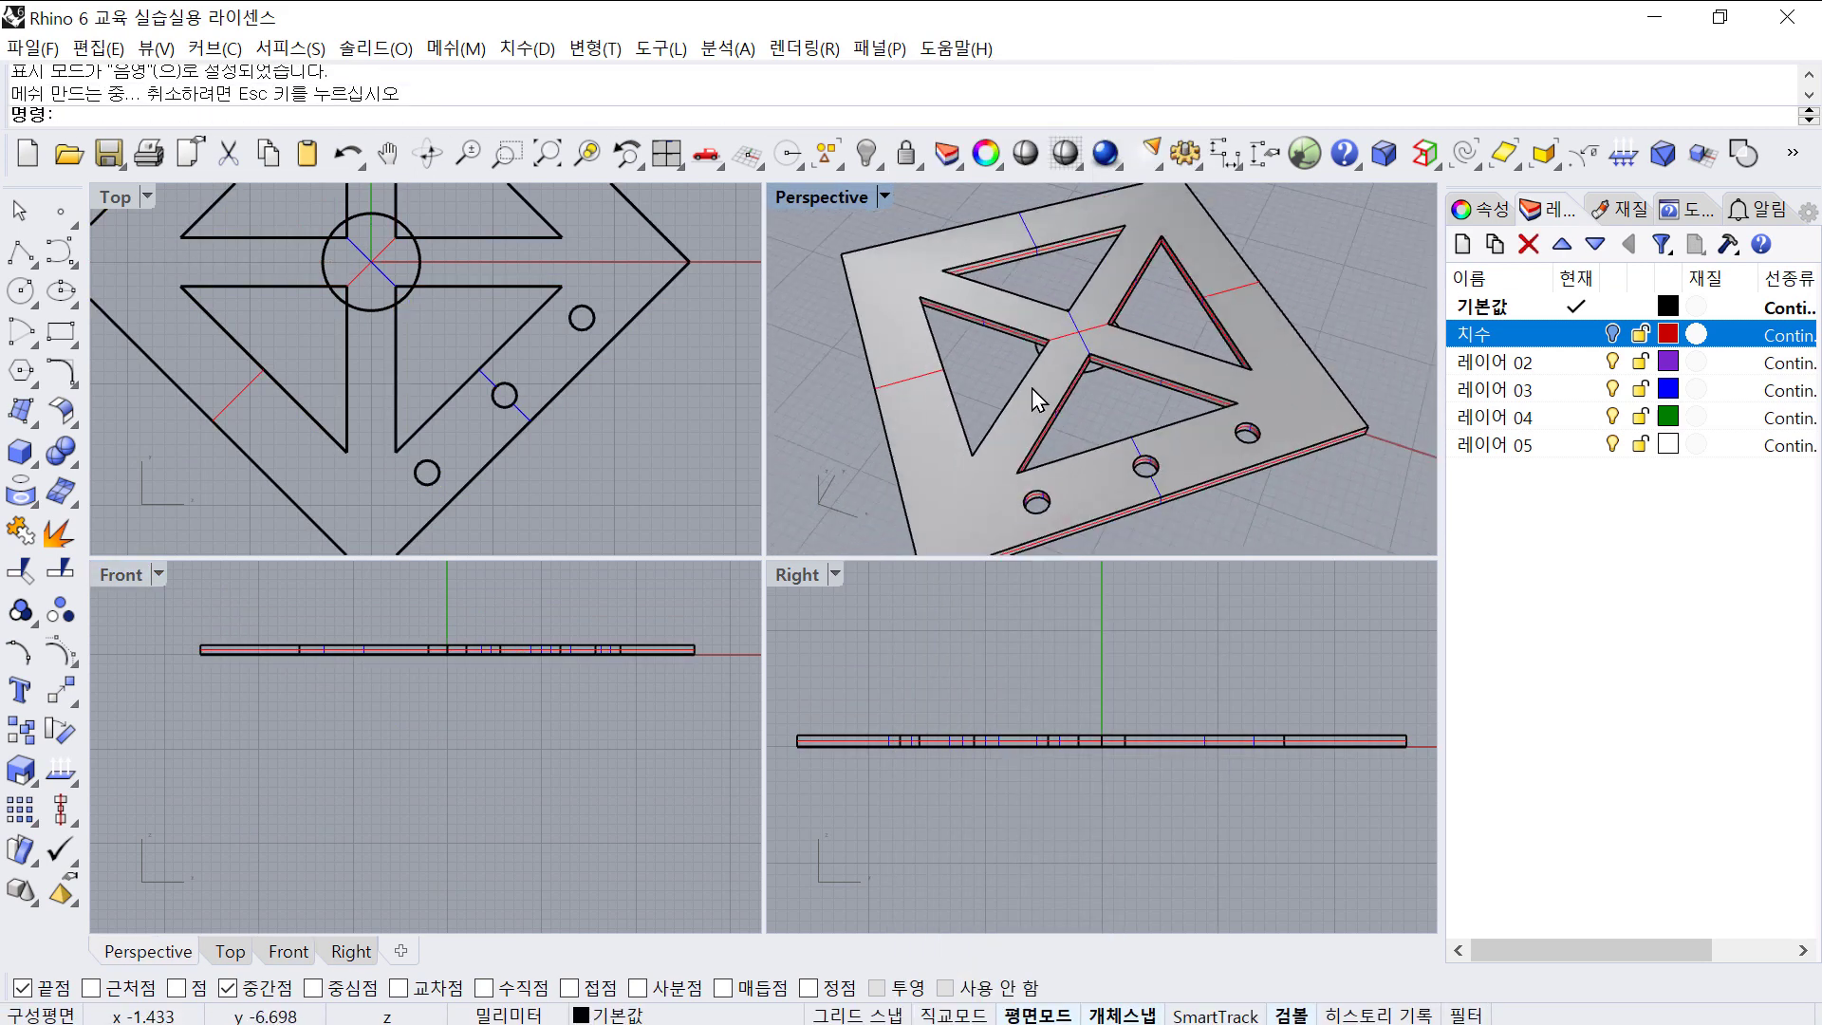
scroll(1037, 398, "down", 3)
scroll(384, 266, "up", 3)
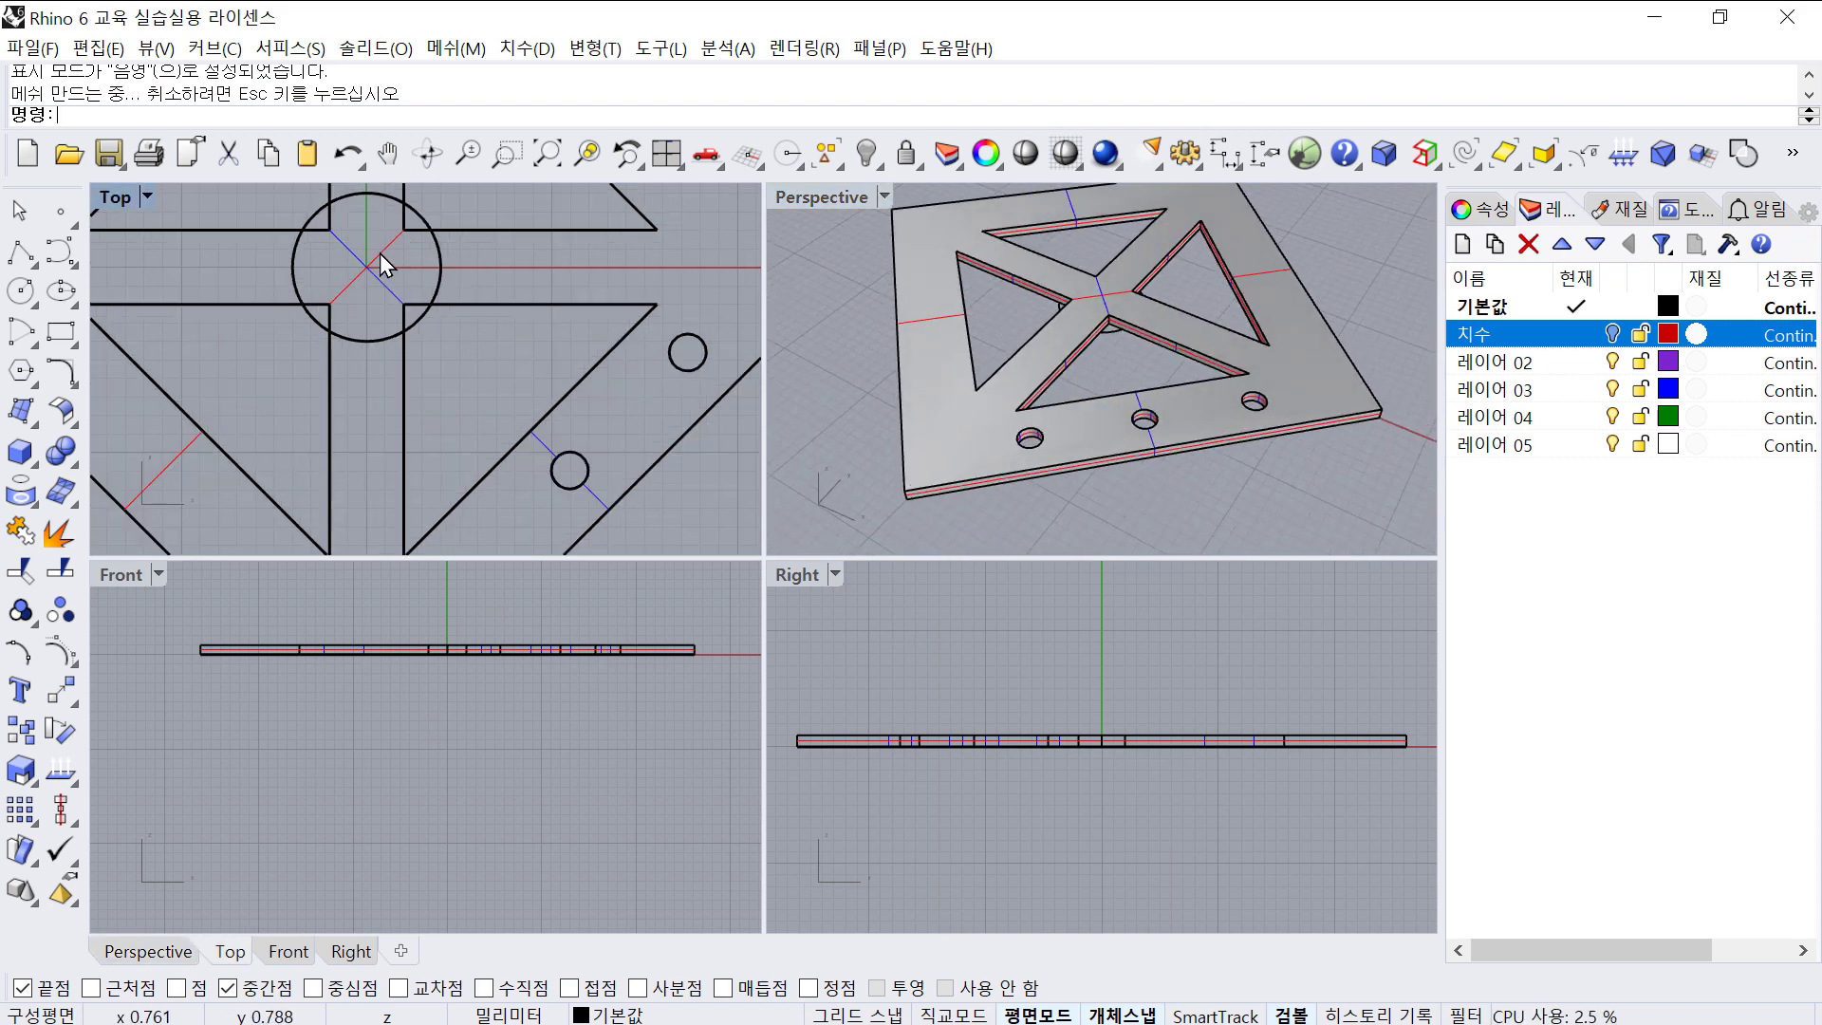
scroll(384, 266, "up", 2)
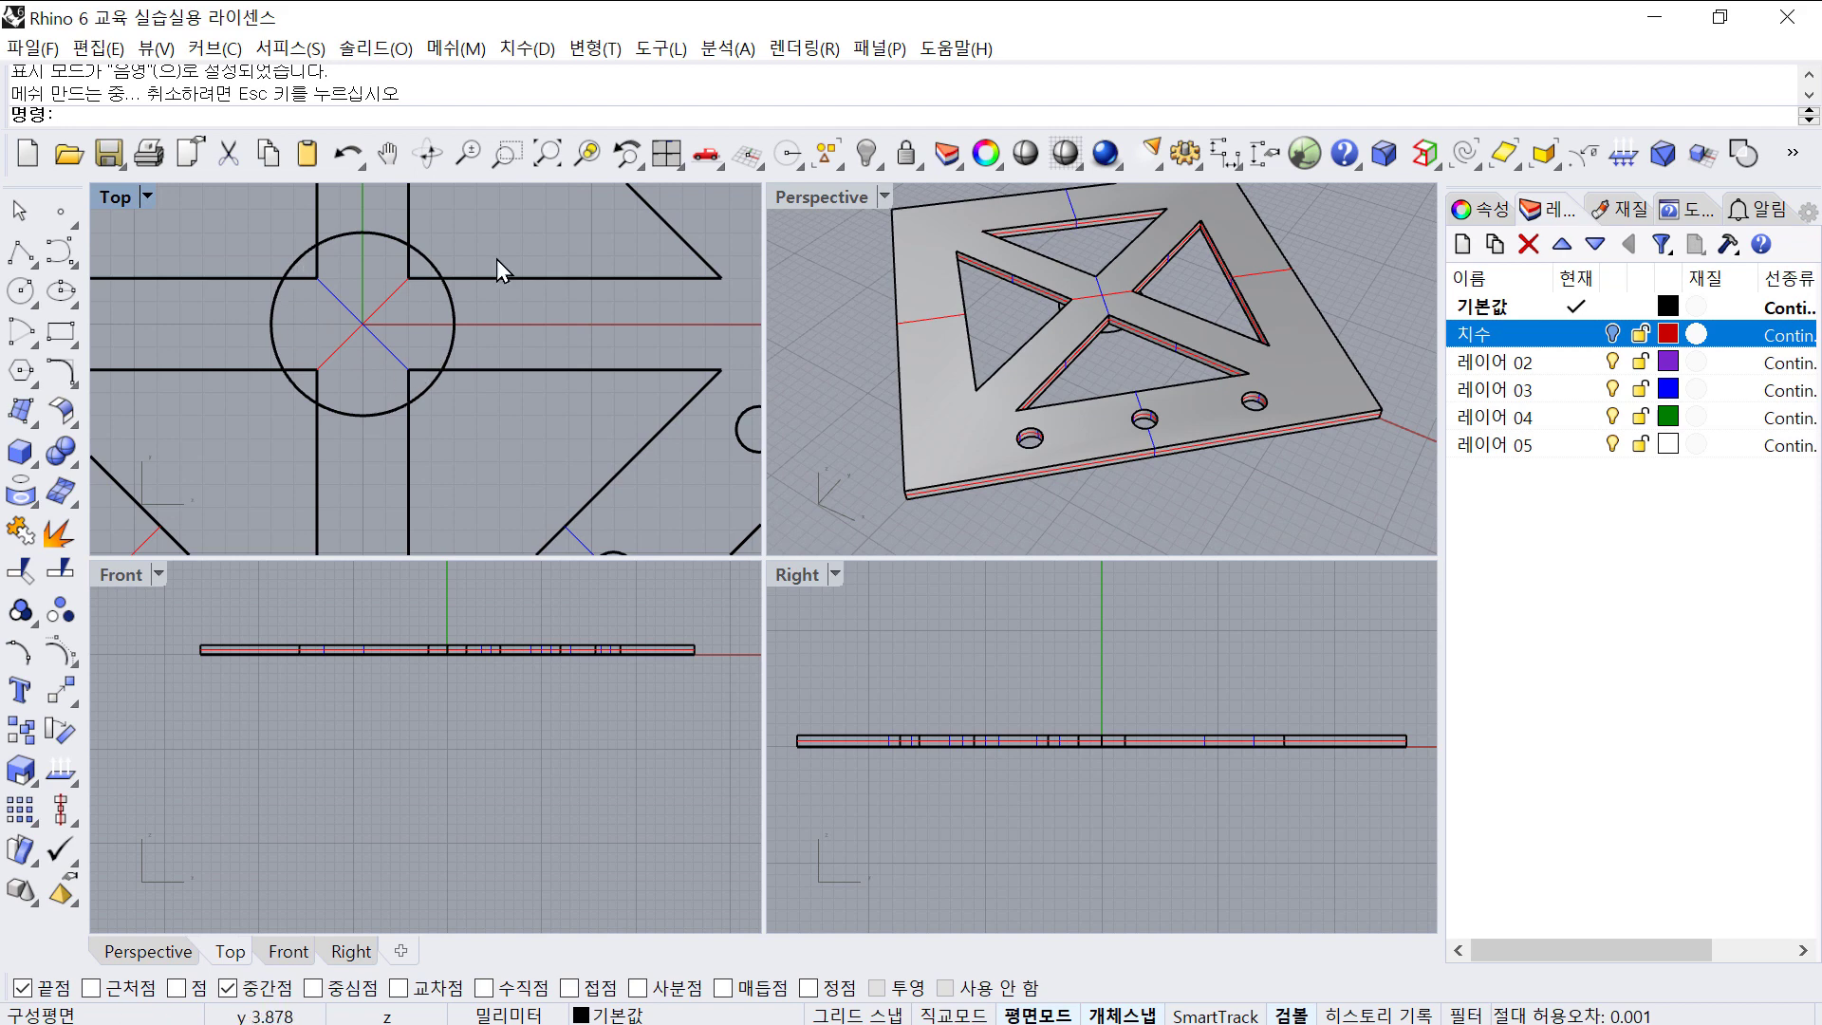
scroll(524, 338, "down", 4)
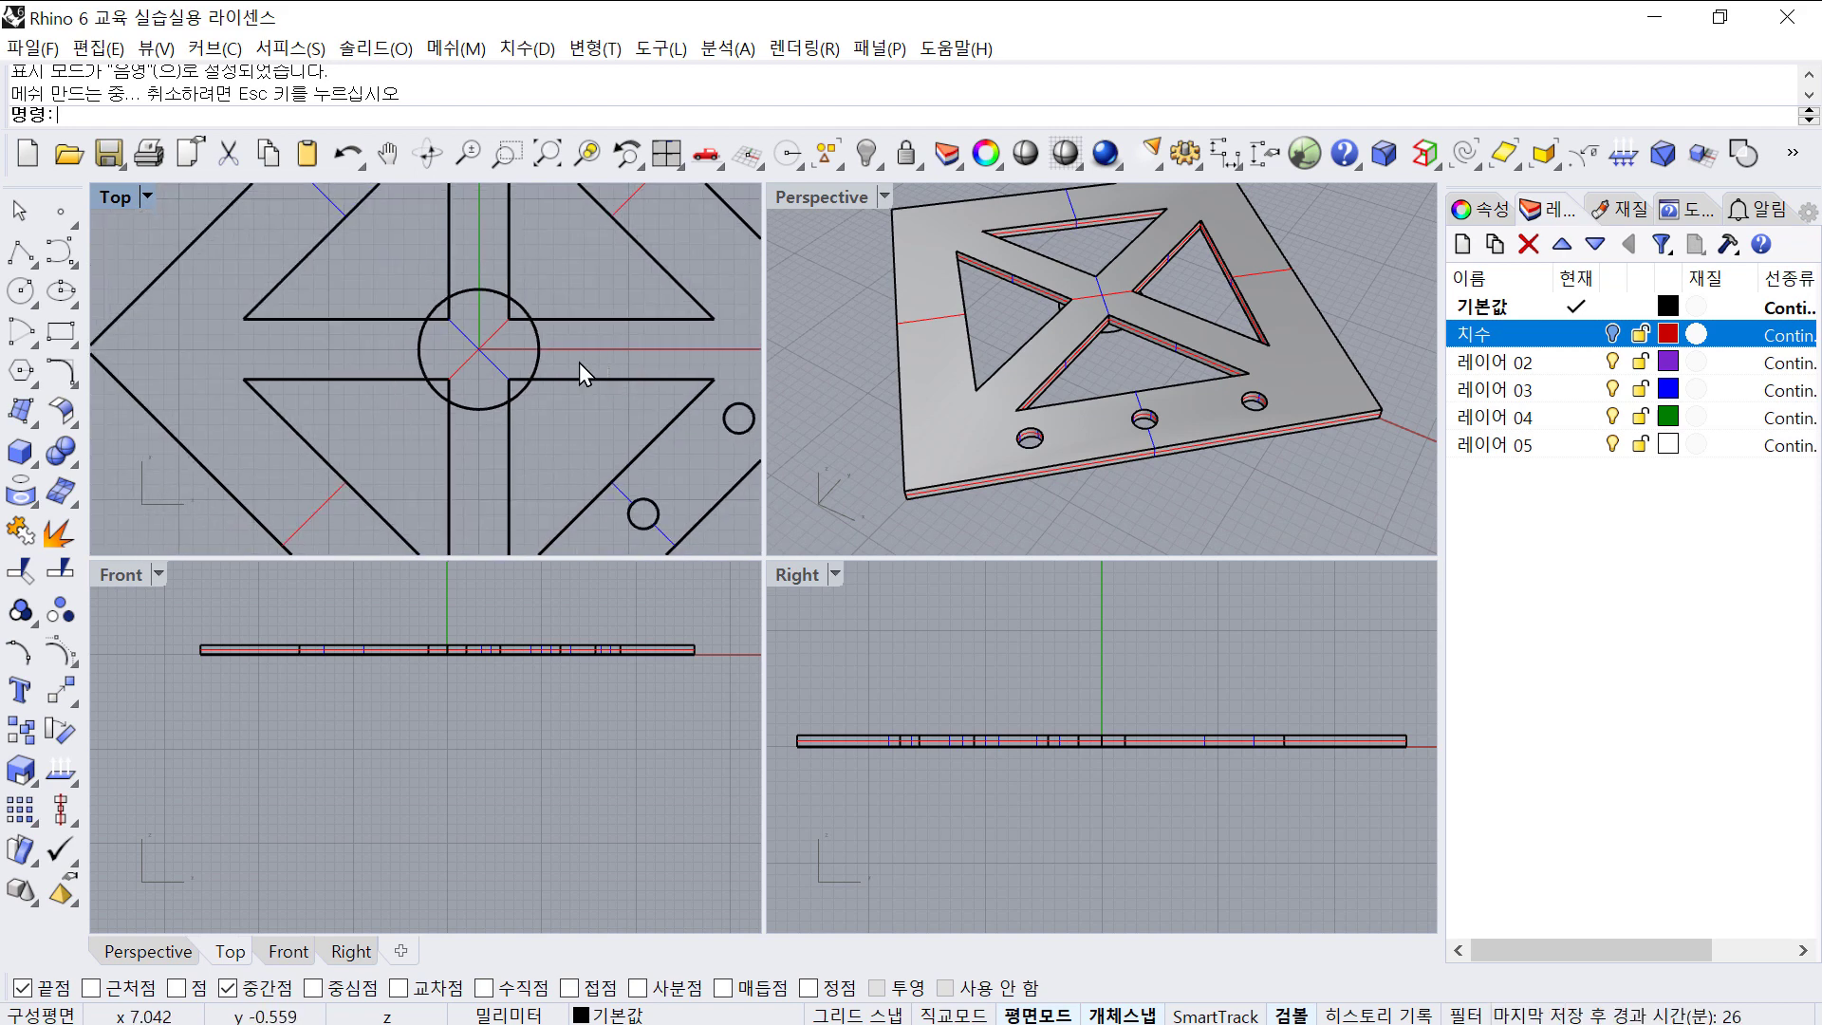
left_click(517, 395)
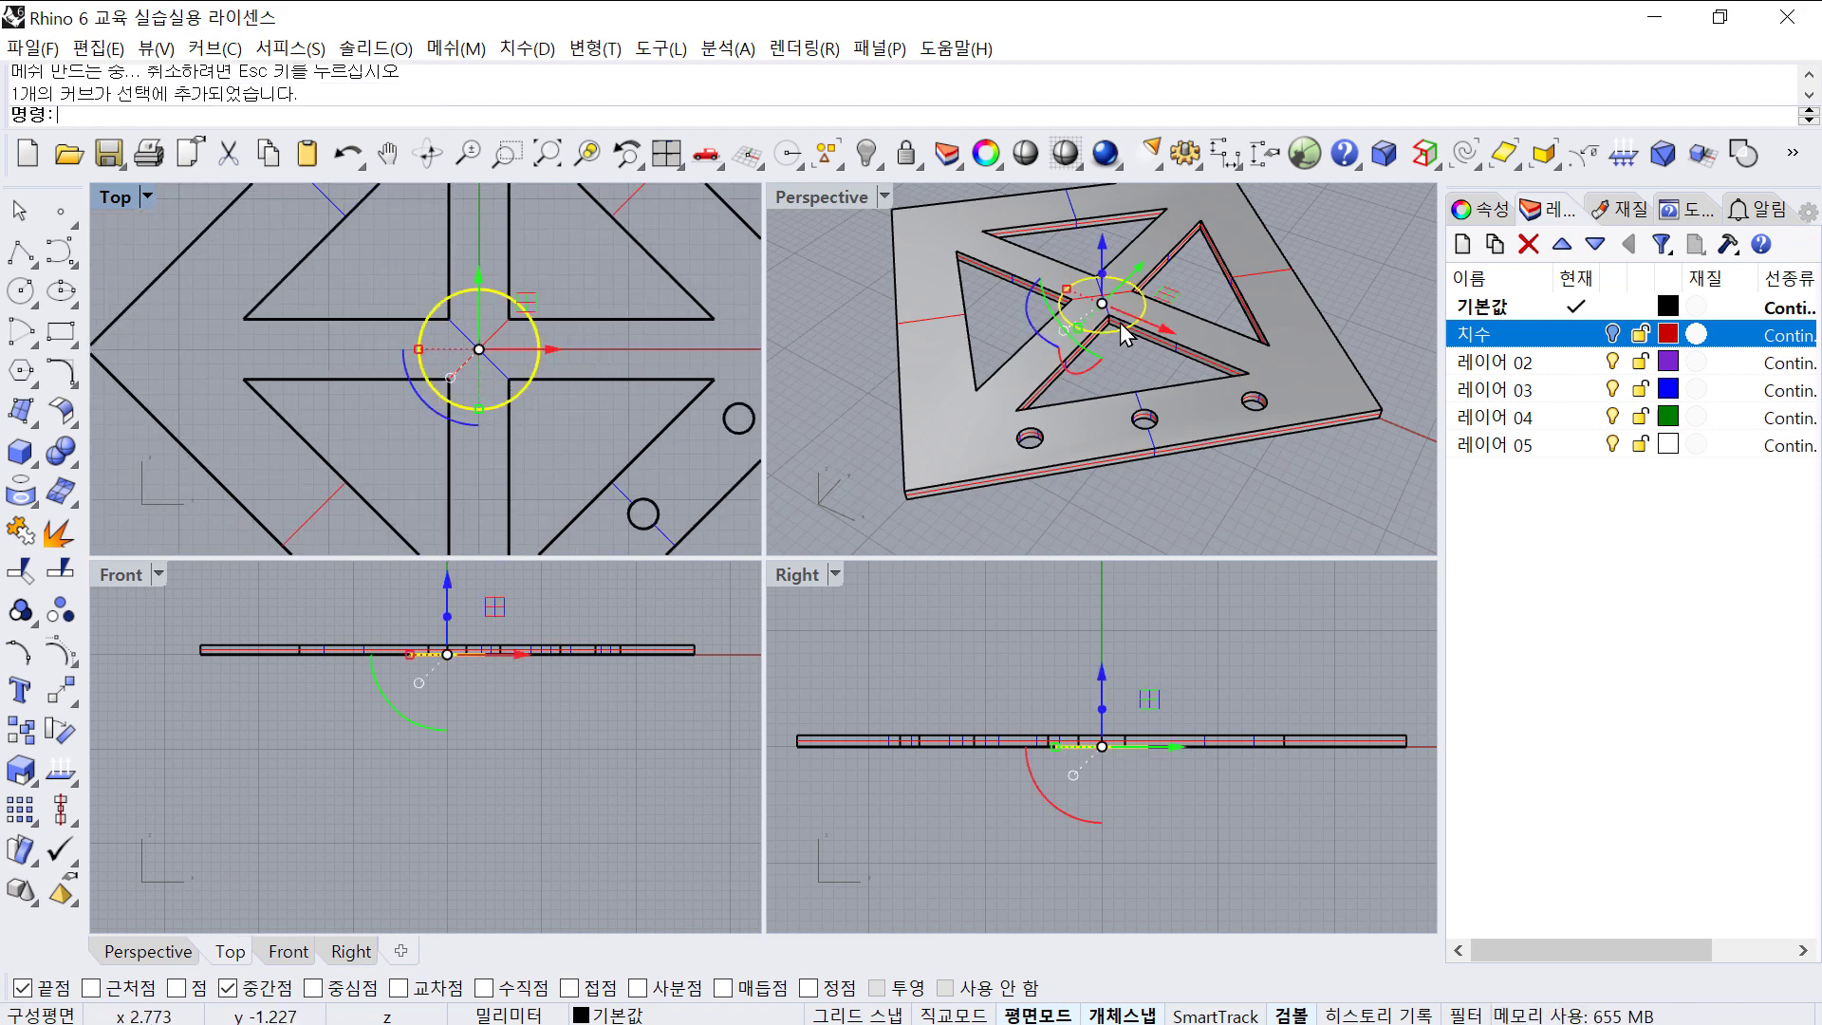
right_click_drag(1131, 355, 1179, 323)
key("Escape")
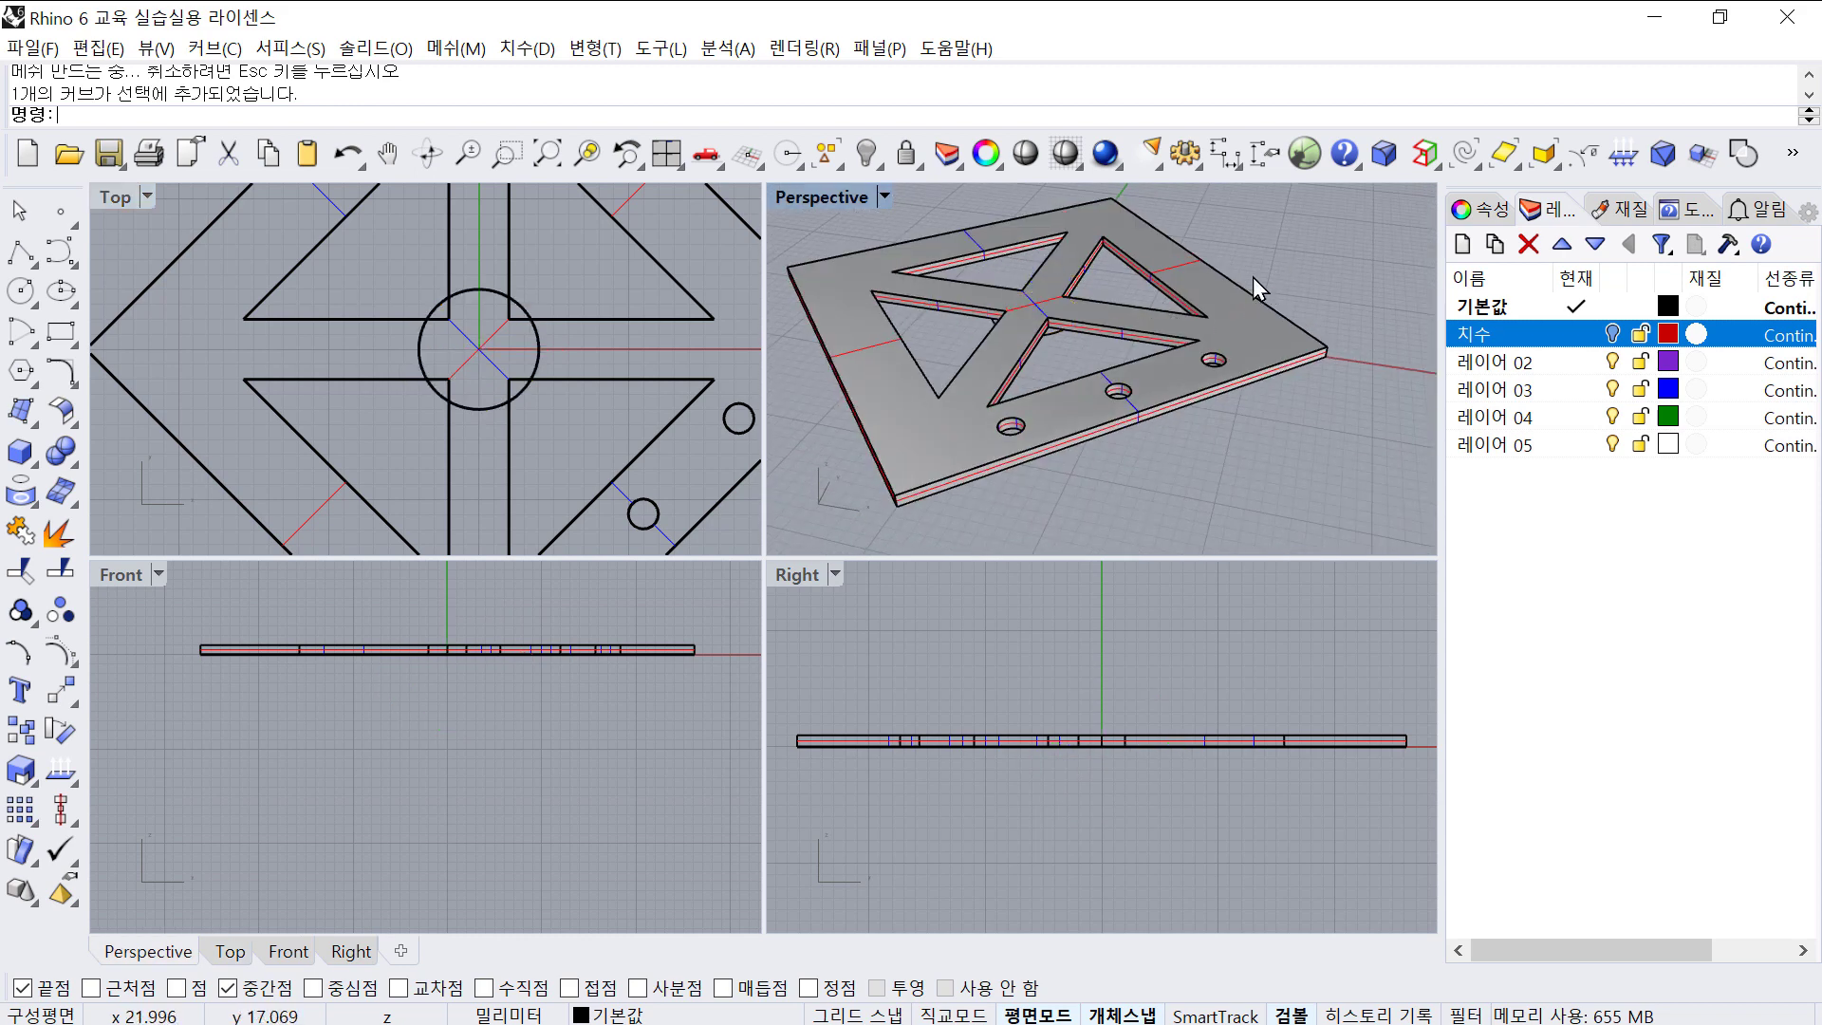
scroll(625, 287, "down", 3)
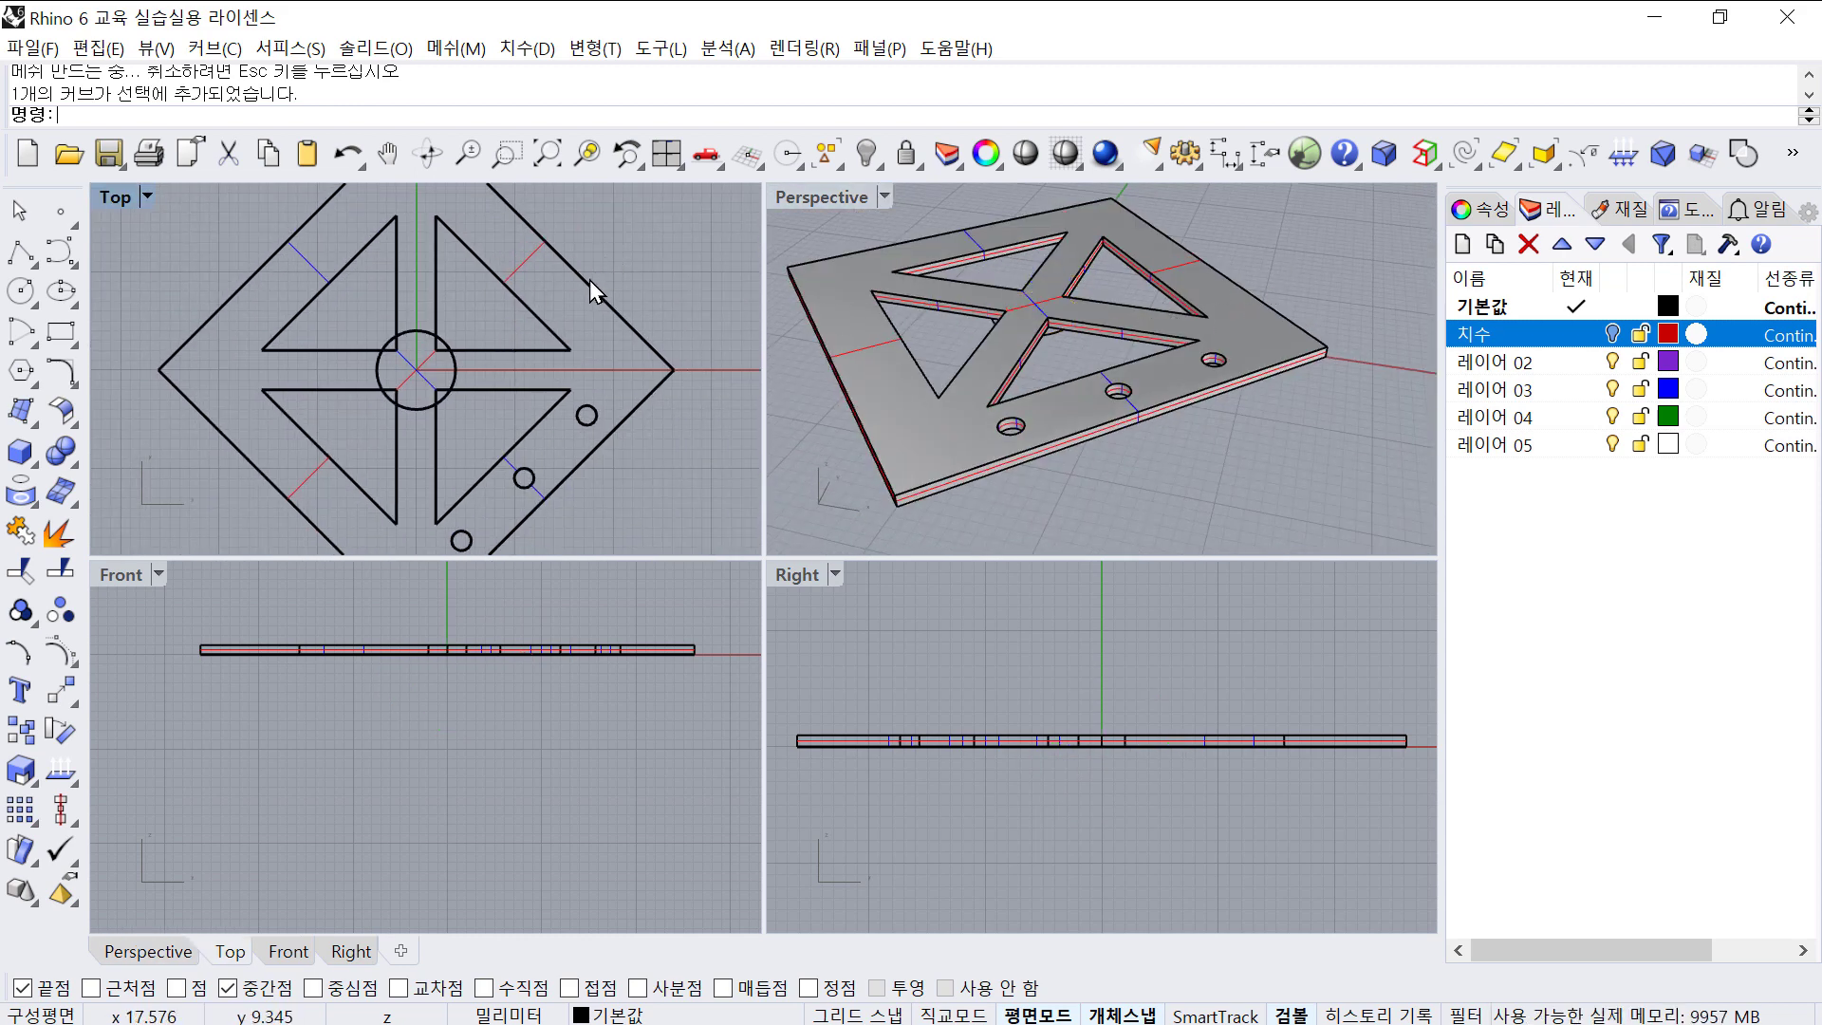
left_click(590, 281)
left_click(651, 347)
scroll(570, 357, "down", 2)
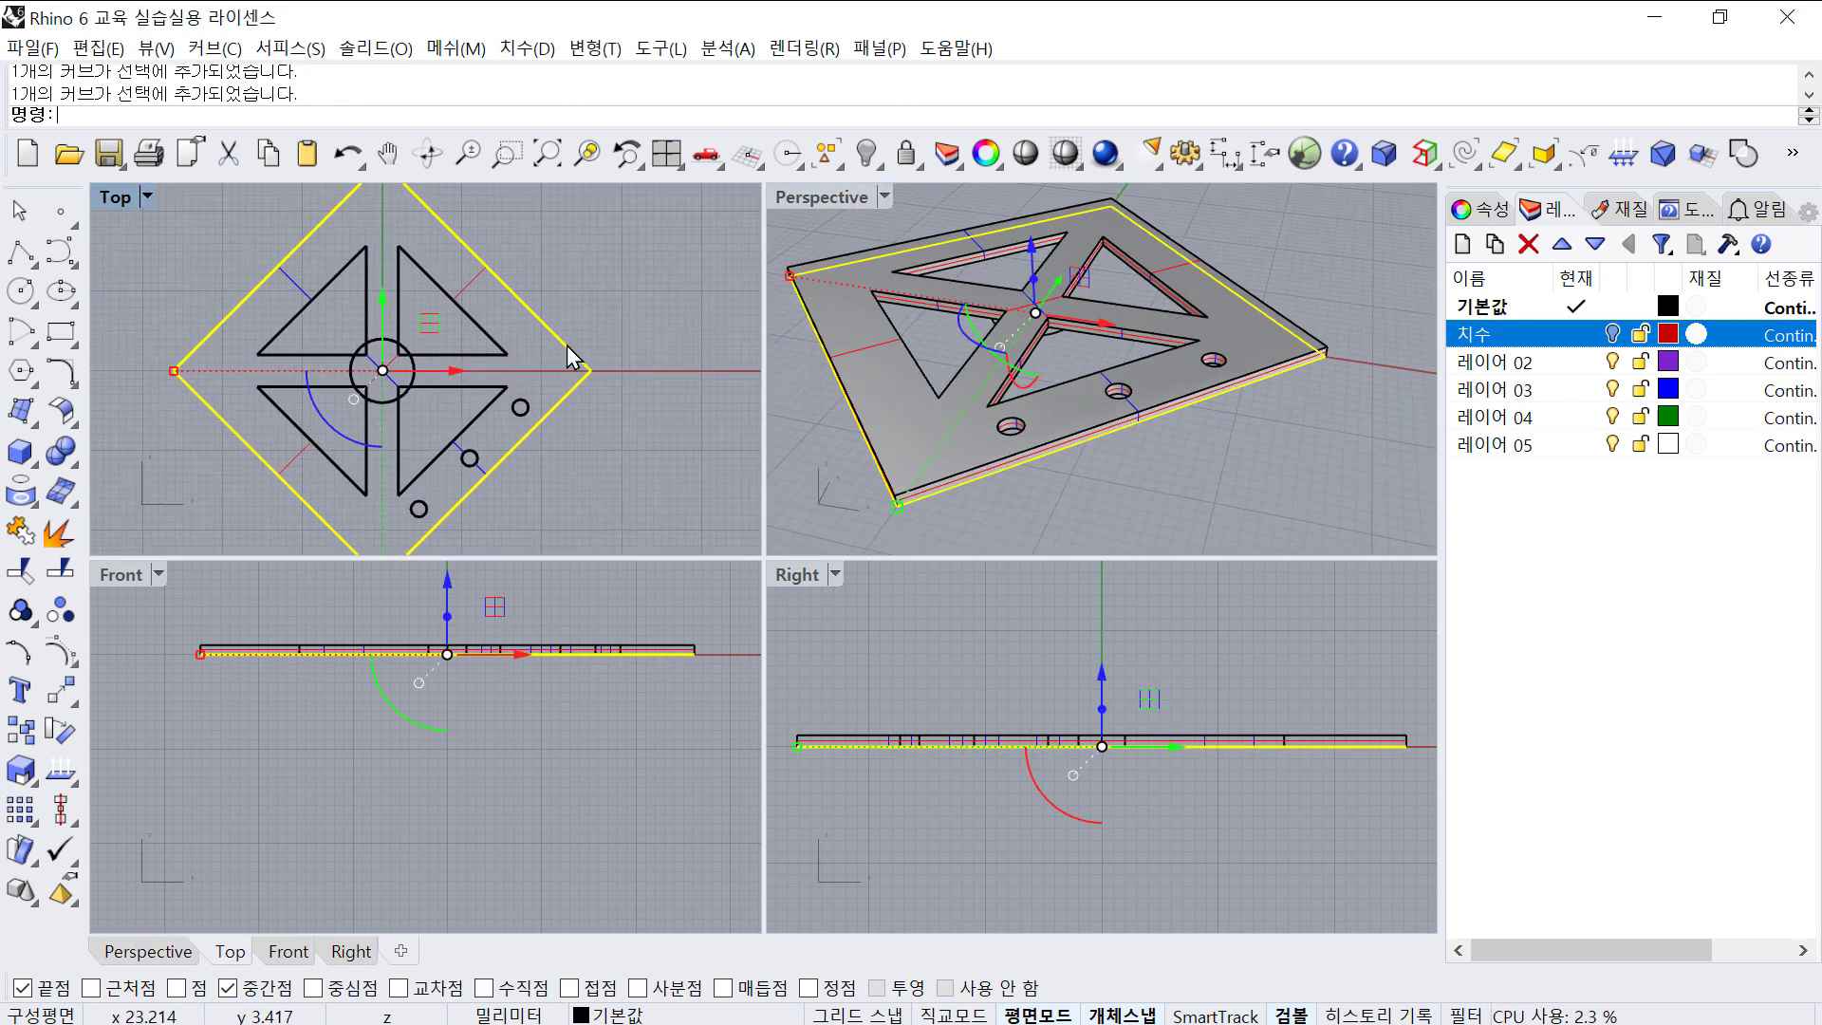
key("Return")
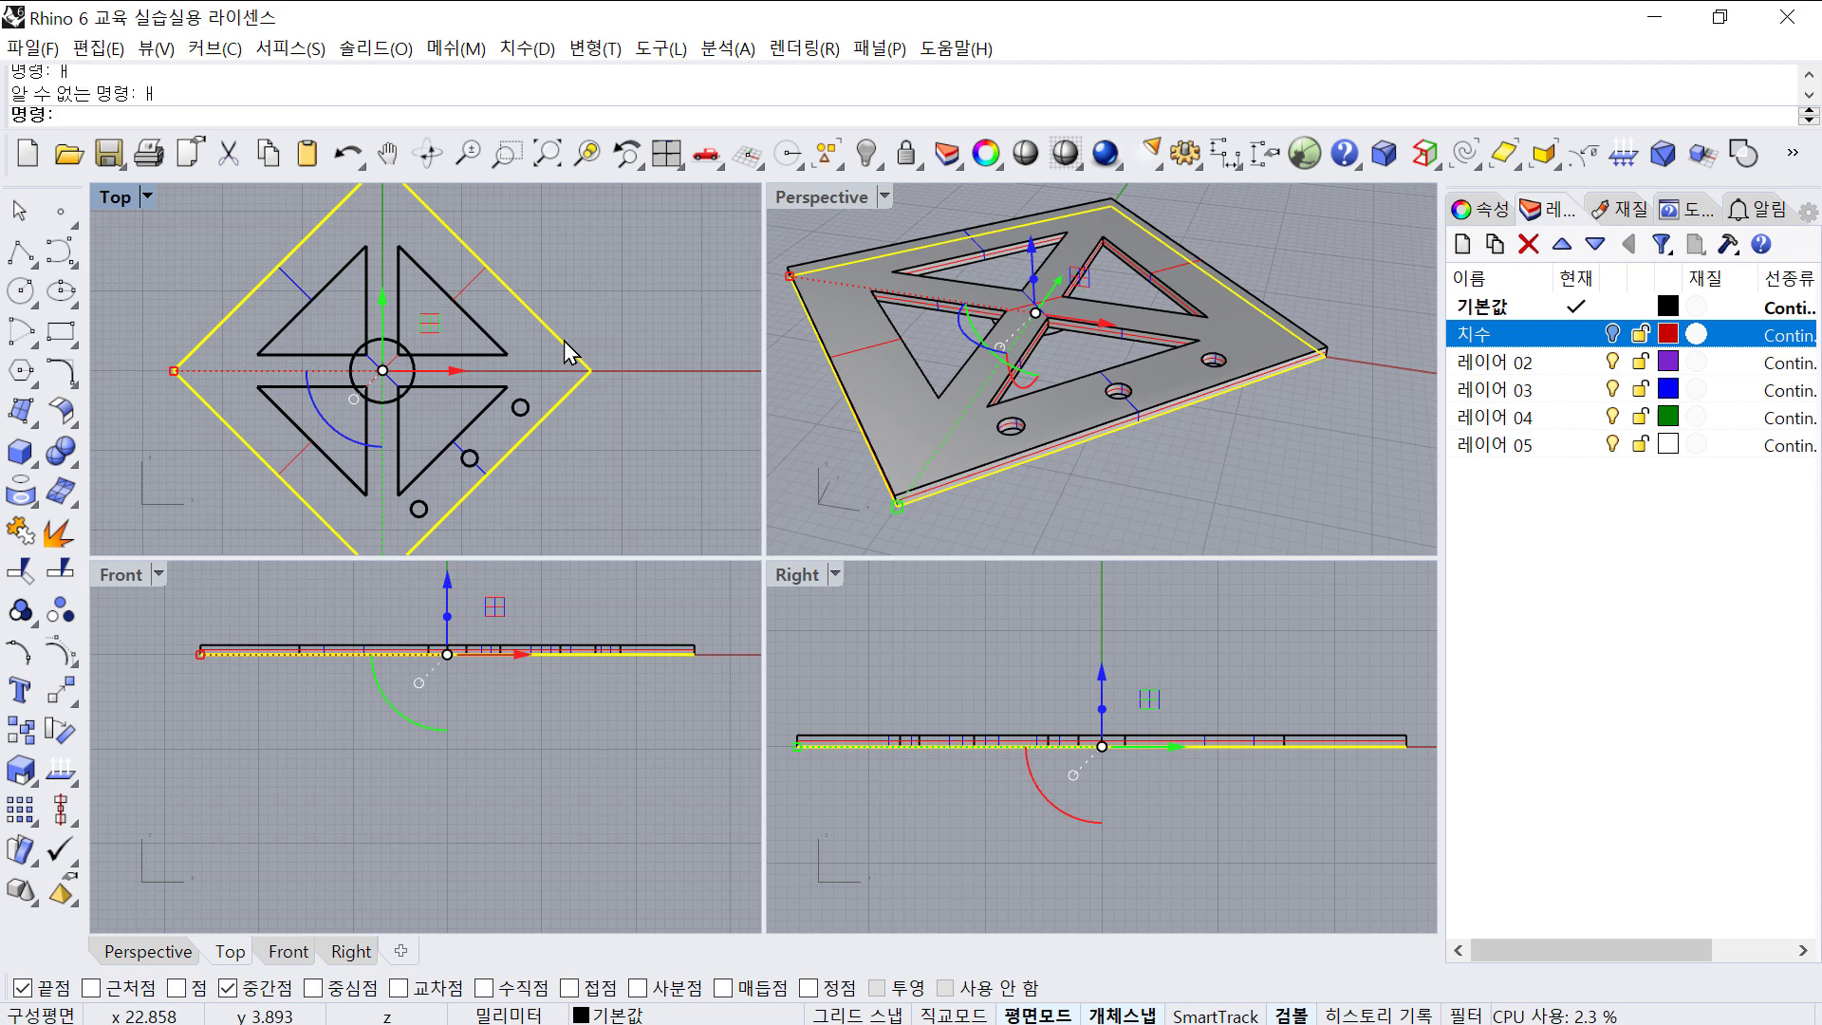
left_click(704, 269)
- Offset the outer diamond outline curve 1 mm inward
left_click(546, 317)
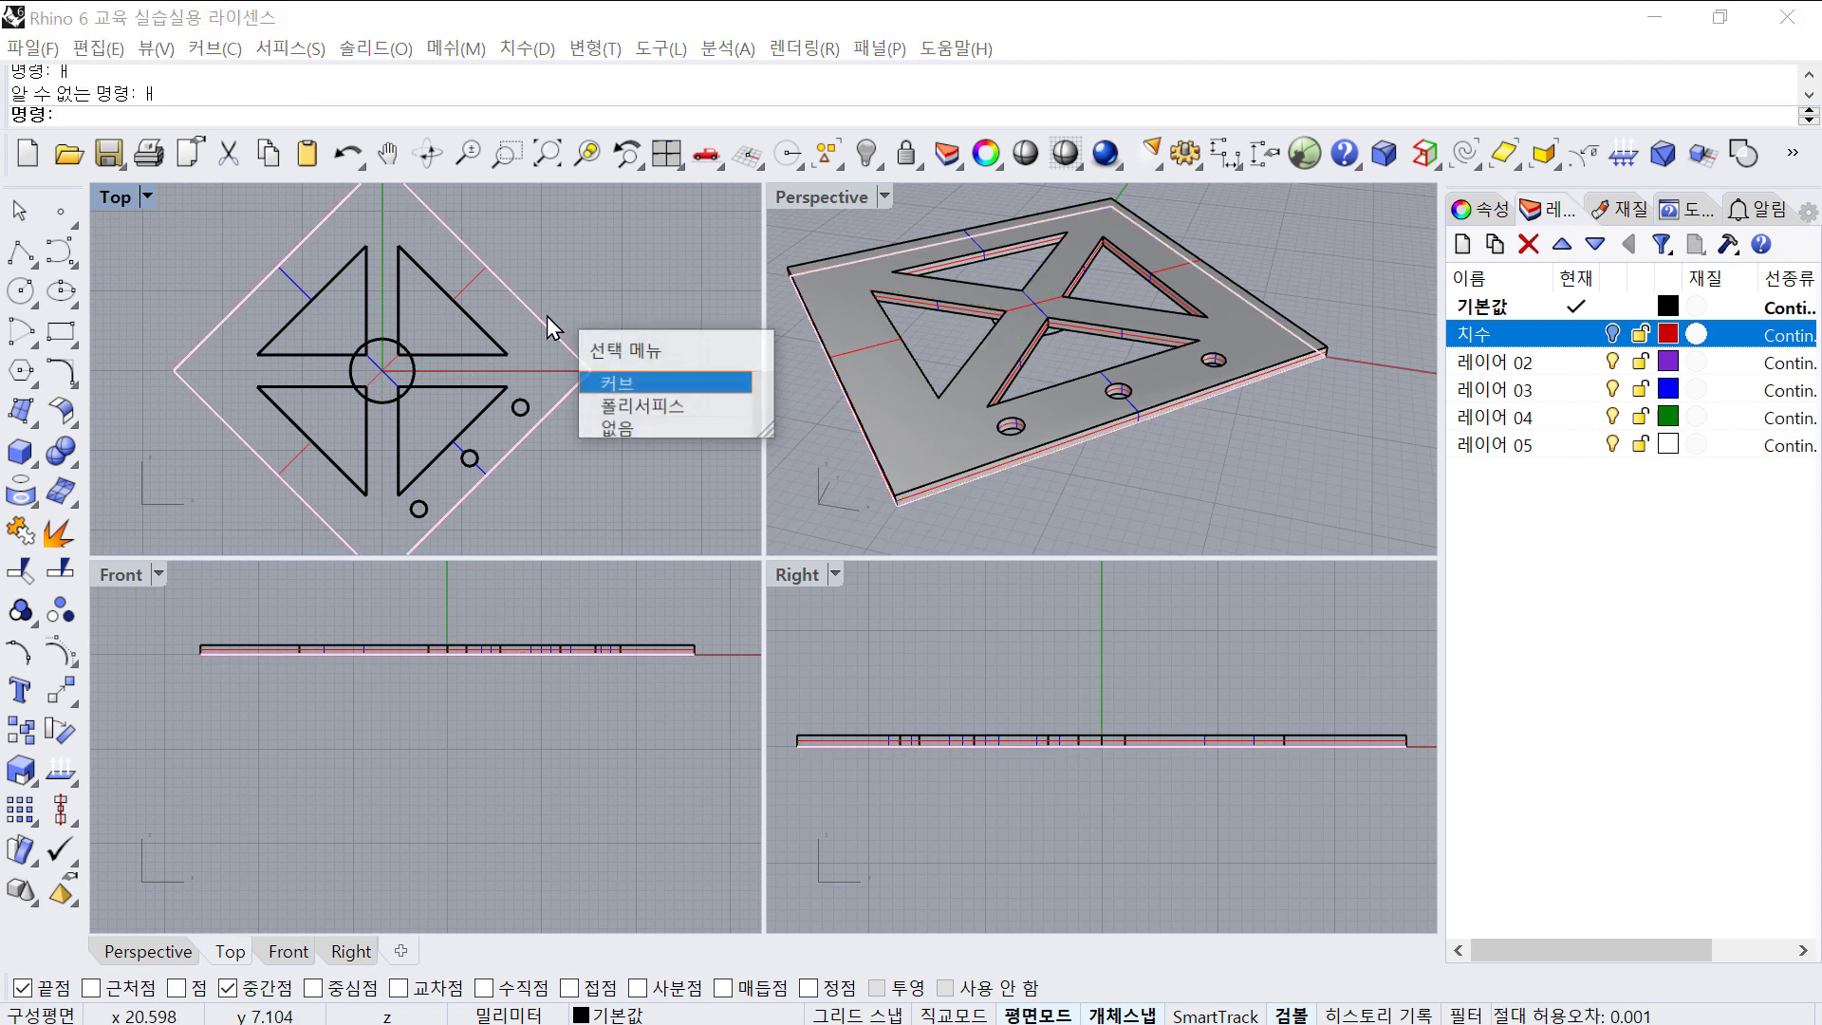
left_click(613, 380)
right_click_drag(486, 321, 464, 324)
left_click(63, 370)
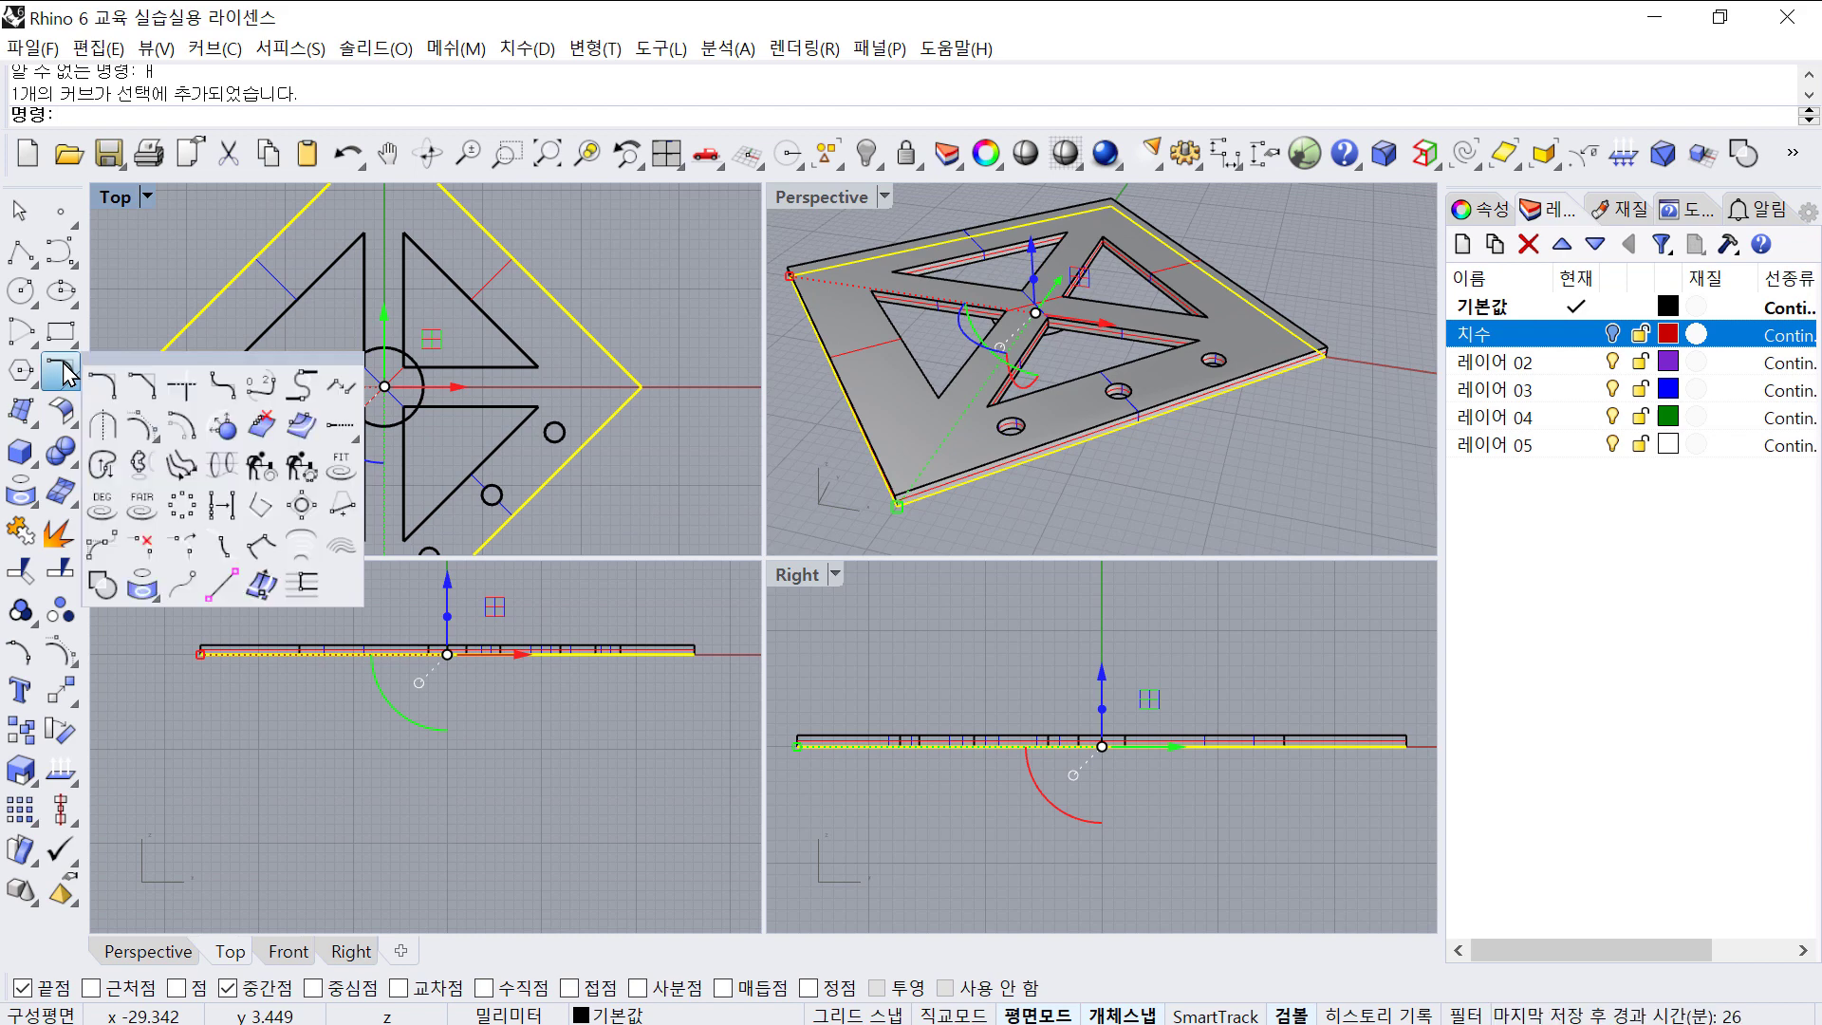
left_click(193, 437)
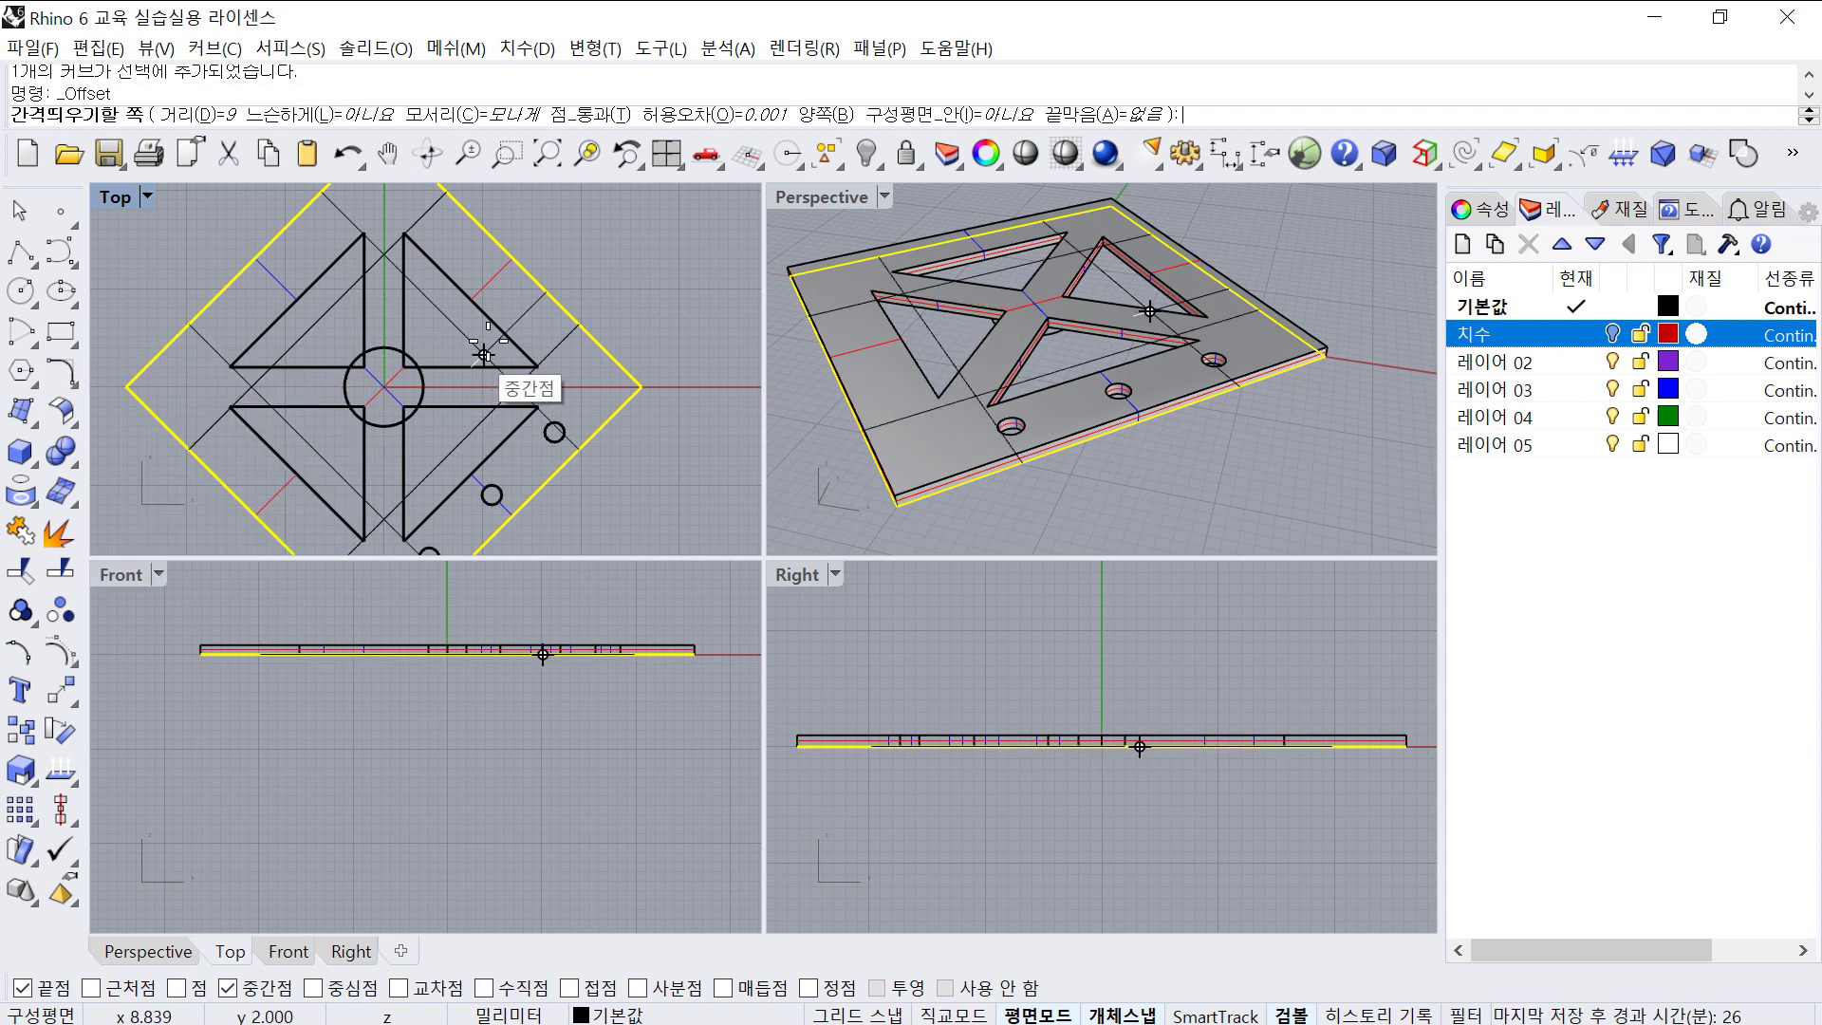
type("1")
key("Return")
left_click(535, 294)
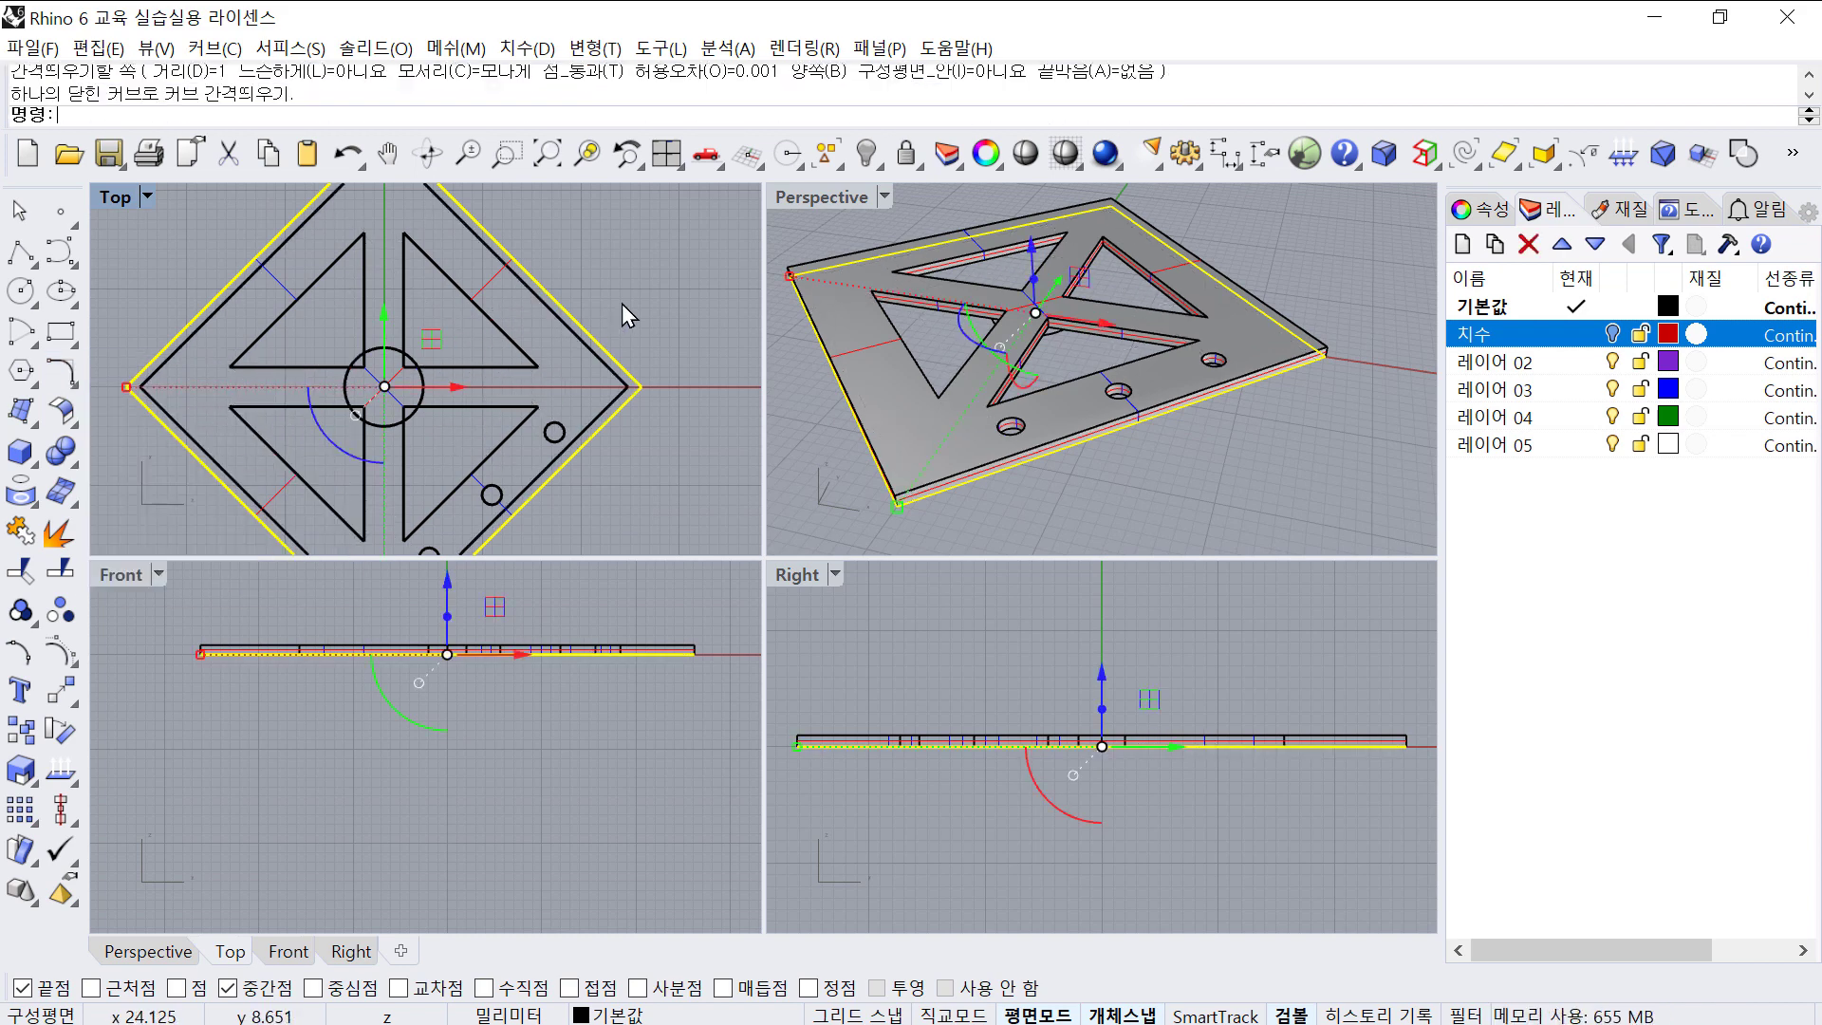
- Extrude the diamond outline and its inner offset together as a solid rim with a distance of -1, below the plate
right_click(591, 344)
key("Escape")
left_click(601, 345, "shift")
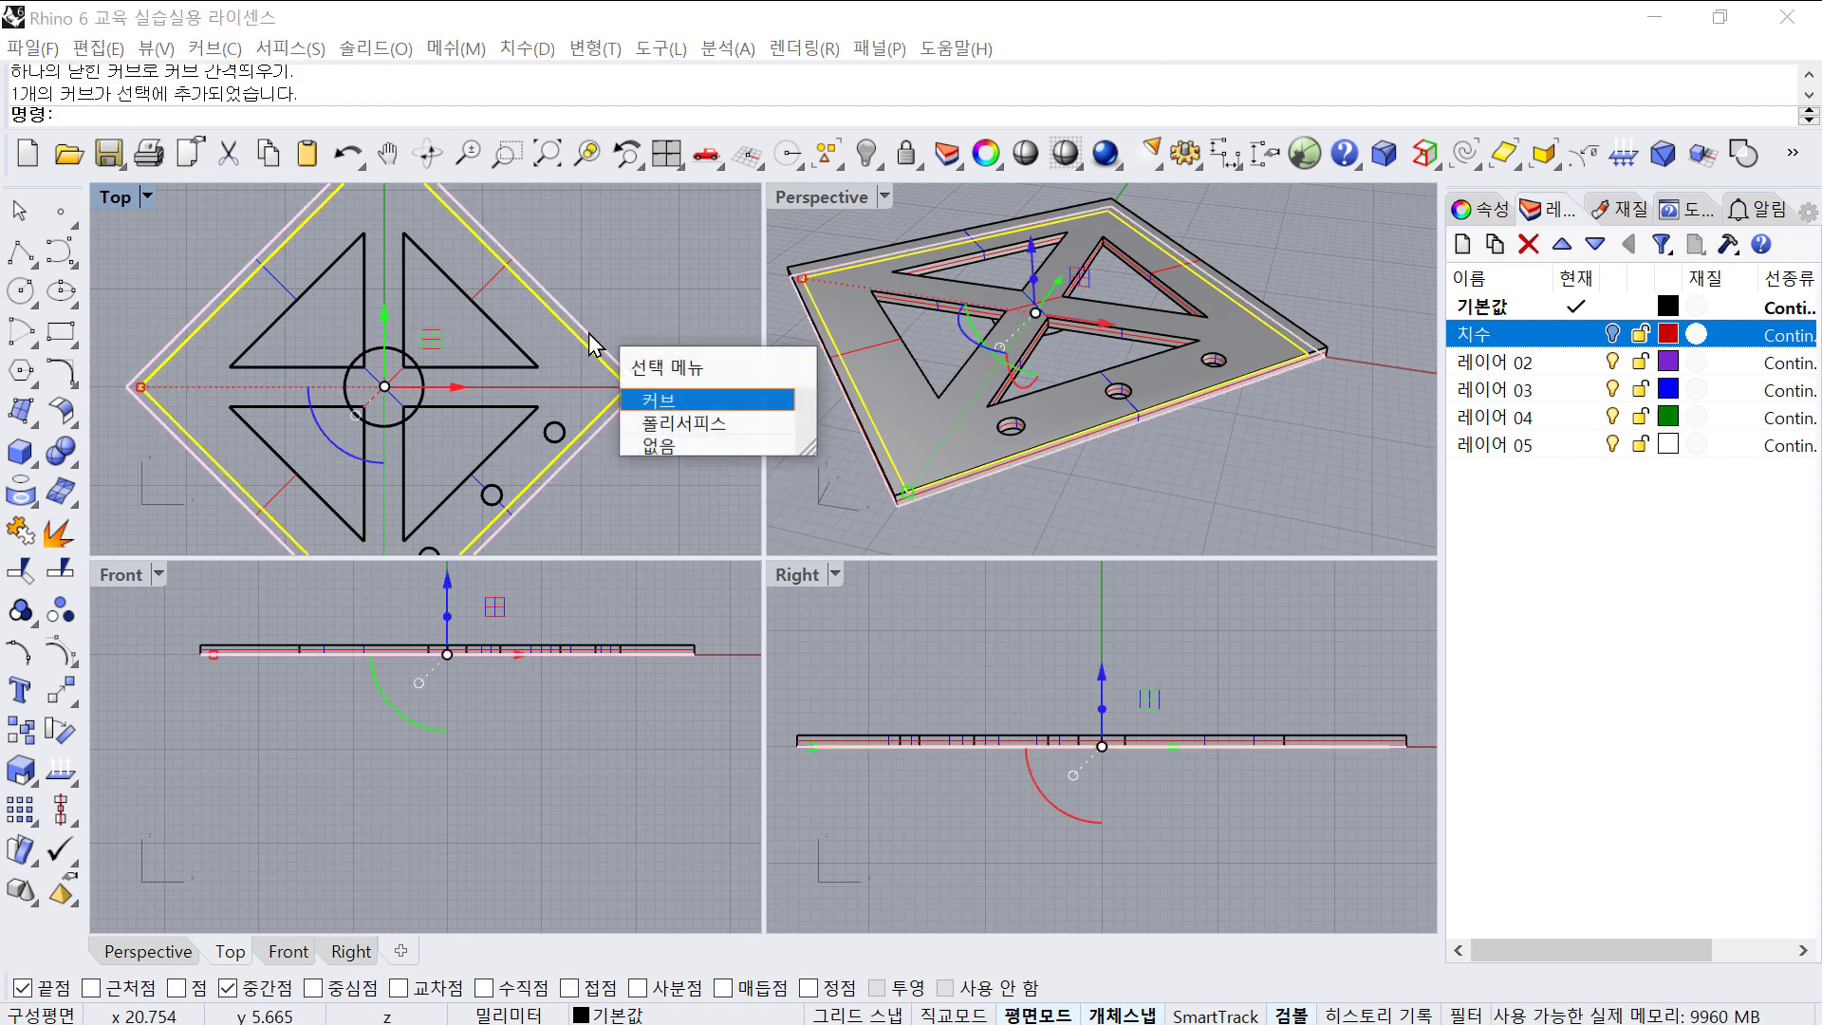
left_click(654, 394)
scroll(621, 634, "up", 3)
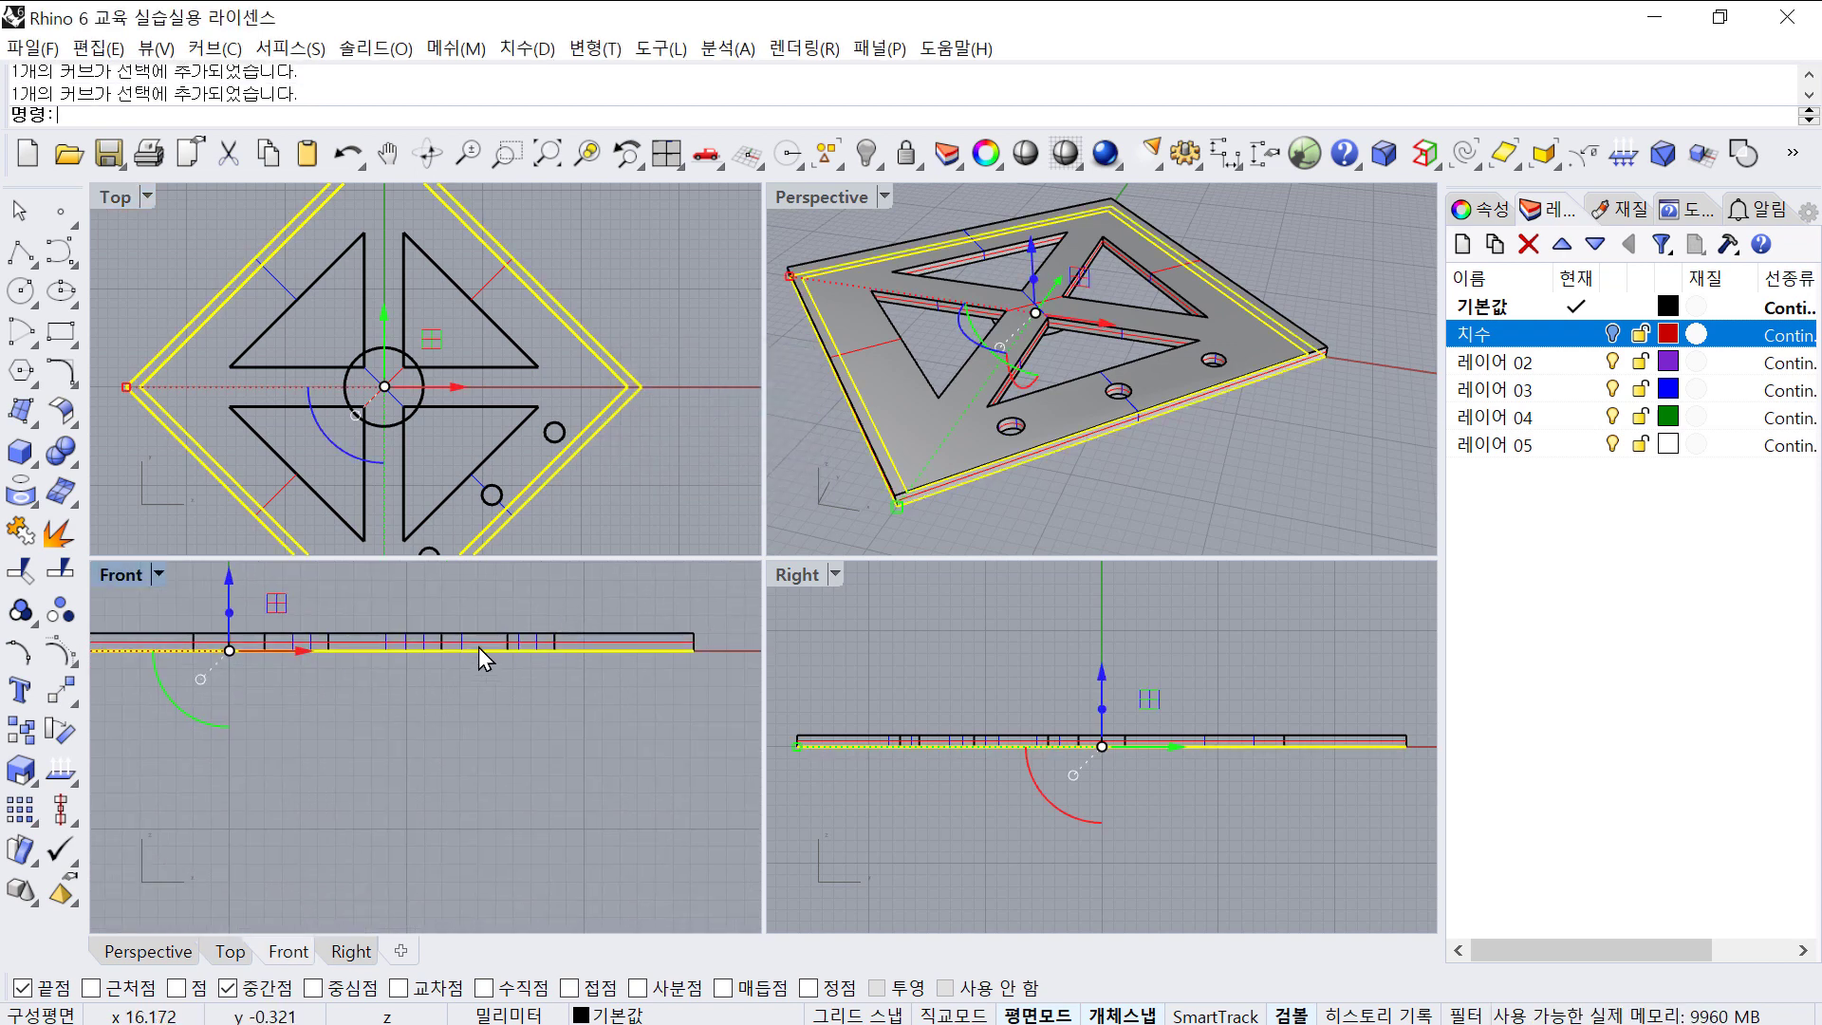
left_click(20, 453)
left_click(135, 583)
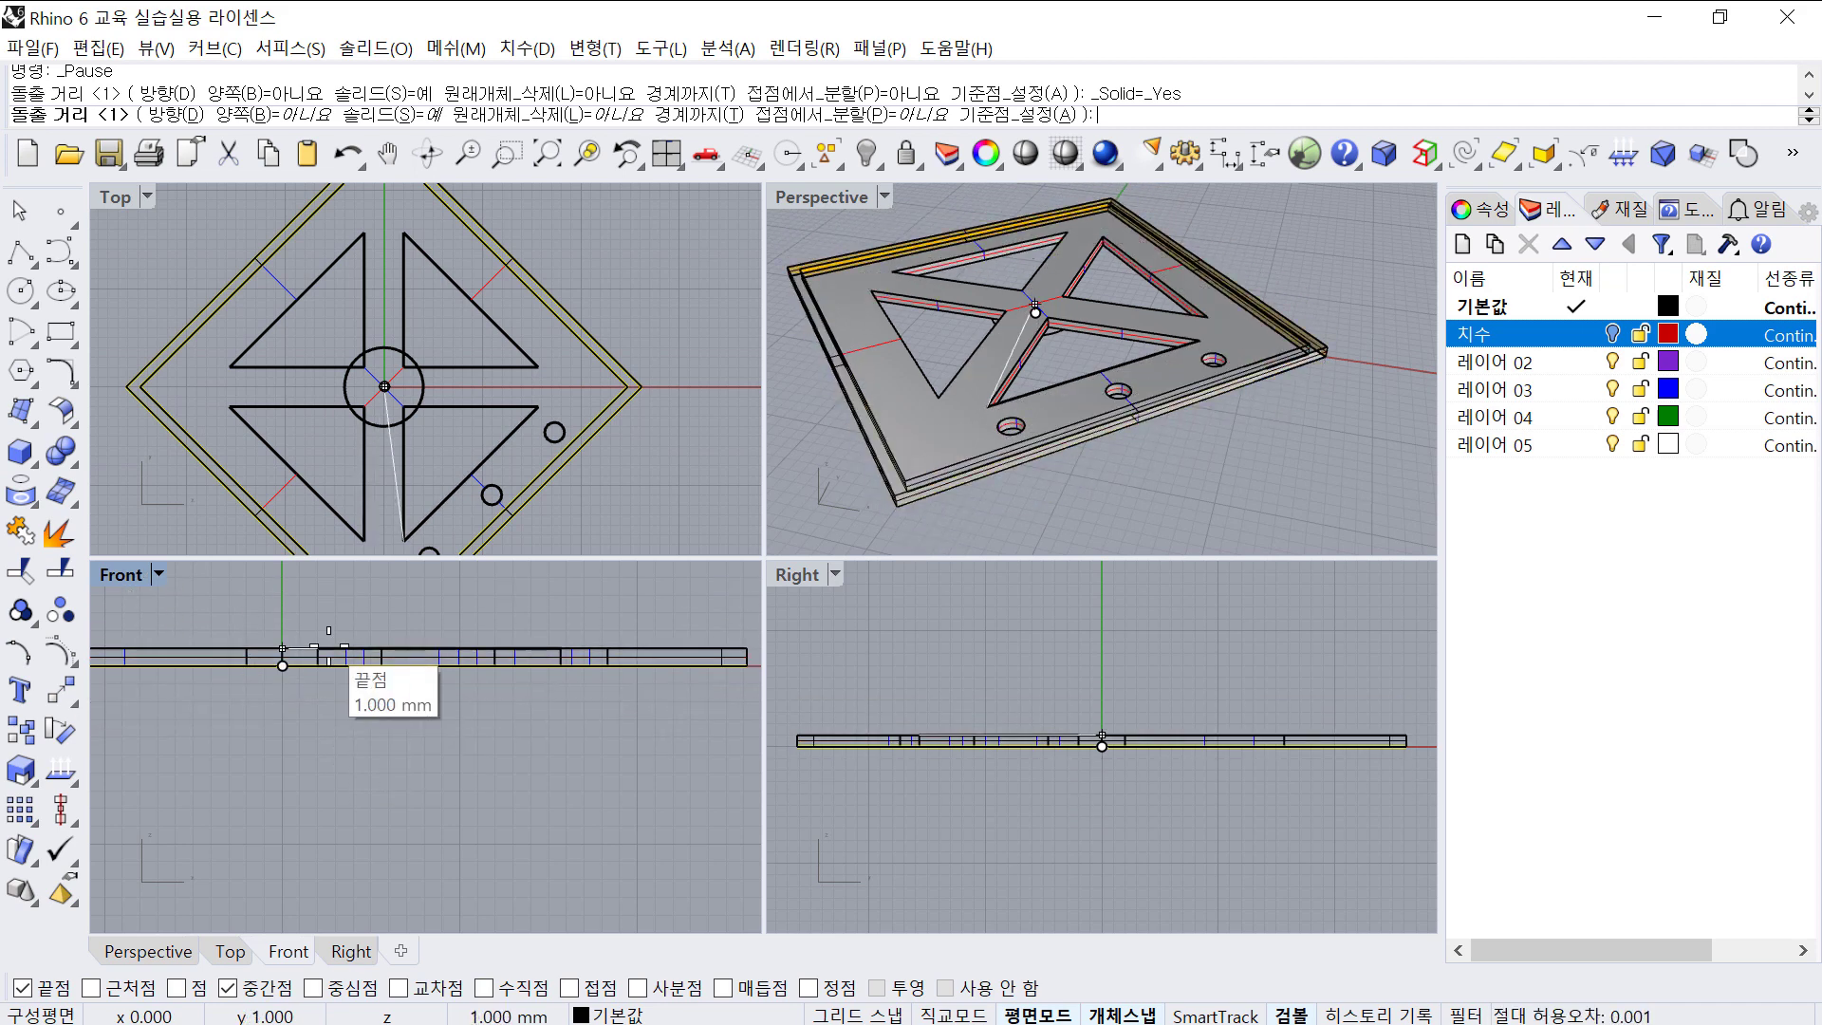
type("-1")
key("Return")
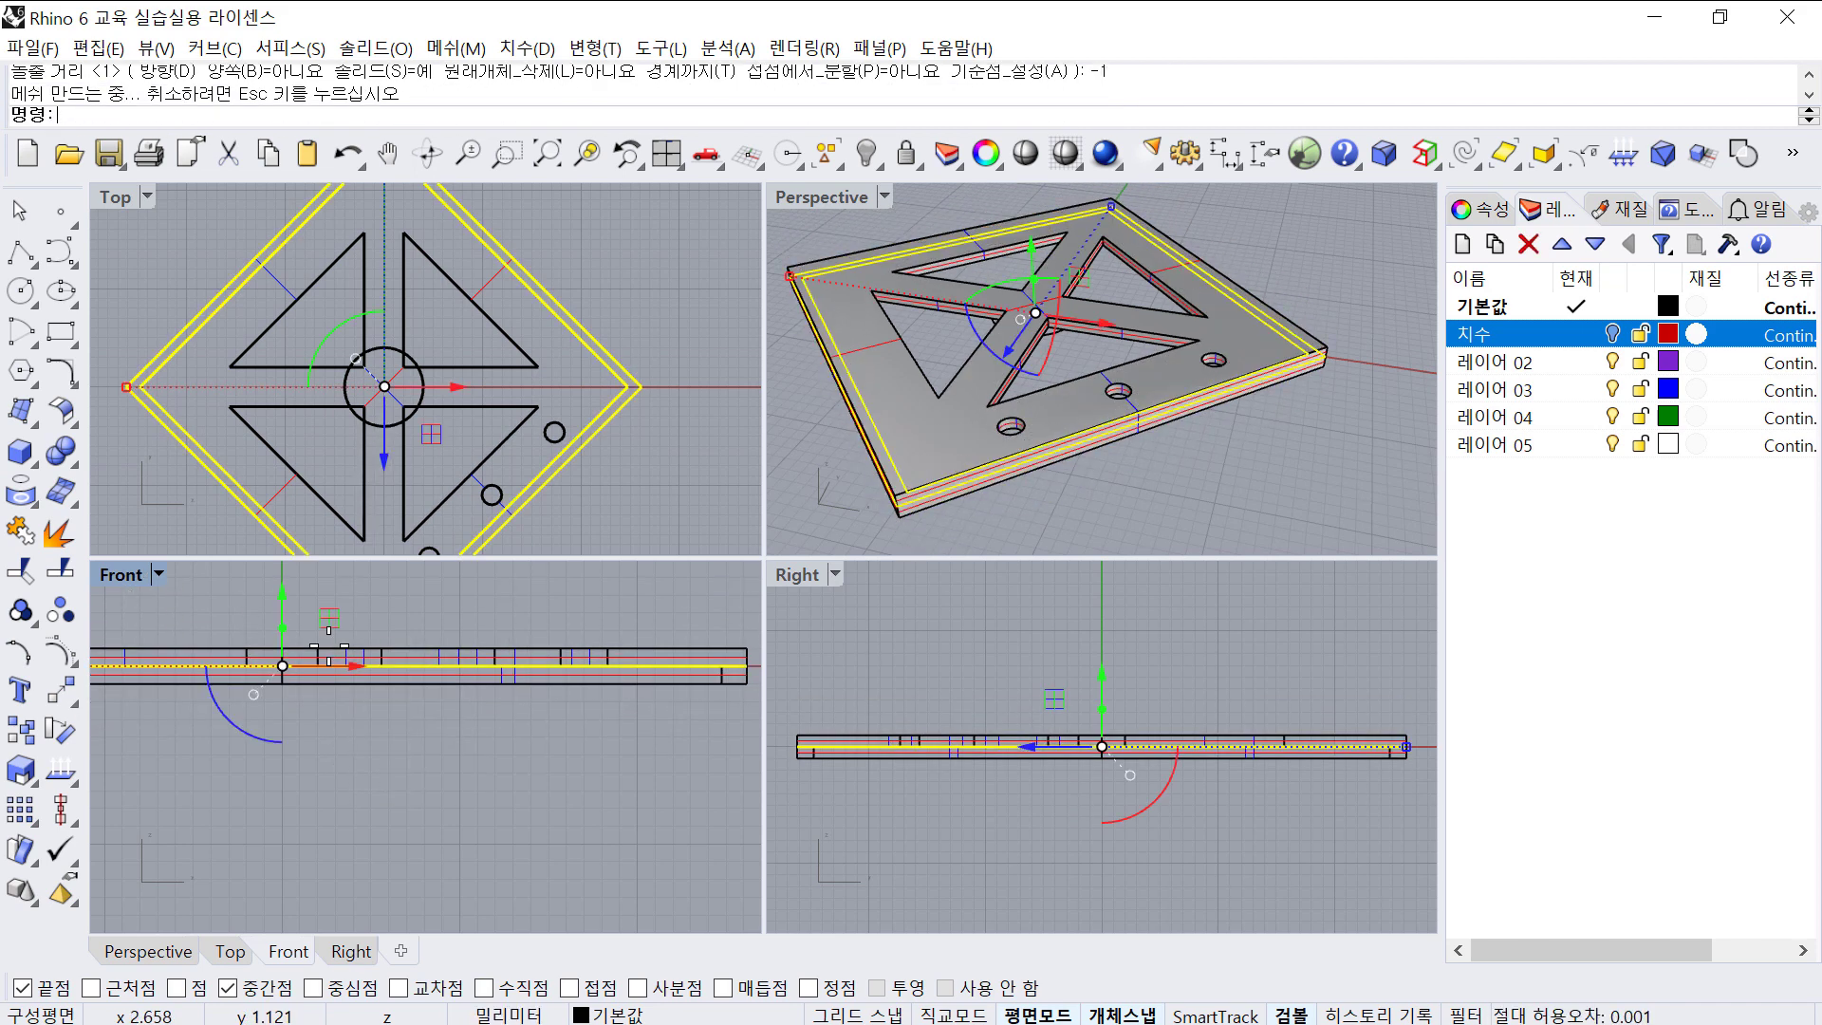
- Examine the plate and the rim beneath it in an enlarged perspective view, from above and below
left_click(1258, 461)
double_click(844, 197)
scroll(959, 414, "down", 3)
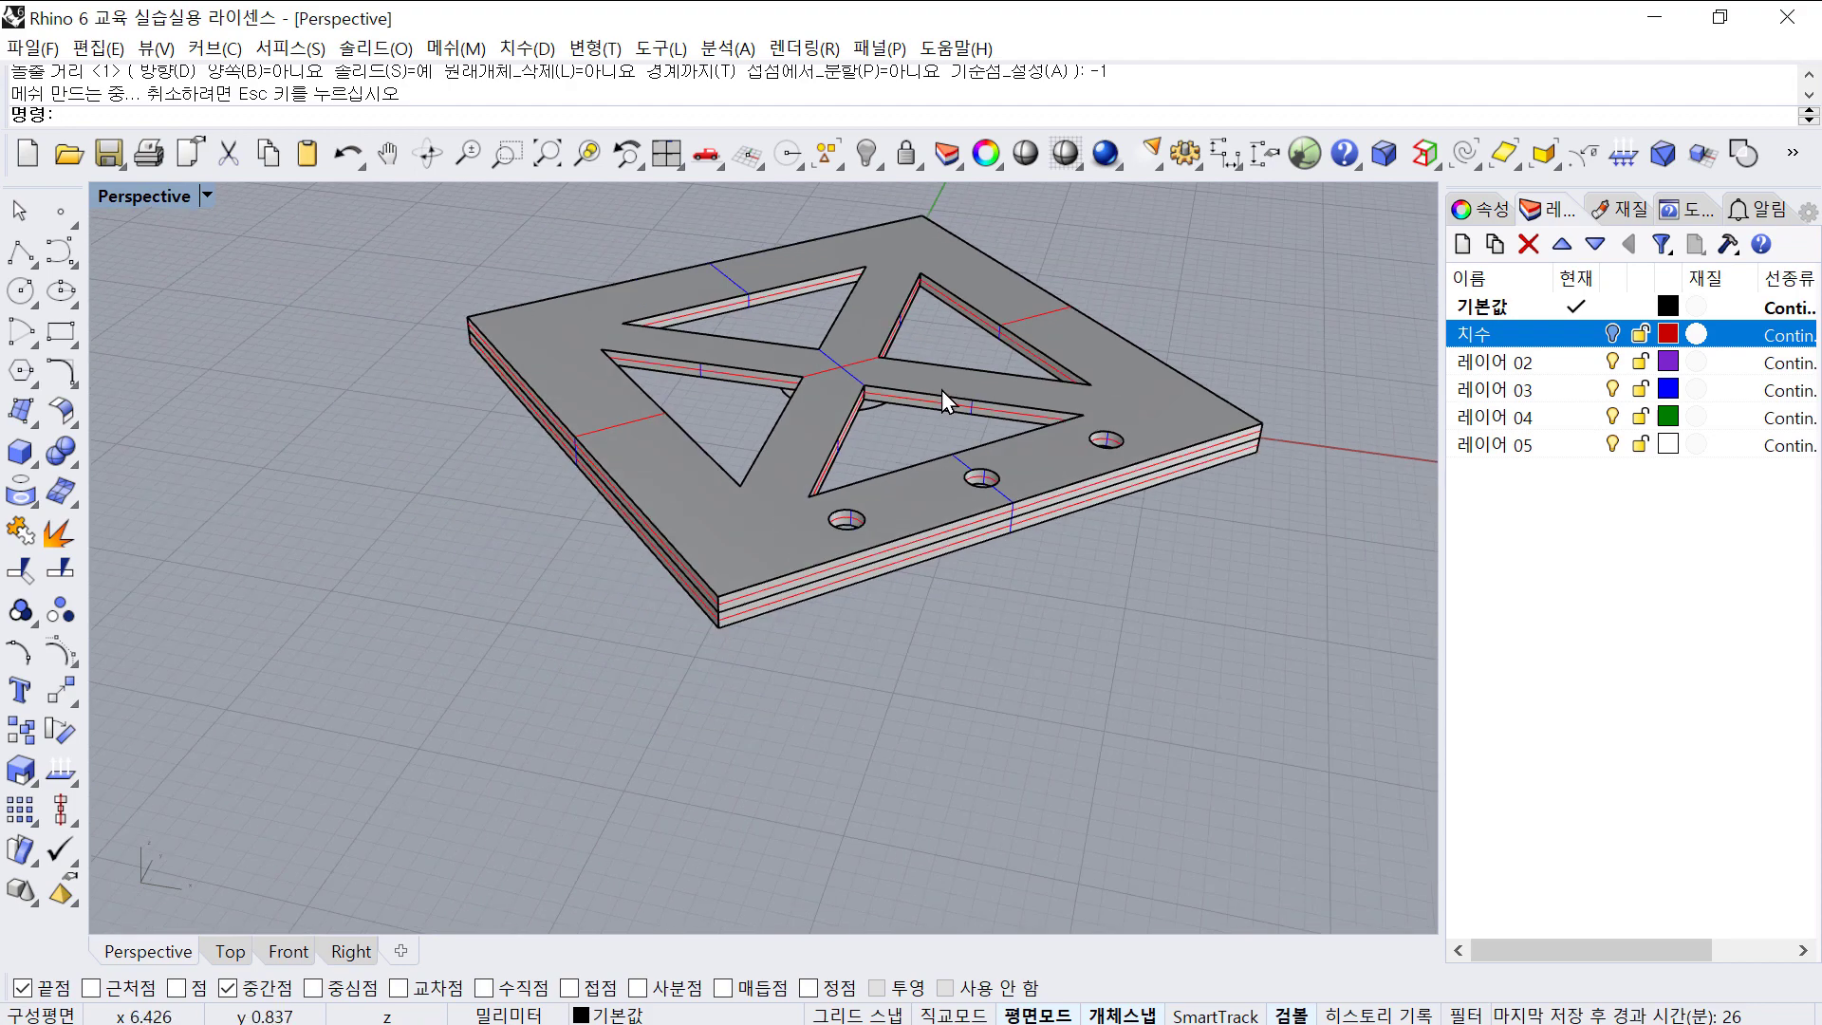
right_click_drag(941, 390, 1091, 357)
left_click(1063, 392)
left_click(1167, 429)
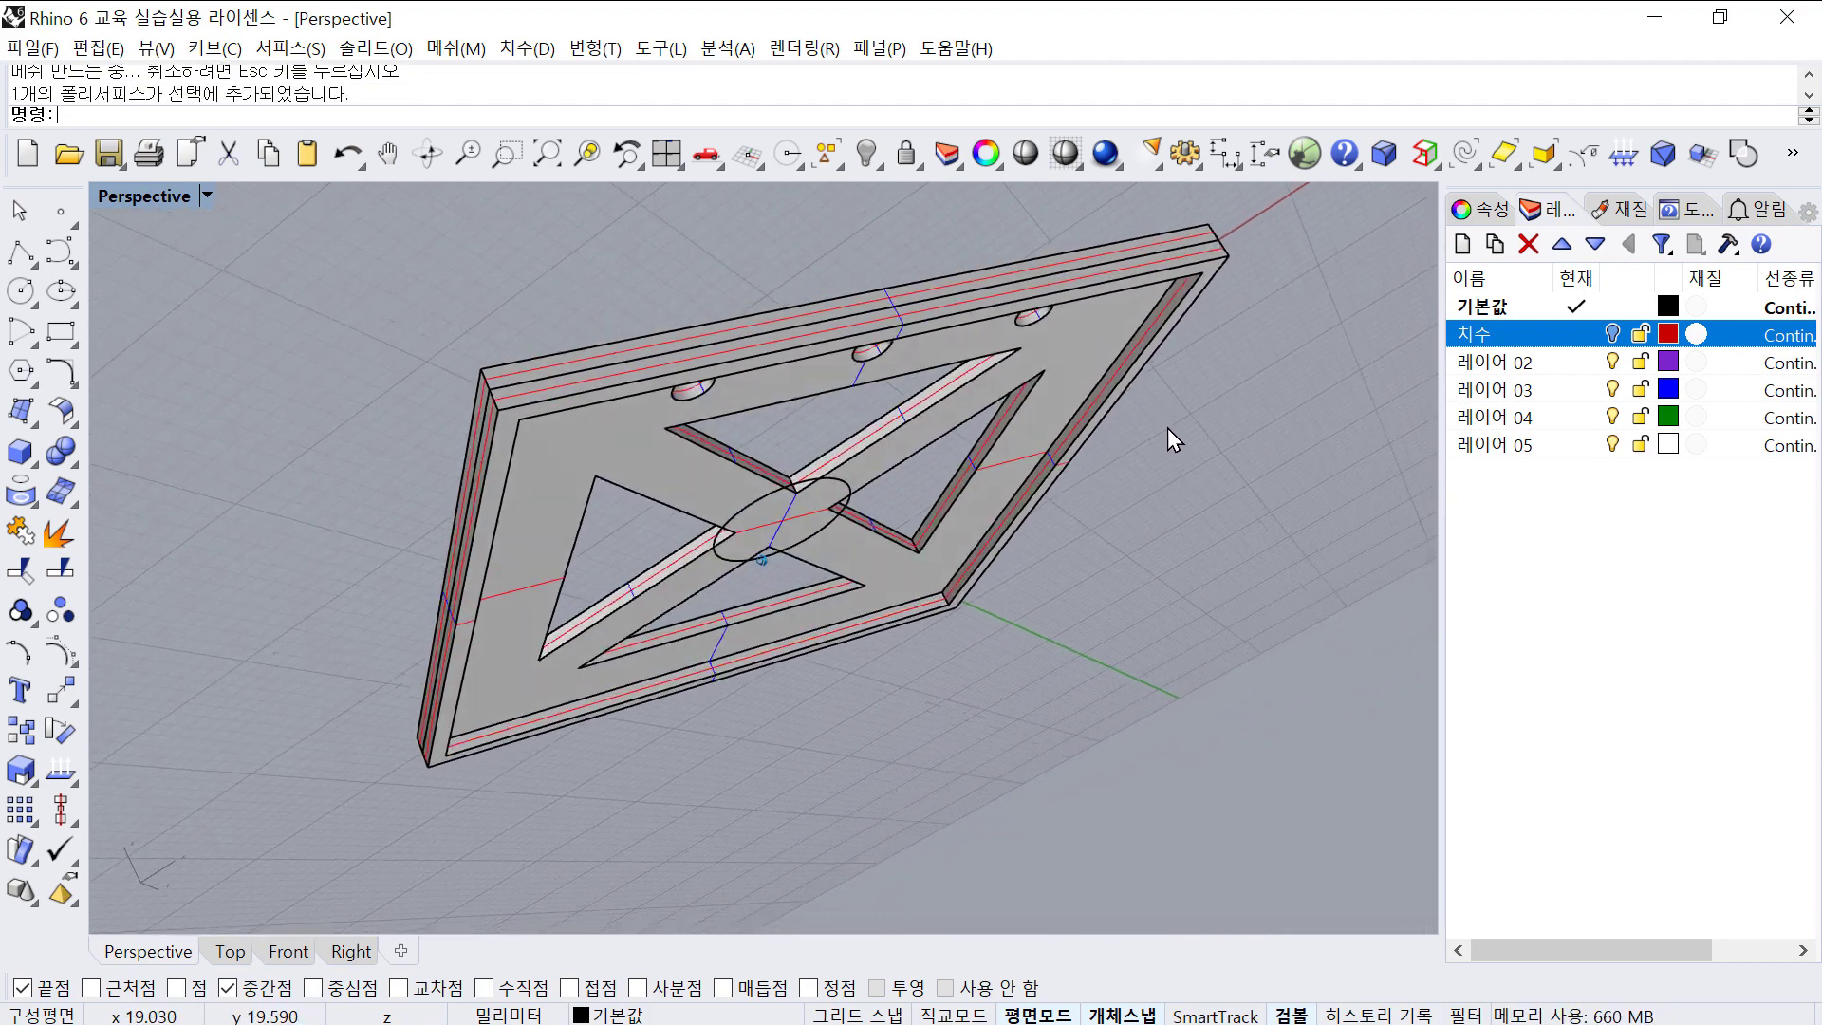
right_click_drag(1168, 429, 1143, 486)
left_click(1140, 486)
right_click_drag(1025, 541, 1063, 534)
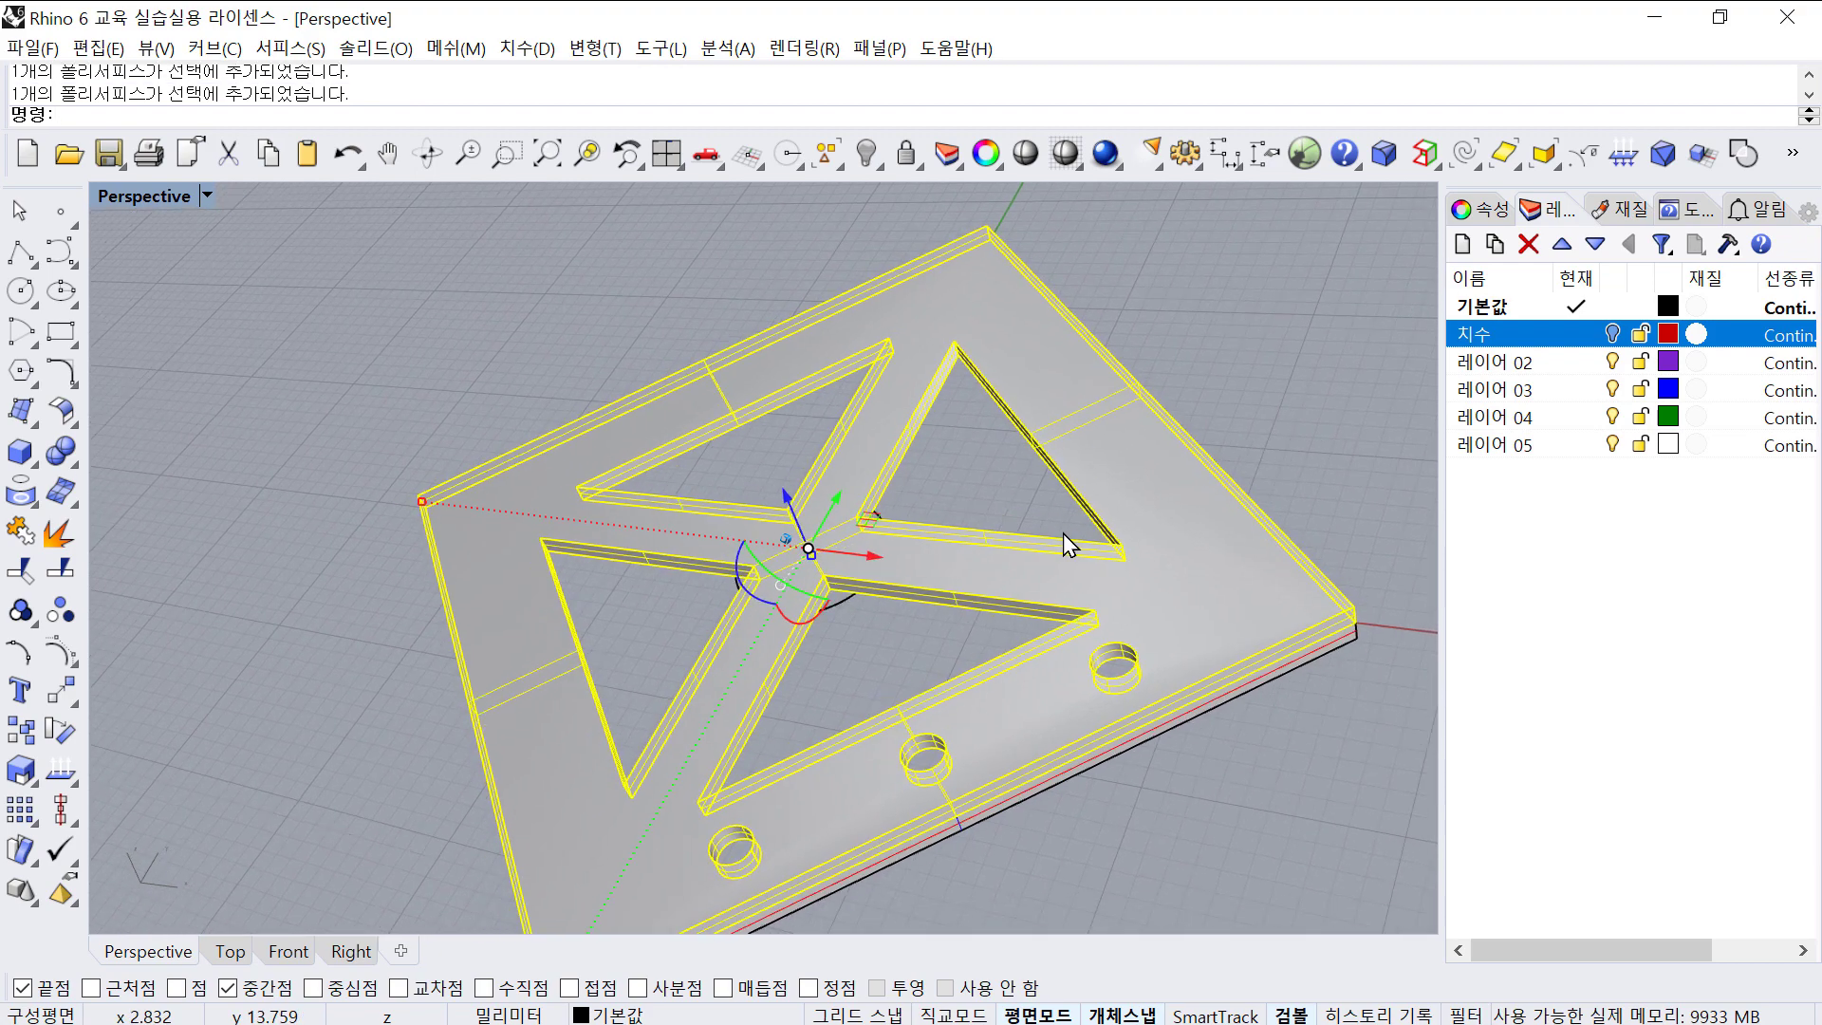
right_click_drag(858, 458, 953, 425)
- Pull the lower rim away from the plate to view the two solids separately, and undo the move
left_click_drag(869, 437, 917, 502)
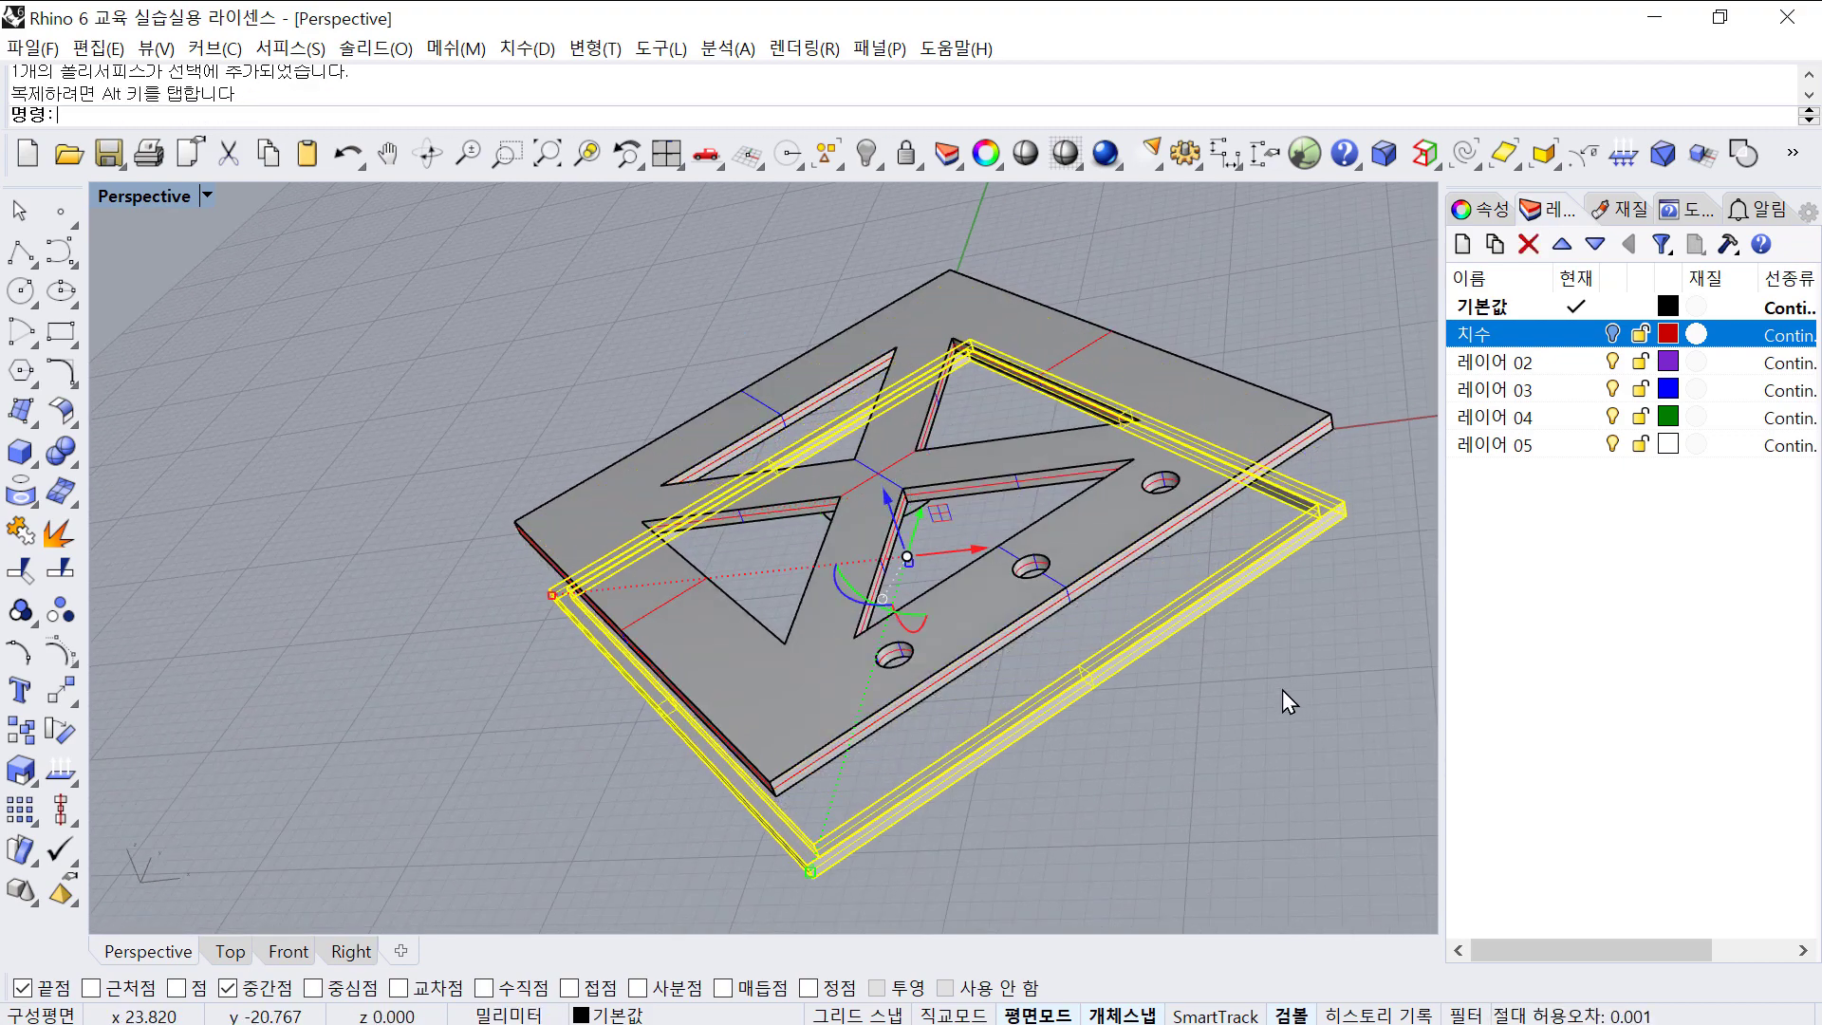
left_click(1272, 735)
right_click_drag(1251, 779, 1261, 452)
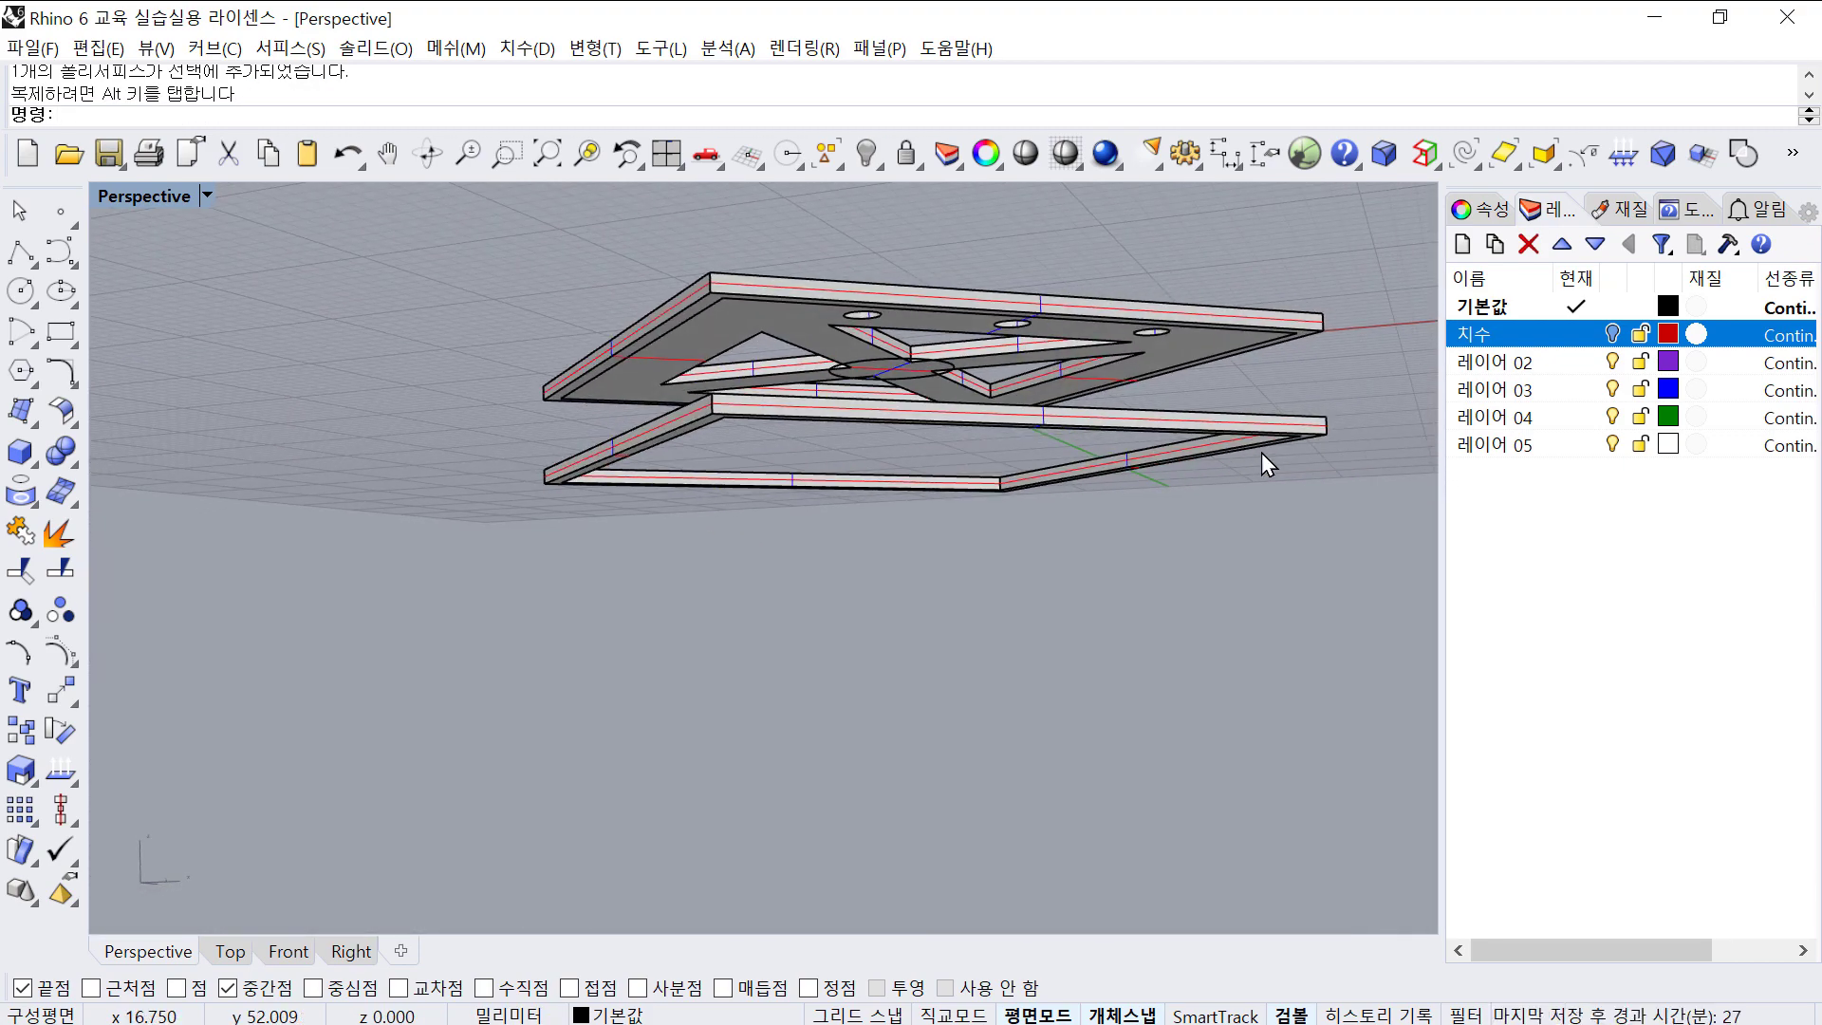
key("ctrl+z")
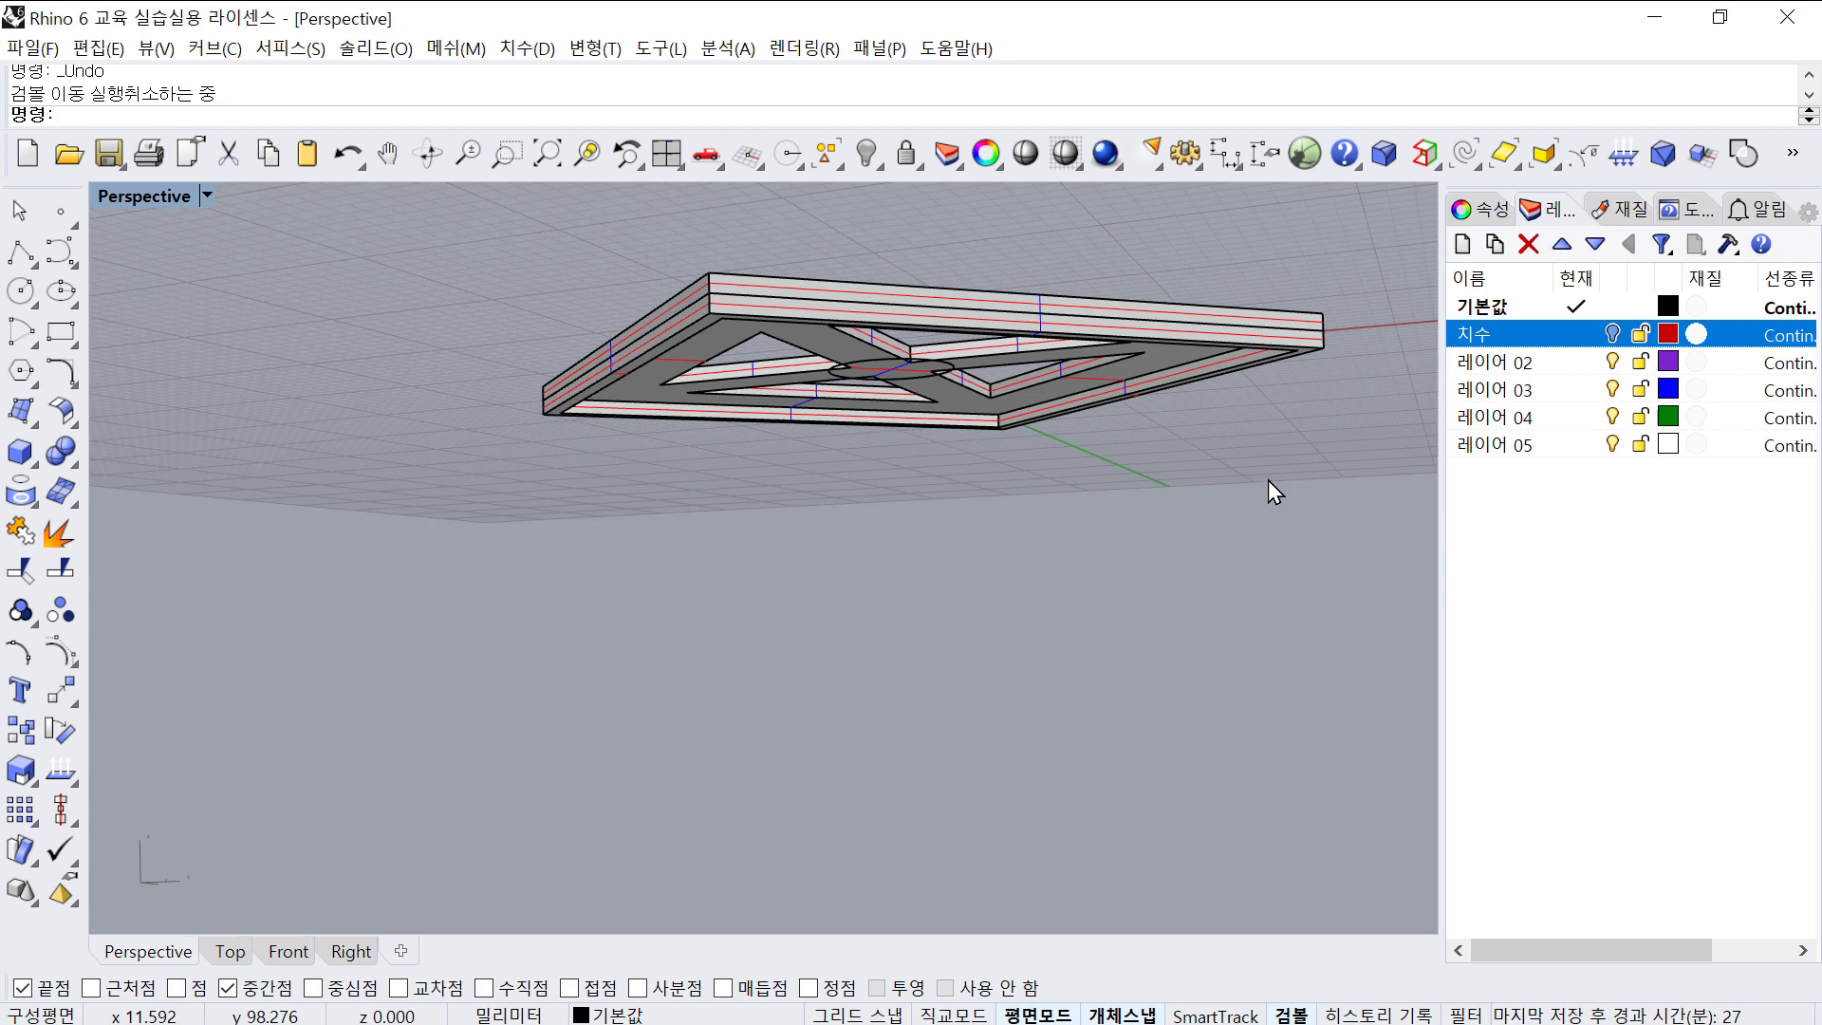
- Check how the plate and rim solids fit together in the four-view layout
right_click_drag(1423, 499, 1367, 721)
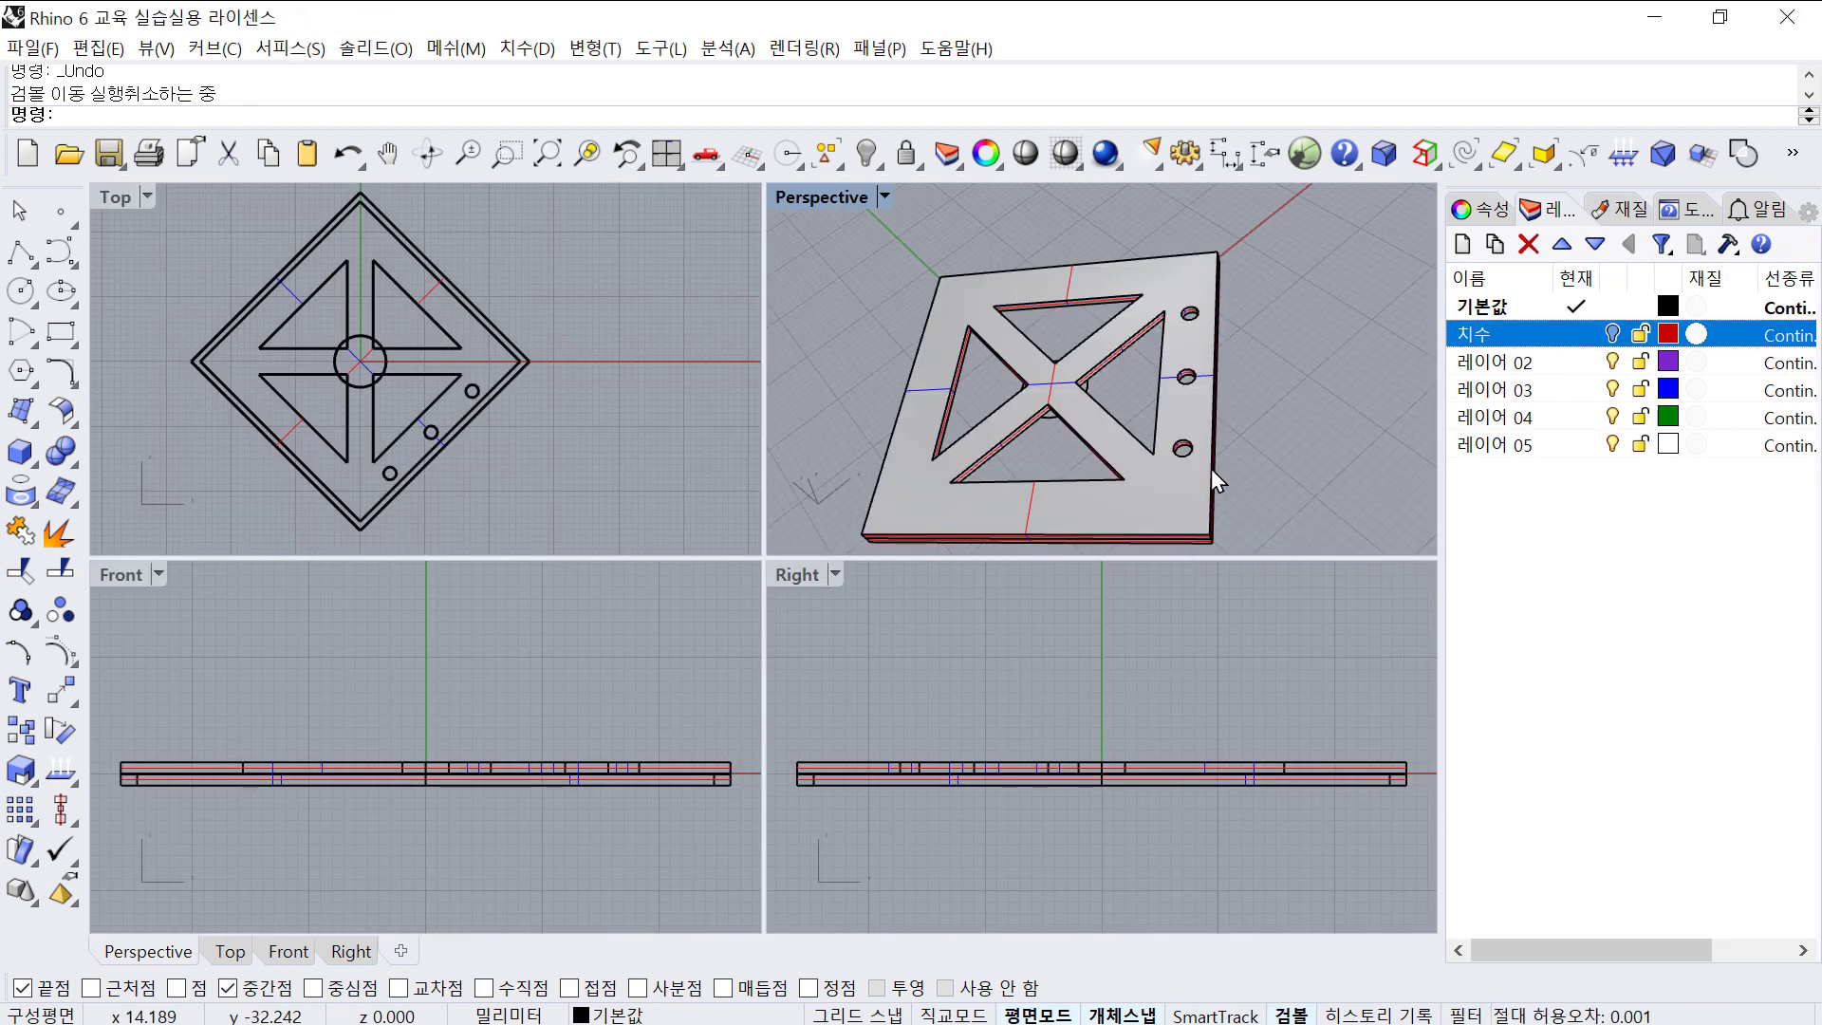
scroll(424, 326, "up", 4)
right_click_drag(1113, 353, 1217, 338)
left_click(1209, 361)
left_click(1228, 378)
right_click_drag(1255, 452, 1173, 379)
scroll(528, 355, "down", 3)
scroll(508, 355, "down", 3)
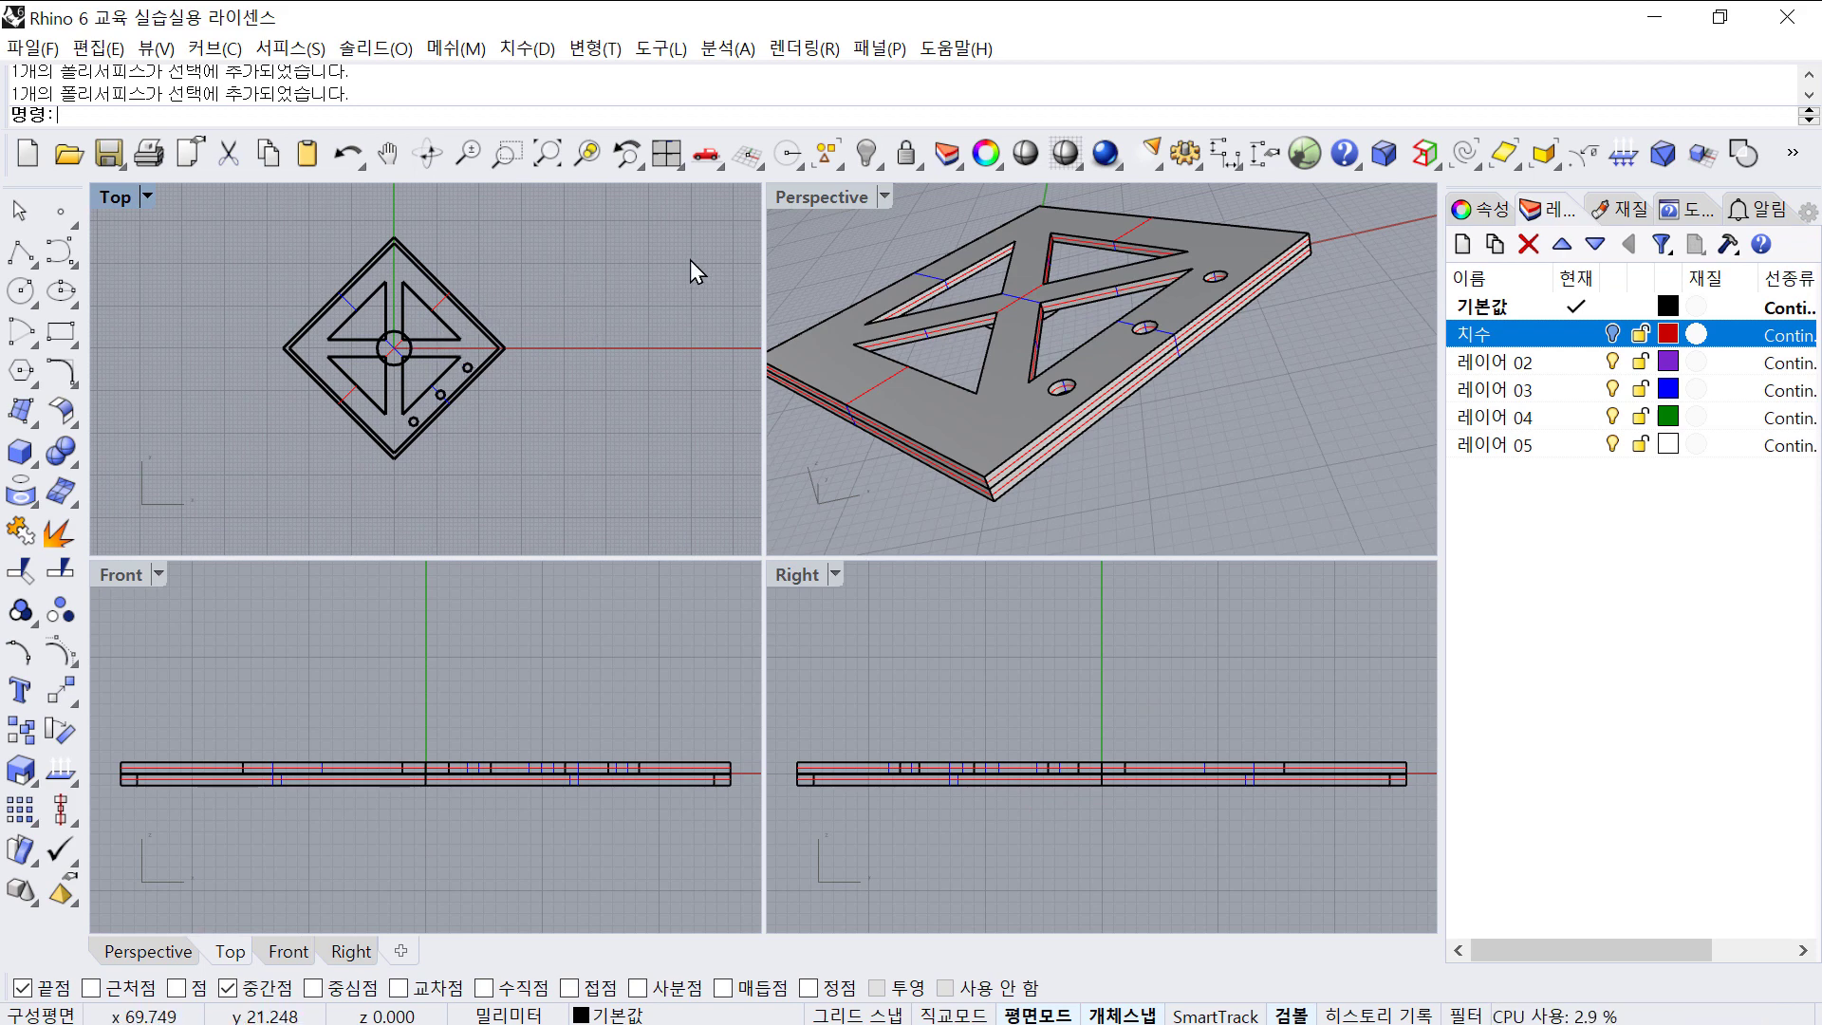
- Select all curves, invert the selection and hide the plate and rim solids
left_click(833, 163)
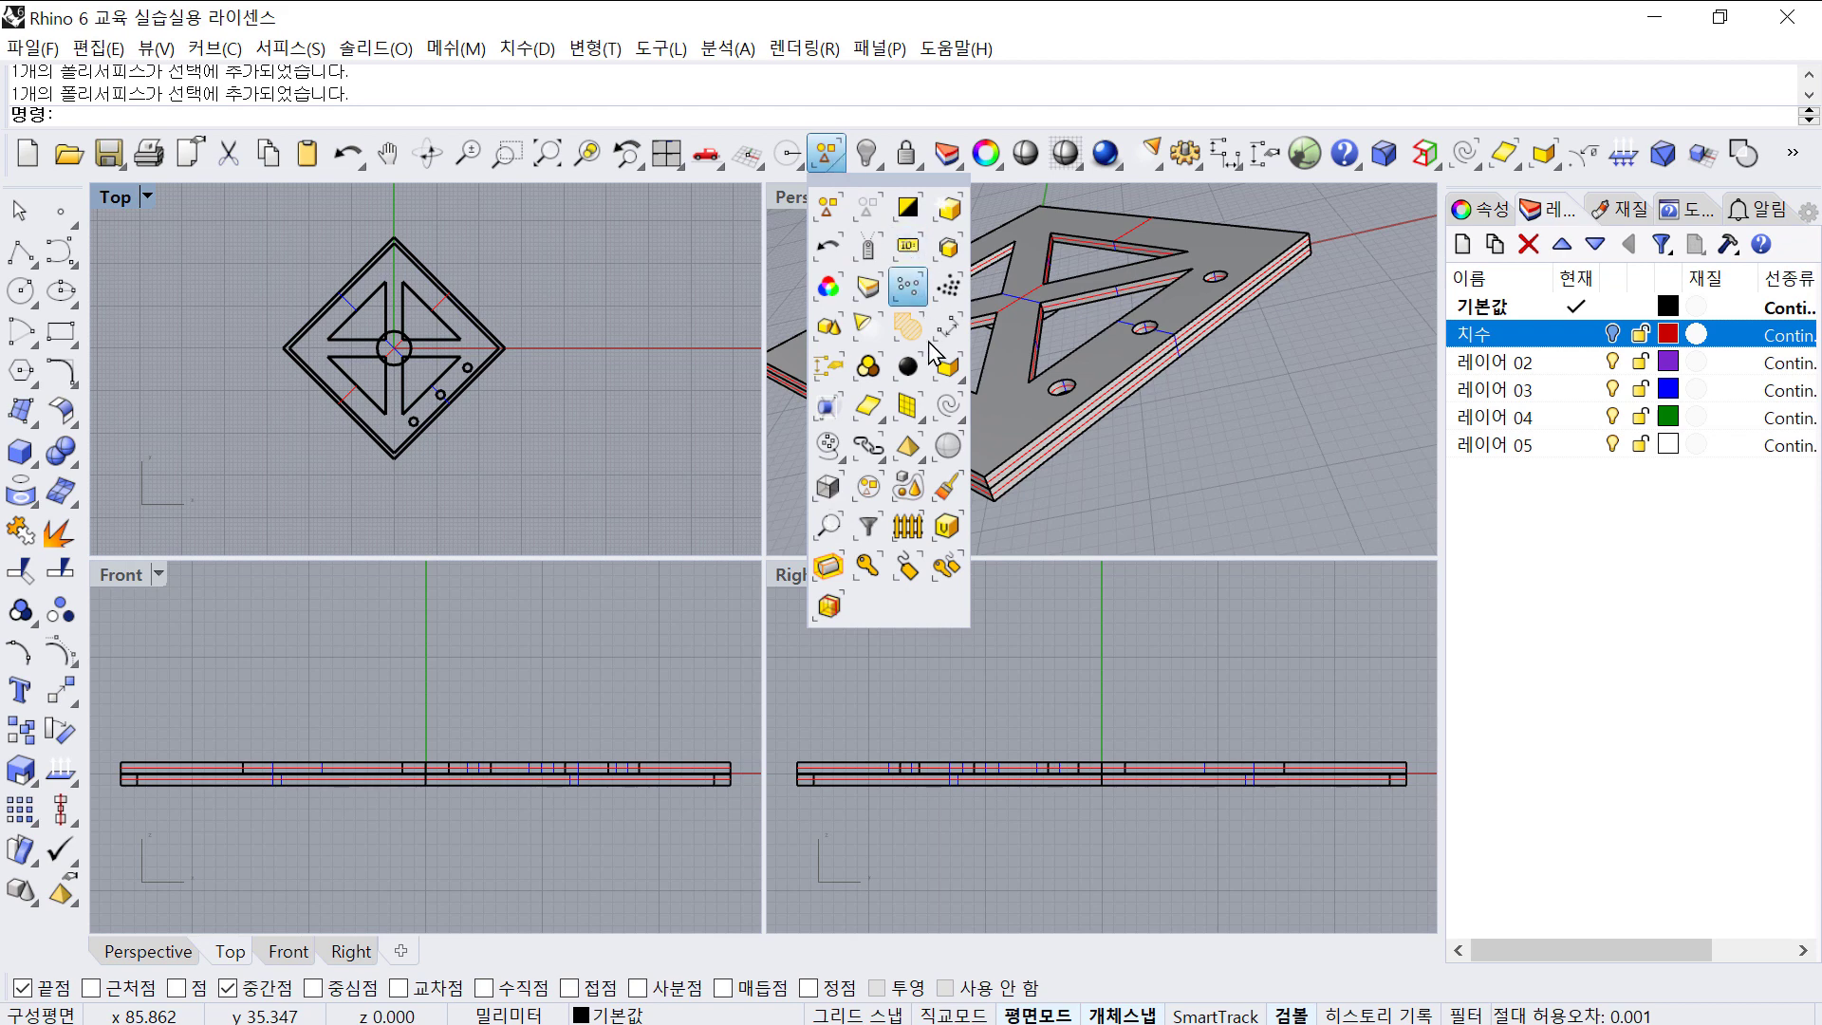
left_click(946, 408)
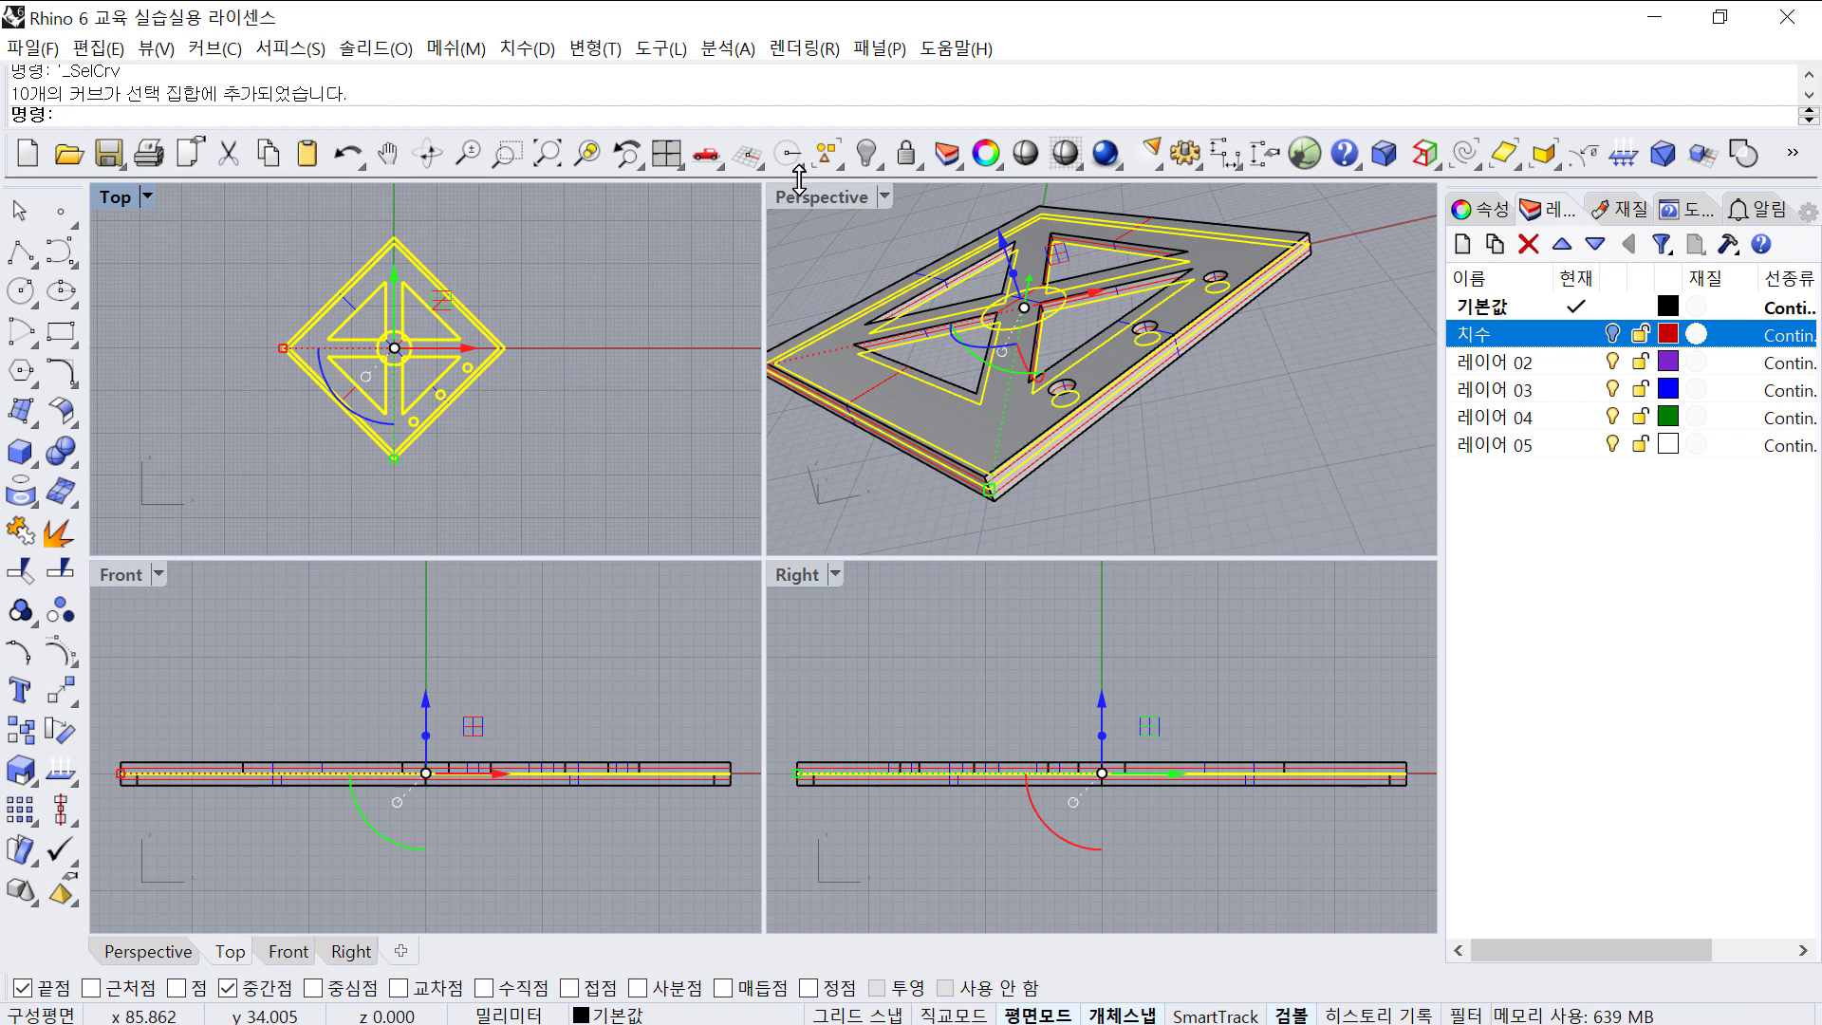
type("ㅑ")
key("Return")
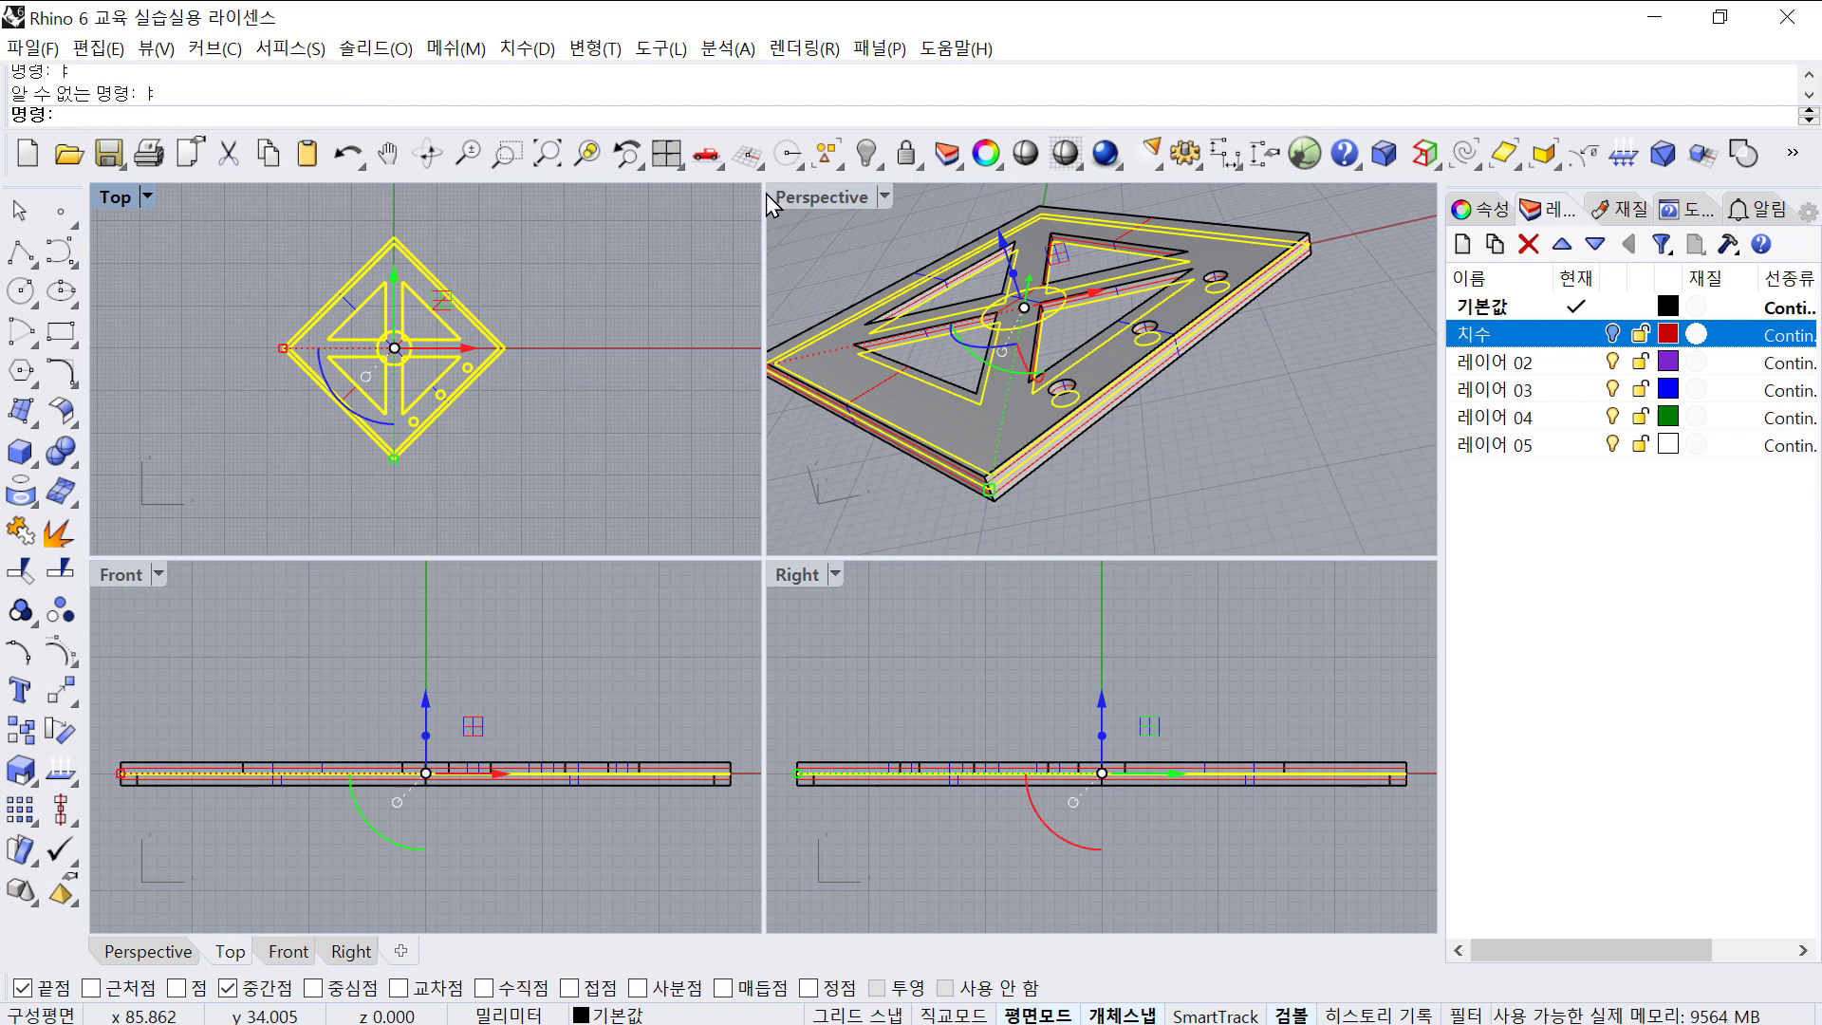
key("ctrl+i")
key("ctrl+h")
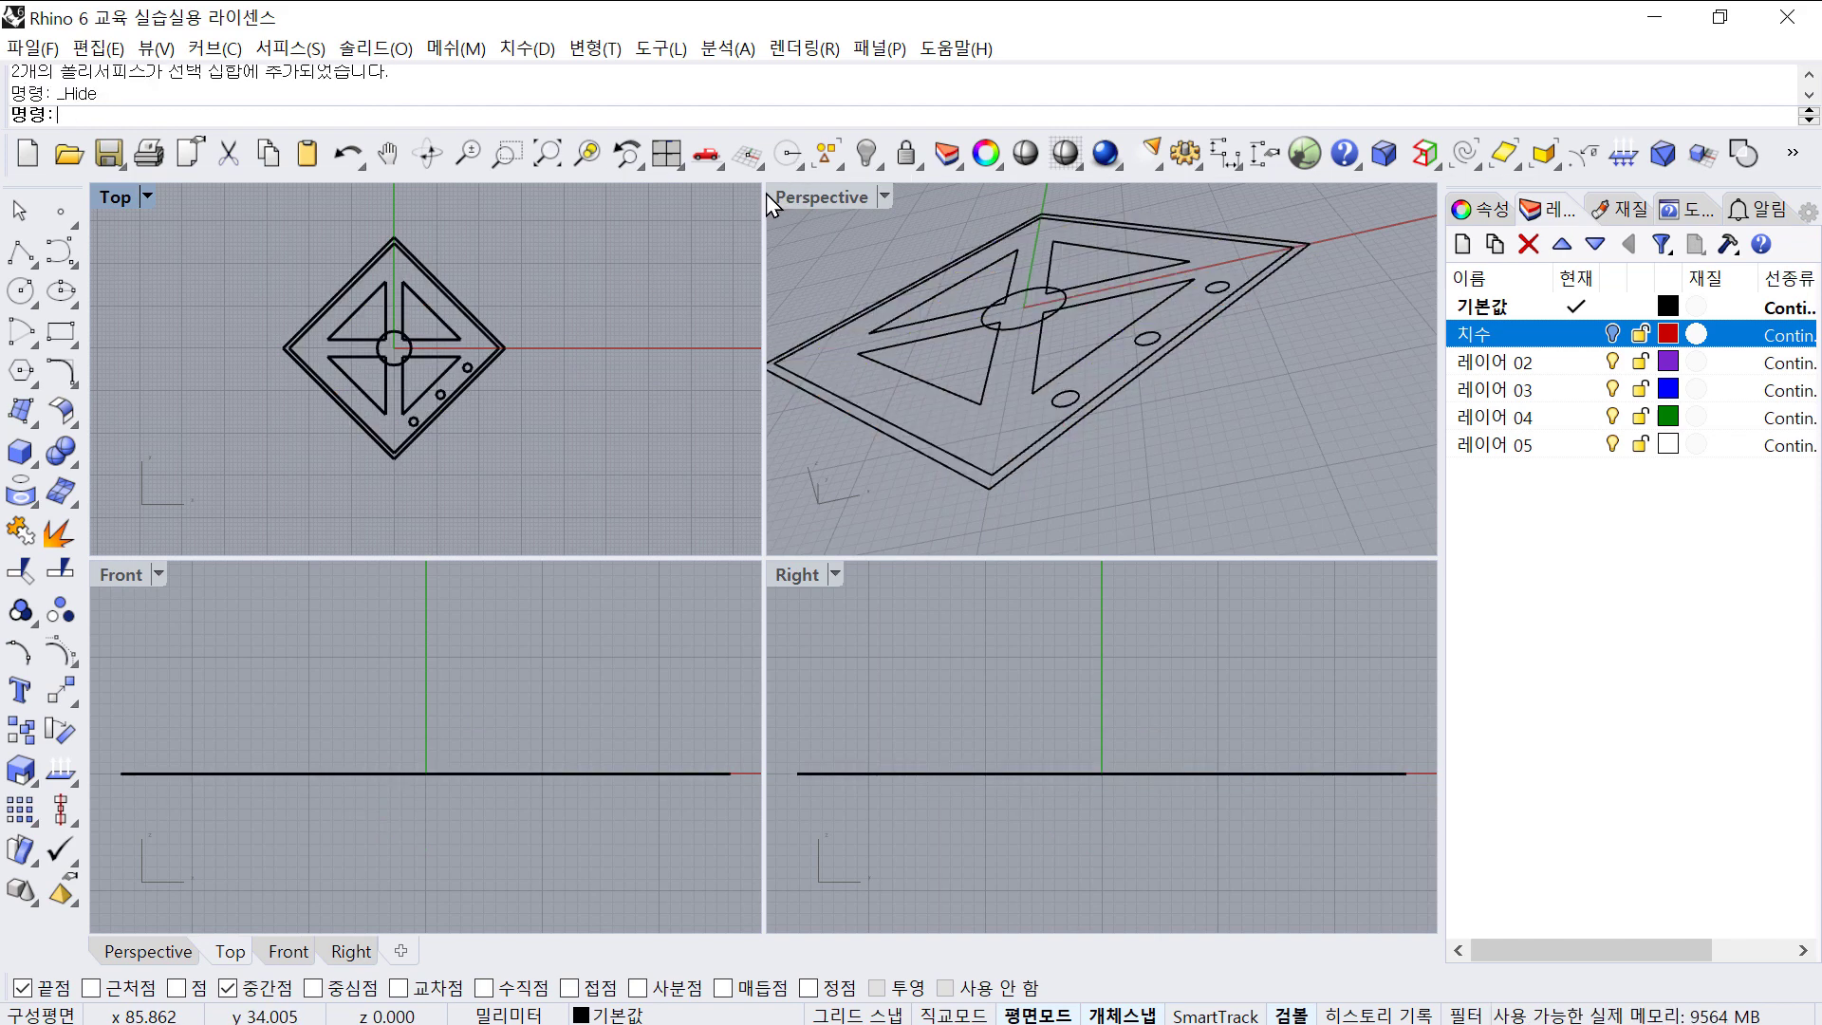
- Delete the diamond outlines, triangles and stone circles, keeping only the central circle
left_click_drag(513, 420, 287, 386)
key("Delete")
left_click_drag(549, 353, 556, 448)
key("Delete")
key("Delete")
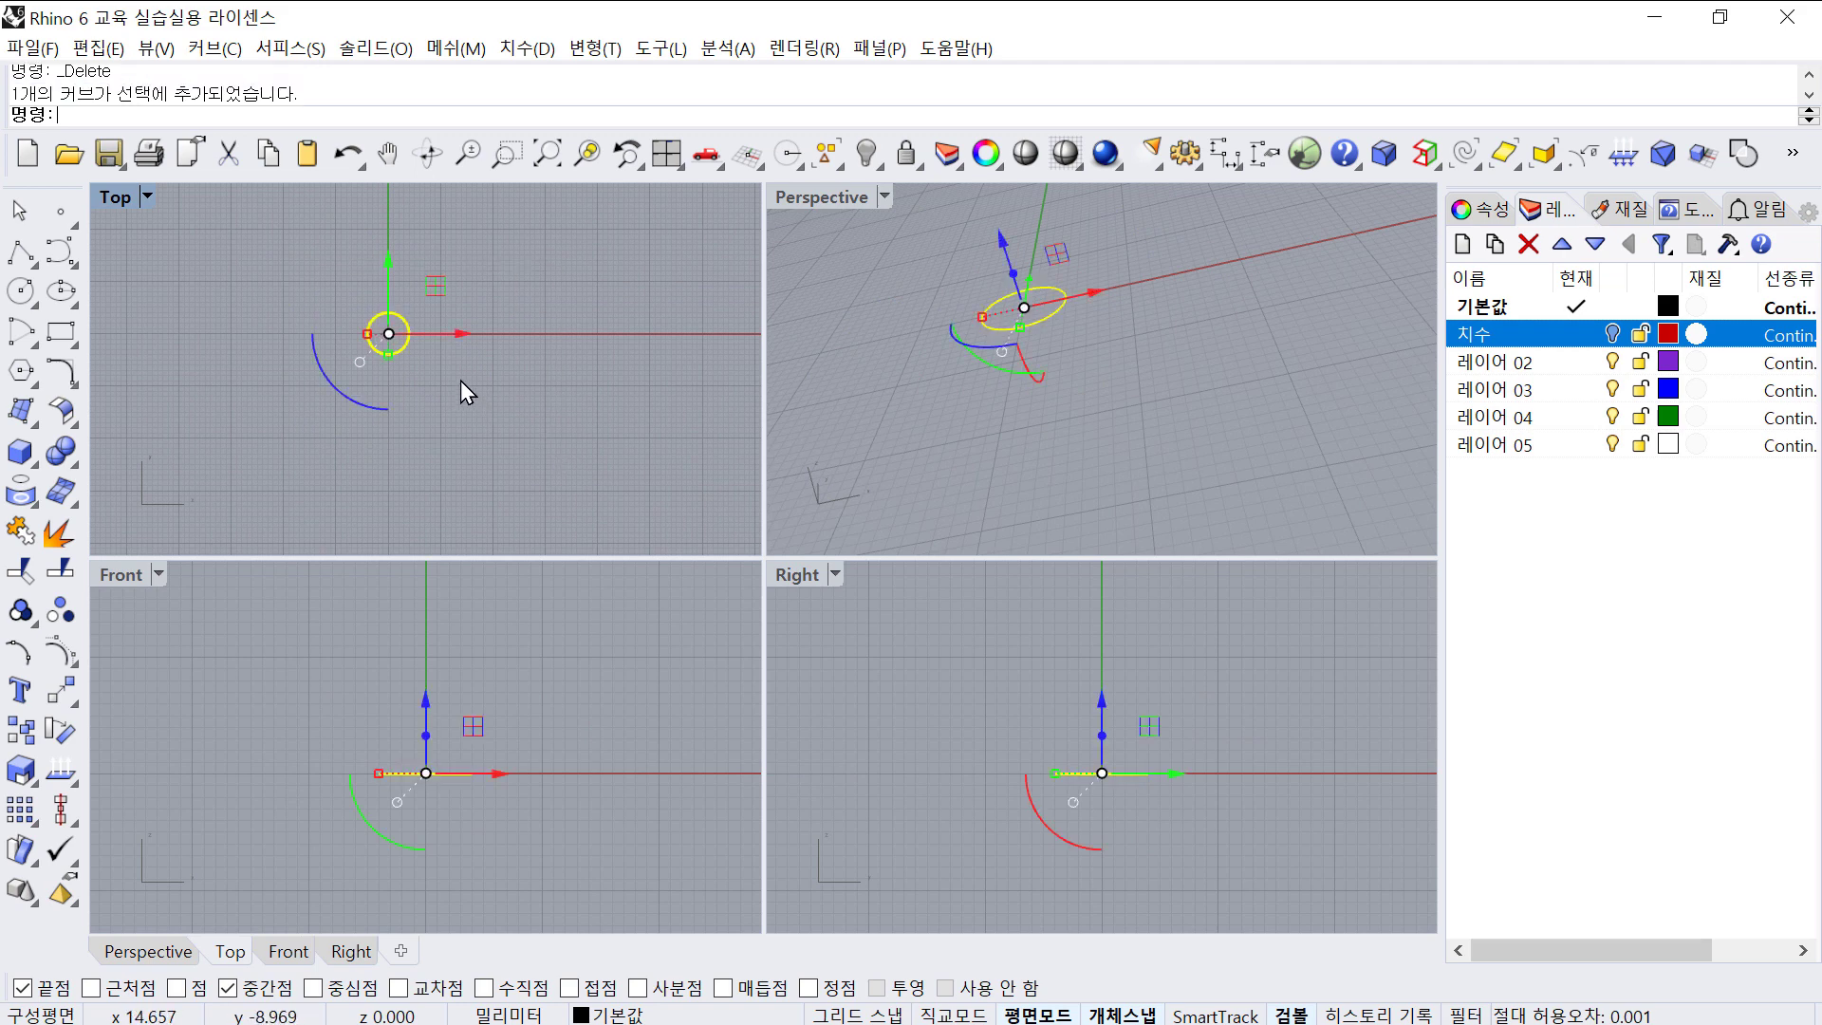
- Add a diameter dimension to the central circle in the top view, placing it outside the circle's upper right
scroll(459, 380, "up", 4)
right_click_drag(465, 382, 490, 399)
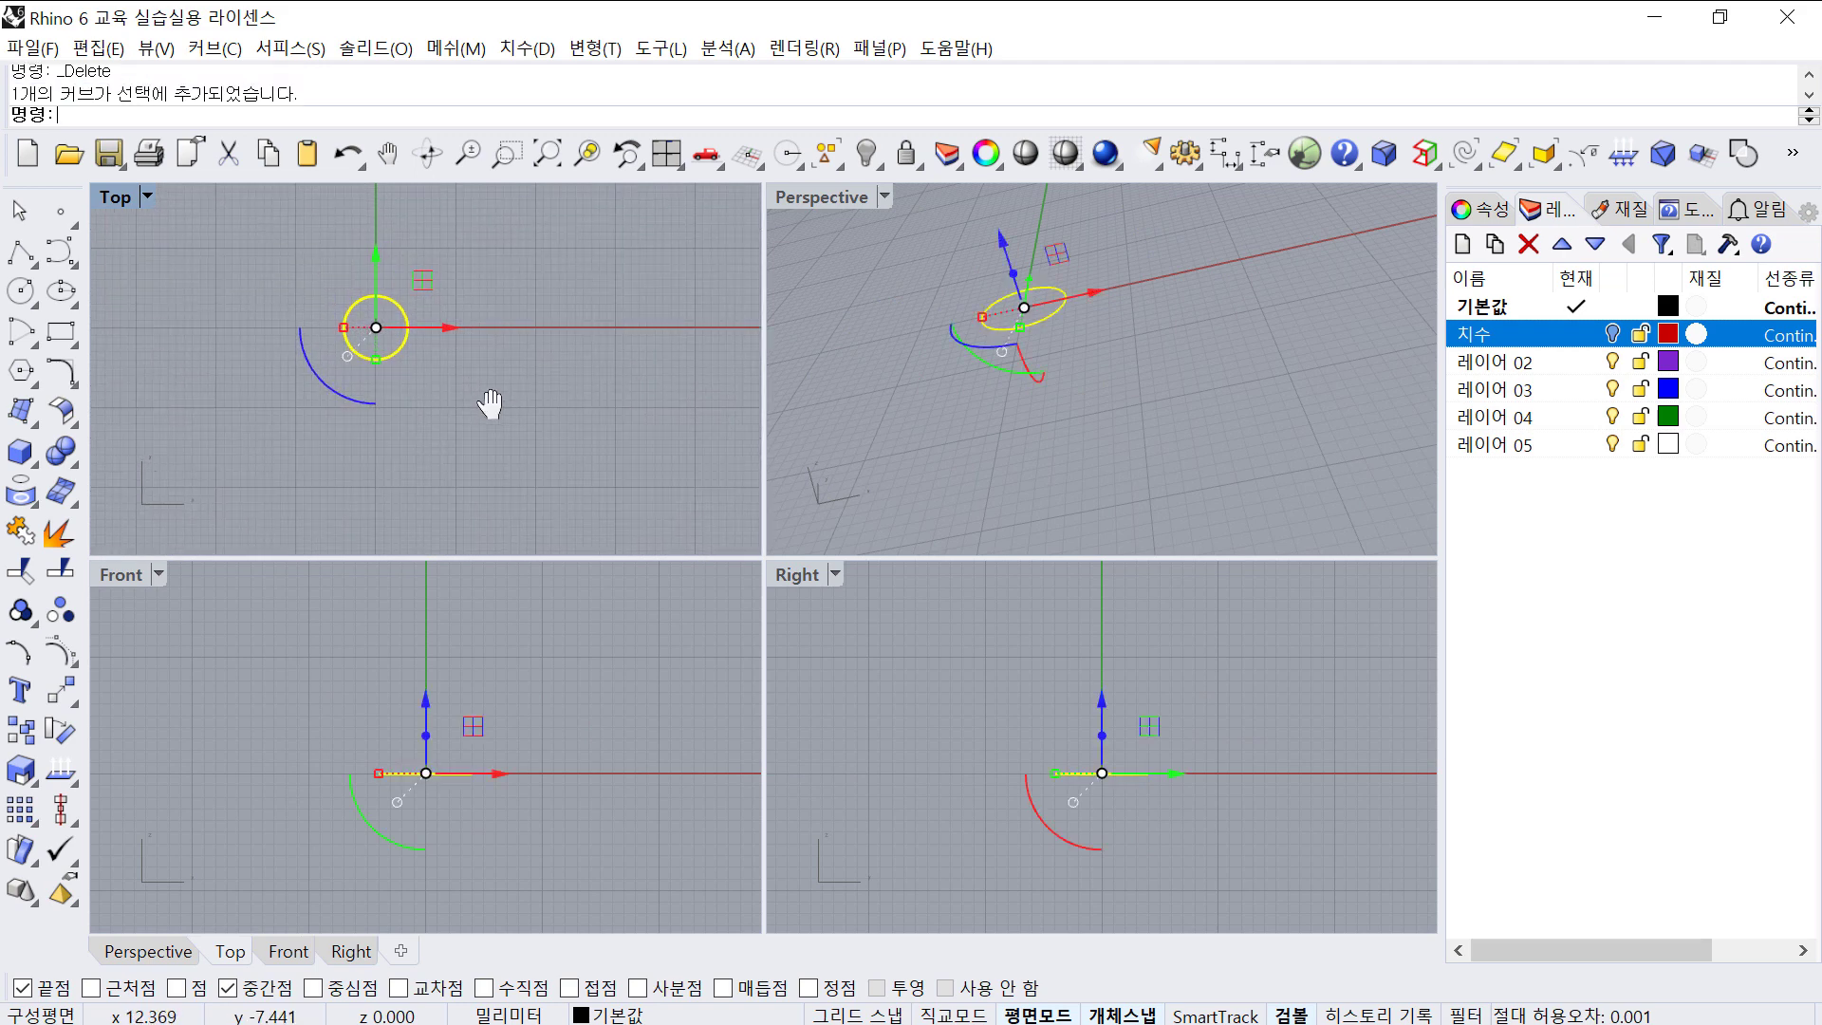
left_click(667, 153)
right_click_drag(1062, 373, 1130, 375)
scroll(469, 334, "down", 3)
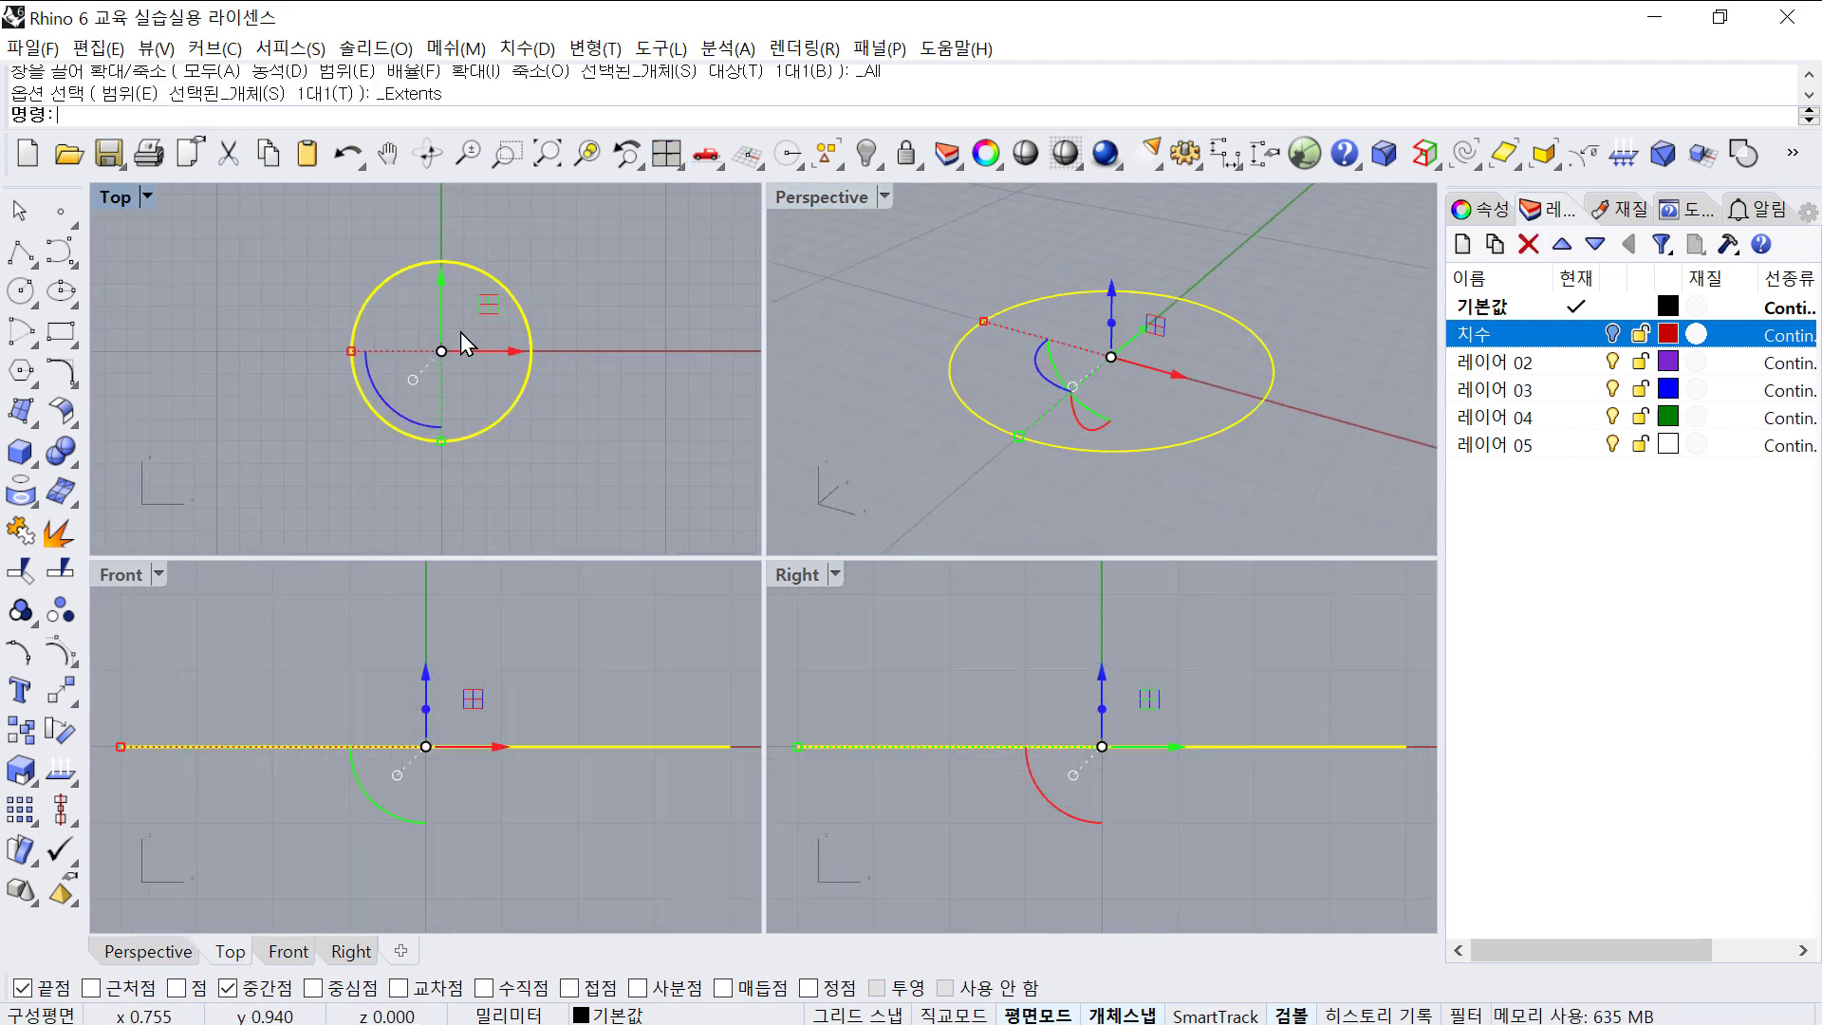
right_click_drag(460, 332, 385, 339)
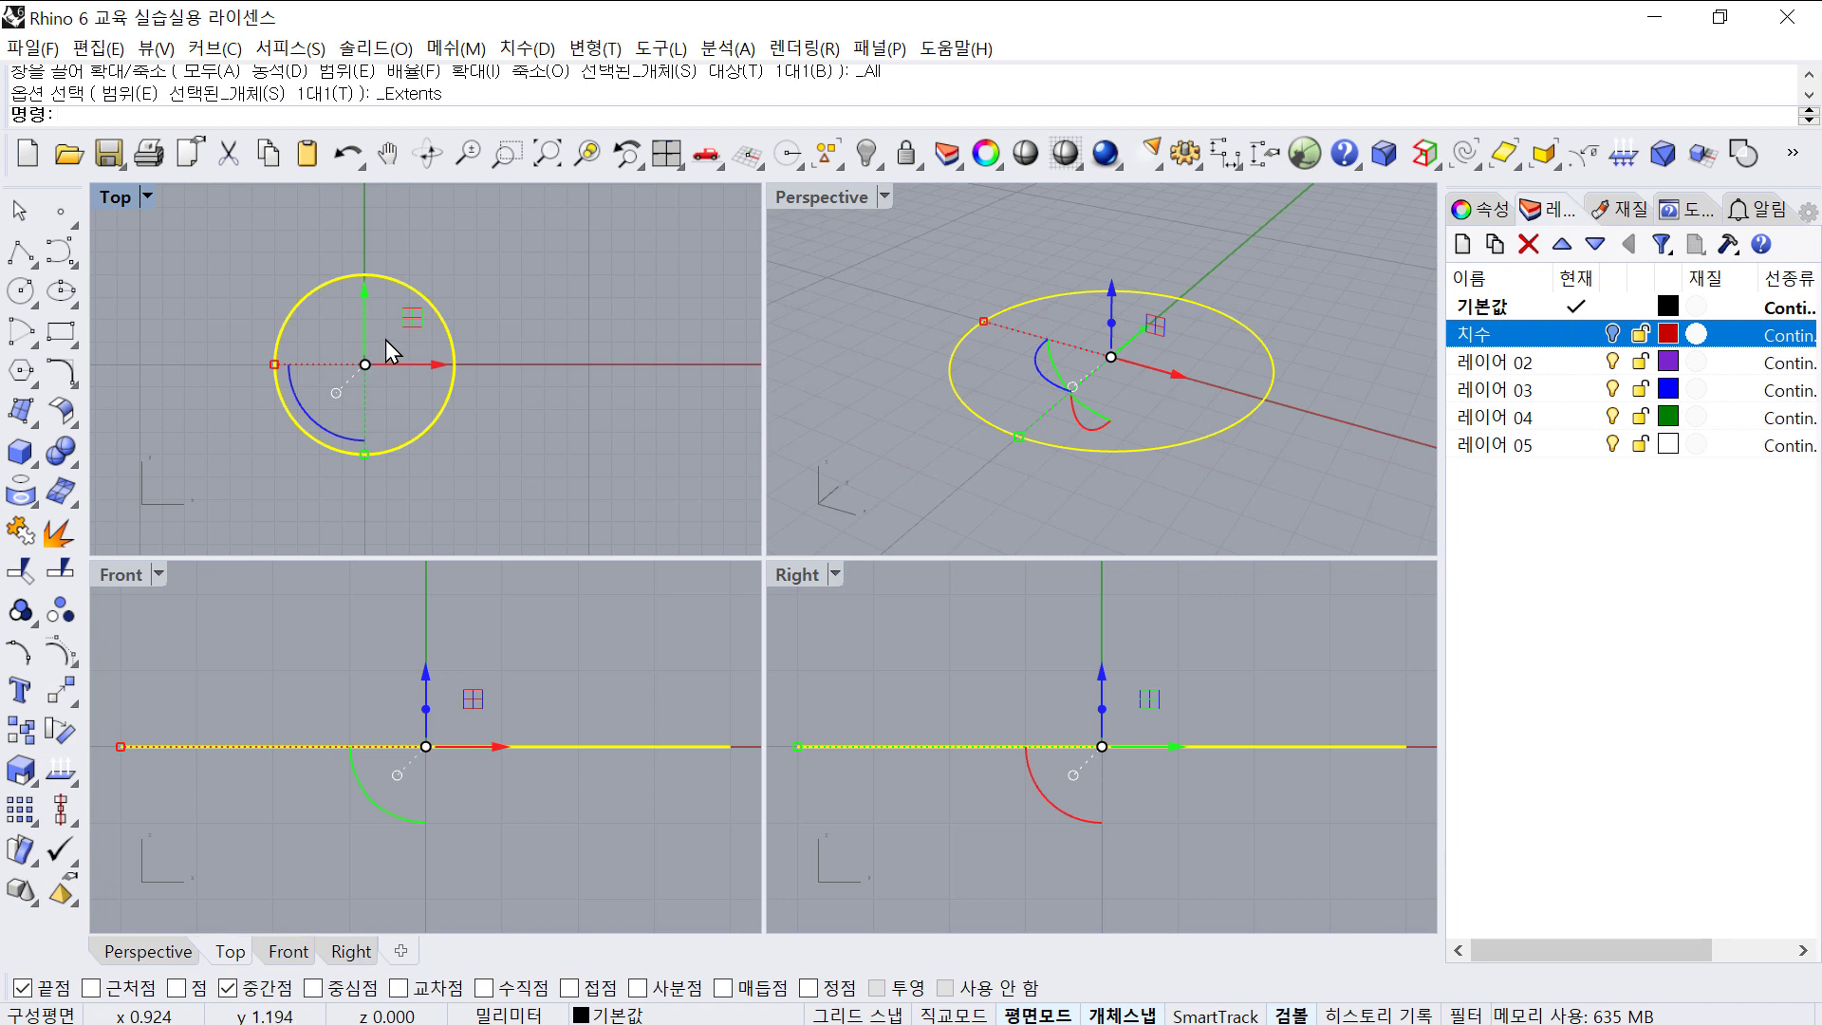
left_click(468, 335)
left_click_drag(521, 374, 417, 344)
right_click_drag(434, 345, 478, 360)
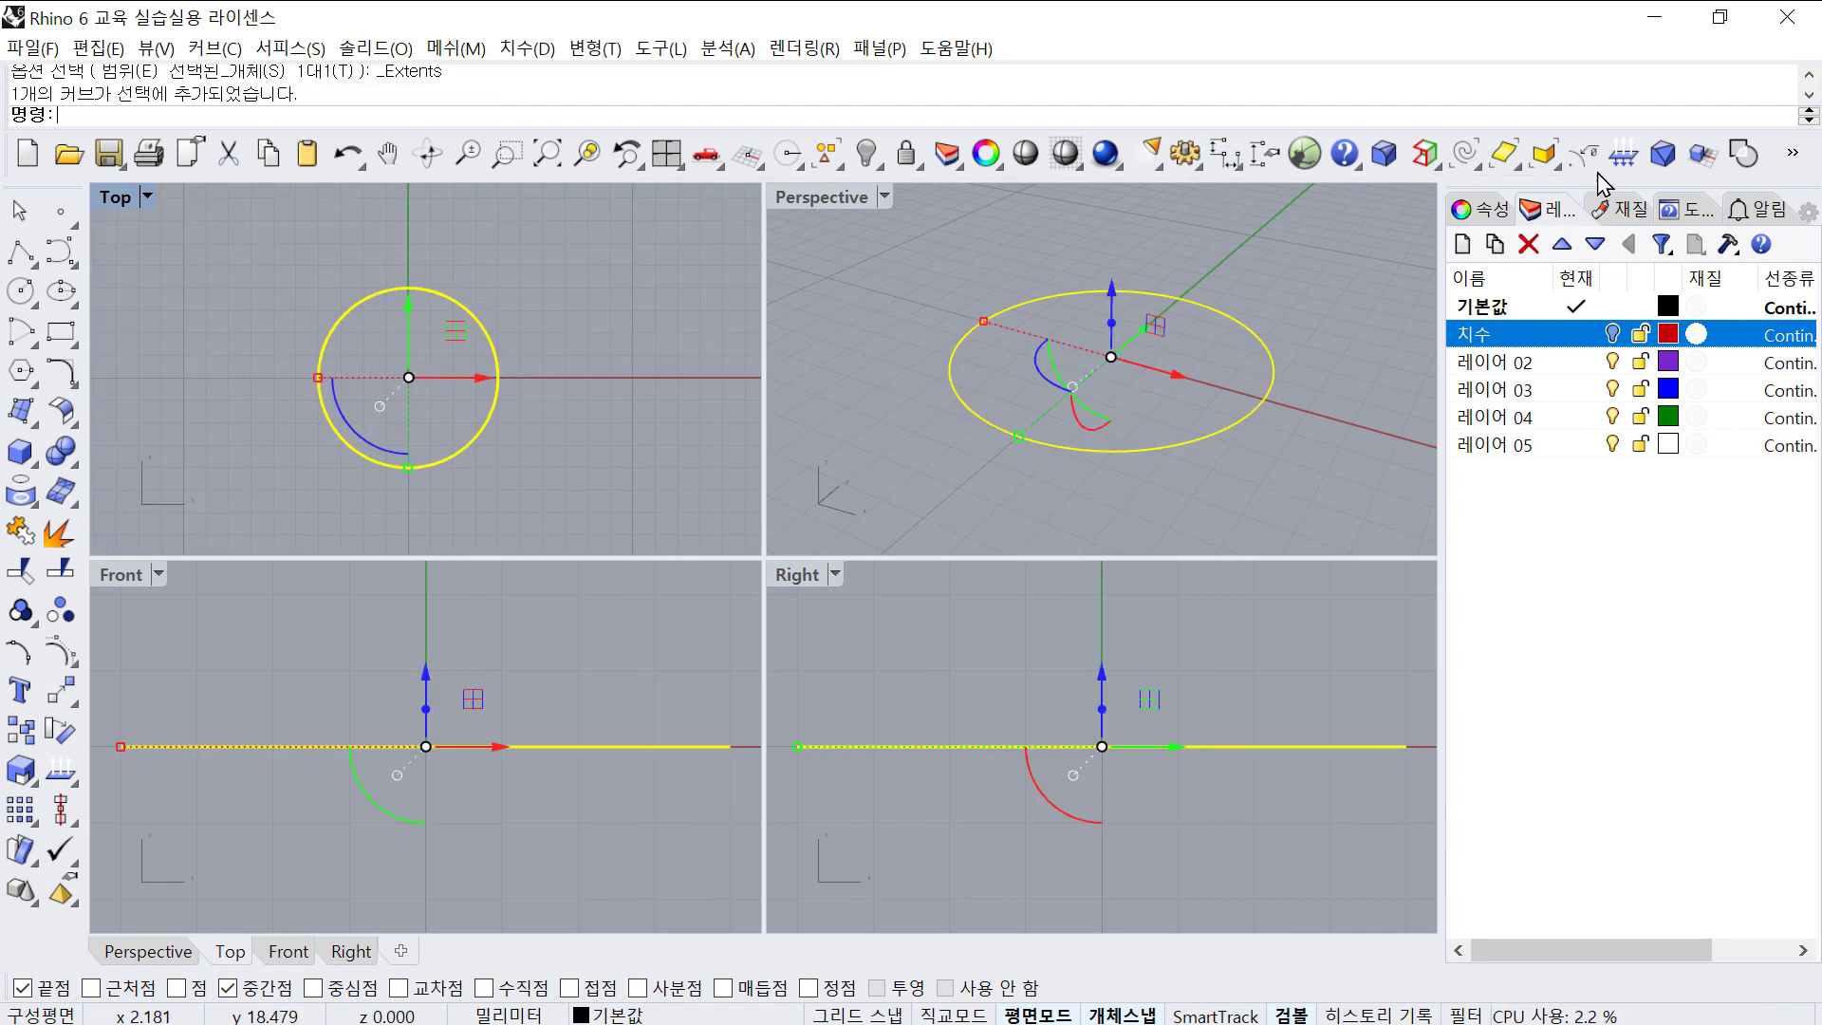
left_click(1504, 153)
scroll(535, 266, "down", 4)
right_click_drag(534, 266, 463, 331)
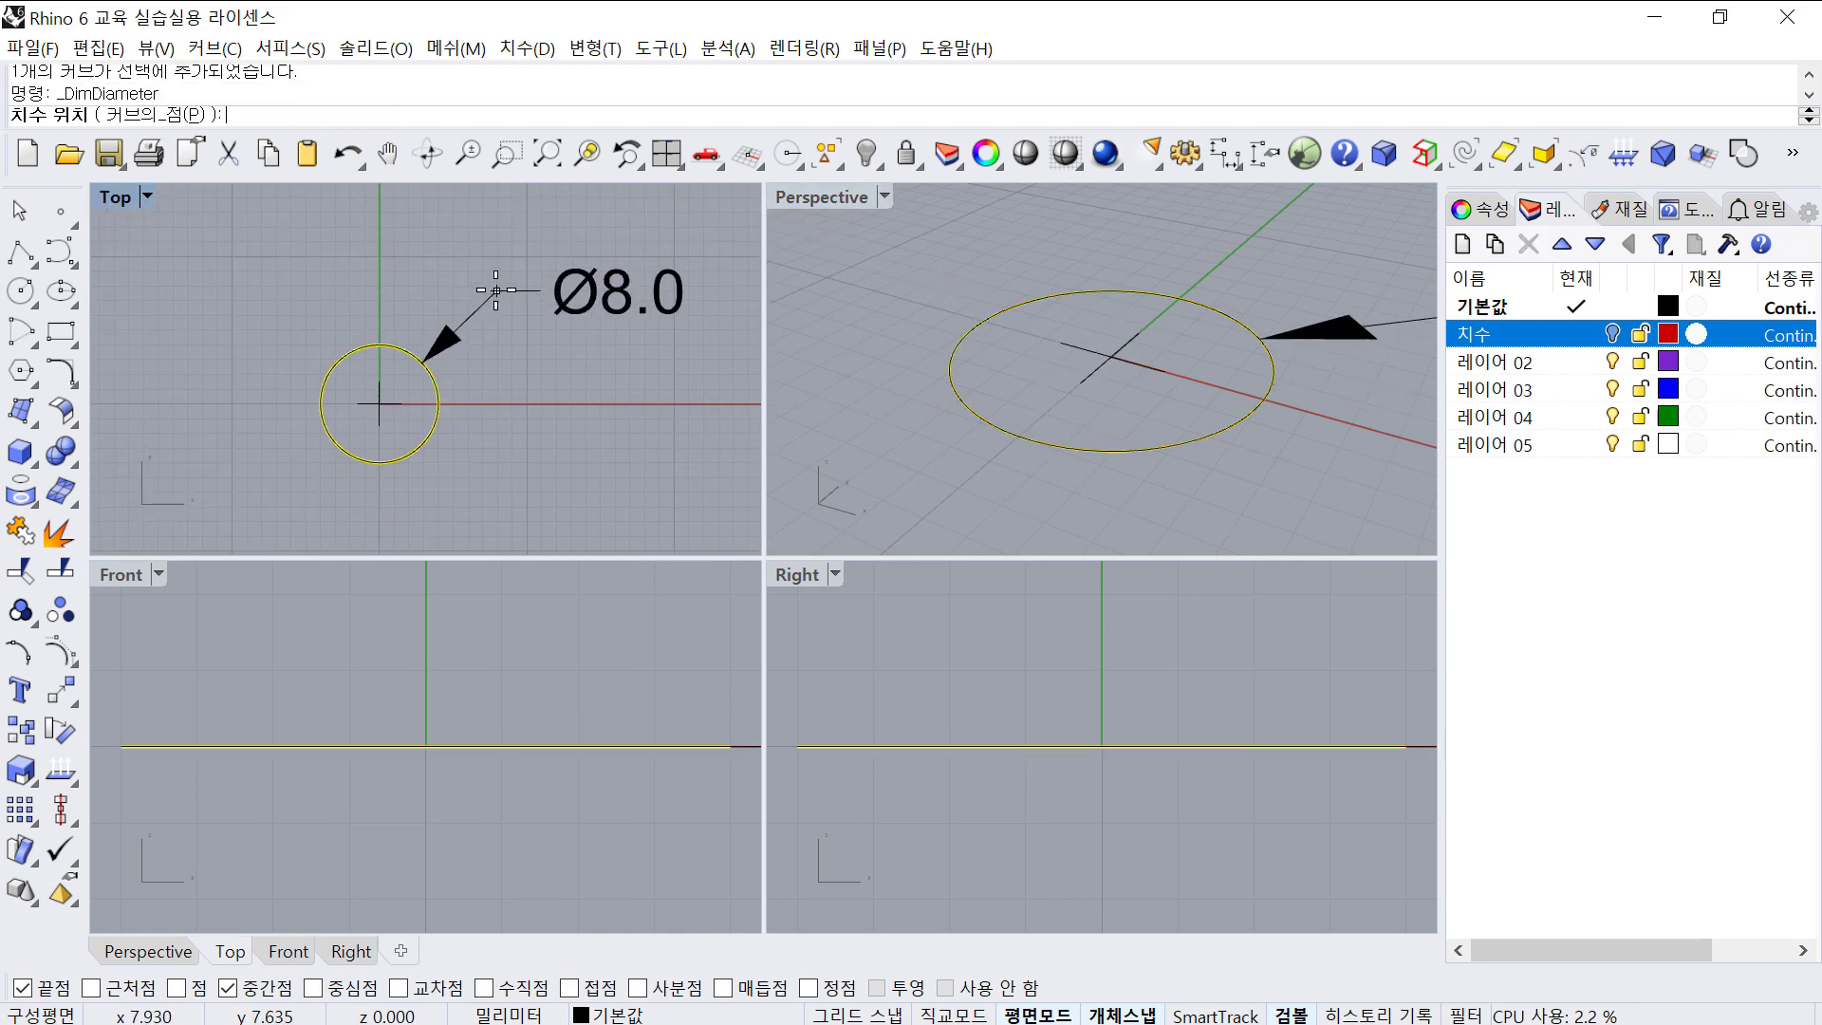
left_click(496, 290)
right_click_drag(506, 446, 381, 412)
left_click(400, 393)
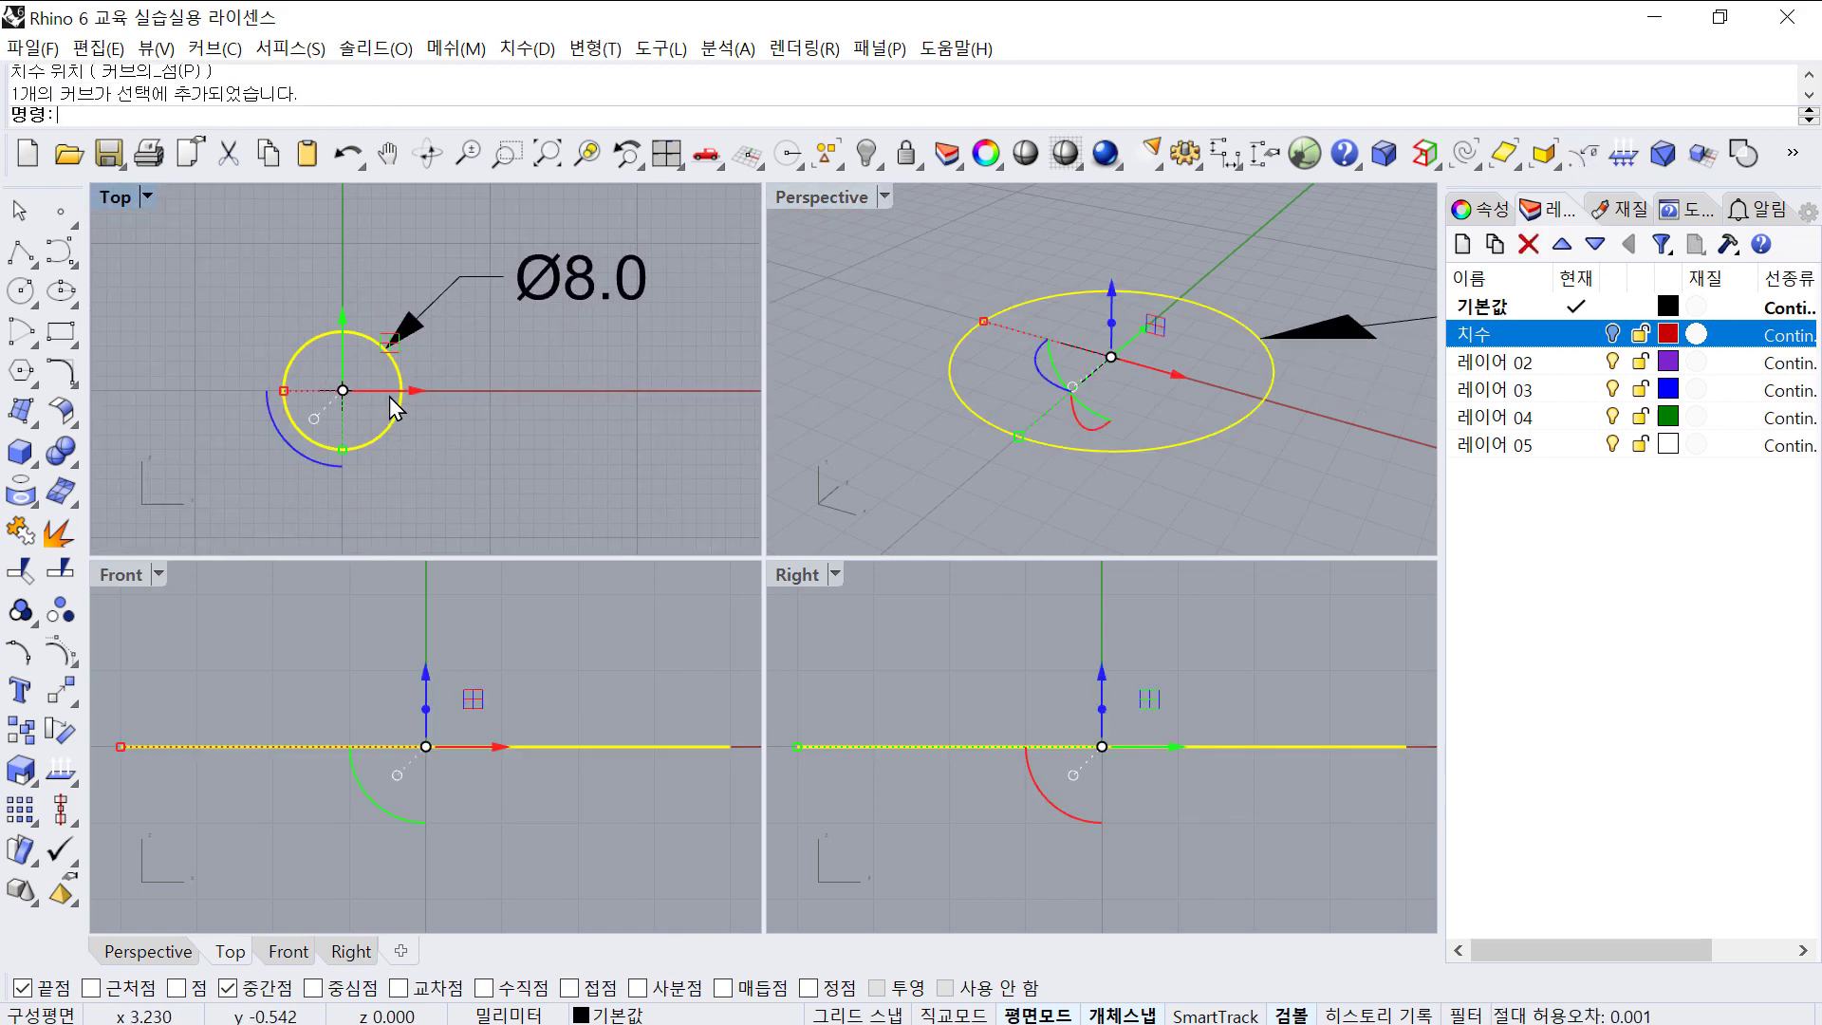
- Offset the central circle 1 mm inward and delete its diameter dimension
type("O")
key("Return")
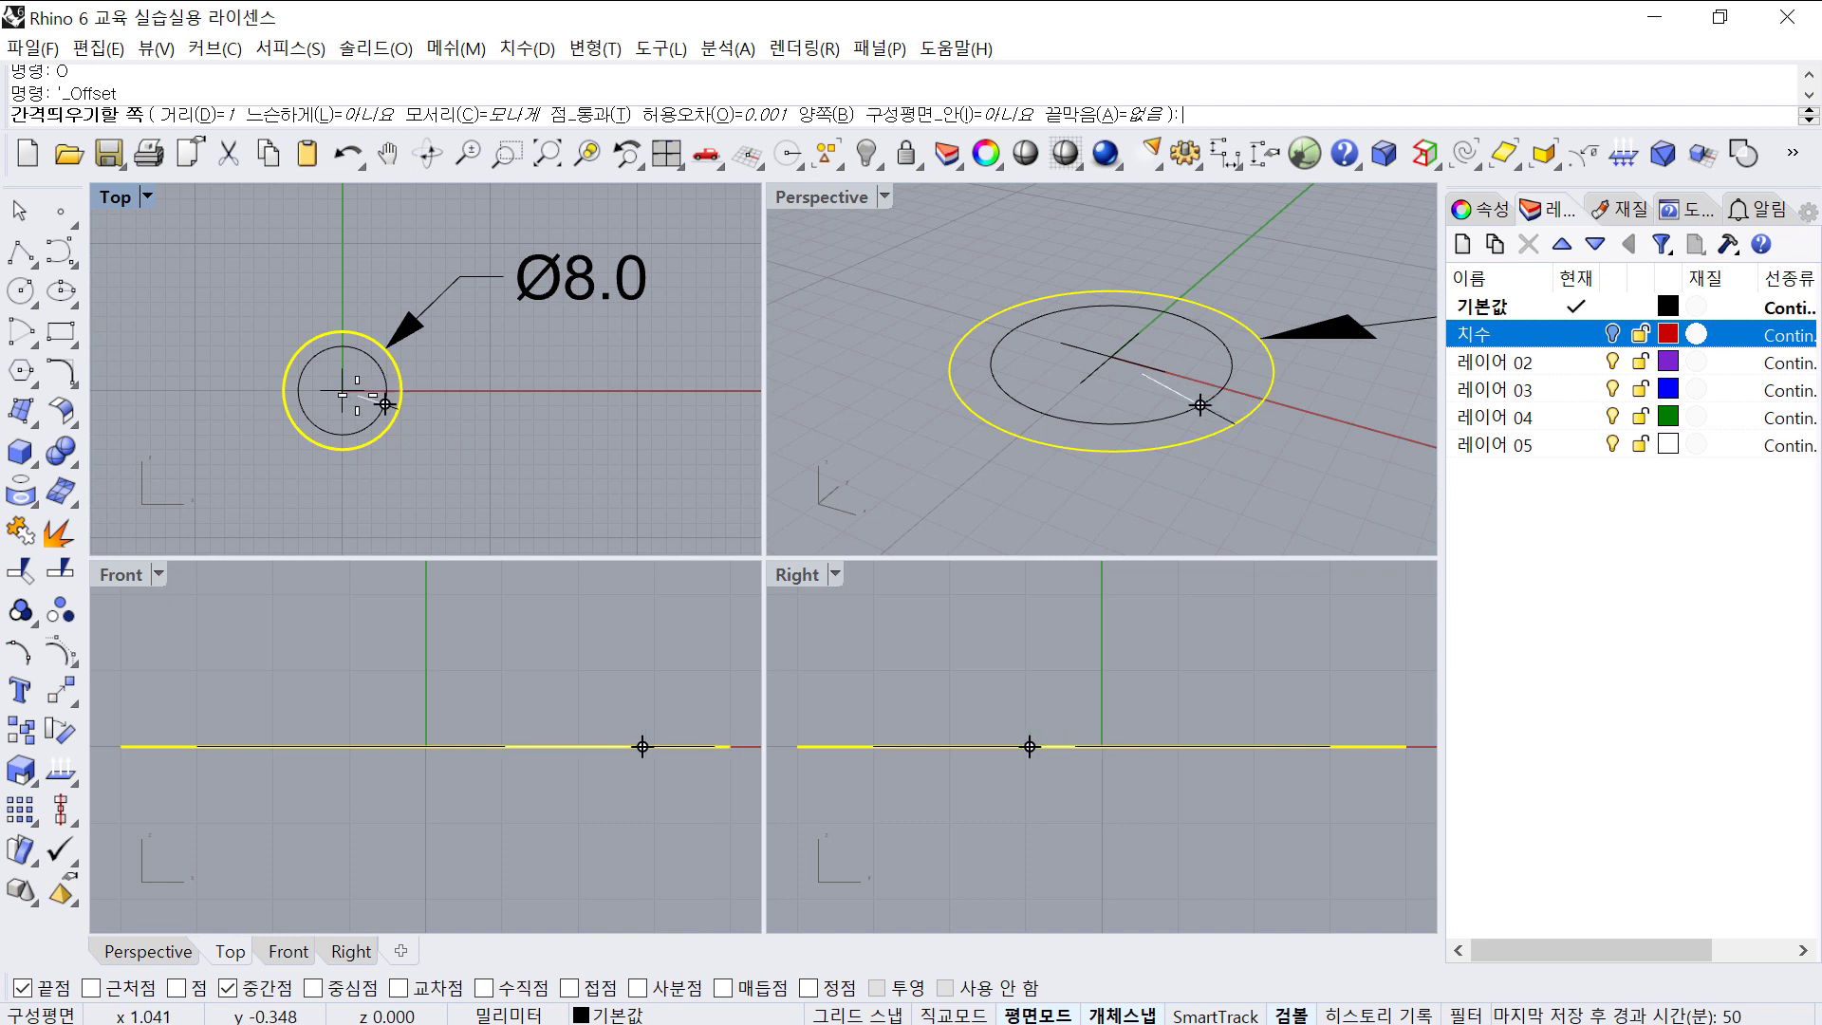
scroll(399, 408, "up", 2)
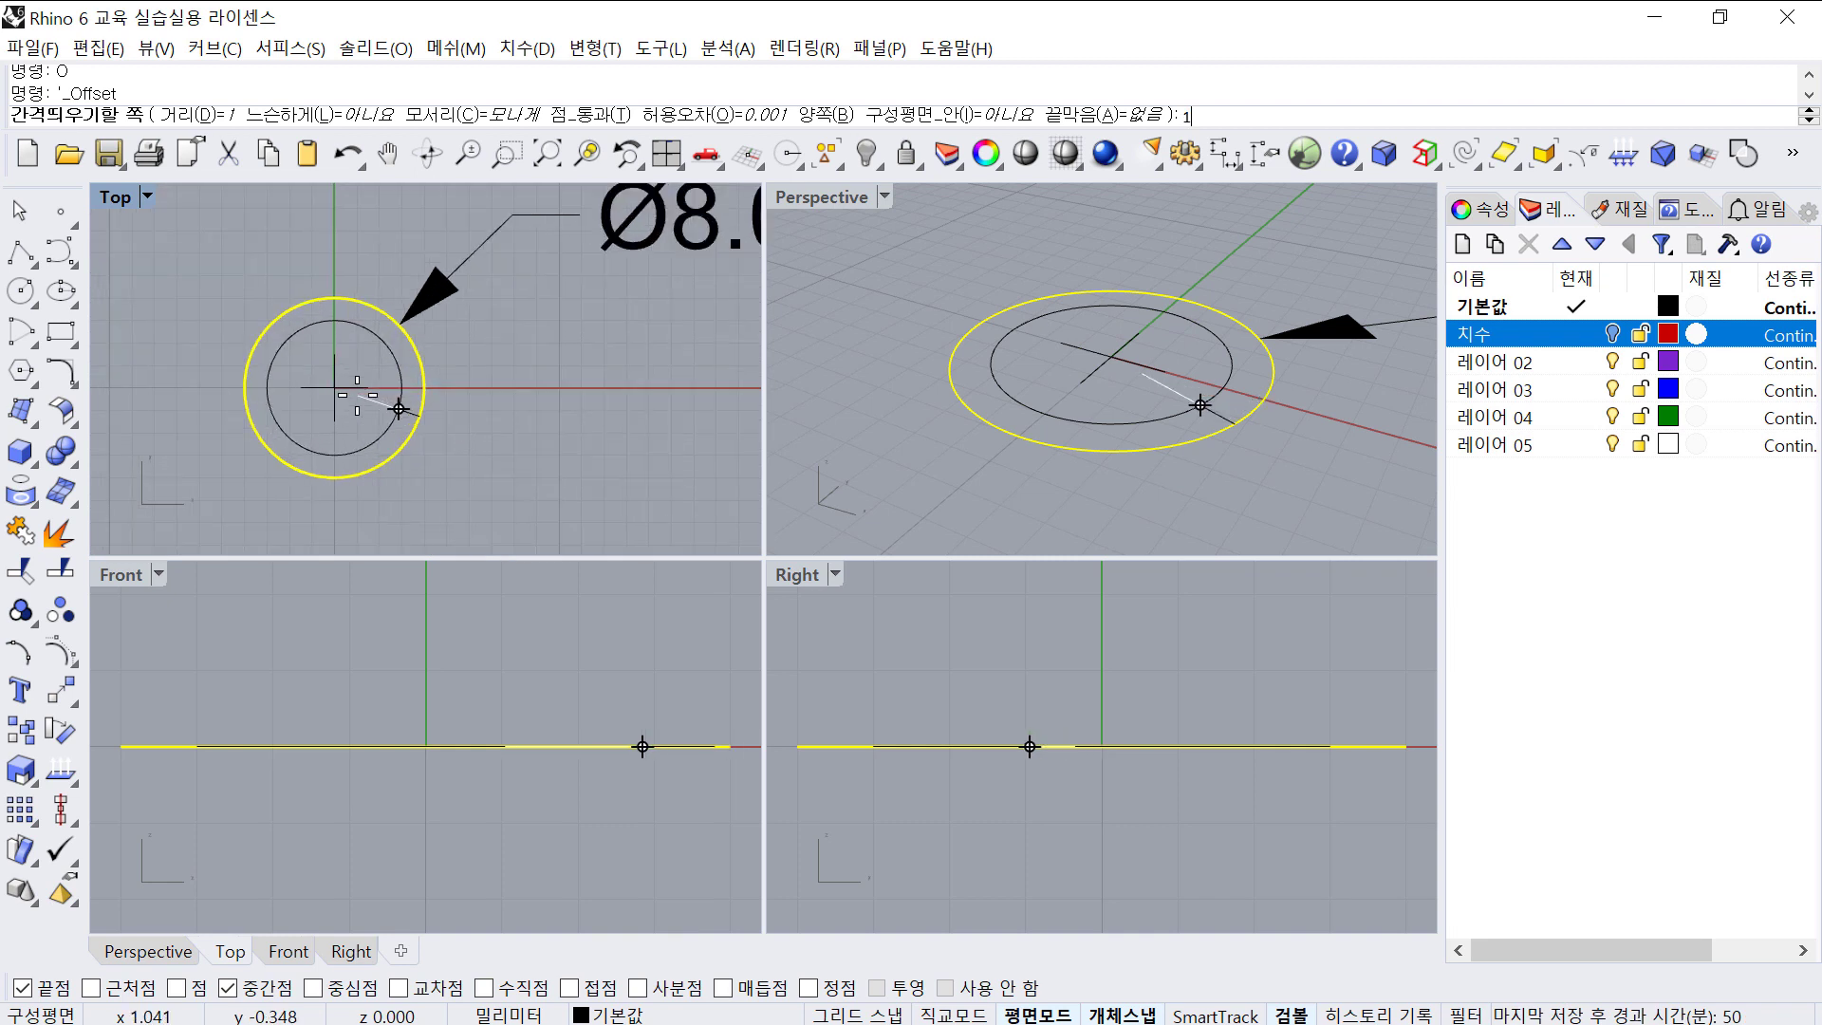
type("1")
key("Return")
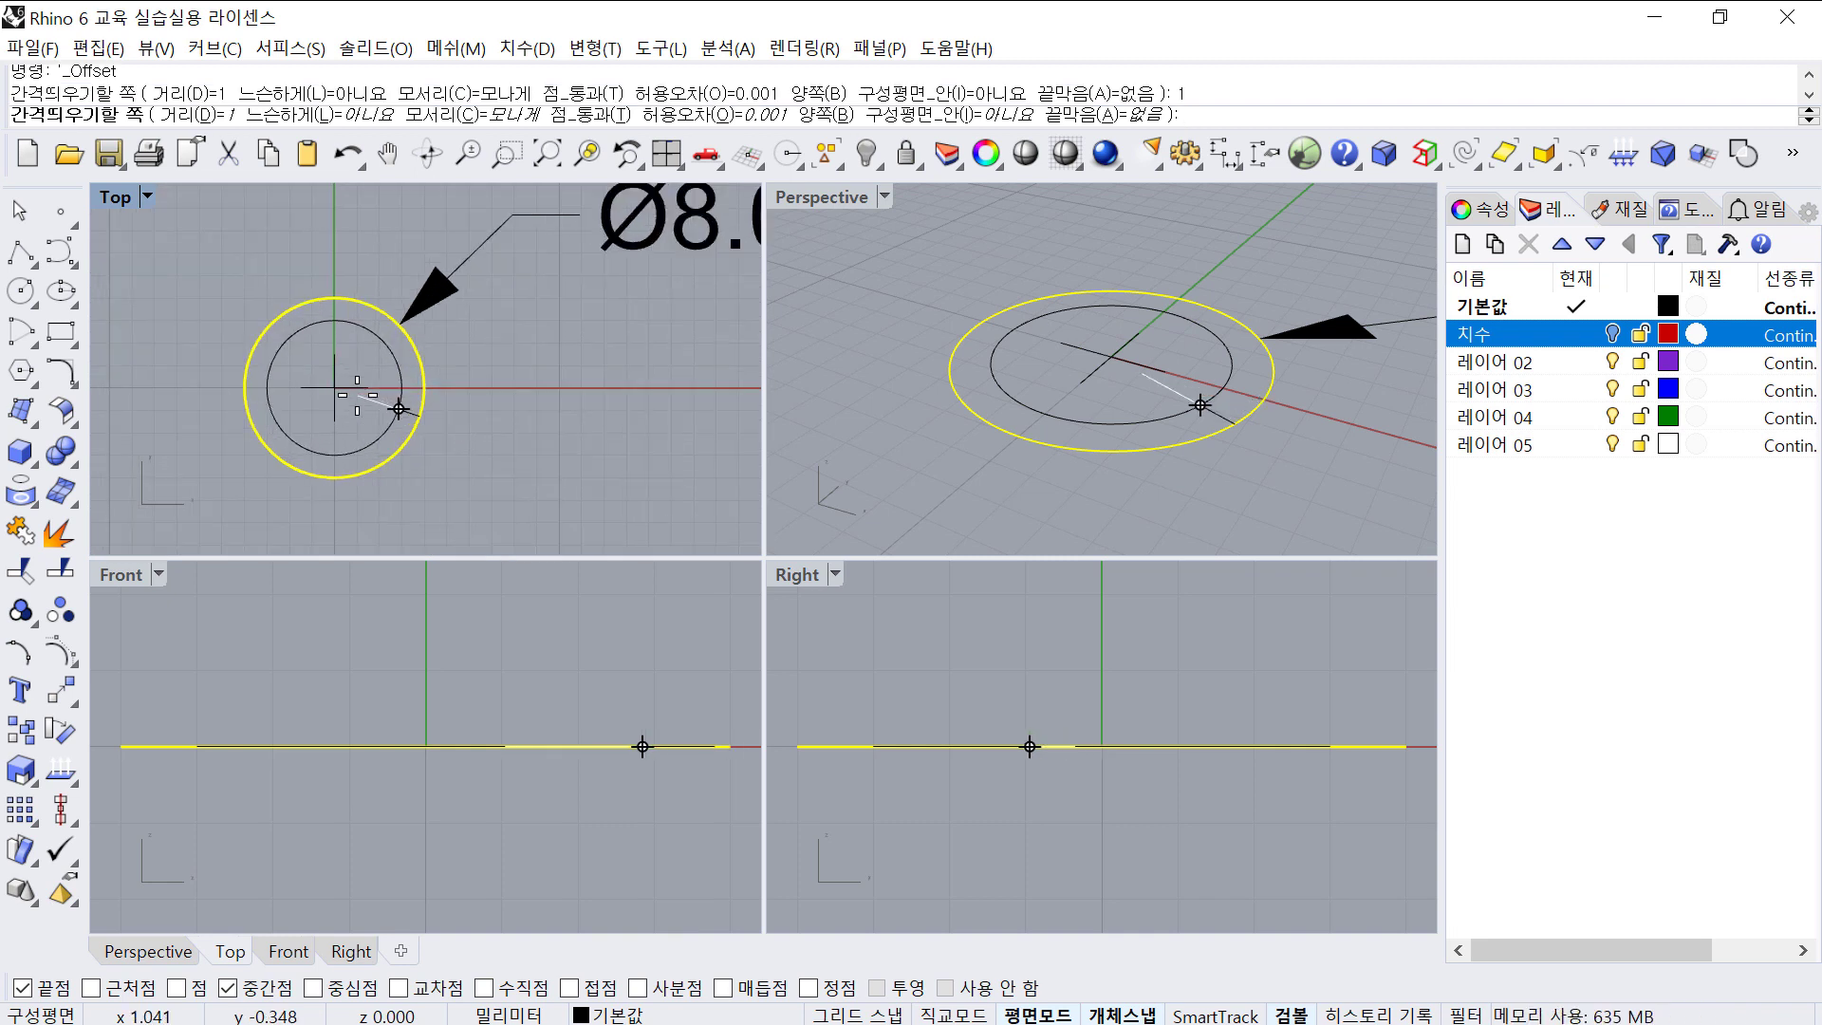
left_click(400, 408)
key("Escape")
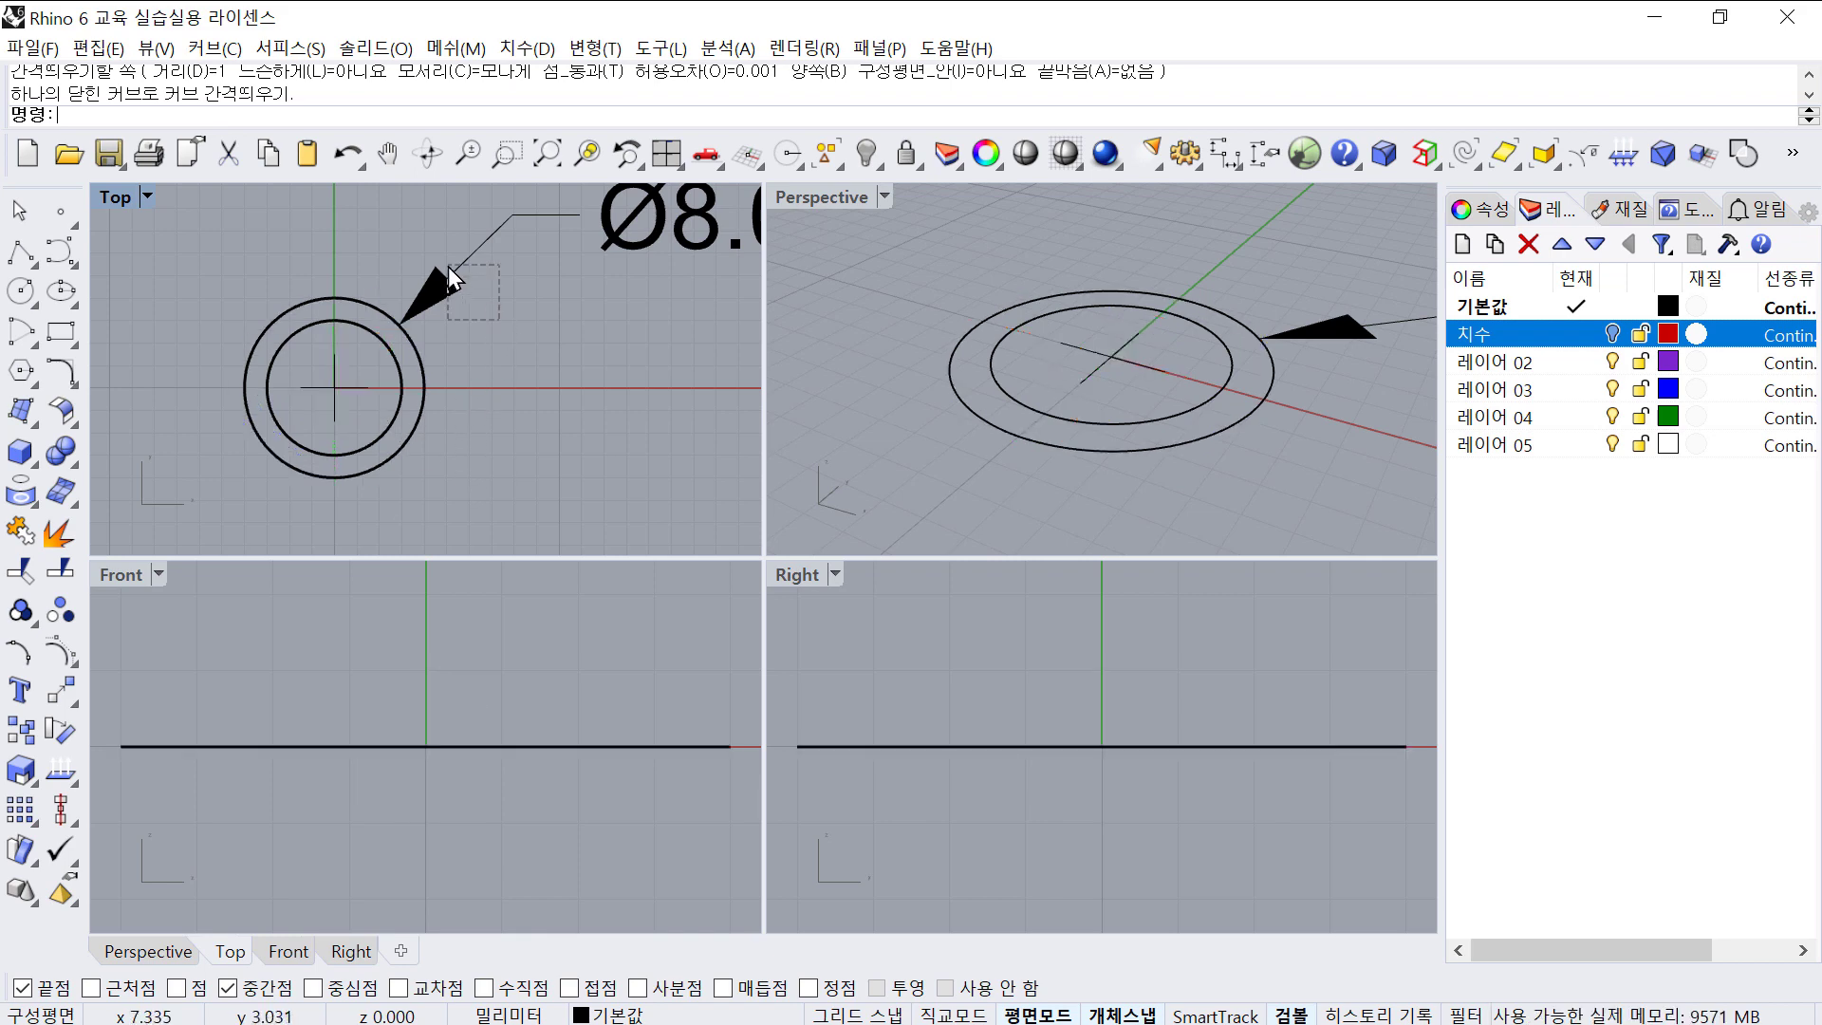
left_click(448, 268)
key("Delete")
- Extrude the two concentric circles together into a solid ring 5 mm high
left_click_drag(504, 321, 342, 389)
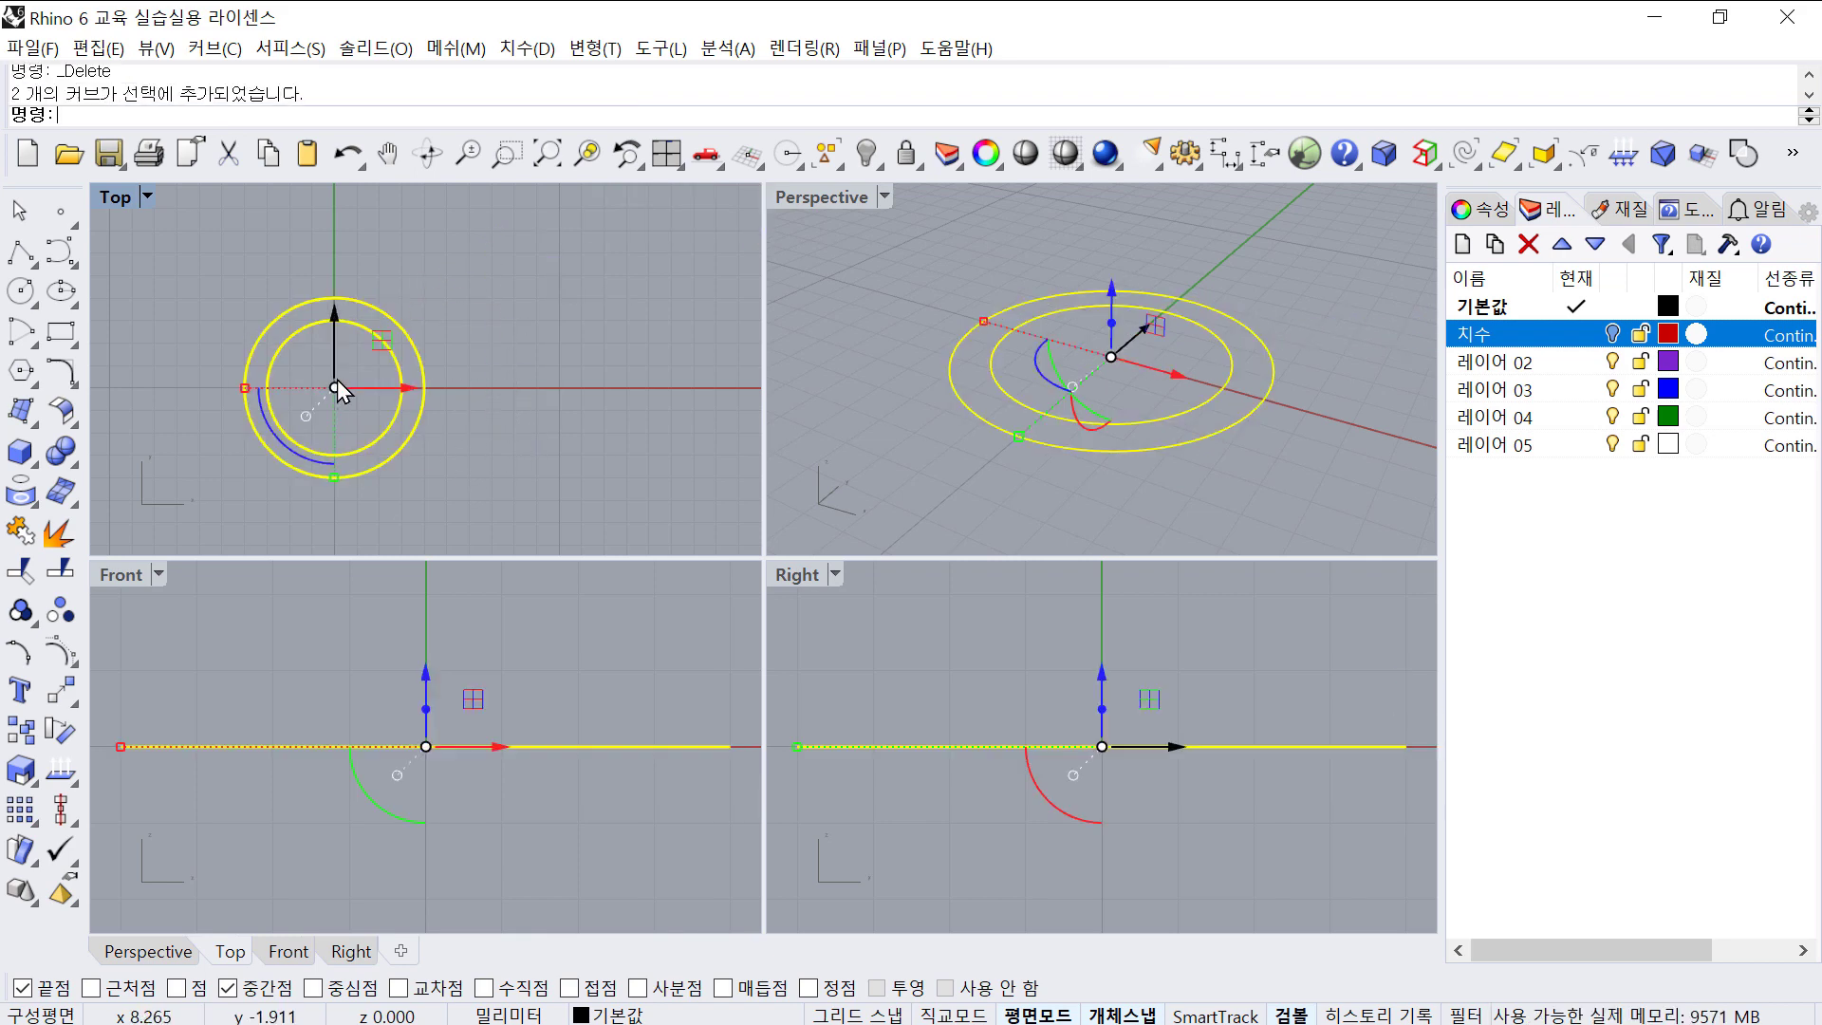
left_click(21, 451)
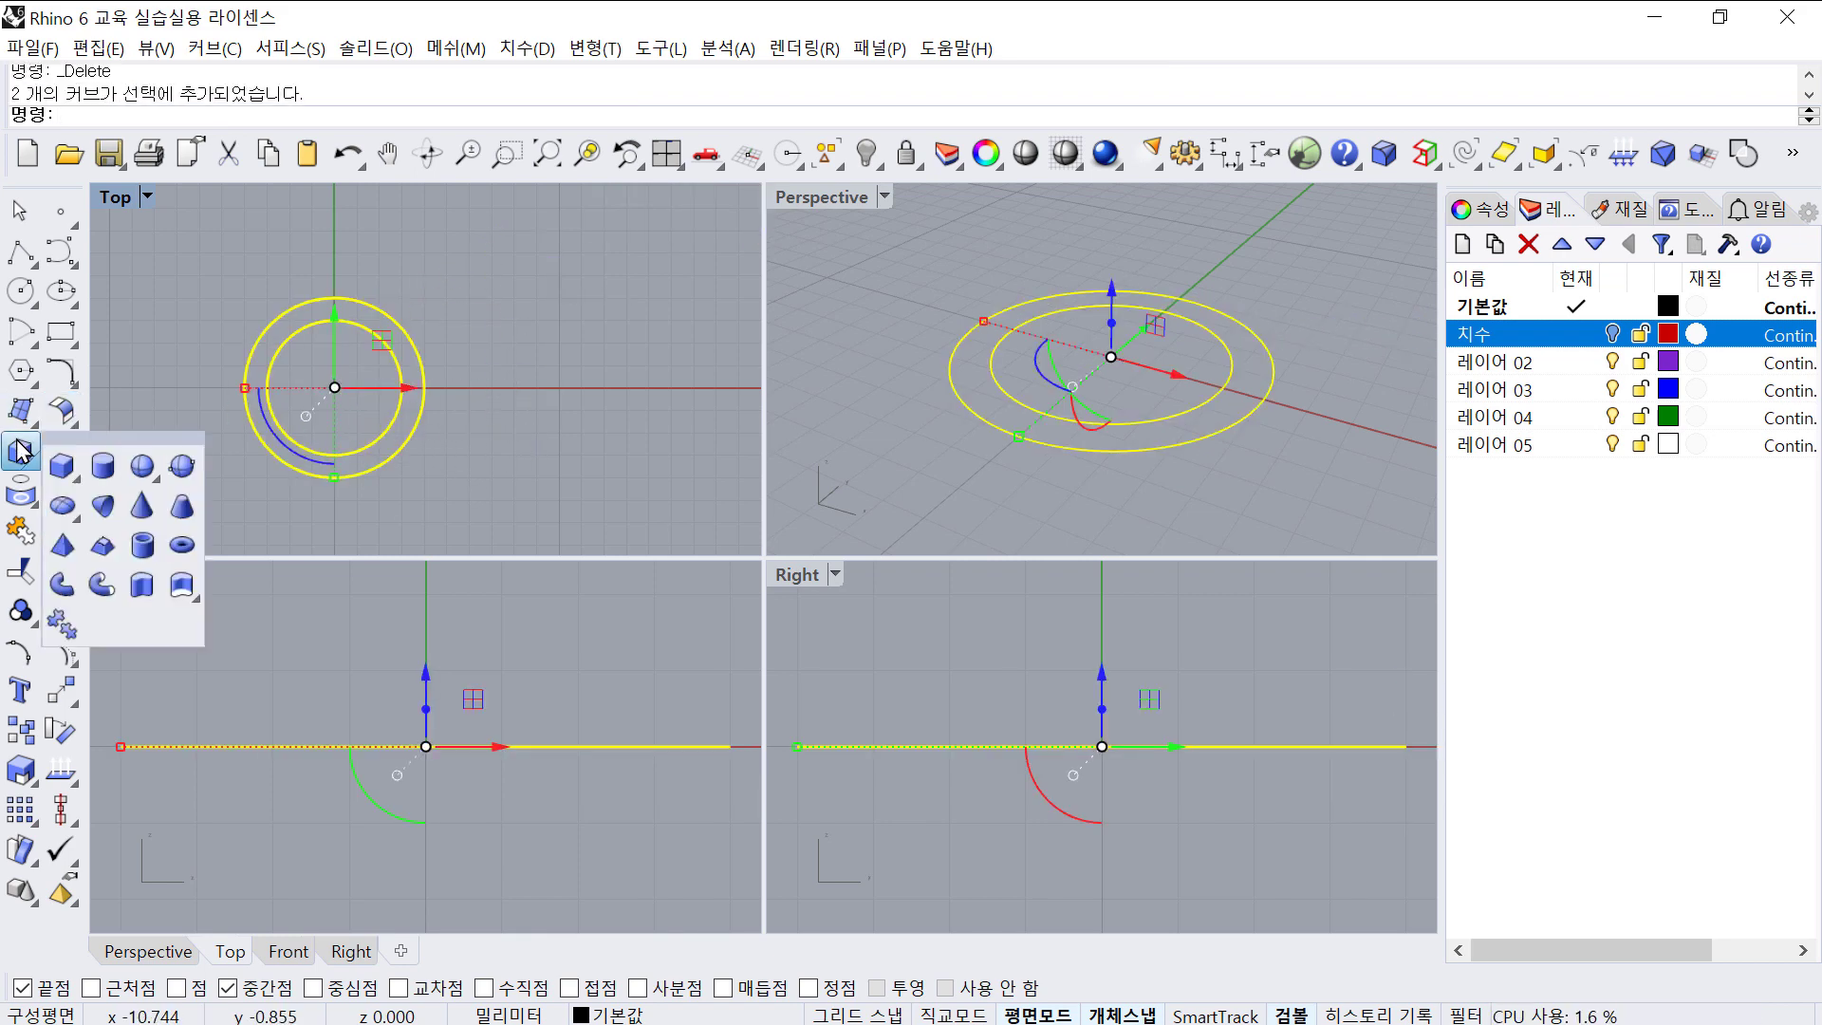
left_click(142, 586)
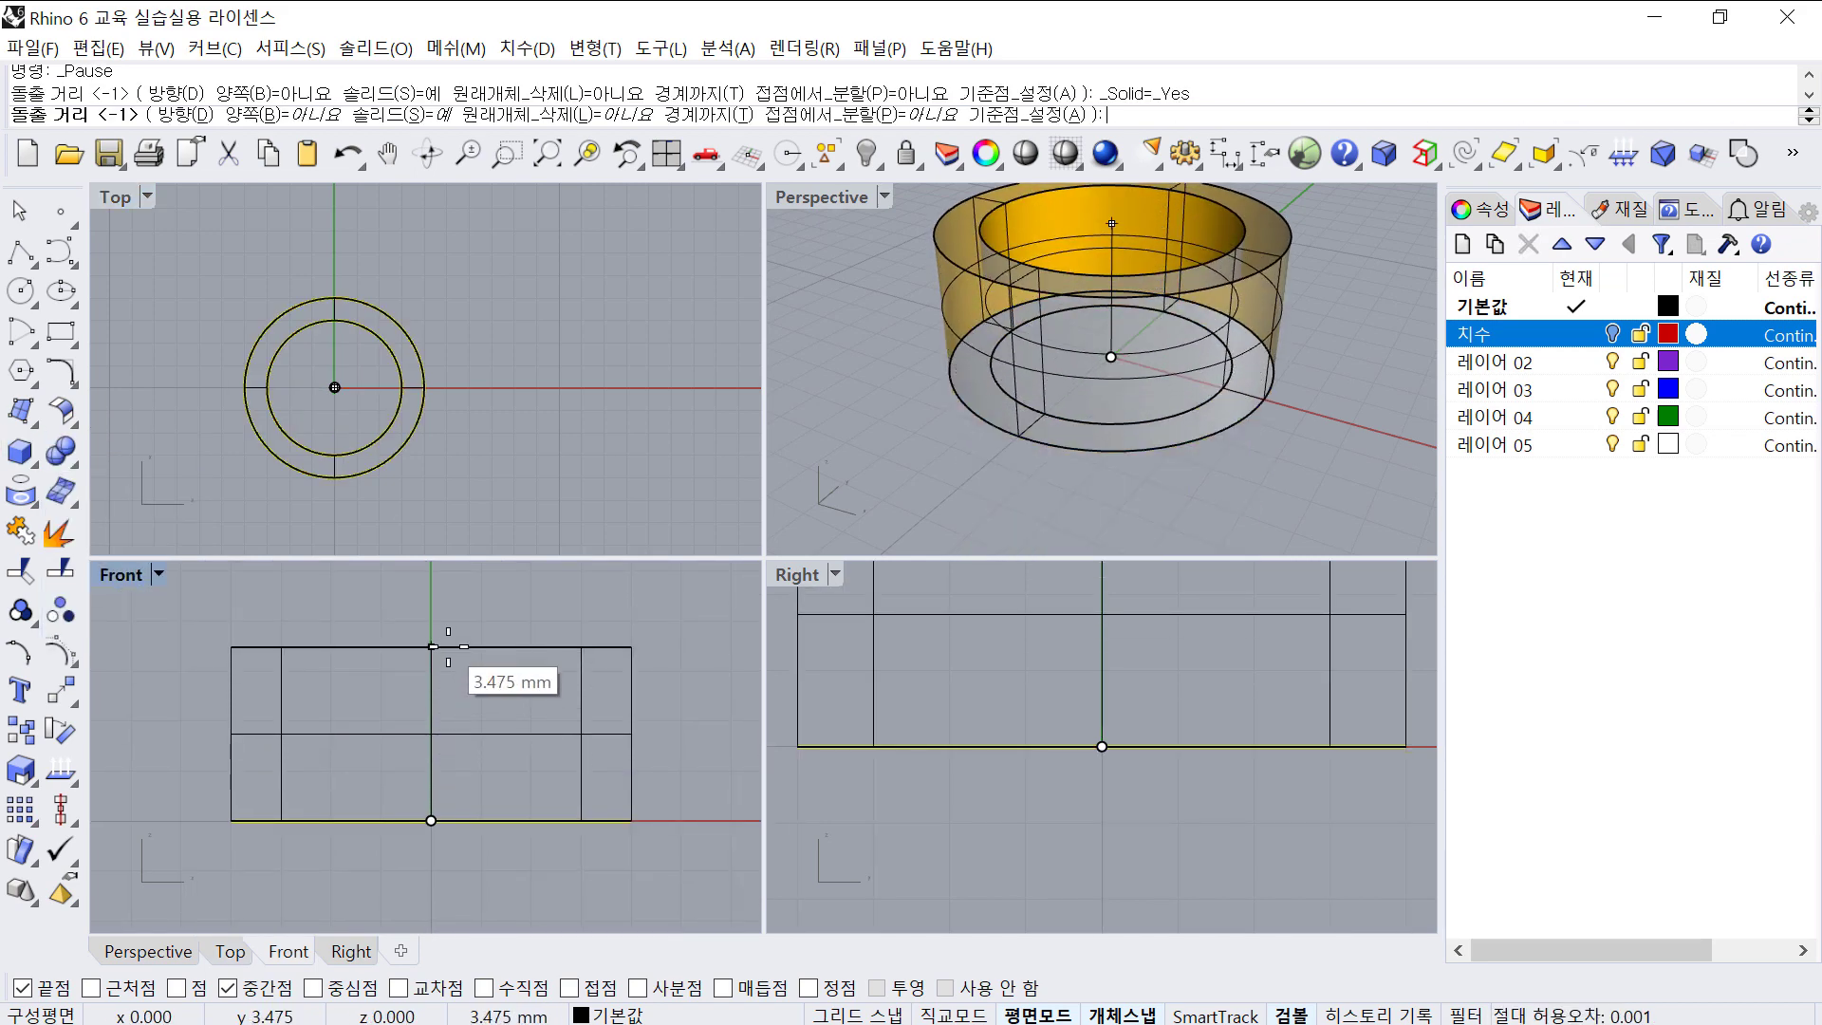
type("5")
key("Return")
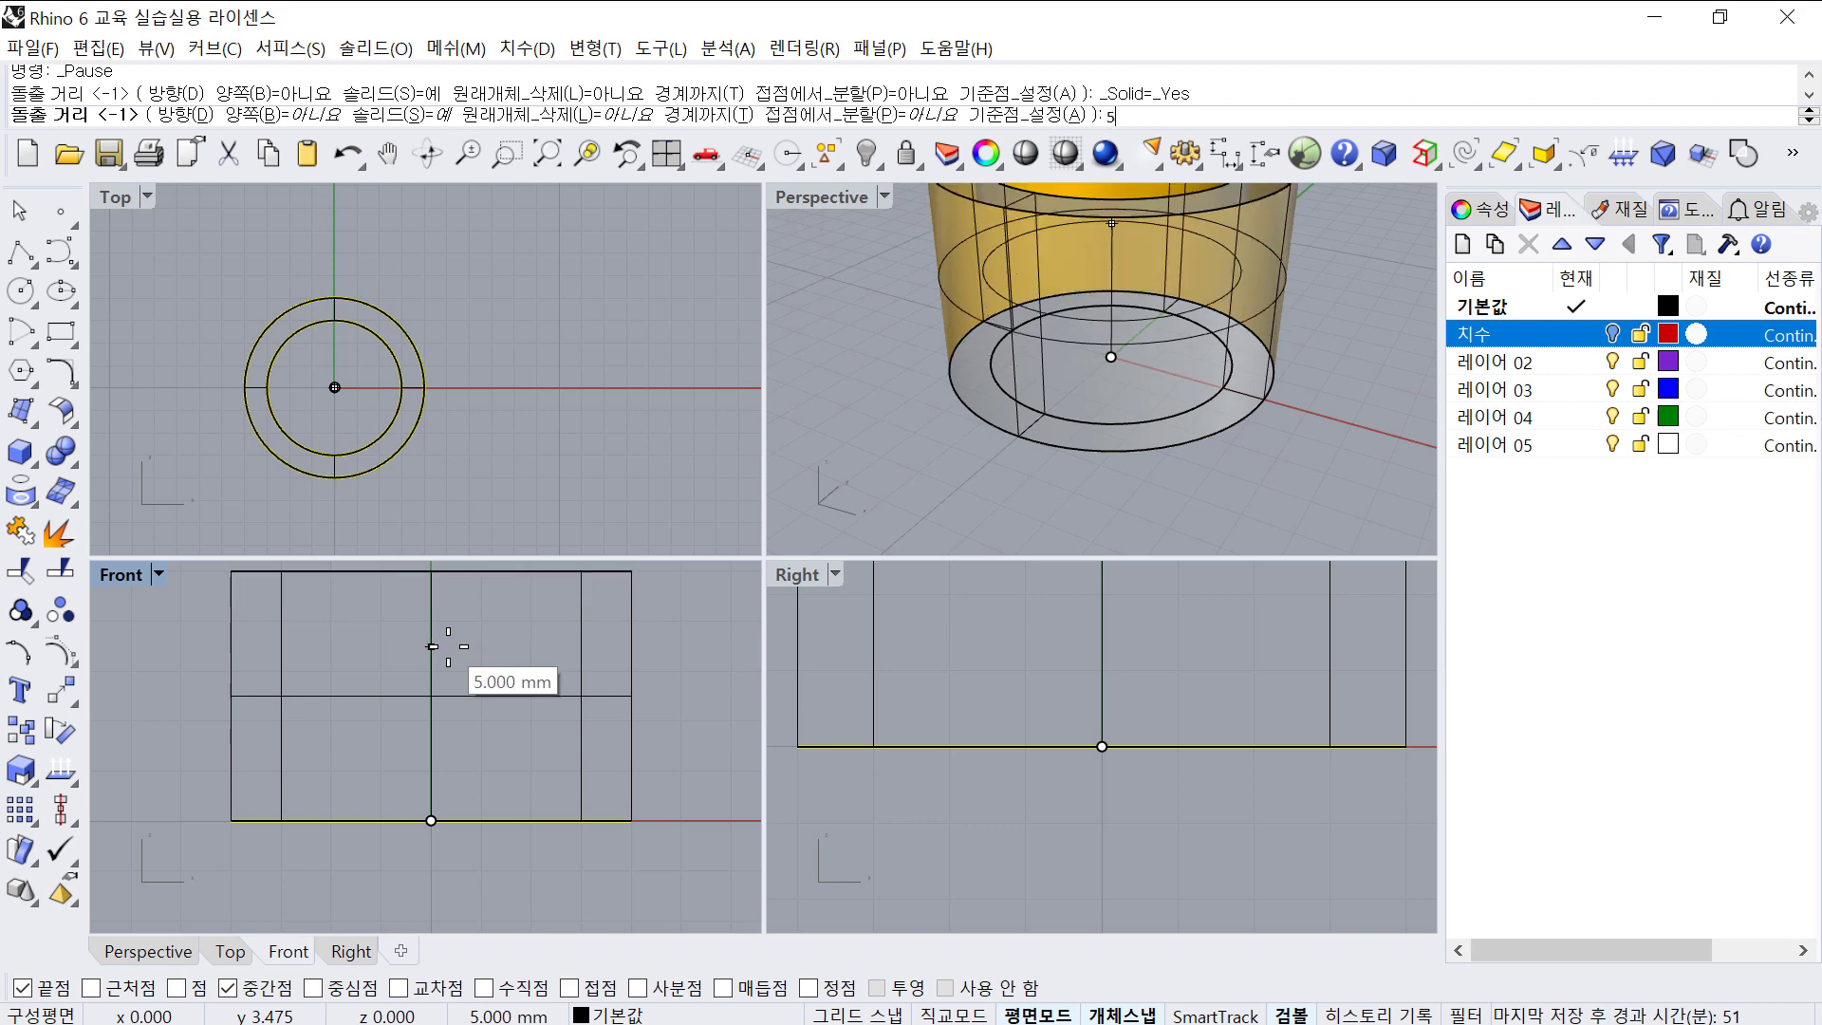
scroll(1052, 404, "down", 6)
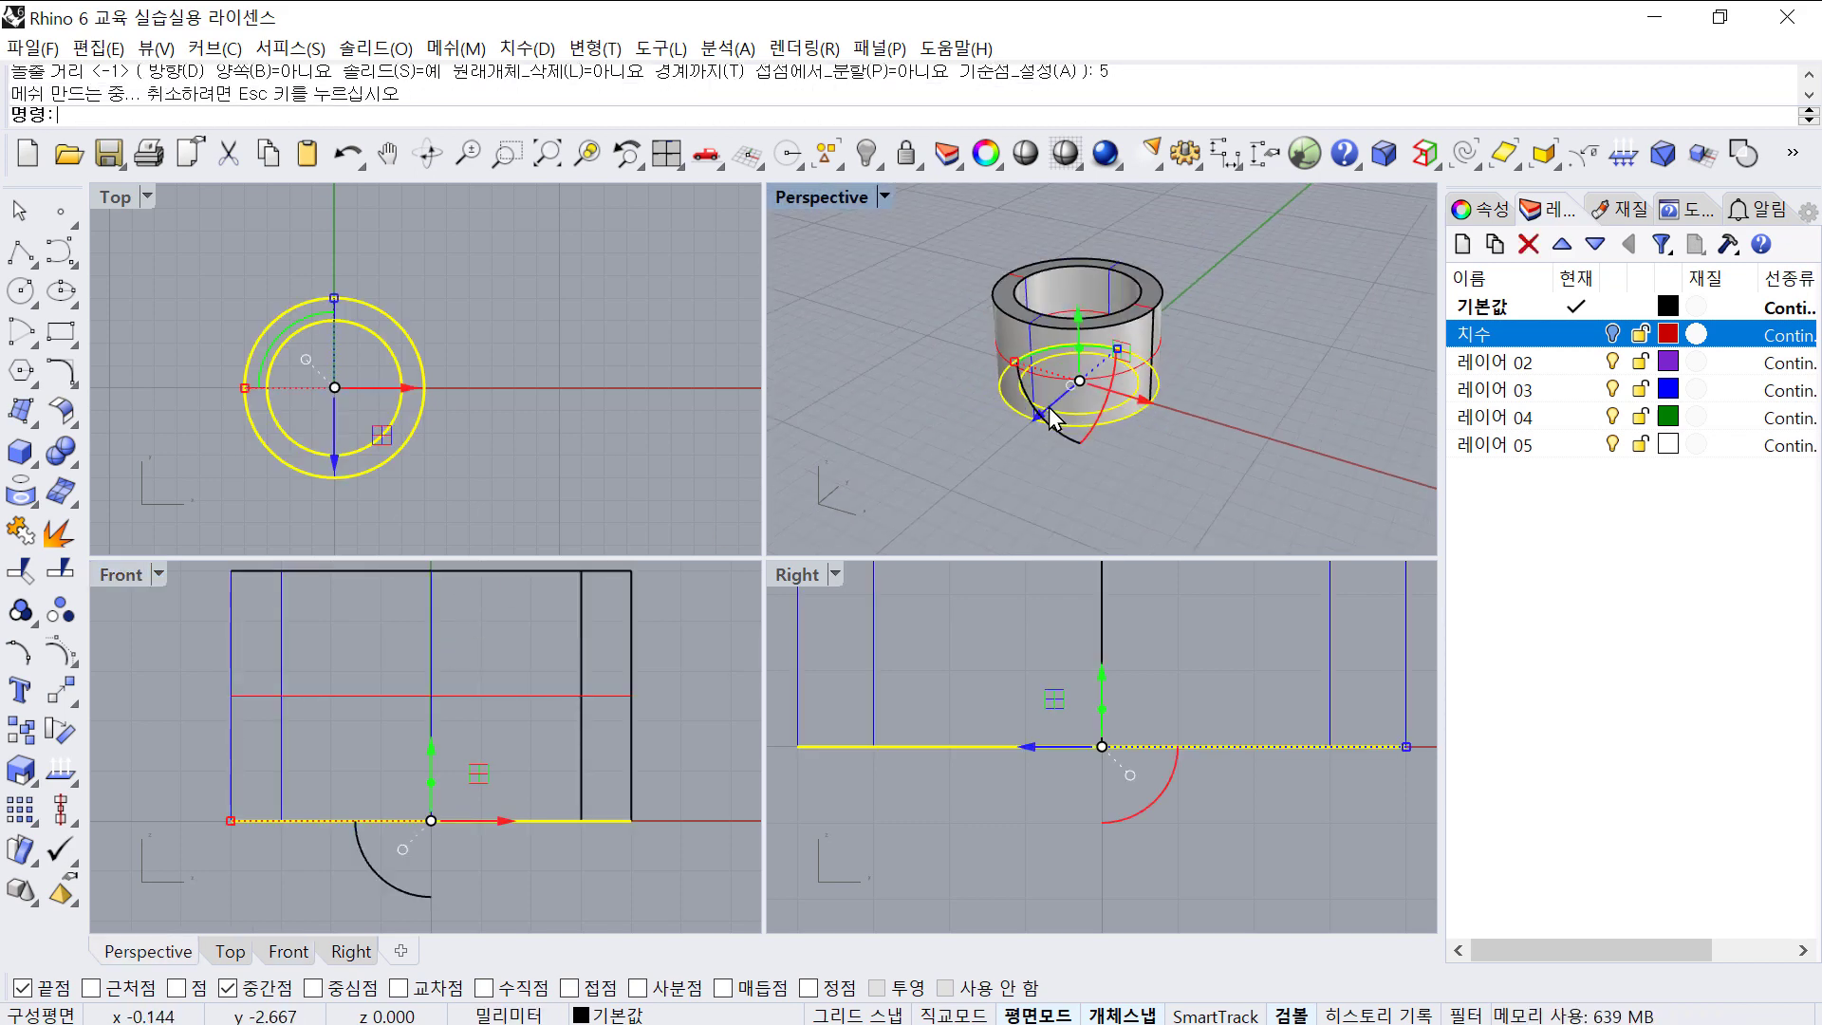
right_click_drag(1053, 405, 1013, 367)
scroll(1045, 376, "up", 5)
left_click(568, 663)
scroll(567, 664, "down", 3)
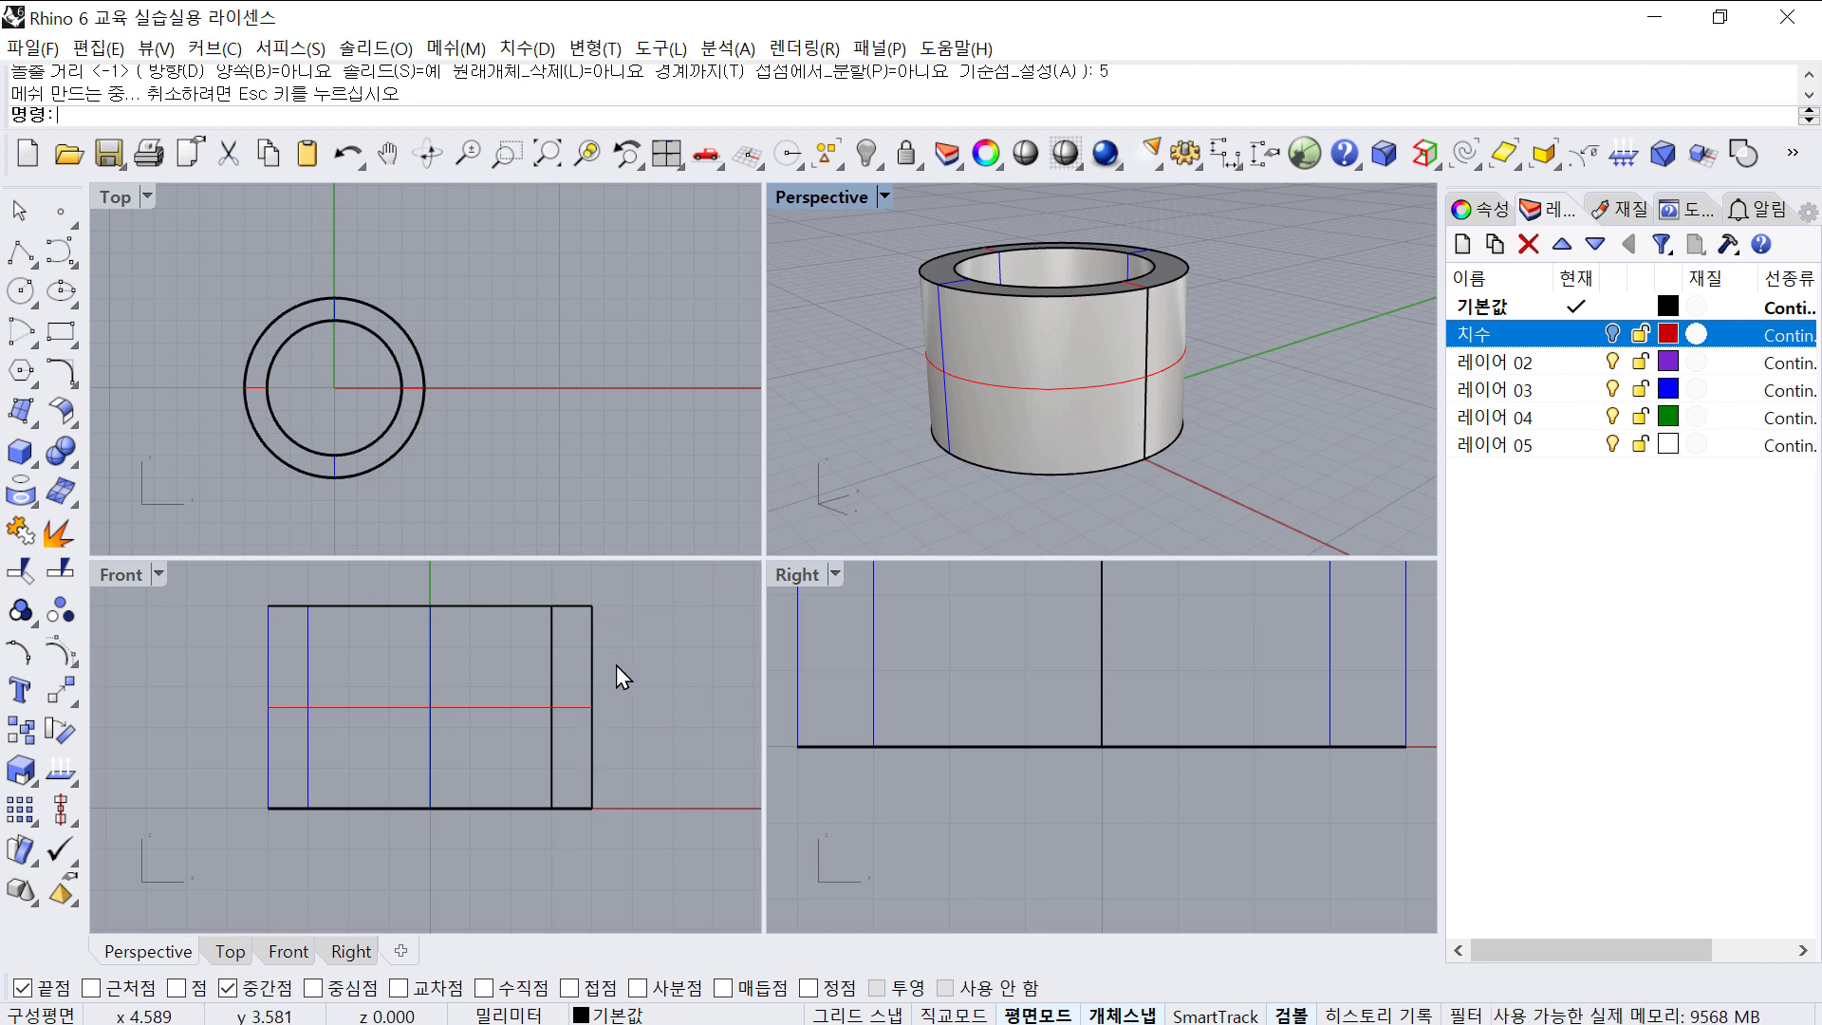
left_click(61, 332)
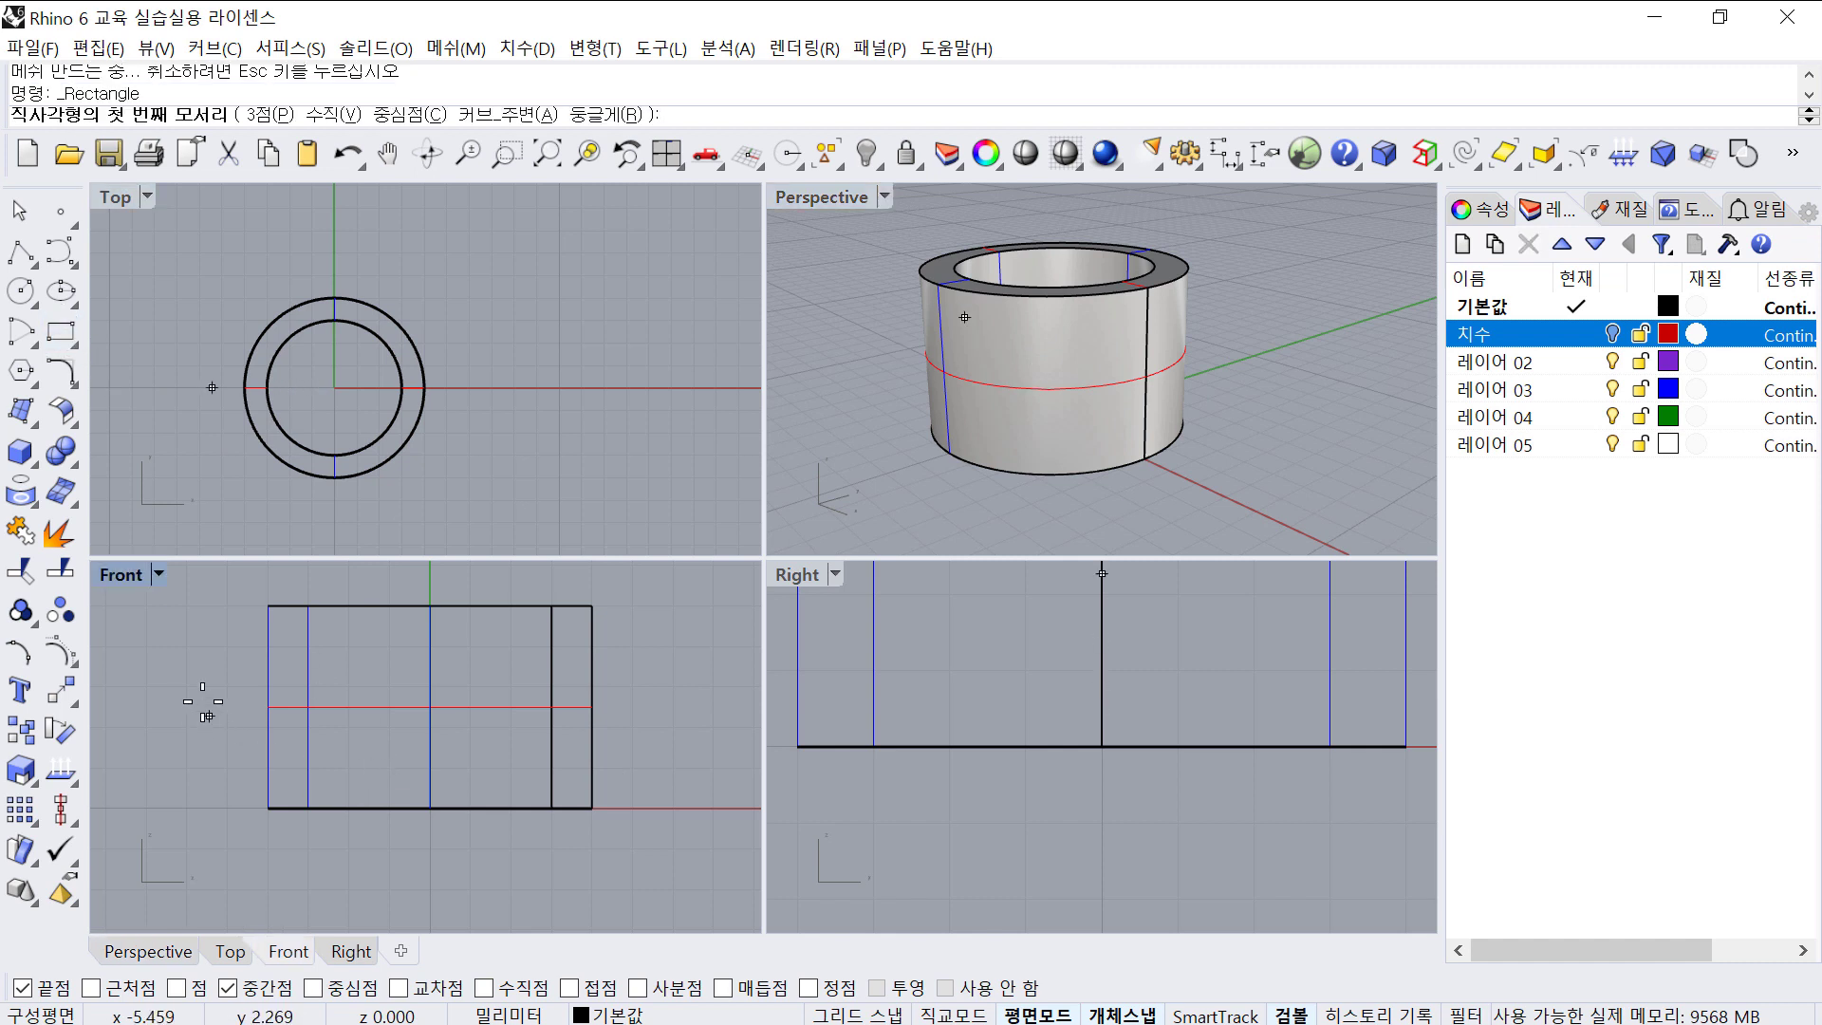
left_click(195, 680)
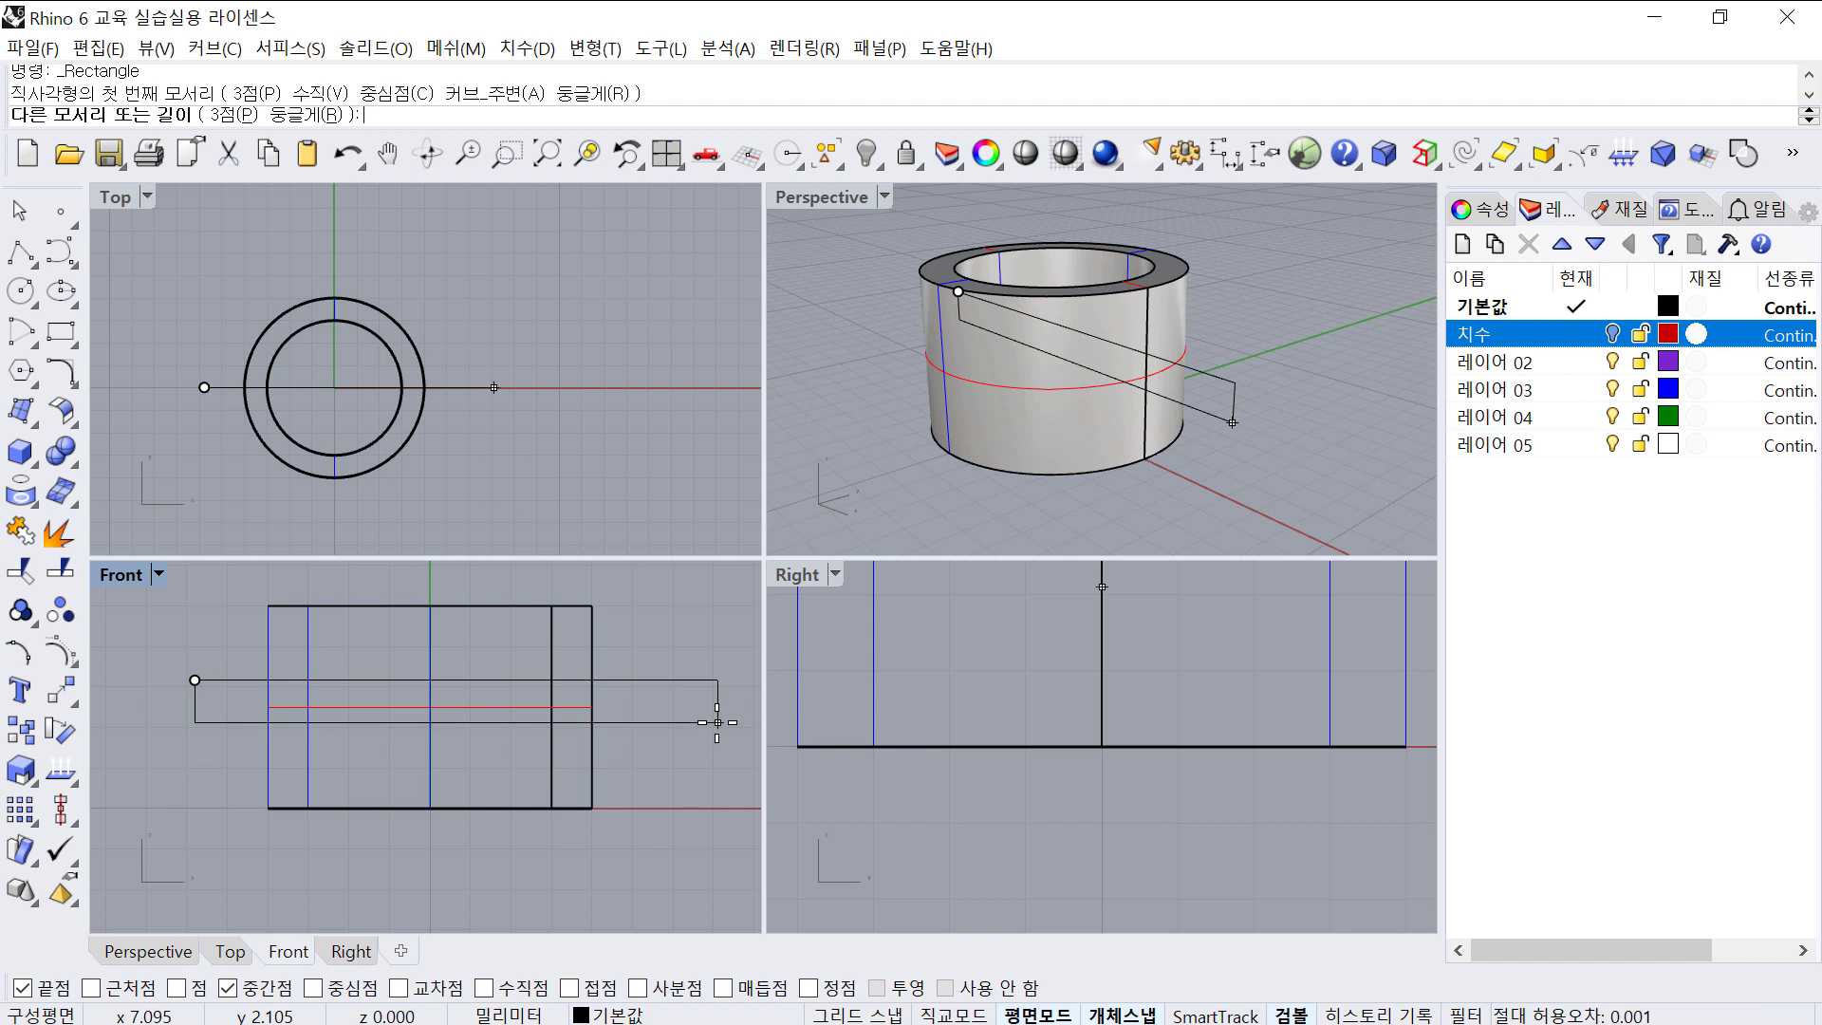
key("Escape")
- Draw a corner-to-corner rectangle in the top view that encloses the whole ring
left_click(225, 260)
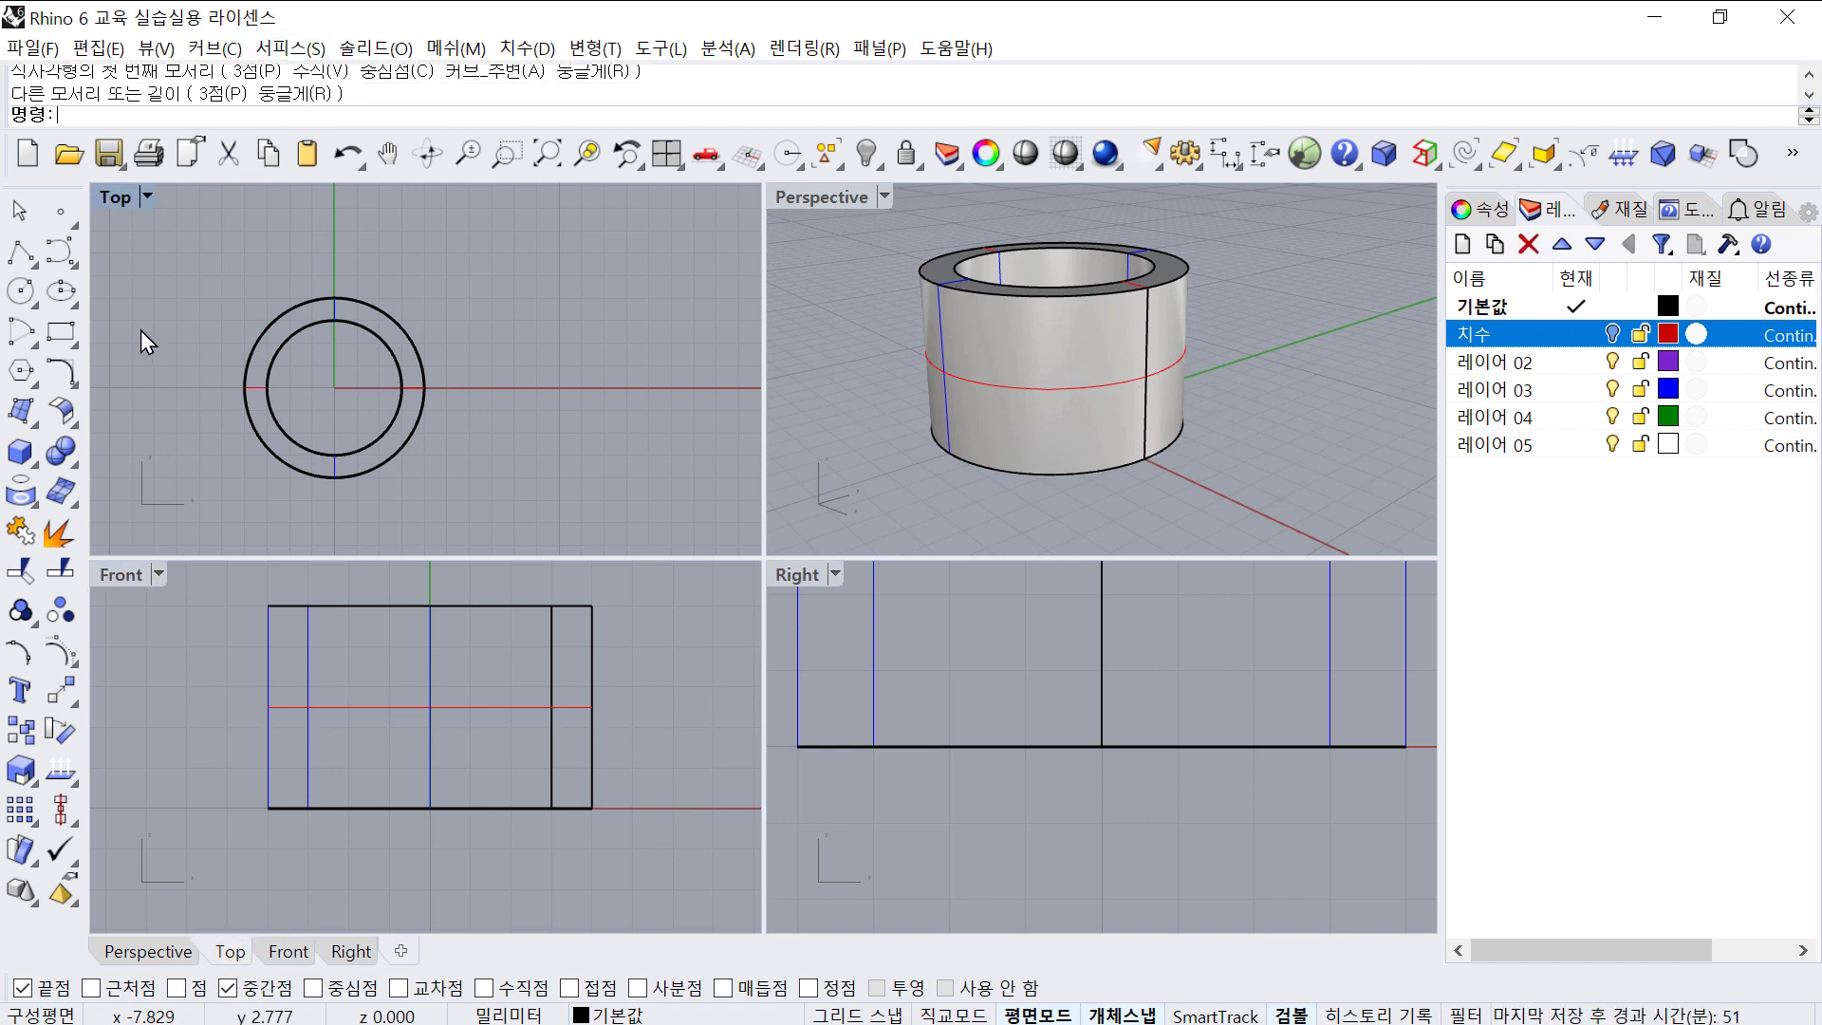
left_click(61, 333)
left_click(199, 260)
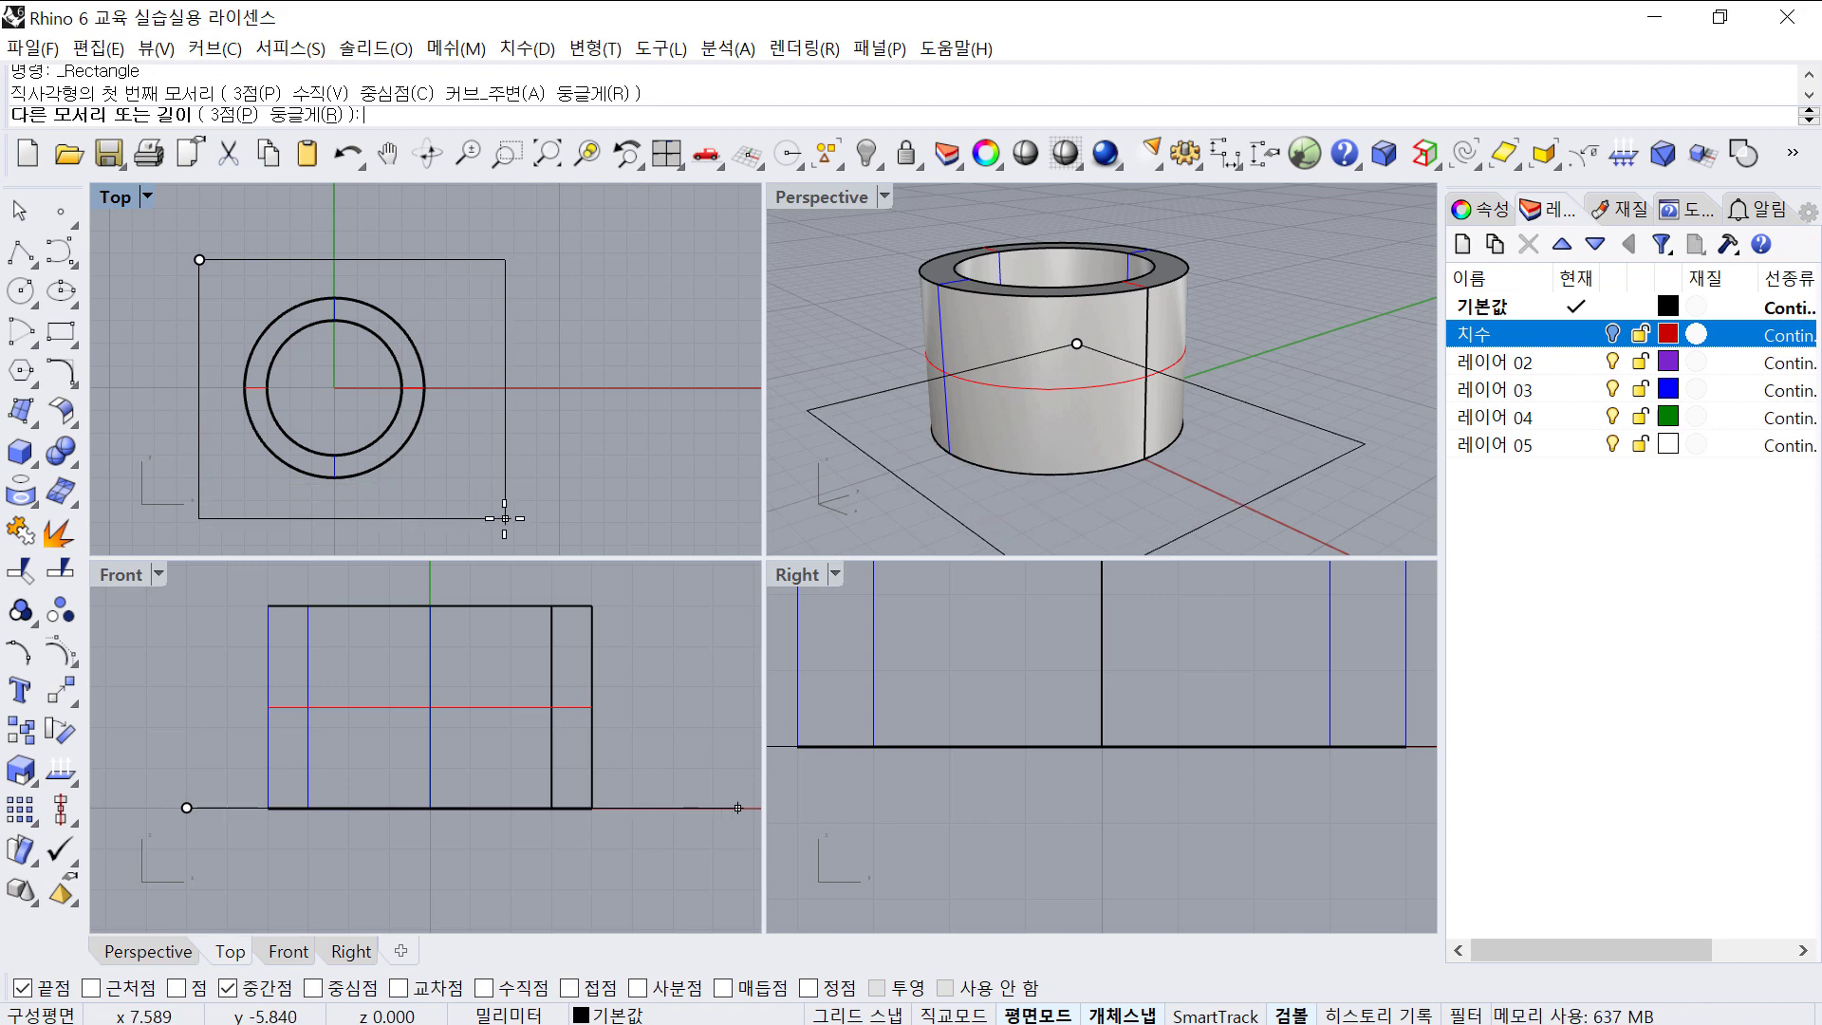
left_click(505, 518)
- Extrude the rectangle around the ring into a solid slab 1 mm thick
left_click(503, 519)
right_click_drag(510, 624, 500, 642)
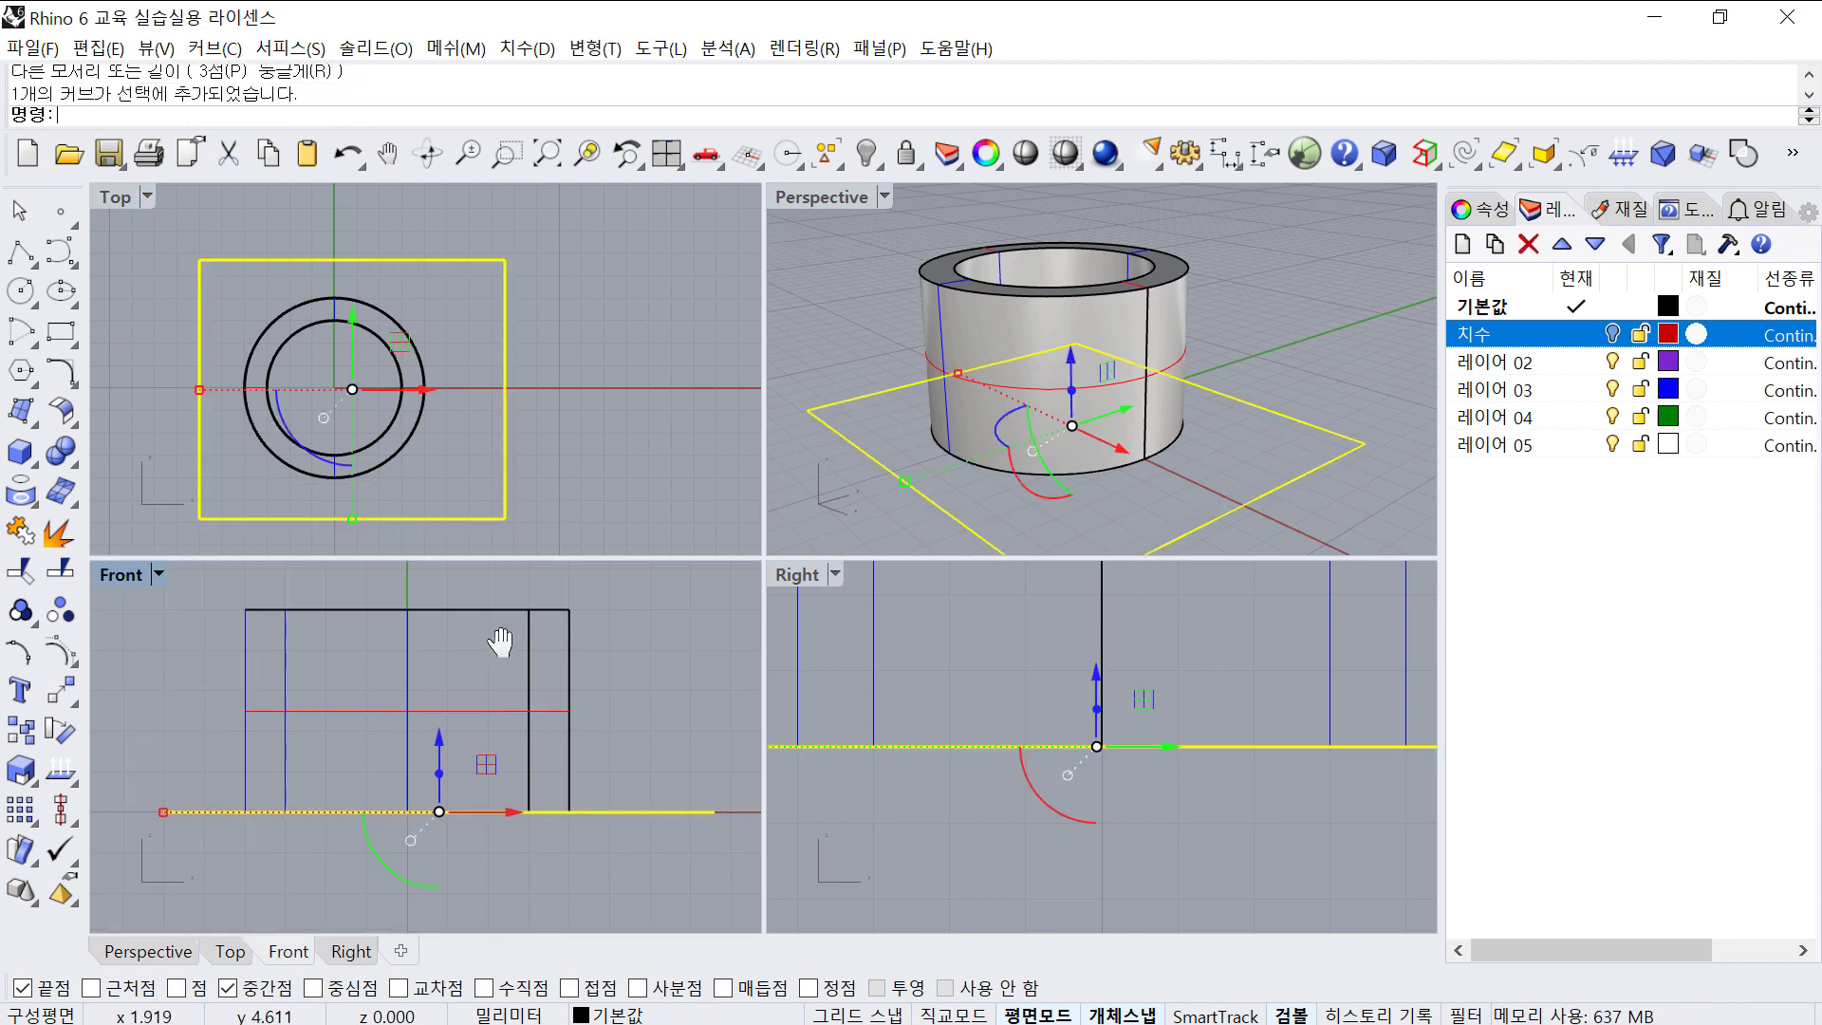
left_click(20, 452)
left_click(142, 599)
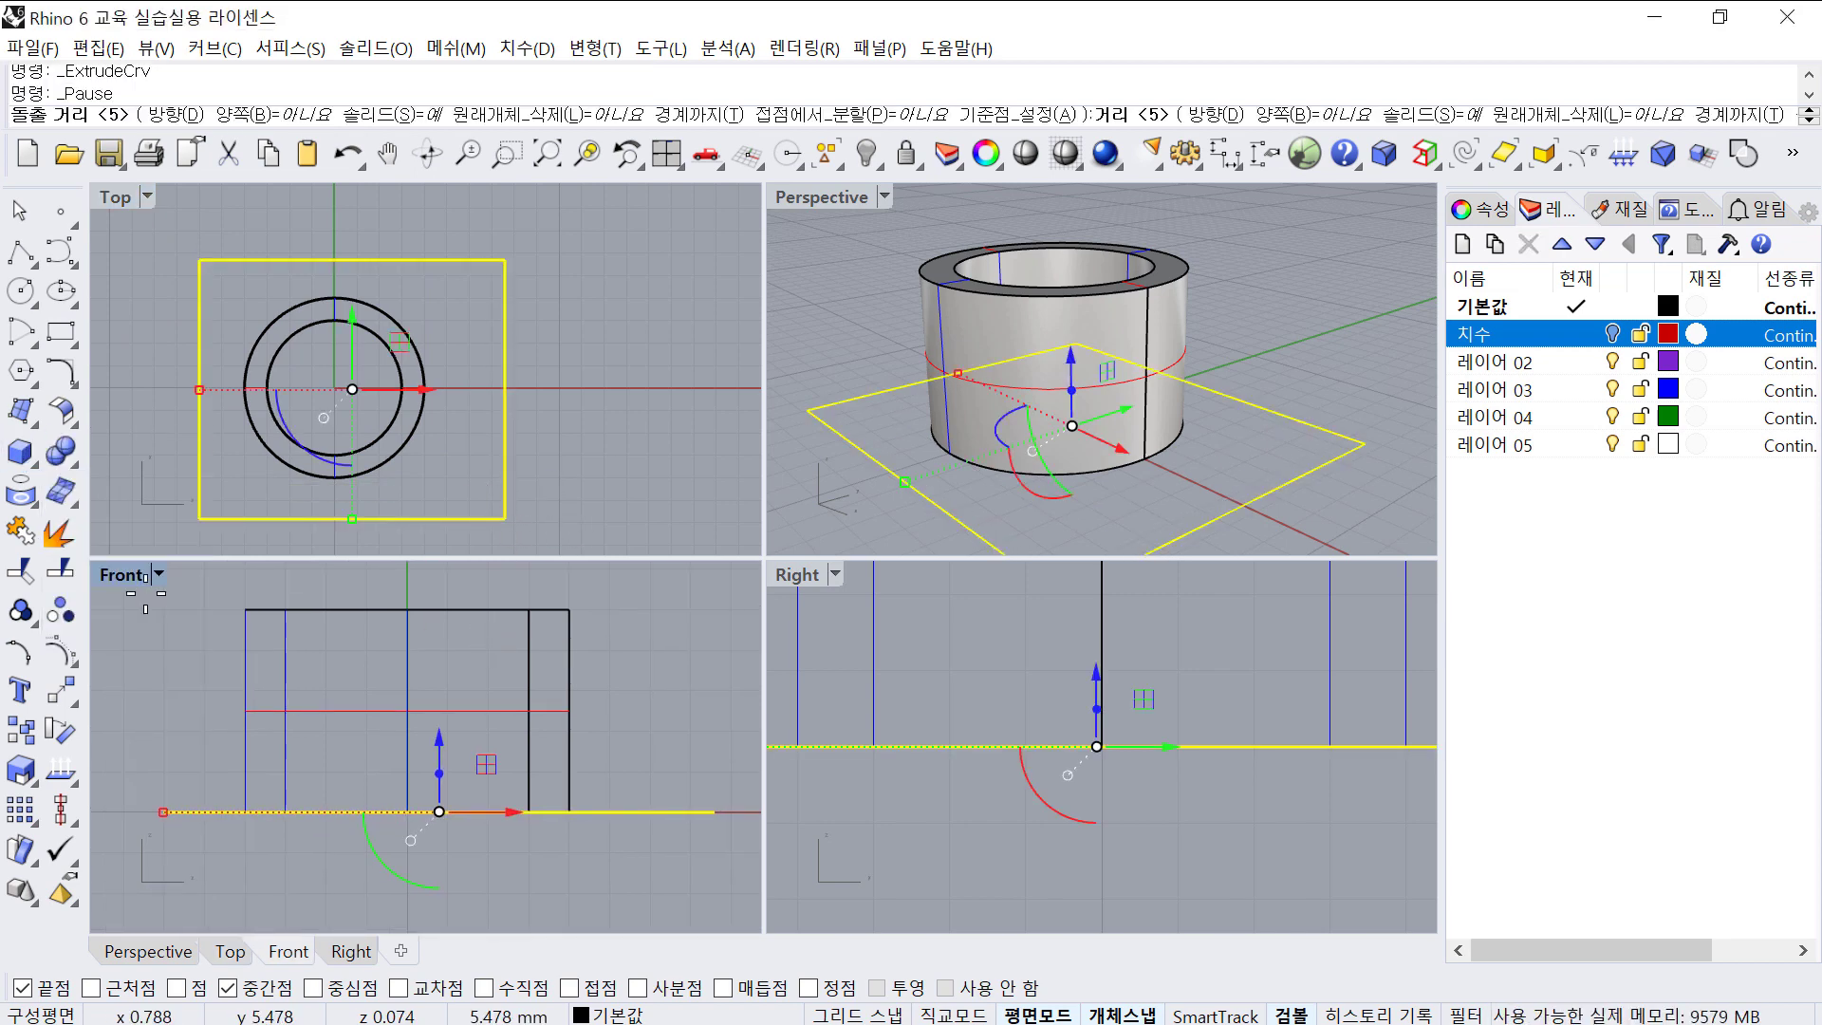
type("1")
key("Return")
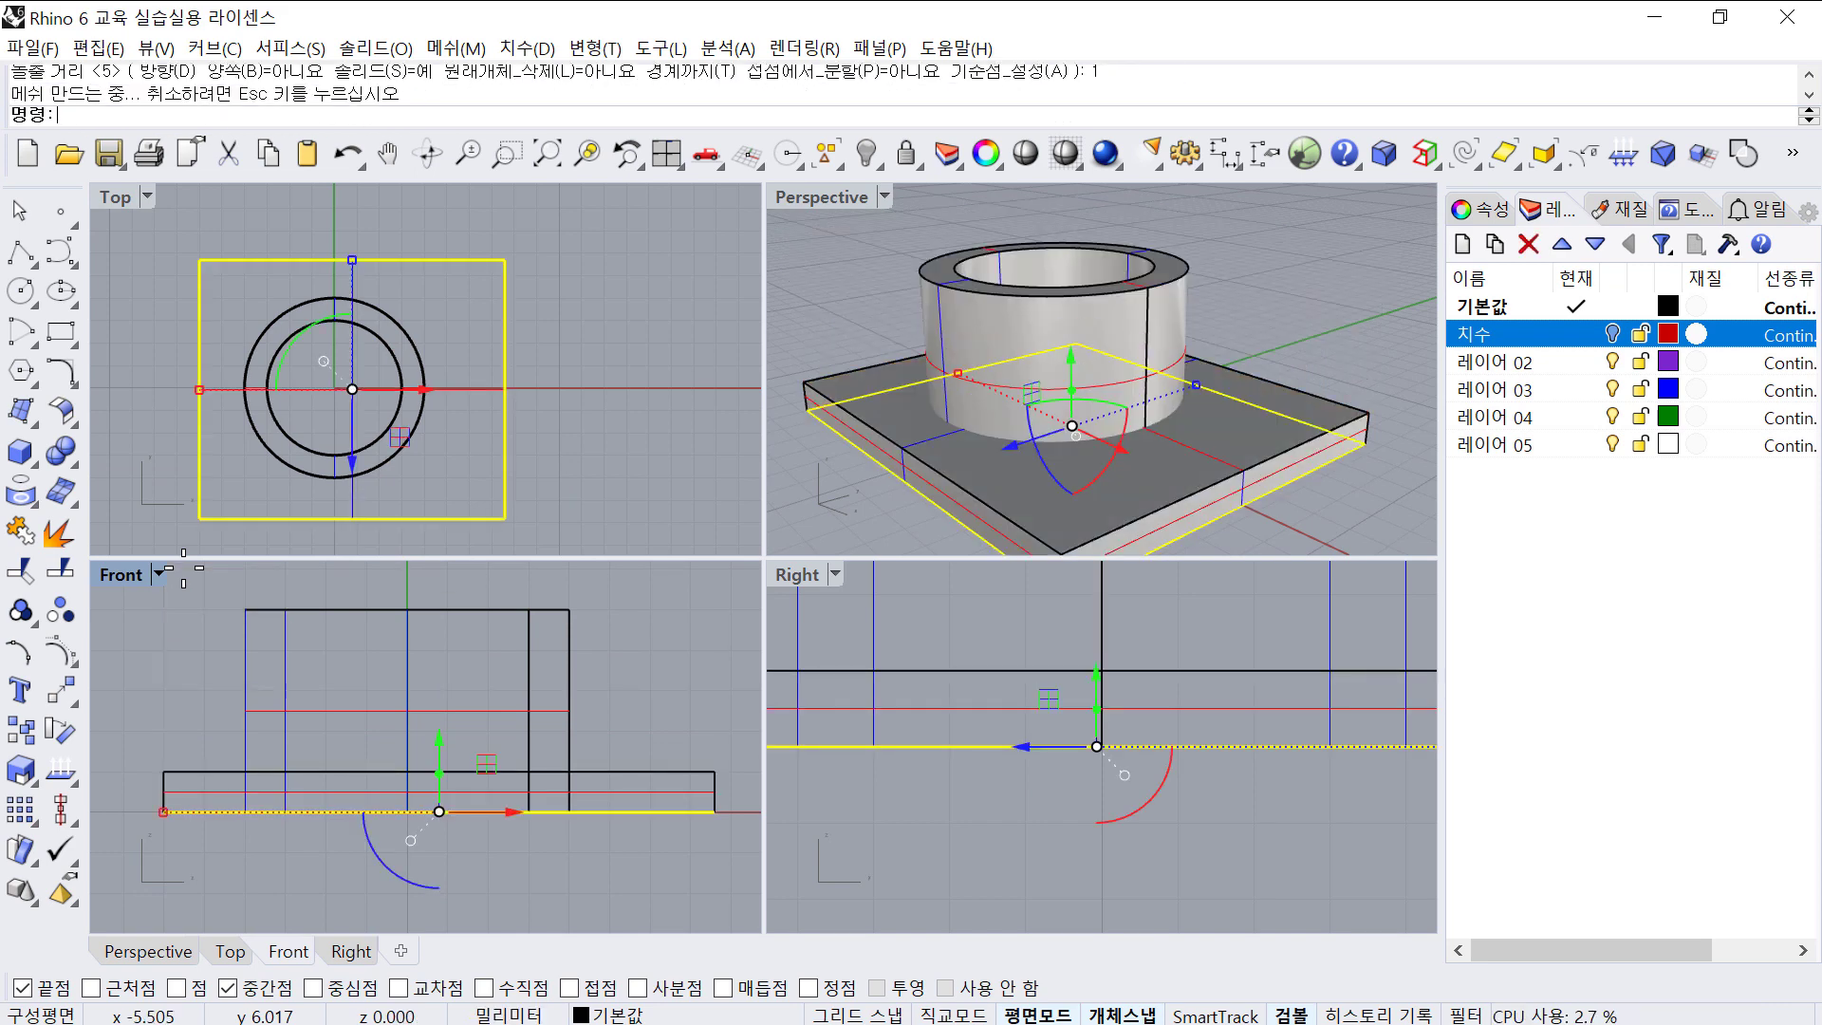
left_click(645, 612)
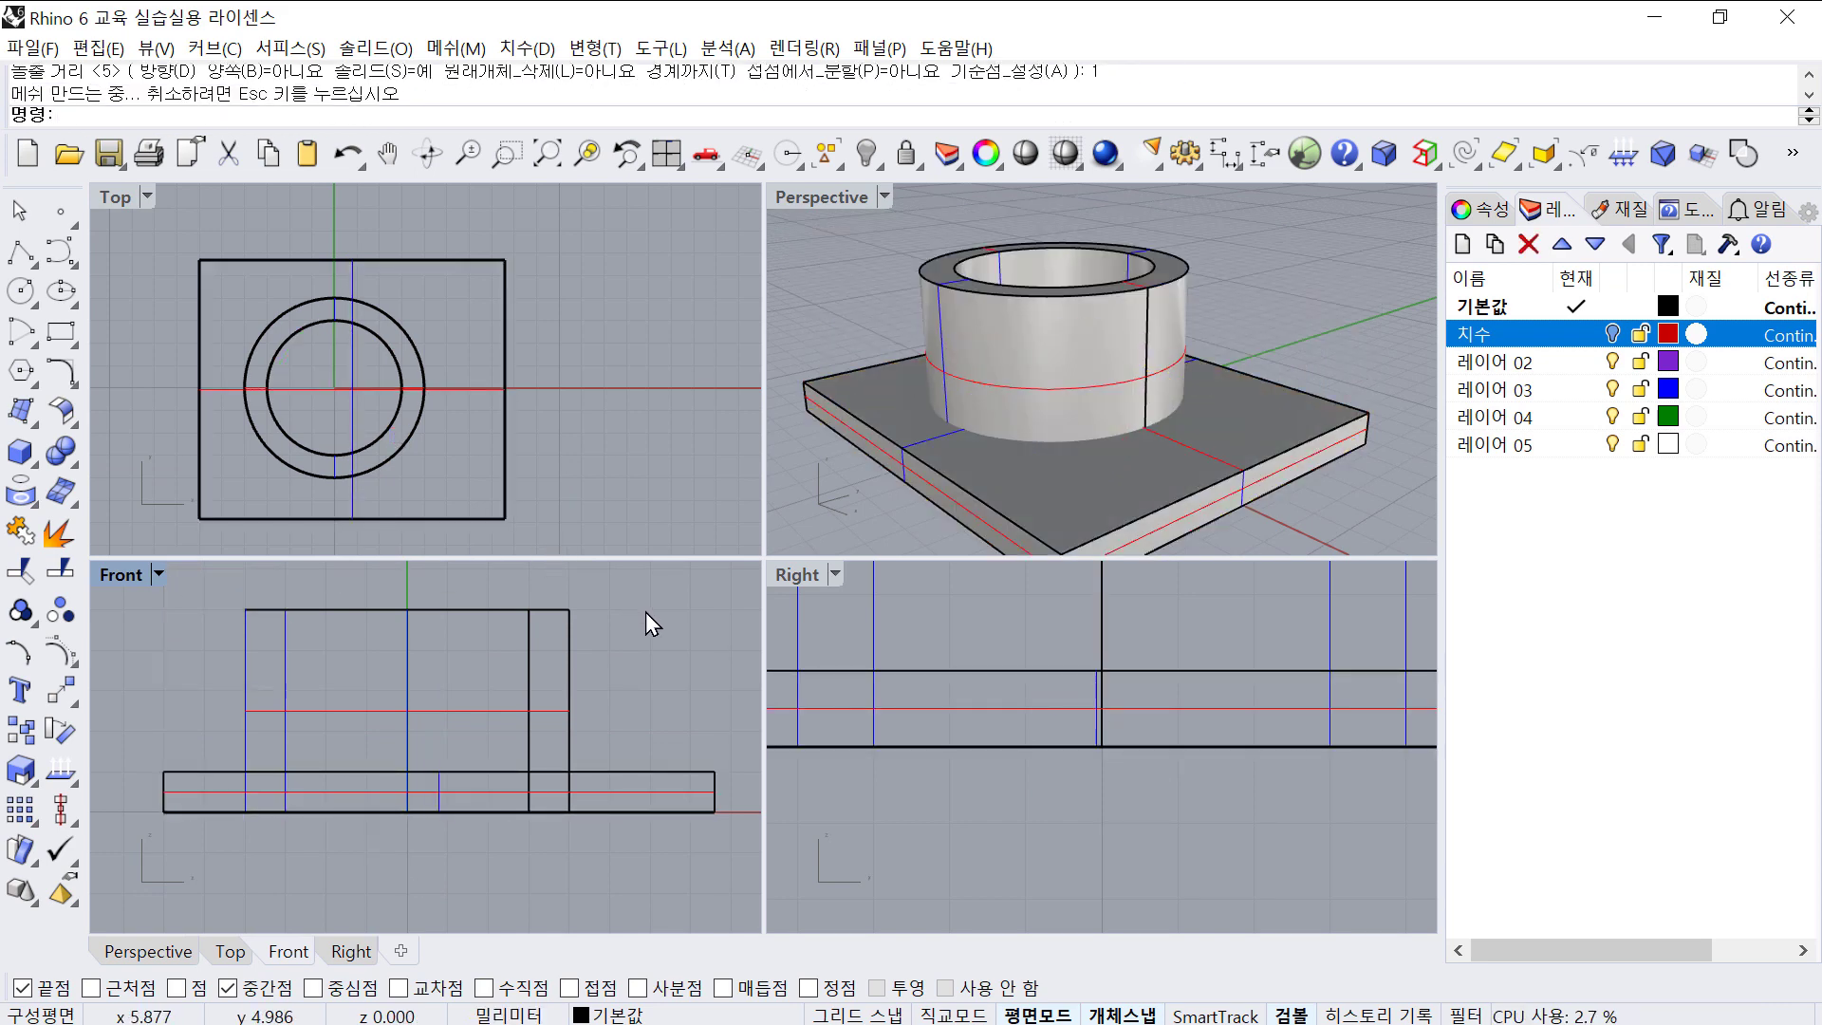
- Move the slab up 2 mm in the front view so it crosses the middle of the ring
left_click(653, 783)
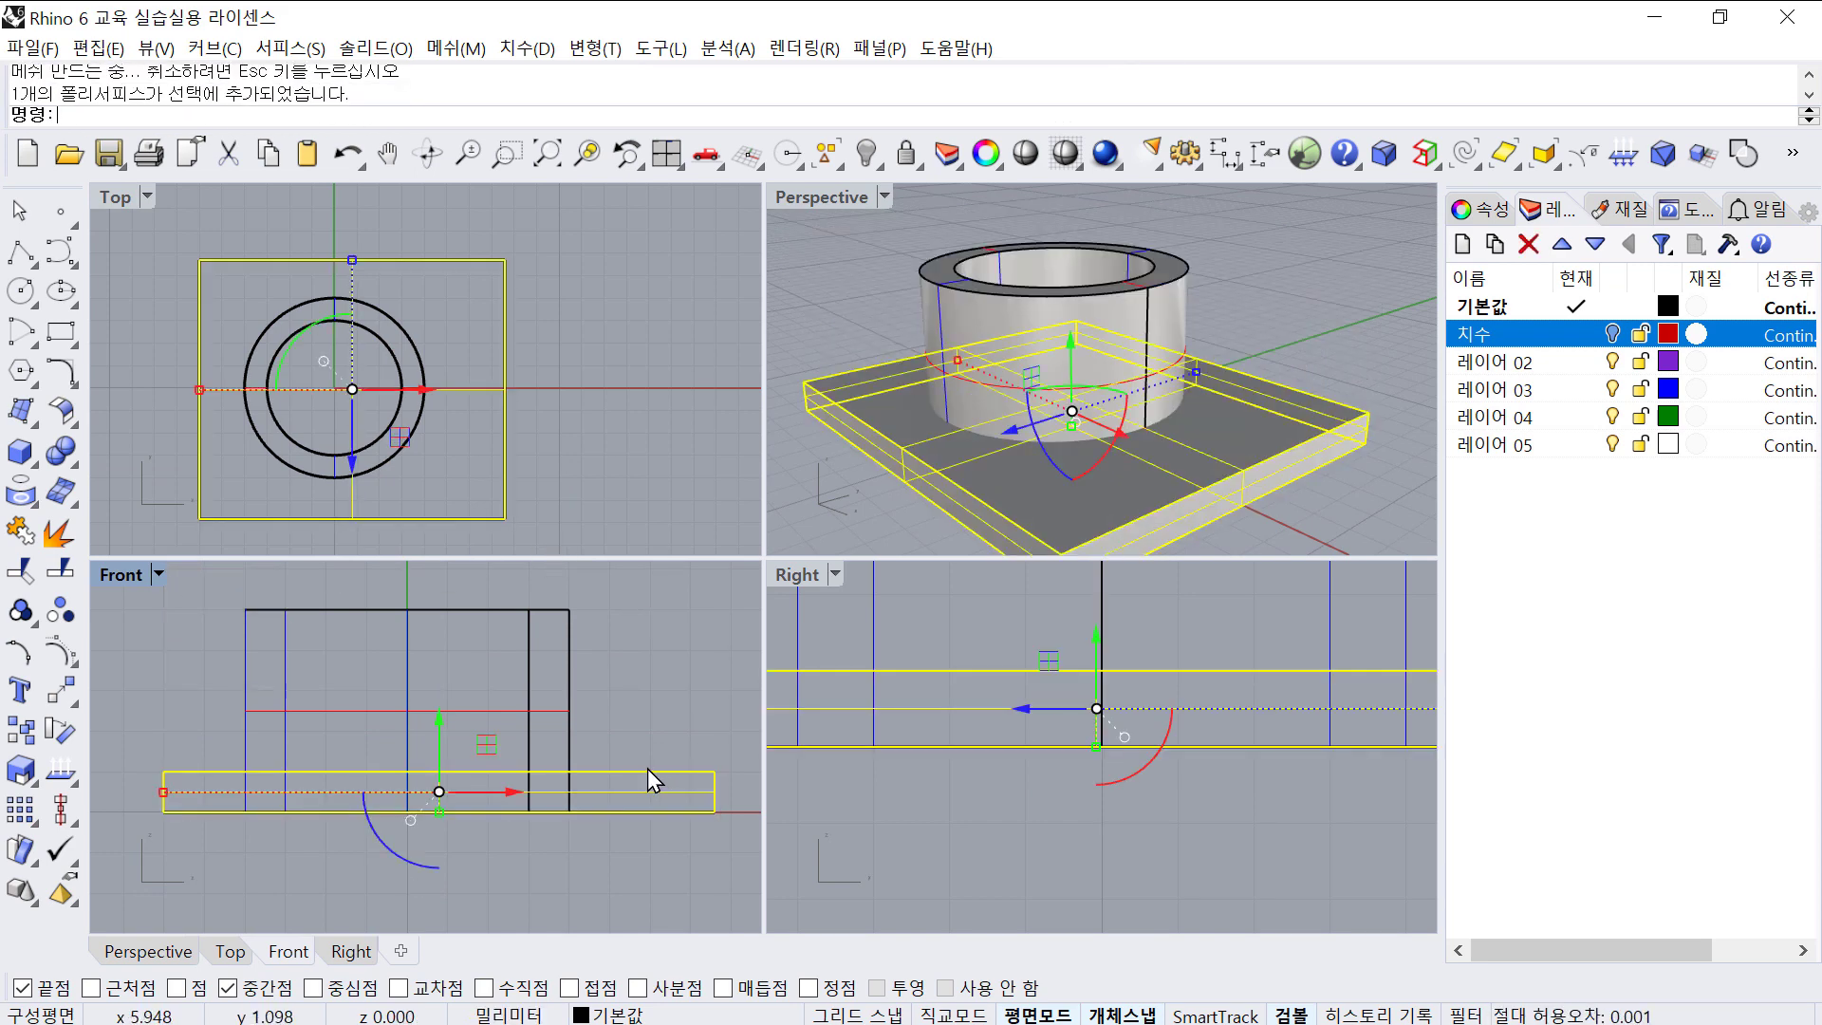
left_click(443, 735)
type("2")
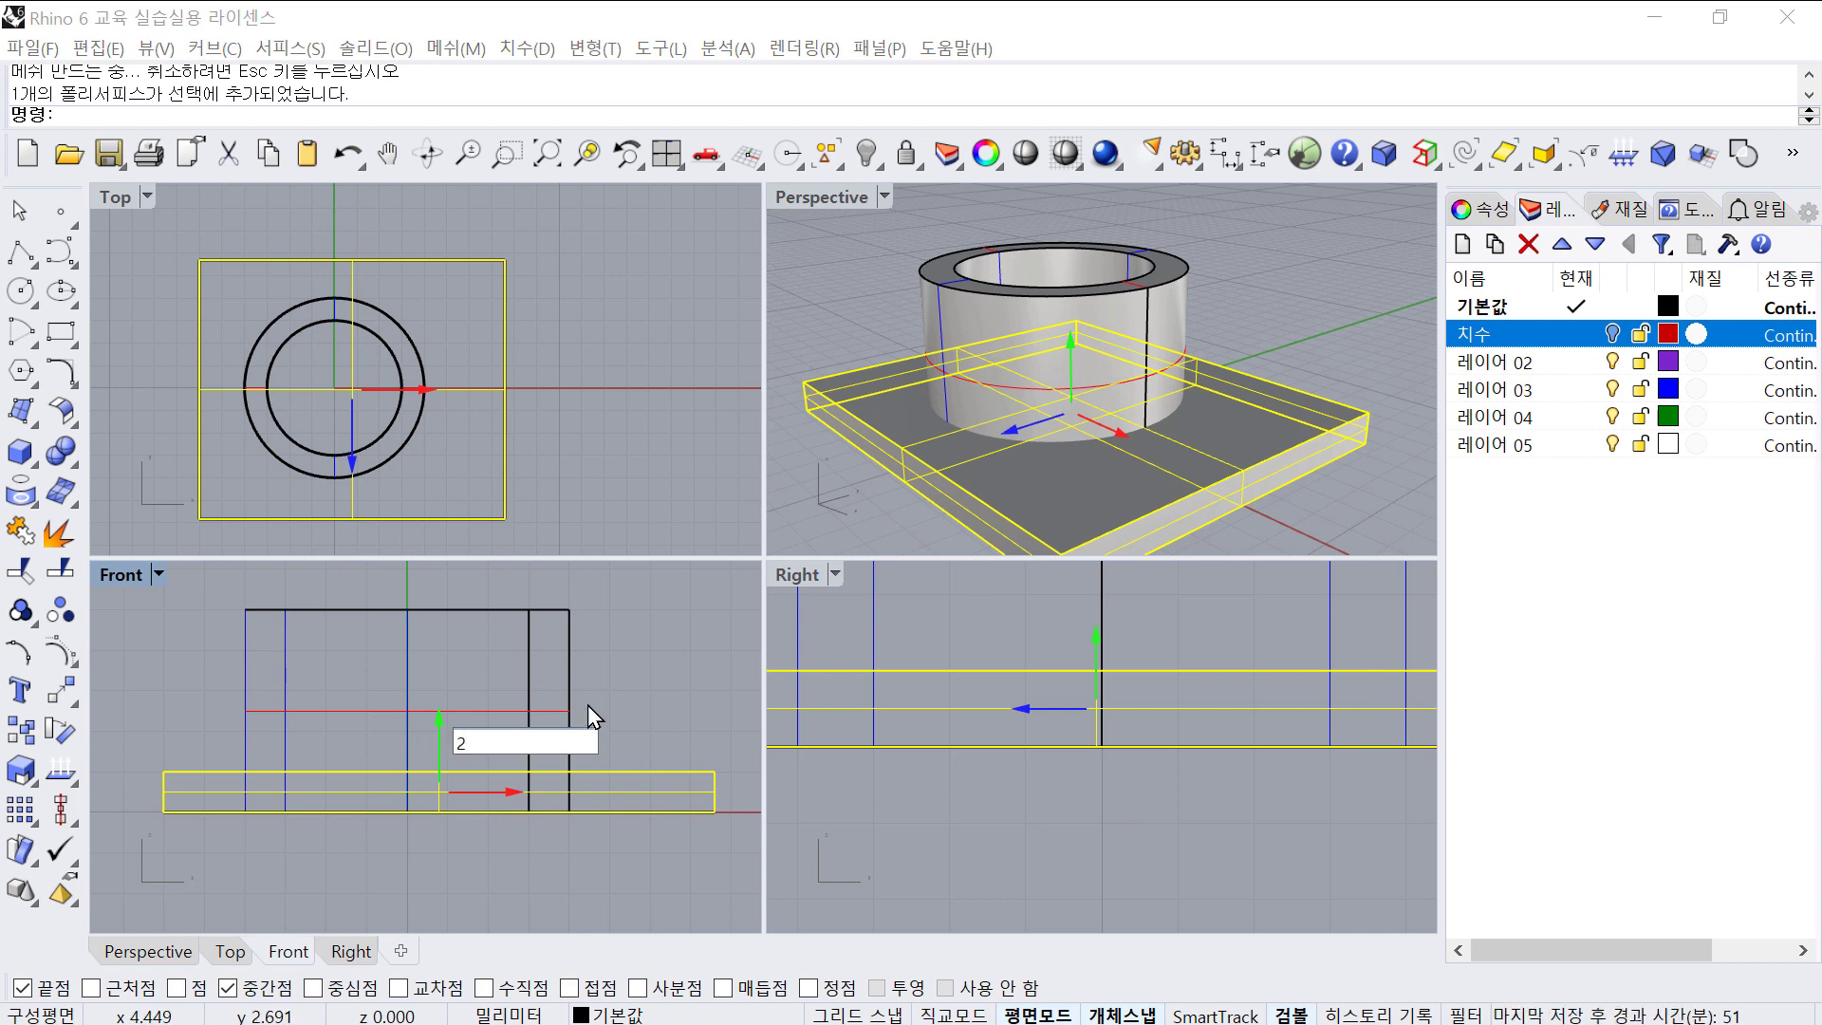
key("Return")
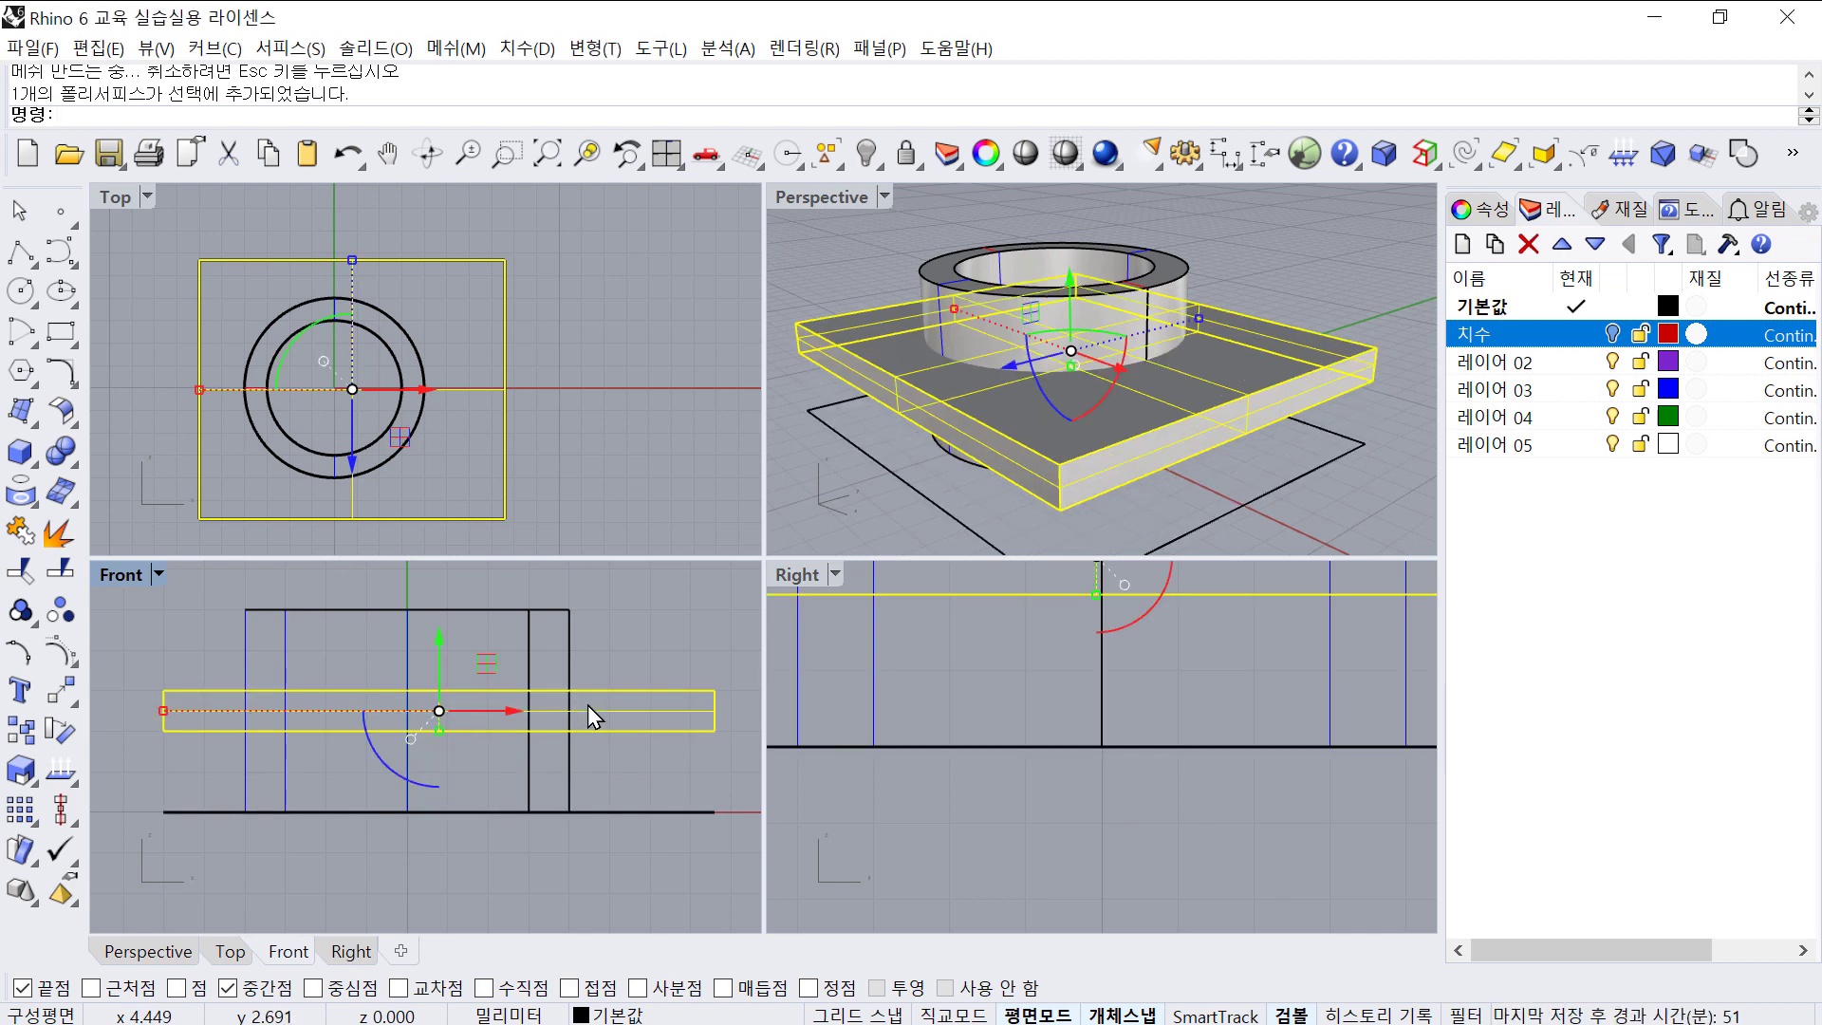
left_click(848, 495)
- Subtract the slab from the ring with Boolean Difference, splitting it into an upper and a lower ring
right_click_drag(958, 465, 985, 399)
left_click(979, 351)
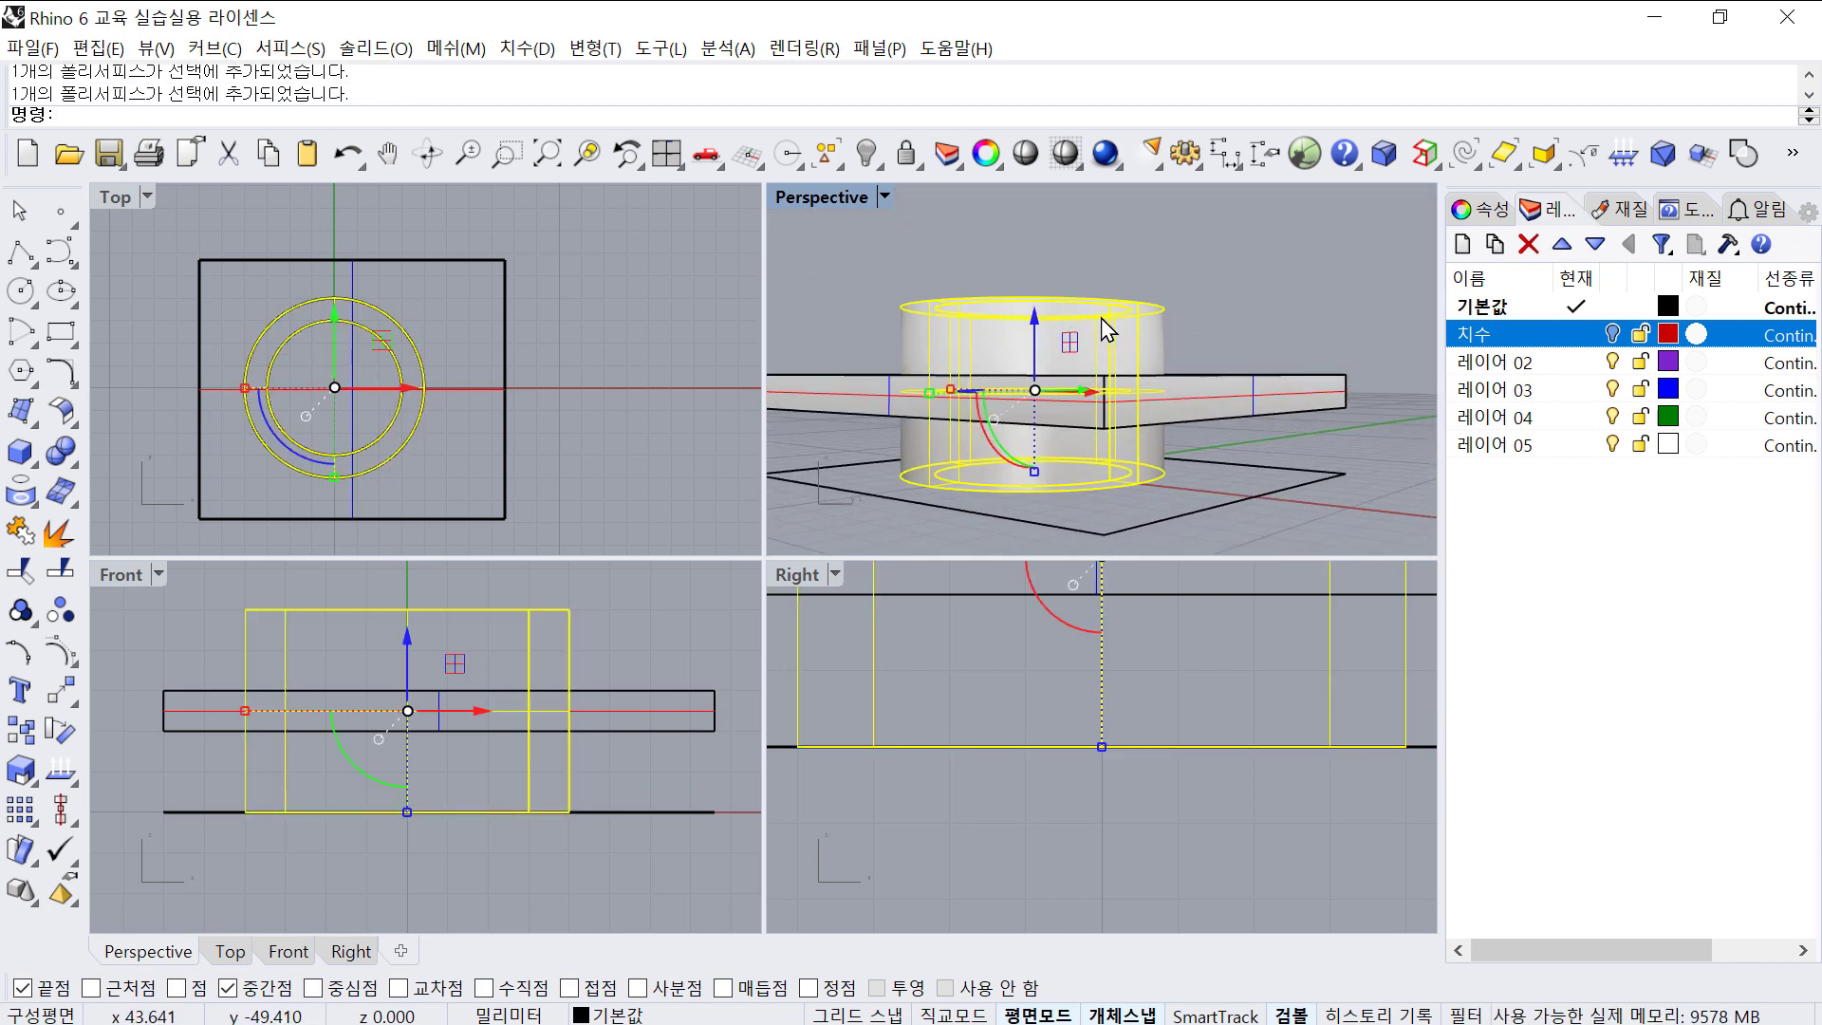
left_click(1237, 396)
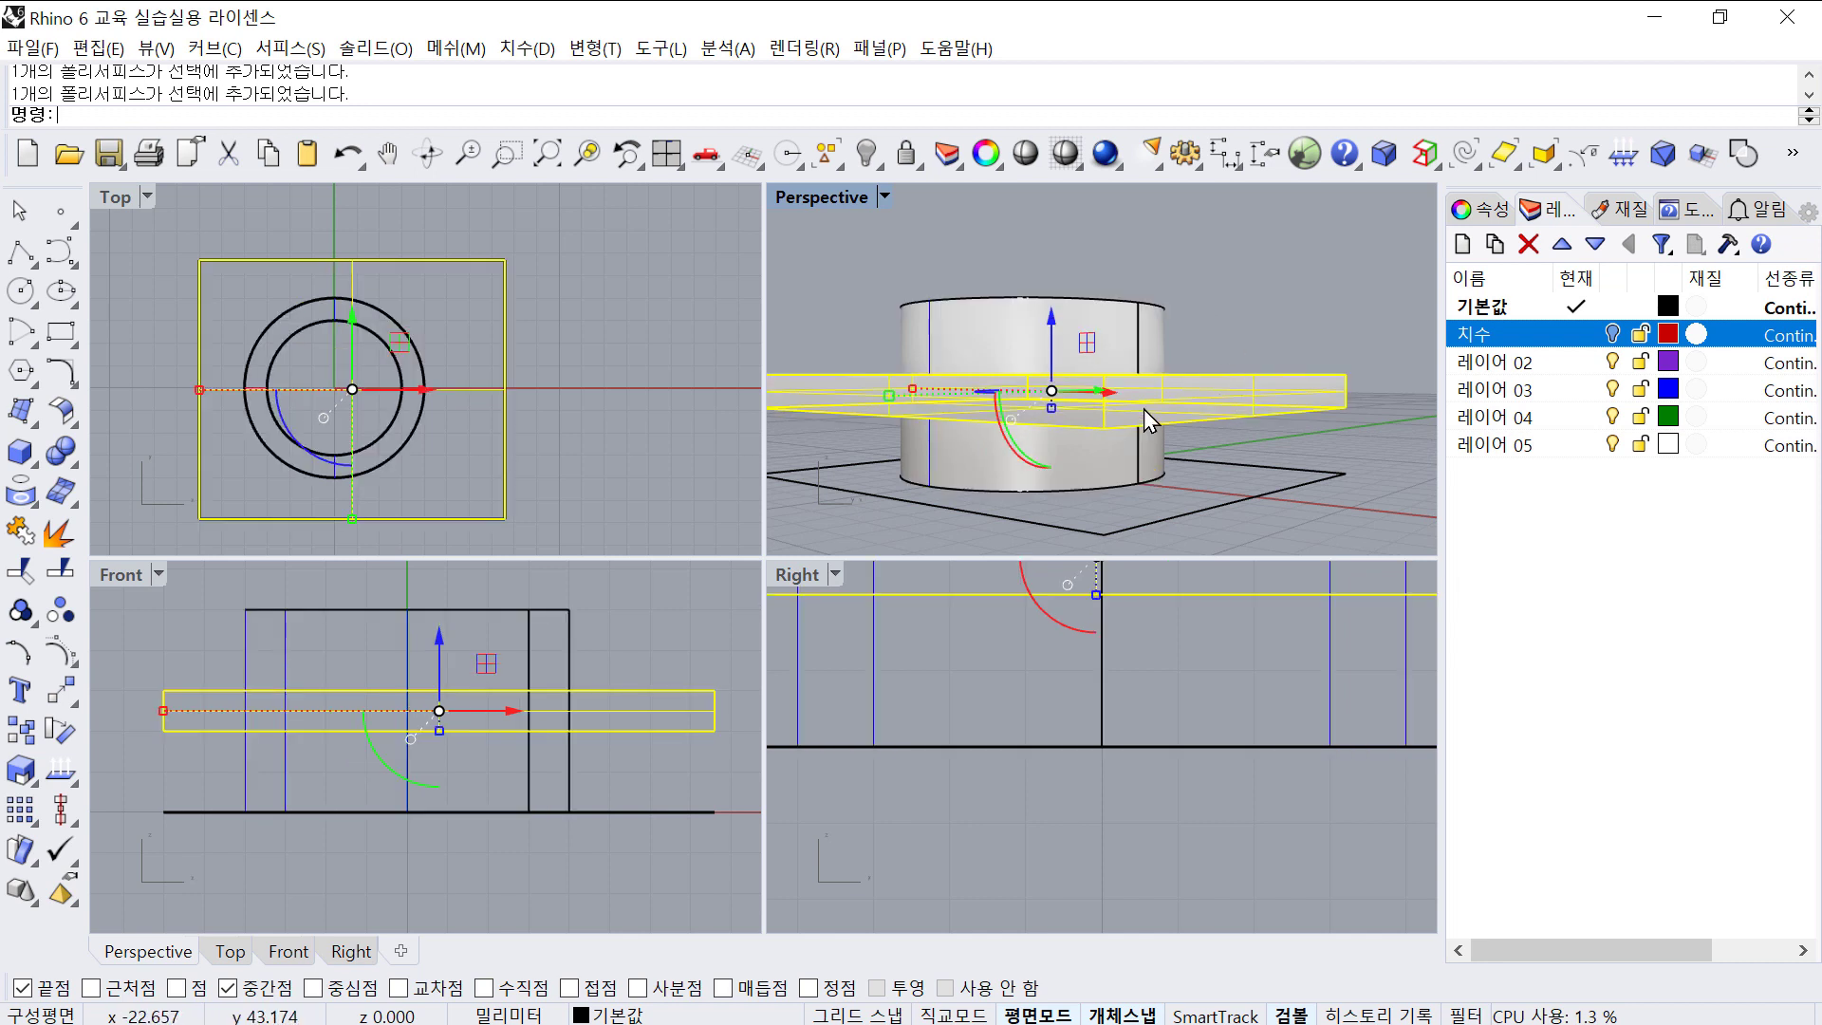
left_click(625, 642)
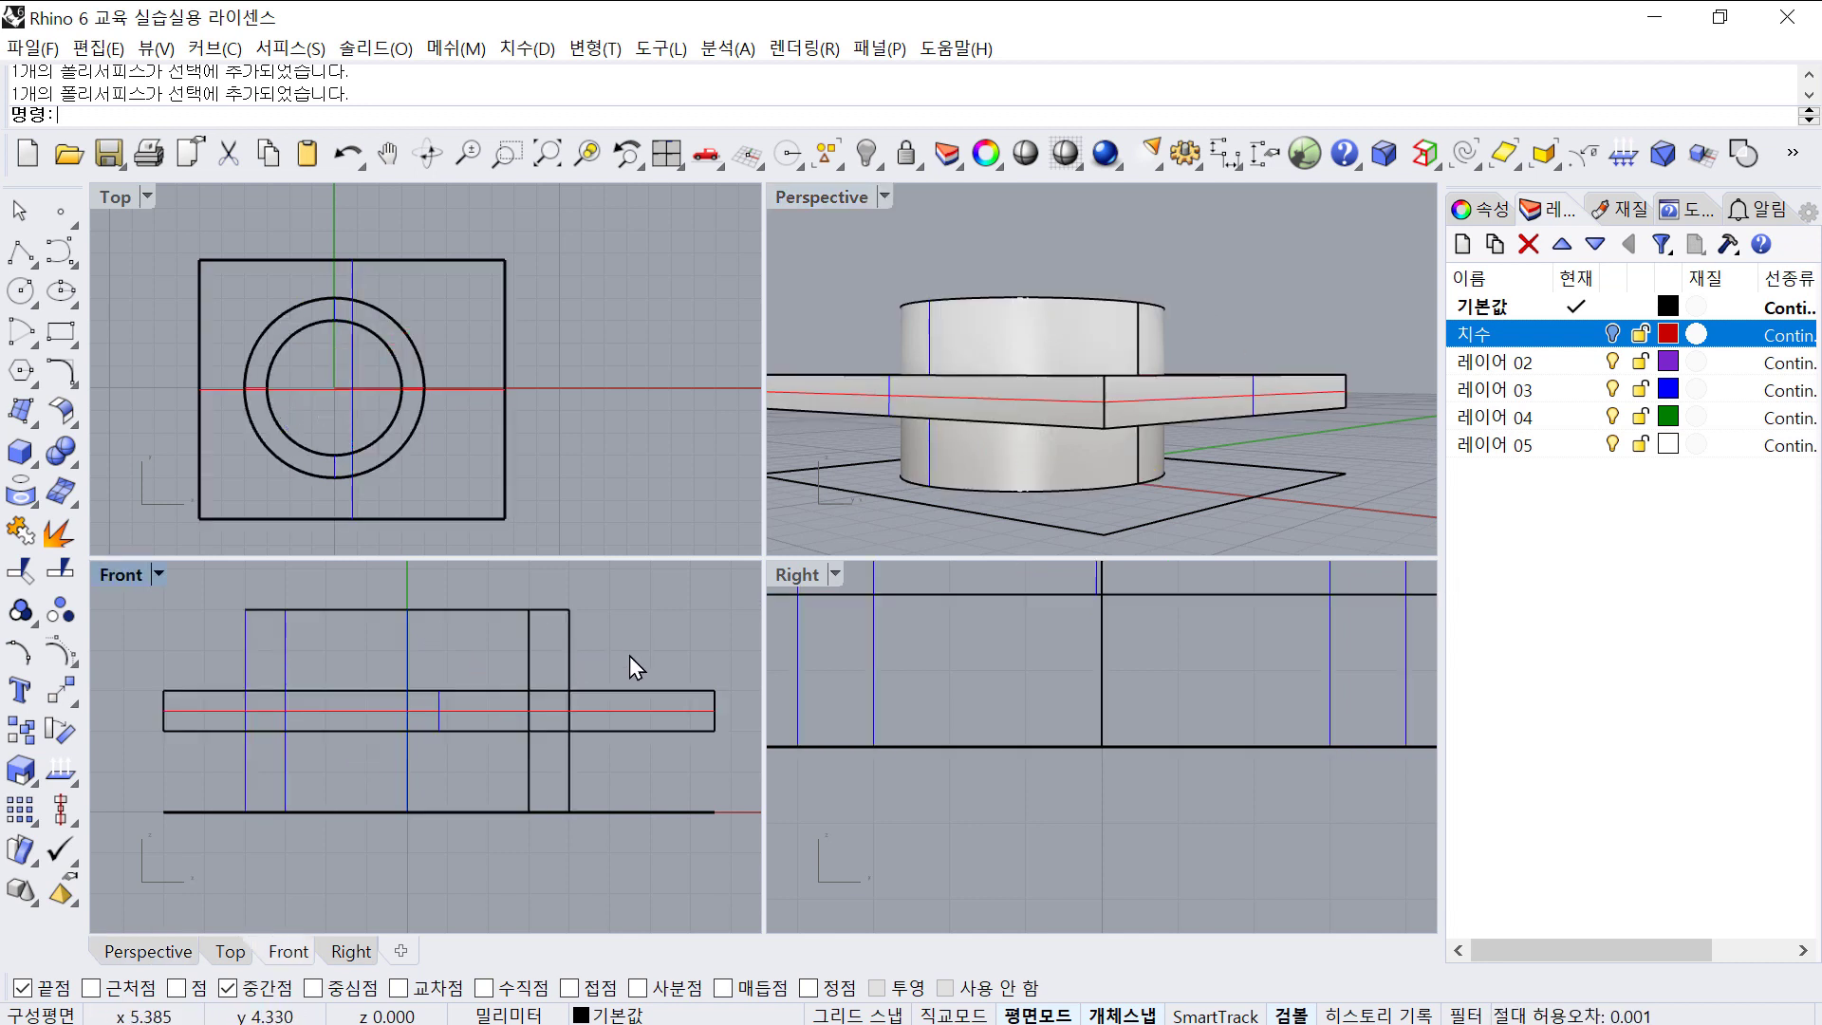
left_click(69, 457)
left_click(147, 468)
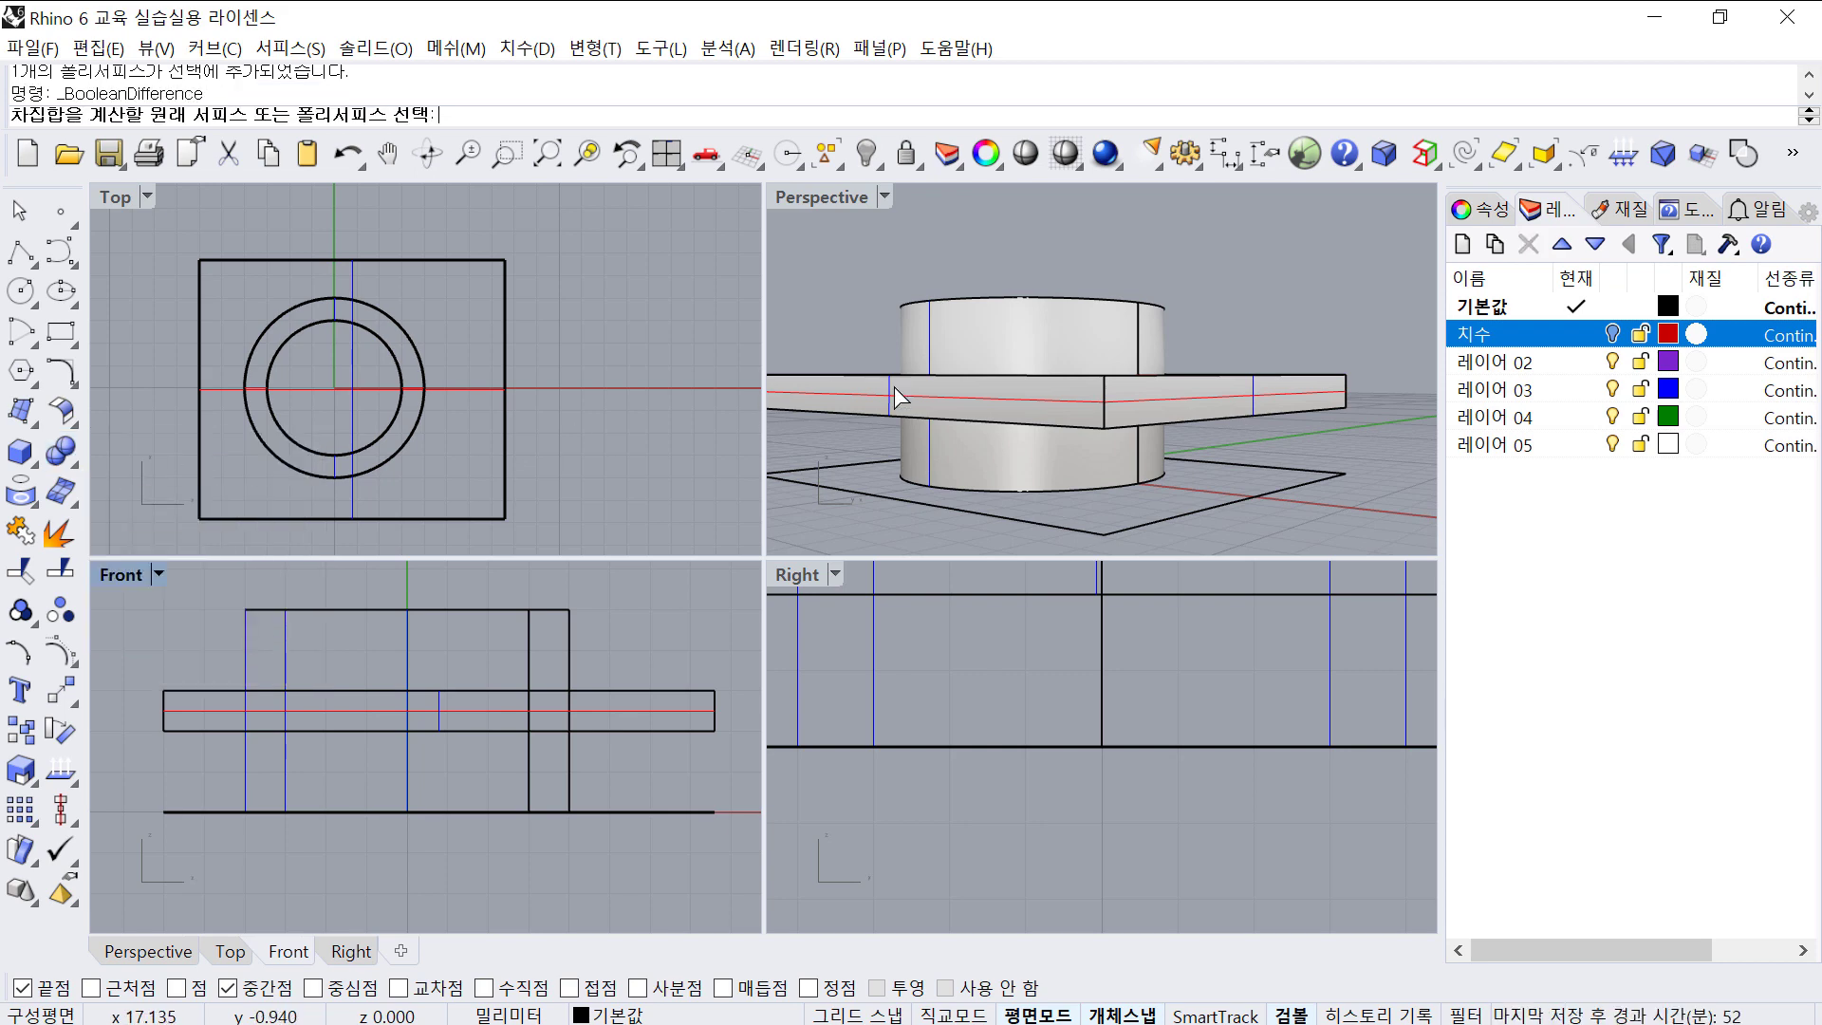
left_click(938, 321)
right_click(839, 287)
left_click(841, 399)
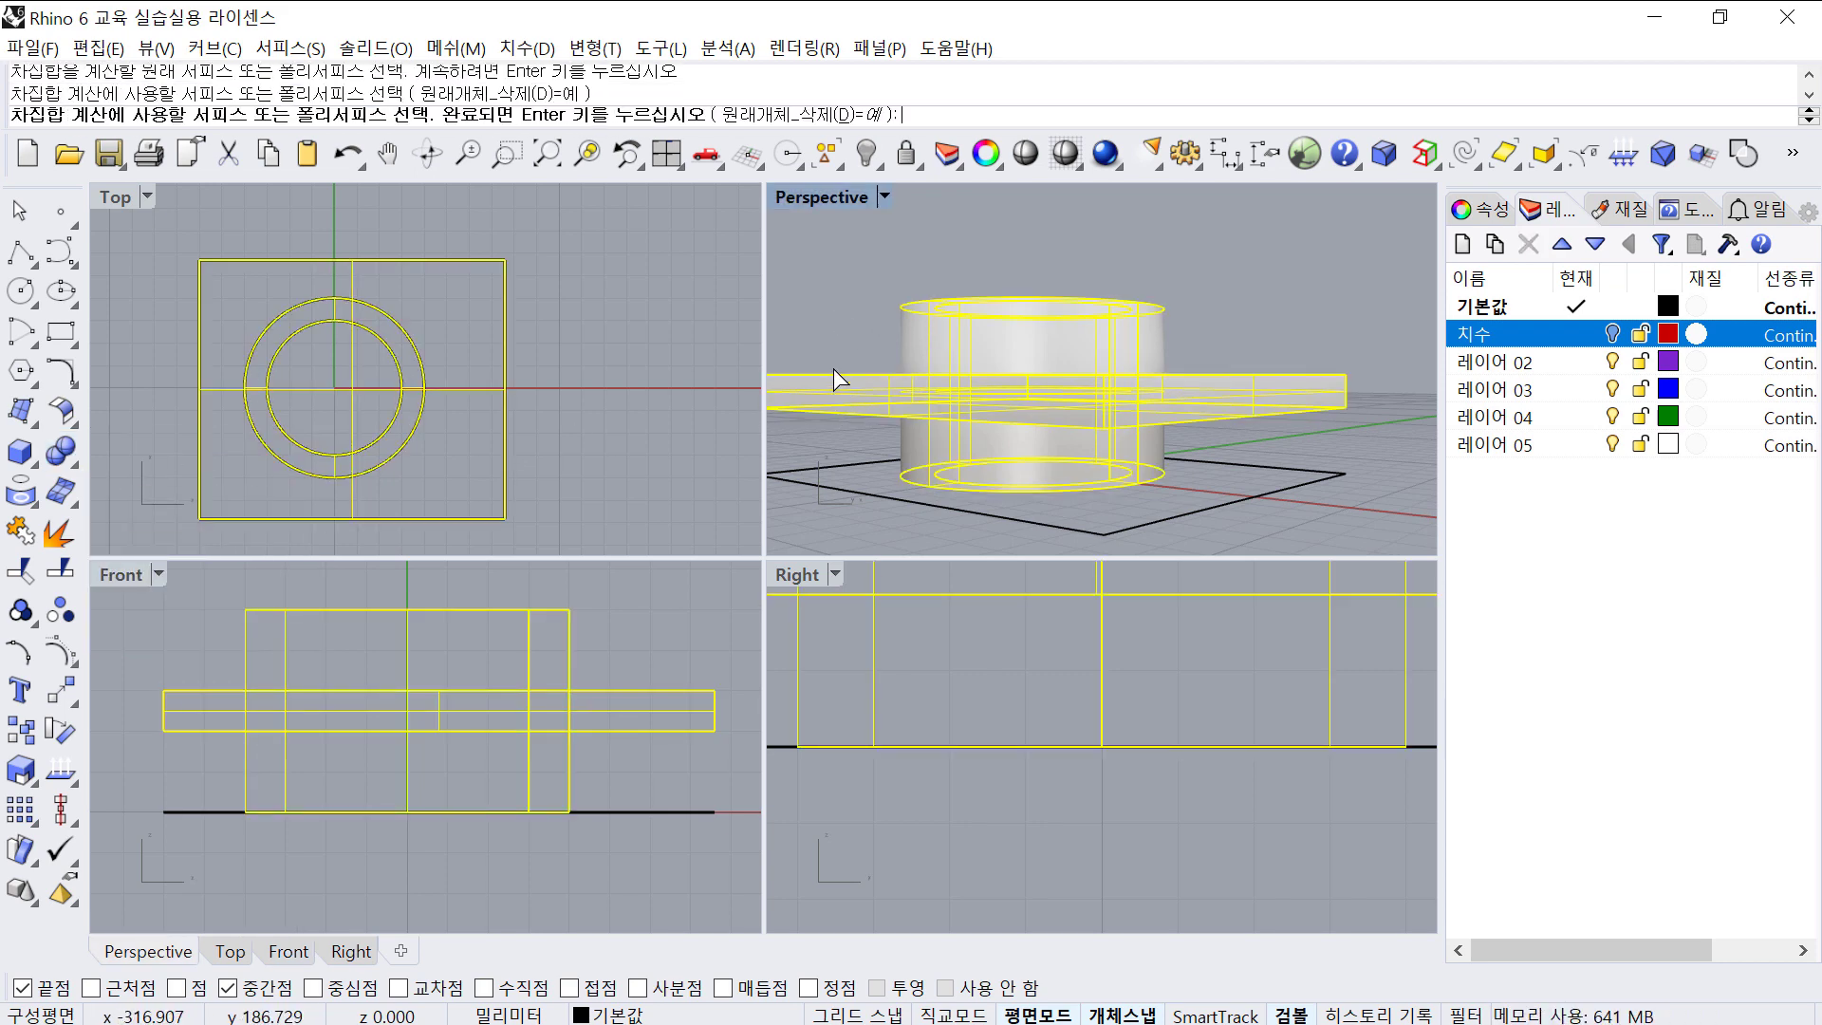
right_click(825, 326)
right_click_drag(833, 323, 828, 360)
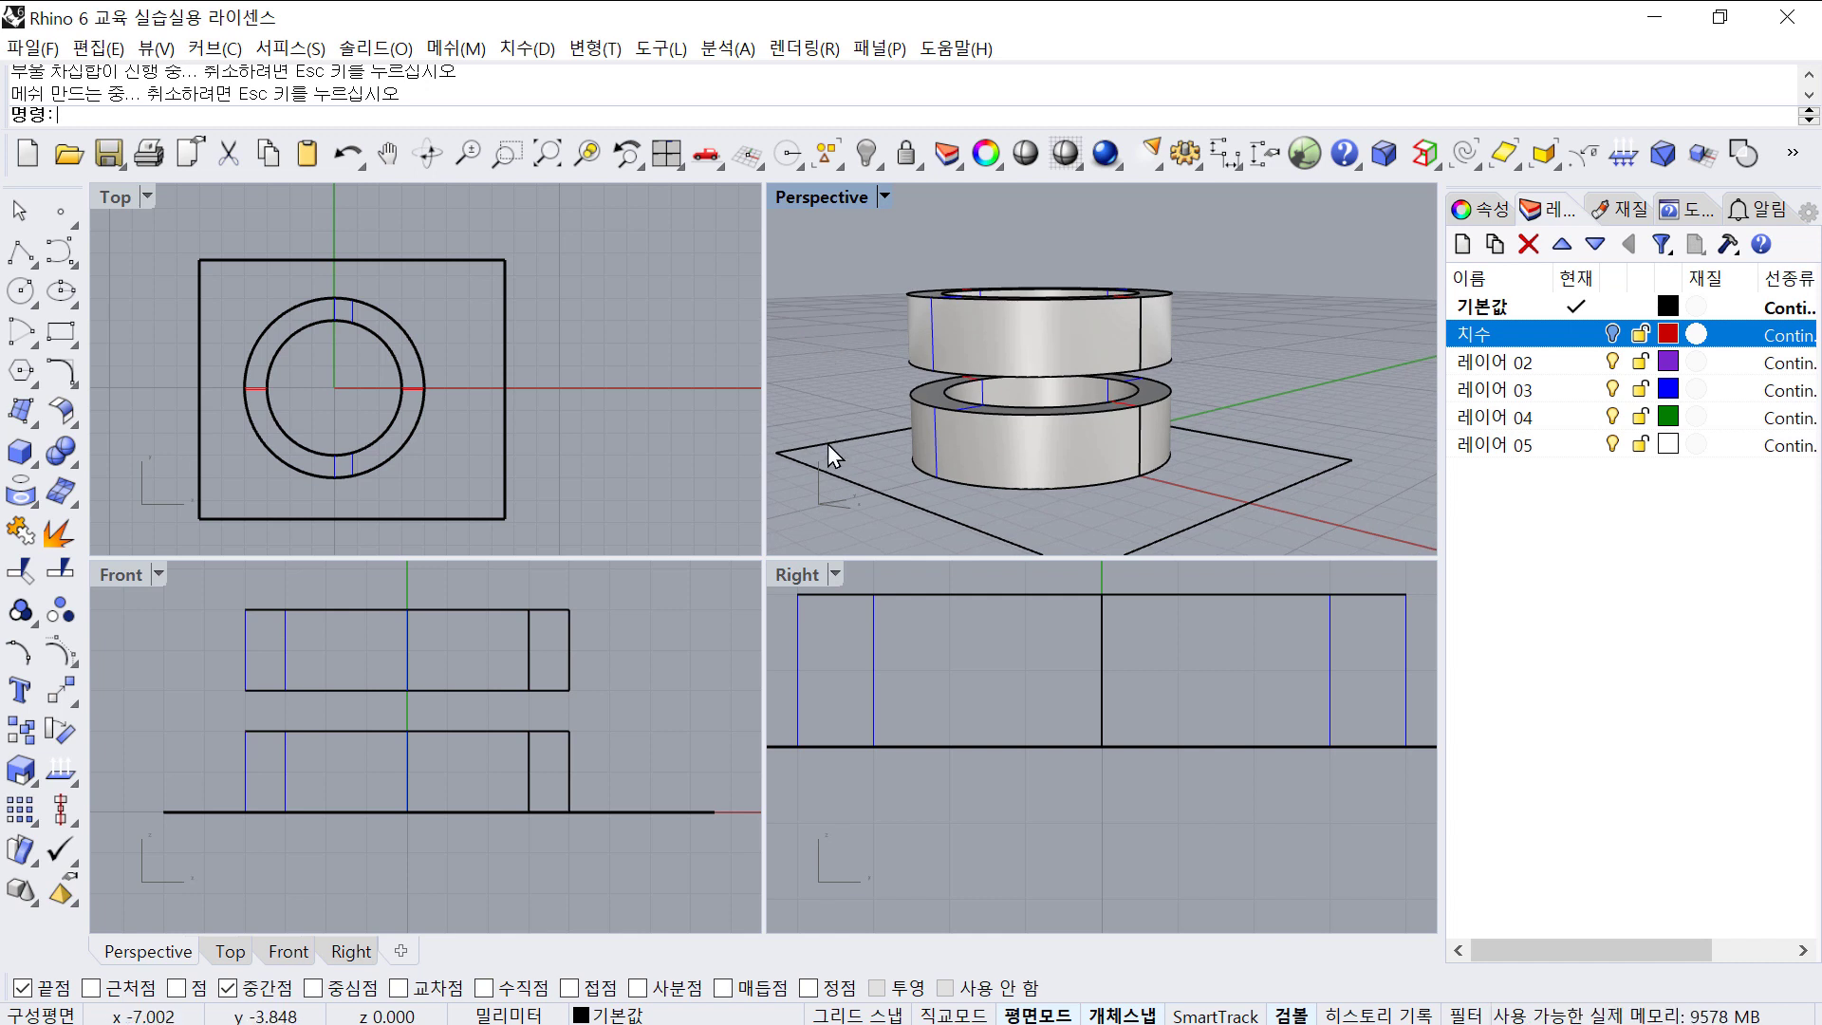
- Delete the rectangle curve beneath the rings
left_click(831, 475)
key("Delete")
left_click(605, 423)
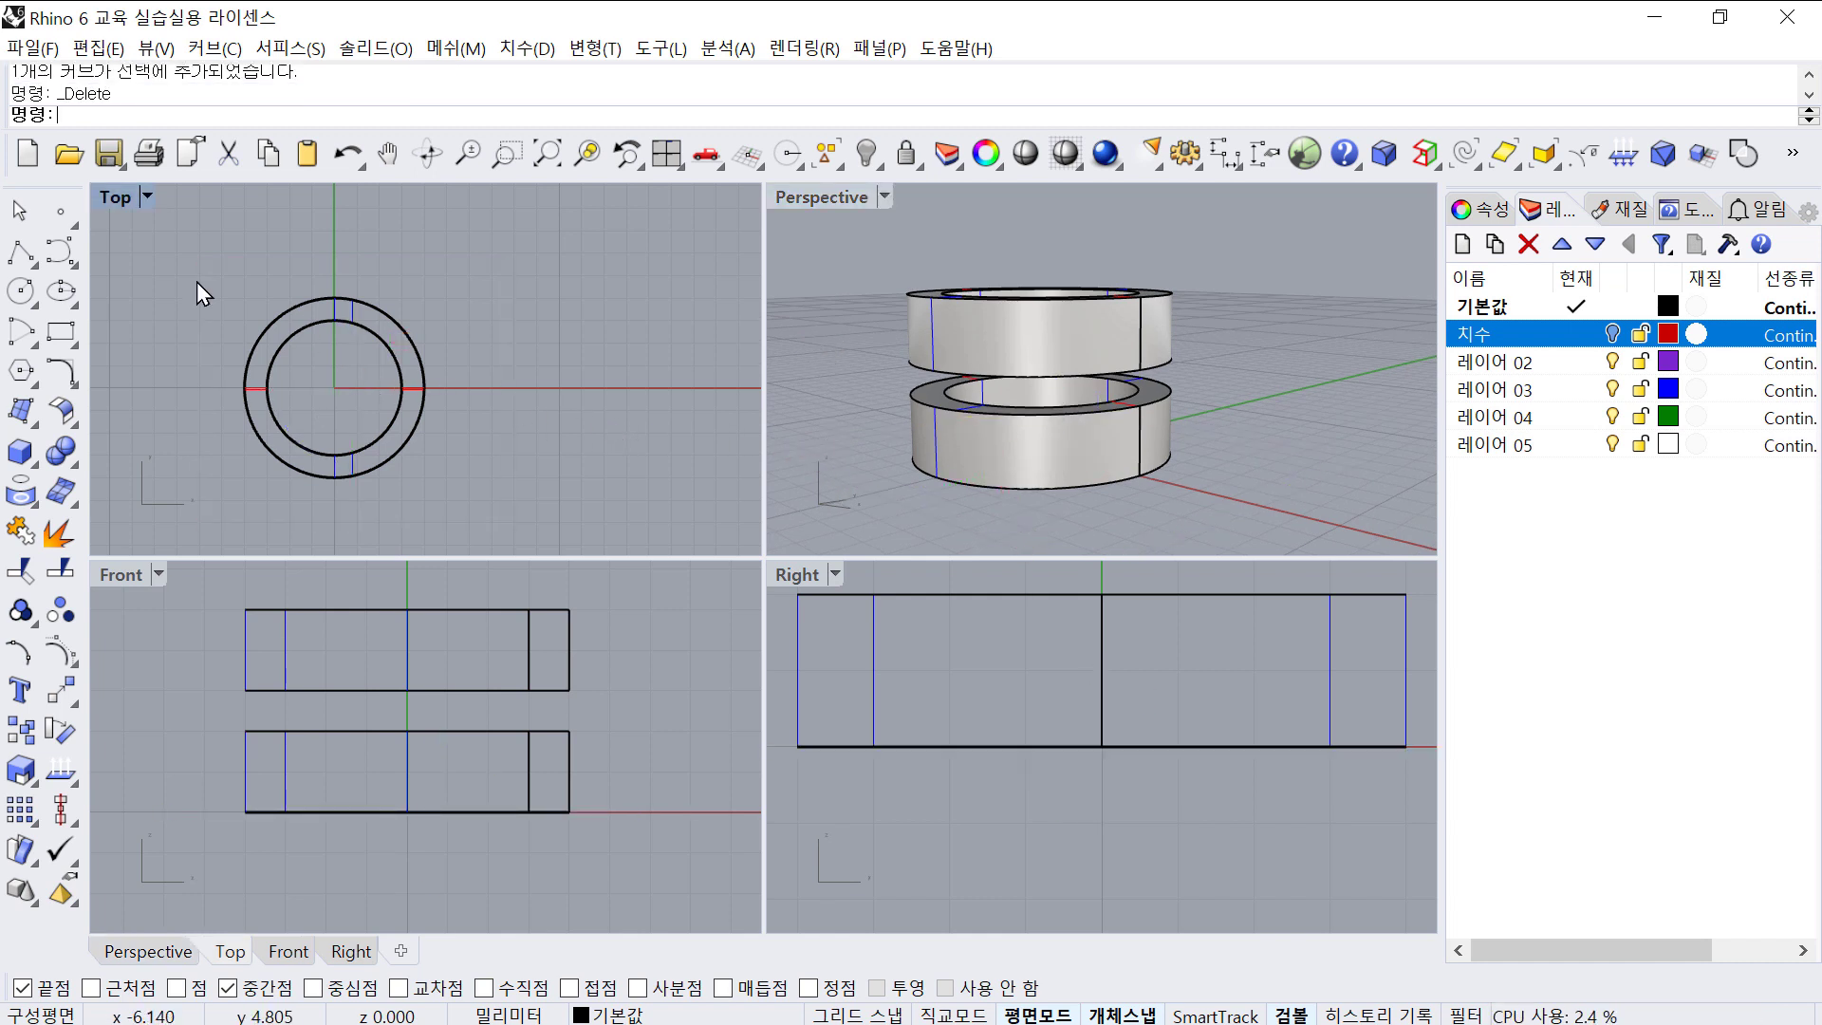
- Draw a circle 1 mm in diameter centred on the origin in the top view
left_click(13, 298)
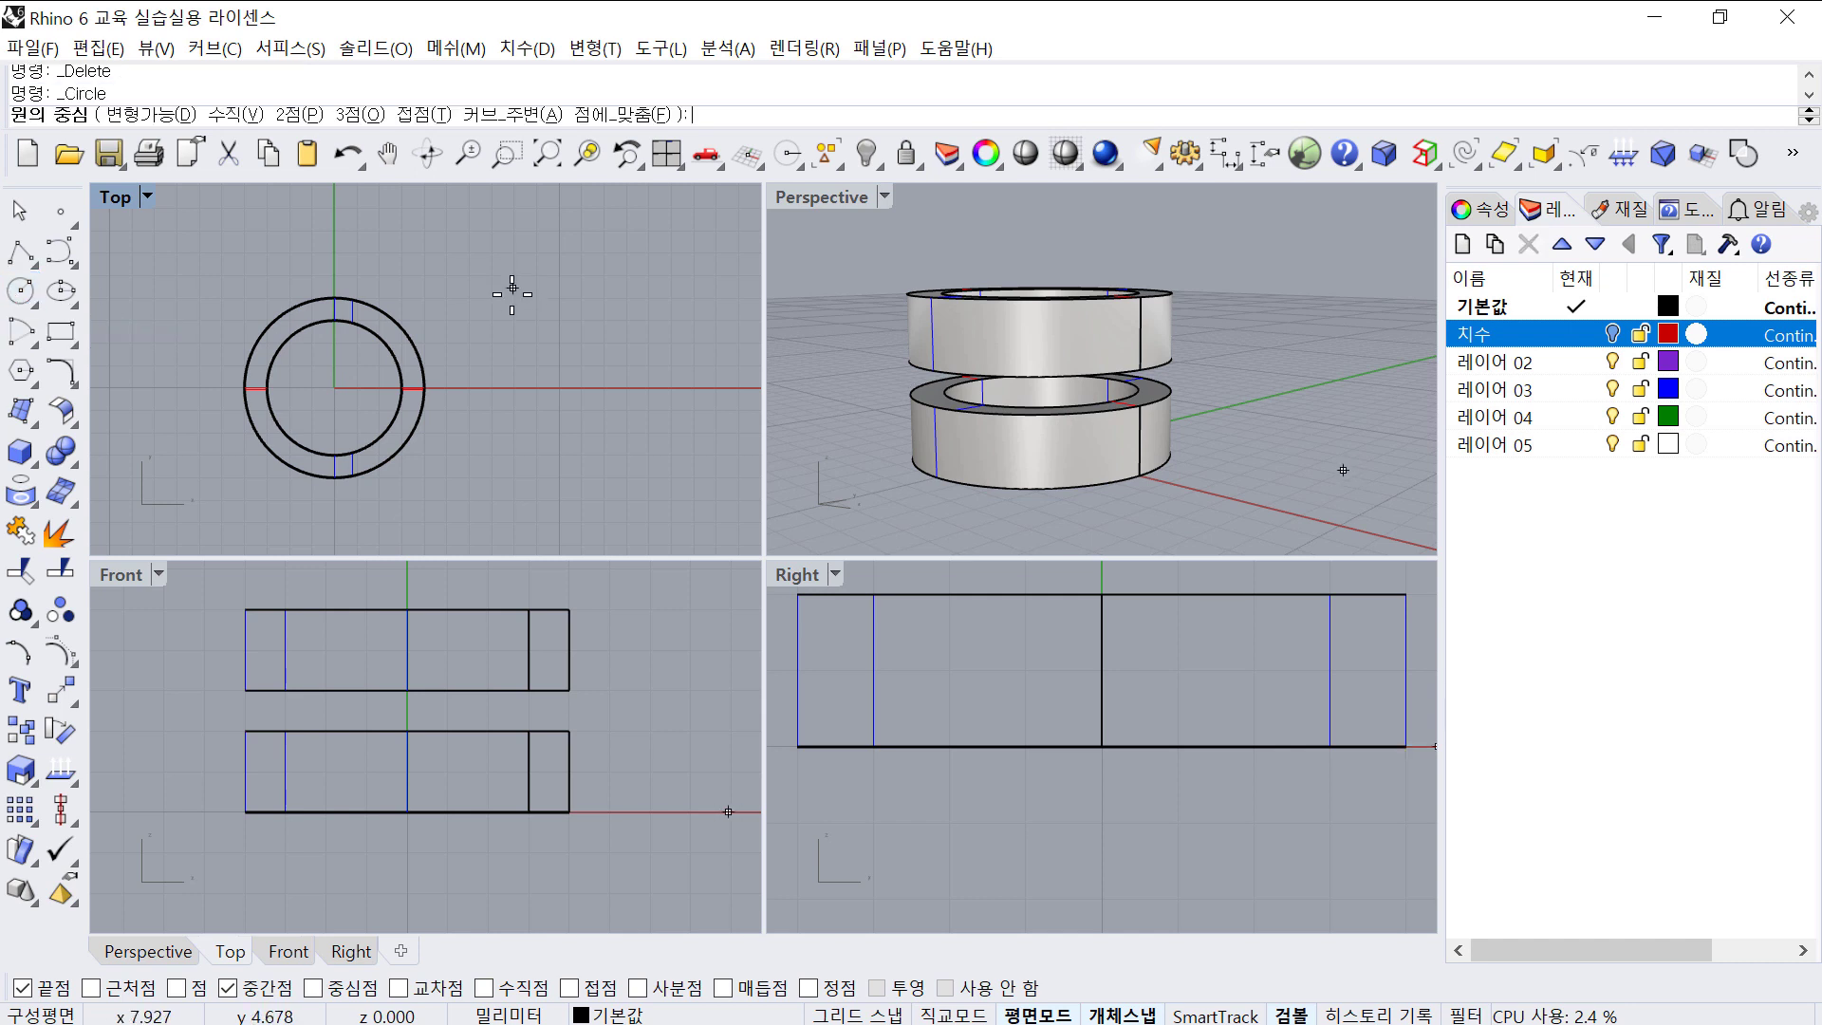
type("0")
key("Return")
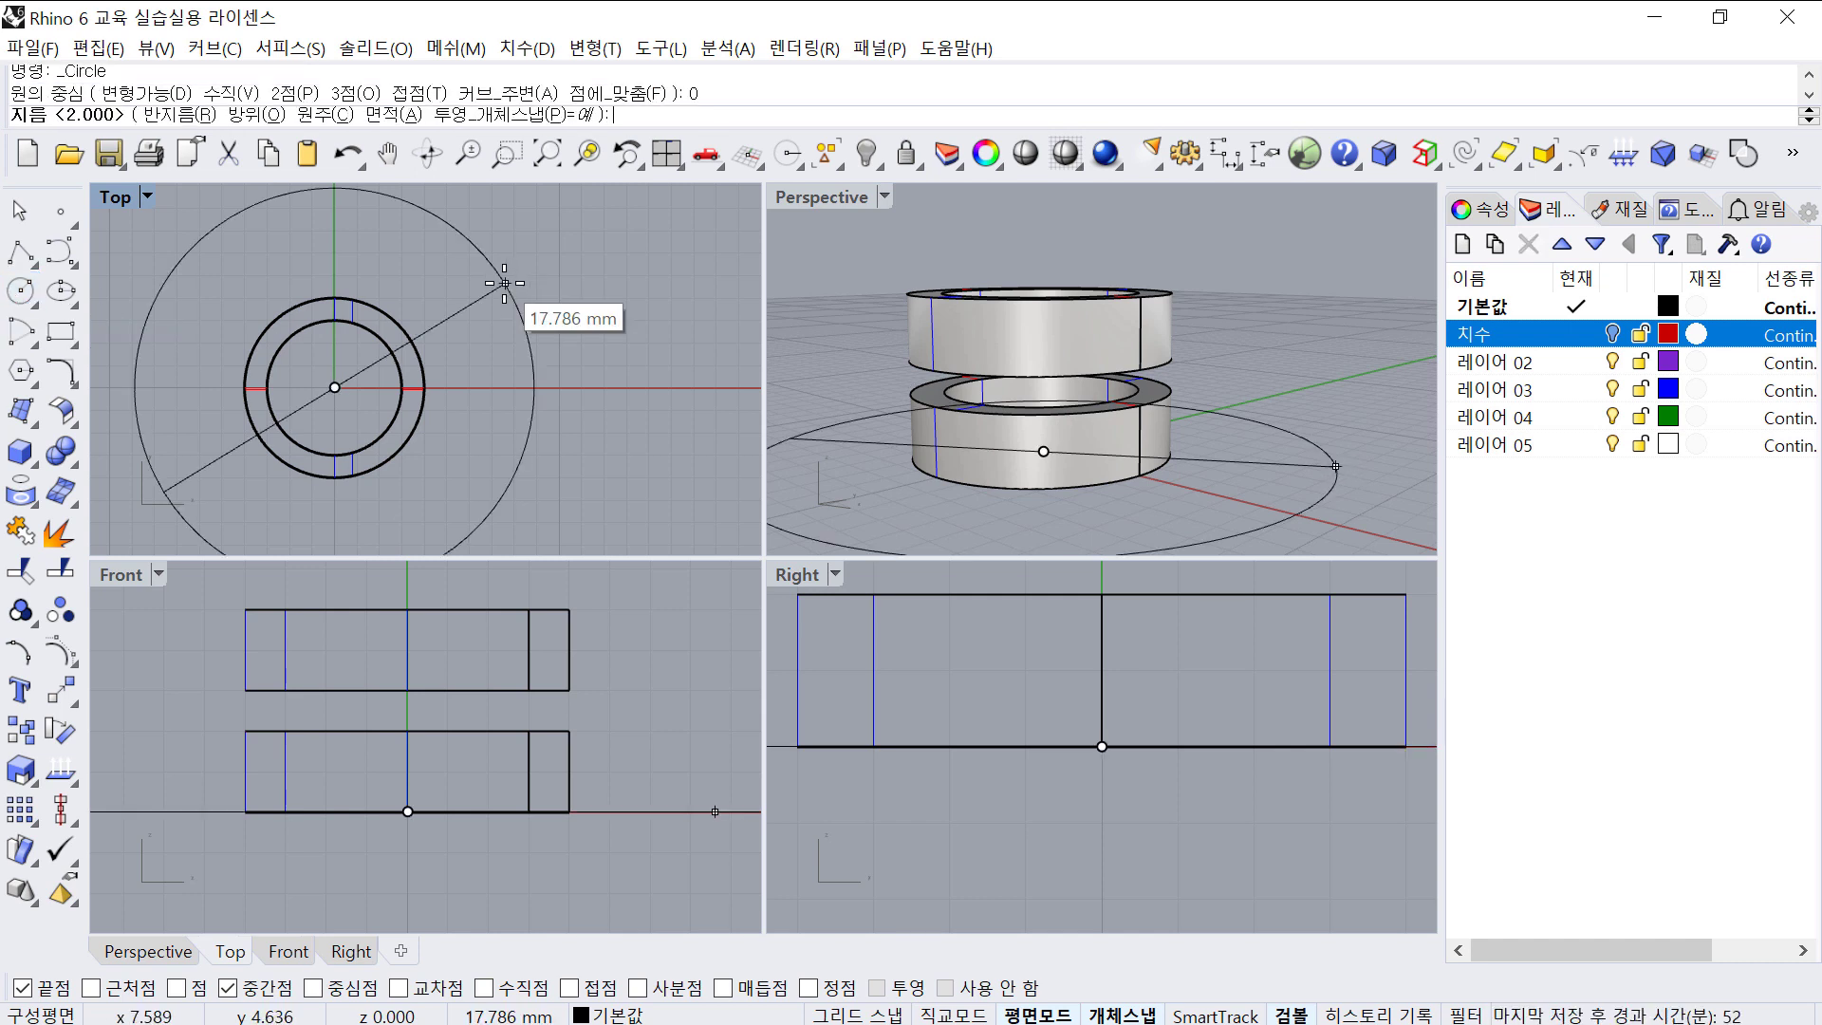
type("1")
key("Return")
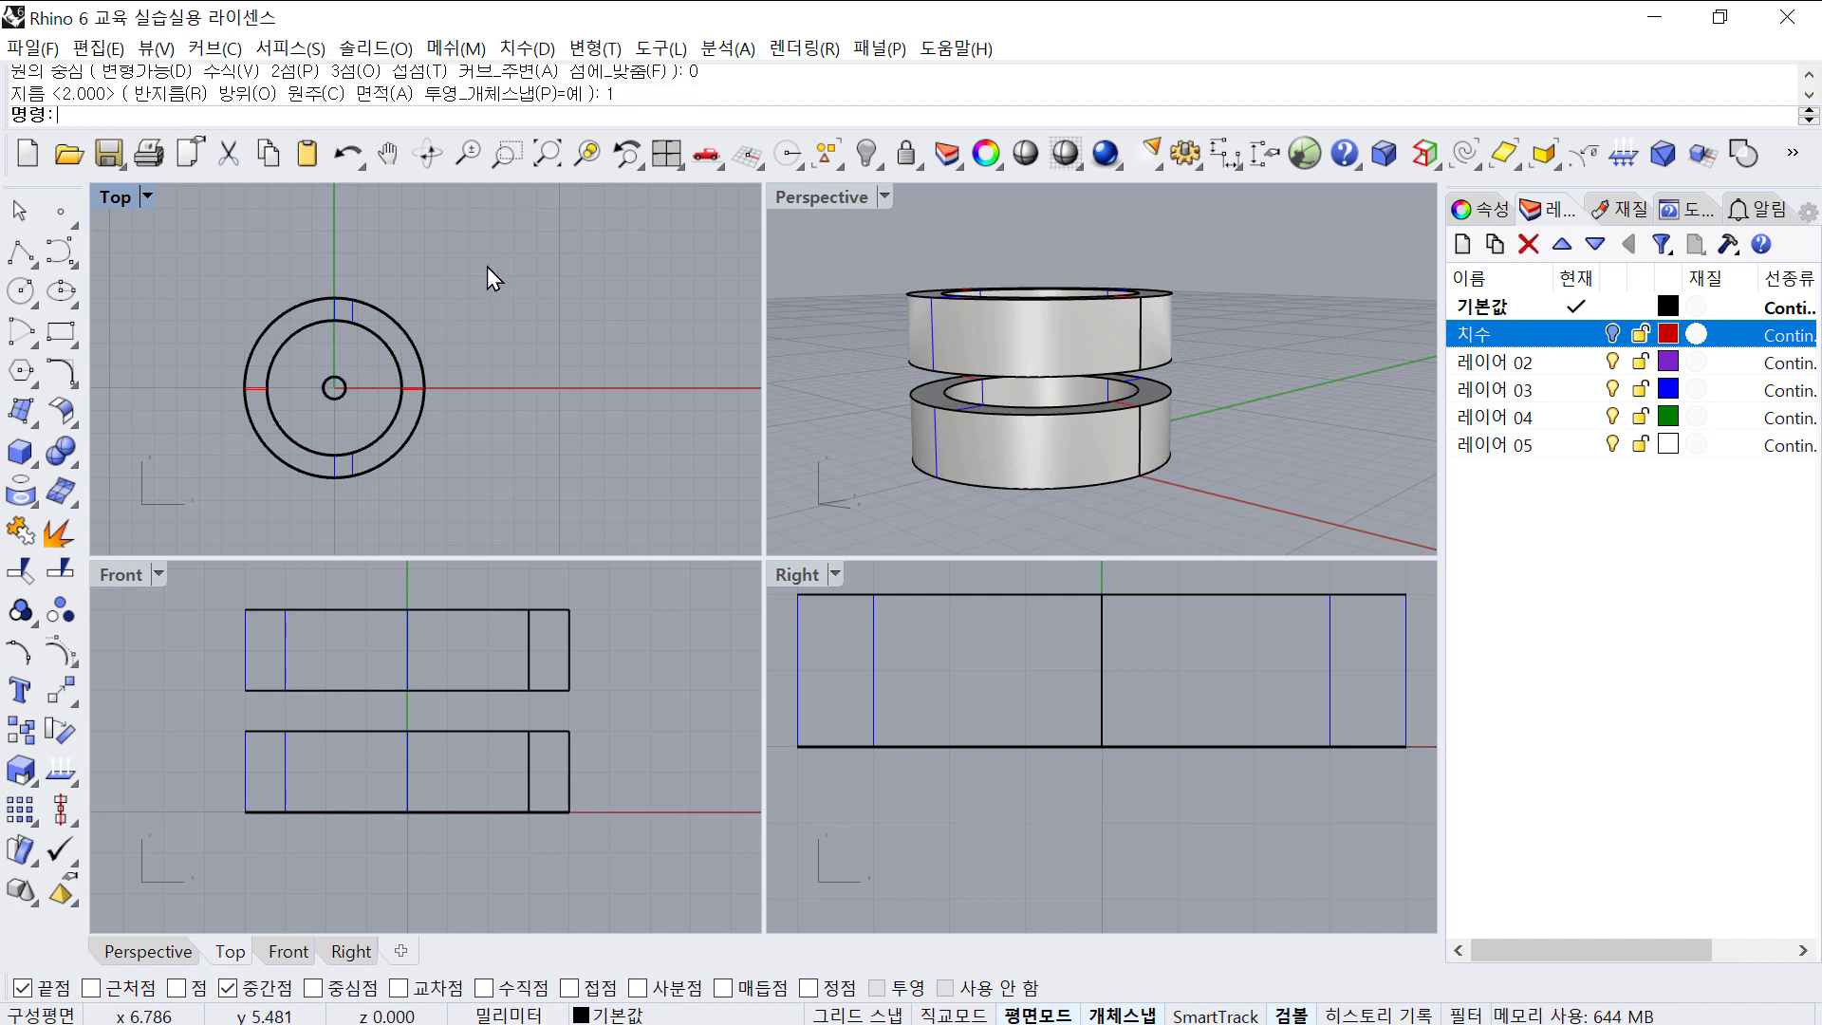
- Move the 1 mm circle along X to the ring's outer edge in the top view, slightly overlapping the ring
left_click(345, 384)
scroll(336, 357, "up", 5)
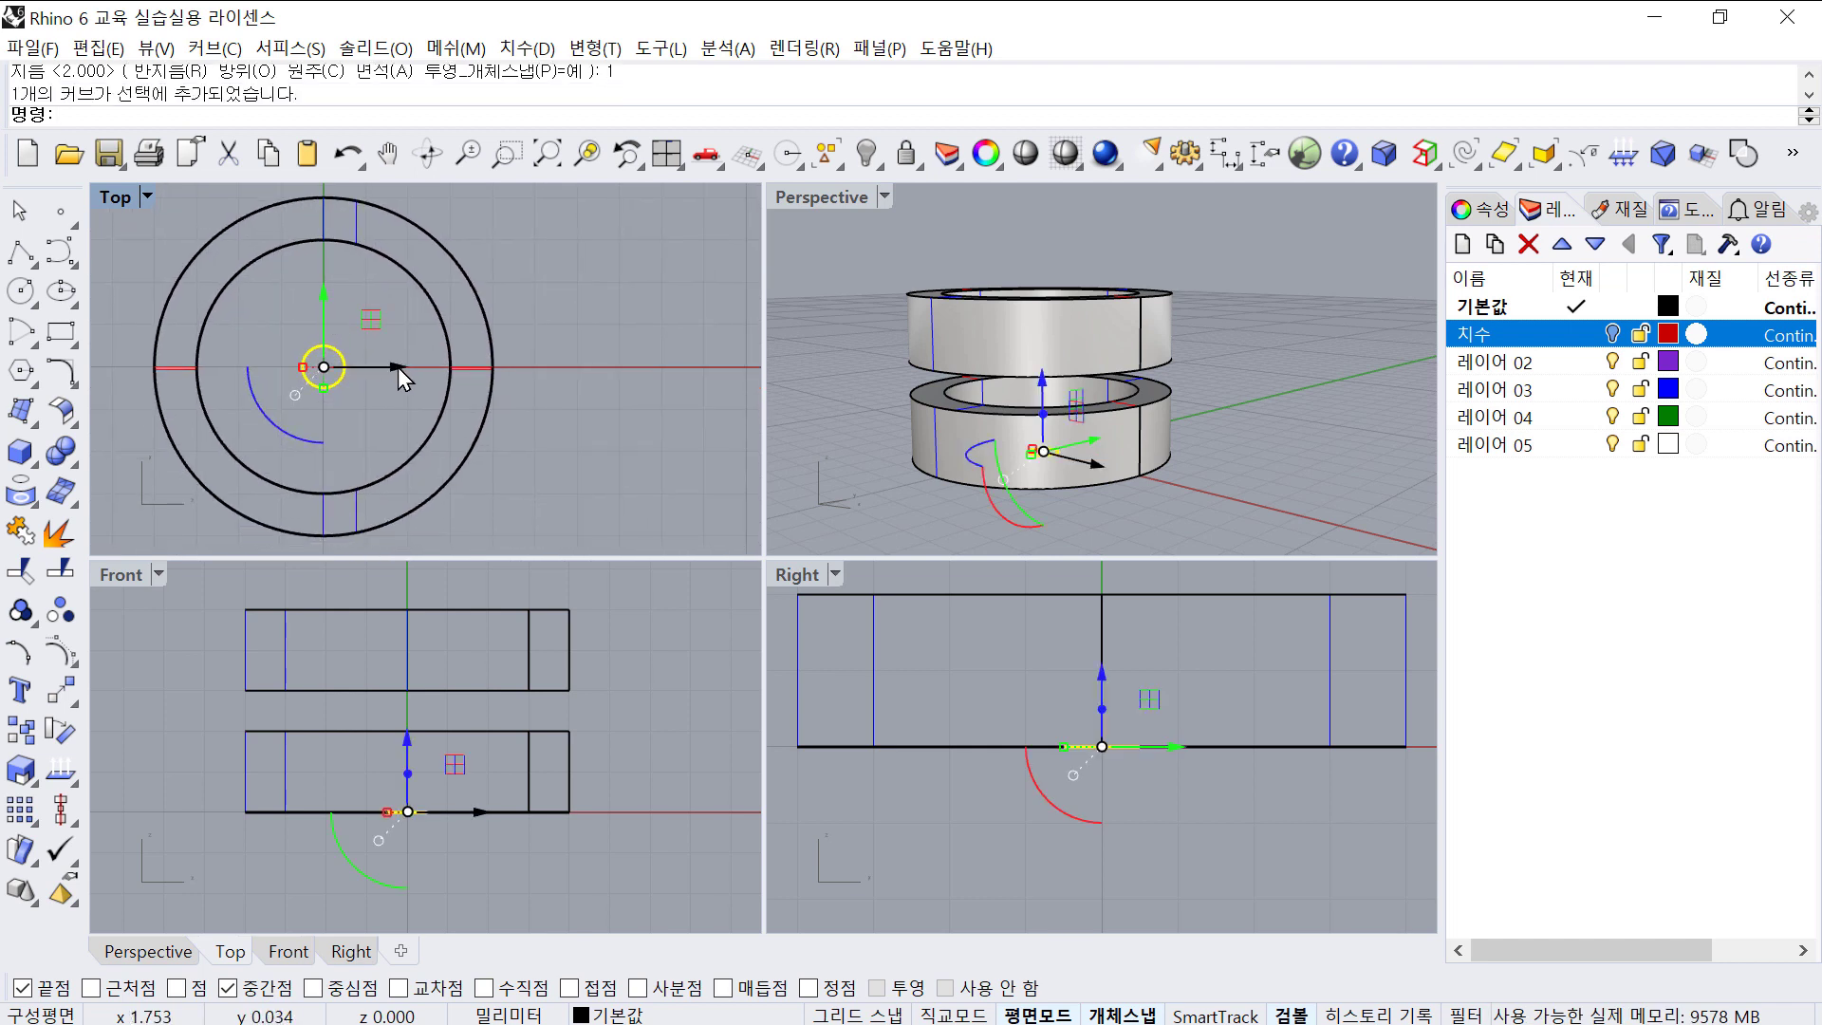
left_click_drag(397, 368, 527, 396)
scroll(540, 353, "up", 4)
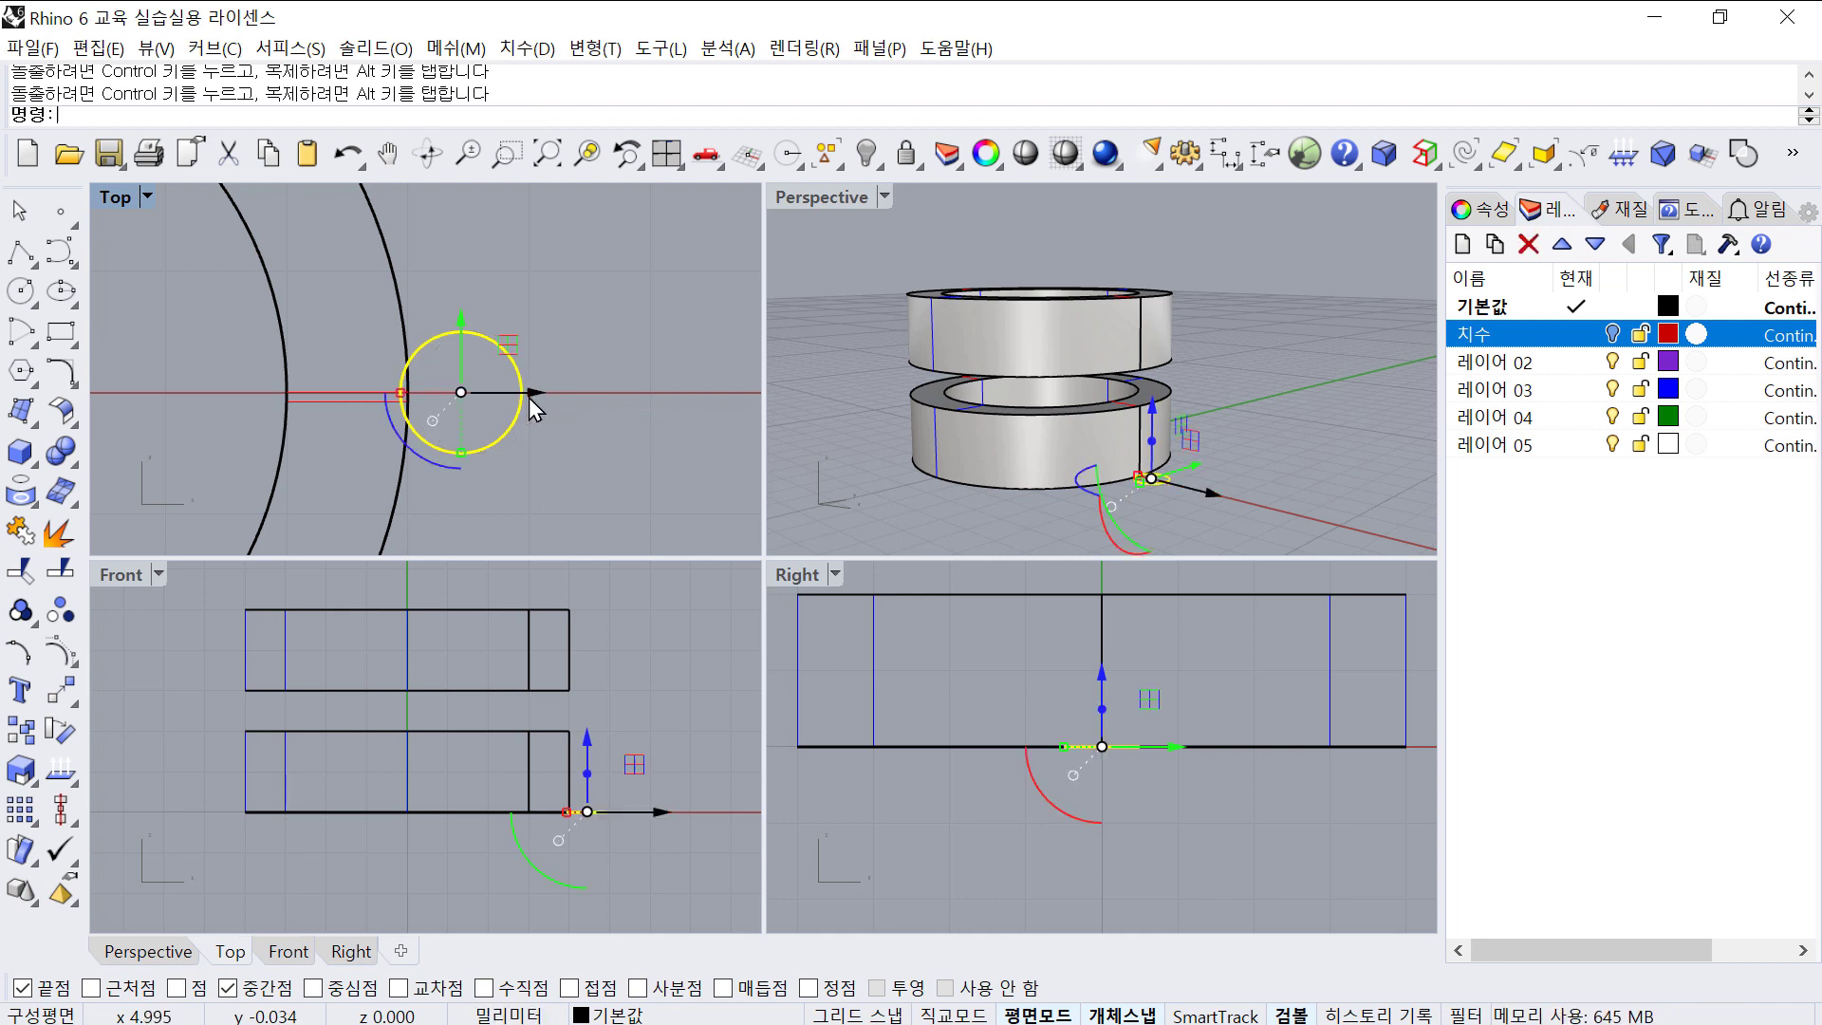
scroll(530, 389, "down", 3)
scroll(546, 378, "up", 2)
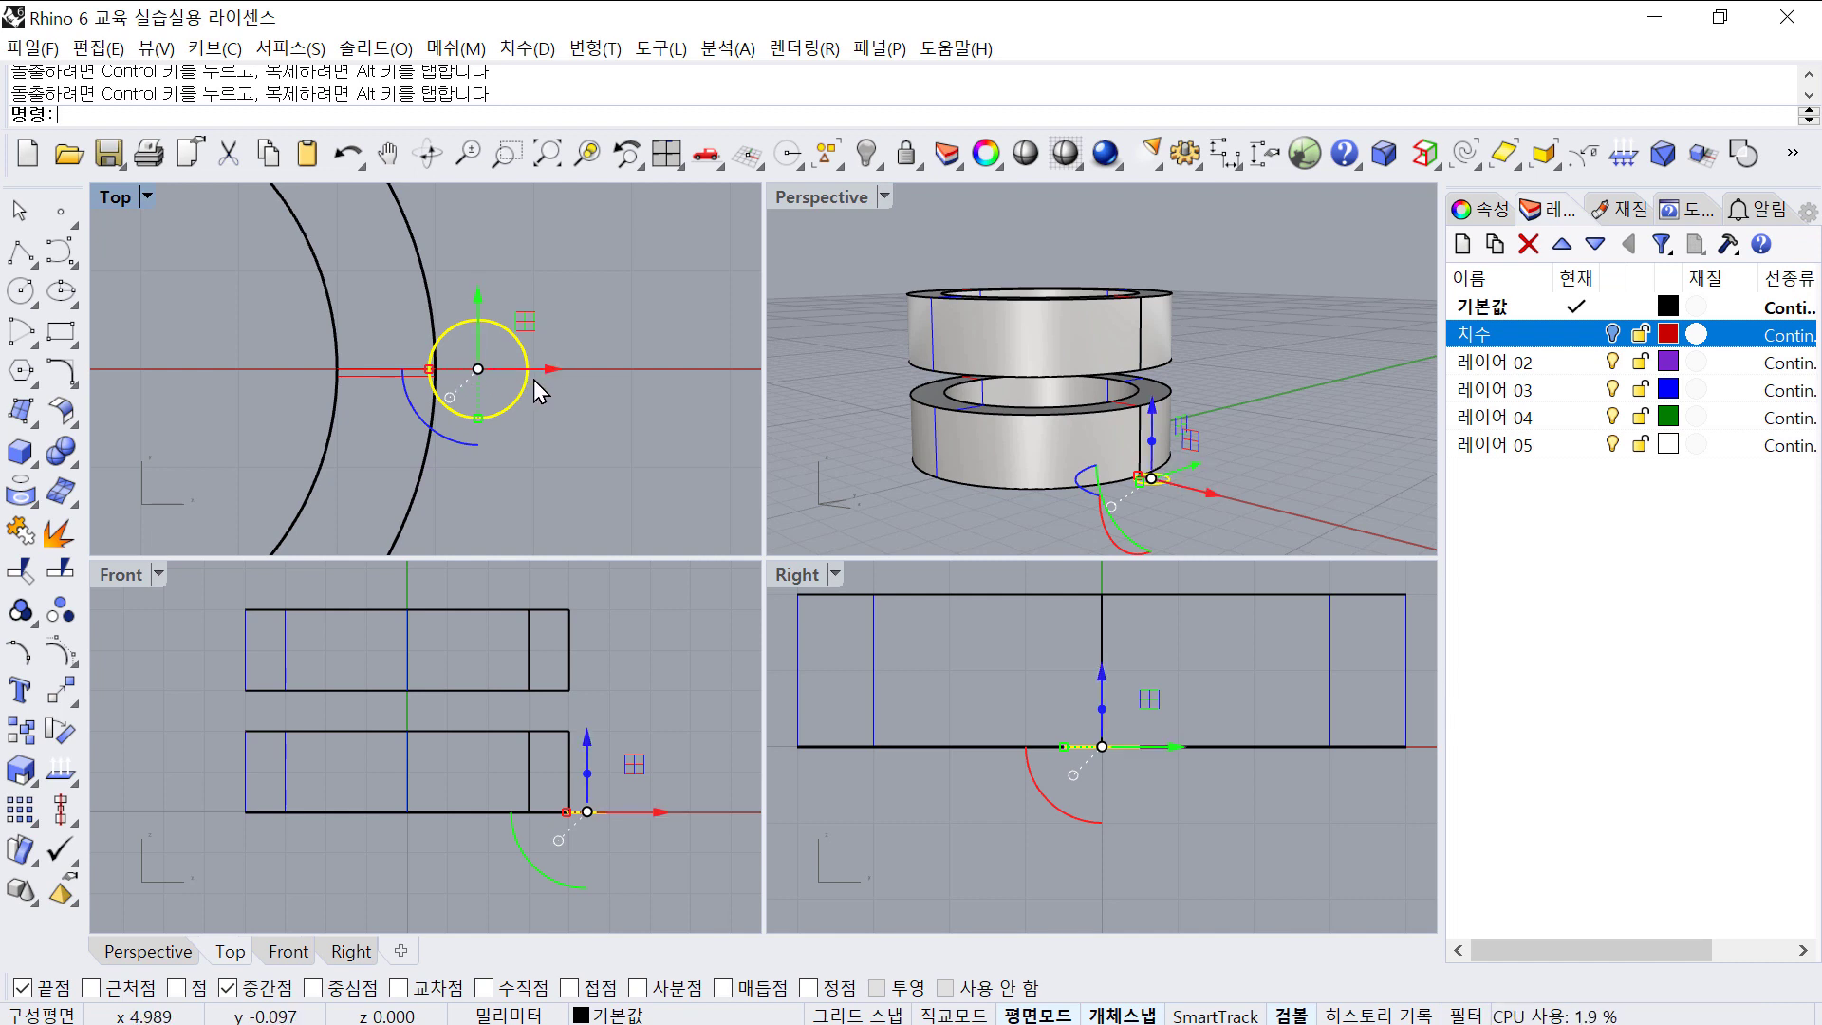
left_click_drag(545, 369, 524, 369)
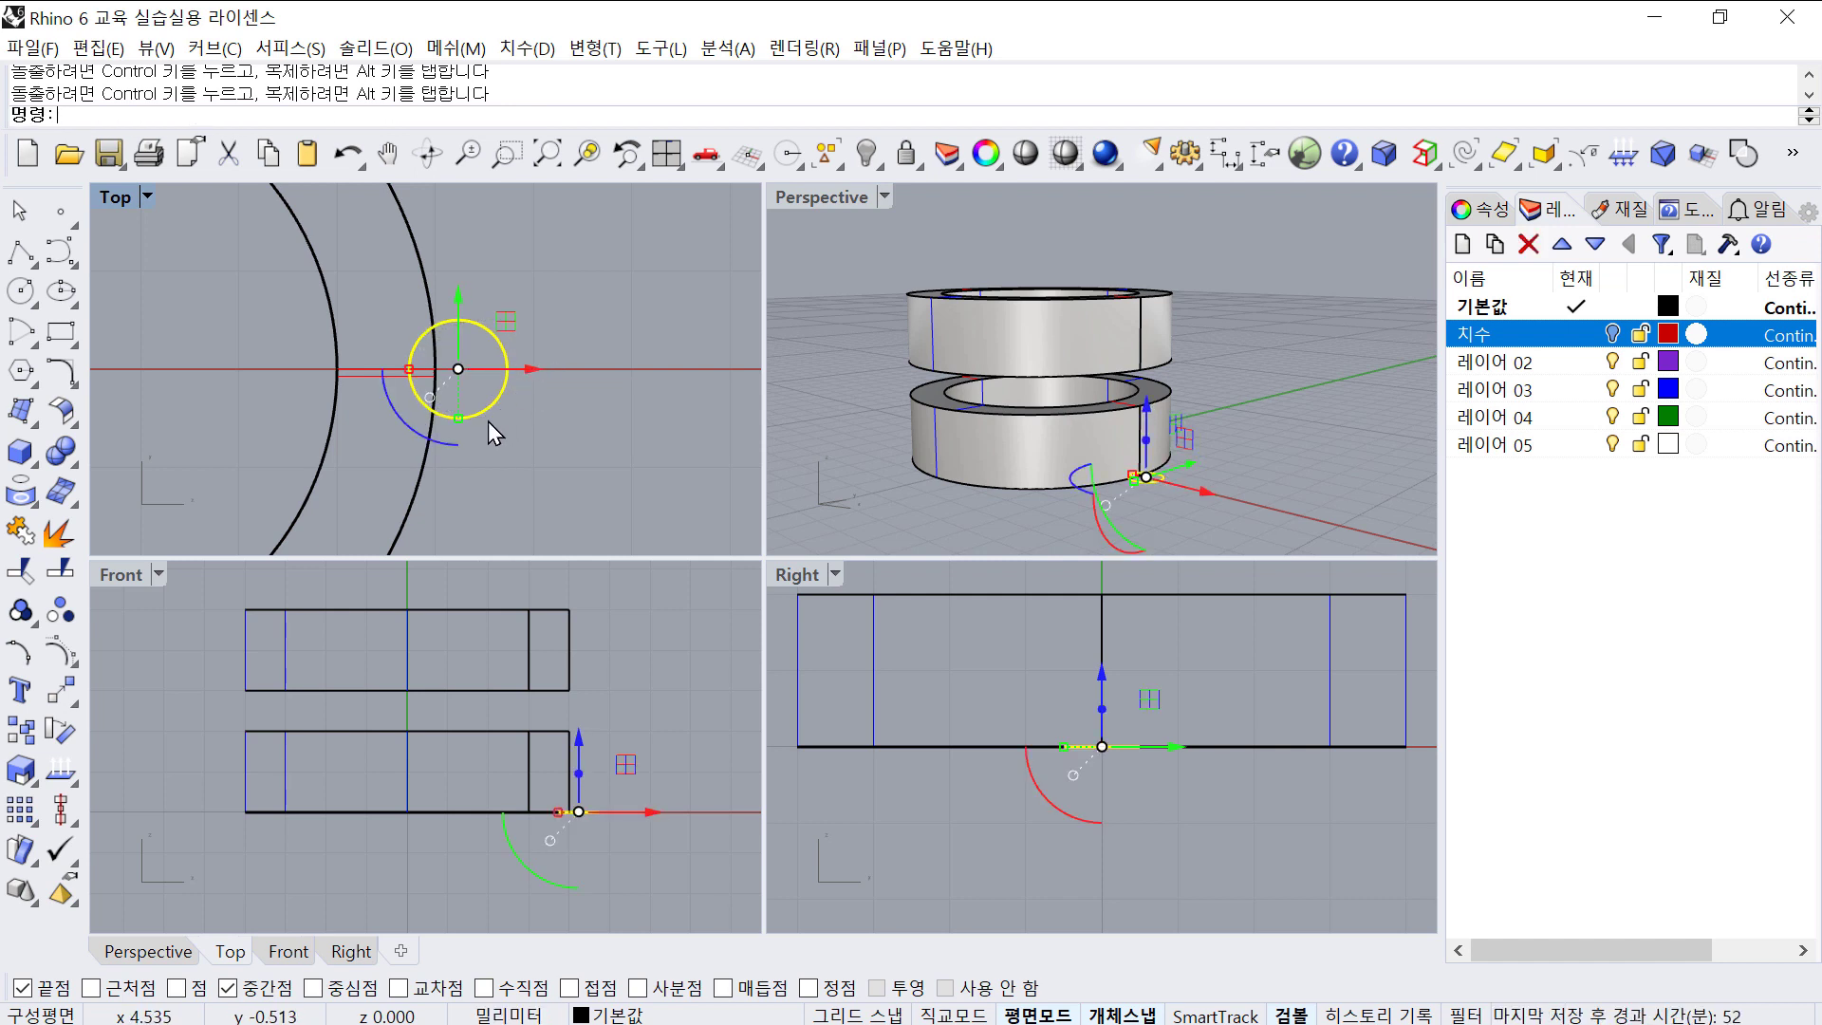
- Nudge the 1 mm circle farther outward along X so it only slightly overlaps the ring's outer edge
left_click_drag(527, 368, 551, 377)
left_click(567, 453)
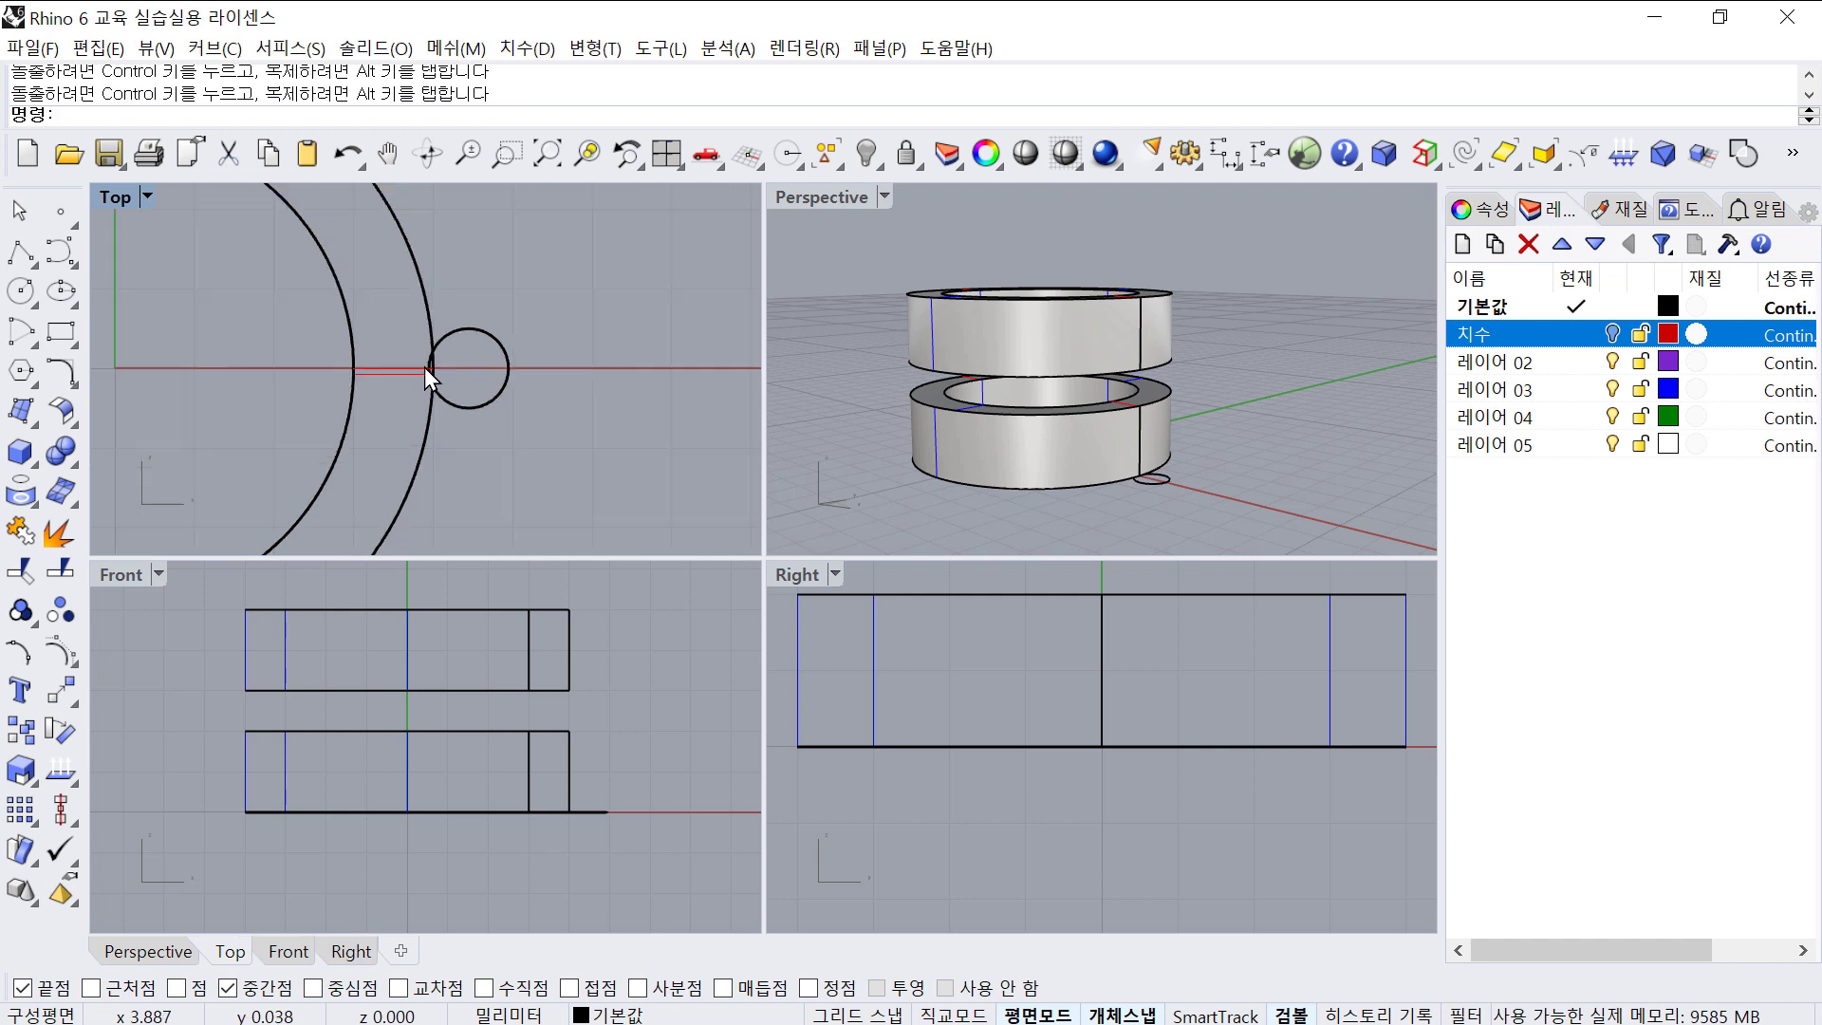
scroll(424, 367, "down", 3)
- Try extruding the 1 mm circle 8 mm upward as a solid prong, and undo the extrusion
left_click(493, 370)
scroll(563, 720, "down", 2)
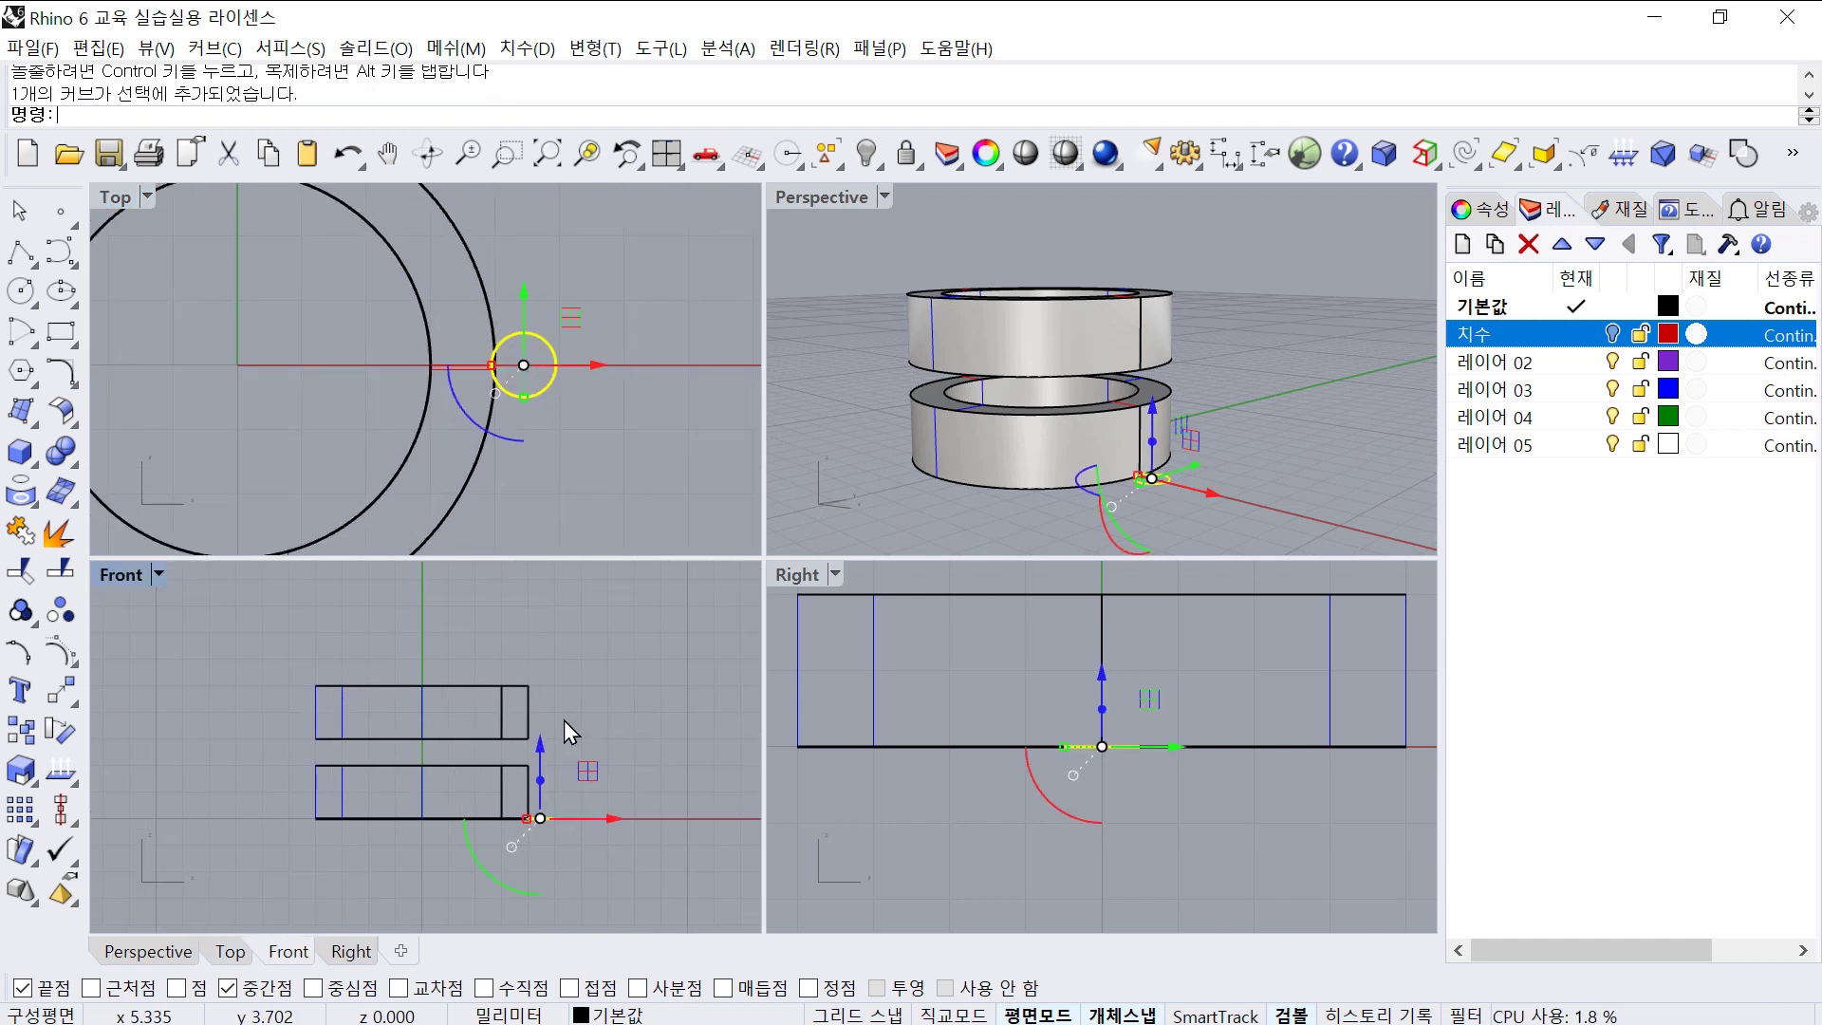
right_click(563, 714)
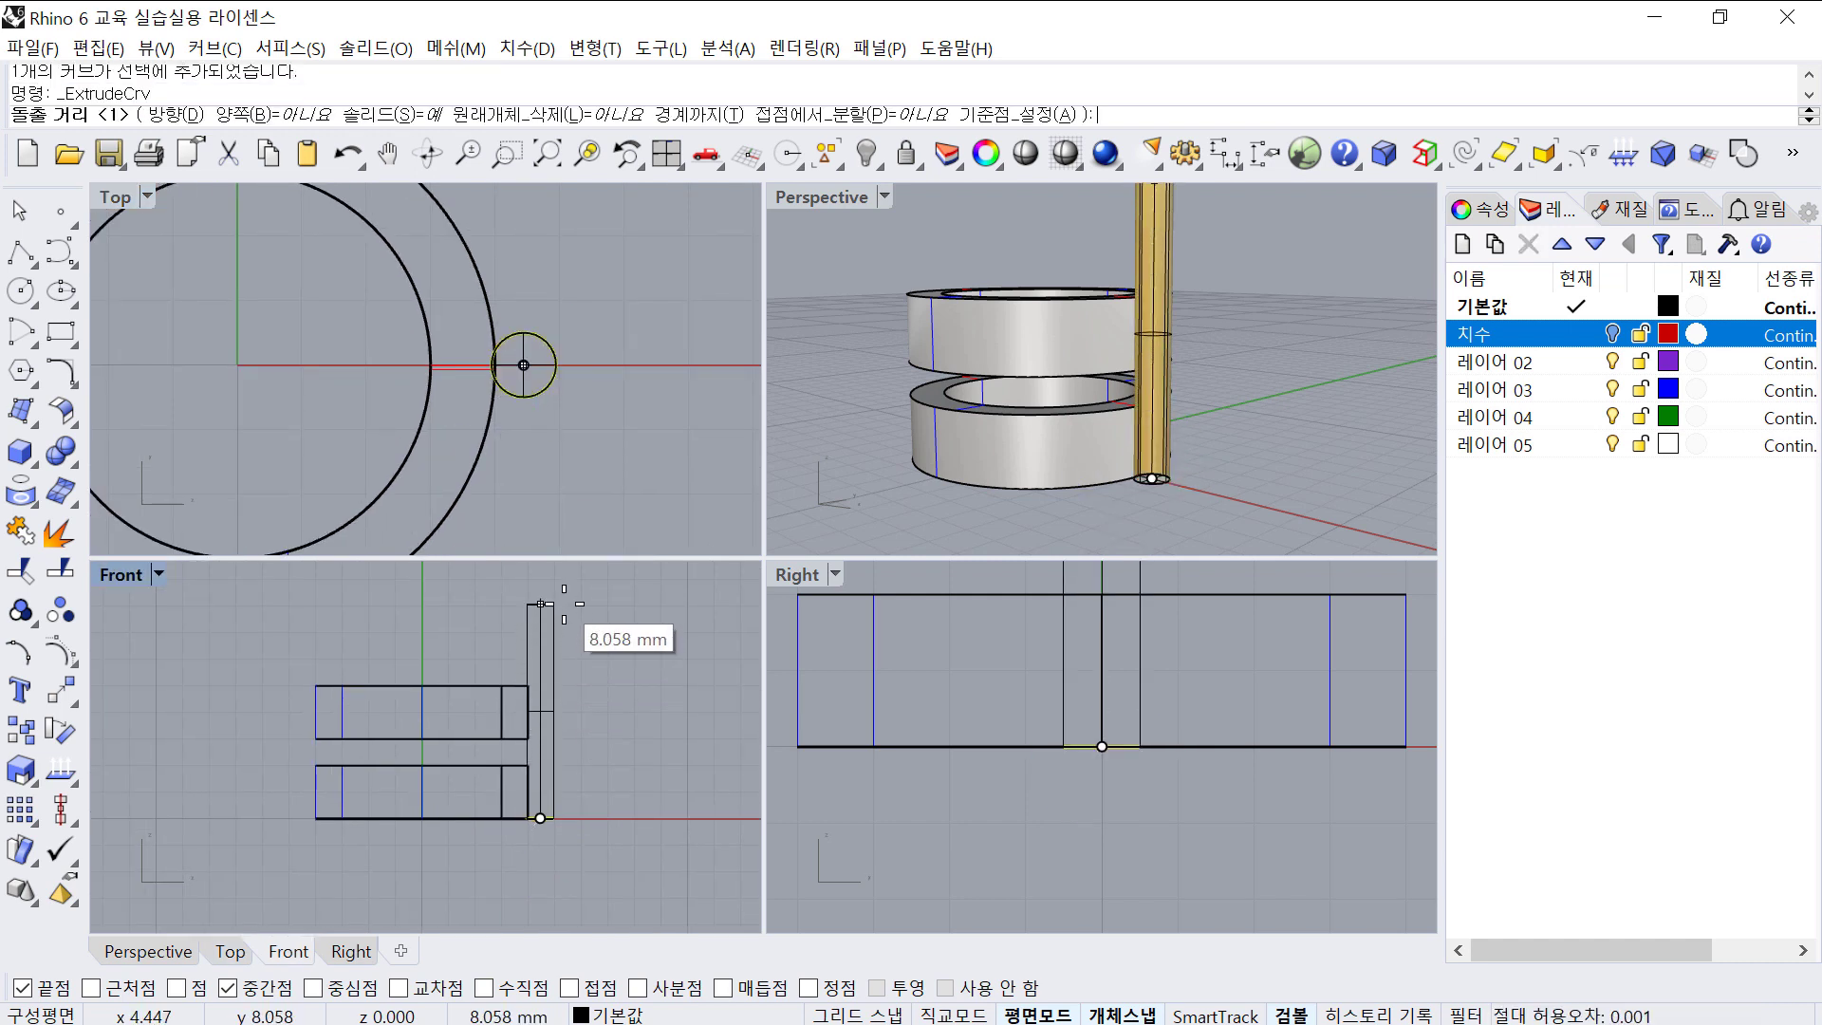
left_click(564, 603)
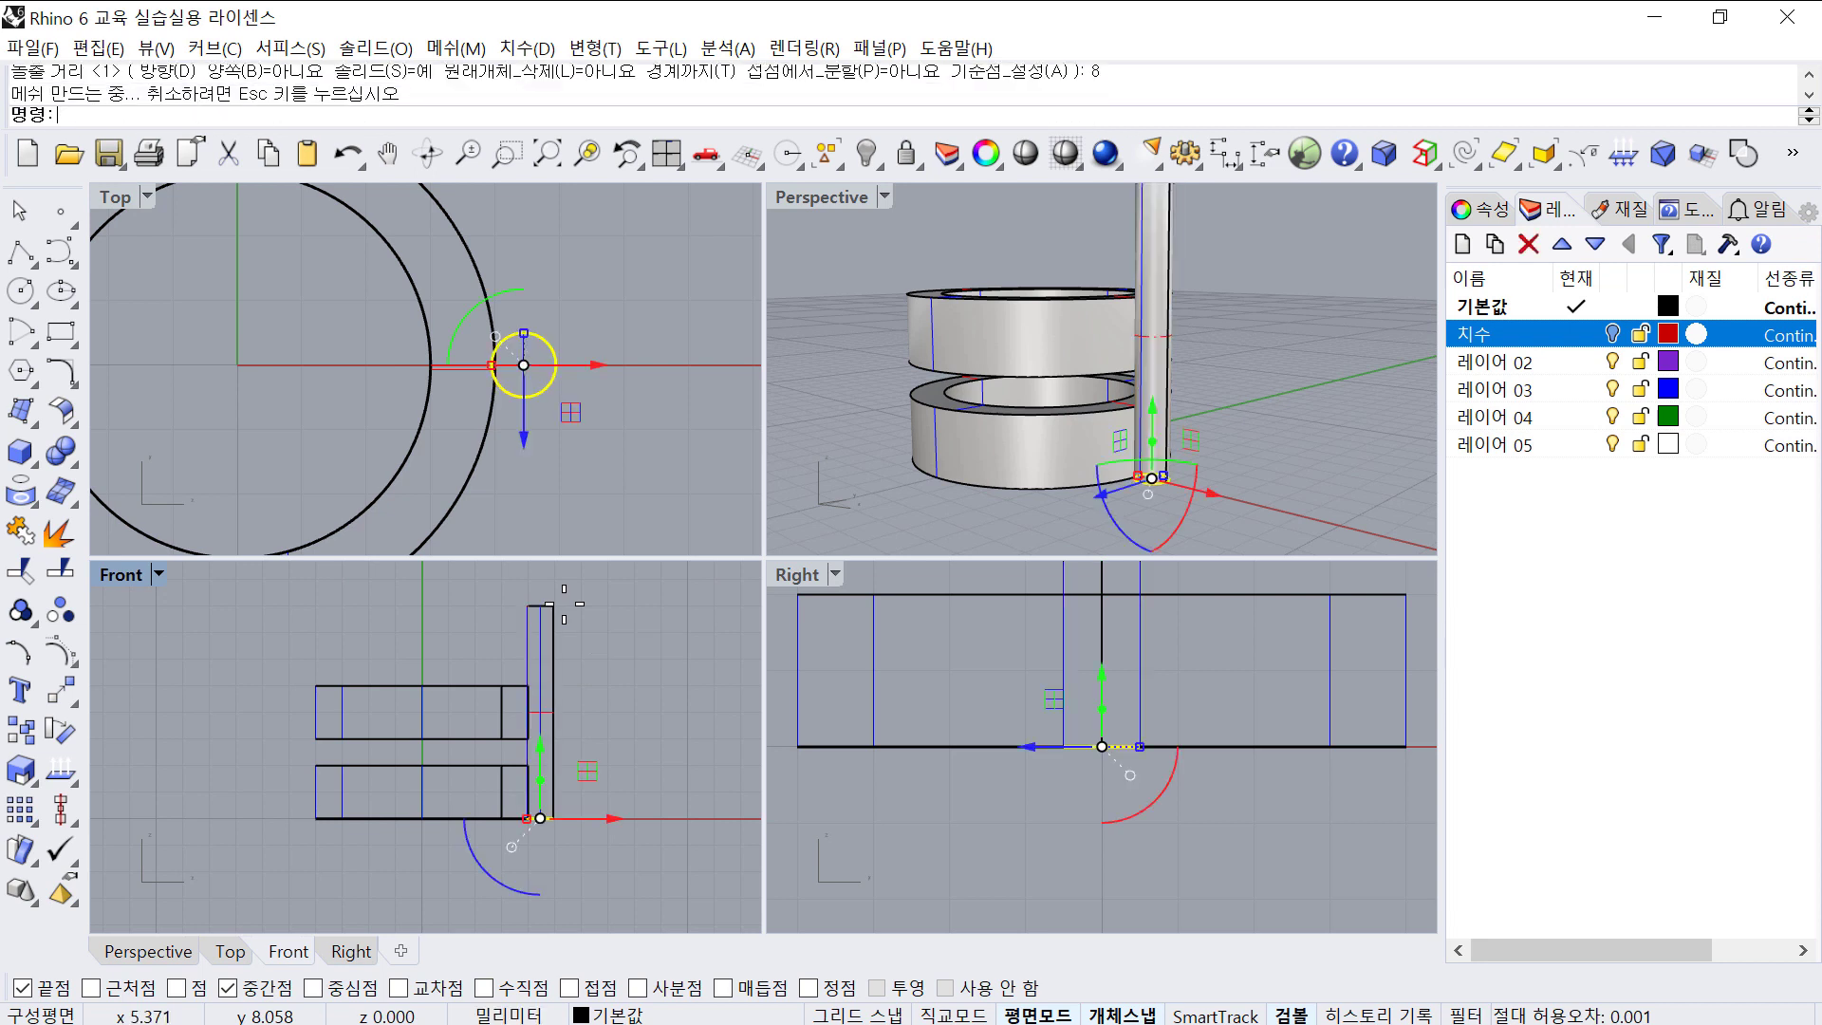
scroll(506, 515, "down", 4)
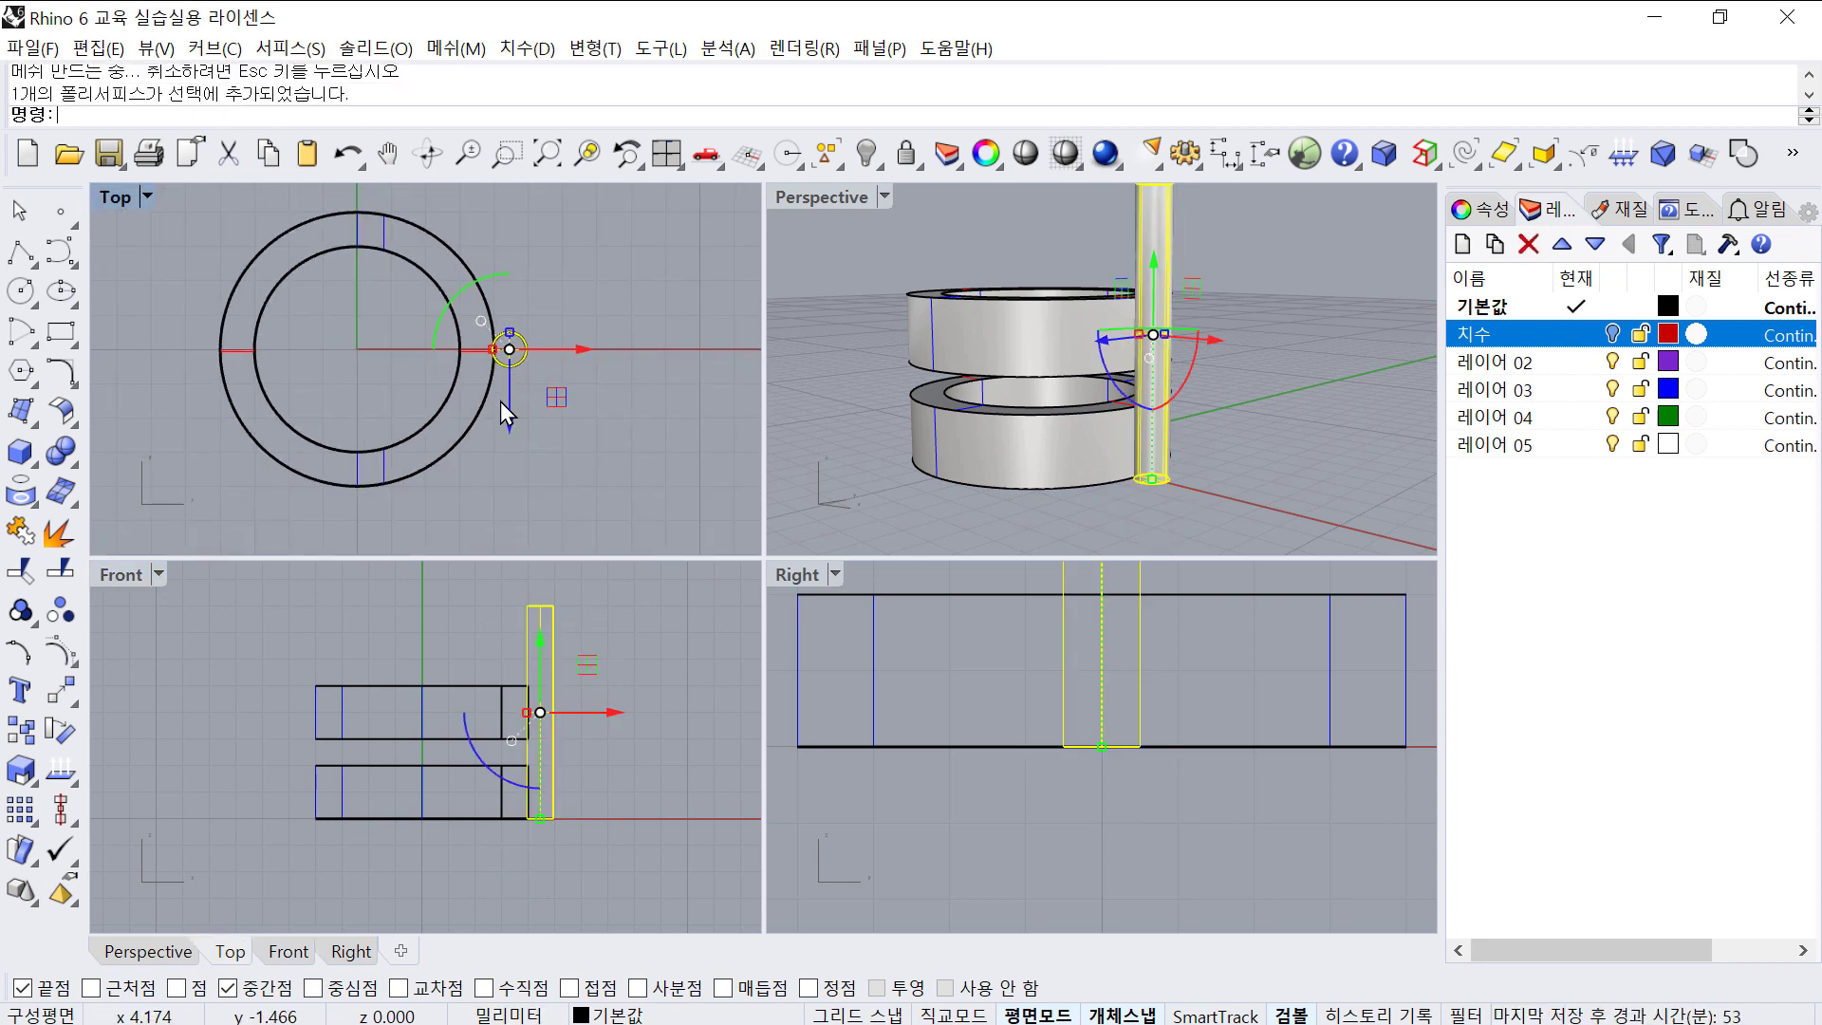
scroll(500, 401, "down", 2)
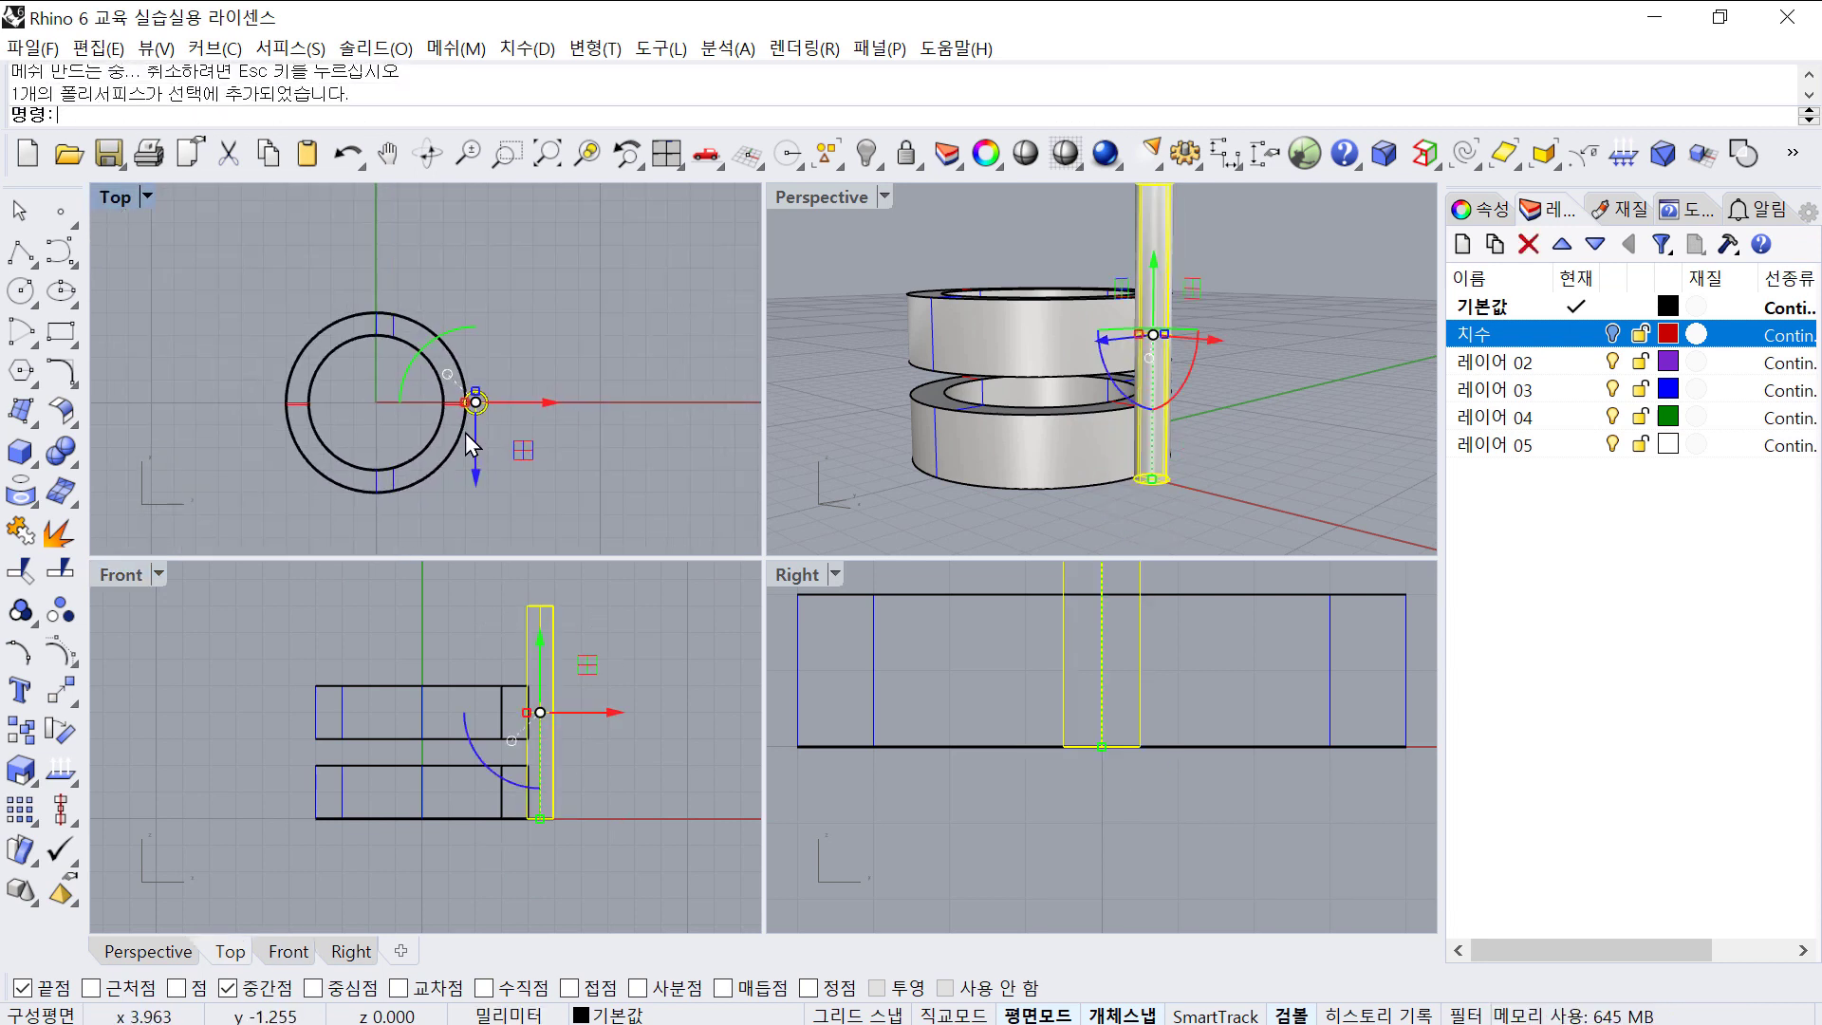
key("ctrl+z")
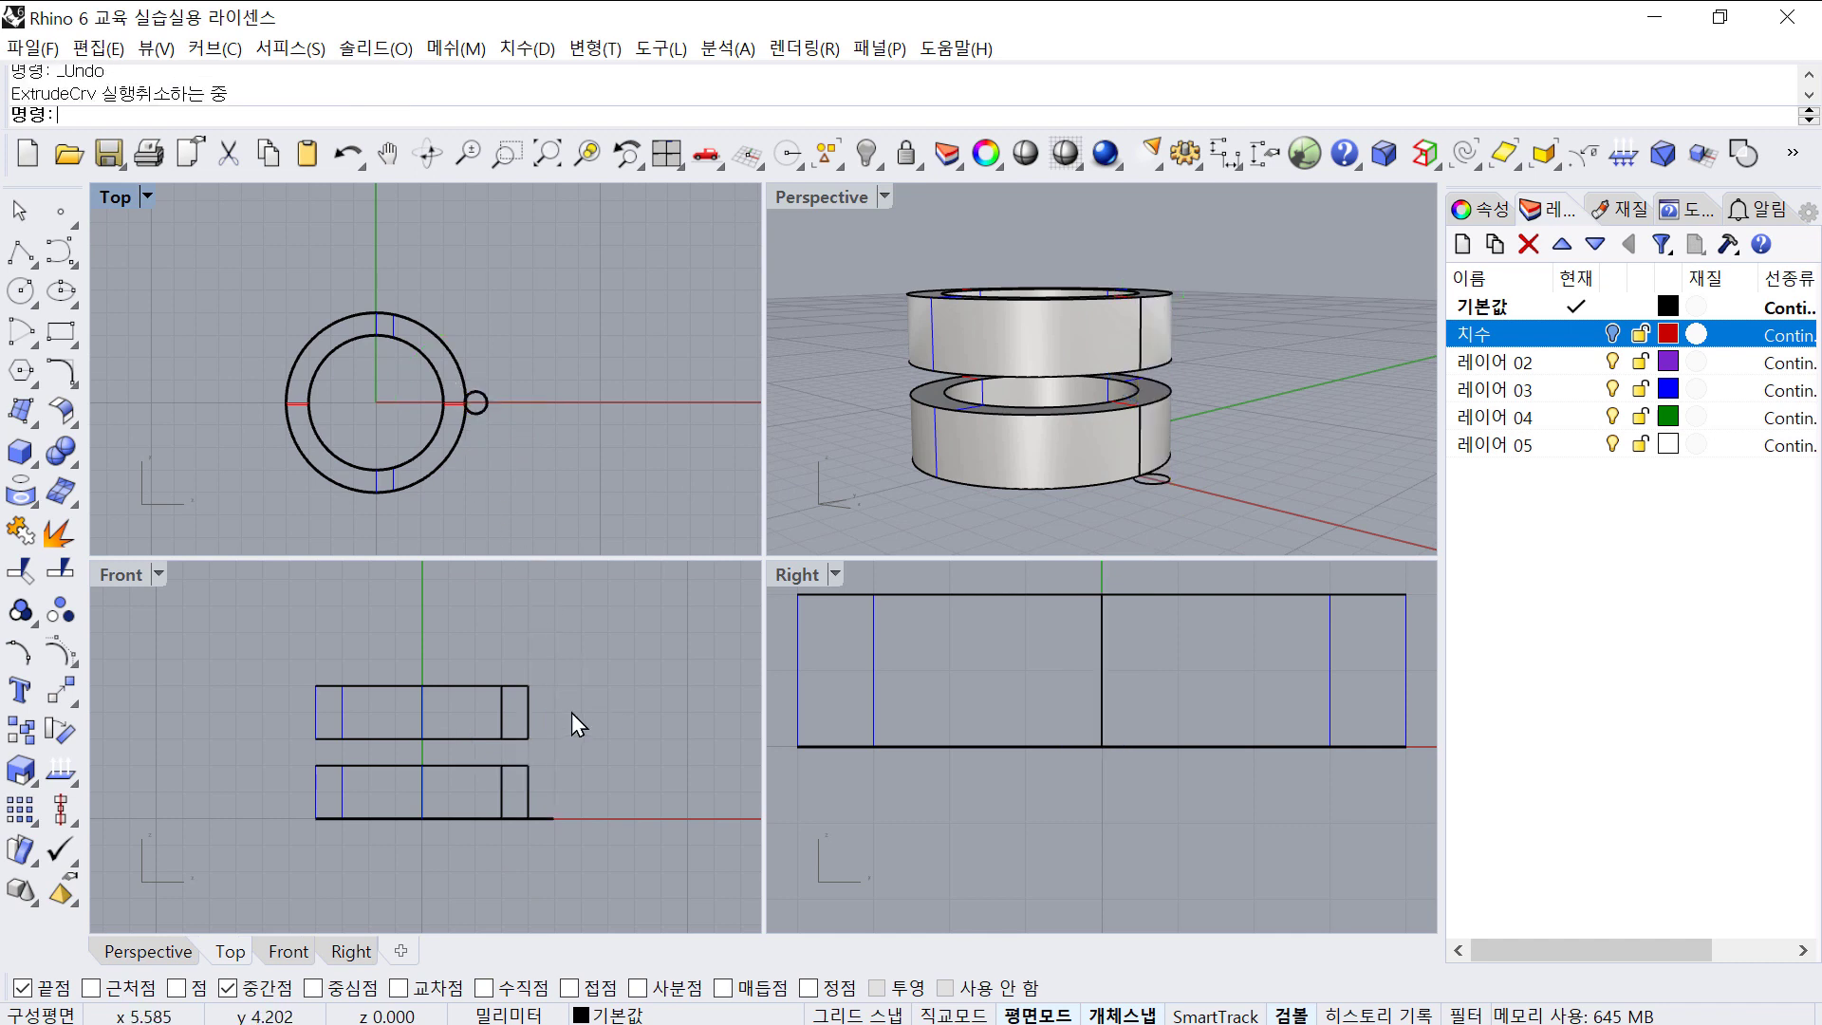
- Extrude the 1 mm circle beside the ring 7 mm upward as a solid prong
left_click(488, 399)
key("Return")
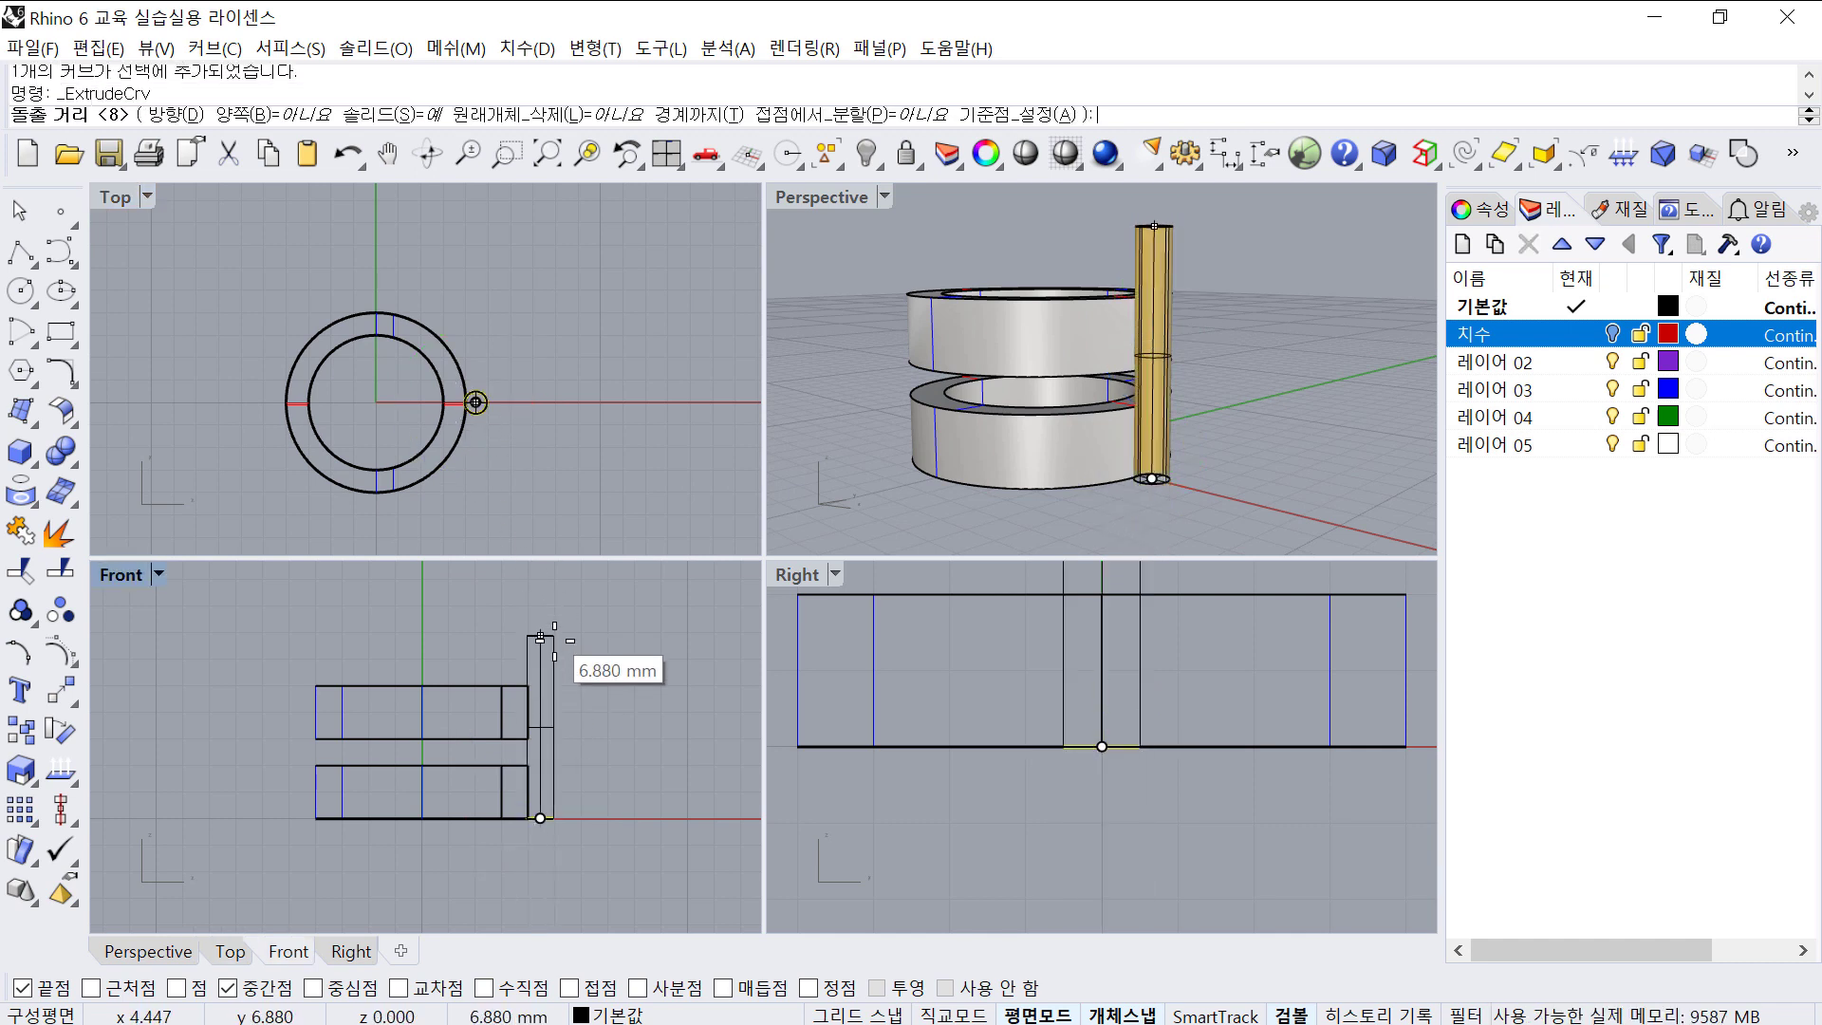
type("7")
key("Return")
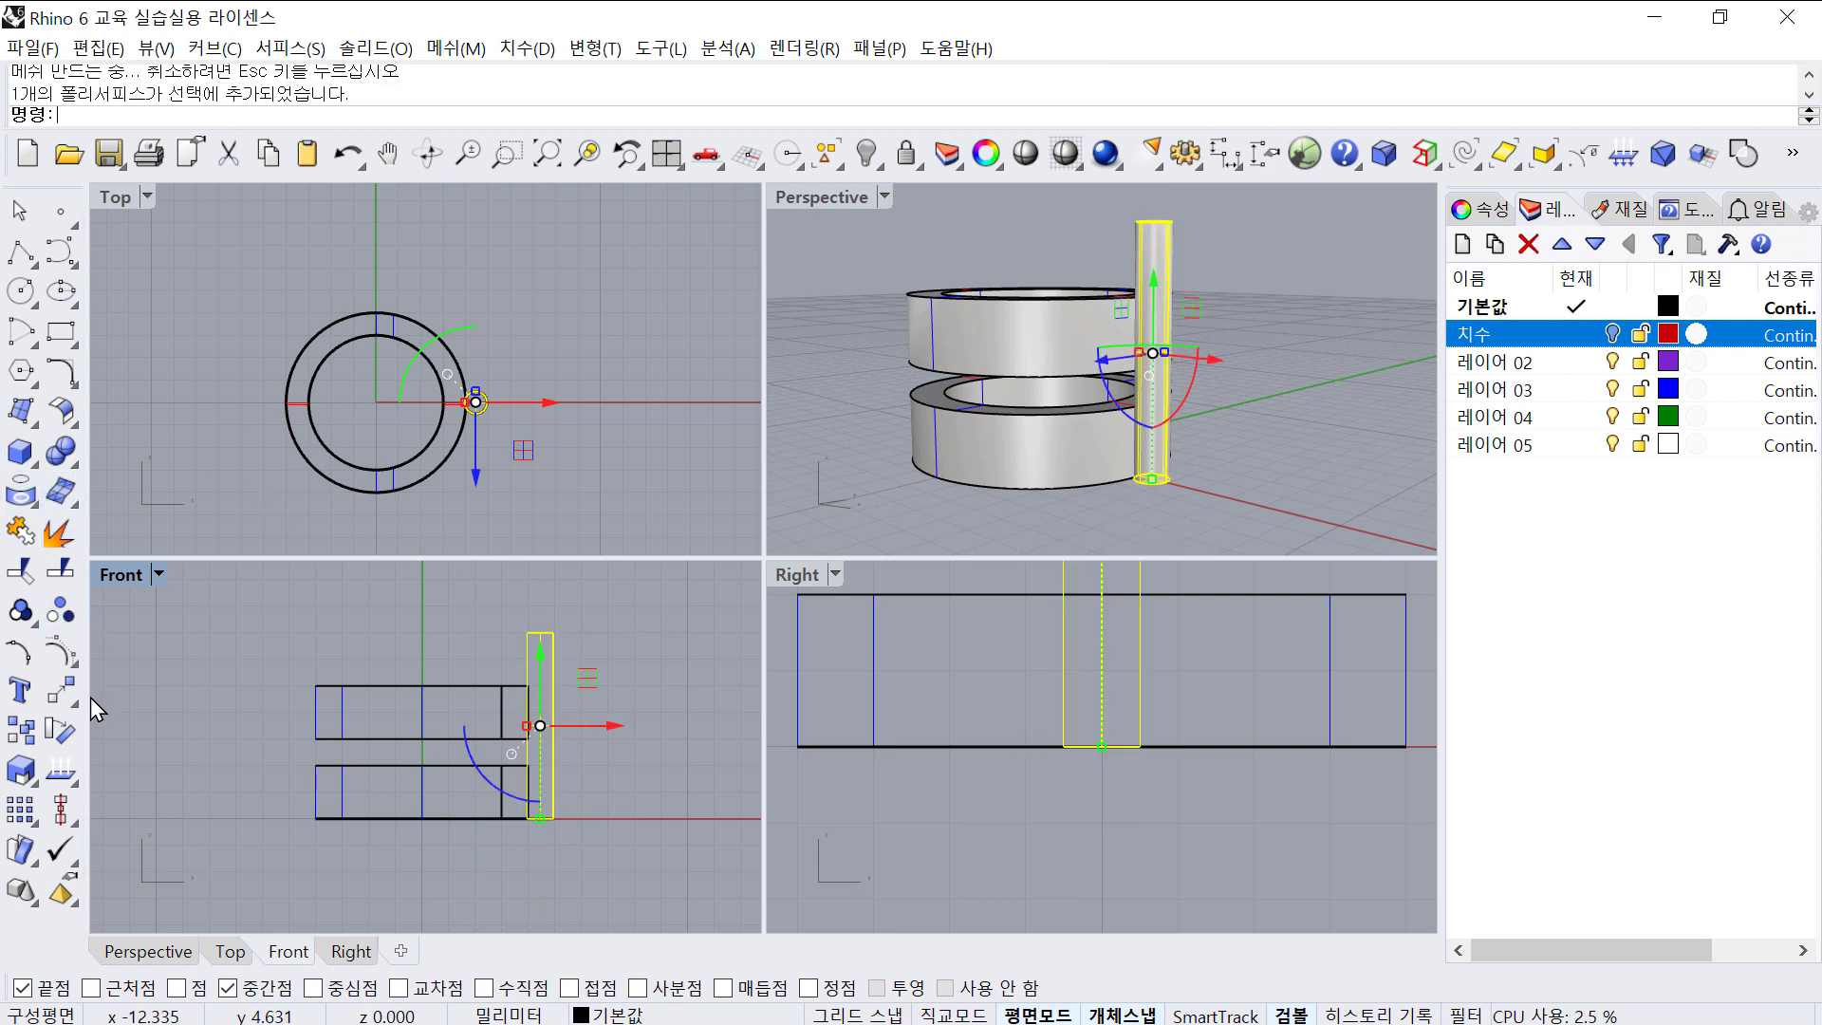
- Polar-array the prong around the origin with 4 items over 360 degrees
left_click(62, 700)
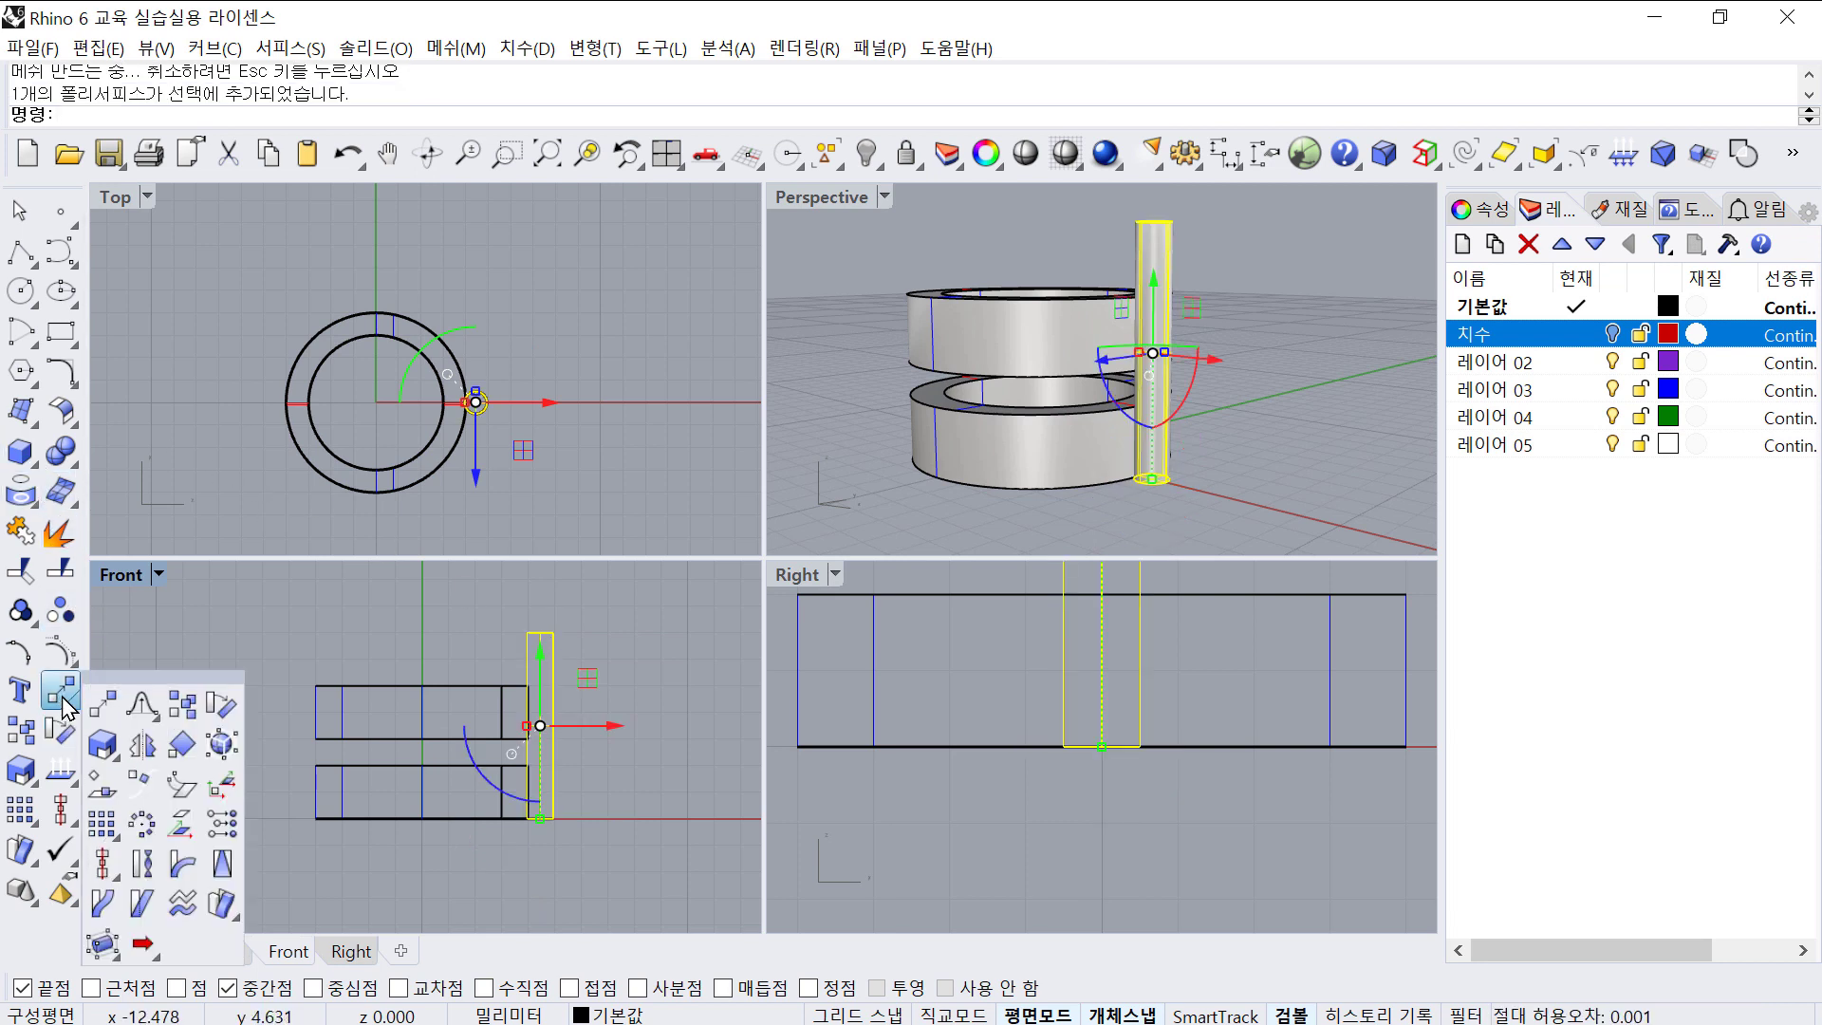
left_click(142, 828)
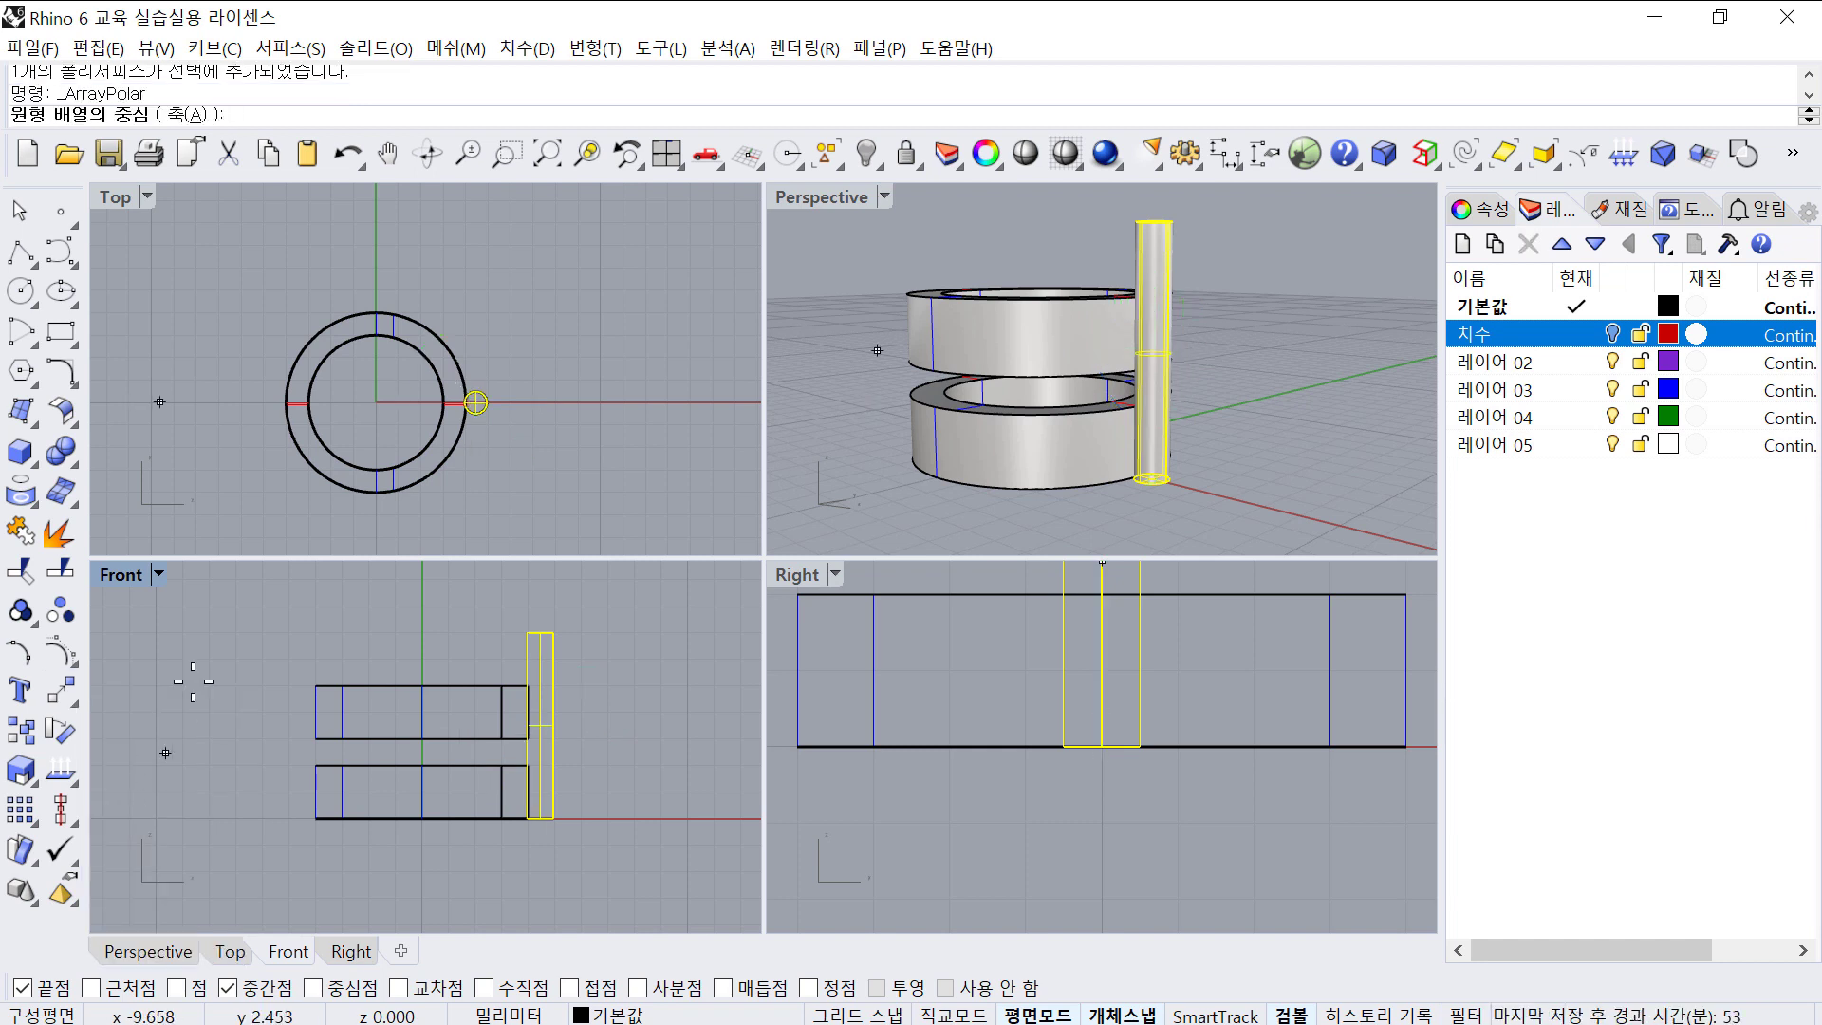
type("0")
key("Return")
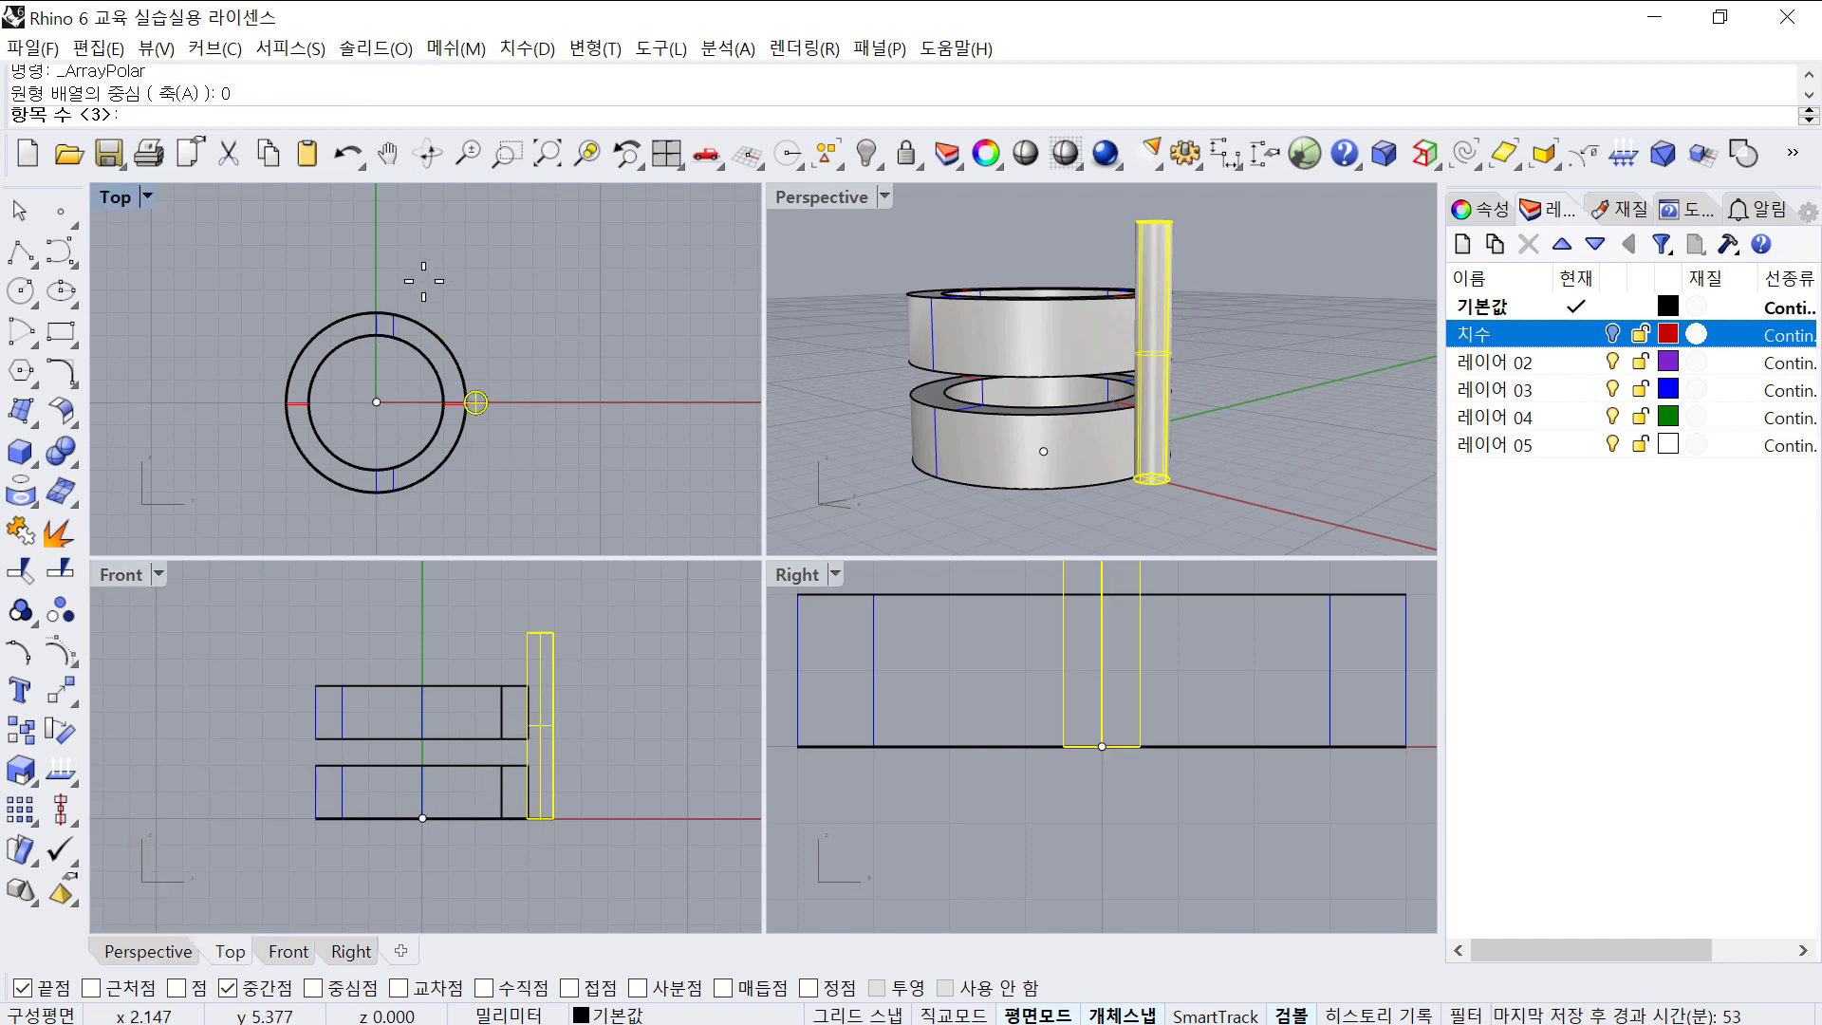
key("Return")
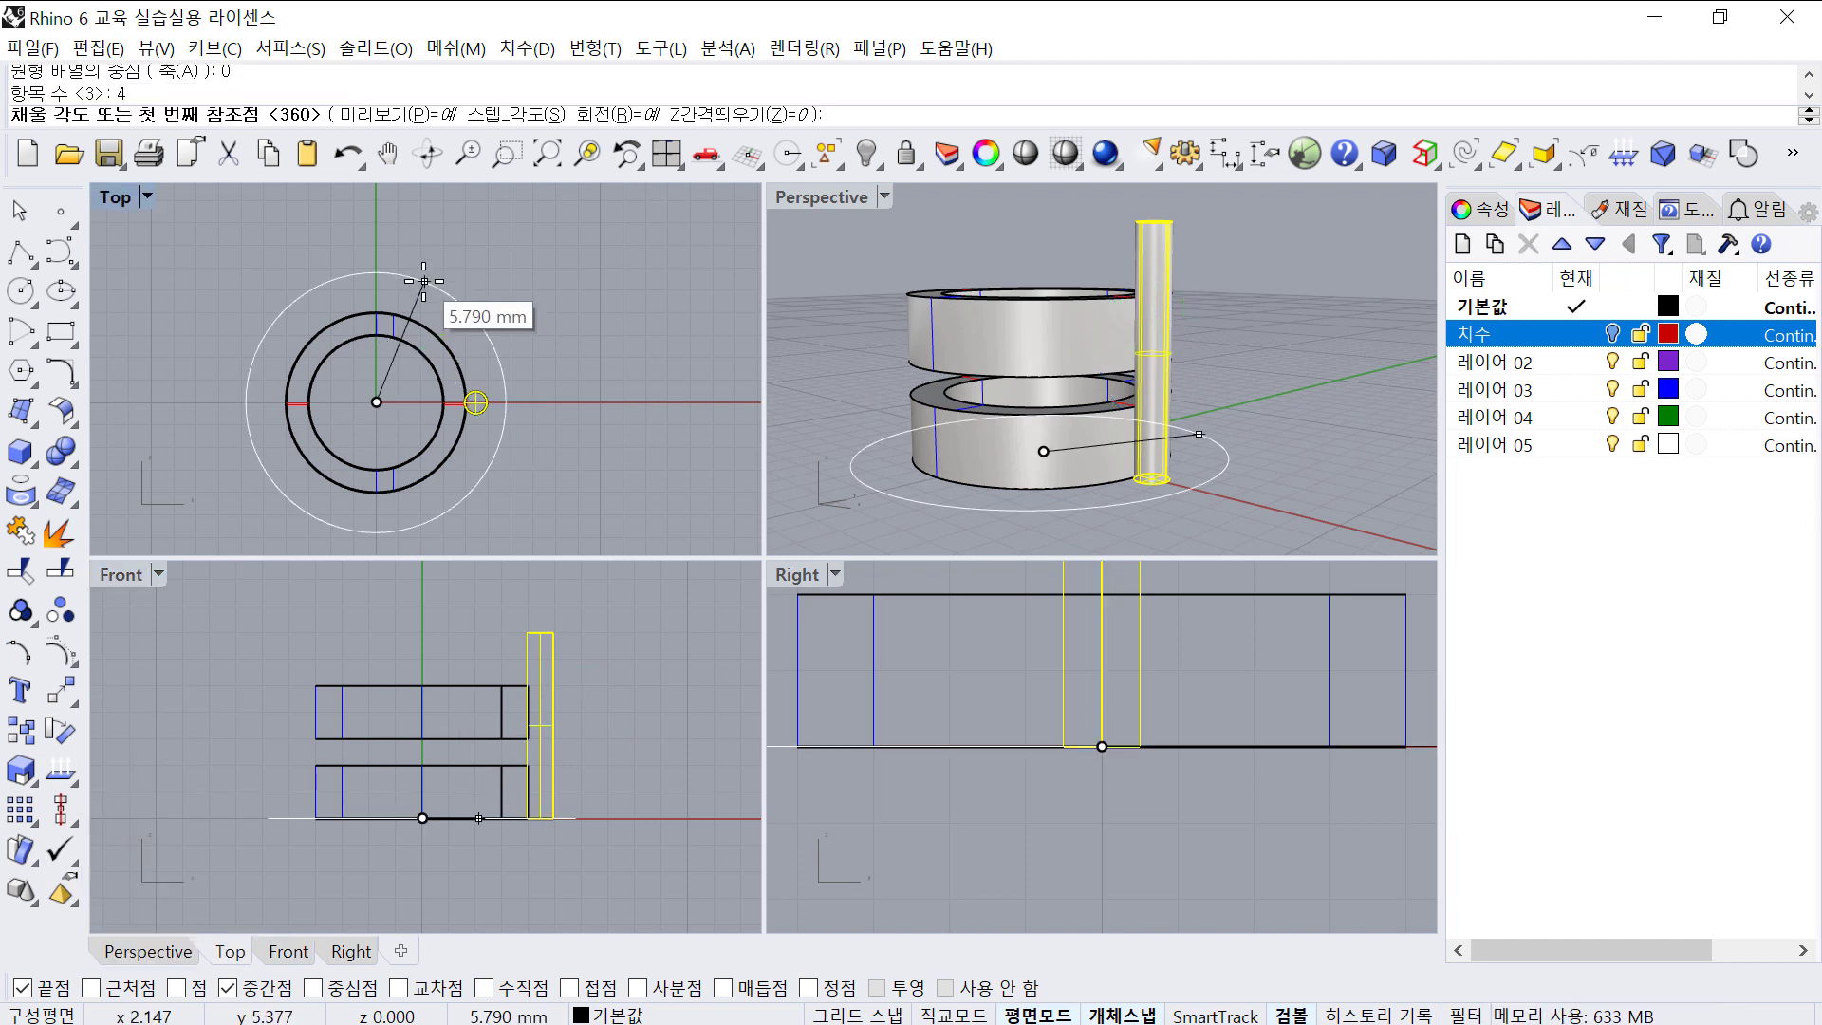
key("Return")
key("Return")
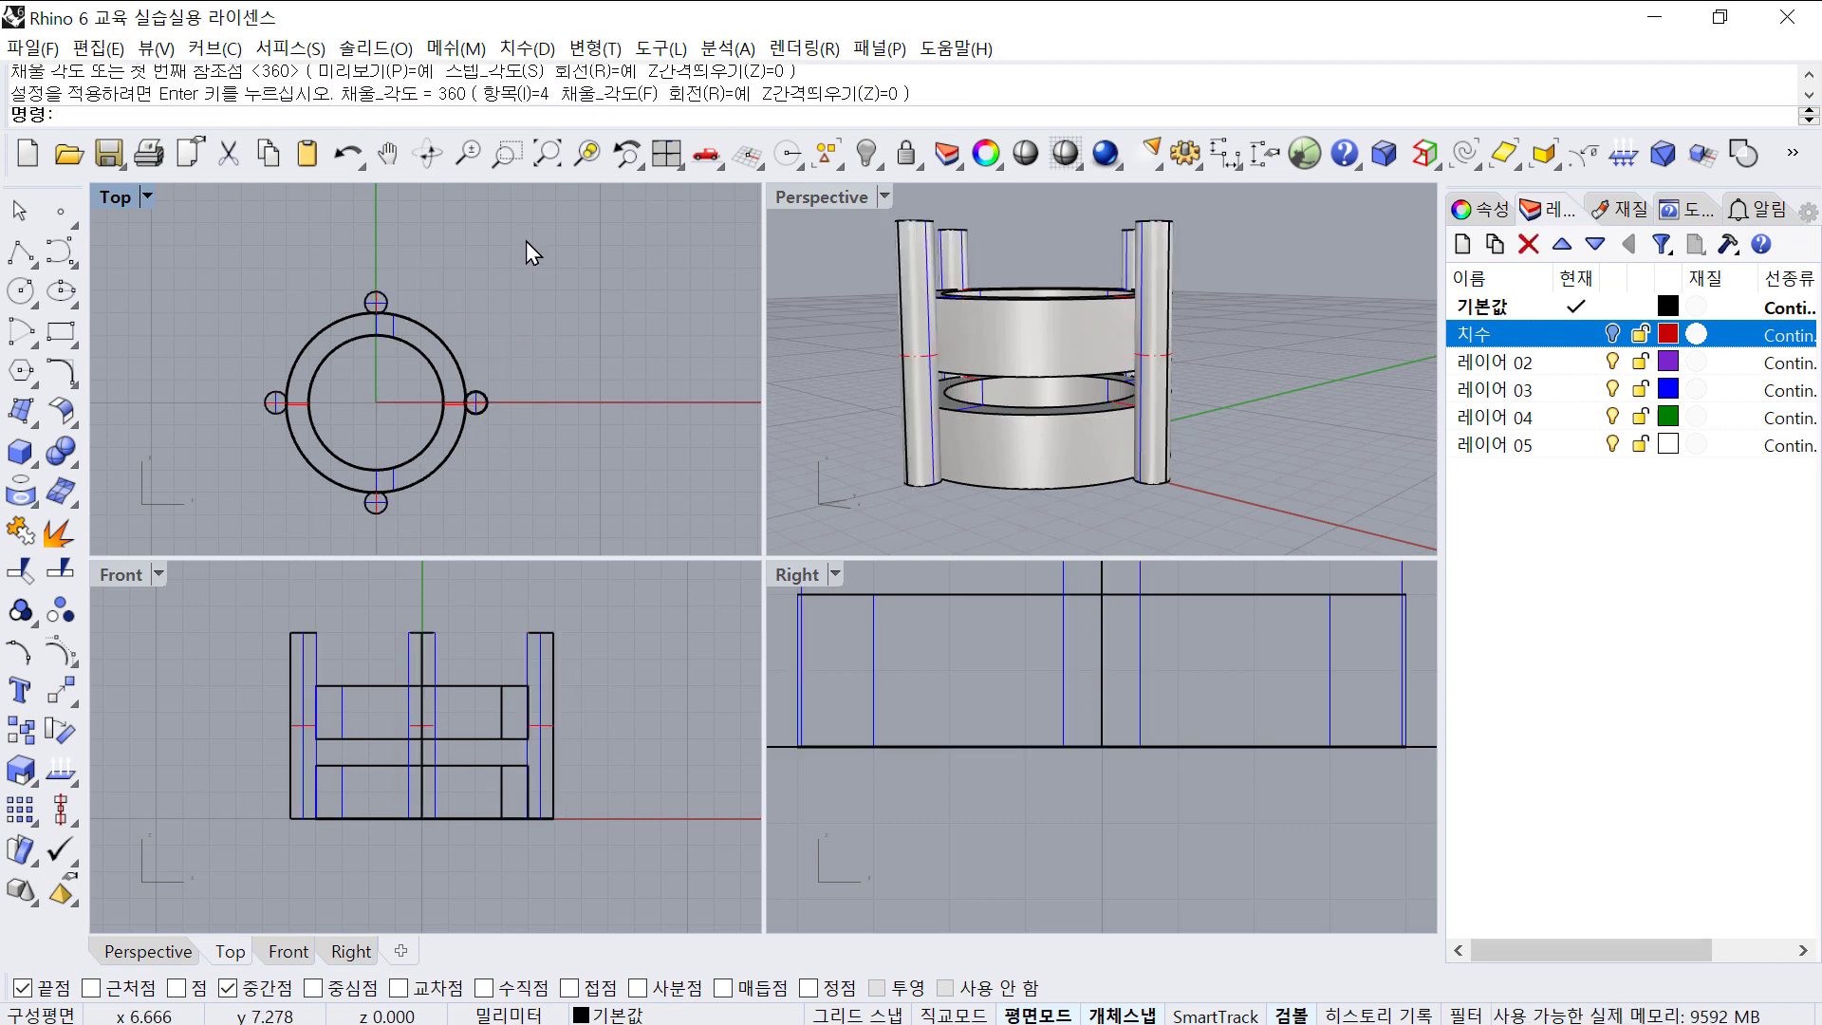
- Rotate the whole setting, with its rings, prongs and base curves, 45 degrees about its centre in the top view
left_click(385, 300)
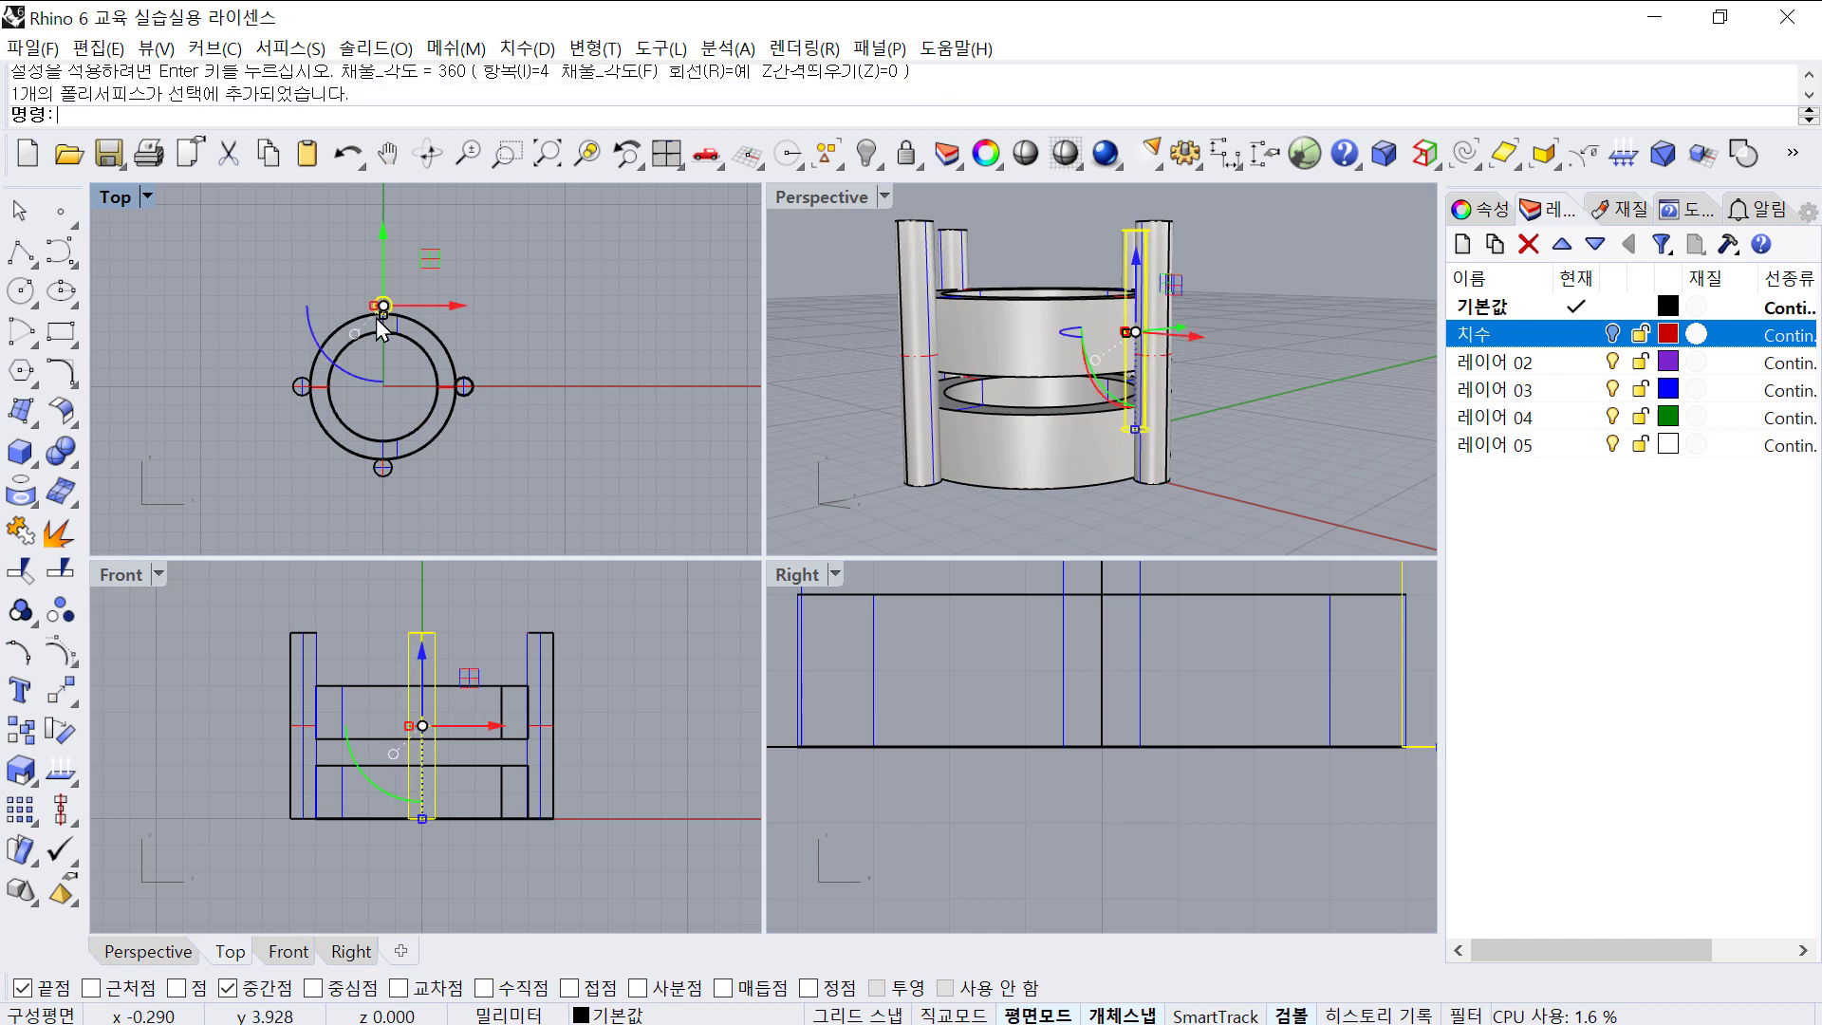
scroll(346, 308, "up", 2)
scroll(307, 349, "down", 4)
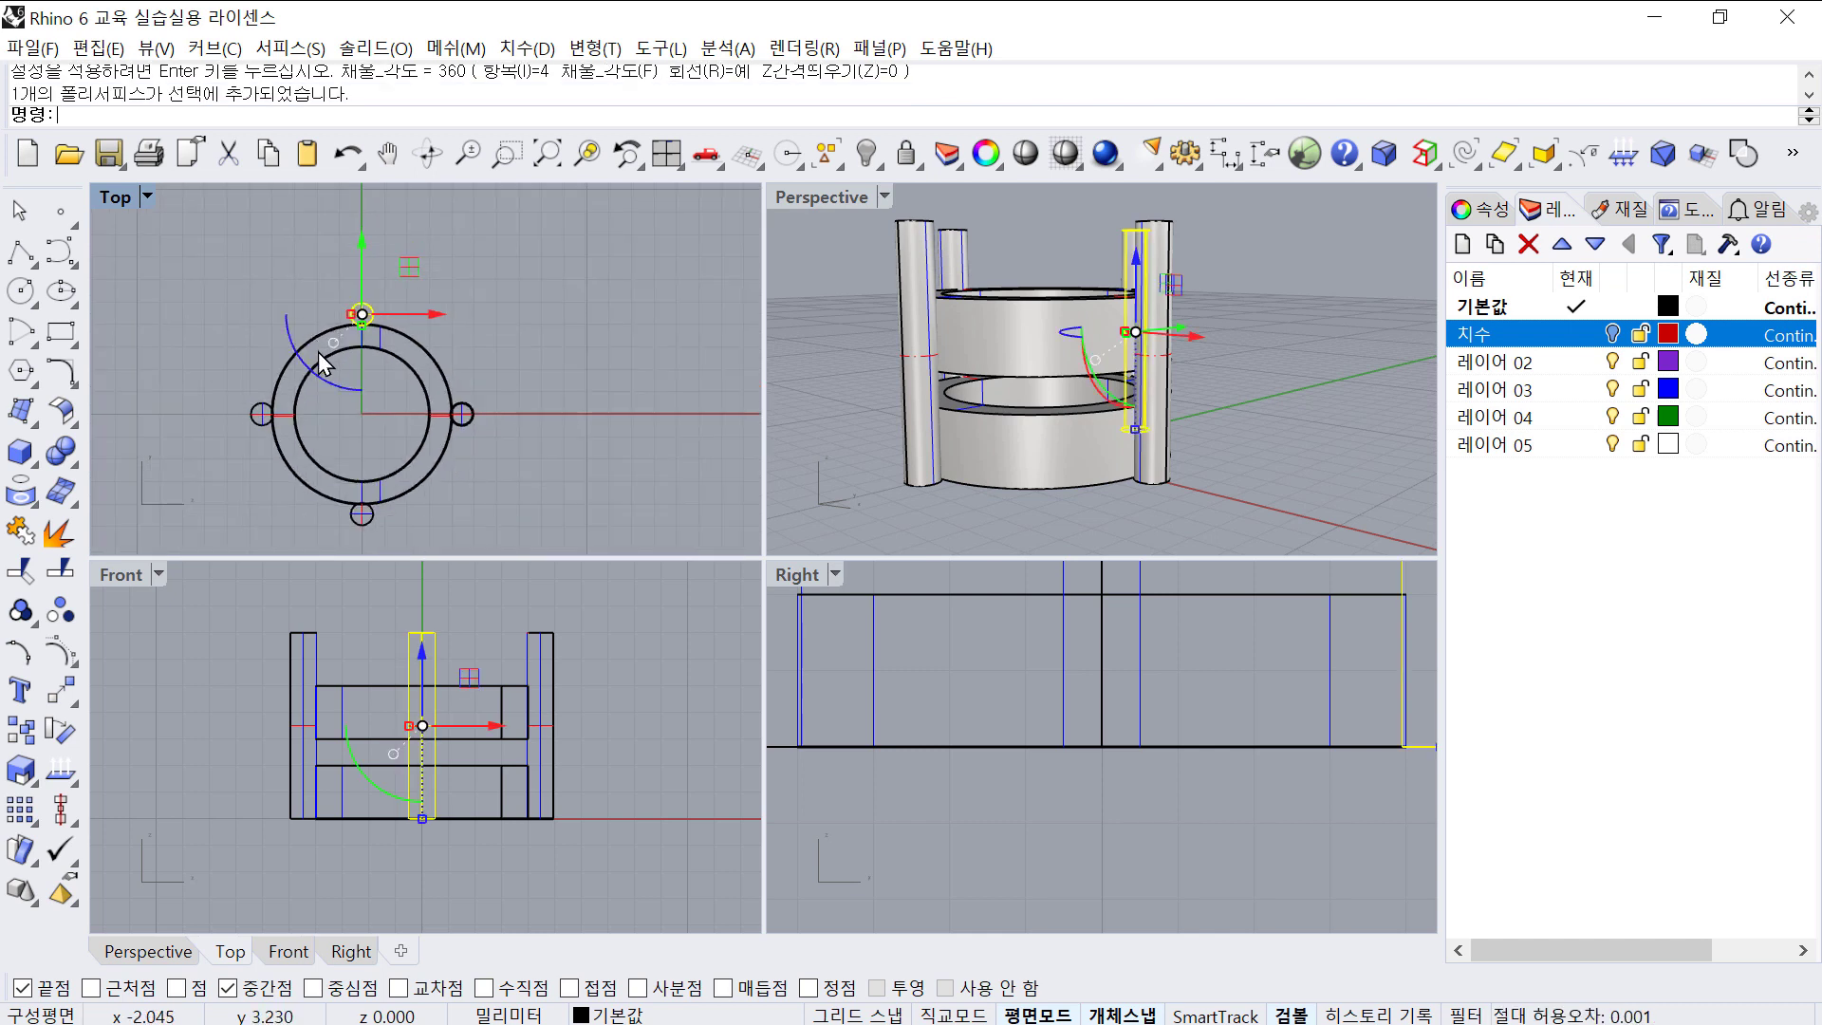
key("Escape")
left_click_drag(252, 216, 588, 469)
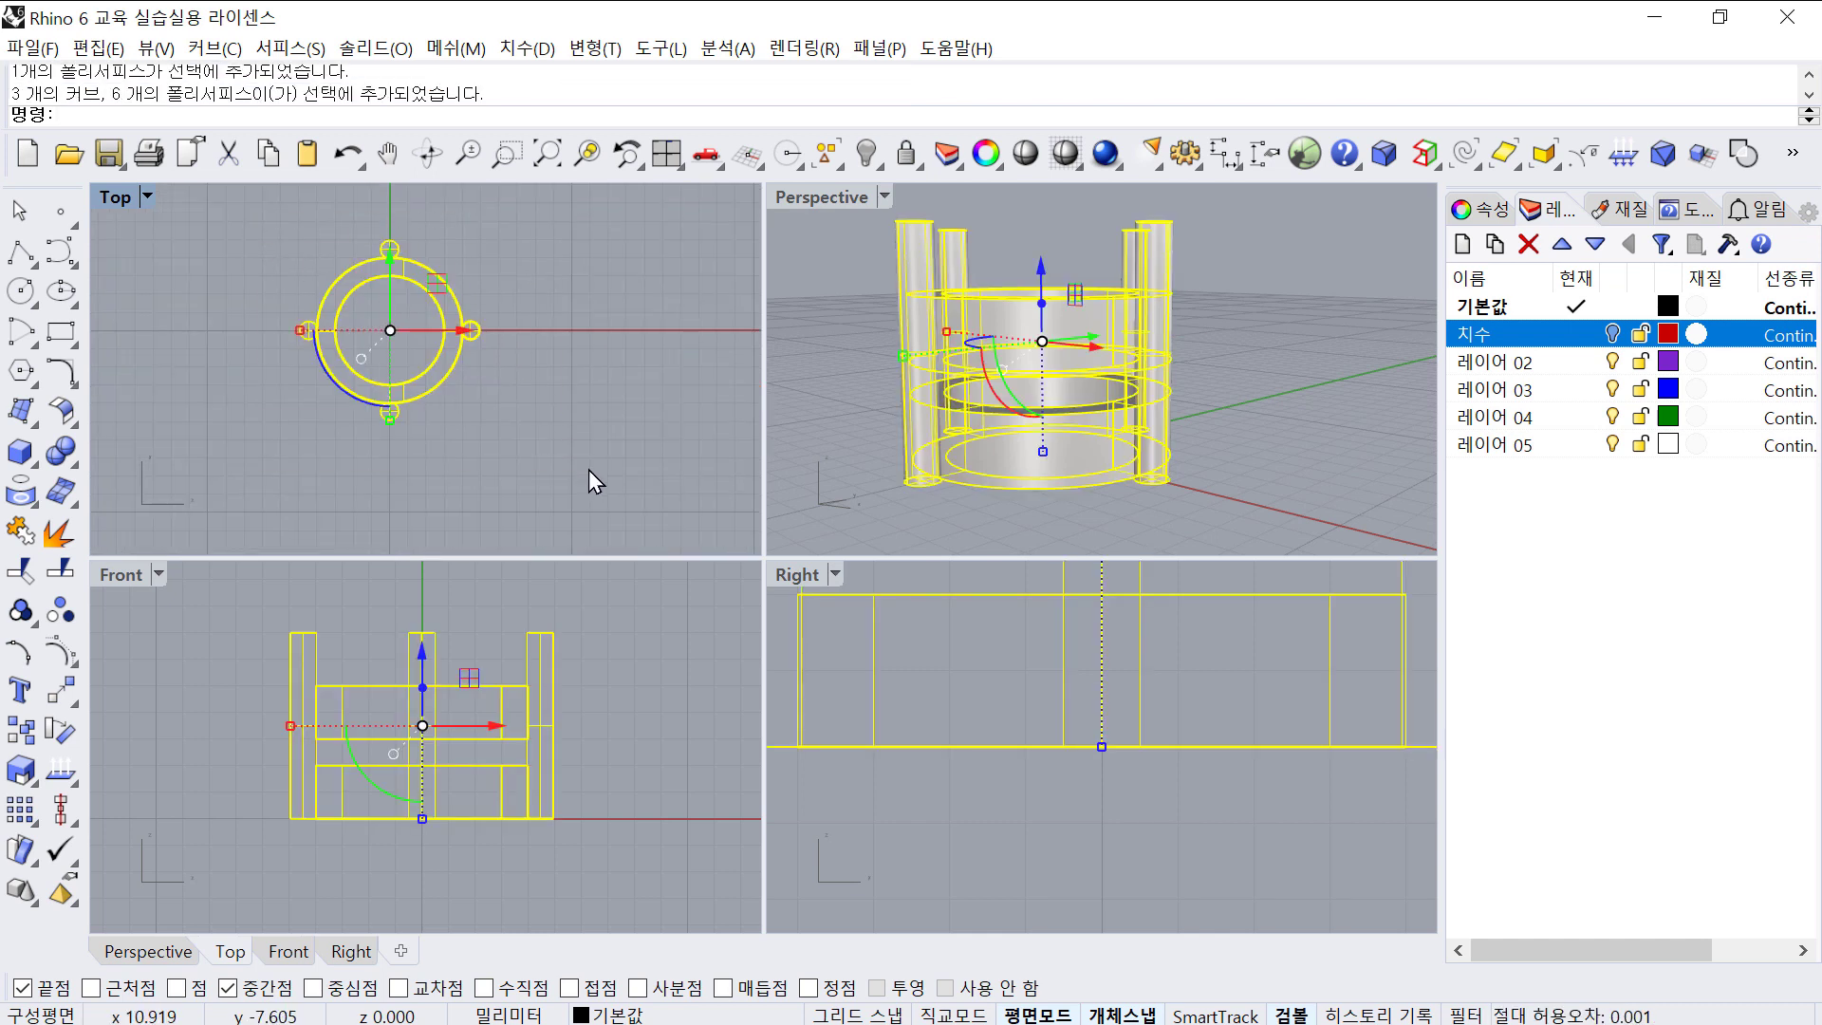
right_click_drag(526, 412, 525, 434)
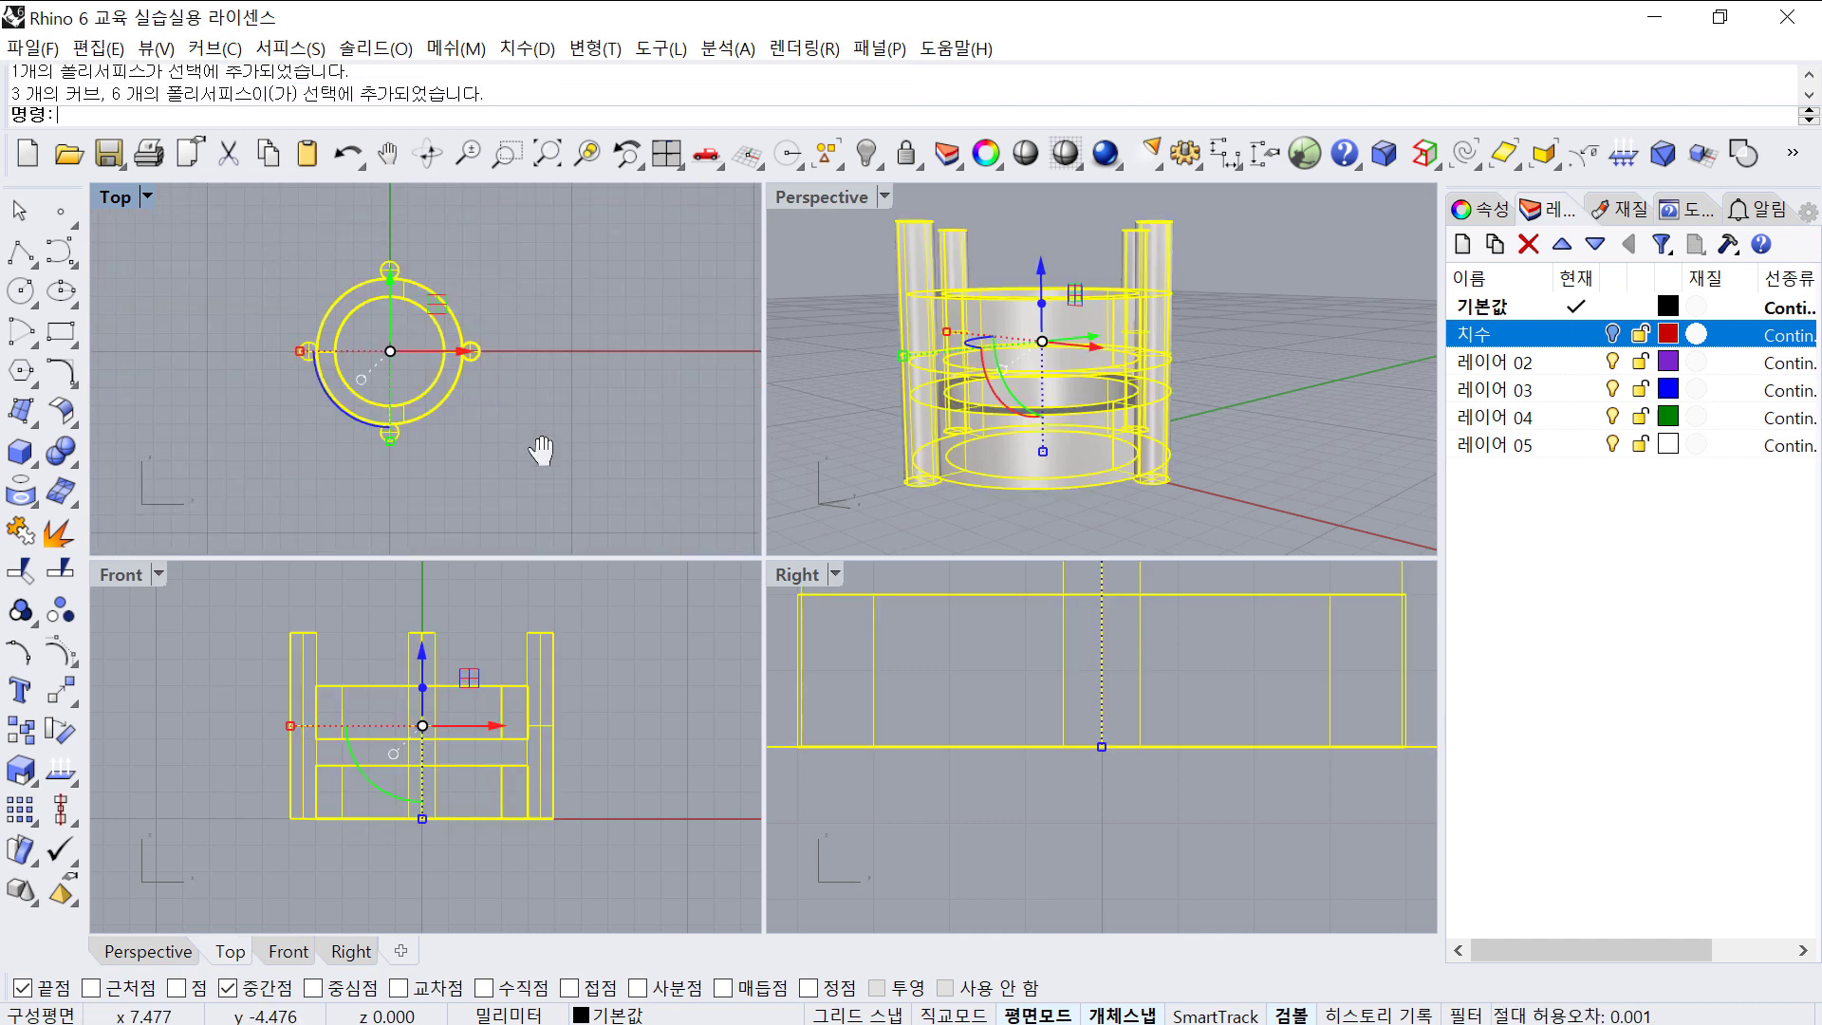
left_click(66, 733)
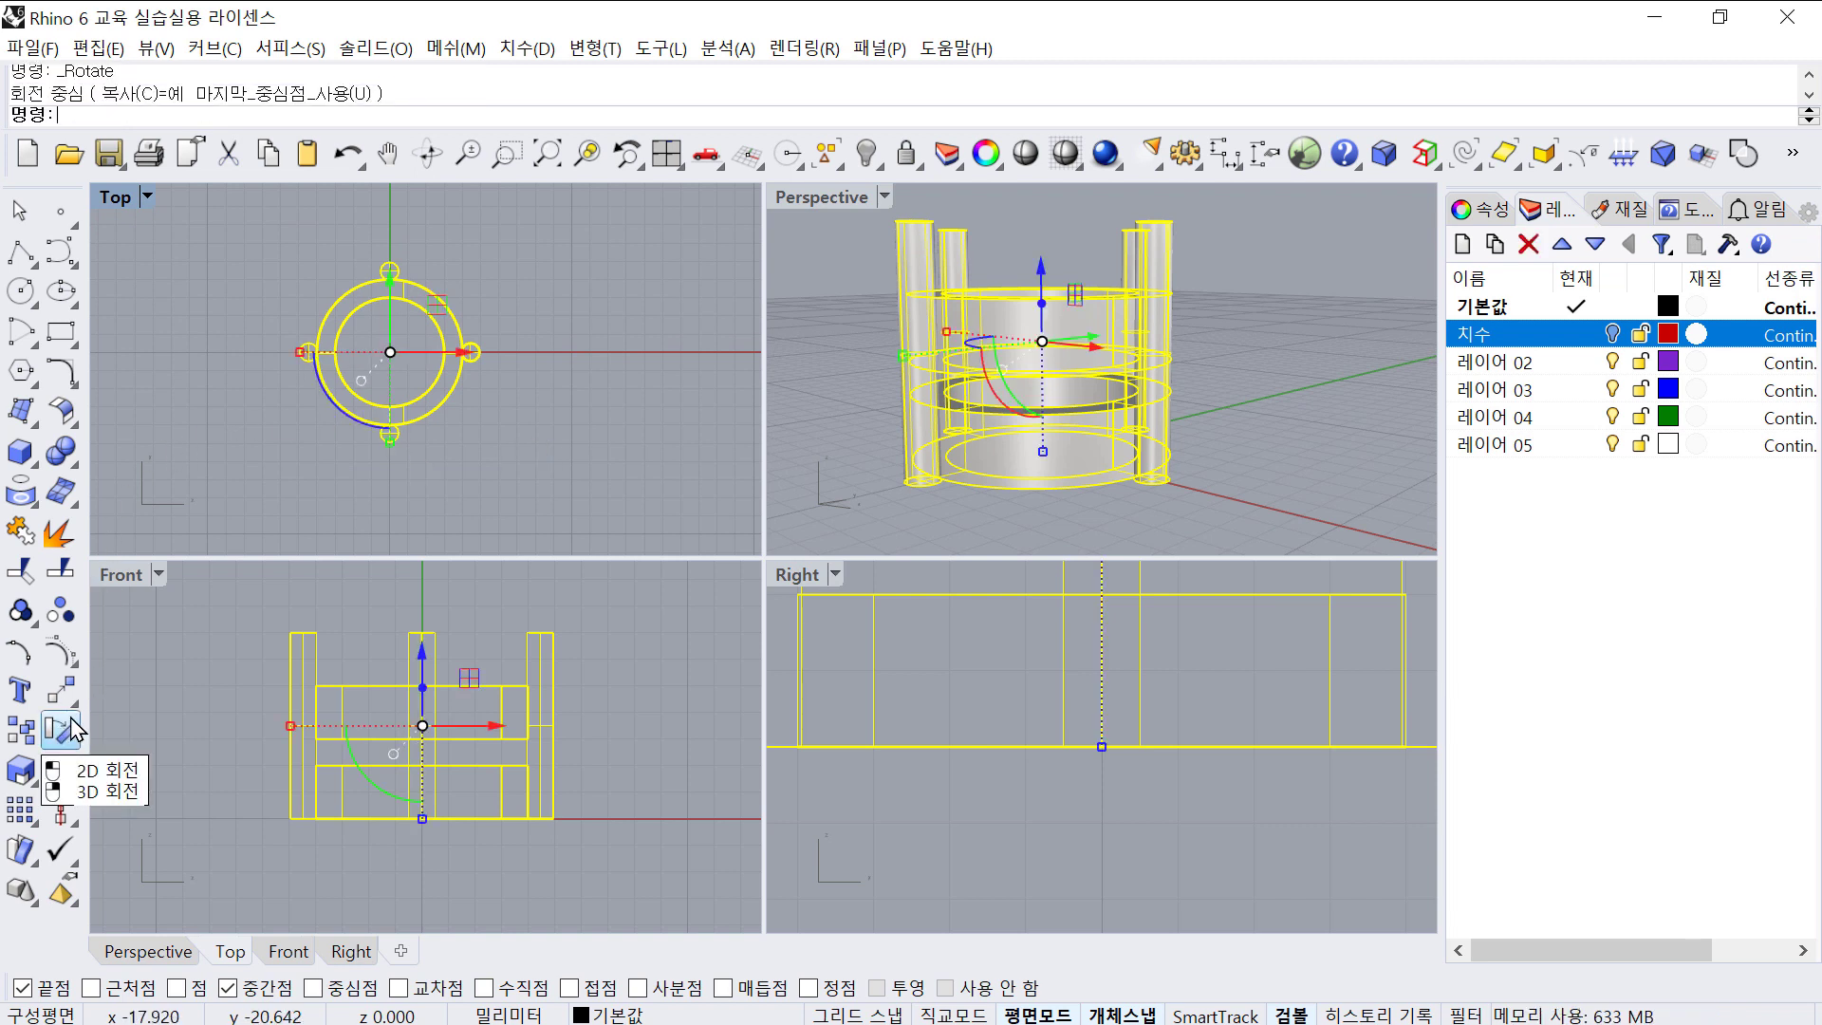
left_click(355, 425)
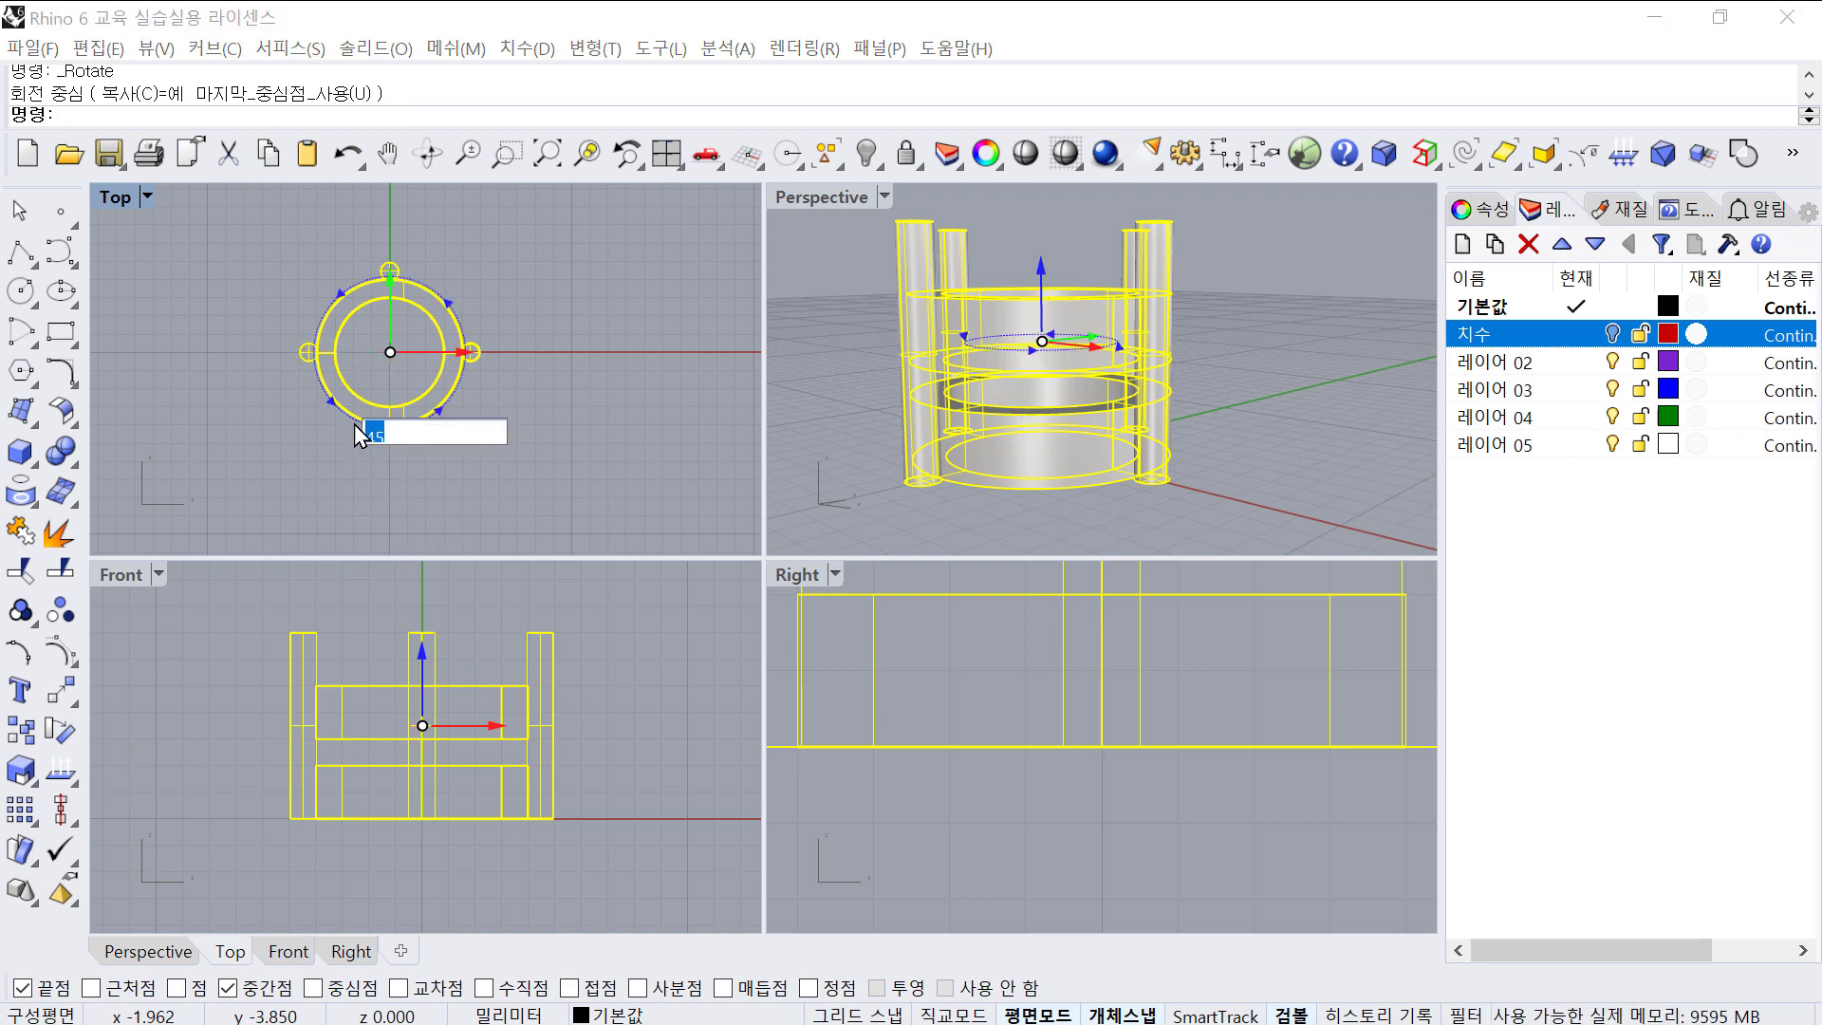
key("Return")
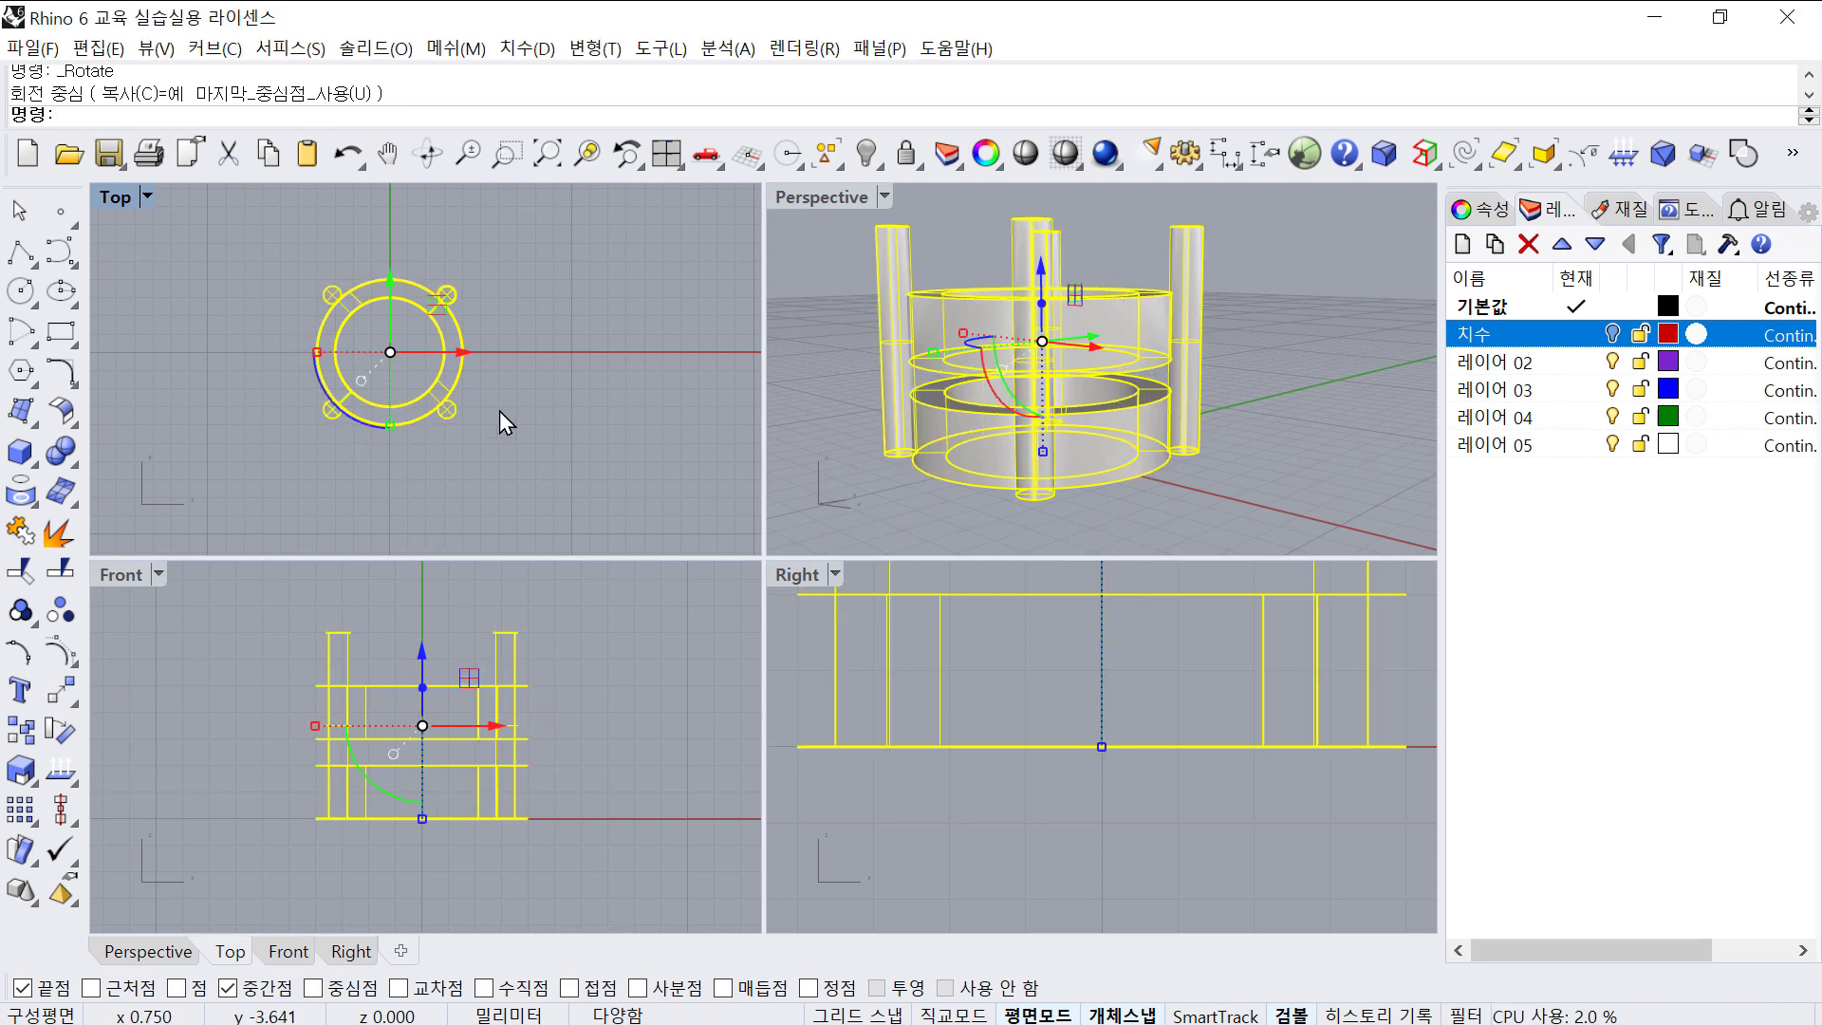
left_click(599, 395)
- Show the hidden diamond plate, rim and reference drawing around the setting
scroll(599, 395, "down", 4)
scroll(1110, 379, "down", 4)
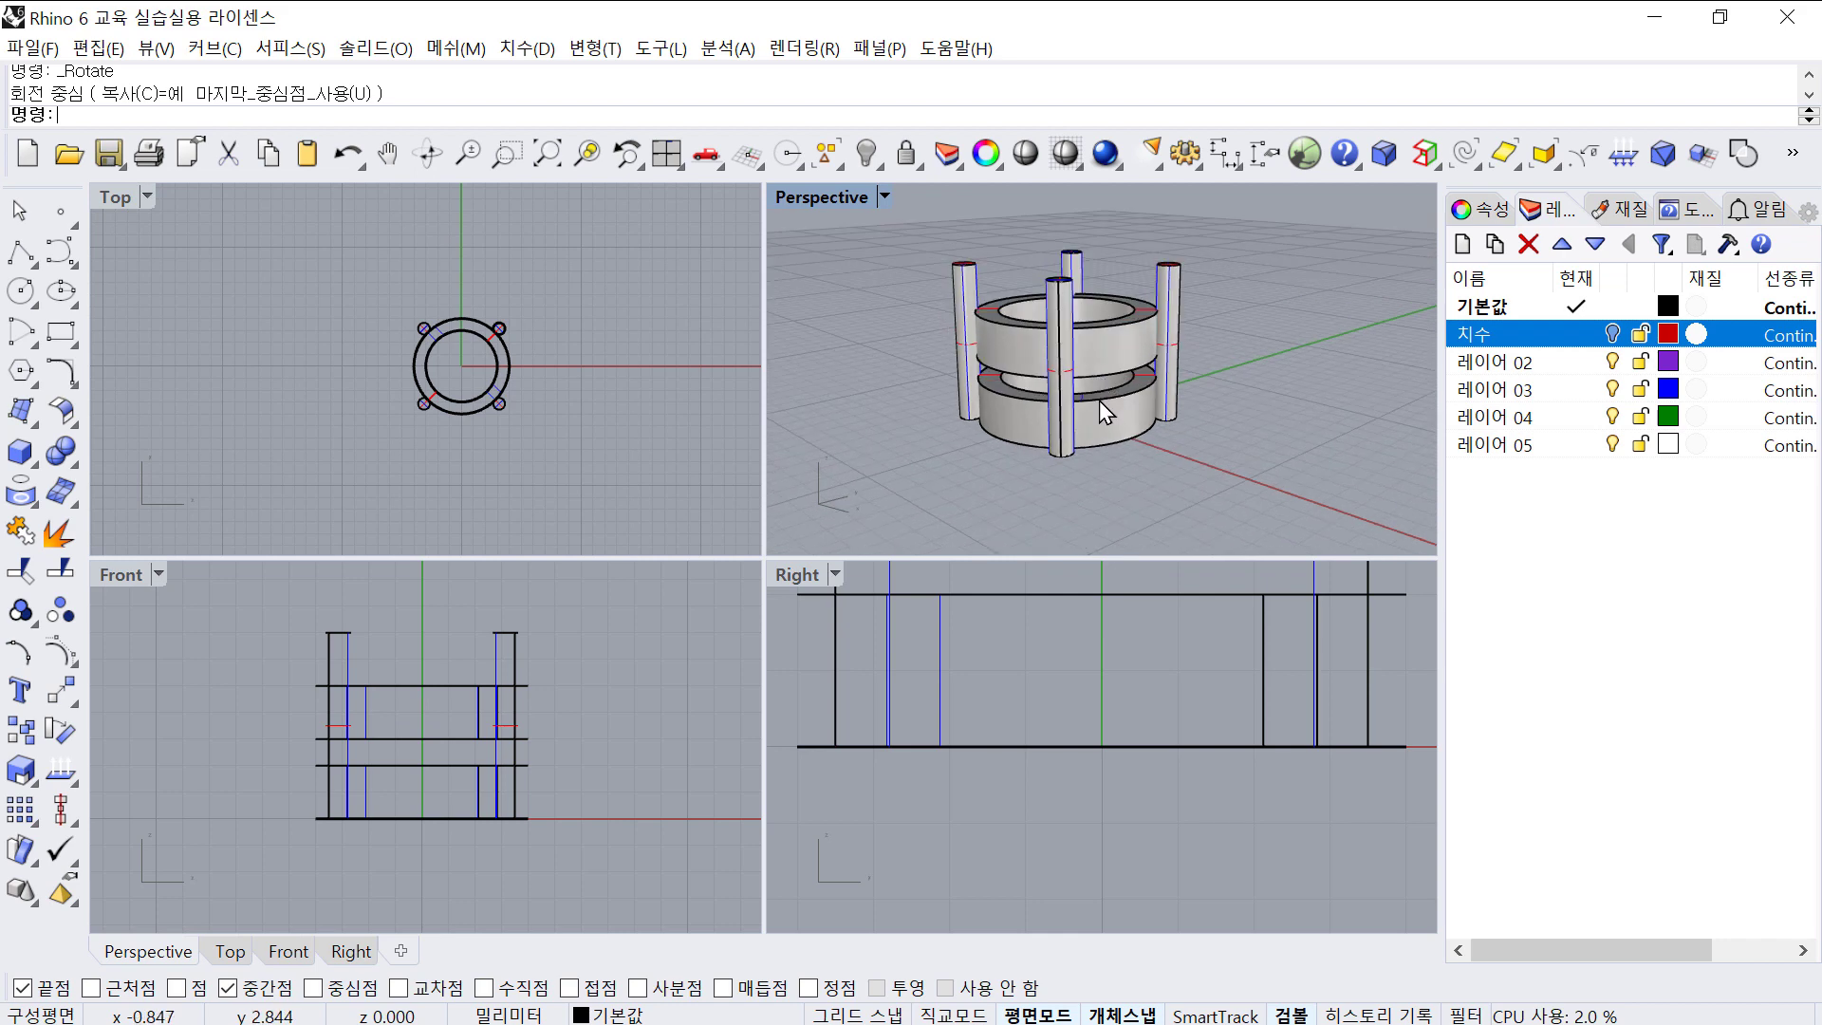
left_click(862, 156)
right_click_drag(1092, 399, 1039, 432)
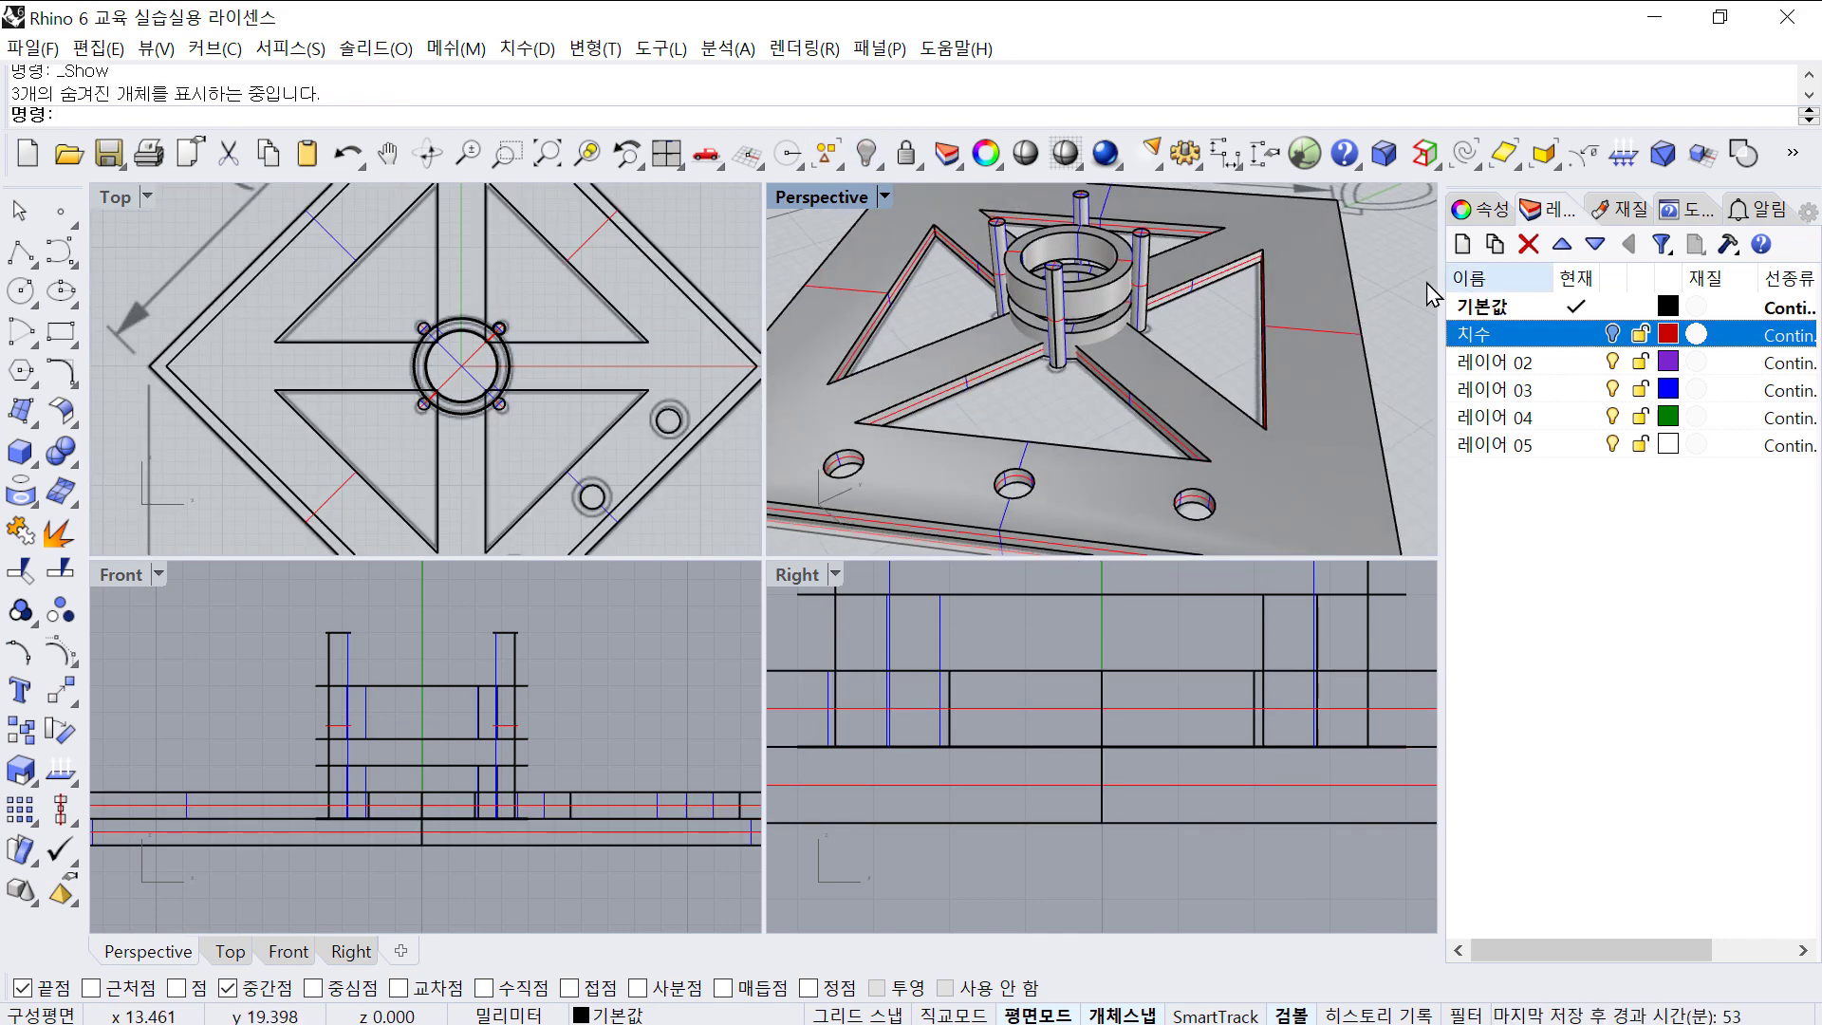
- Select the reference drawing surface and rename the layer 레이어 02 to 도면
left_click(1379, 288)
scroll(1367, 293, "down", 4)
right_click_drag(1182, 340, 1244, 349)
left_click(1499, 365)
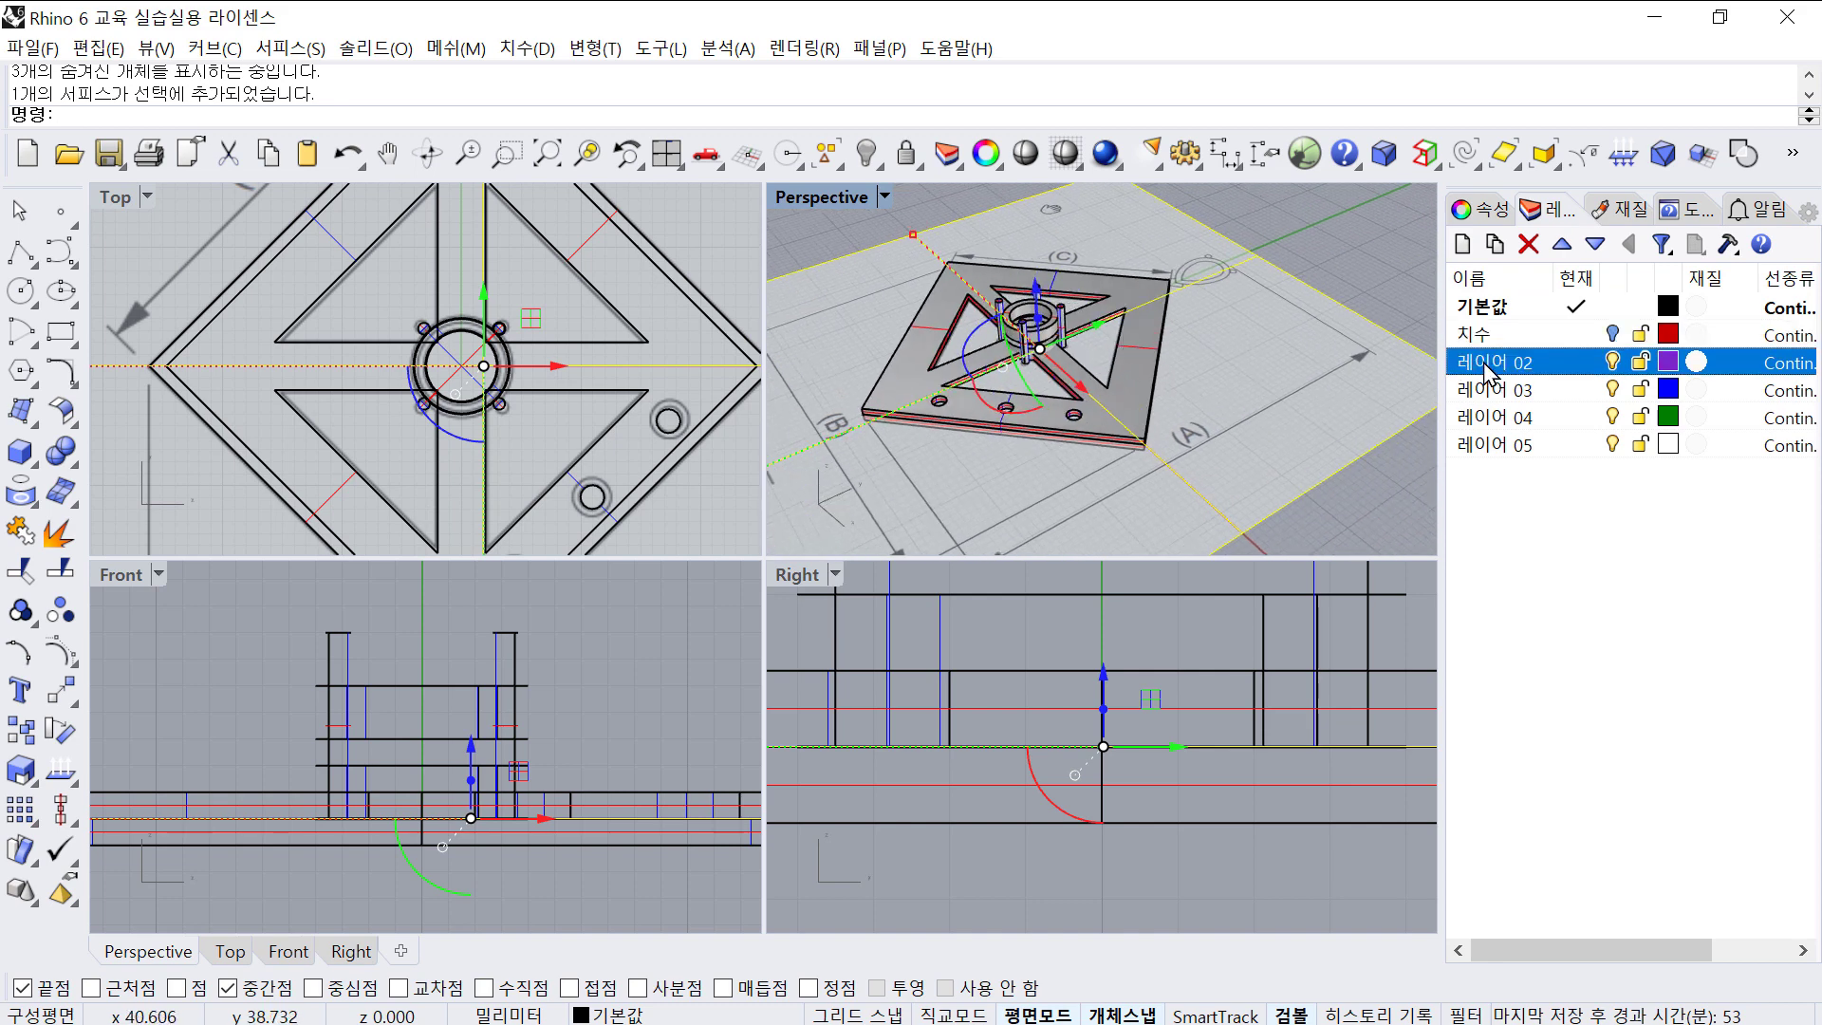
left_click(1495, 364)
type("e")
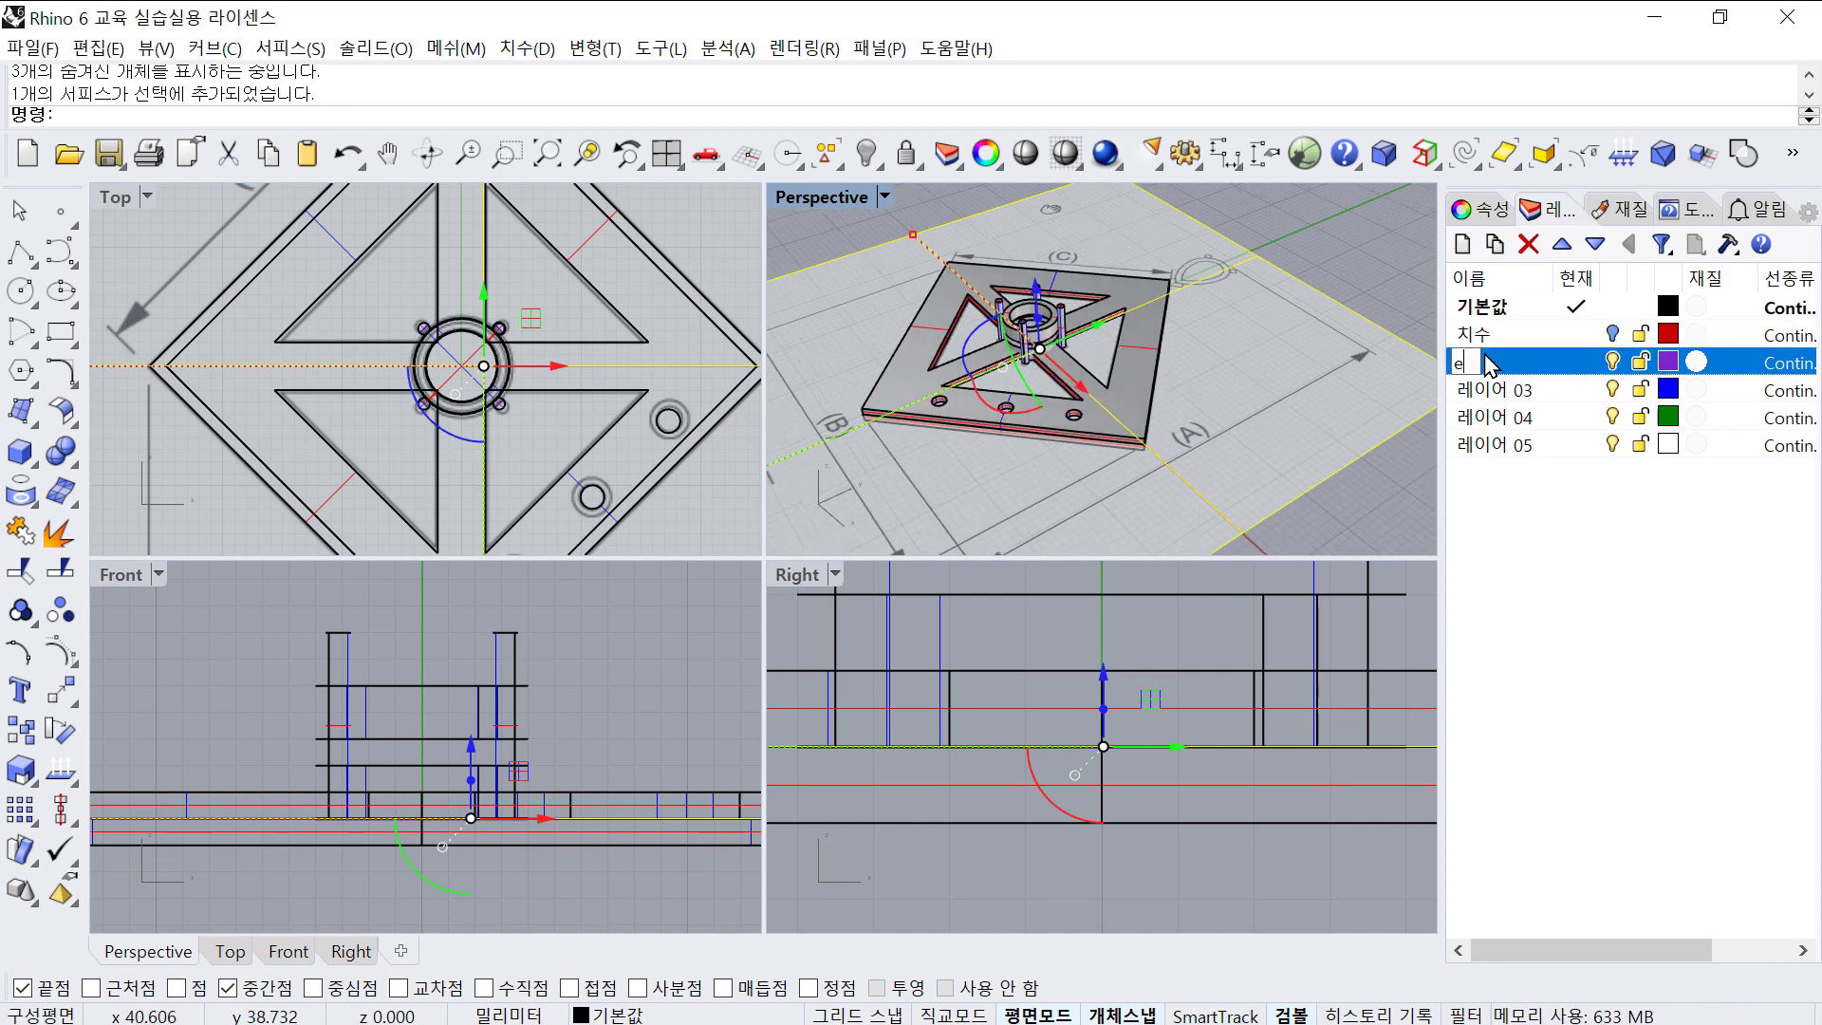
type("hajs")
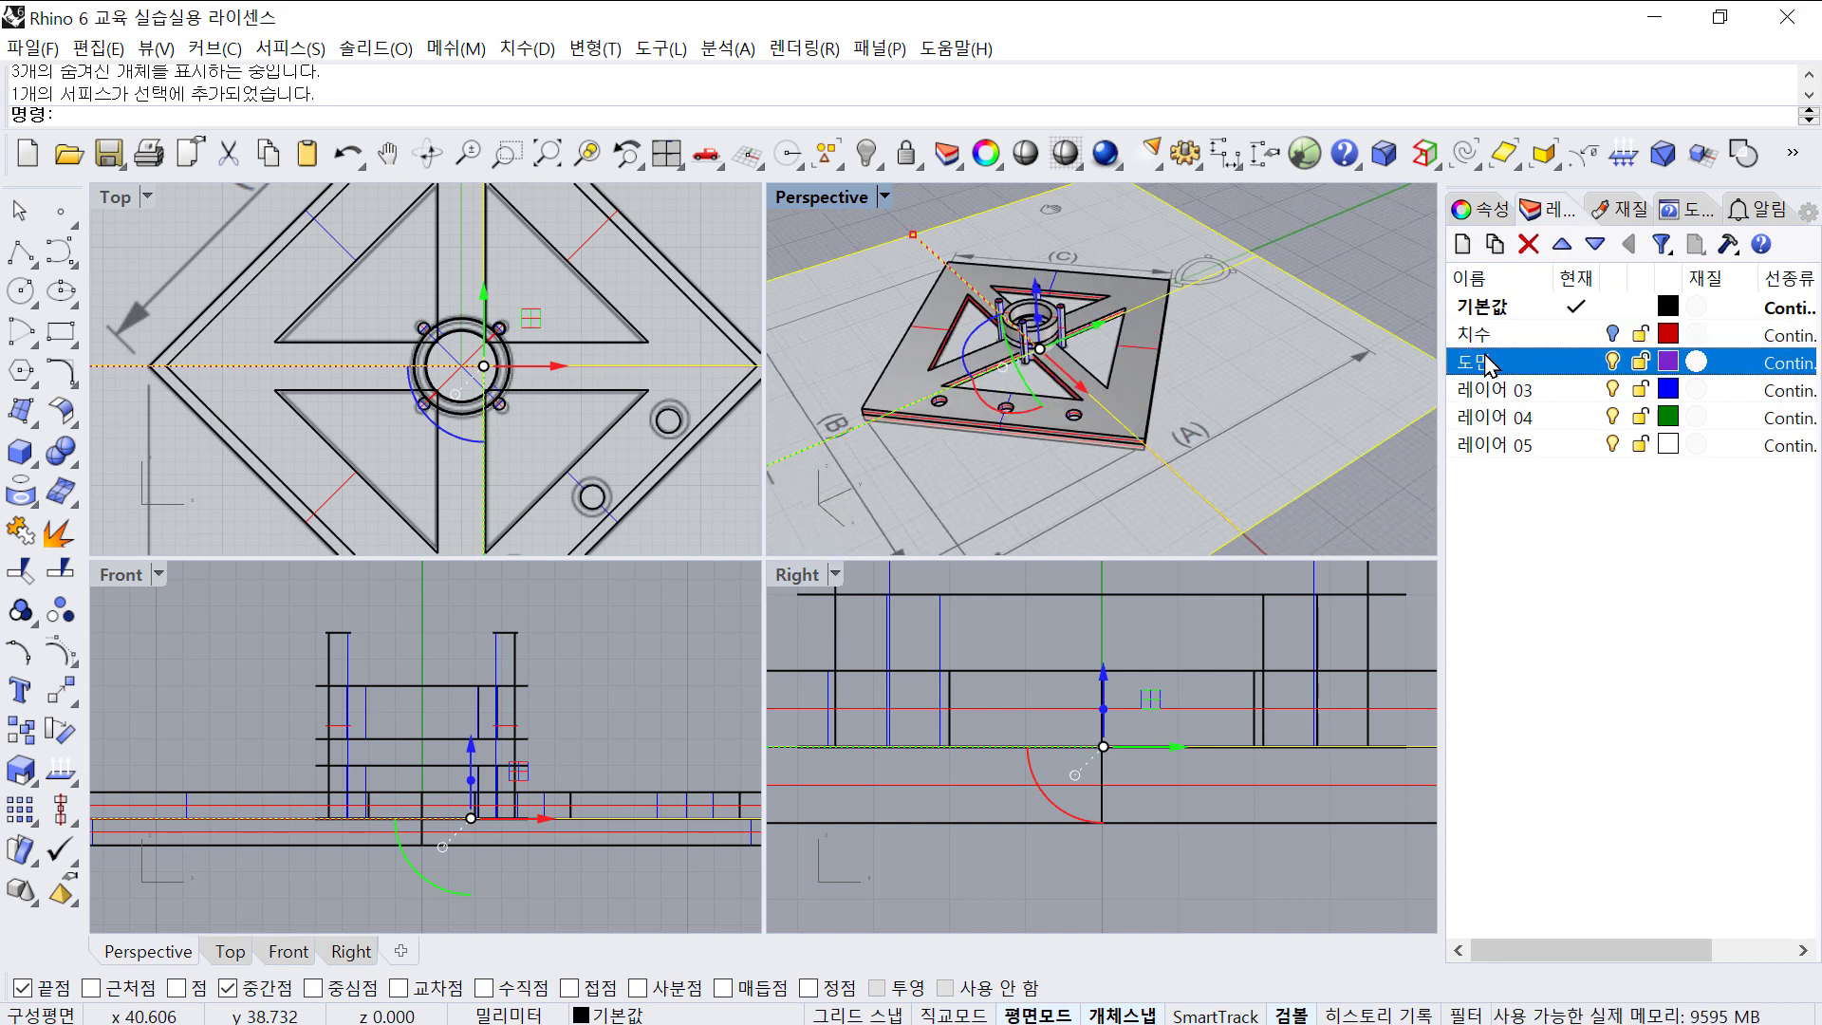
- Move the selected reference drawing surface to the 도면 layer and turn that layer off
right_click(1495, 365)
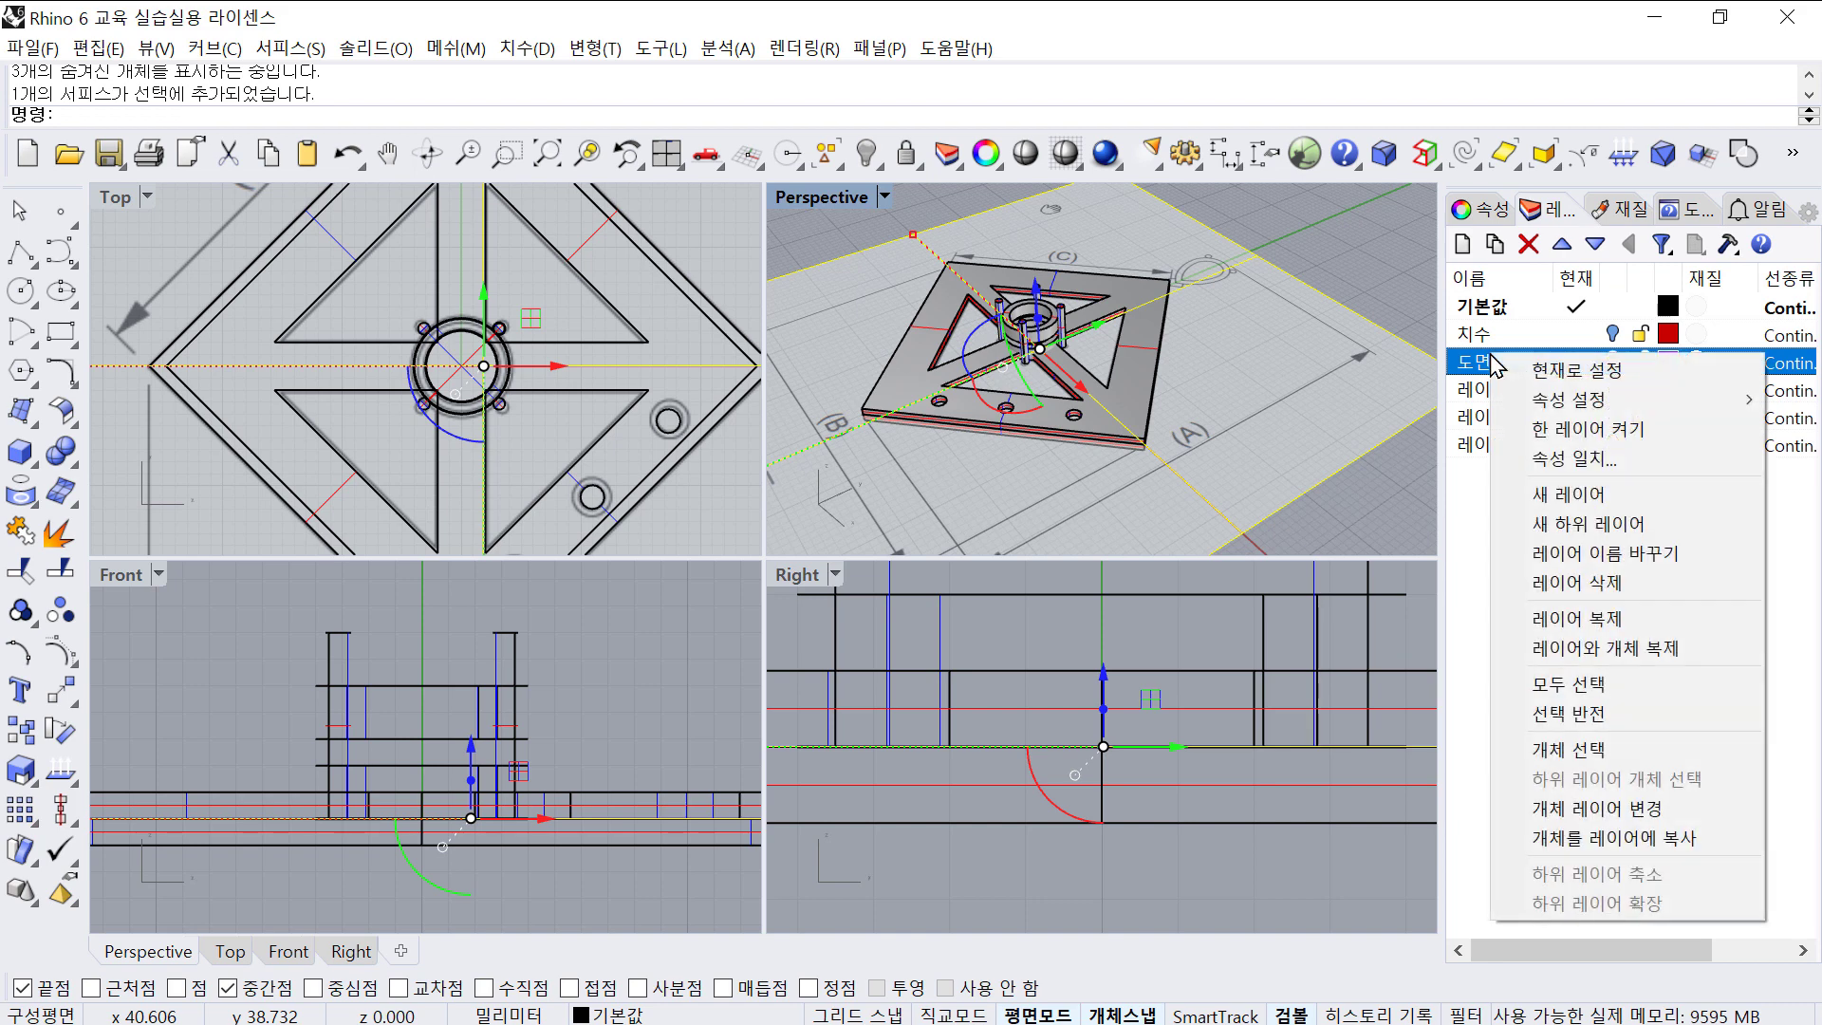
left_click(1625, 806)
key("Escape")
- Examine up close how the prongs and lower ring meet the plate's crossing arms
scroll(1169, 368, "up", 5)
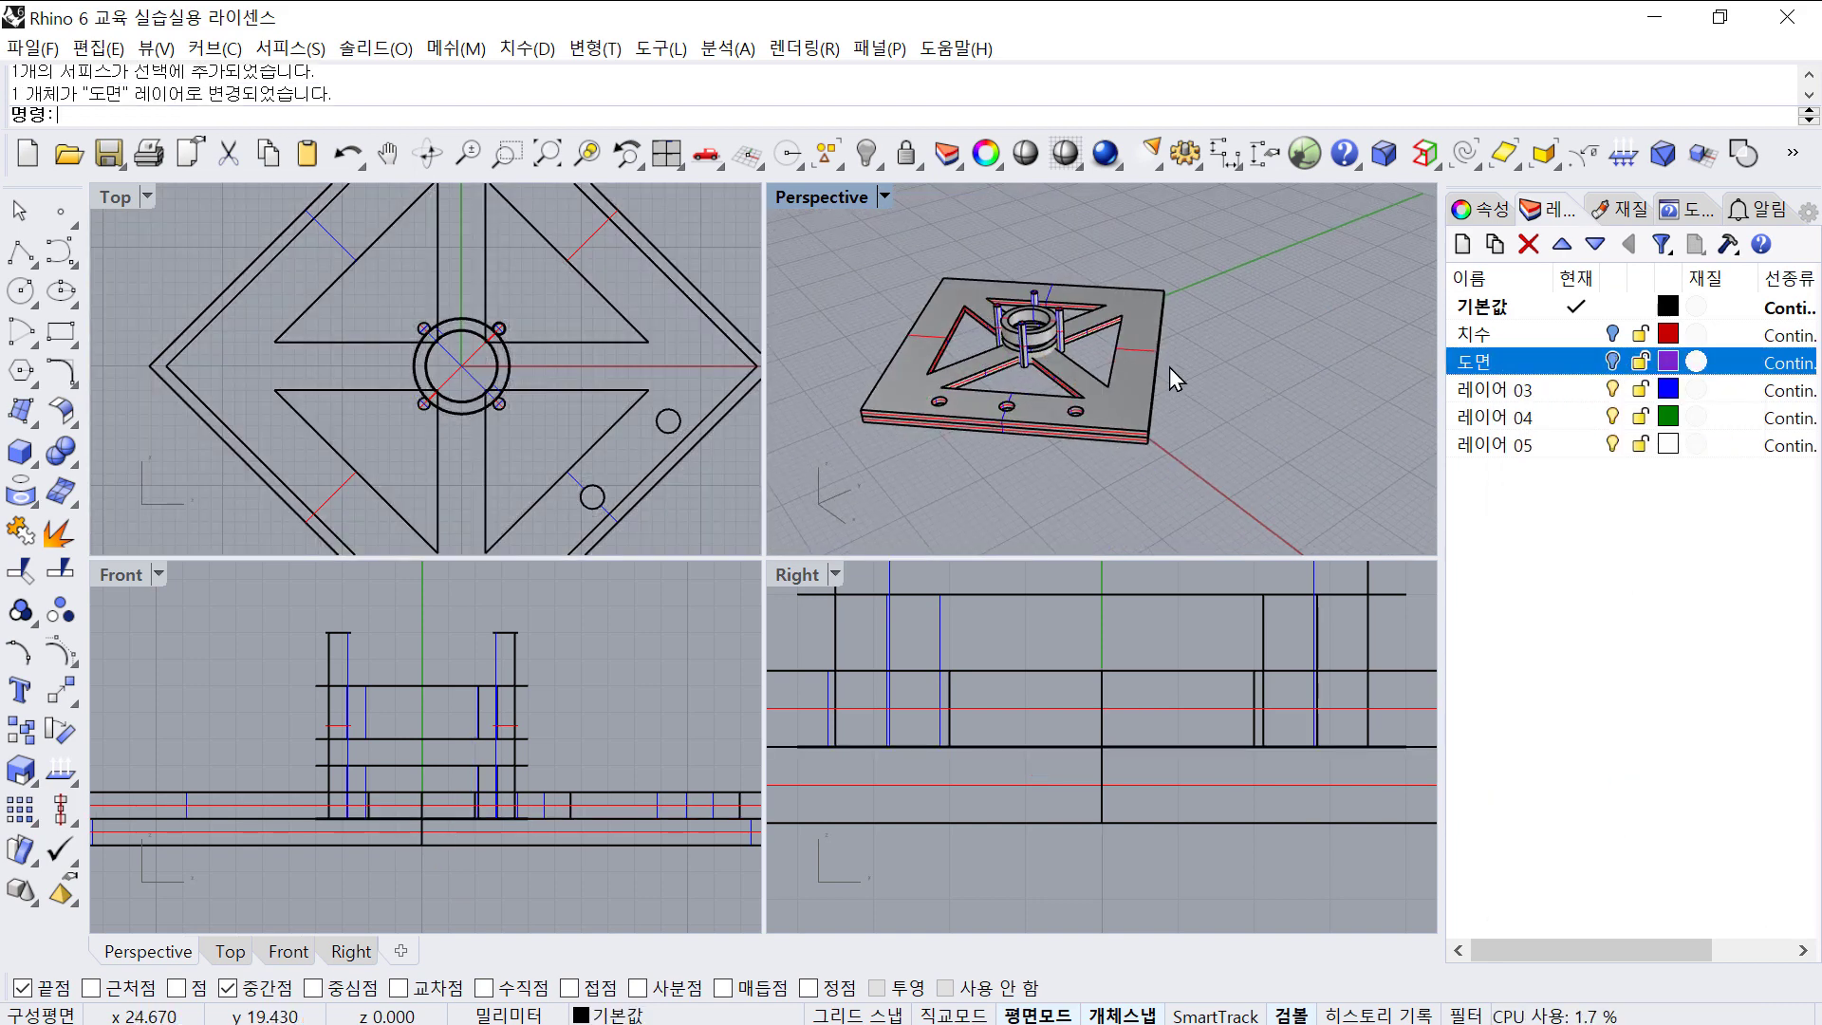
scroll(1001, 380, "up", 6)
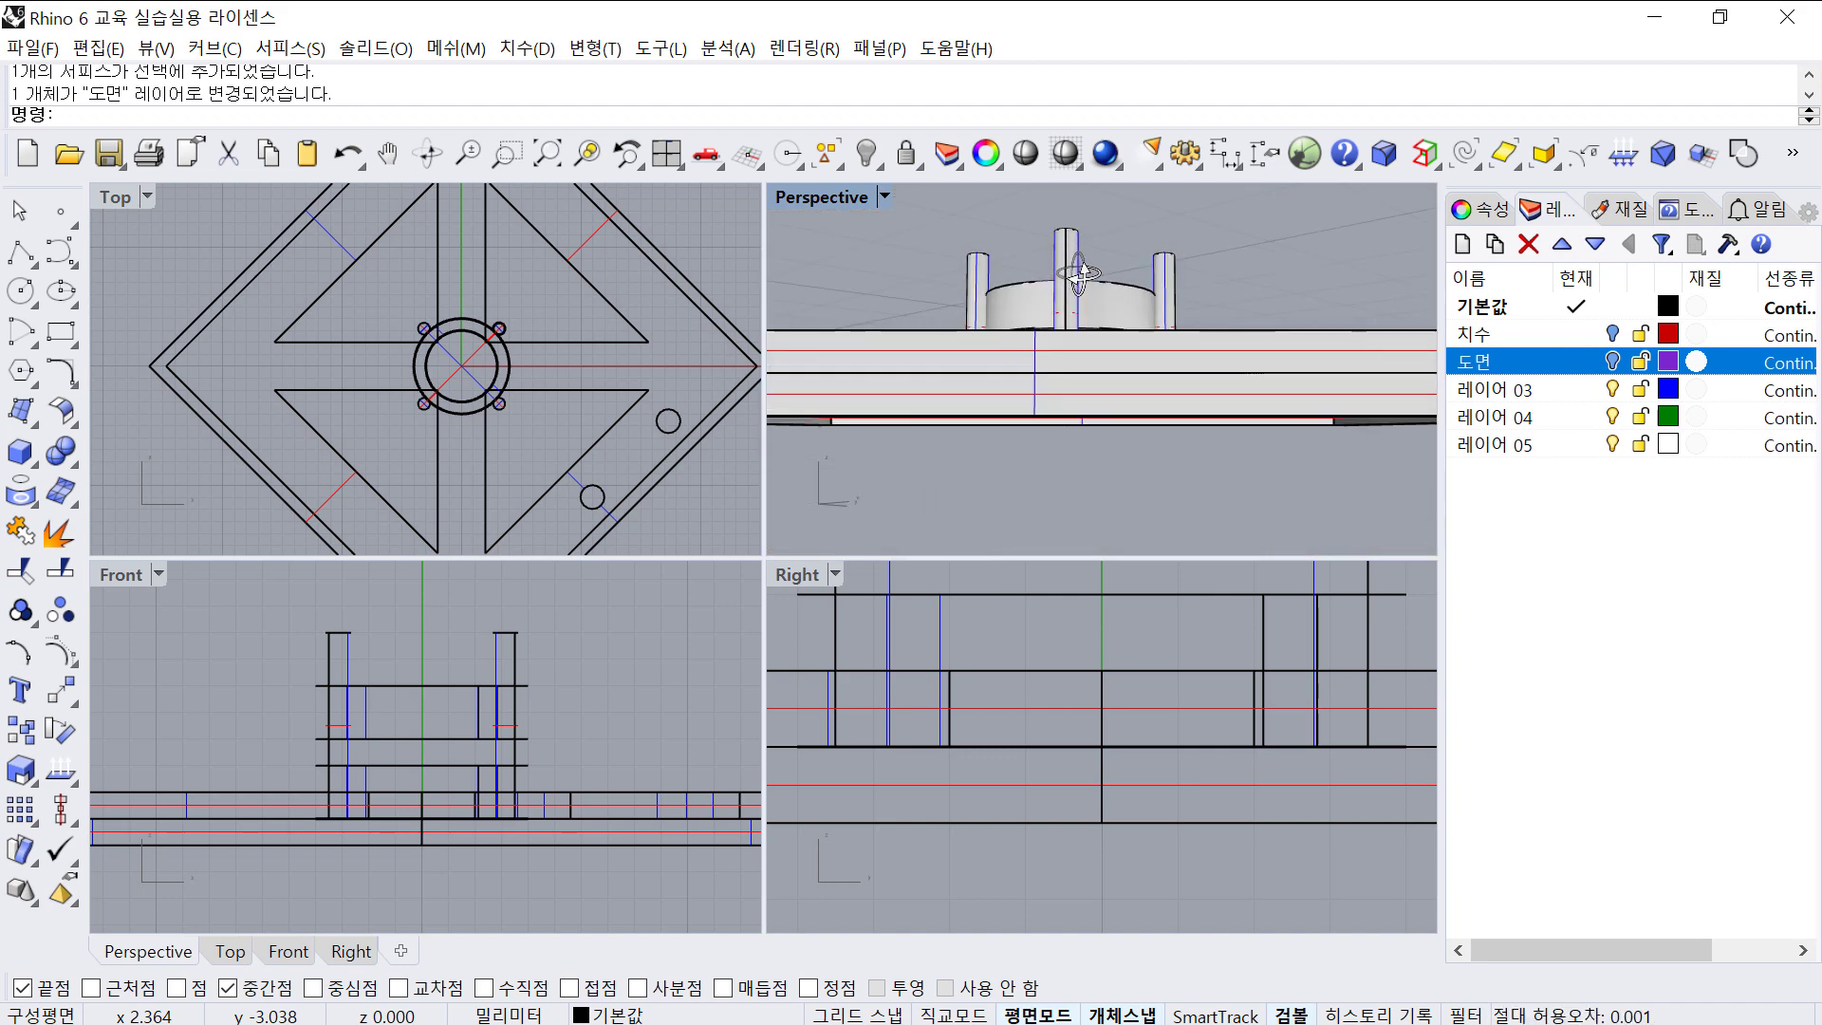
scroll(1087, 408, "up", 4)
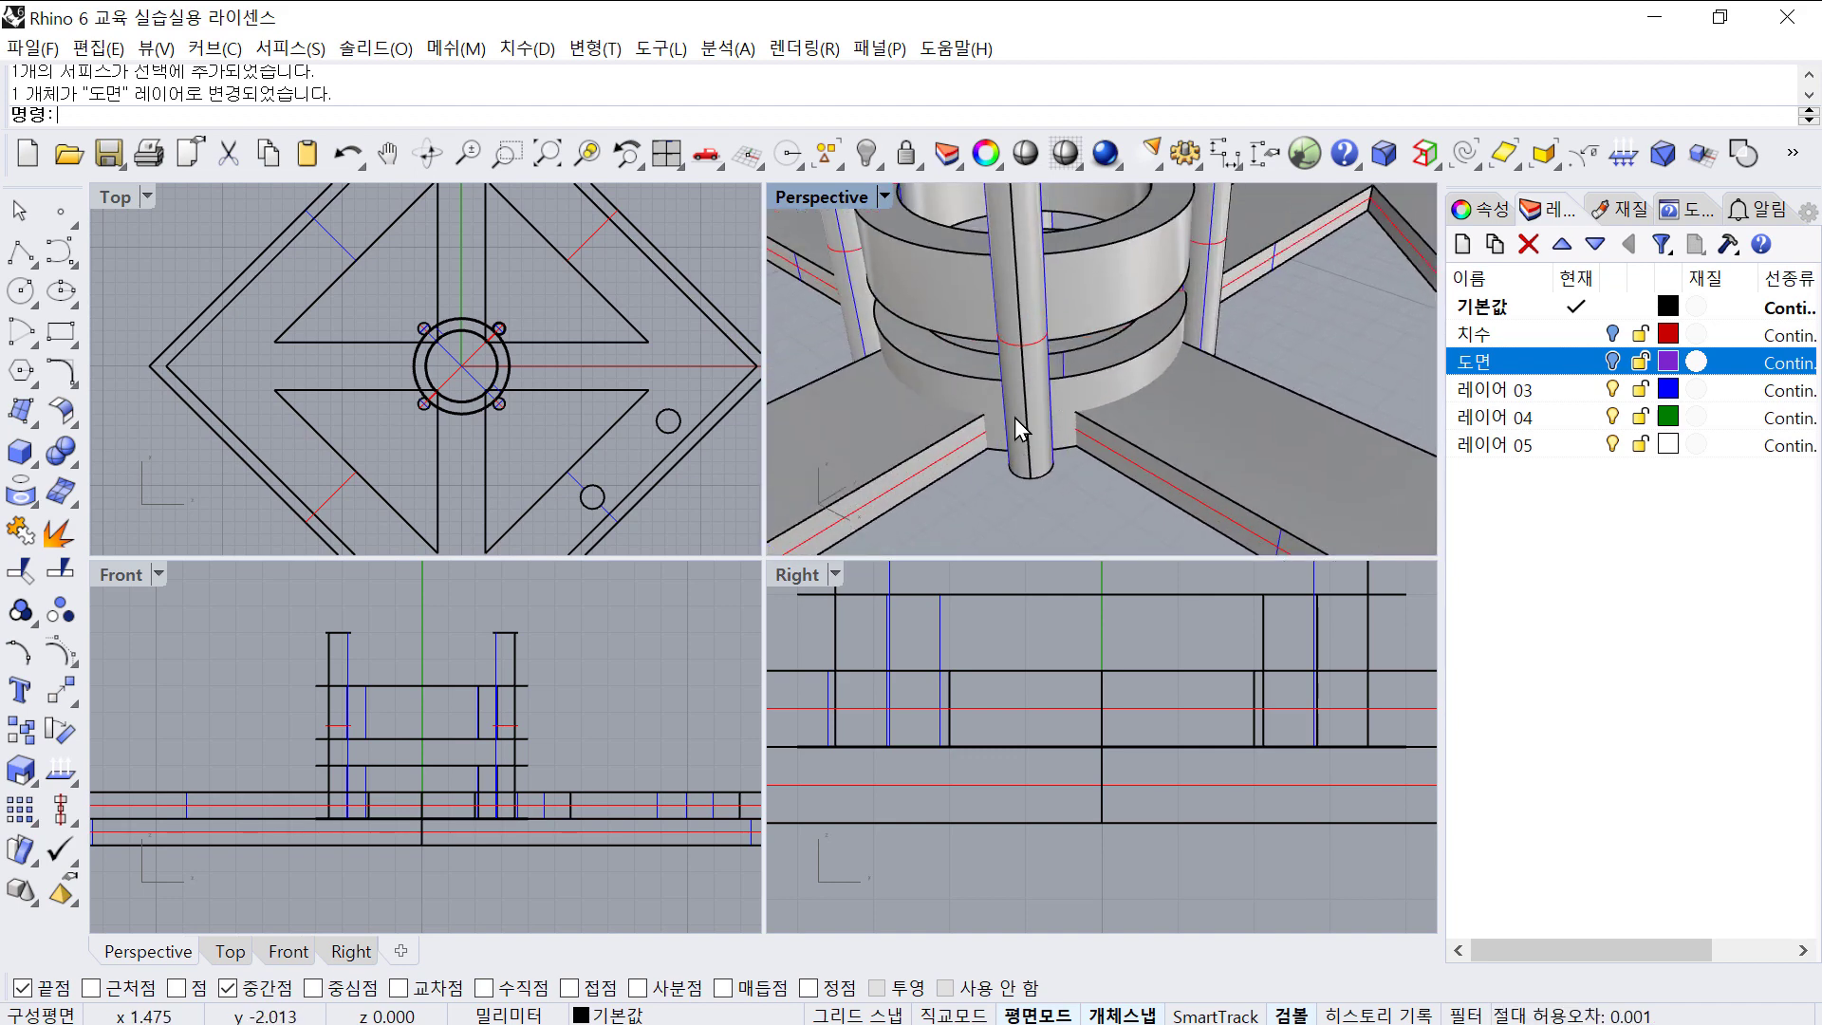
left_click(1222, 412)
left_click(1116, 380)
key("Escape")
right_click_drag(1227, 395, 1192, 459)
scroll(1209, 420, "up", 2)
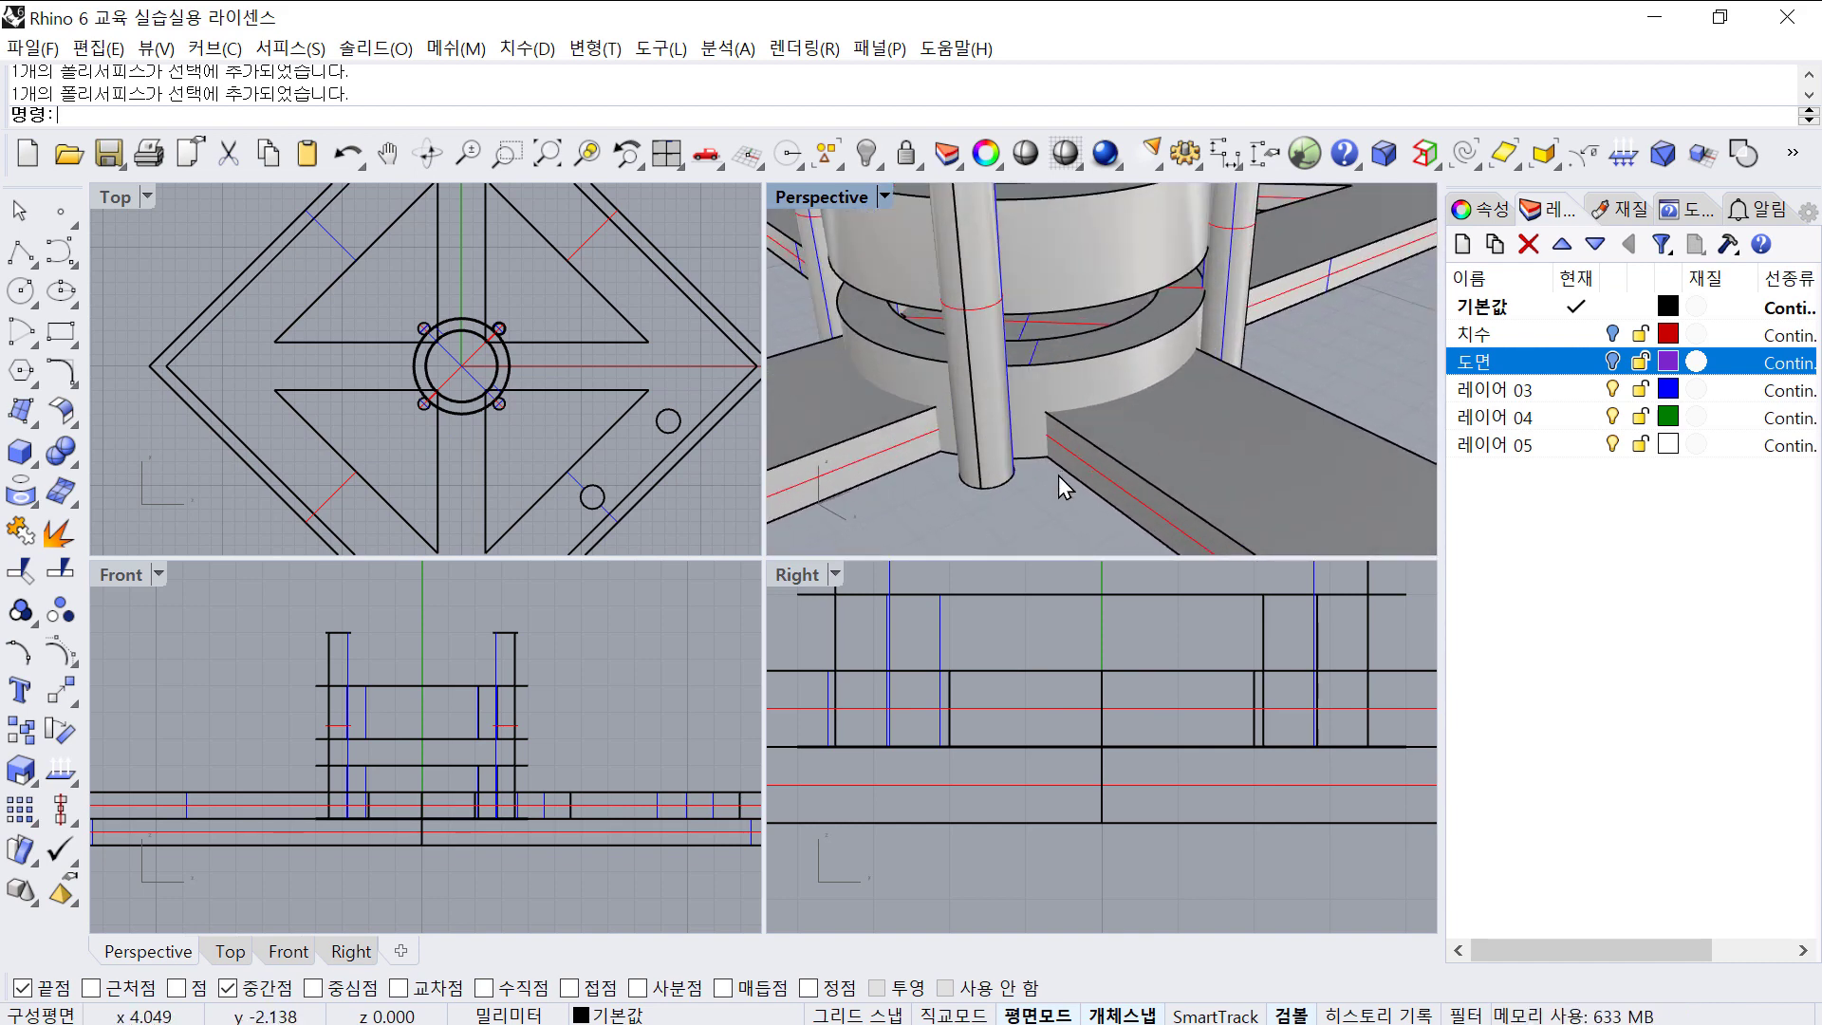
left_click(1063, 376)
left_click(1291, 349)
left_click(1147, 363)
left_click(1318, 349)
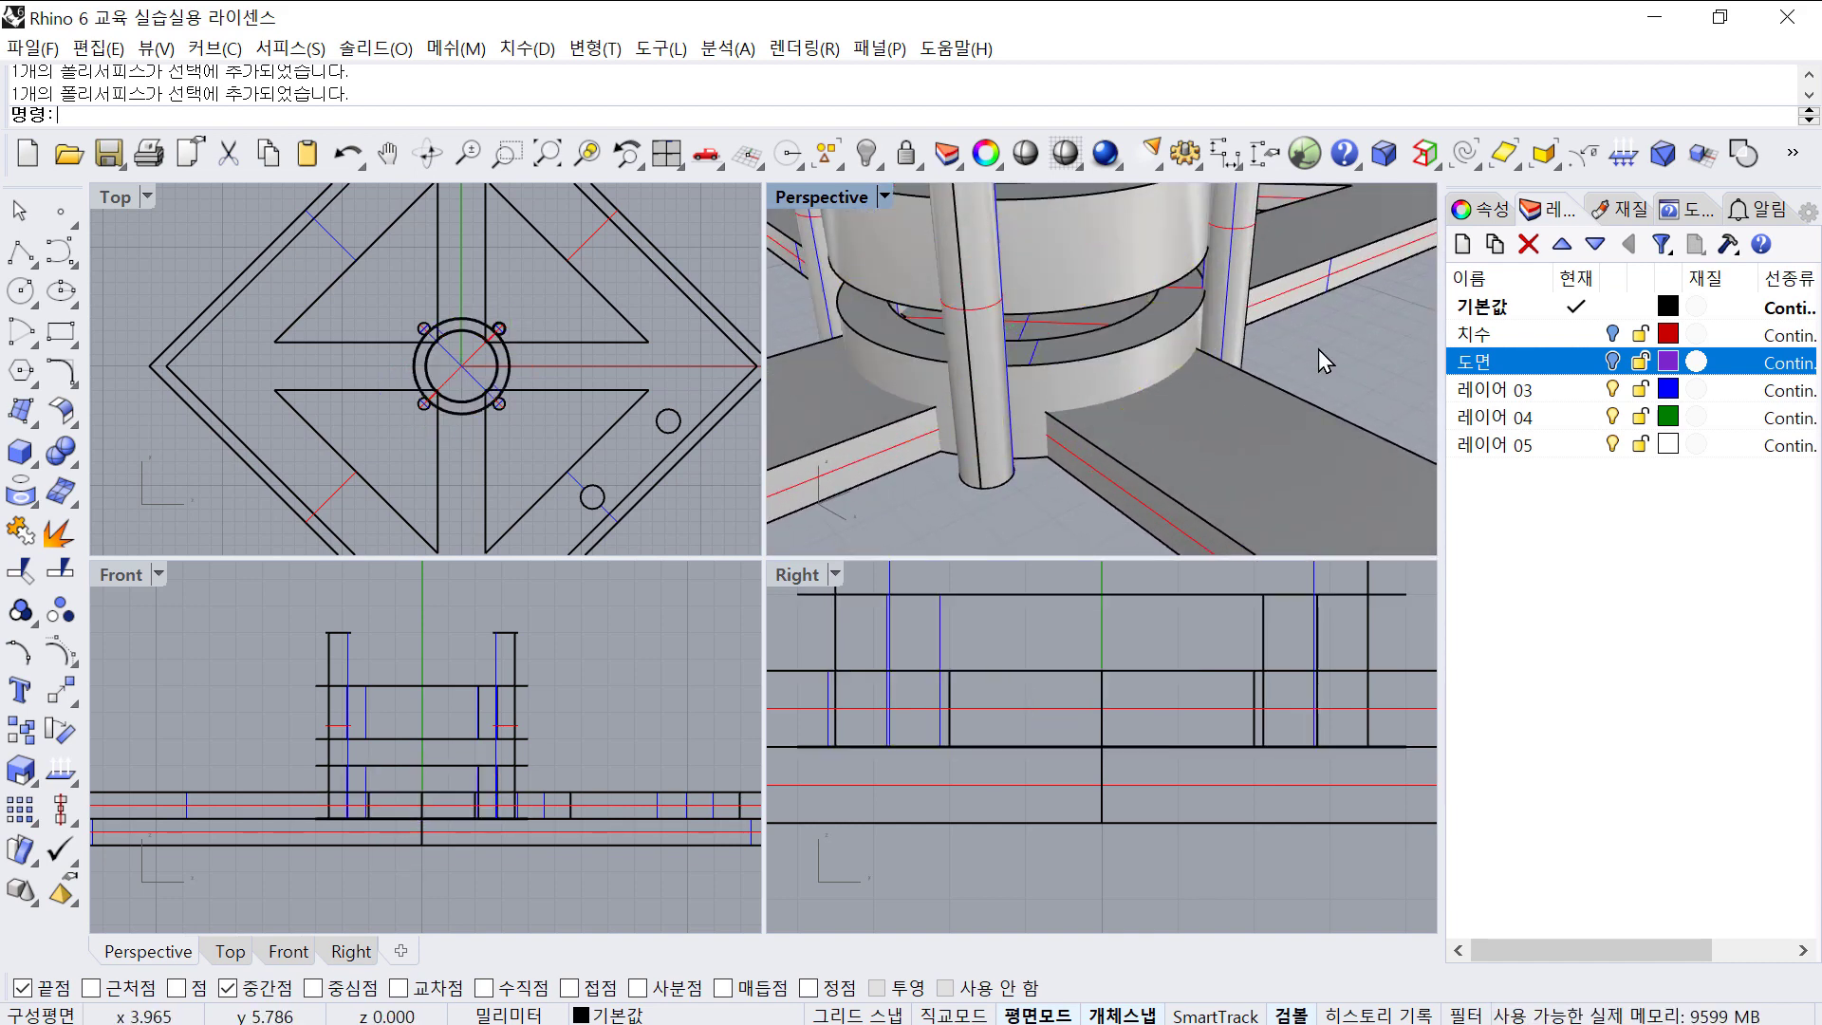
- Bring up the solid editing tools with the Boolean operations
left_click(62, 454)
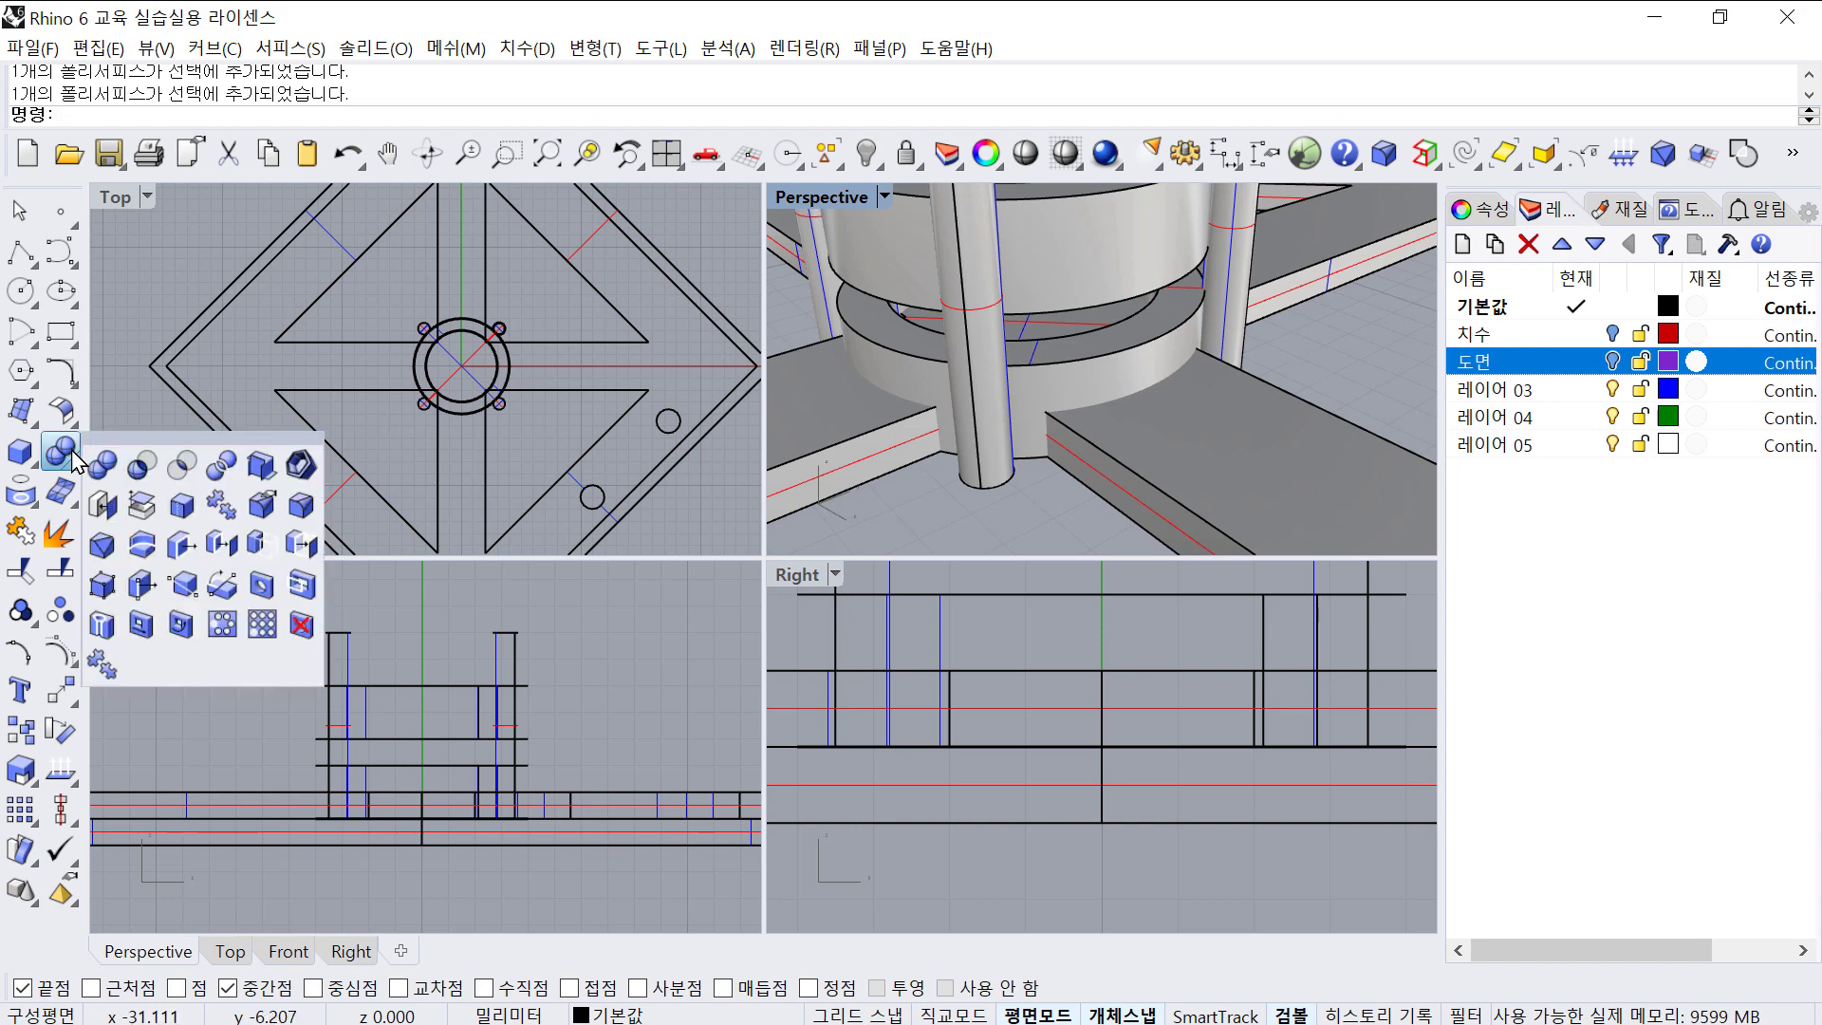
- Subtract the lower ring from the upper plate with Boolean Difference, with deletion of the original objects set to No
left_click(134, 471)
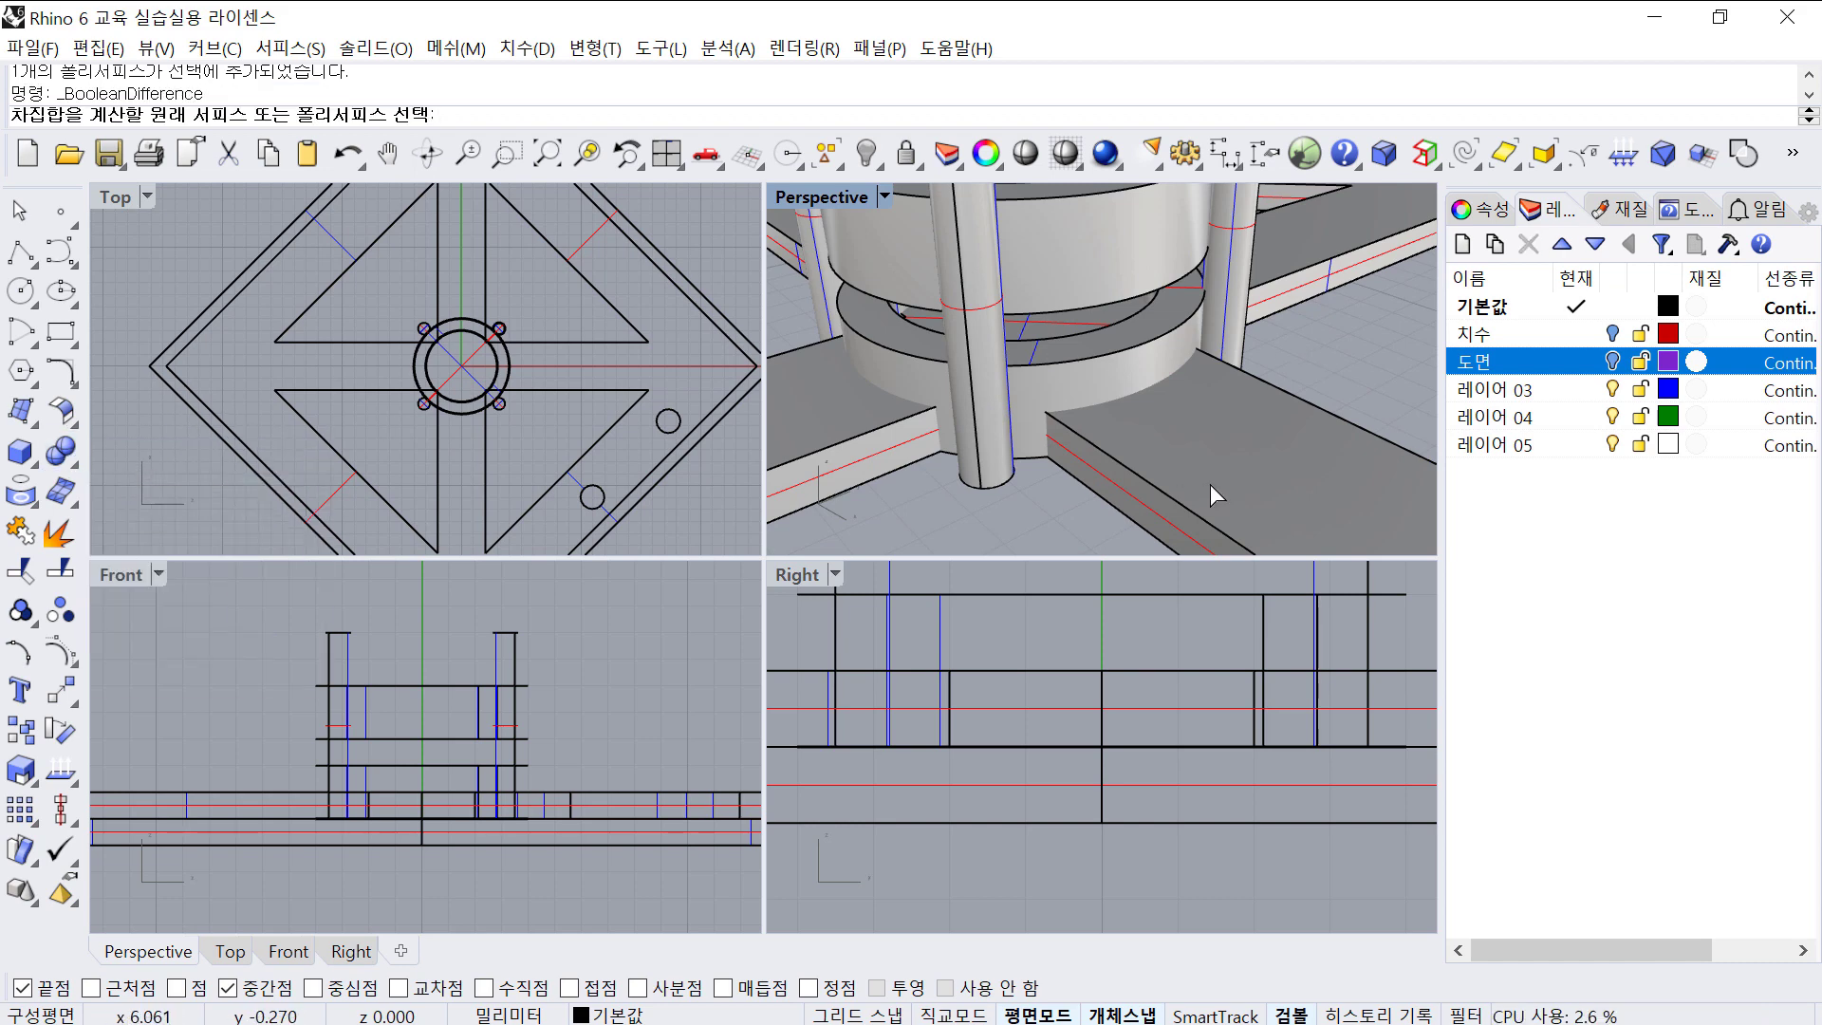
left_click(1215, 459)
key("Return")
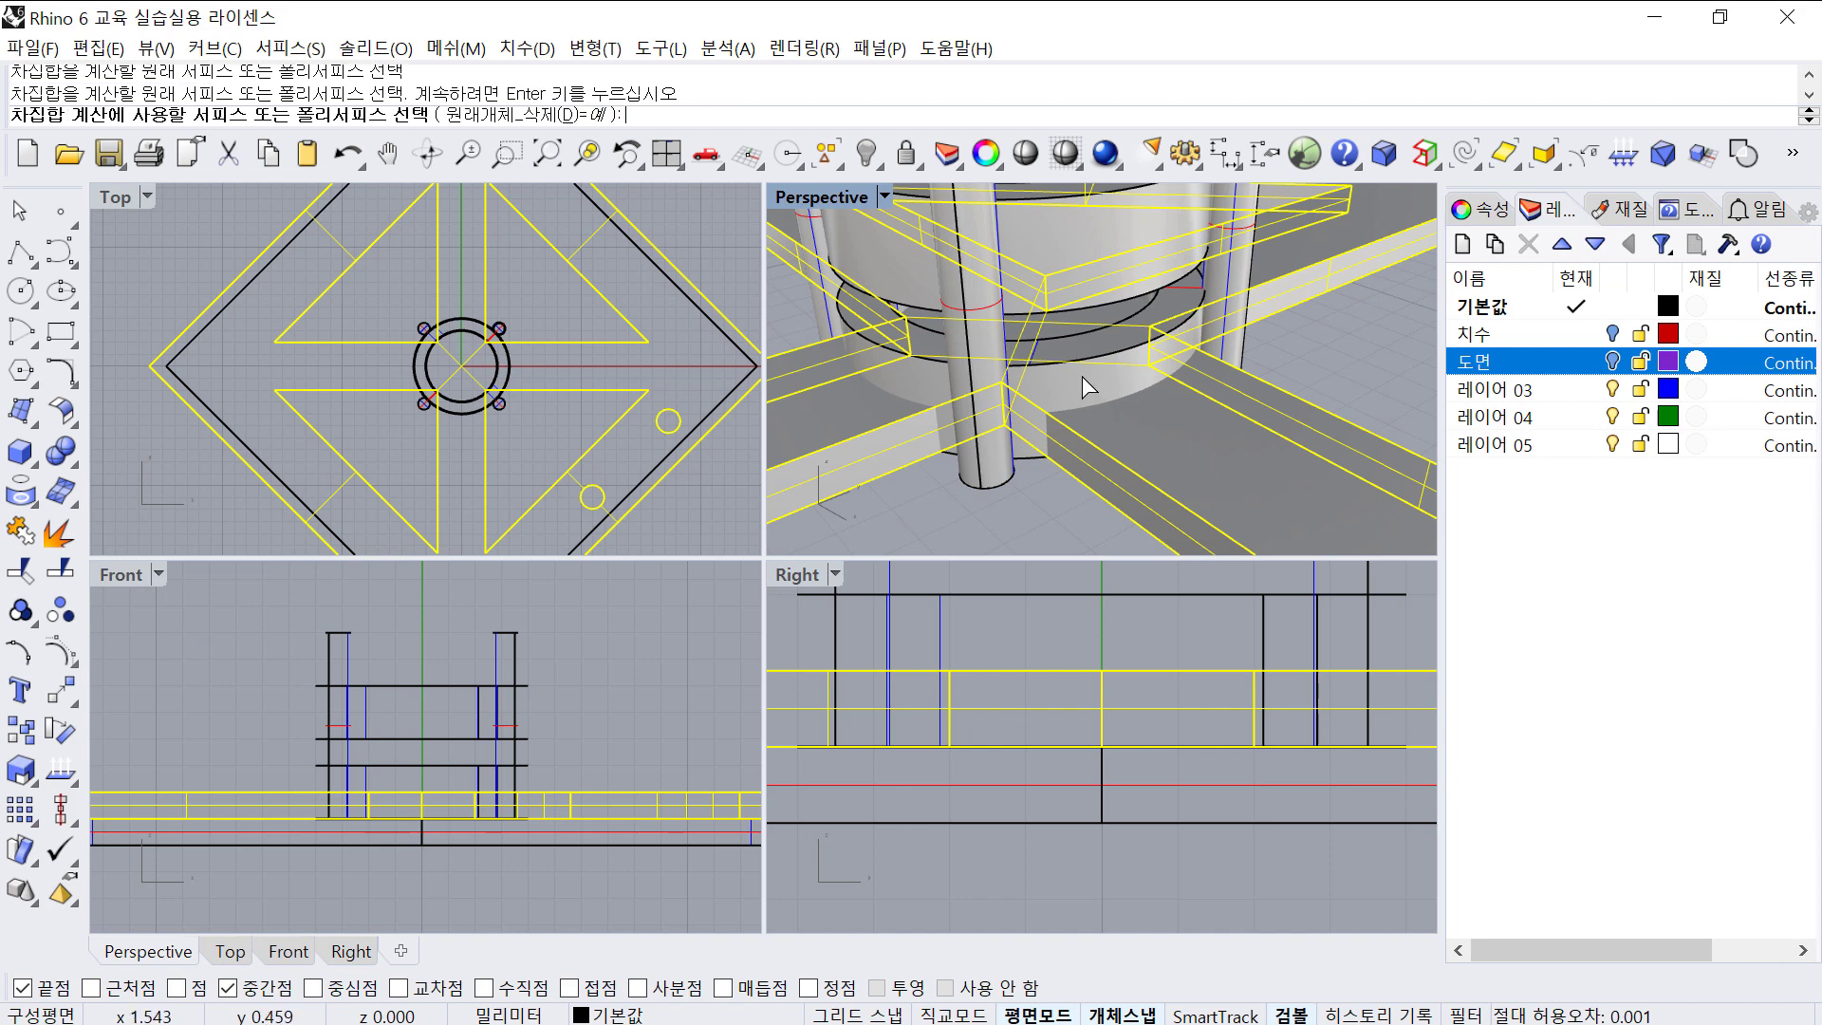
left_click(1082, 380)
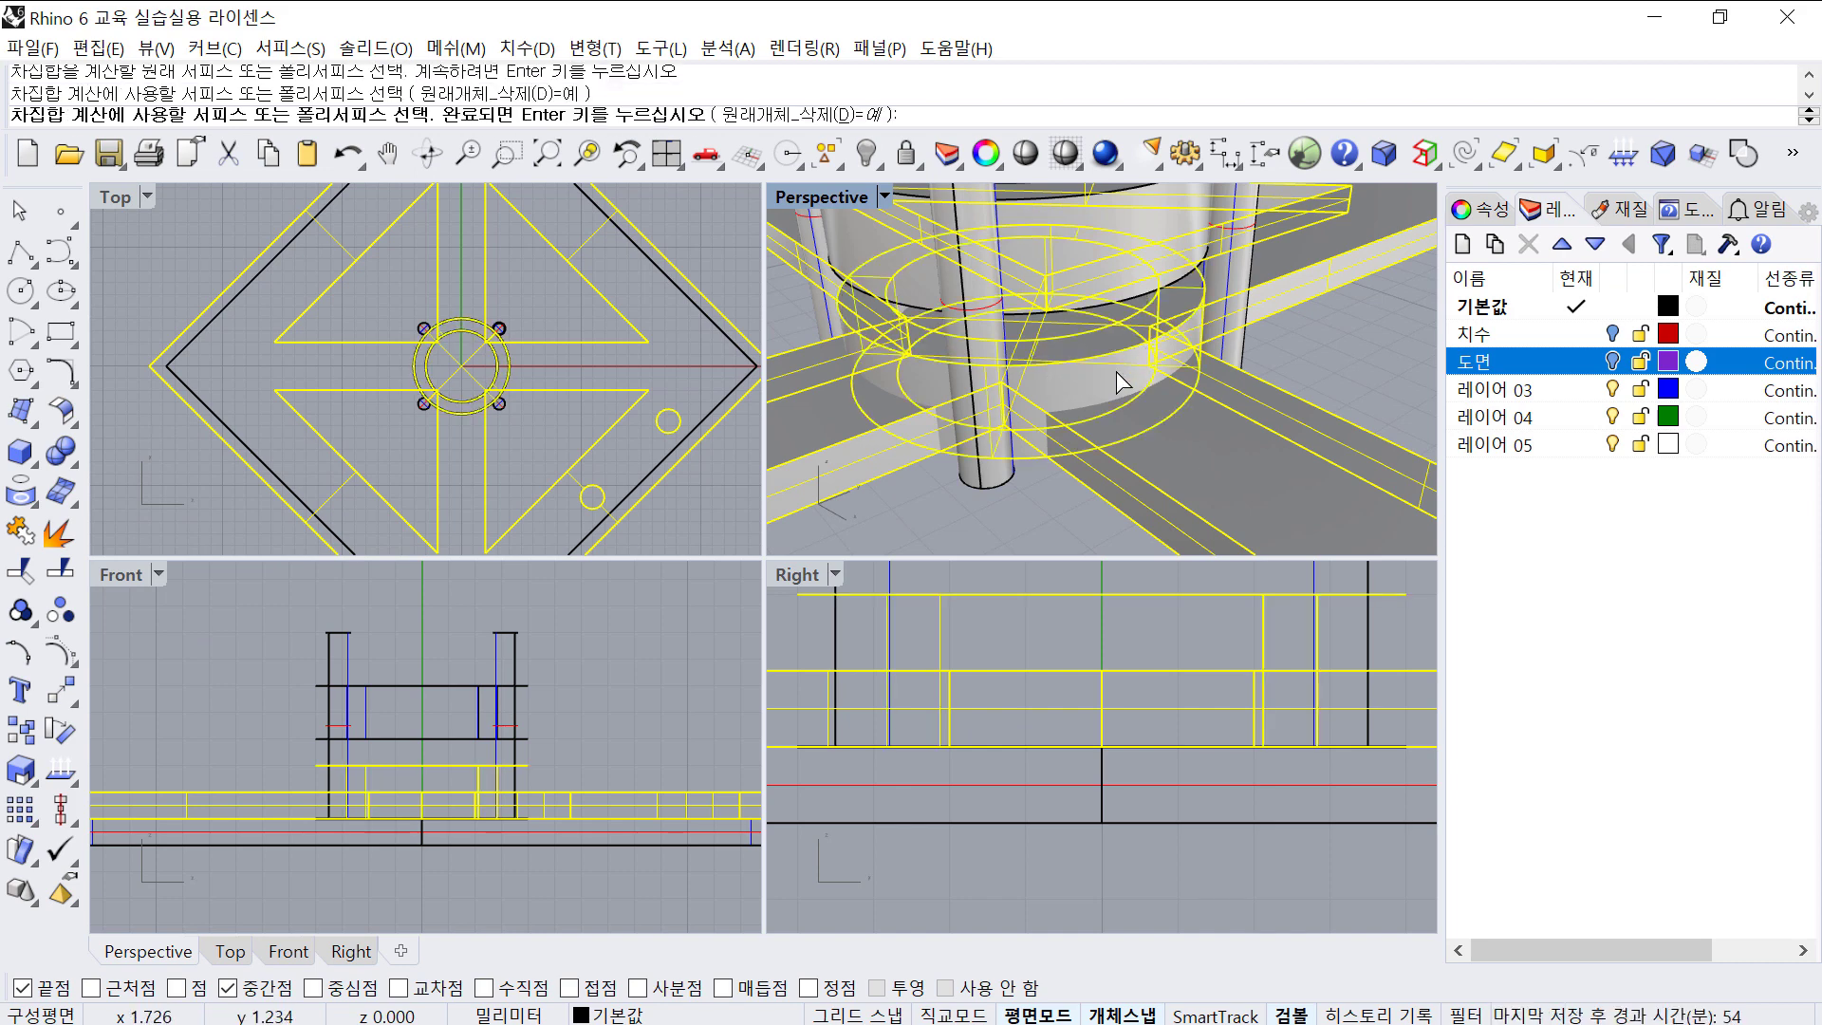
left_click(791, 115)
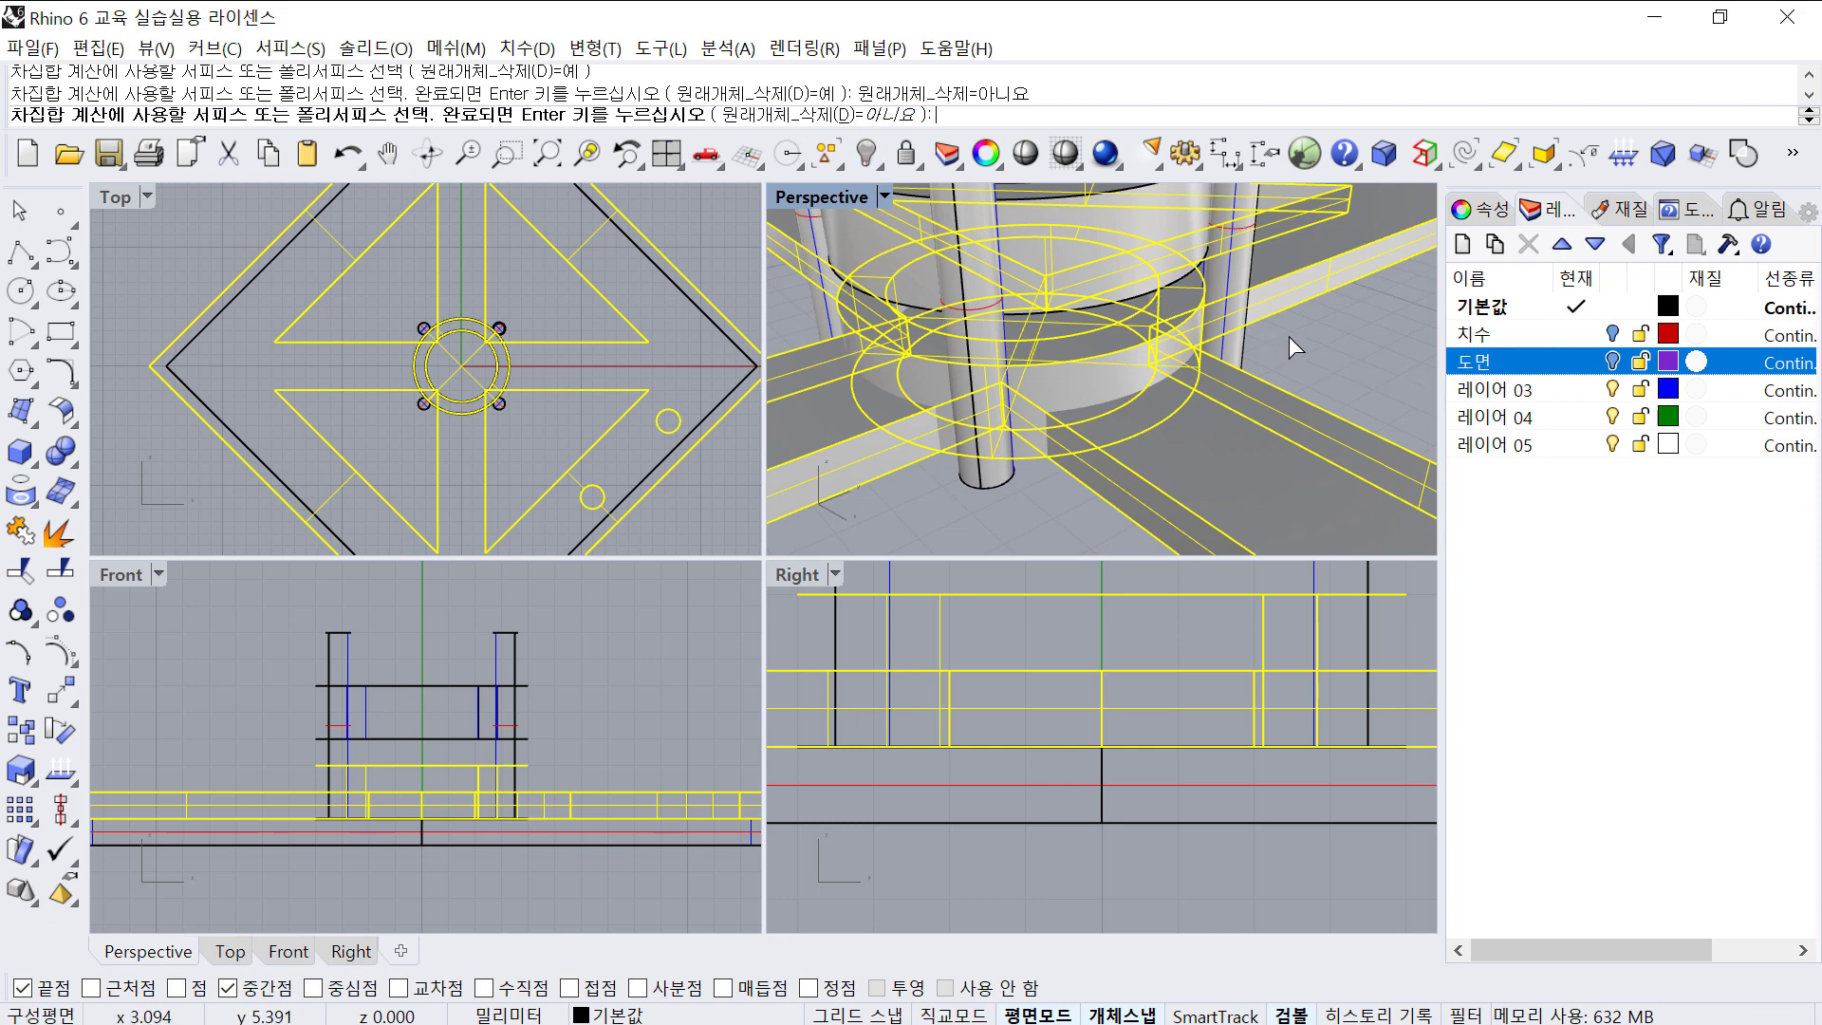
key("Return")
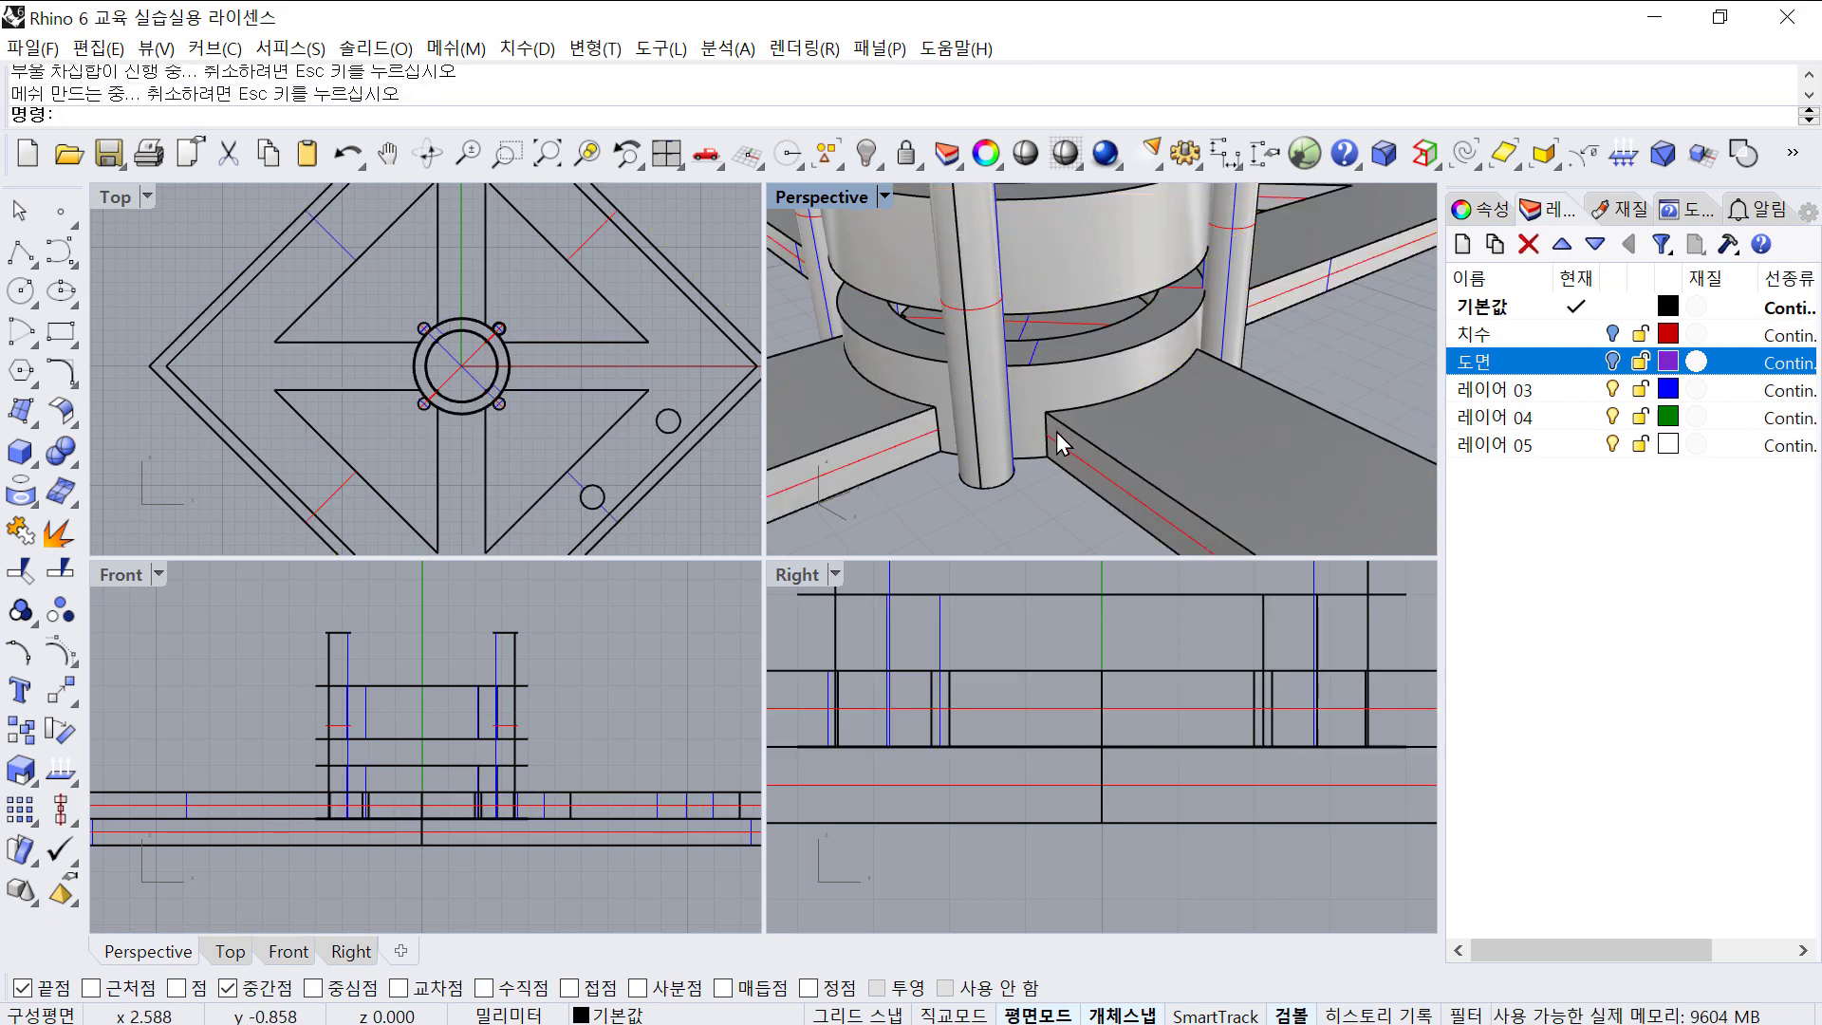
- Delete the leftover piece of the plate enclosed by the lower ring
right_click_drag(1056, 431, 1144, 441)
left_click(1042, 514)
key("Delete")
scroll(1041, 455, "down", 3)
scroll(1076, 425, "down", 4)
scroll(1178, 356, "down", 4)
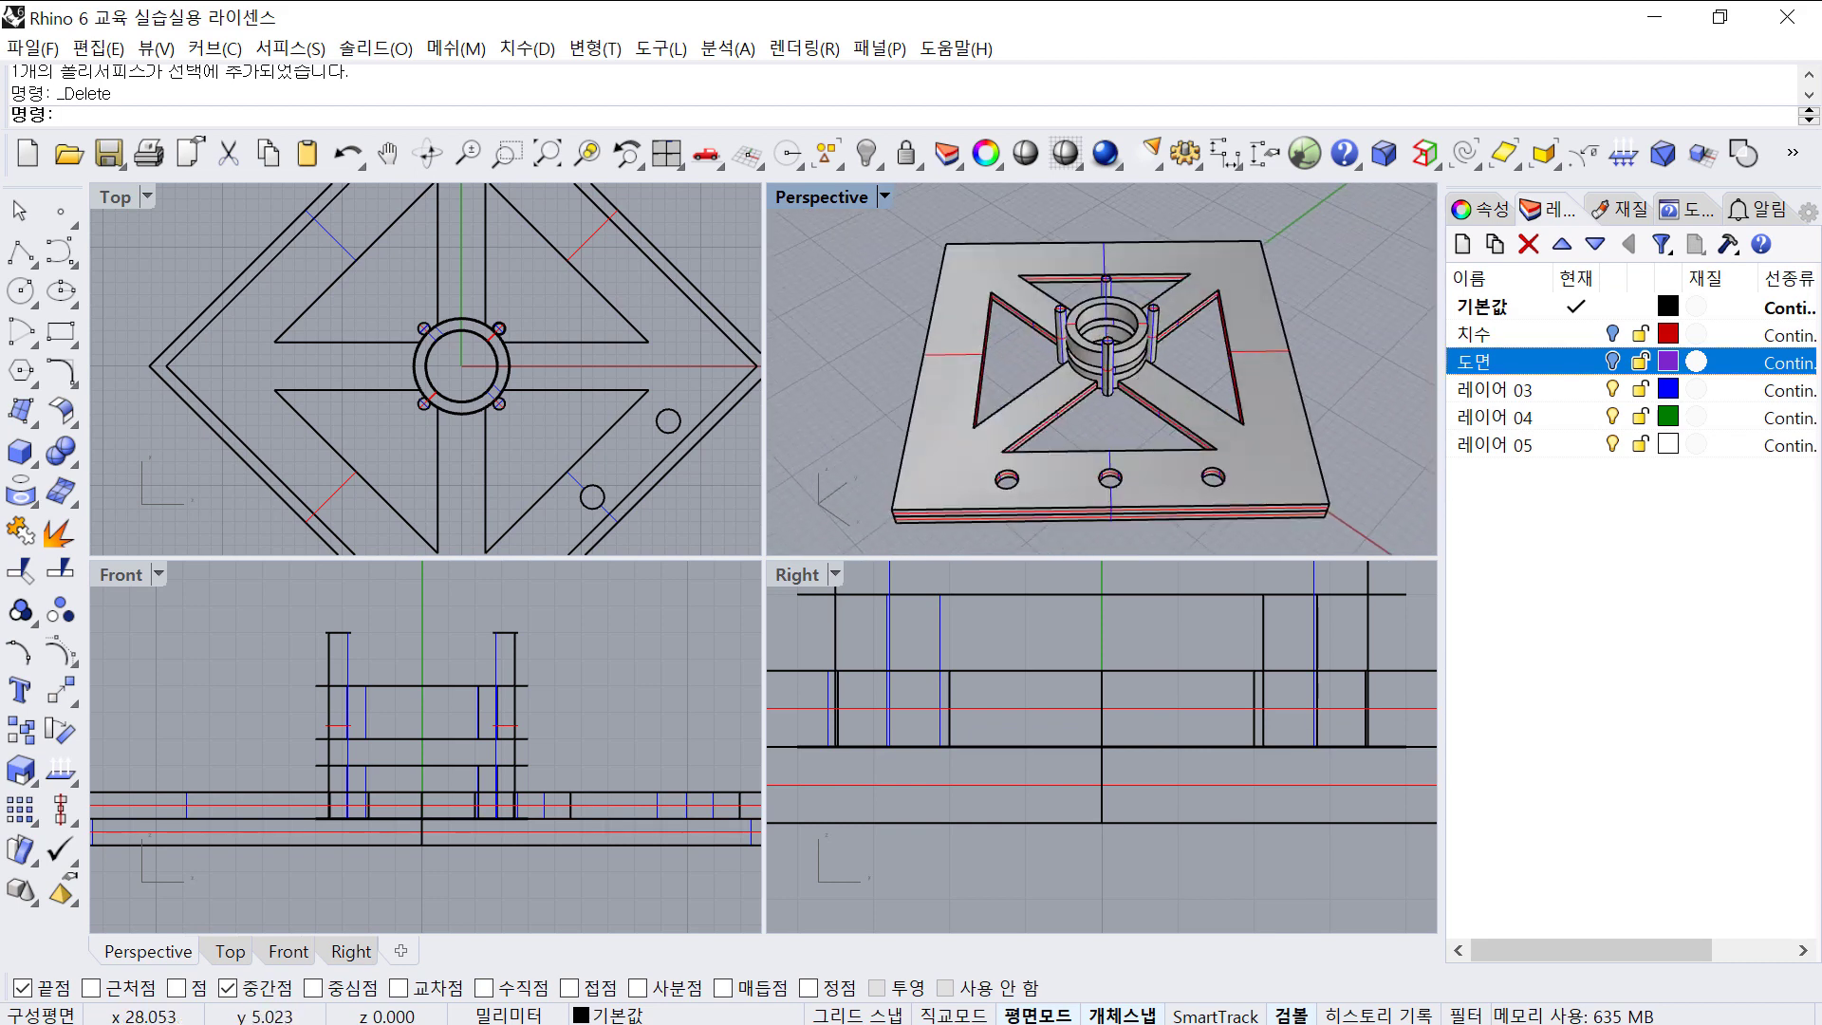
- Try to chamfer the upper ring's inner top edge with the next chamfer distance changed to 0.7, and undo it
scroll(1025, 379, "up", 5)
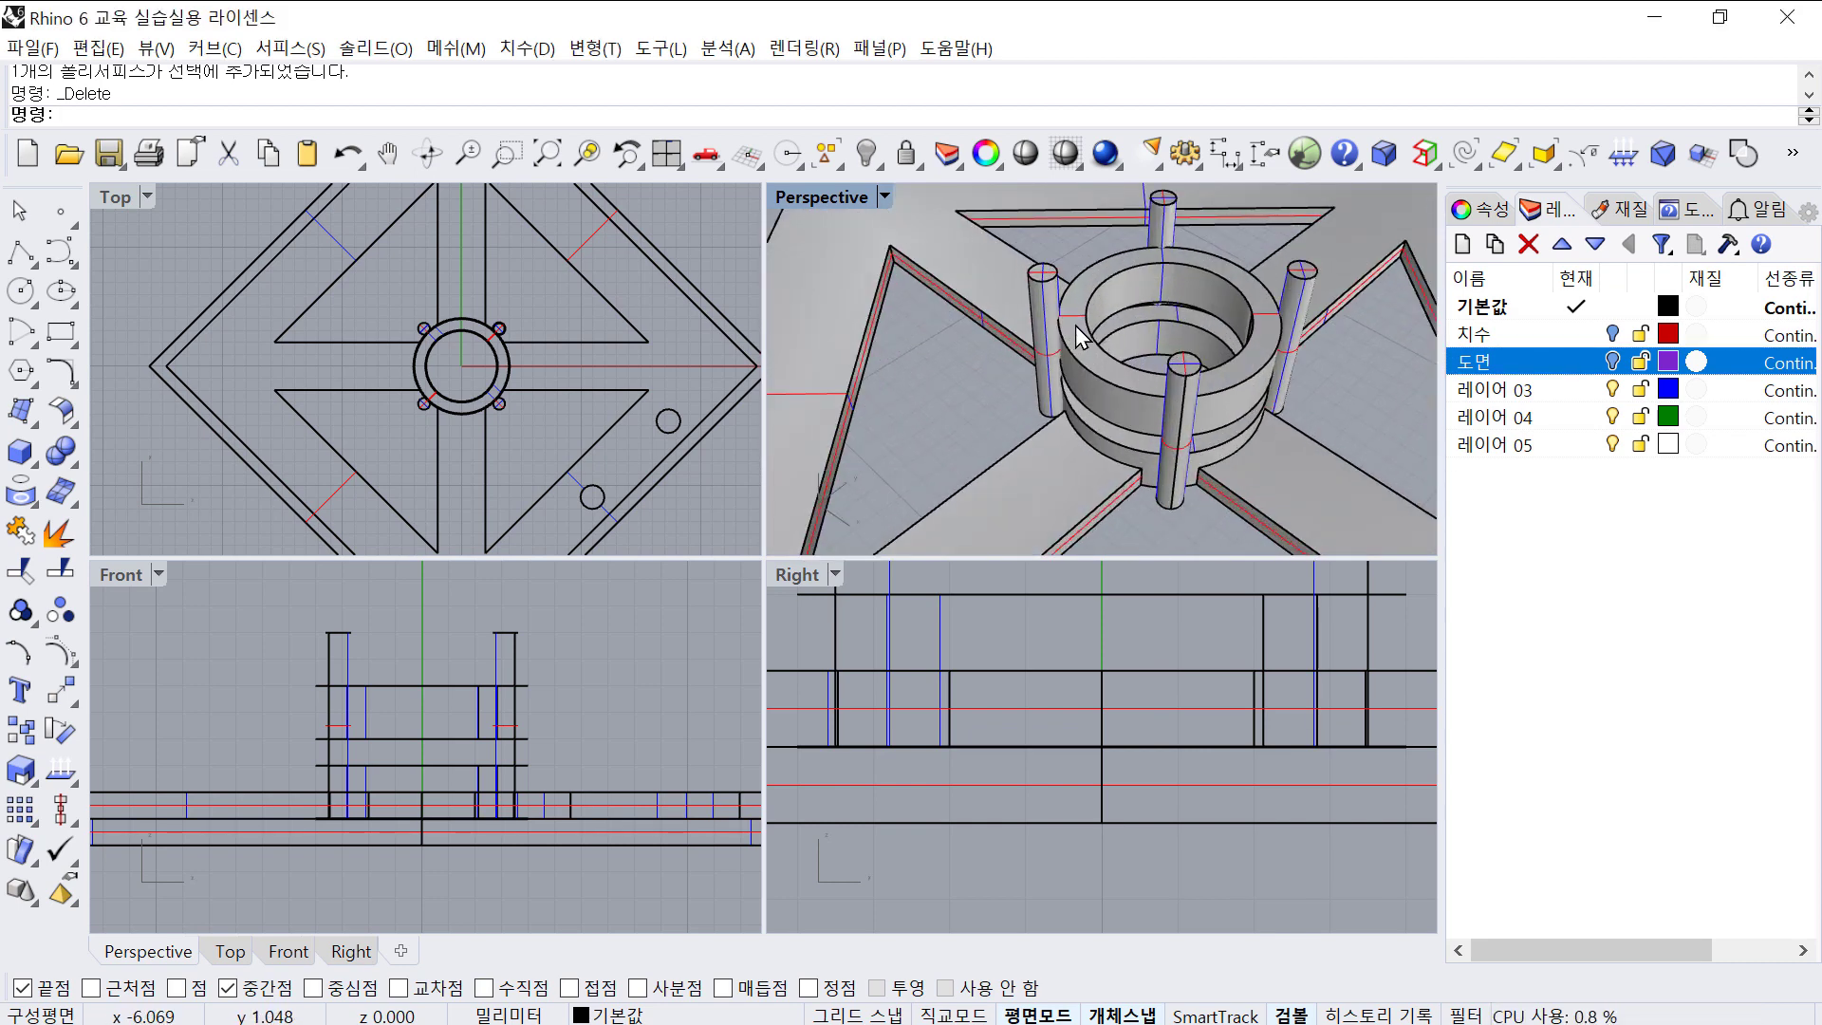
scroll(1107, 349, "up", 4)
right_click_drag(1104, 359, 1055, 387, "shift")
right_click_drag(1056, 387, 1050, 332)
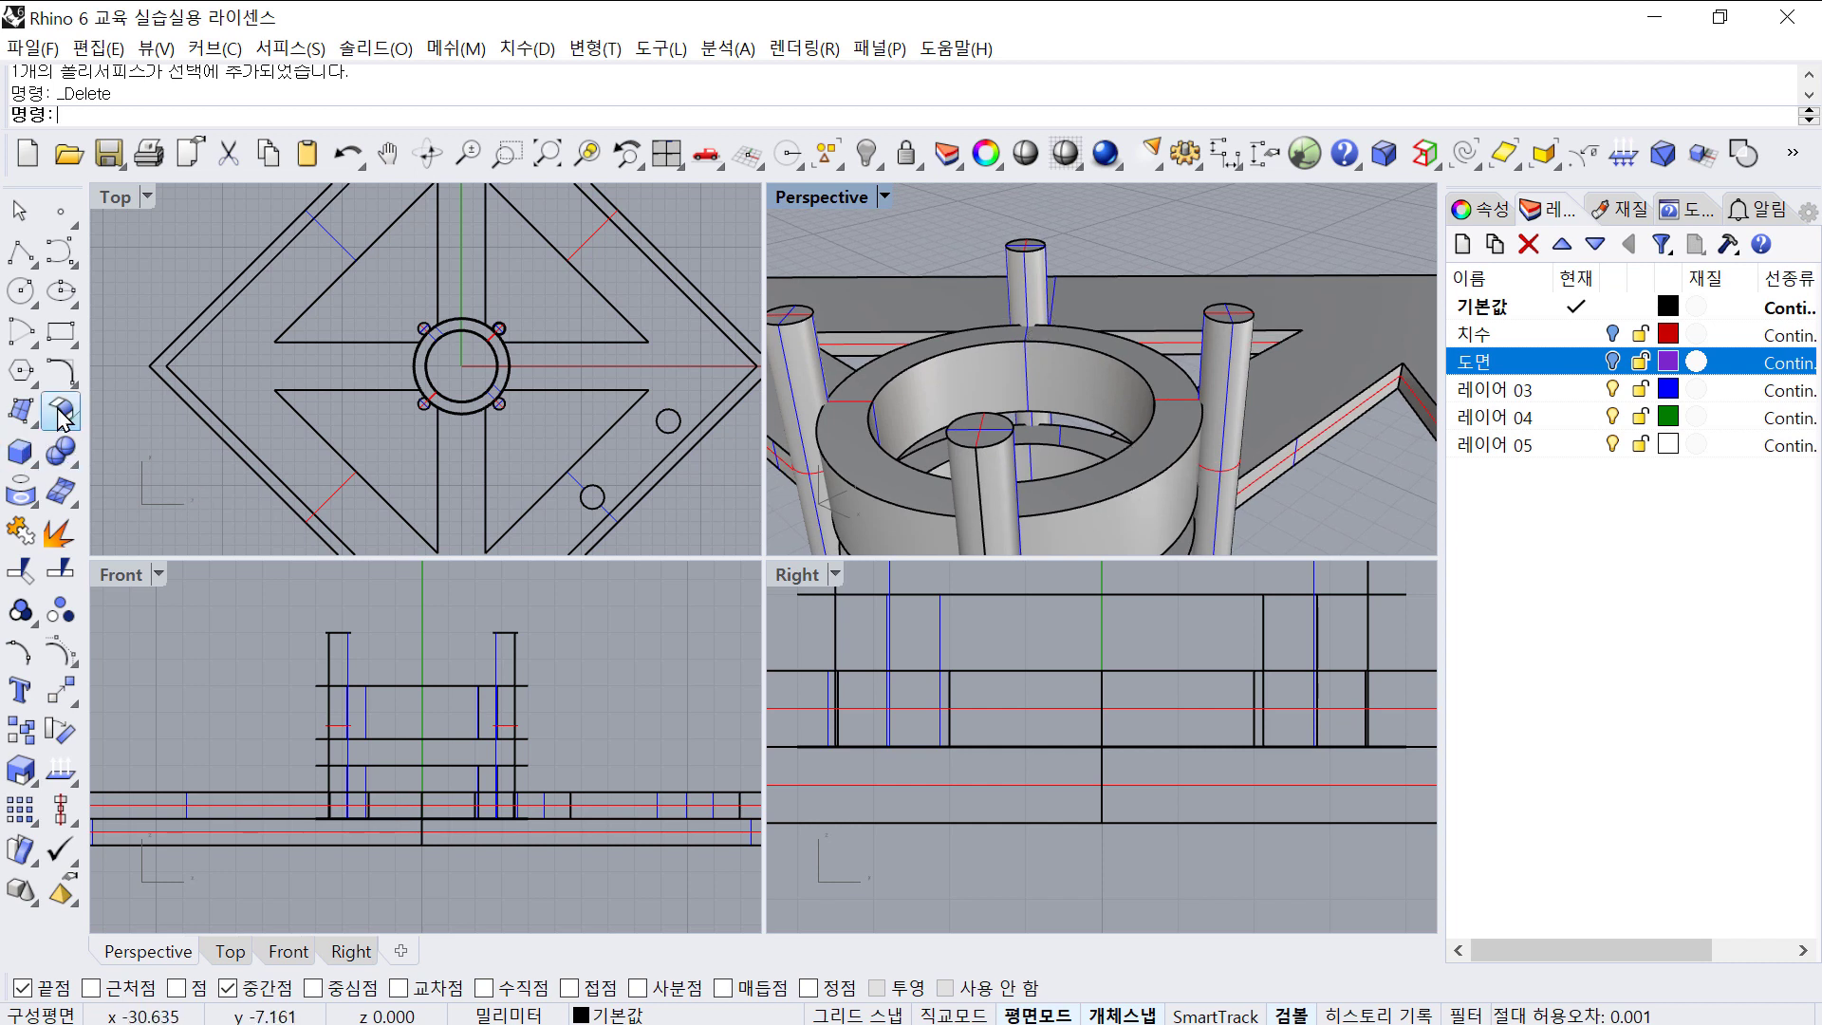
left_click(65, 456)
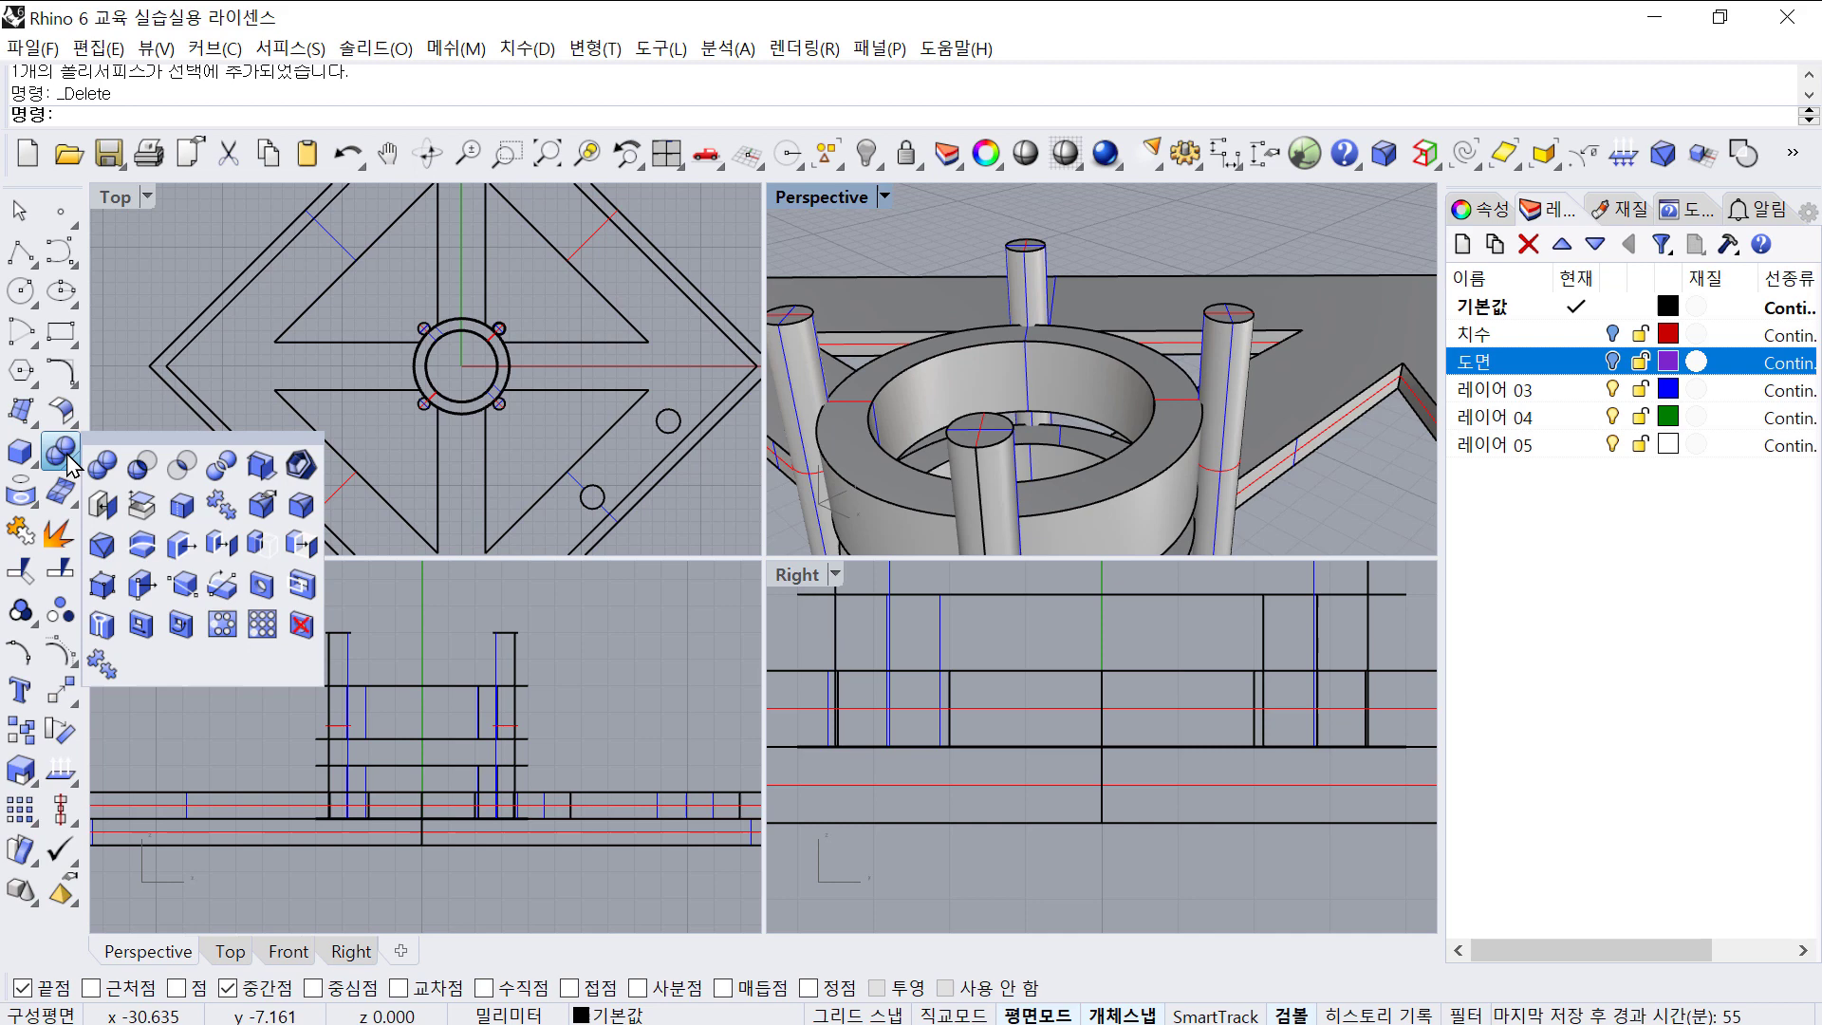
left_click(104, 546)
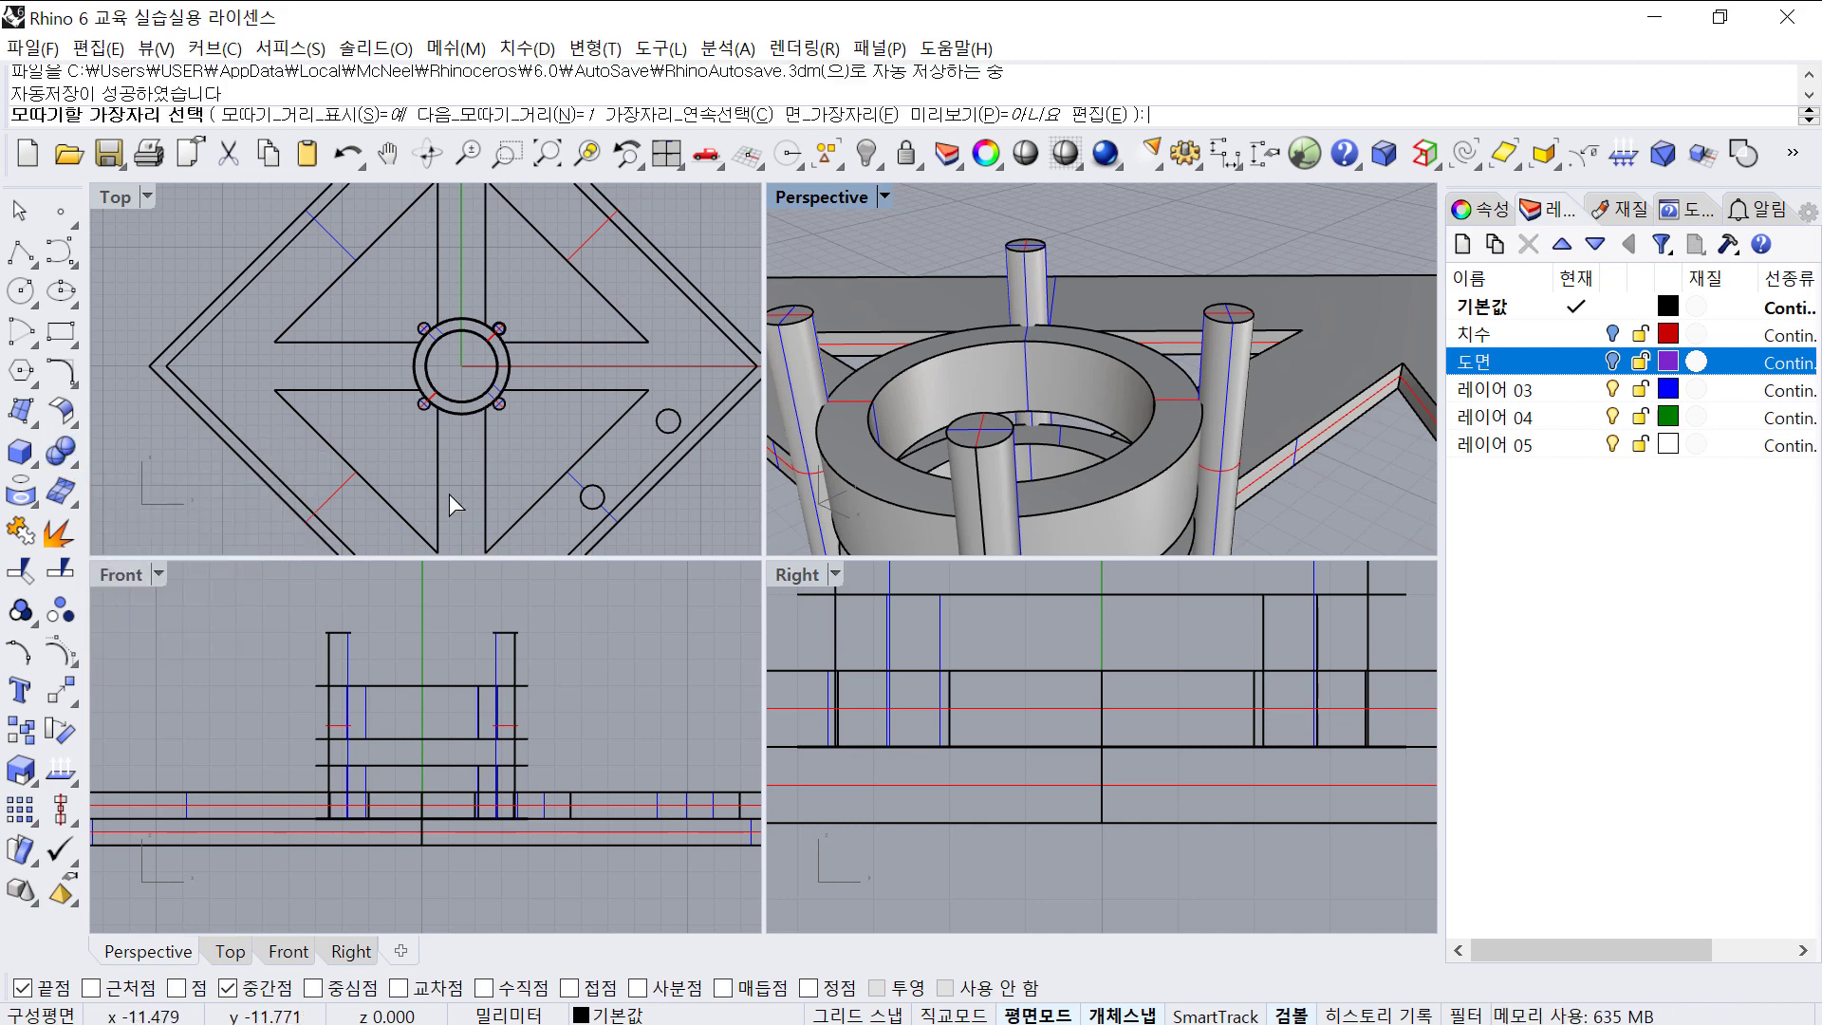
left_click(1131, 375)
scroll(1144, 369, "up", 3)
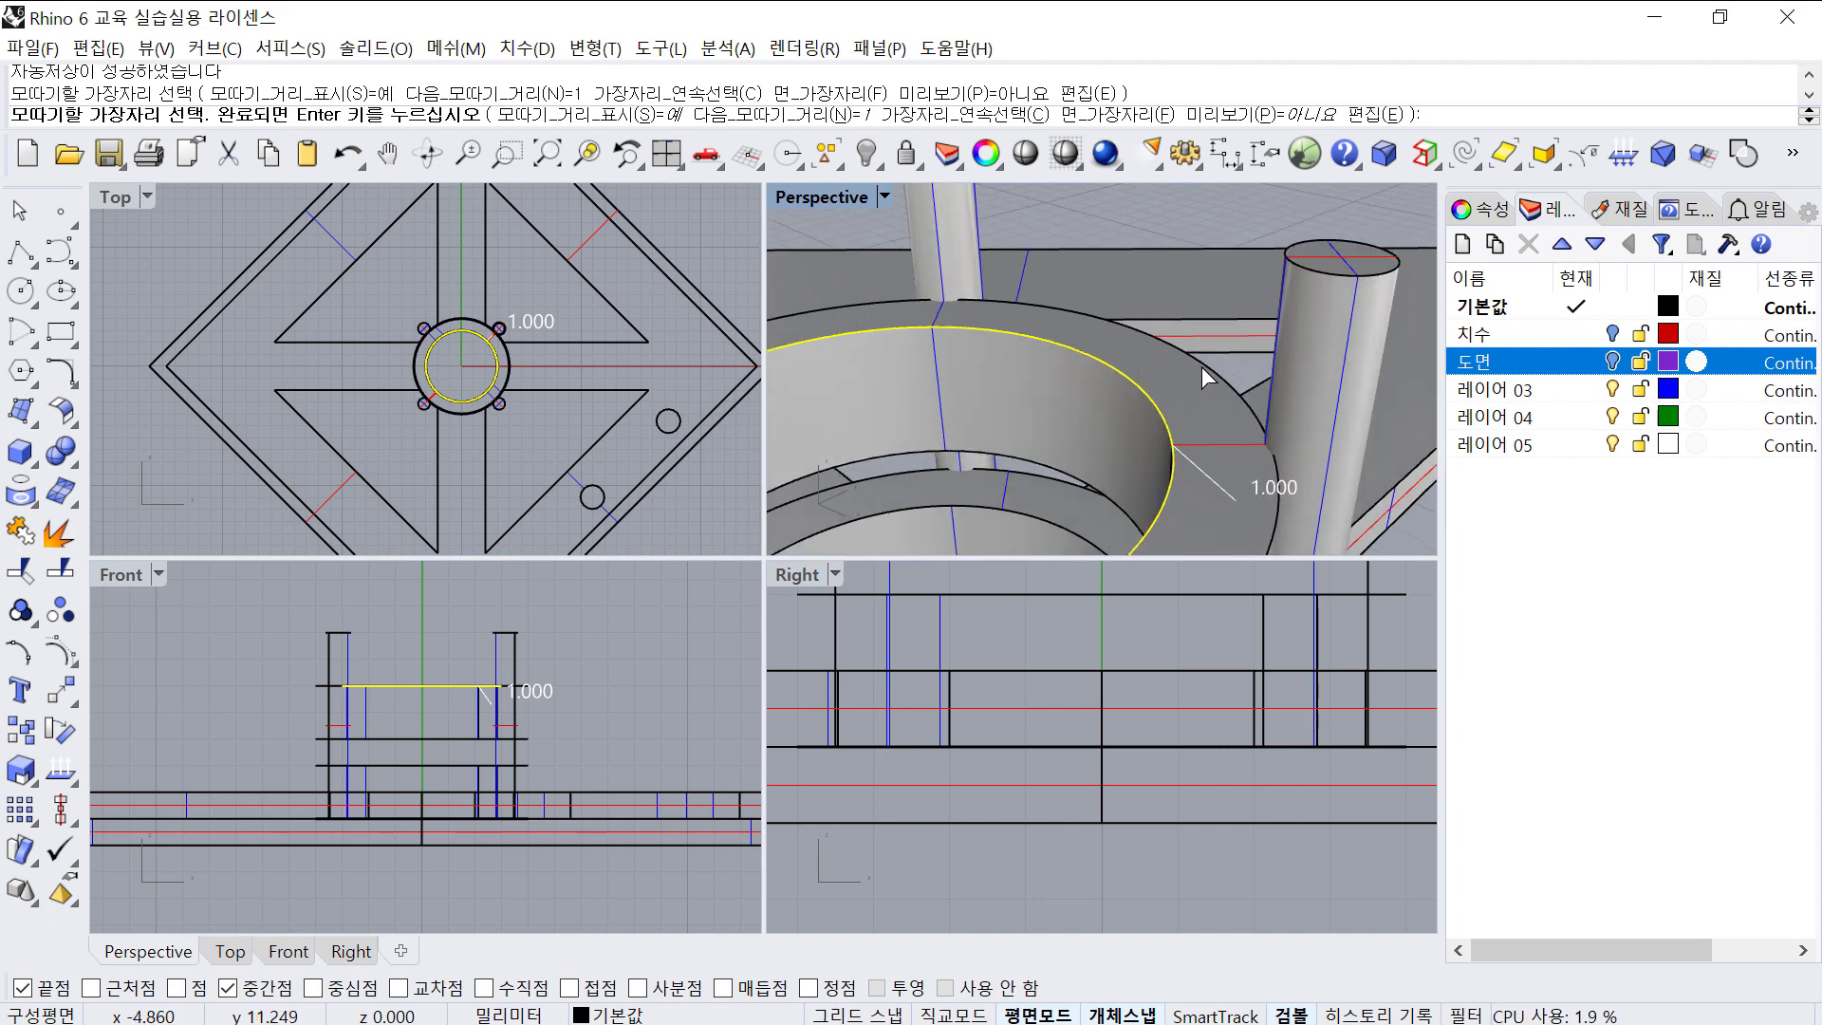
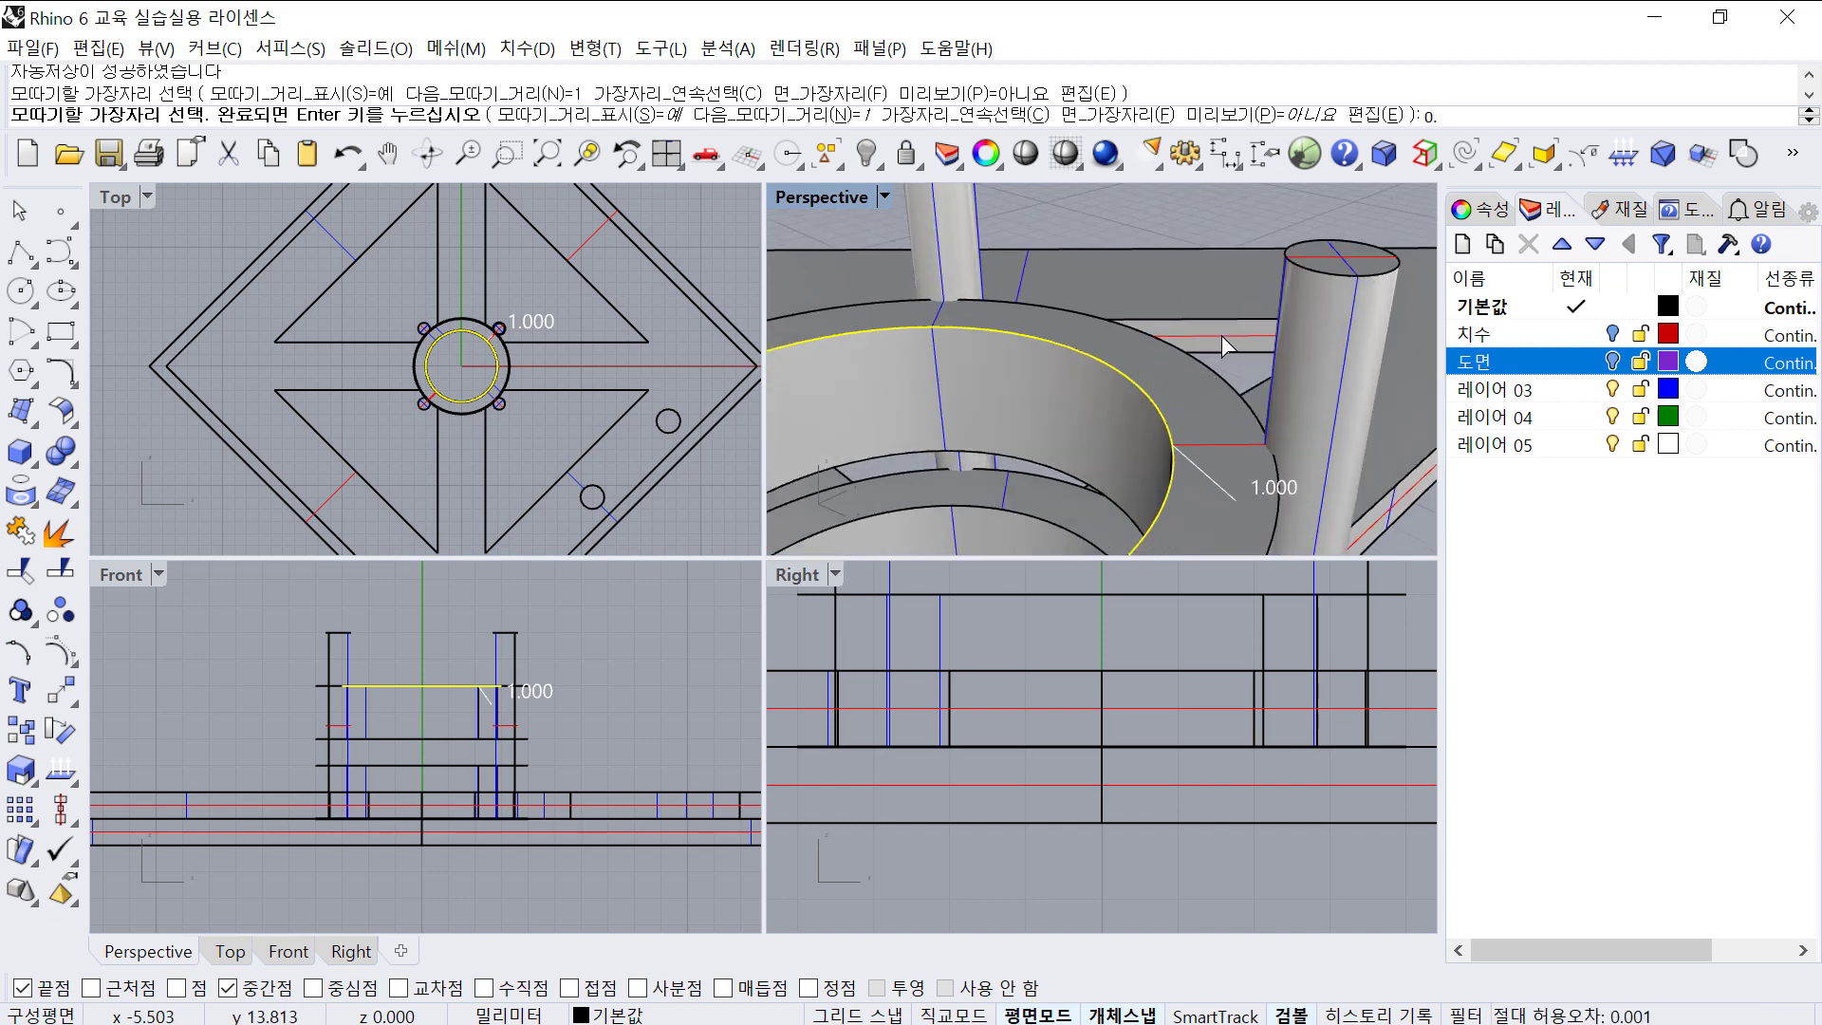
key("Return")
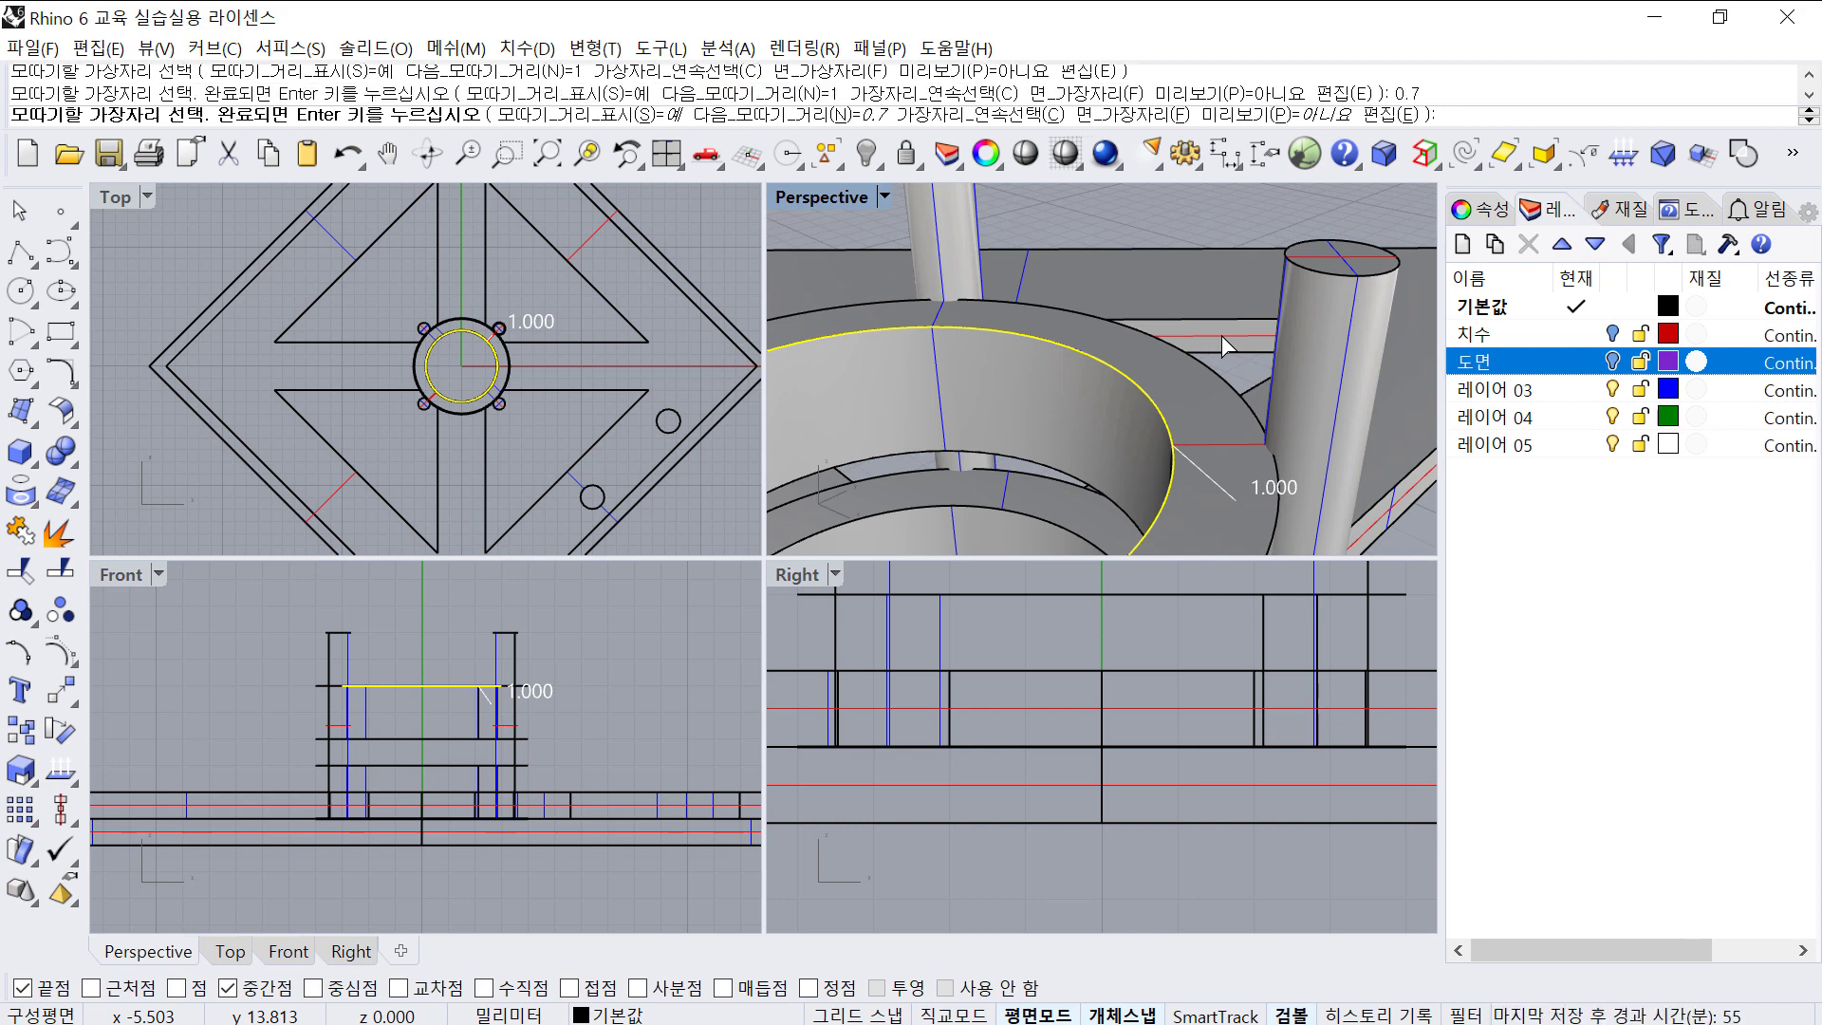
key("Return")
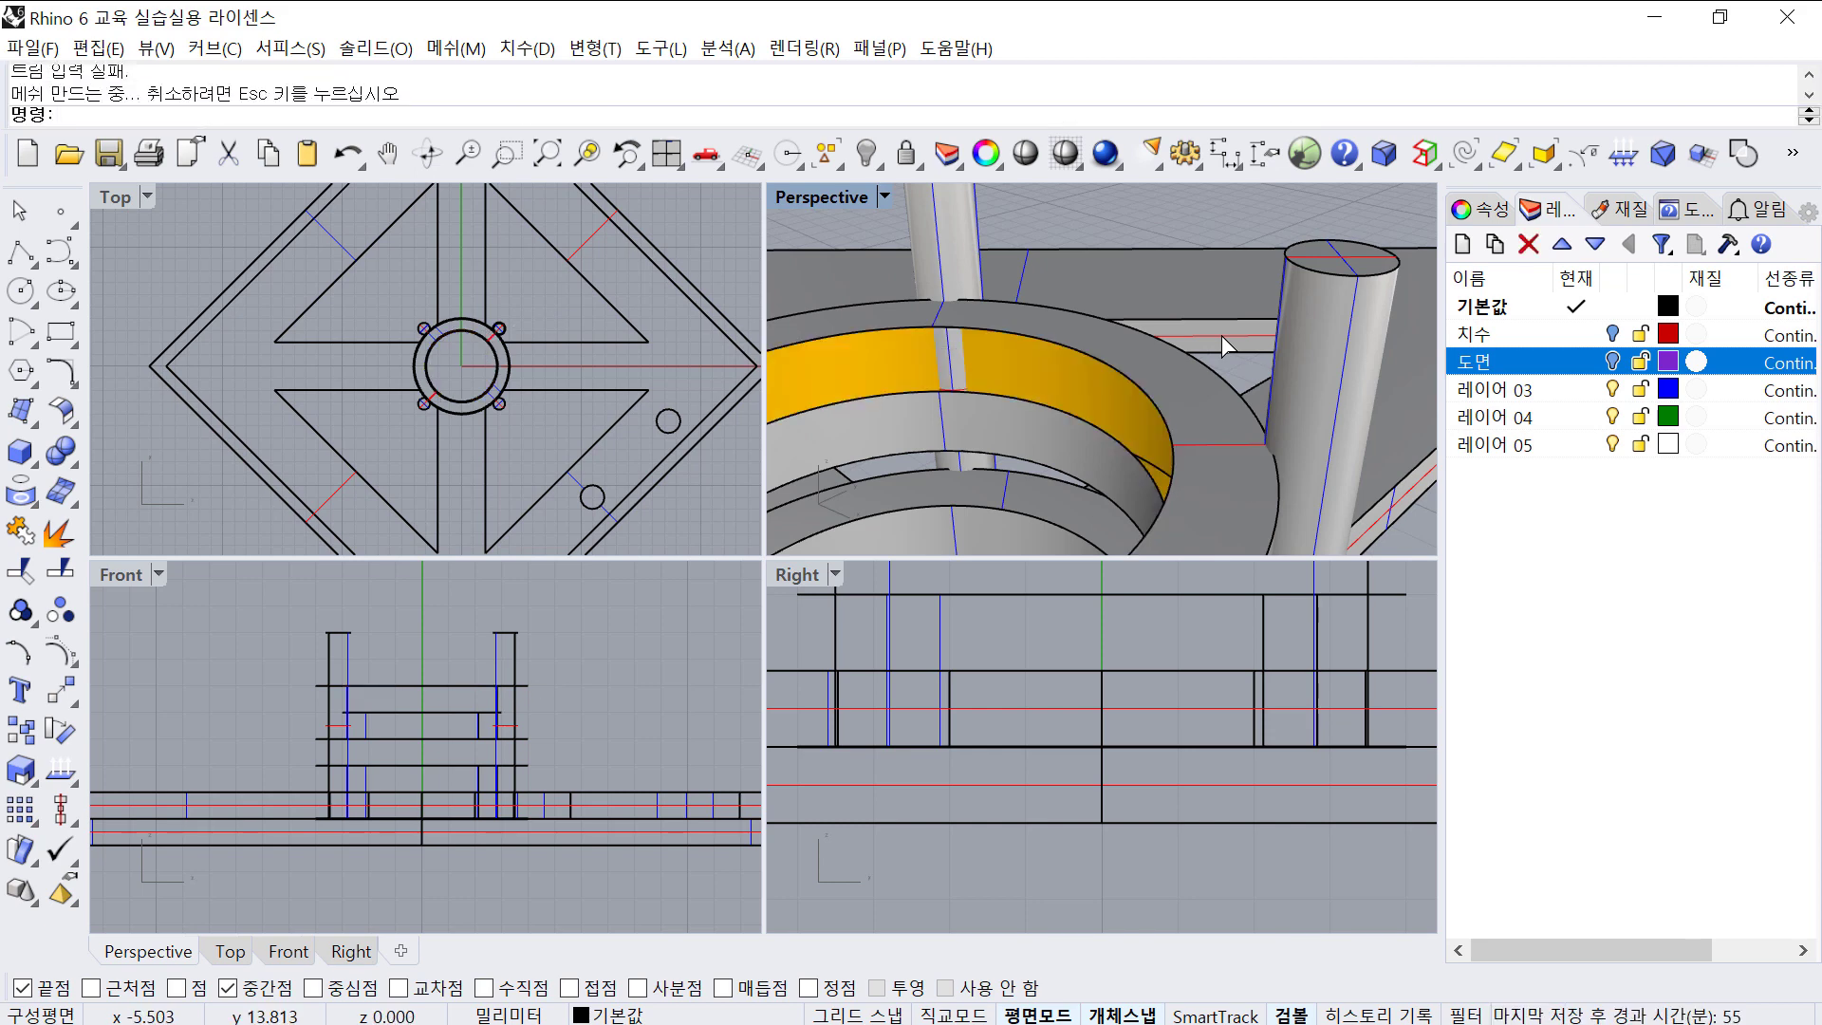
key("ctrl+z")
- Chamfer the upper ring's inner top edge with a chamfer distance of 0.7
key("Return")
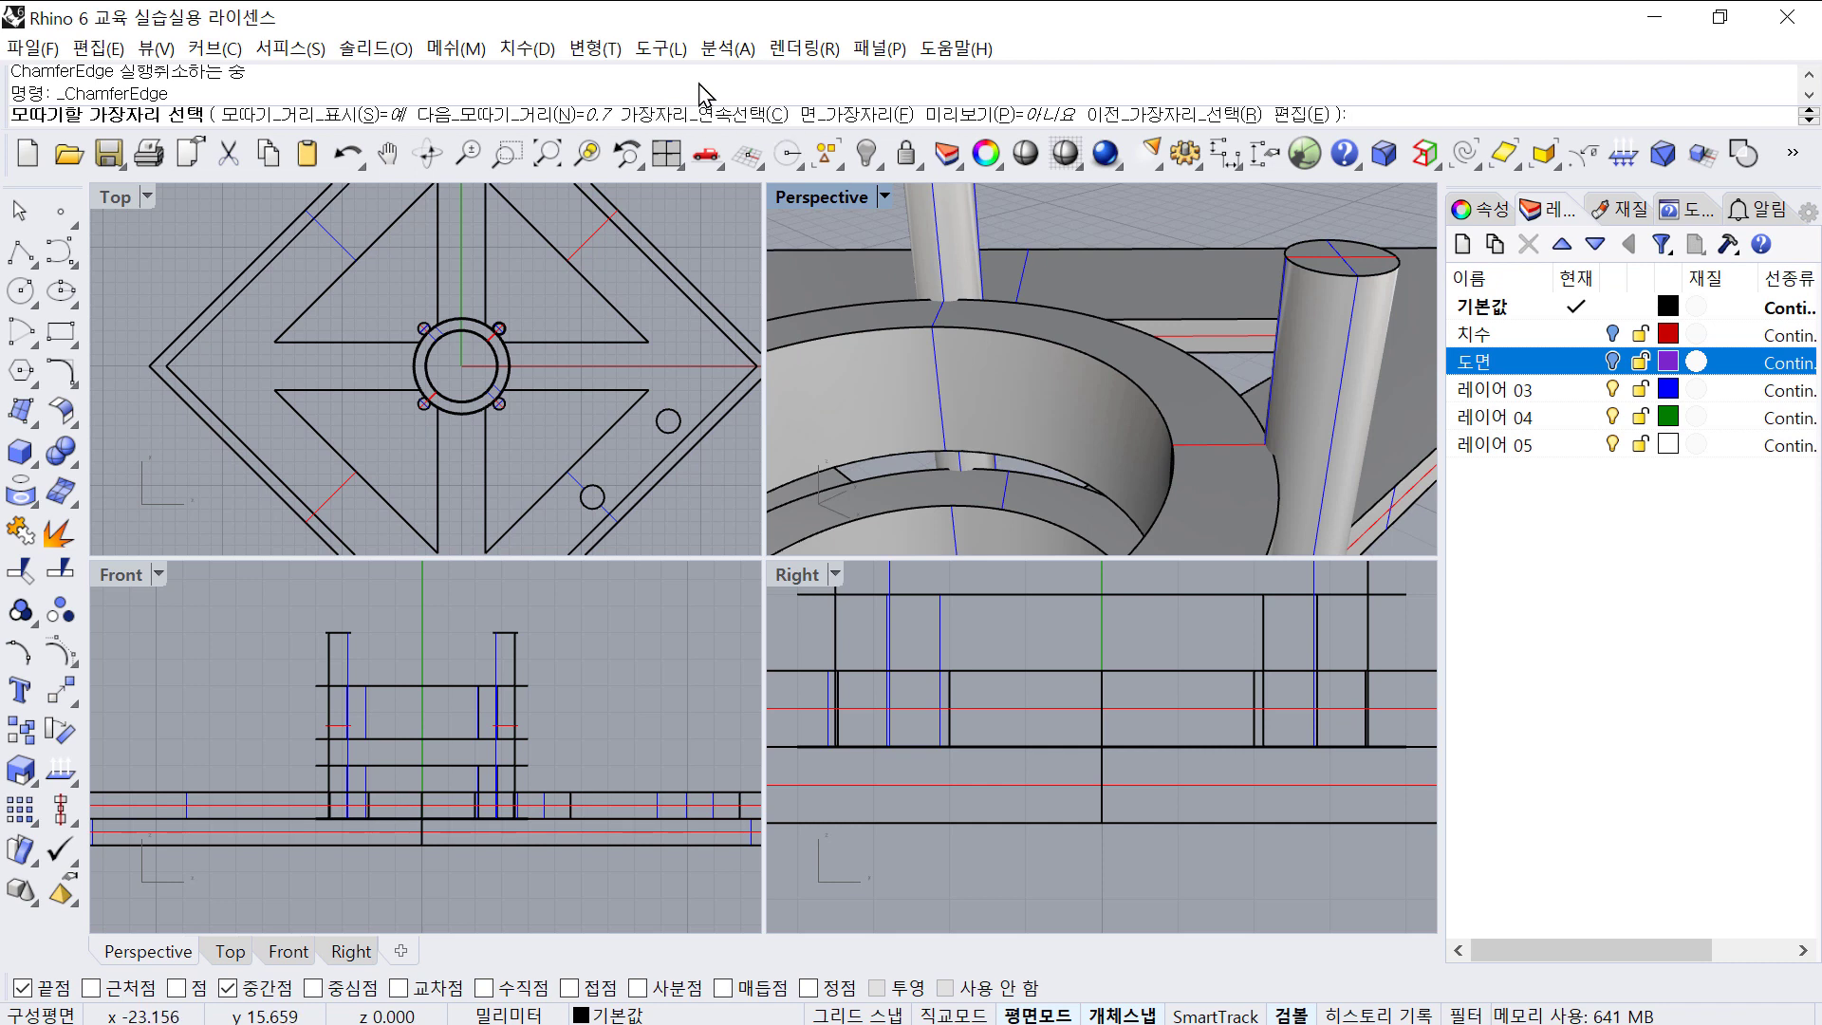
left_click(493, 114)
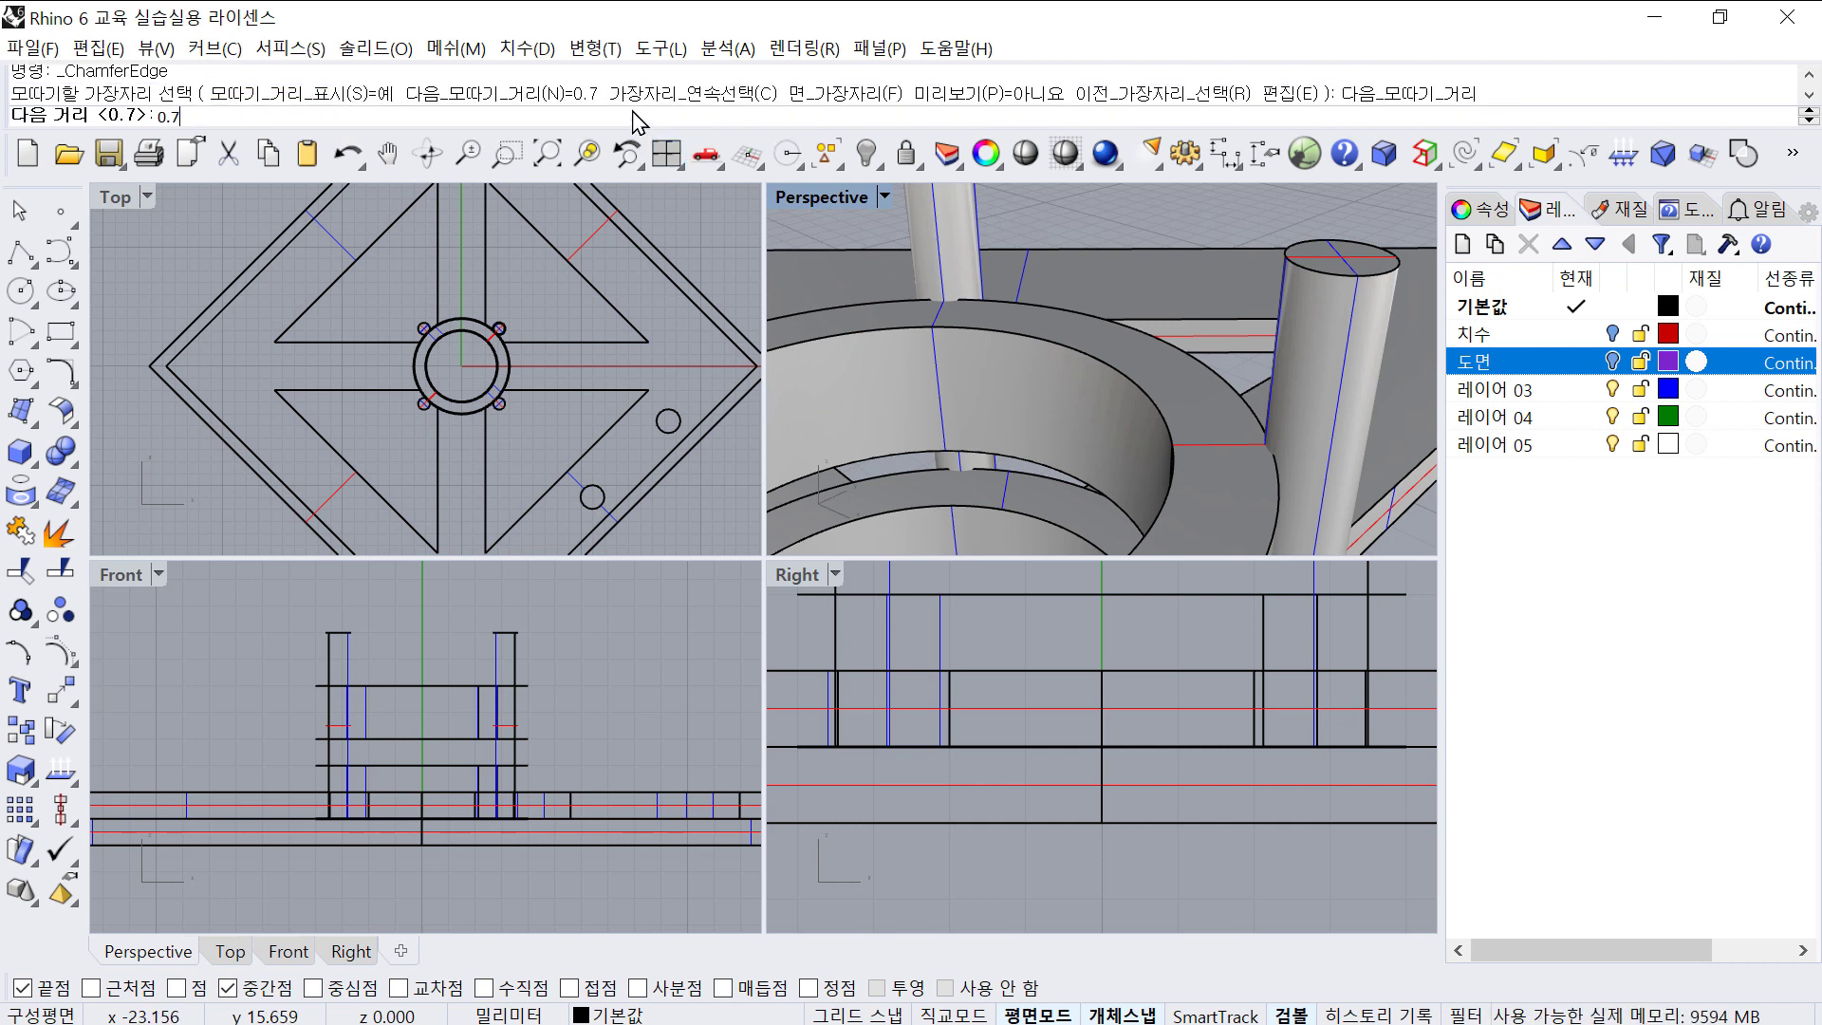
key("Return")
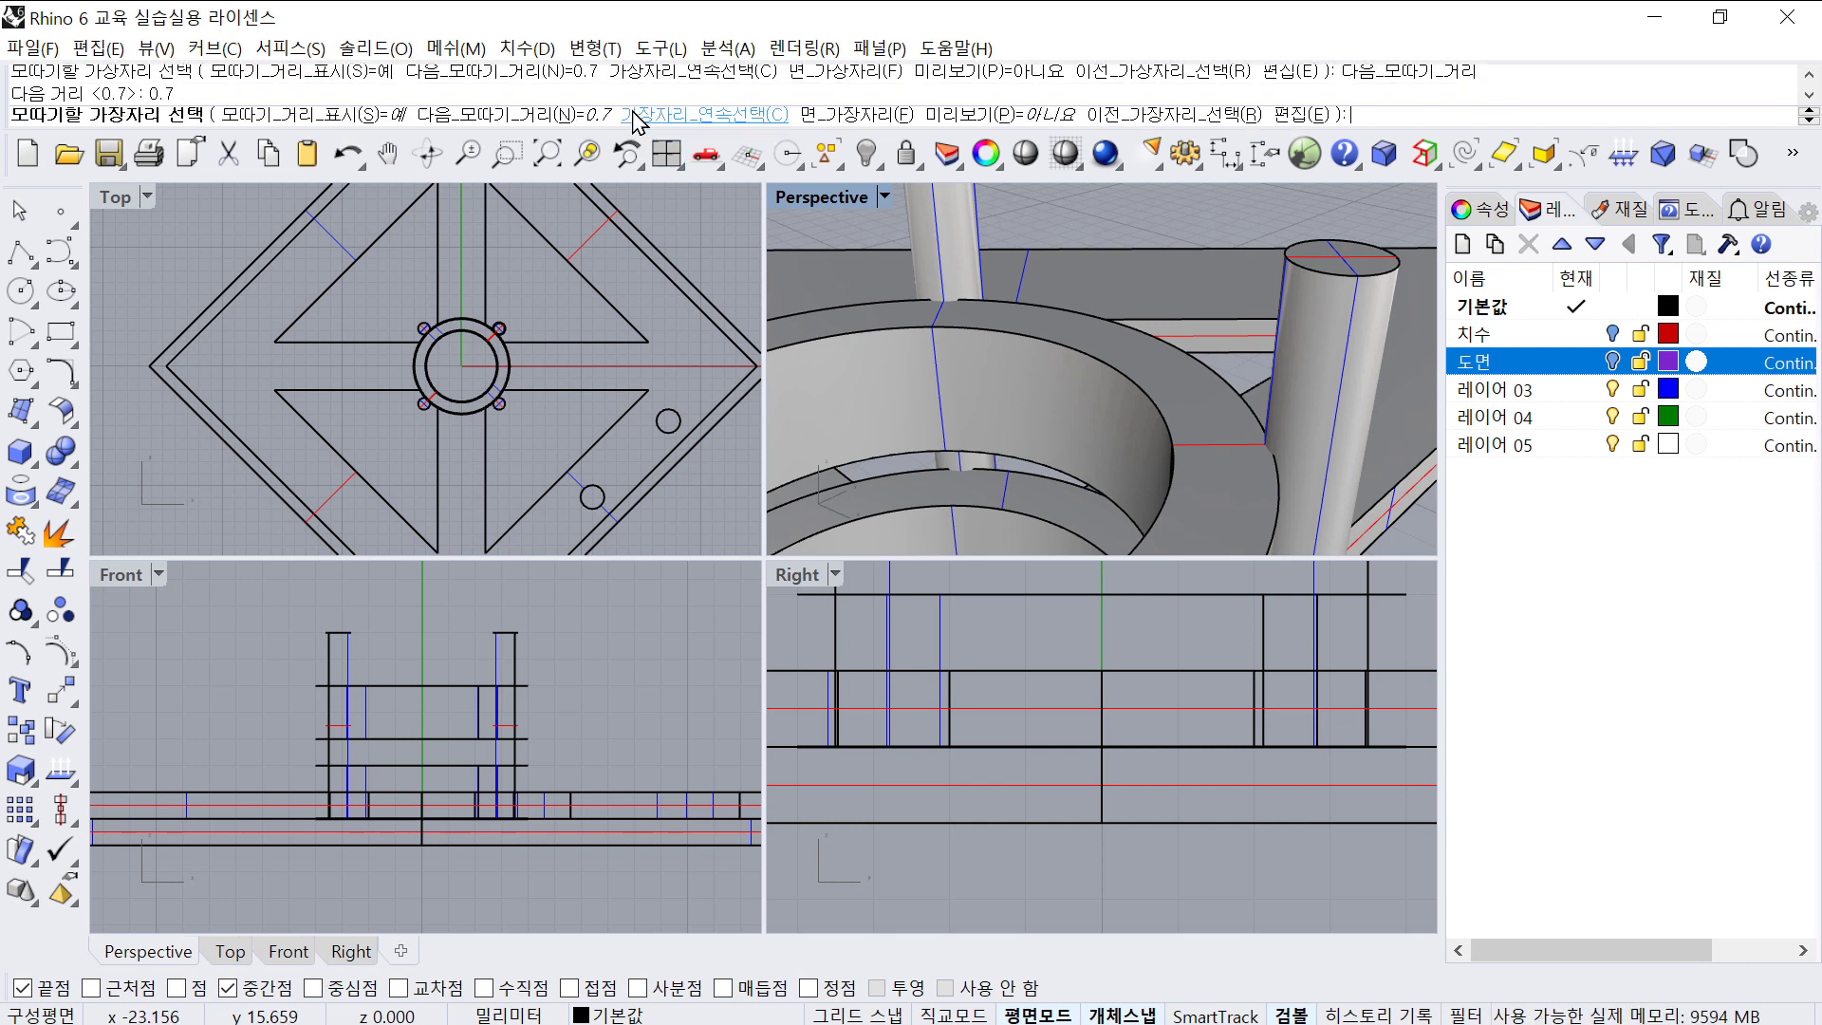
left_click(1134, 375)
key("Return")
key("Return")
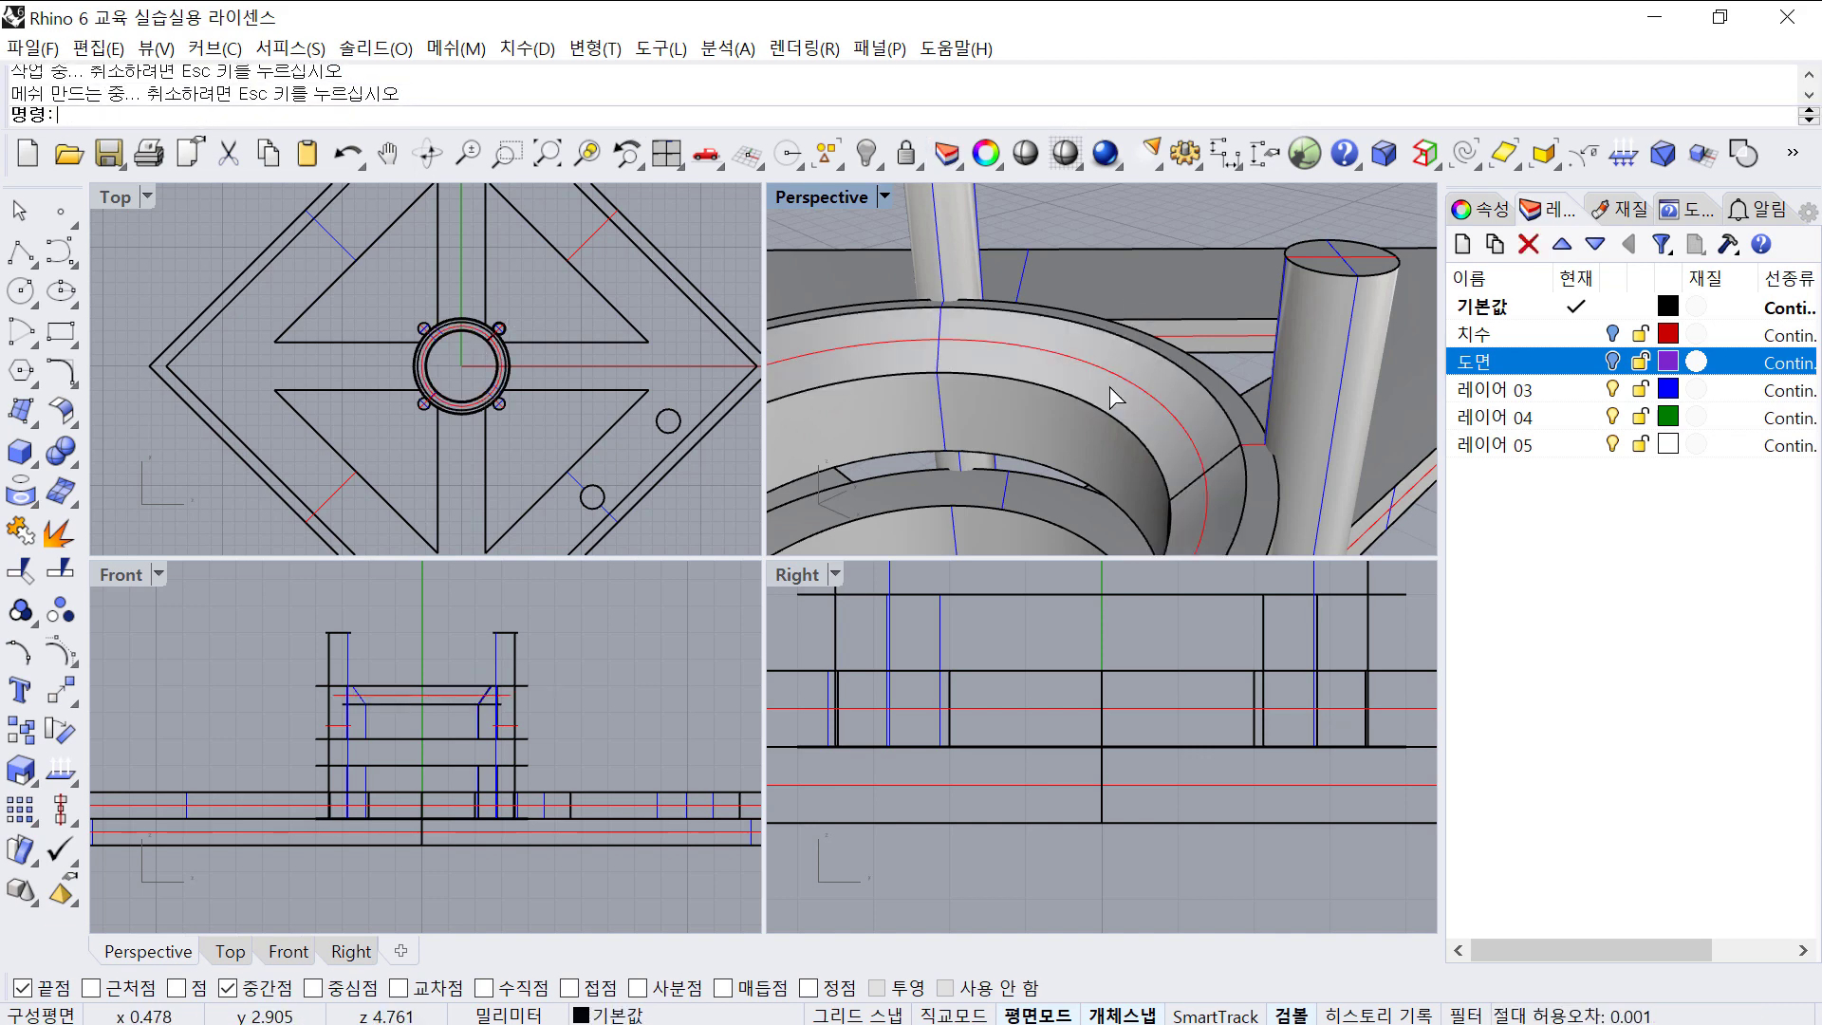
- Select the whole plate, ring and pin model in the Top view and hide it
scroll(1108, 380, "down", 3)
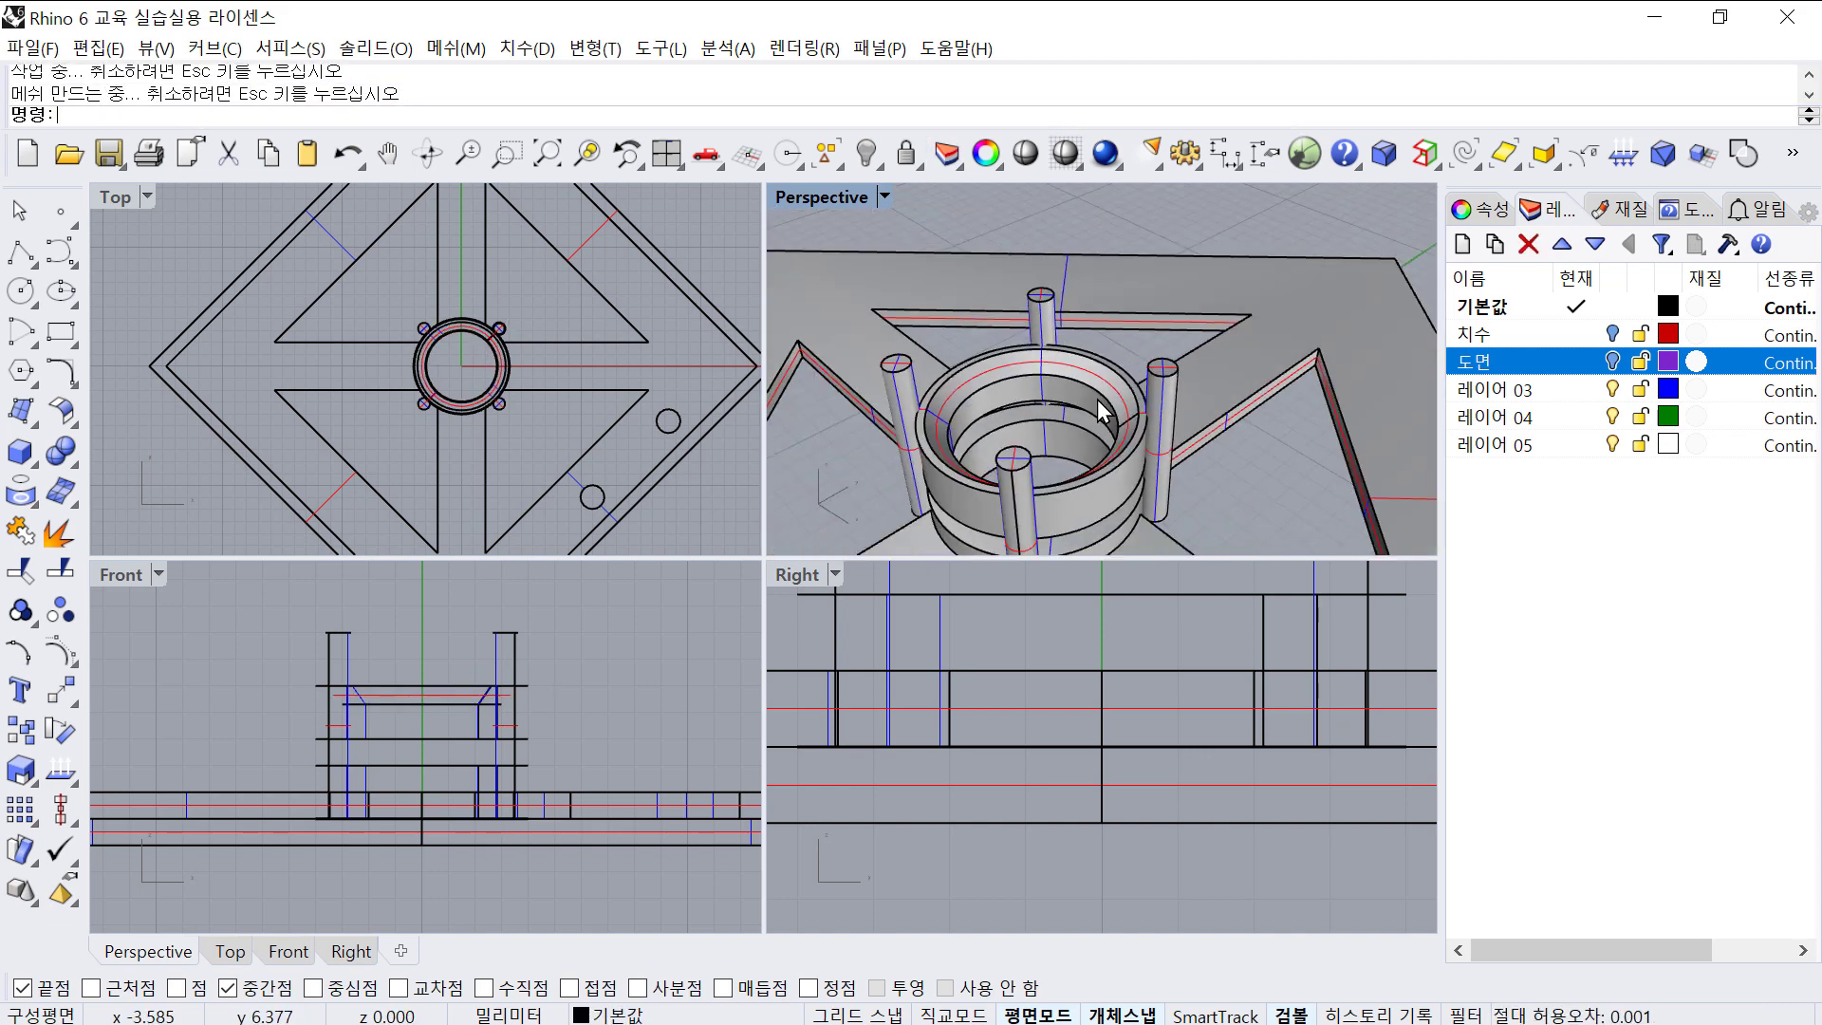
right_click_drag(1097, 400, 1220, 378)
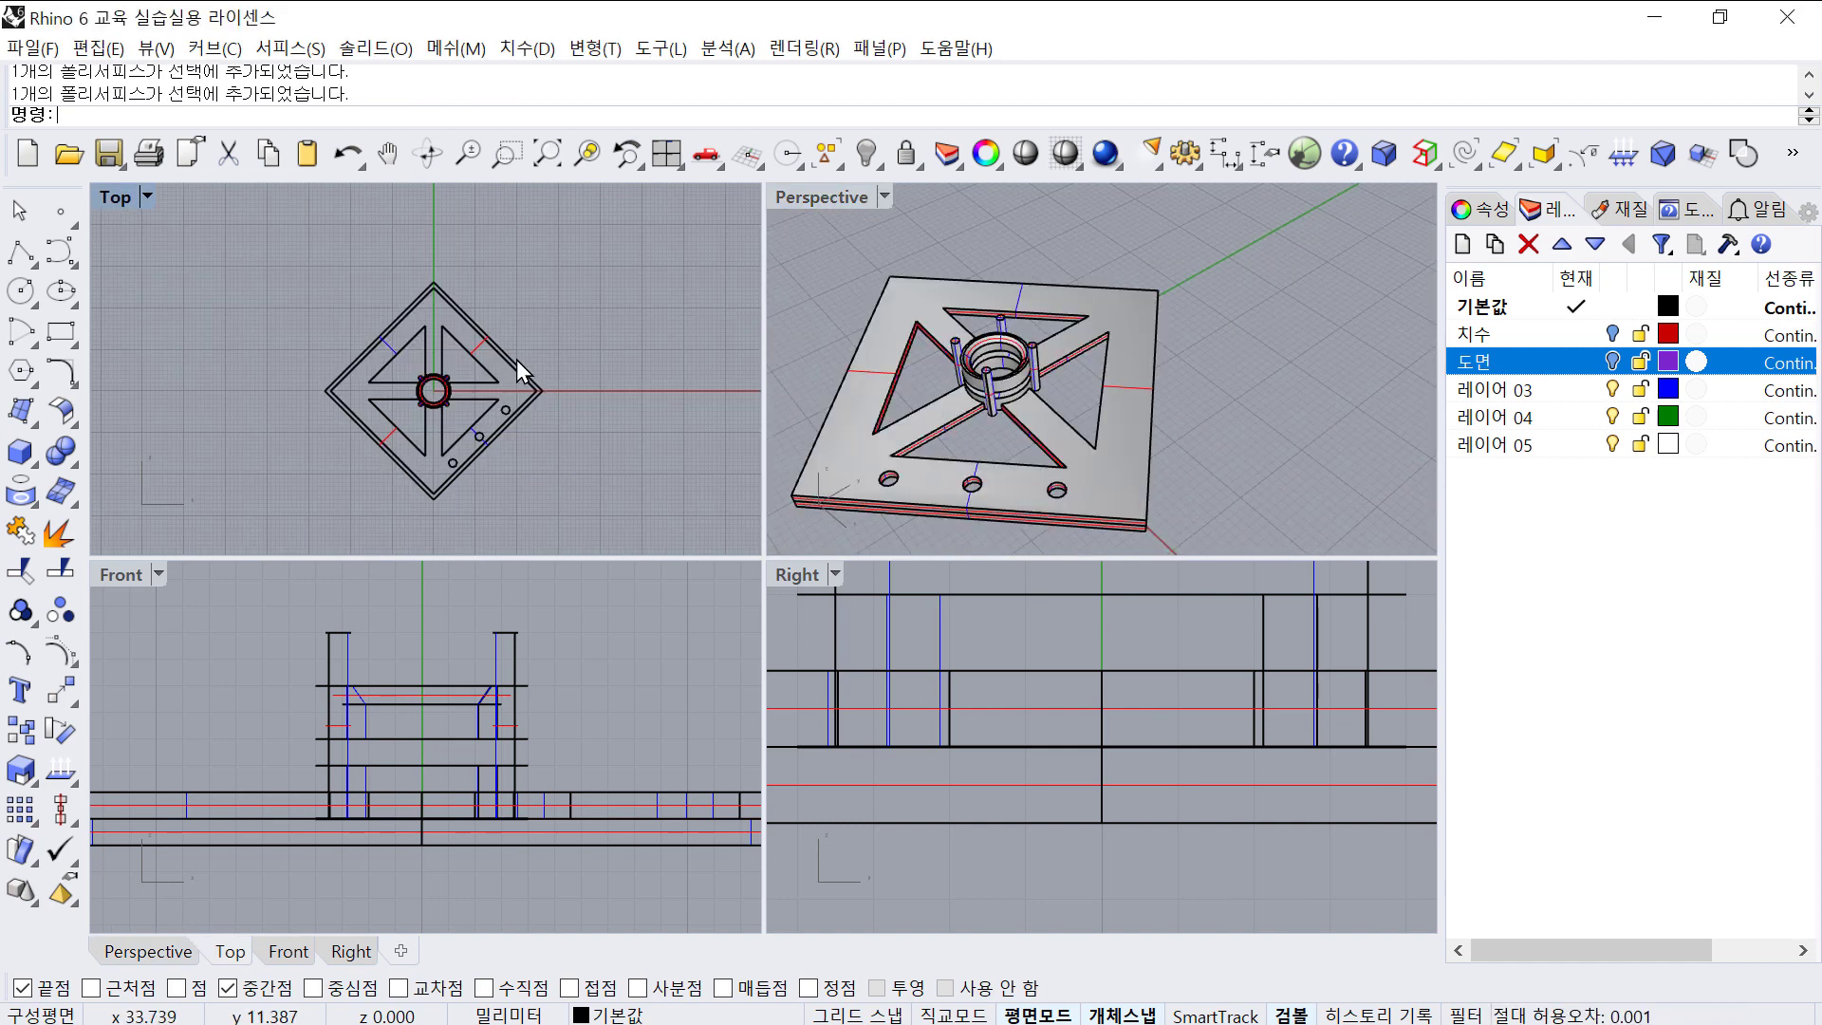
scroll(538, 356, "down", 4)
mouse_move(539, 355)
right_mouse_down()
mouse_move(500, 328)
mouse_move(506, 363)
right_mouse_up()
scroll(511, 330, "up", 1)
left_click_drag(572, 494, 225, 267)
right_click_drag(452, 342, 438, 325)
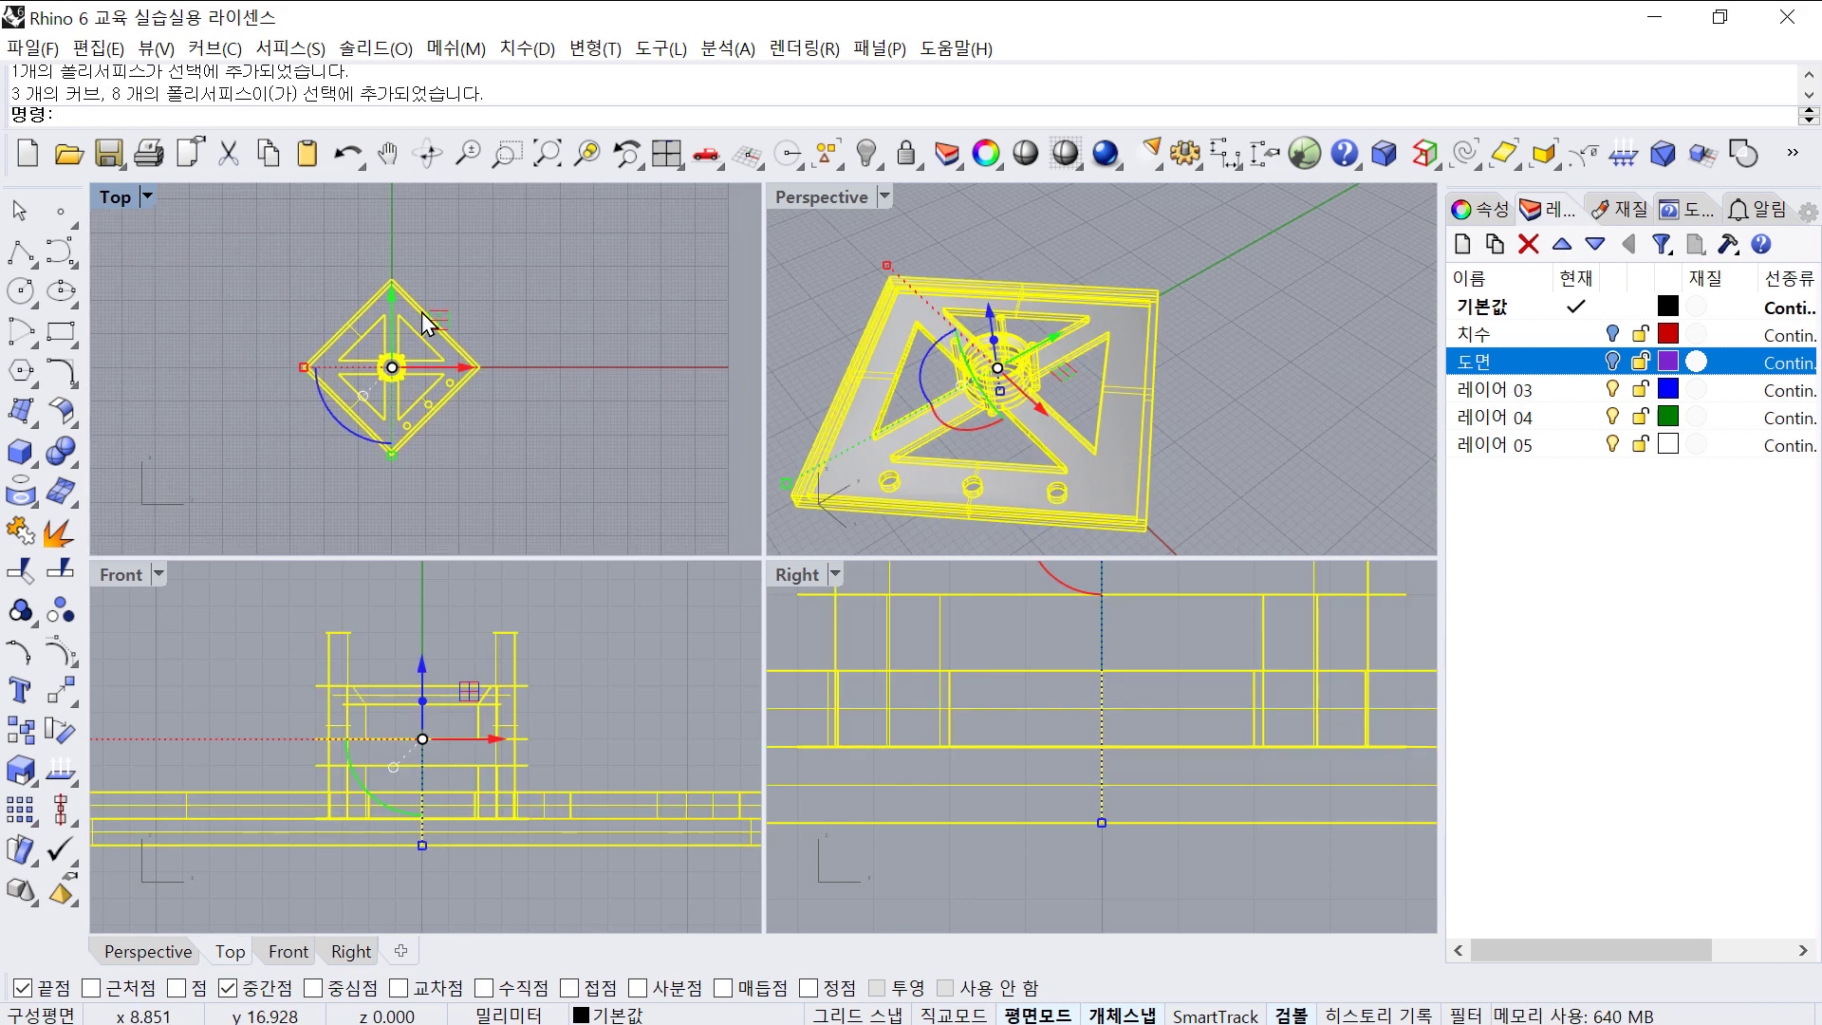
left_click(866, 154)
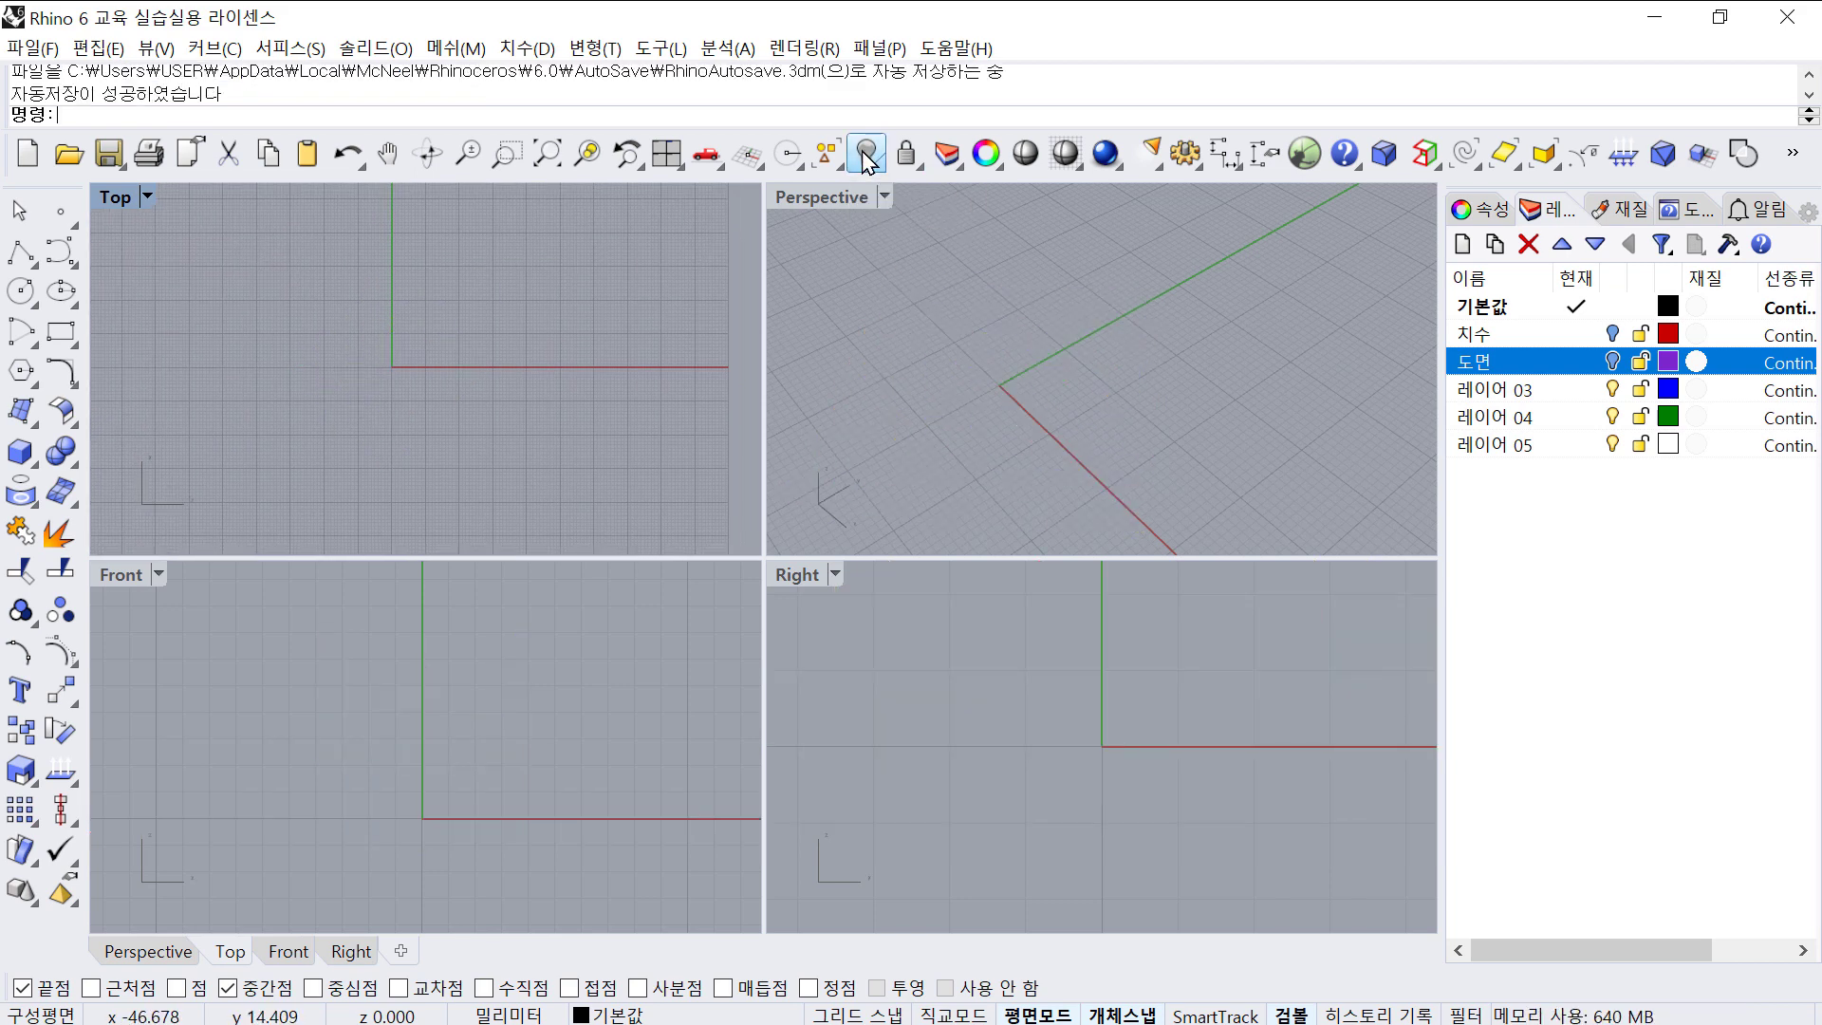
- Draw a circle of 7 mm diameter centred on the origin (0) in the Top view
left_click(21, 291)
type("0")
key("Return")
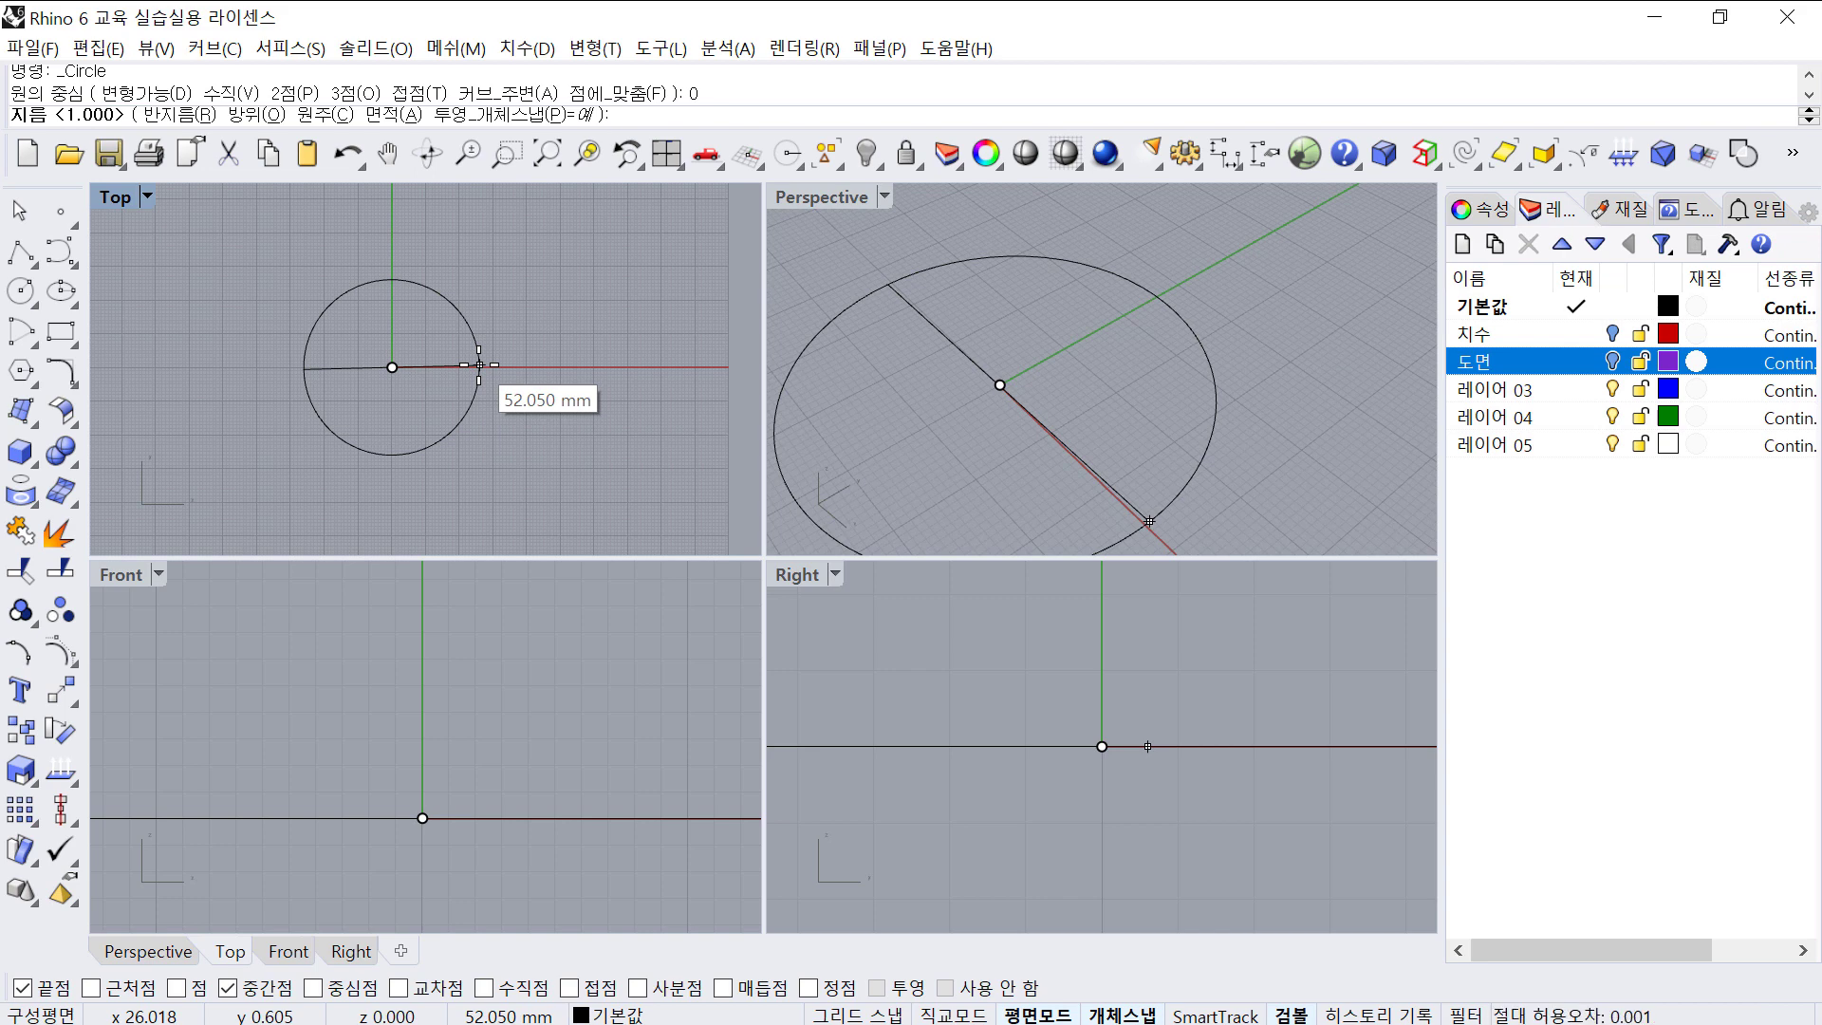
type("7")
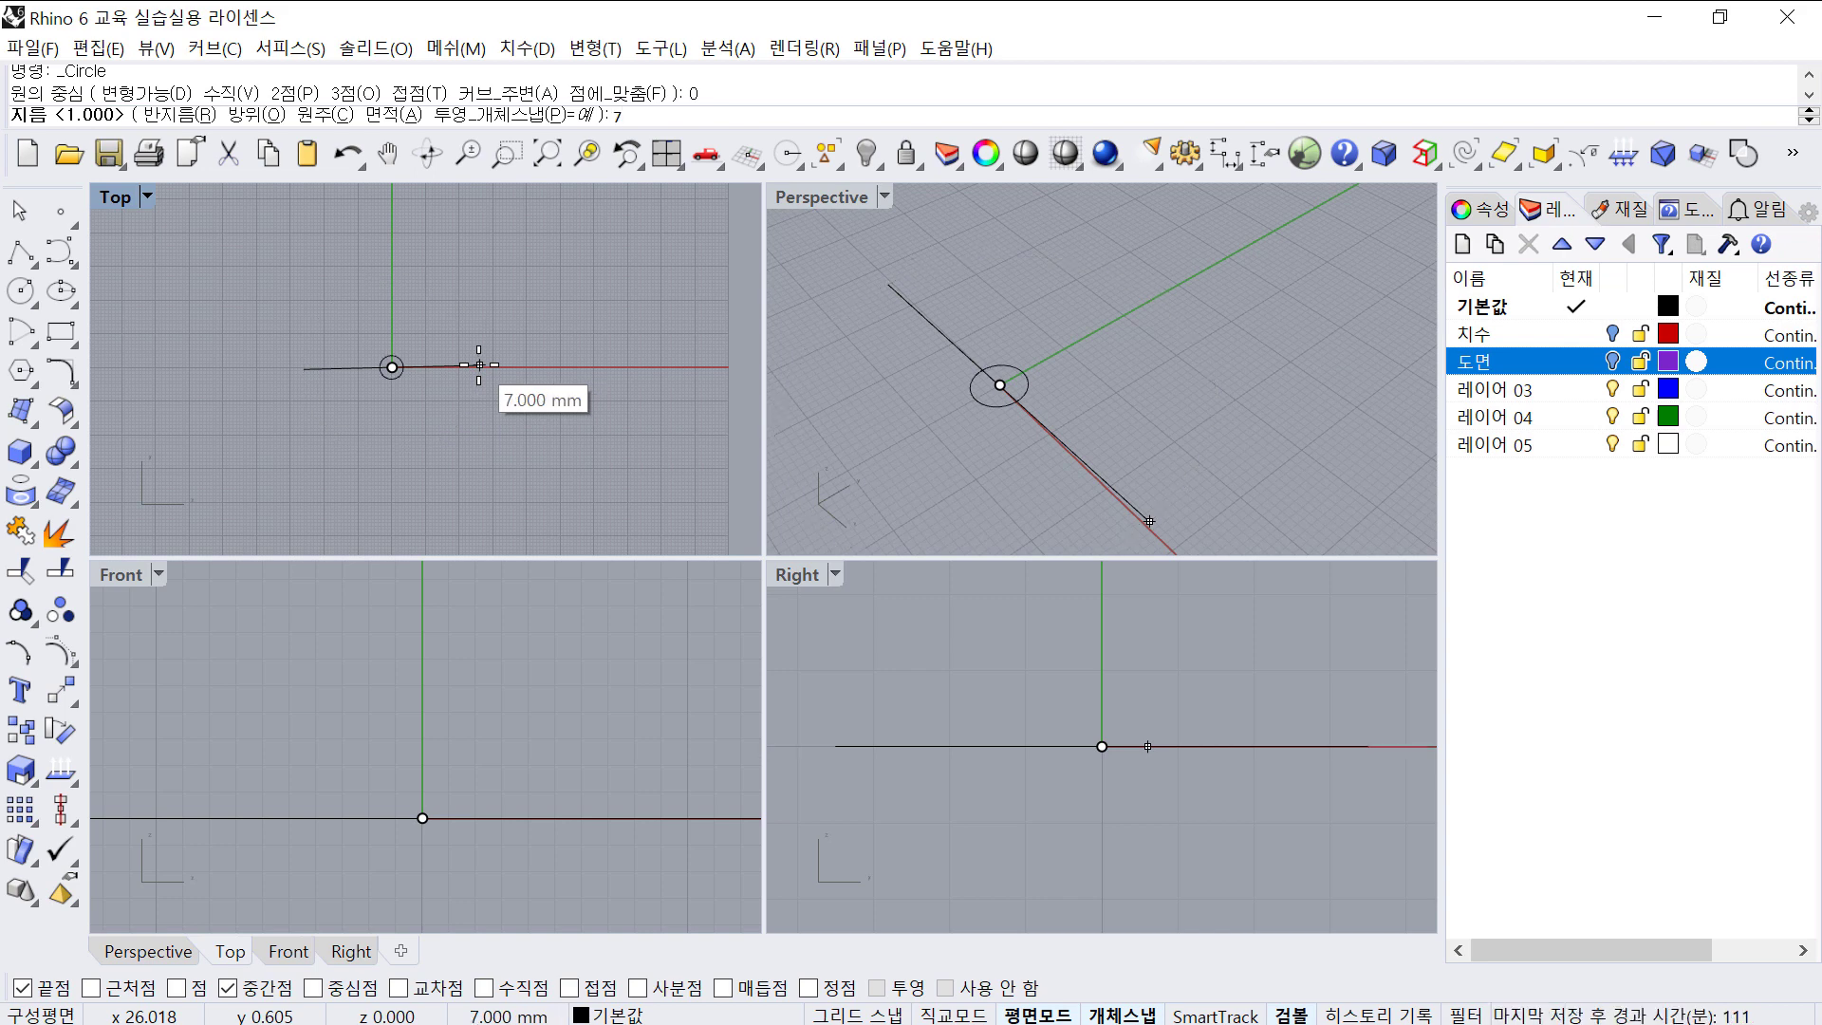
key("Return")
scroll(394, 367, "up", 3)
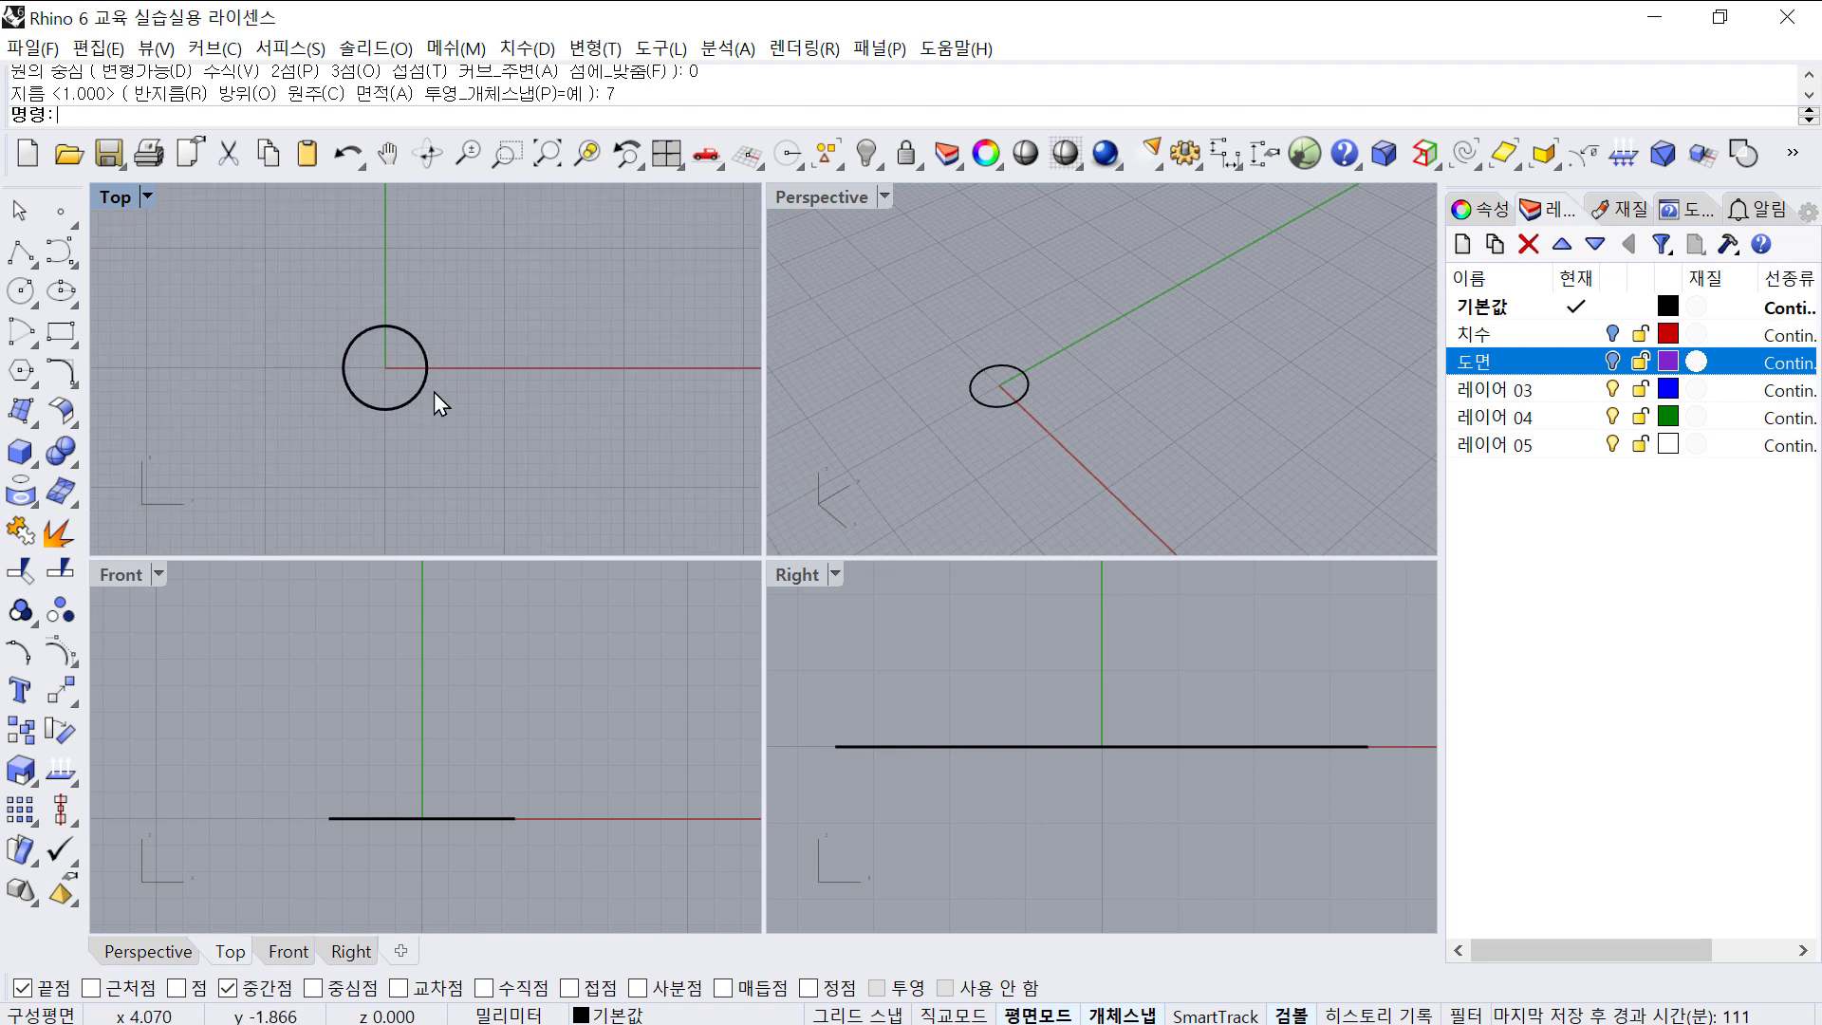
- Add a diameter dimension to the circle, placing its text outside, up and to the right of the circle
left_click(288, 292)
scroll(344, 293, "up", 2)
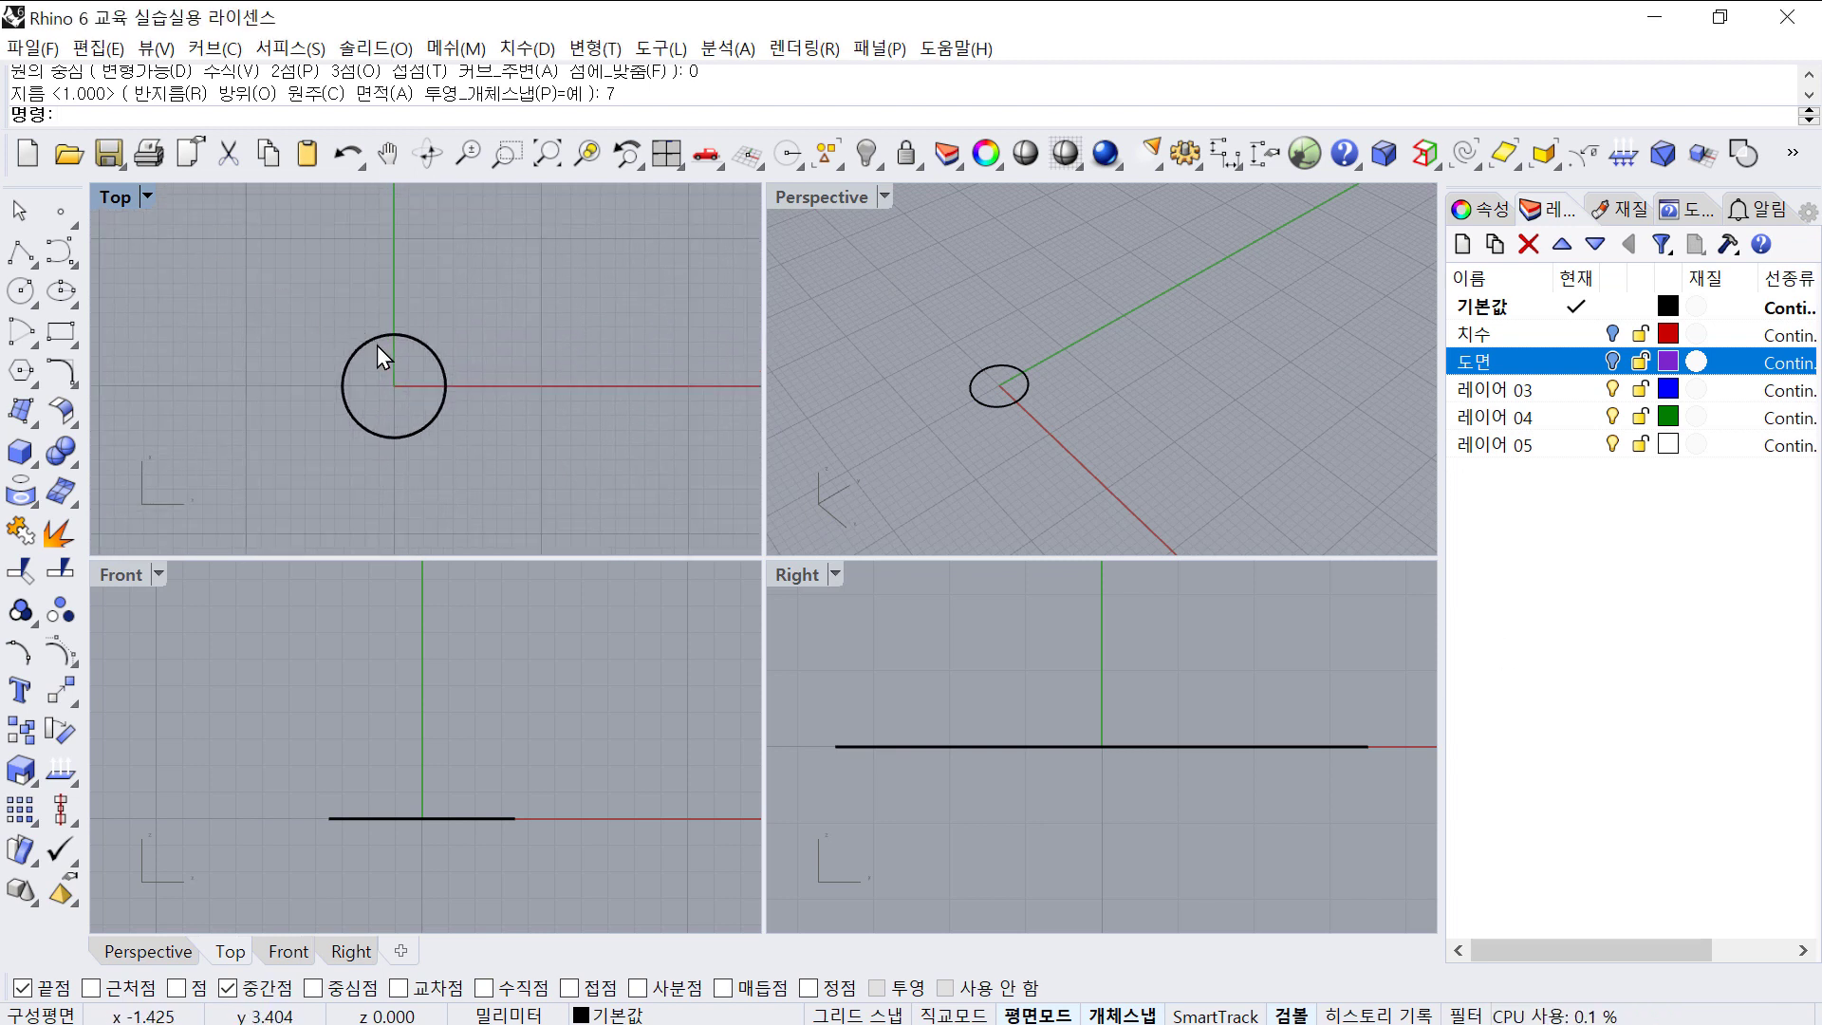
scroll(378, 336, "up", 4)
right_click_drag(403, 379, 377, 319)
right_click_drag(575, 369, 569, 394)
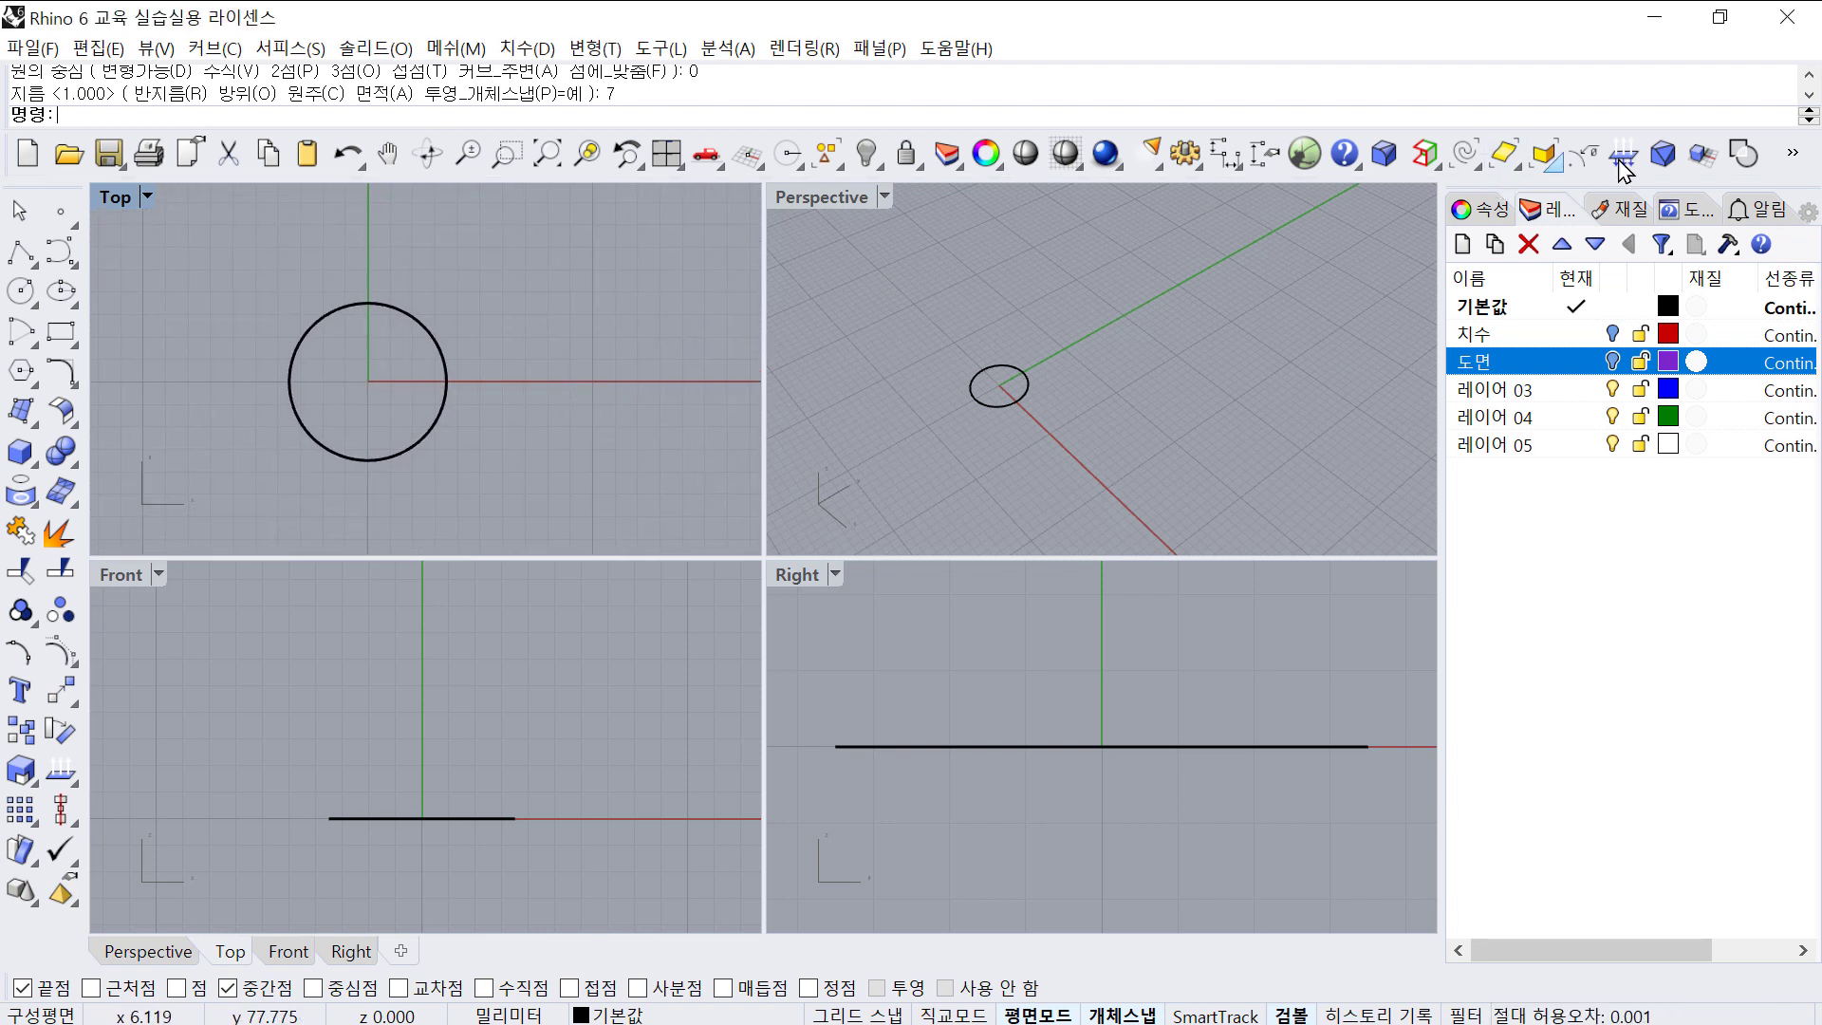
left_click(1224, 166)
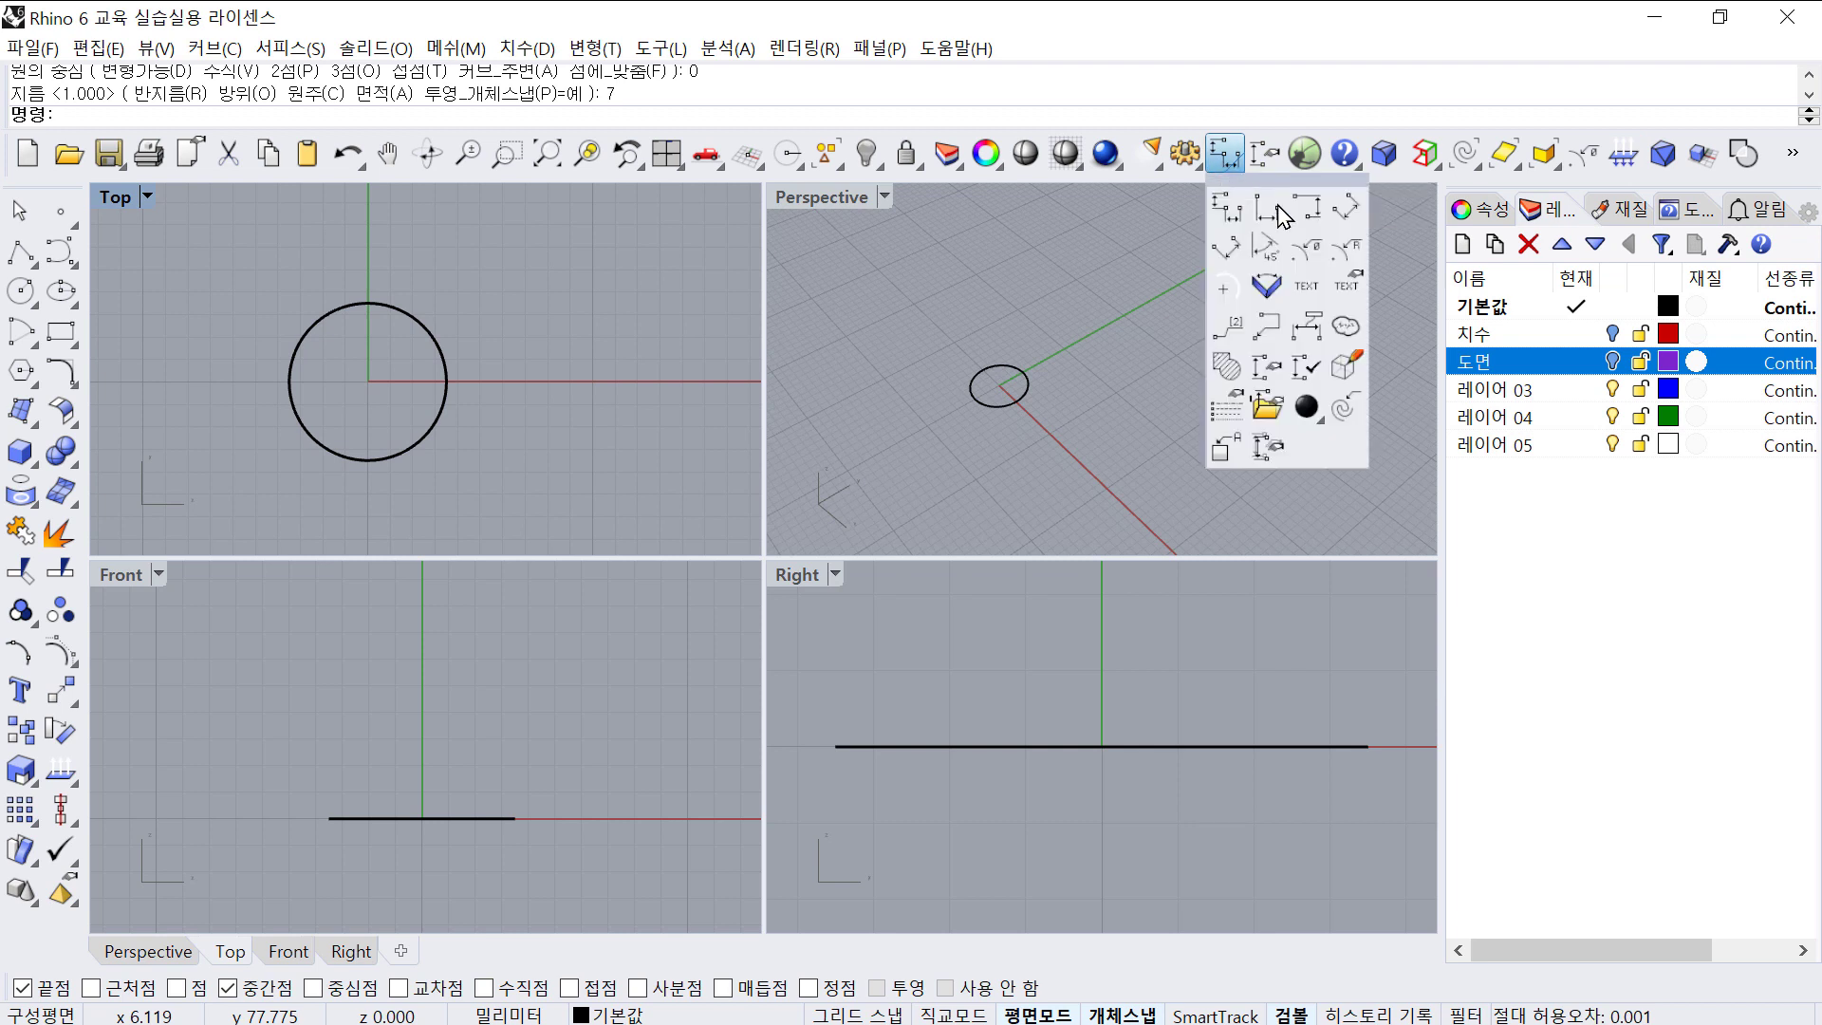
left_click(1302, 223)
left_click(434, 324)
scroll(503, 243, "down", 4)
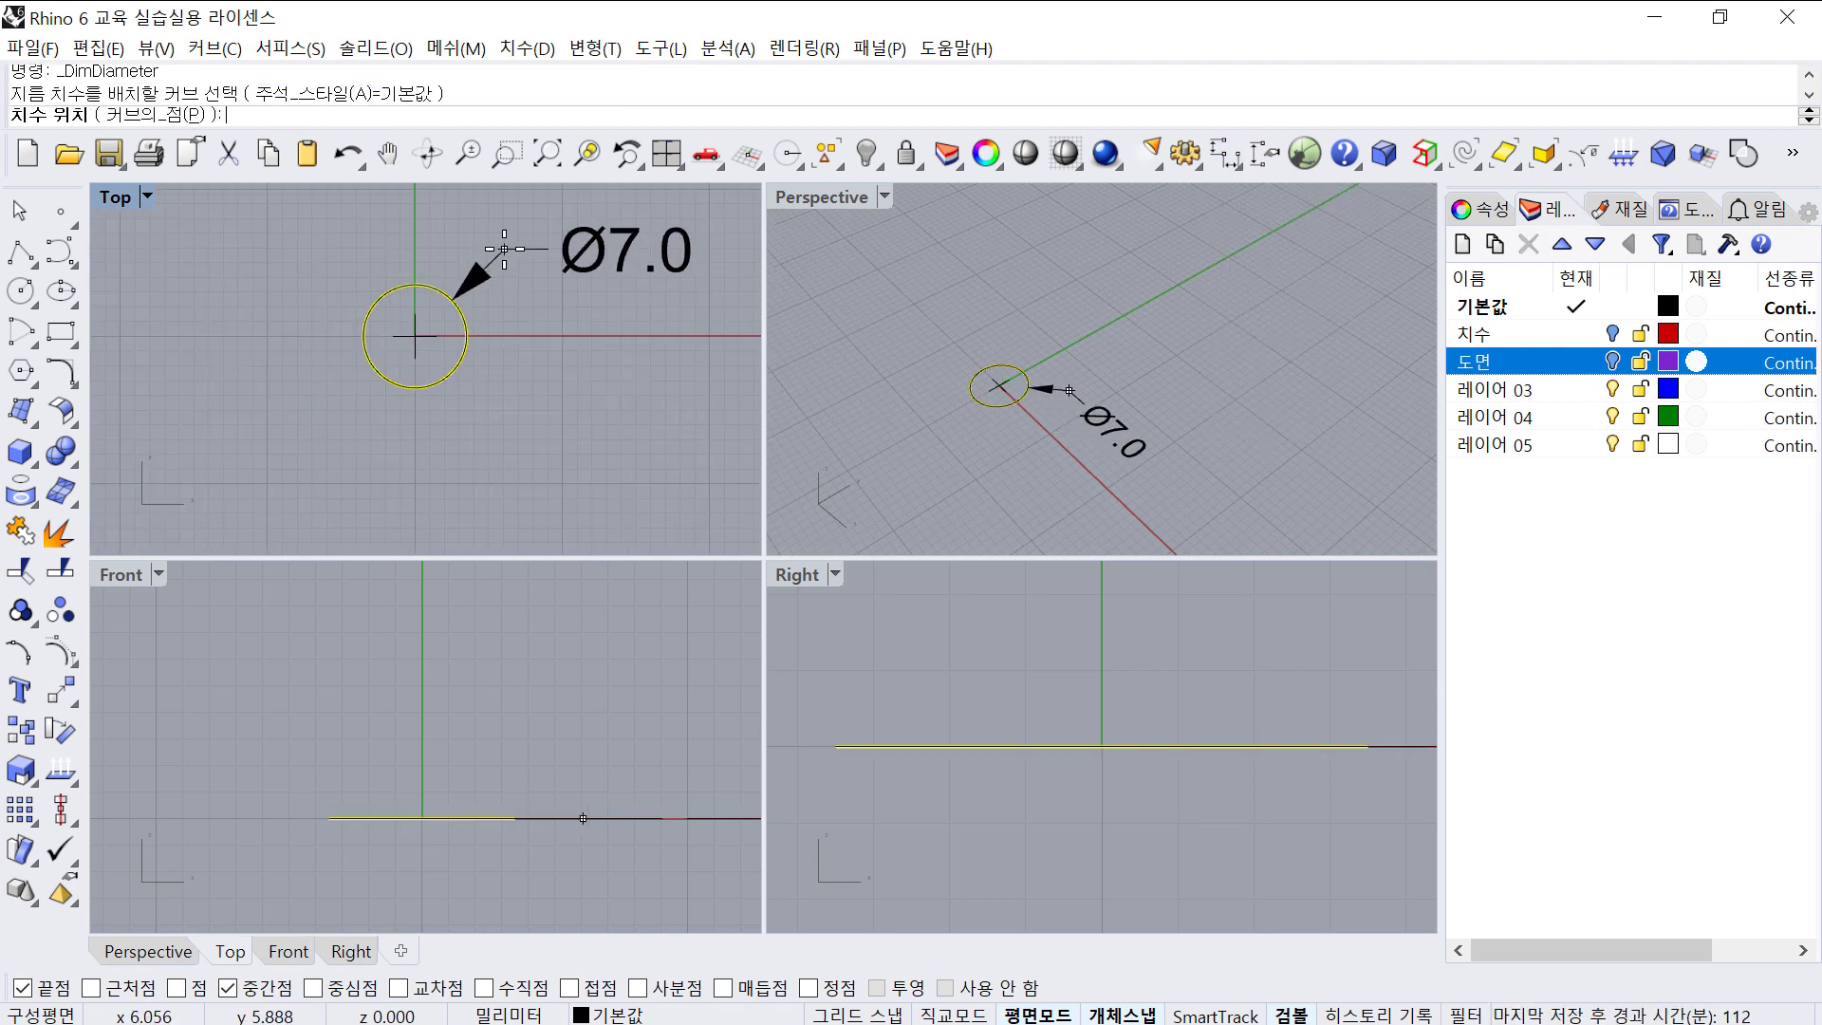
right_click_drag(504, 245, 482, 322)
left_click(494, 281)
right_click_drag(533, 411, 485, 350)
left_click(560, 245)
left_click(589, 336)
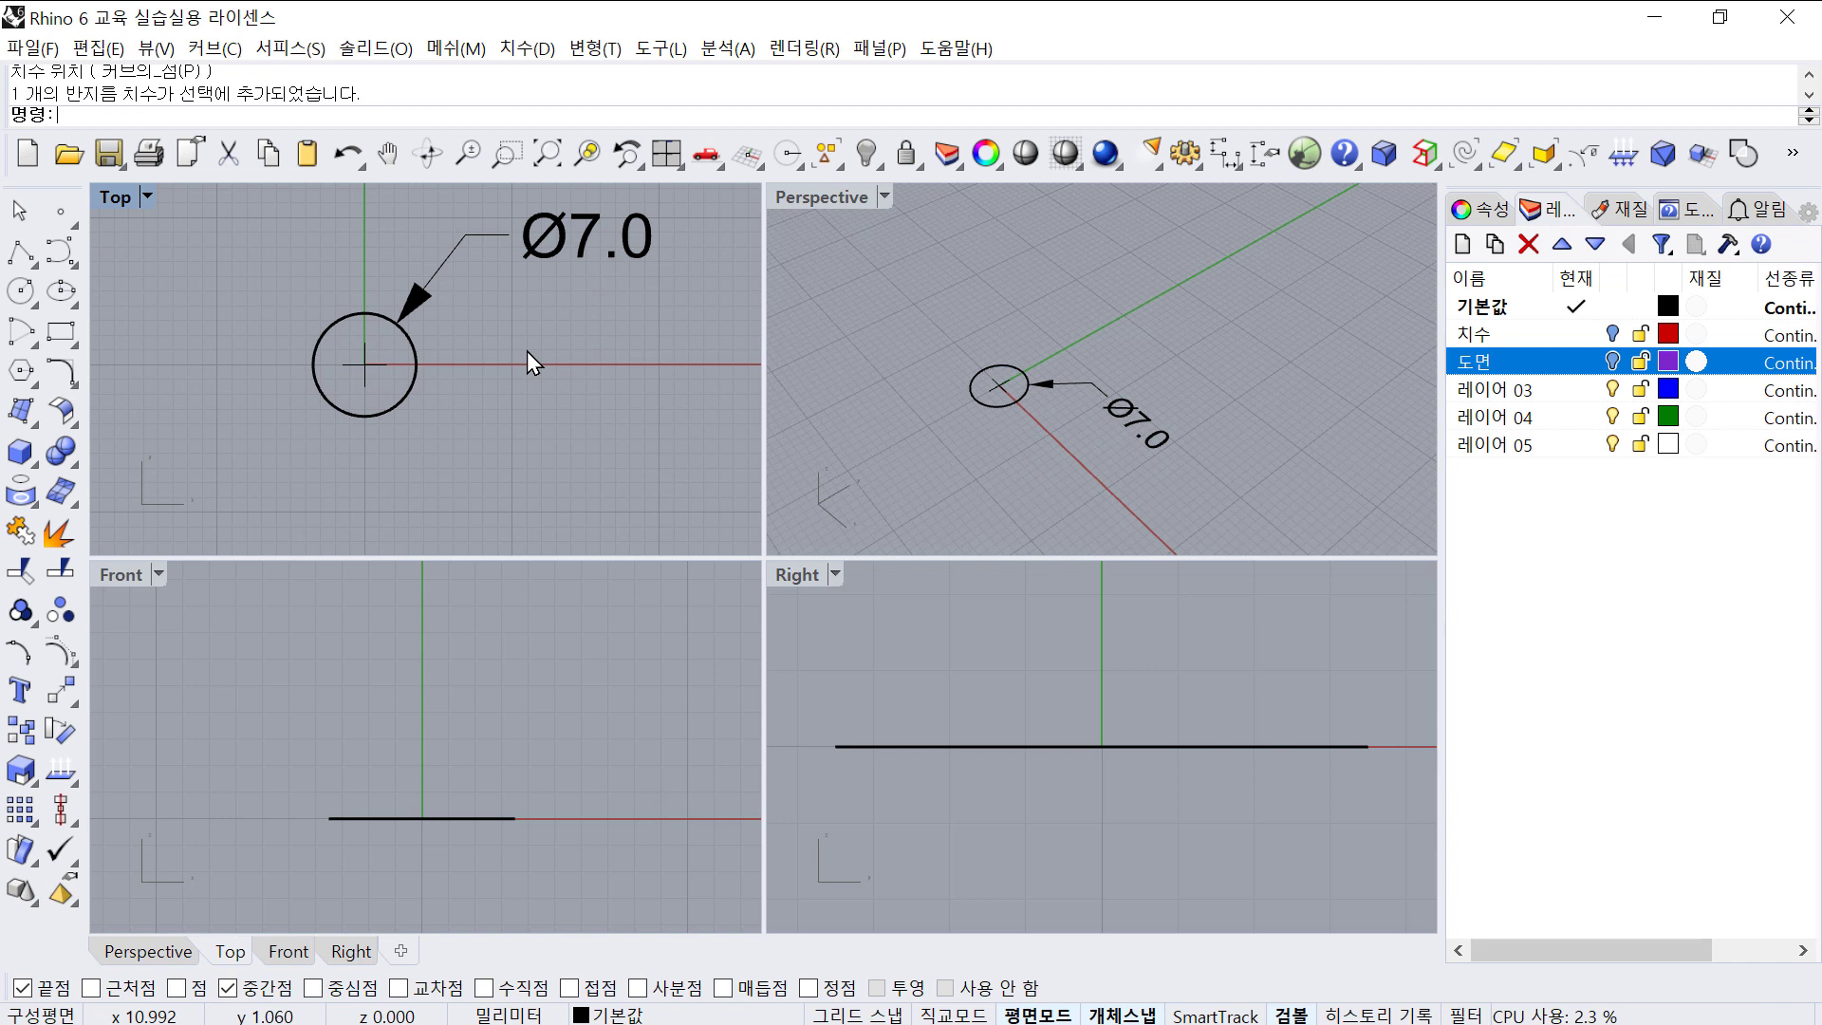
- Turn on the quadrant snap, draw a horizontal line from the circle's top quadrant point towards positive X, and select it
right_click_drag(525, 362, 535, 348)
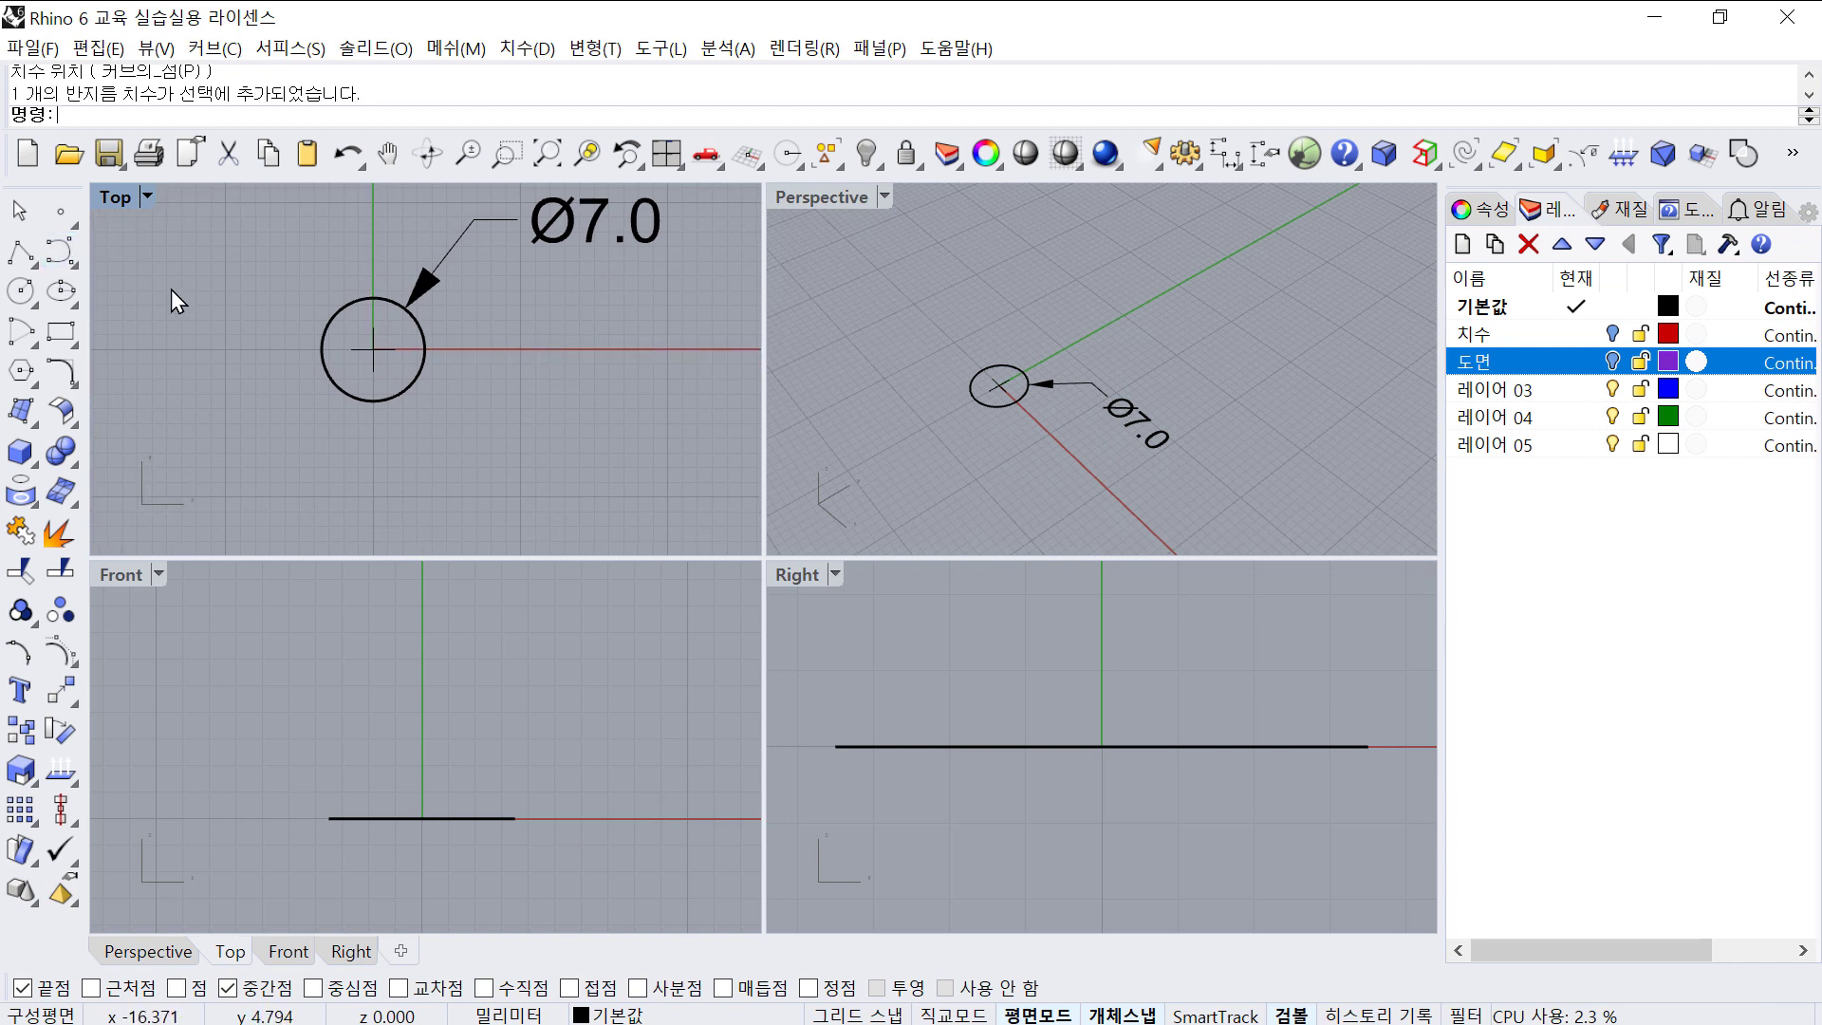
left_click(13, 254)
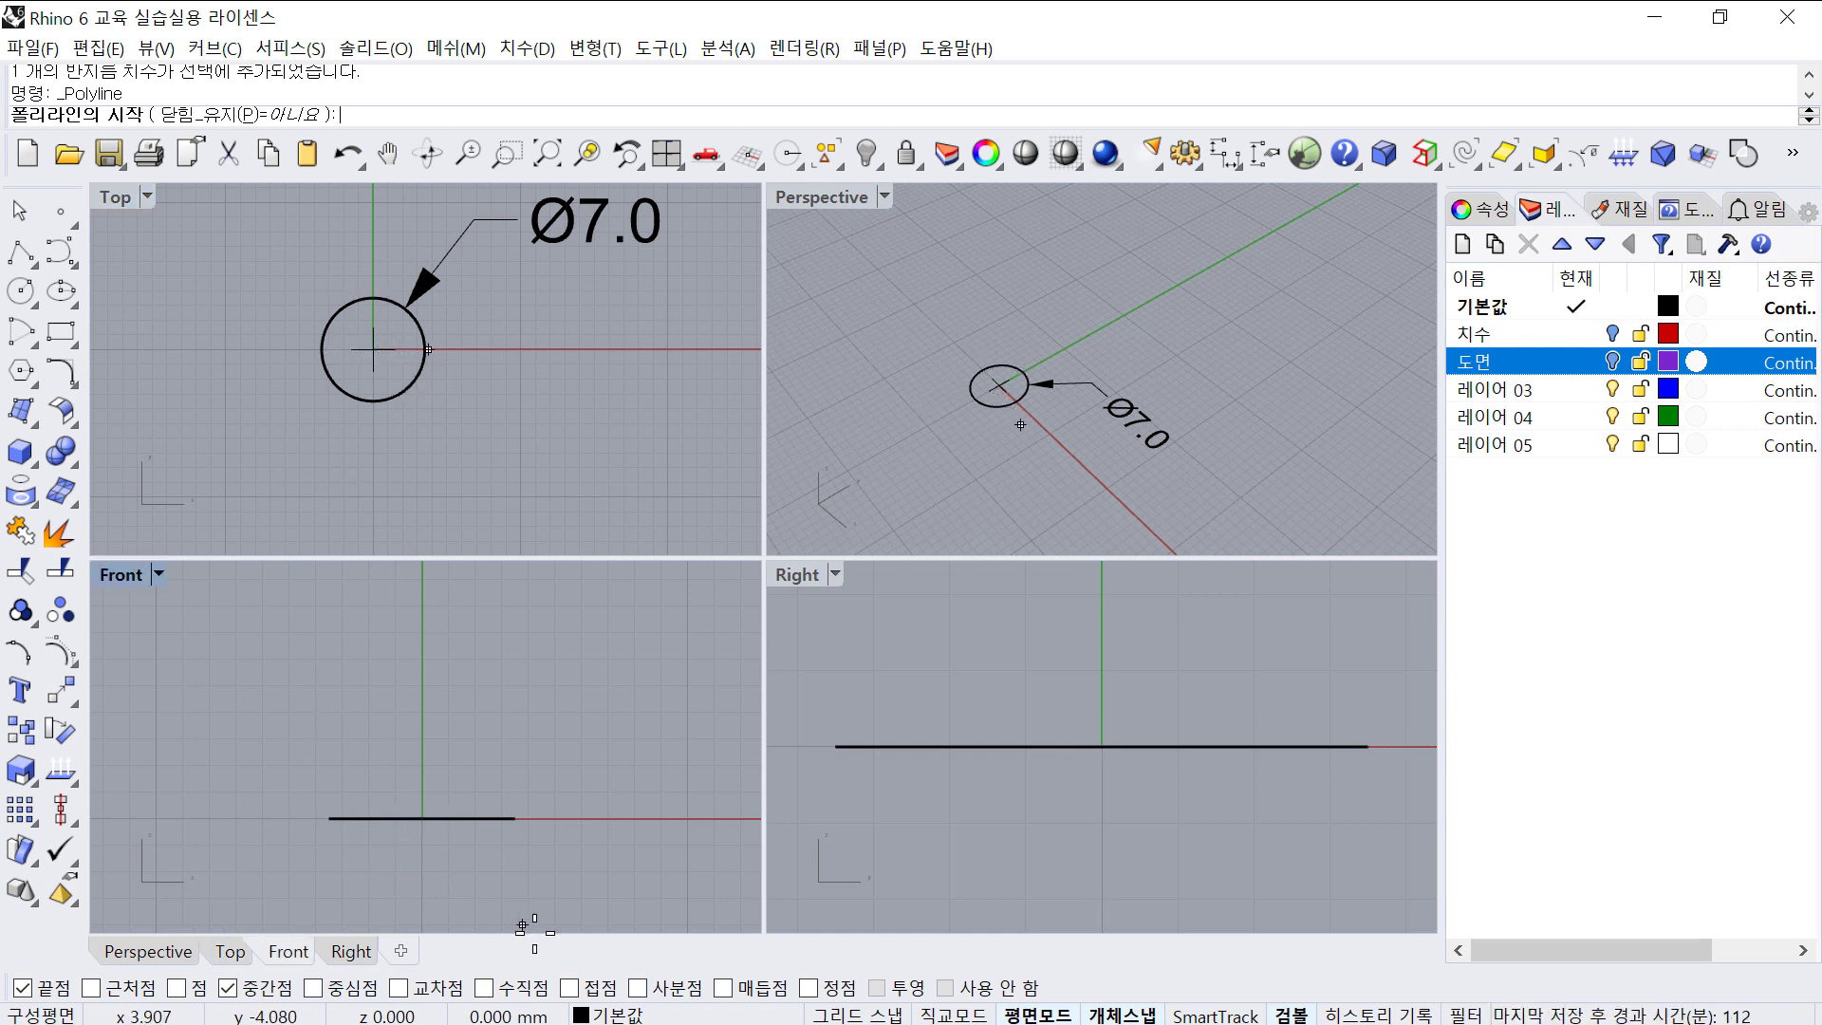
left_click(637, 988)
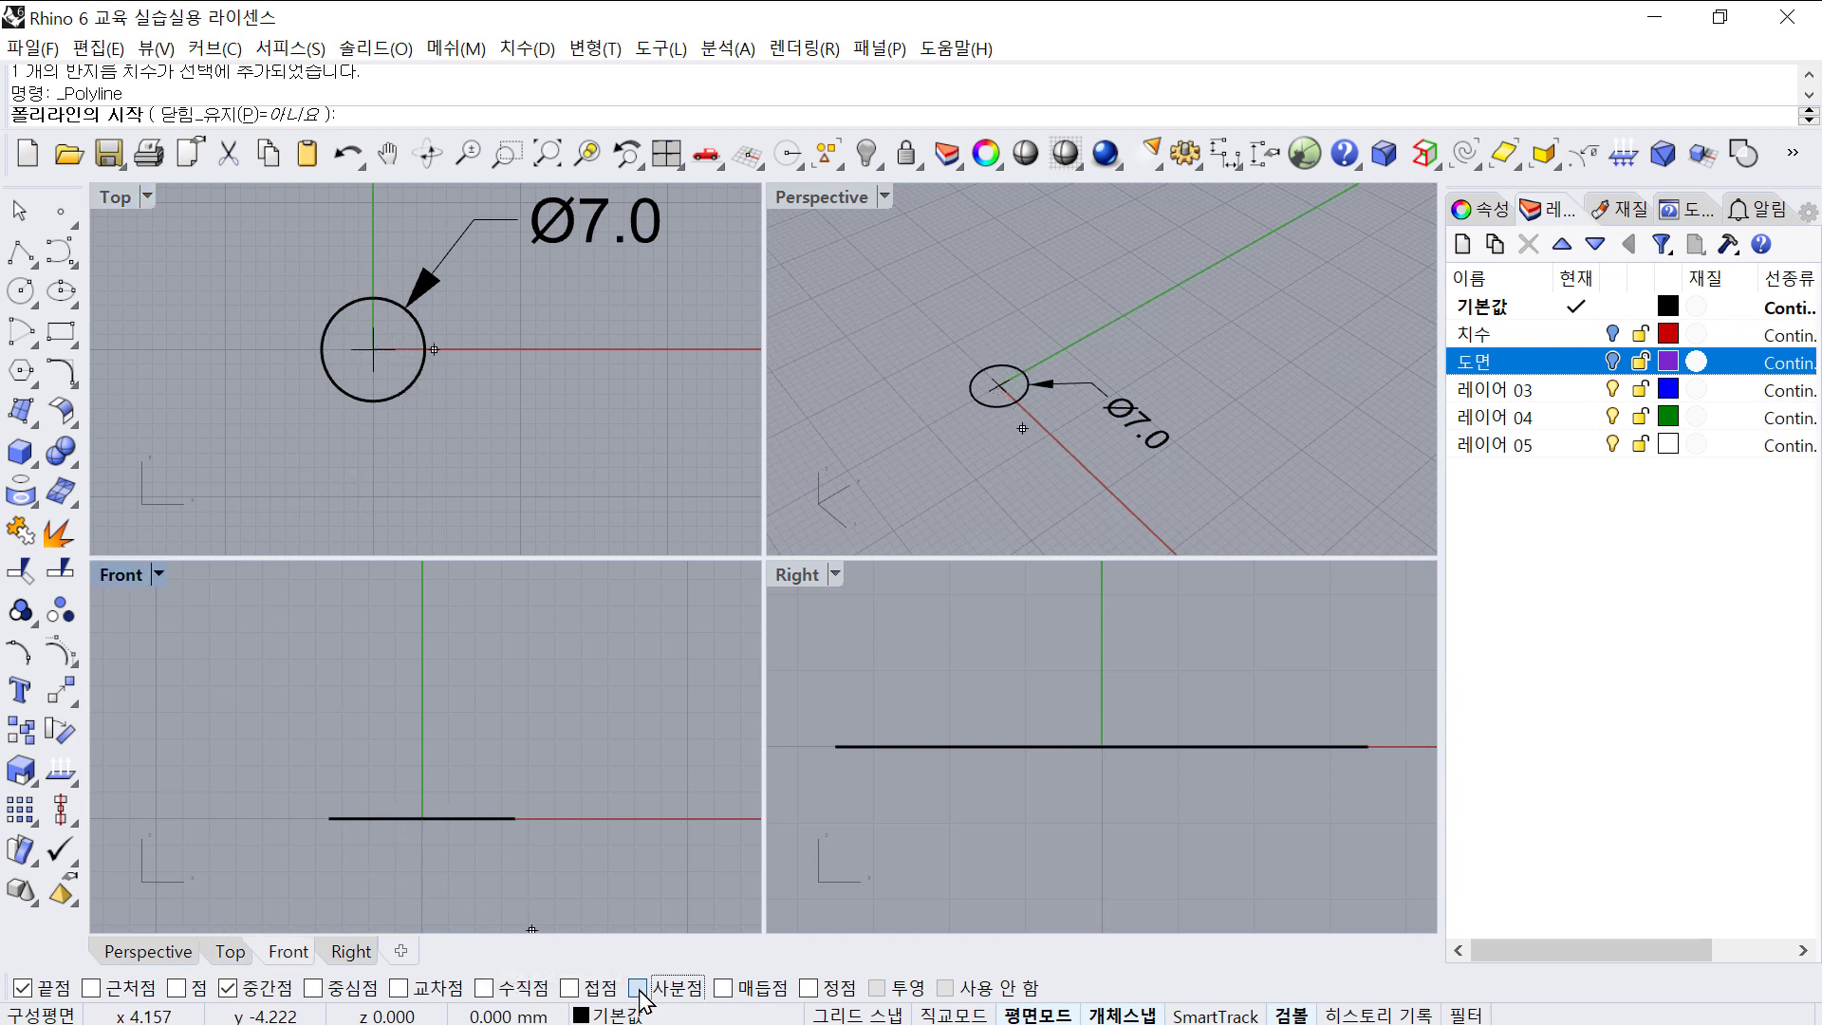
left_click(373, 297)
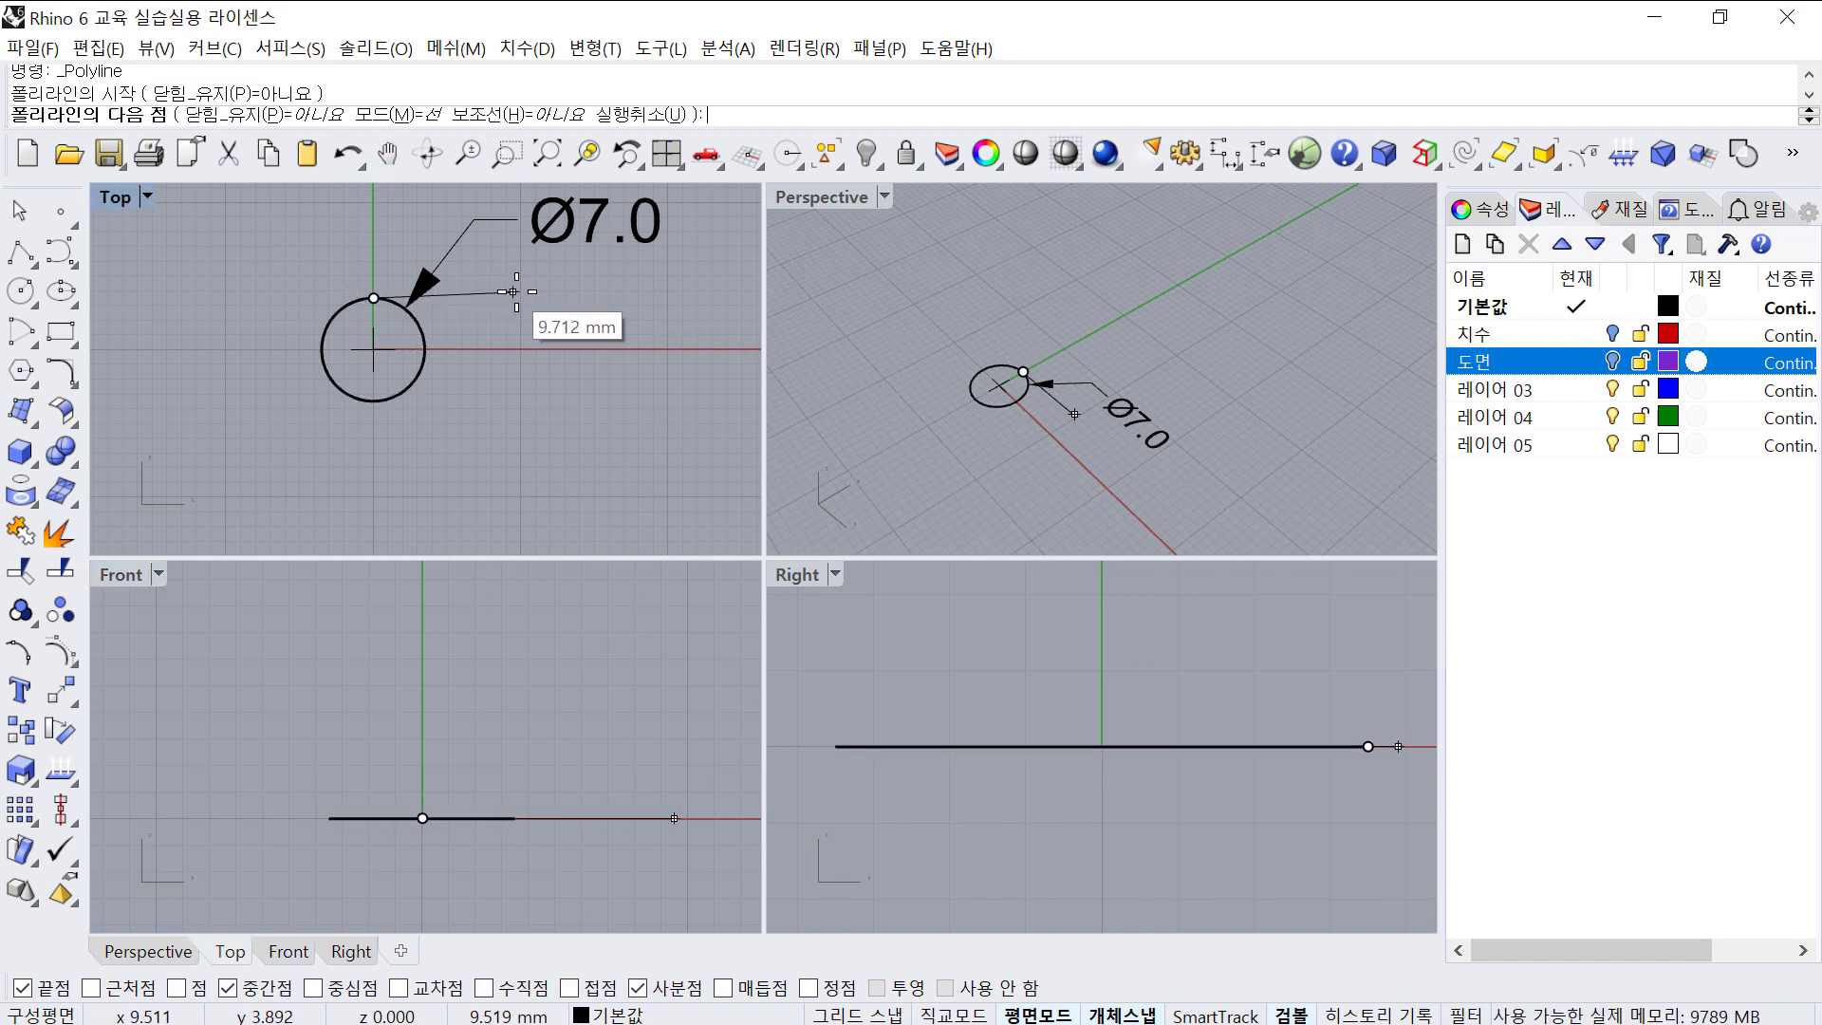
left_click(532, 297)
key("Return")
left_click(511, 298)
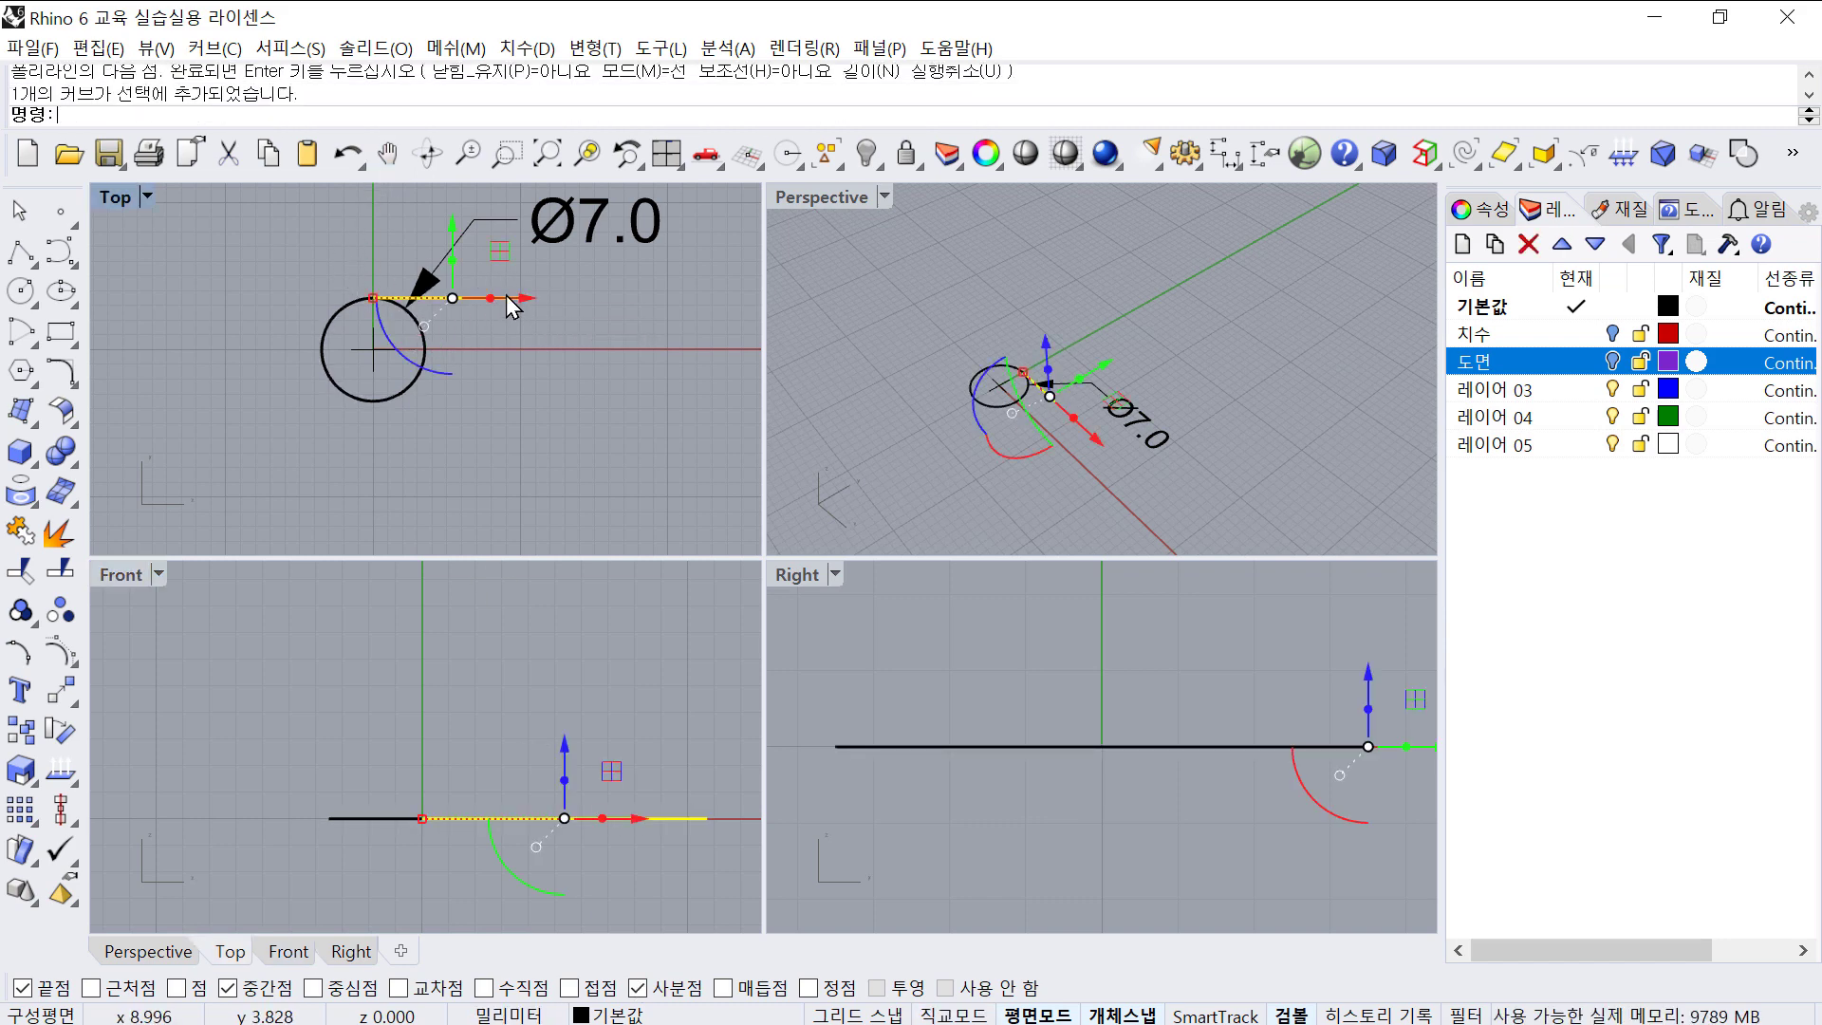
- Offset the horizontal guide line 9 mm downward, past the circle's lower side, in the Top view
left_click(59, 372)
left_click(186, 429)
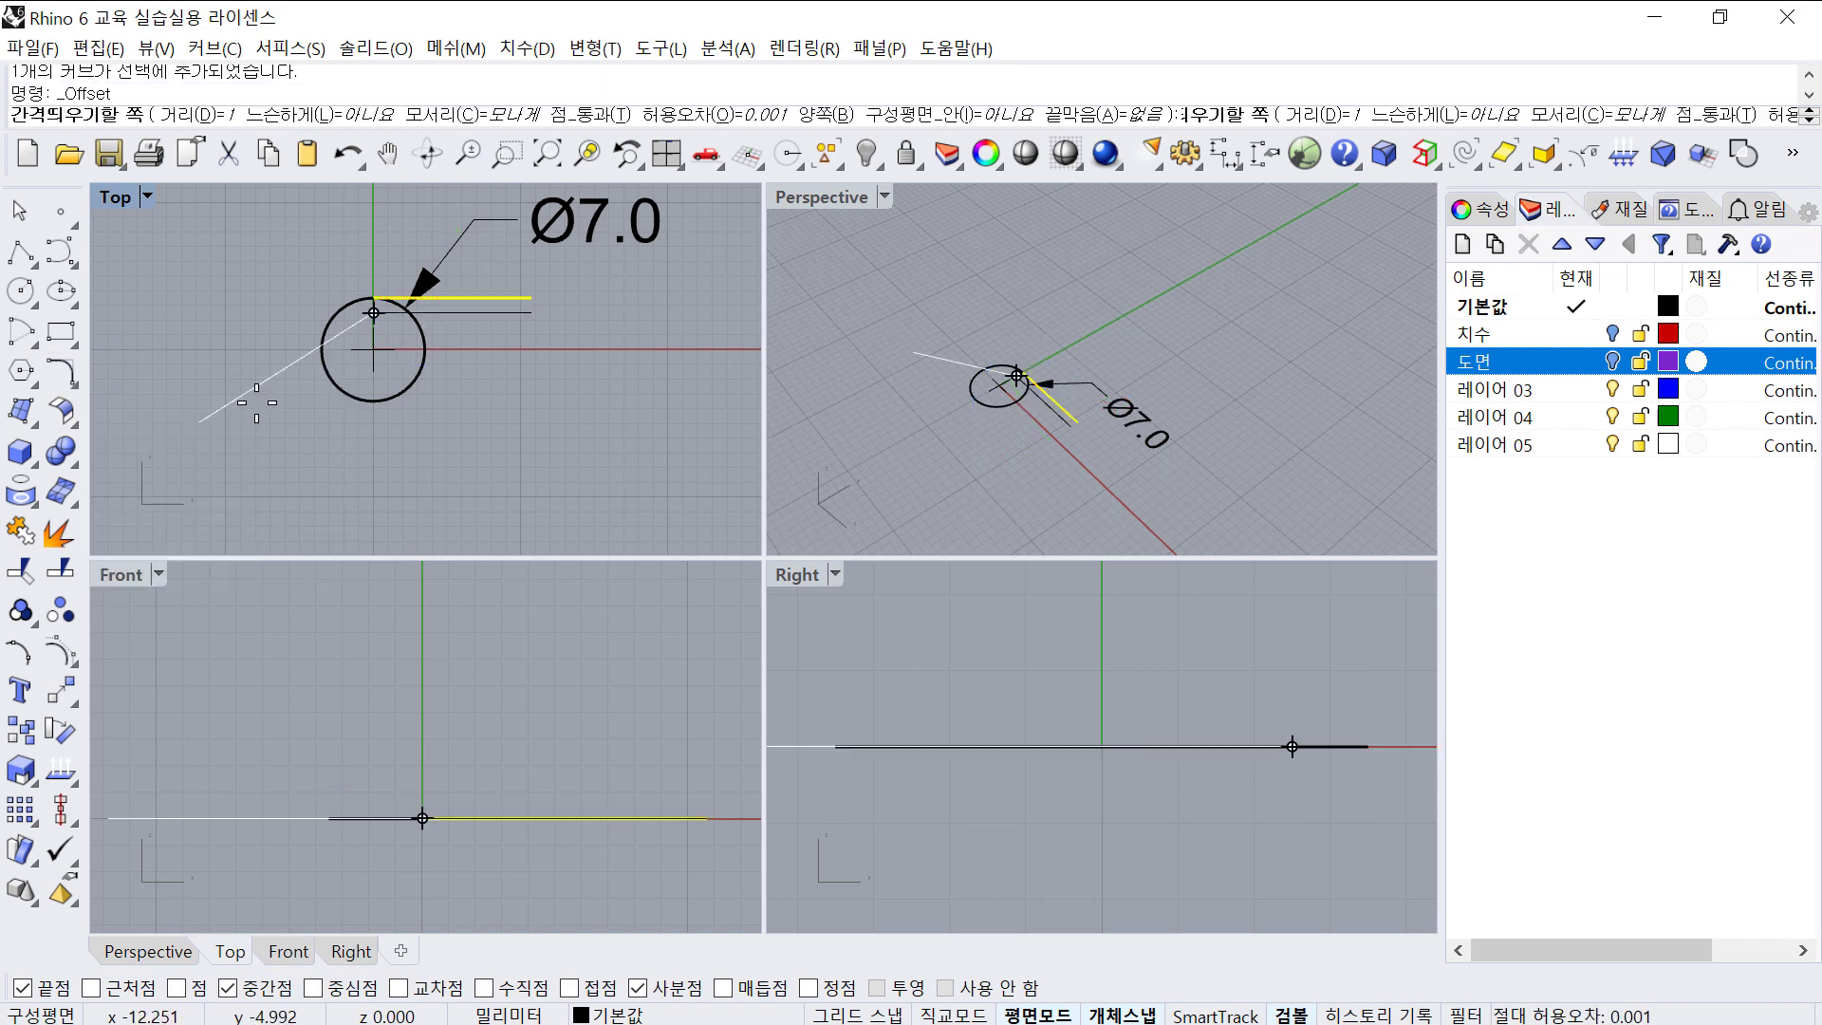
type("9")
key("Return")
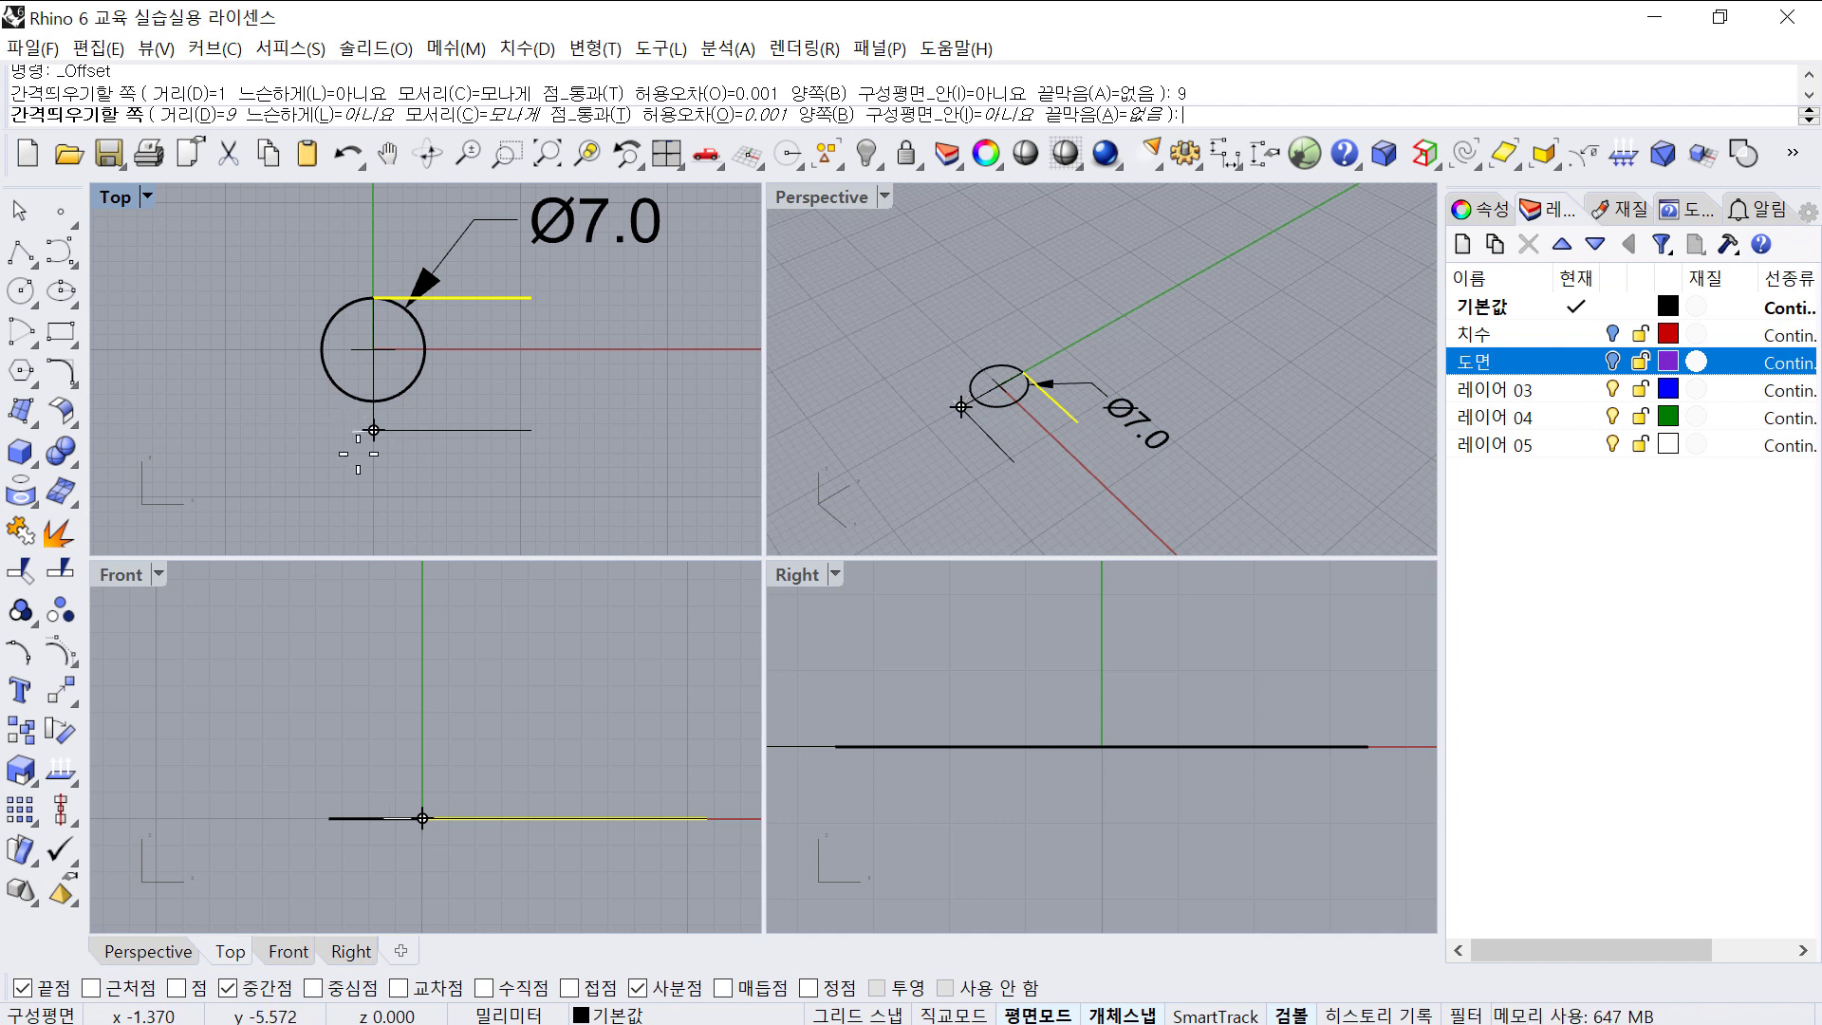
left_click(374, 430)
key("Escape")
- Show the circle's control points and move its bottom point down to the start of the offset line, forming a teardrop
scroll(382, 421, "up", 2)
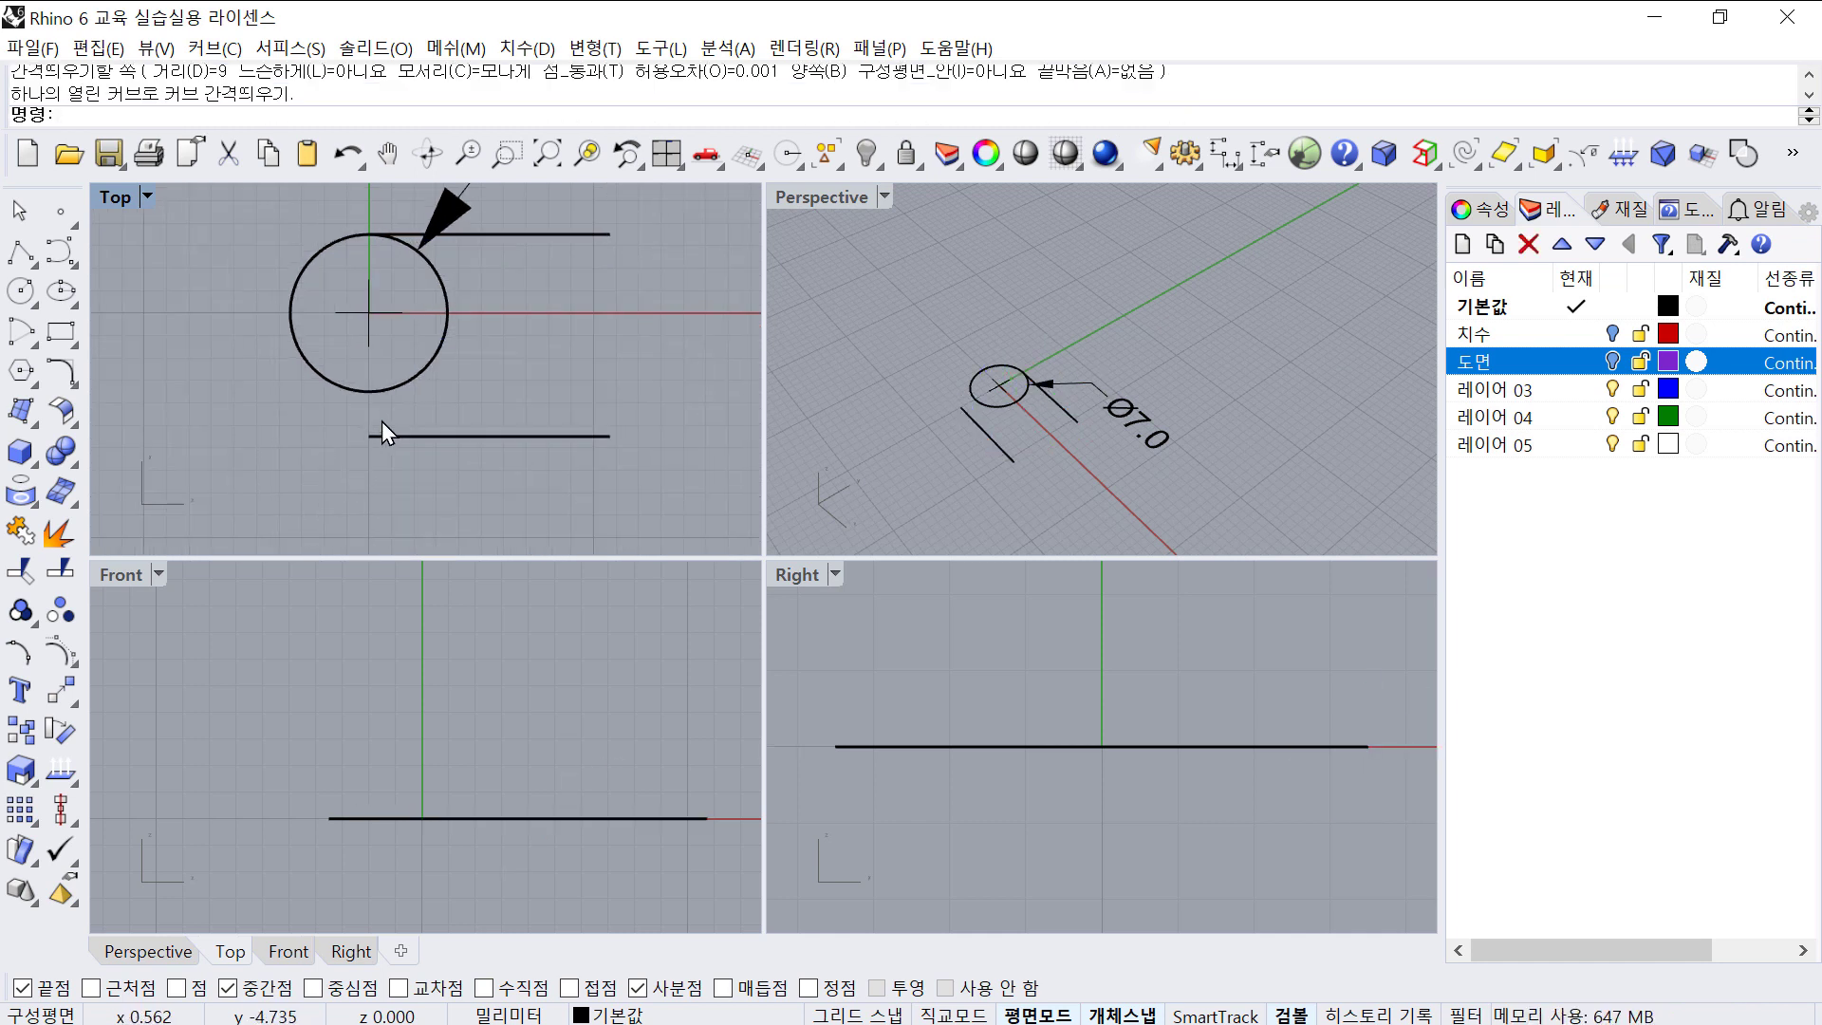
left_click(383, 395)
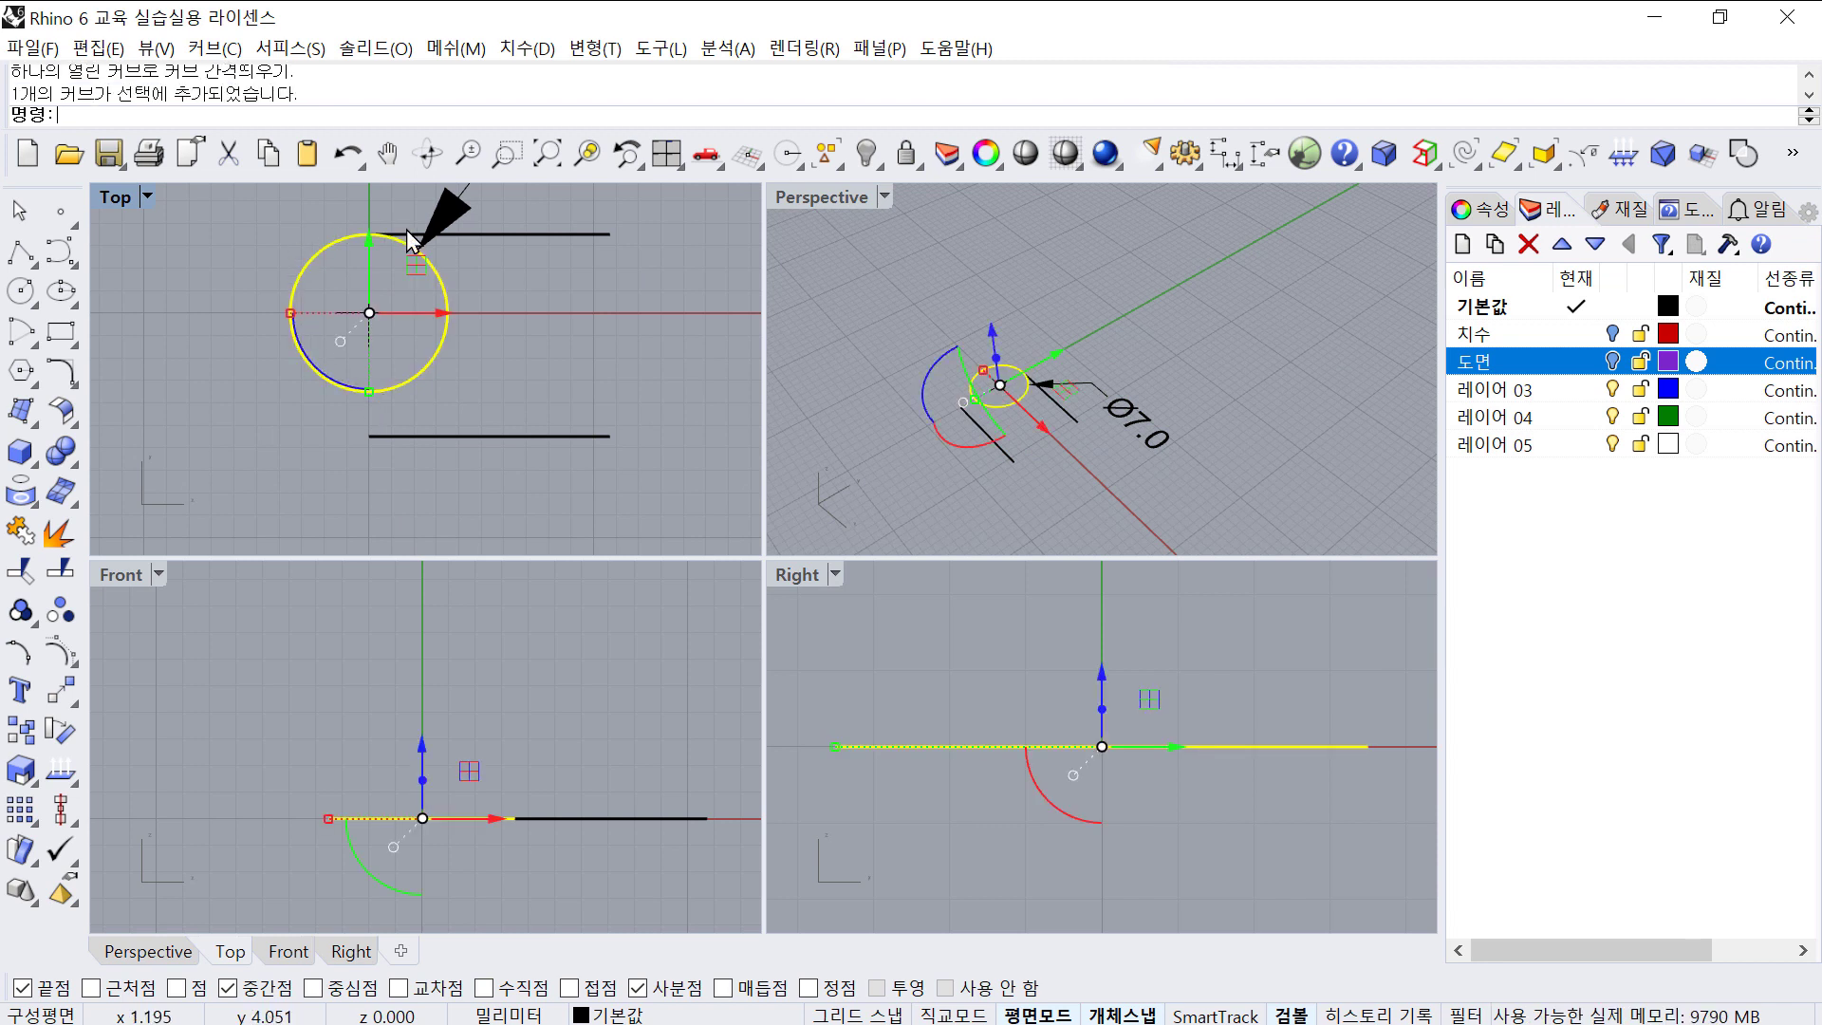
left_click(61, 653)
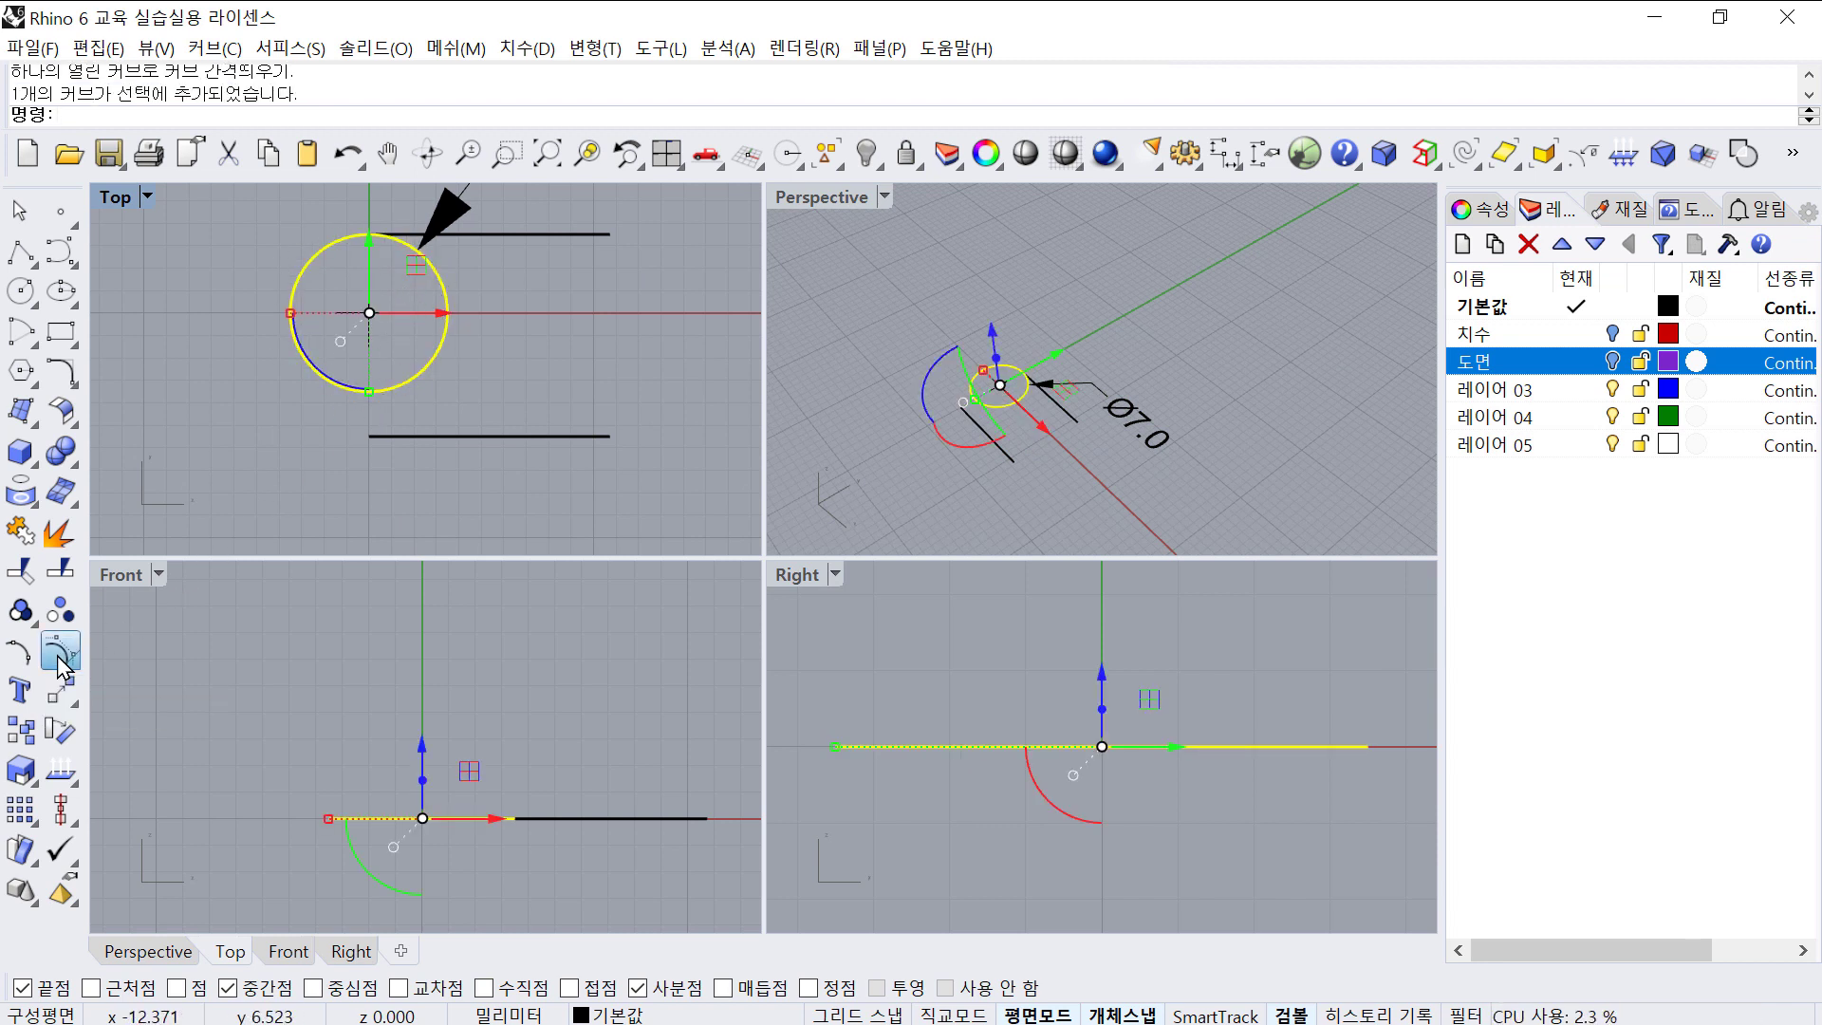
left_click(368, 392)
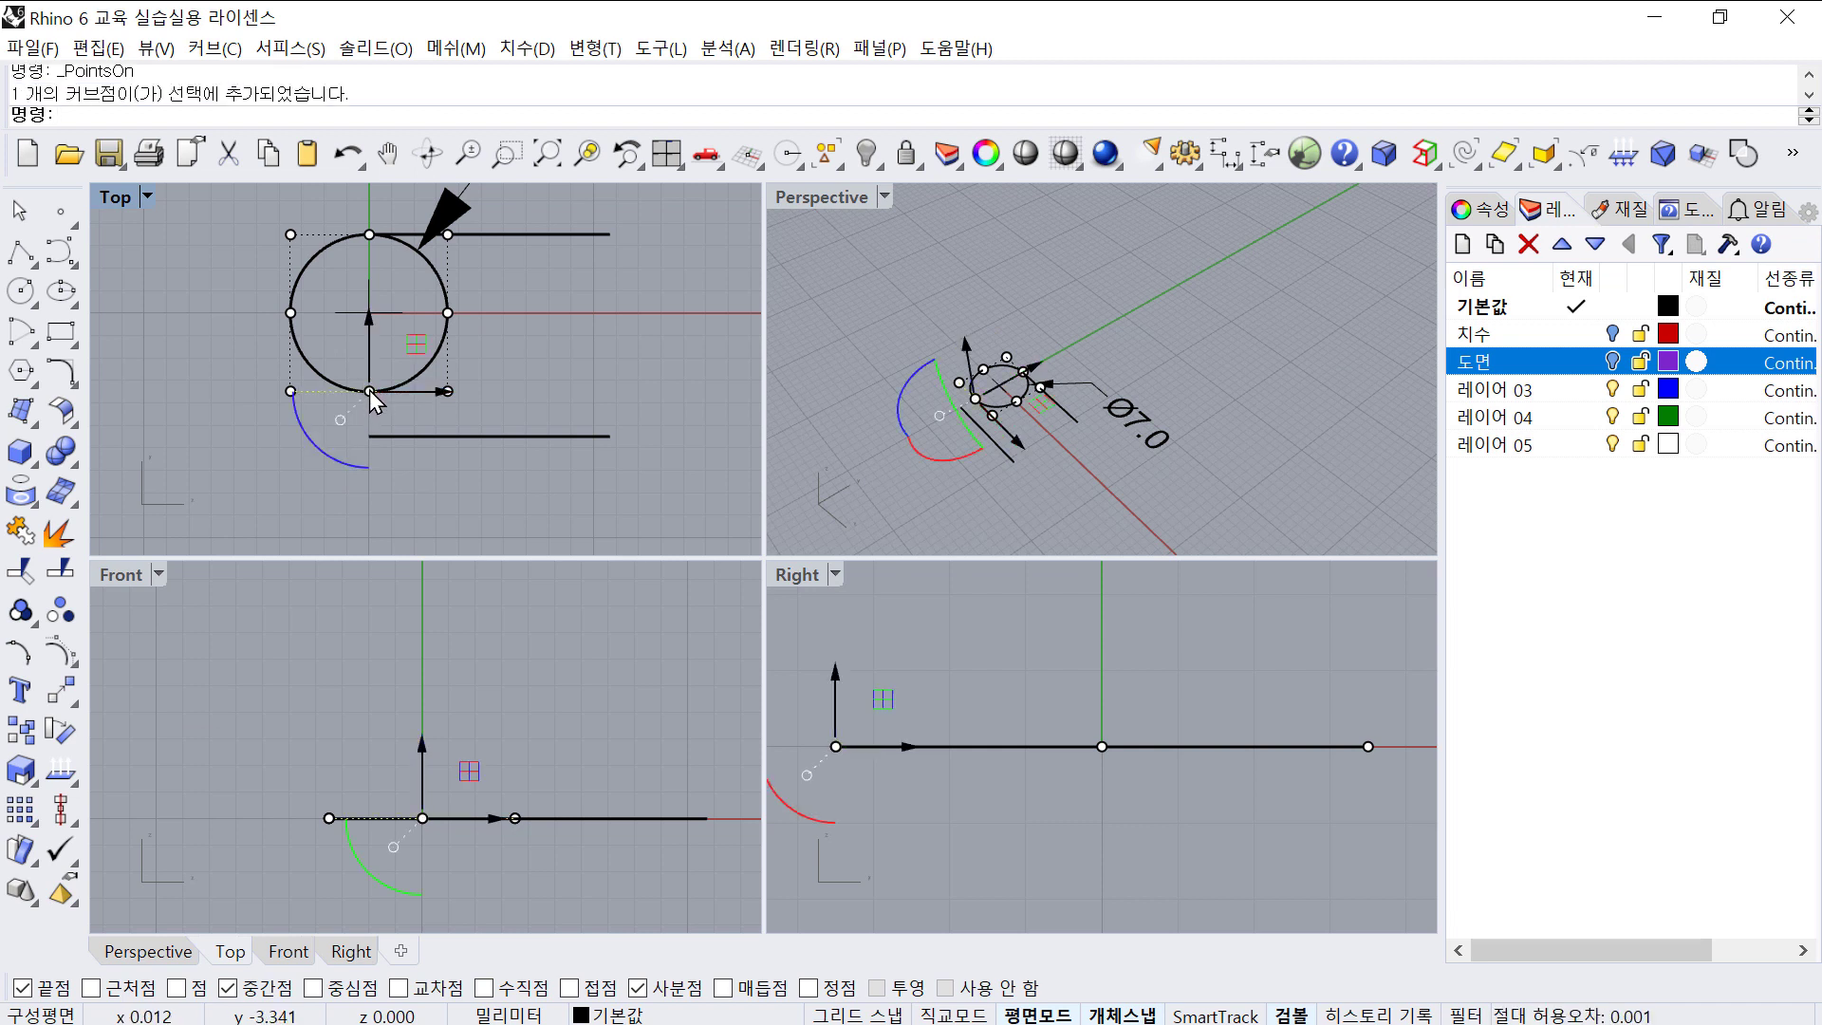
left_click_drag(368, 390, 368, 437)
key("Escape")
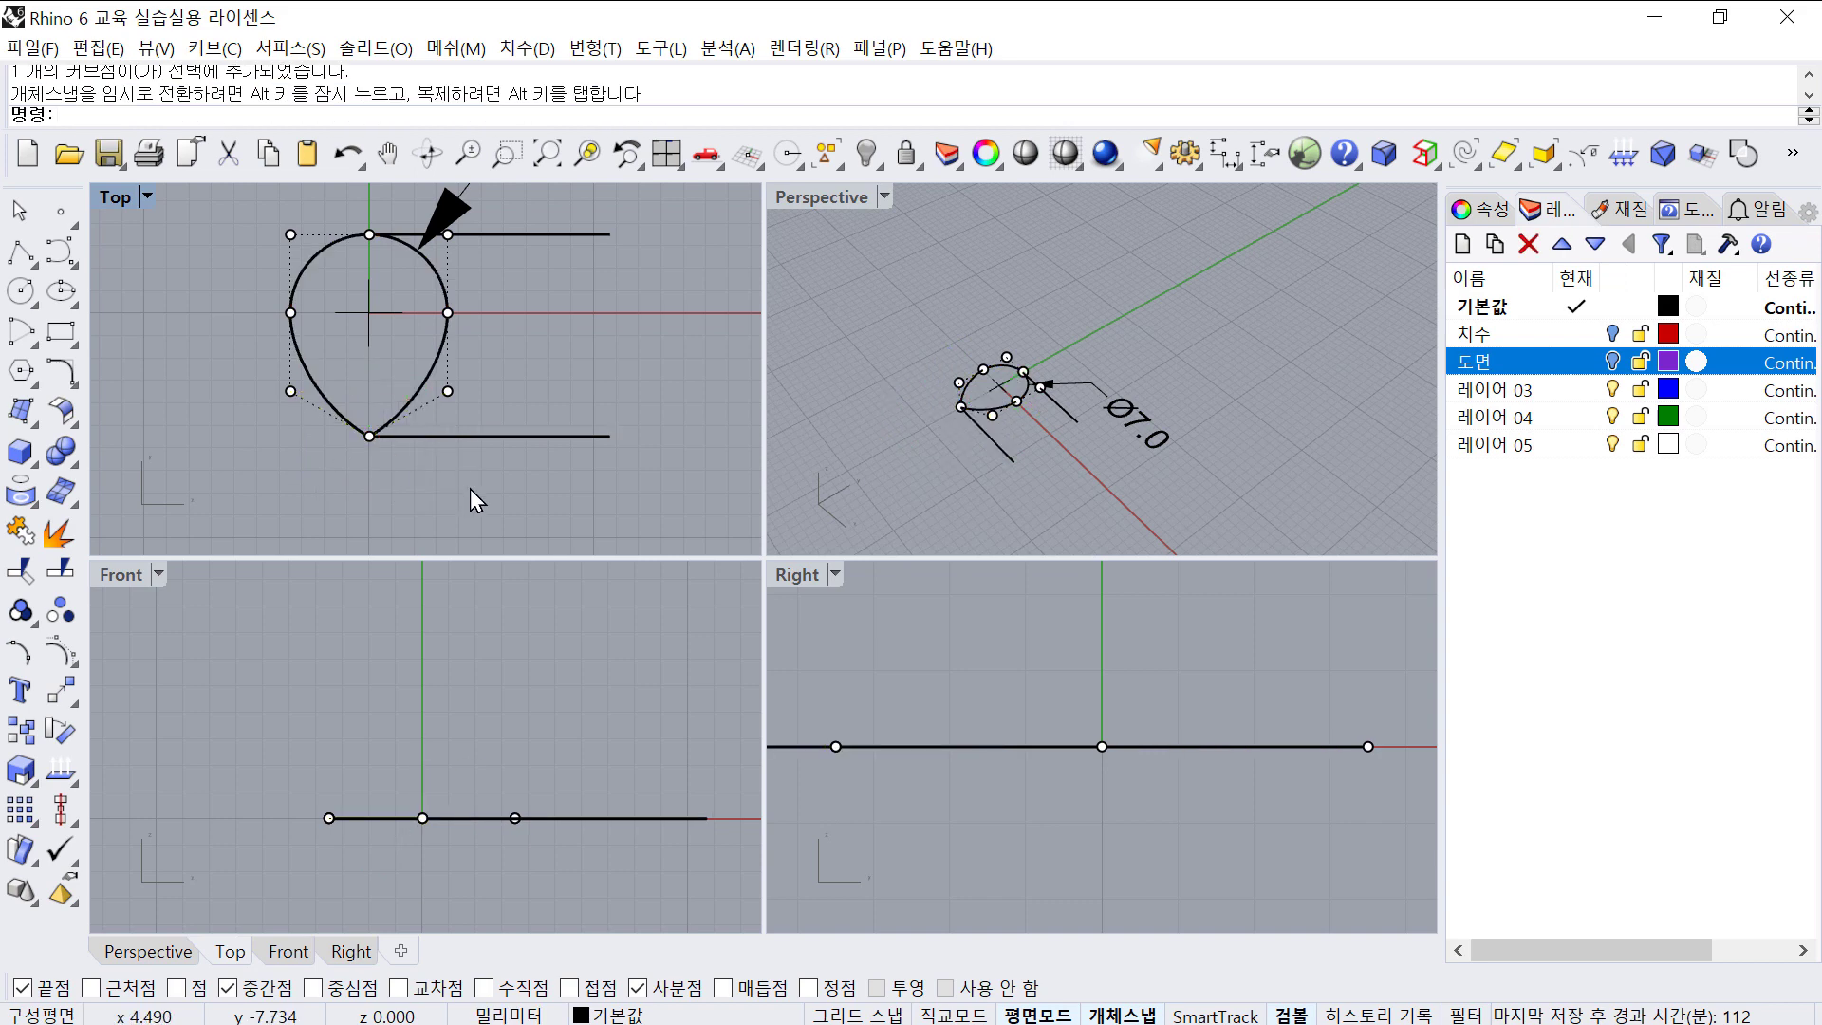
- Add a vertical dimension from the teardrop's top point to its bottom tip, placed beyond the ends of the guide lines
scroll(469, 488, "down", 3)
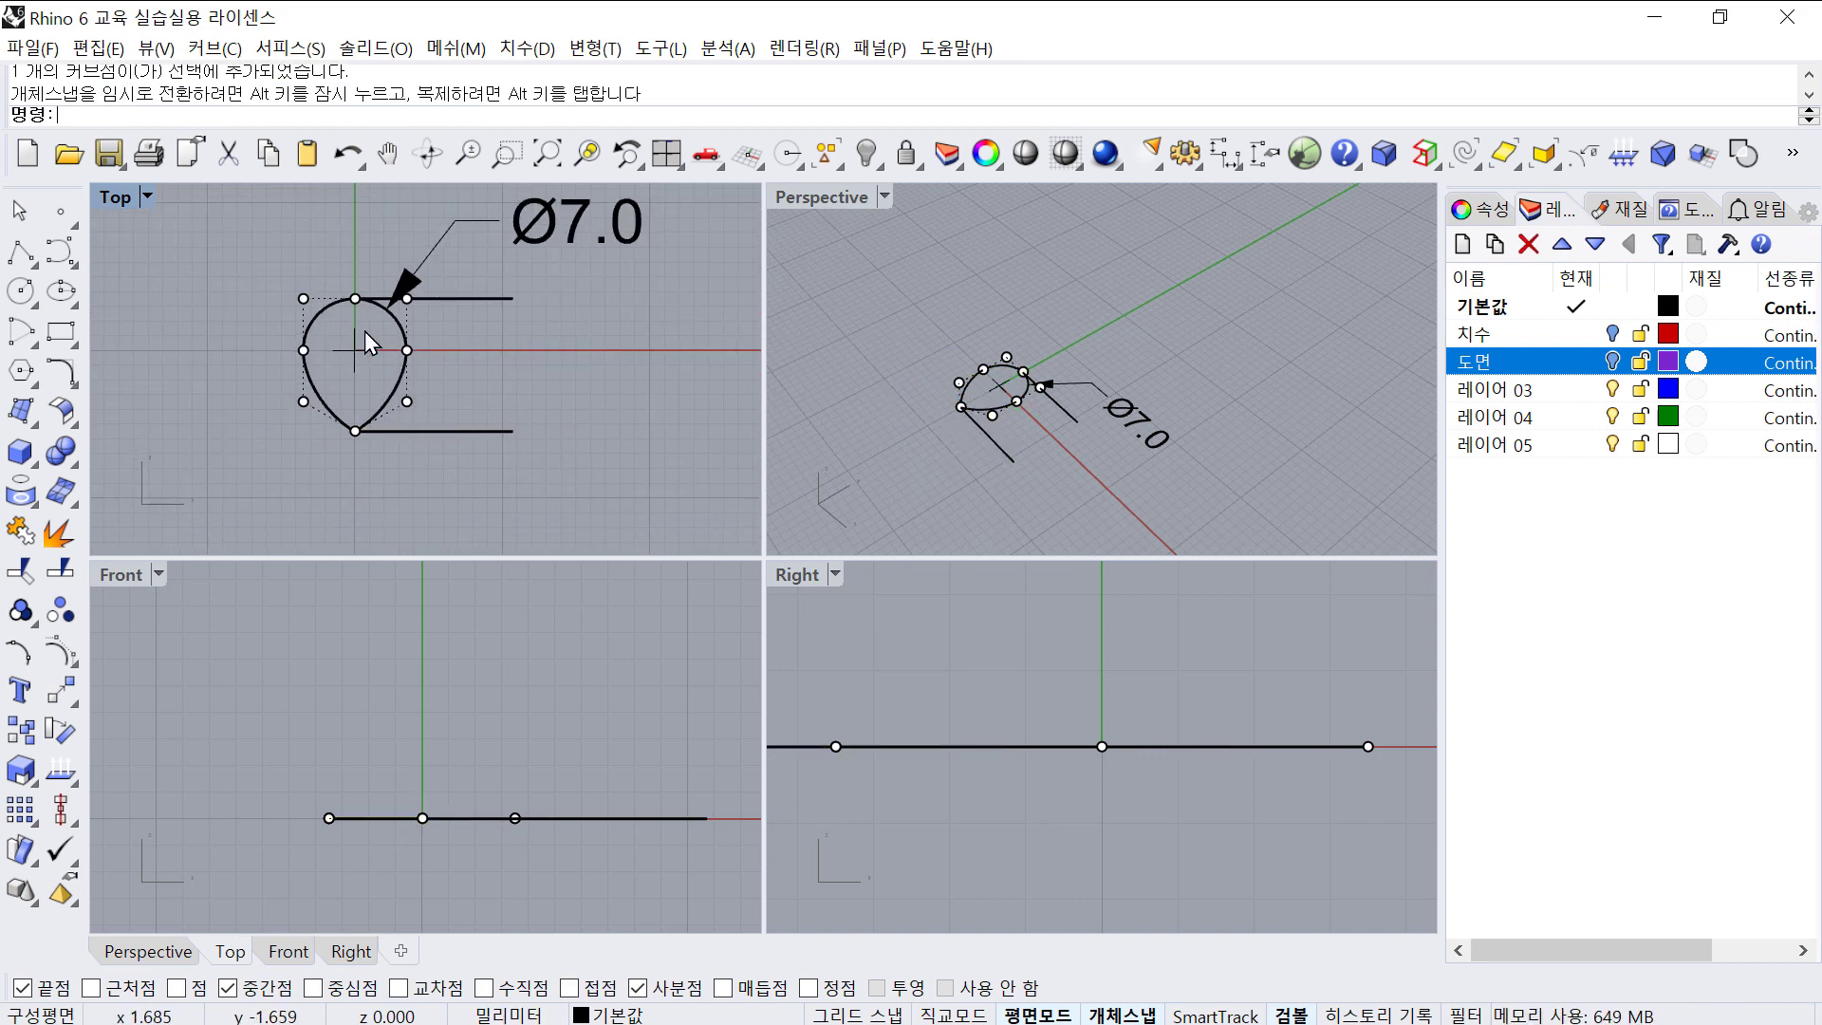
left_click(1234, 157)
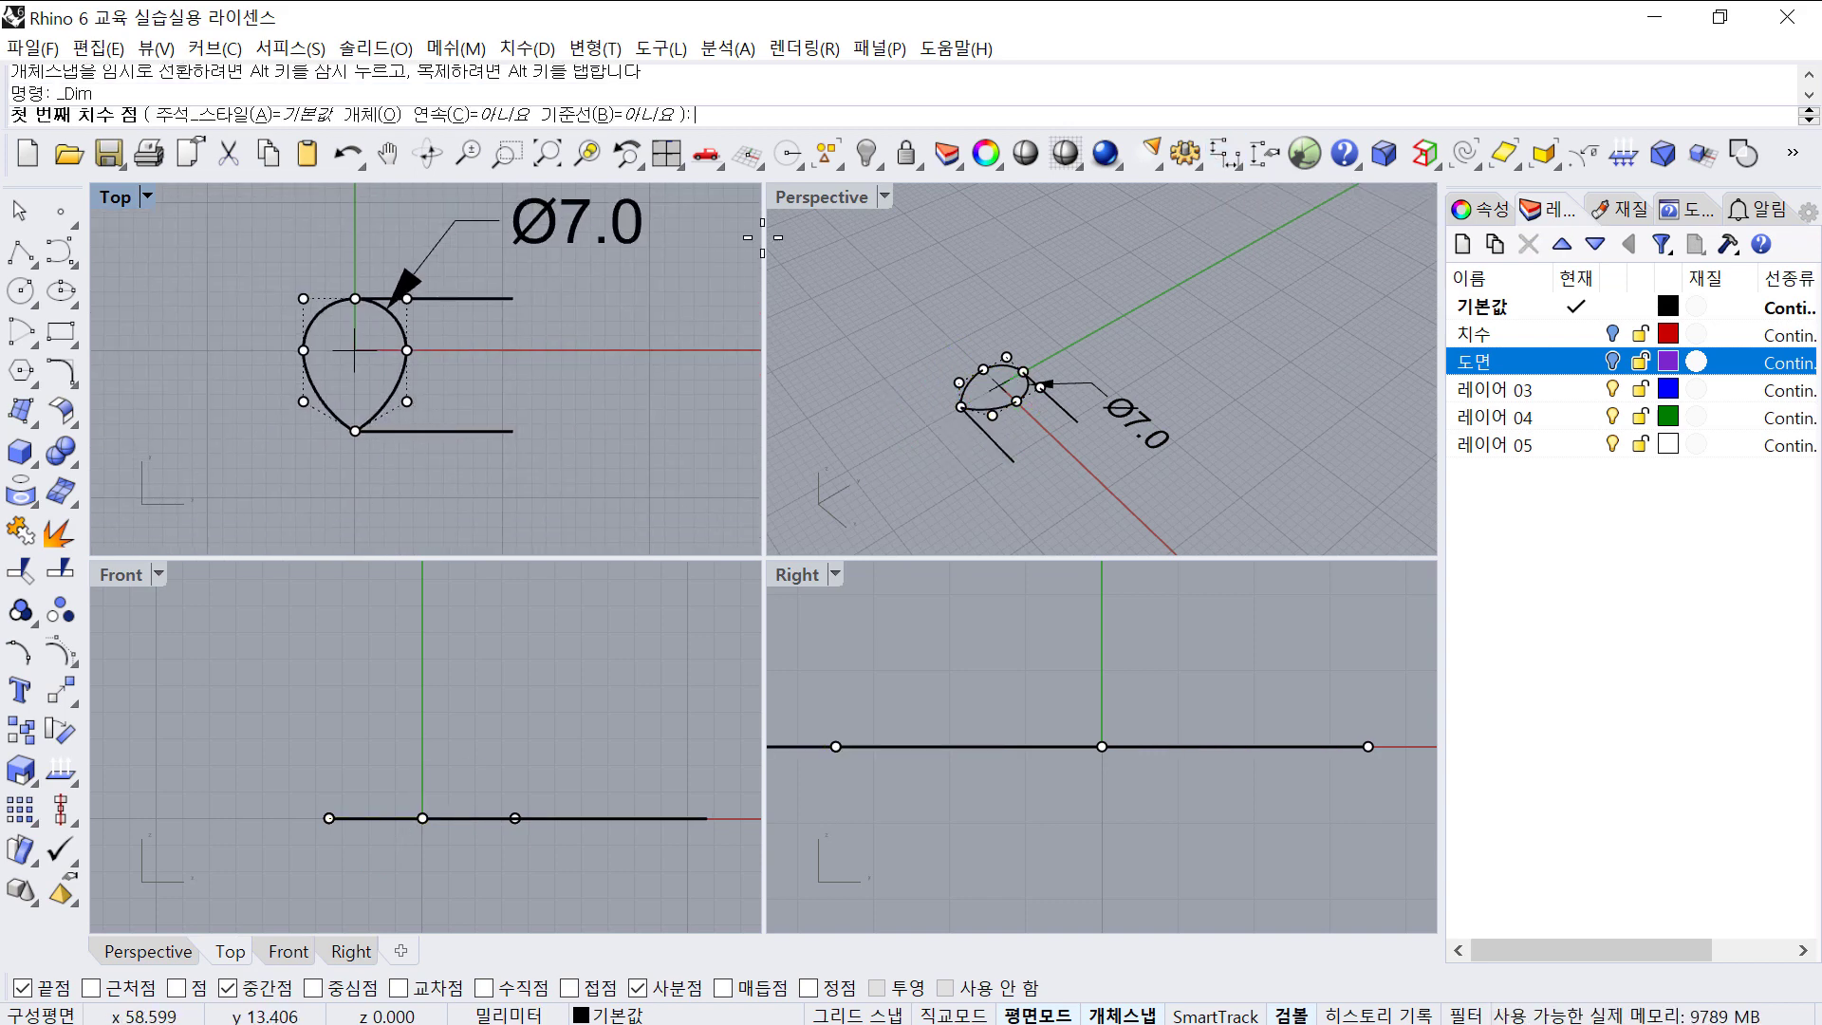
left_click(356, 298)
left_click(355, 431)
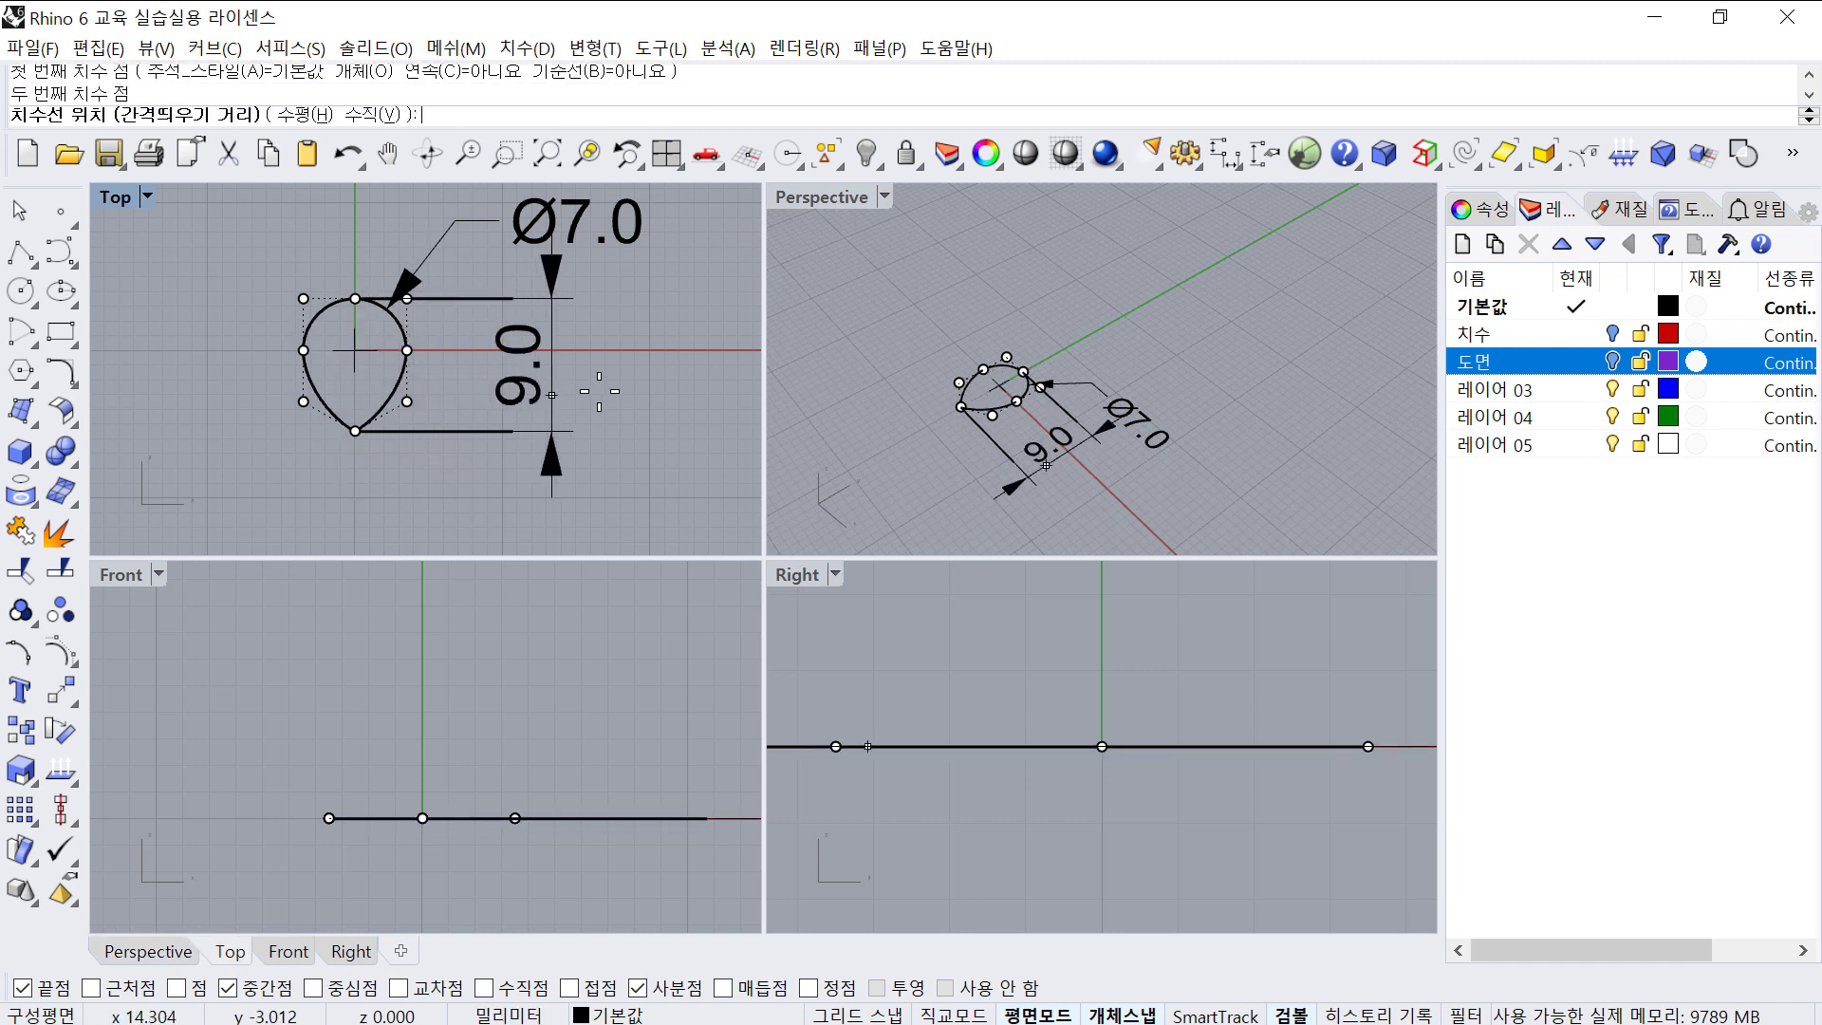
left_click(613, 366)
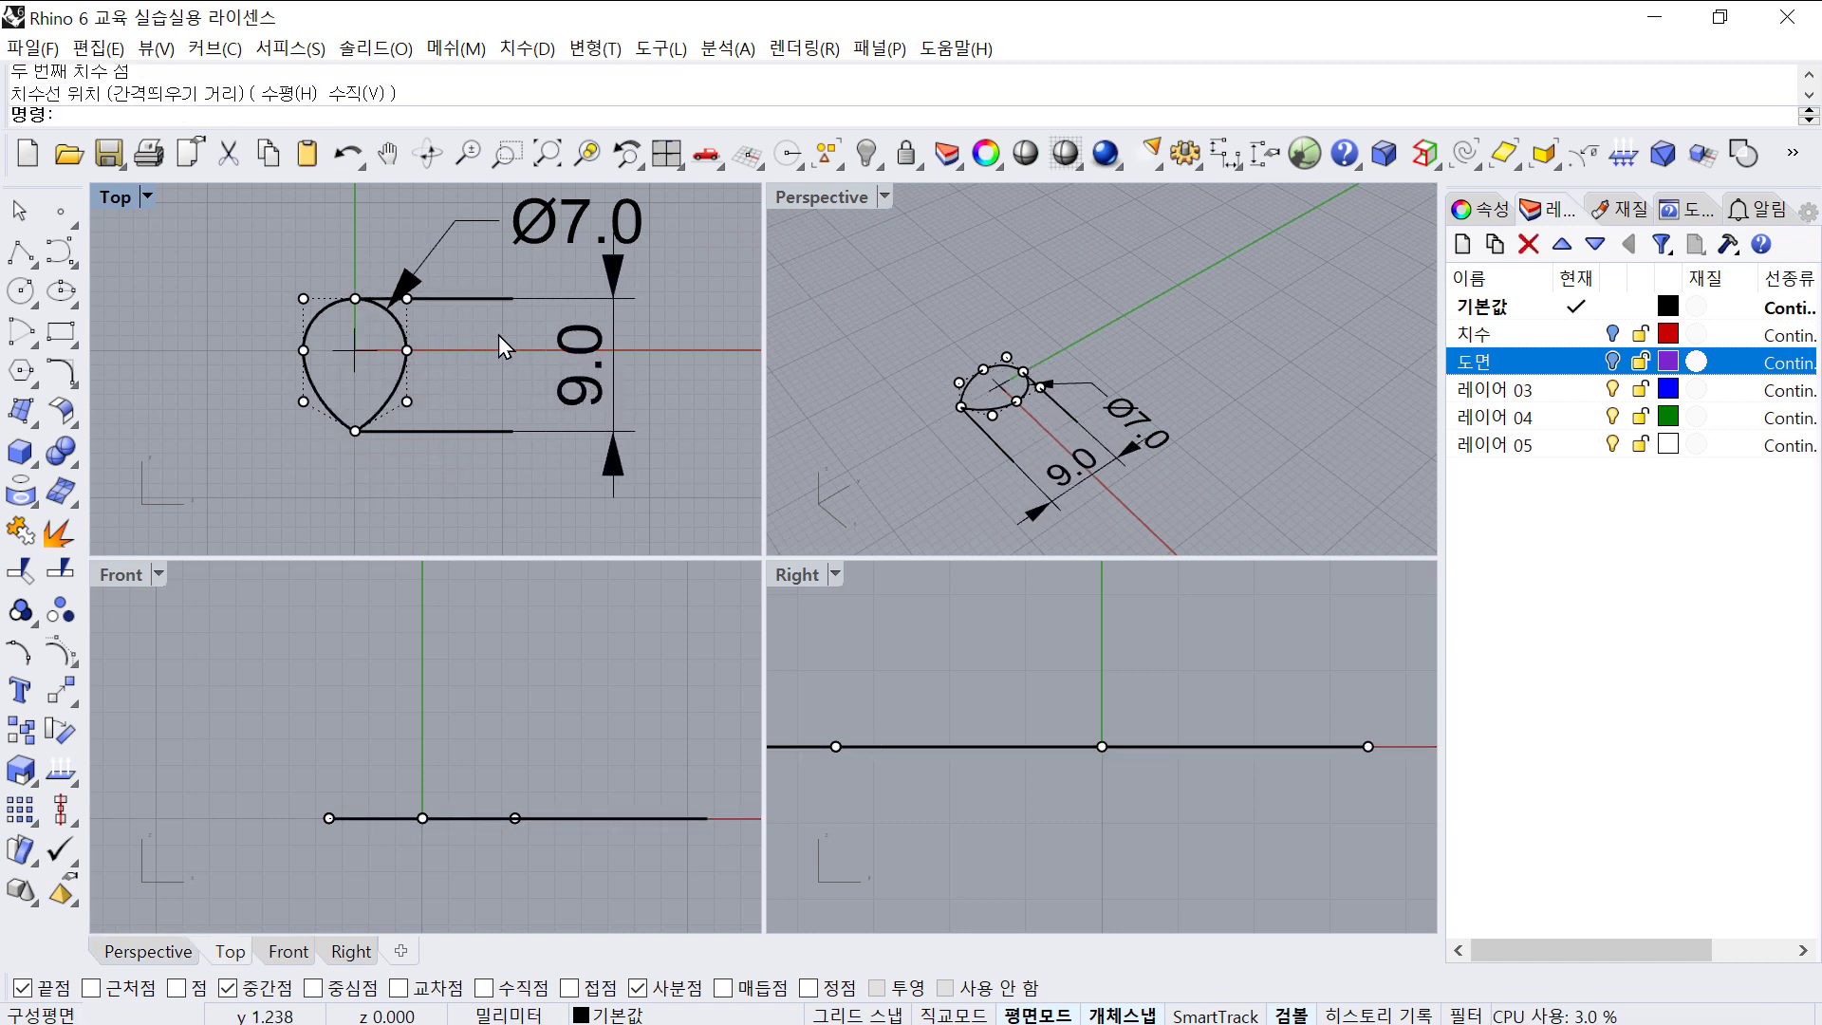
- Hide the control points and delete both guide lines together with the diameter and height dimensions
key("Escape")
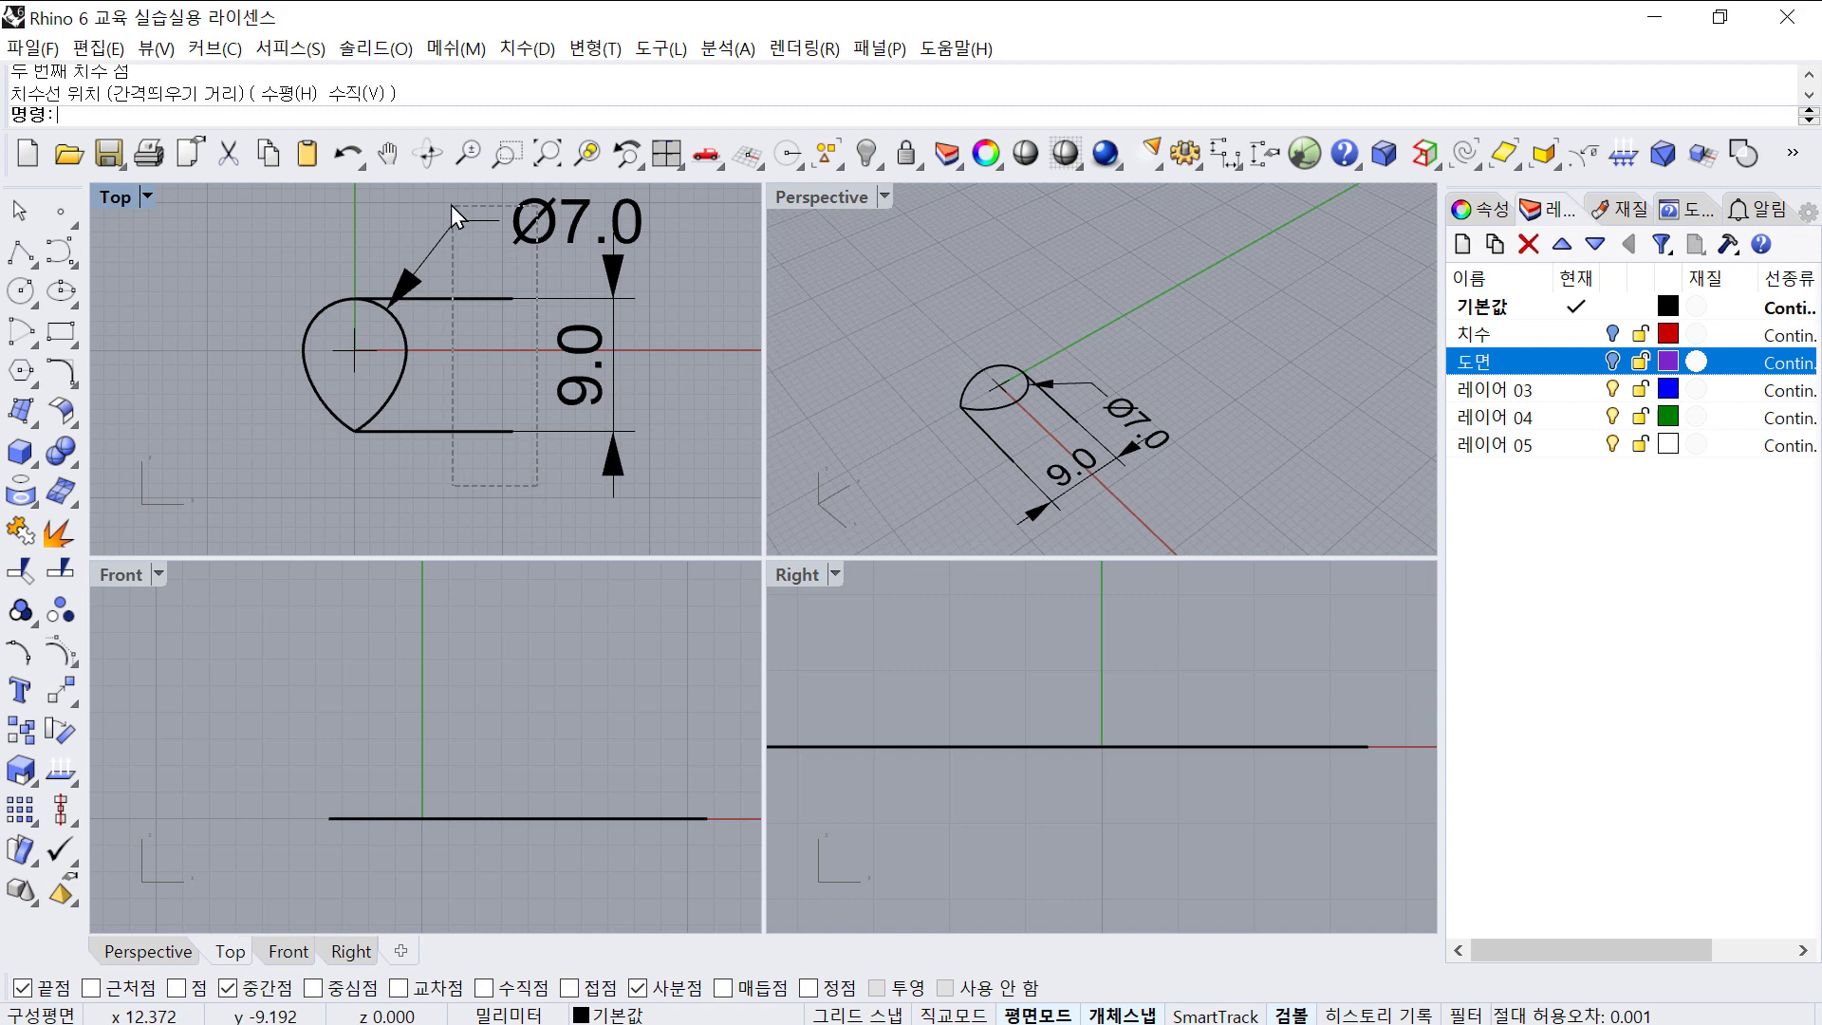
left_click_drag(452, 205, 448, 203)
key("Delete")
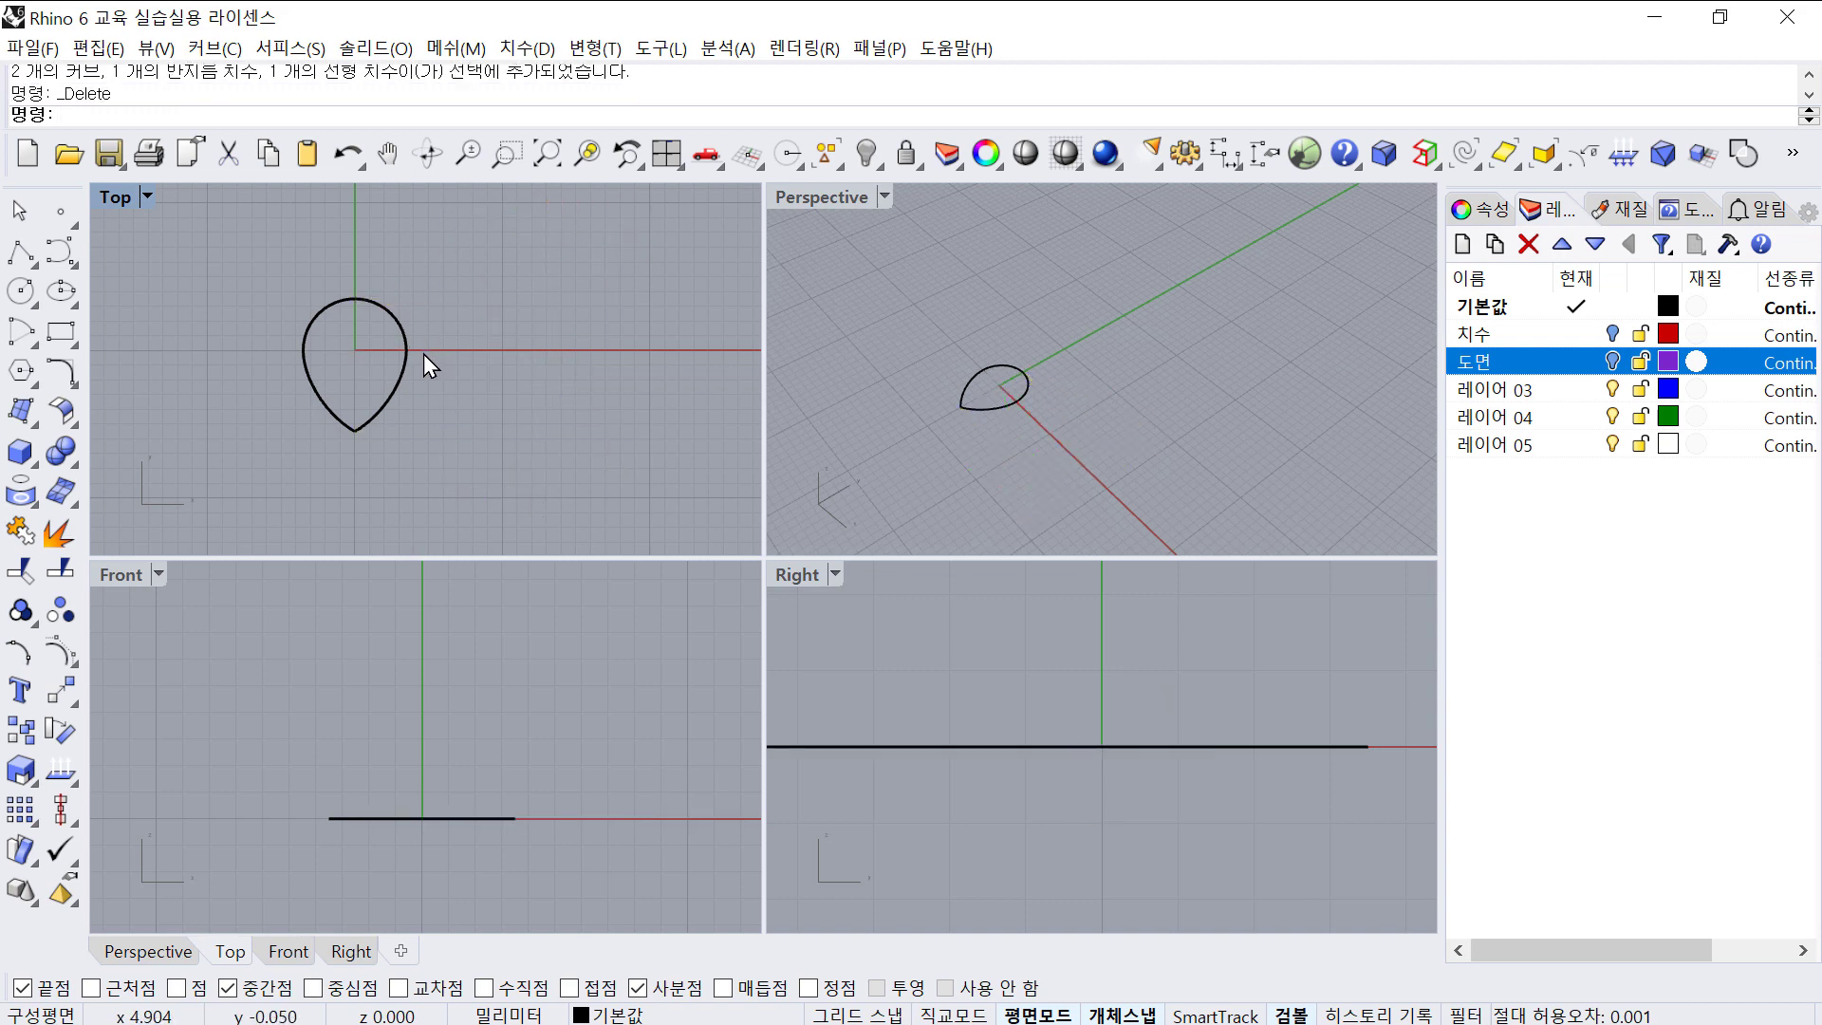
- Offset the teardrop curve 1 mm inward in the Top view
scroll(423, 355, "up", 6)
left_click_drag(460, 391, 308, 326)
right_click_drag(309, 325, 371, 305)
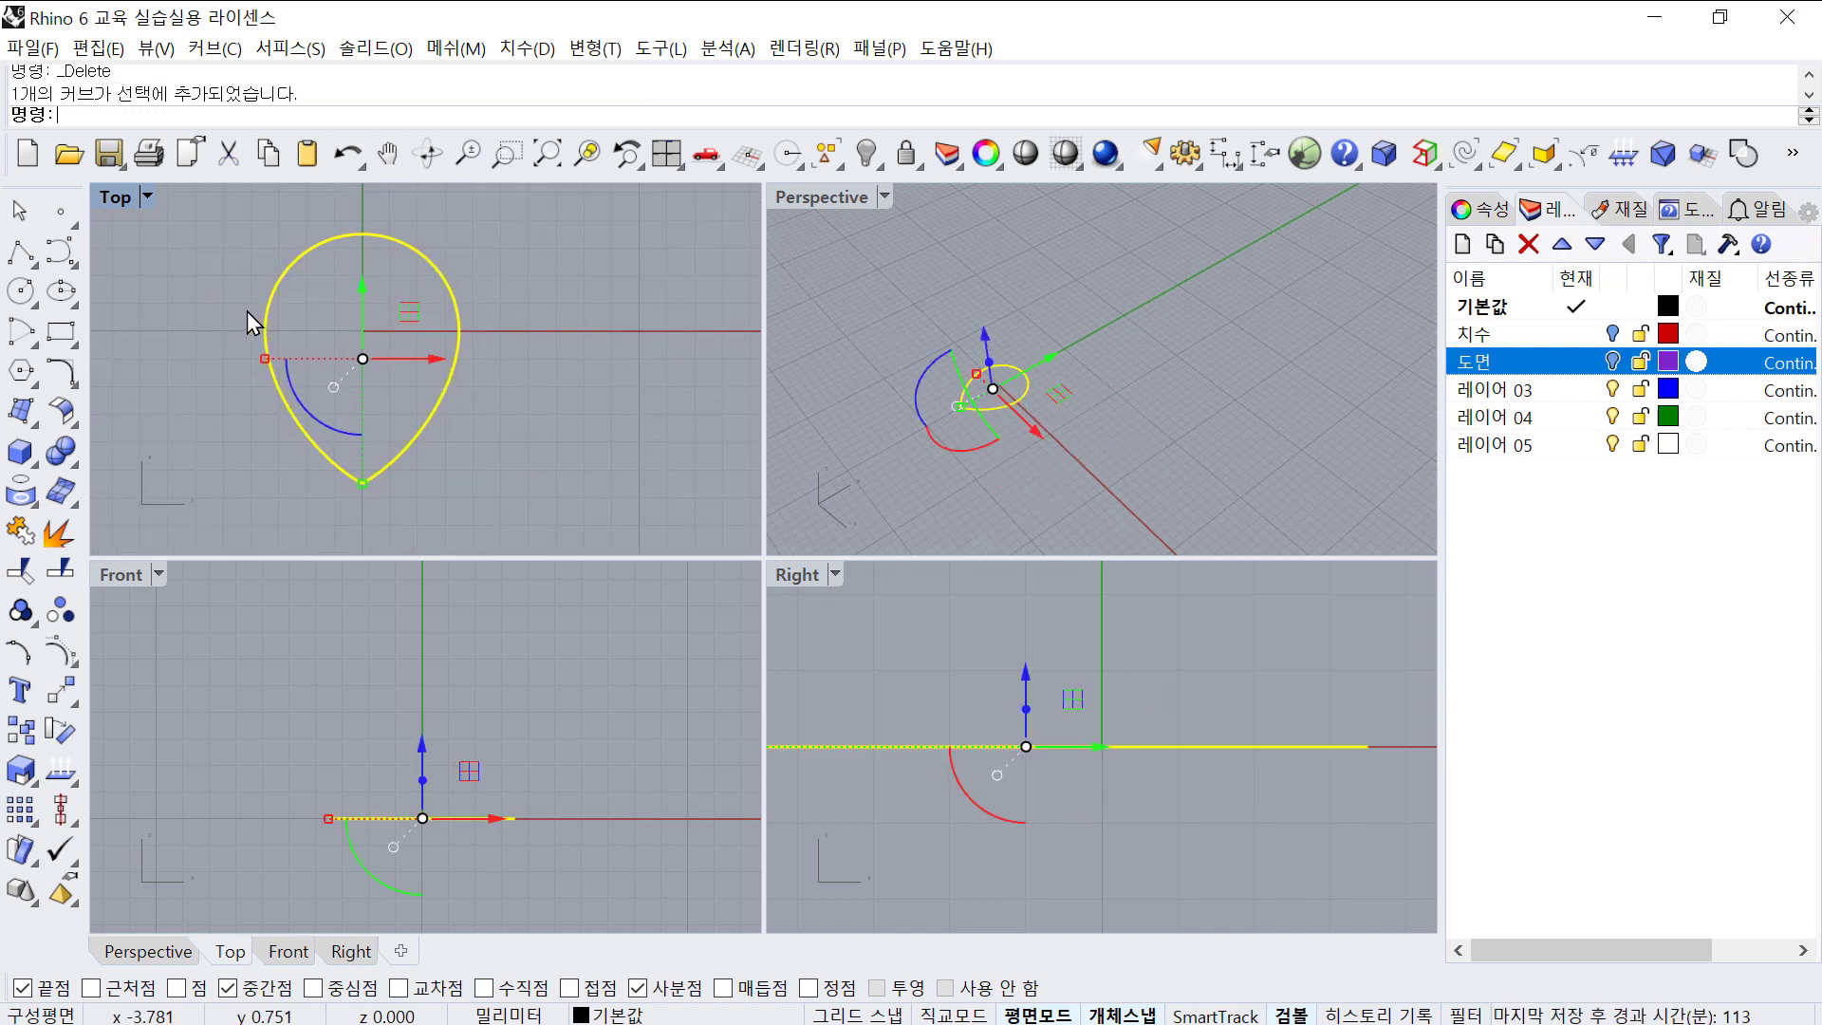
left_click(66, 364)
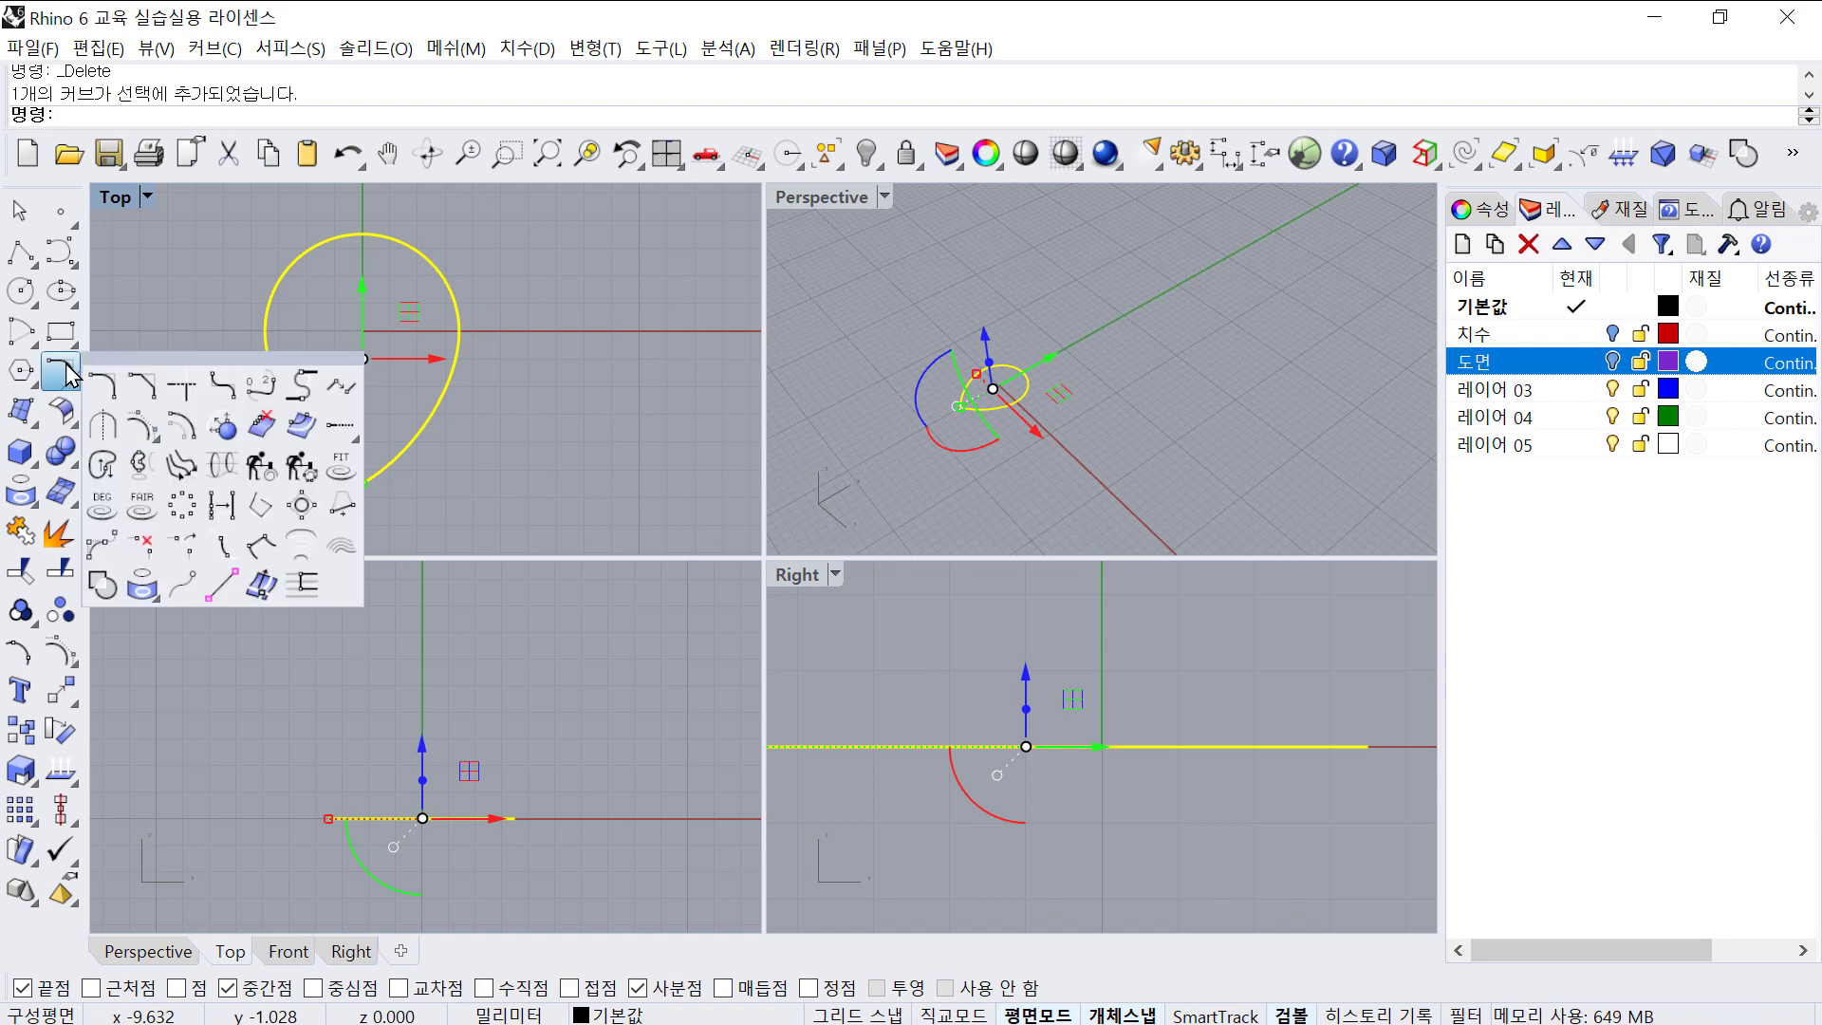
left_click(183, 434)
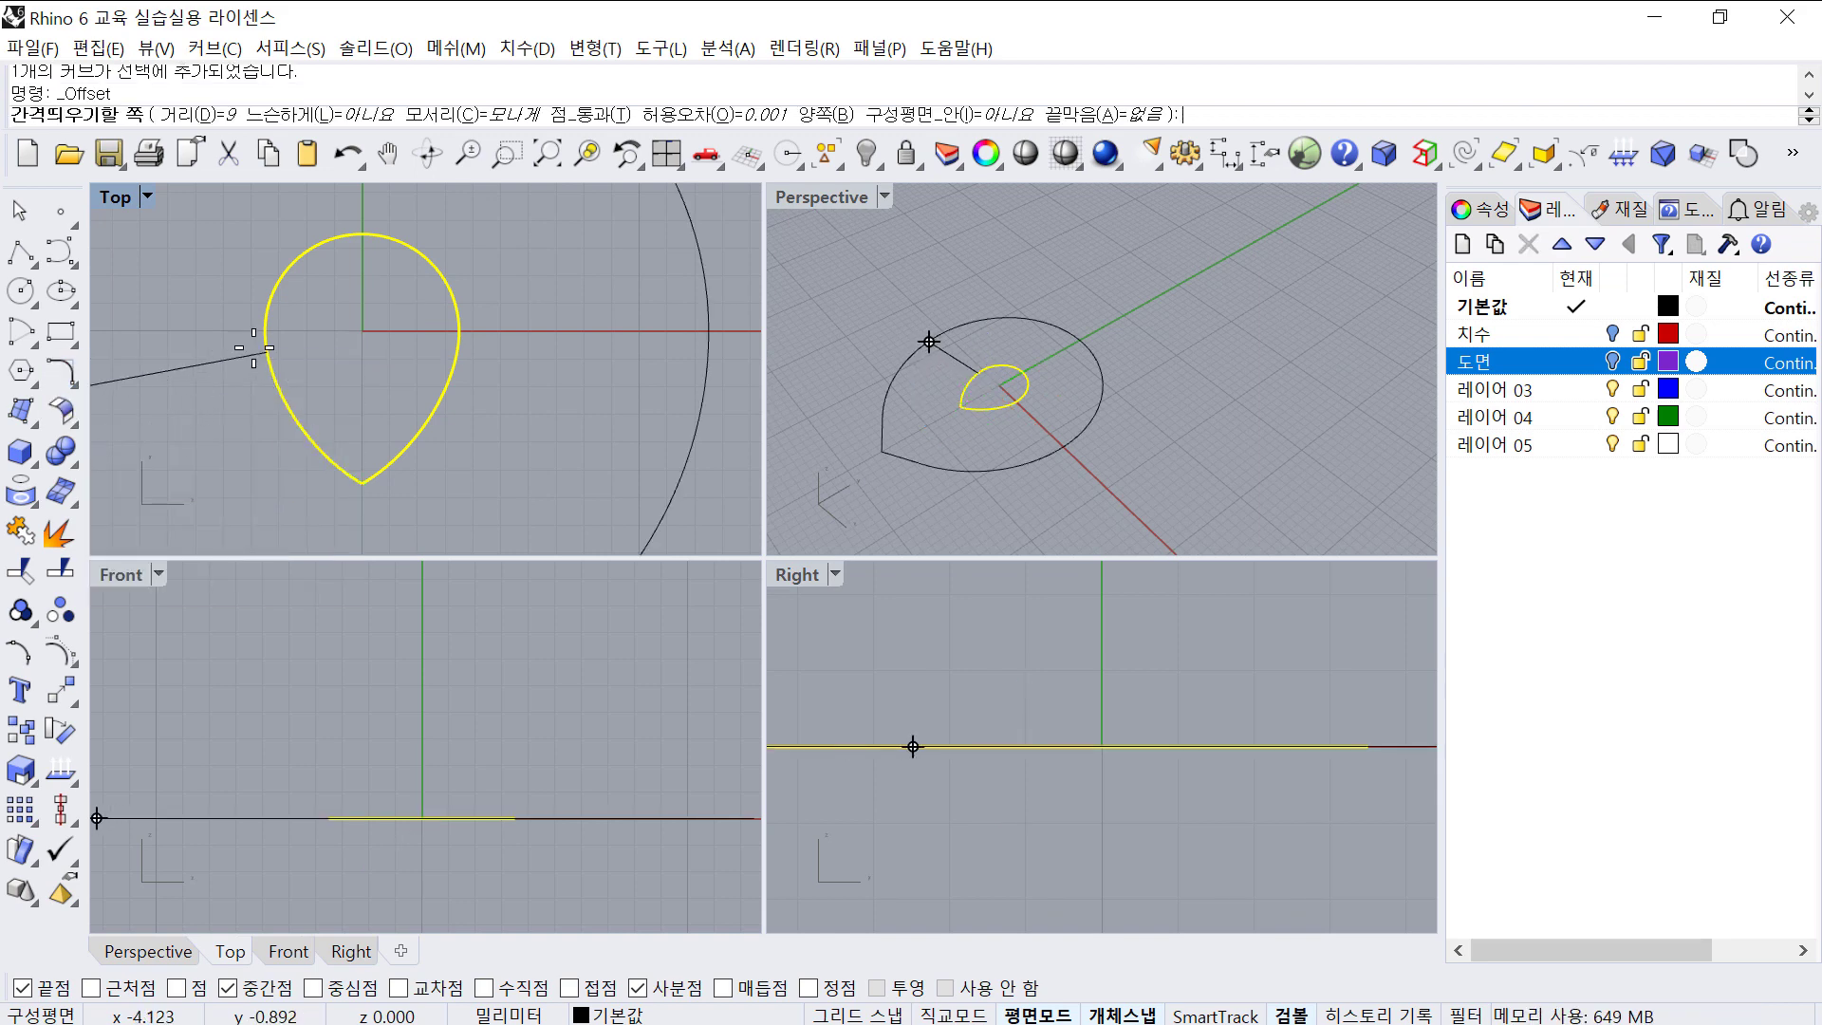
type("1")
key("Return")
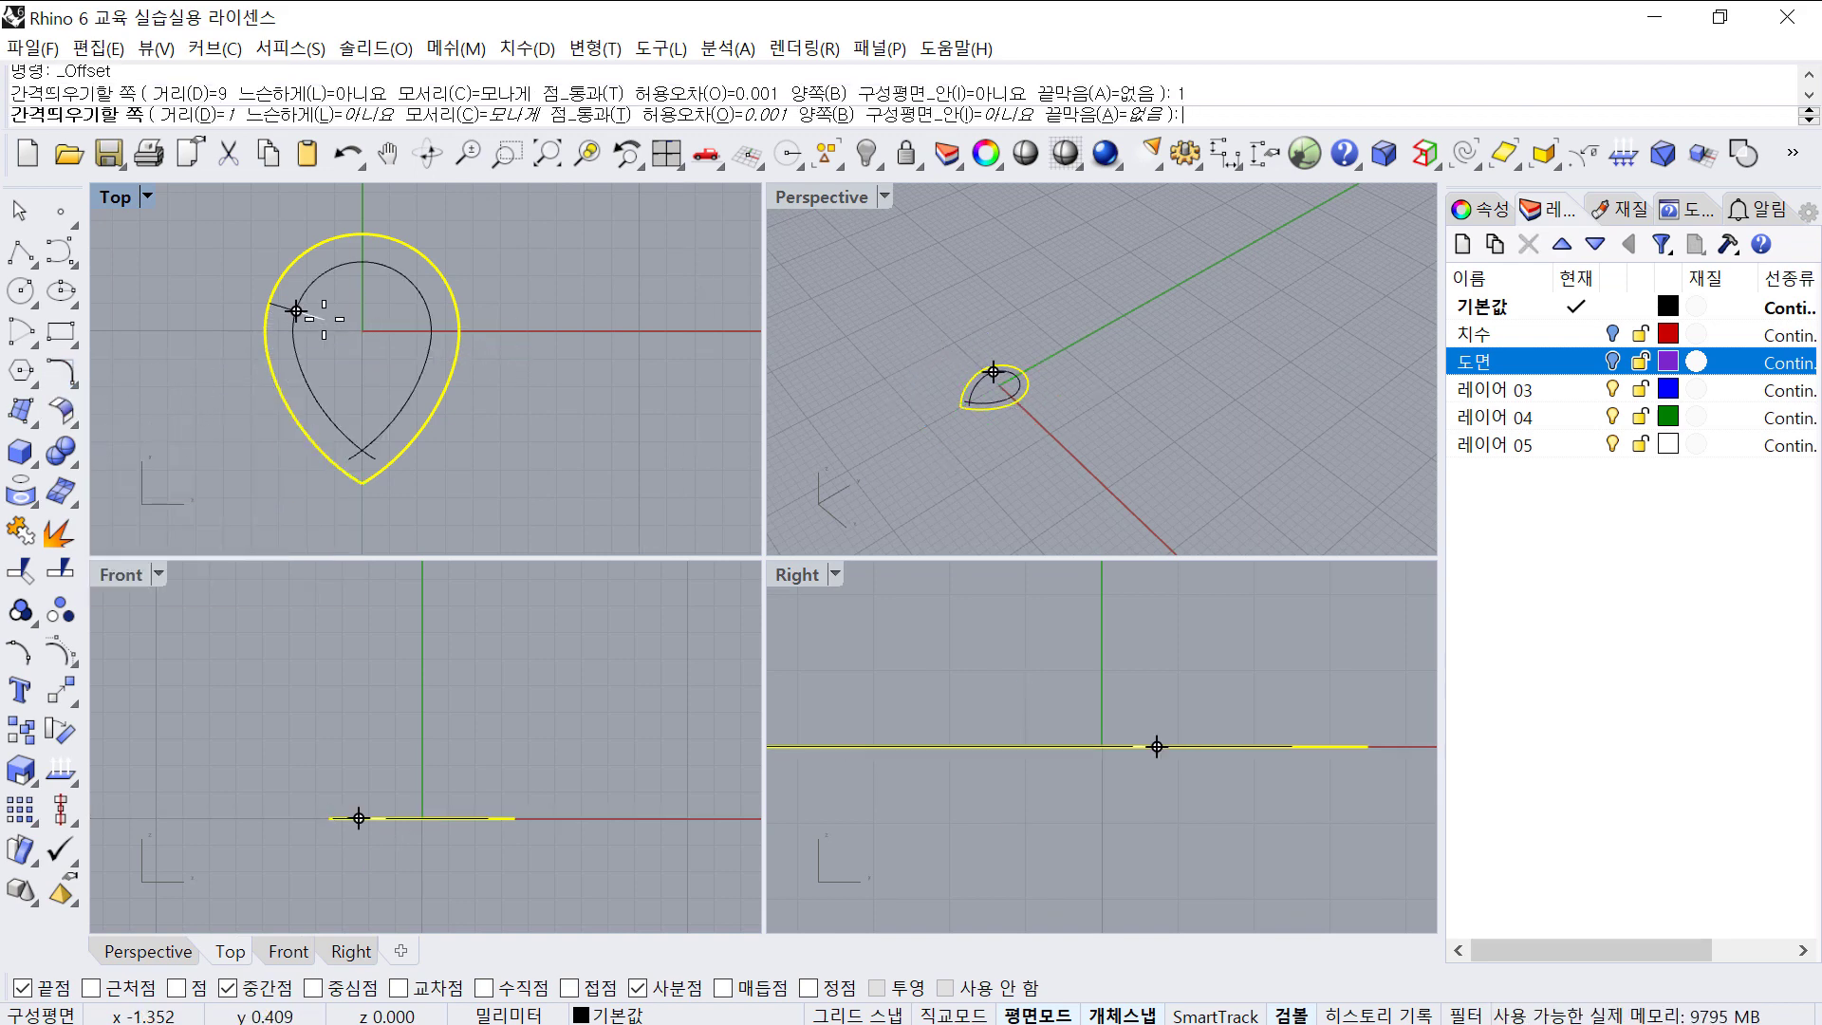
left_click(323, 320)
left_click(596, 431)
- Show the control points of both teardrop curves to compare them, and hide them again
left_click_drag(541, 412, 374, 311)
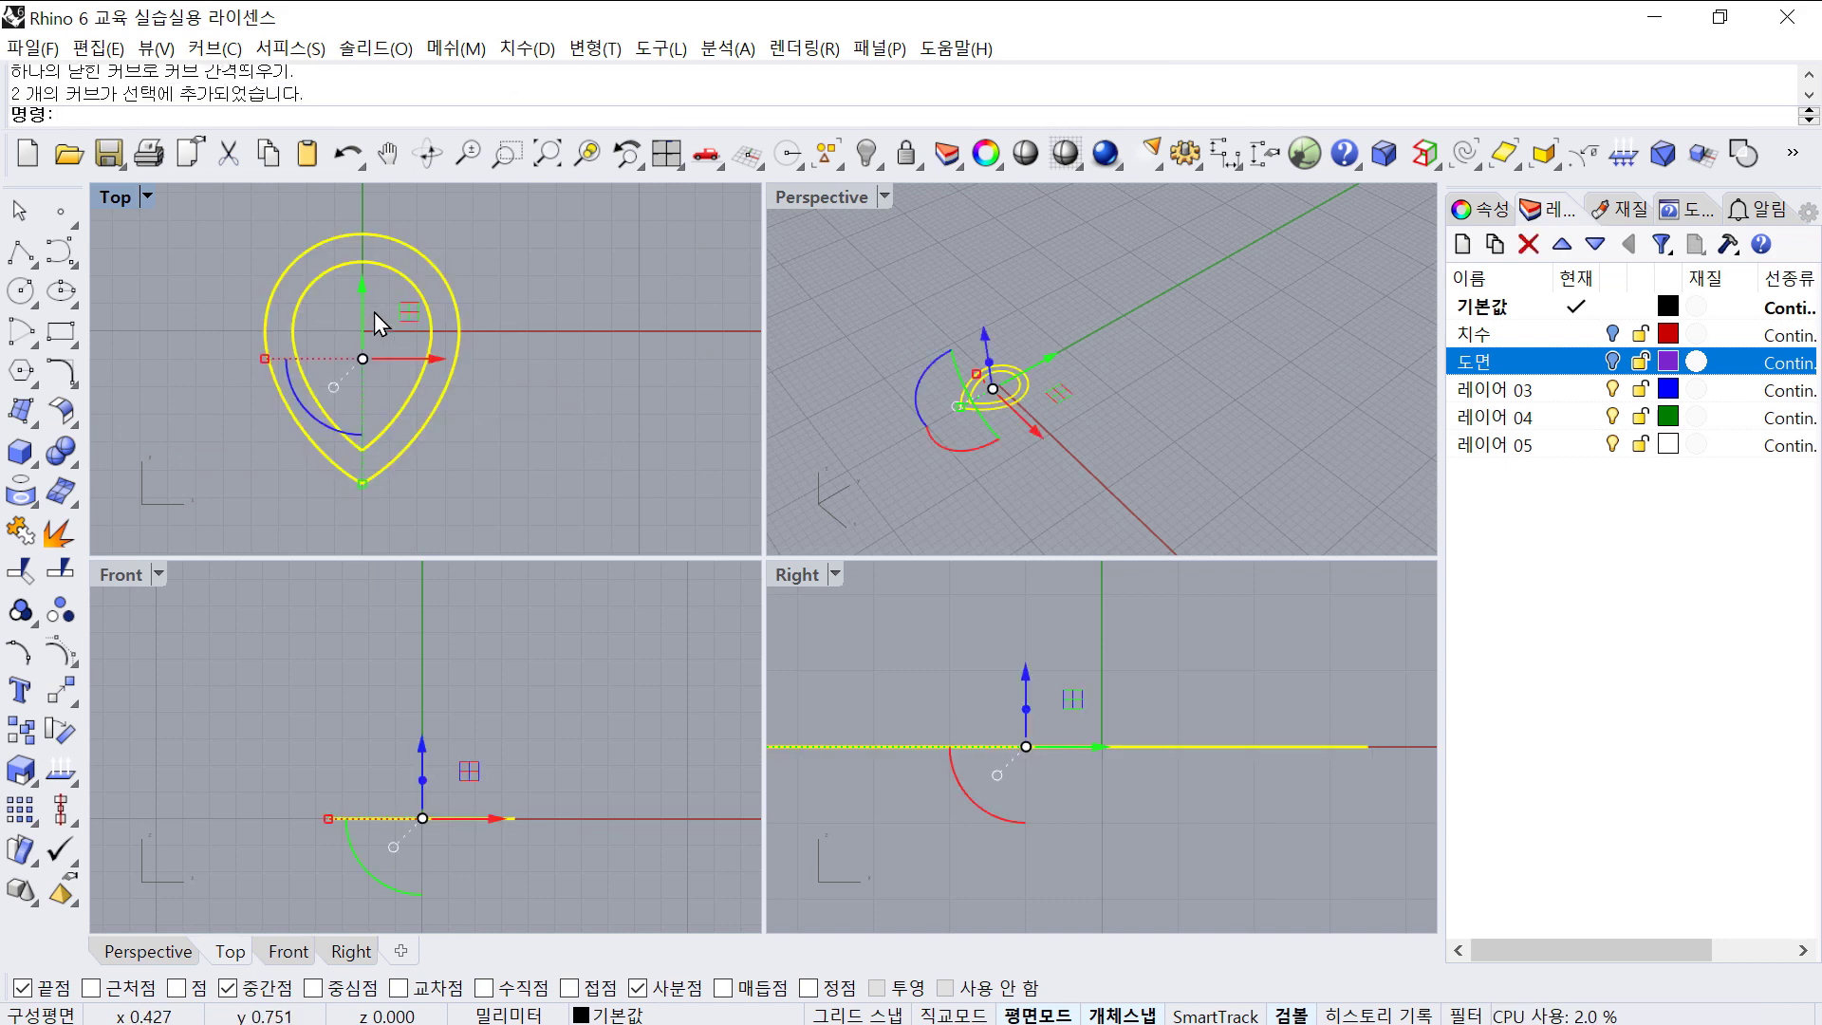
left_click(74, 651)
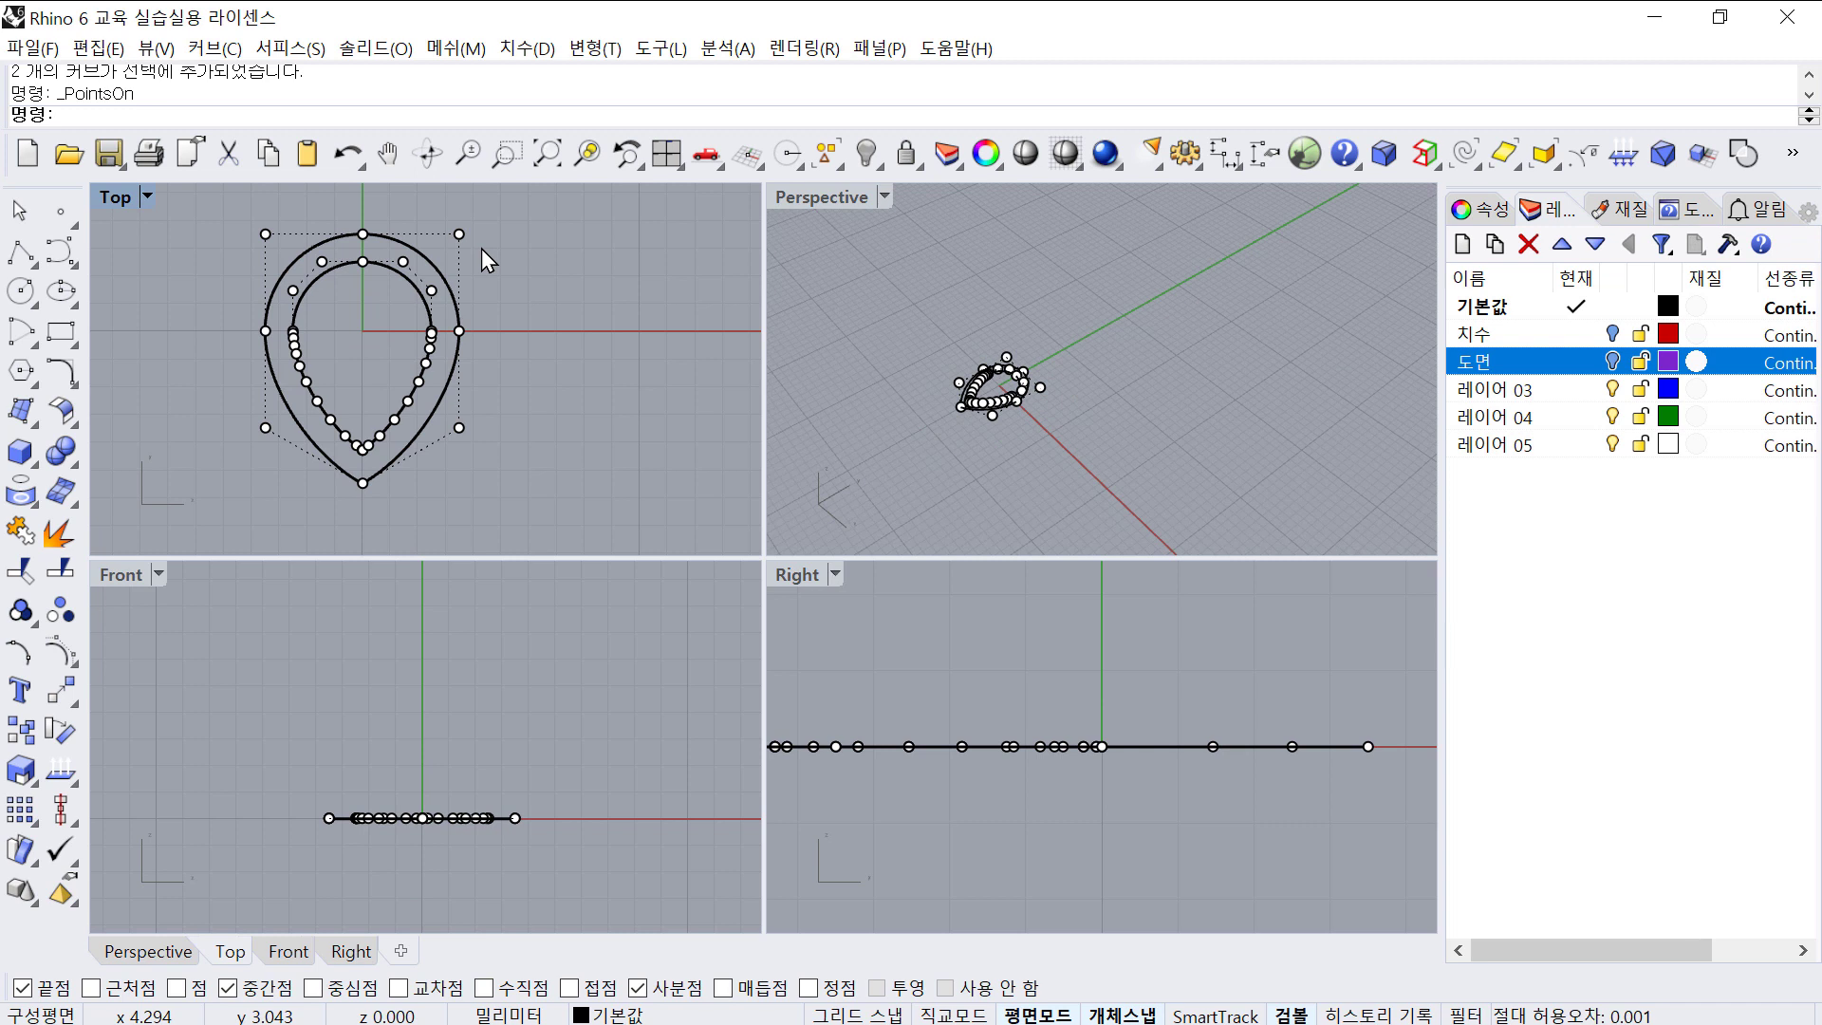
key("Escape")
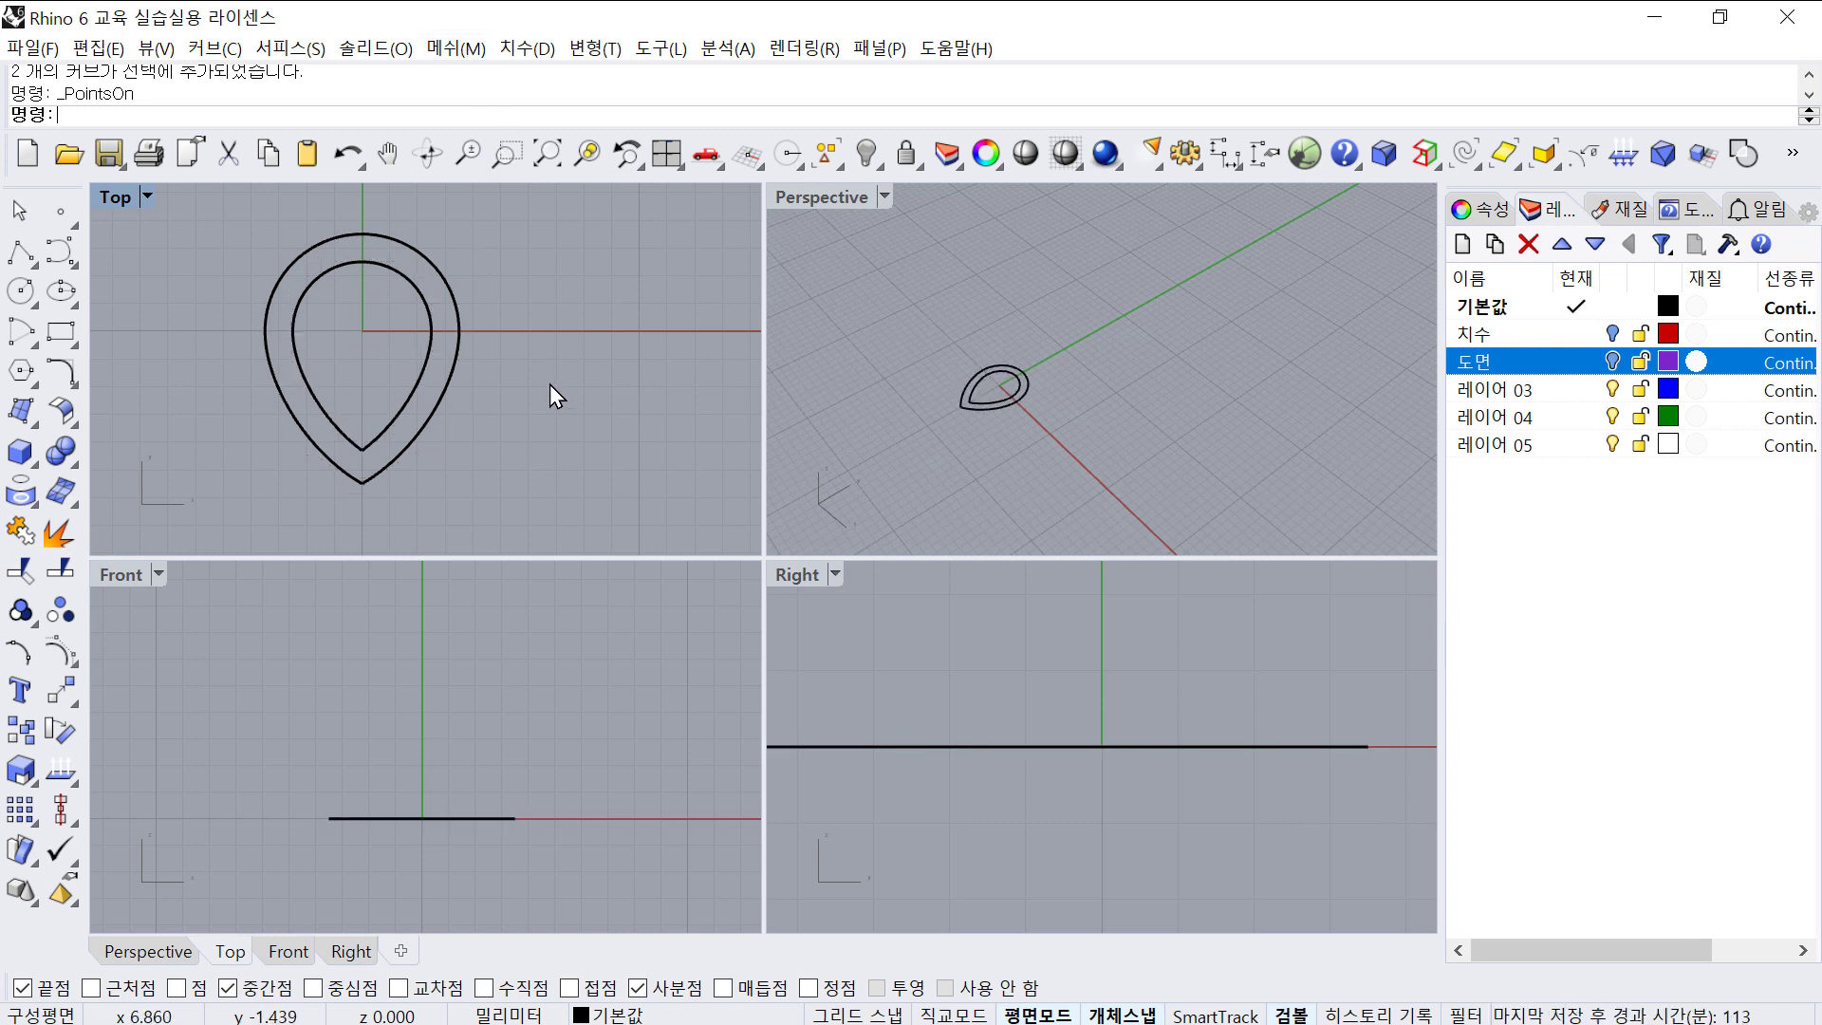
- Extrude both teardrop curves together 5 mm upward into a solid ring
left_click_drag(442, 359, 420, 340)
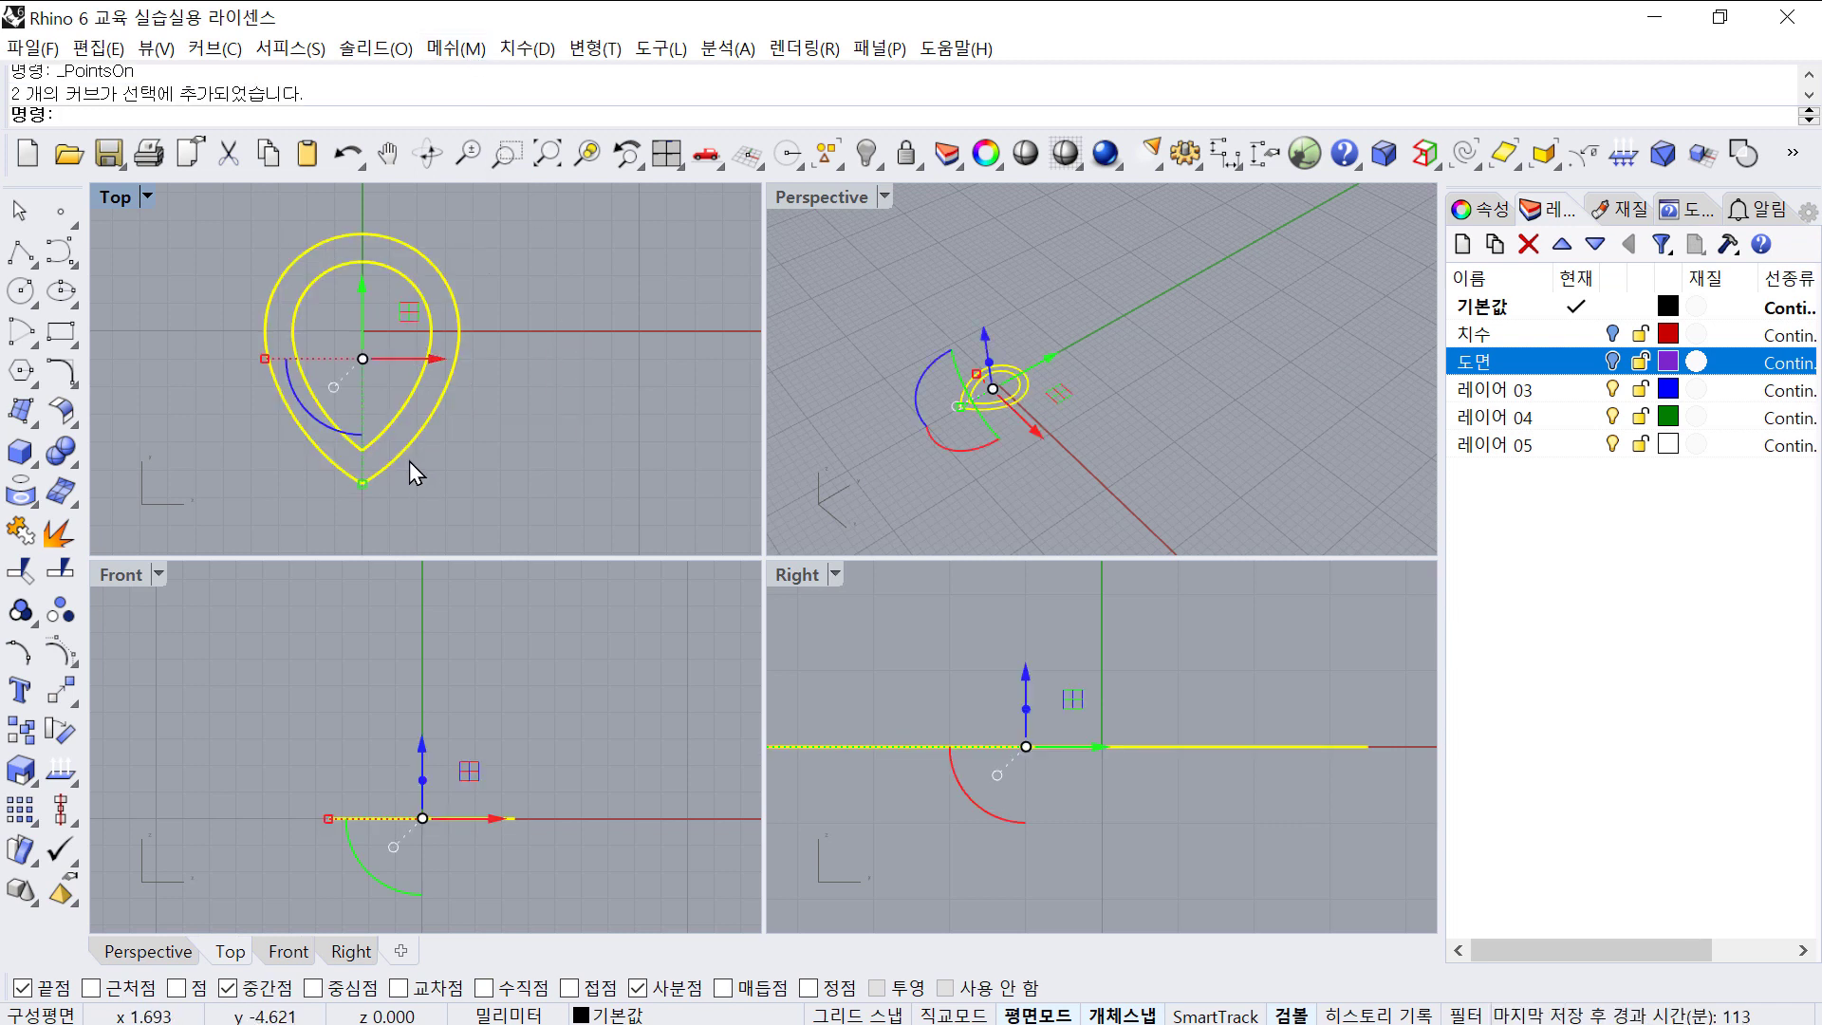
left_click(37, 463)
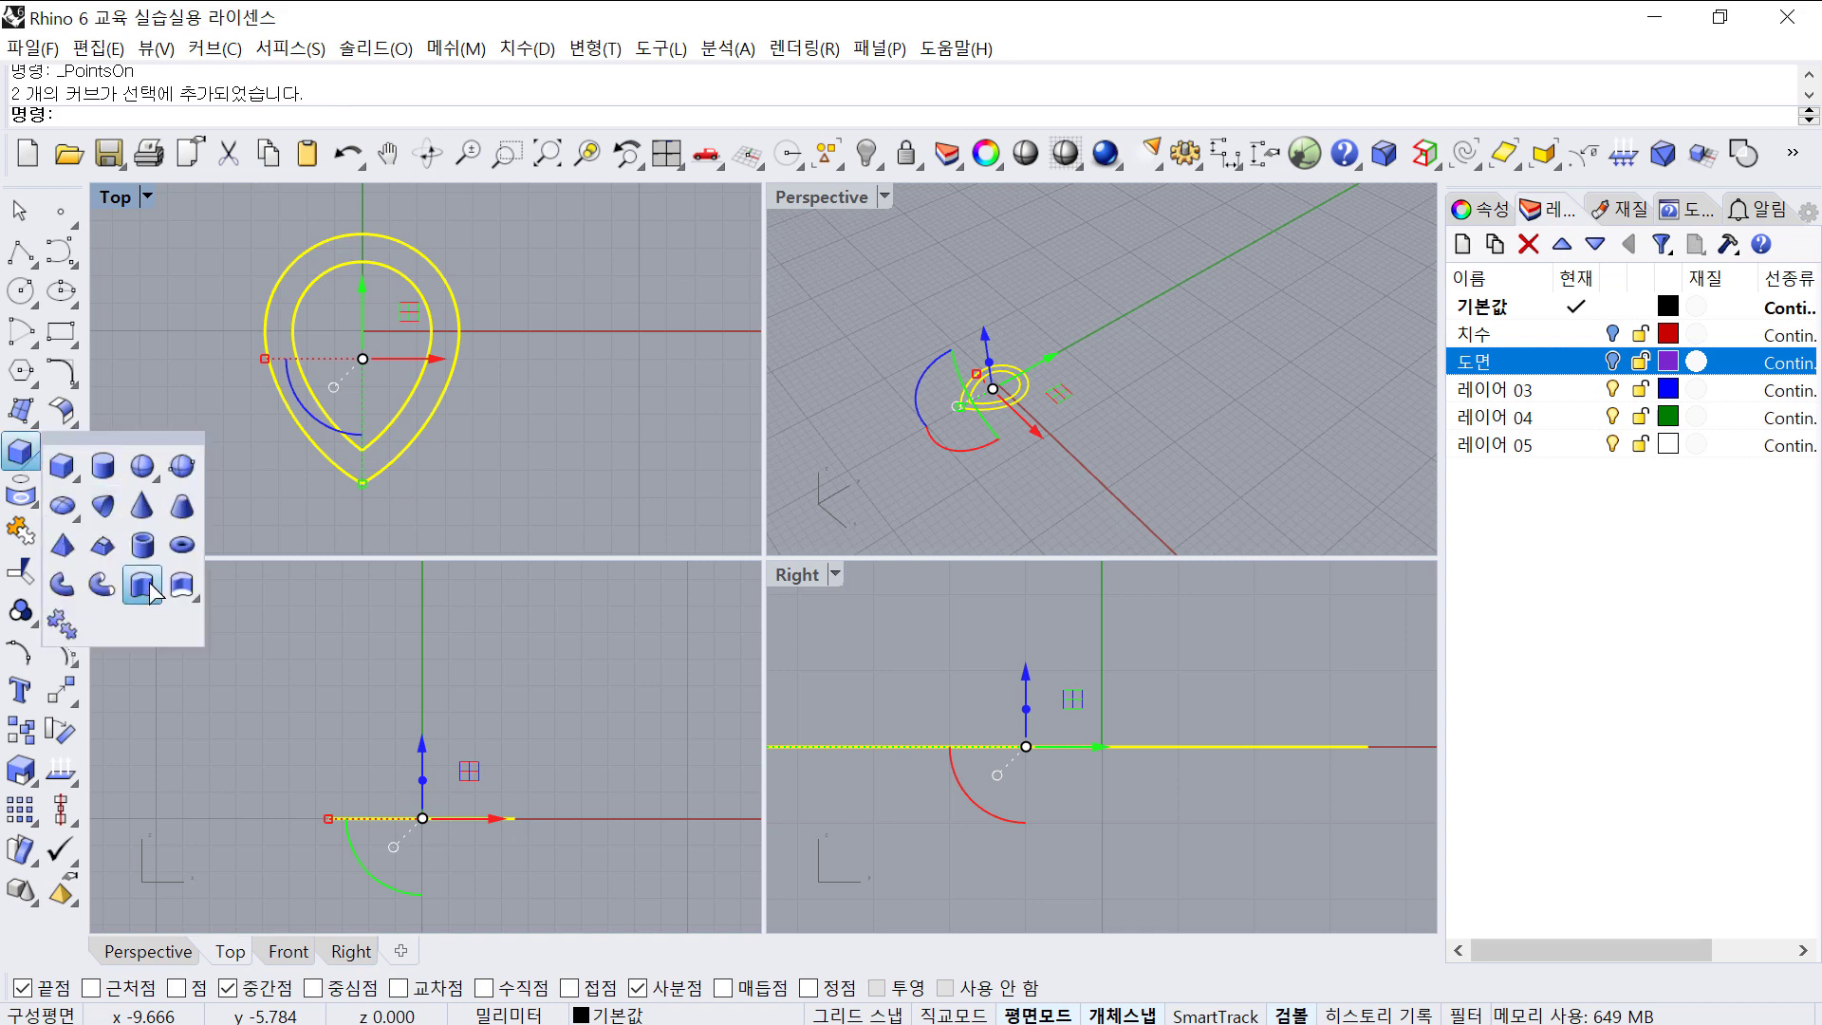
left_click(142, 583)
type("5")
key("Return")
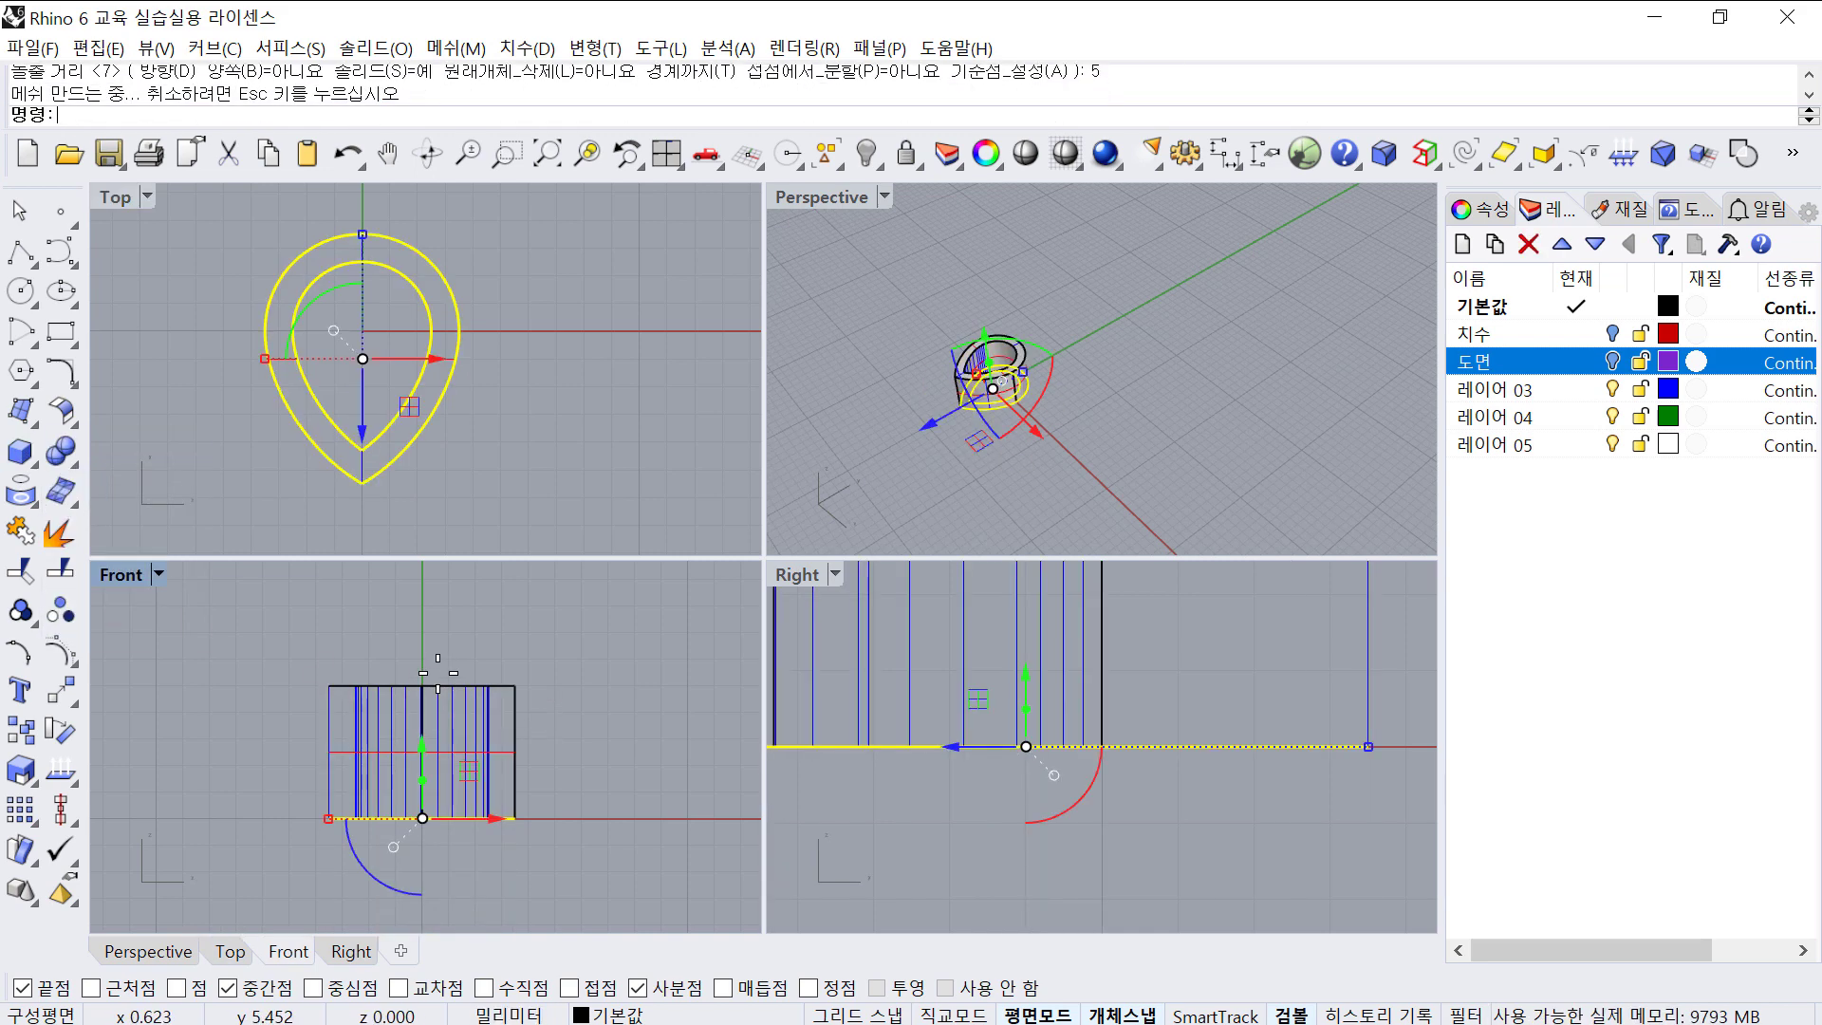
left_click(563, 529)
- Draw a rectangle in the Top view that encloses the teardrop ring with clearance on all sides
scroll(983, 378, "up", 5)
right_click_drag(1002, 391, 1040, 395)
scroll(1044, 395, "up", 3)
left_click(61, 332)
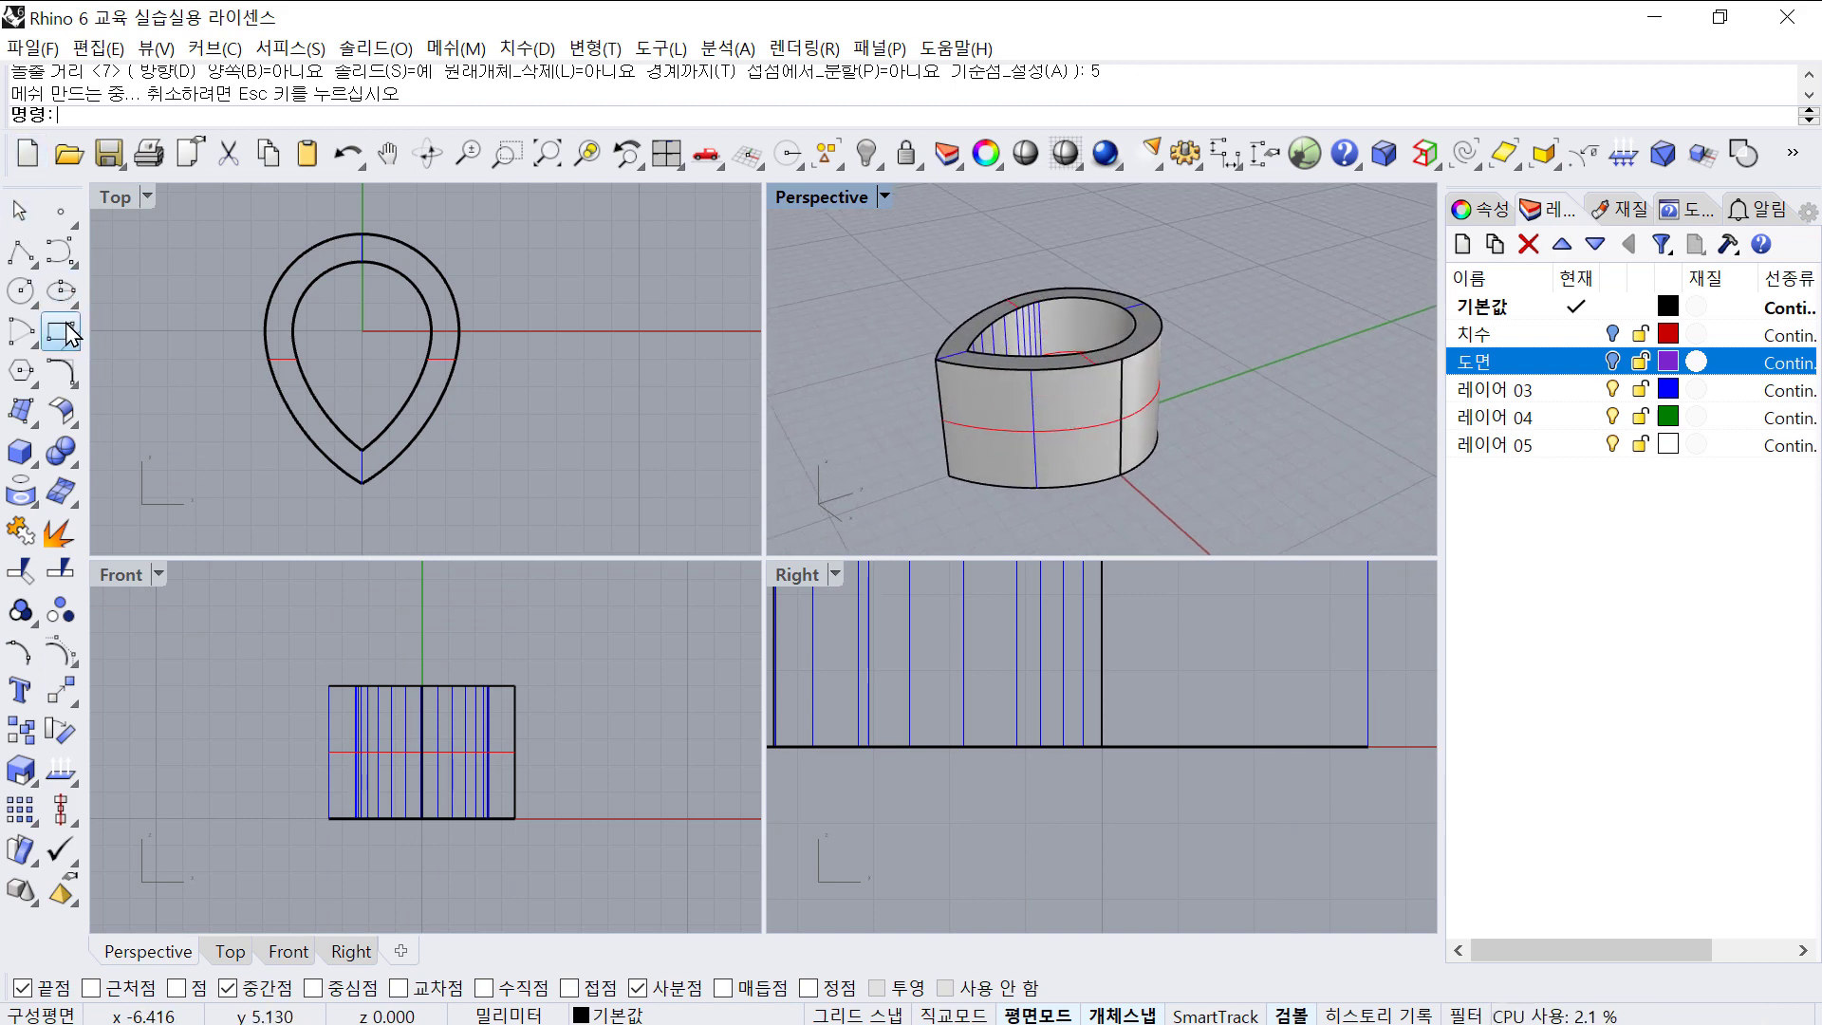
scroll(206, 291, "down", 3)
right_click_drag(206, 290, 257, 338)
left_click(222, 250)
left_click(515, 528)
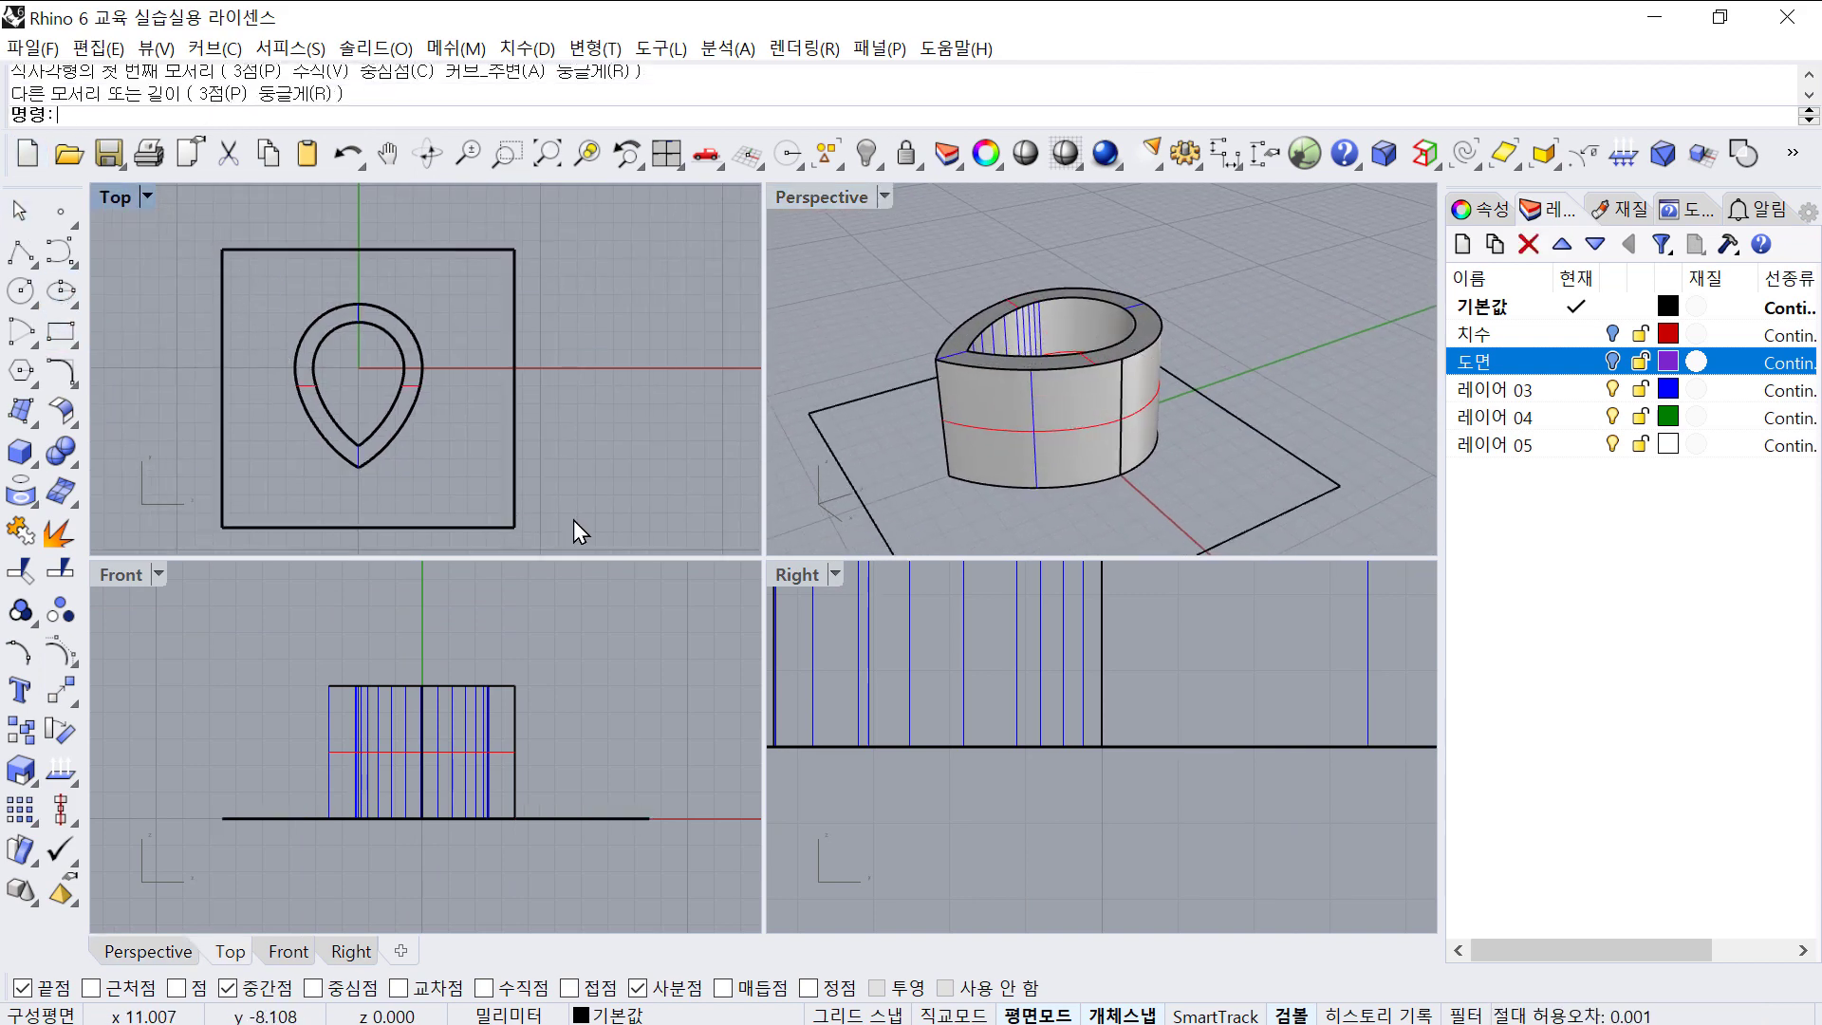
- Extrude the rectangle 1 mm upward into a solid slab
left_click(513, 485)
left_click(19, 490)
left_click(142, 589)
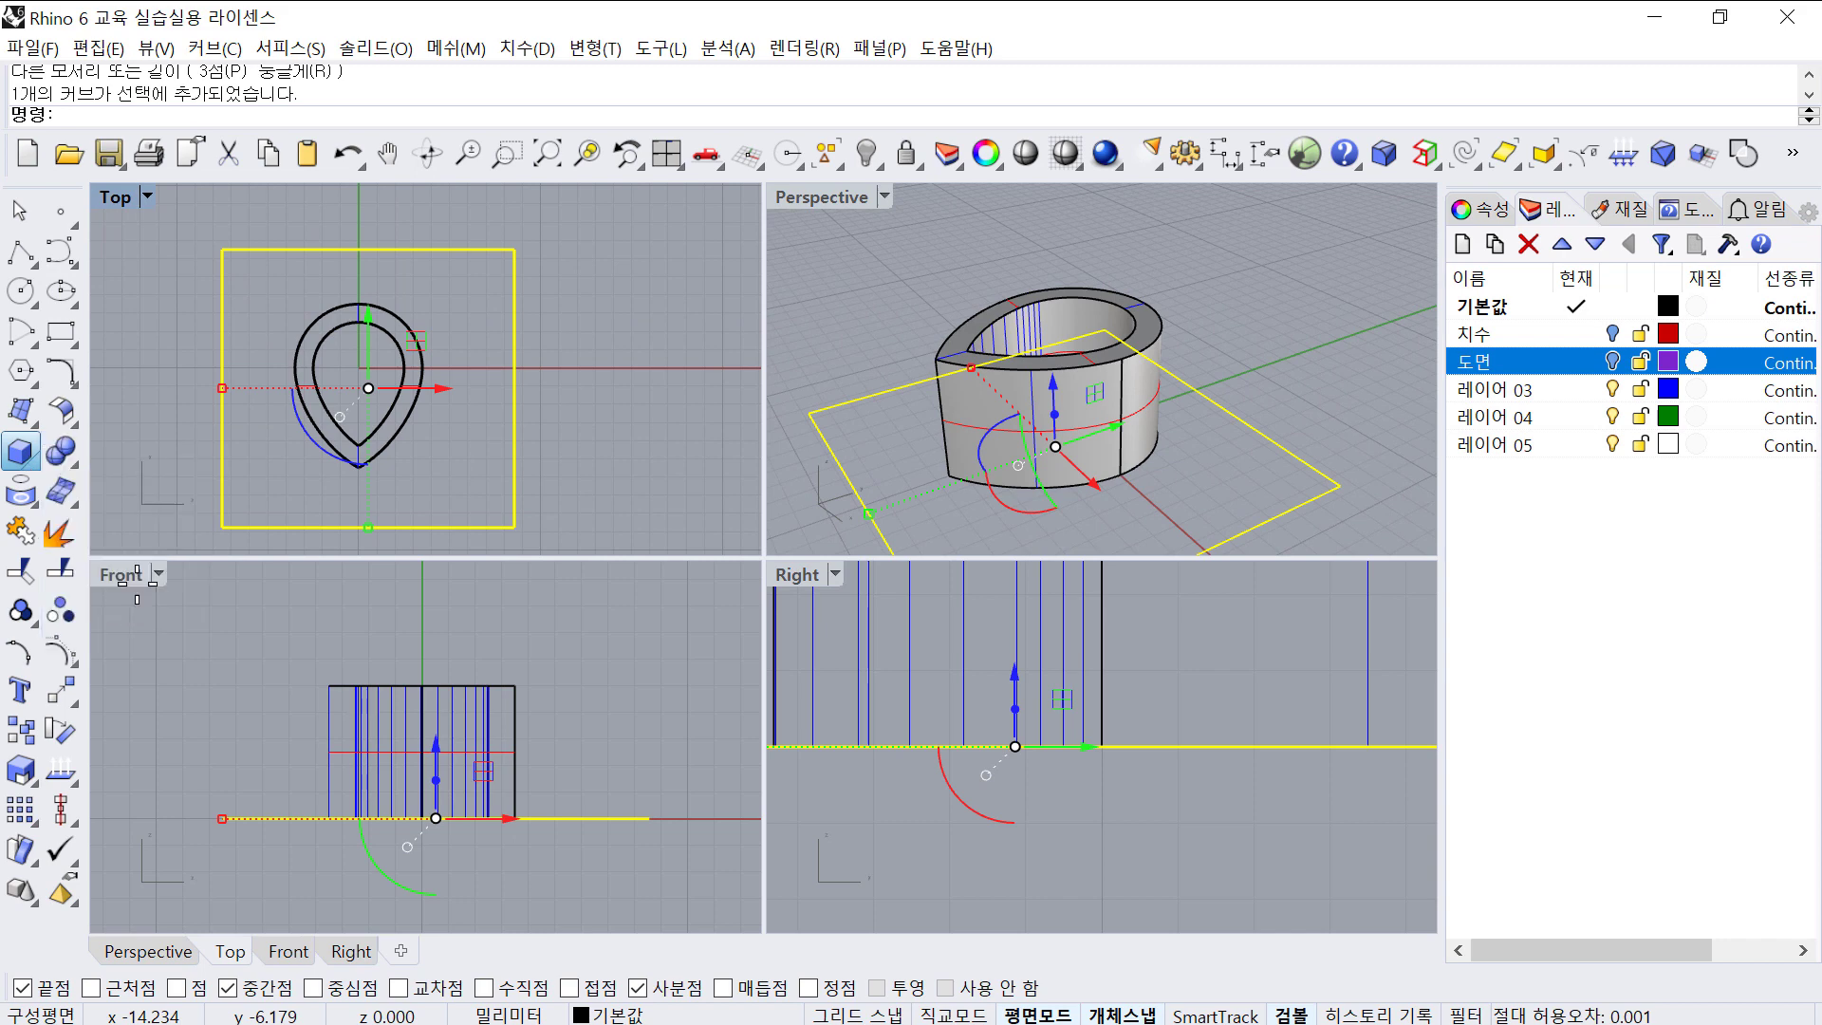
type("1")
key("Return")
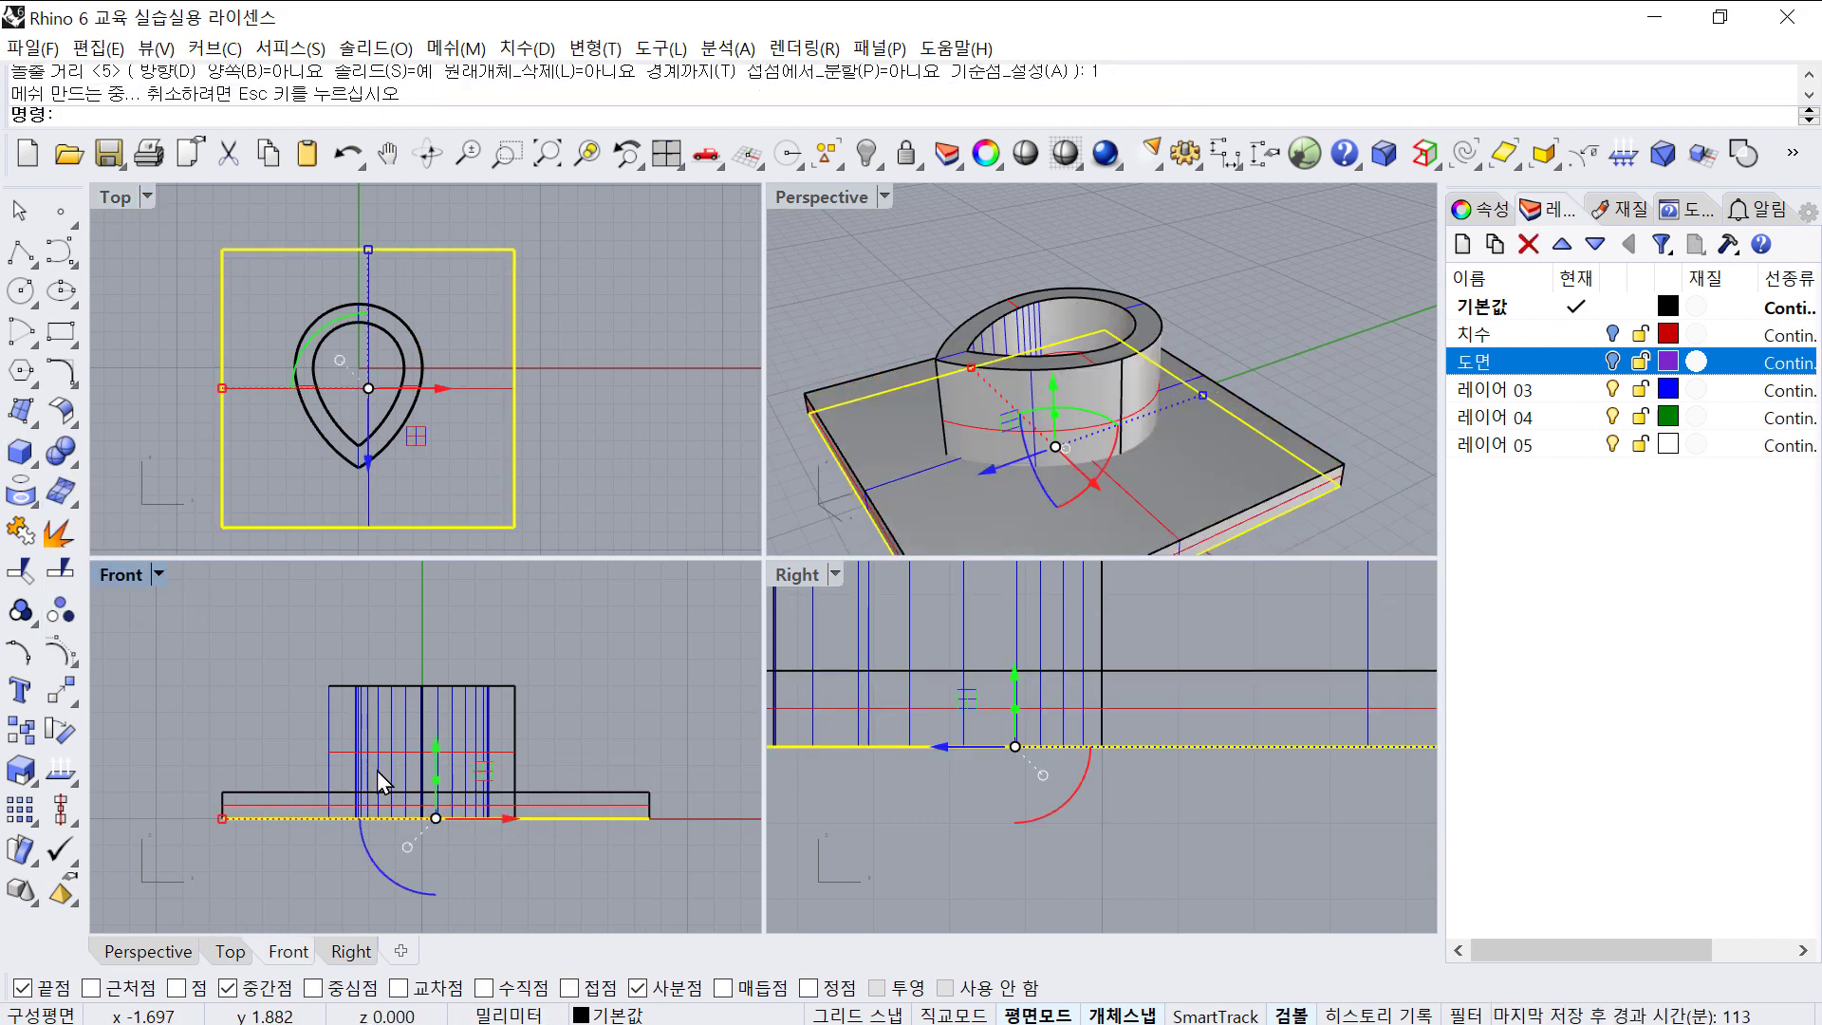
left_click(544, 766)
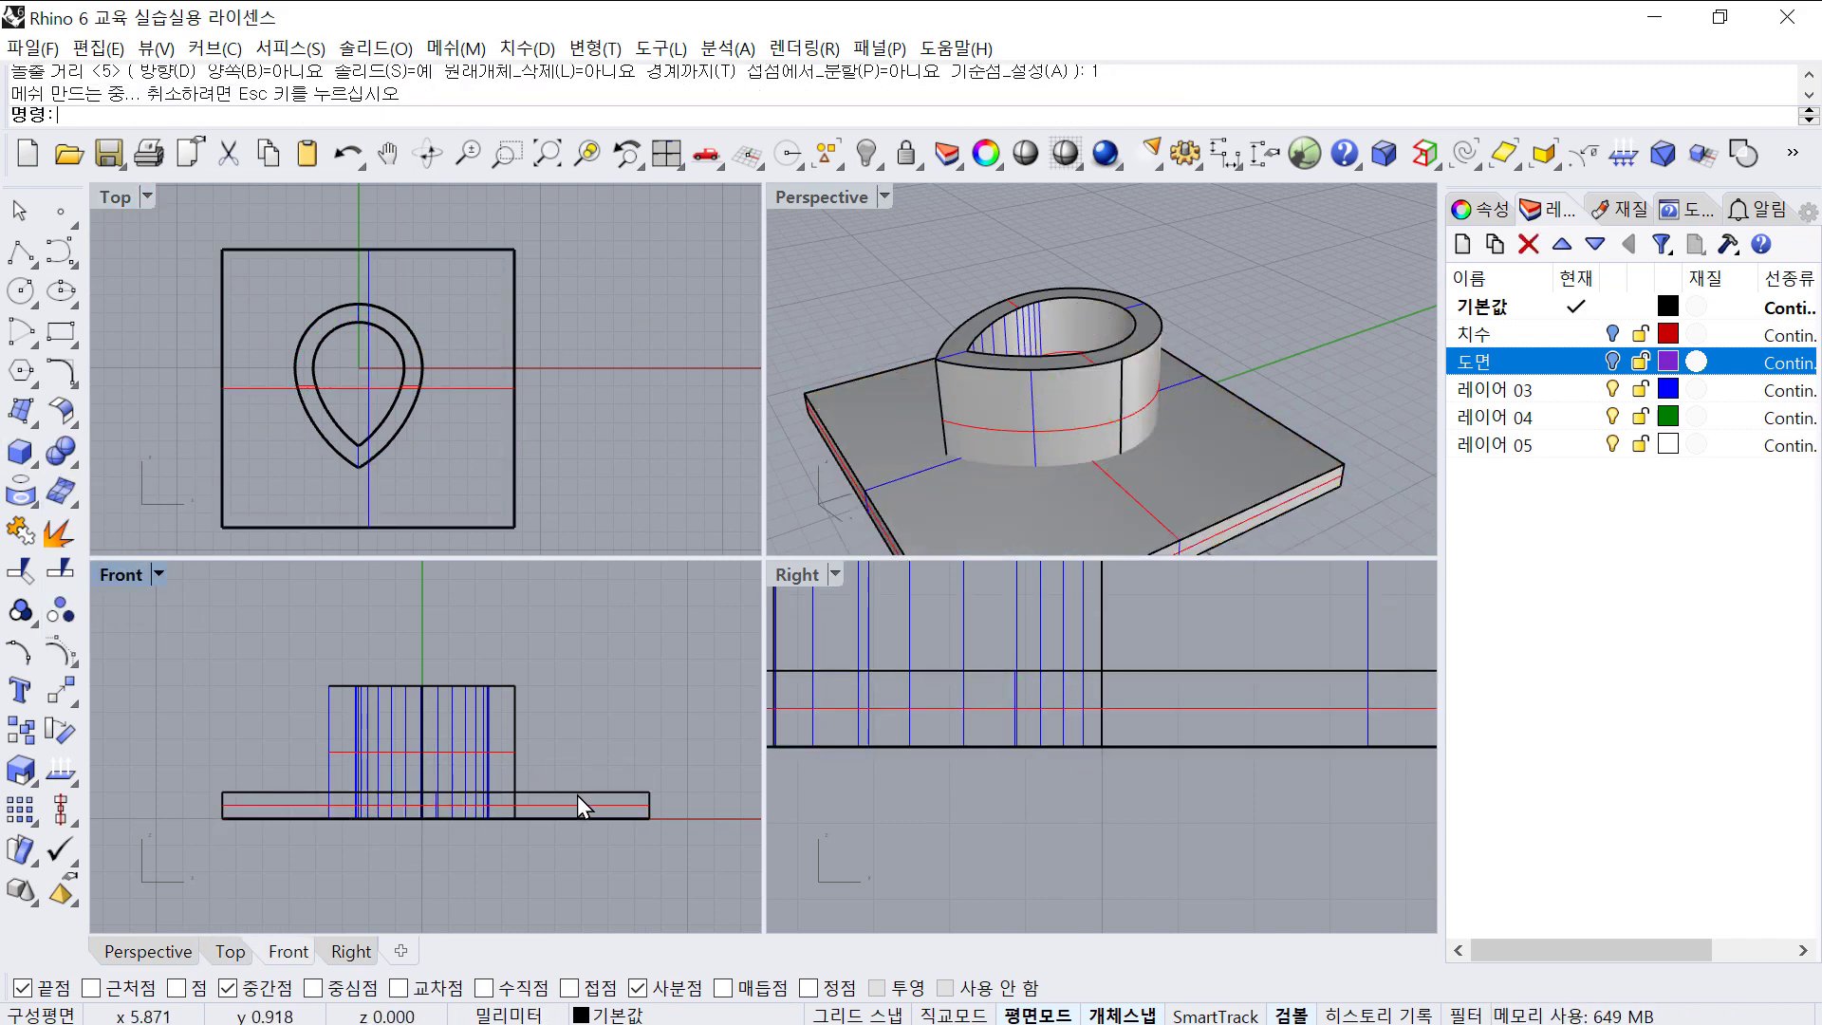
- Move the rectangular slab straight up in the Front view to the middle of the teardrop ring's height
left_click(577, 793)
right_click_drag(466, 743, 475, 721)
left_click(446, 714)
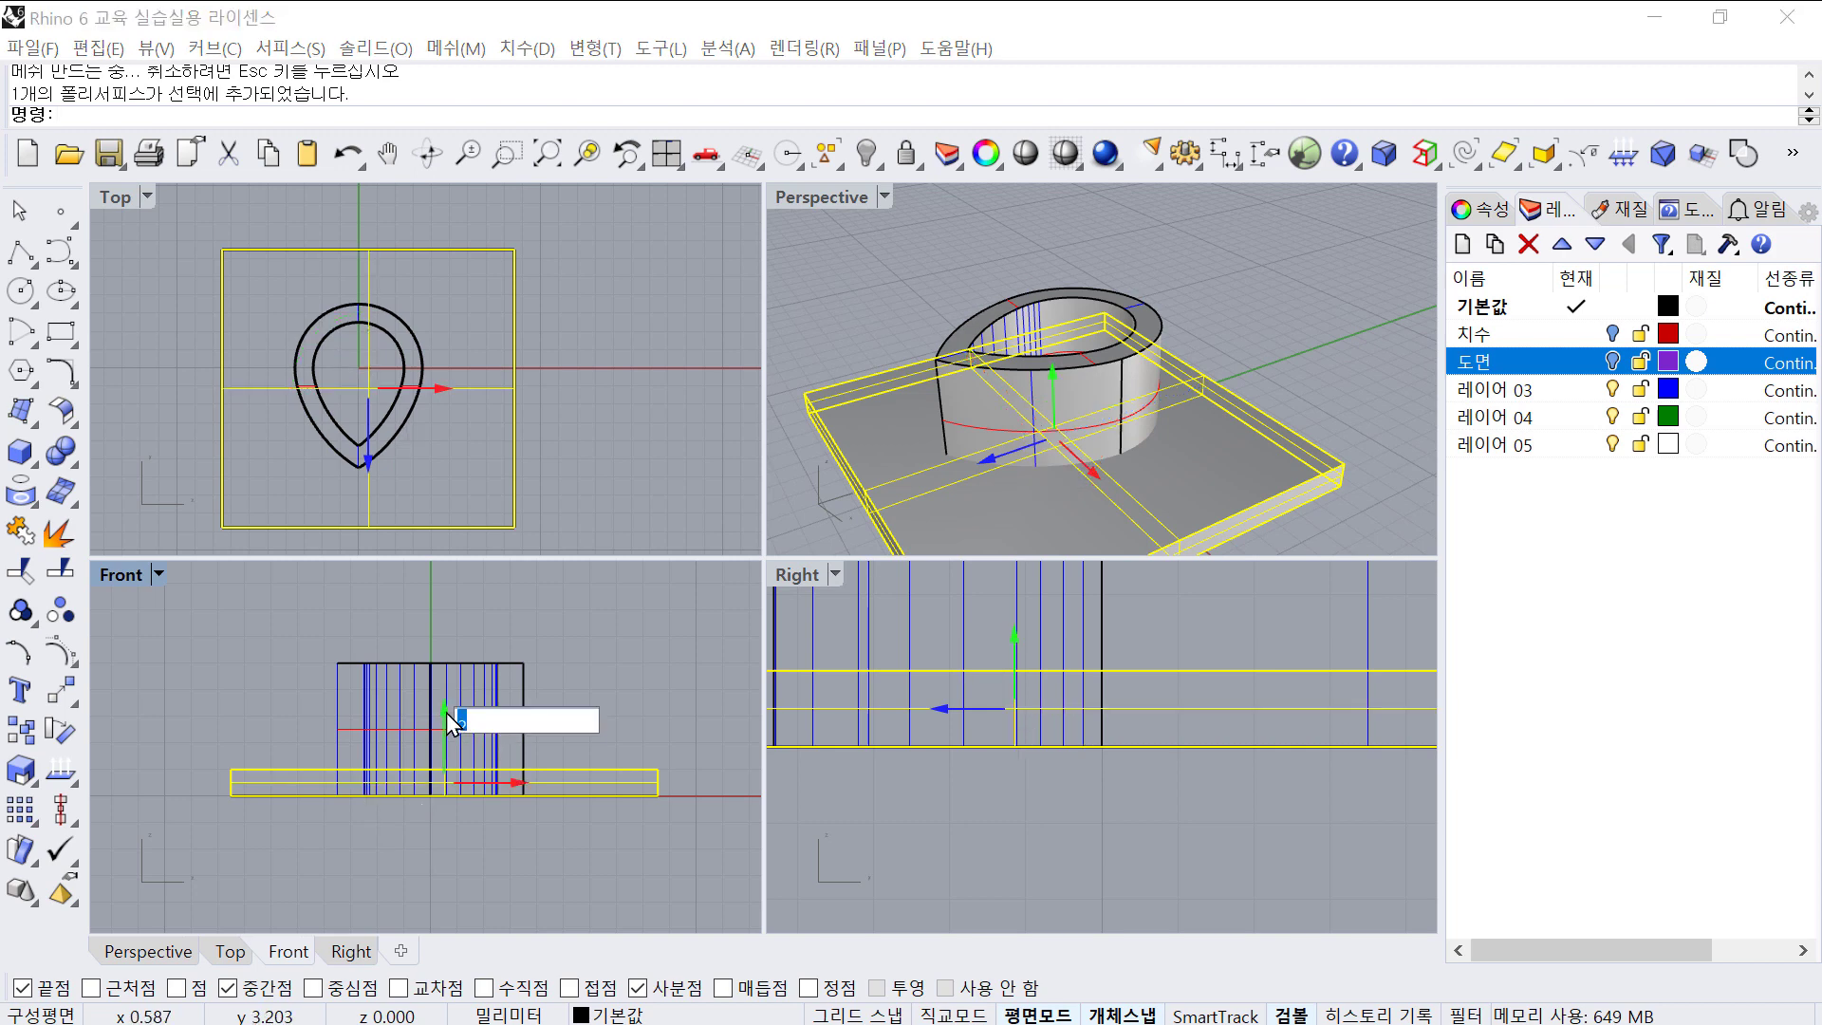
key("Return")
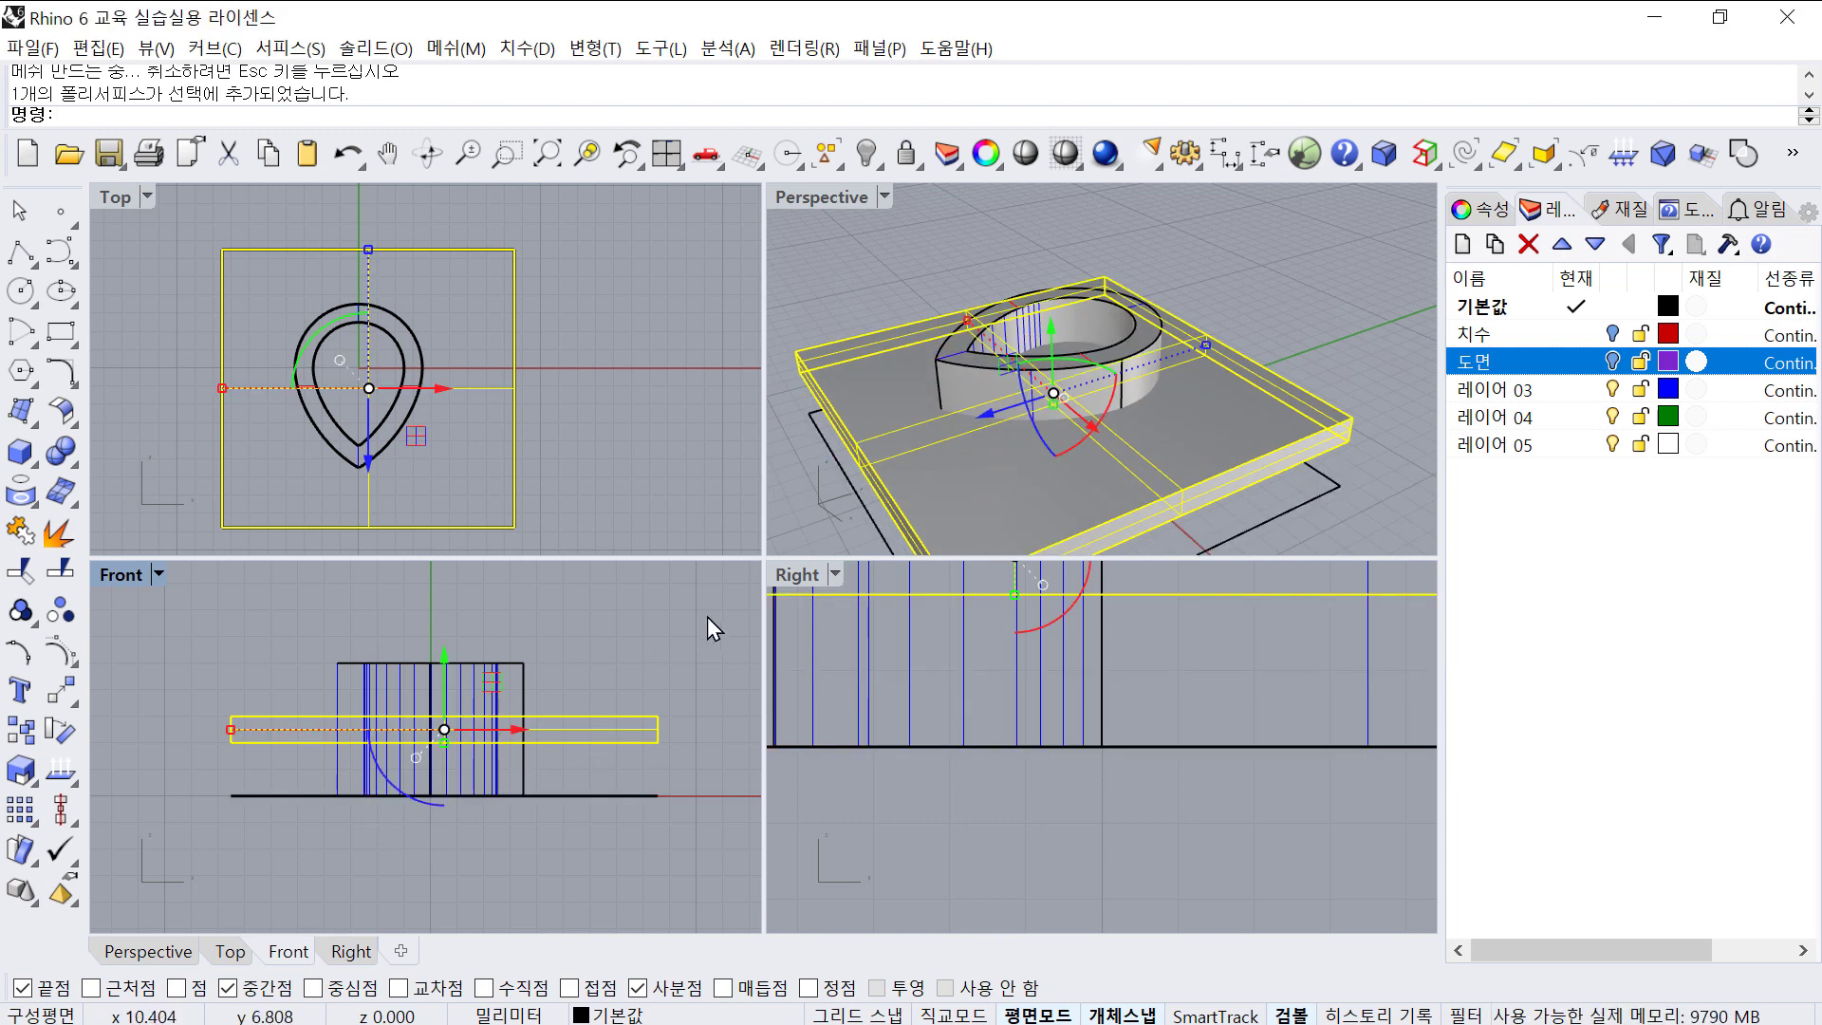
key("Escape")
- Subtract the slab from the teardrop ring with Boolean Difference
left_click(84, 458)
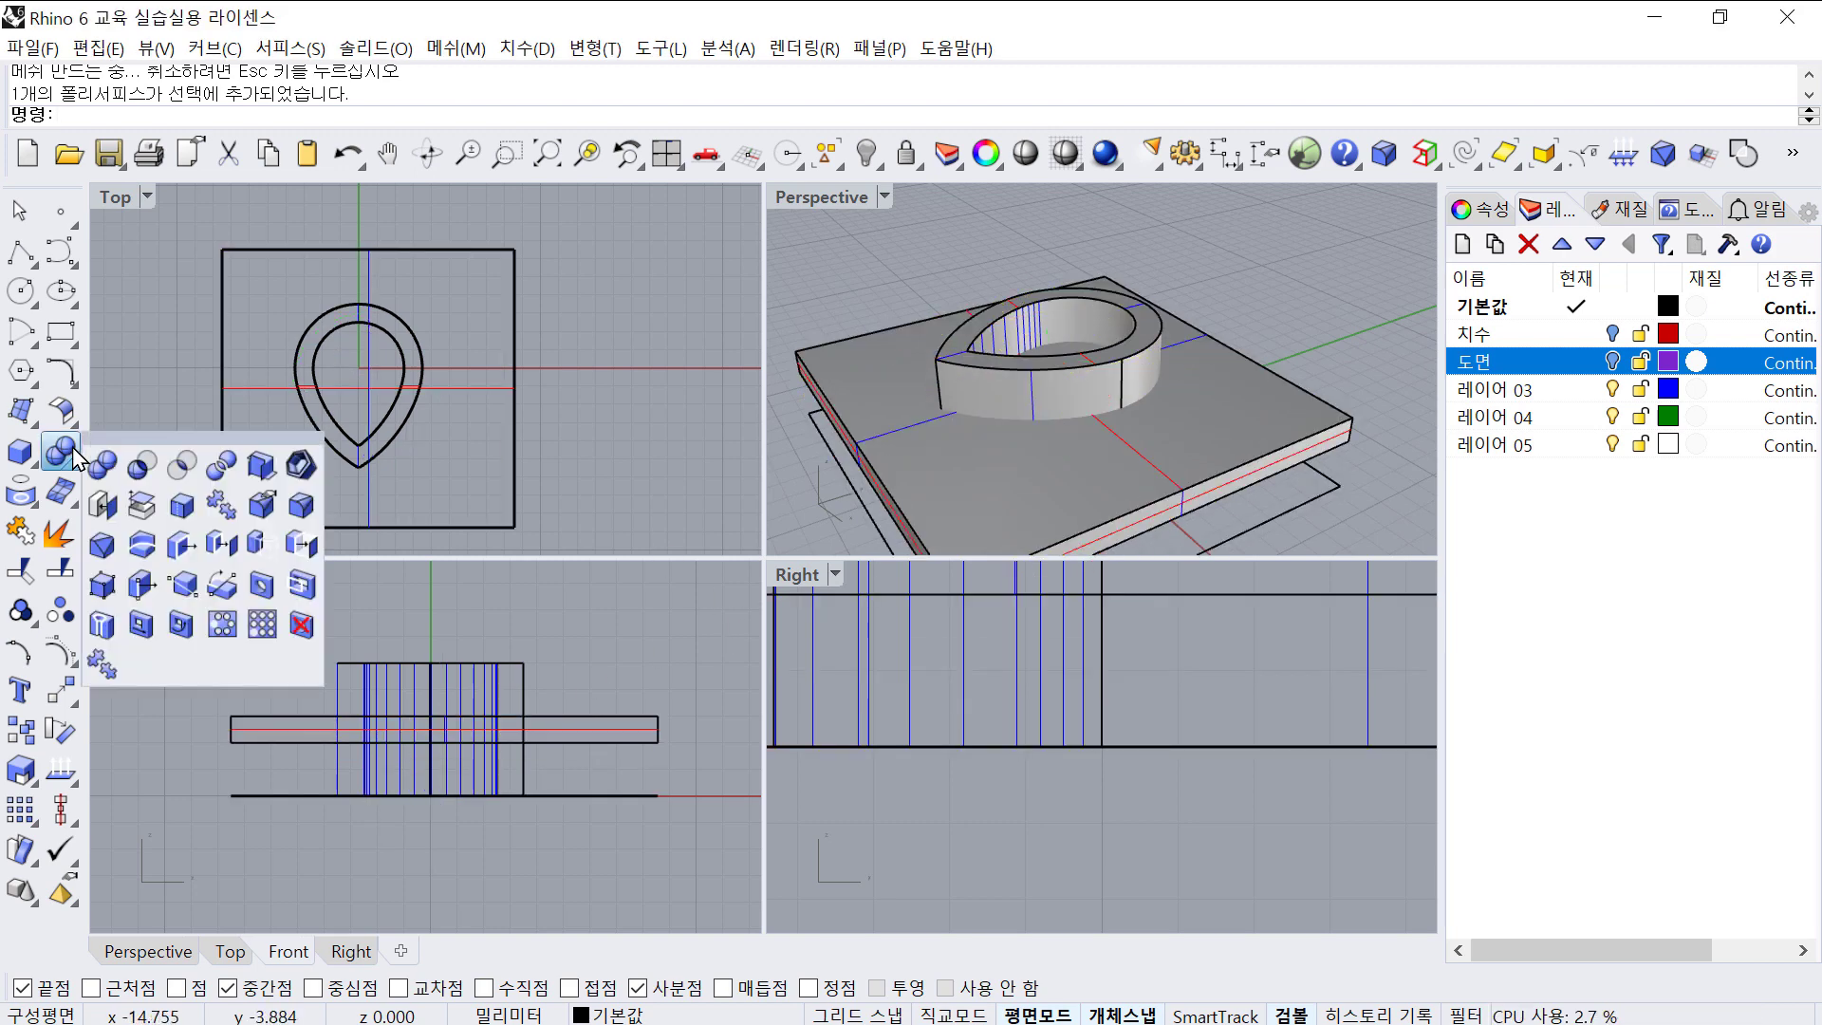
left_click(142, 465)
left_click(1006, 389)
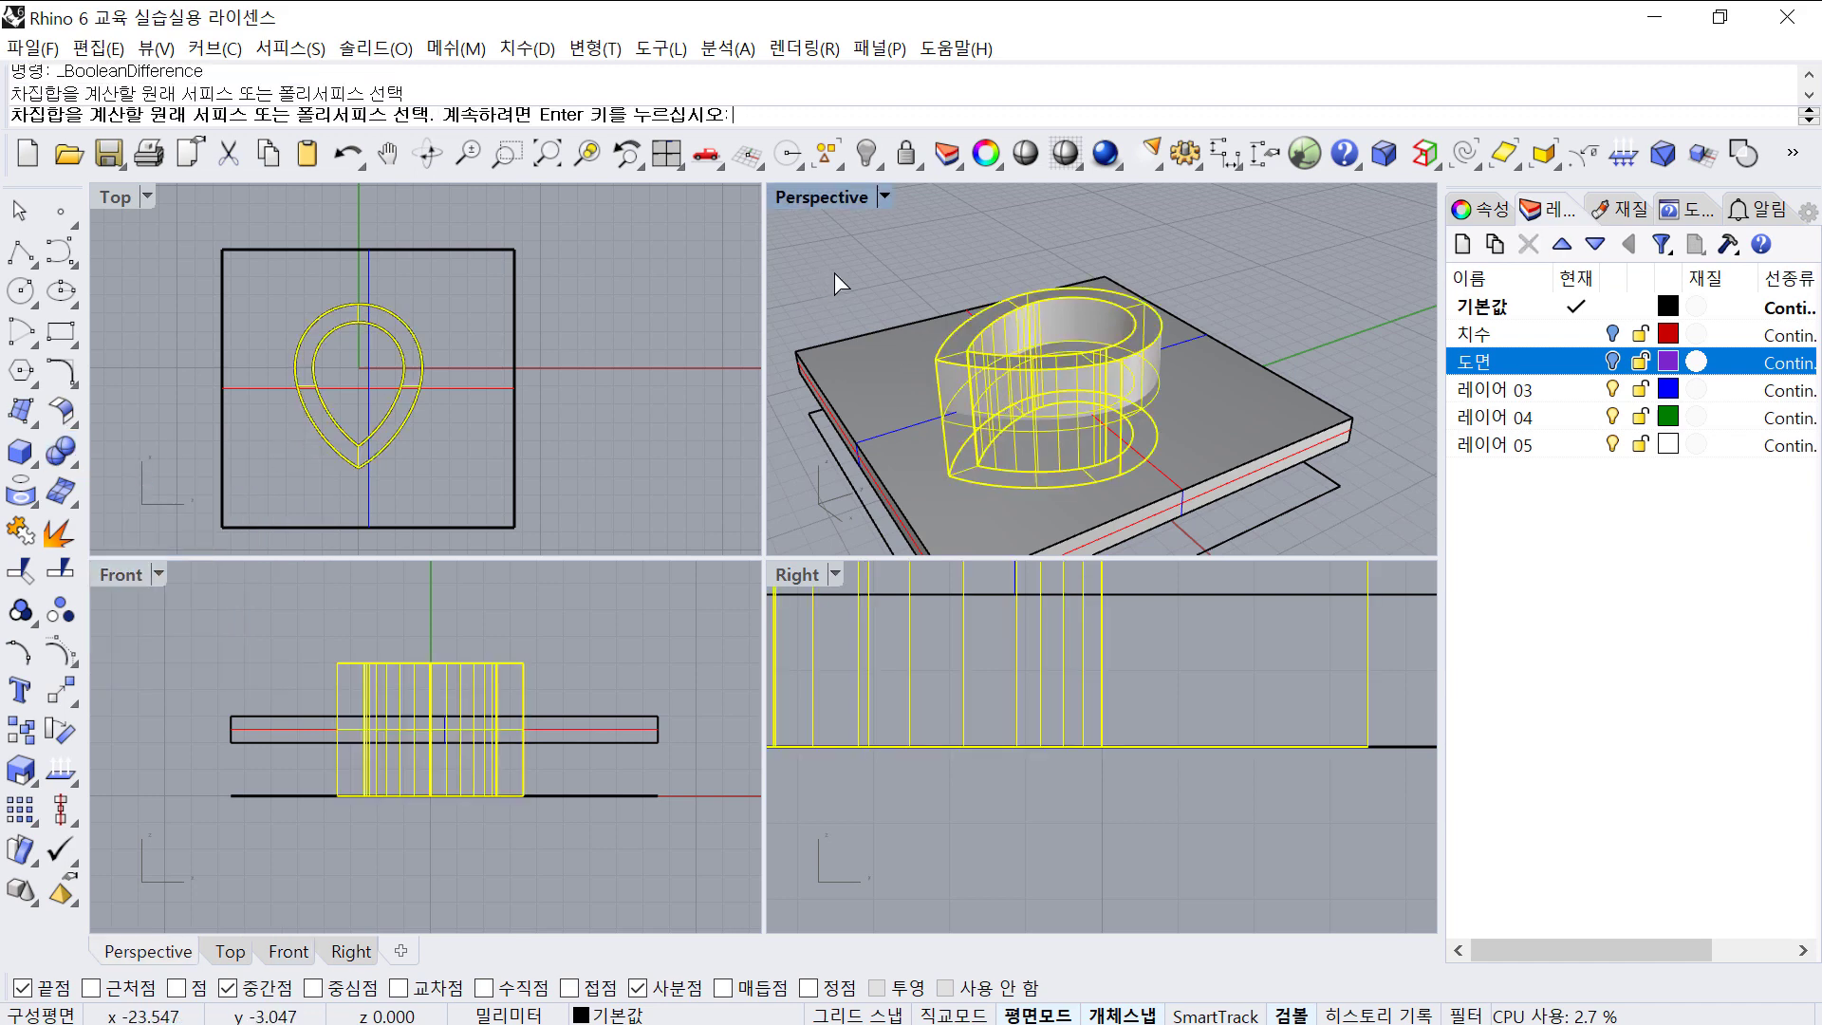
key("Return")
left_click(885, 377)
right_click(852, 298)
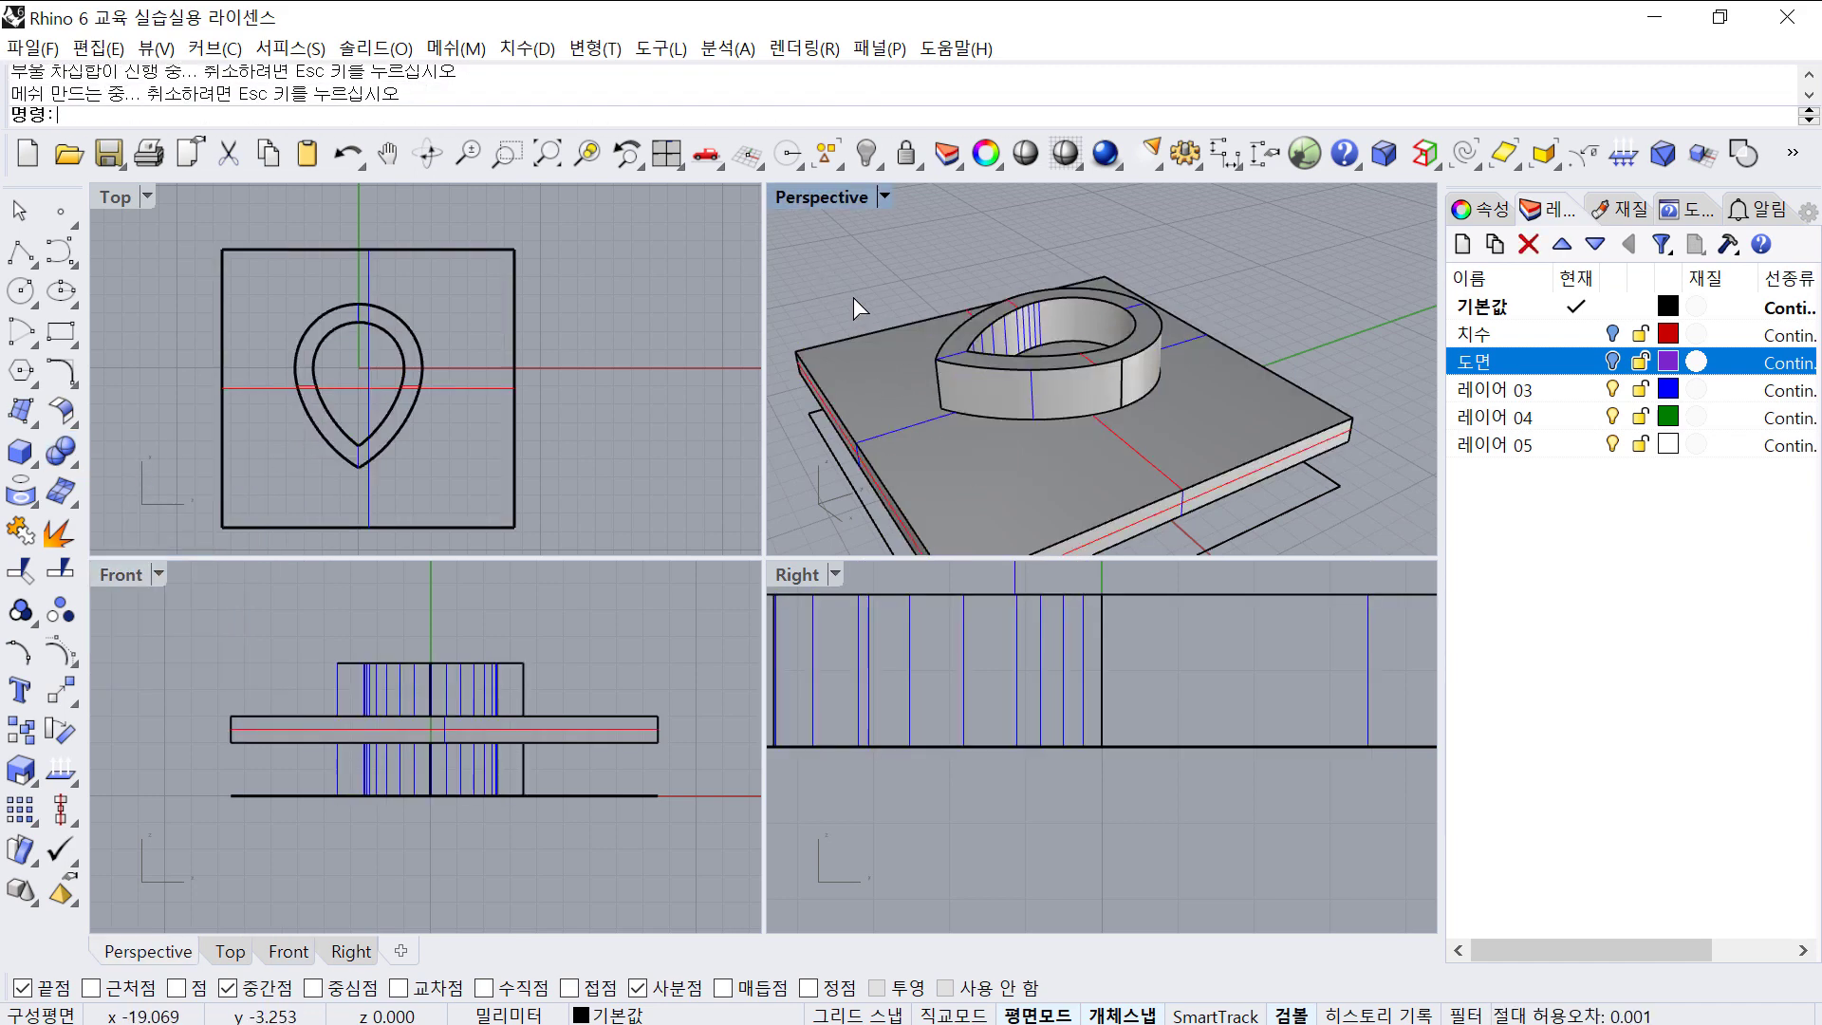
- Delete the cutting slab and the rectangle it was extruded from
left_click(875, 384)
key("Delete")
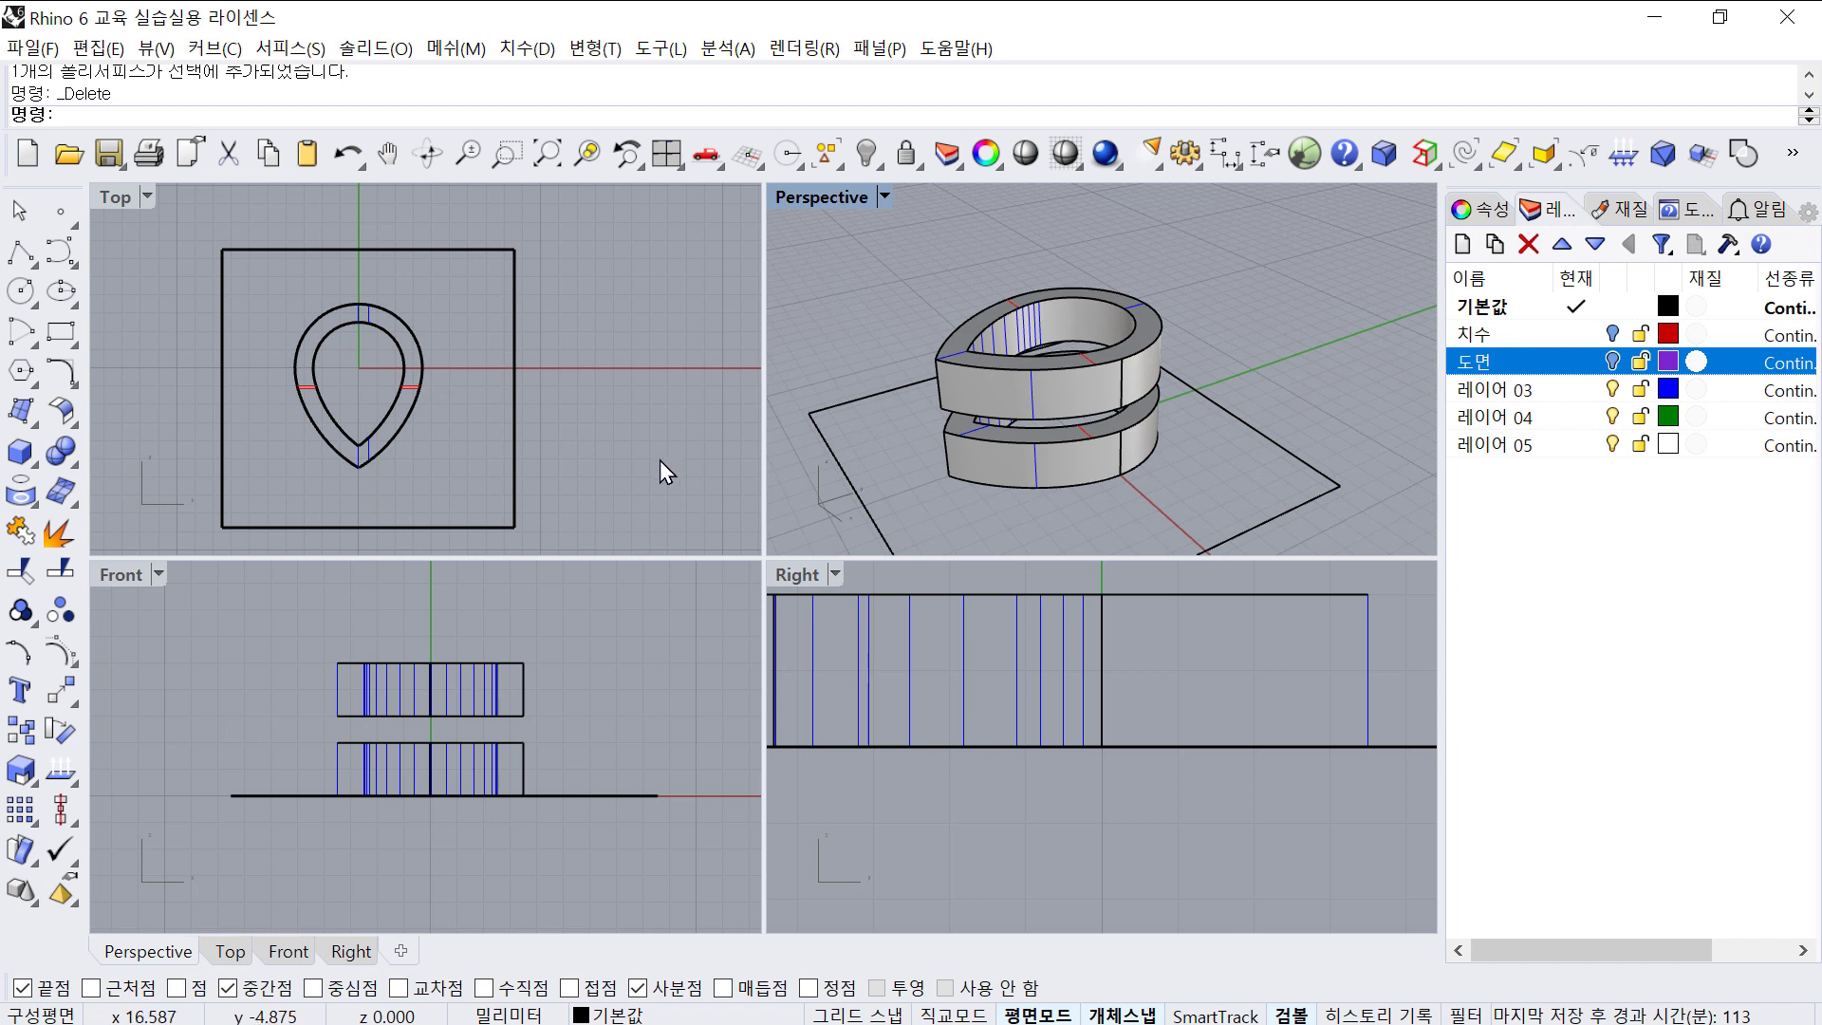
left_click_drag(648, 477, 456, 350)
key("Delete")
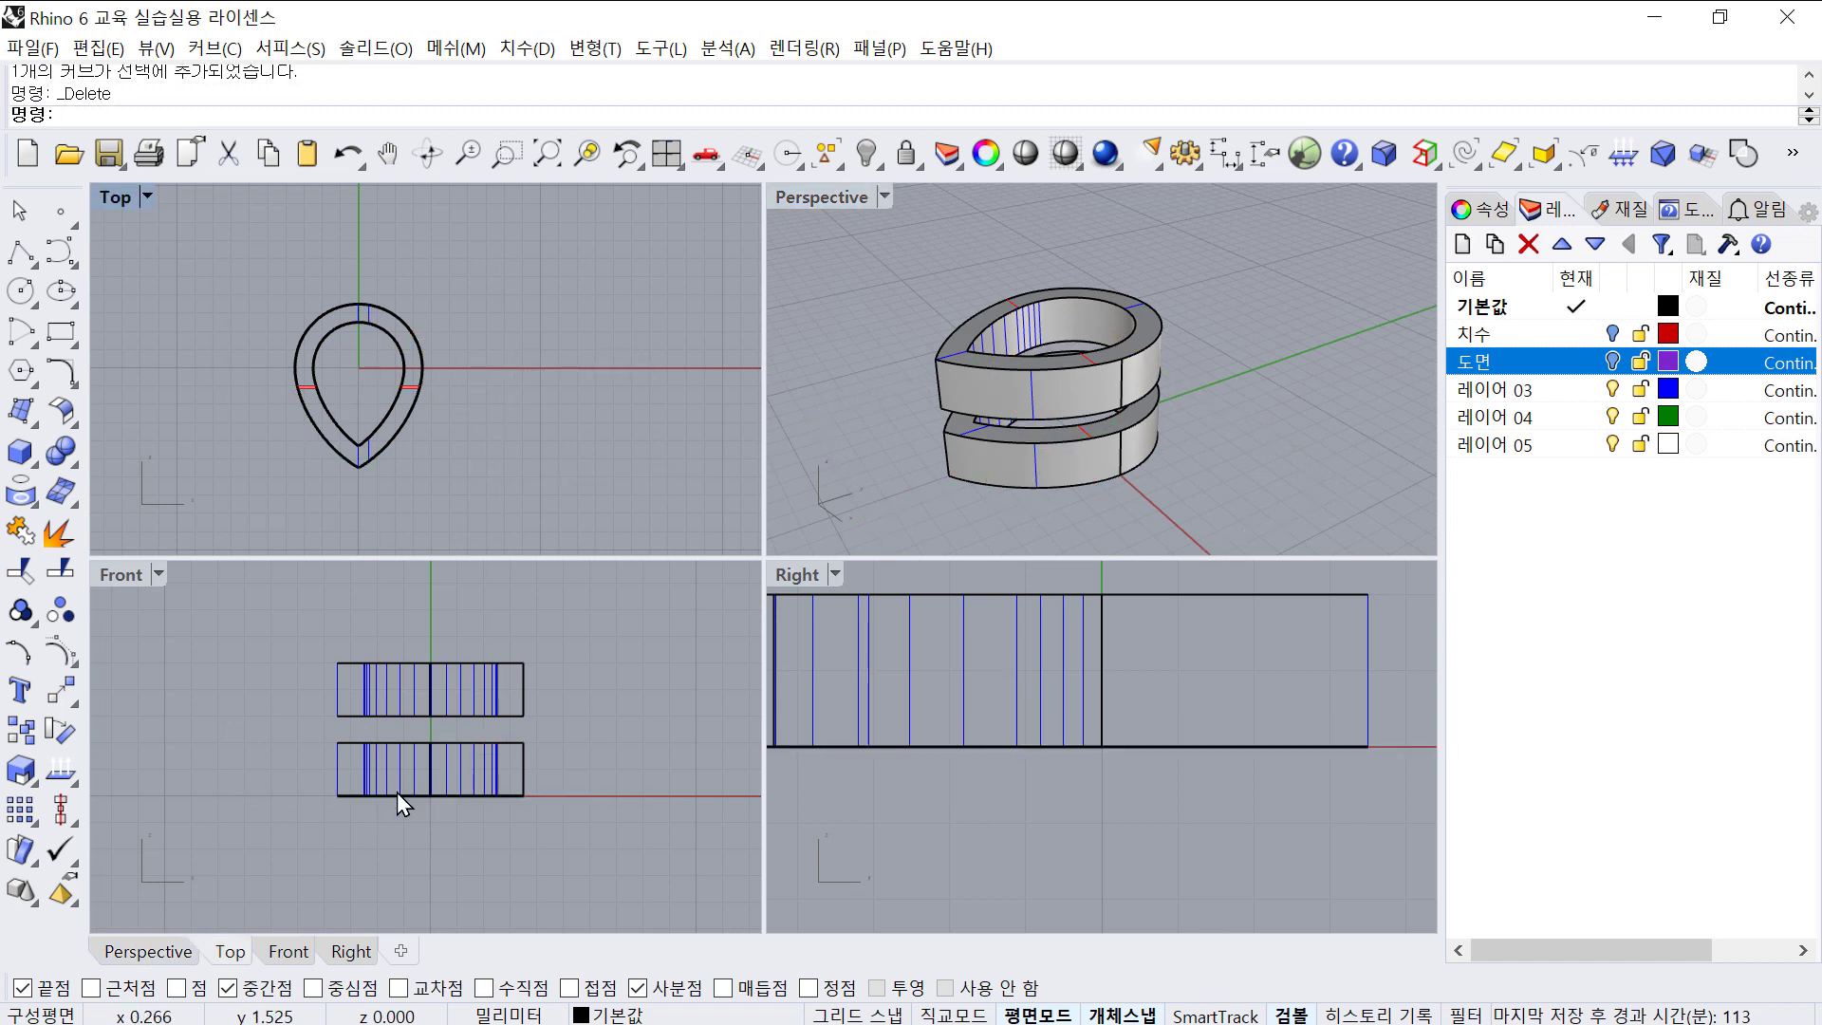
- Draw a circle of 1 mm diameter centred on the origin in the Top view
scroll(414, 403, "up", 2)
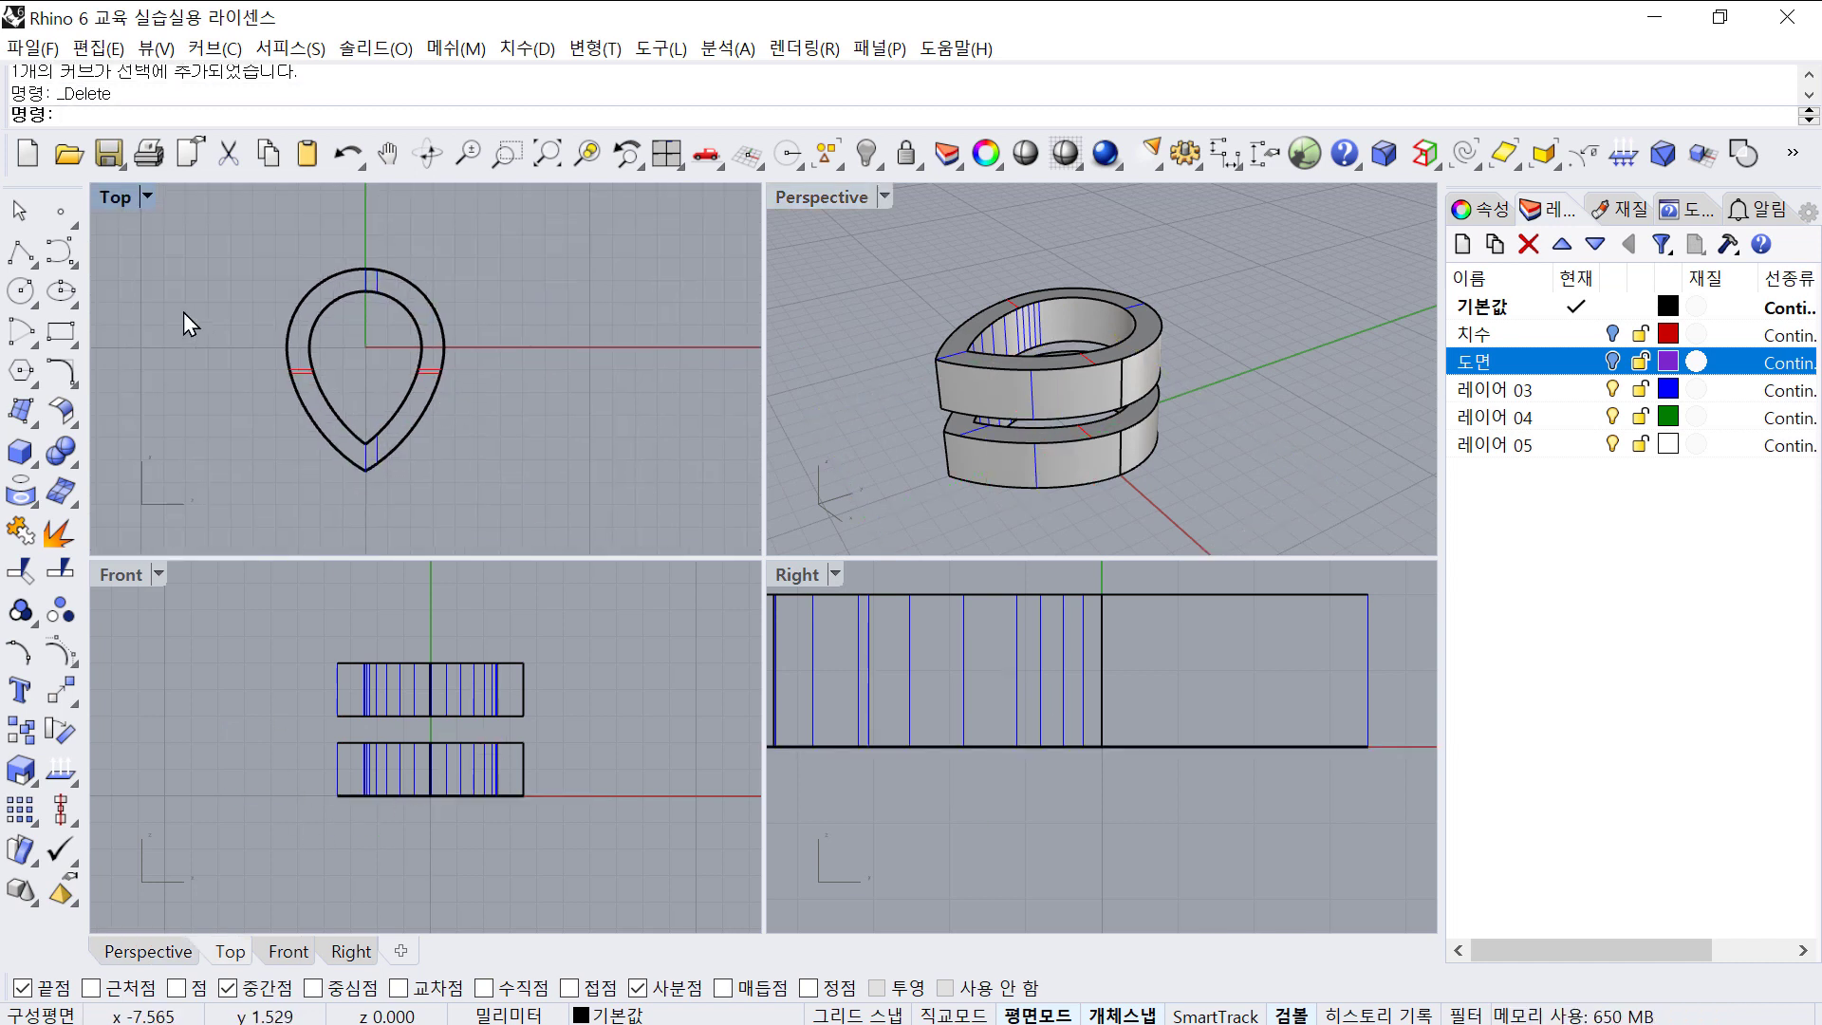
left_click(21, 290)
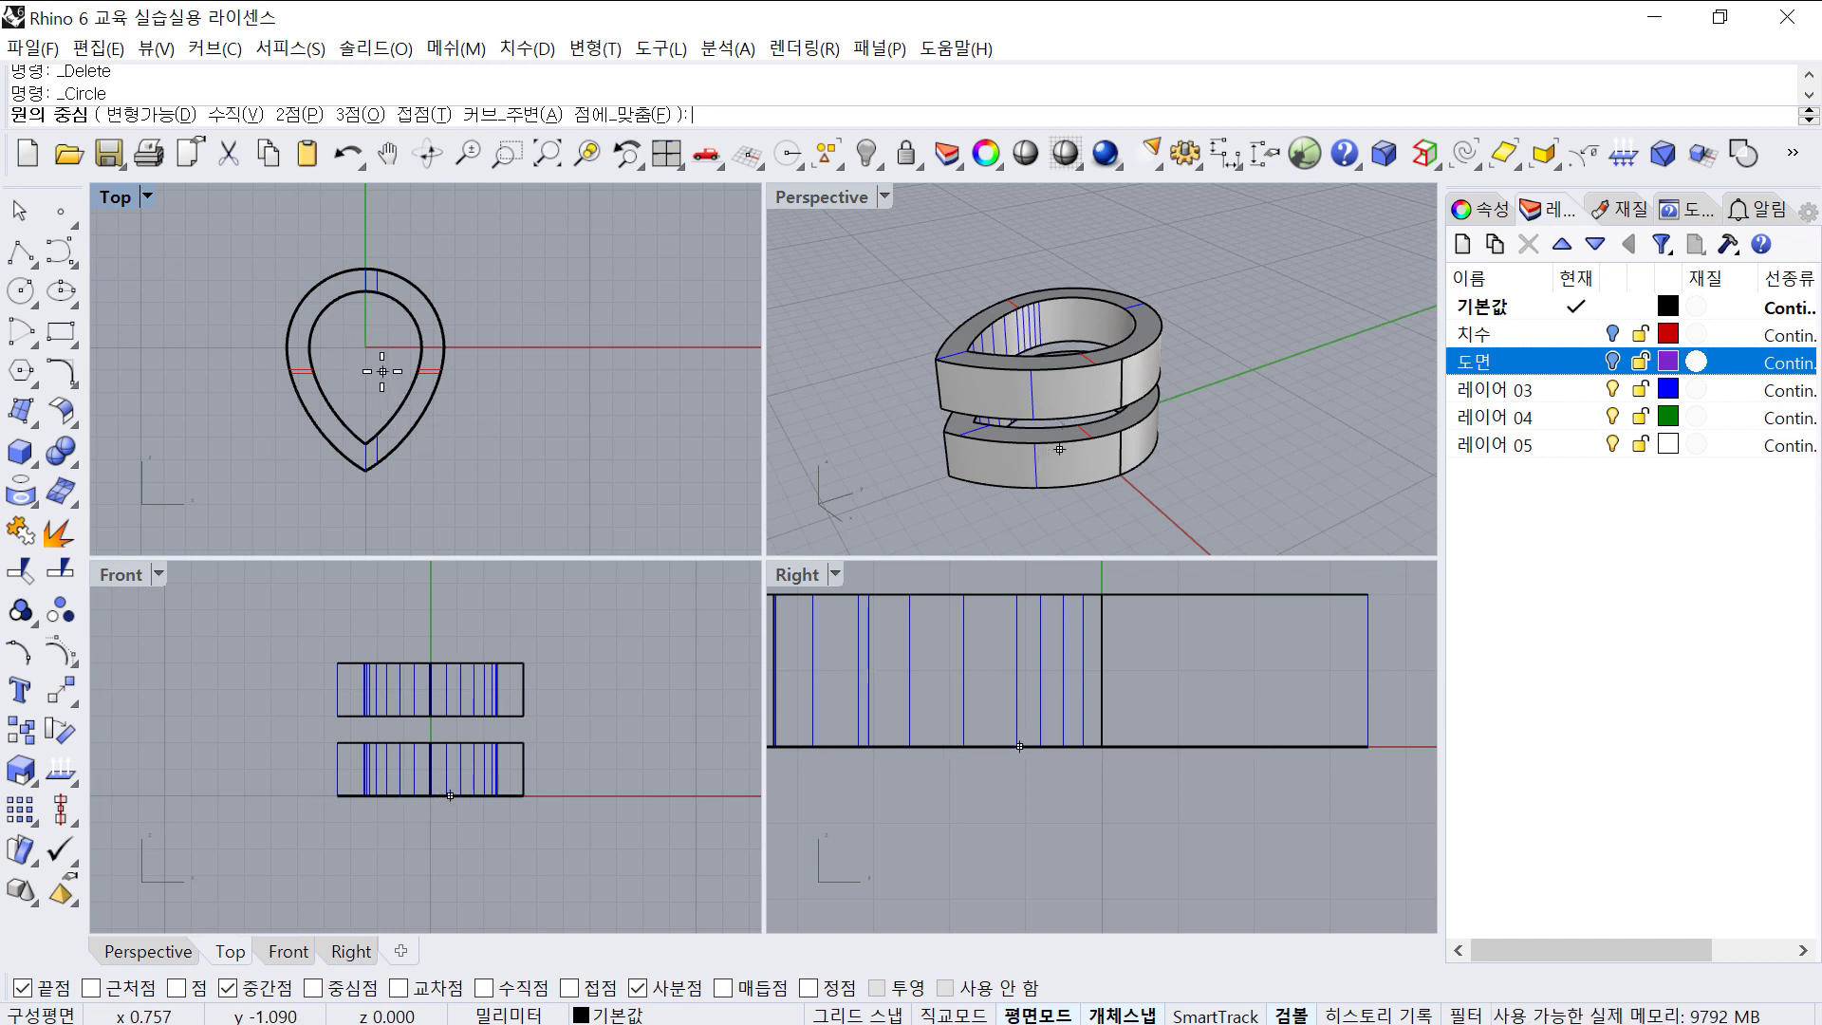
type("0")
key("Return")
type("1")
key("Return")
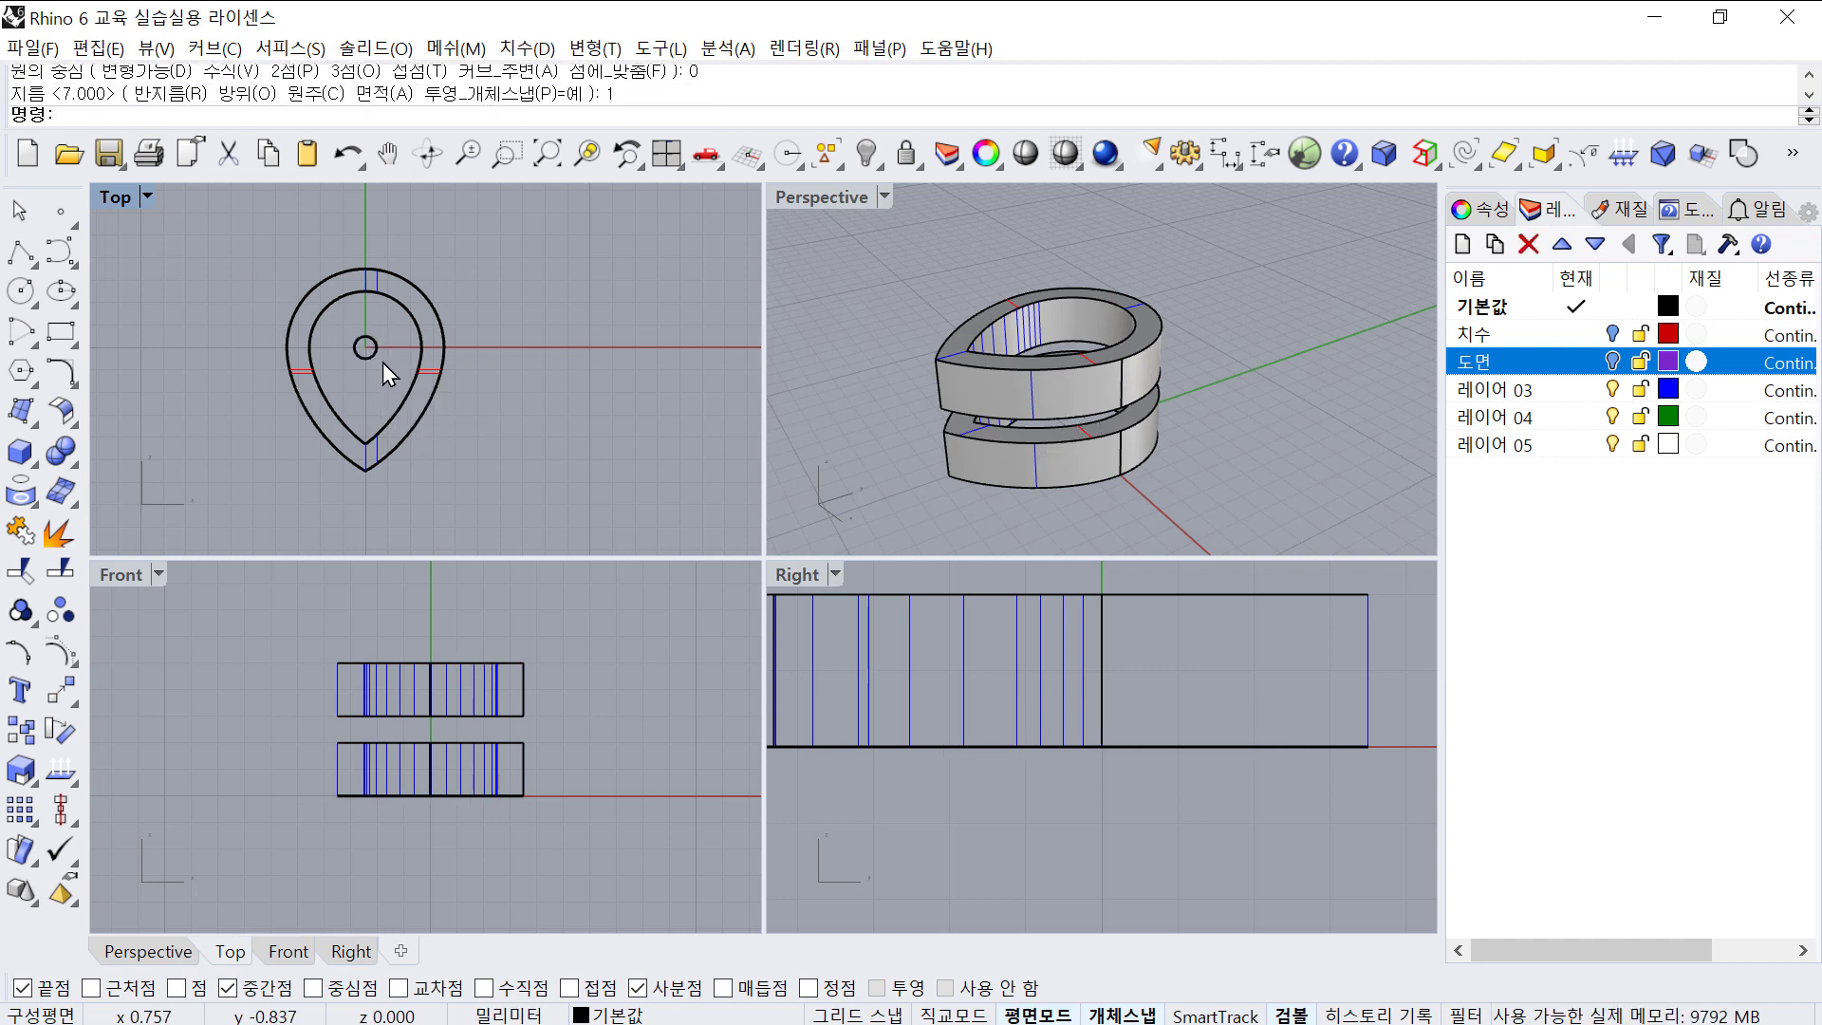
- Try to move the 1 mm circle freehand onto the outer edge of the teardrop ring's rounded end, and undo the move
left_click(375, 354)
scroll(379, 350, "up", 3)
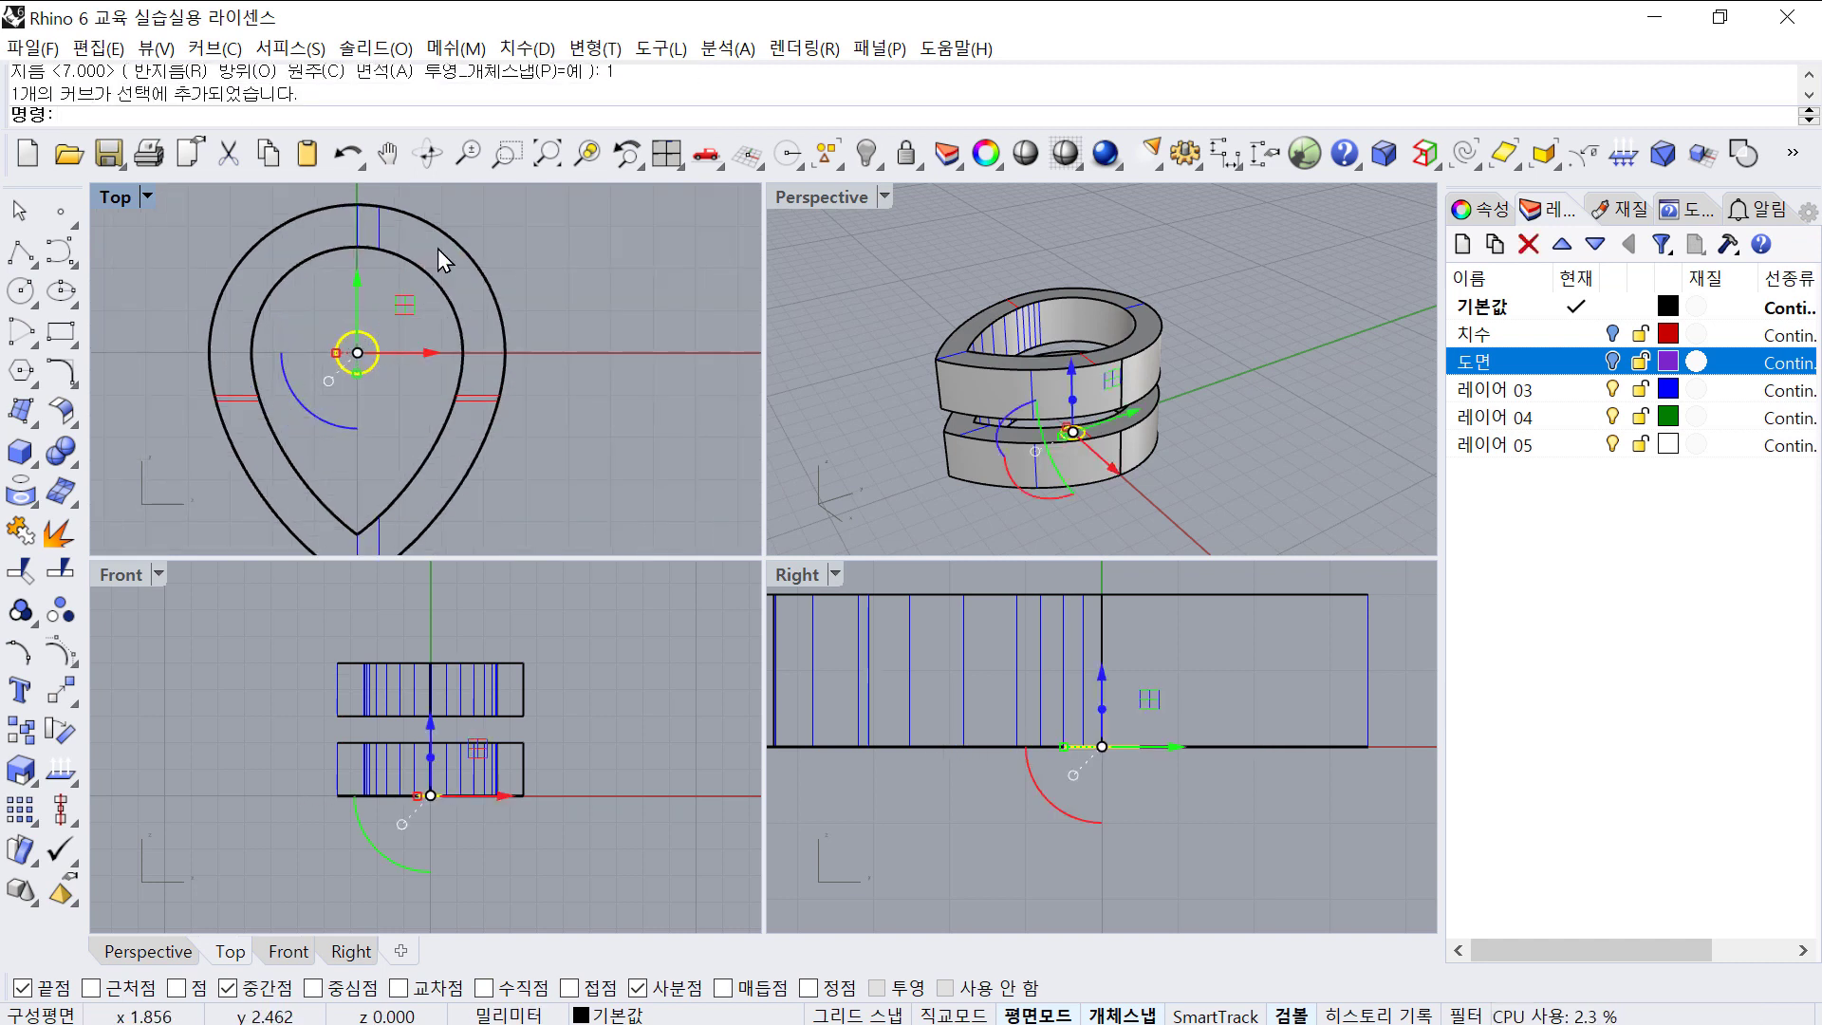
right_click_drag(444, 333, 415, 377)
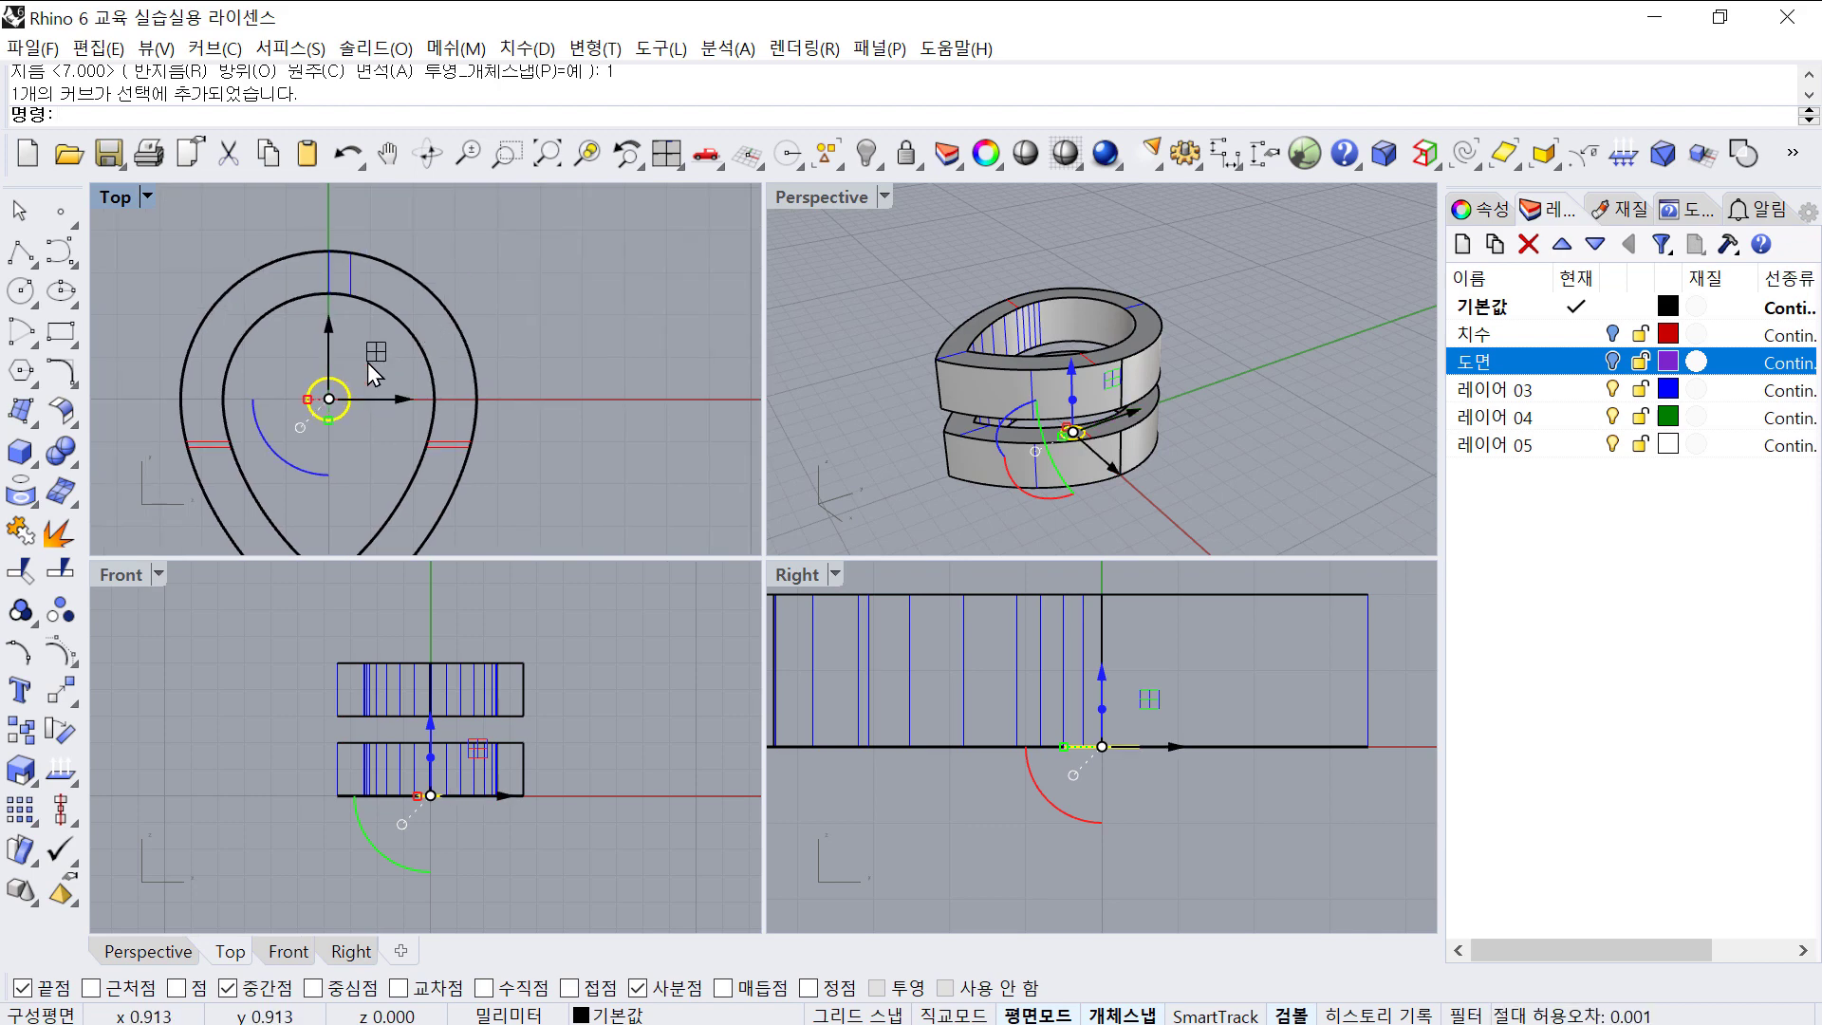
left_click_drag(368, 355, 482, 237)
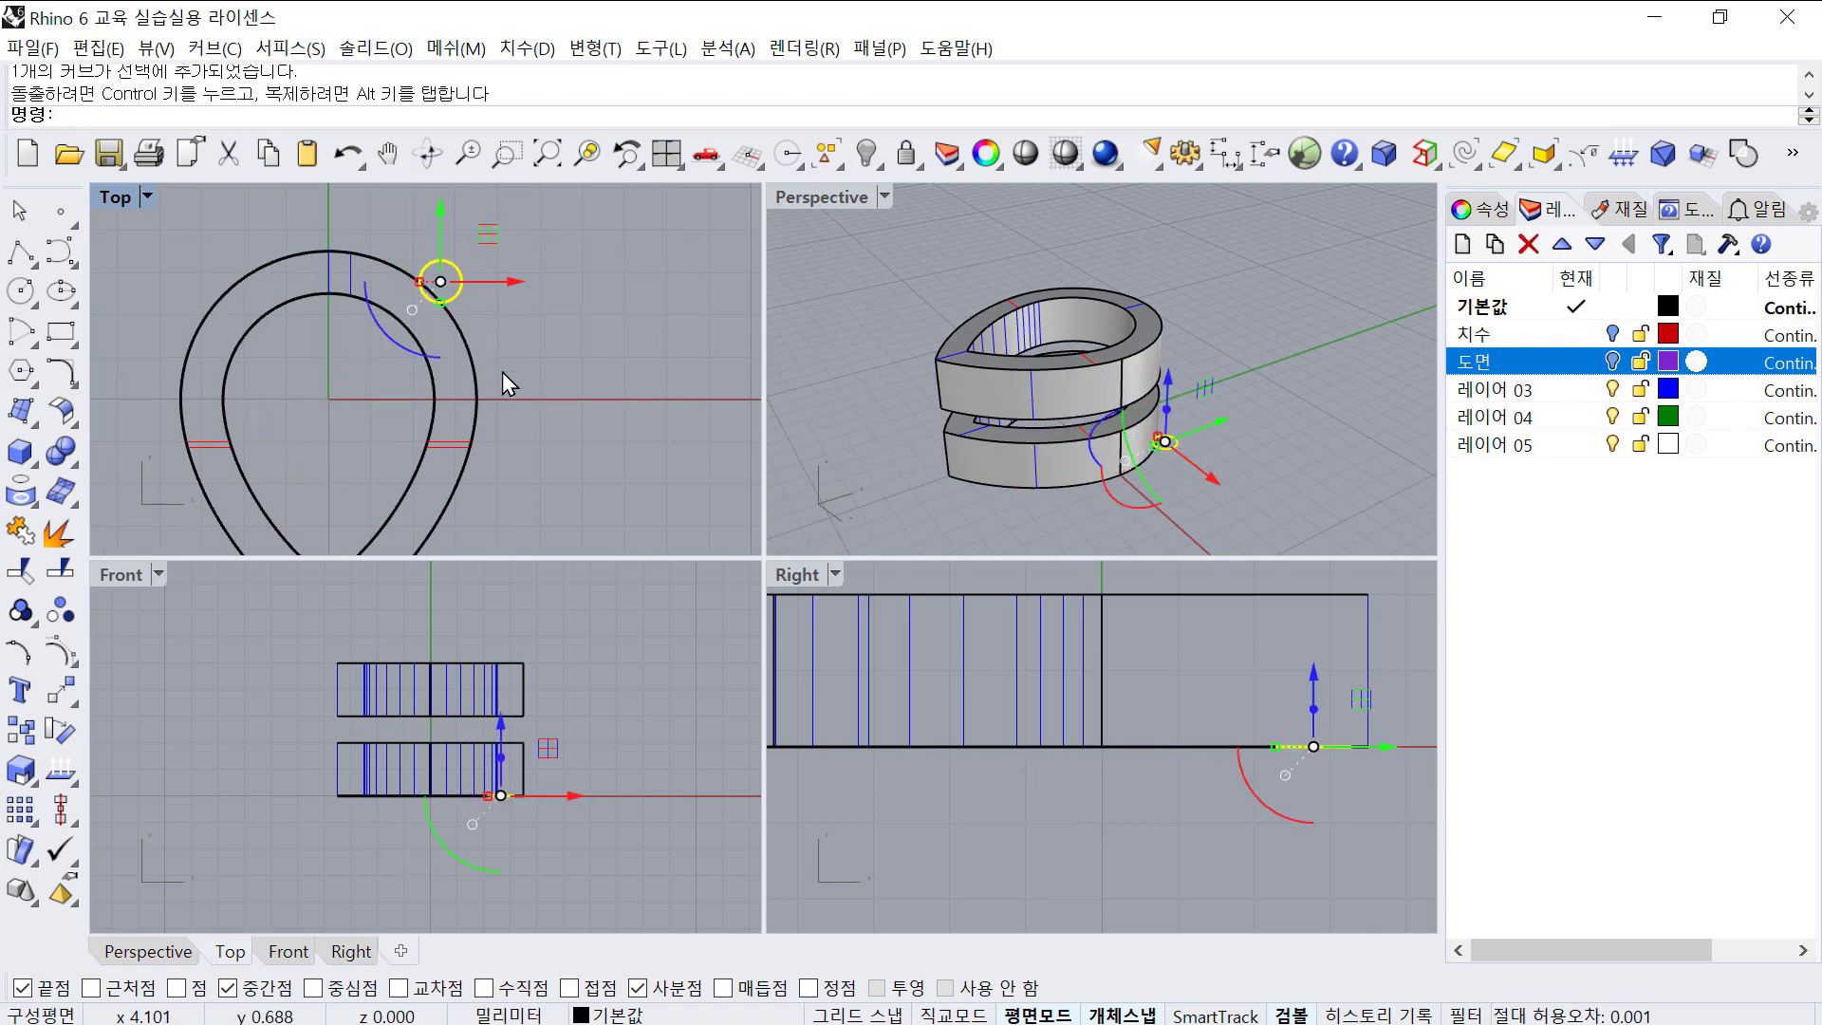
key("ctrl+z")
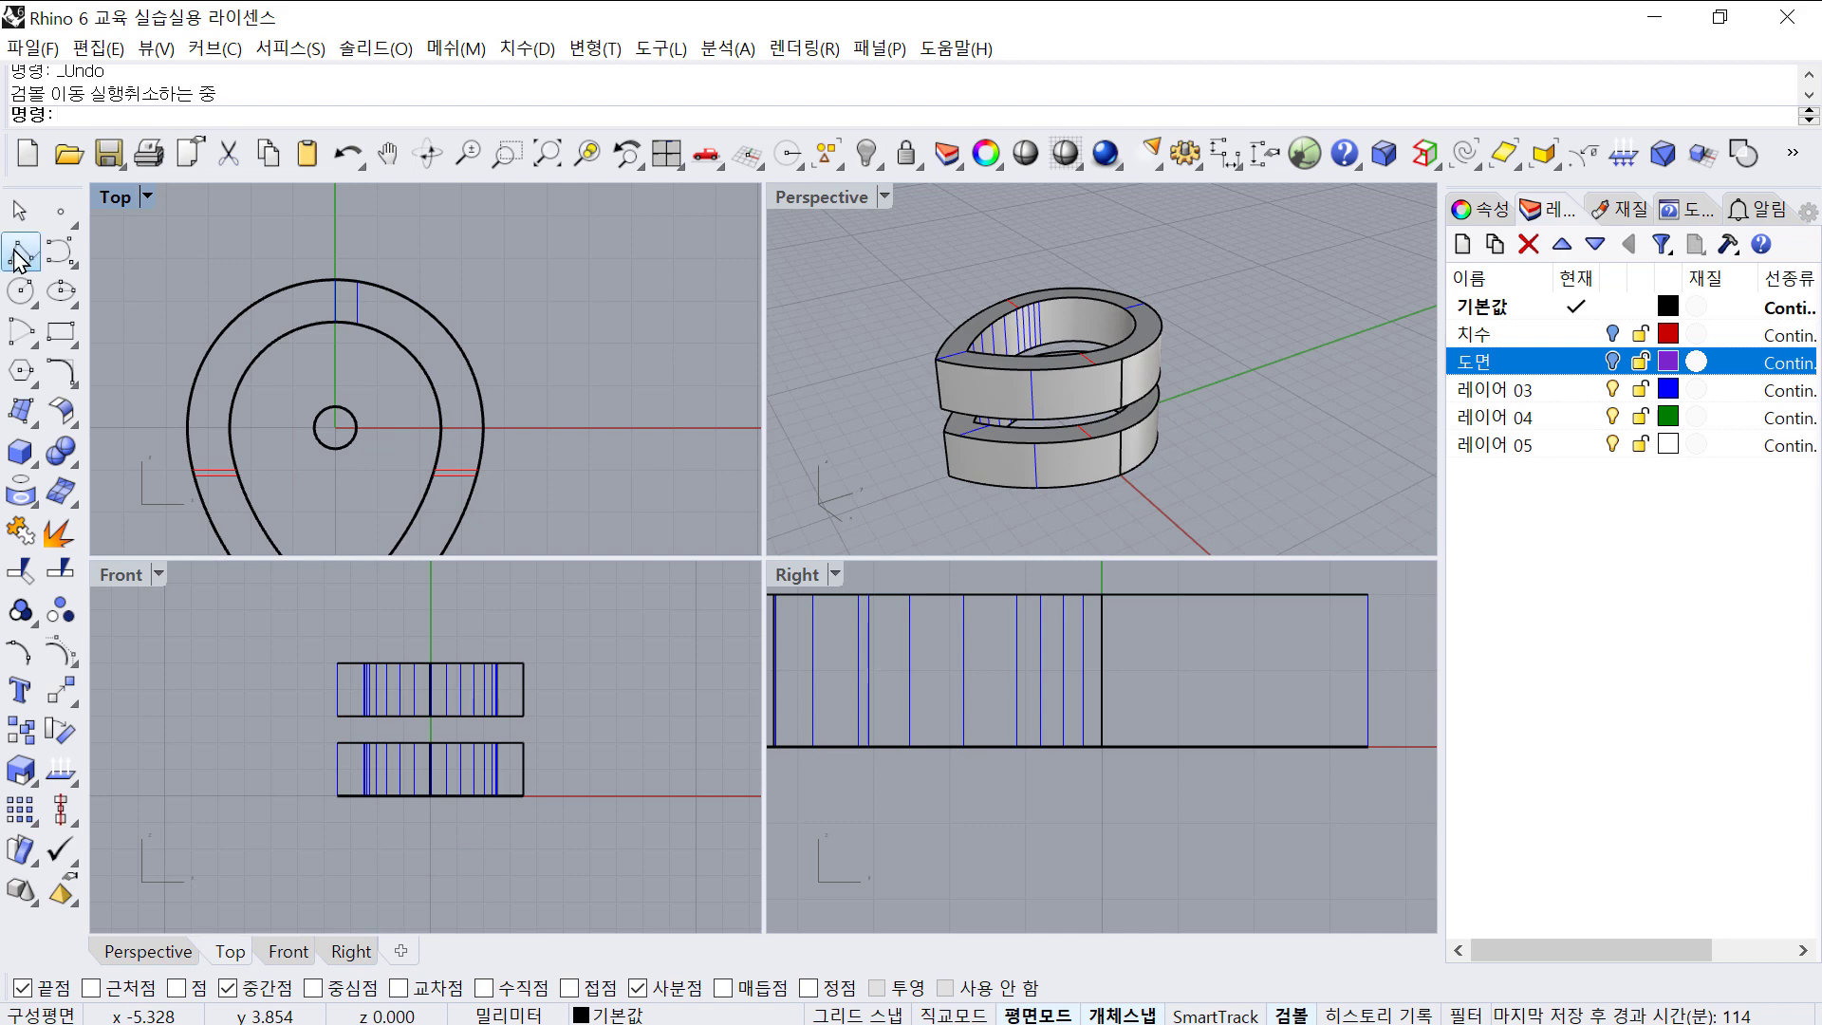
- Draw a straight polyline about 6.5 mm long from the origin along the vertical axis, past the ring's rounded end
left_click(17, 254)
type("0")
key("Return")
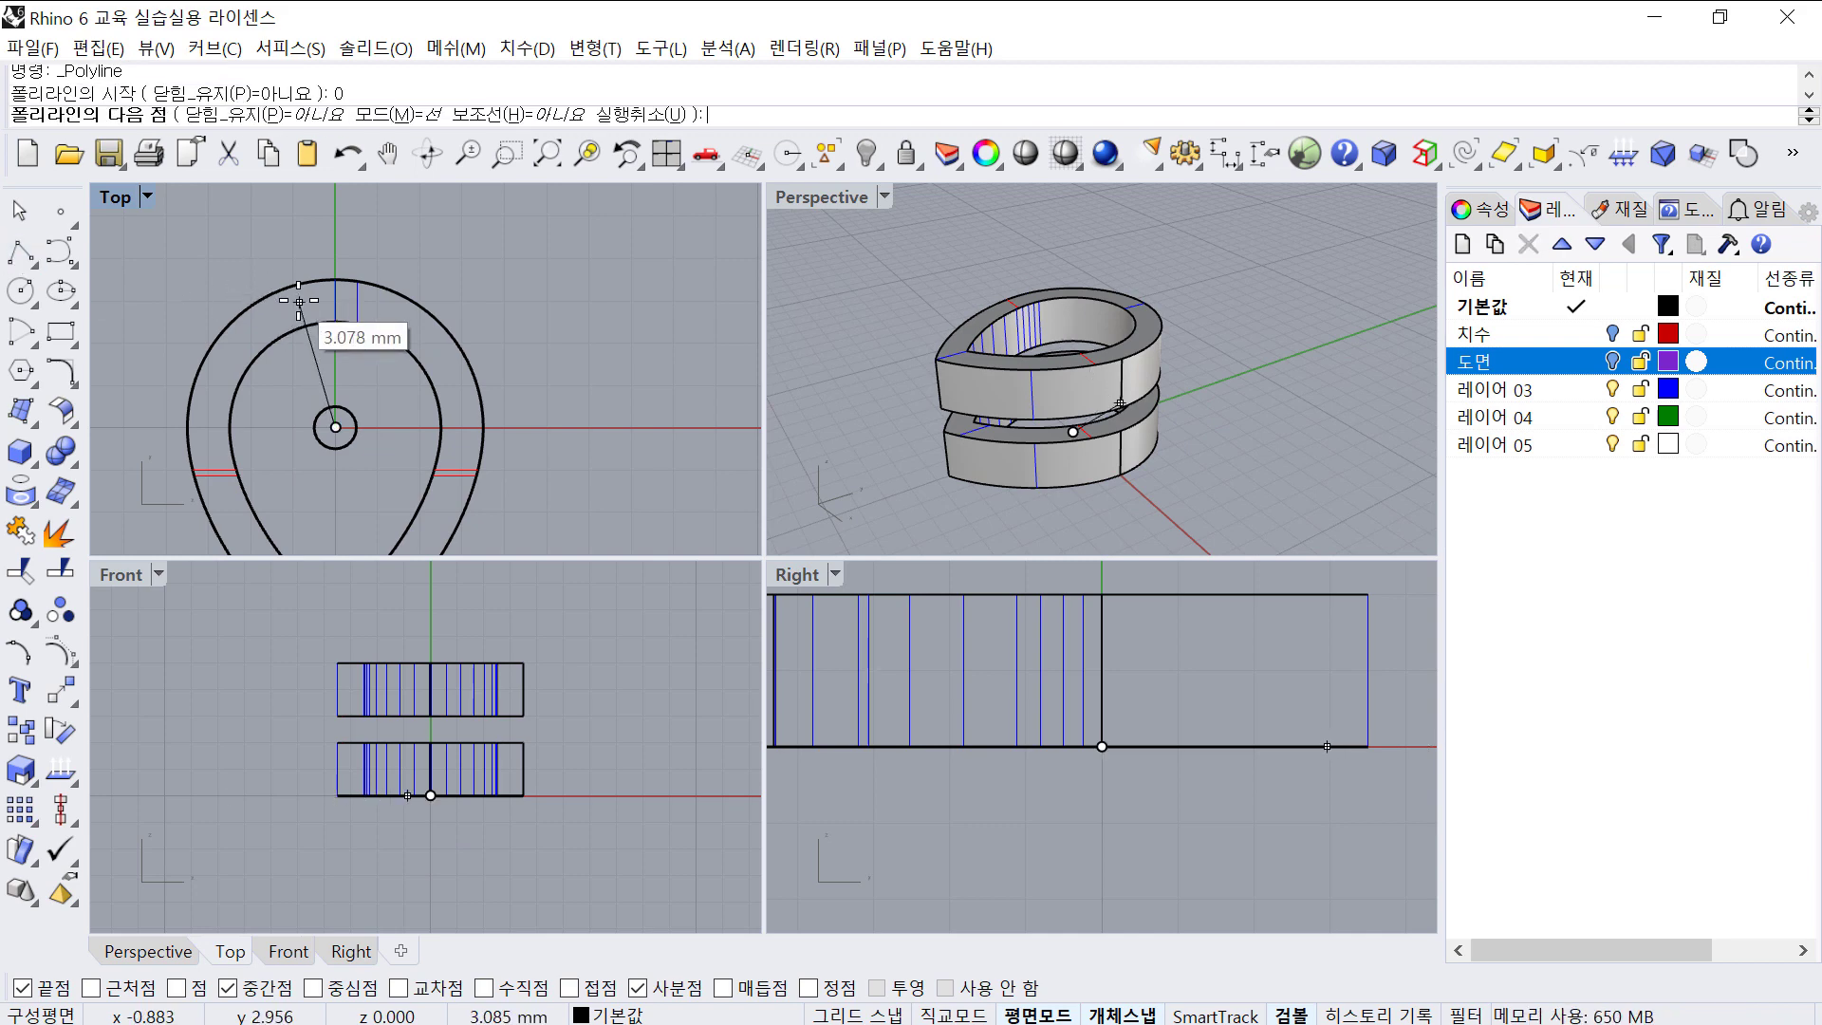
left_click(368, 236)
key("Return")
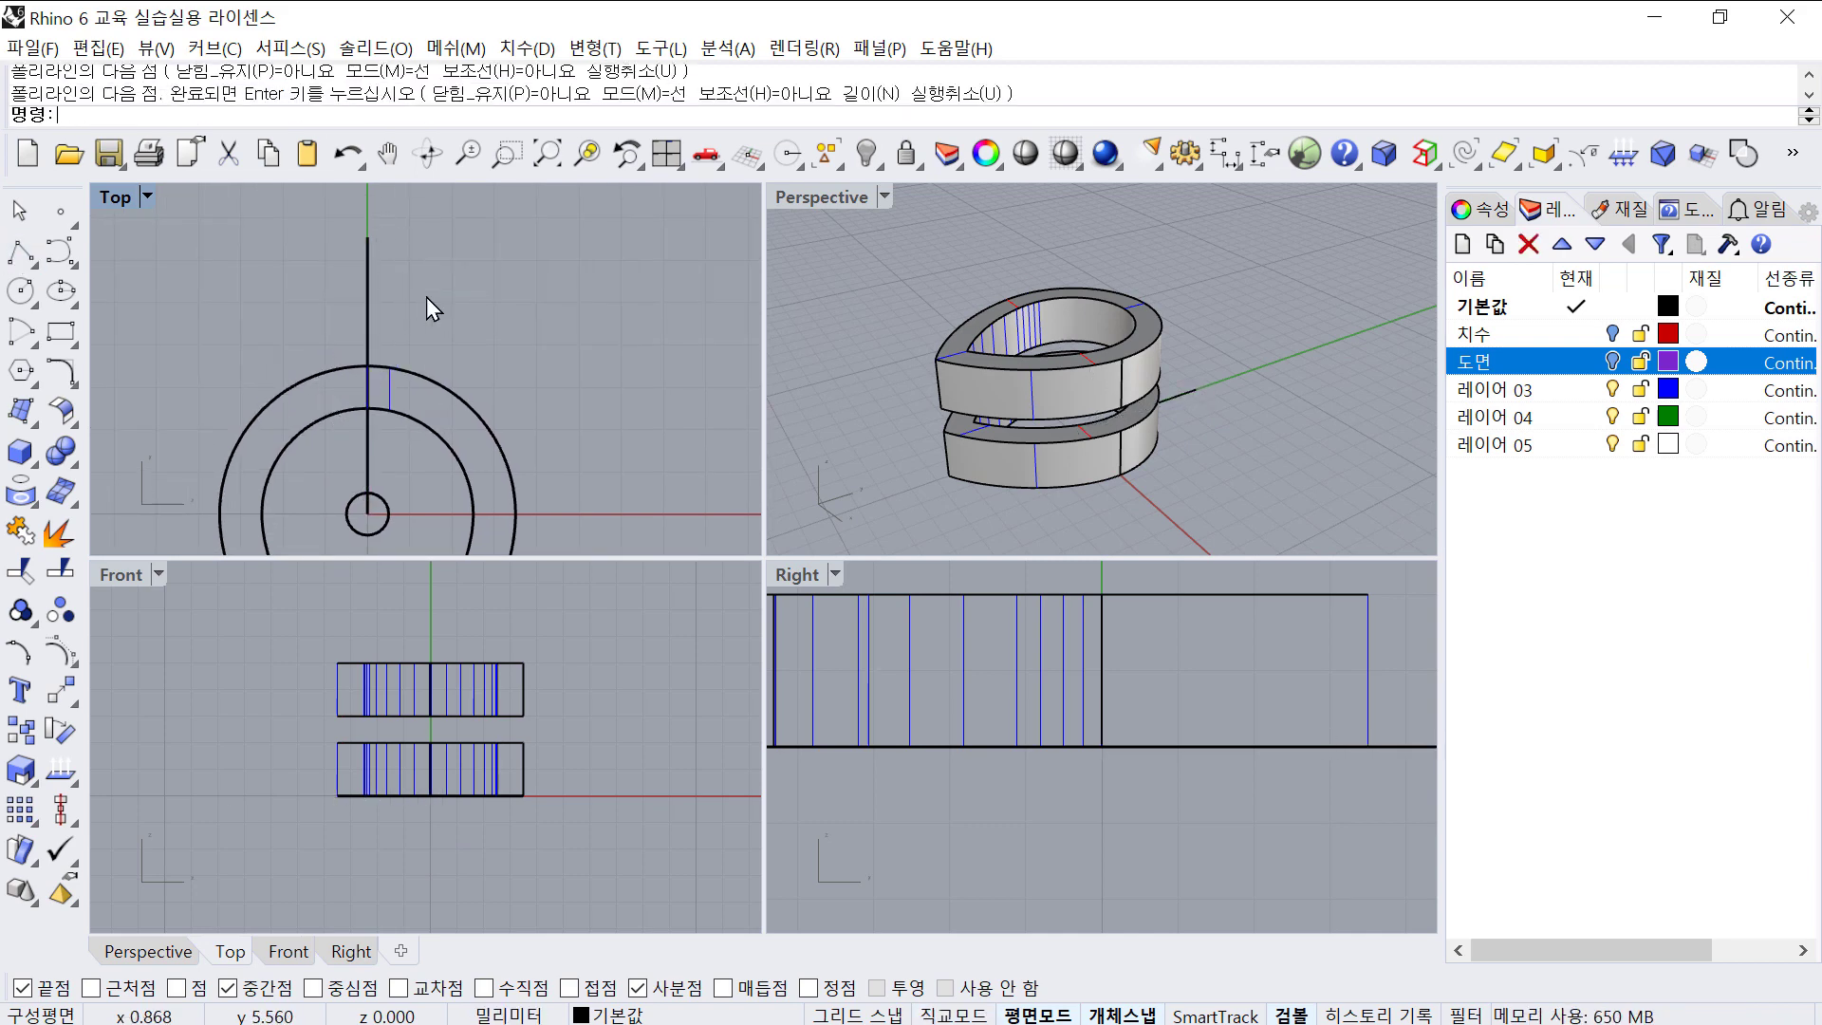
- Rotate a copy of the vertical guide line by -45 degrees about the origin
left_click(378, 300)
scroll(391, 293, "down", 2)
right_click_drag(392, 294, 405, 256)
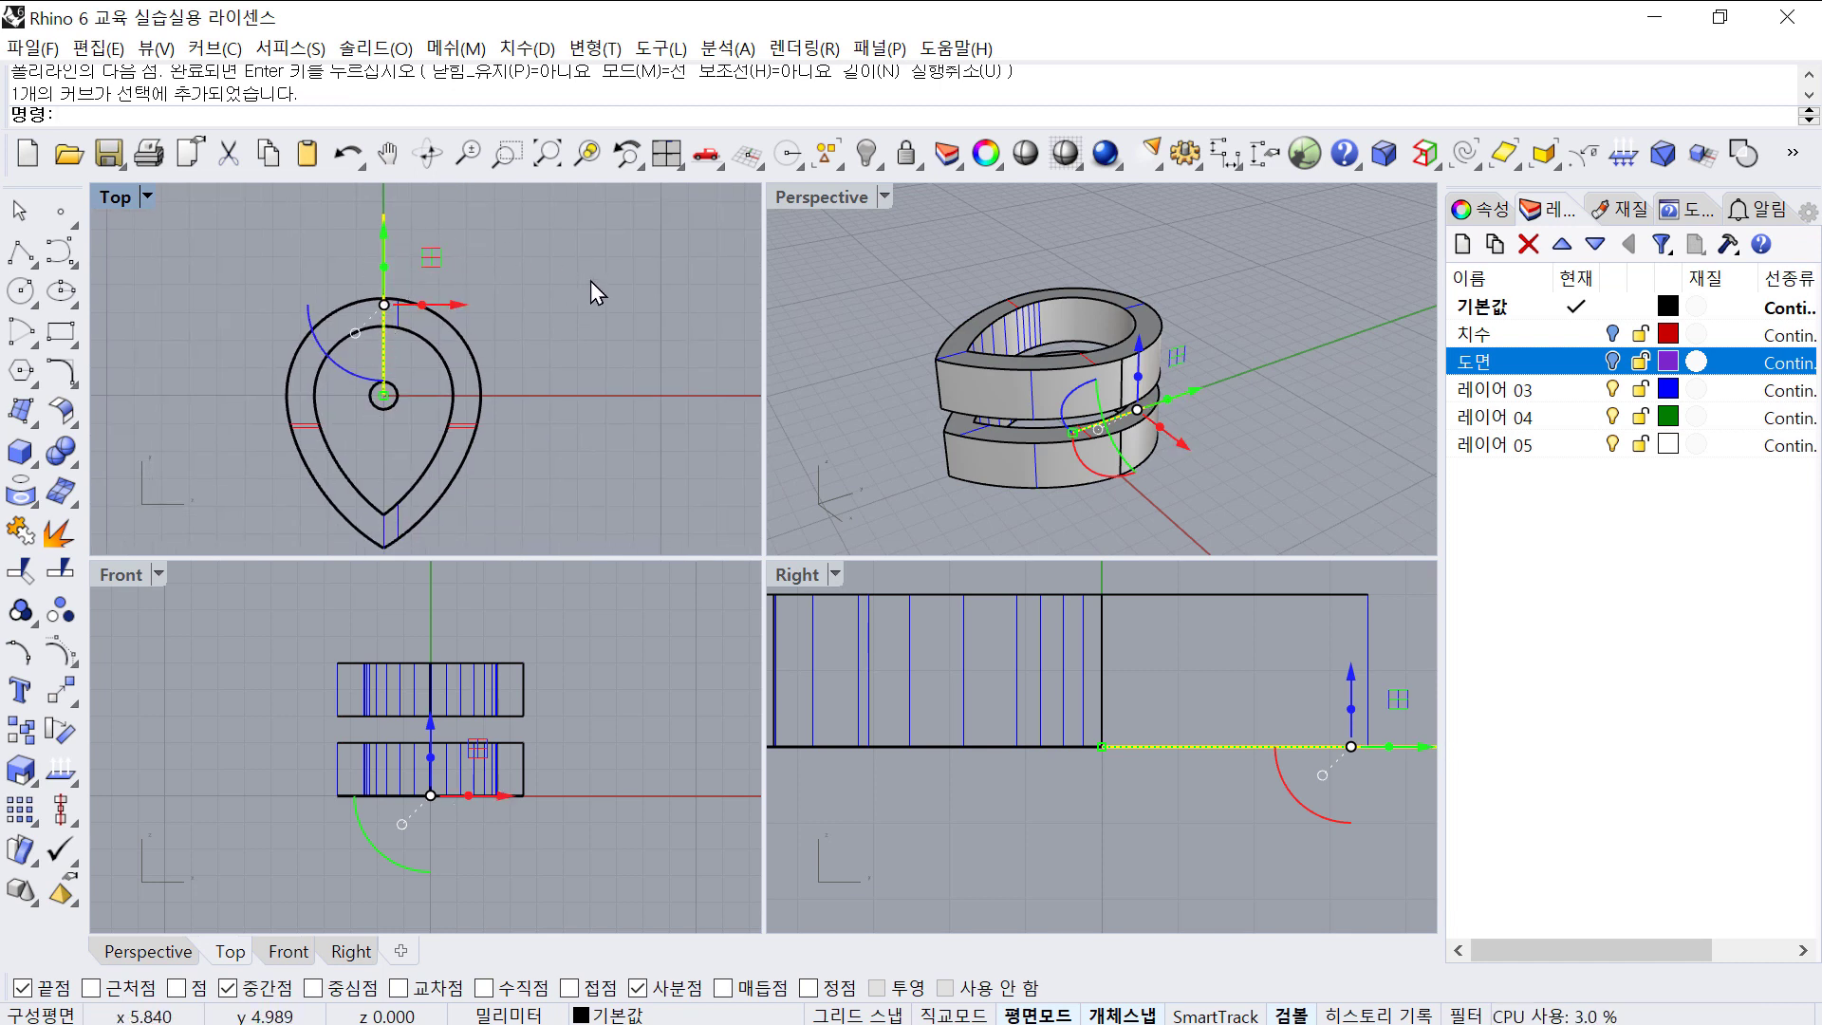
left_click(59, 732)
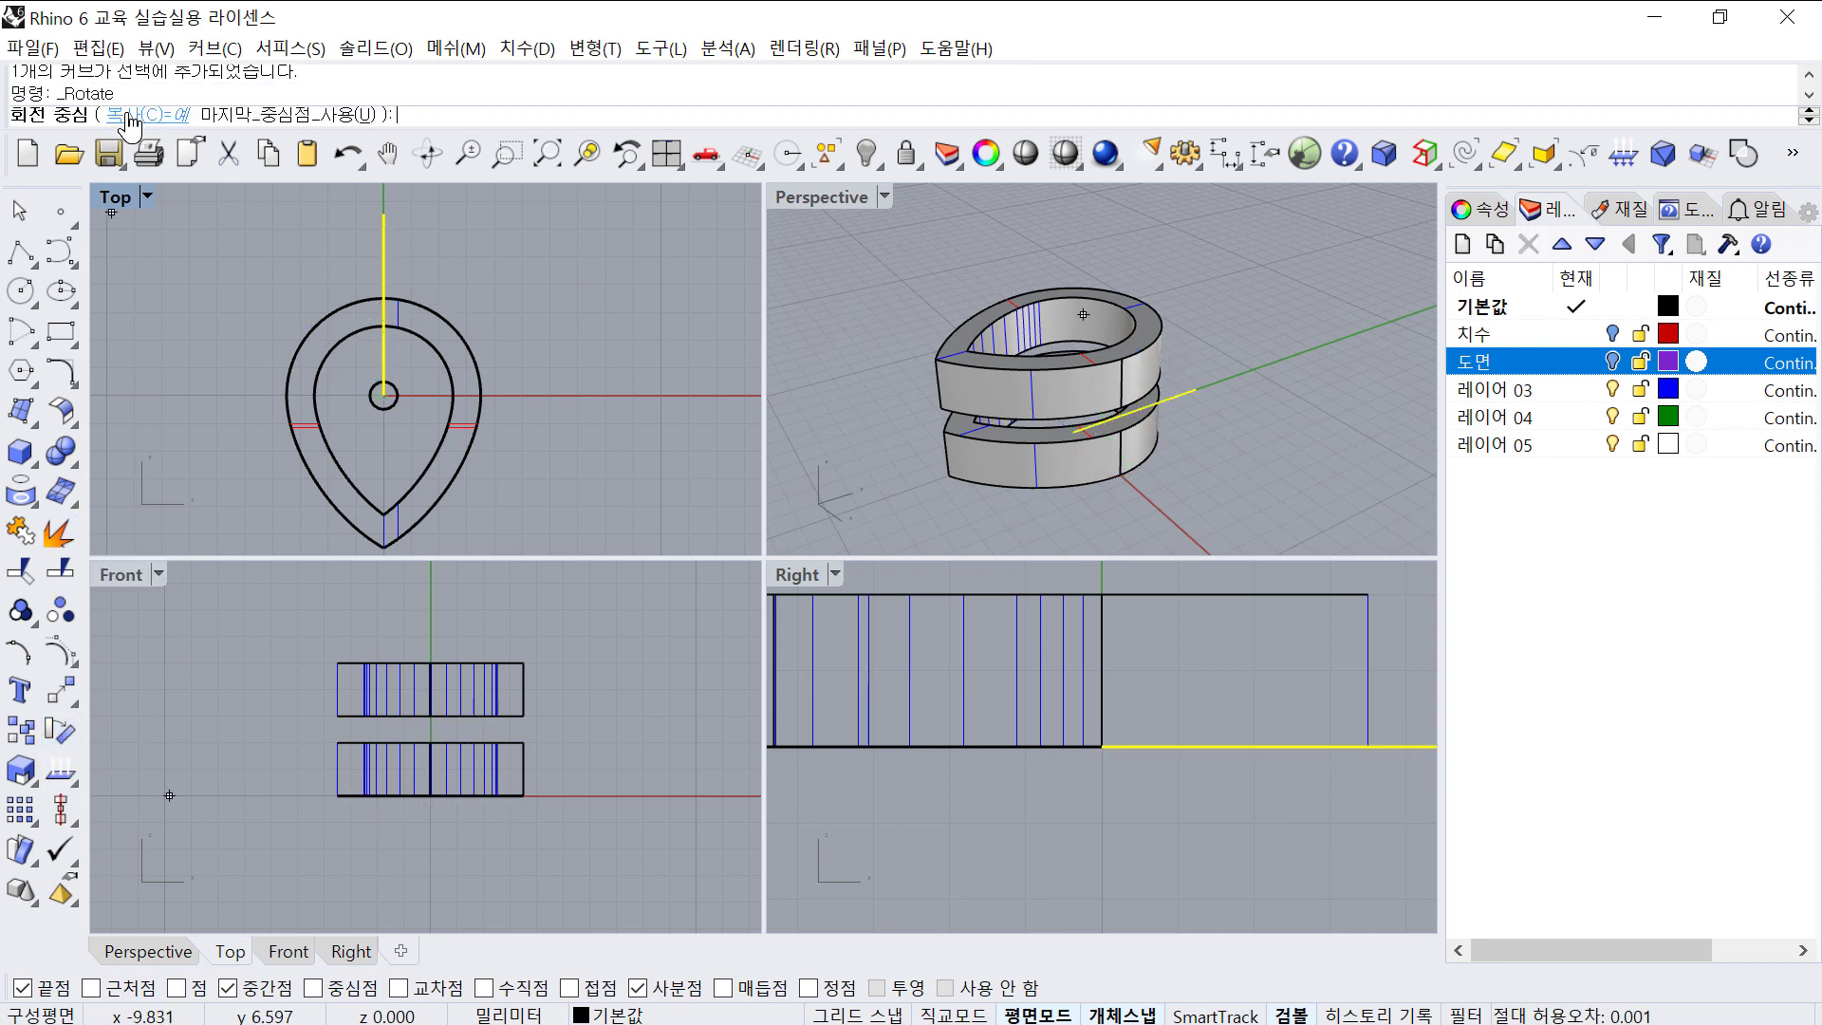
type("0")
key("Return")
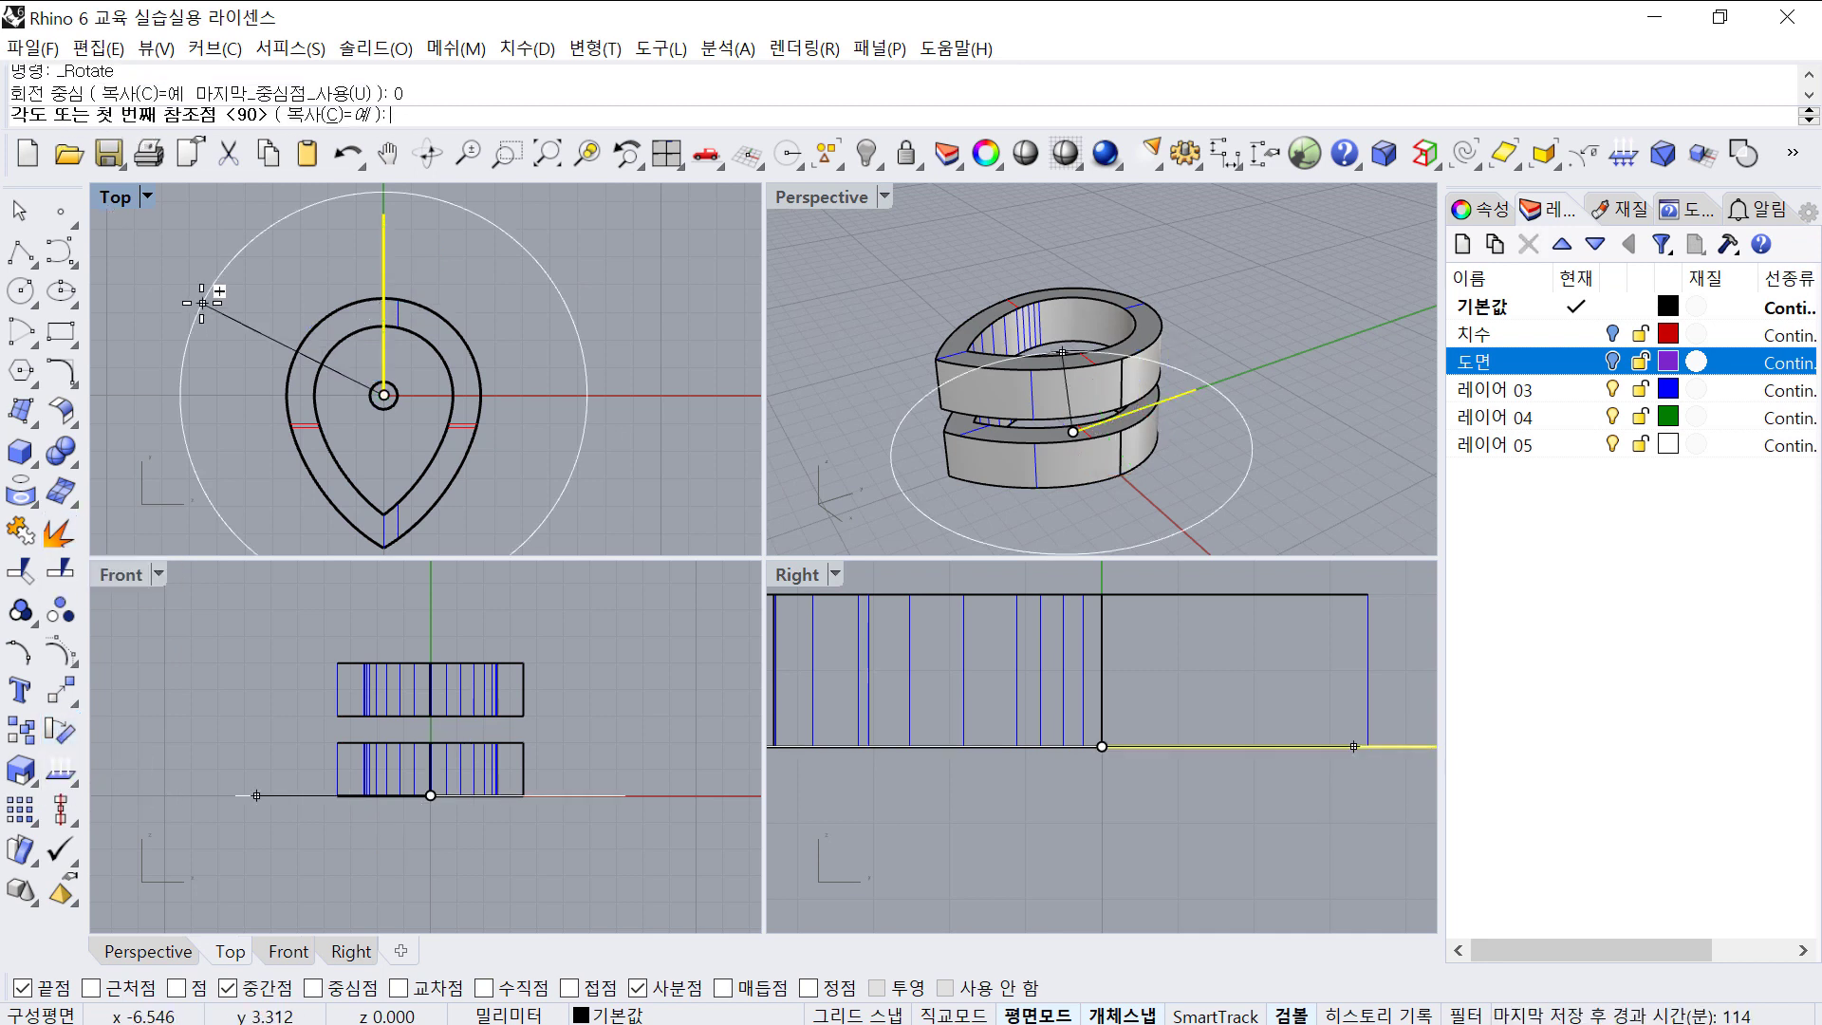
right_click_drag(256, 328, 288, 443)
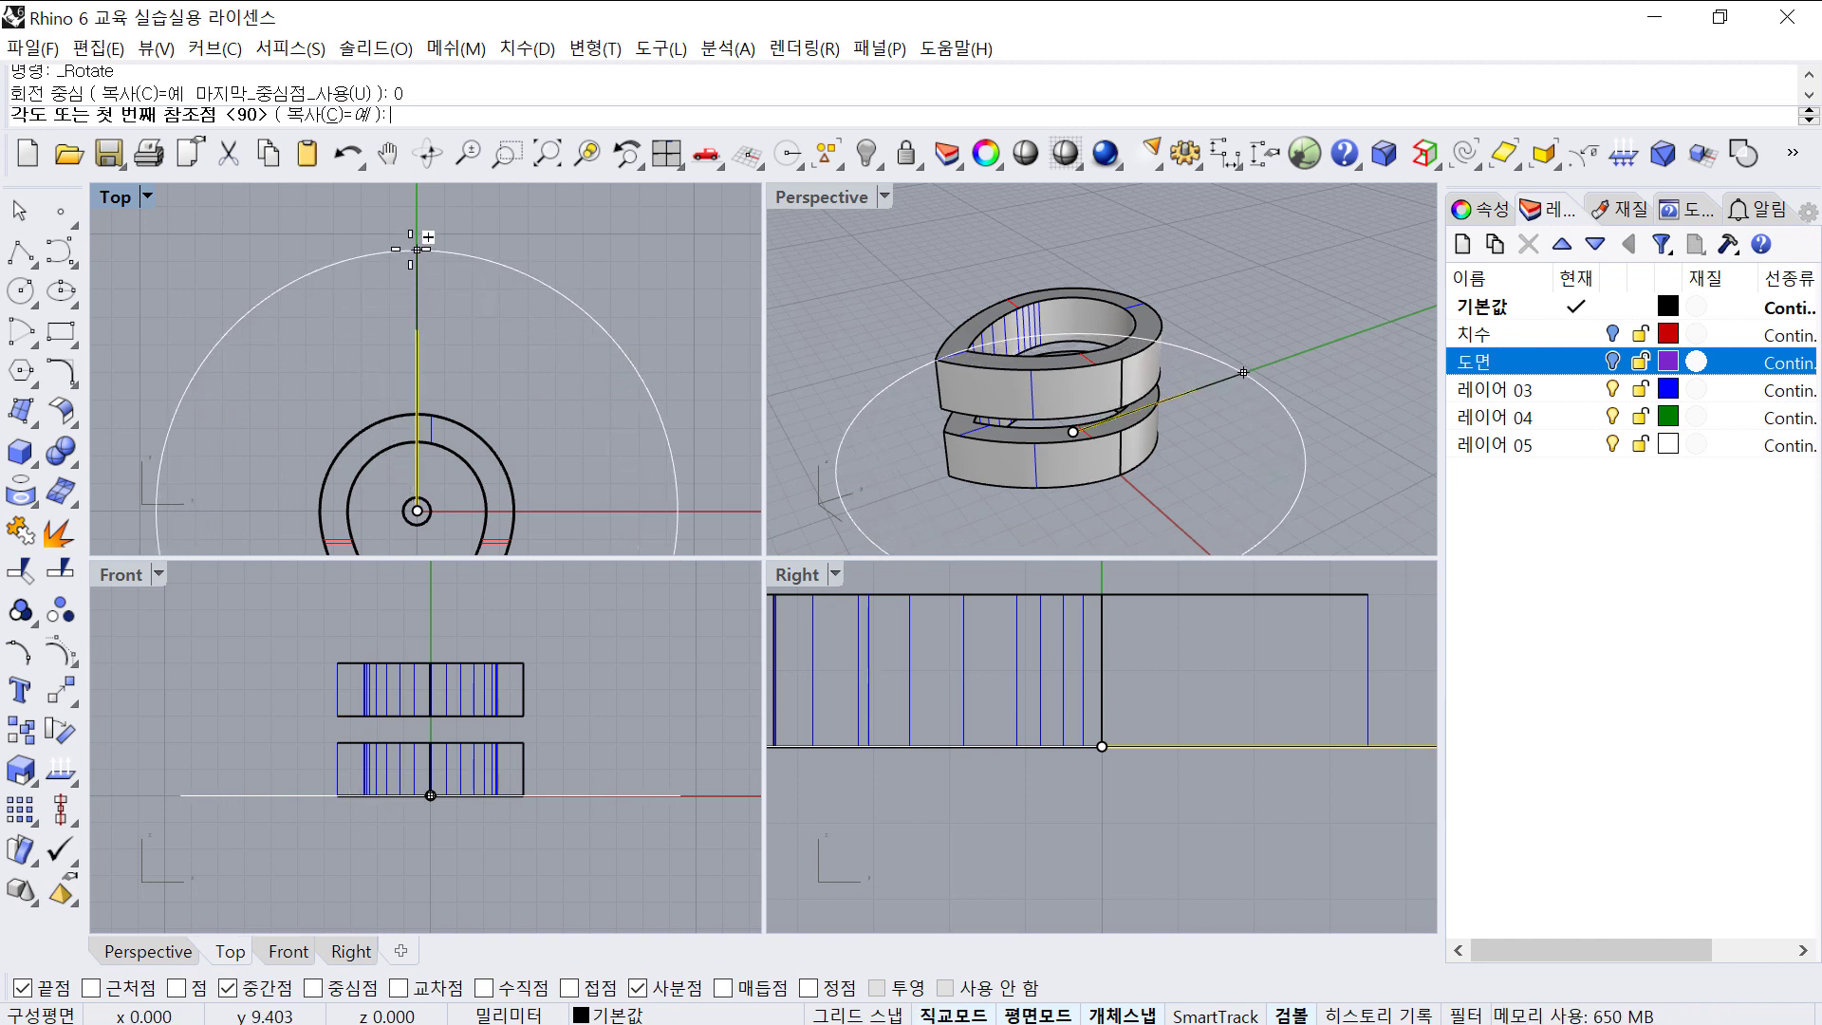
left_click(416, 248)
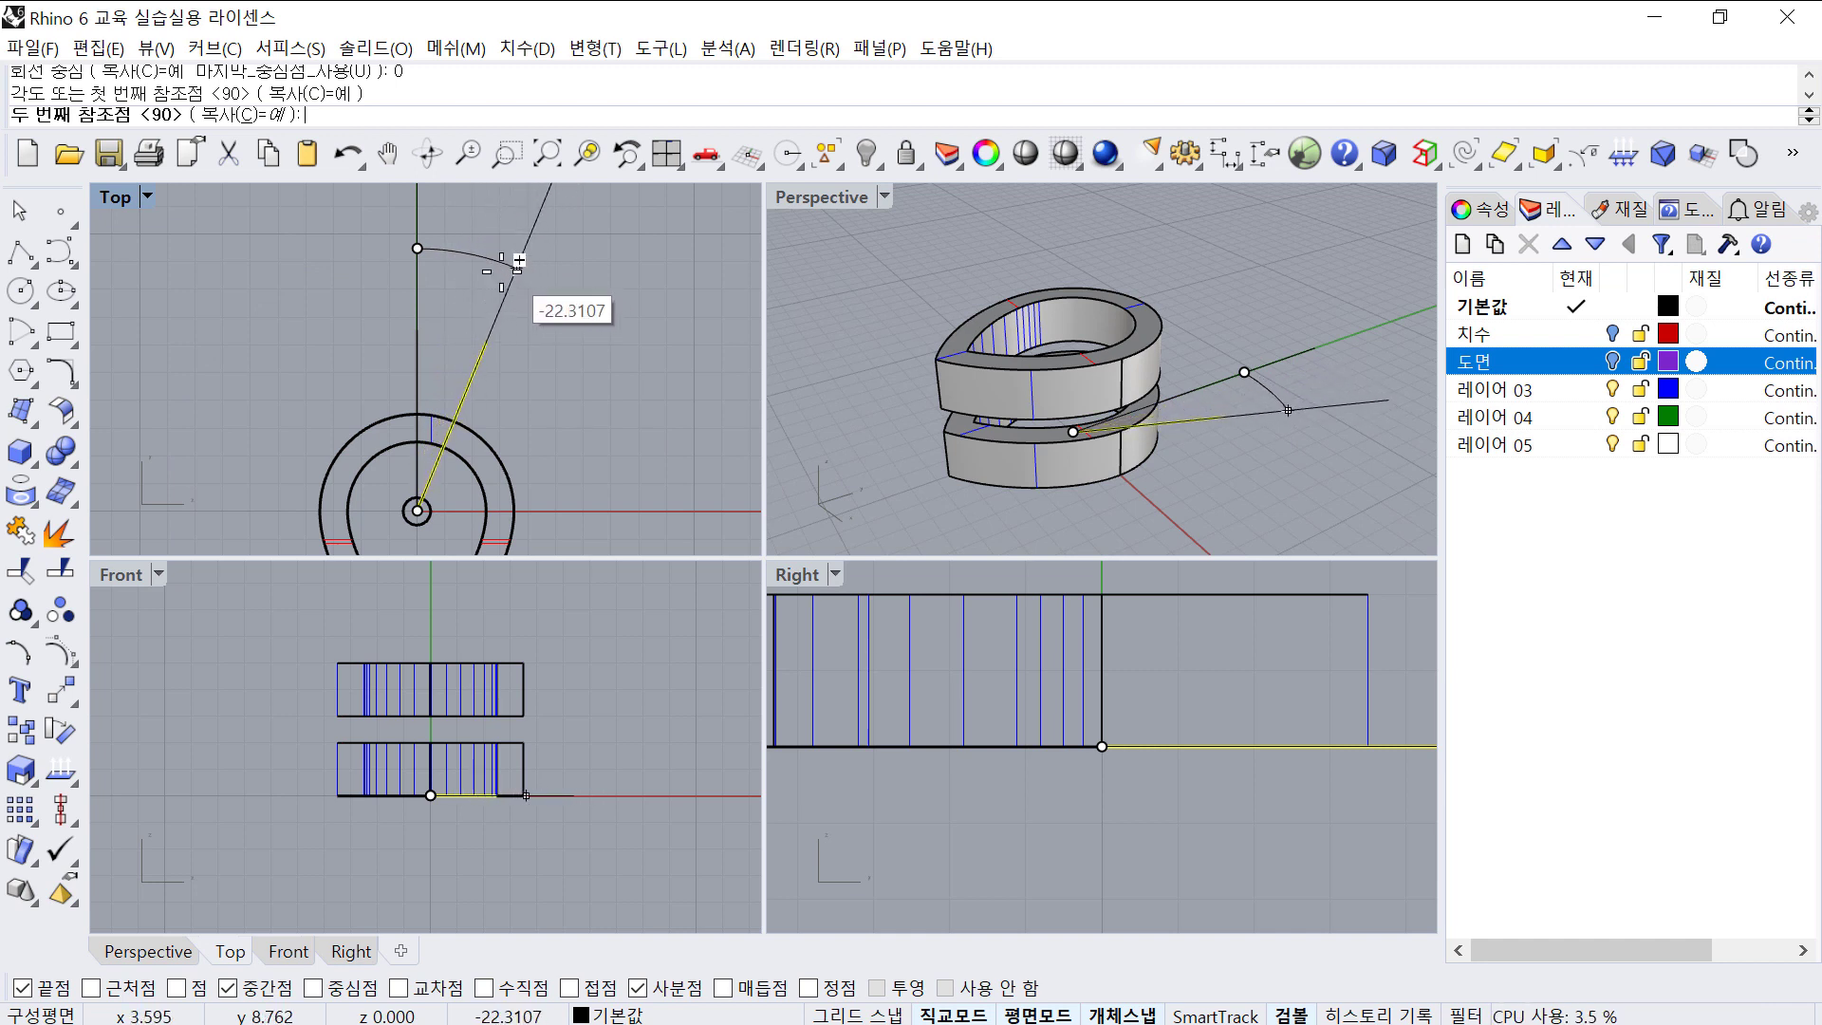
type("45")
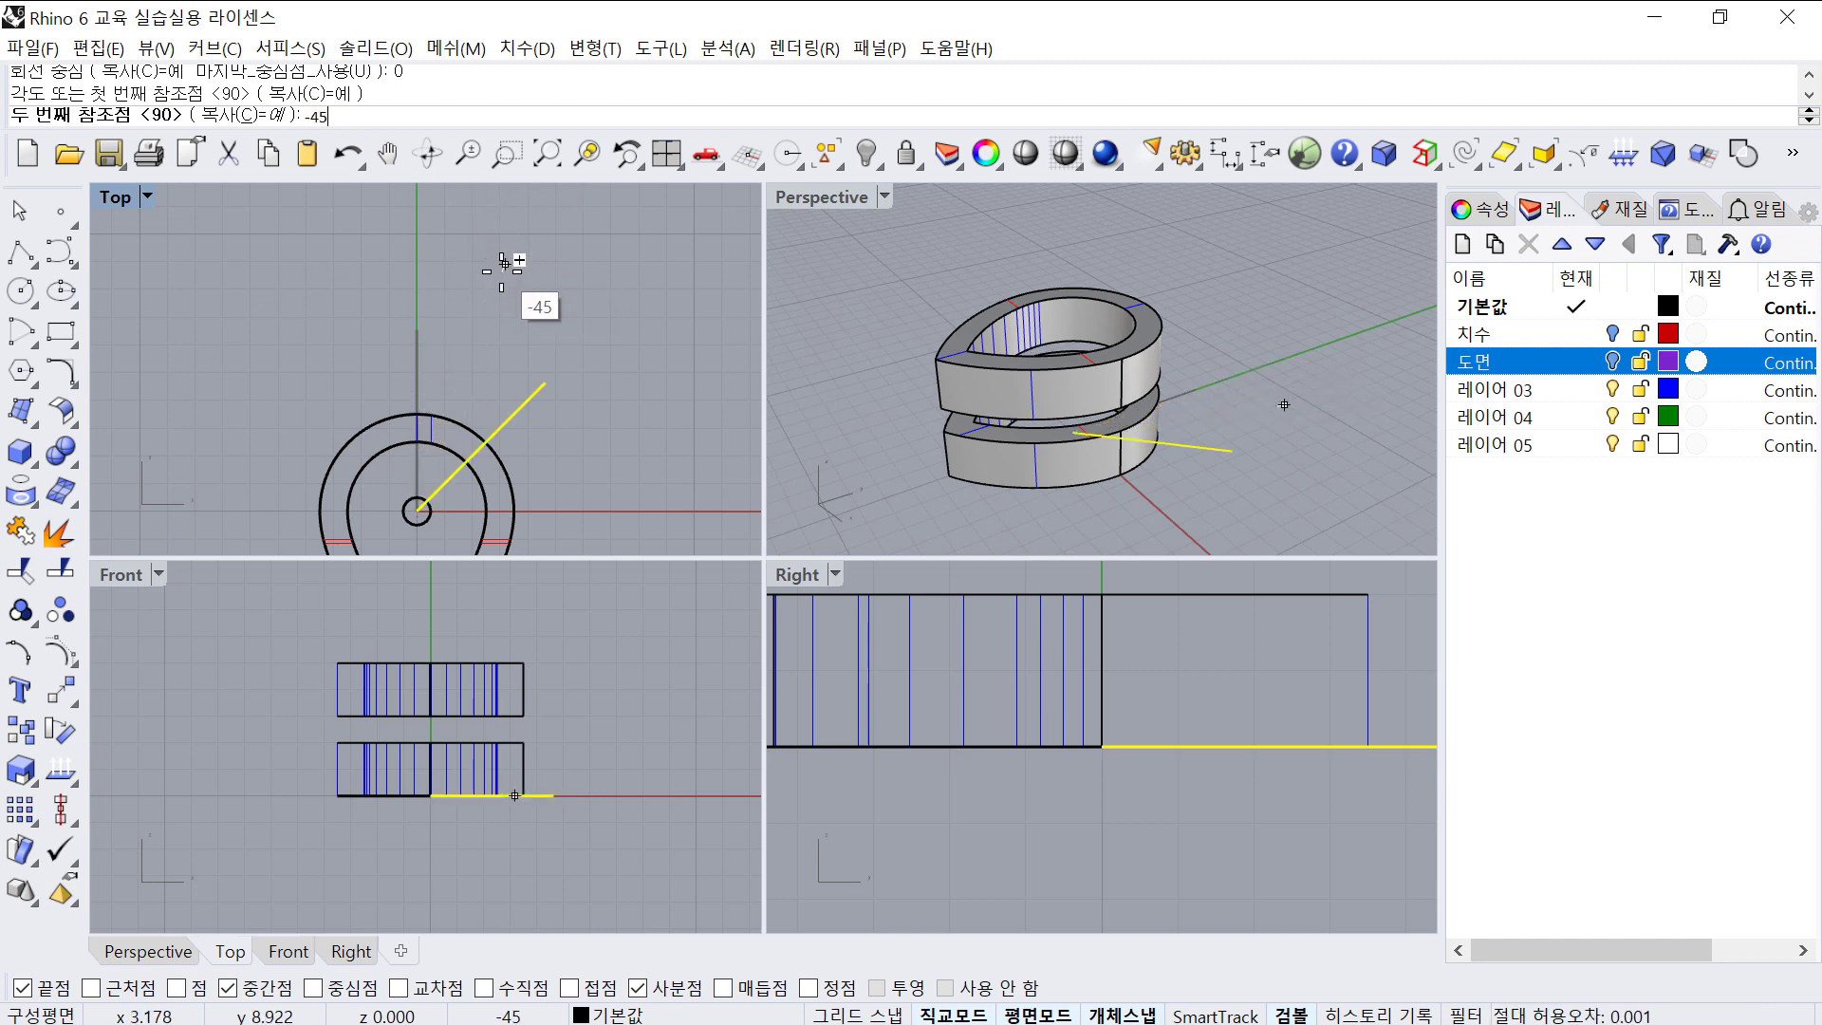
key("Return")
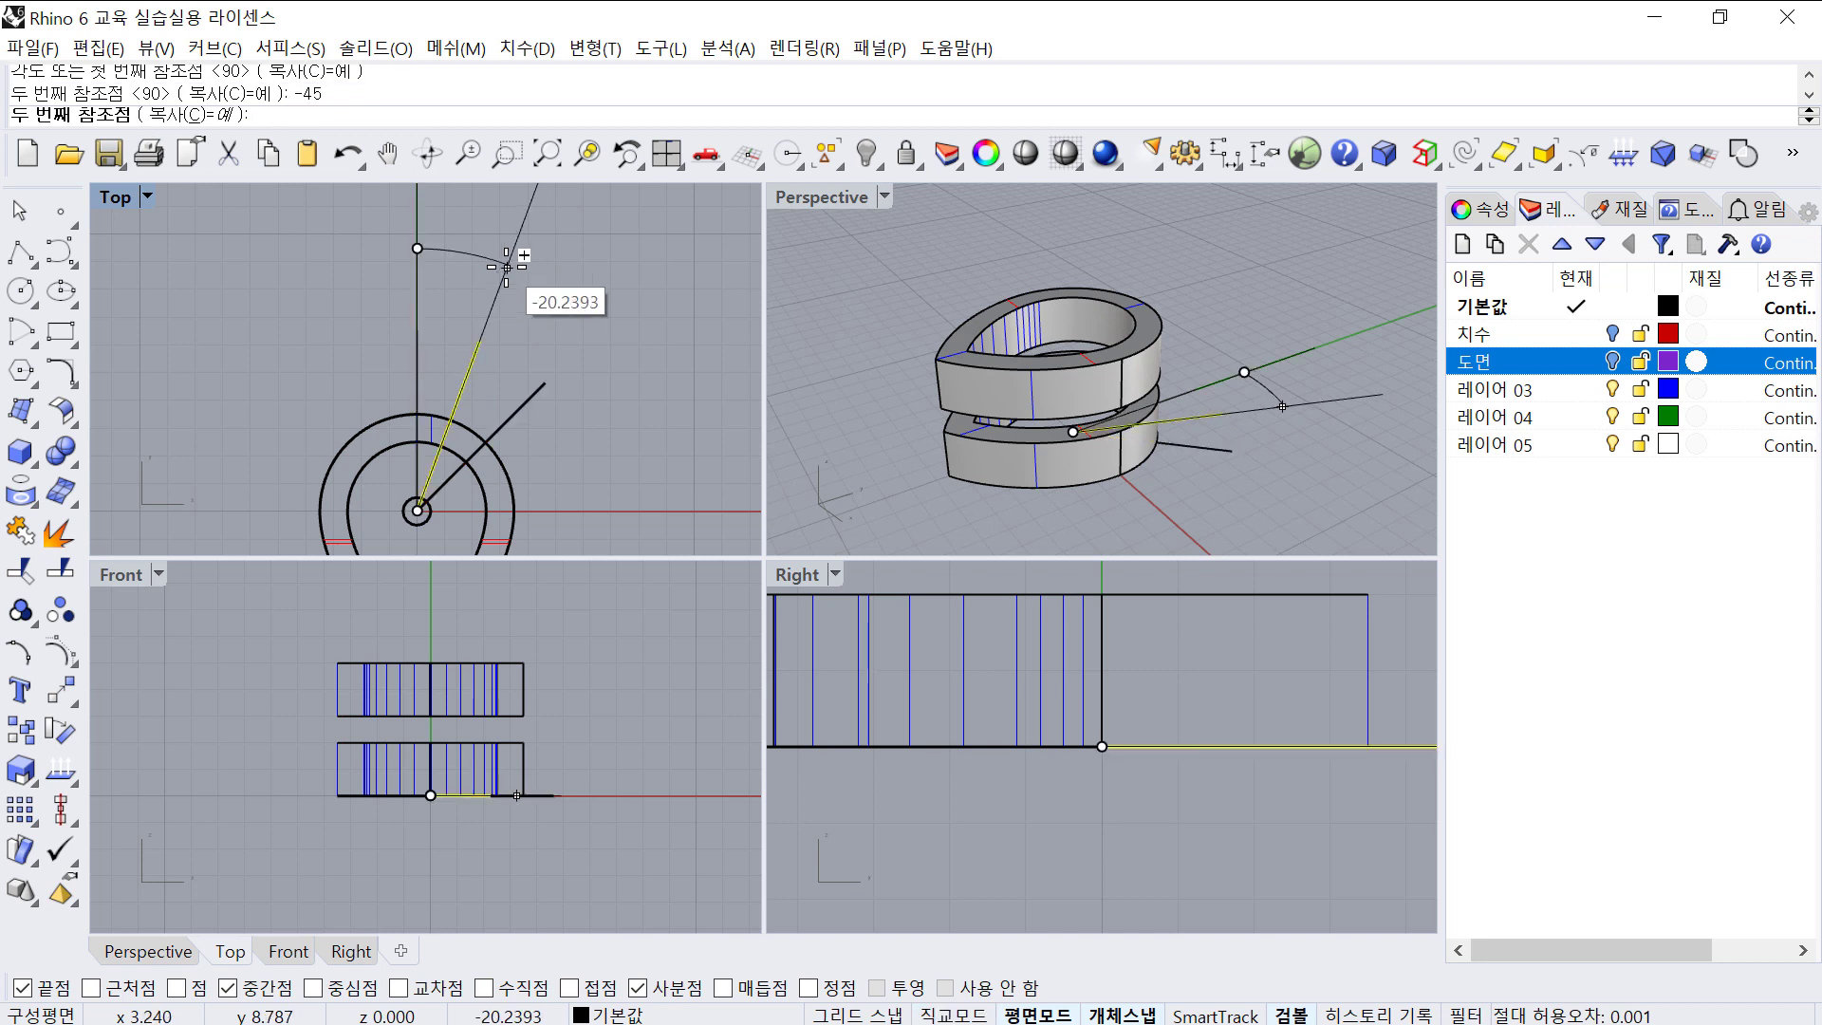
key("Escape")
key("Escape")
- Move the 1 mm circle from its centre onto the diagonal line with Near snap, about 3.9 mm from the origin at the ring's outer edge
left_click_drag(517, 389, 501, 433)
scroll(501, 435, "up", 4)
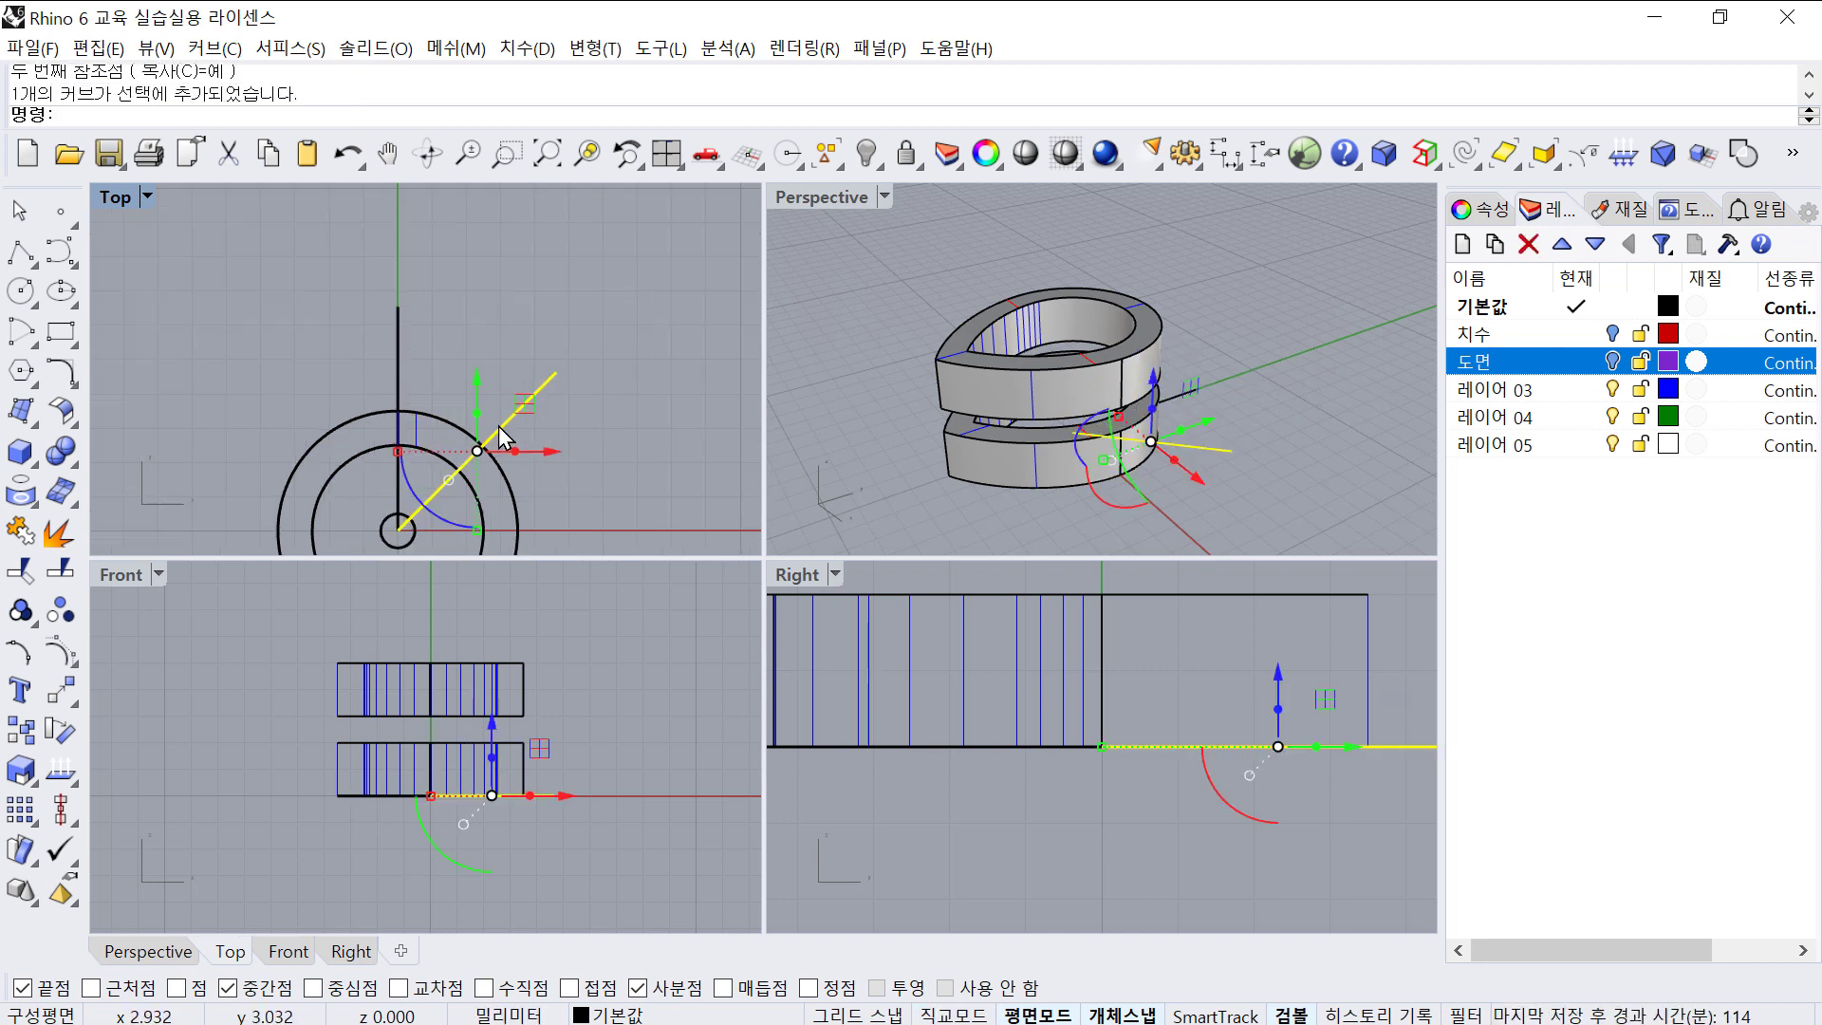
right_click_drag(608, 466, 613, 387)
left_click(613, 387)
left_click(385, 493)
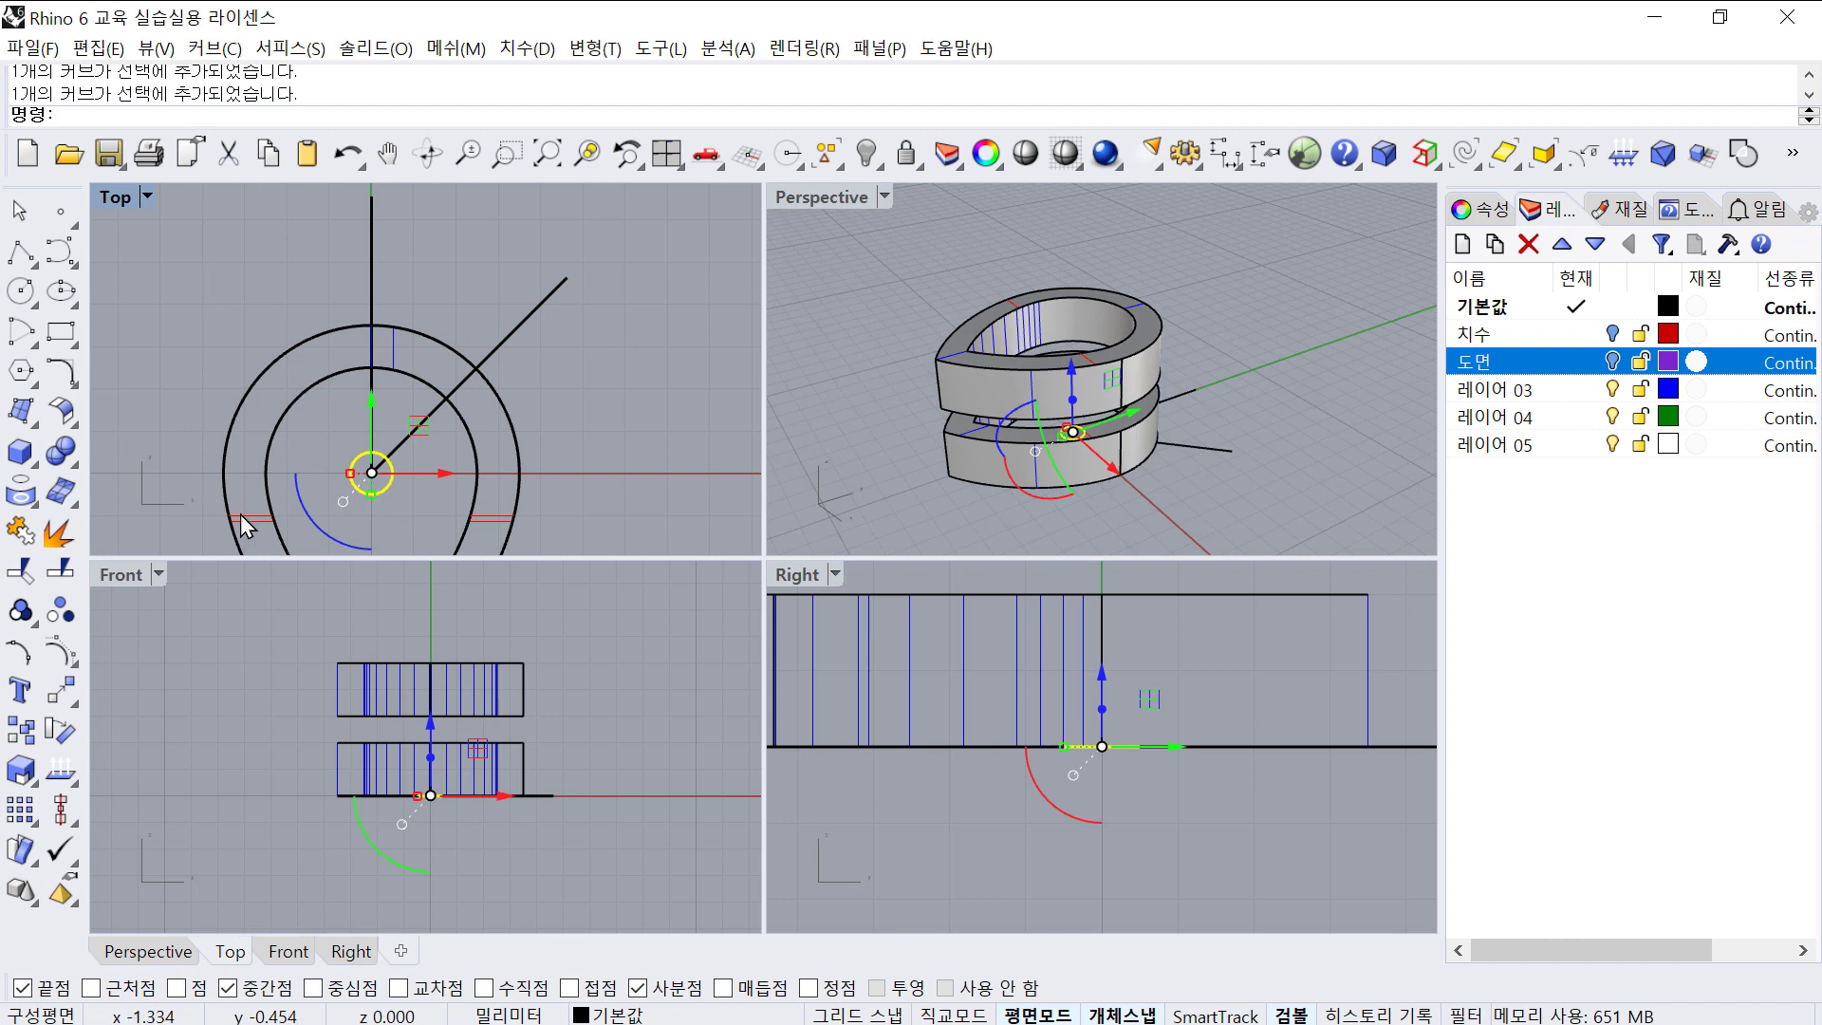
left_click(72, 692)
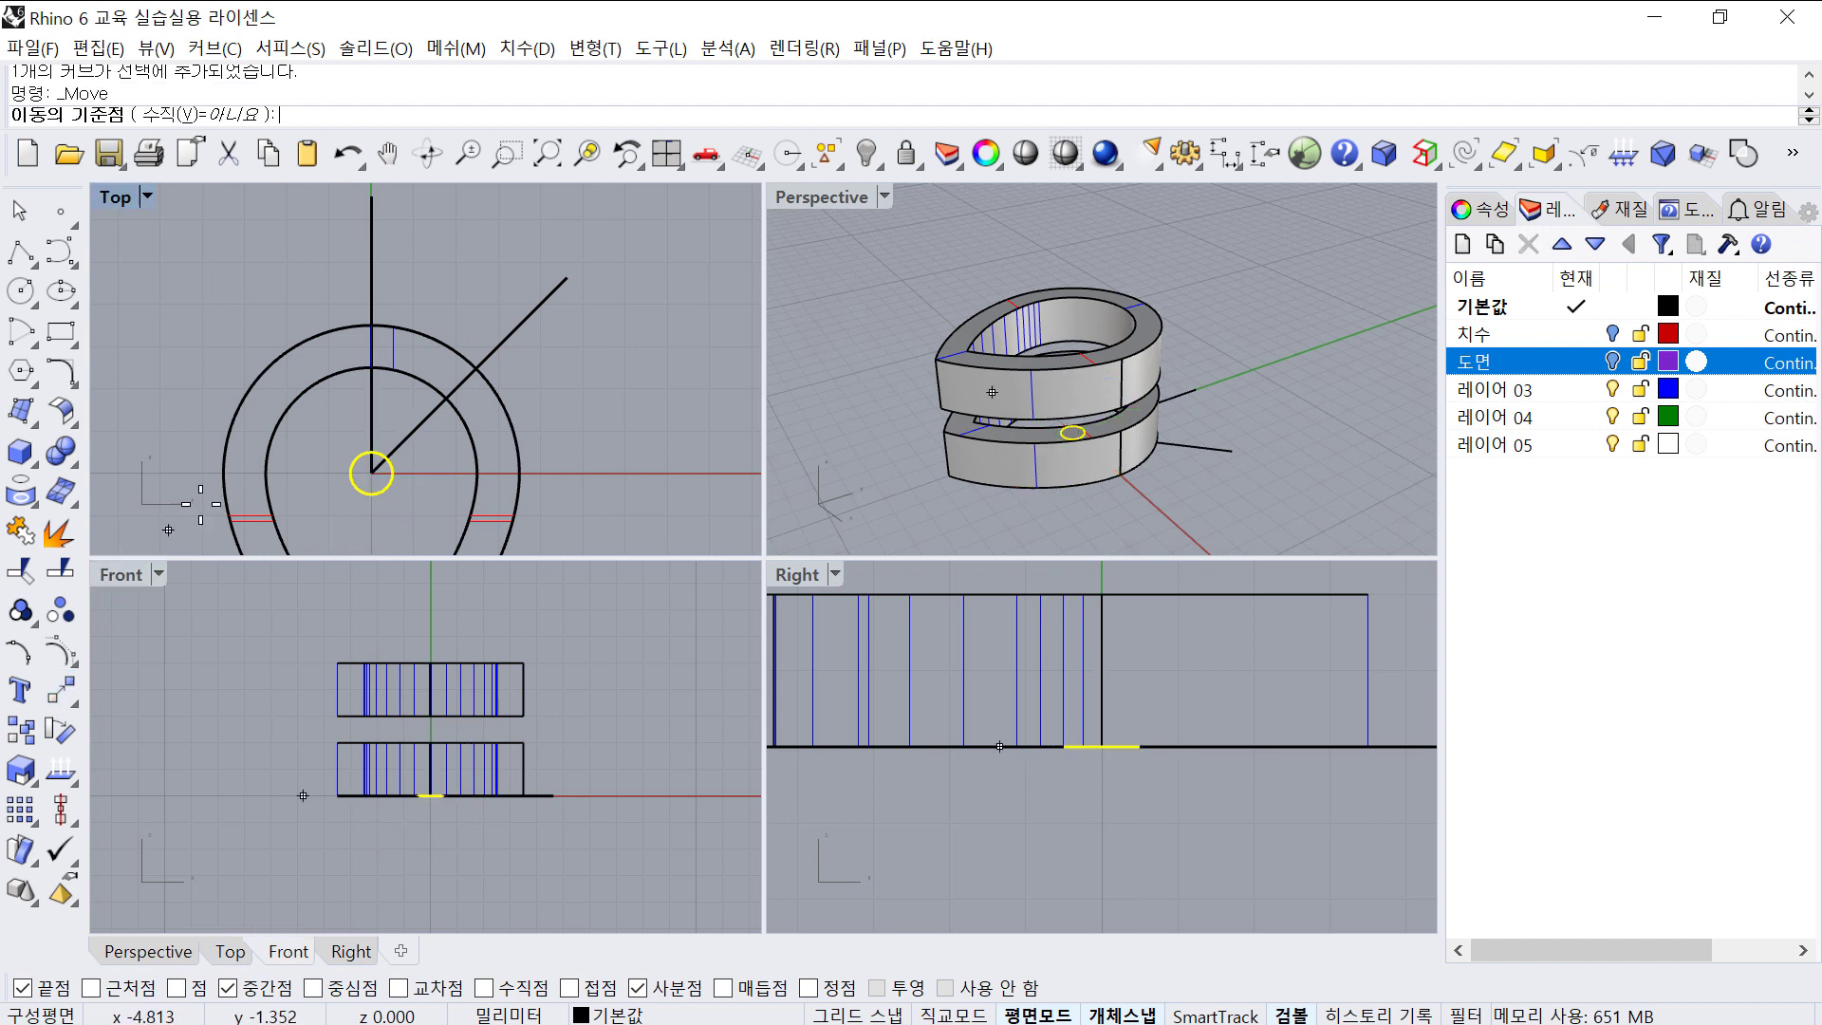
left_click(370, 471)
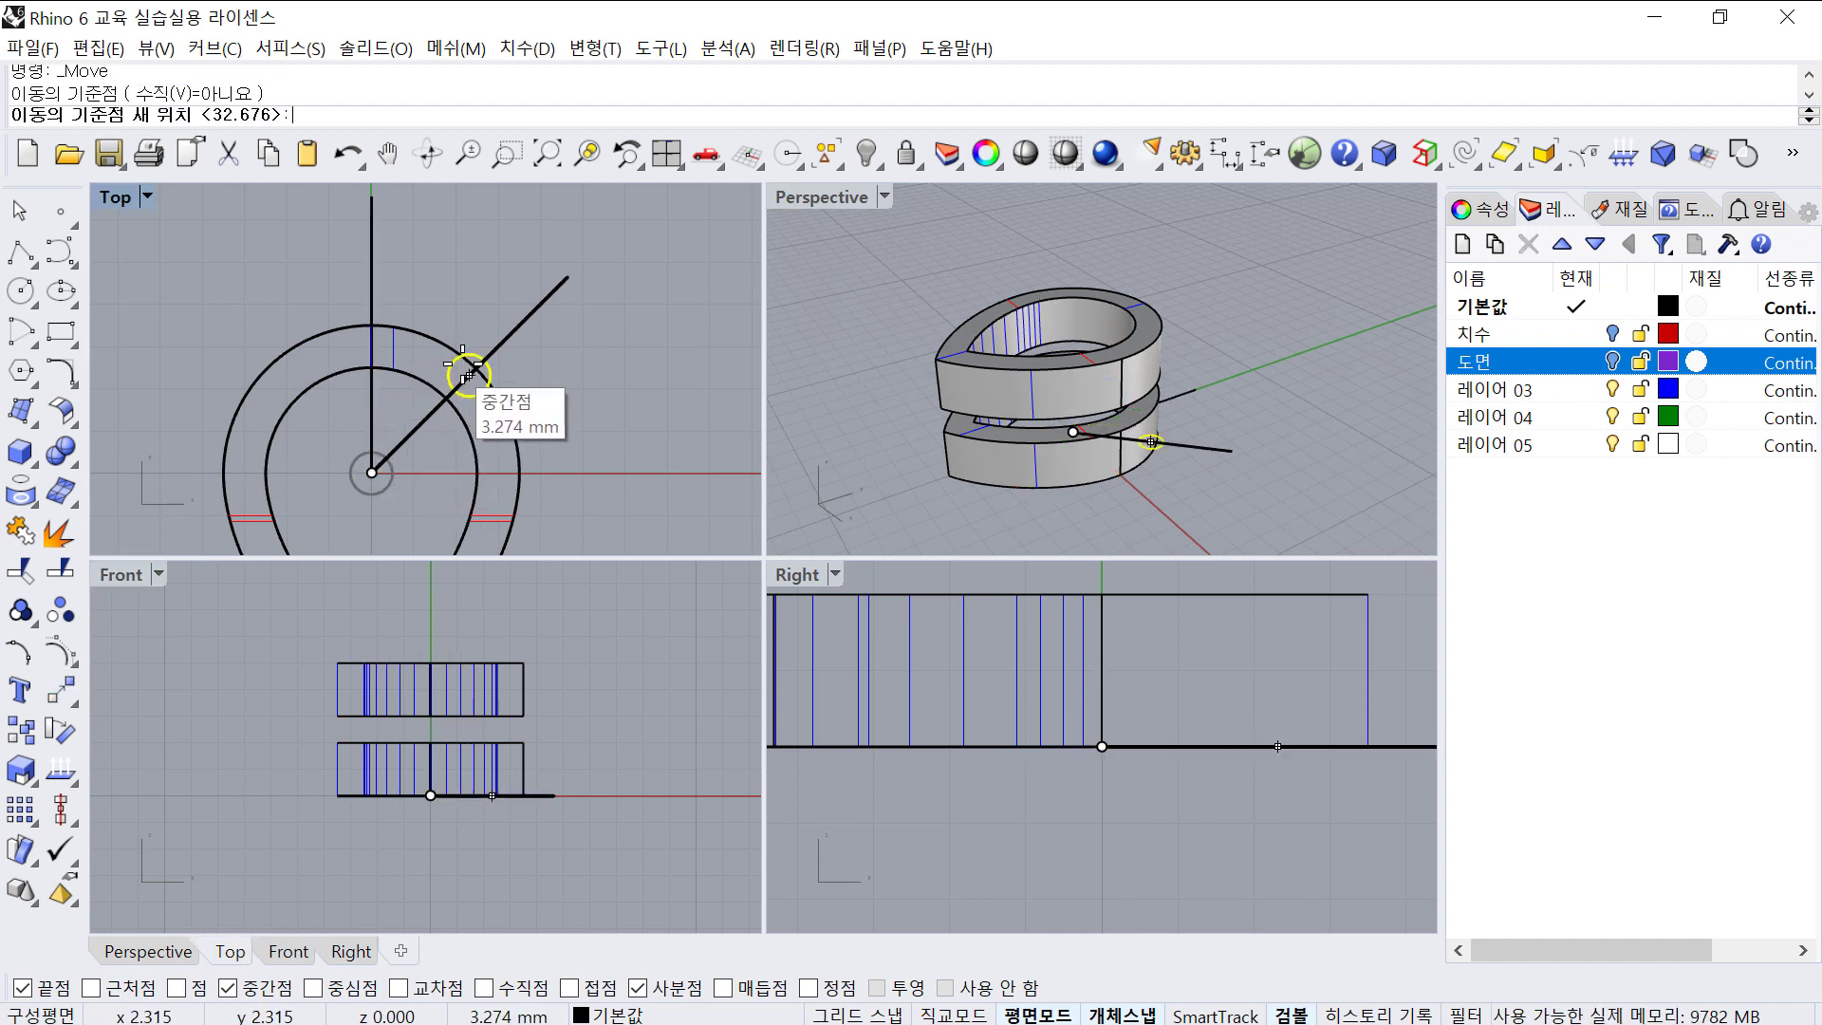
scroll(481, 361, "up", 4)
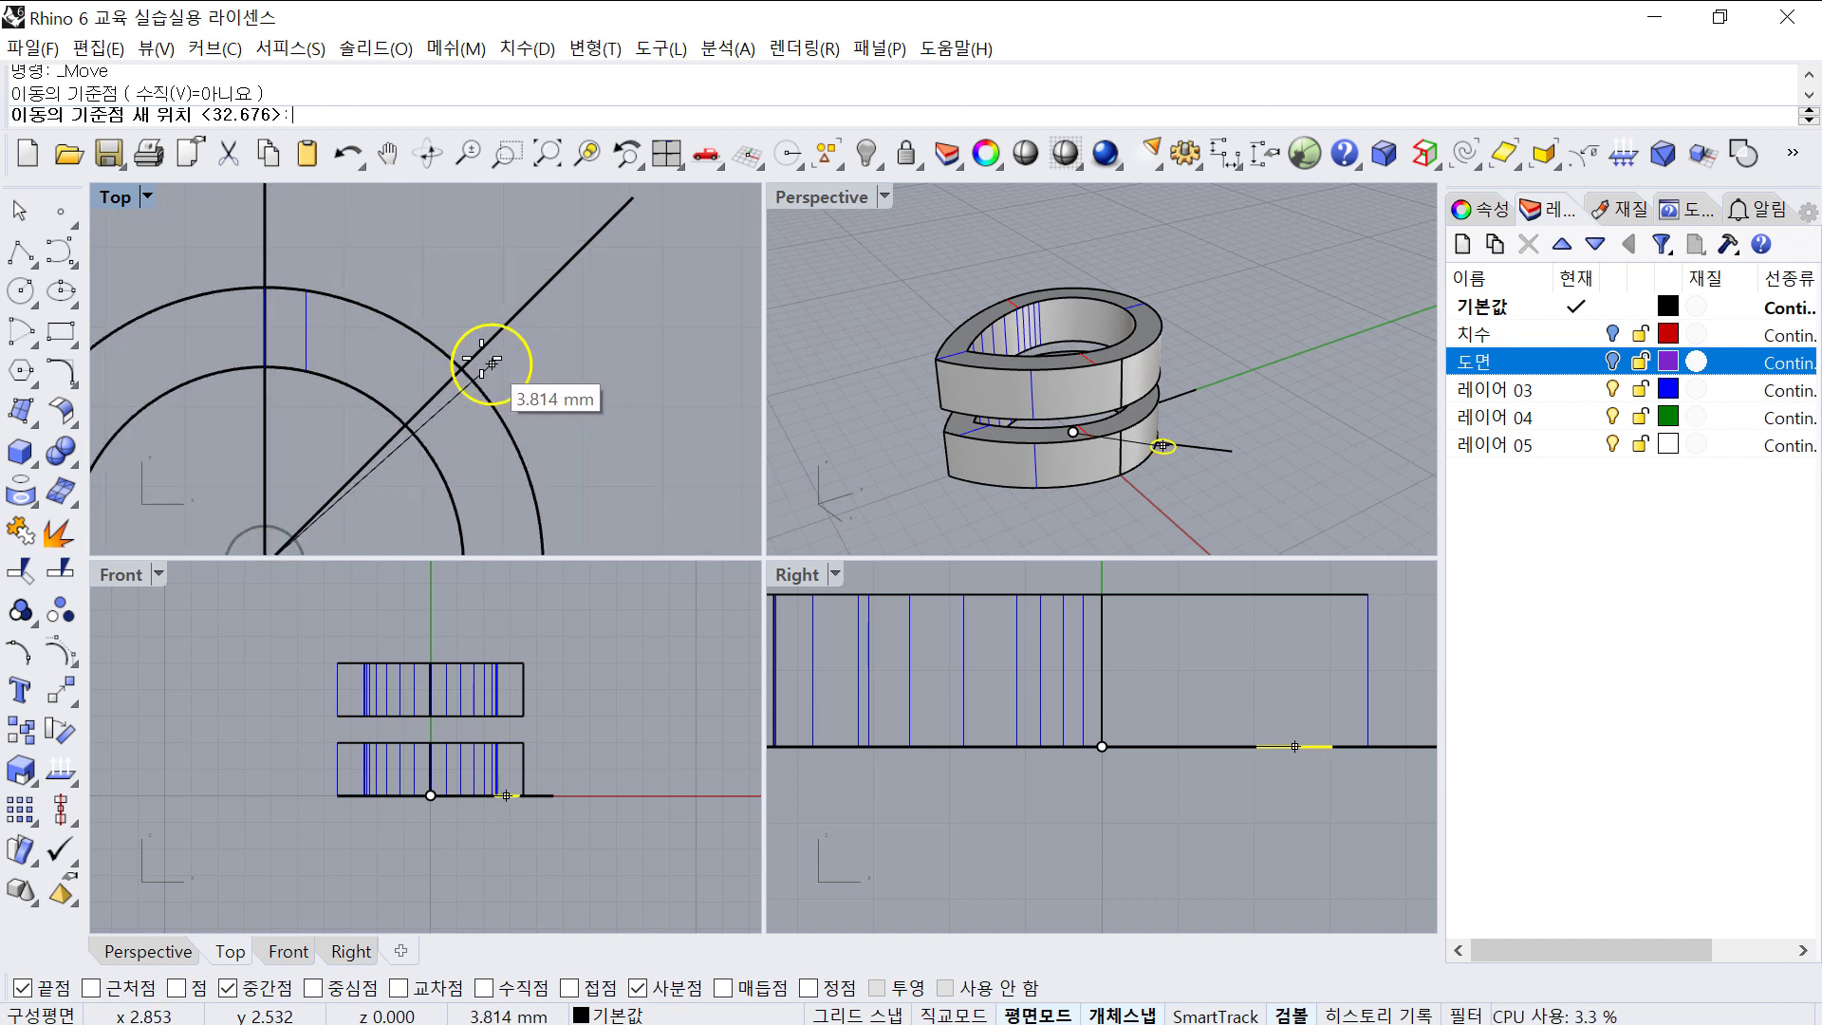
left_click(112, 997)
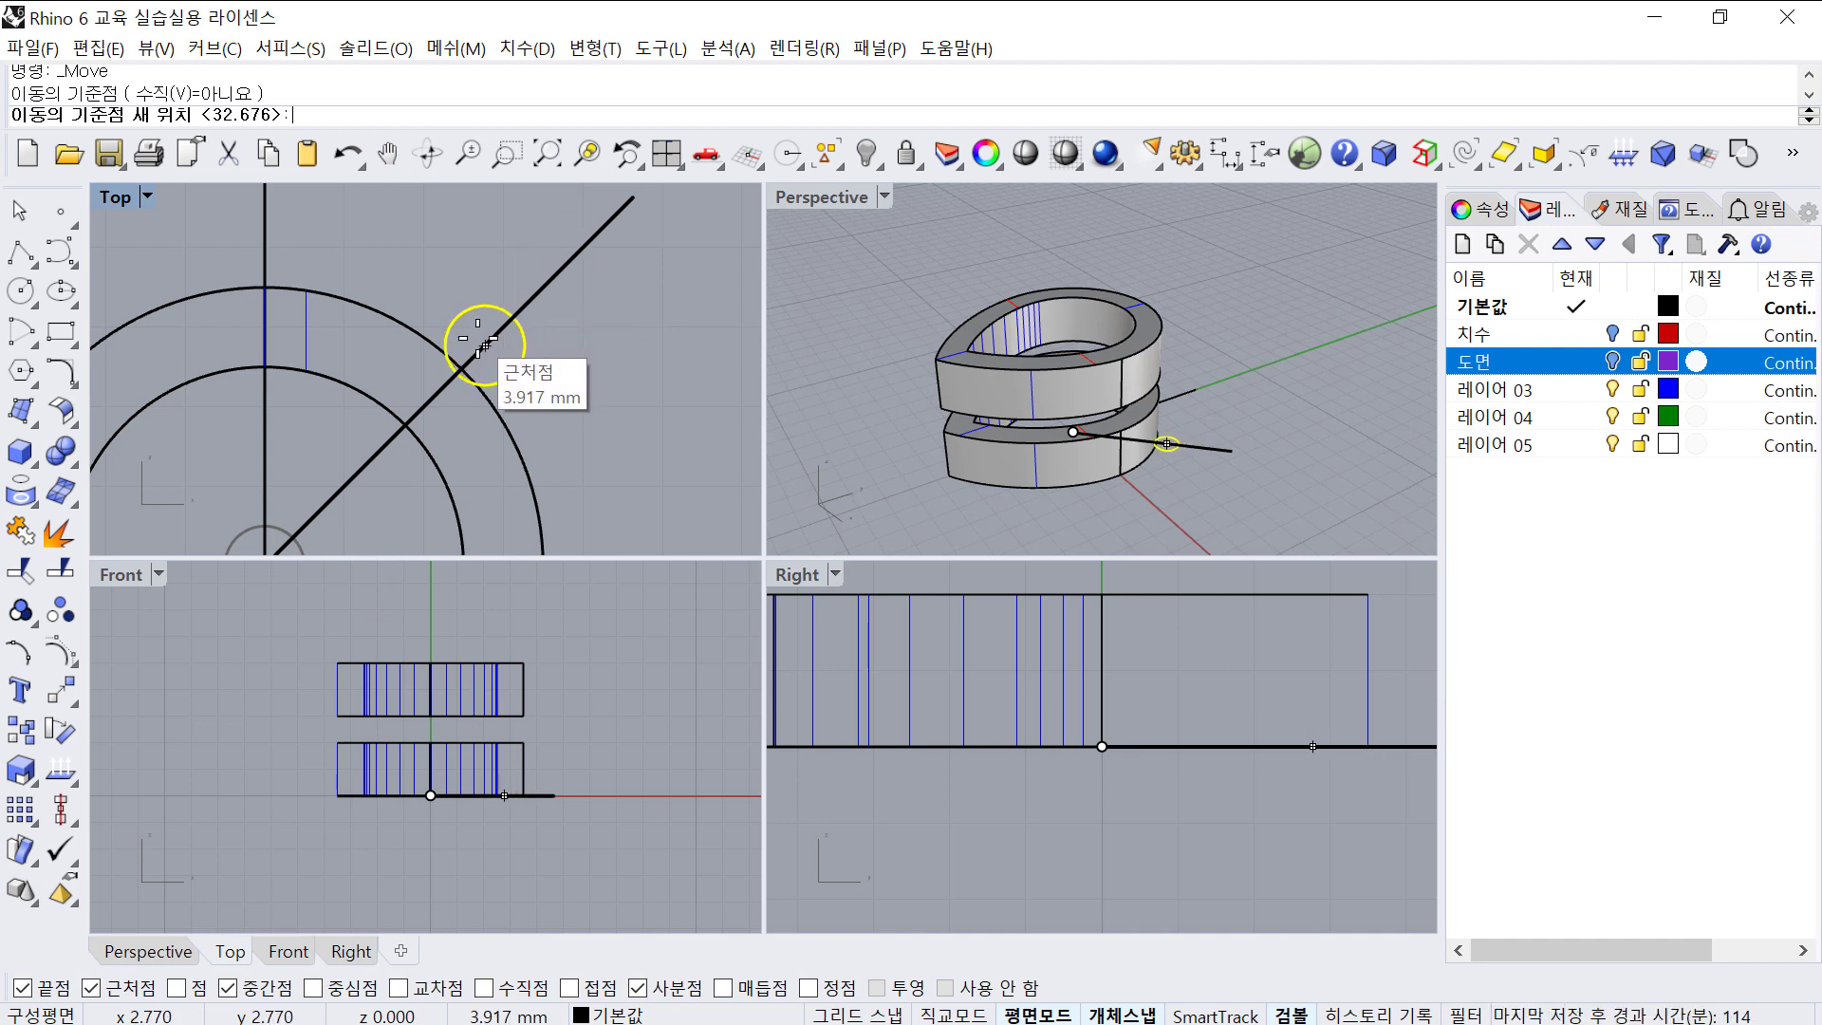
left_click(485, 345)
scroll(579, 323, "down", 3)
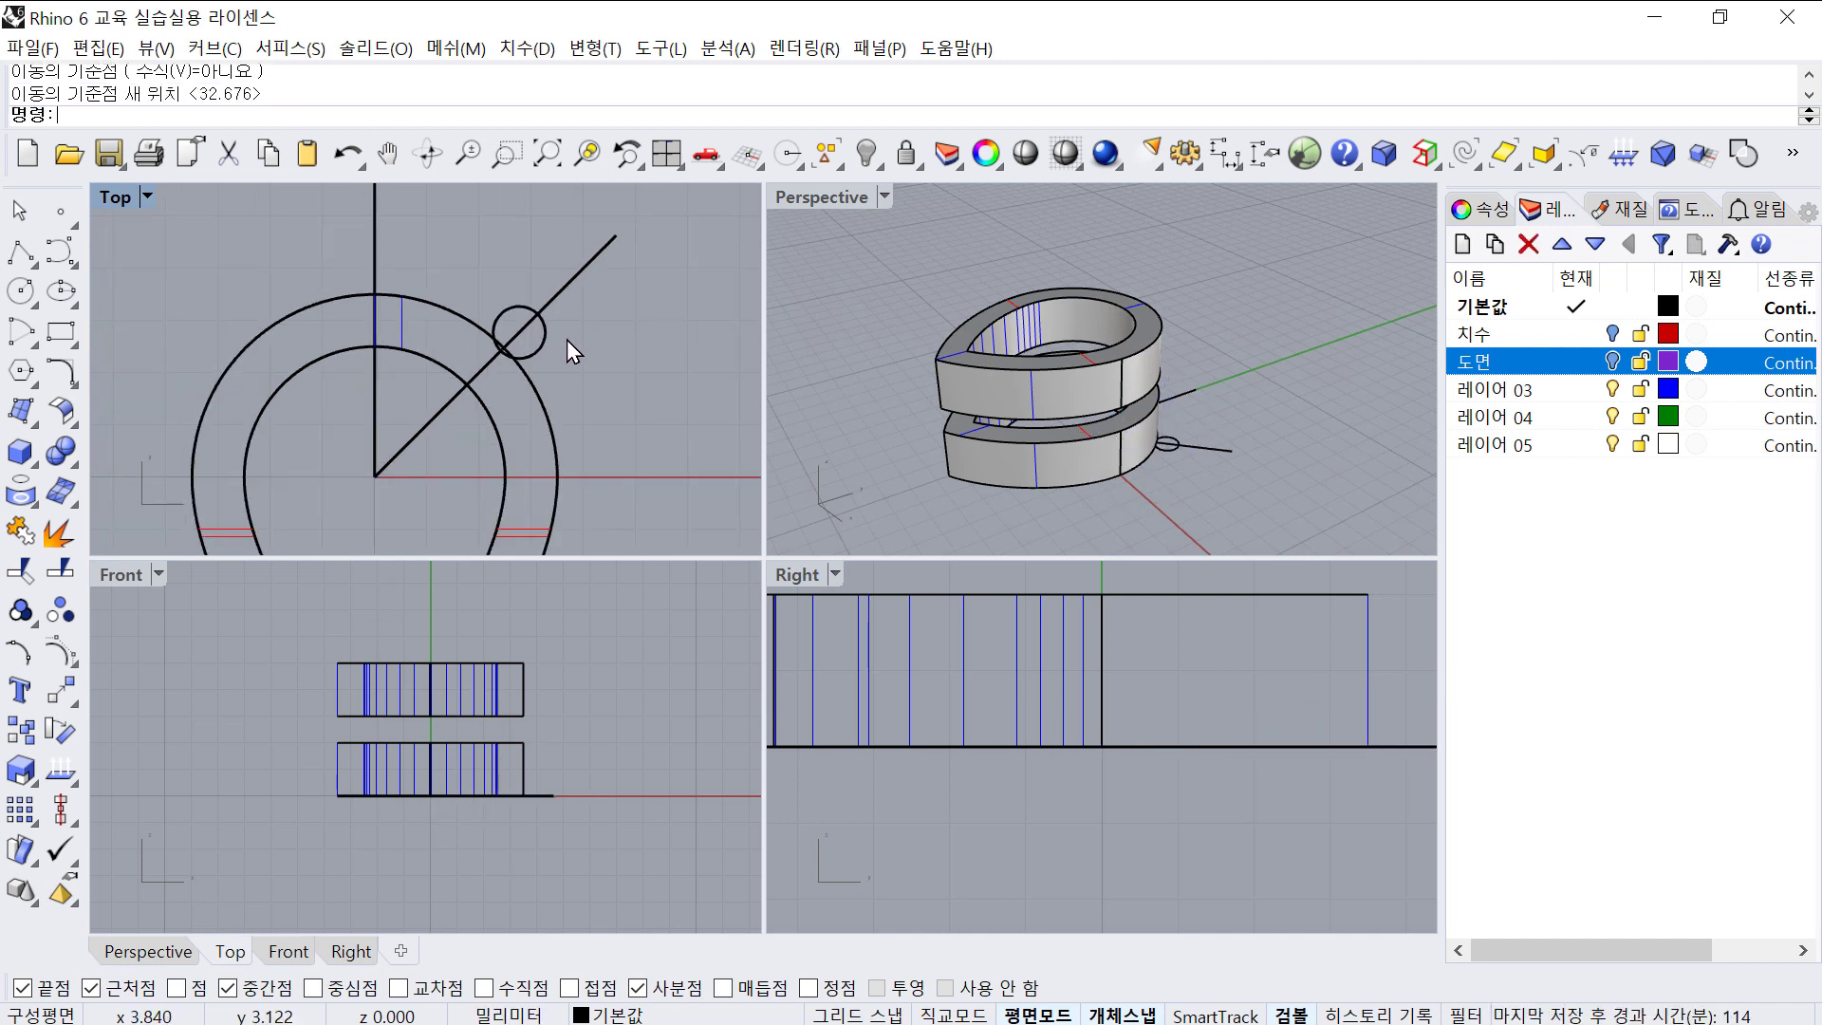
- Delete the vertical and diagonal guide lines
left_click(538, 354)
scroll(562, 334, "down", 2)
mouse_move(600, 347)
right_mouse_down()
mouse_move(553, 330)
mouse_move(585, 334)
right_mouse_up()
key("Escape")
left_click_drag(617, 347, 522, 277)
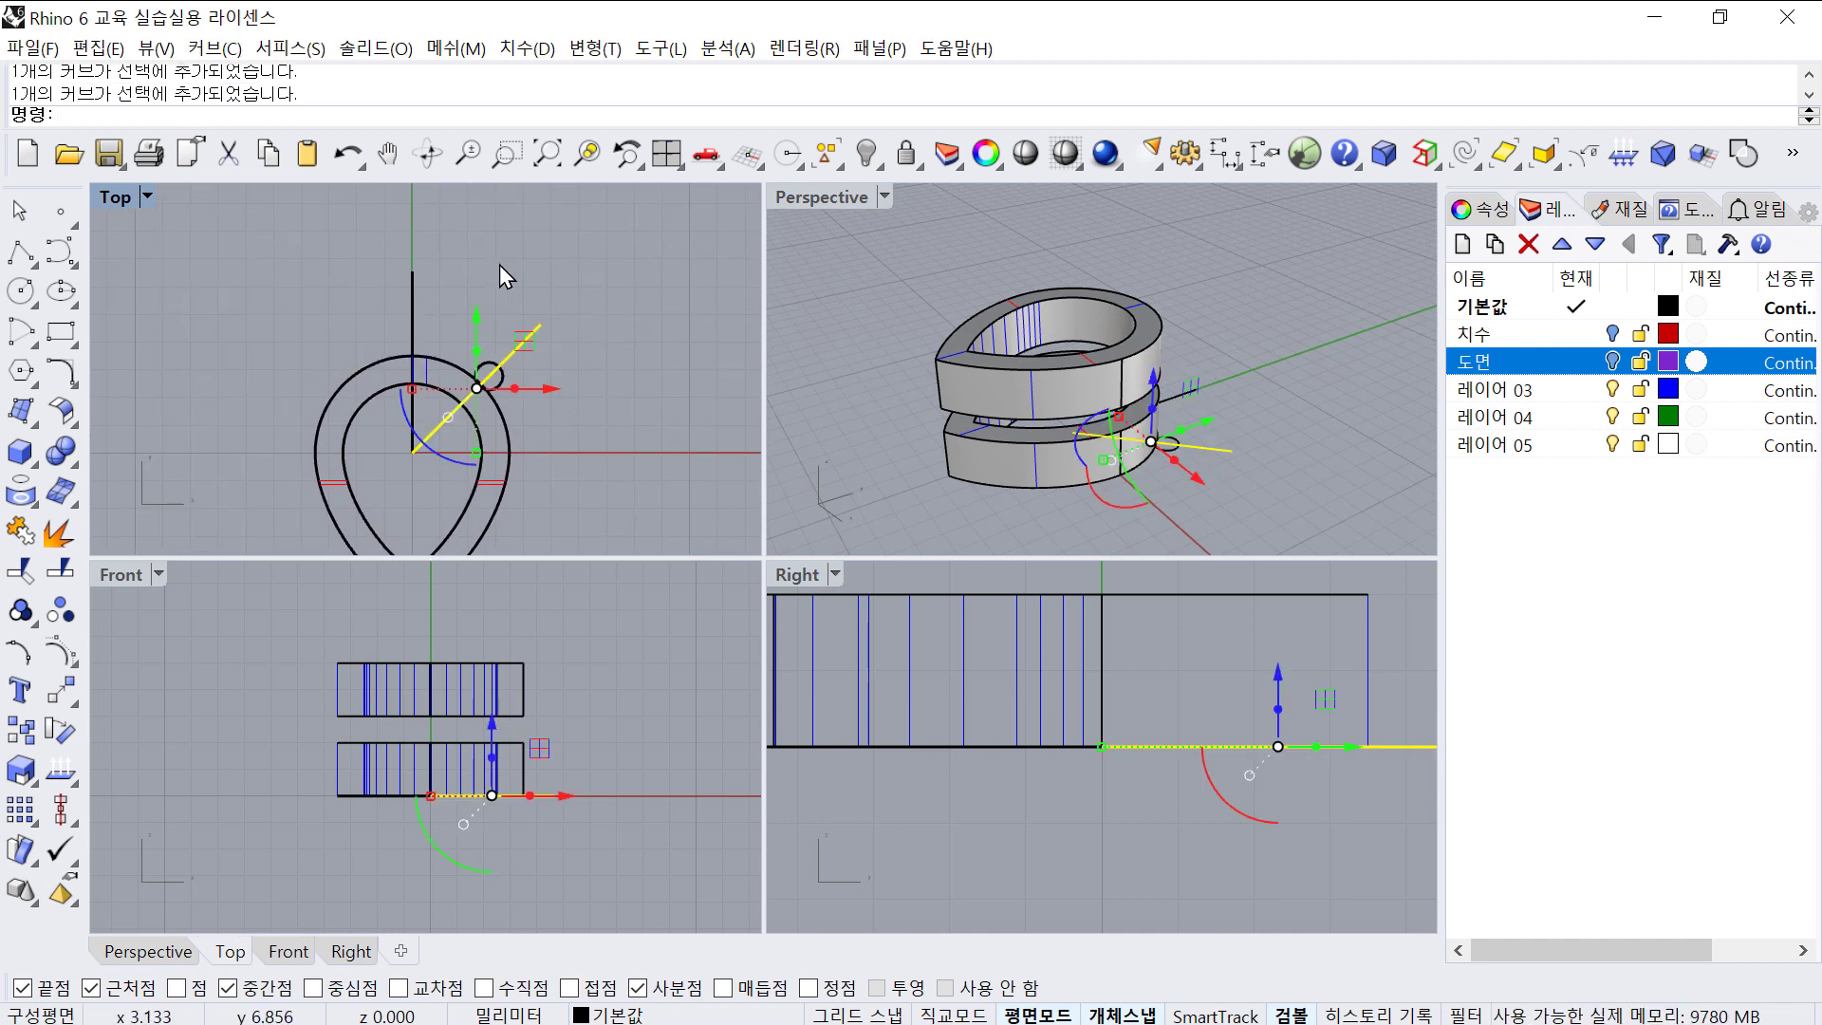
key("Delete")
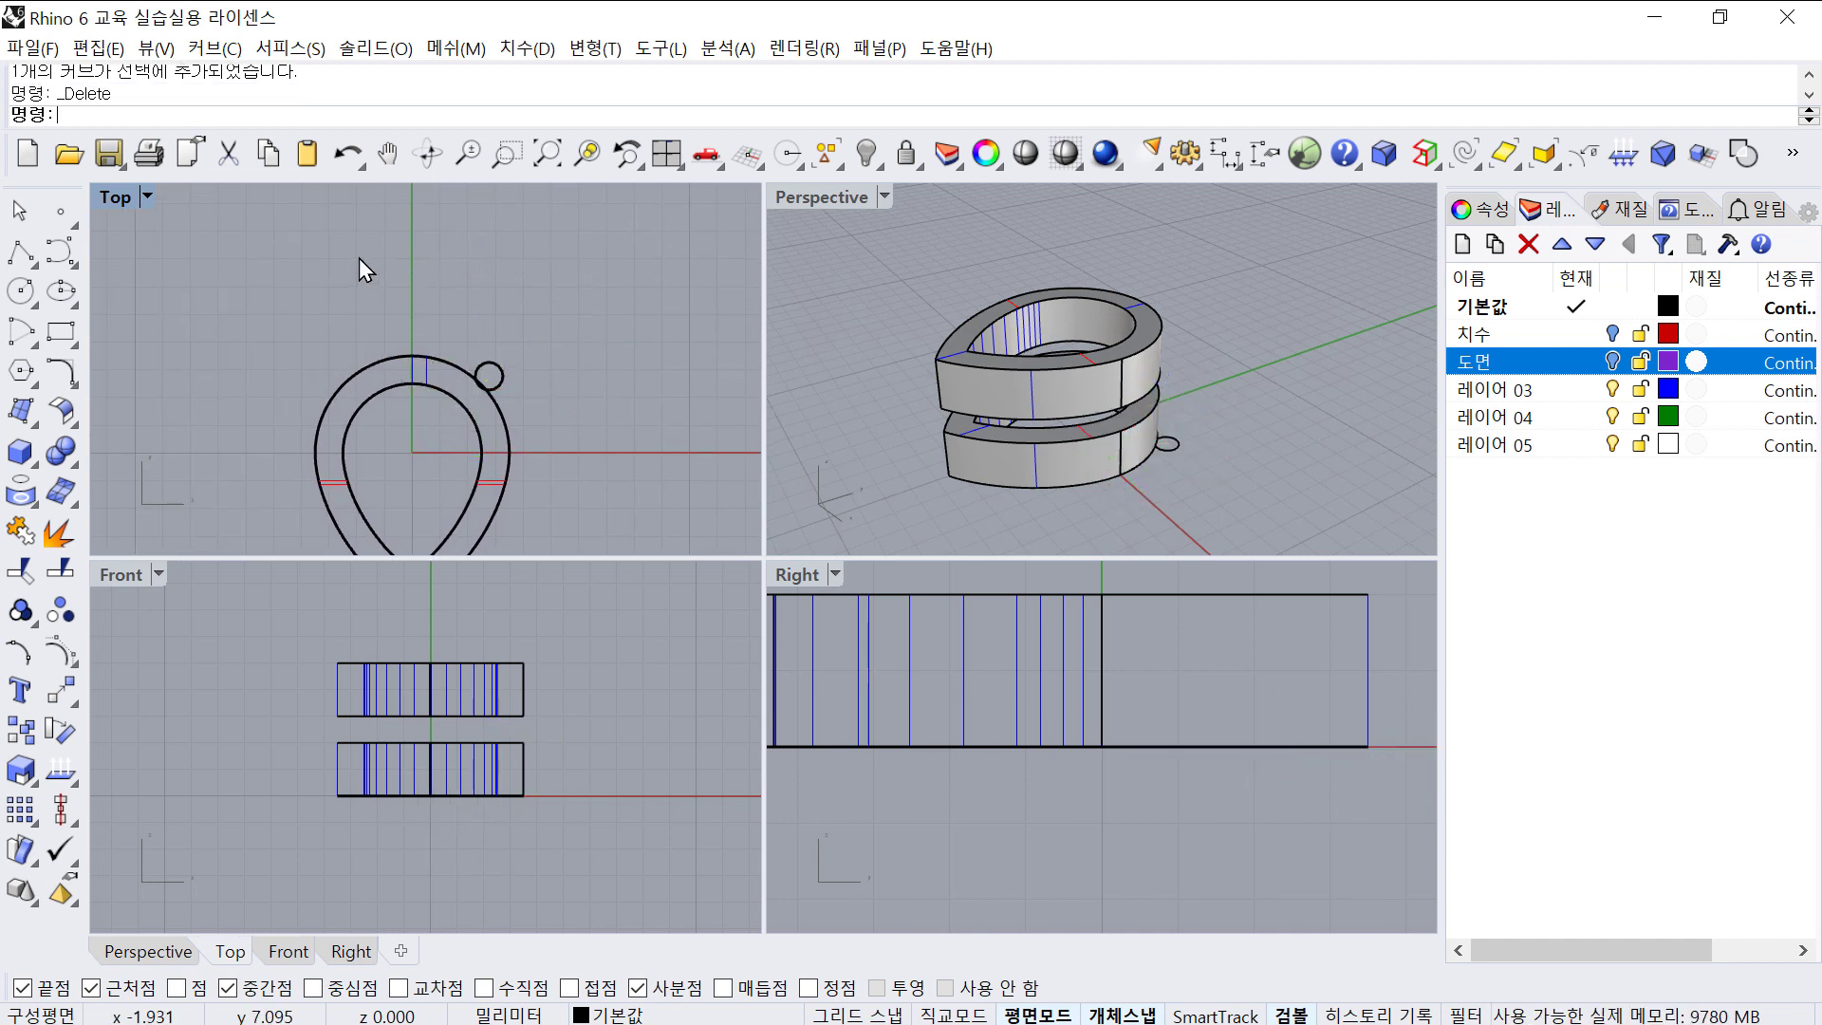
- Extrude the 1 mm circle 7 mm upward into a solid prong
left_click_drag(470, 298, 543, 422)
right_click_drag(563, 608, 555, 653)
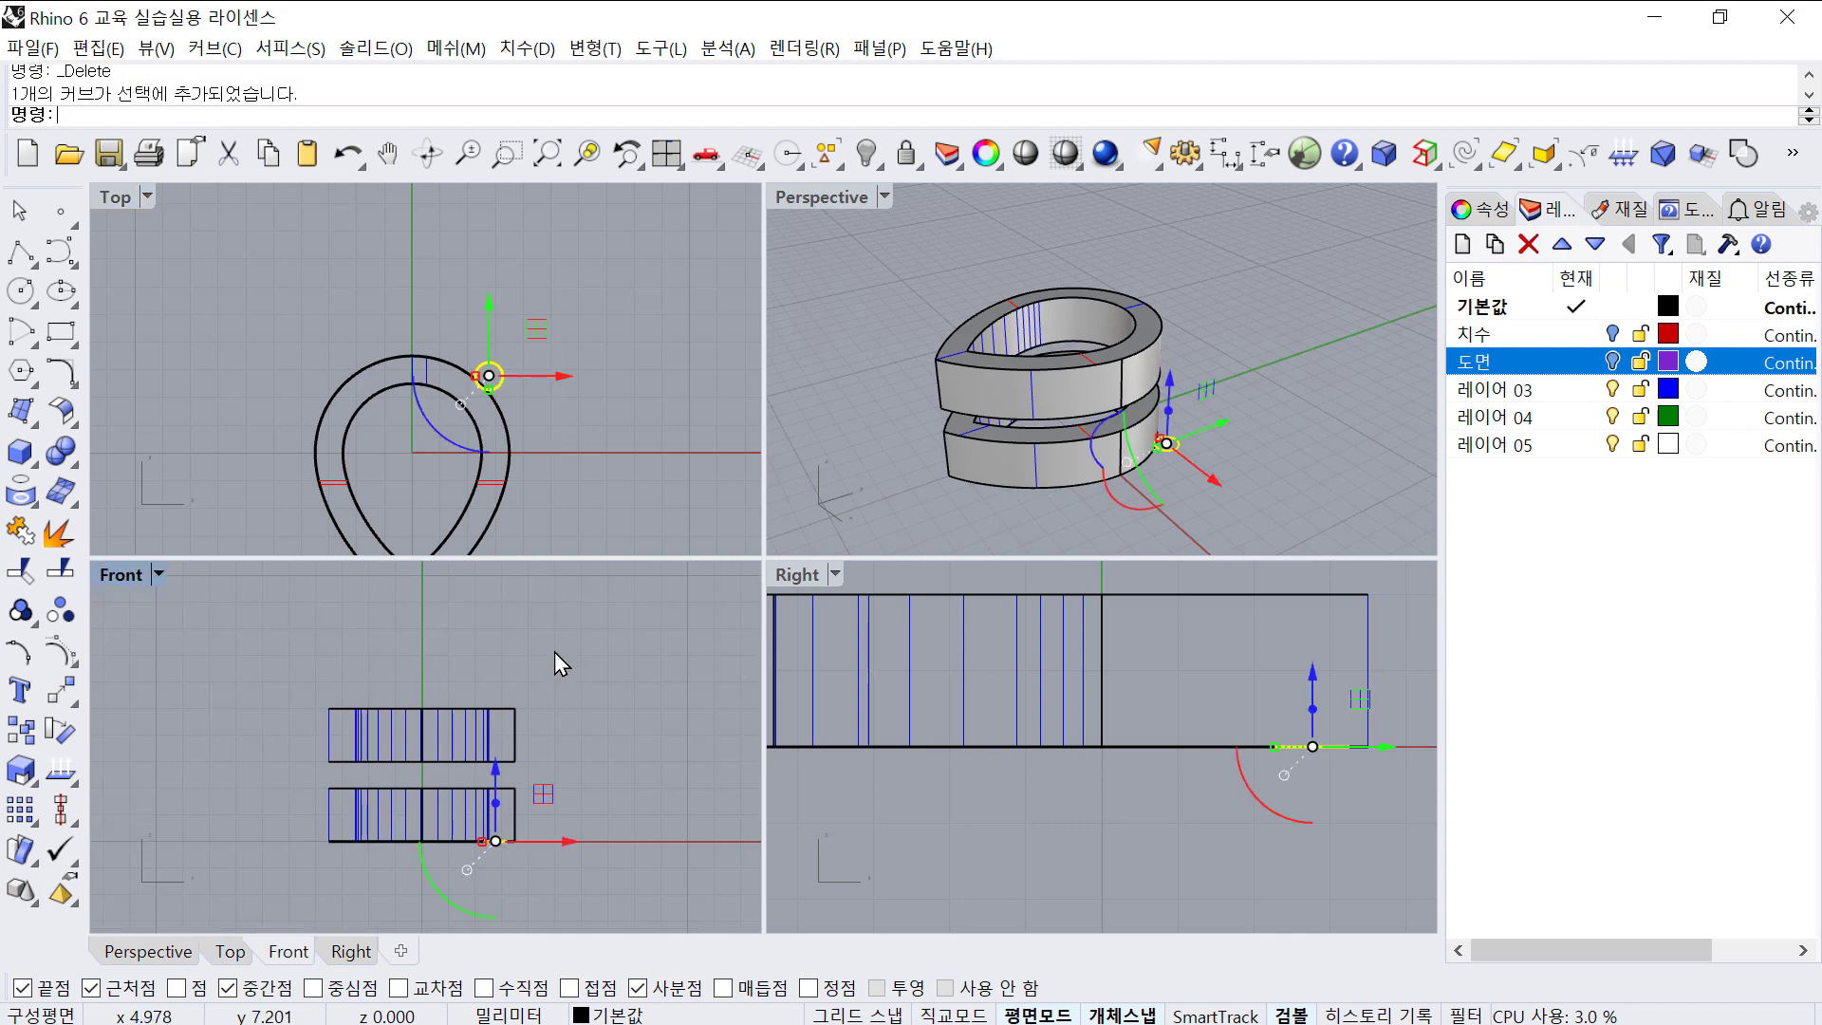
right_click(549, 649)
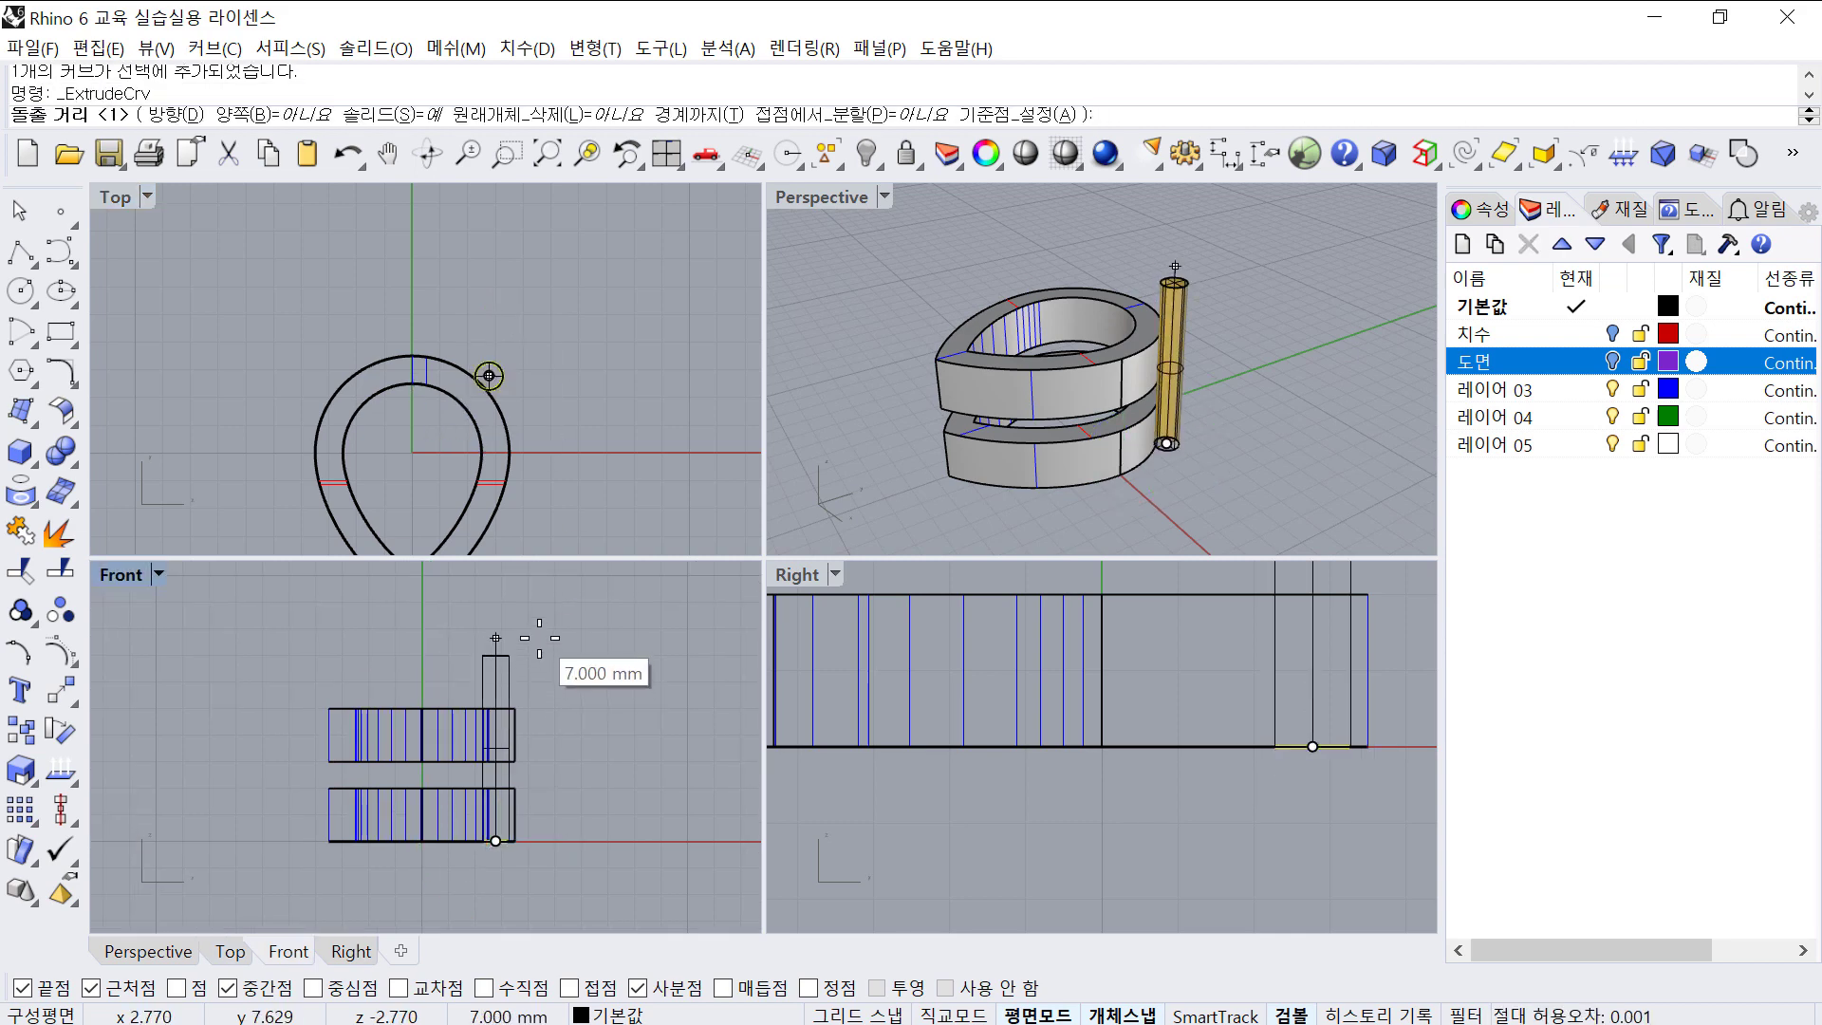
type("7")
key("Return")
- Mirror a copy of the prong across the vertical axis through the origin in the Top view
left_click(1182, 313)
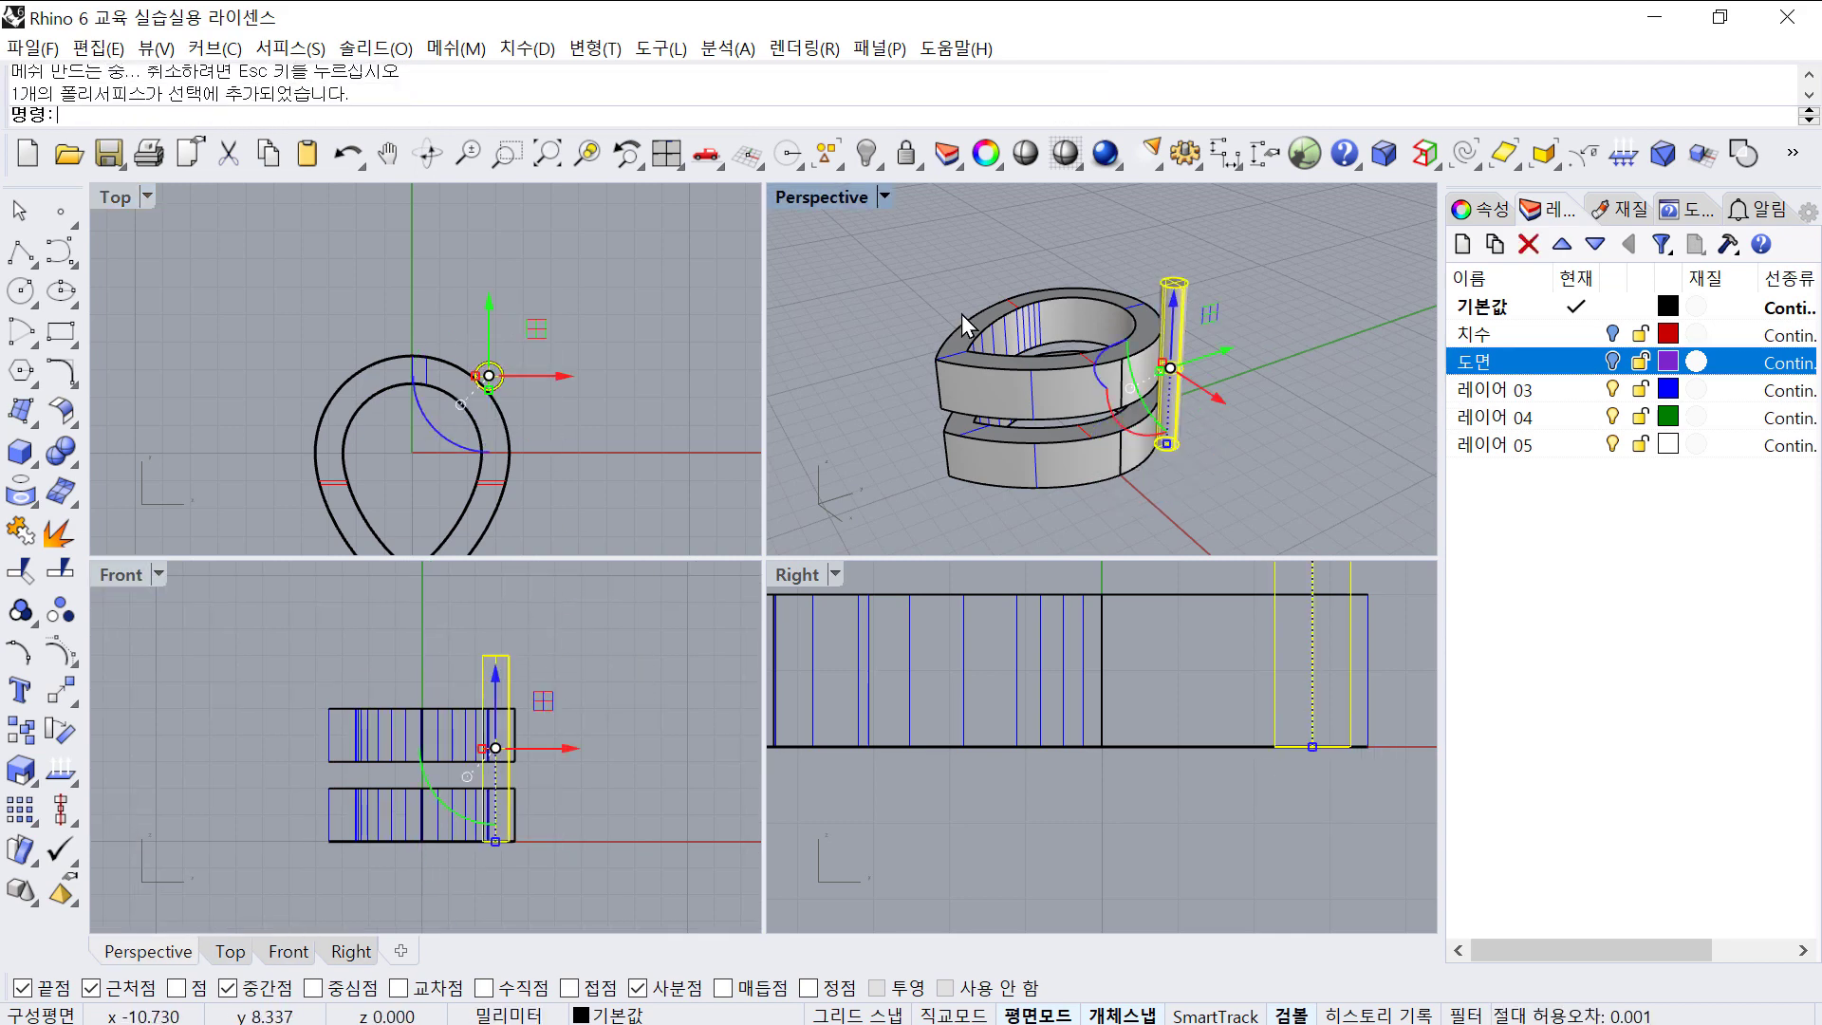
right_click_drag(961, 315, 808, 345)
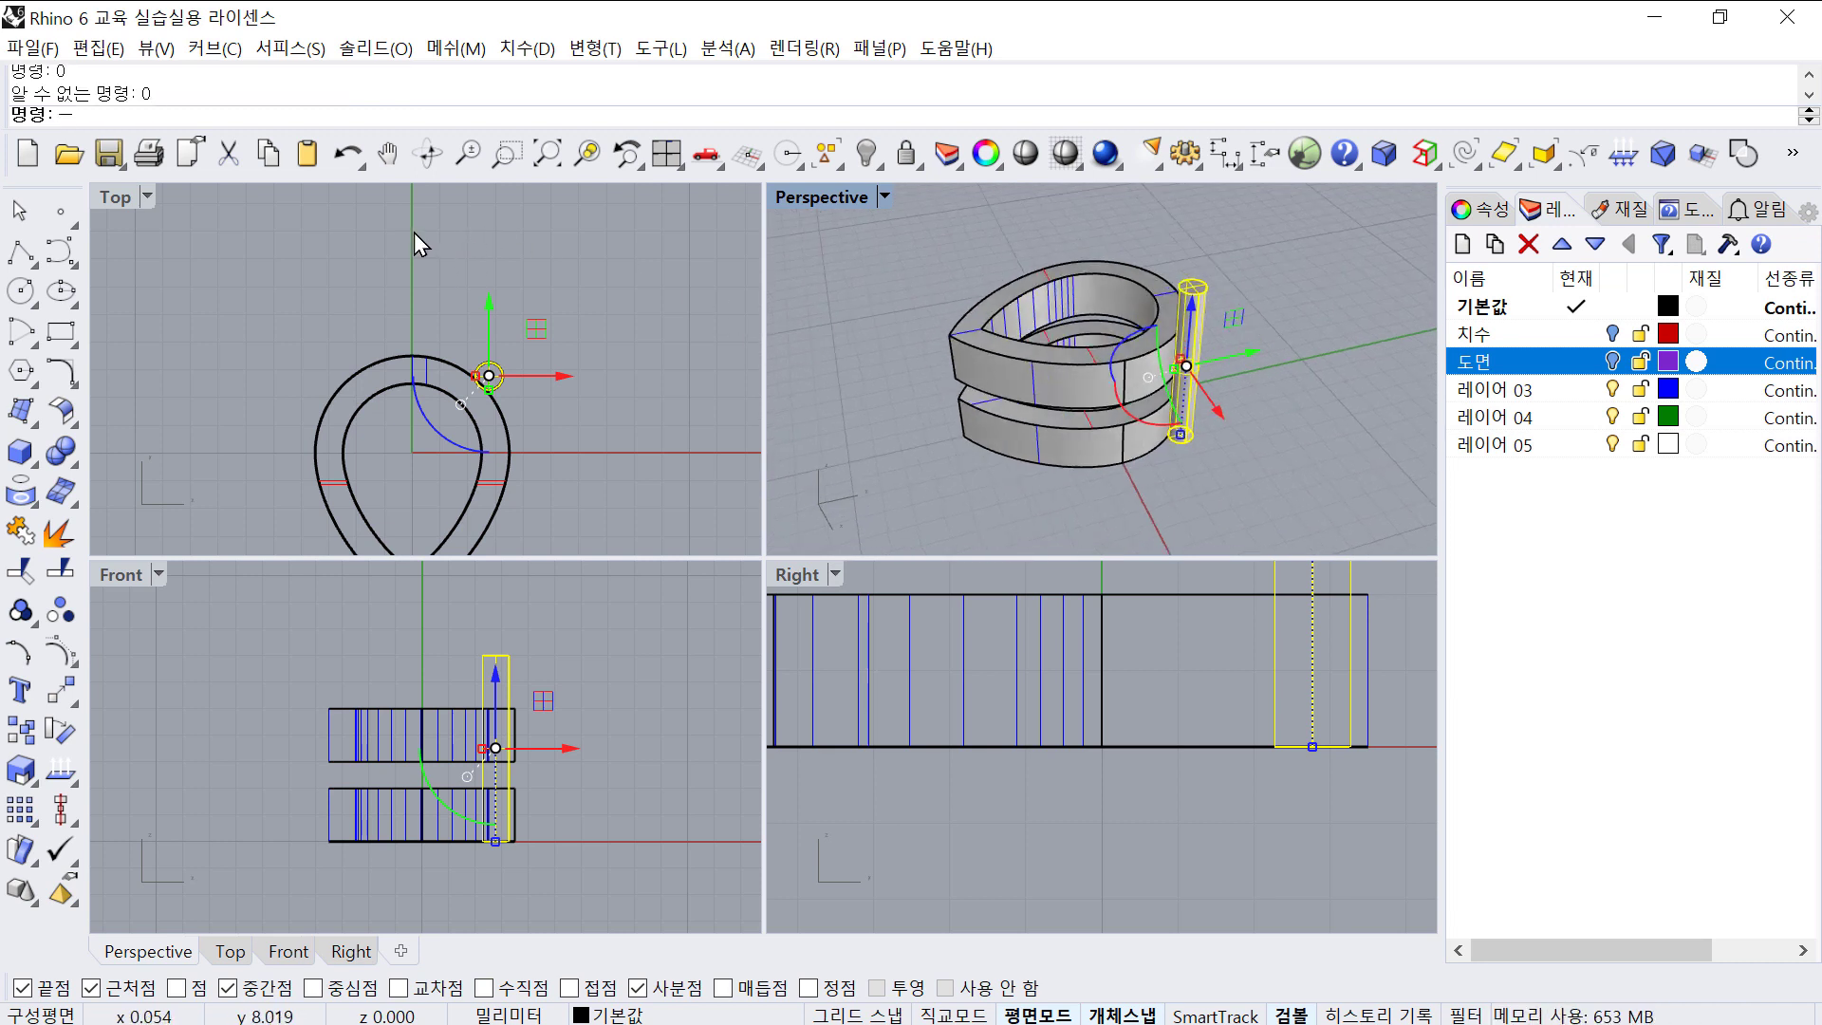
type("m")
key("Return")
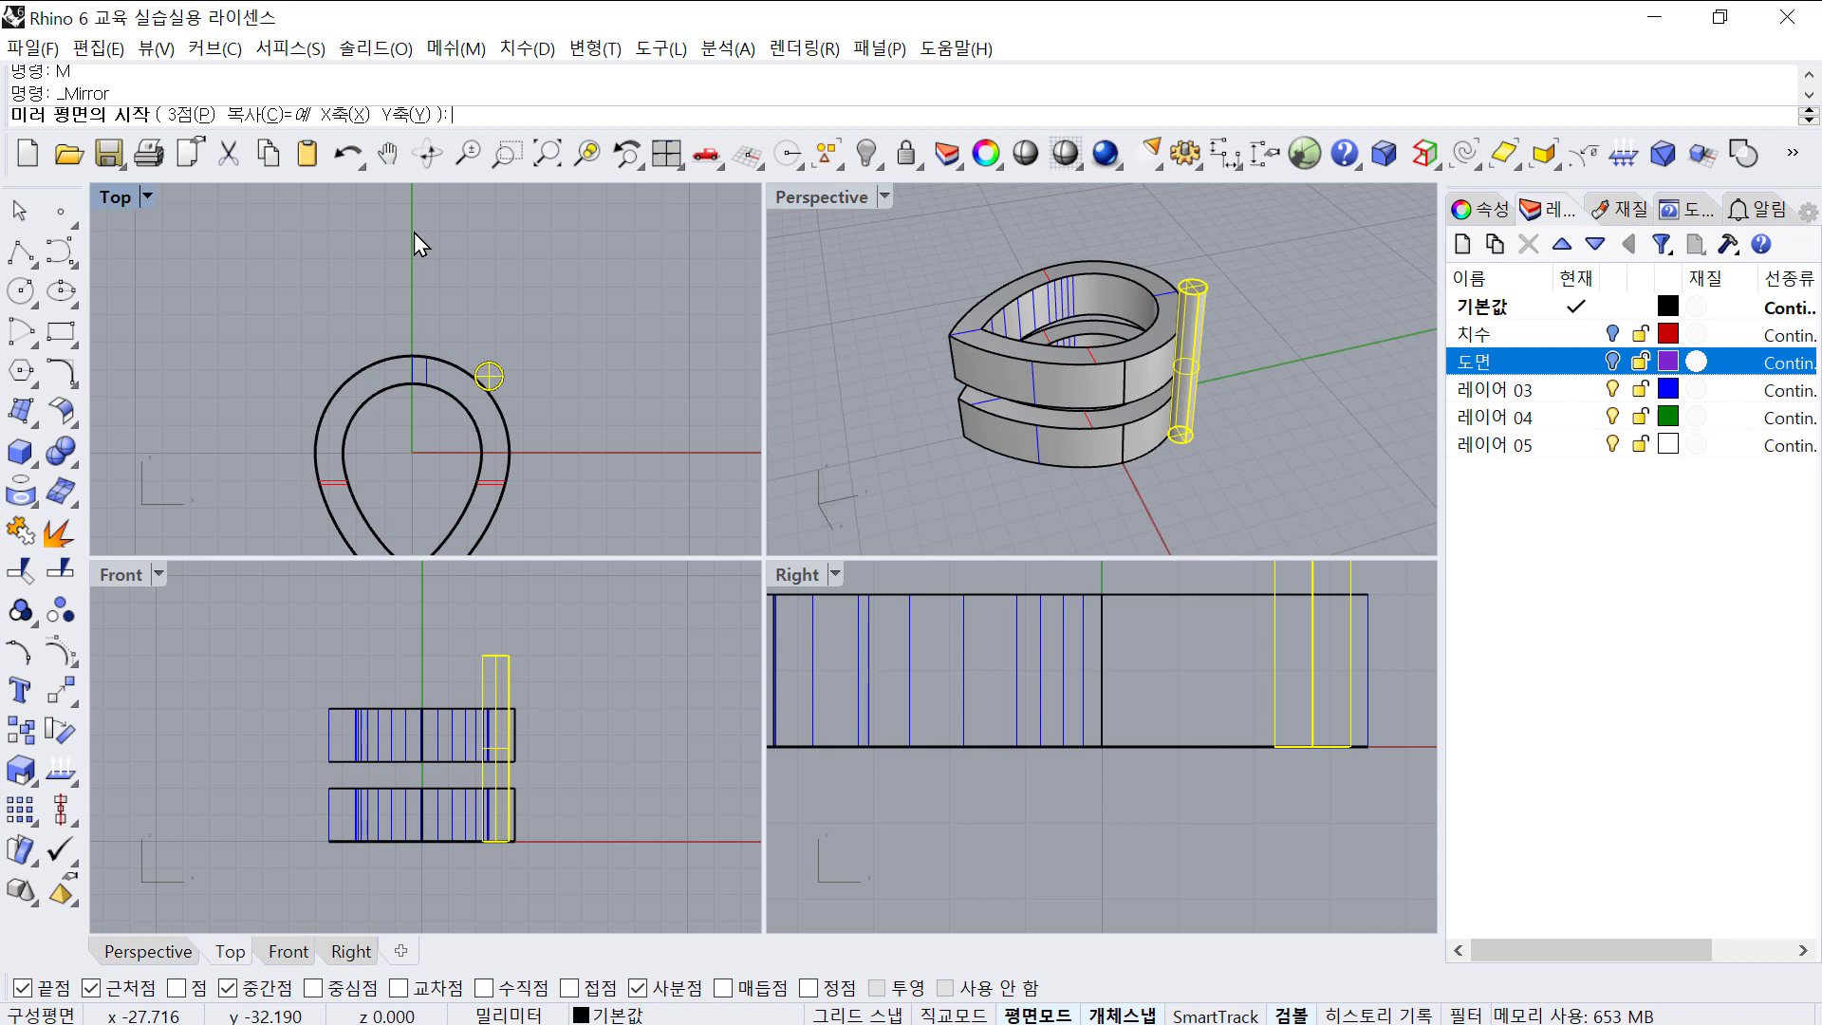
type("0")
key("Return")
left_click(414, 231)
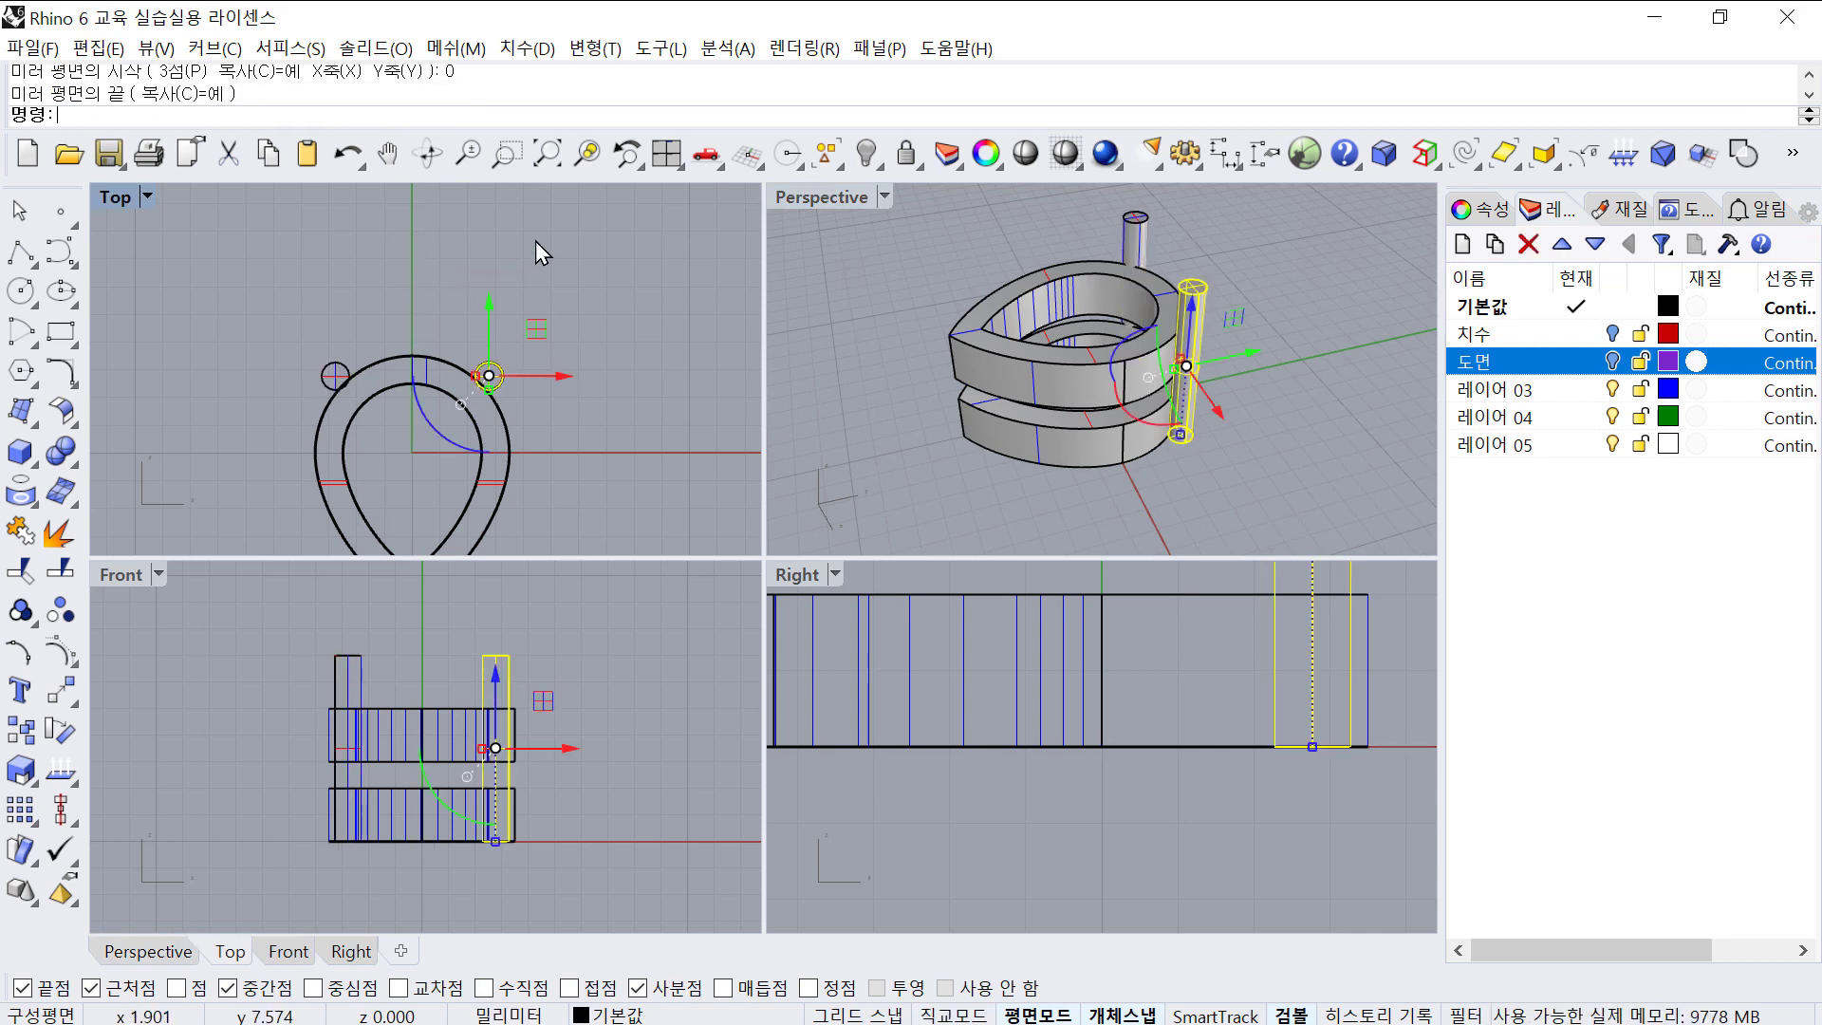
- Group the two teardrop ring pieces and both prongs
right_click_drag(1159, 331, 943, 374)
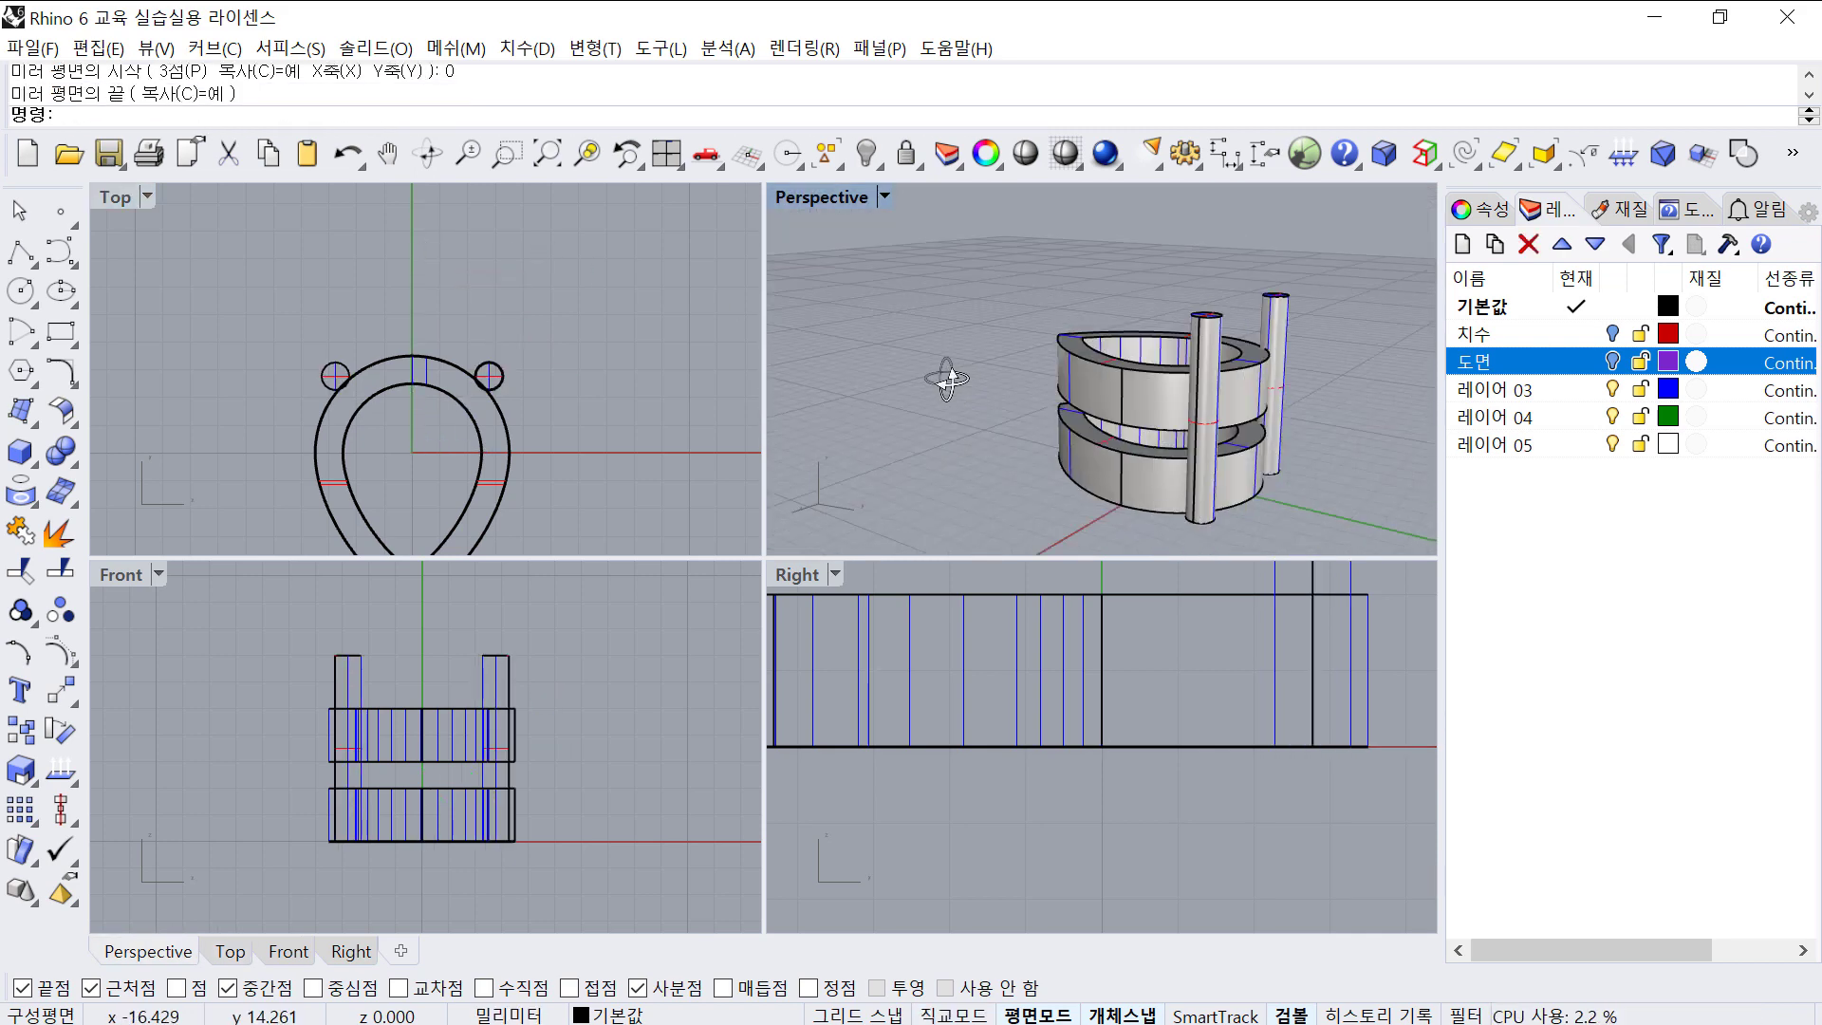
scroll(505, 384, "down", 3)
scroll(428, 361, "up", 2)
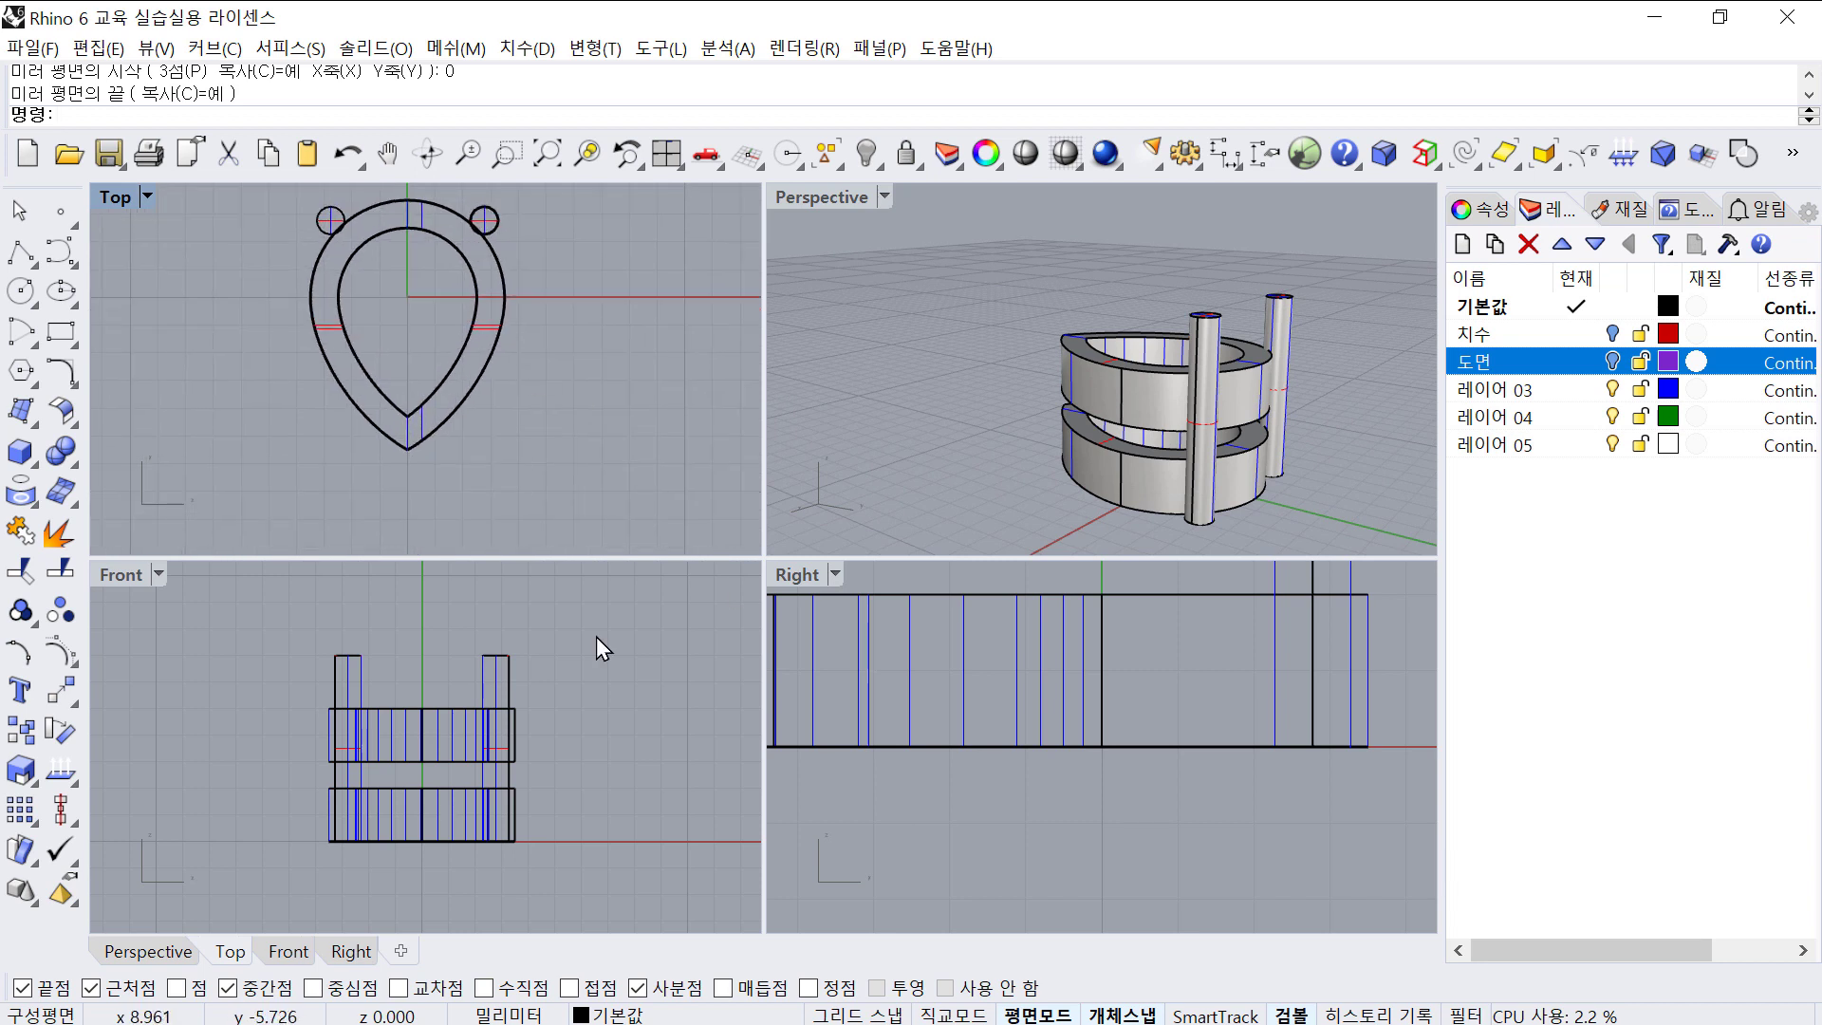
left_click(602, 739)
left_click_drag(414, 727, 318, 664)
right_click_drag(418, 707, 460, 660)
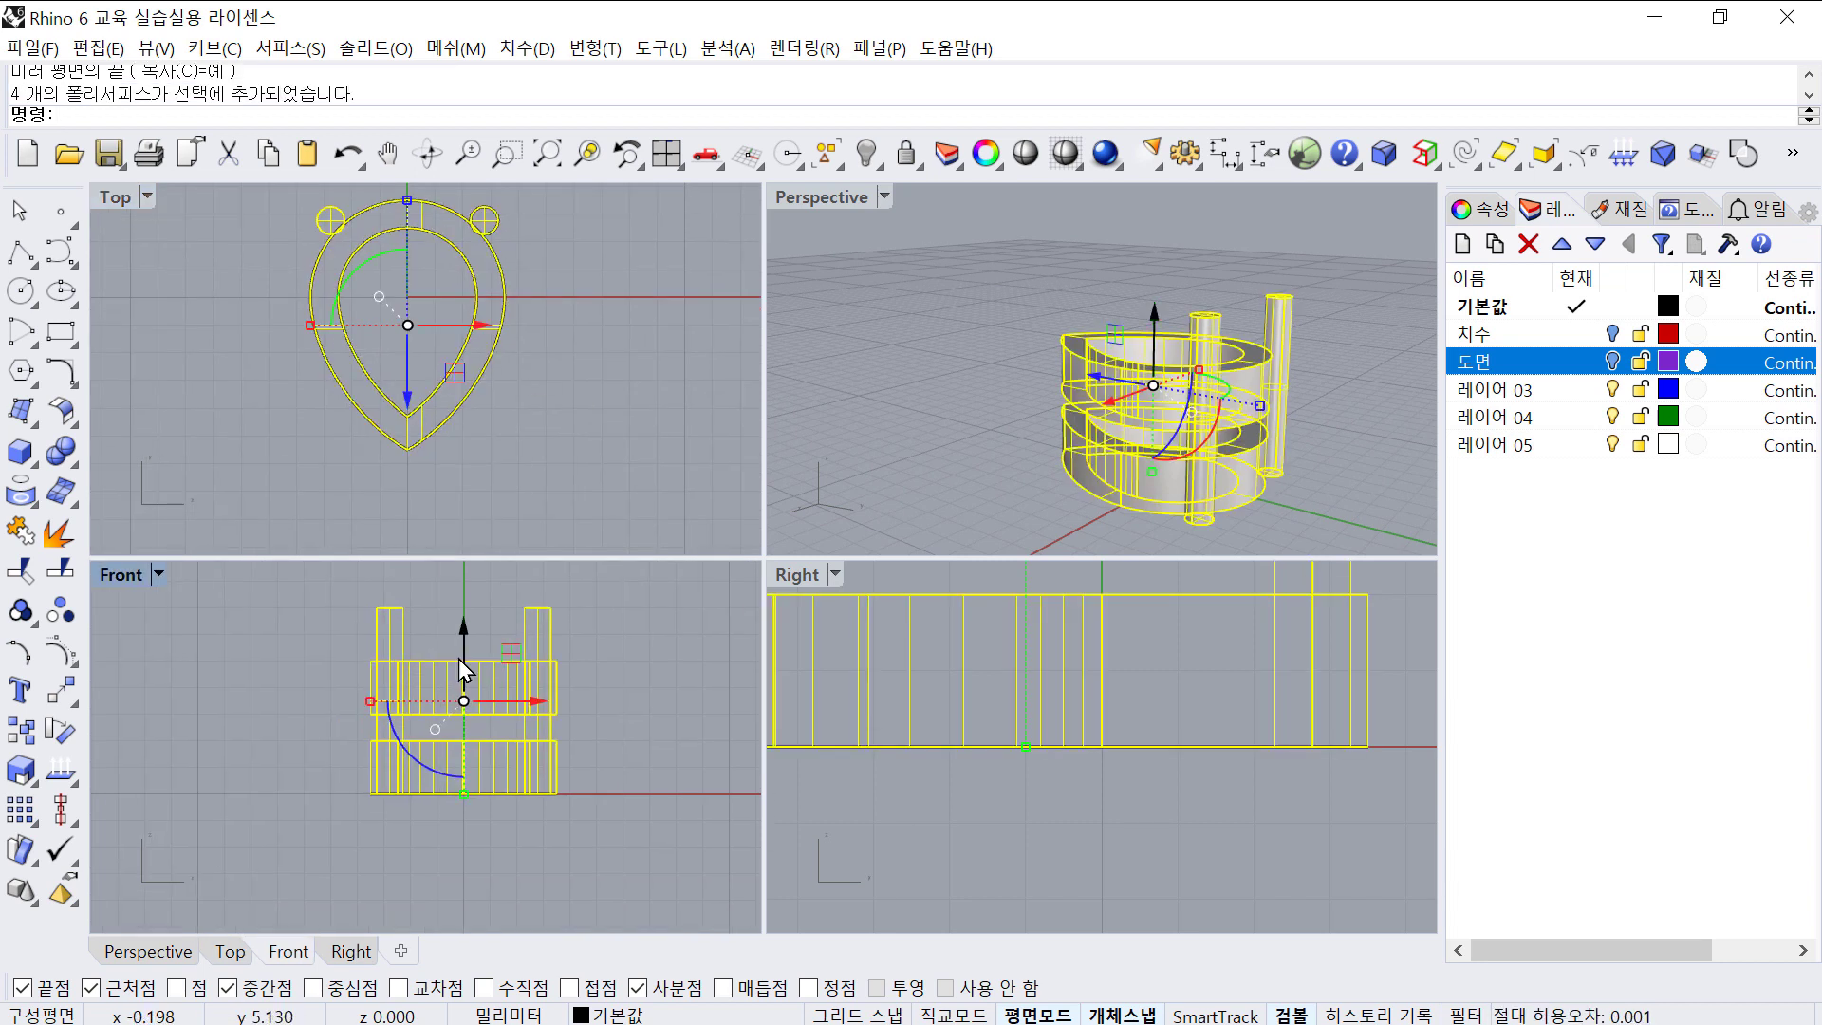
type("g")
key("Return")
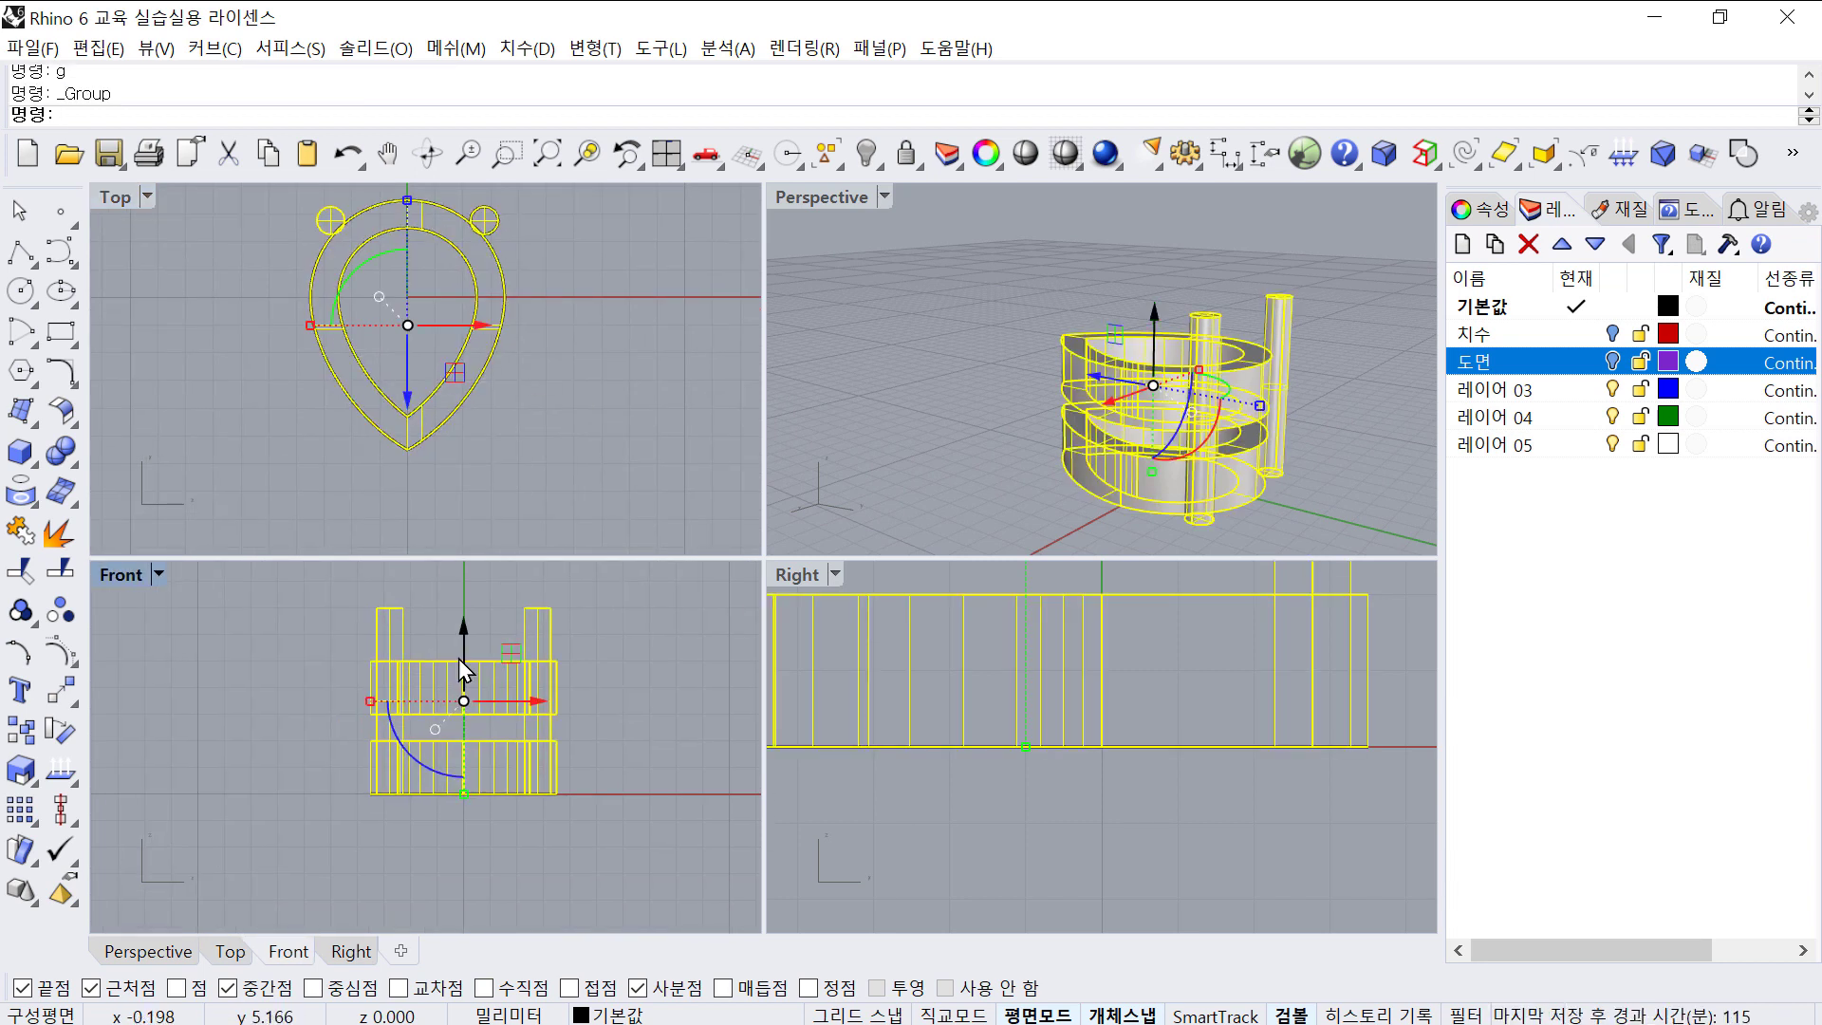
- Hide the grouped setting and delete the small circle and the inner teardrop curve from the Top view
type("h")
key("Return")
right_click_drag(534, 320, 567, 416)
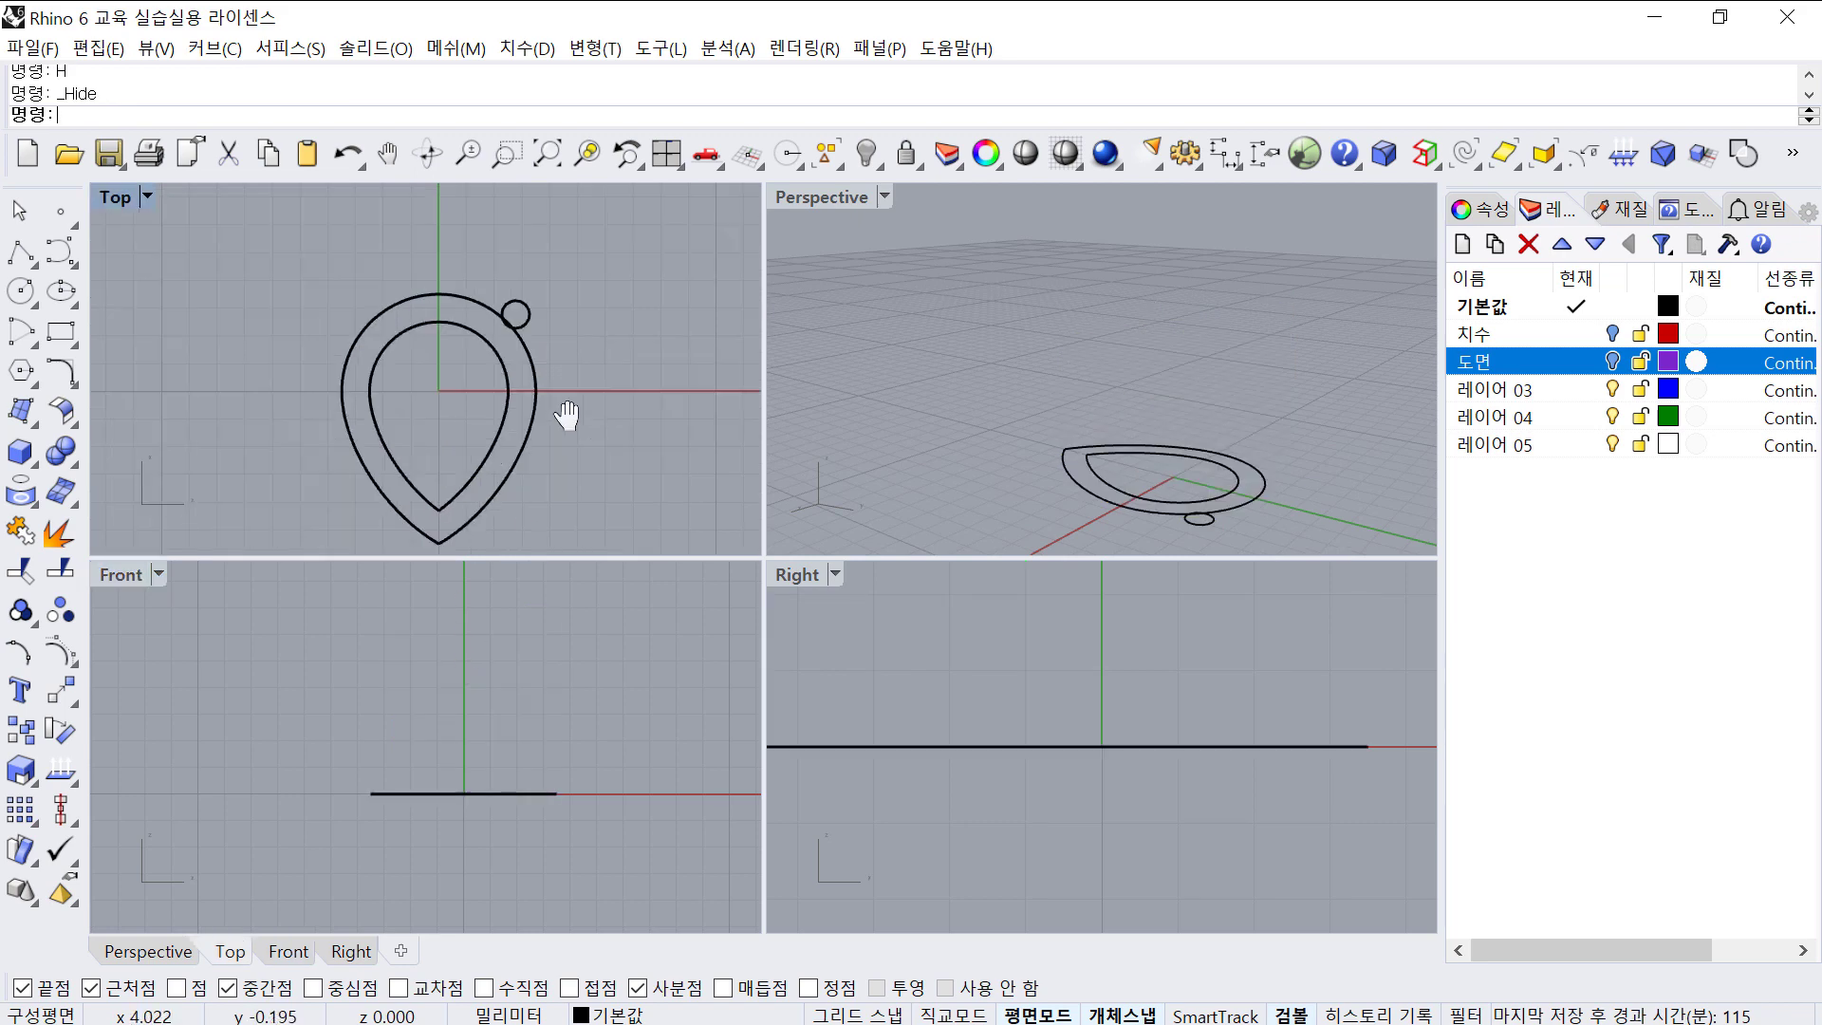
left_click(517, 316)
key("Delete")
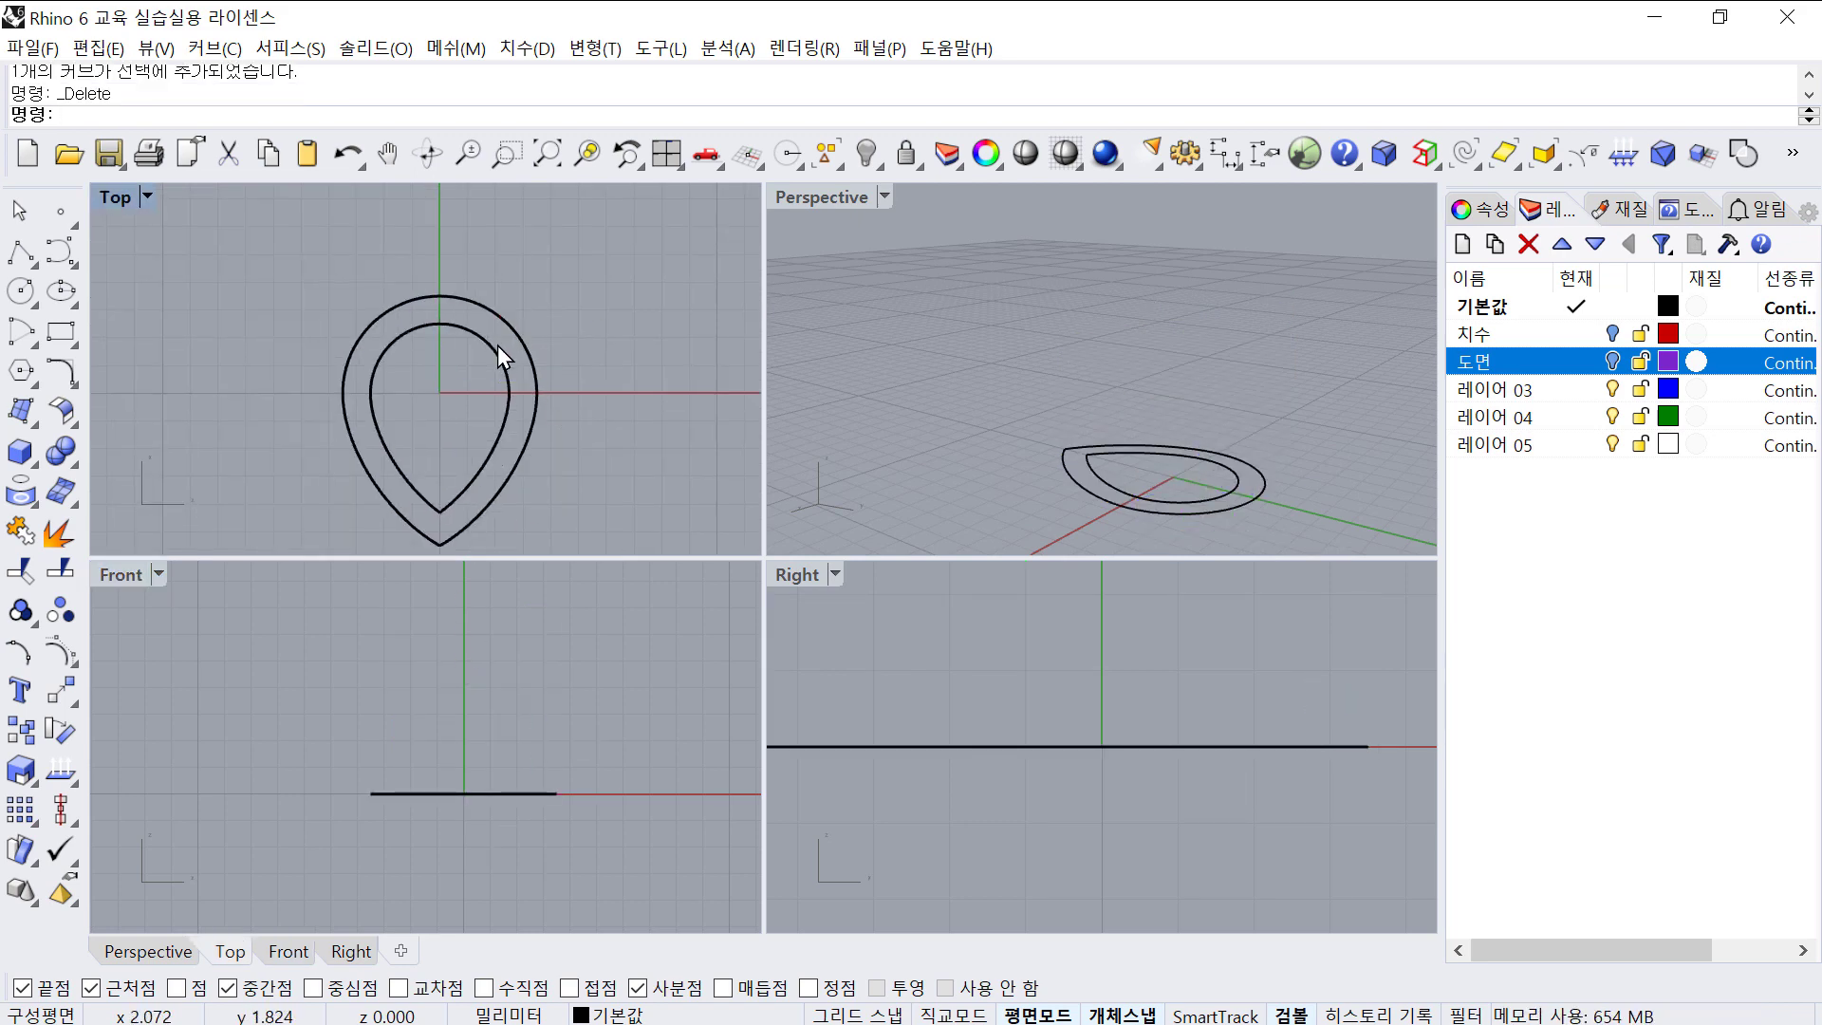
left_click(495, 342)
key("Delete")
right_click_drag(560, 520, 517, 407)
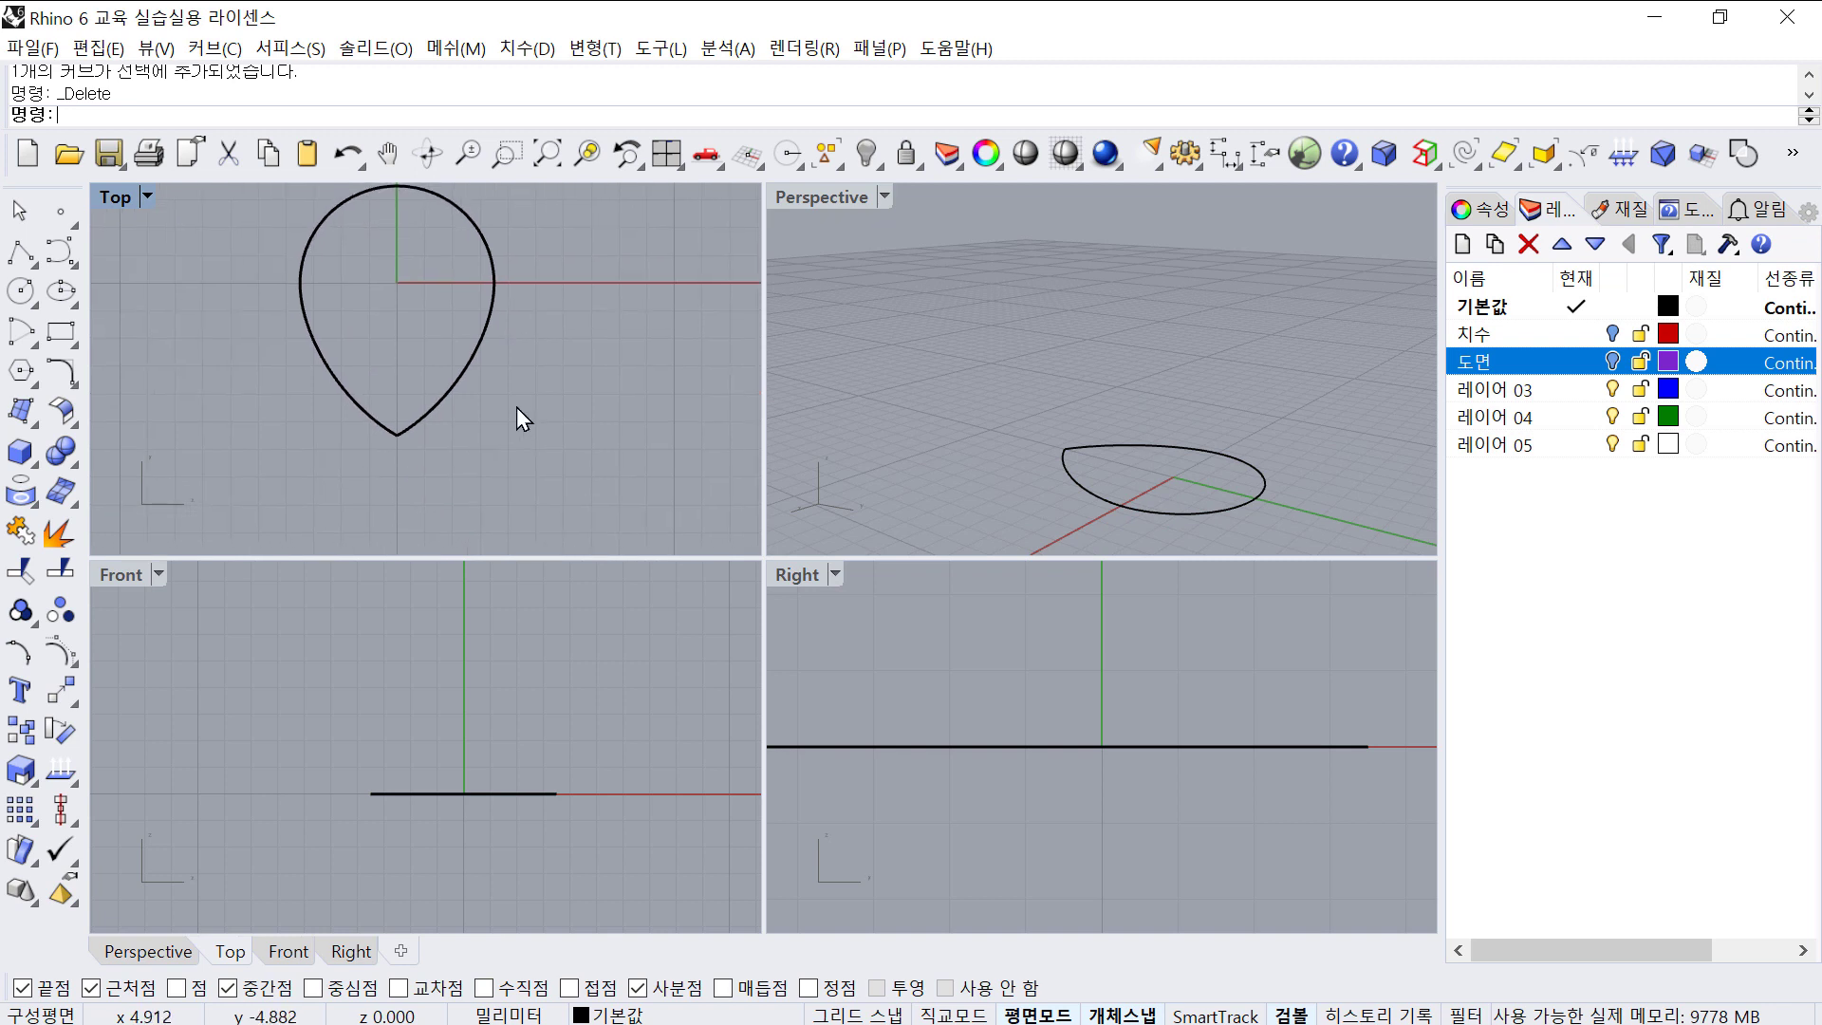
- Draw a straight line from the teardrop's pointed tip, slanting up along the right-hand curve and ending just outside it
left_click(388, 428)
scroll(434, 459, "up", 4)
key("Escape")
left_click(21, 252)
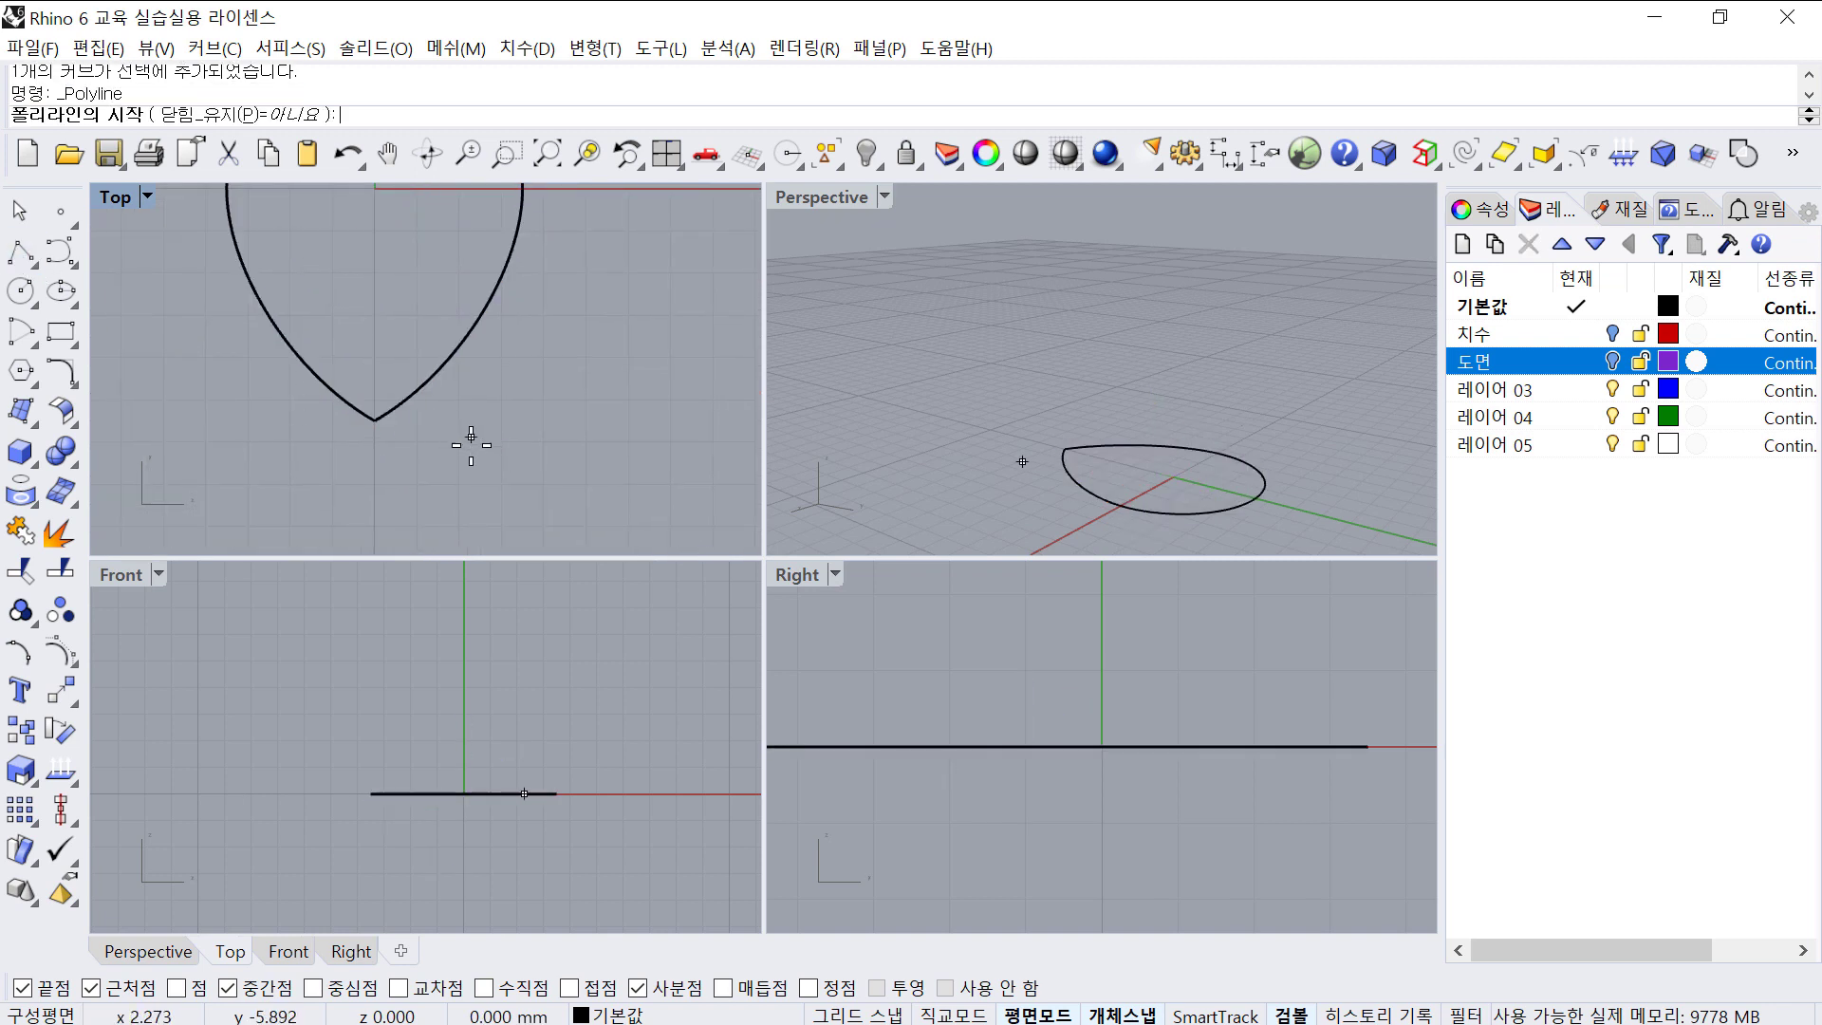
left_click(375, 420)
scroll(422, 389, "up", 3)
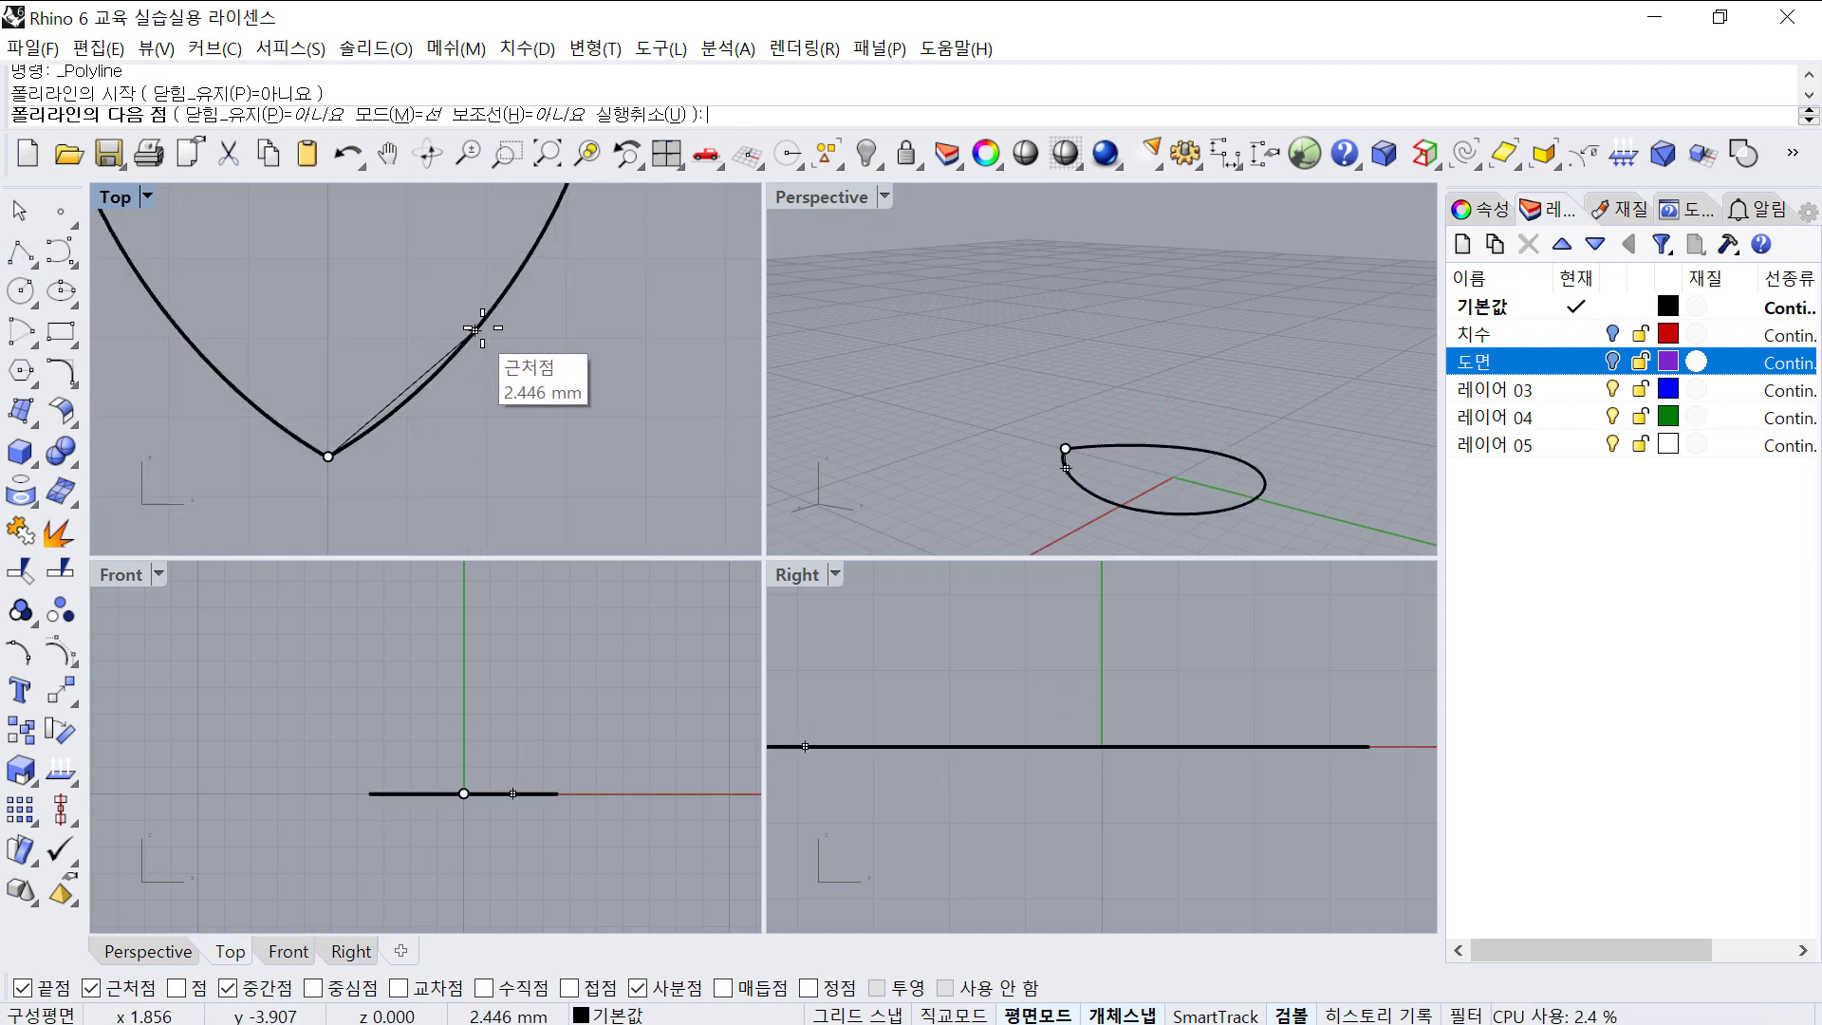
left_click(529, 310)
key("Return")
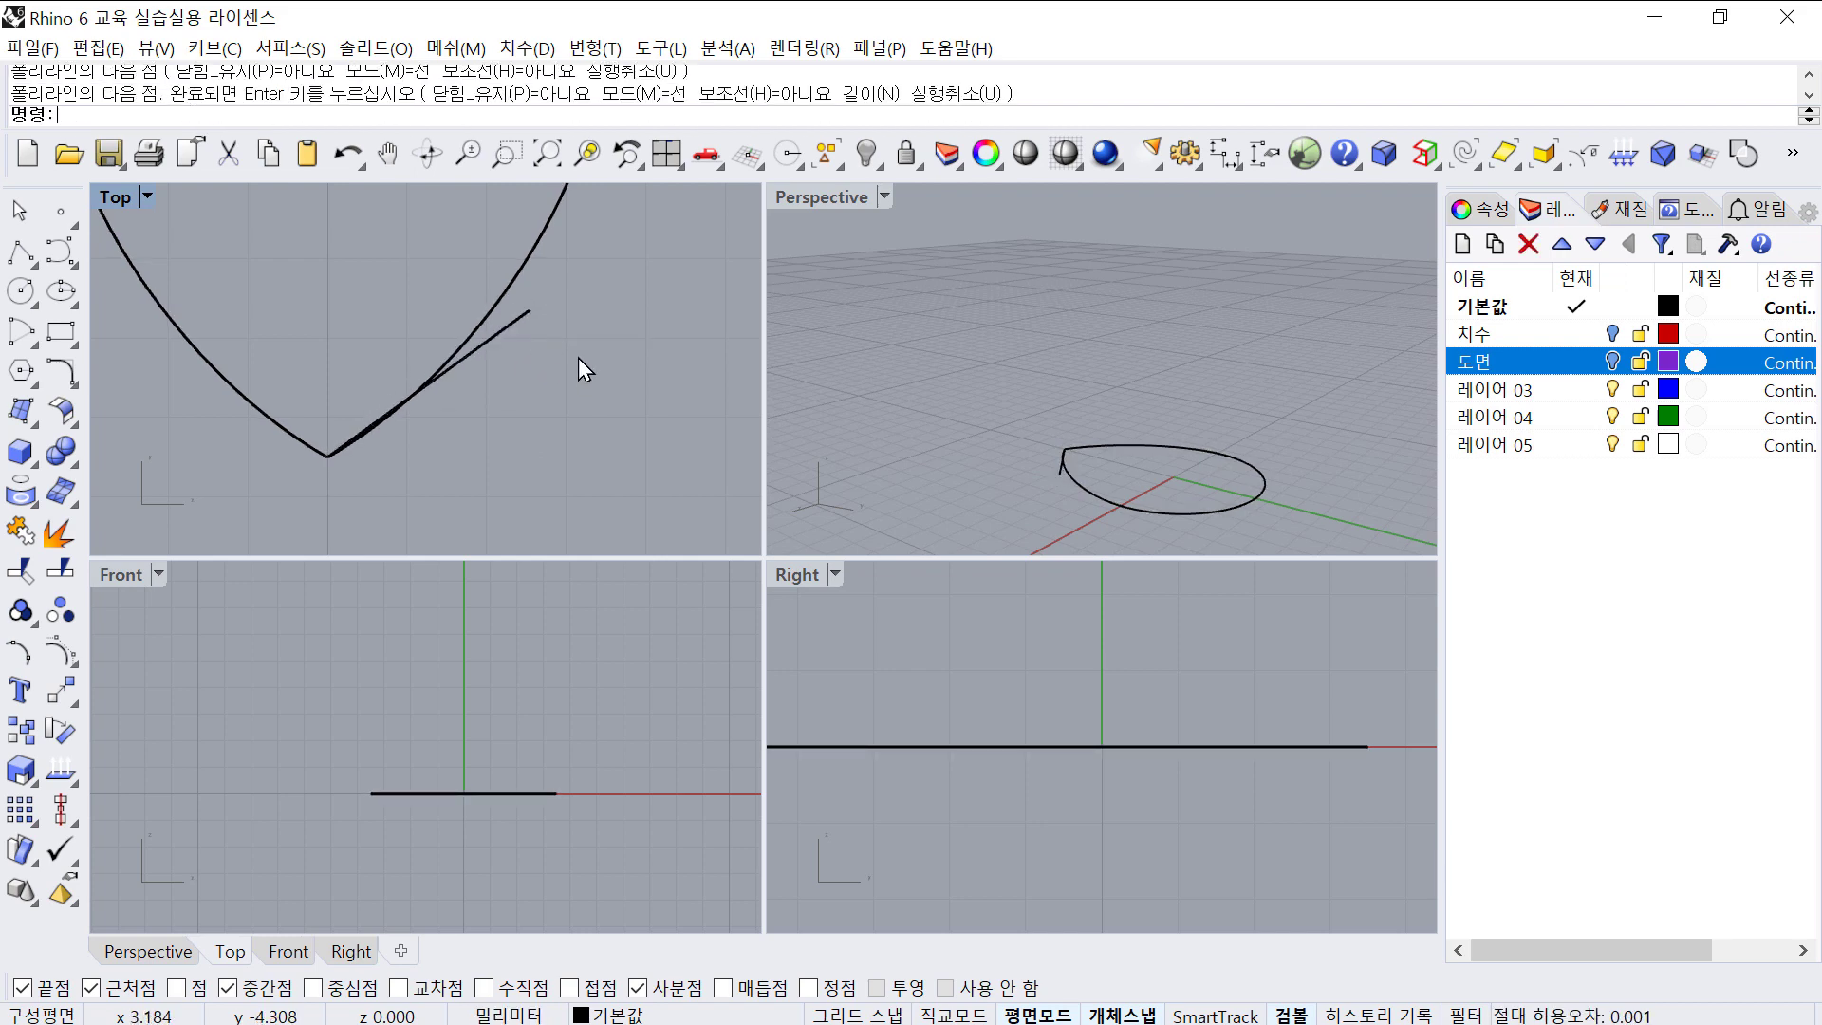
- Mirror a copy of the slanted line across the vertical axis through the origin to form a V at the tip
left_click(522, 317)
key("Escape")
left_click(518, 271)
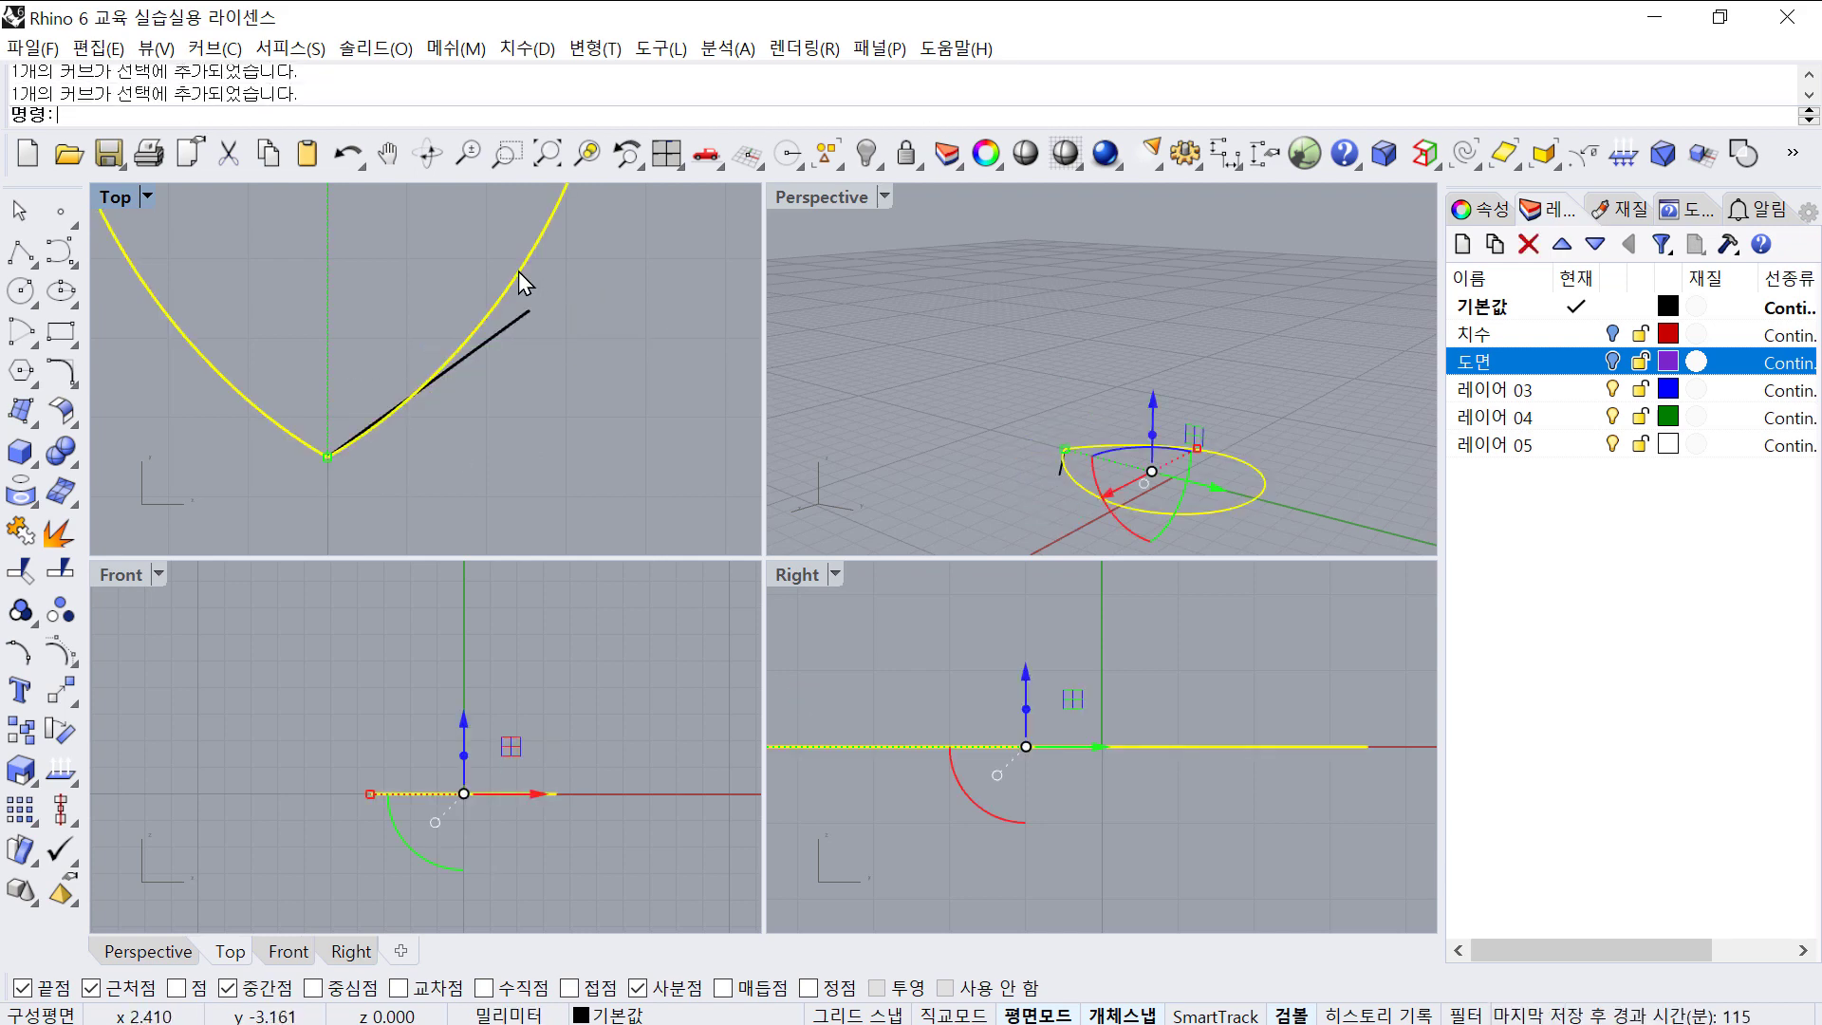
key("Escape")
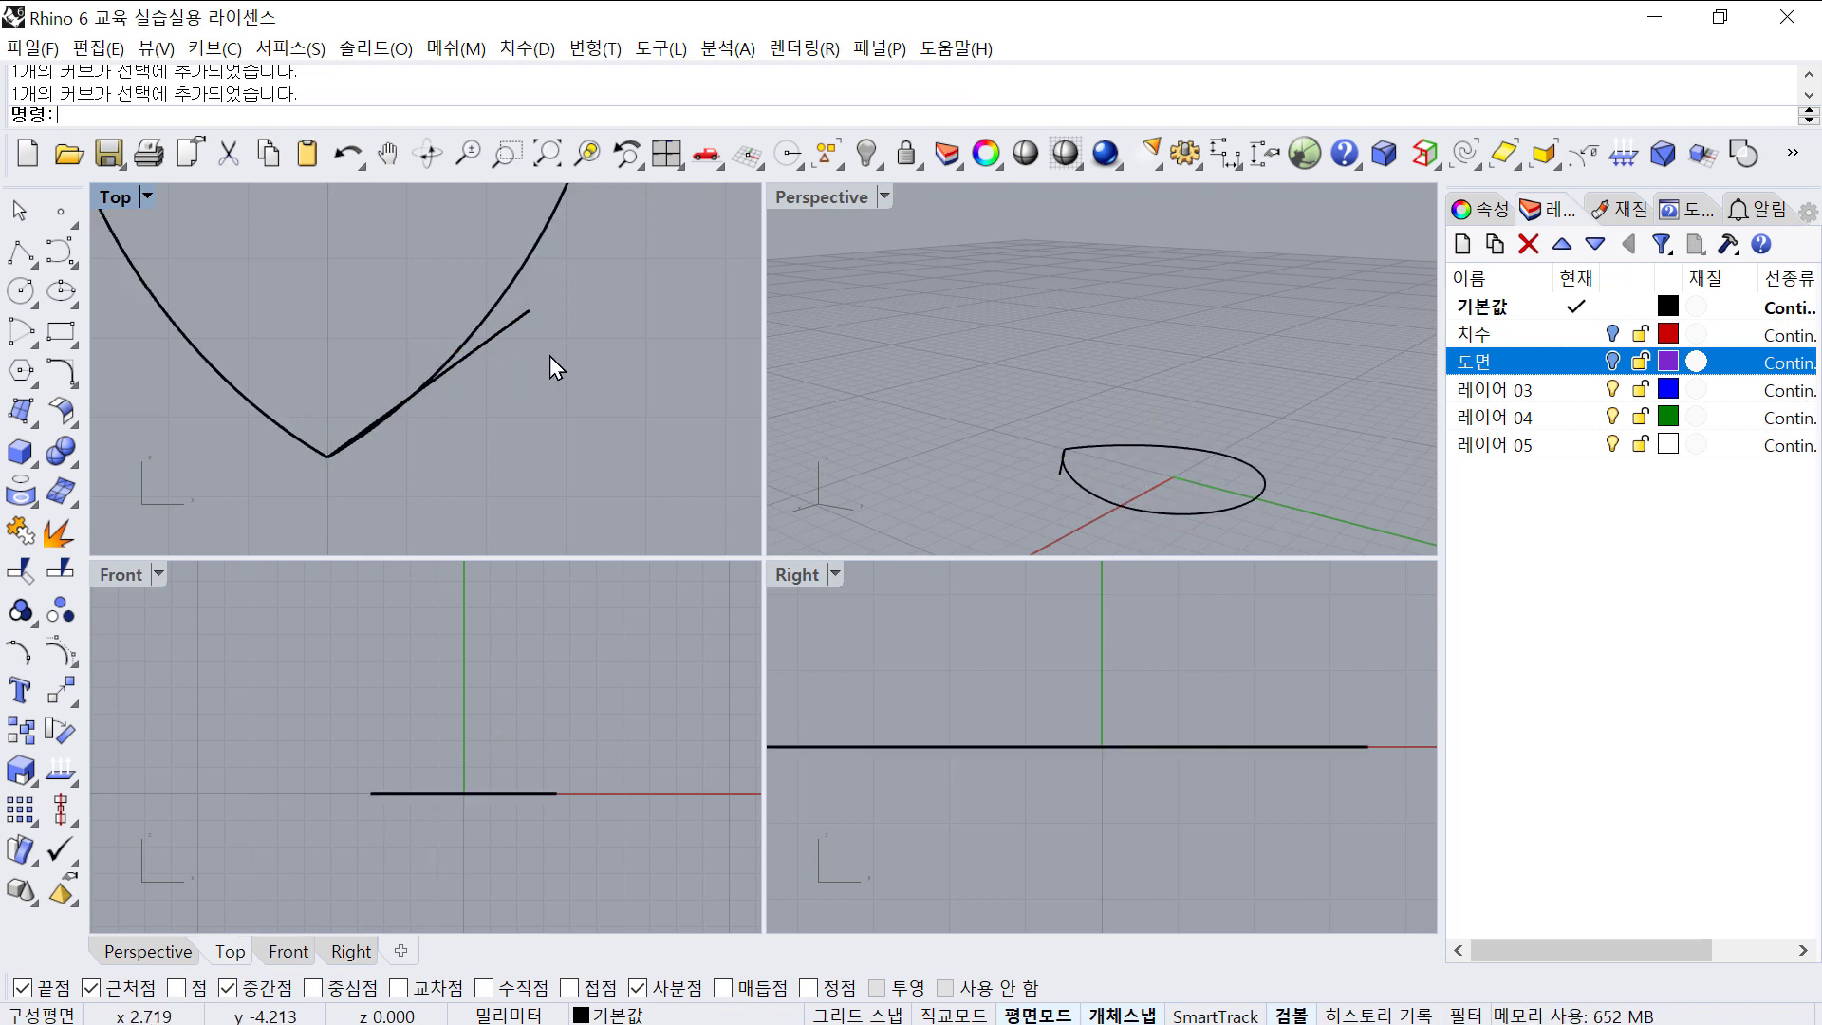
left_click(521, 314)
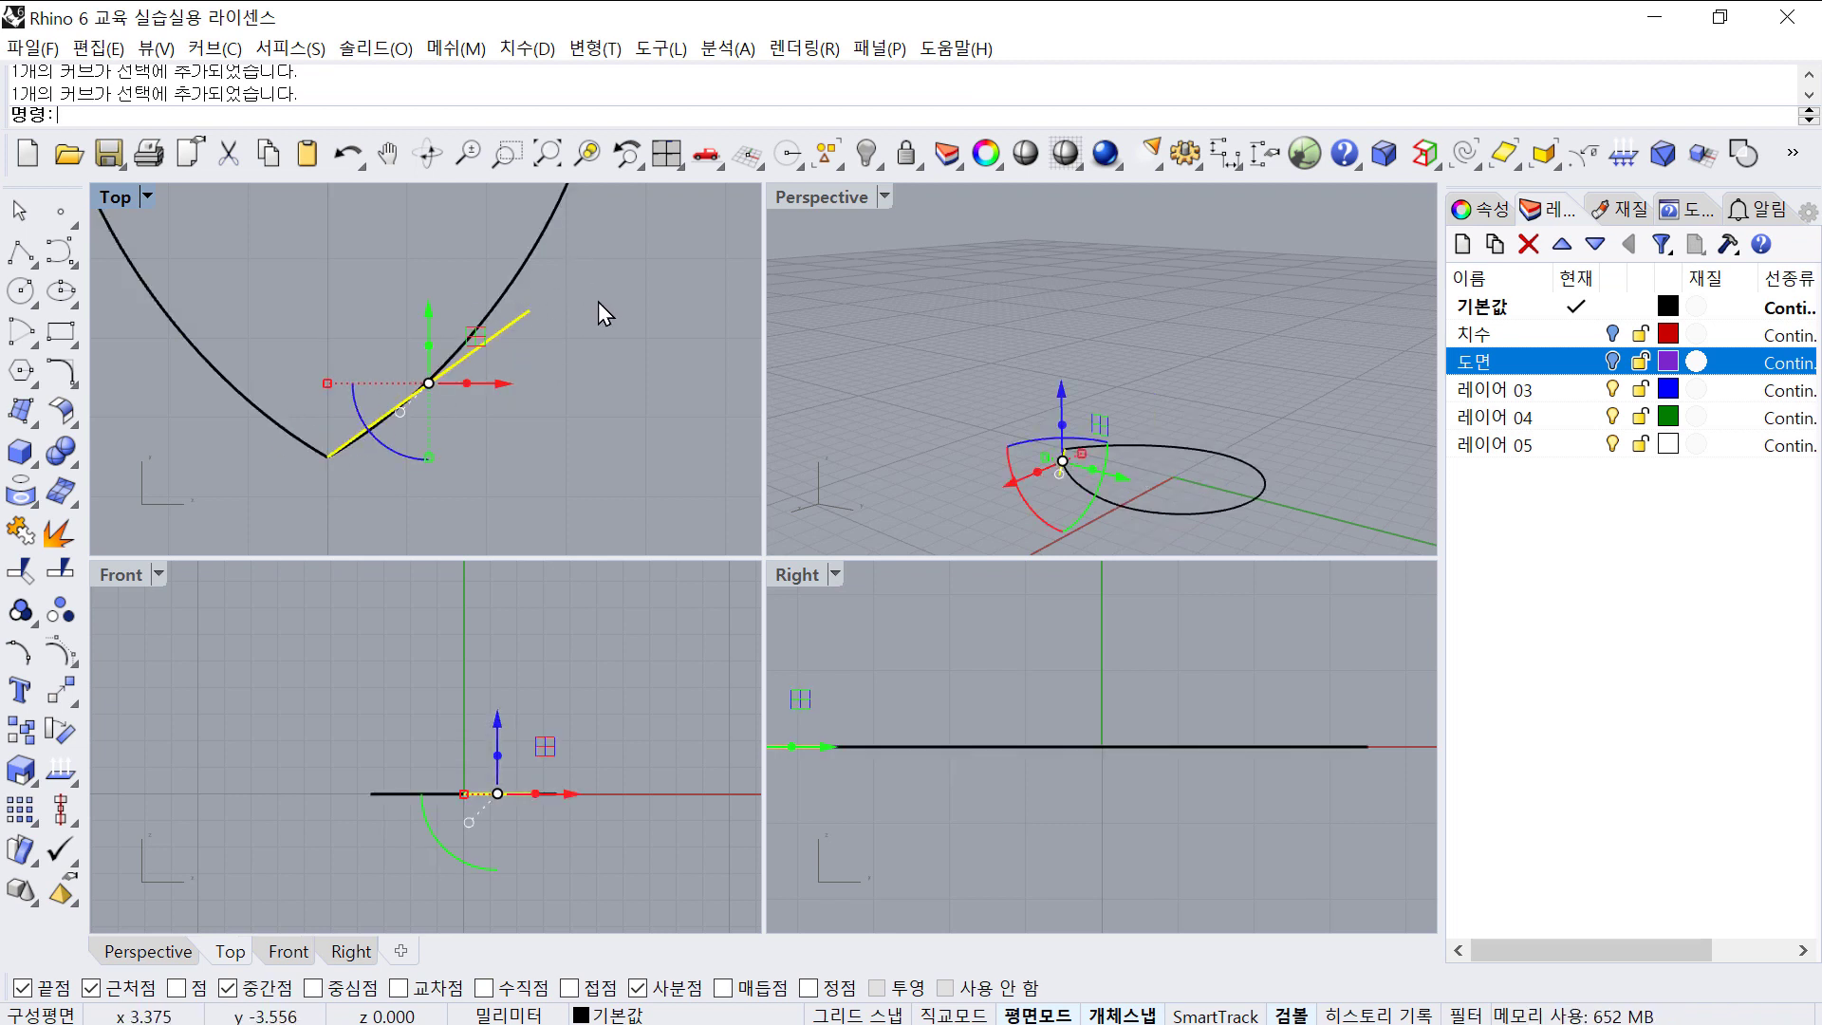
scroll(599, 323, "down", 2)
type("mirror")
key("Return")
type("0")
key("Return")
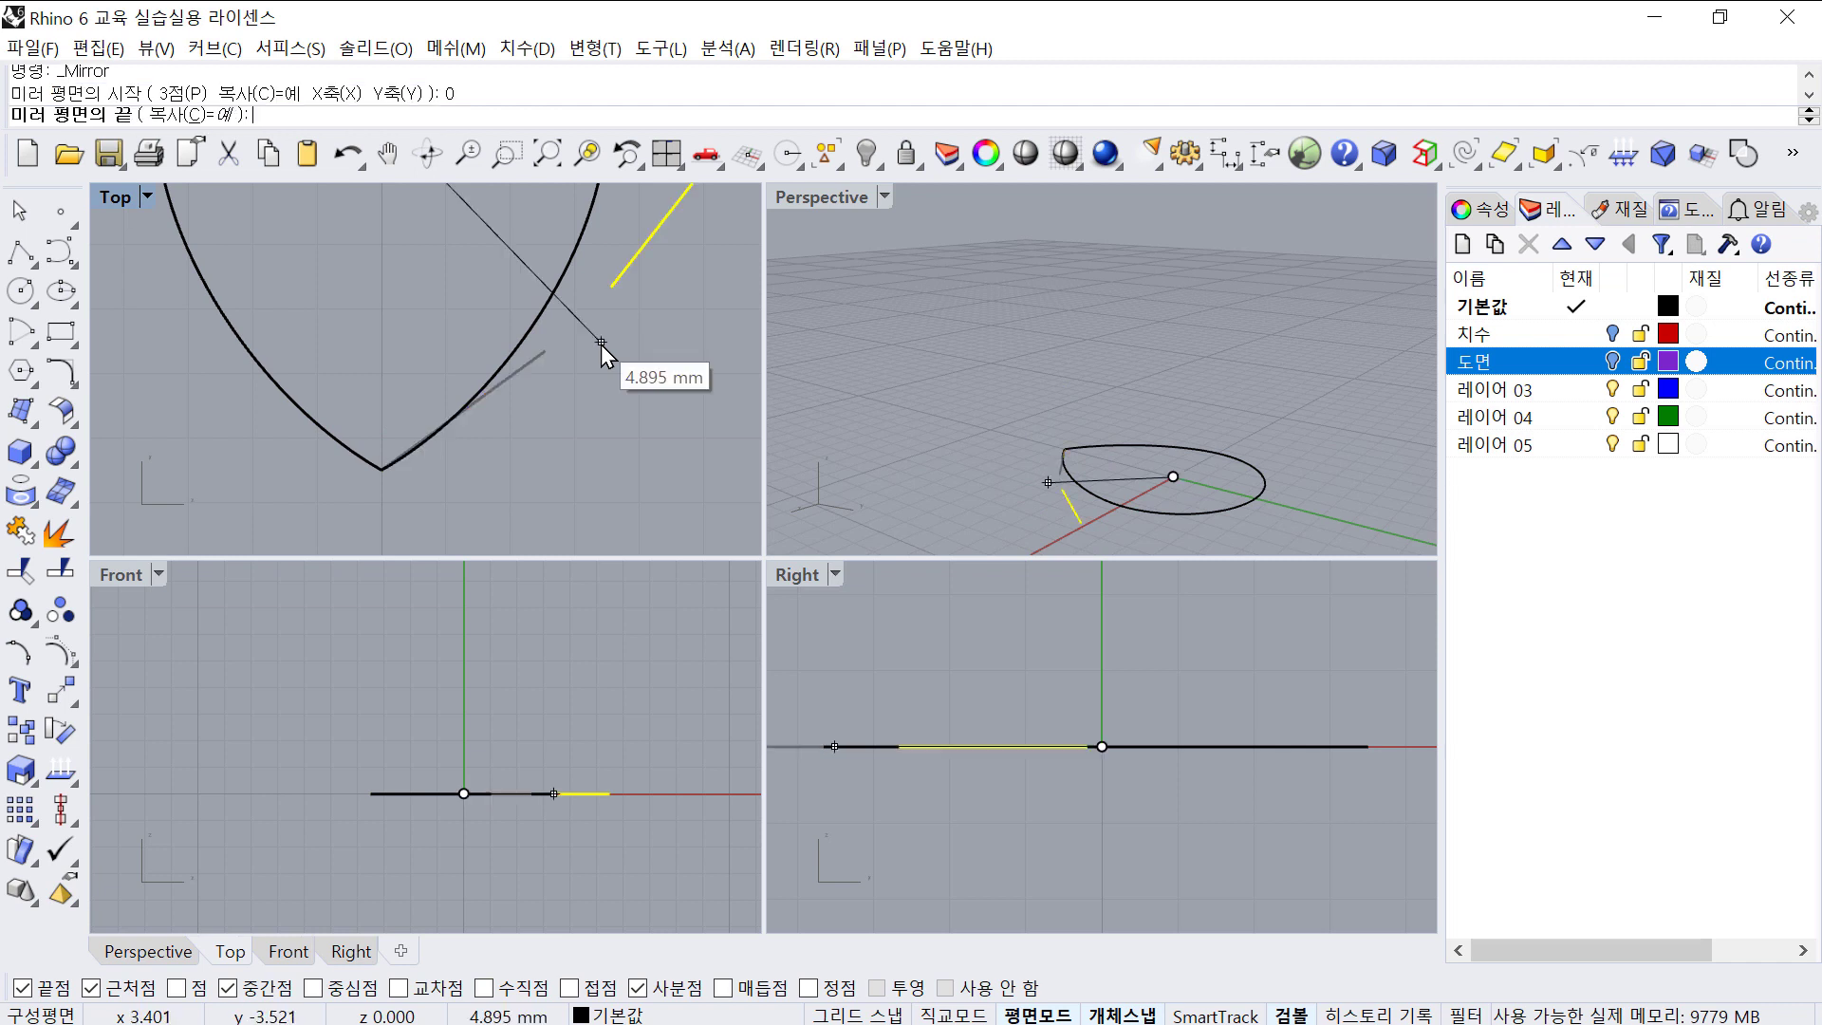
left_click(424, 321, "shift")
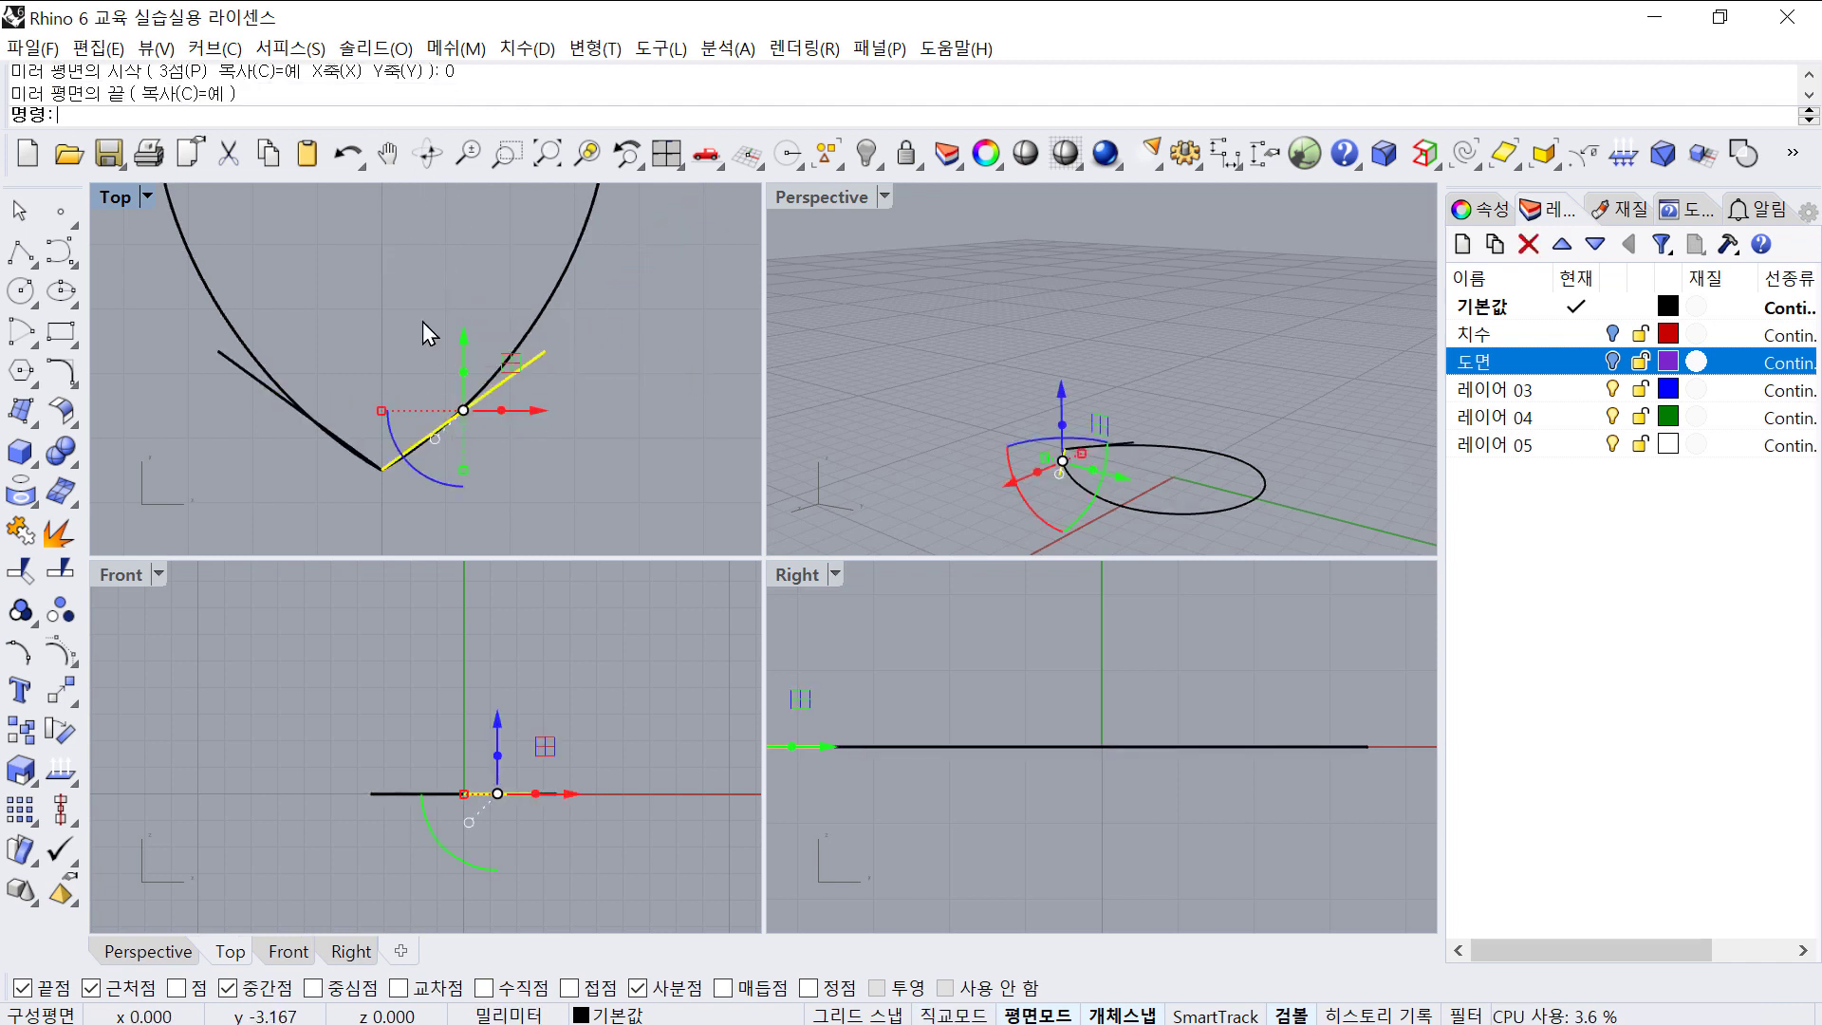
- Join the two slanted lines into one V-shaped curve and offset it 1 mm outward, below the teardrop's tip
key("Escape")
left_click(532, 362)
left_click(231, 370, "shift")
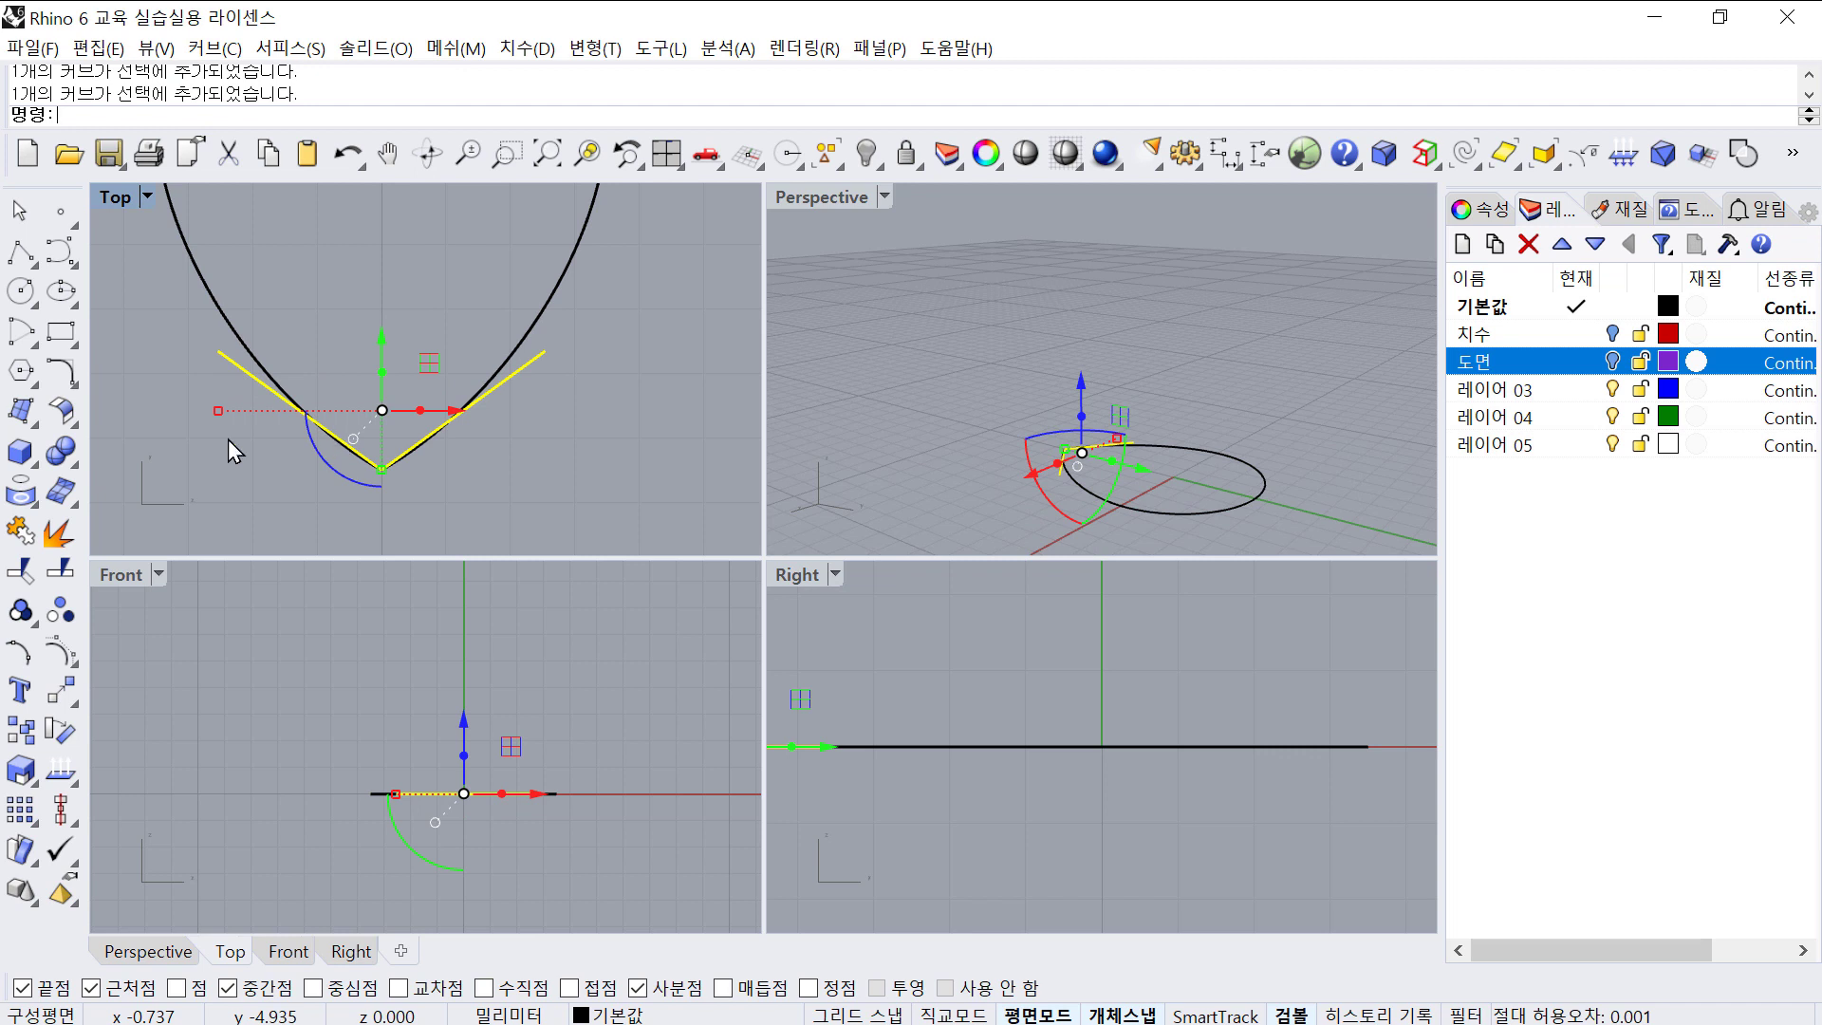
left_click(111, 456)
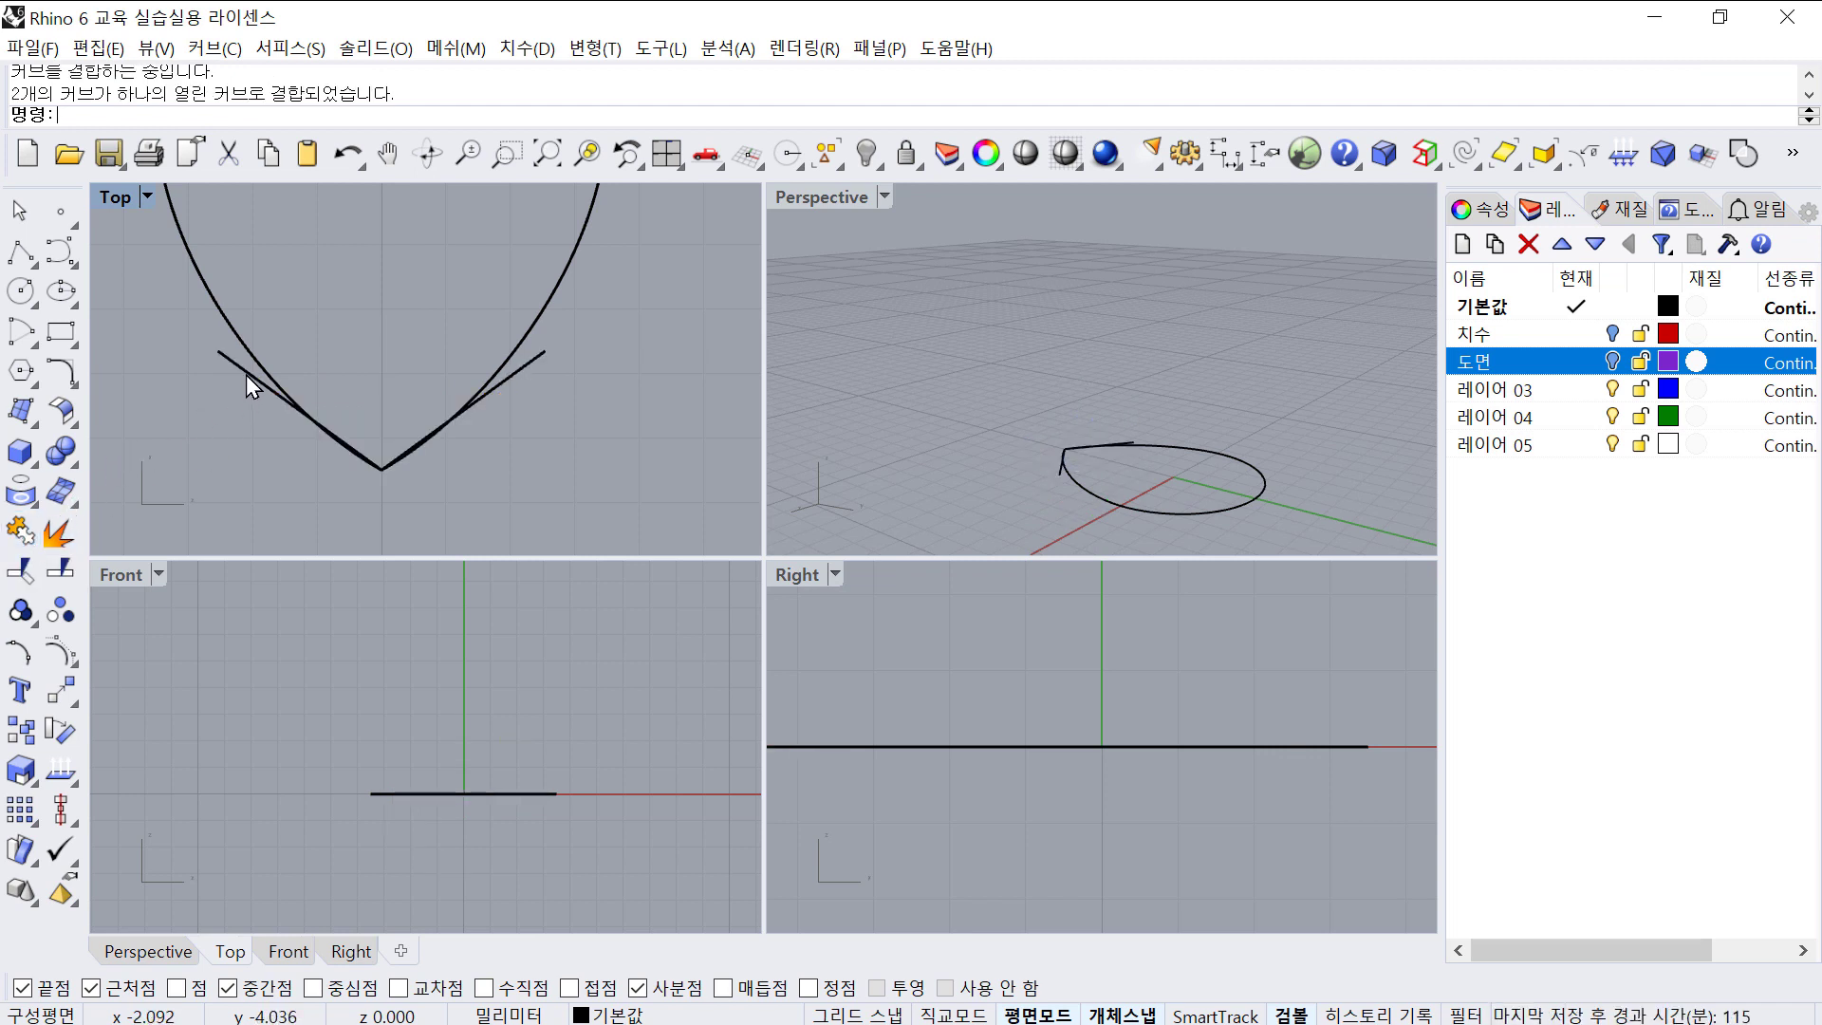
left_click(243, 373)
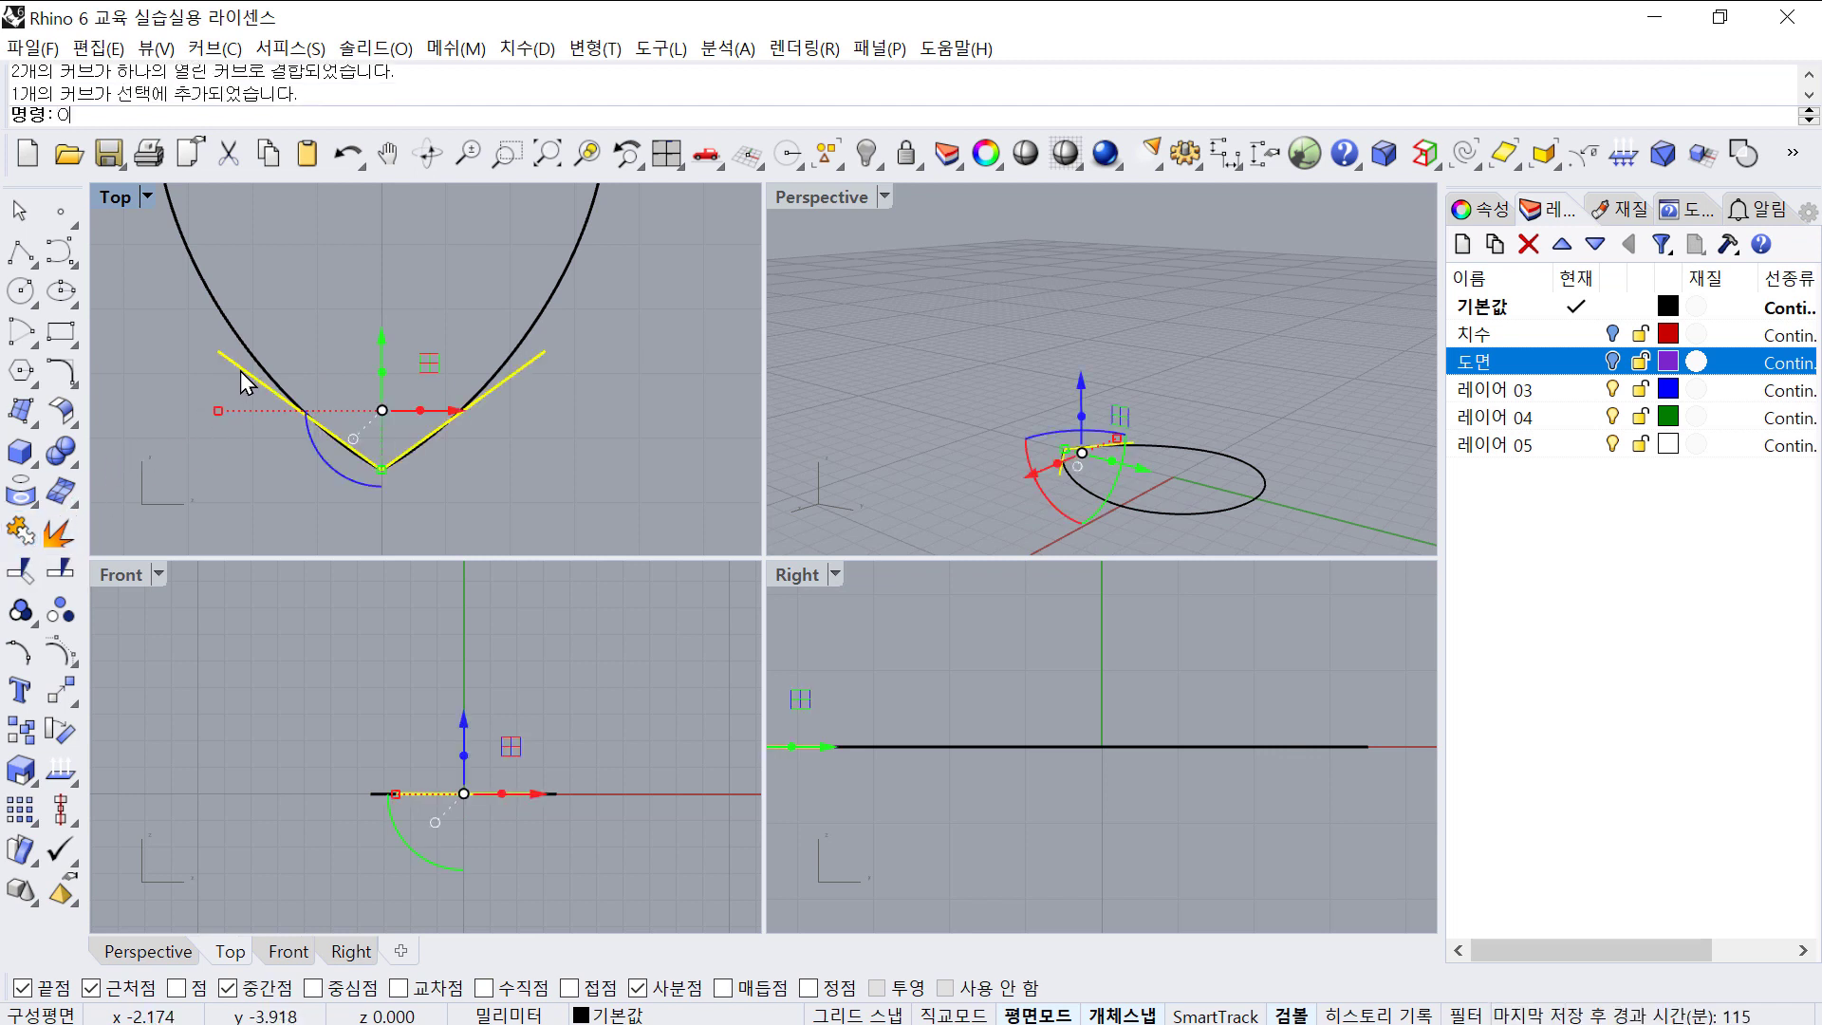
key("Return")
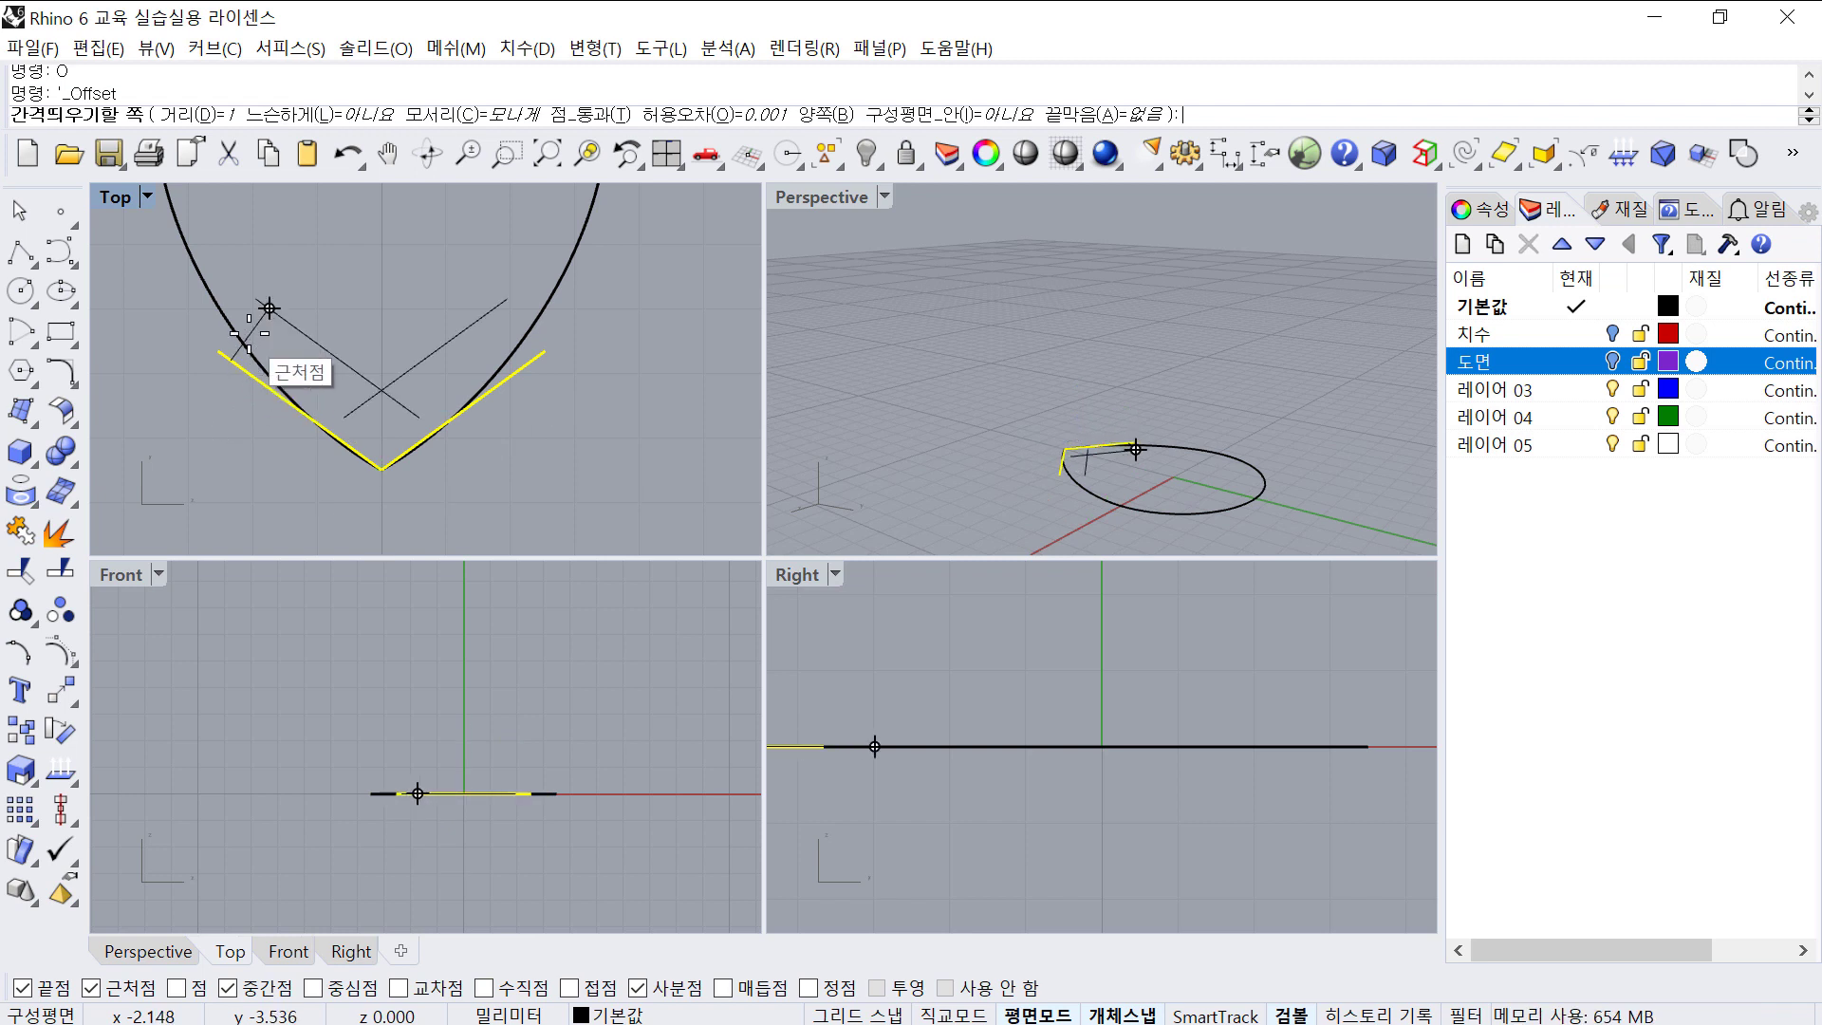
left_click(250, 417)
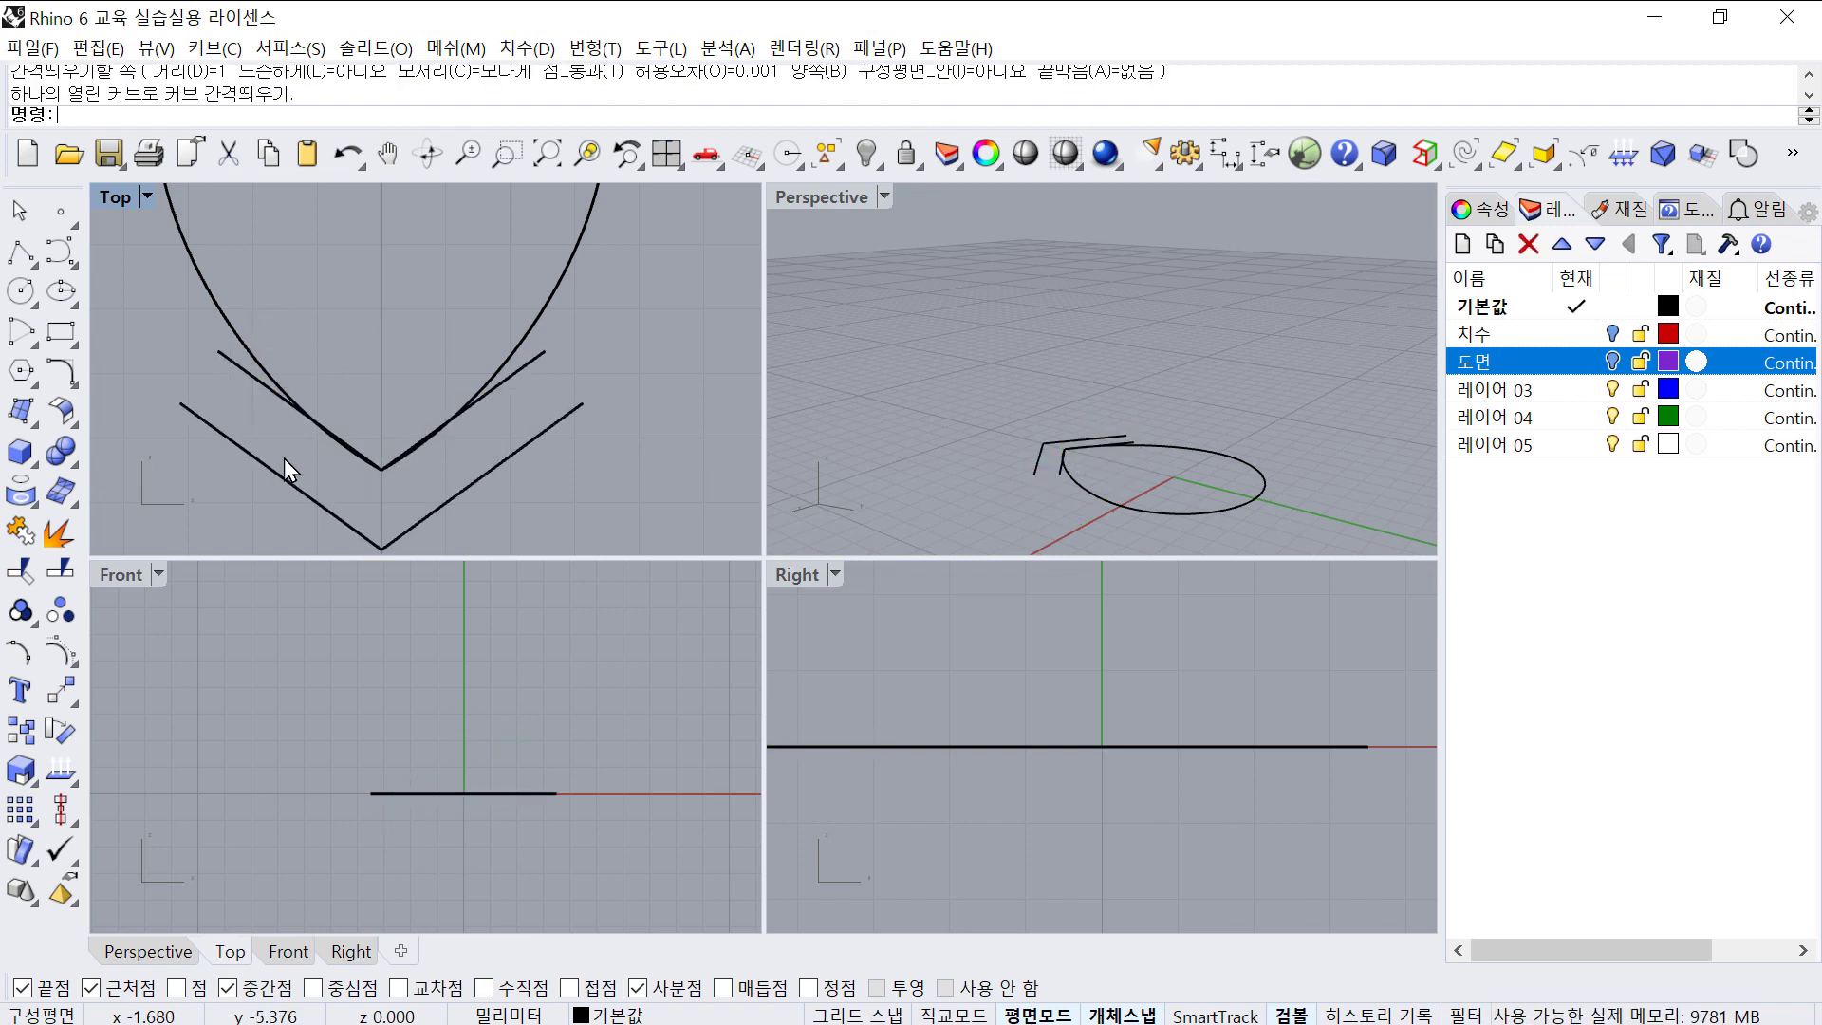
right_click_drag(283, 458, 316, 369)
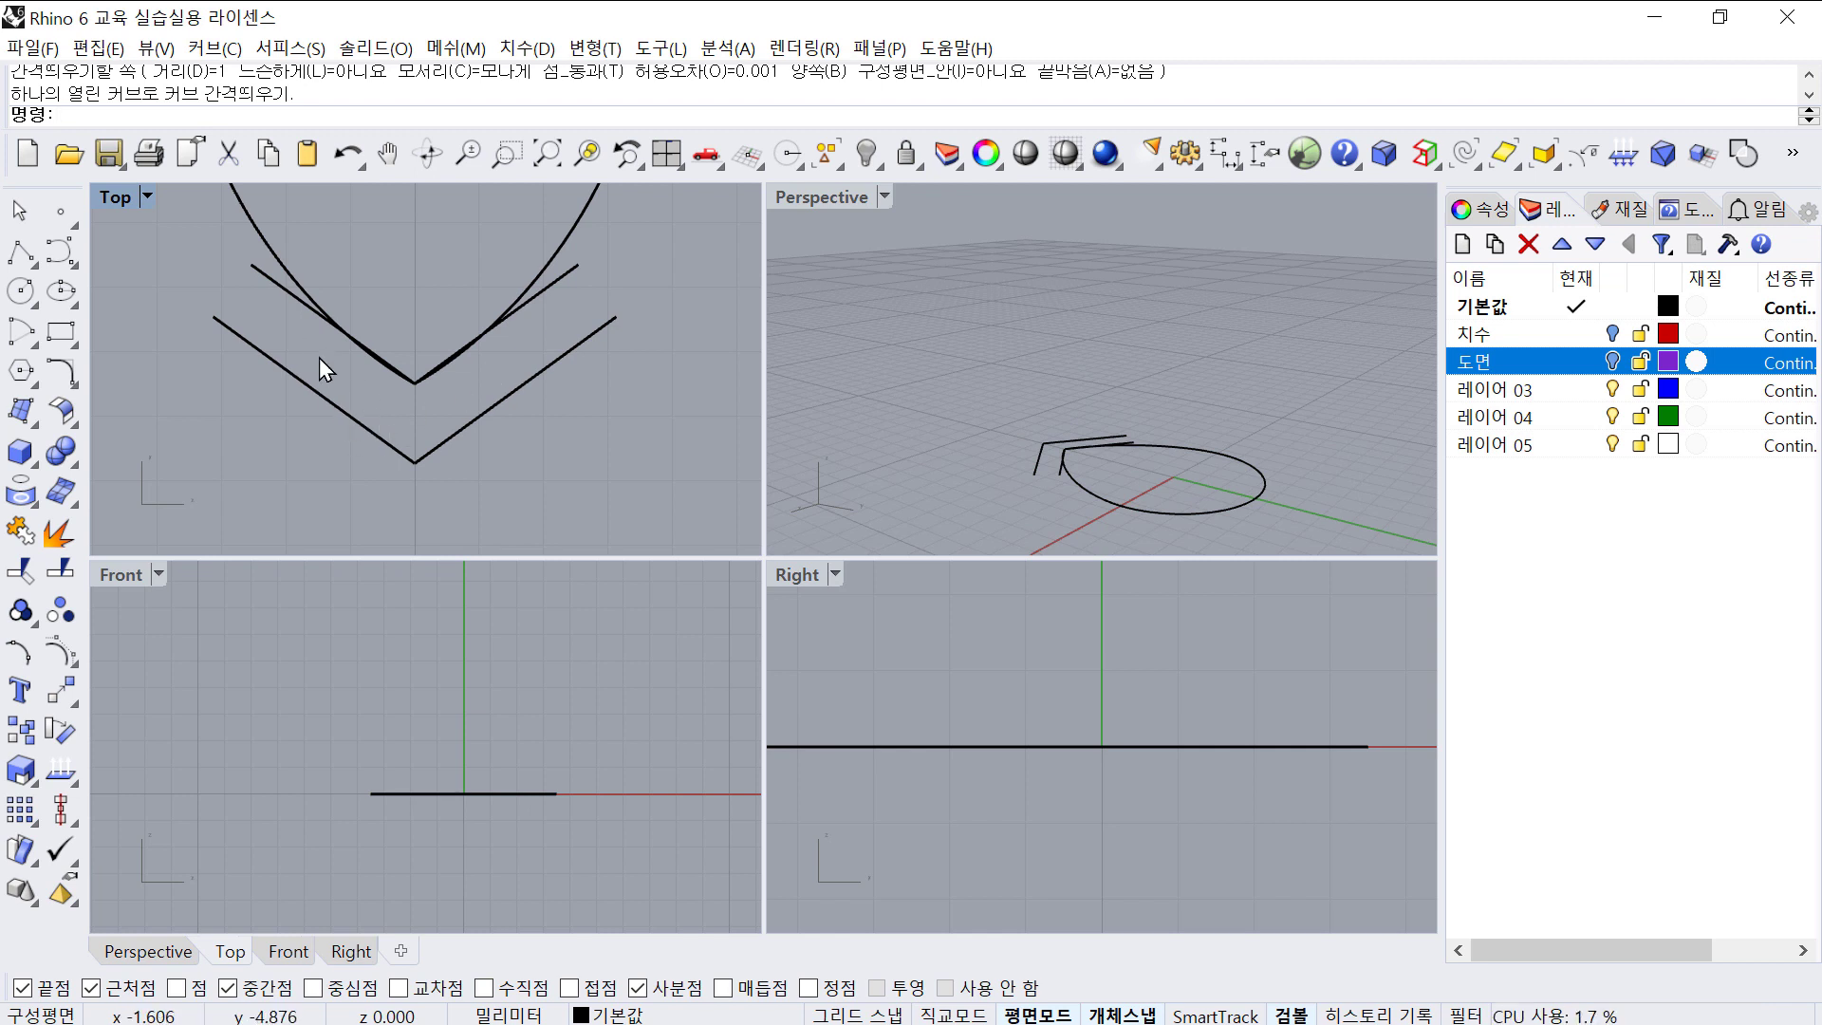
- Explode the outer V curve into separate line segments
left_click(391, 447)
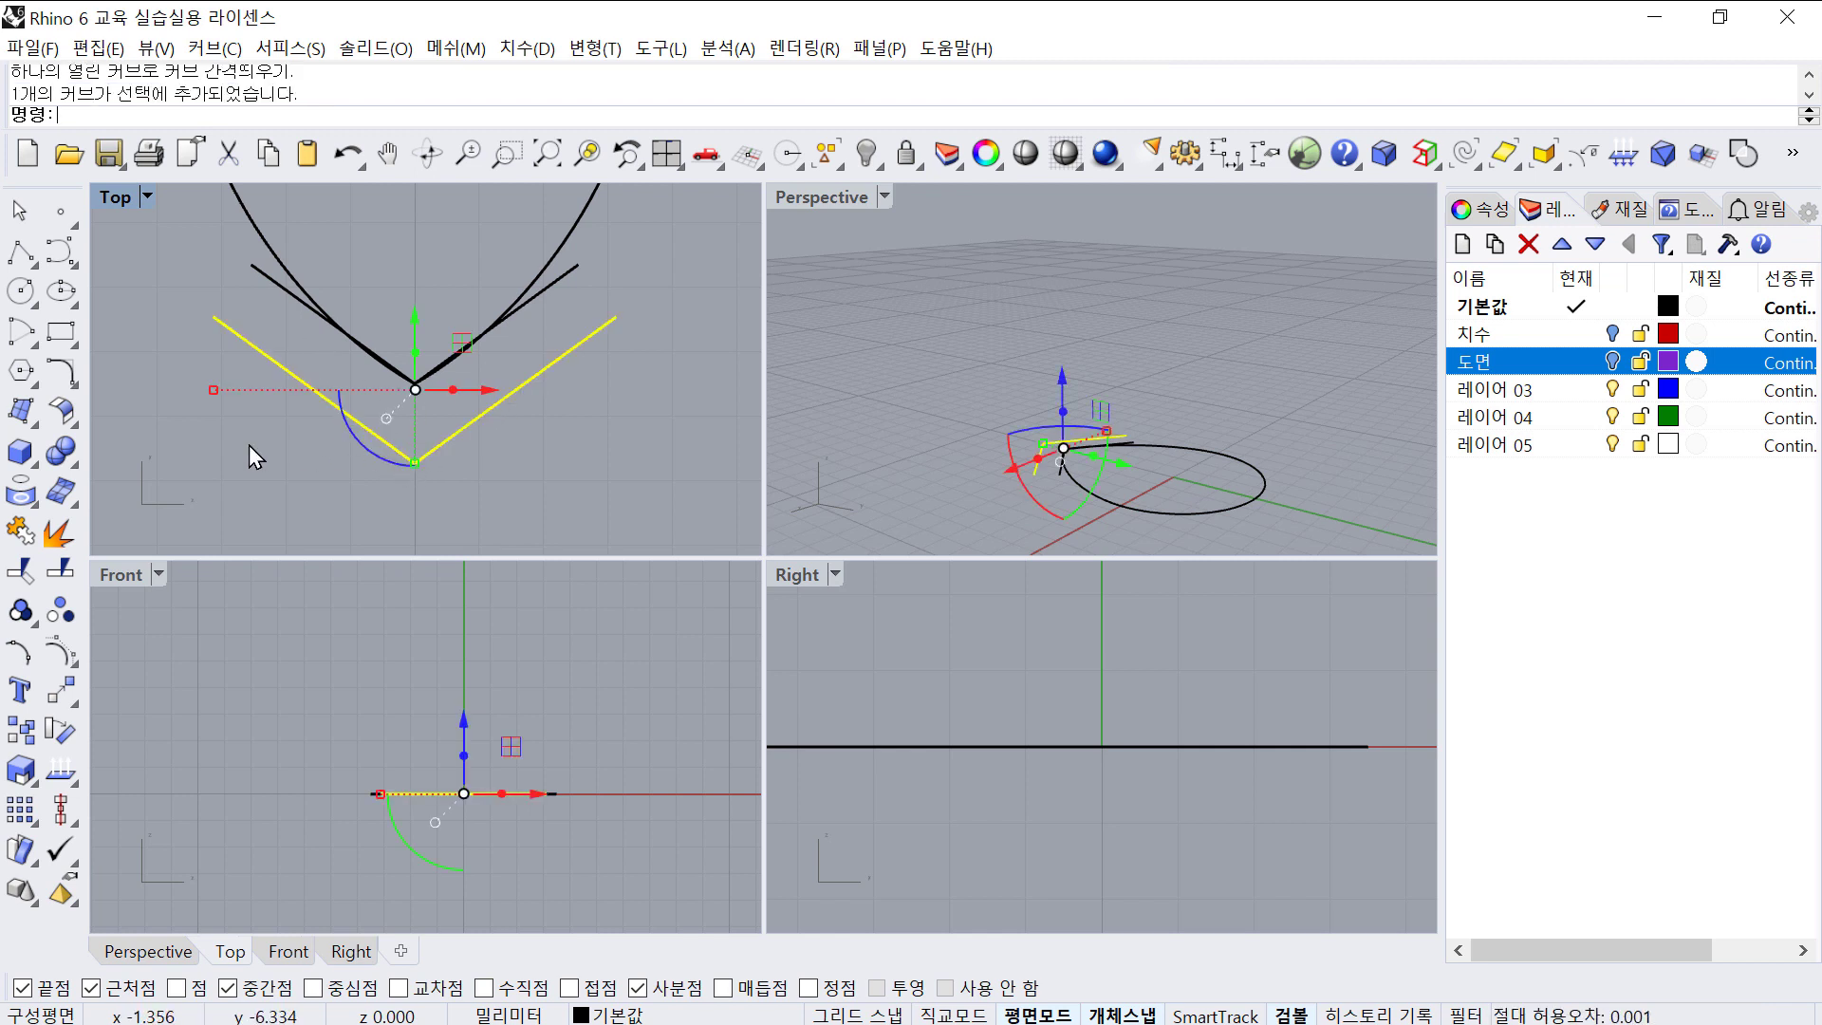
left_click(77, 536)
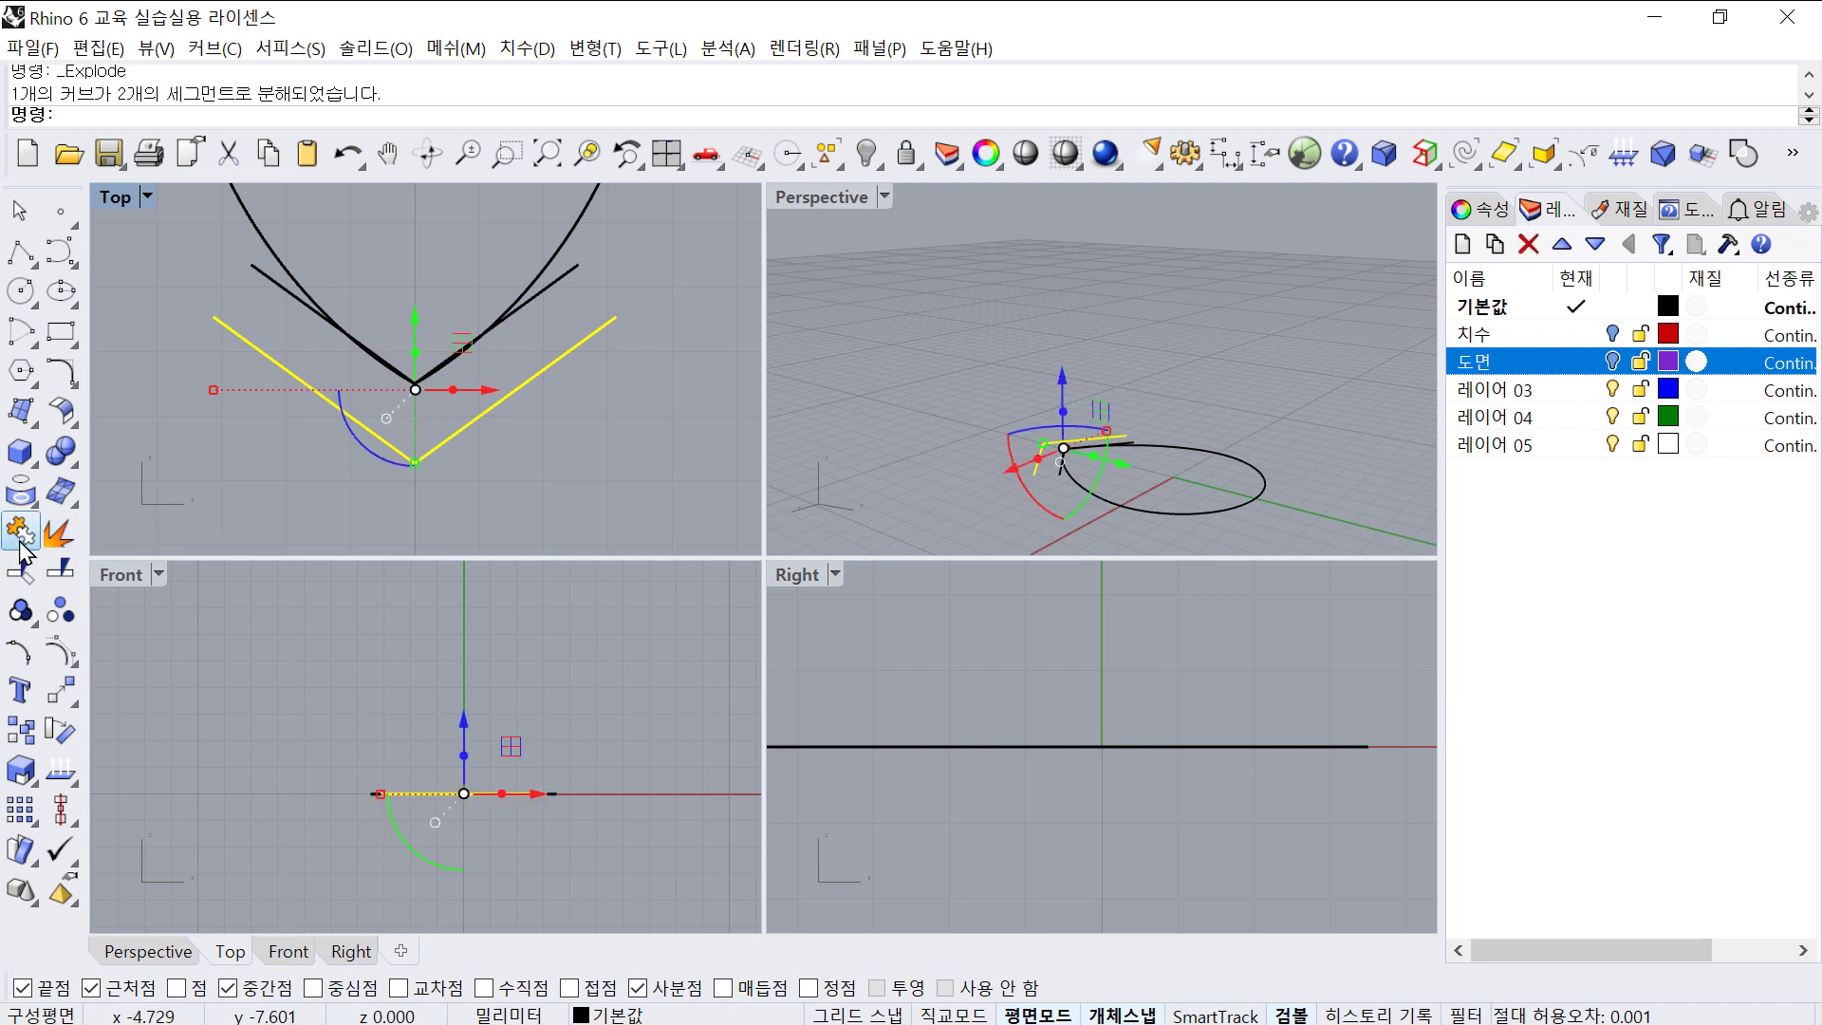
left_click(60, 533)
- Offset the left segment of the outer V by 2 mm toward the inside of the teardrop
left_click(357, 429)
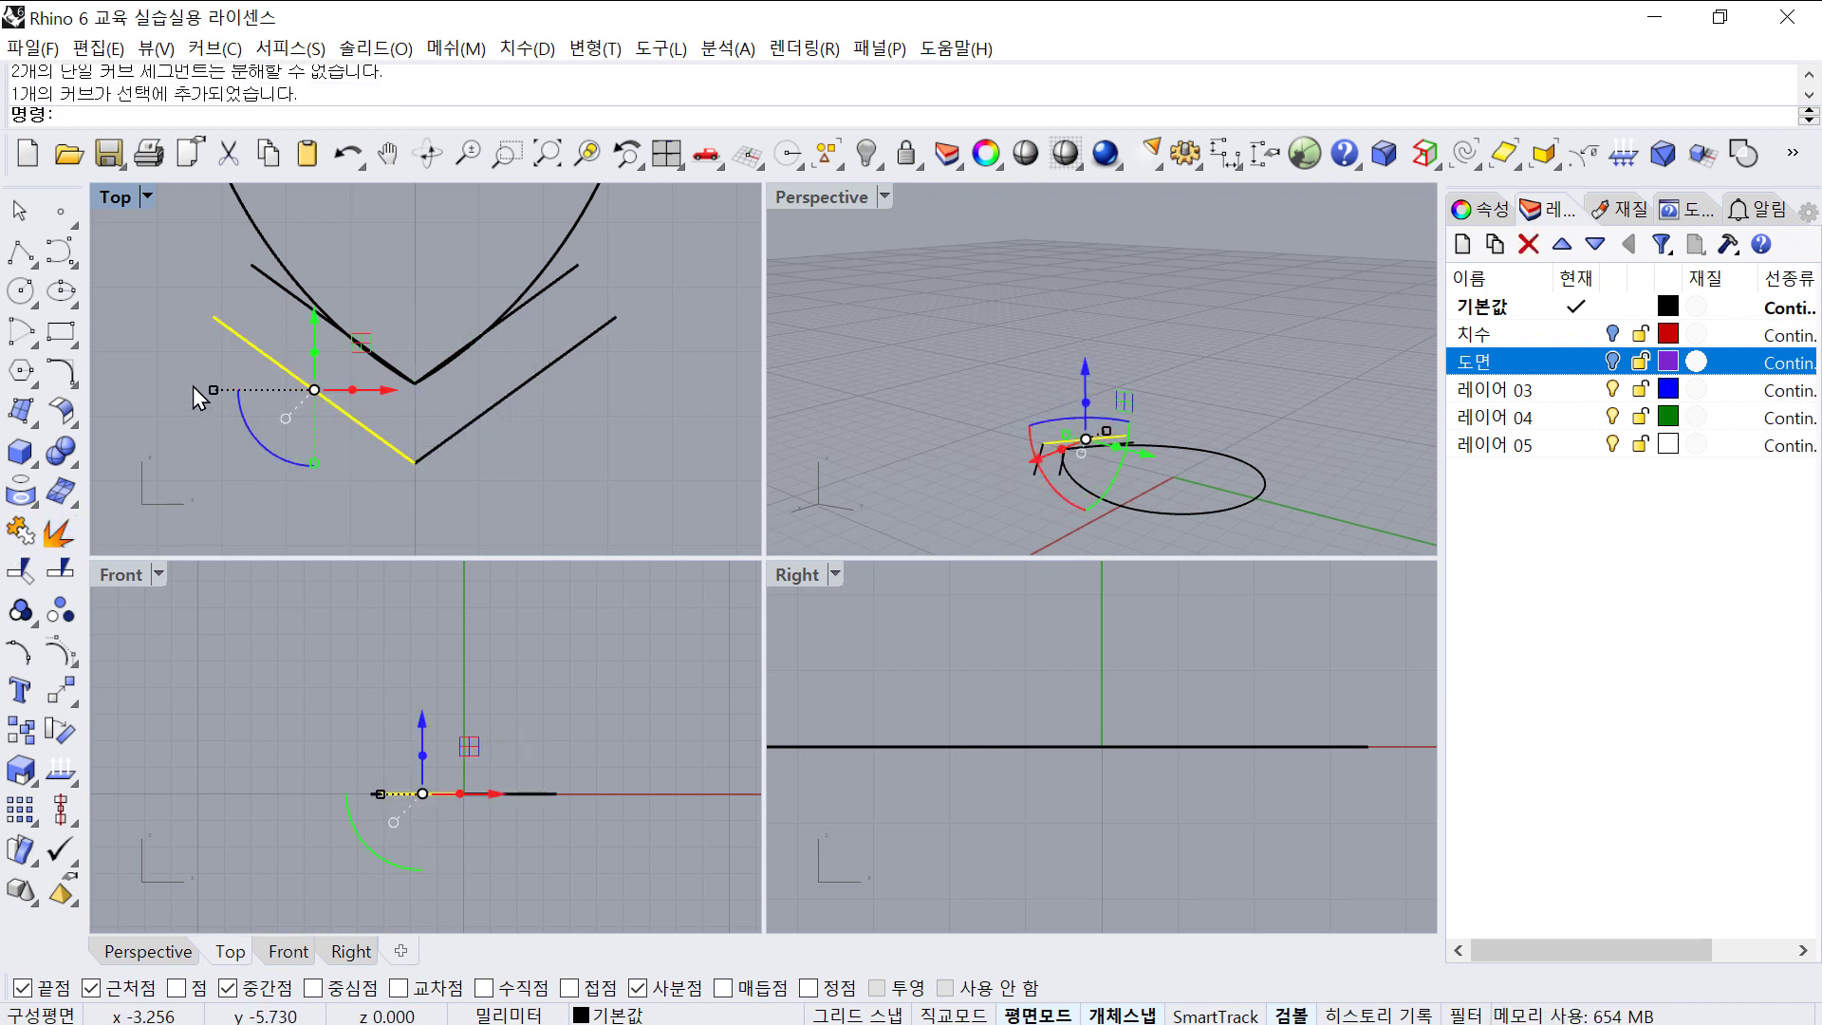
left_click(66, 373)
left_click(102, 425)
type("2")
key("Return")
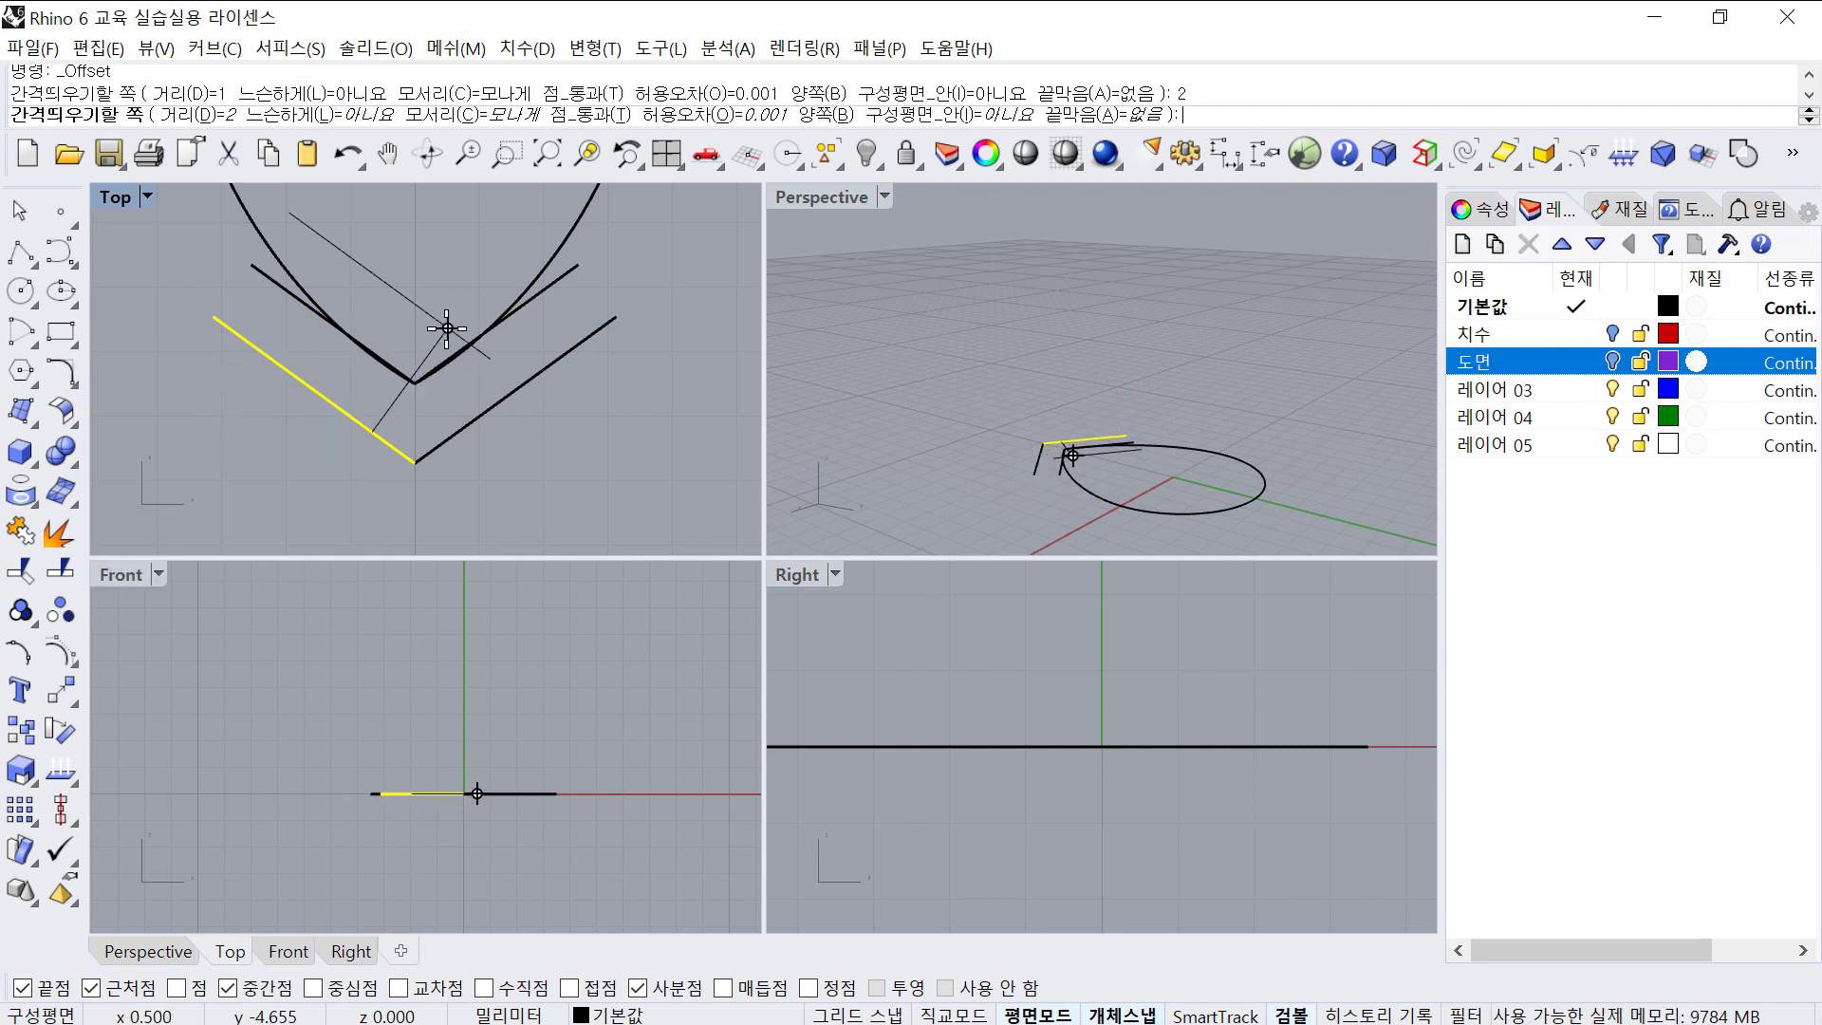
left_click(447, 328)
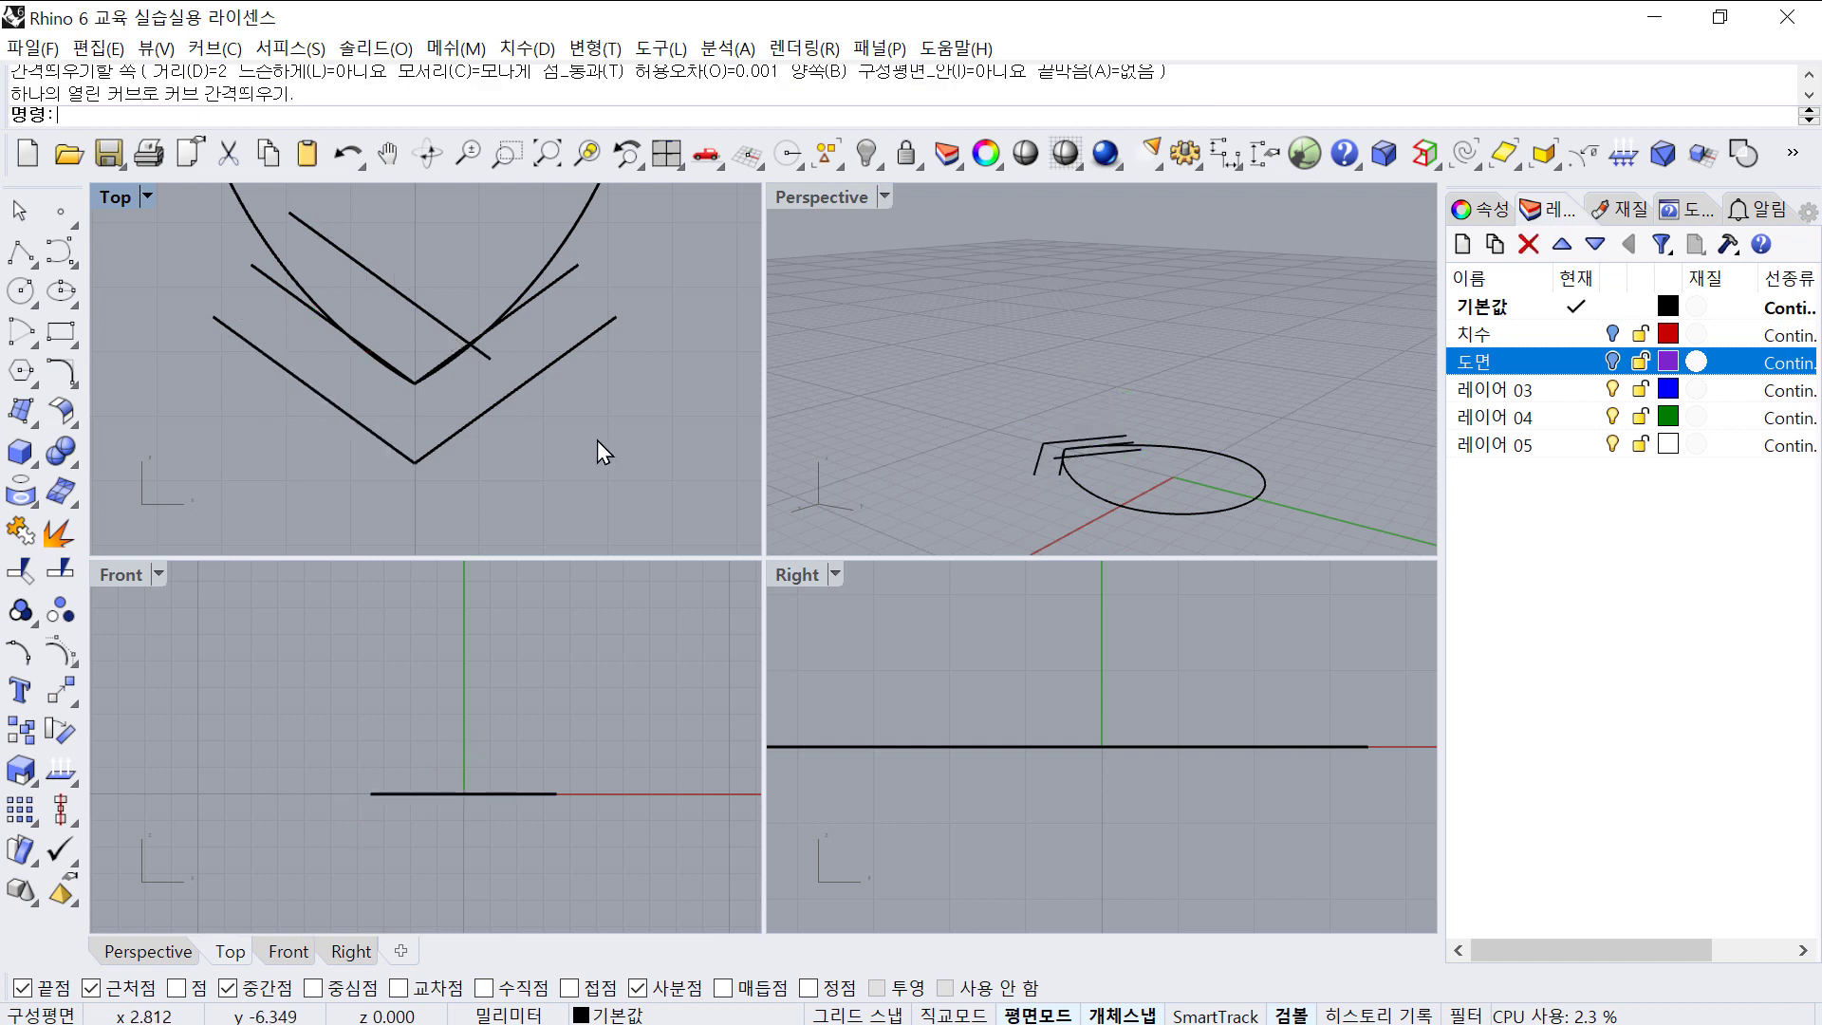
- Try to move the 2 mm offset line toward the right leg of the outer V, and undo the move
left_click(430, 320)
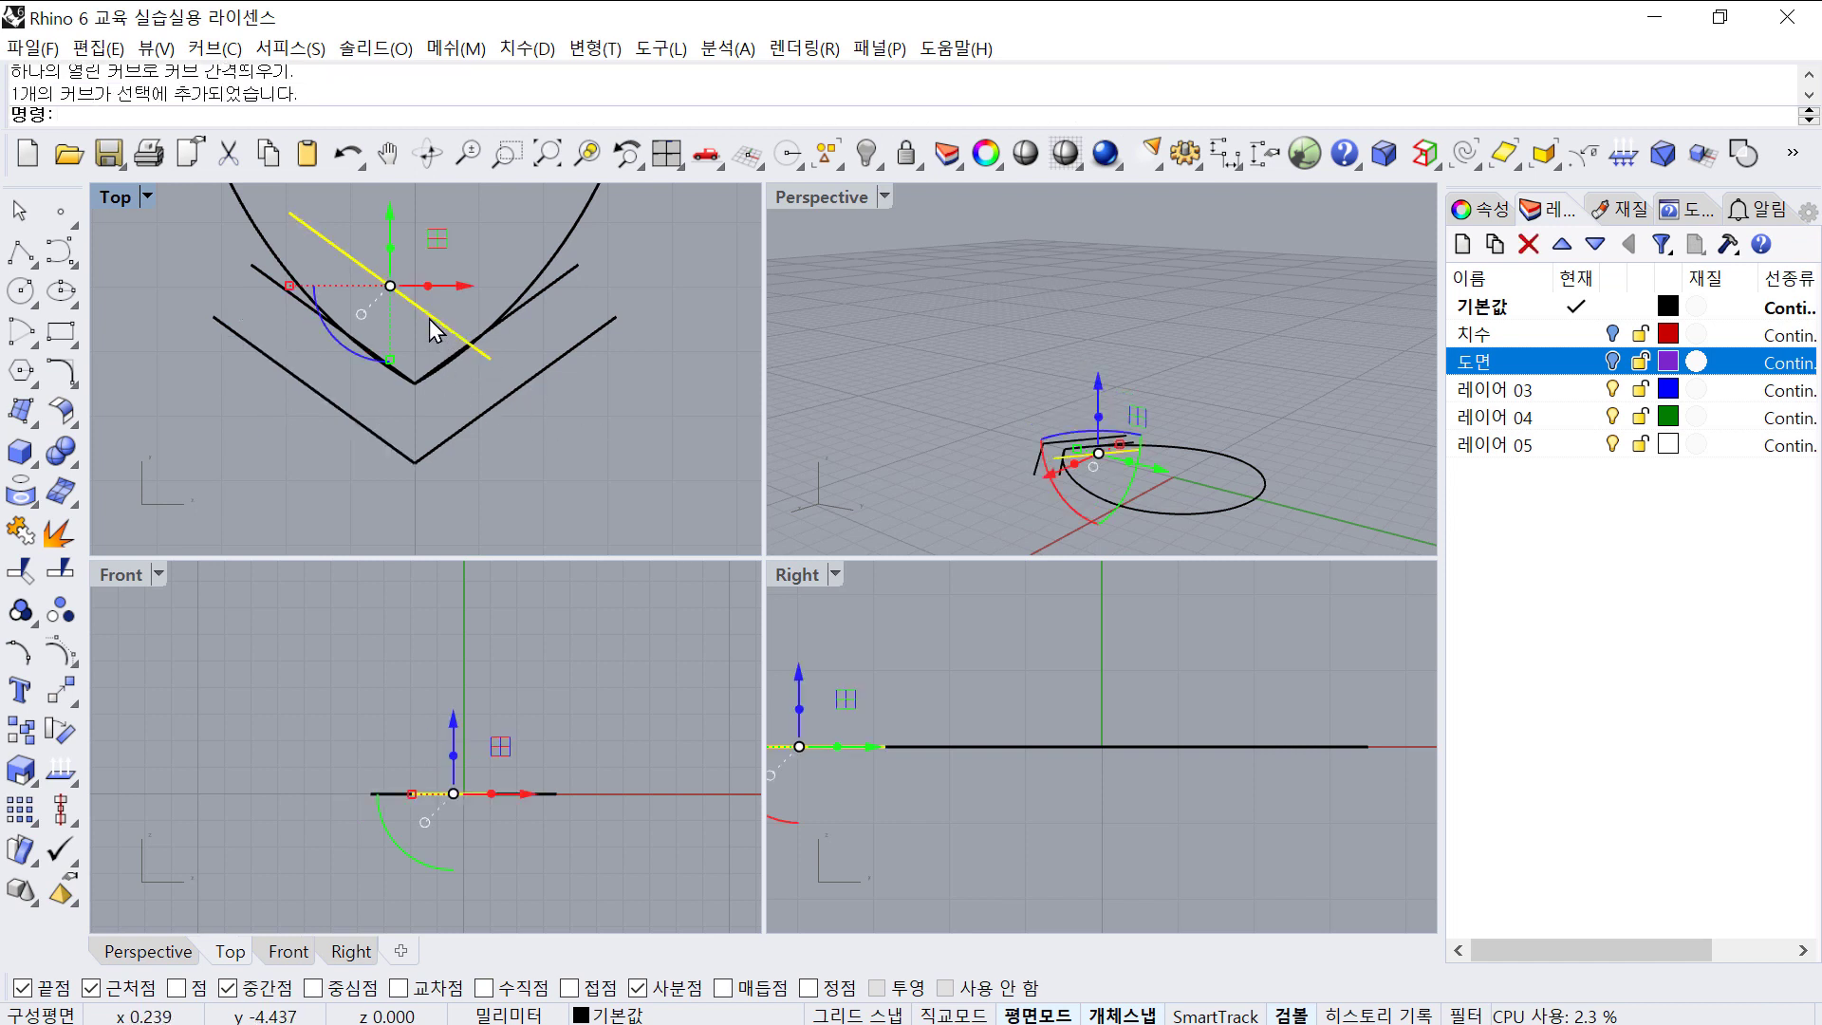
scroll(430, 320, "up", 2)
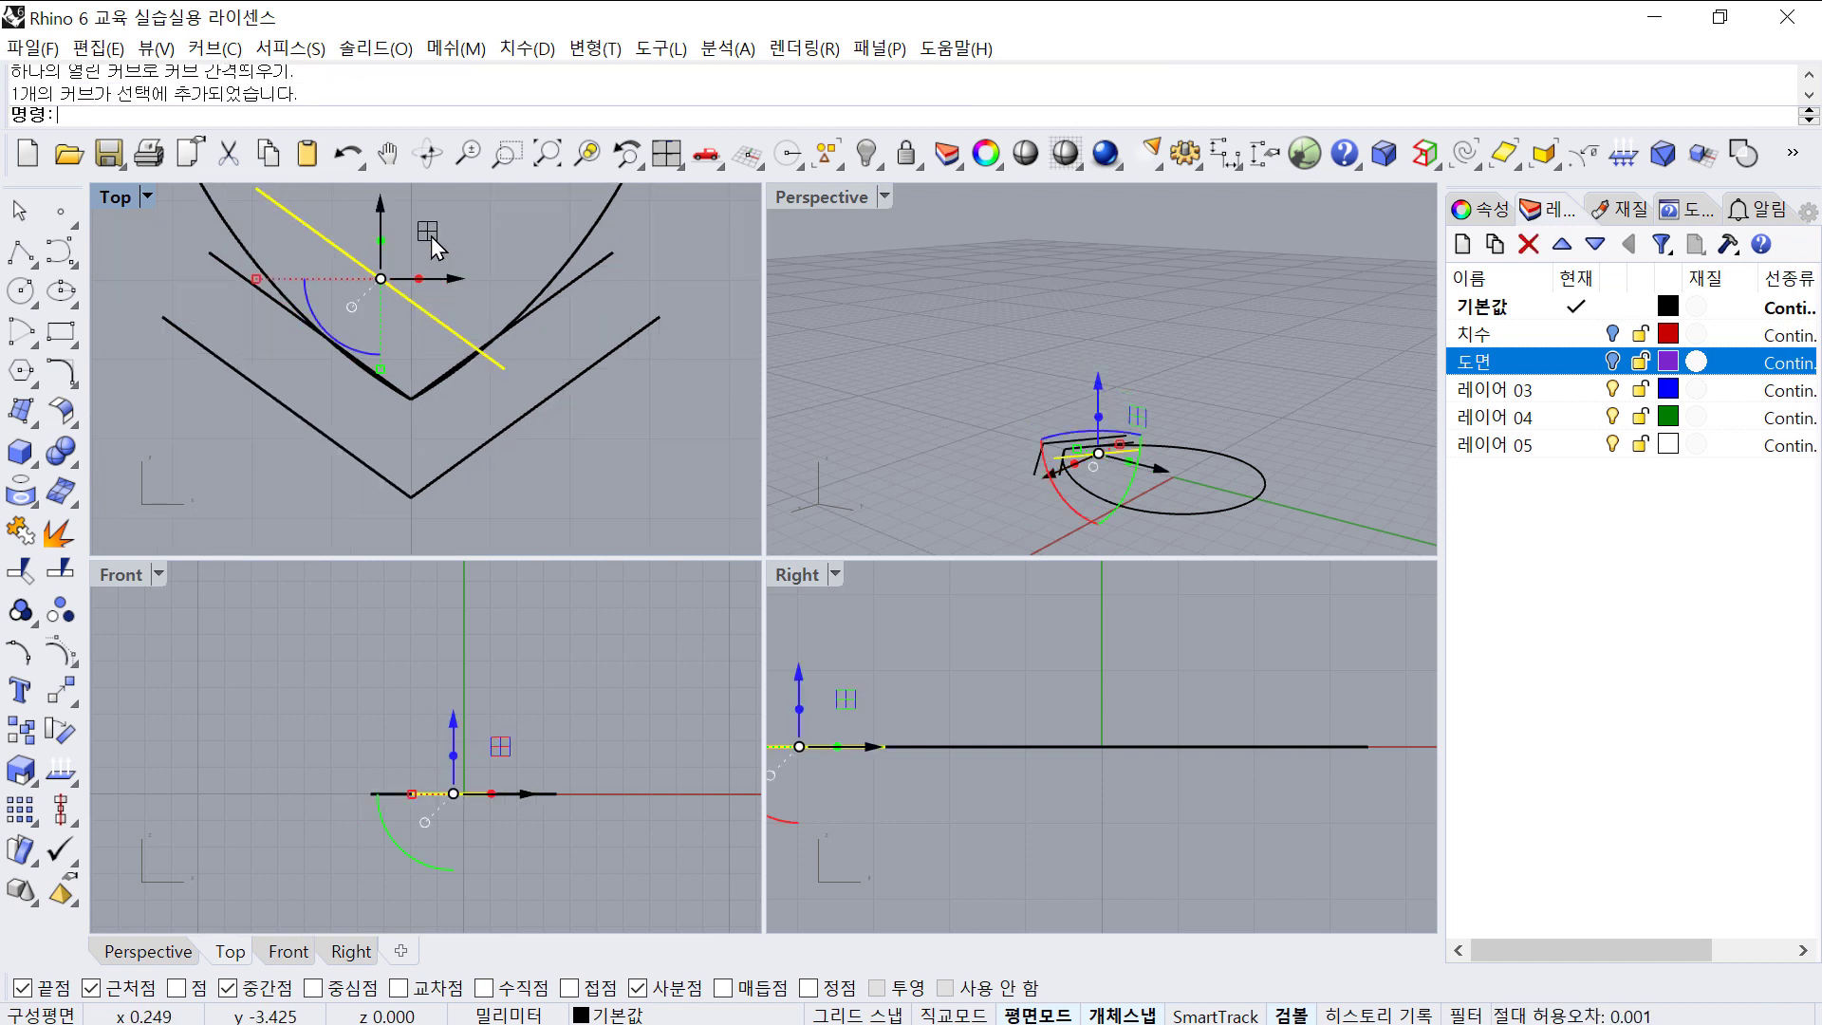
left_click_drag(431, 236, 496, 279)
left_click(666, 496)
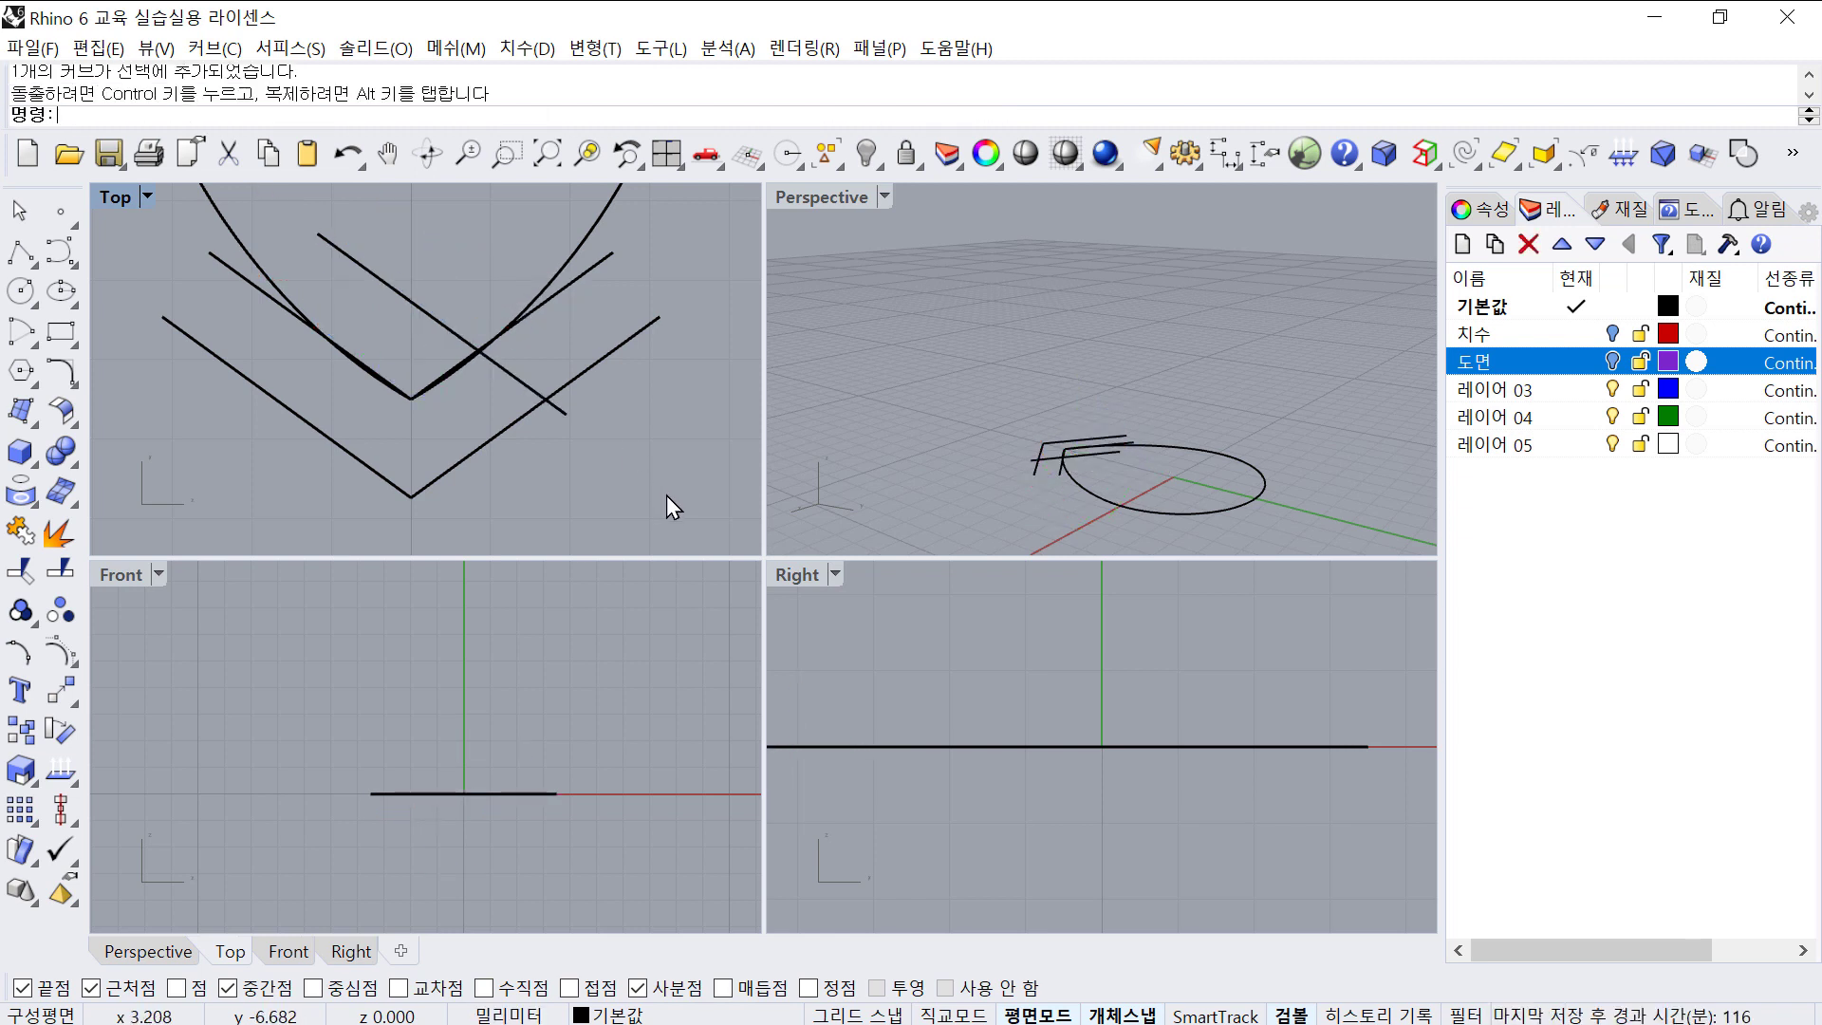
key("ctrl+z")
key("Escape")
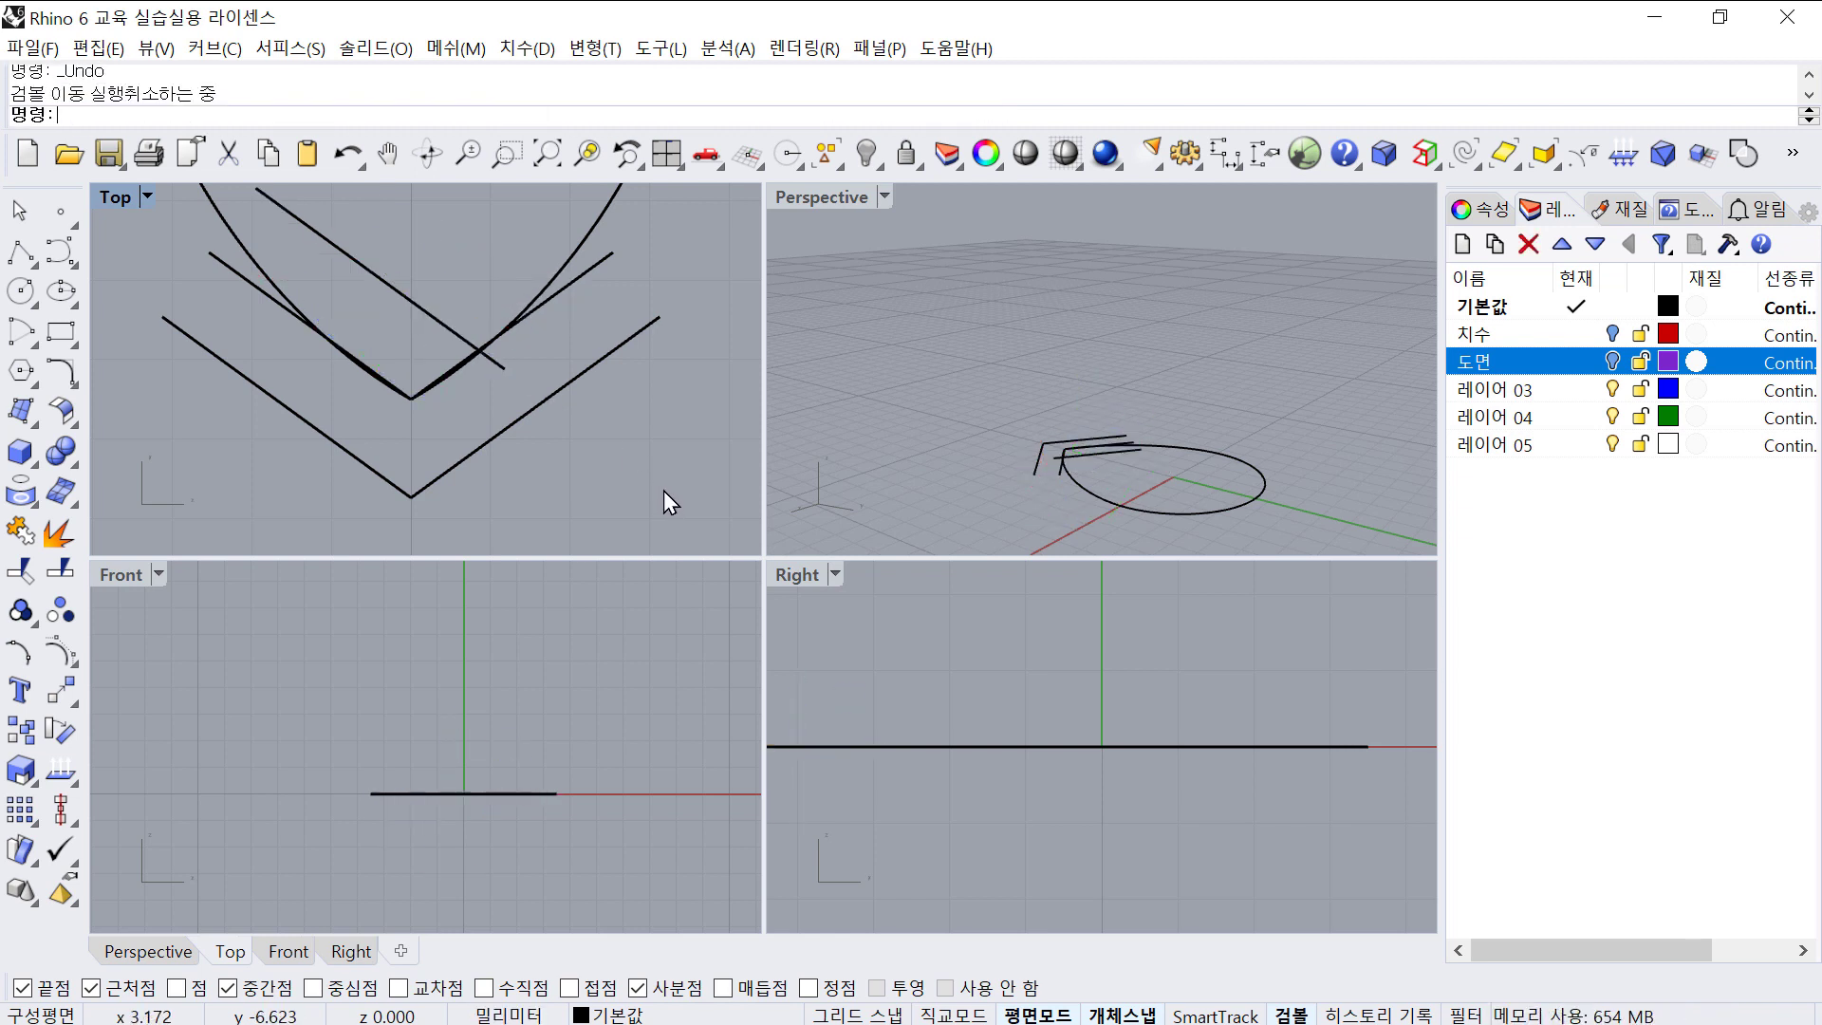
- Extend the lower end of the 2 mm offset line straight until it meets the right leg of the outer V
left_click(418, 316)
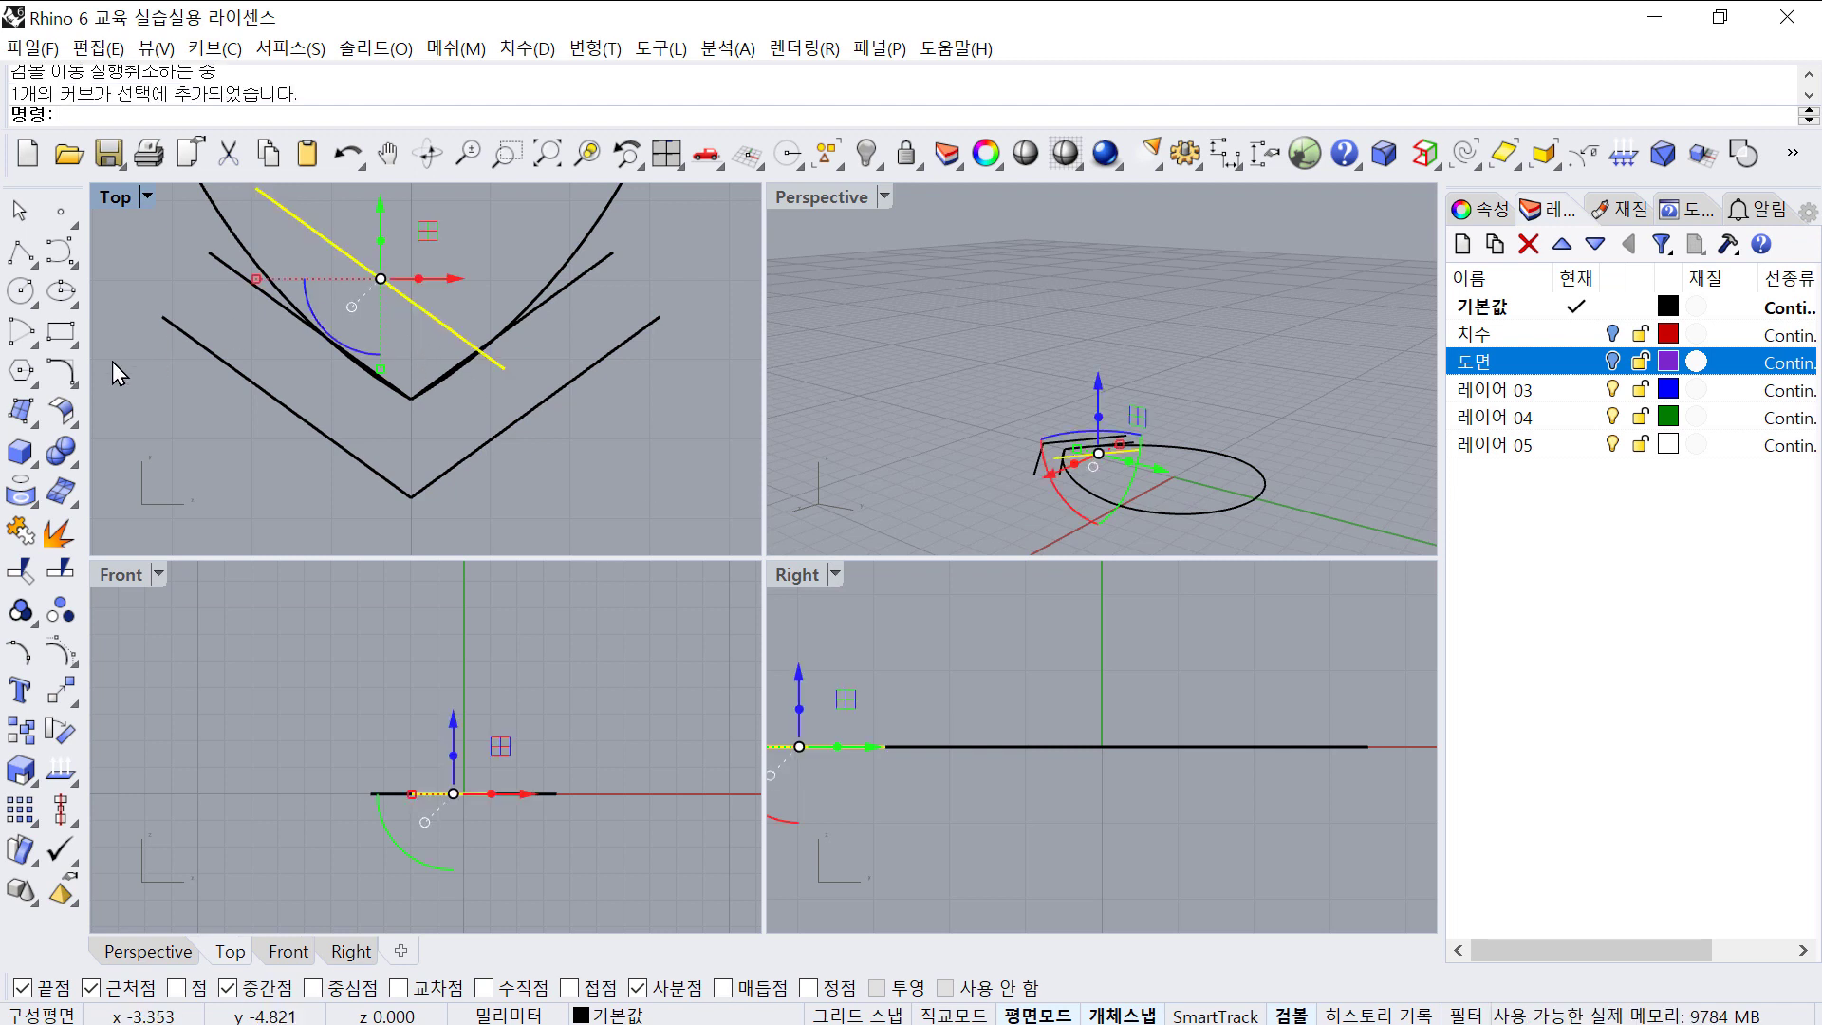
left_click(70, 378)
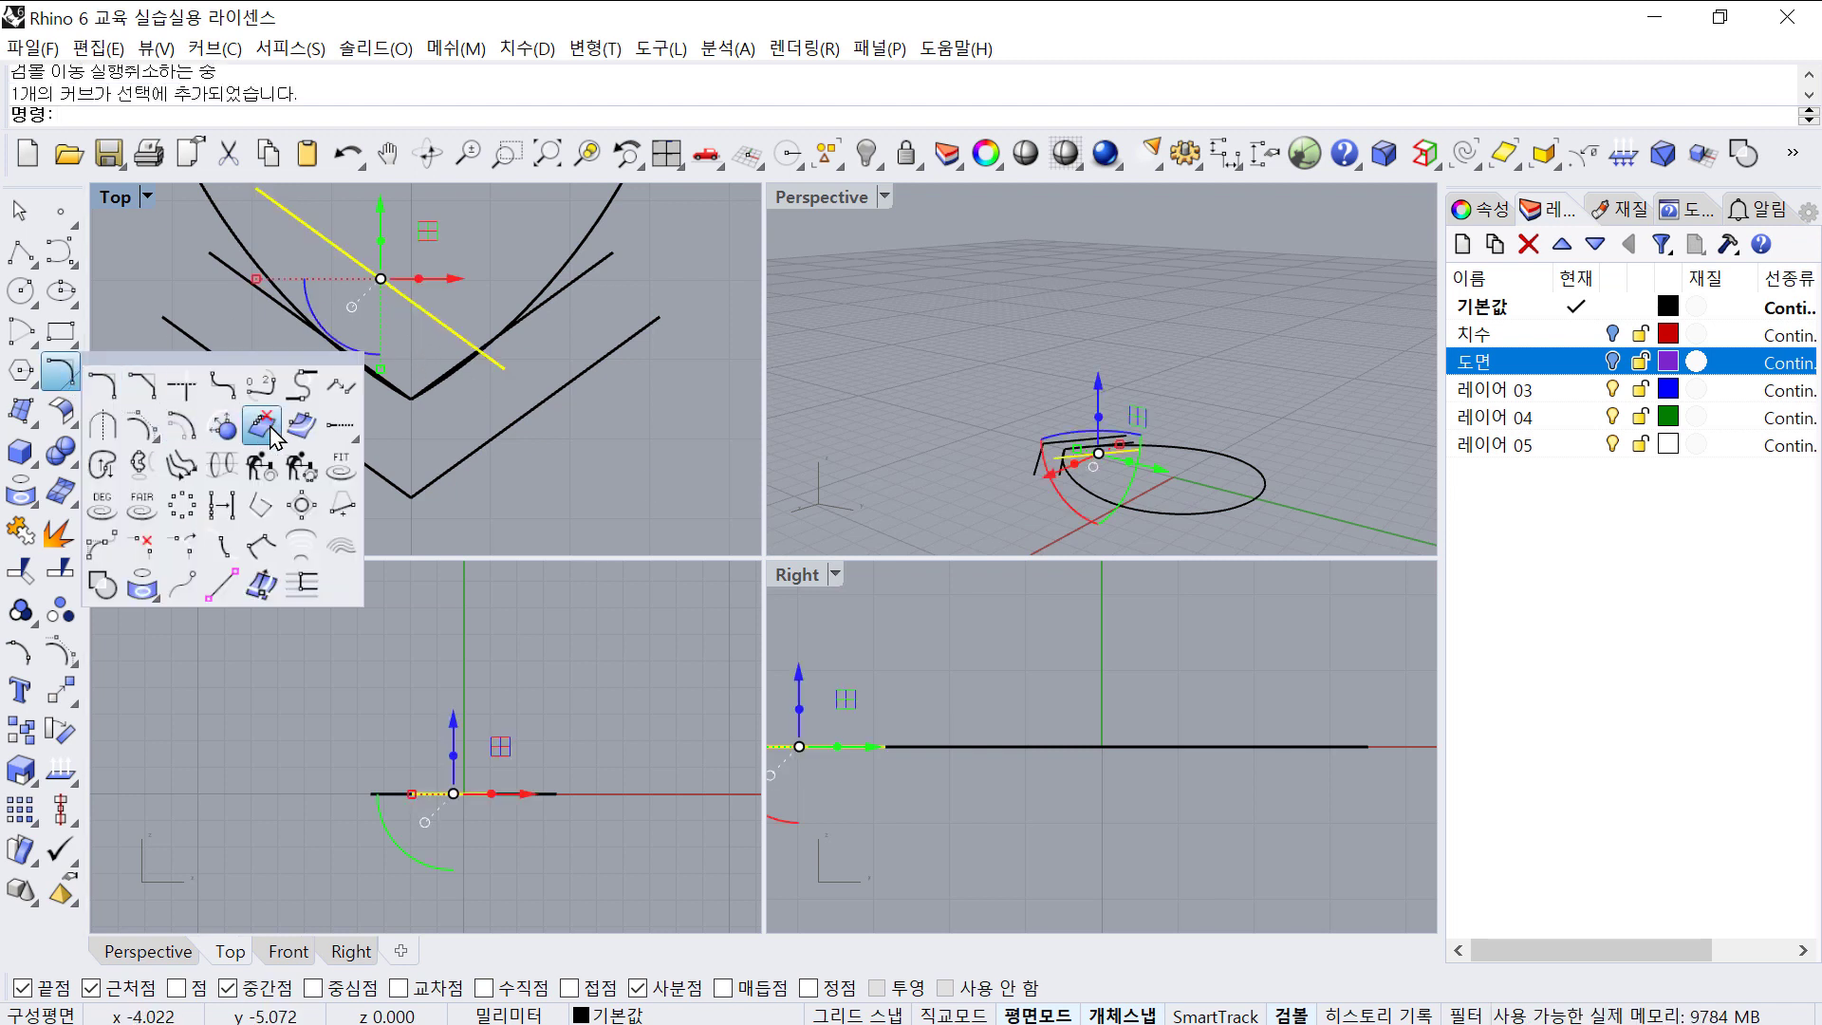
left_click(357, 437)
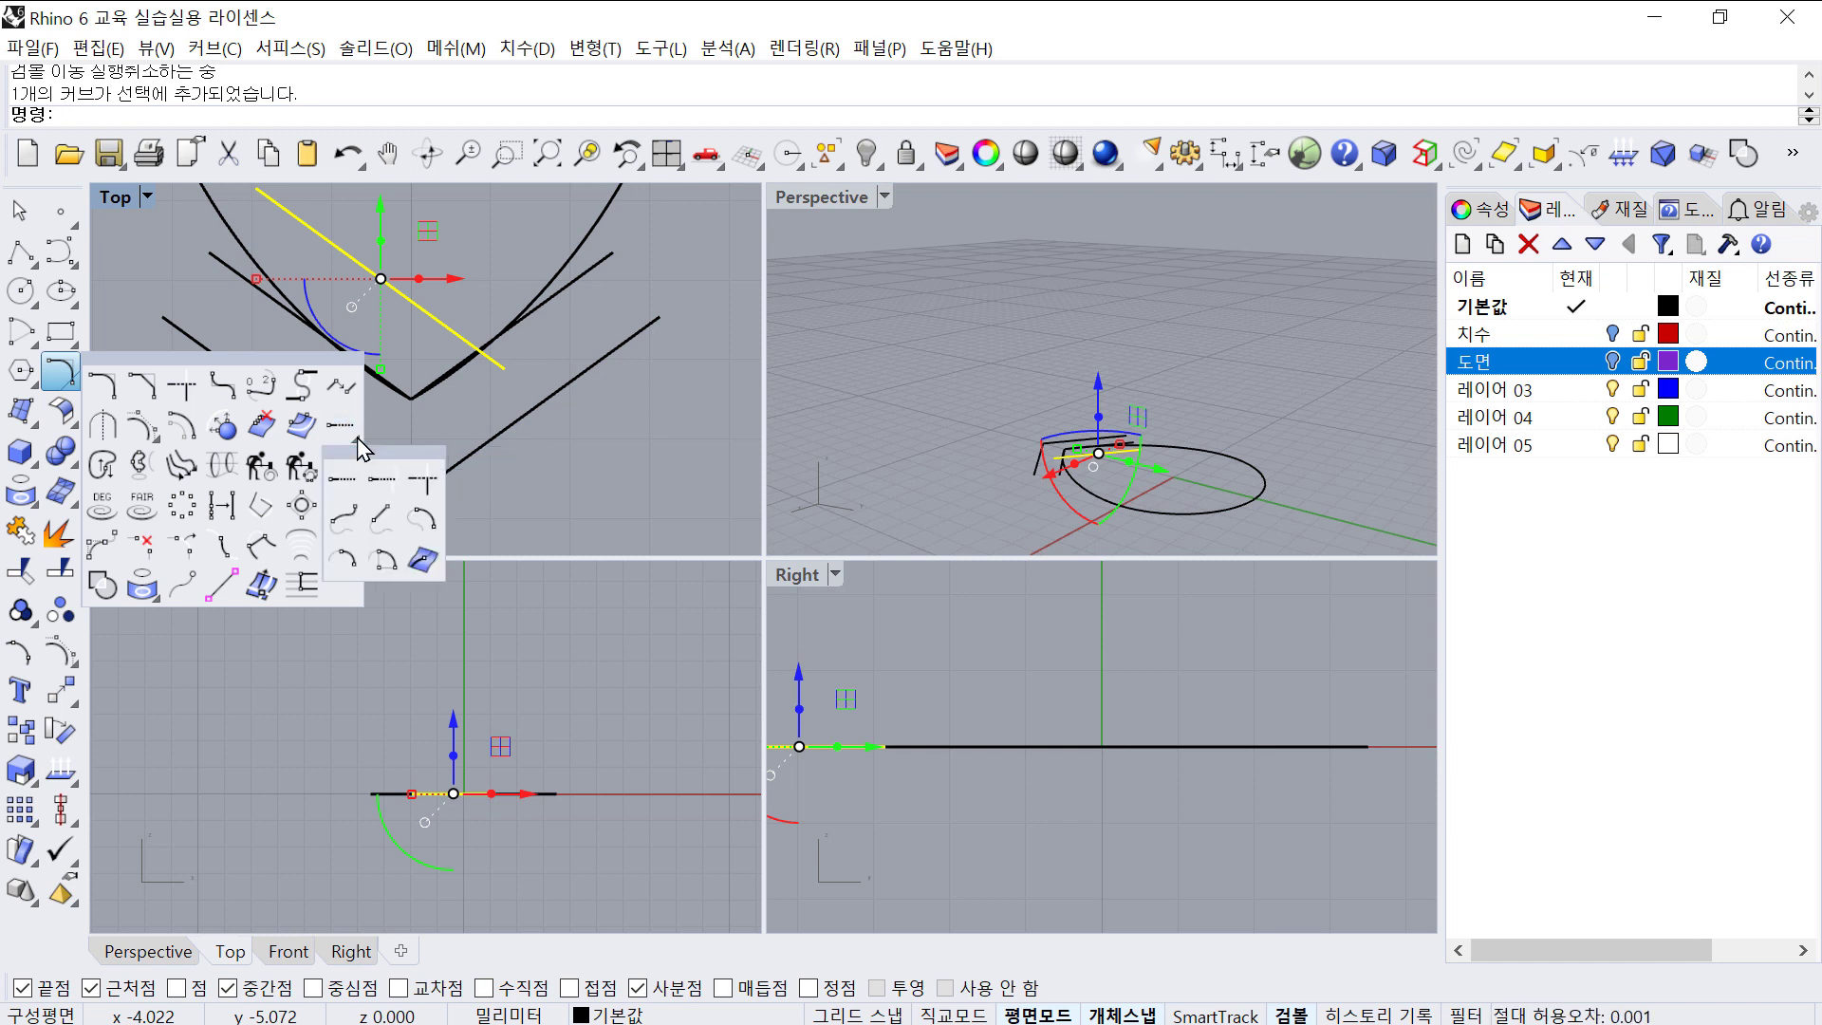
left_click(384, 518)
left_click(504, 371)
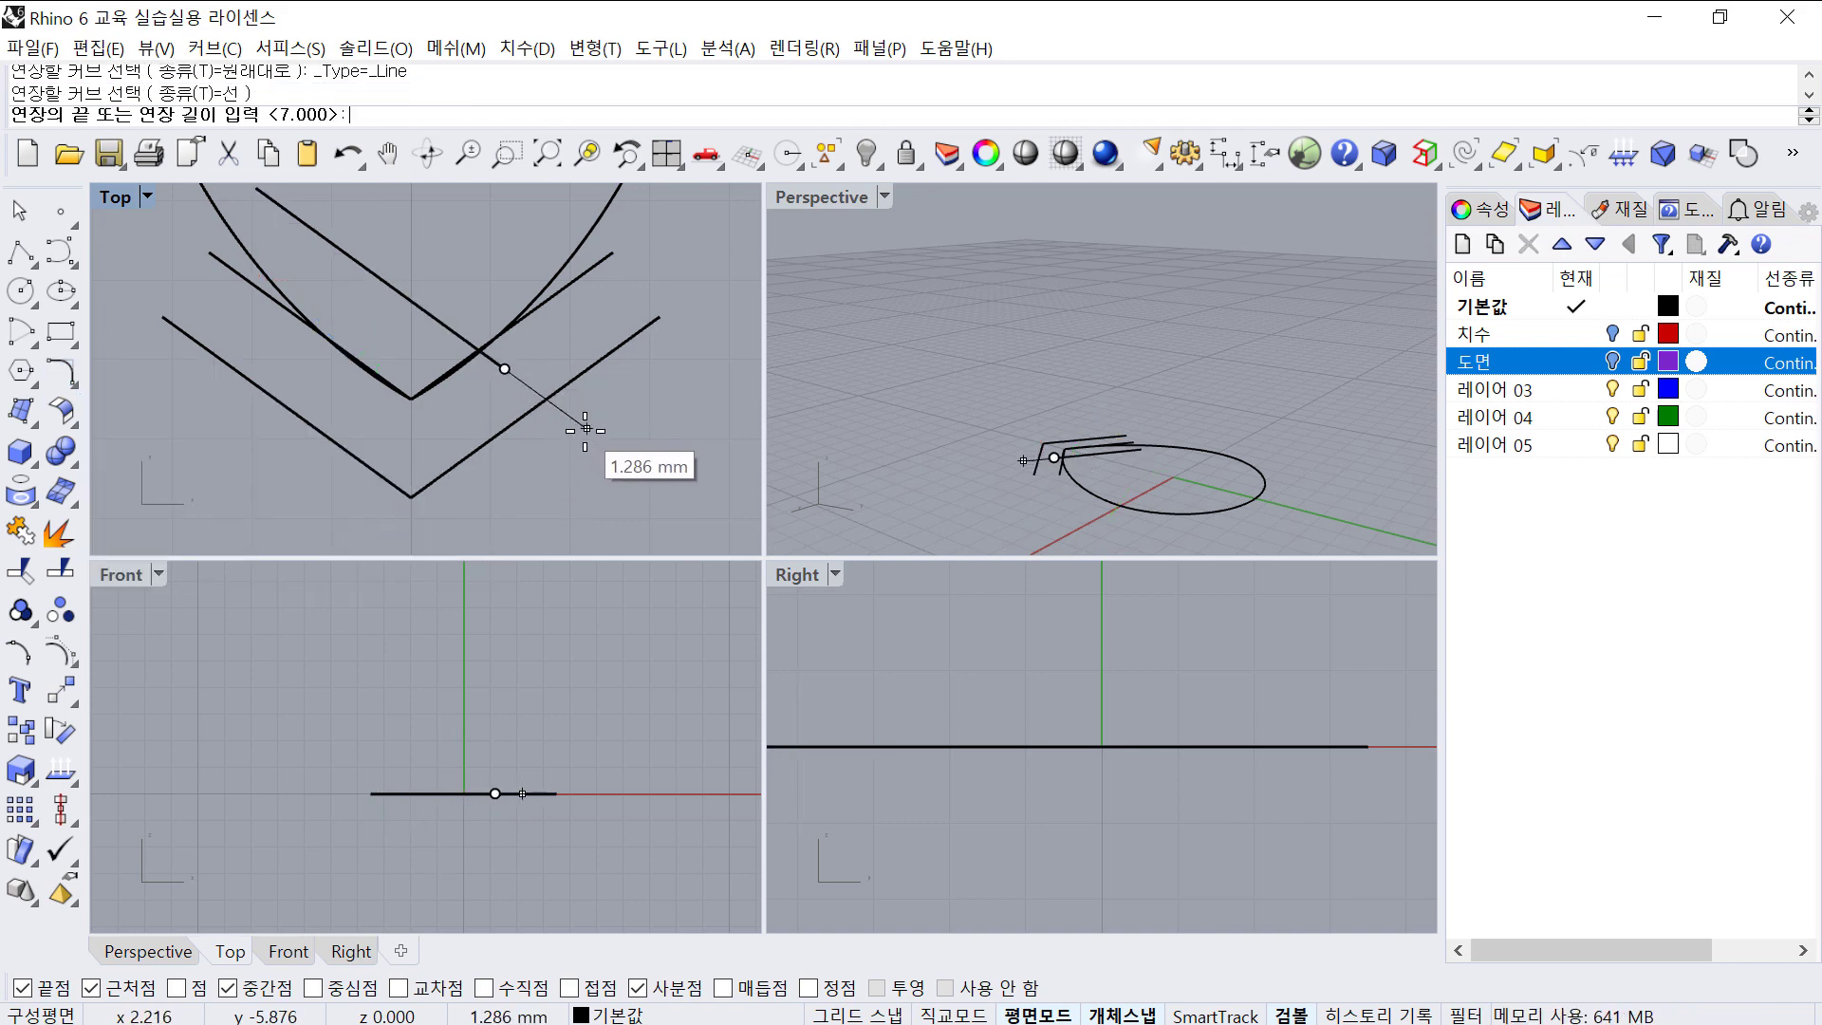
left_click(546, 399)
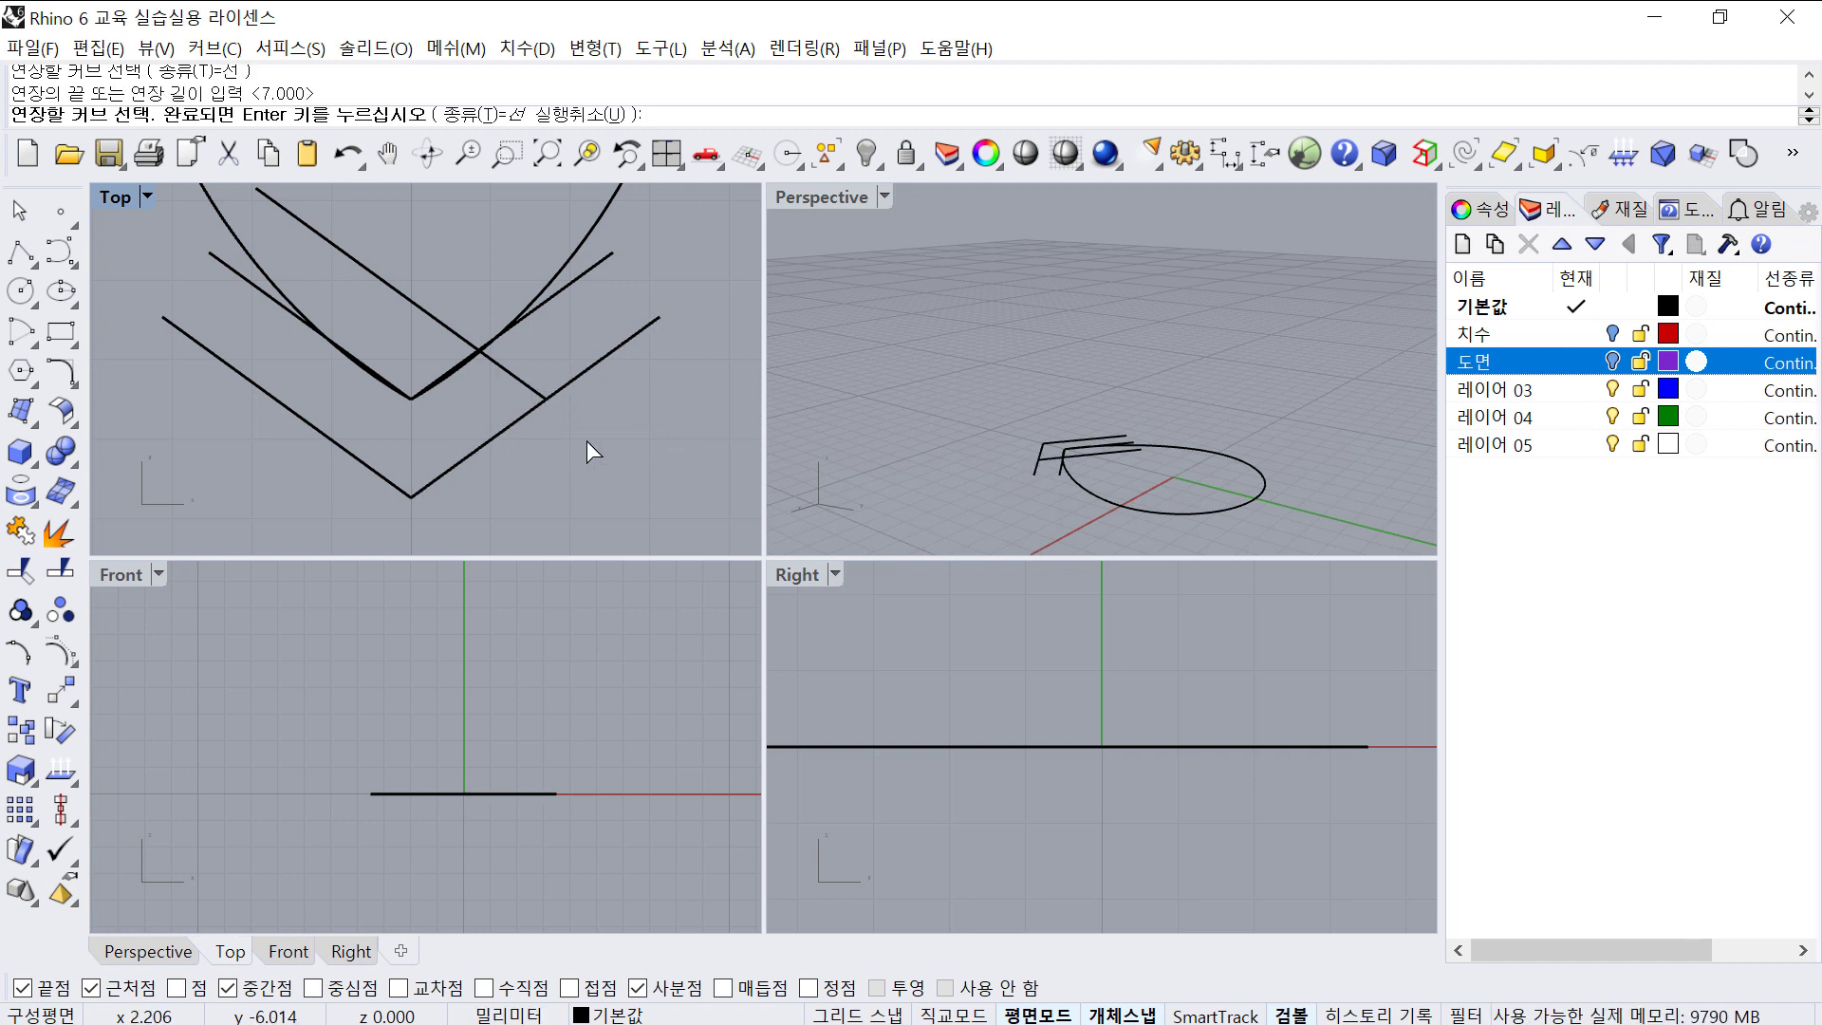
left_click(568, 272)
key("Return")
- Delete the remaining teardrop curve, keeping only the V lines and the extended line
left_click(577, 257)
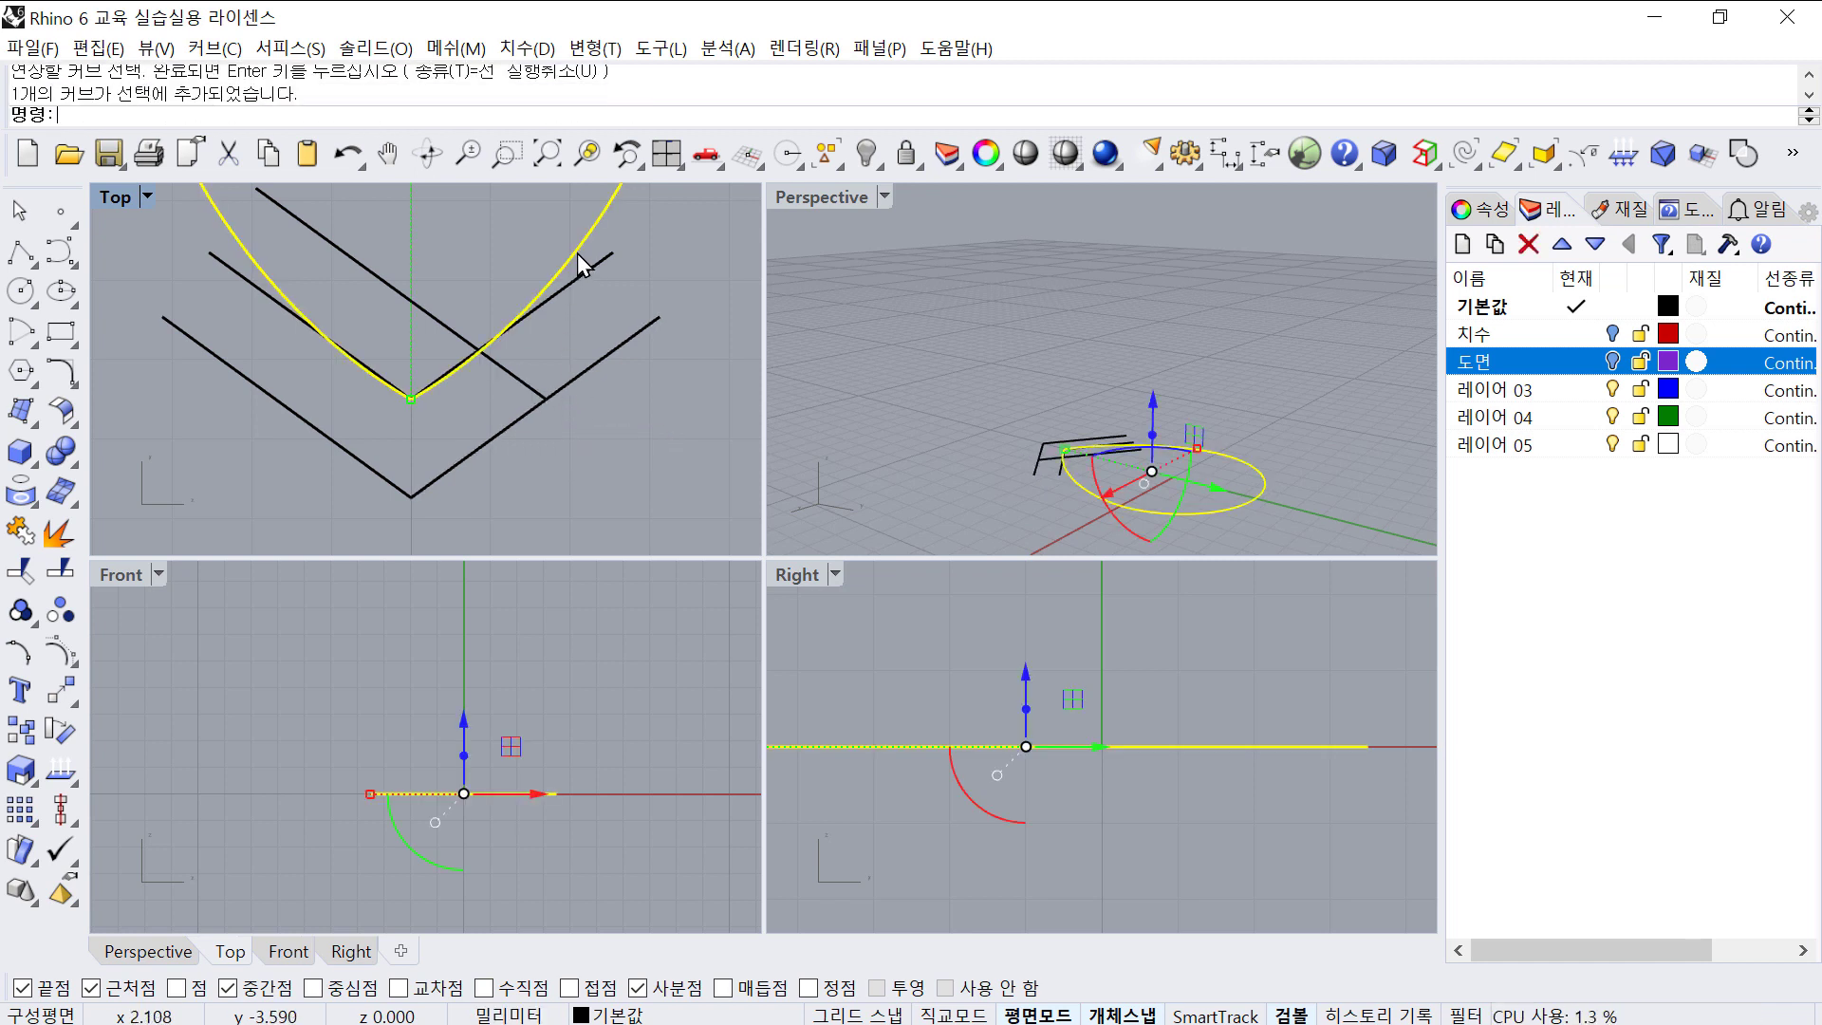
key("Delete")
scroll(569, 293, "down", 2)
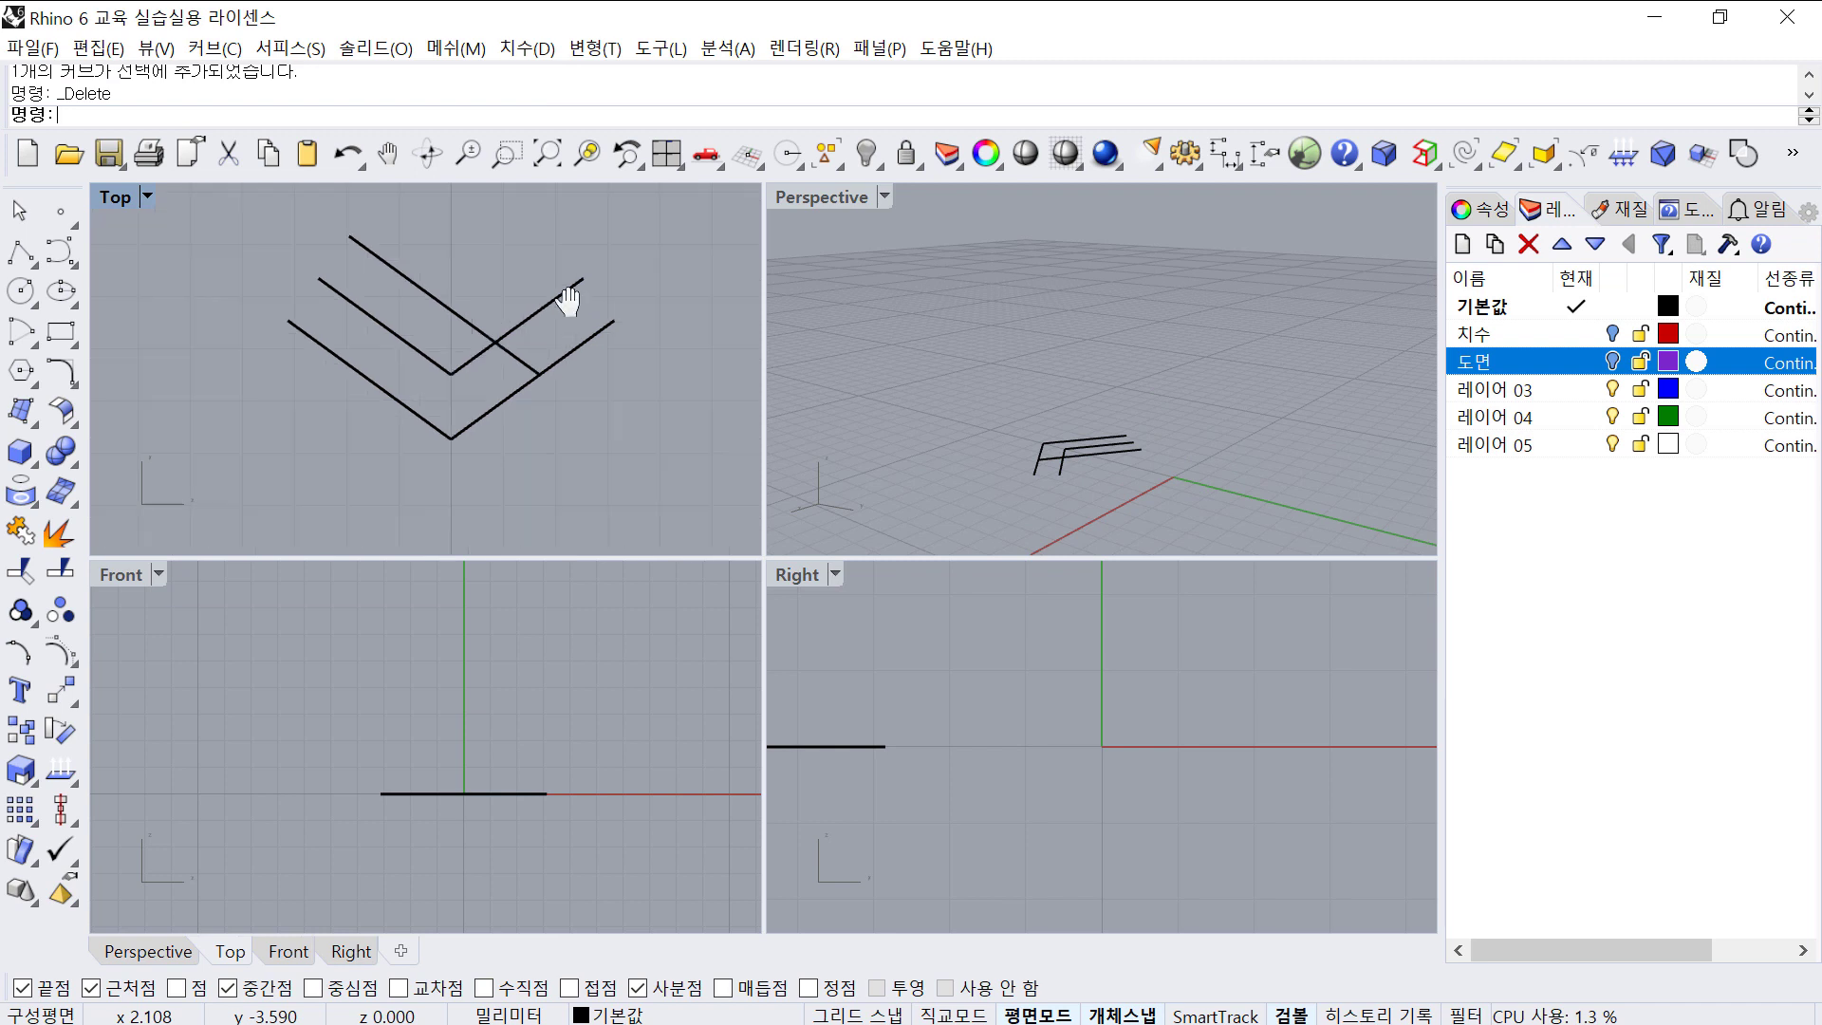
- Trim the ends of both V right legs beyond the offset line, plus the offset line's part above the inner V
left_click(463, 335)
key("Escape")
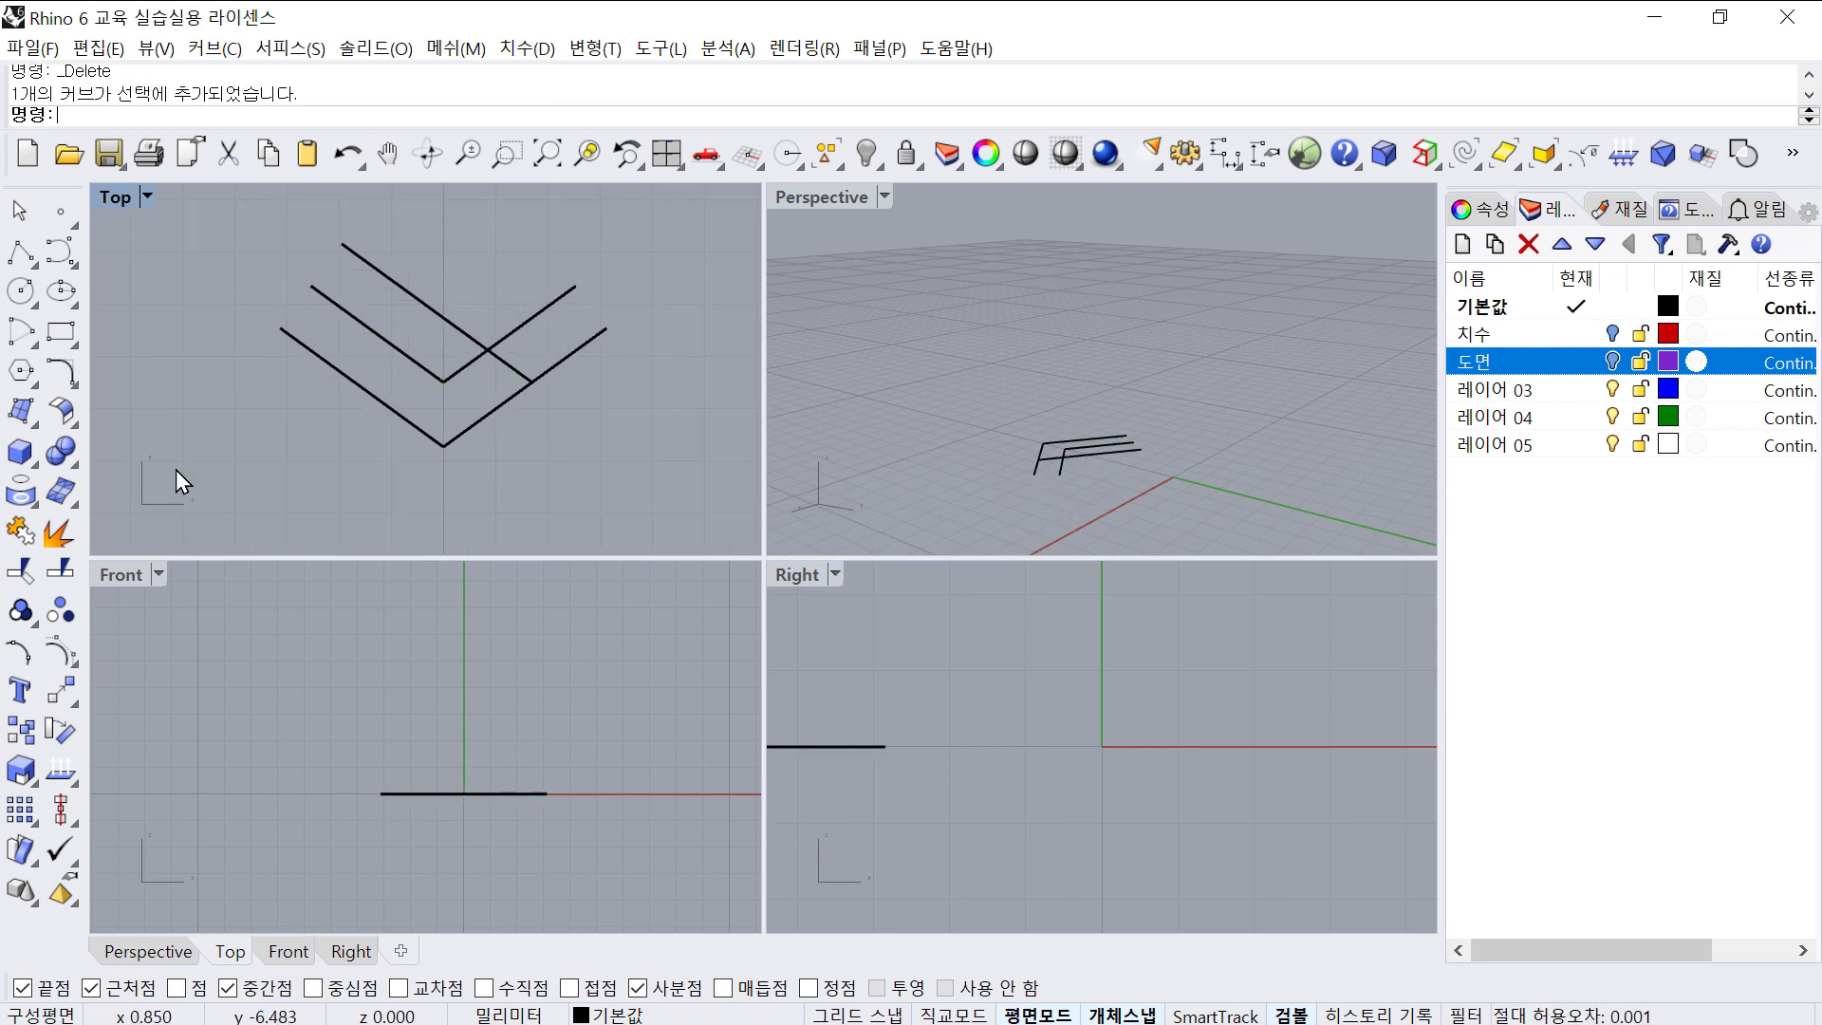
left_click(25, 572)
left_click_drag(598, 447, 373, 299)
key("Return")
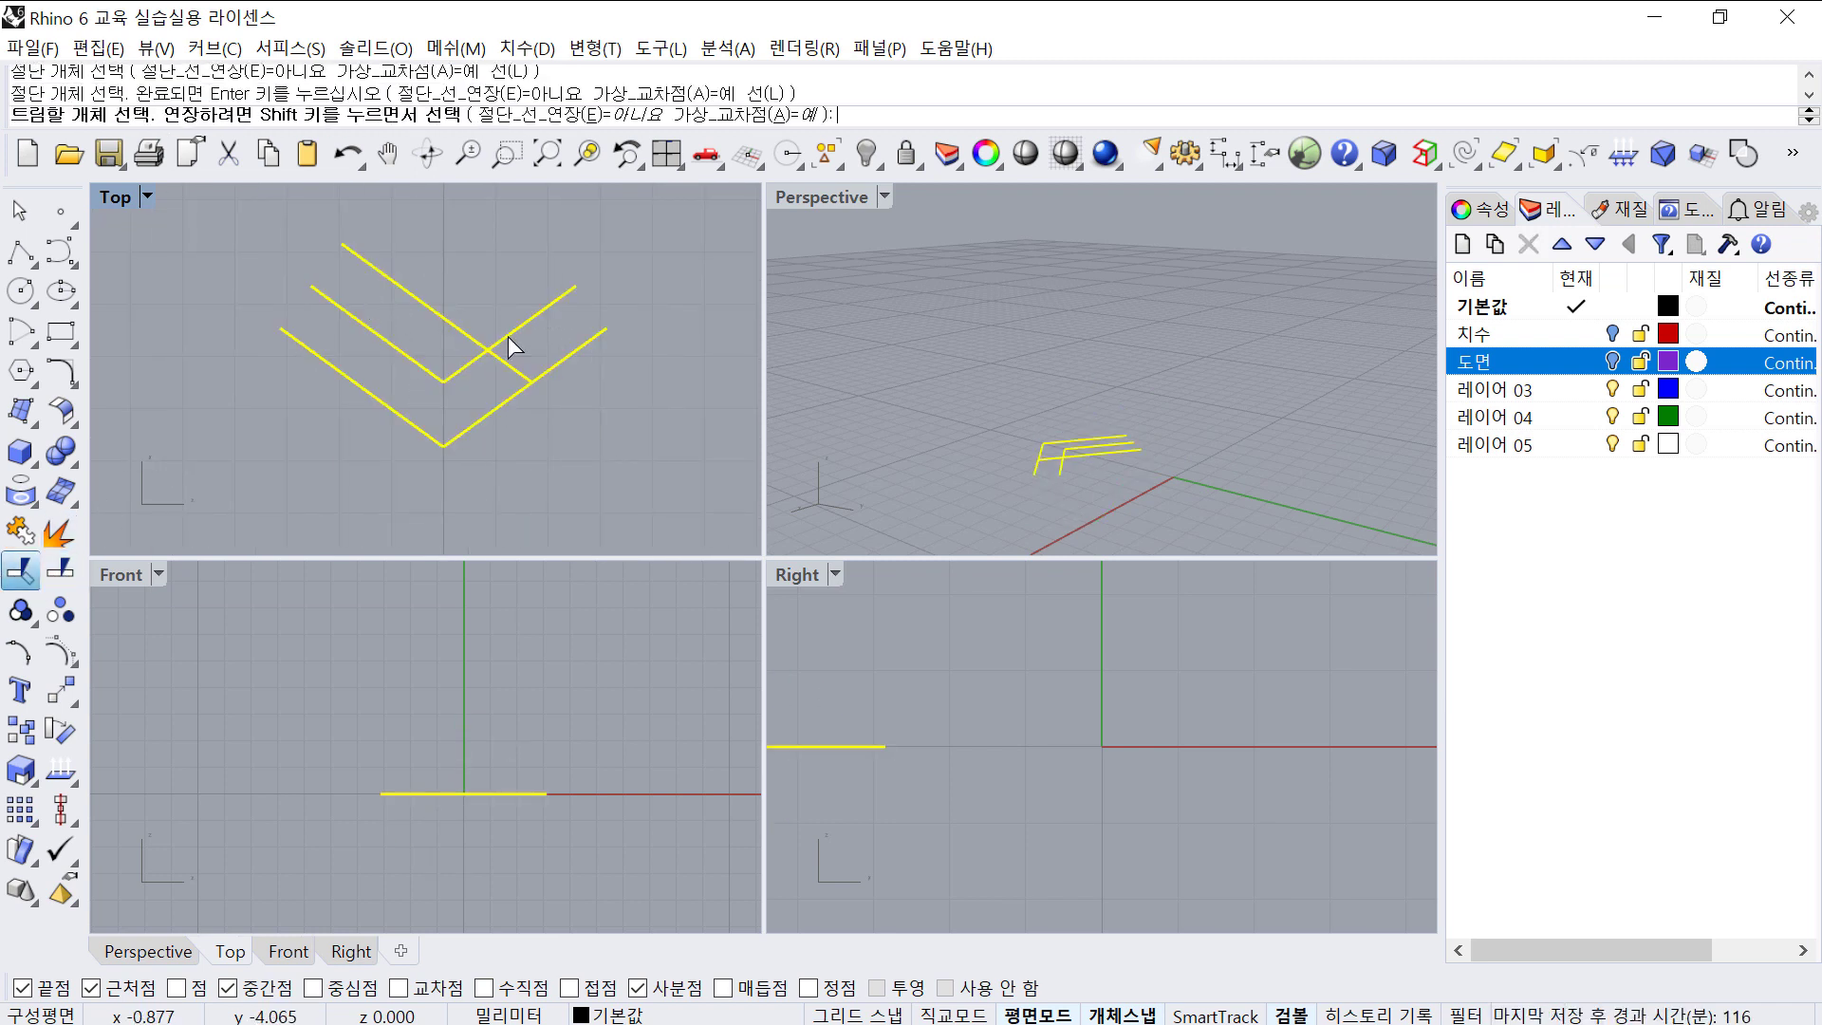
left_click_drag(645, 343, 557, 257)
left_click(450, 322)
left_click(408, 359)
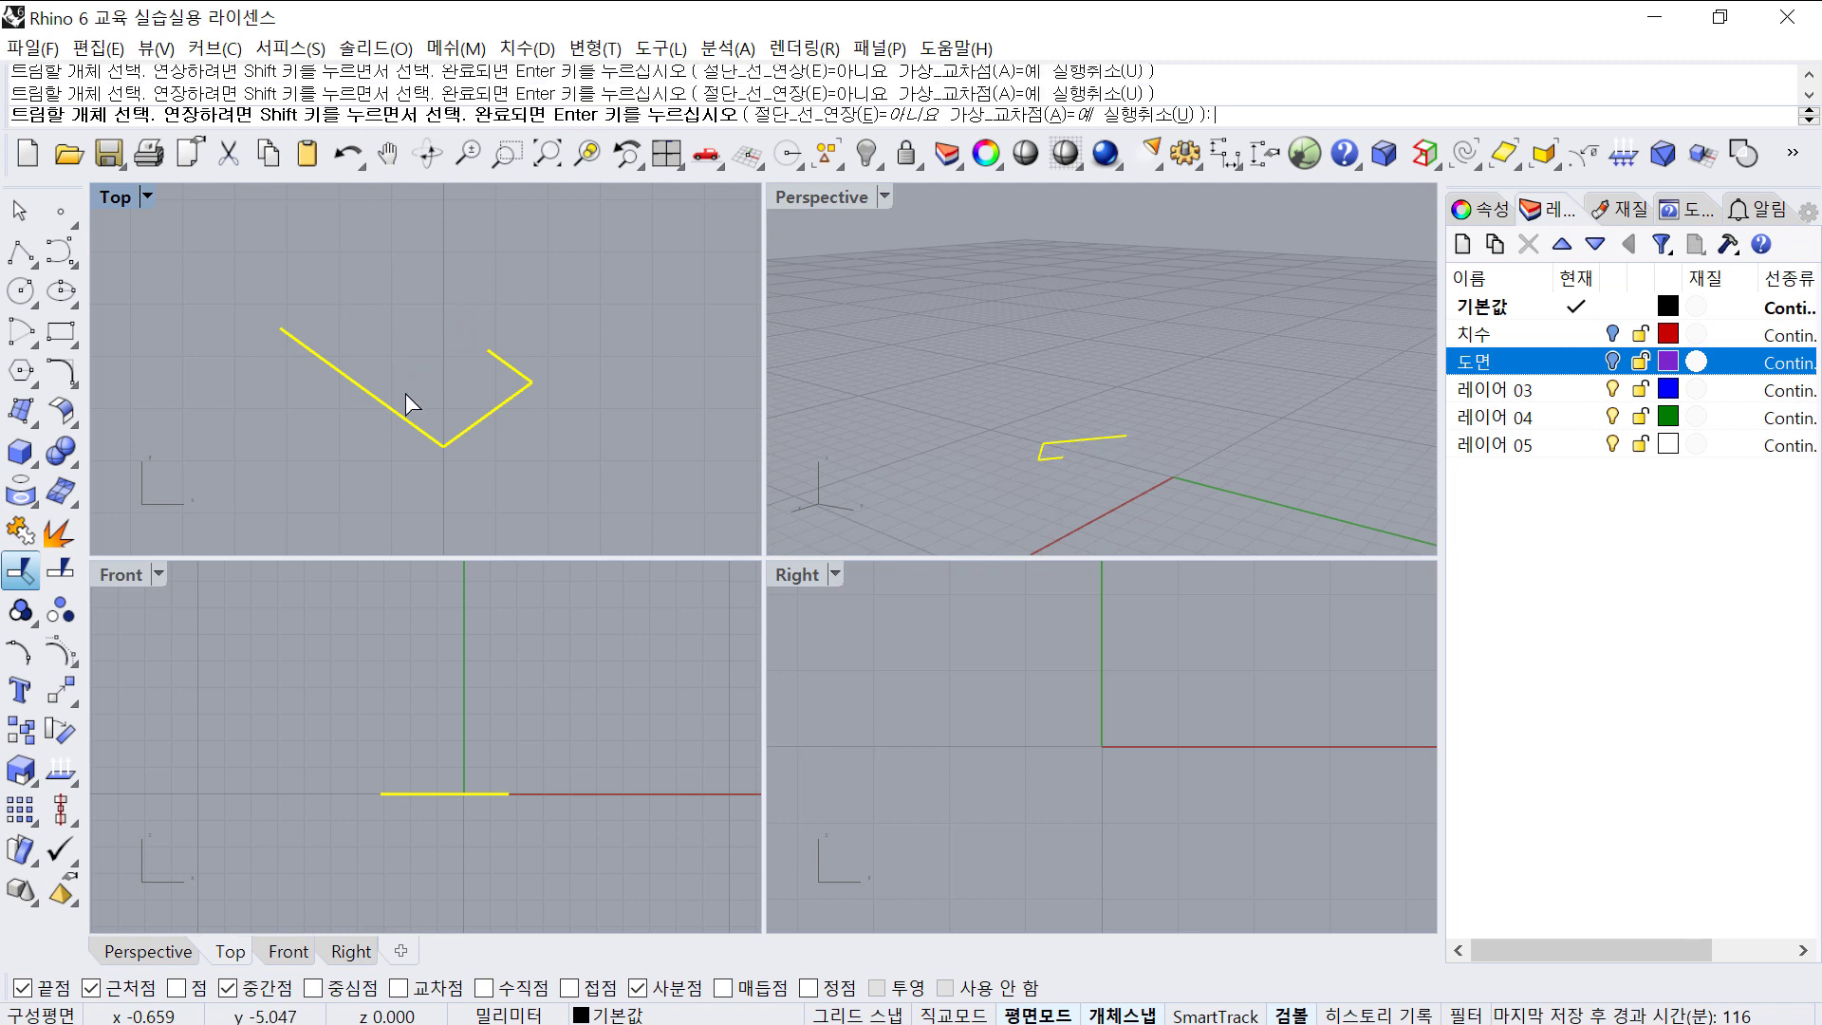
left_click(403, 415)
key("ctrl+z")
key("ctrl+z")
key("ctrl+z")
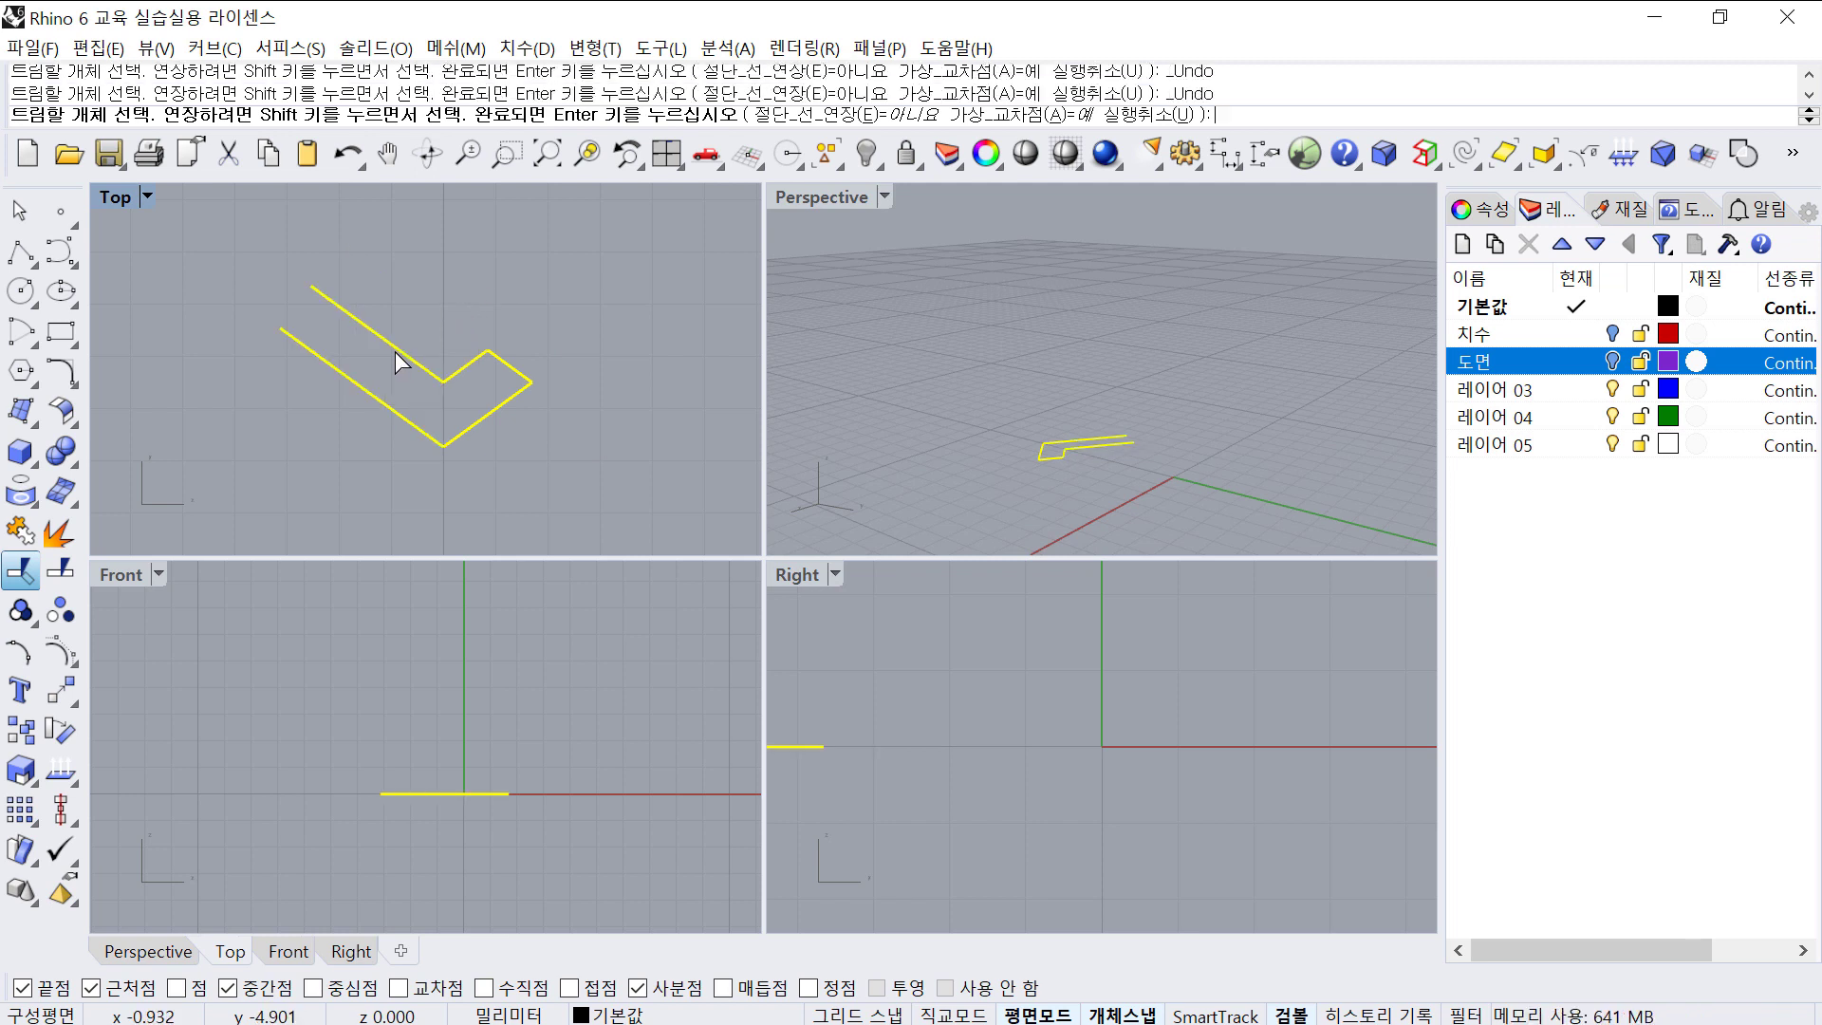
key("Return")
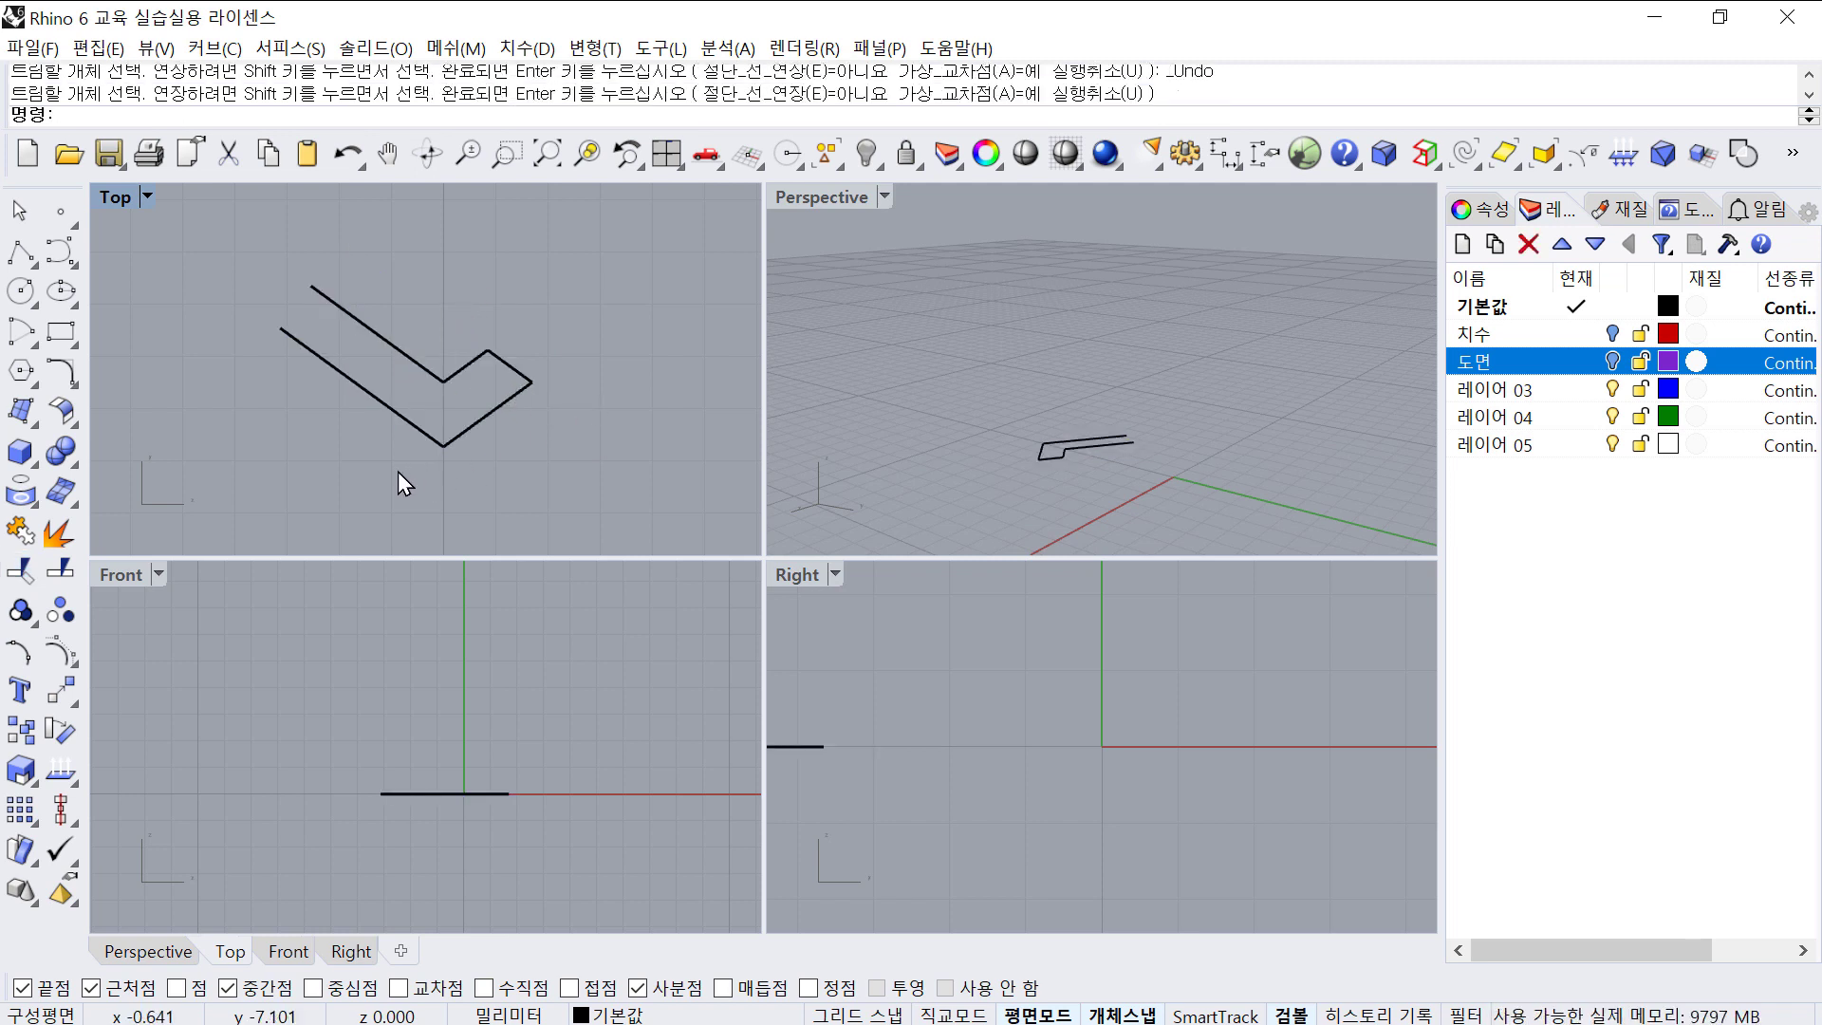
- Explode the V polylines and delete their two long left legs
left_click_drag(396, 471, 349, 282)
left_click(60, 536)
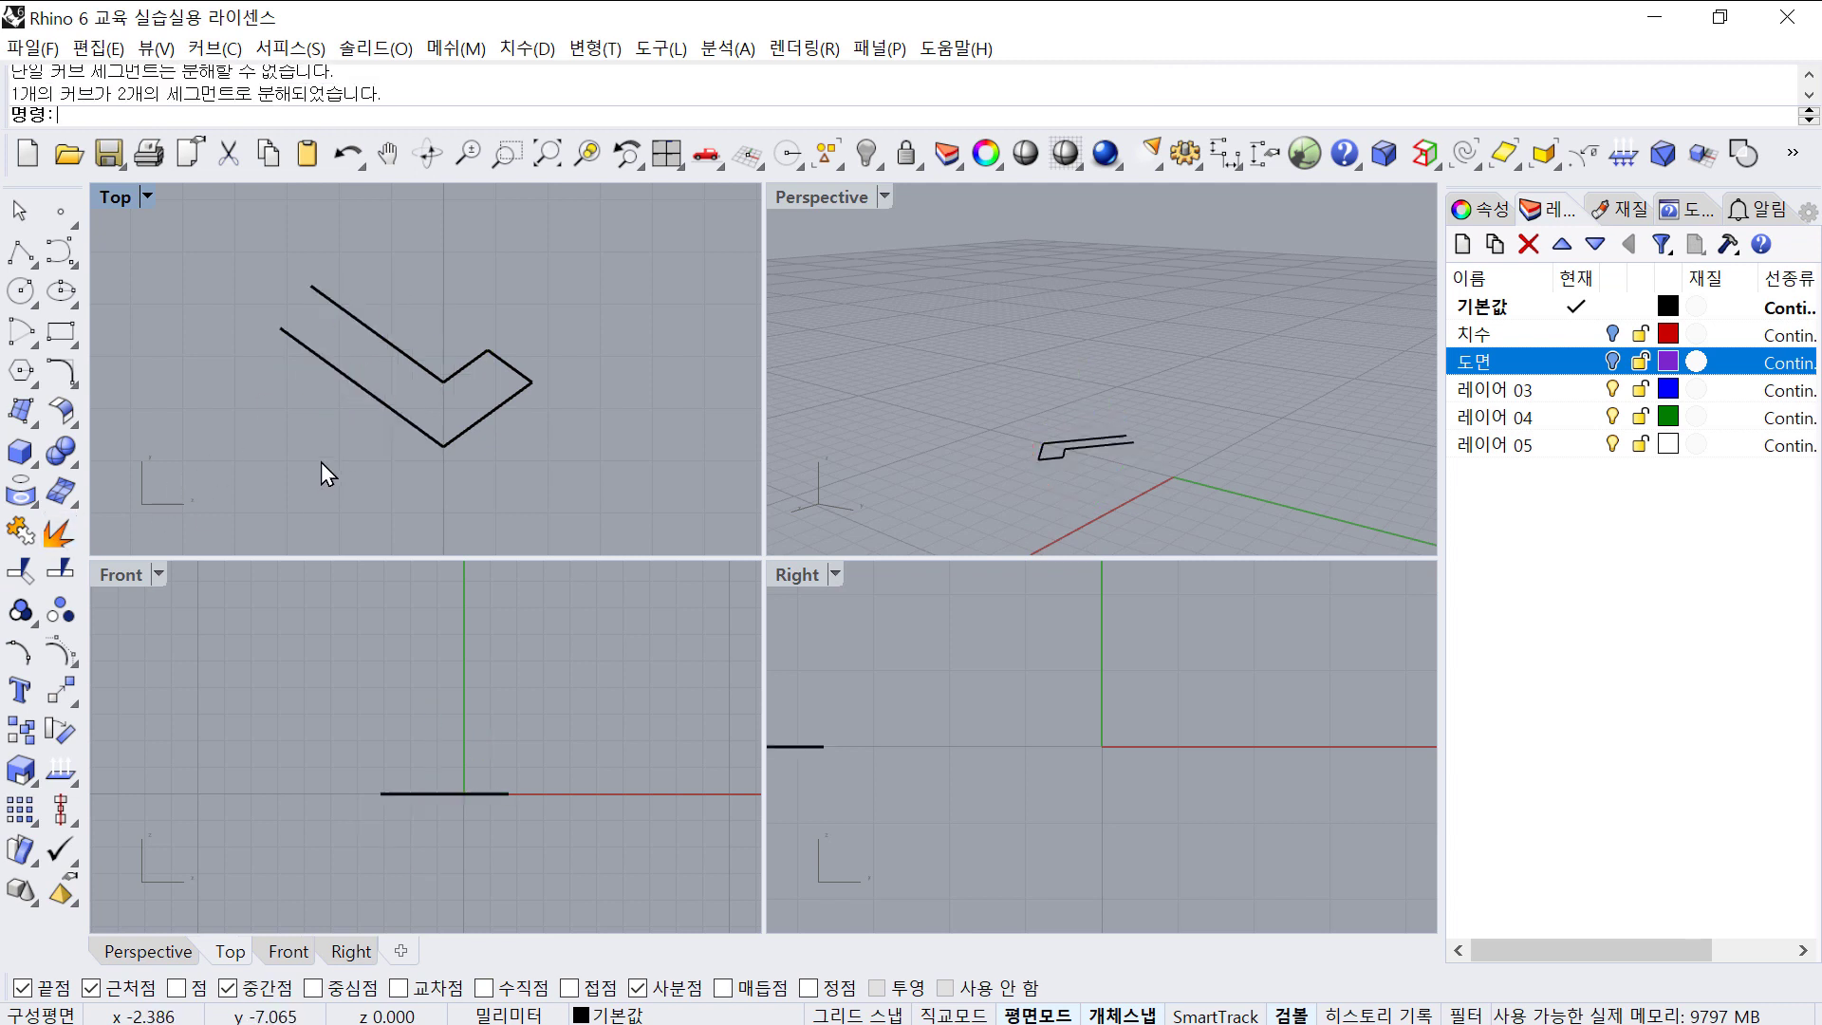
left_click_drag(320, 463, 329, 247)
key("F12")
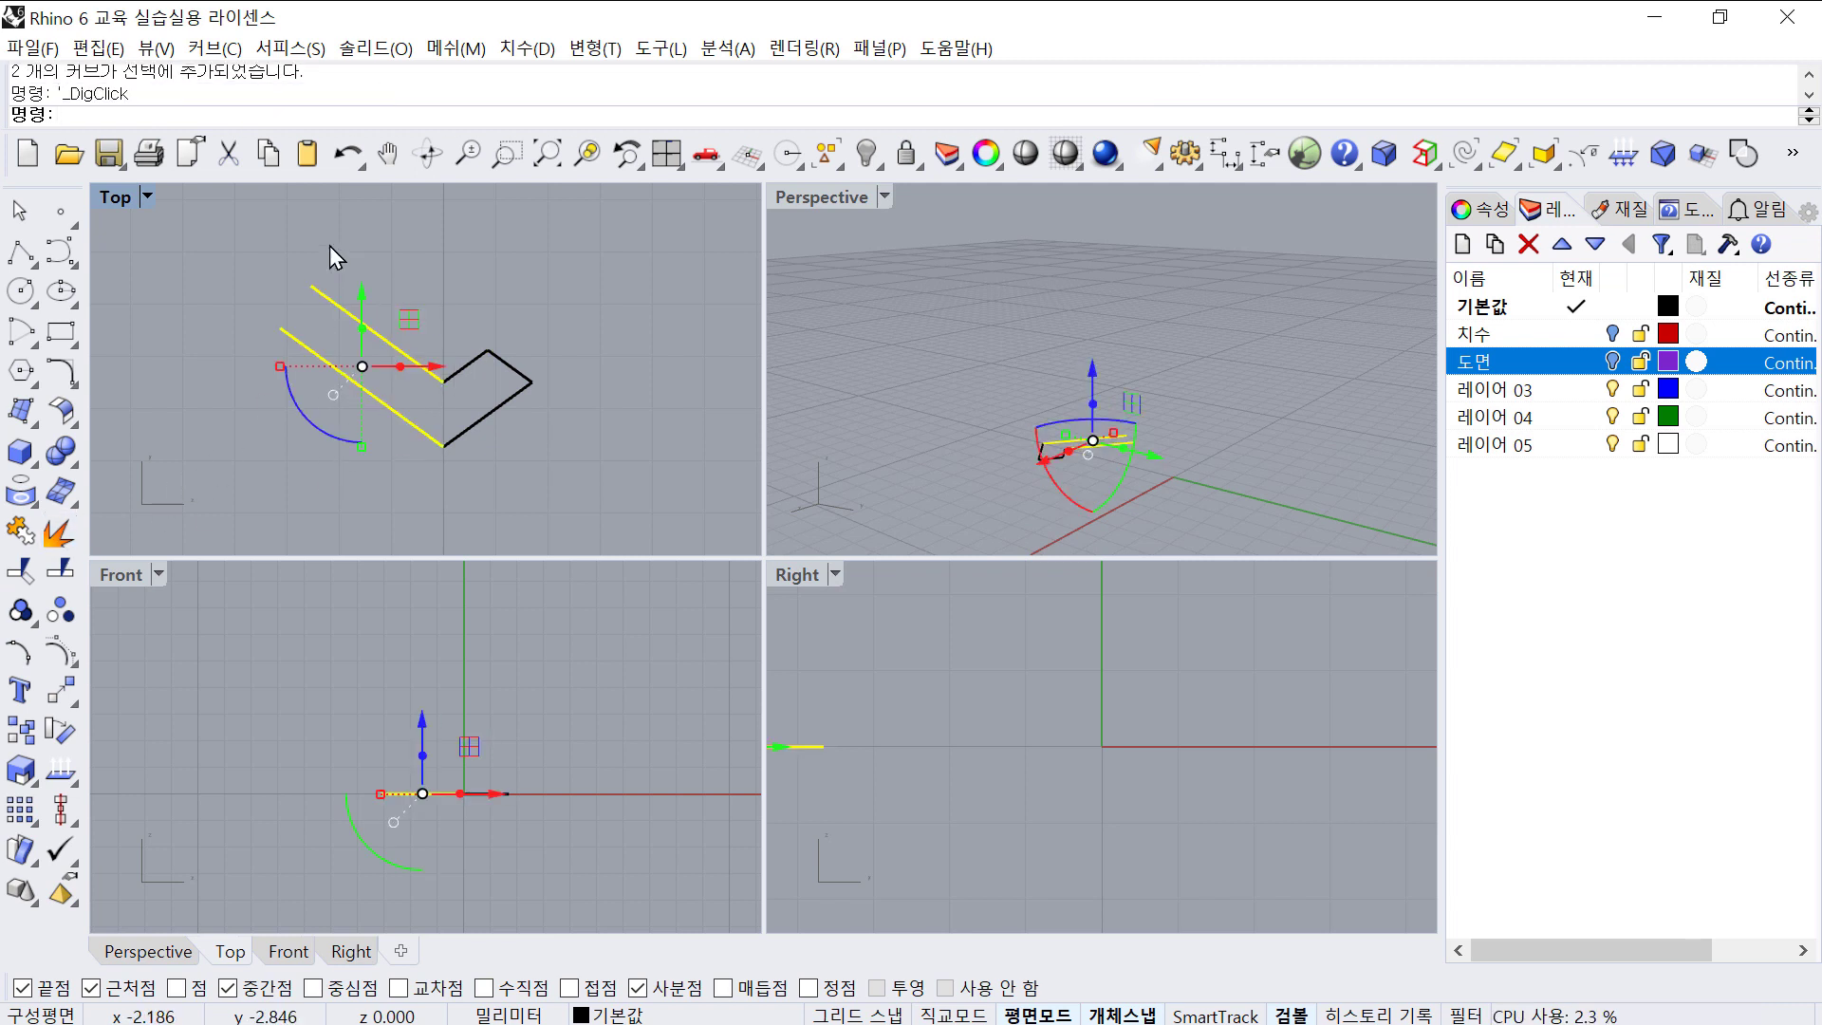
key("Delete")
- Join the remaining right-half segments and mirror them across the vertical axis from origin 0 to complete the V profile
left_click_drag(328, 245, 640, 474)
type("M")
key("Return")
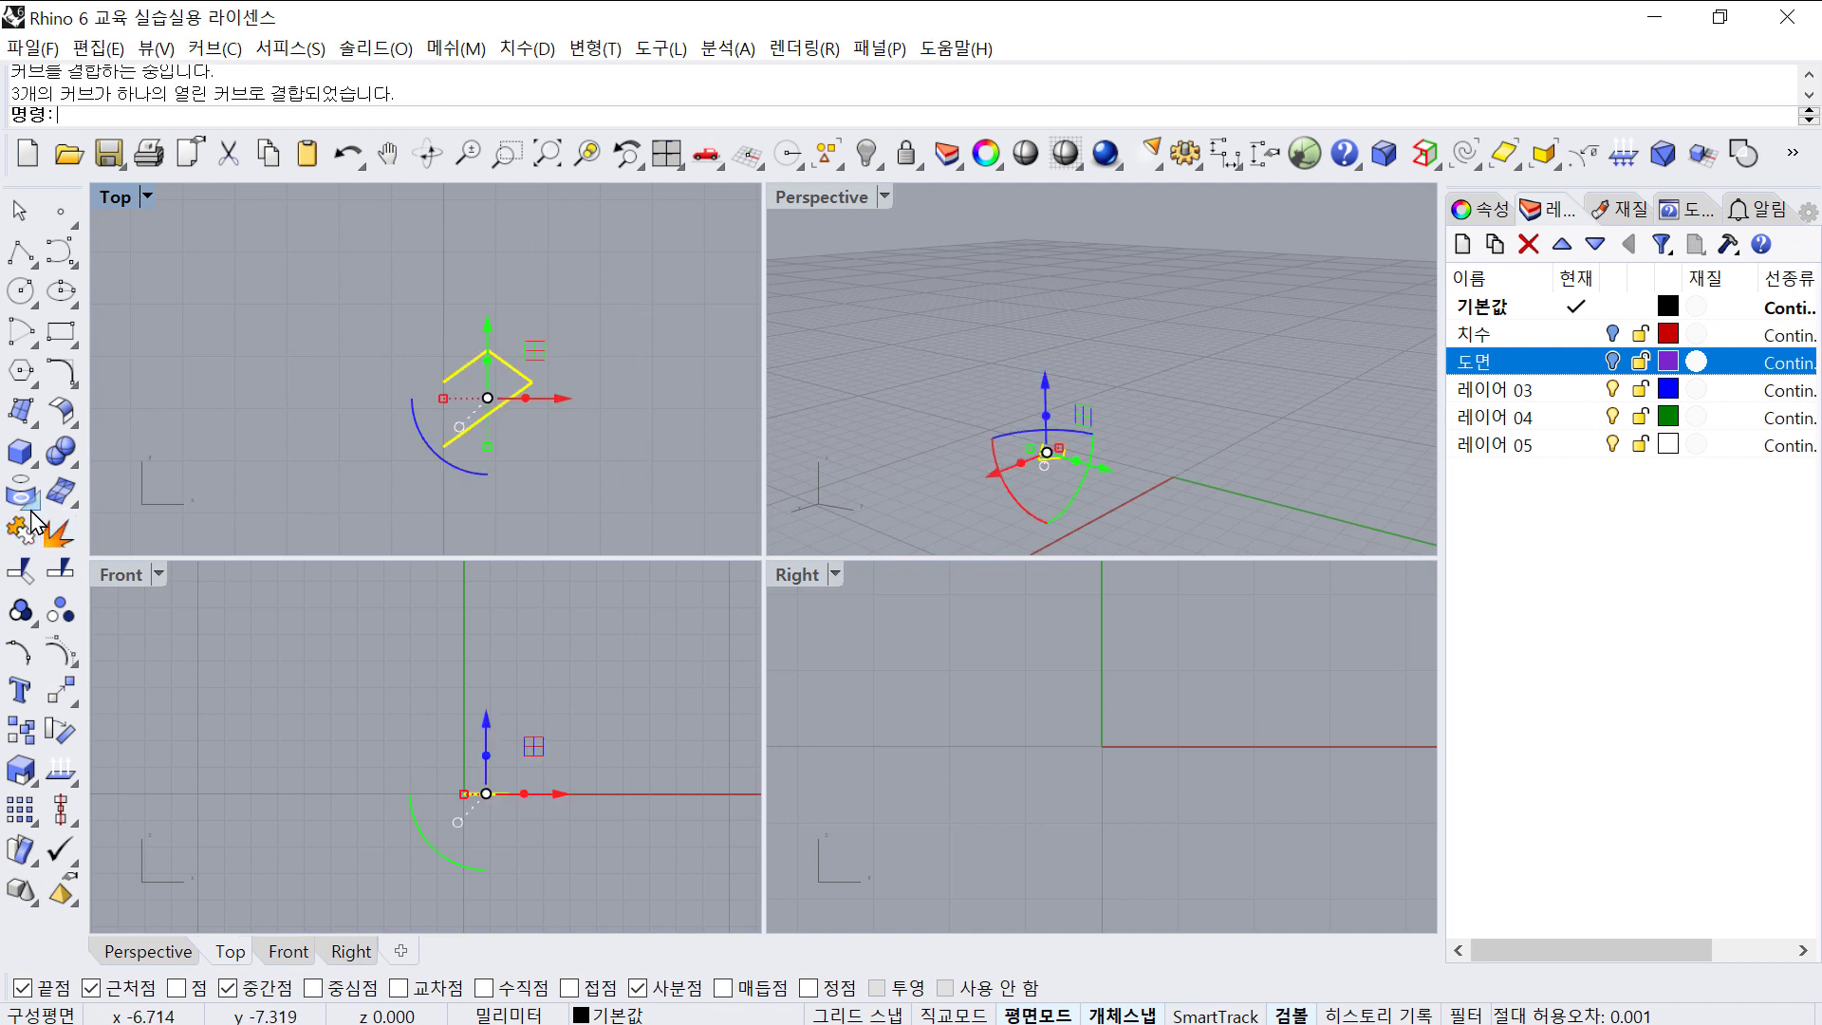
type("0")
key("Return")
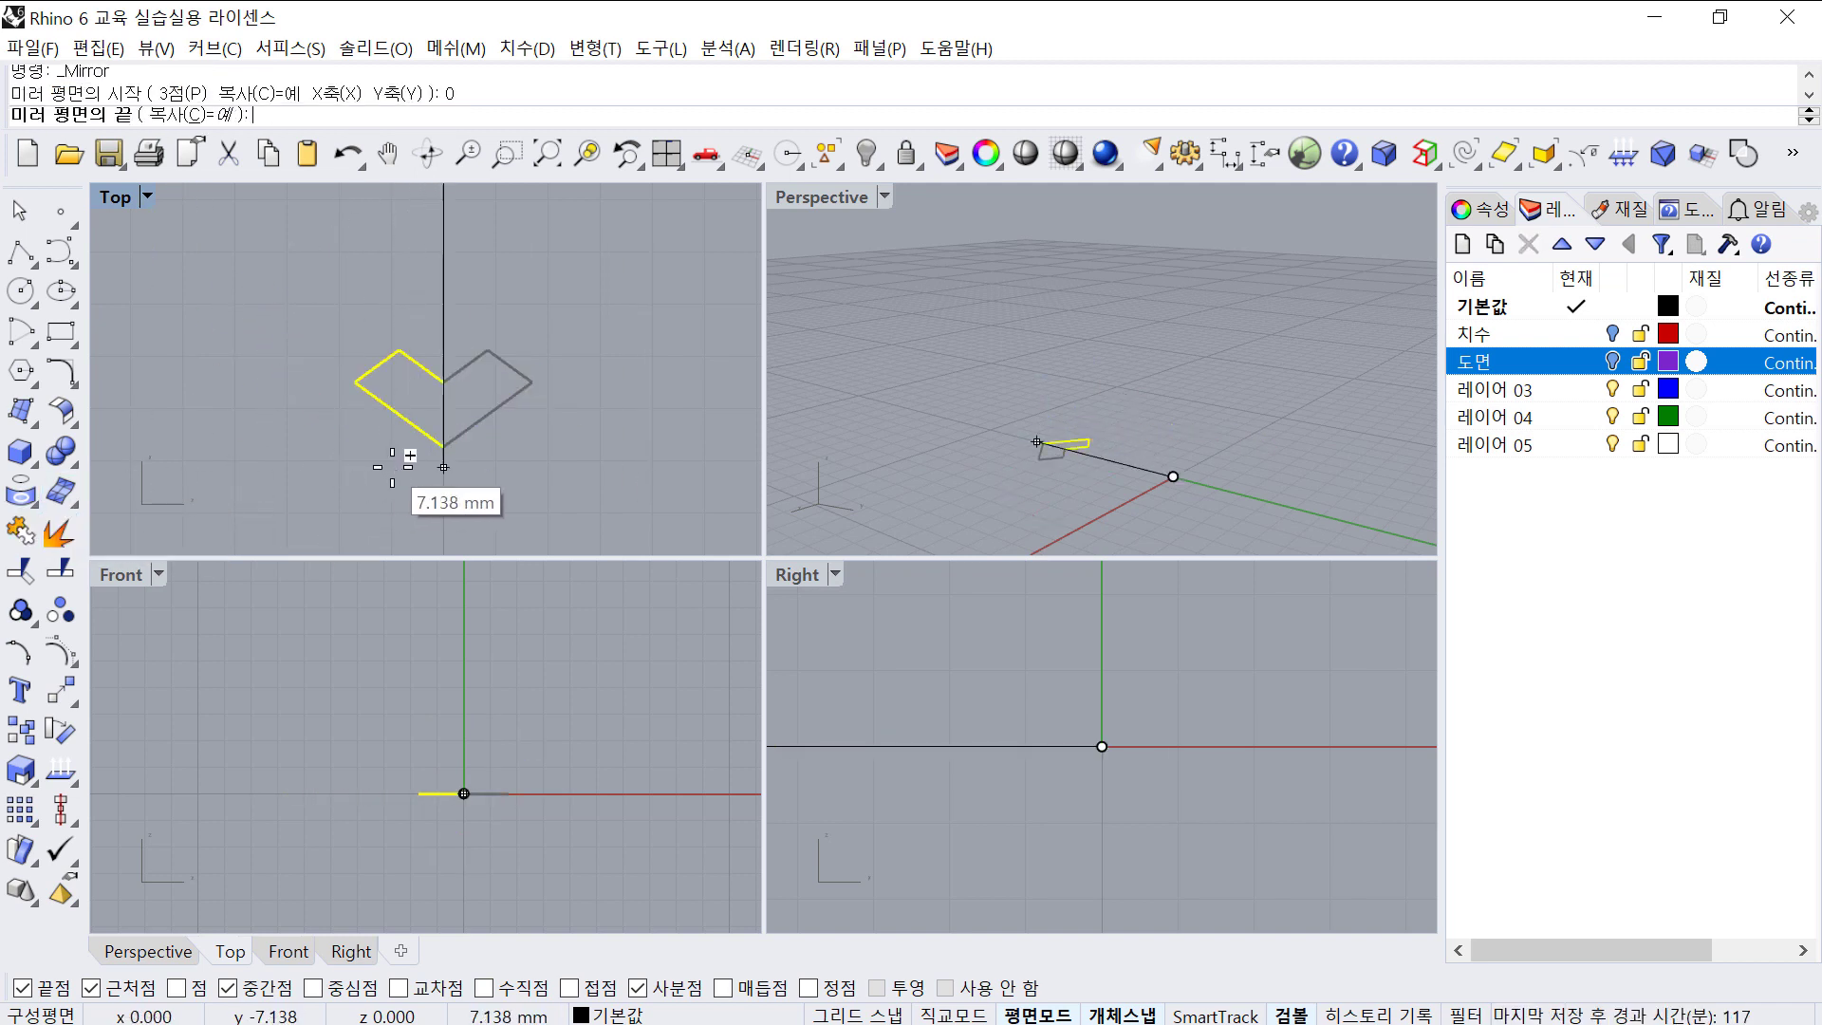
left_click(429, 477)
- Extrude the complete V profile upward 7 mm as a solid prong
left_click_drag(331, 288, 606, 483)
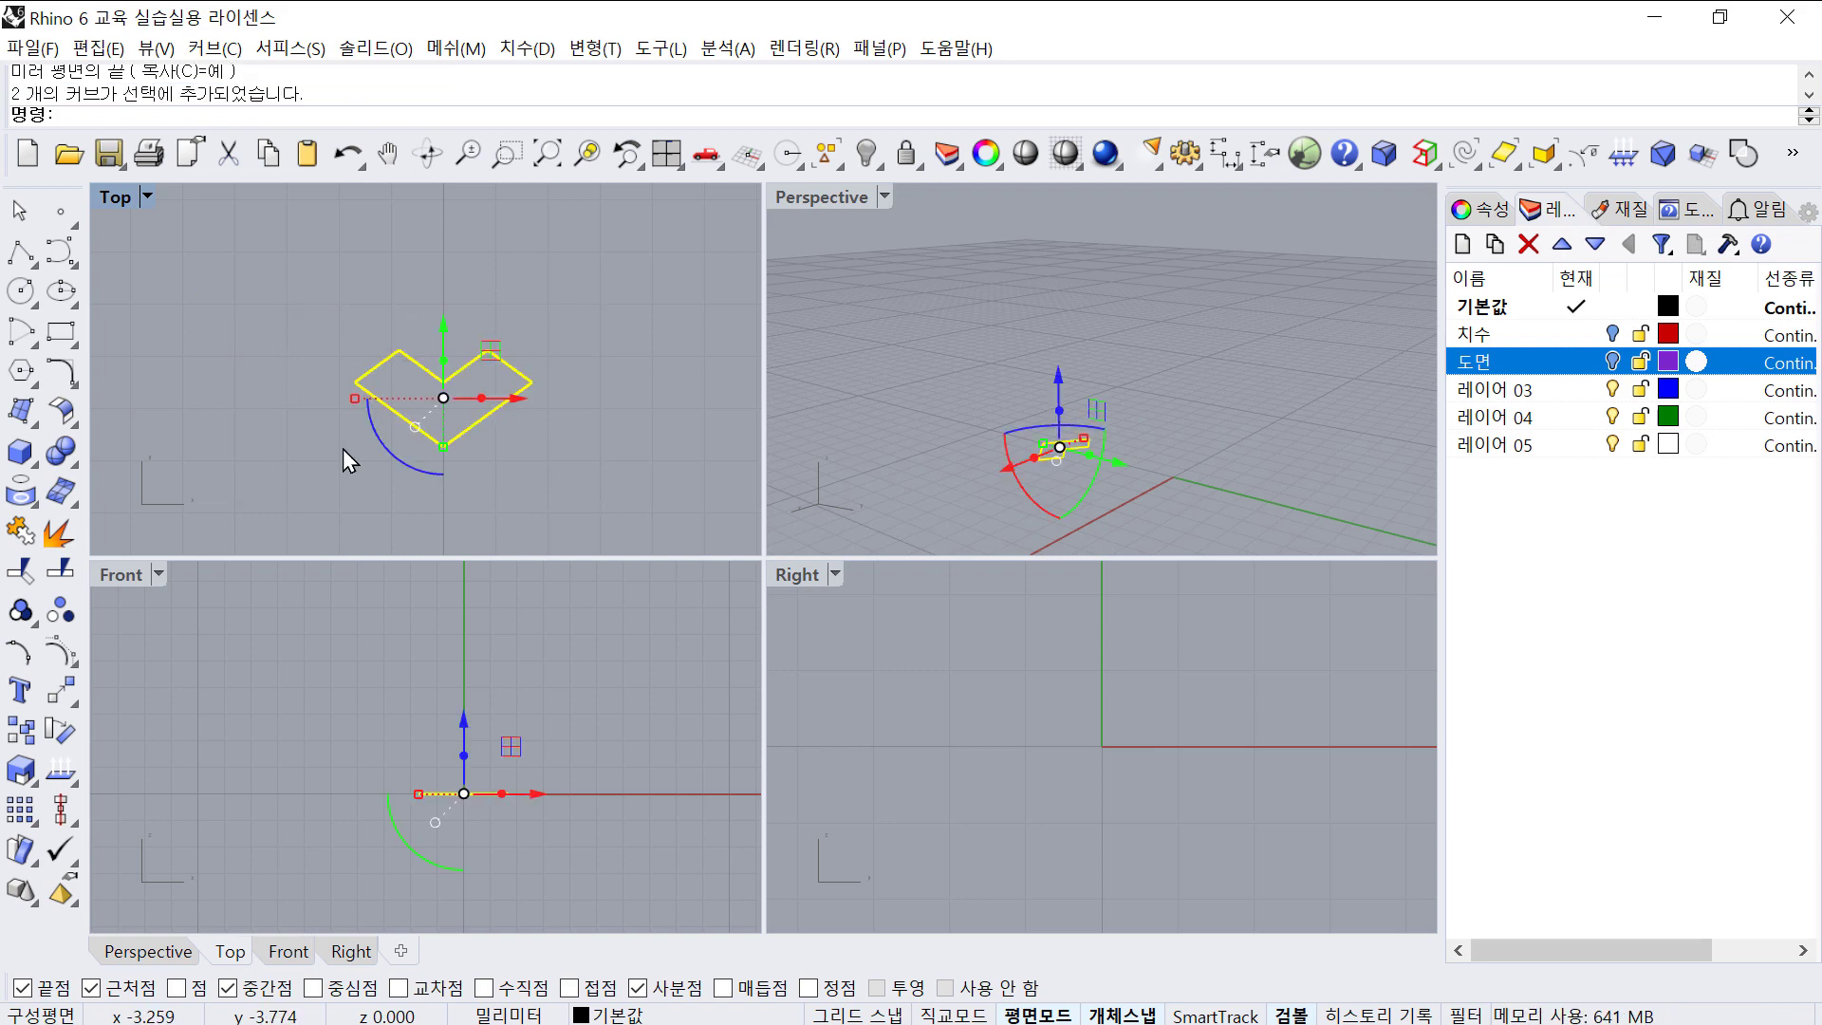
key("F4")
type("7")
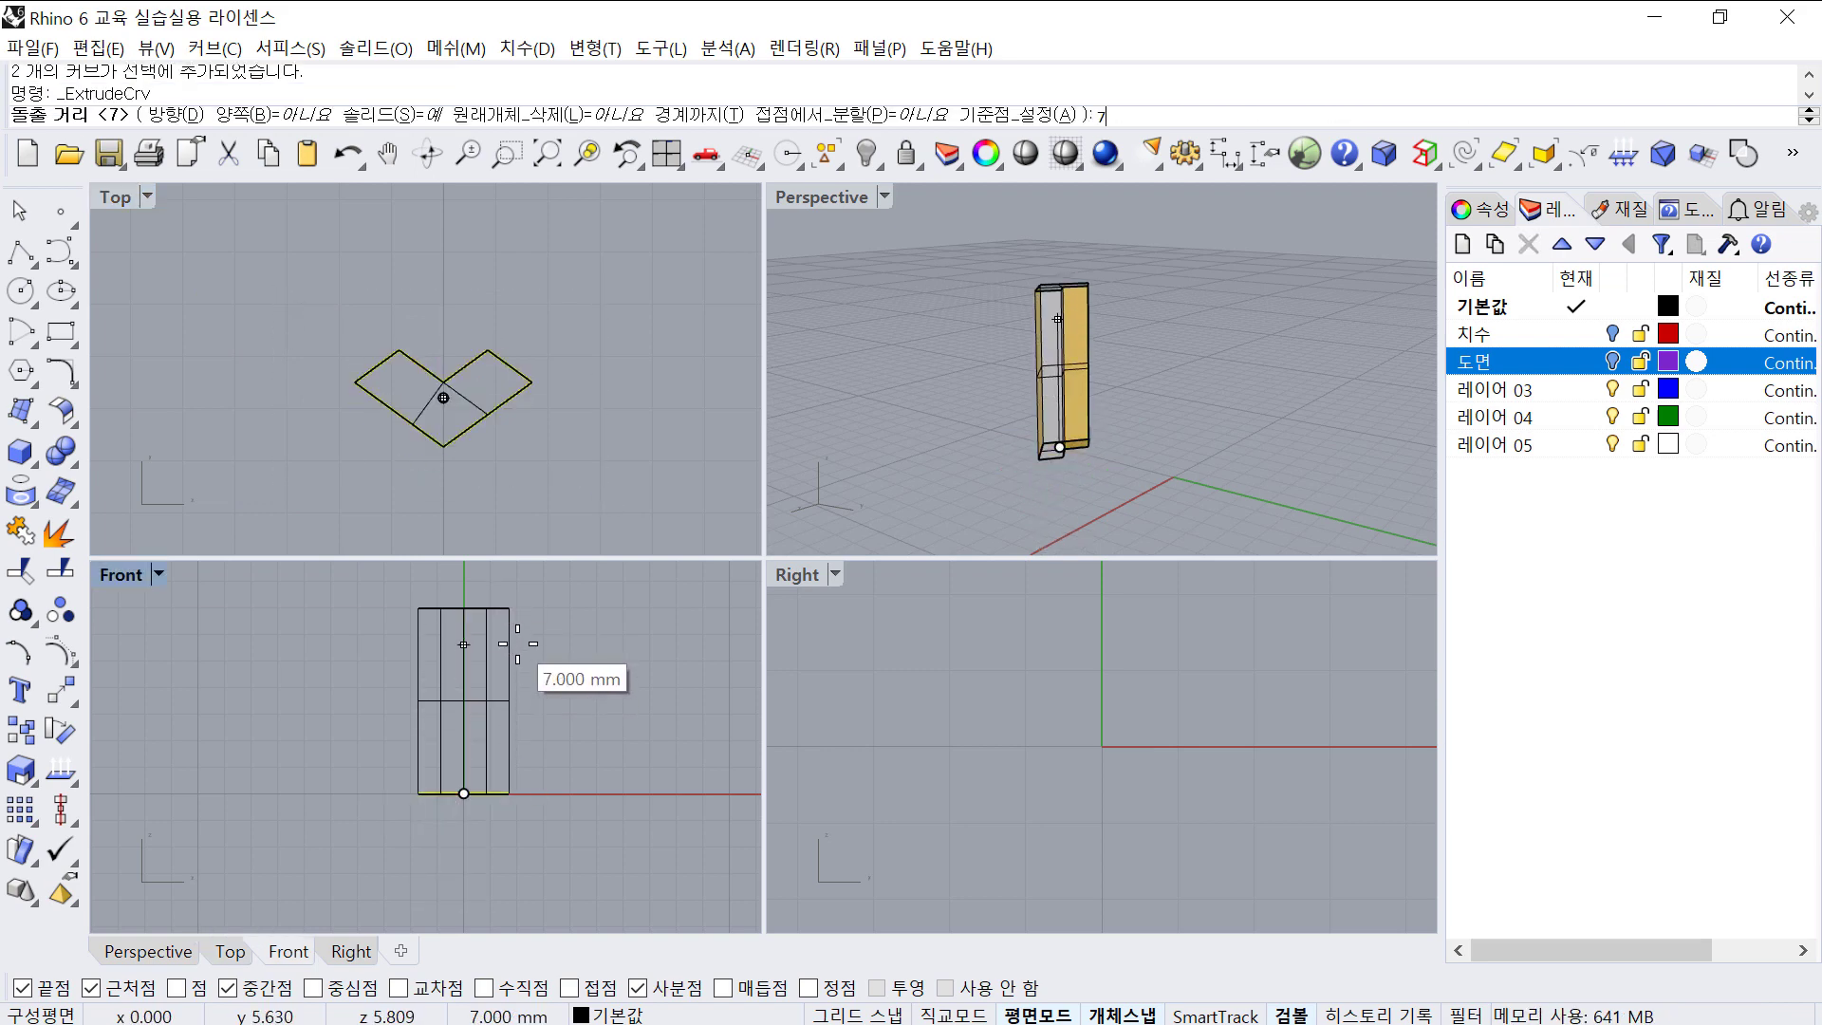
key("Return")
key("Escape")
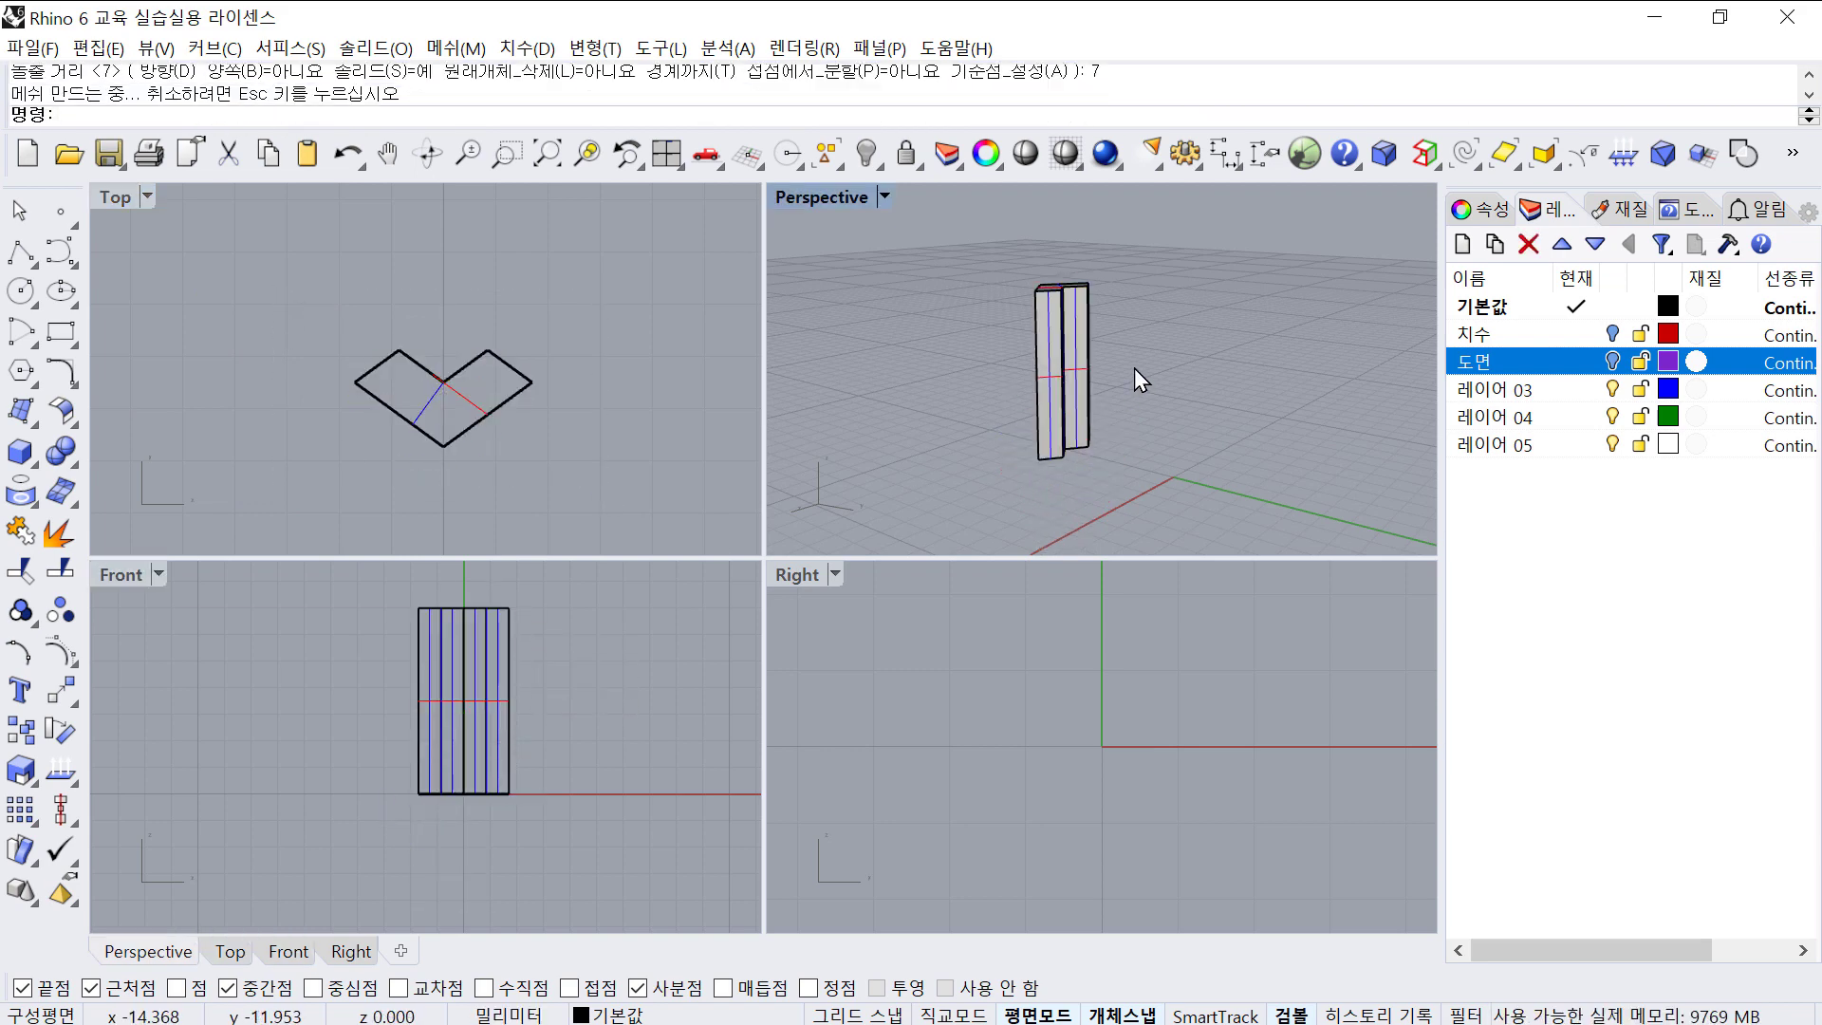
- Show all hidden objects and select the teardrop setting together with its V prong
key("ctrl+alt+h")
scroll(977, 363, "up", 8)
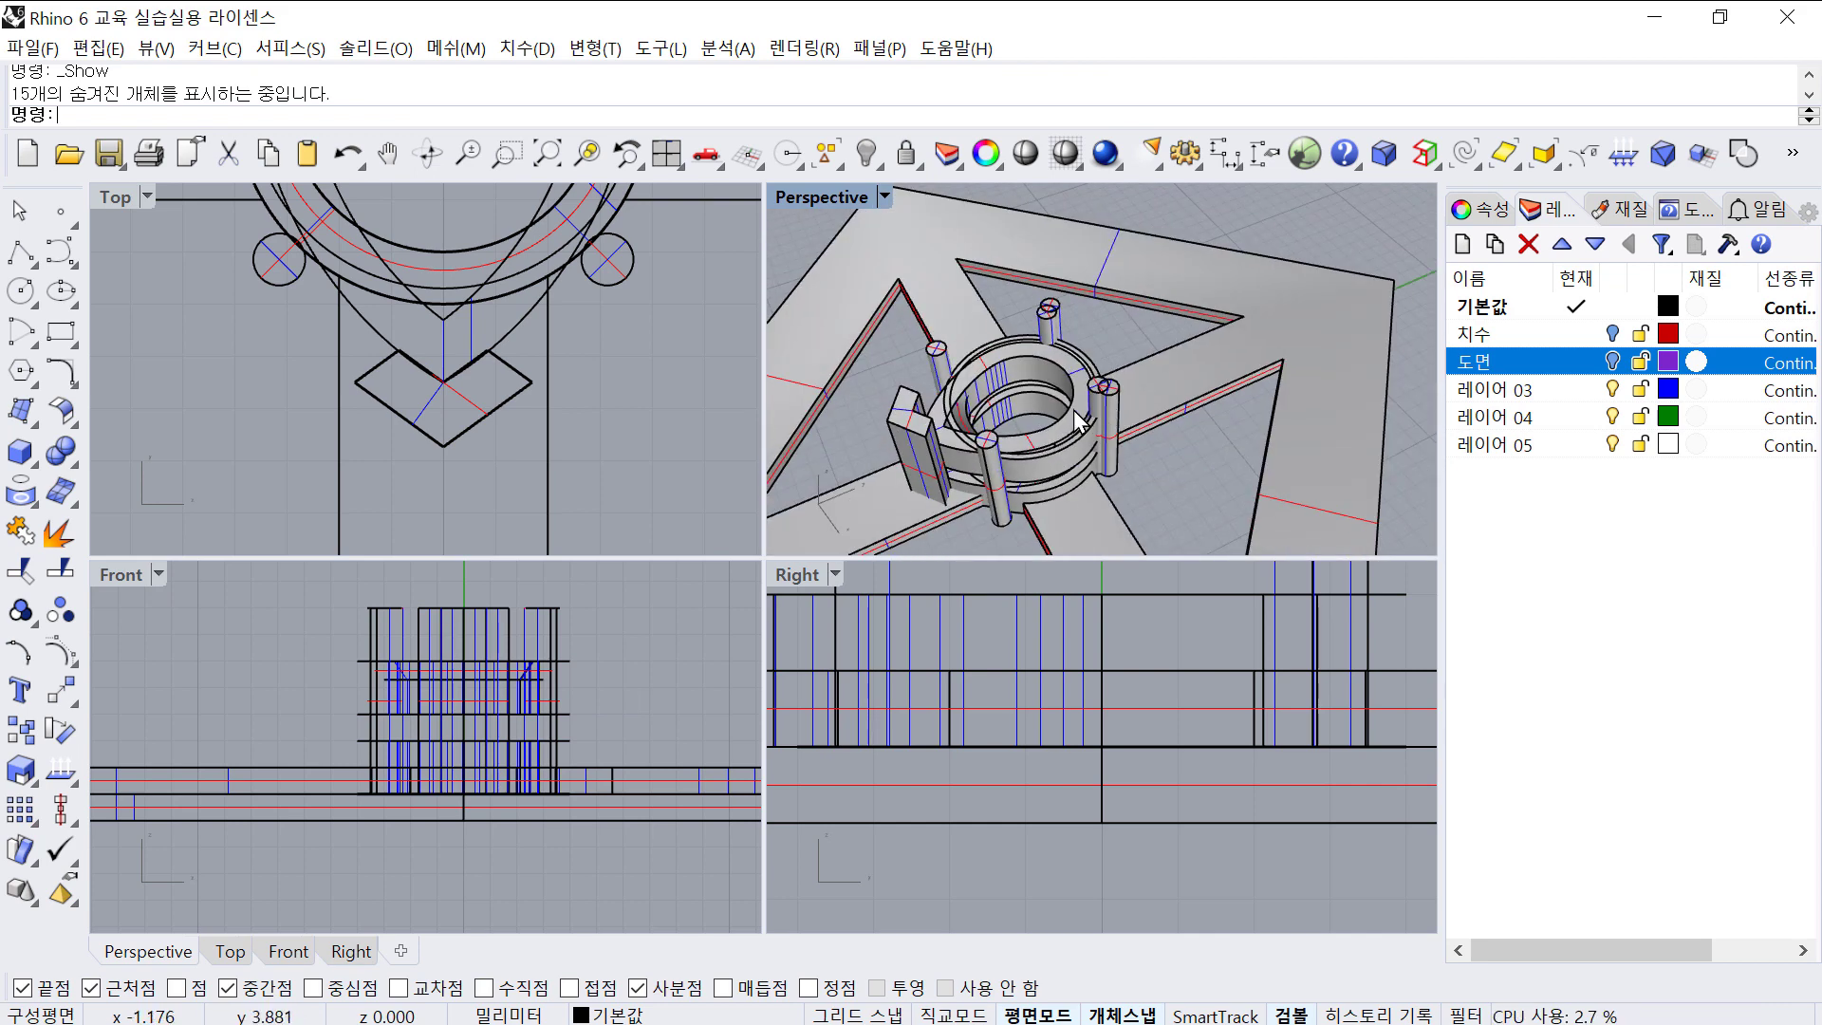
left_click(1118, 453)
key("Escape")
left_click(1021, 450)
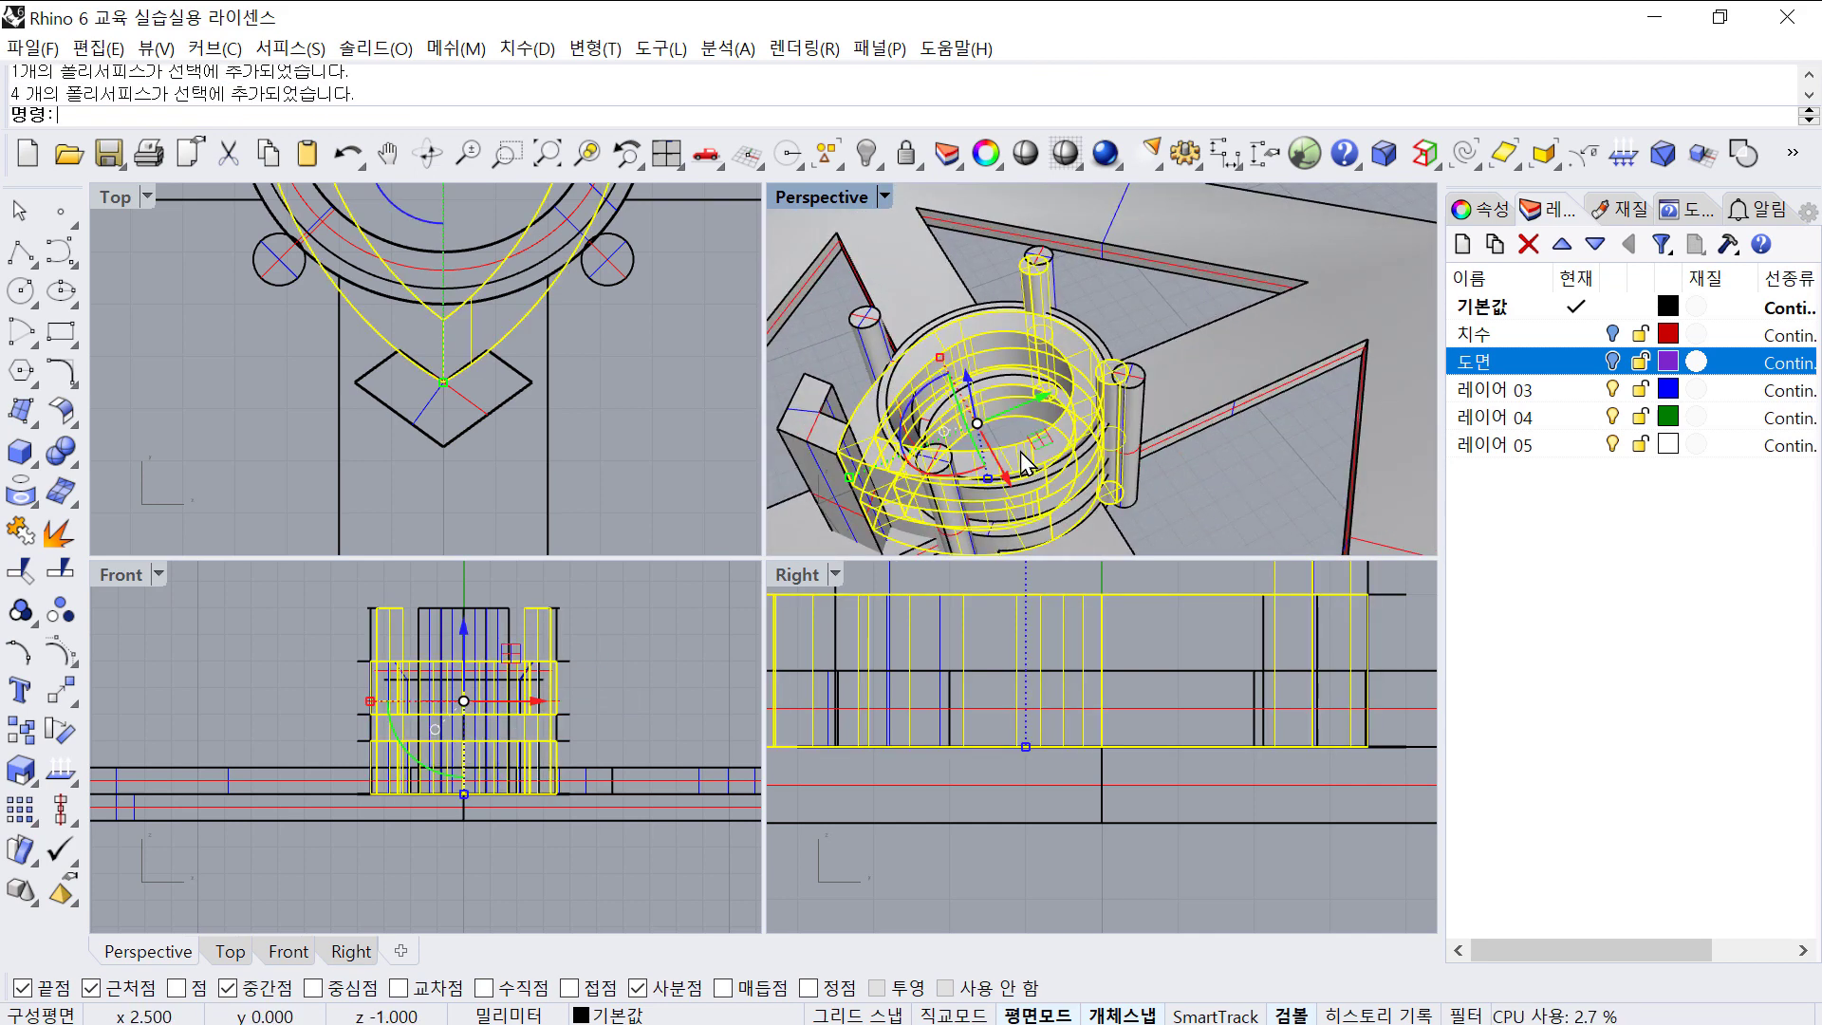
left_click(814, 444, "shift")
scroll(813, 451, "down", 5)
scroll(422, 446, "down", 10)
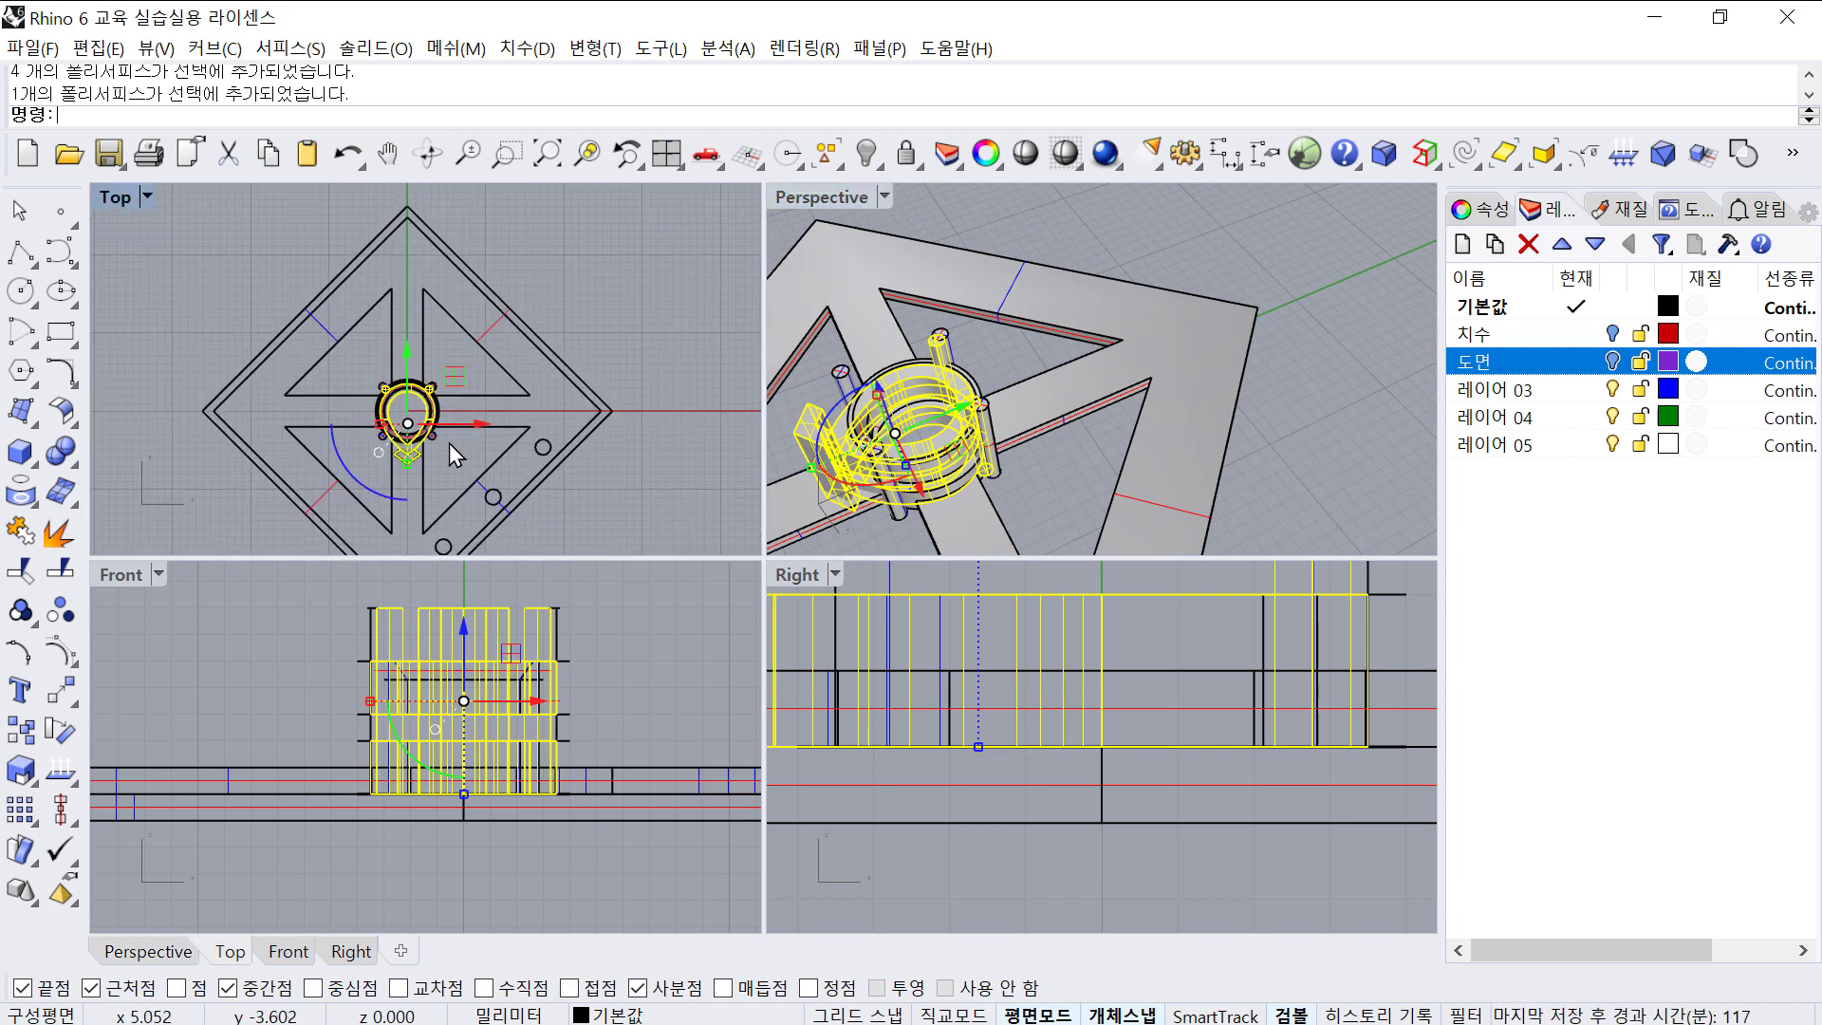
- Try to rotate the teardrop setting so its tip points up and move it above the diamond plate's top corner
left_click_drag(387, 497, 439, 321)
right_click_drag(439, 321, 448, 400)
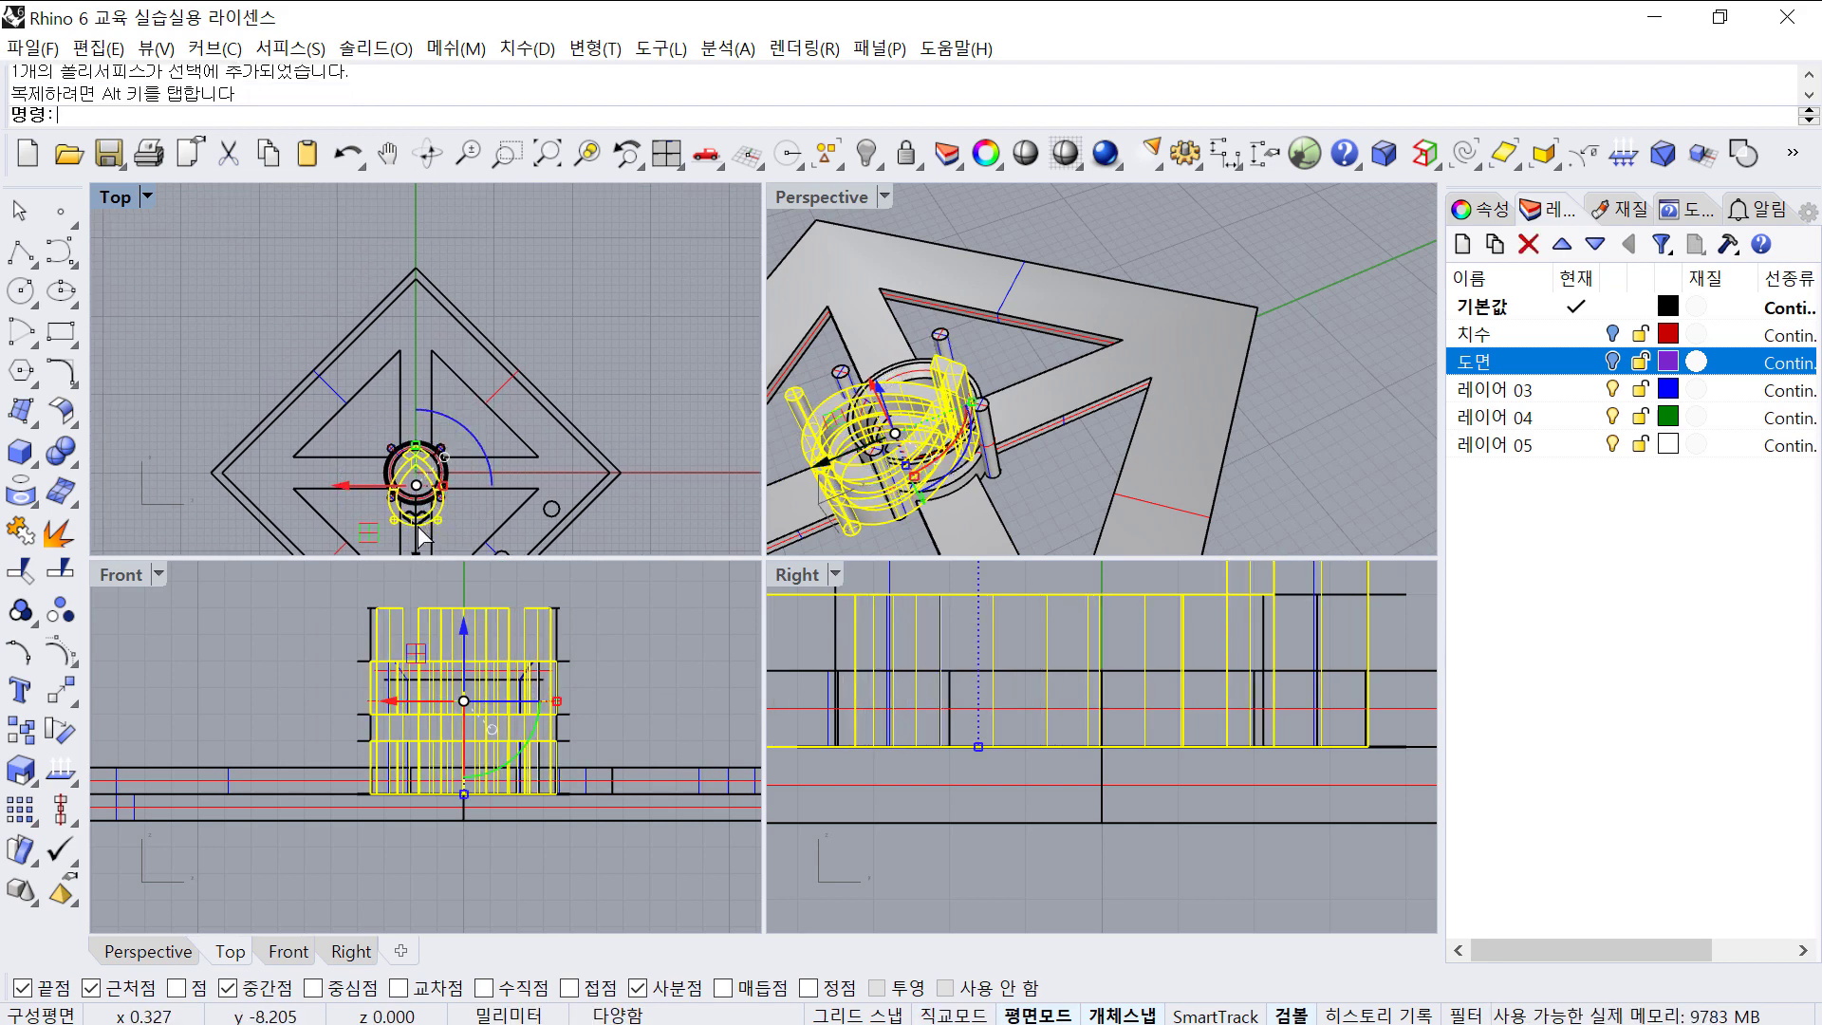
left_click_drag(420, 543, 425, 281)
left_click(512, 282)
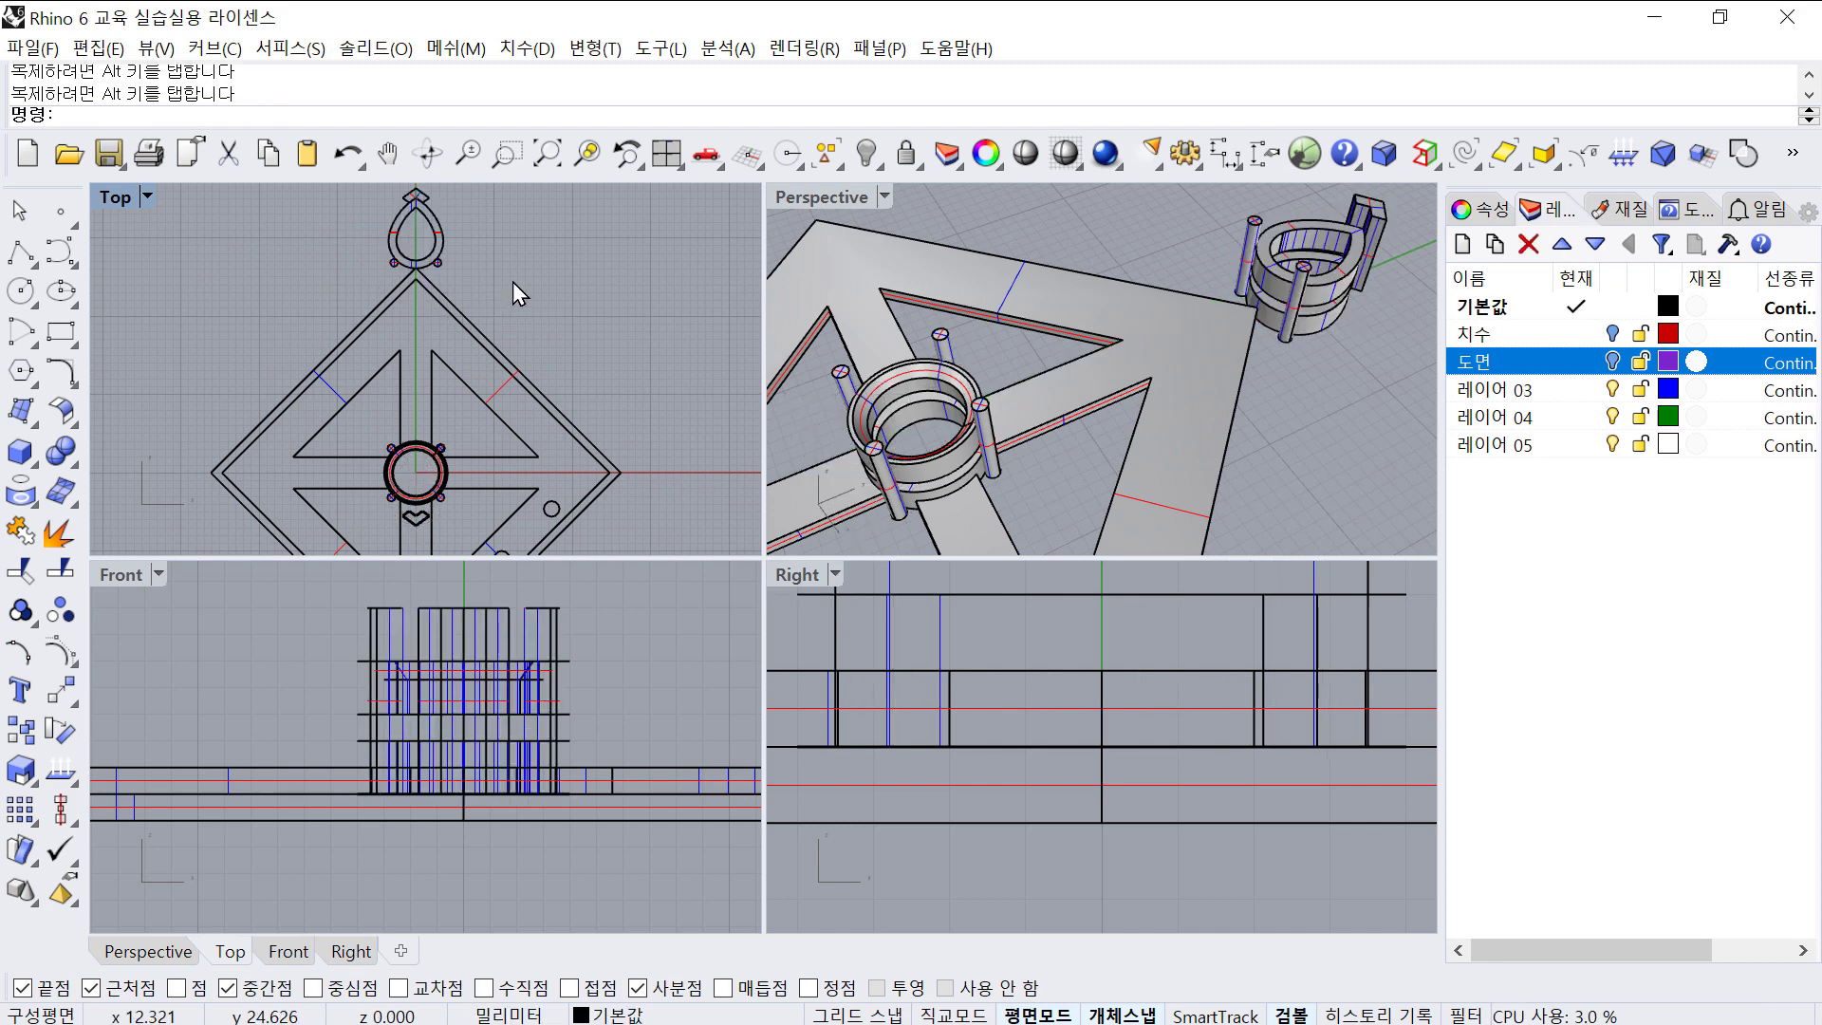
- Select all remaining curves in the model and delete them
scroll(513, 282, "down", 2)
left_click(838, 166)
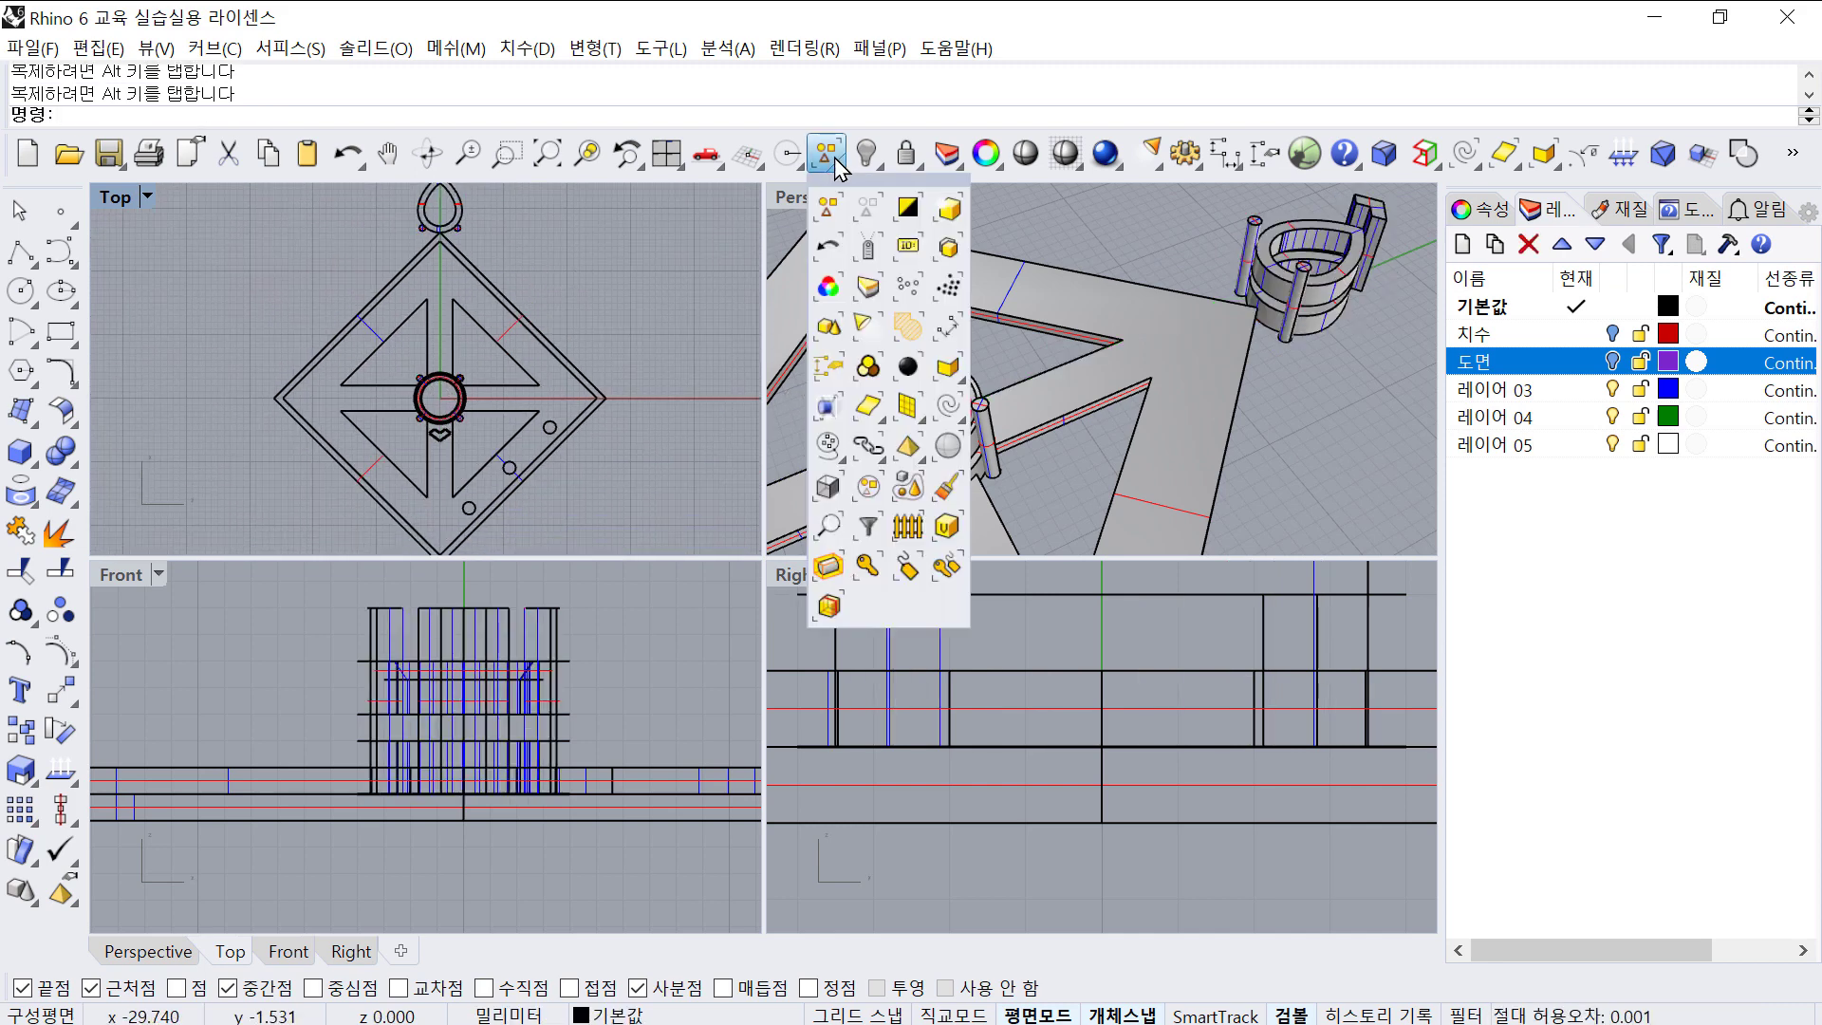
left_click(948, 413)
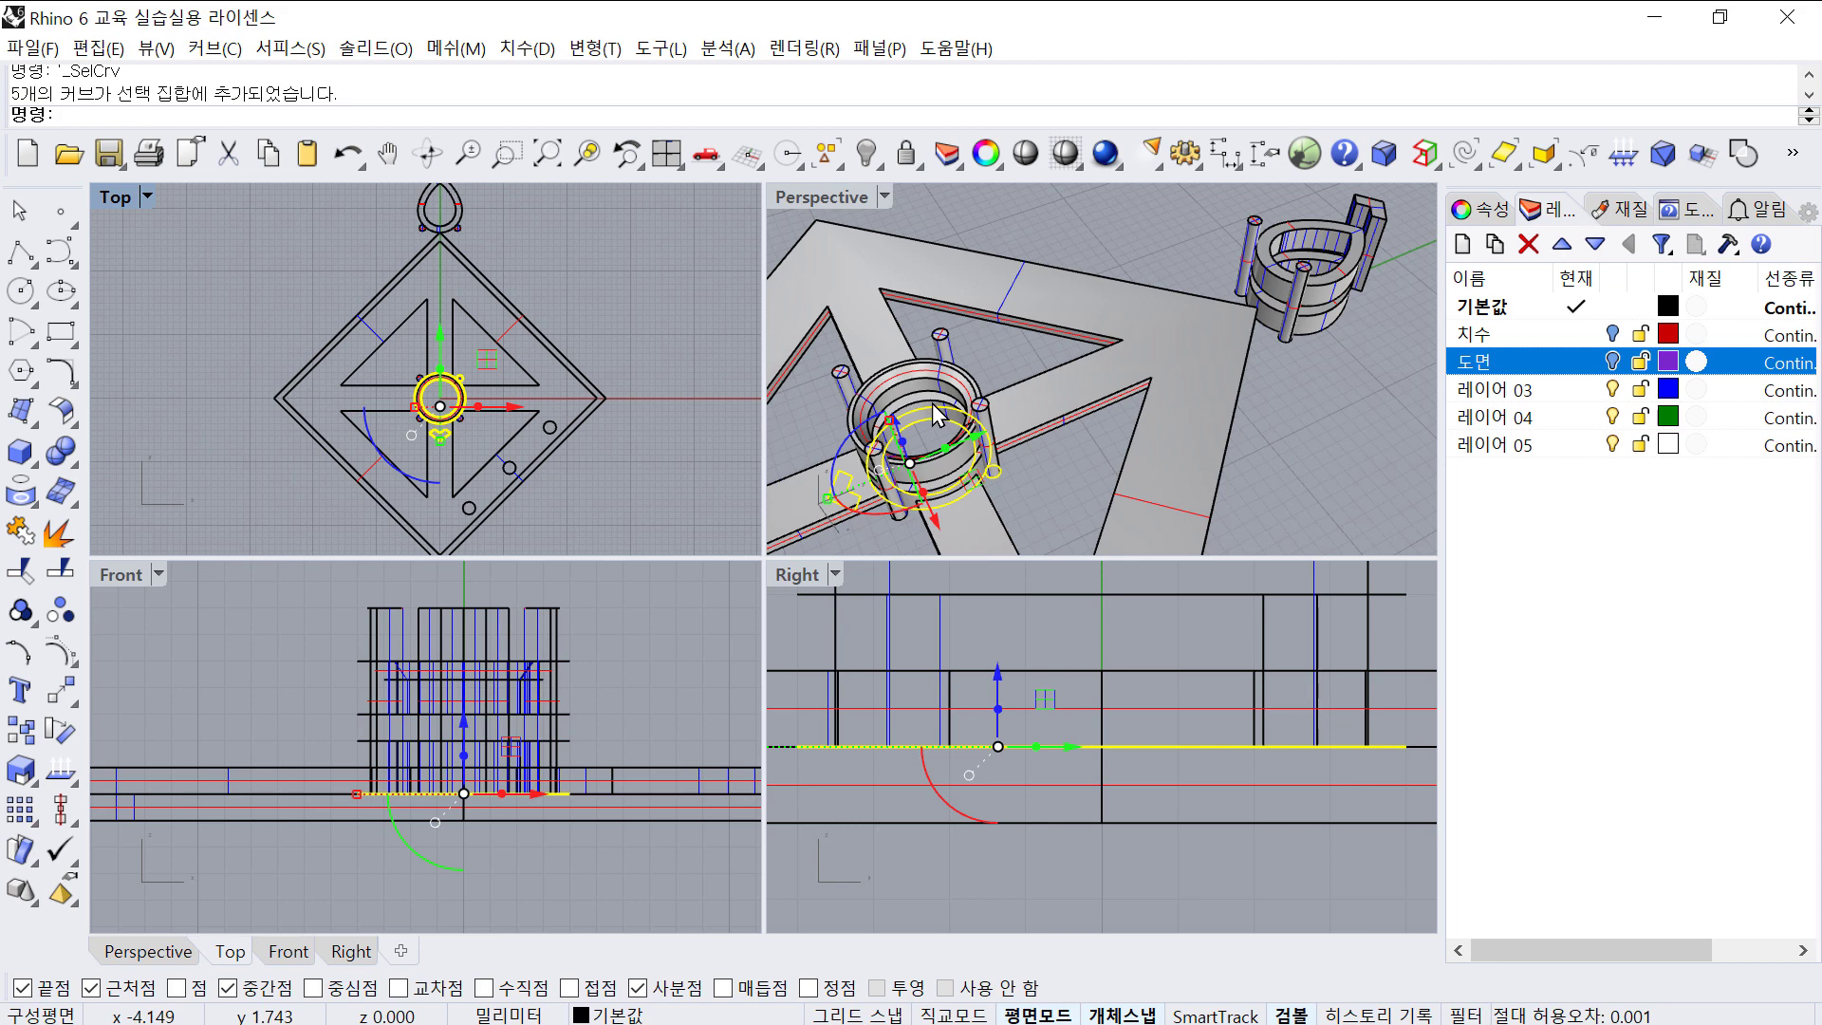
key("Delete")
right_click_drag(978, 408, 949, 375)
scroll(549, 300, "up", 3)
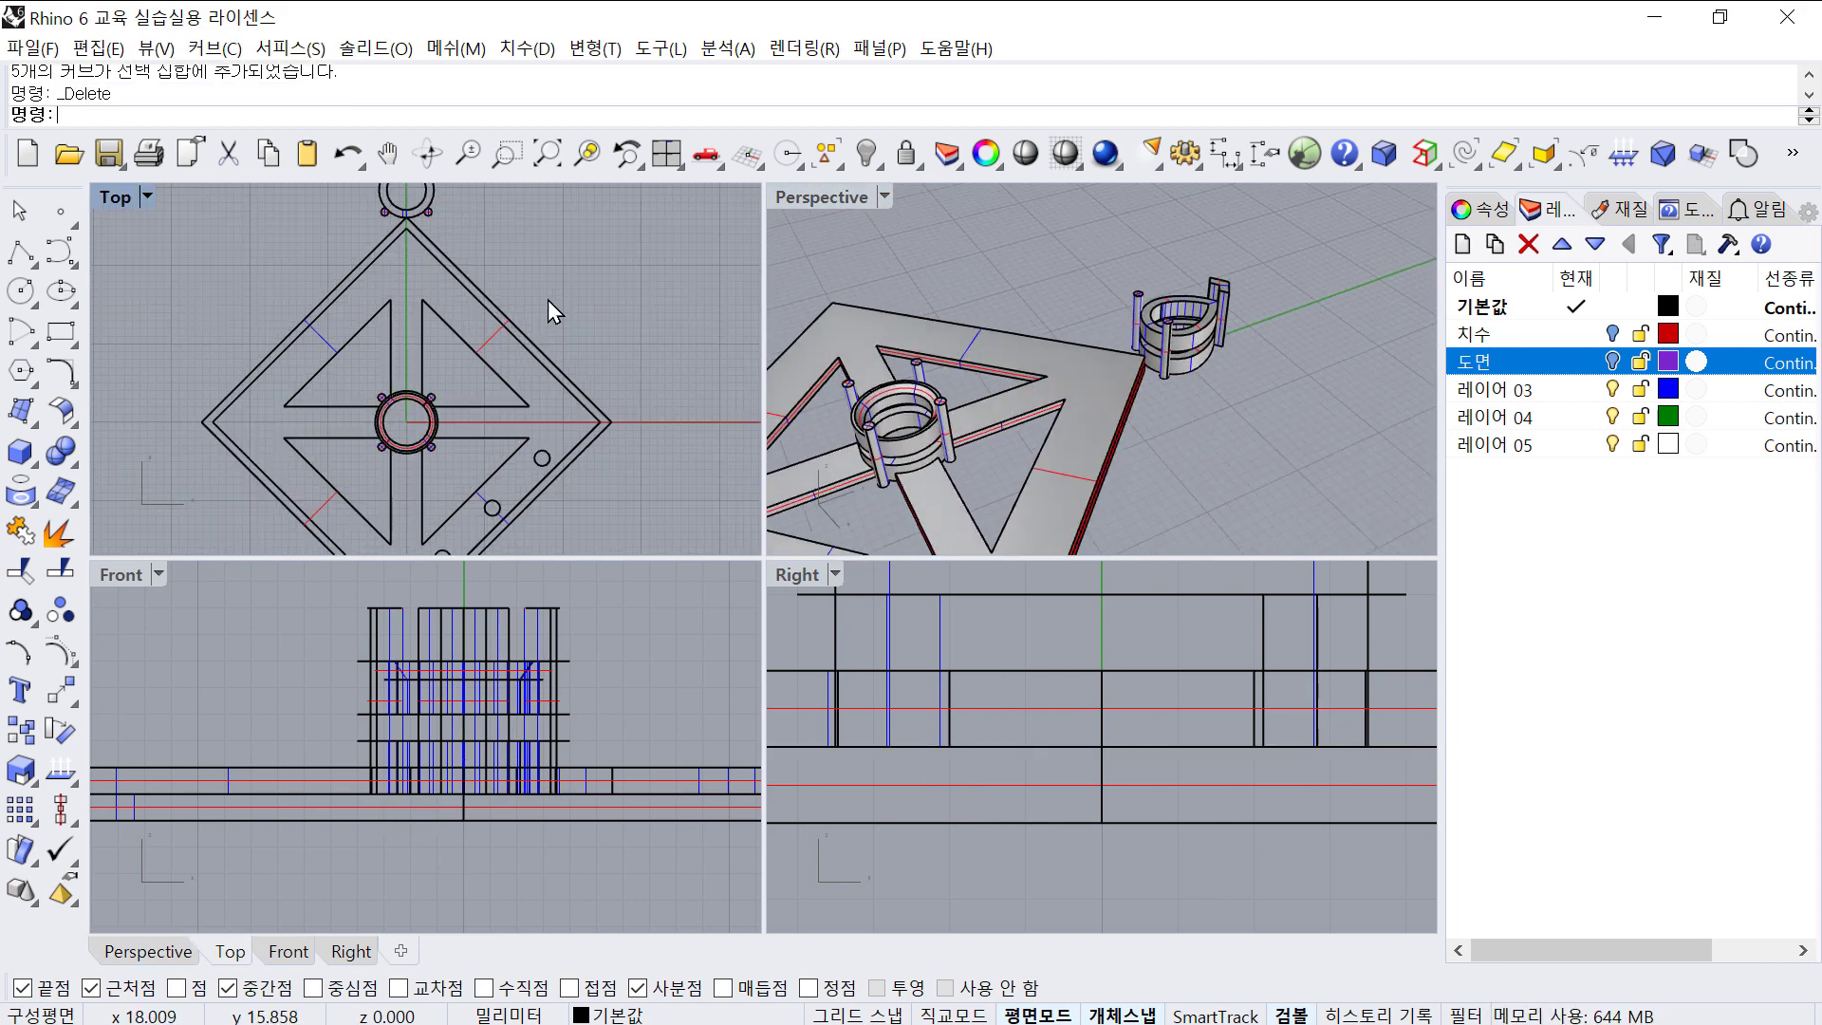
- Undo the curve deletion and the teardrop setting's move and rotation
key("ctrl+z")
key("ctrl+z")
left_click(550, 317)
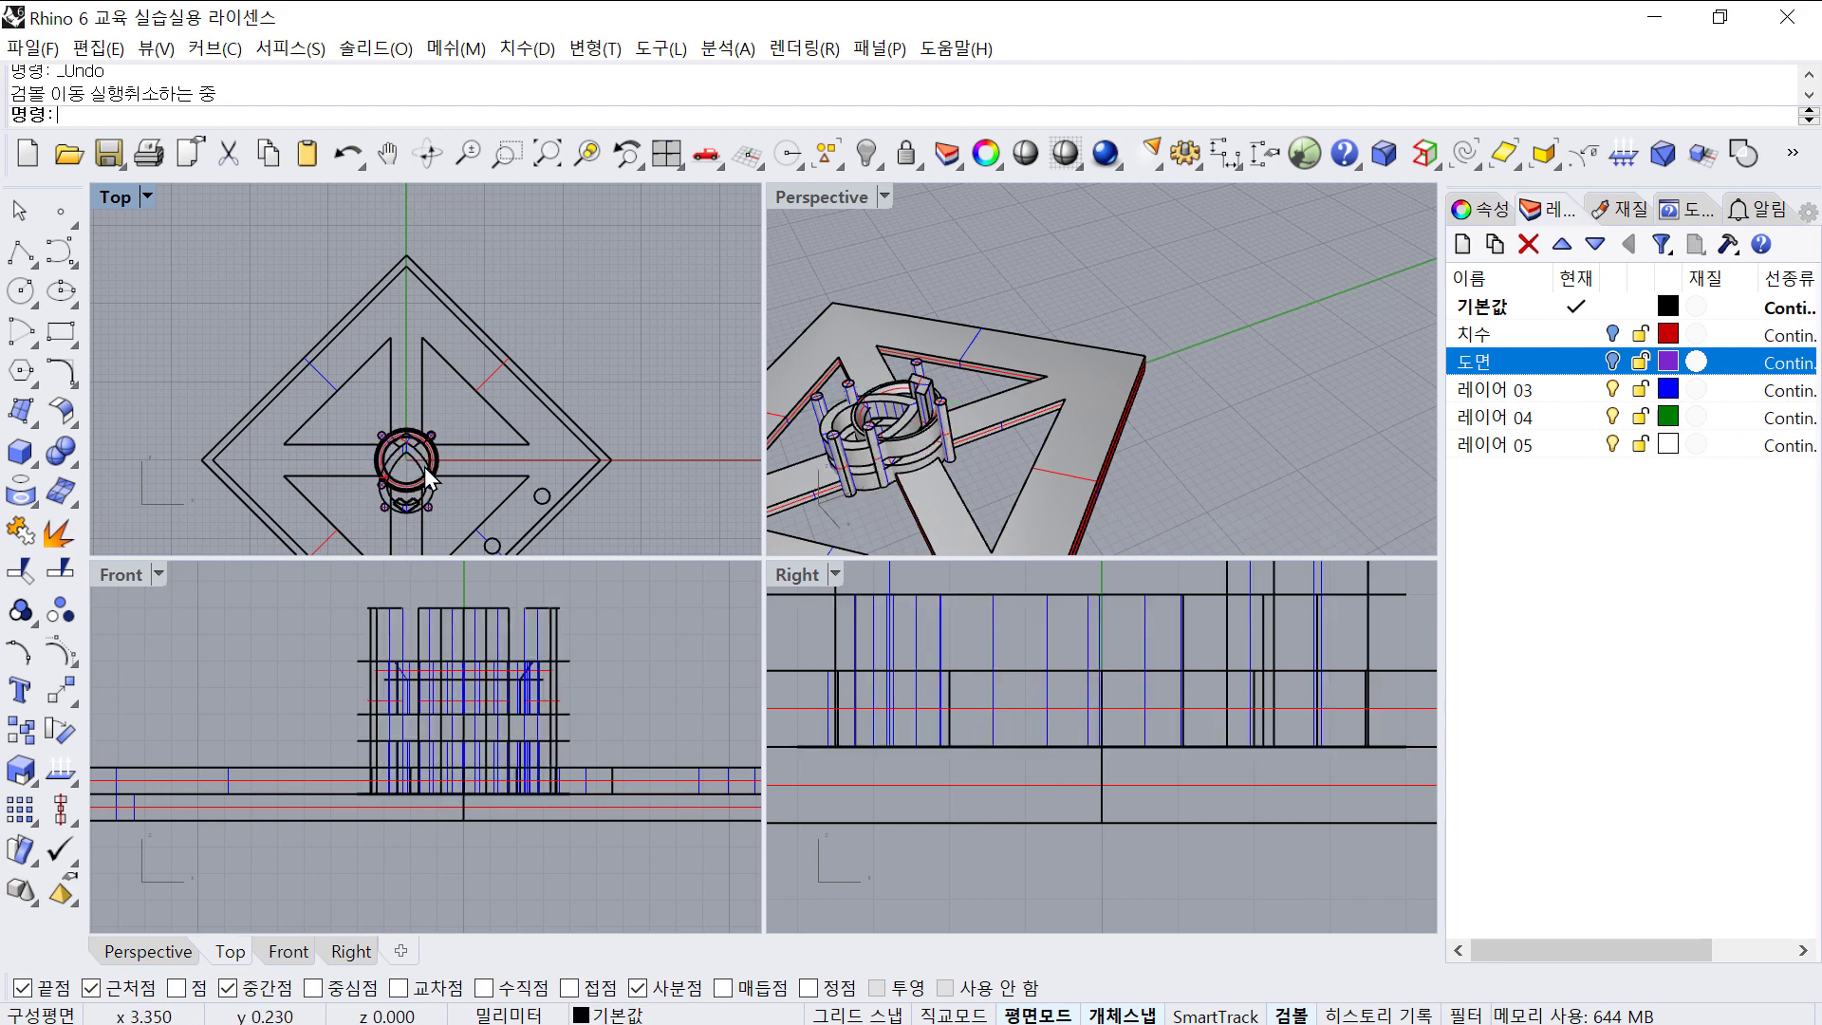
left_click(415, 462)
key("Escape")
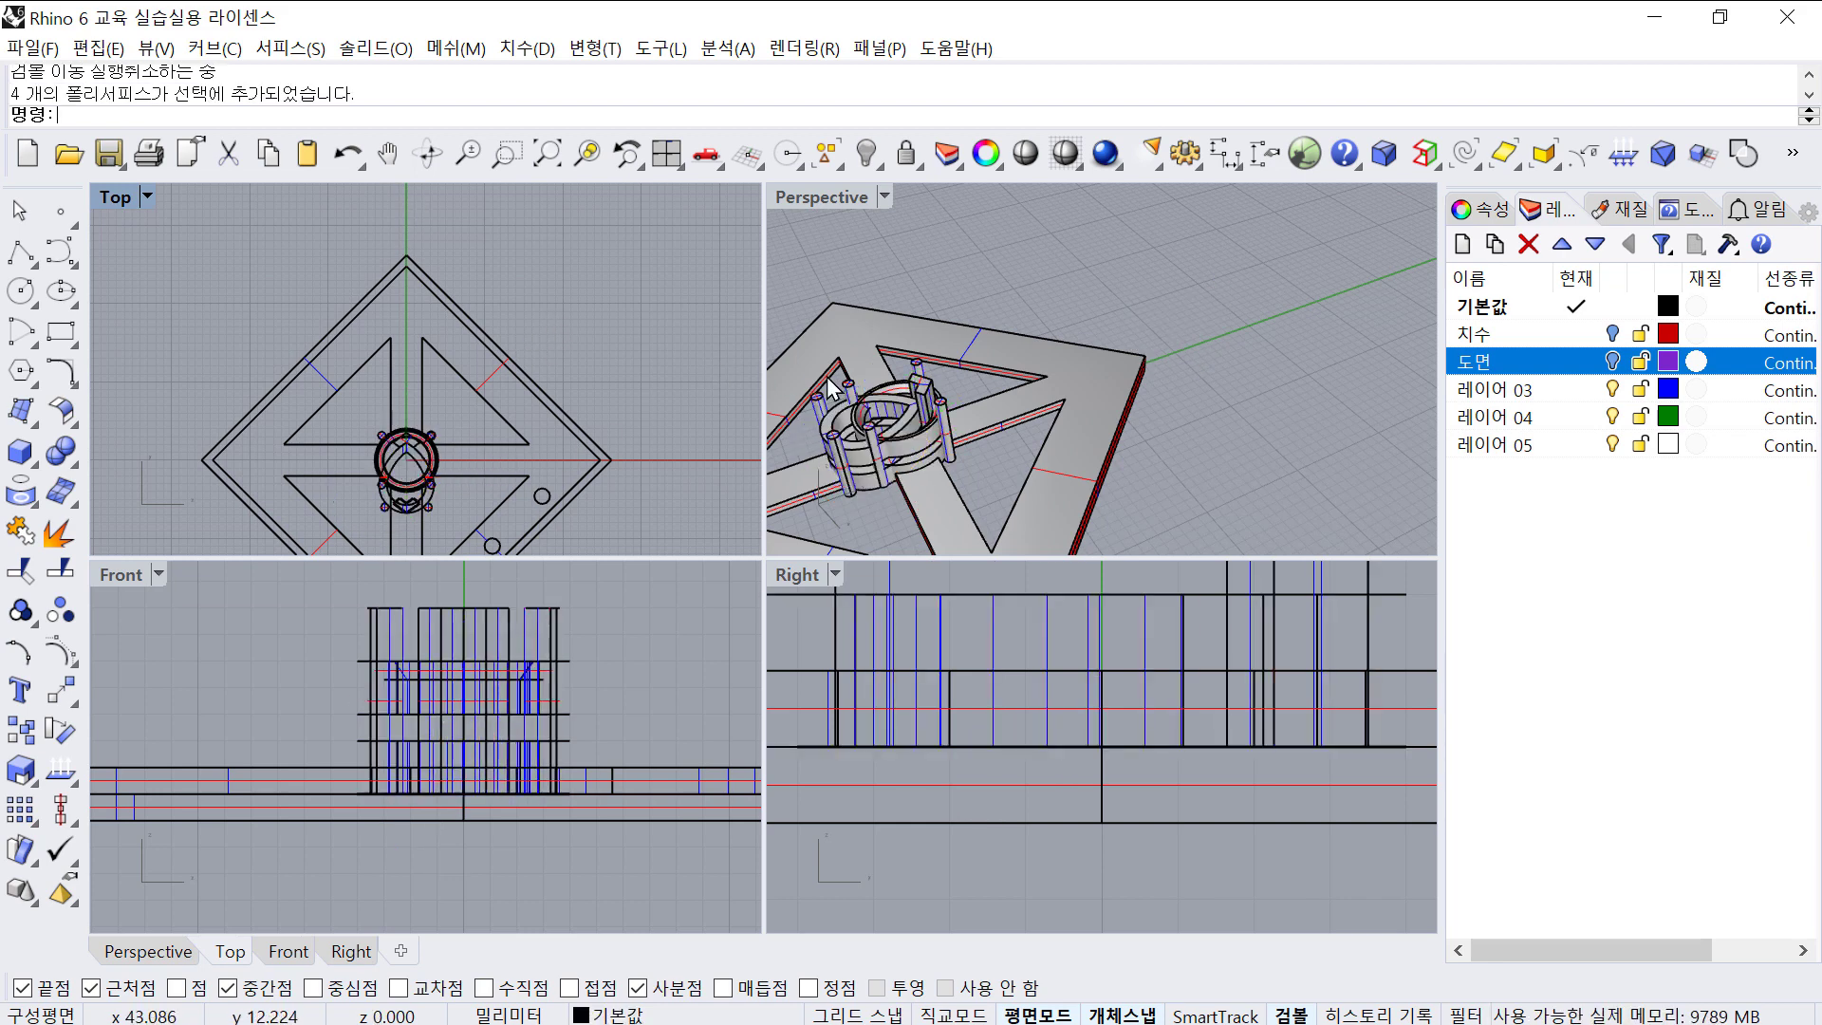
key("ctrl+z")
- Group the teardrop setting with its V prong and move the group, tip down, to the diamond plate's top corner
scroll(418, 456, "up", 2)
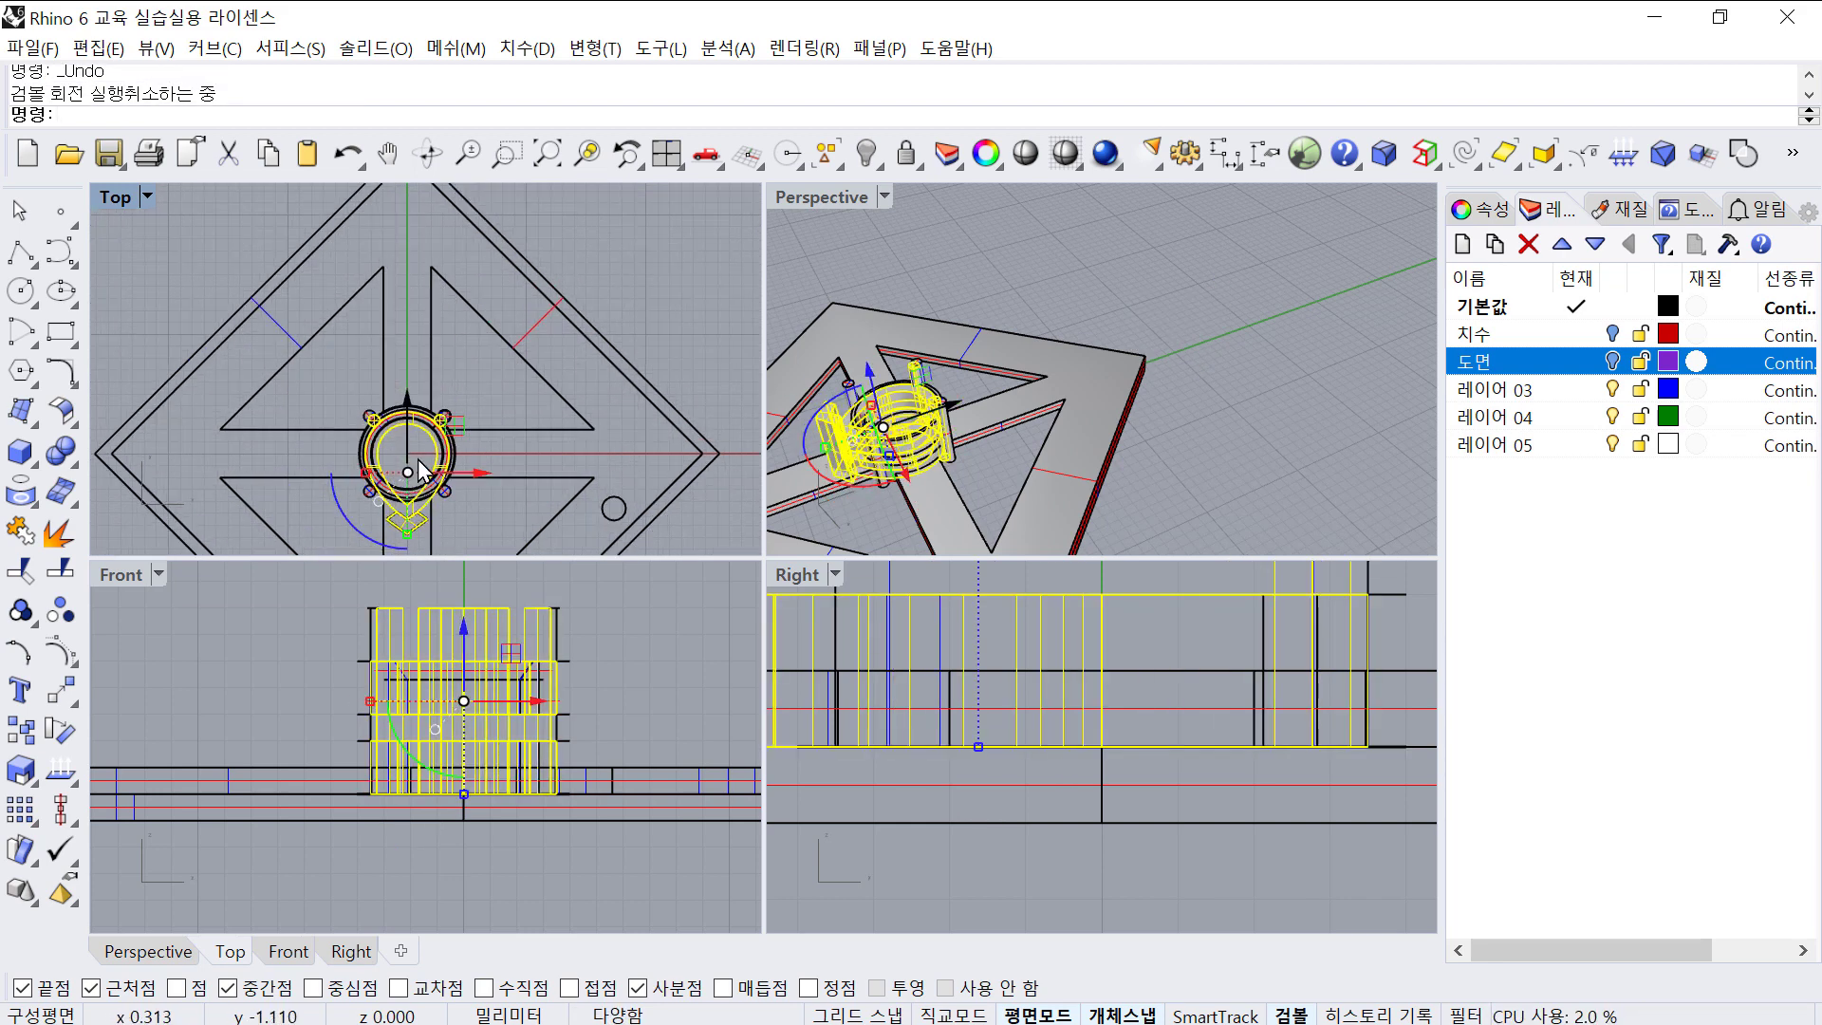
type("g")
key("Return")
scroll(427, 462, "down", 3)
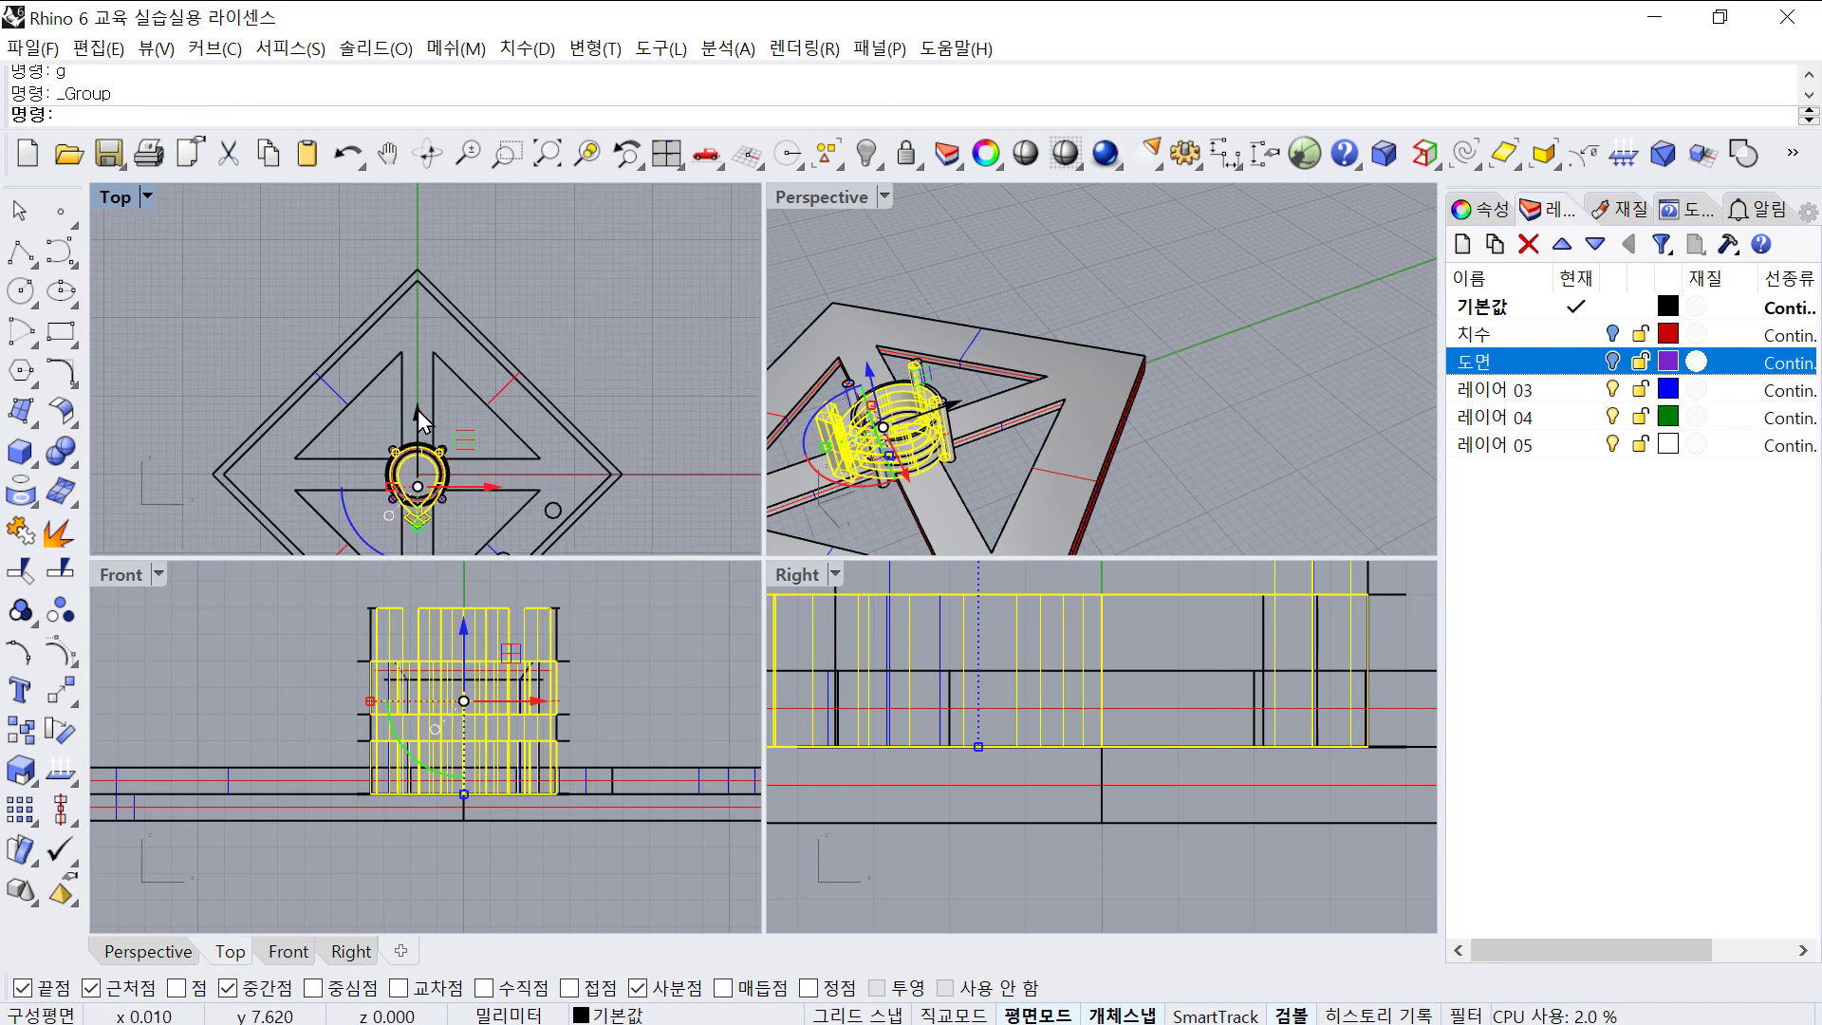
left_click_drag(418, 410, 442, 202)
right_click_drag(442, 349, 457, 446)
left_click_drag(434, 306, 435, 260)
key("Escape")
- Select every leftover construction curve around the central setting and delete them all
scroll(570, 341, "down", 3)
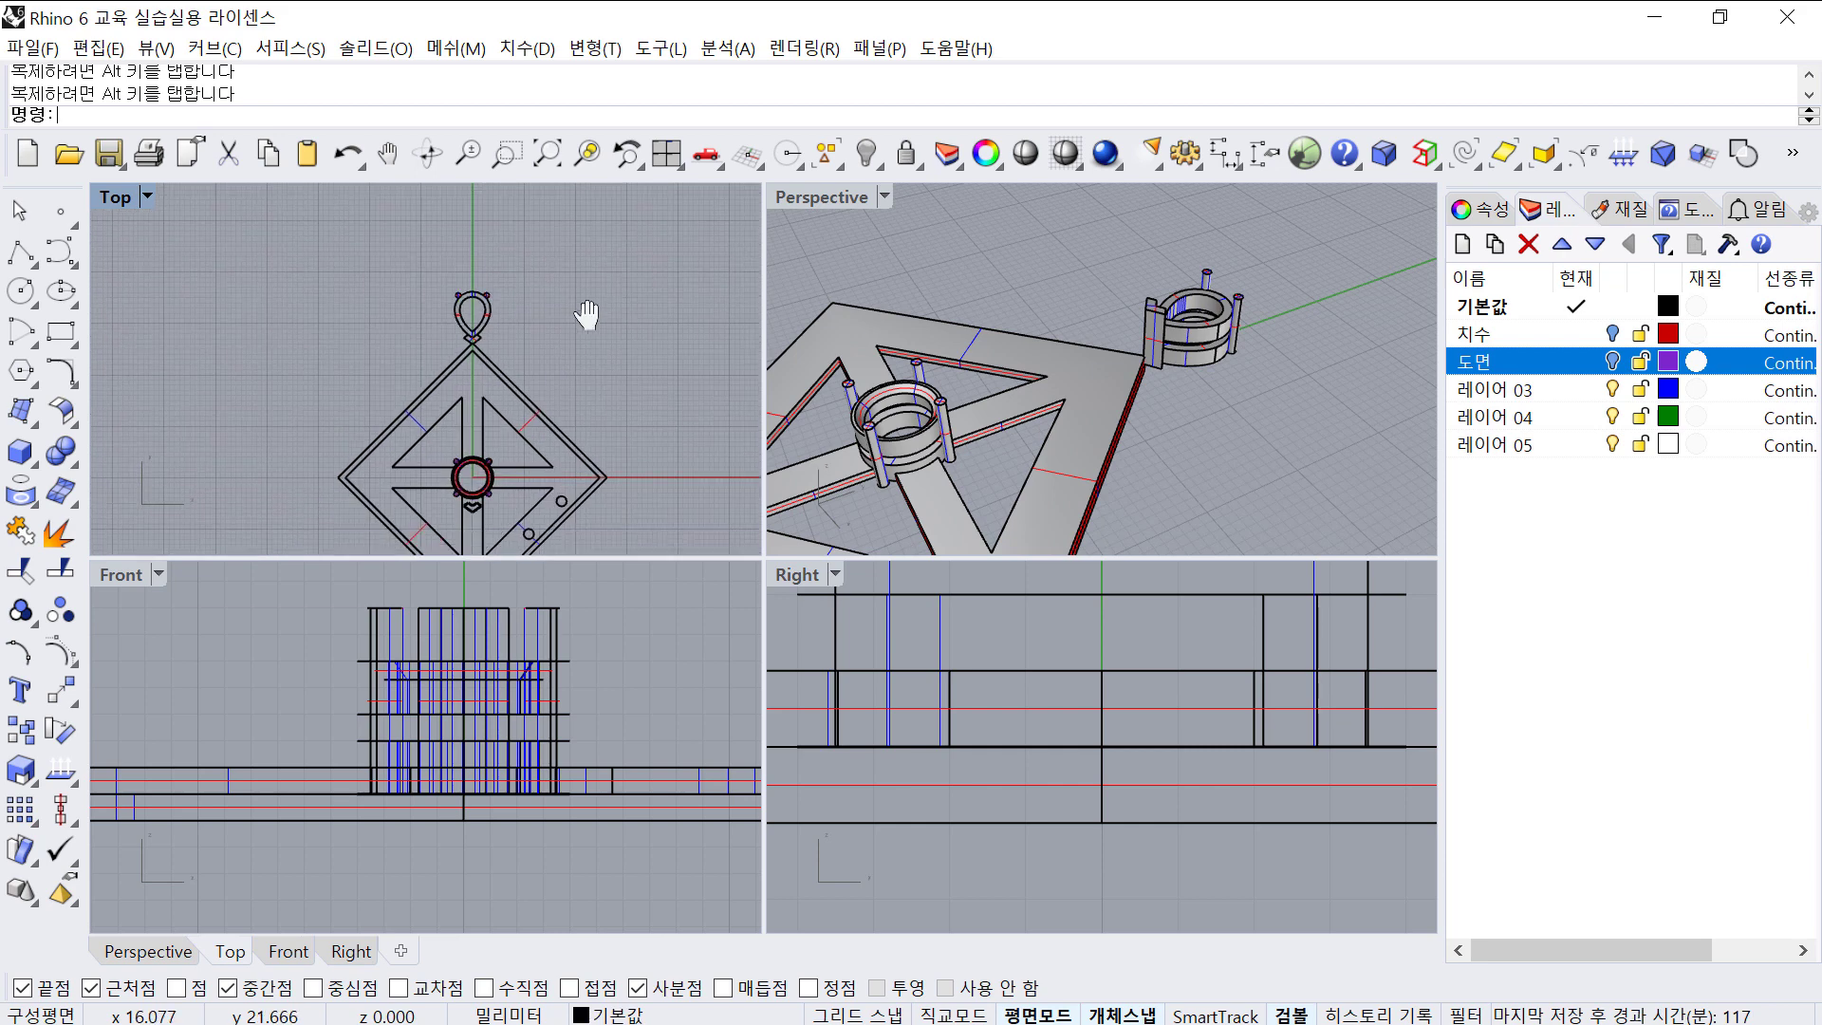
left_click(829, 169)
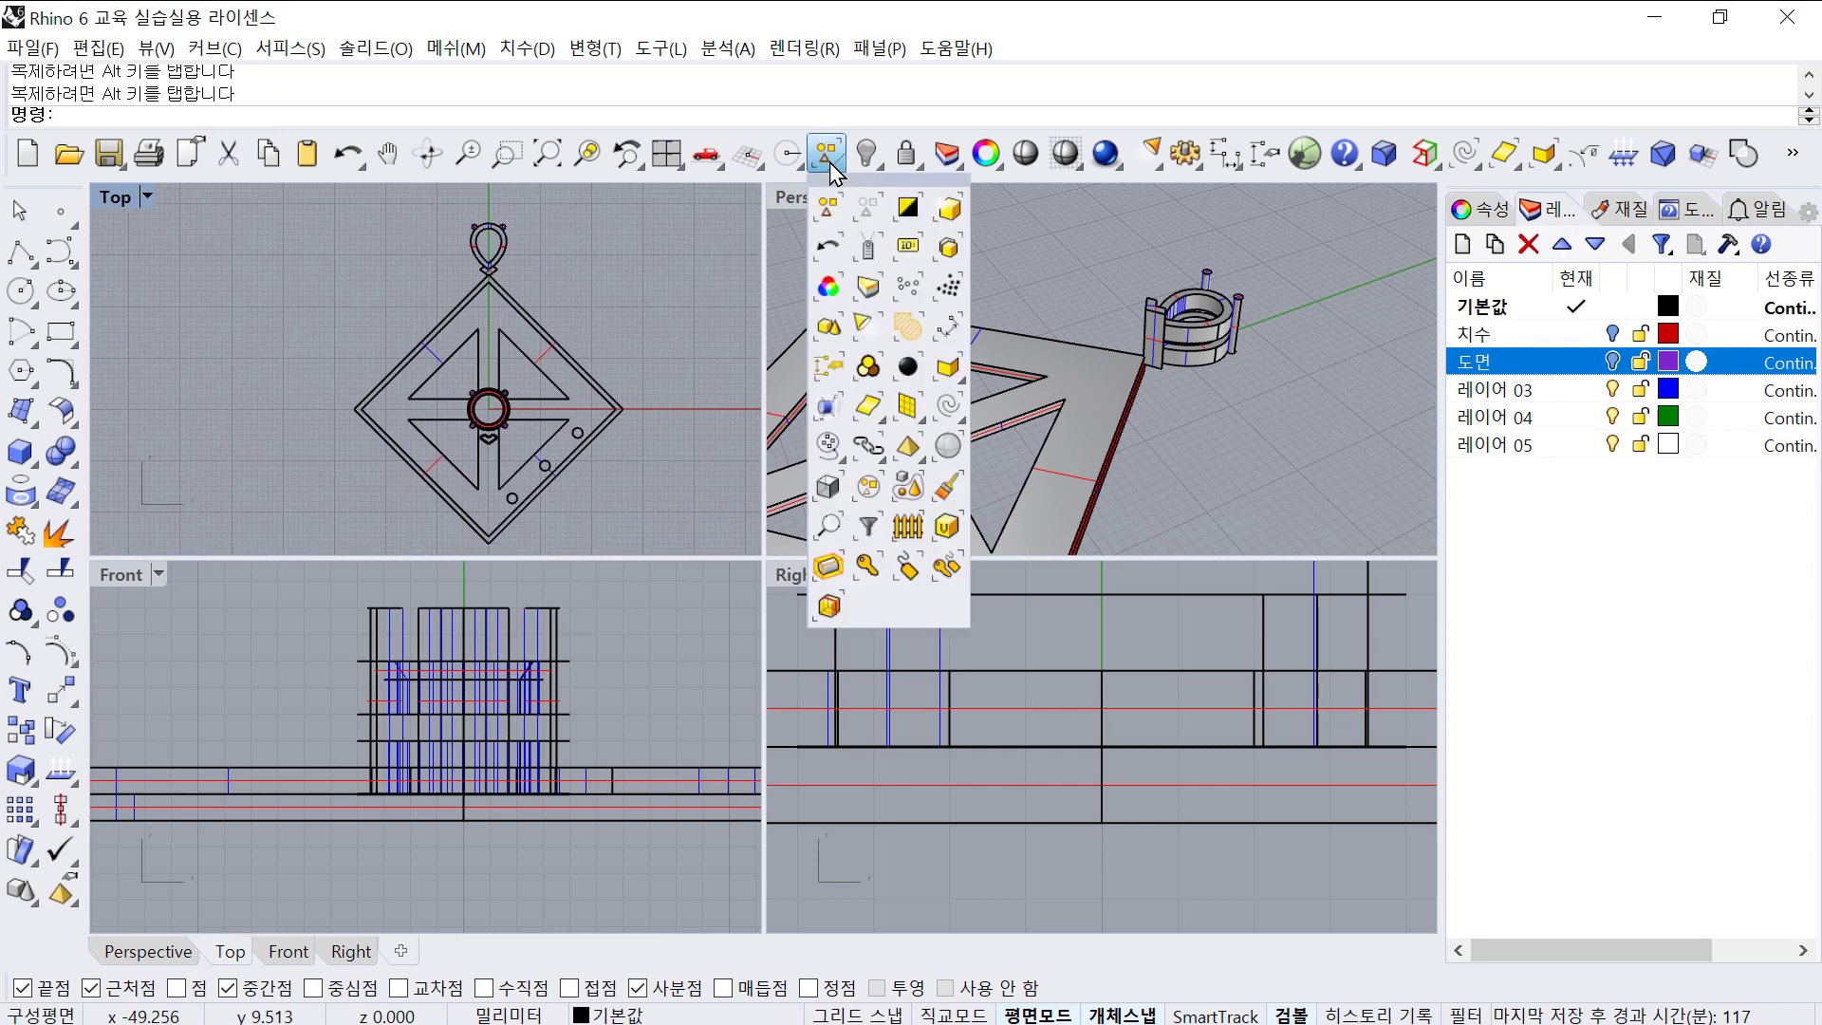
left_click_drag(942, 410, 935, 389)
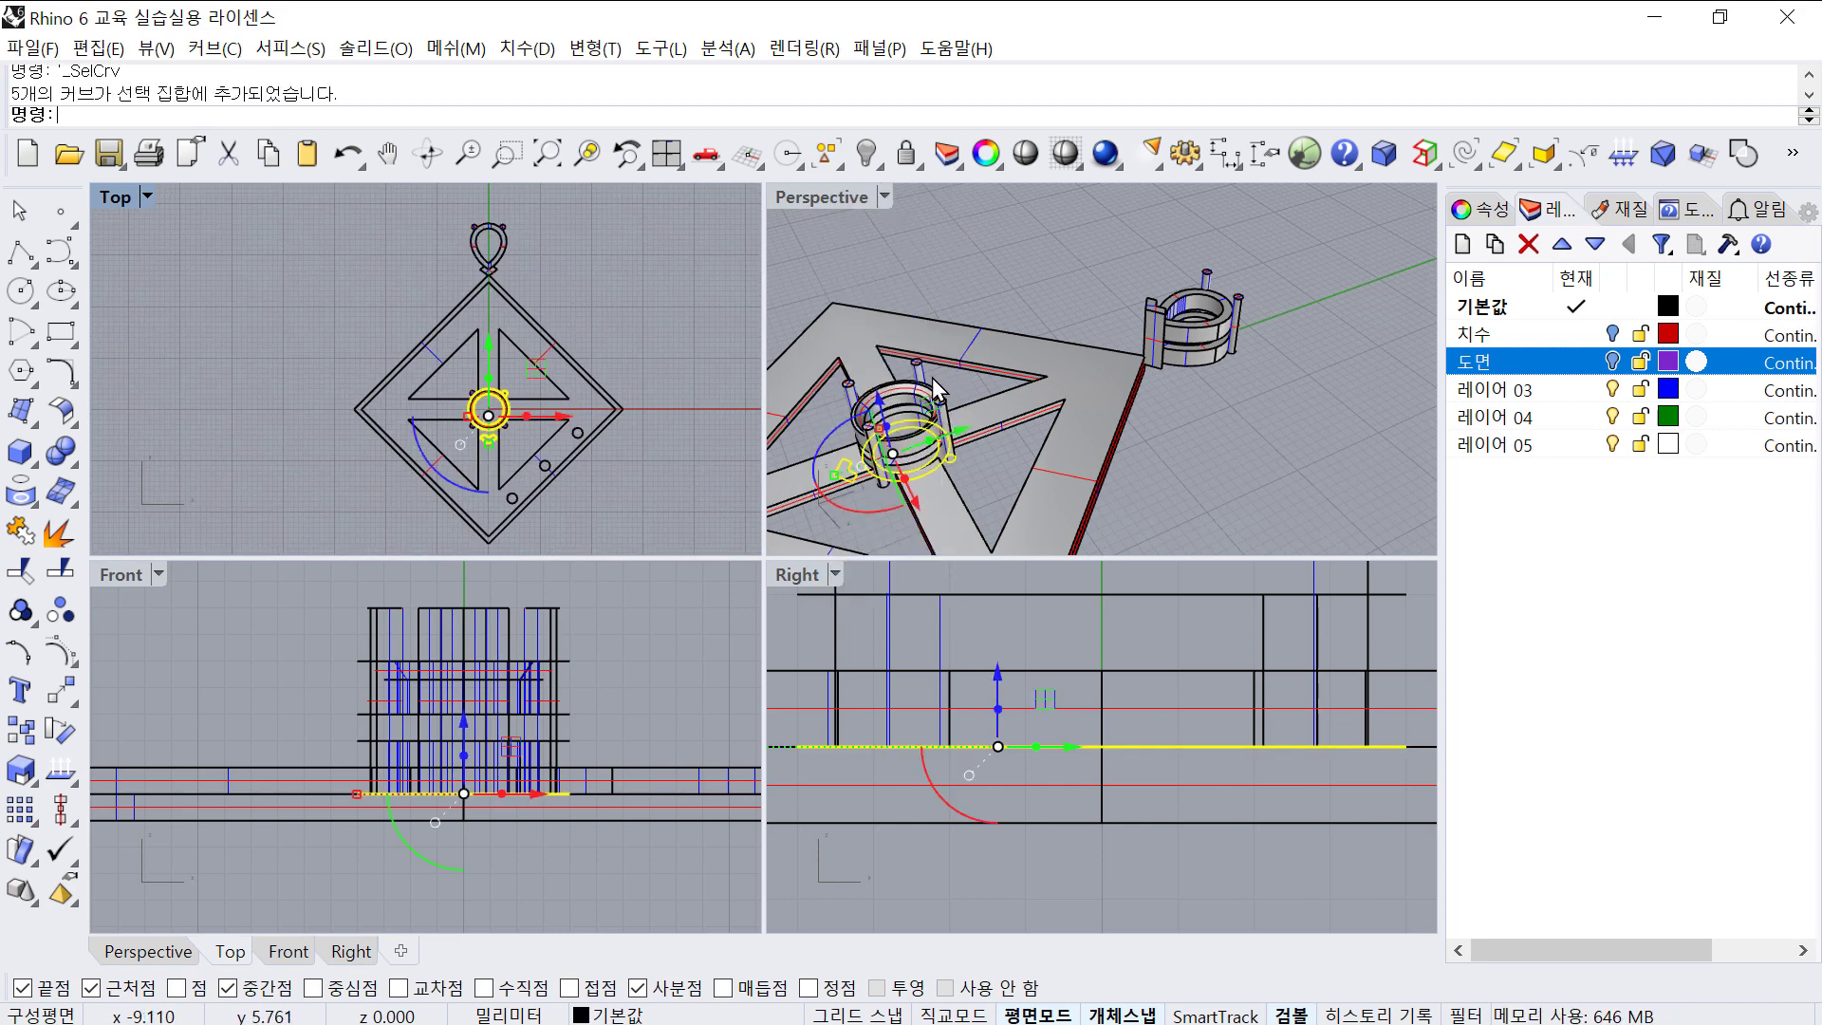
key("Delete")
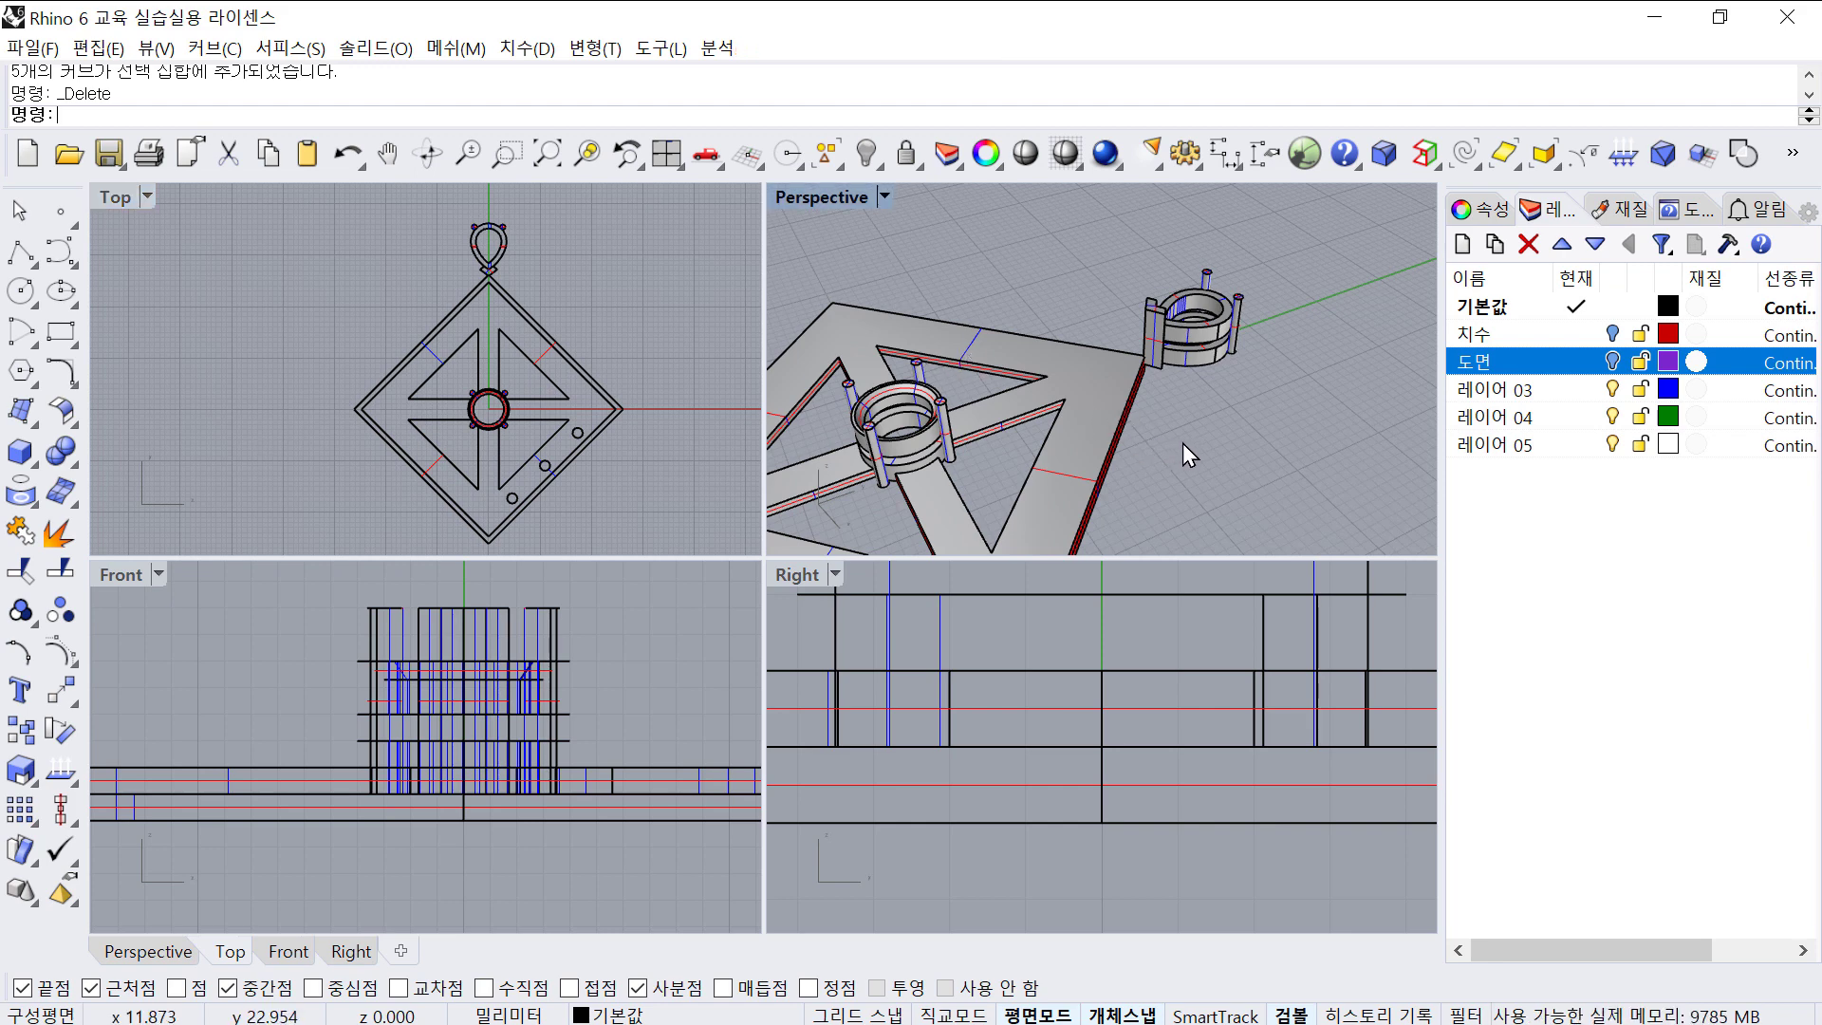
- Inspect from the side and below how both settings sit on the plate, and check whether the round setting is grouped
right_click_drag(1183, 442, 1251, 339)
left_click(1251, 340)
left_click(1262, 437)
scroll(1262, 437, "down", 2)
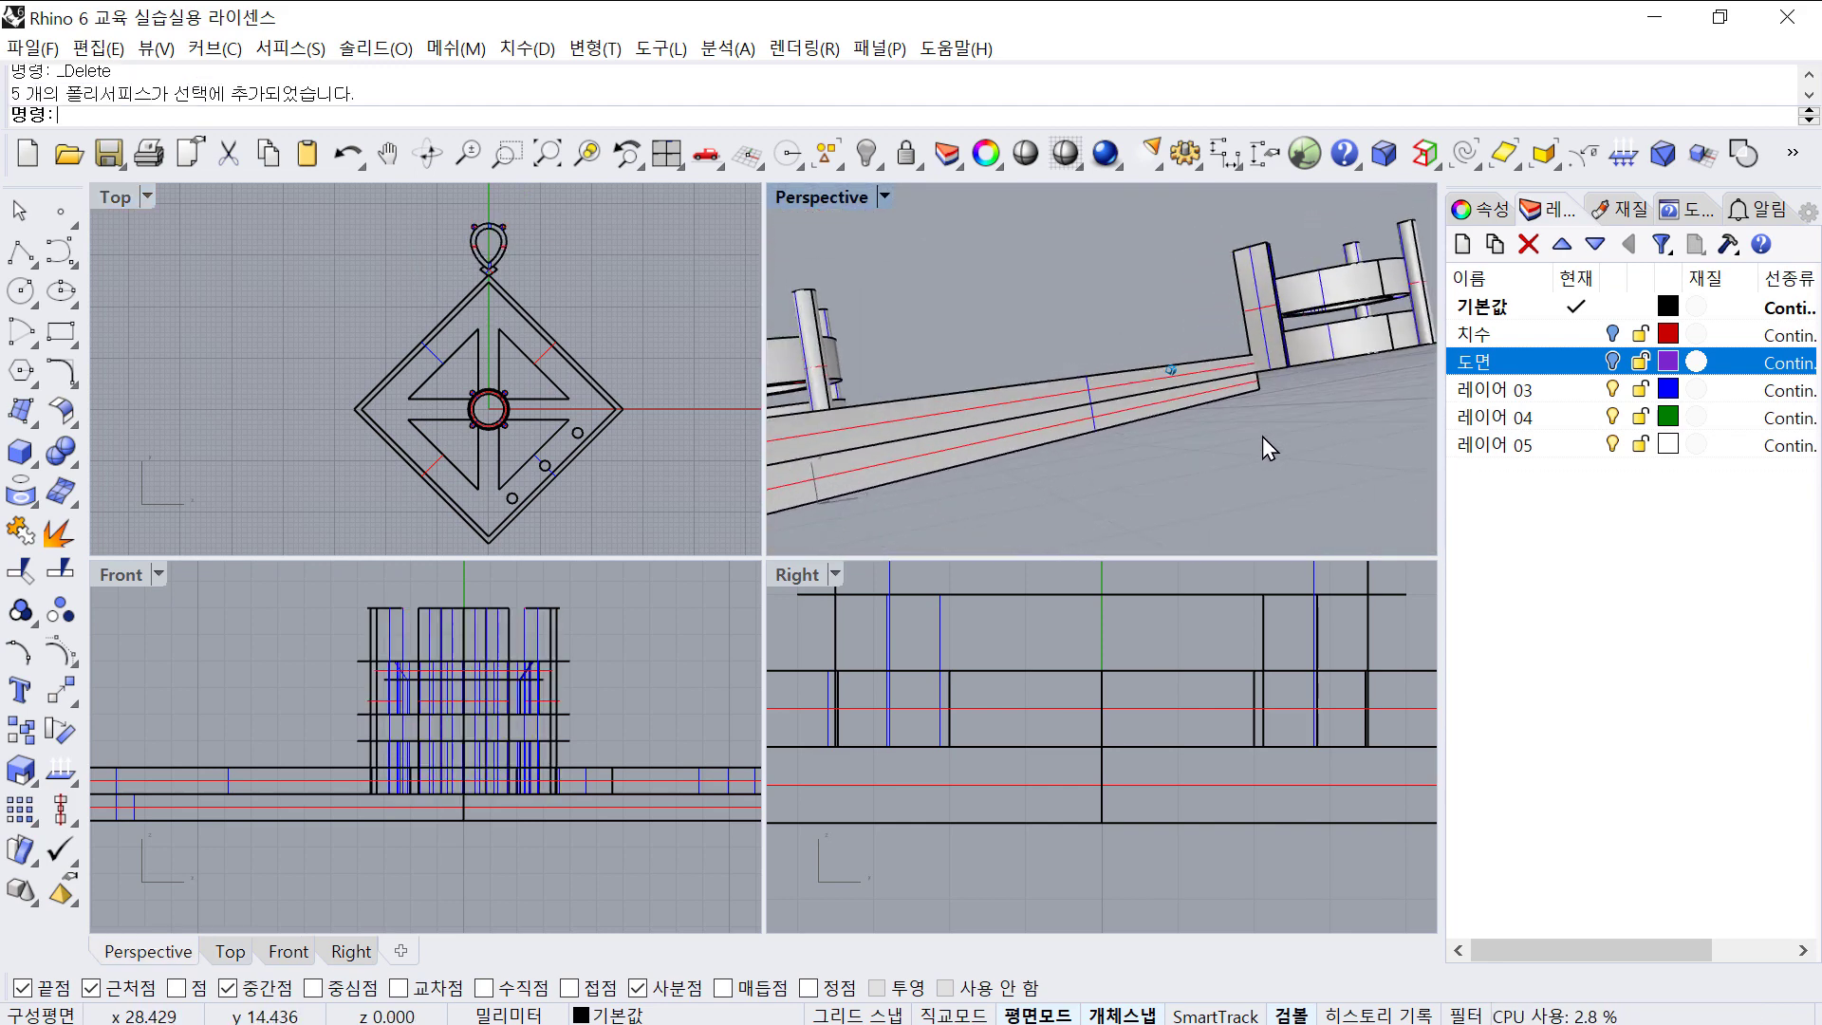
right_click_drag(1262, 436, 1222, 432)
left_click(935, 384)
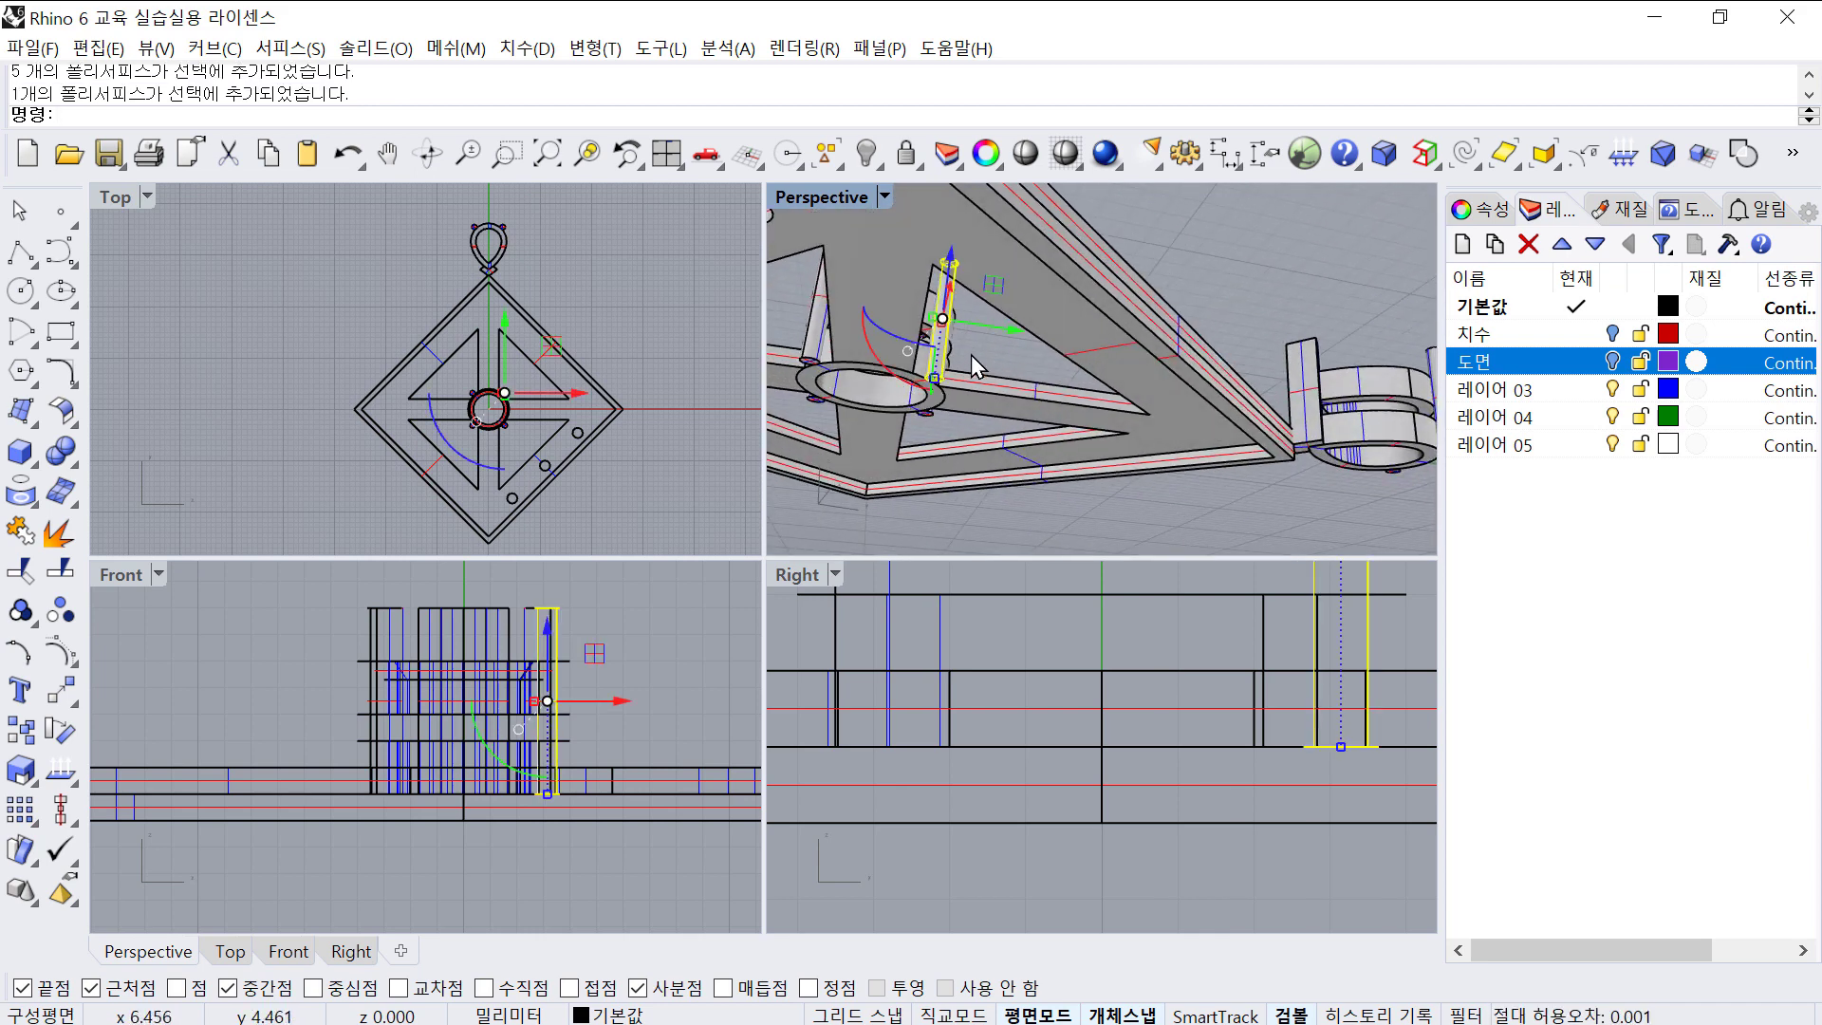
left_click(971, 354)
- Group all the rings and prongs of the round central setting
right_click_drag(971, 355, 1023, 436)
scroll(1183, 633, "down", 6)
right_click_drag(1183, 632, 1162, 754)
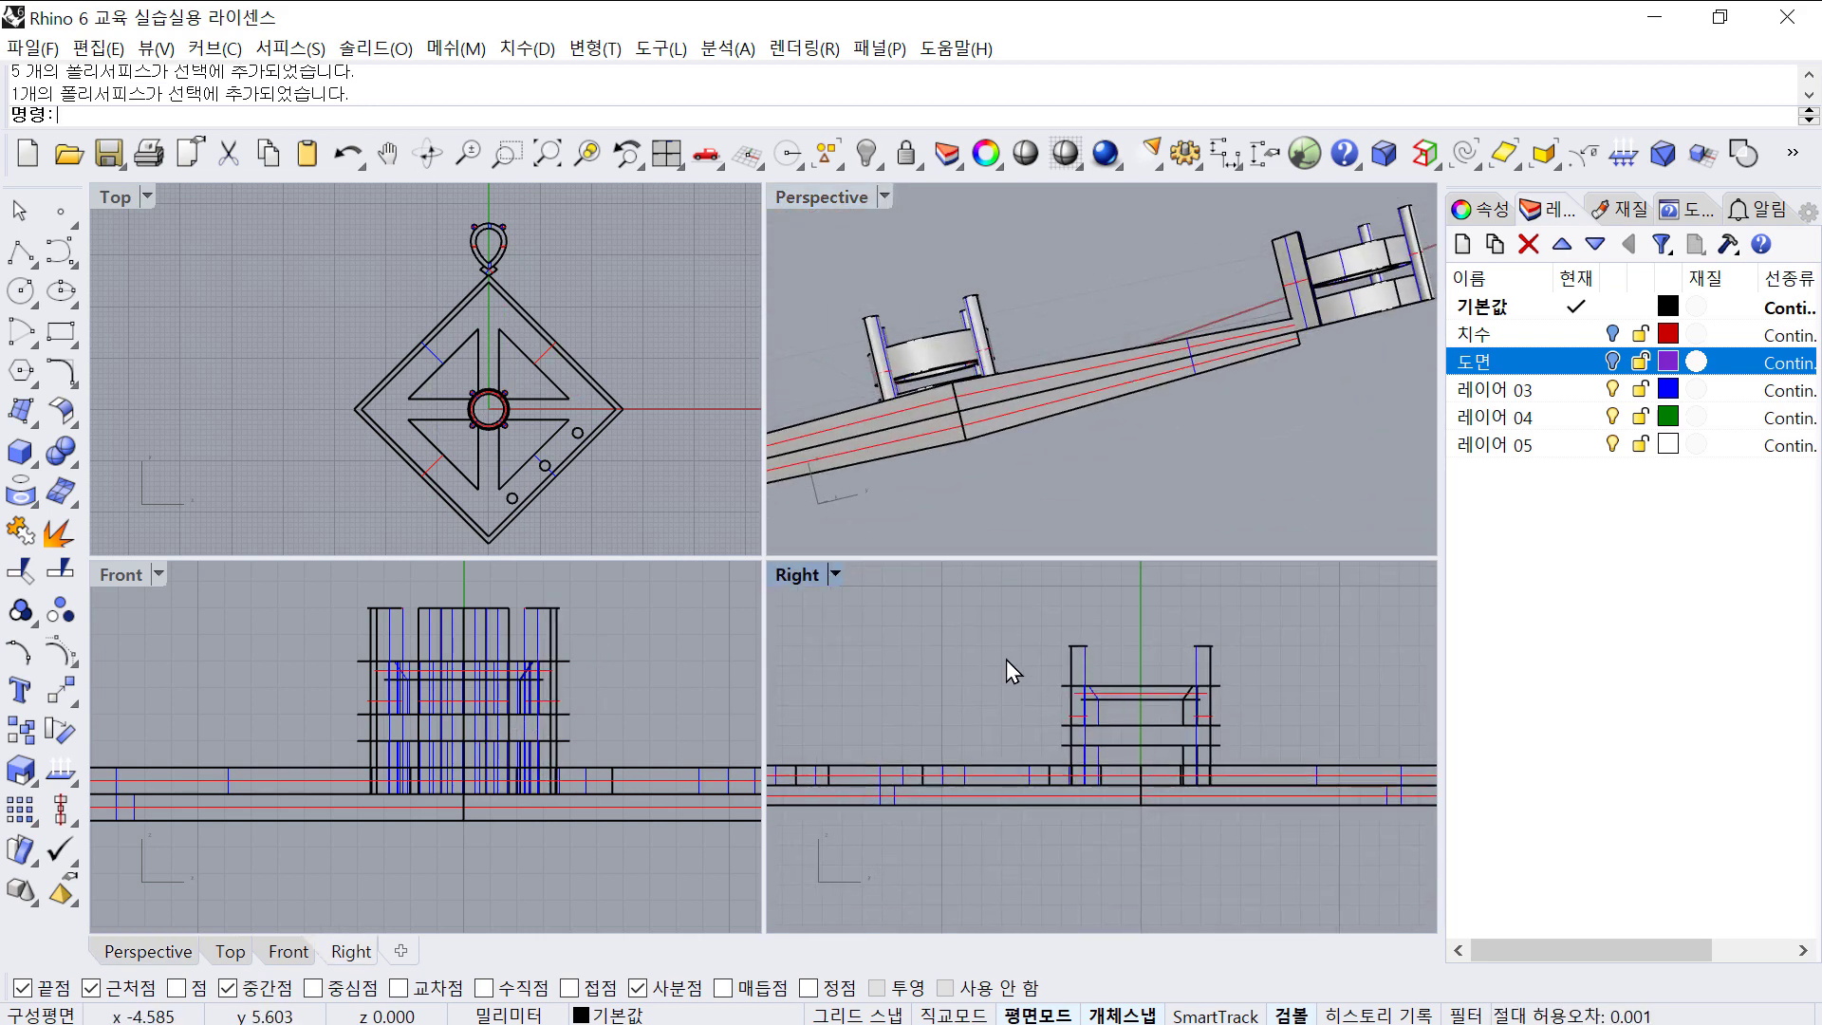
left_click_drag(1006, 671, 1283, 796)
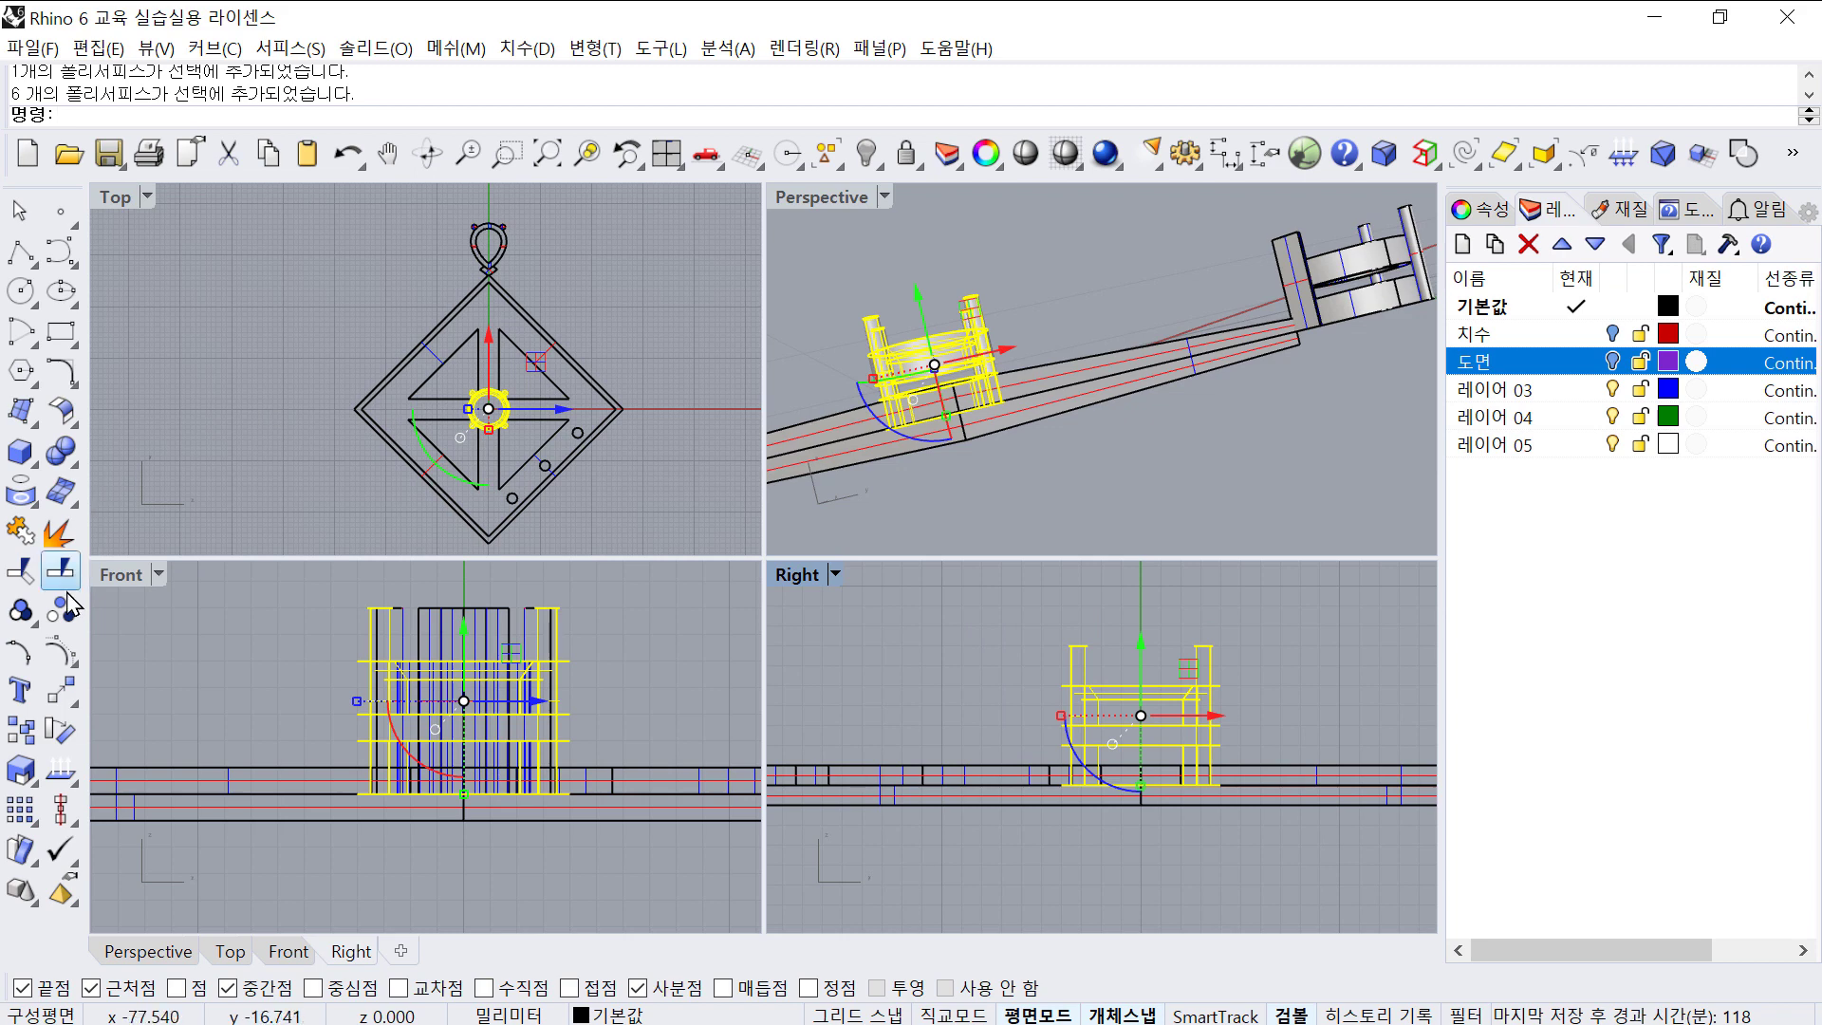
left_click(20, 611)
left_click(1029, 304)
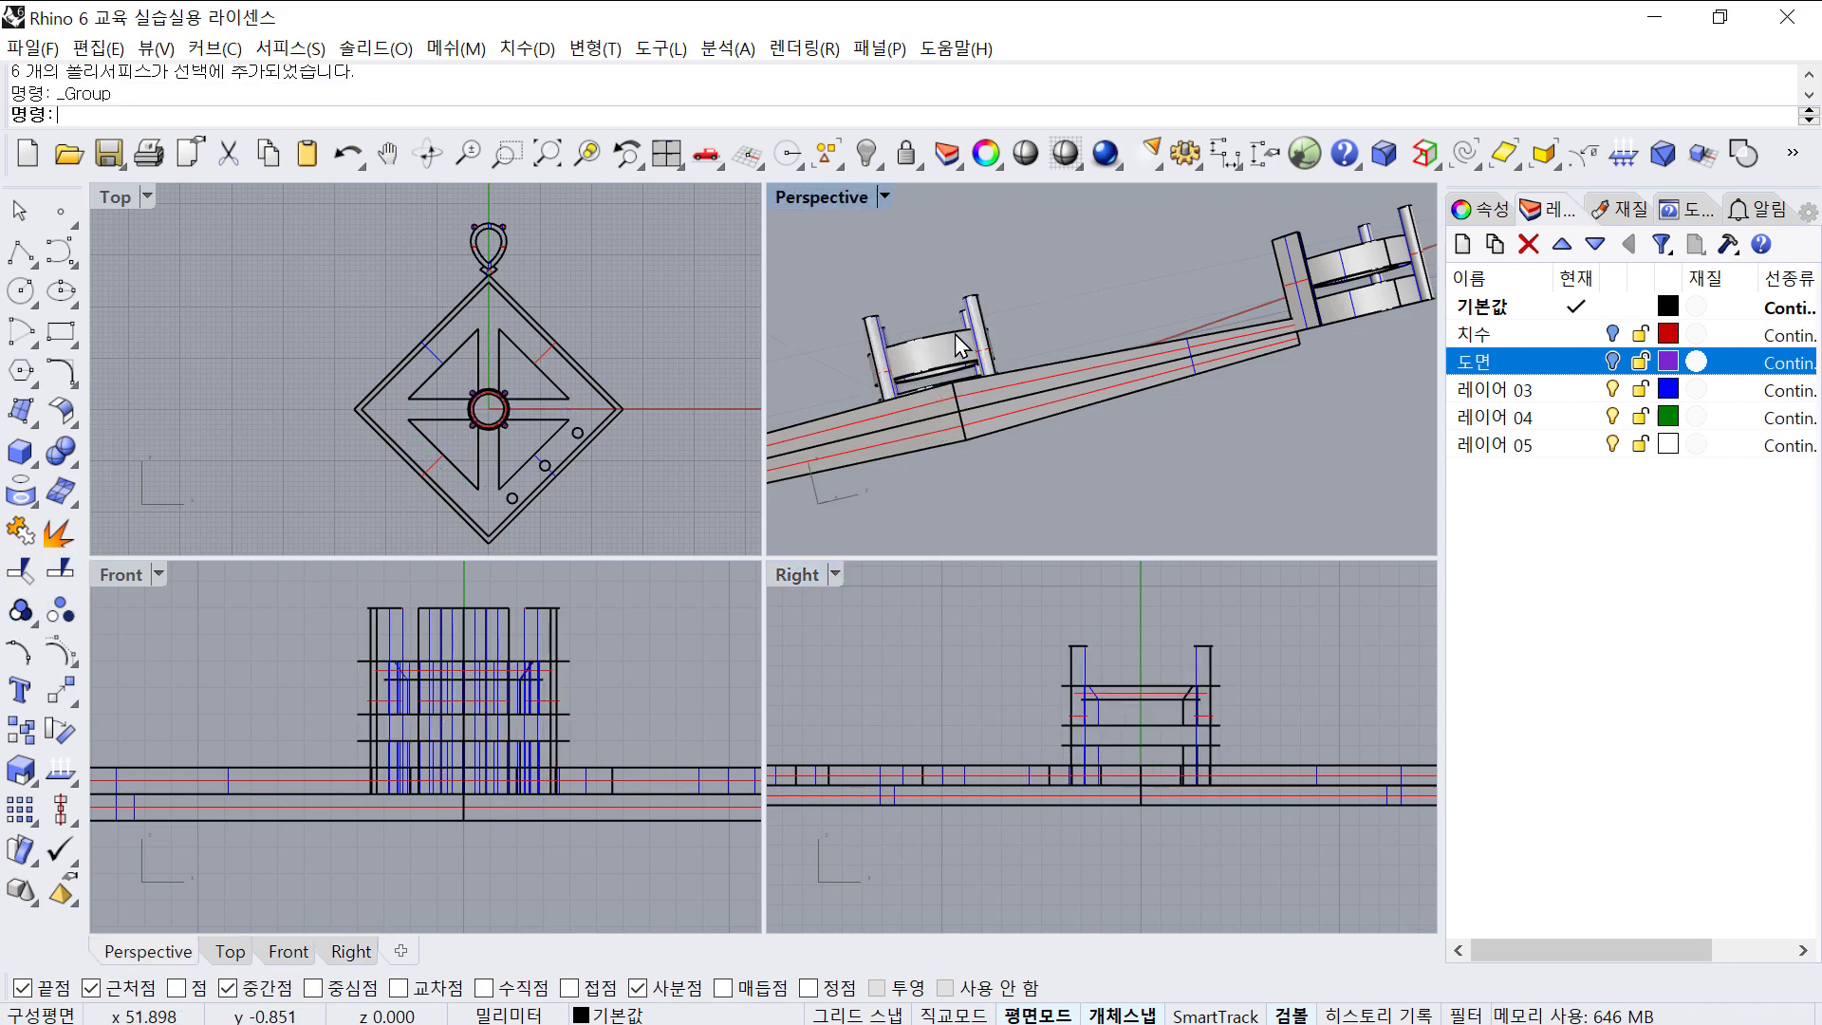
- Select the round and teardrop settings in turn and examine from the side how their undersides sit relative to the plate
left_click(955, 334)
right_click_drag(955, 336, 960, 403)
left_click(1334, 309)
right_click_drag(1333, 311, 1372, 427)
left_click(1343, 387)
left_click(1288, 317)
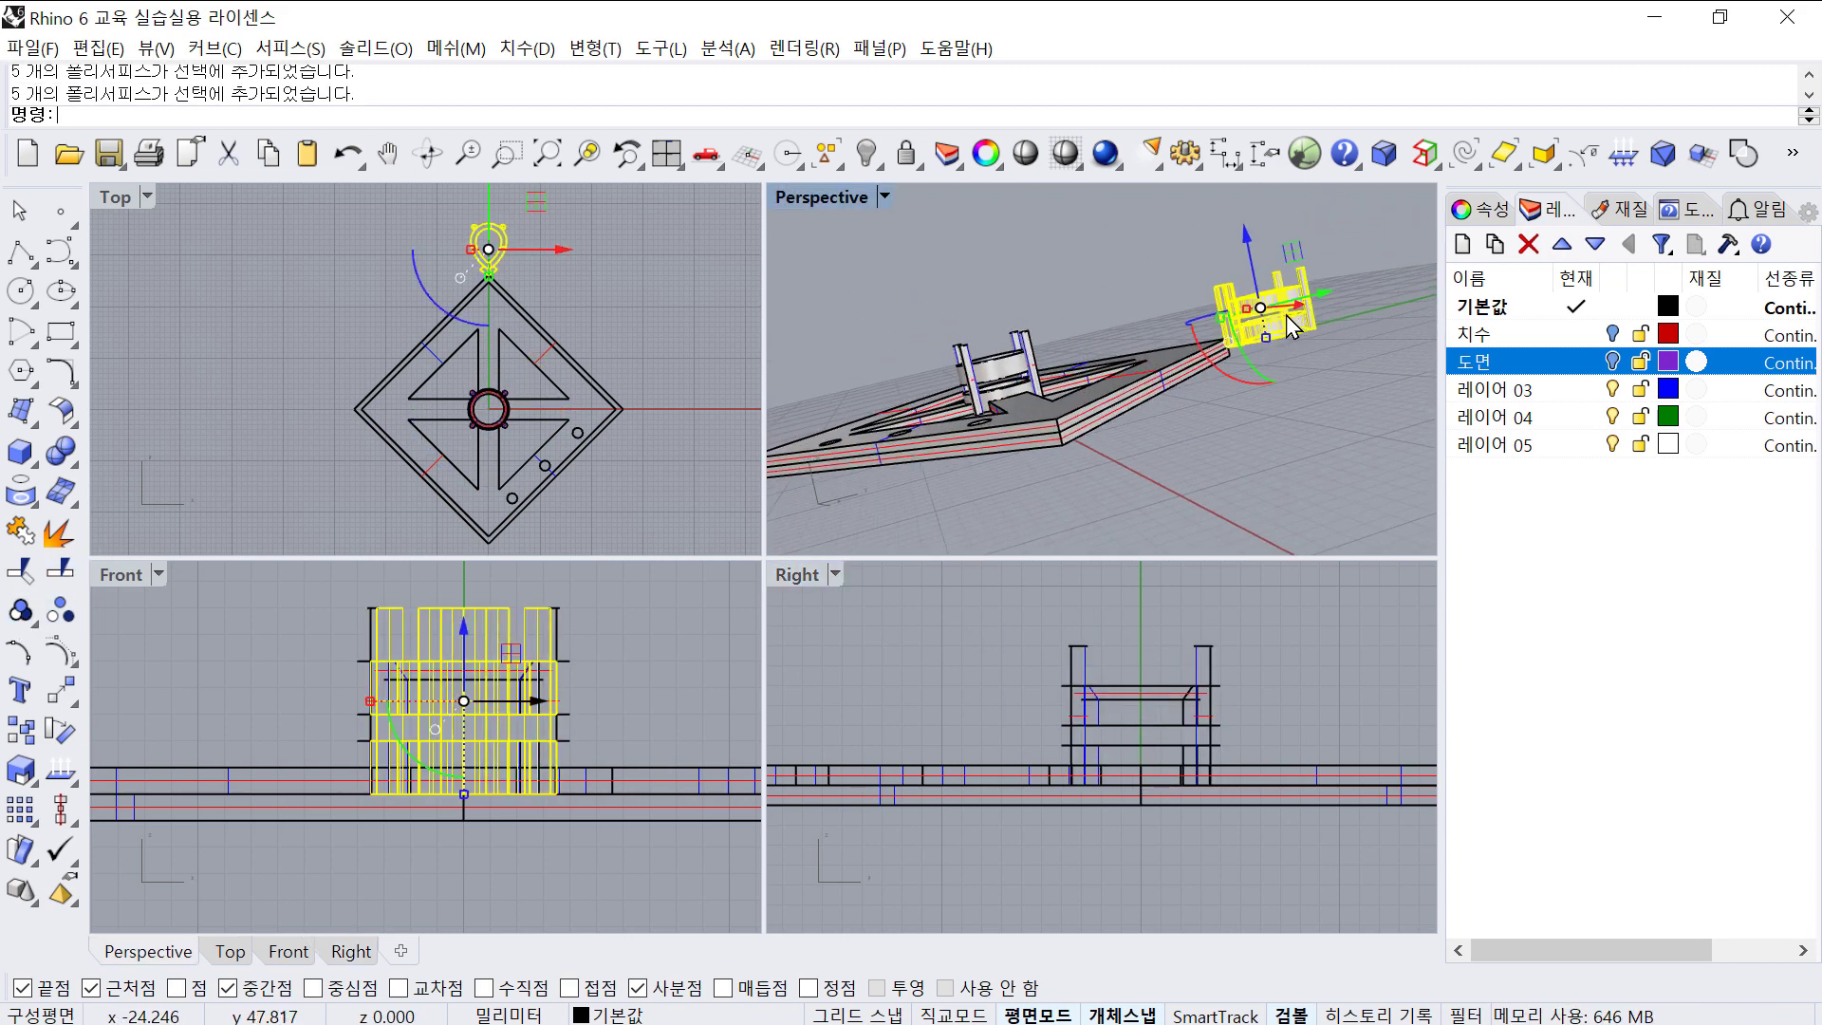
left_click(1125, 680, "shift")
scroll(1193, 812, "up", 3)
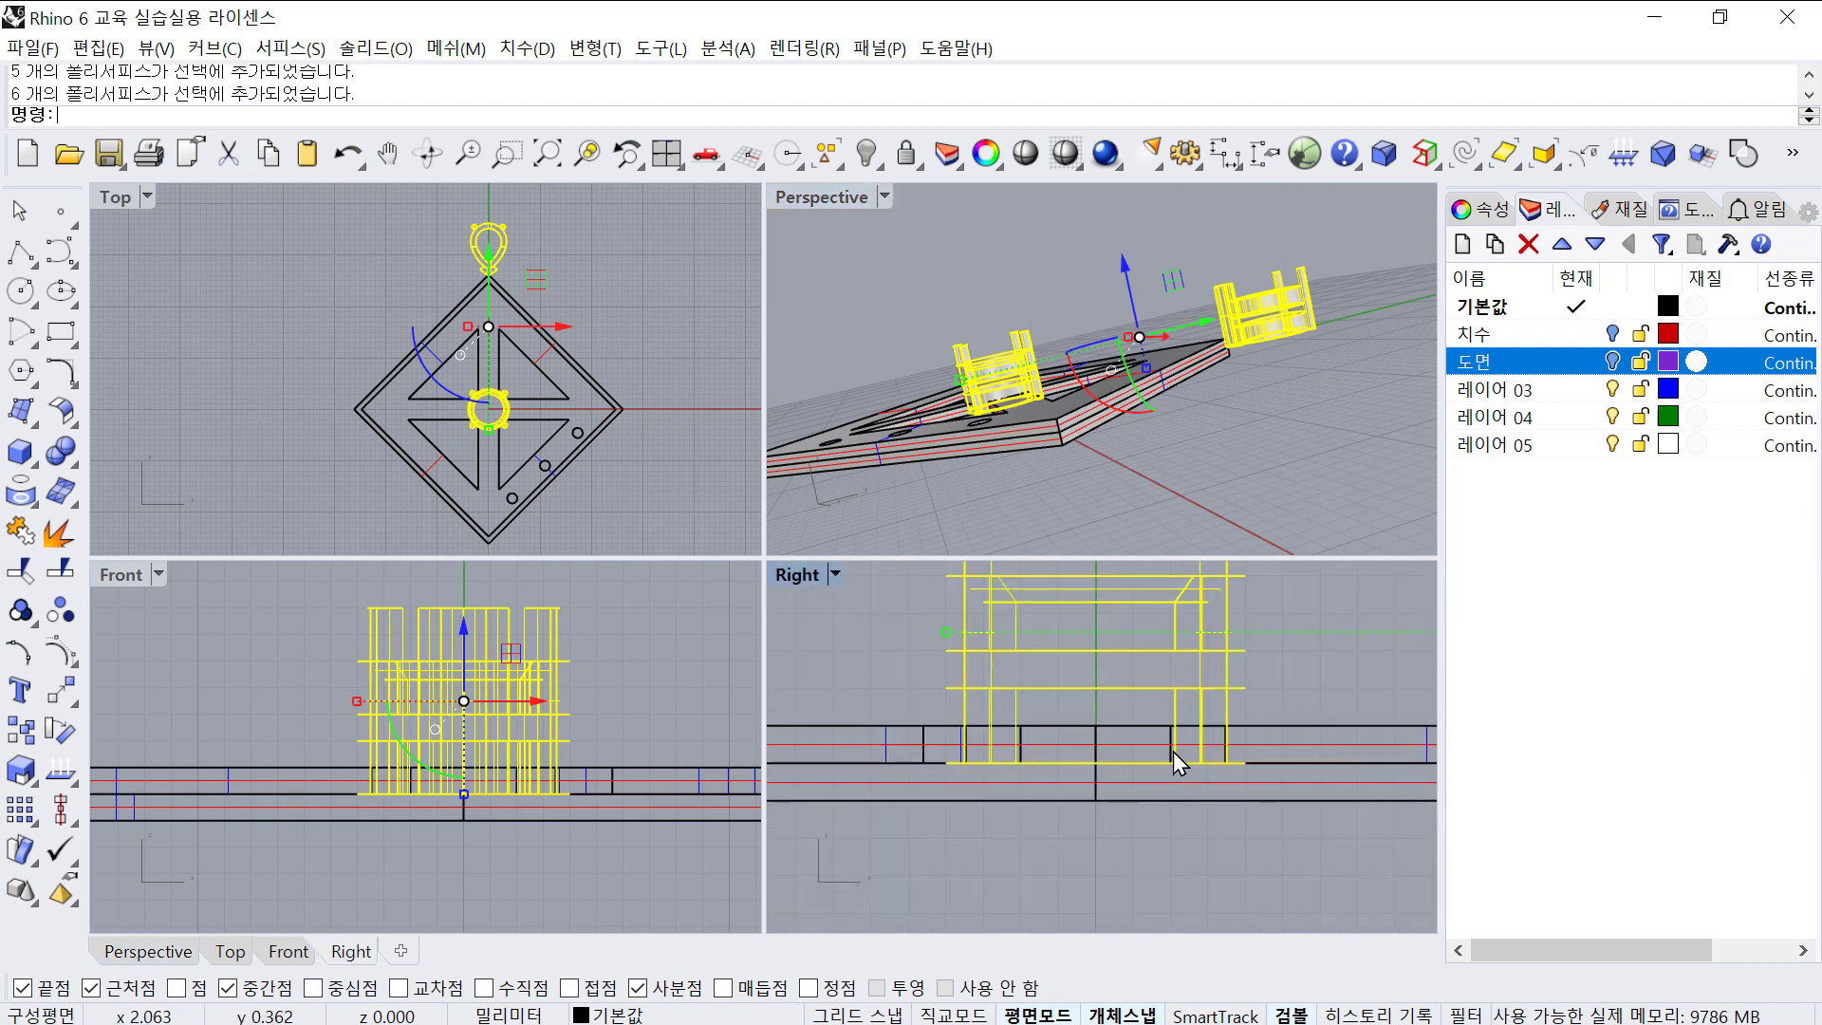
scroll(1171, 783, "down", 3)
right_click_drag(1177, 778, 1147, 706)
scroll(1216, 718, "up", 4)
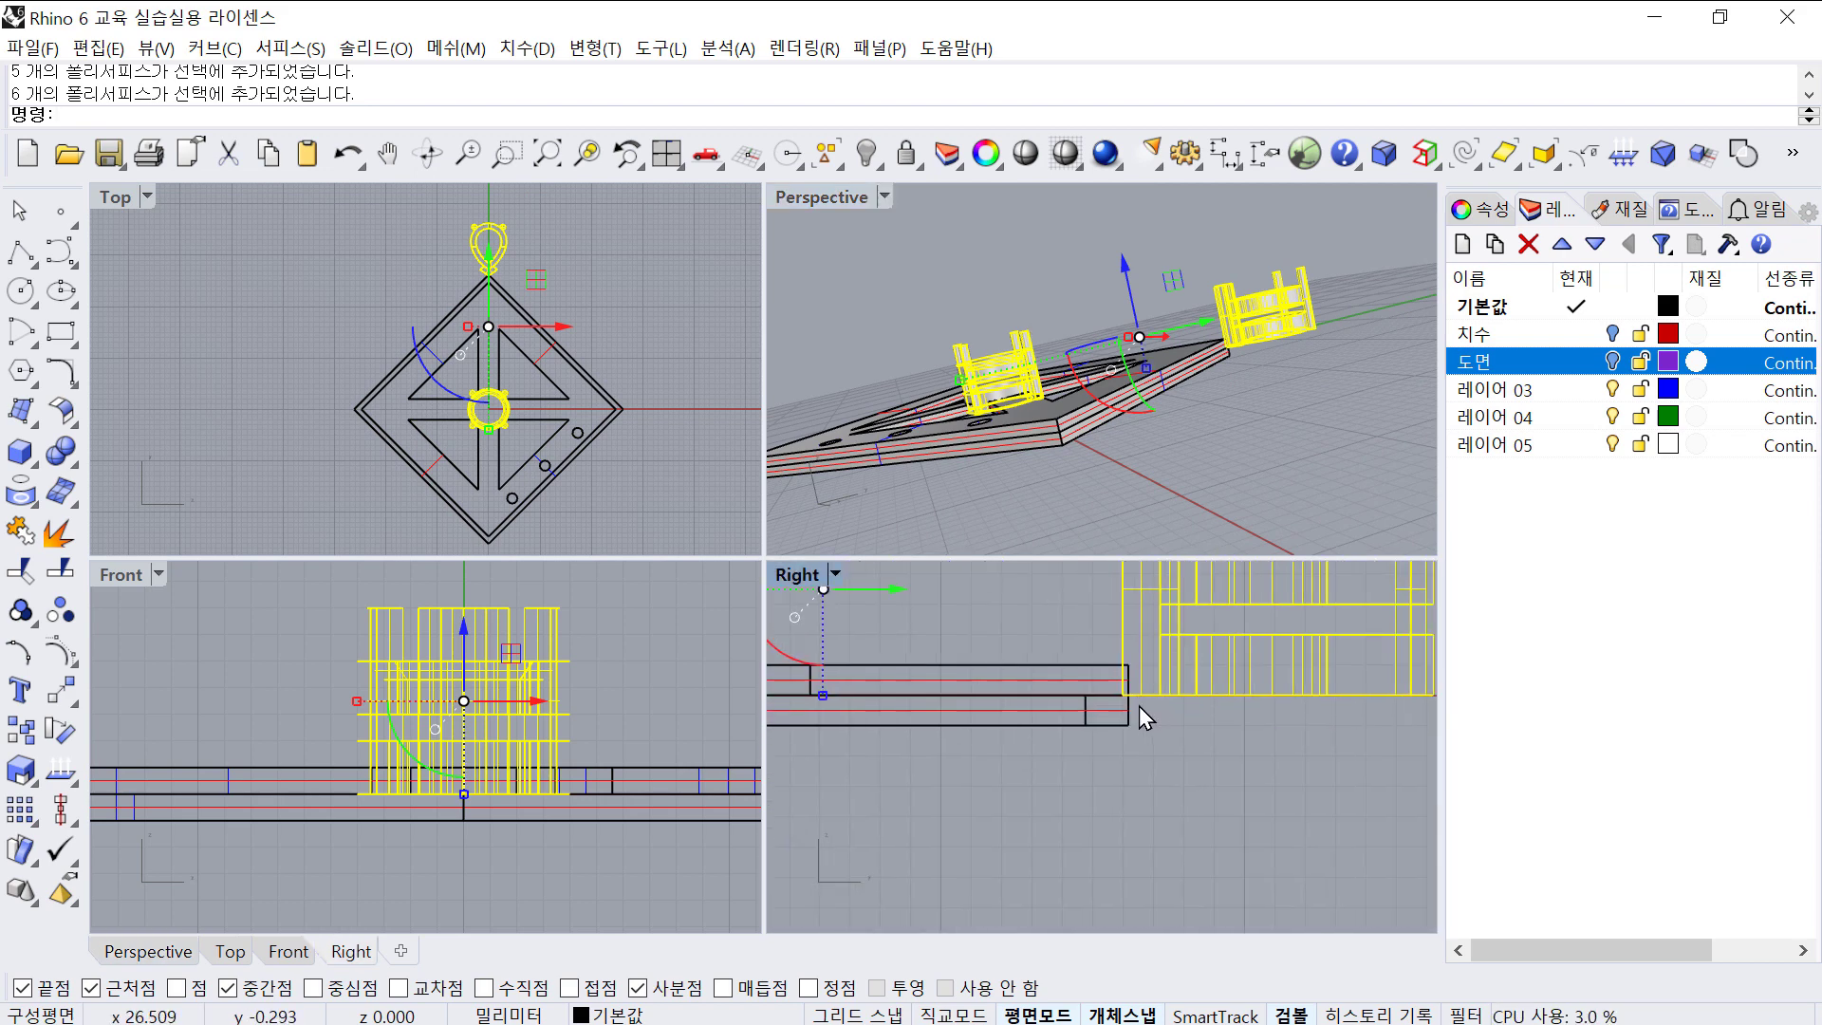
left_click(1073, 771)
left_click_drag(1073, 771, 999, 668)
left_click_drag(1260, 797, 1215, 664)
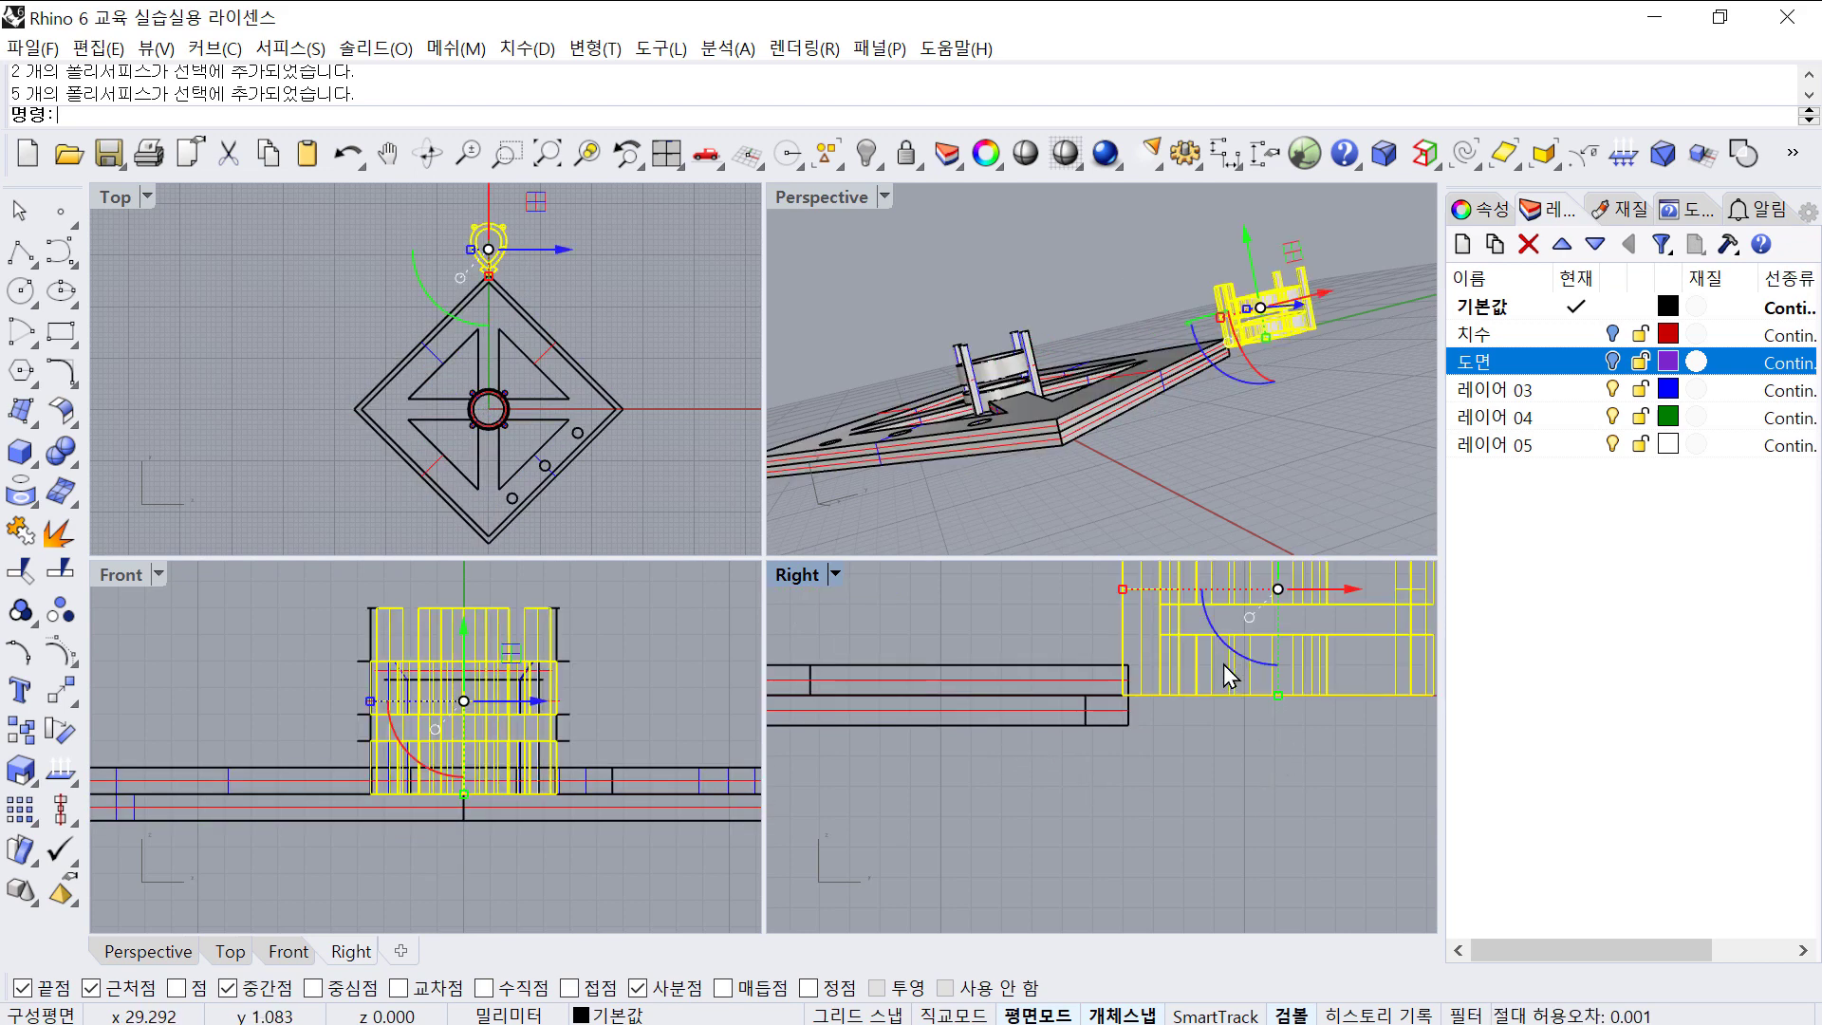
scroll(1213, 664, "down", 4)
right_click_drag(1017, 702, 1309, 782)
scroll(1309, 782, "down", 4)
left_click_drag(1141, 704, 1062, 708, "shift")
left_click(1196, 813)
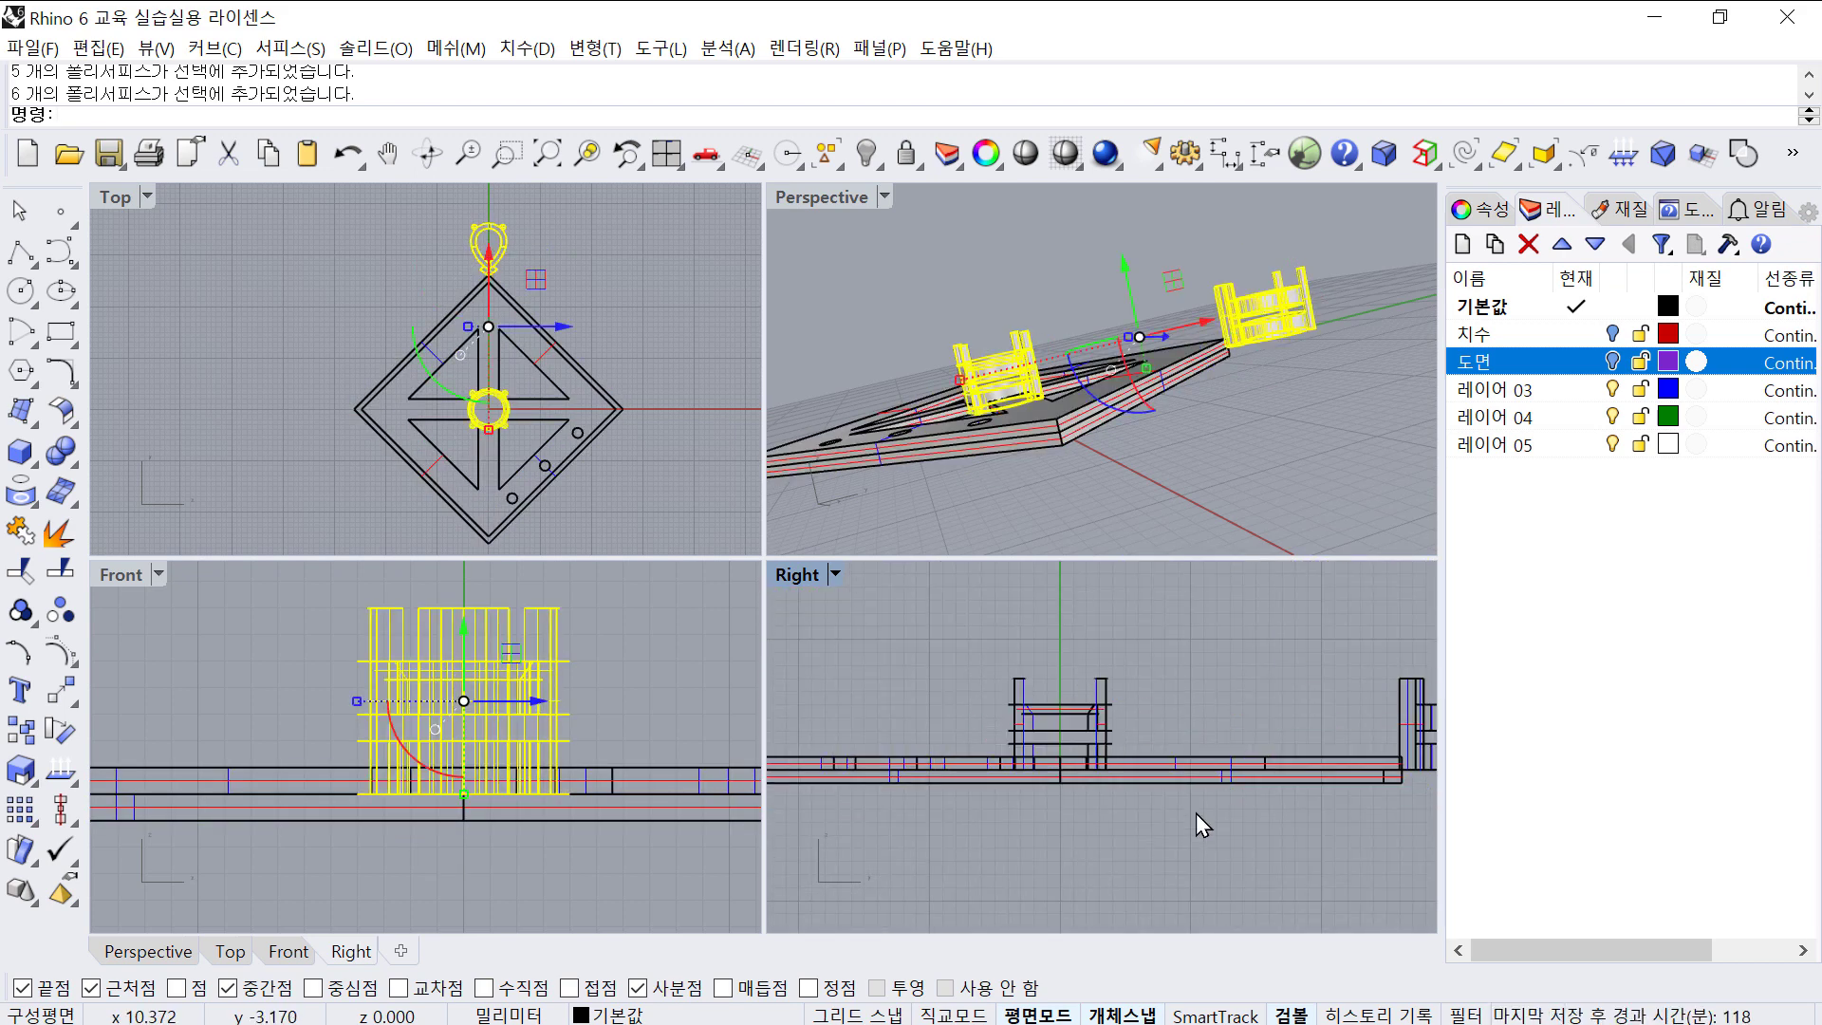
- Group the two solids that make up the diamond plate
left_click_drag(1233, 825, 1181, 735)
right_click_drag(1181, 734, 1194, 697)
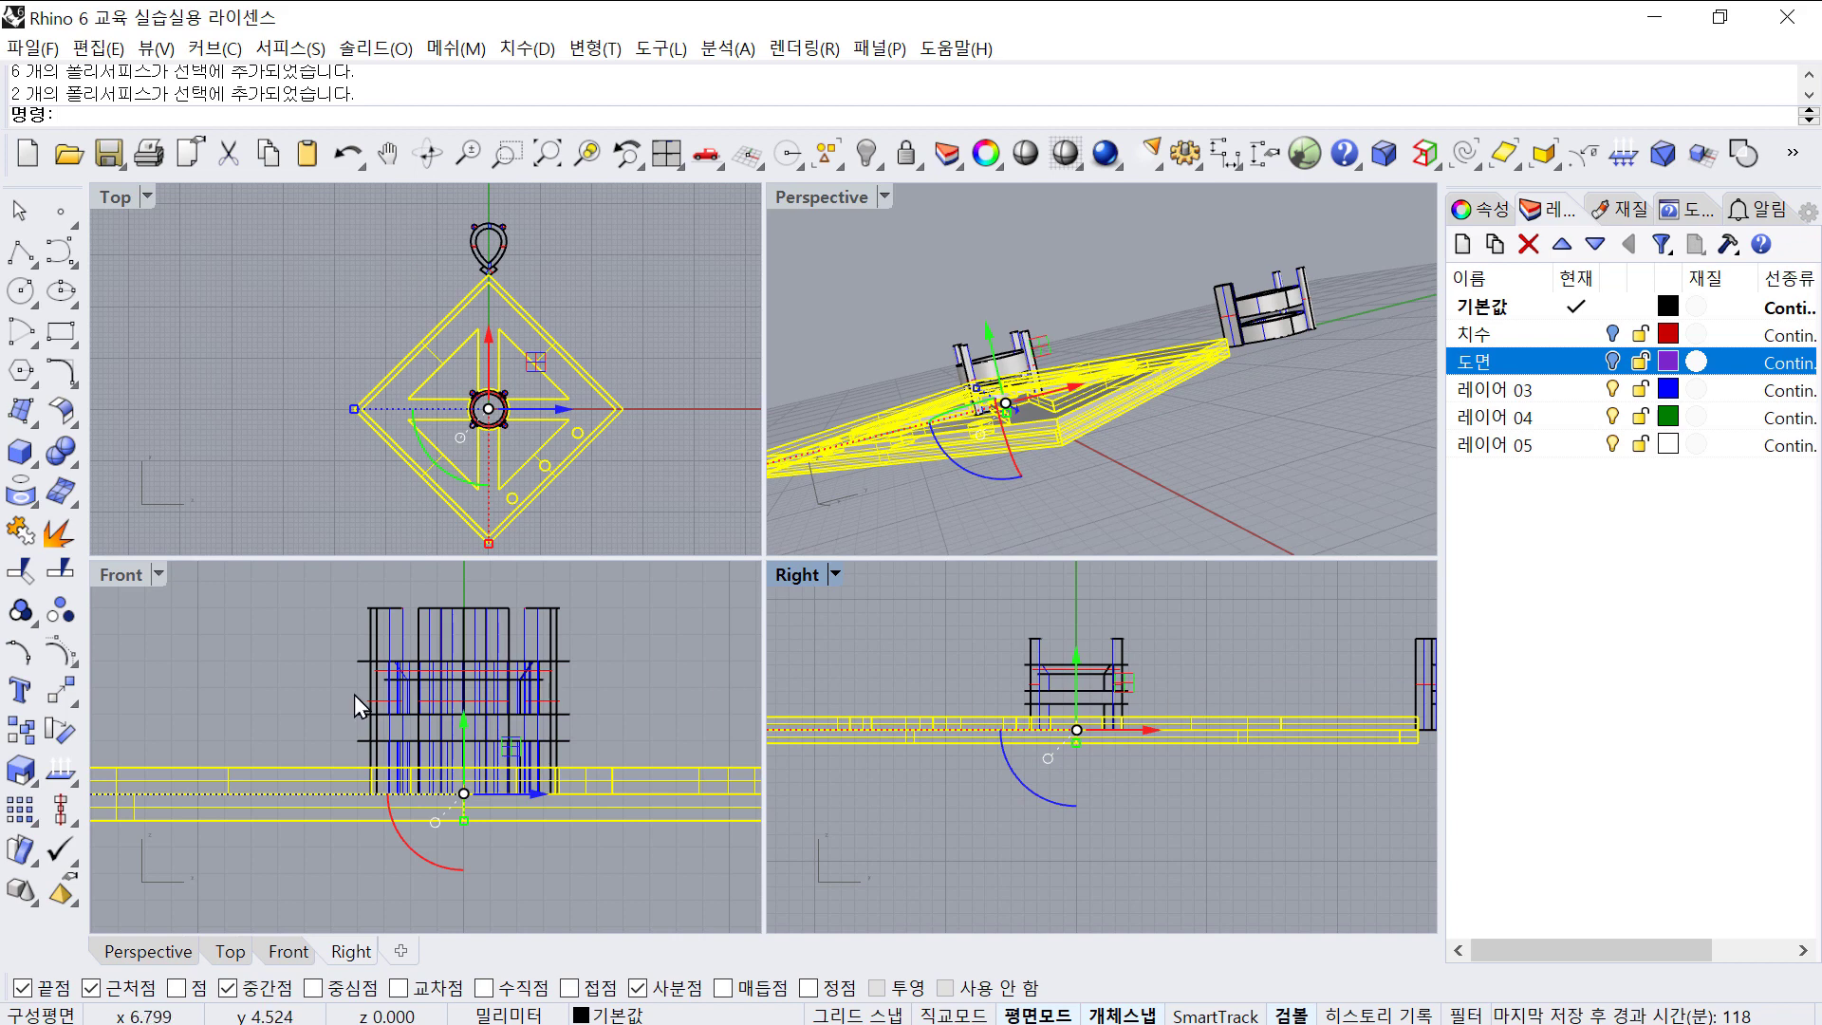
left_click(21, 610)
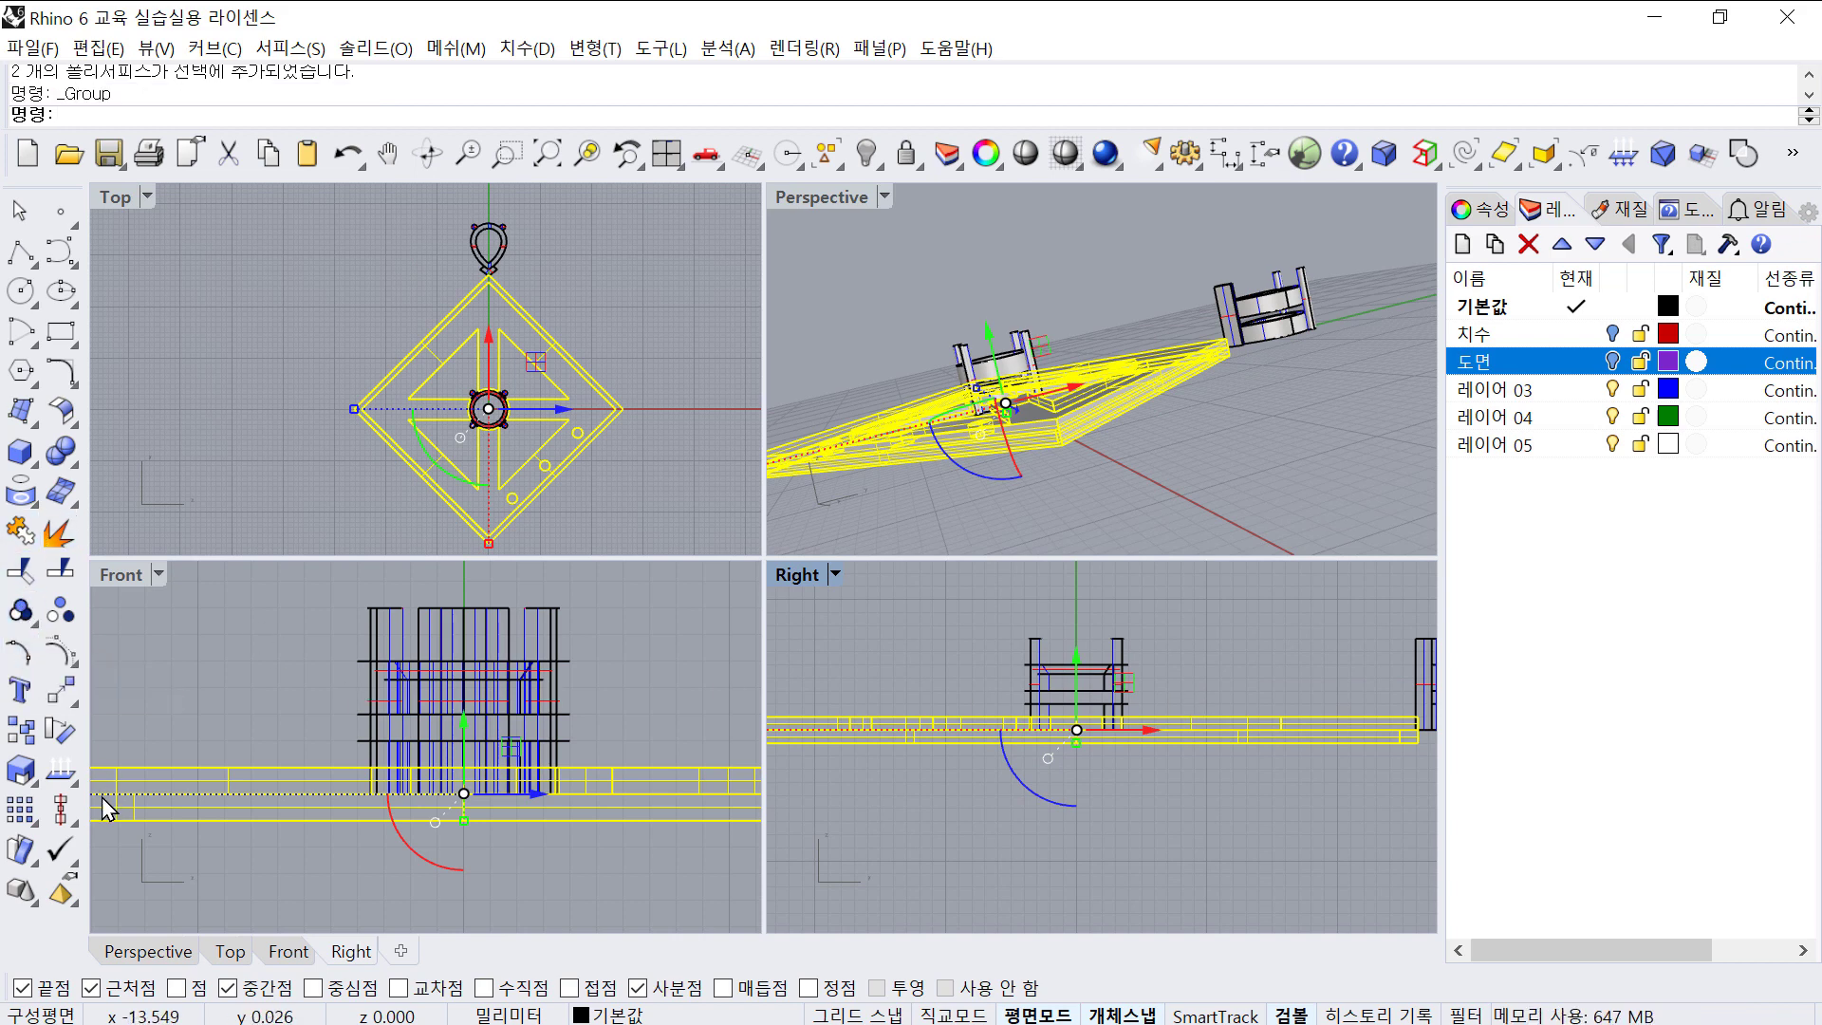
- Align the underside of the grouped diamond plate to height 0, level with the bottoms of the settings
left_click(75, 816)
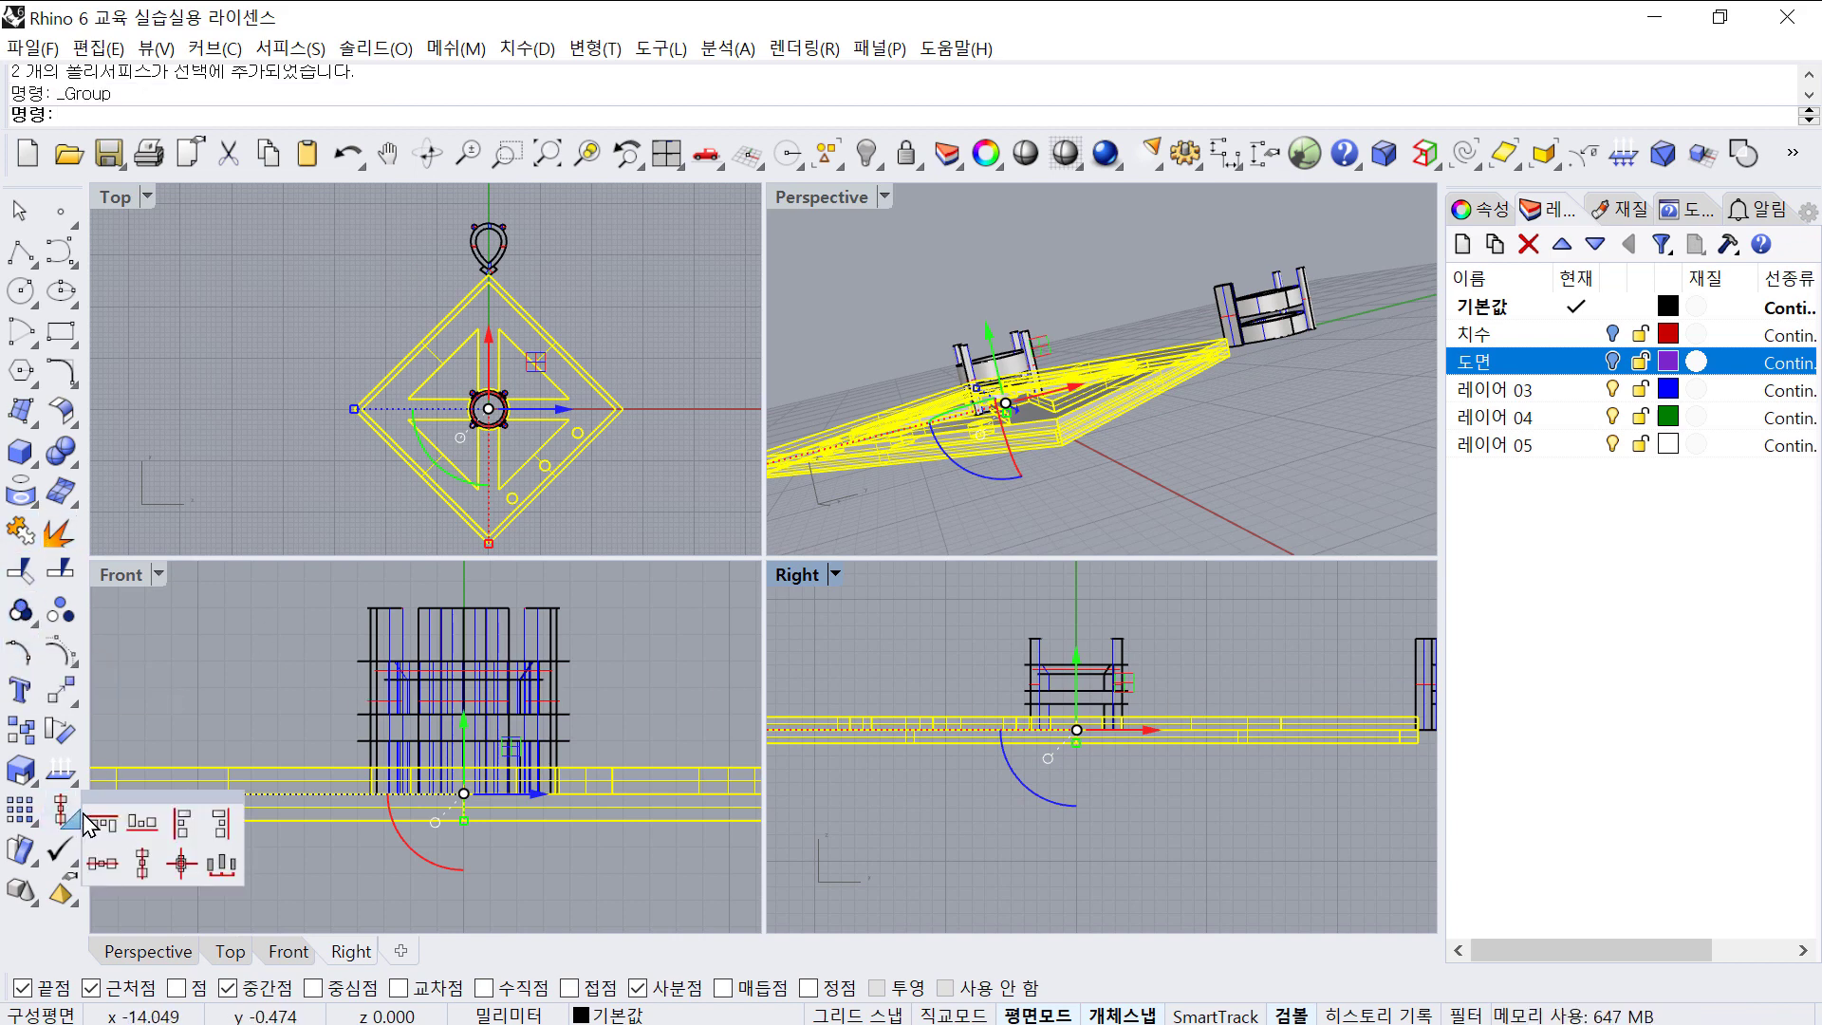
left_click(146, 827)
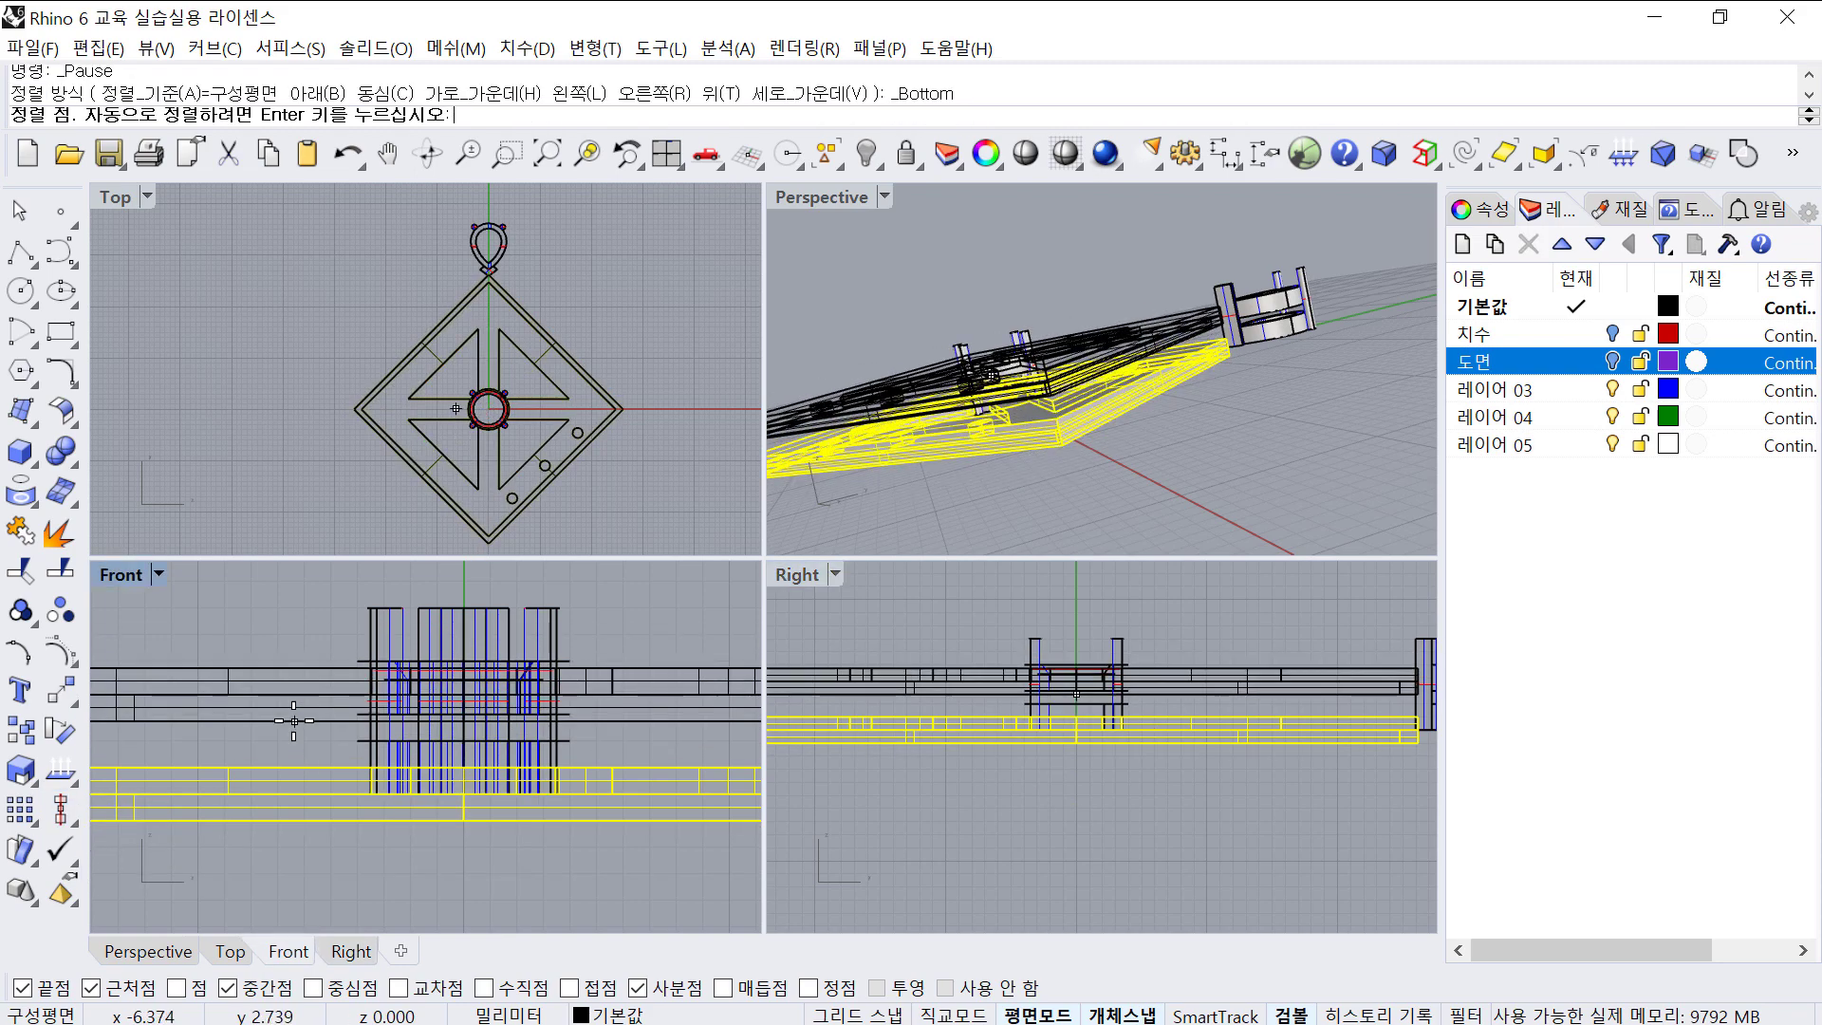
type("0")
key("Return")
left_click(1126, 465)
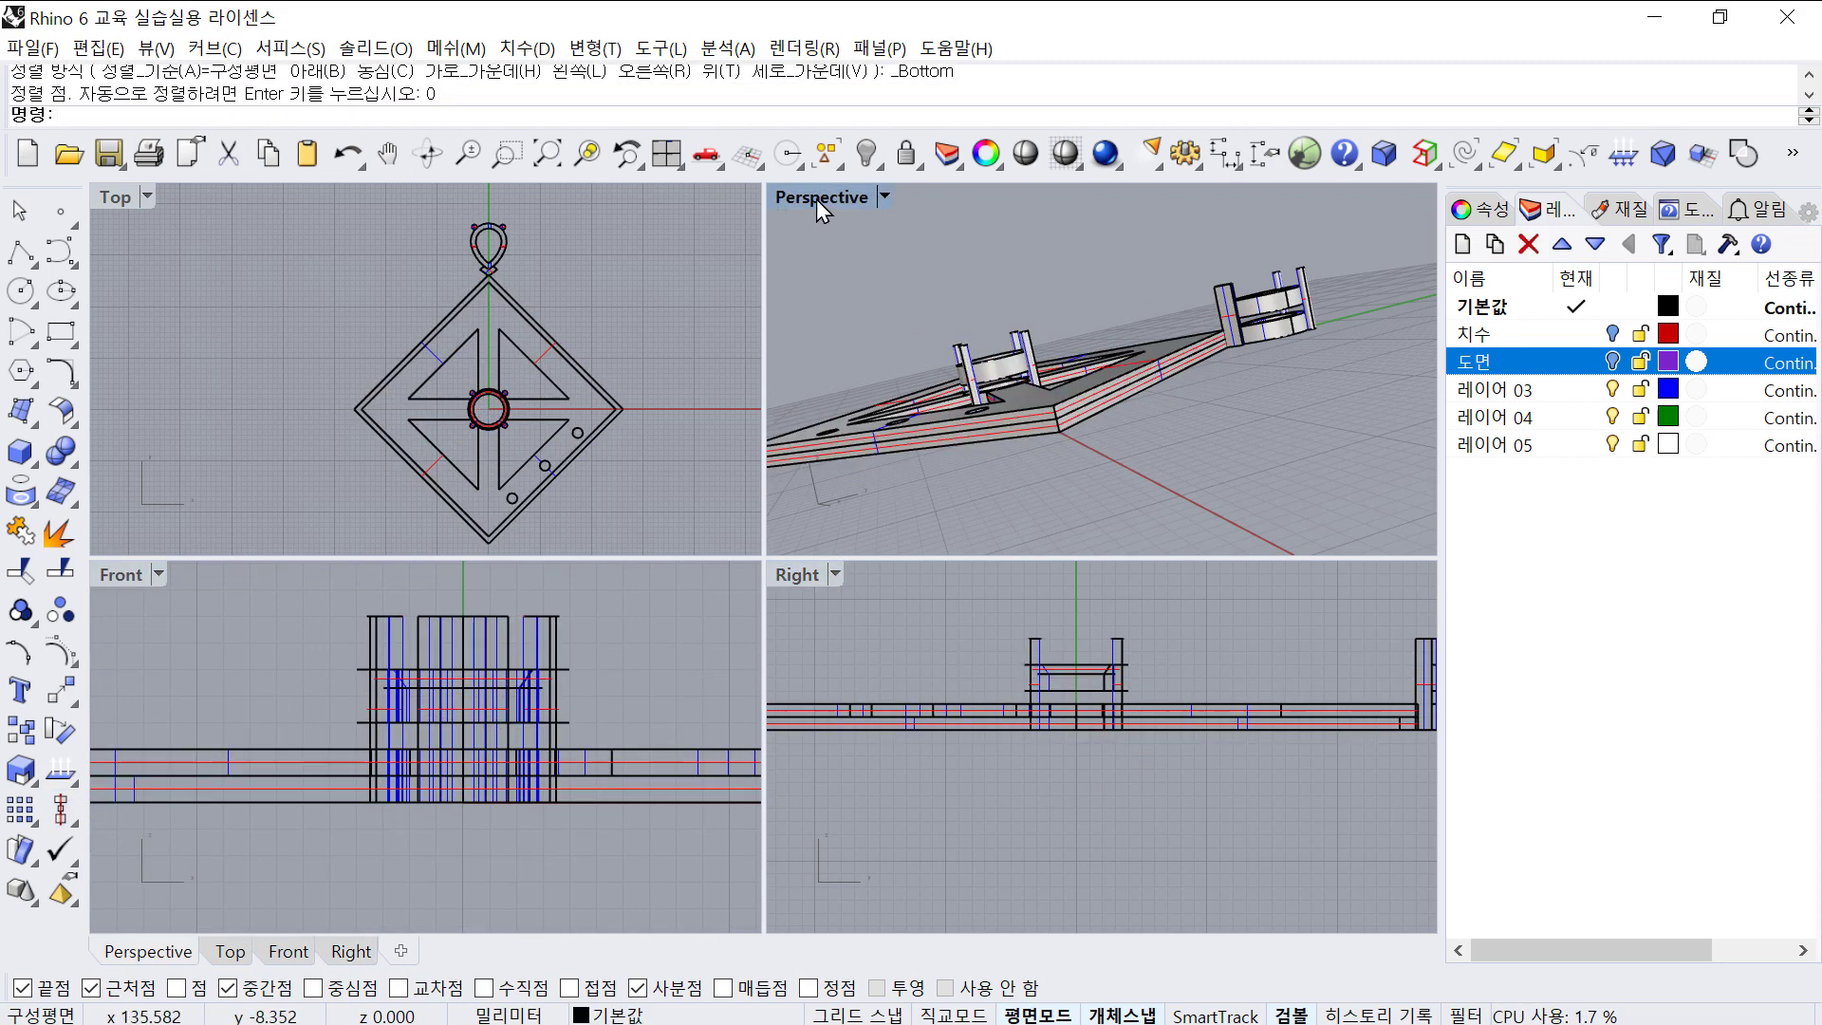
- Examine the assembled pendant in a large perspective view and fit the whole model in all four views
double_click(817, 199)
right_click_drag(920, 311, 1084, 623)
scroll(1129, 817, "up", 5)
right_click_drag(1130, 814, 987, 437)
scroll(1150, 636, "down", 7)
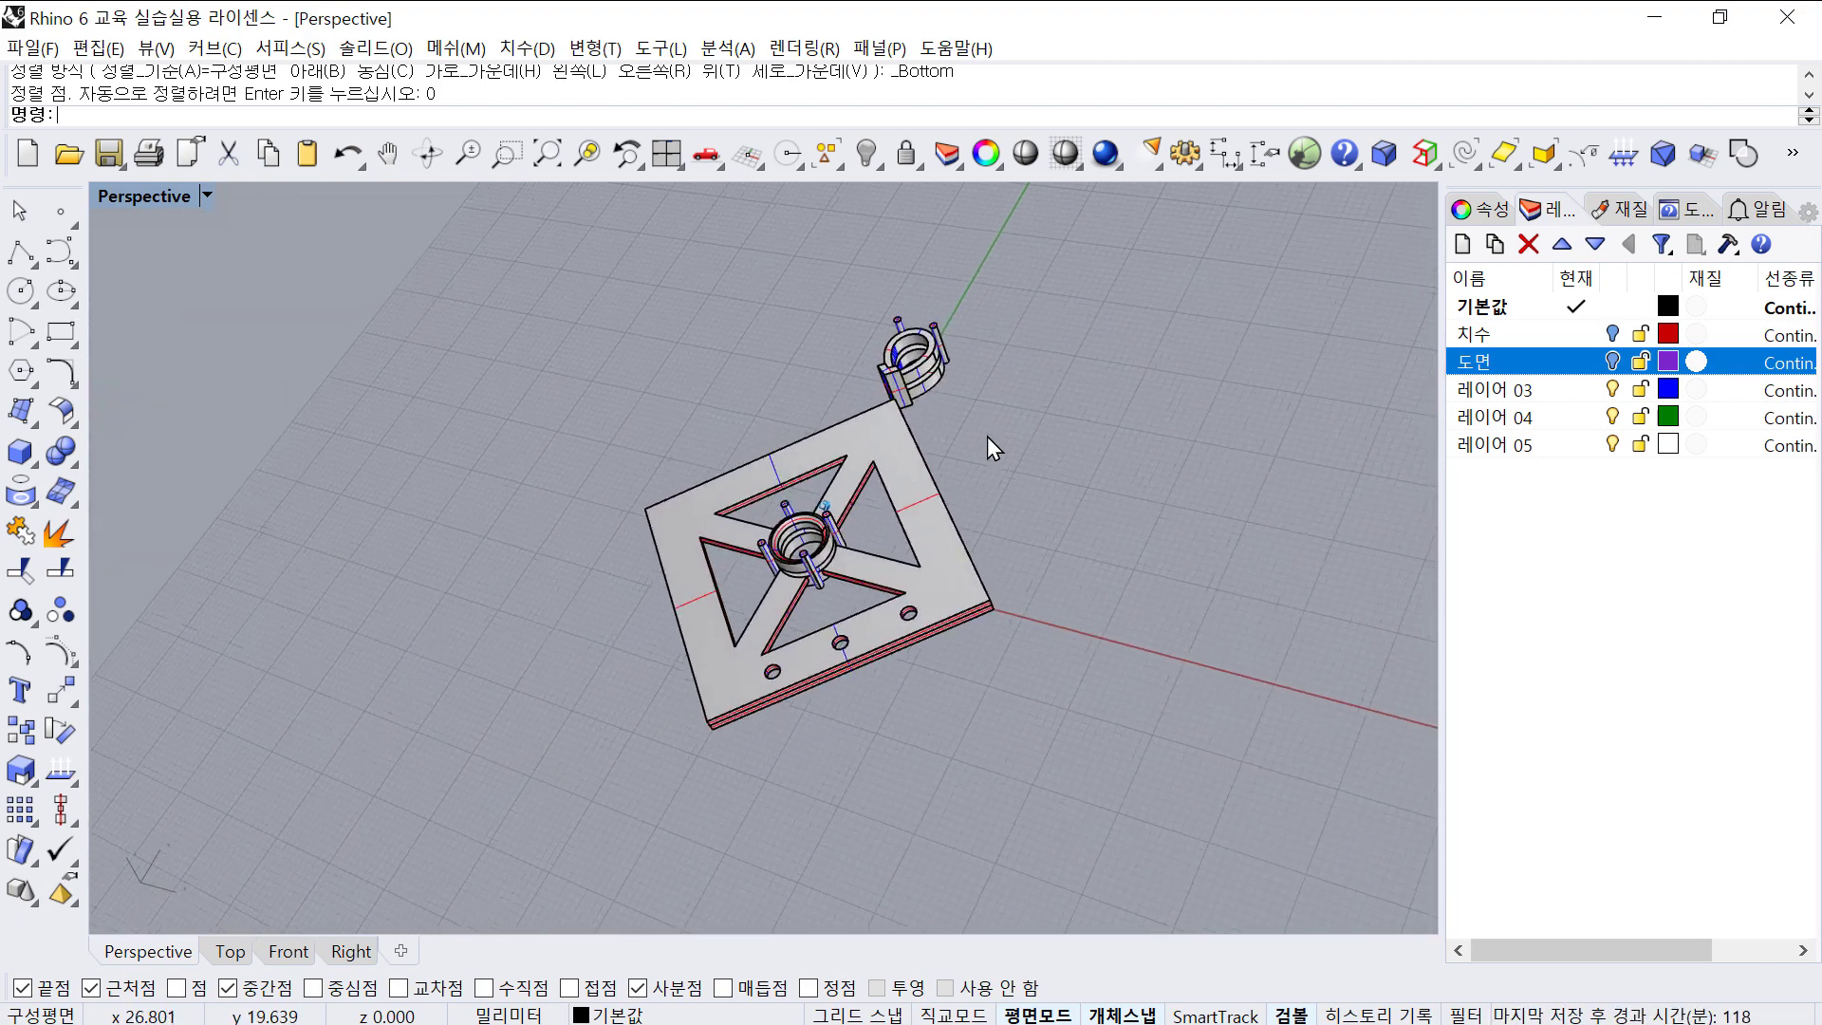
left_click(665, 194)
left_click(584, 271)
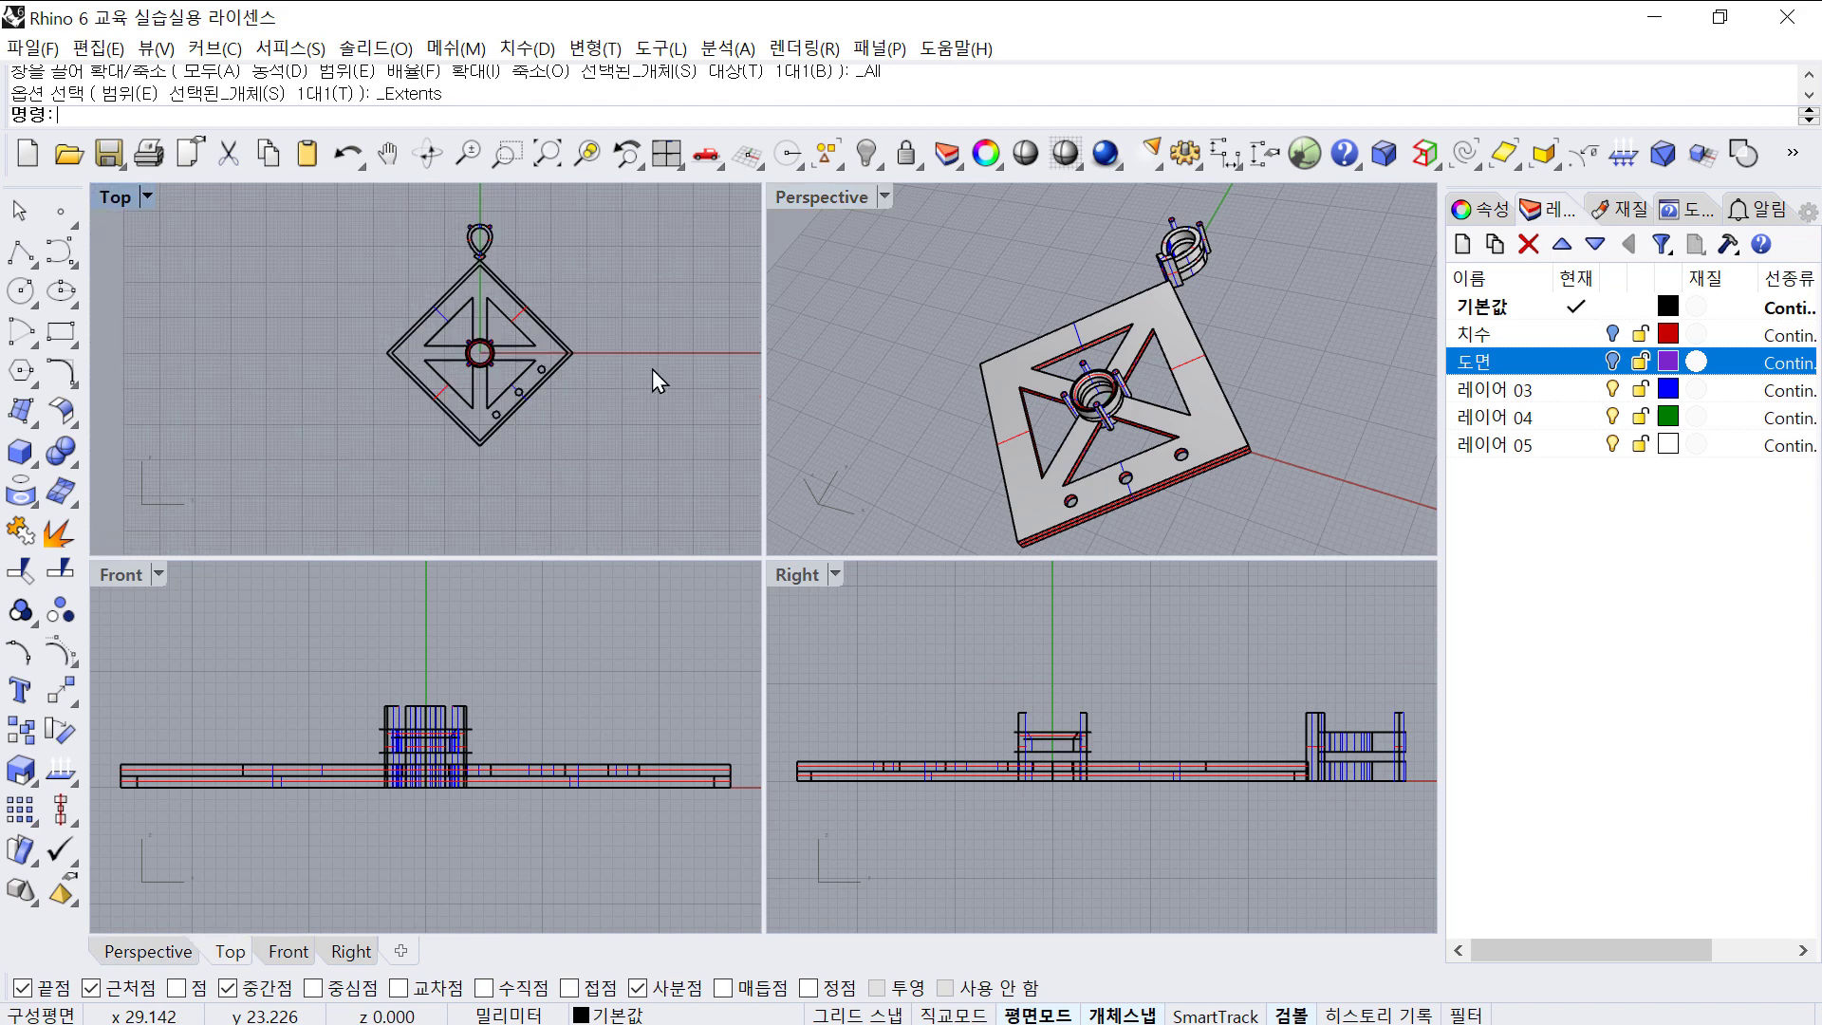
- Generate a Make2D drawing of the whole pendant with third-angle projection, output grouped and without hidden lines
left_click_drag(583, 402, 332, 219)
right_click_drag(321, 225, 300, 262)
mouse_move(270, 228)
left_mouse_down()
mouse_move(351, 271)
mouse_move(624, 503)
mouse_move(275, 232)
left_mouse_up()
left_click(625, 503)
scroll(338, 242, "down", 3)
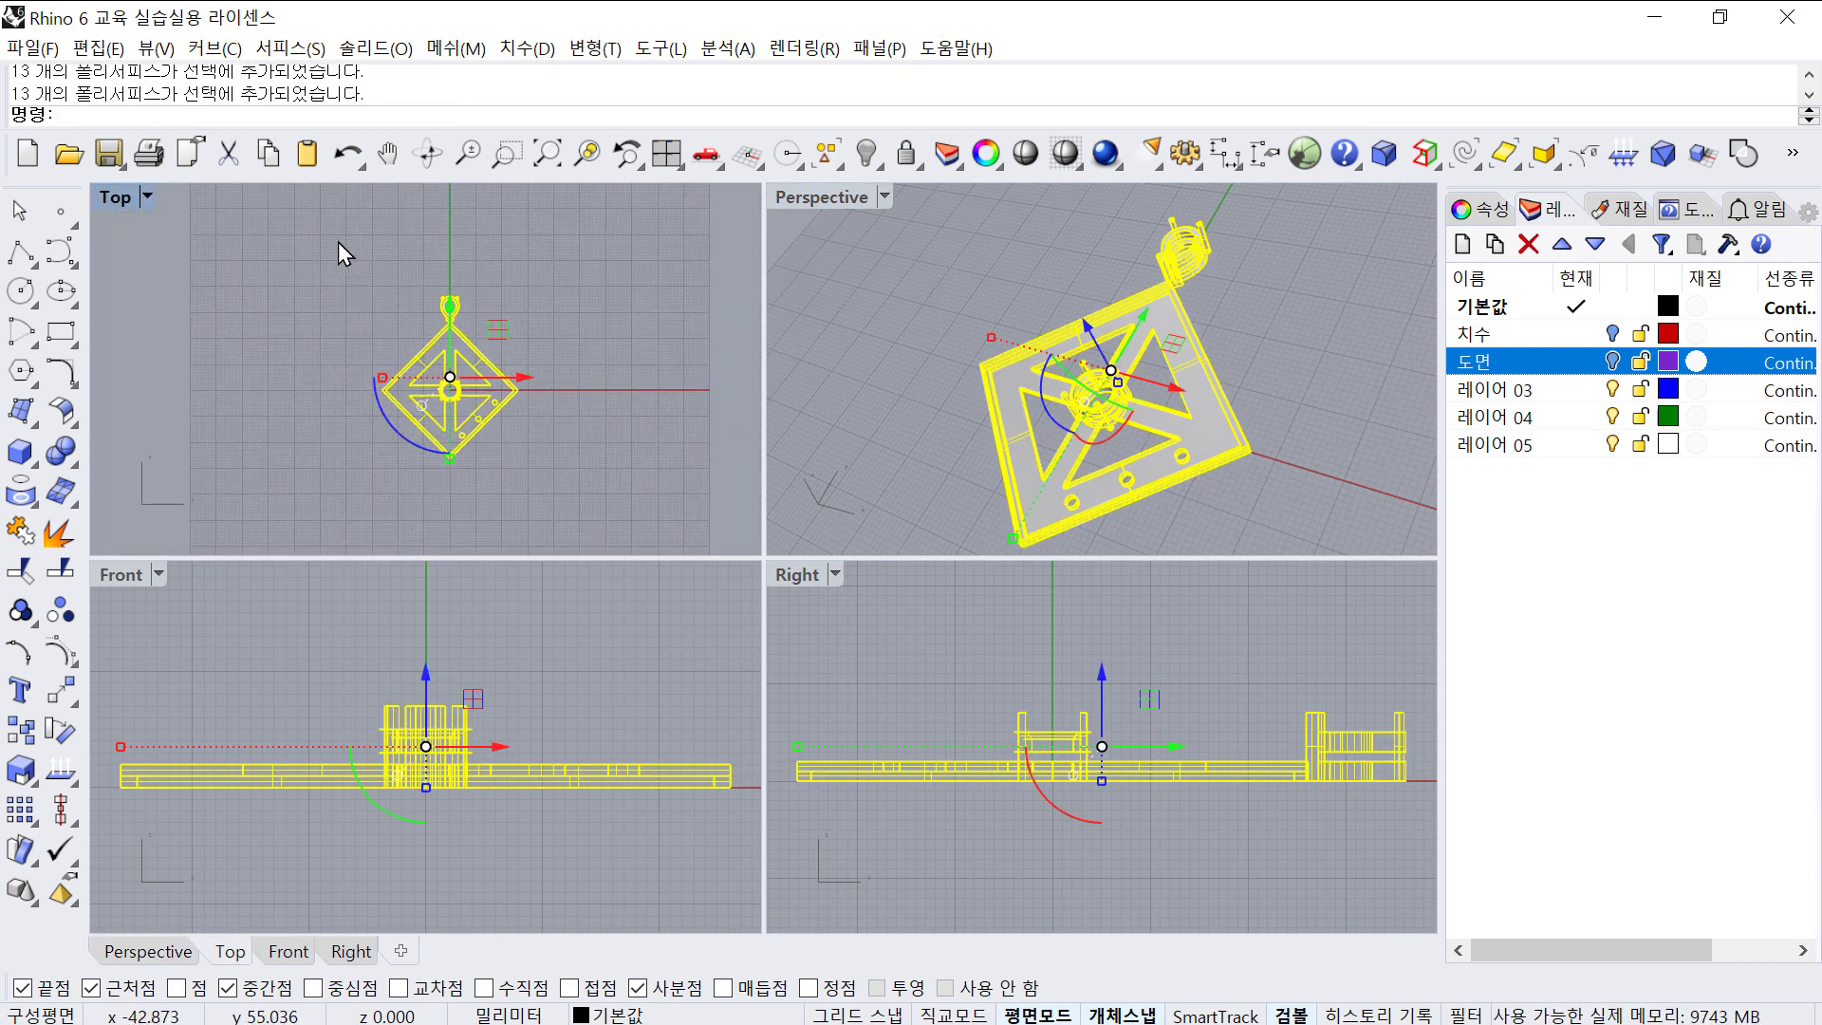
left_click(1186, 163)
left_click(1222, 161)
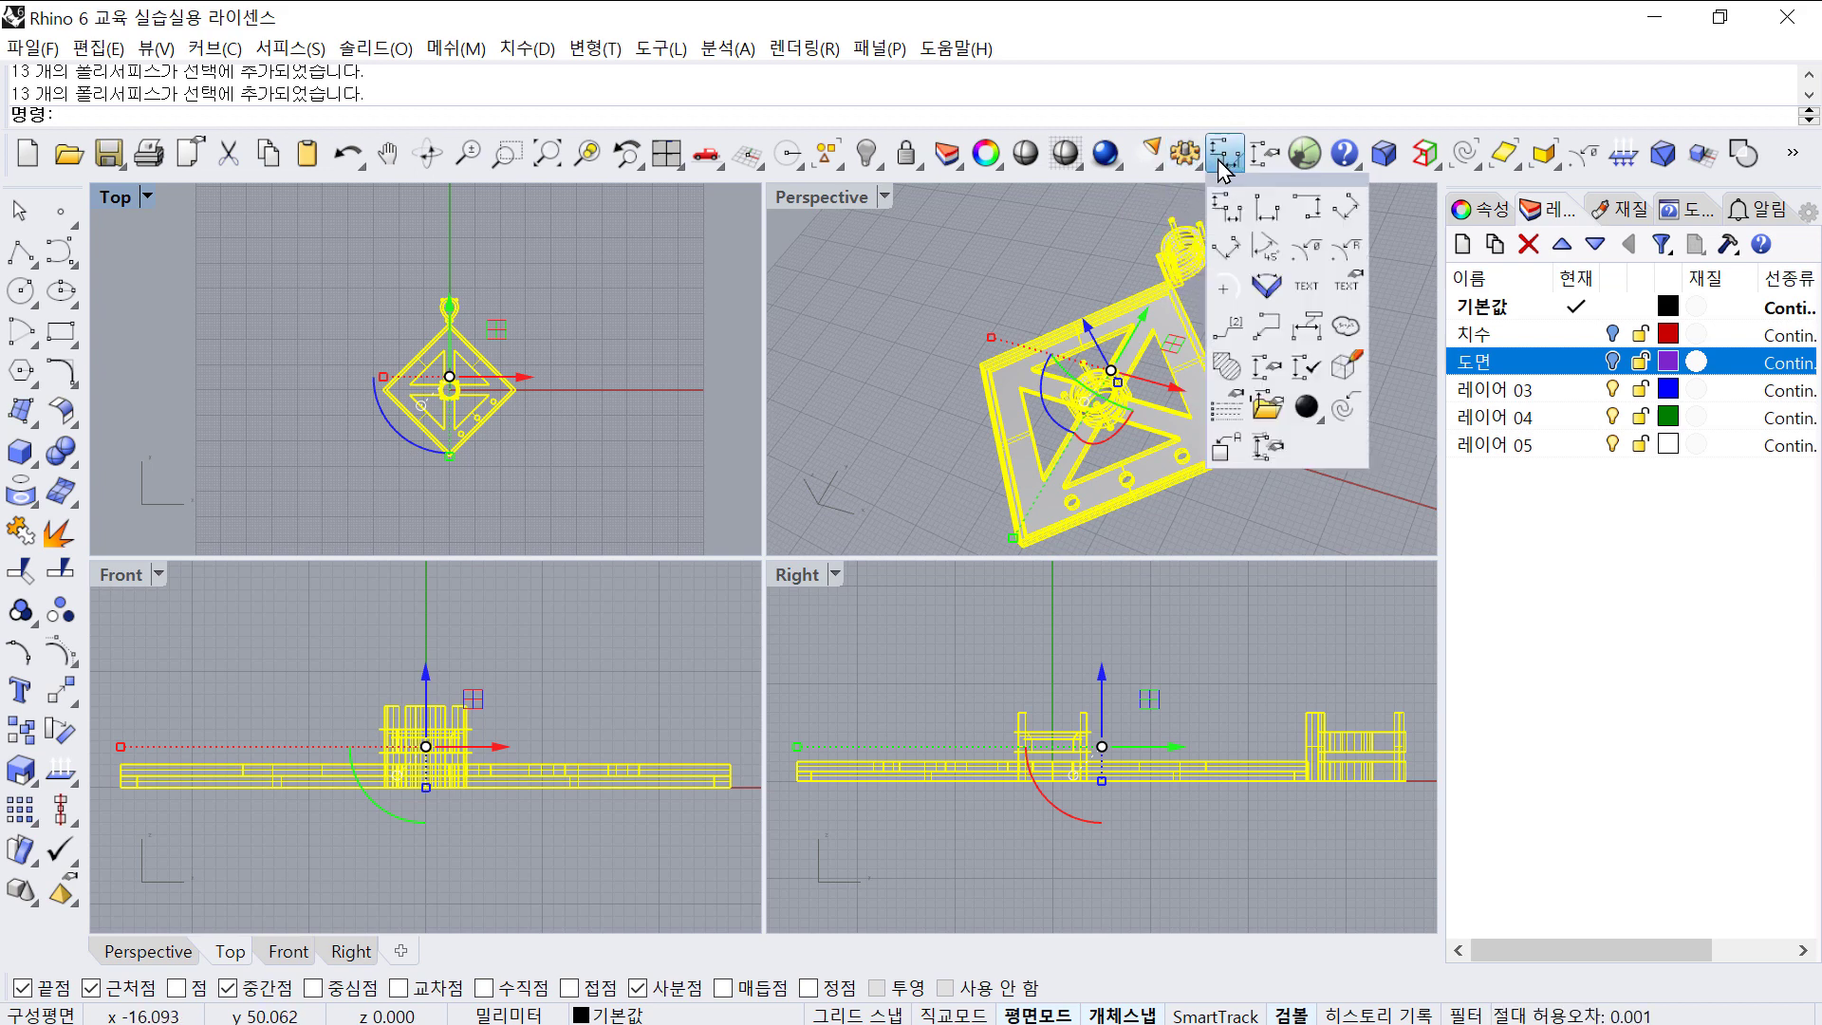
left_click(1347, 368)
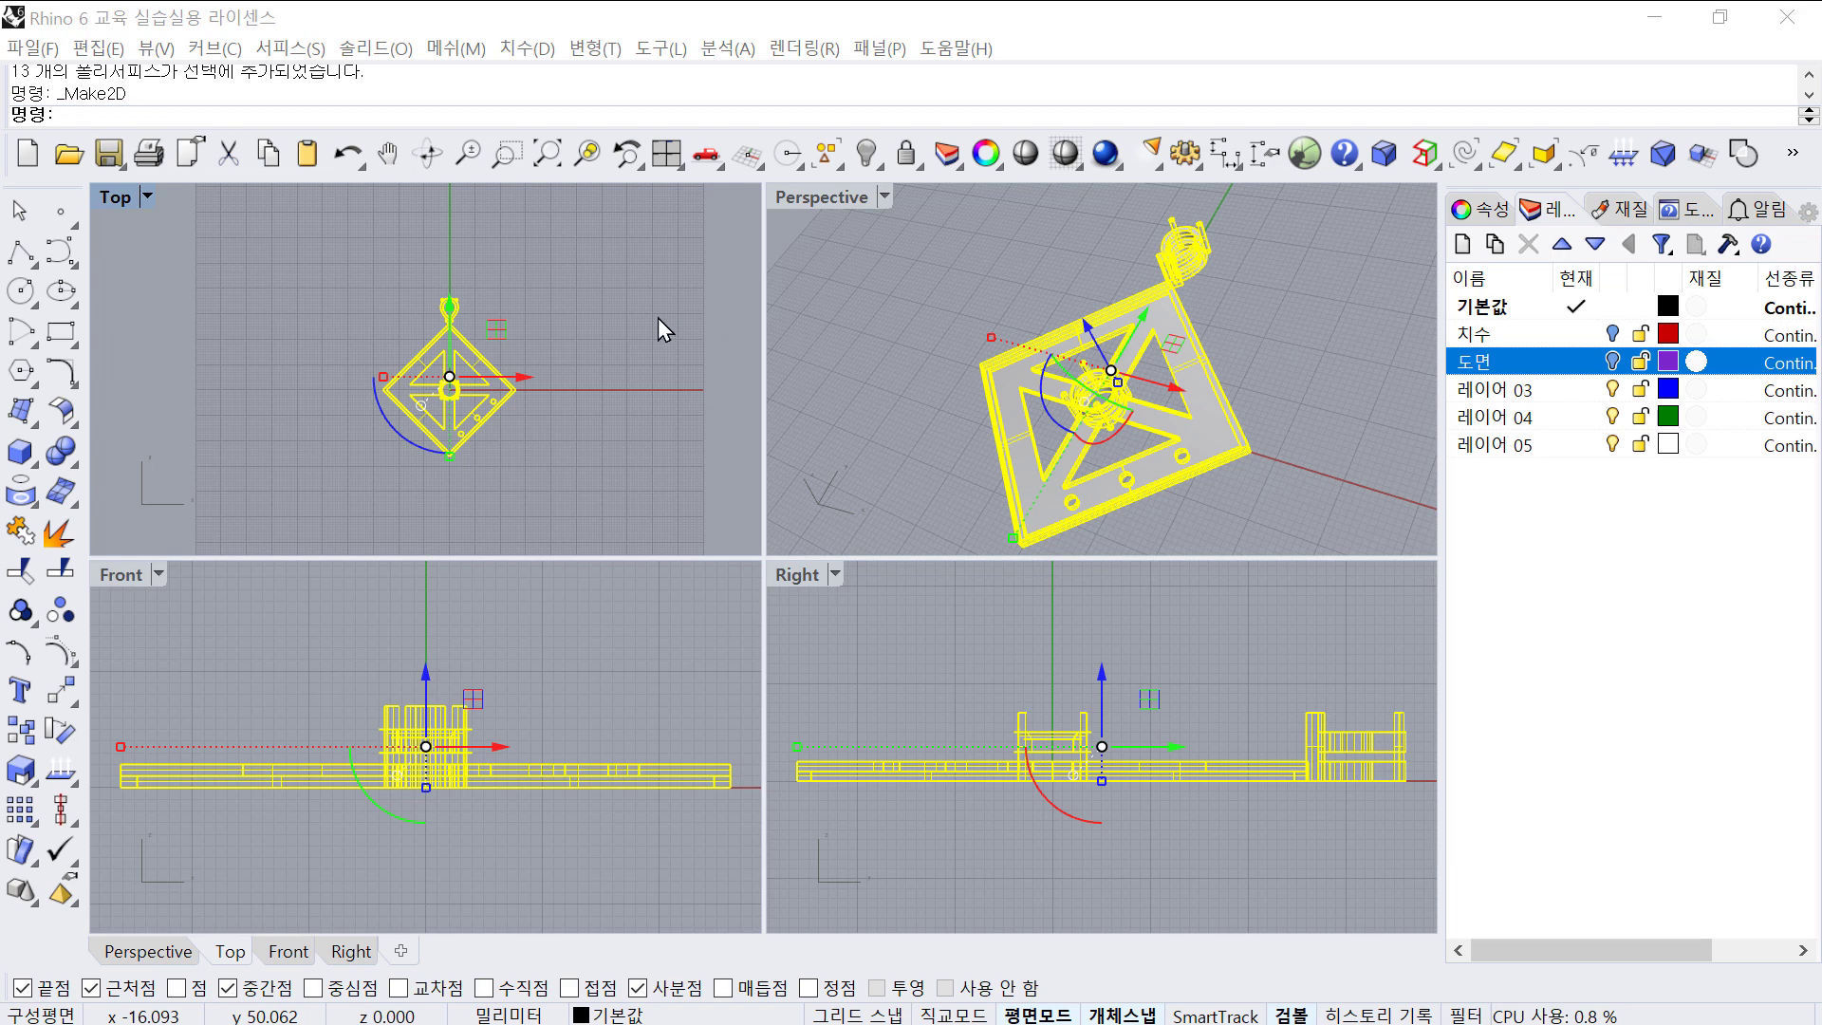
left_click_drag(1493, 112, 882, 204)
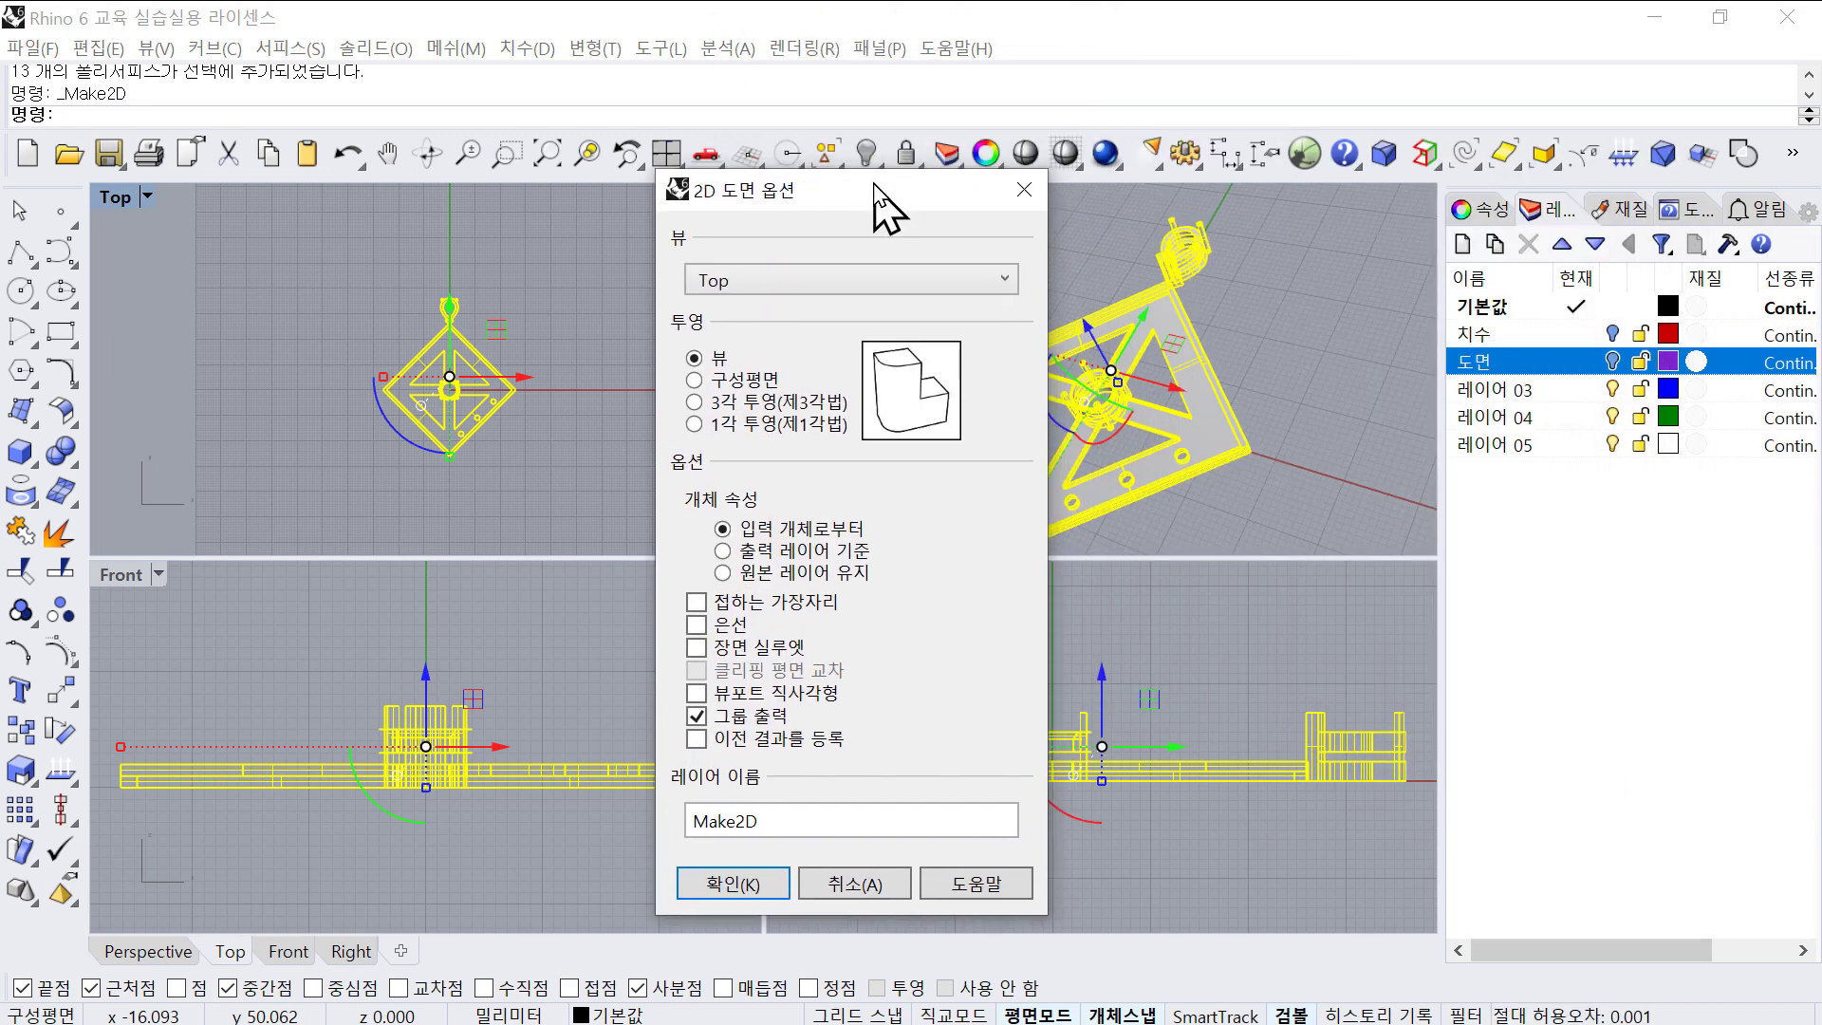
left_click(696, 402)
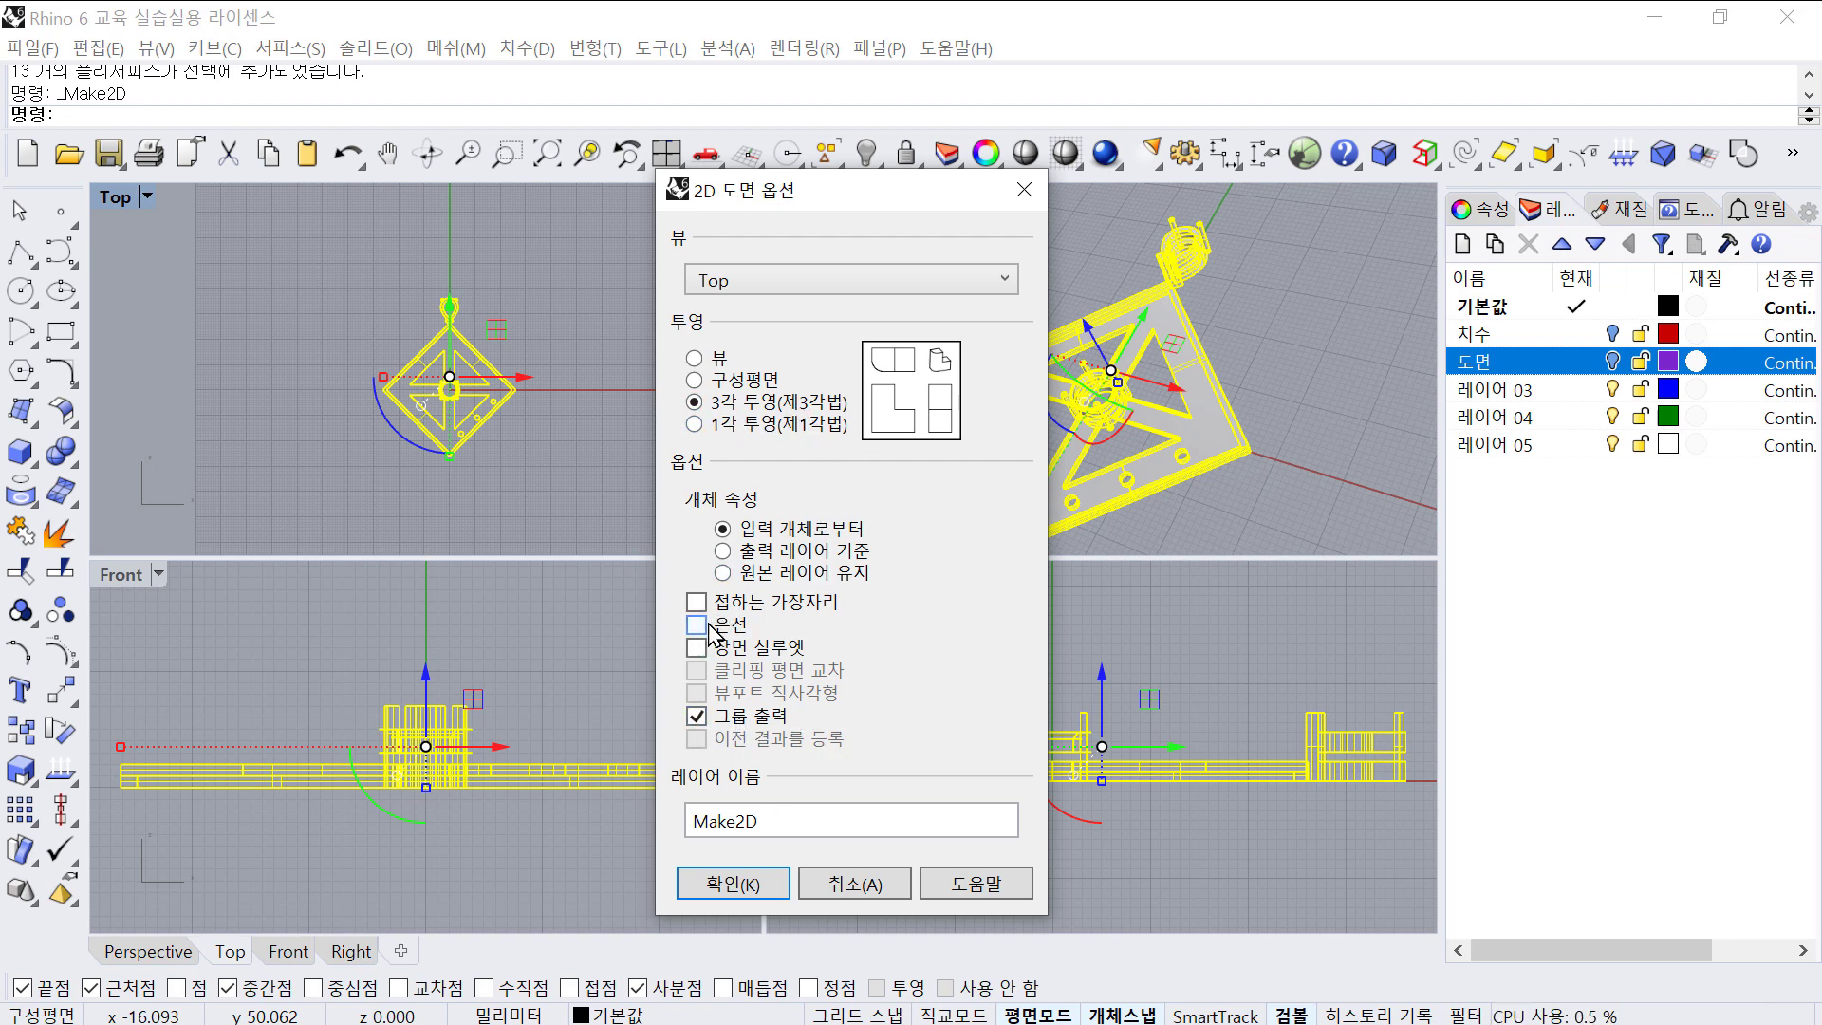
left_click(777, 887)
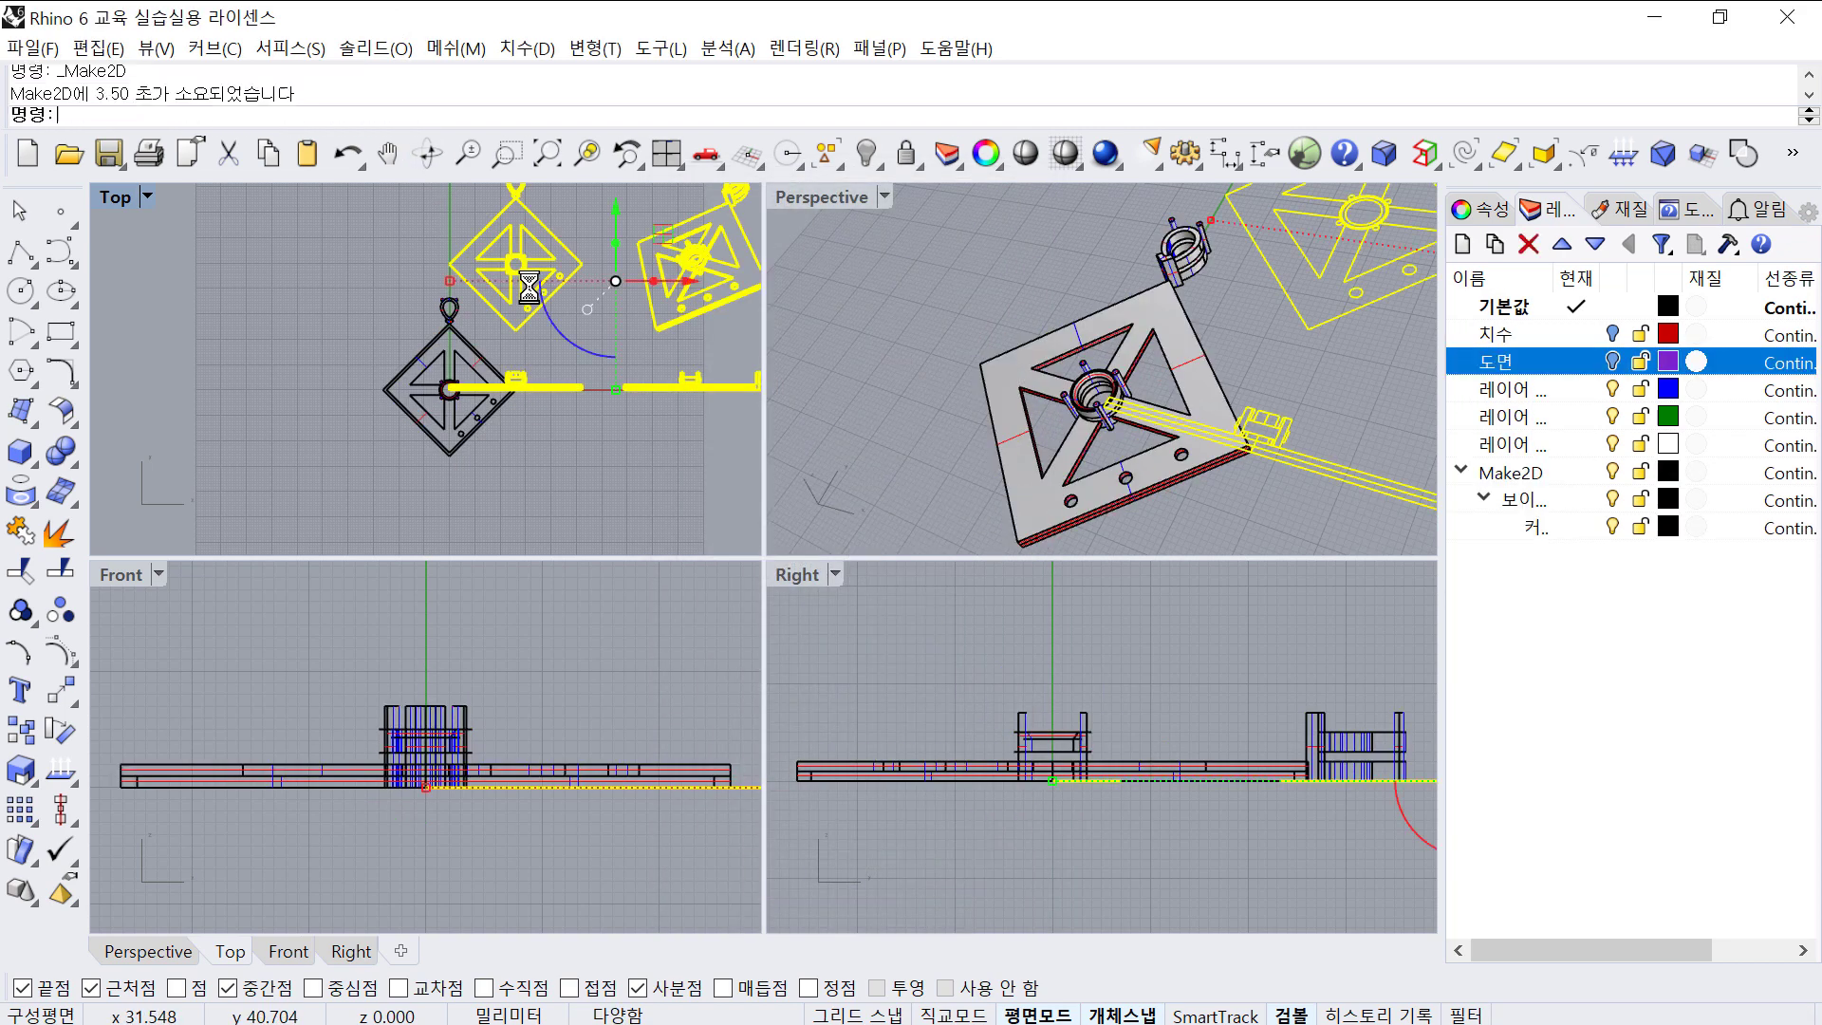
- Move the 2D drawings about 51 mm clear of the pendant model and hide the 3D solids
scroll(528, 302, "down", 3)
right_click_drag(524, 289, 466, 310)
left_click_drag(530, 272, 593, 247)
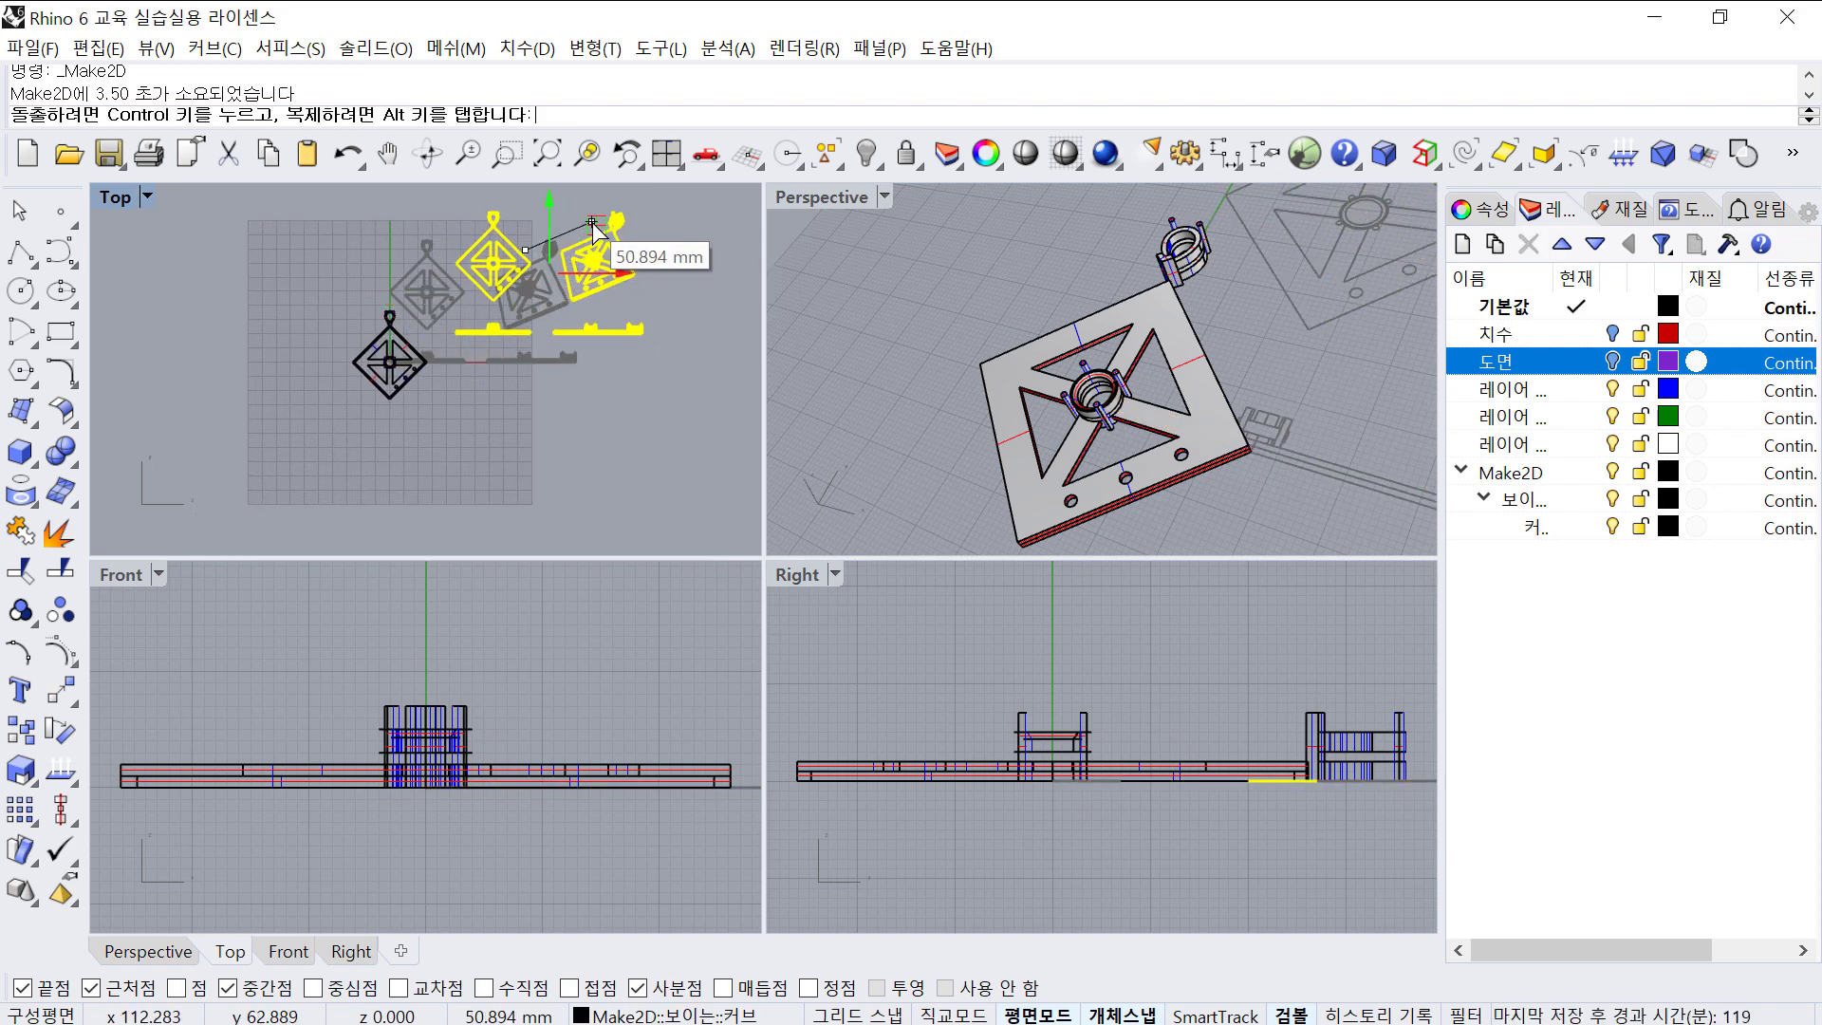
scroll(593, 249, "up", 2)
right_click_drag(579, 259, 605, 258)
key("ctrl+h")
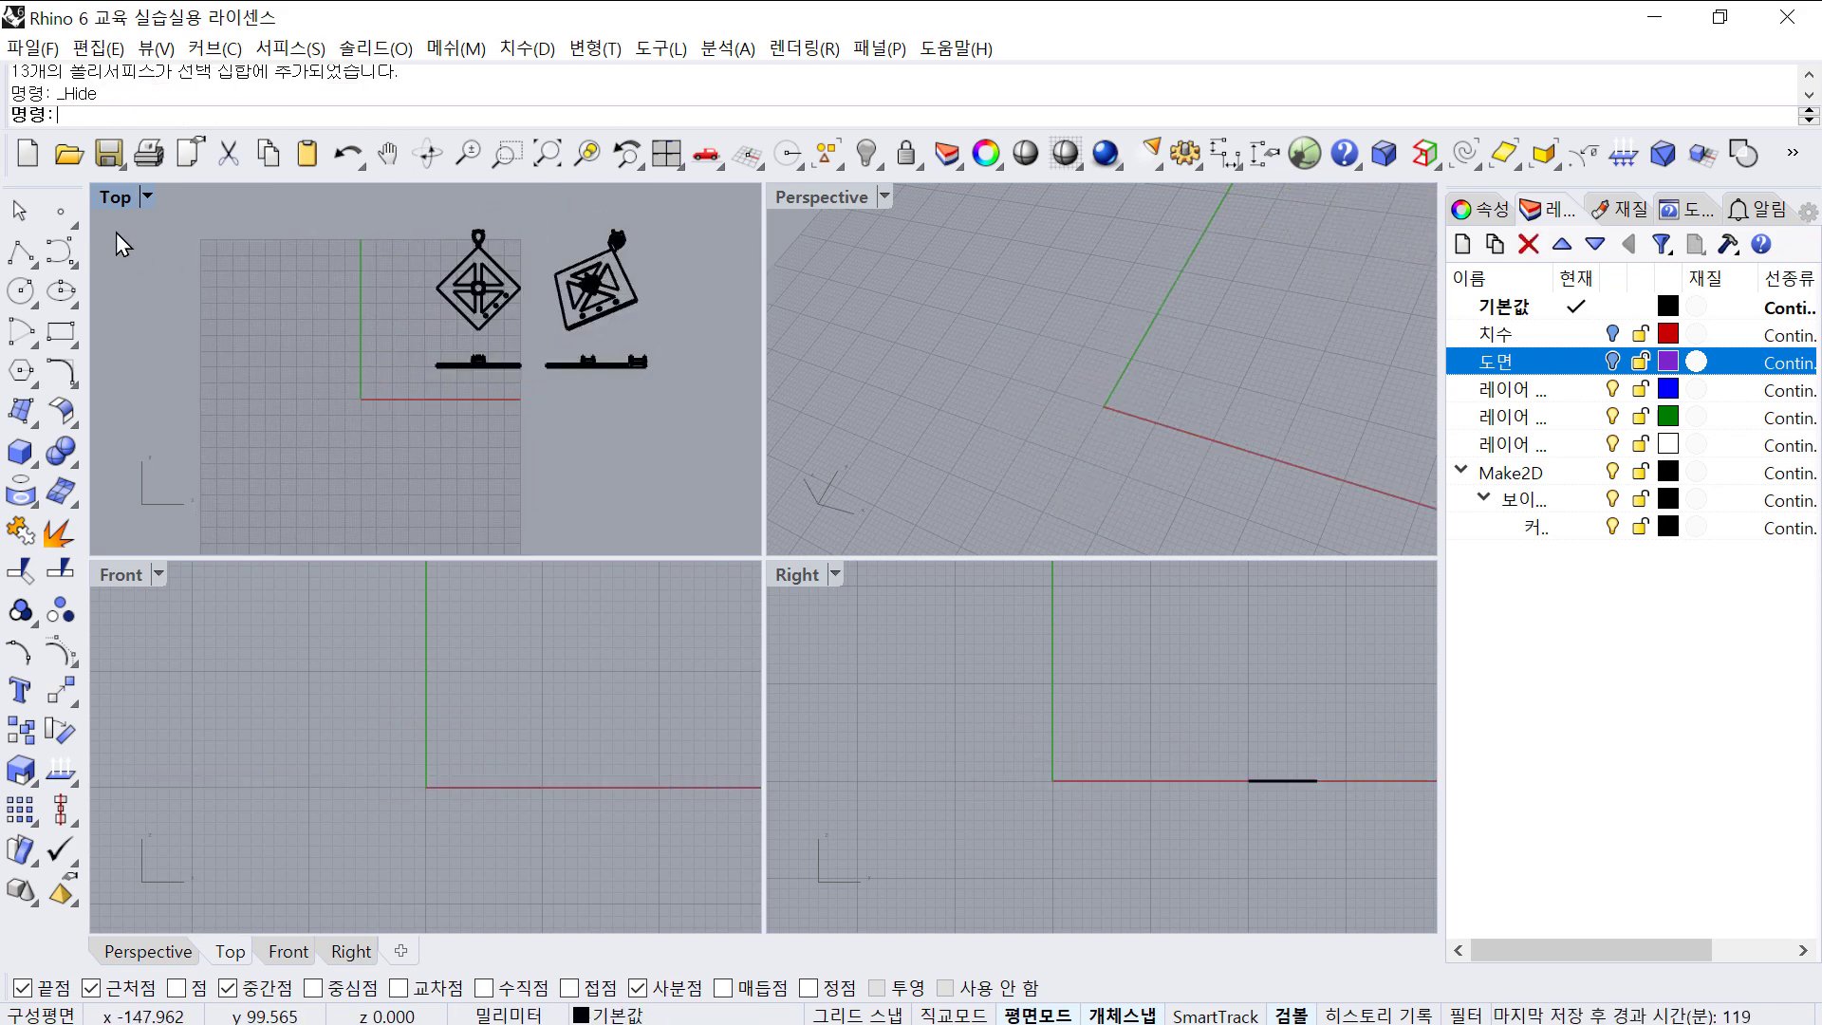
- Delete the perspective drawing from the set of 2D views
double_click(120, 199)
right_click_drag(815, 394, 518, 441)
scroll(672, 443, "up", 4)
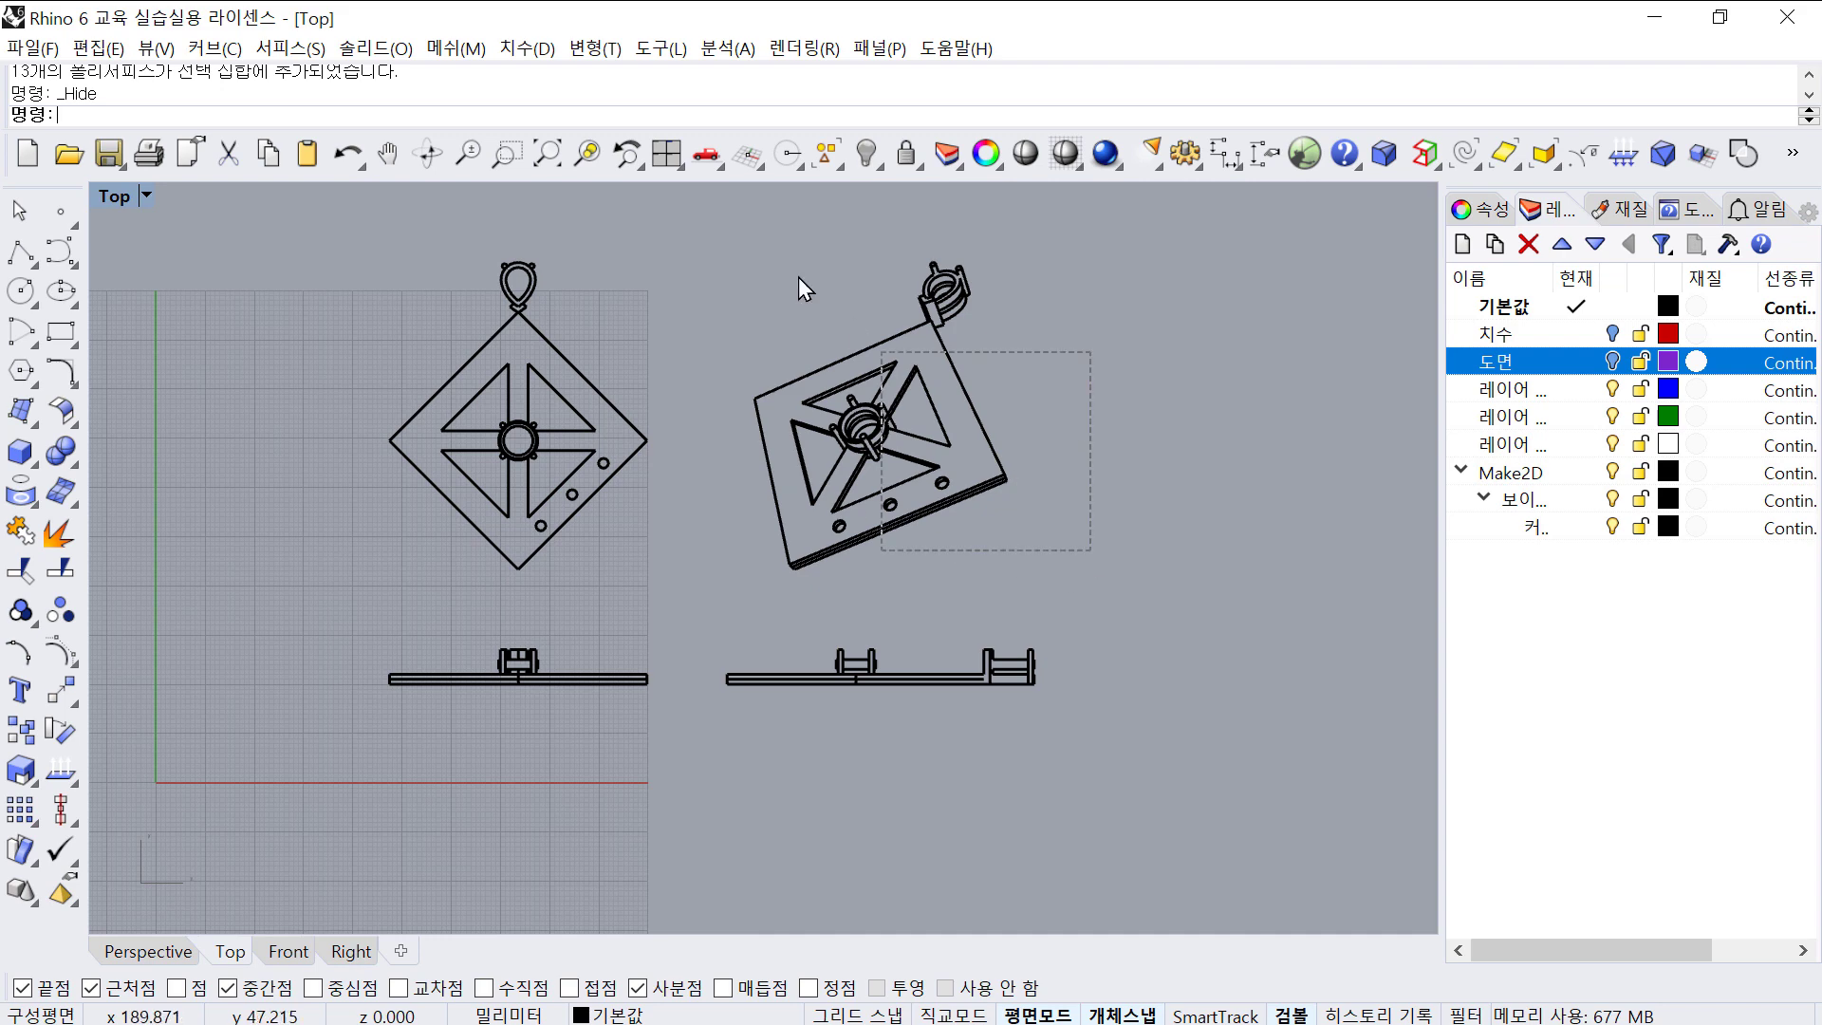
left_click_drag(799, 277, 706, 248)
key("Delete")
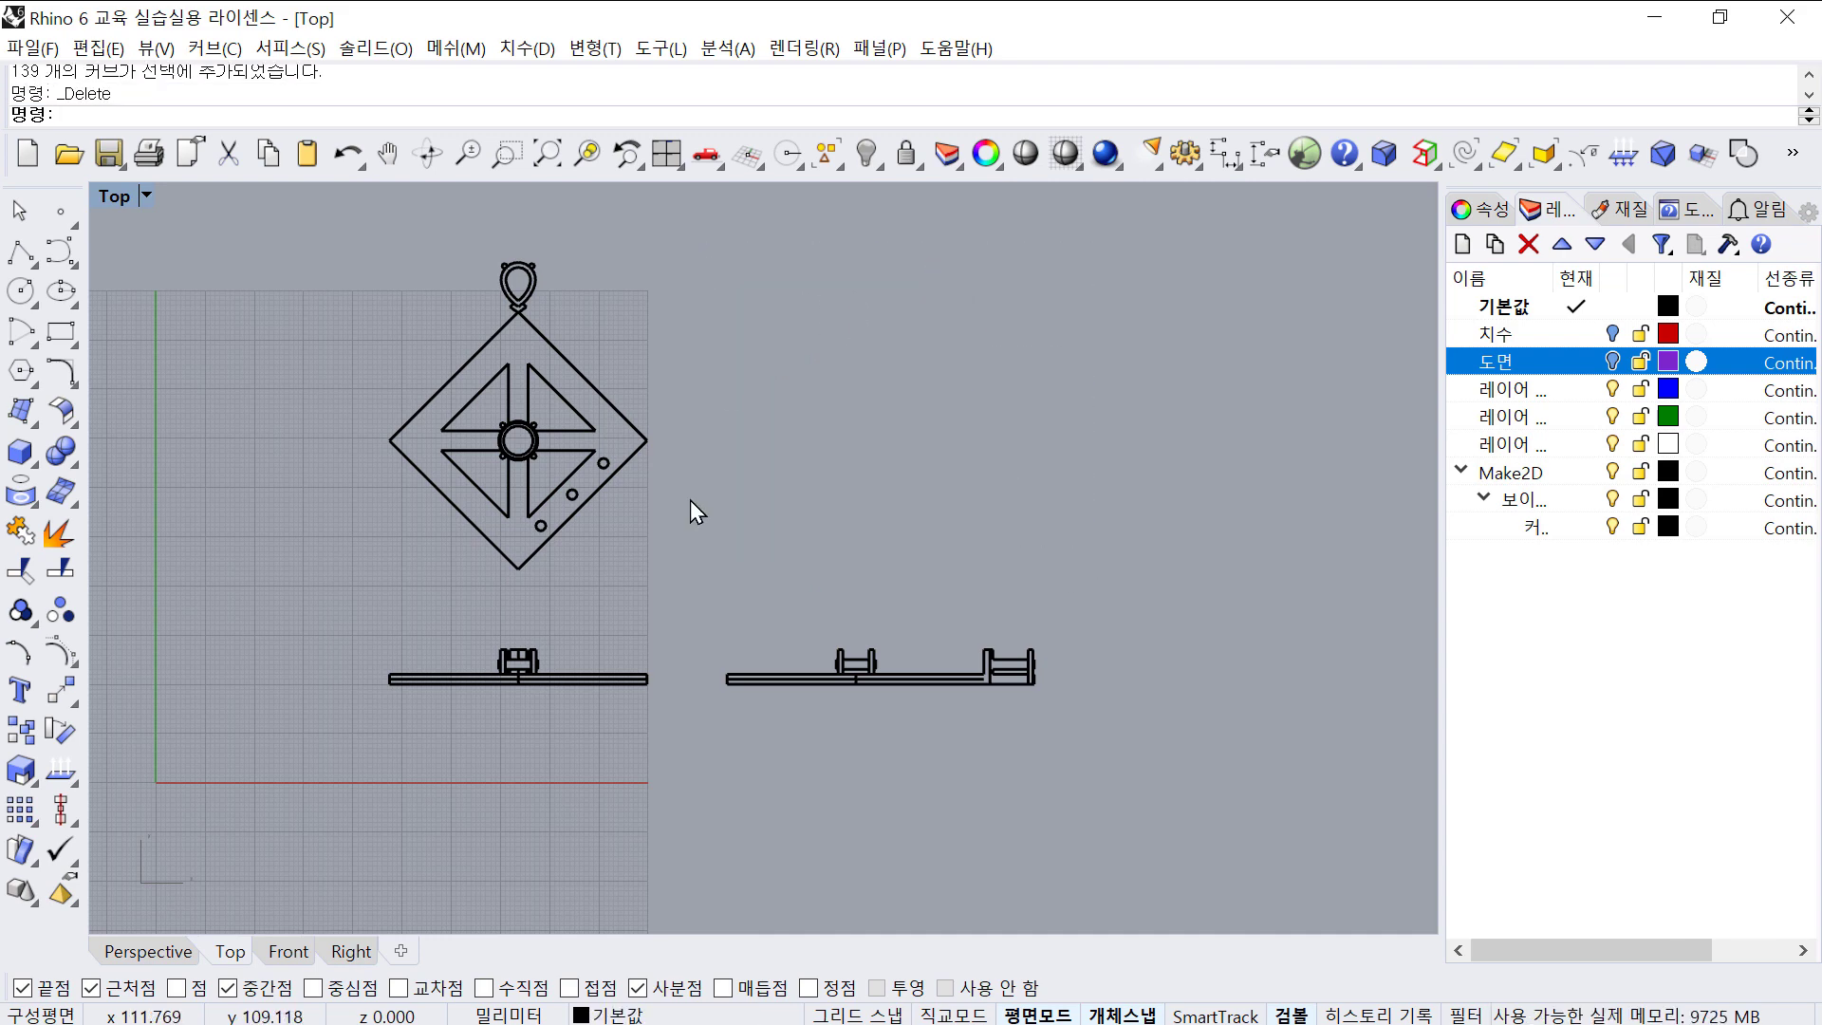
- In the side-view drawing, extend the V prong's plate-side vertical edge down to the base line by moving its lower control point
scroll(602, 617, "up", 6)
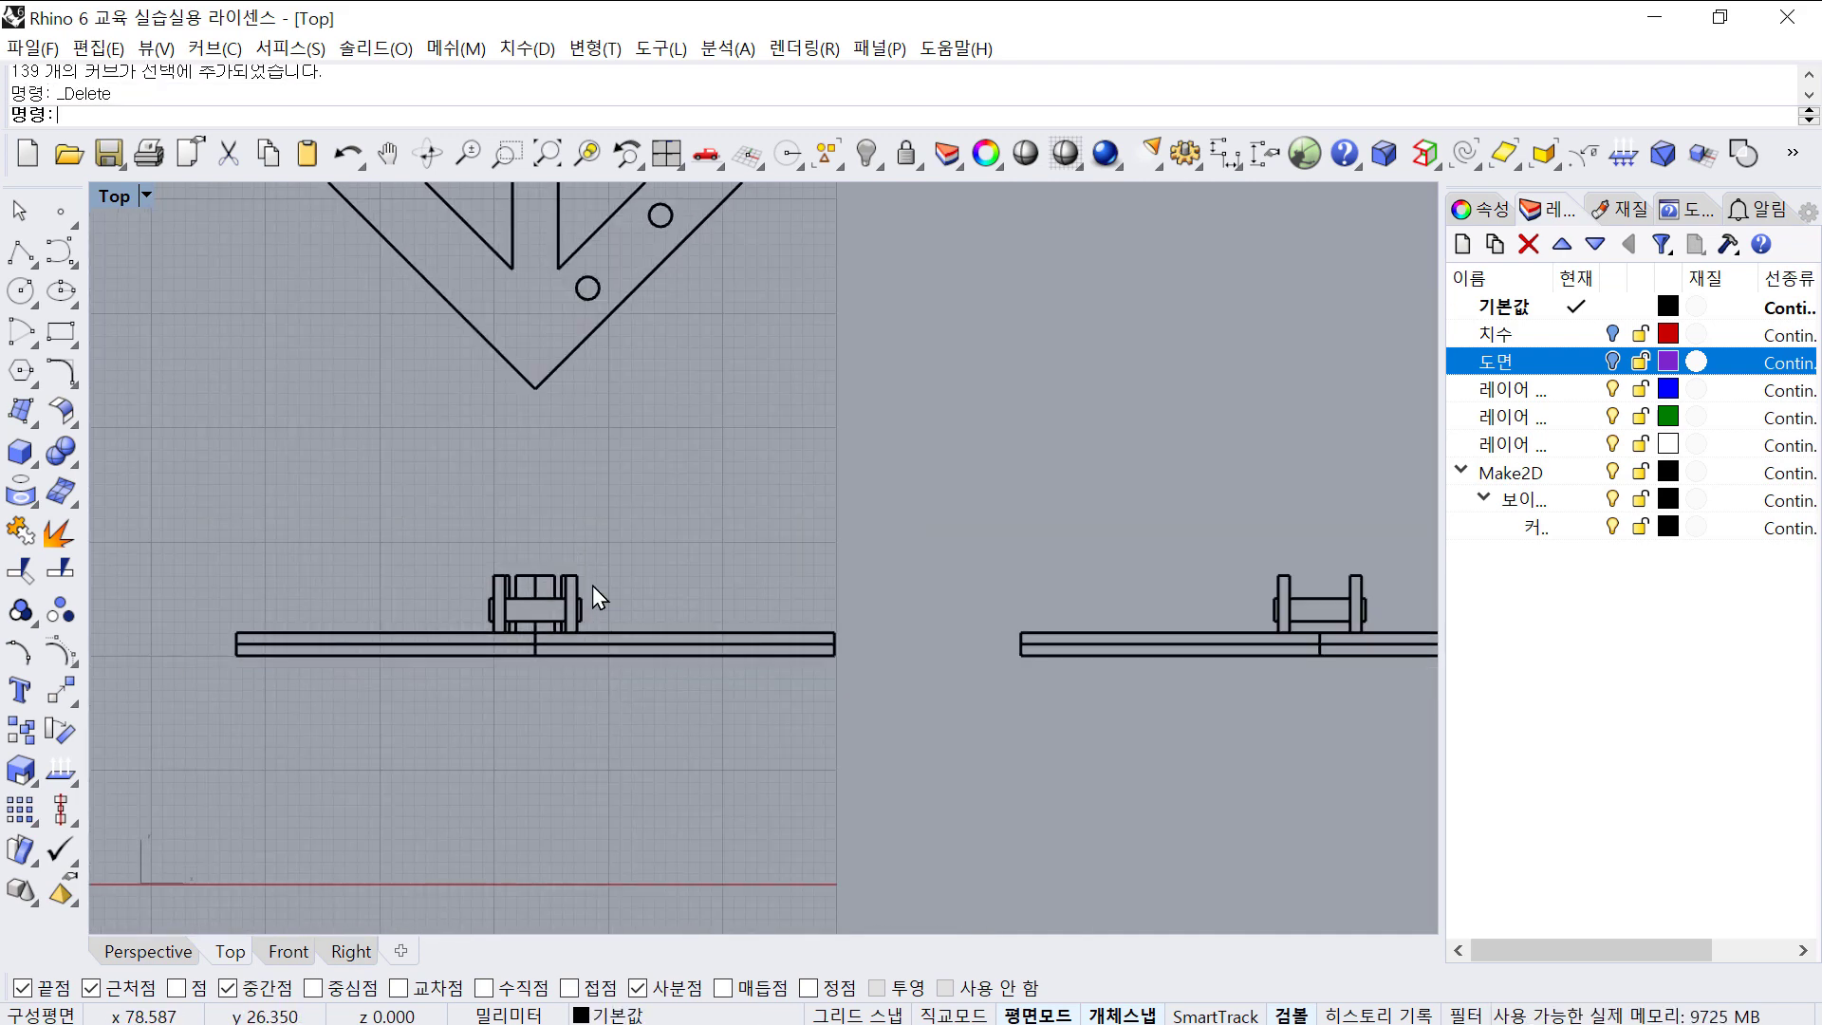
scroll(607, 617, "down", 4)
scroll(1273, 697, "up", 9)
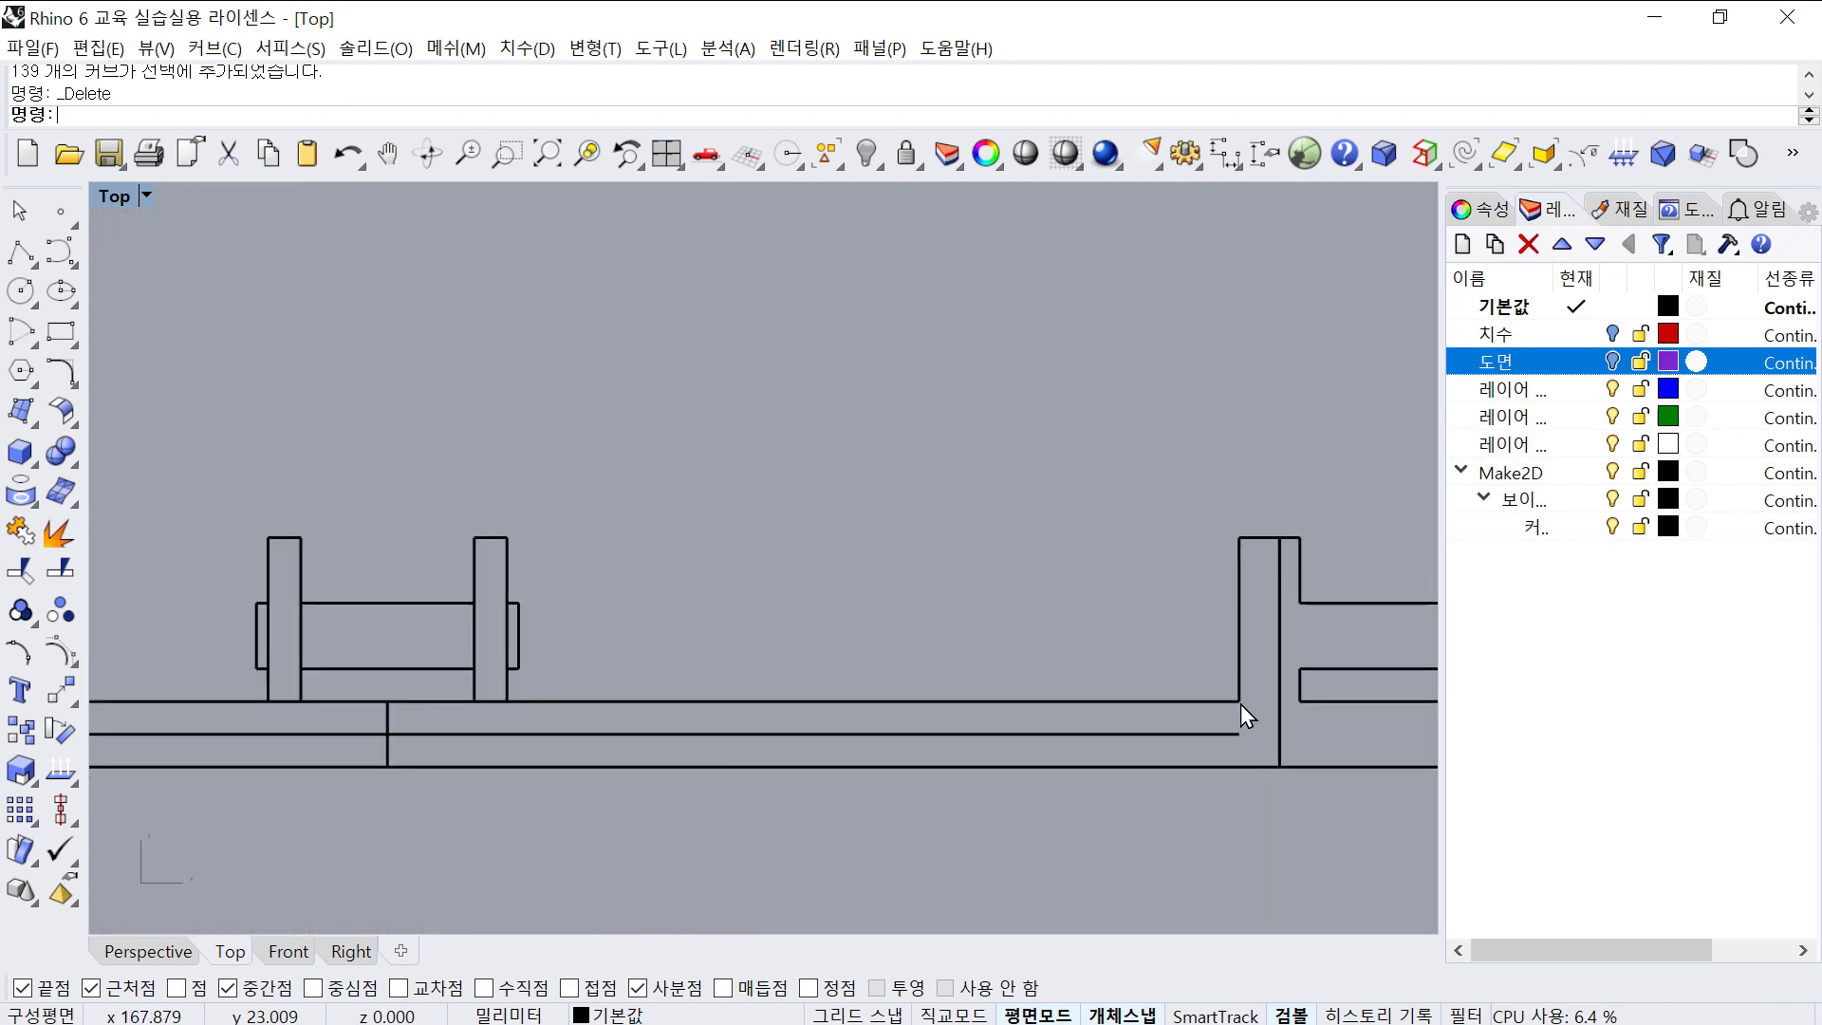
scroll(1231, 709, "up", 6)
right_click_drag(1230, 710, 1115, 628)
left_click(1133, 574)
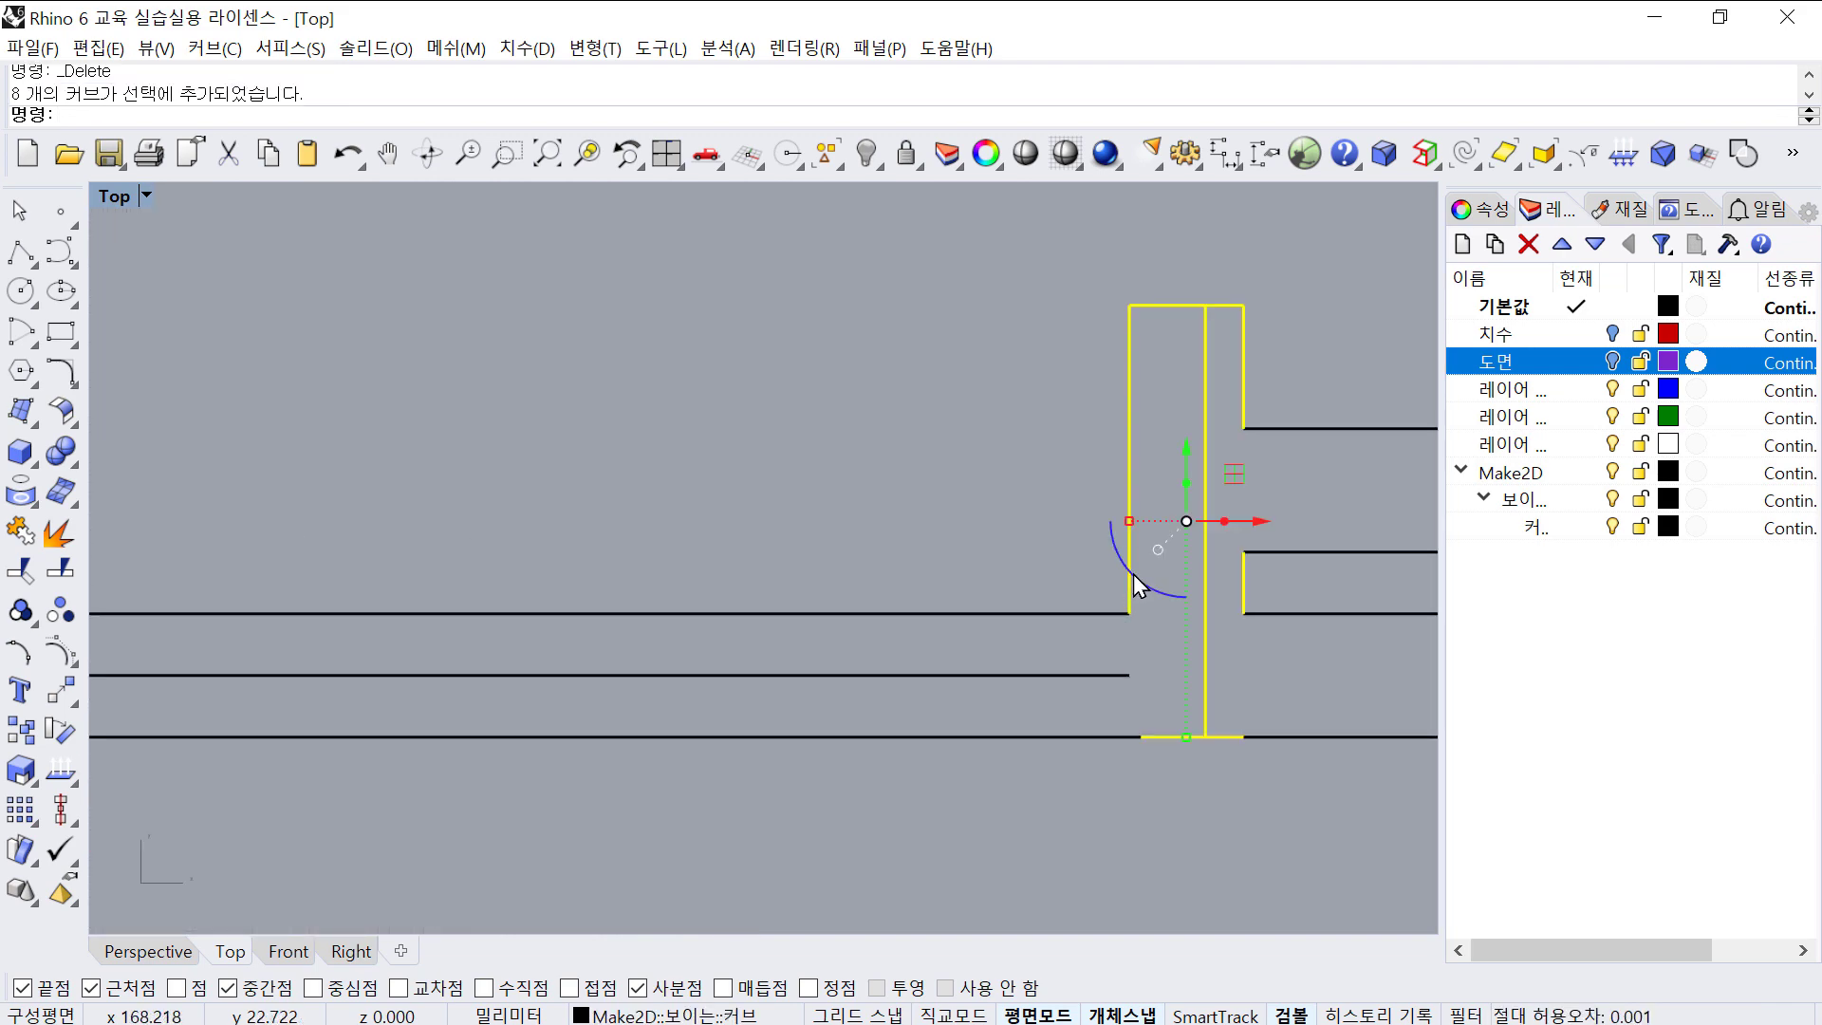
type("r")
key("space")
left_click(1129, 619)
key("space")
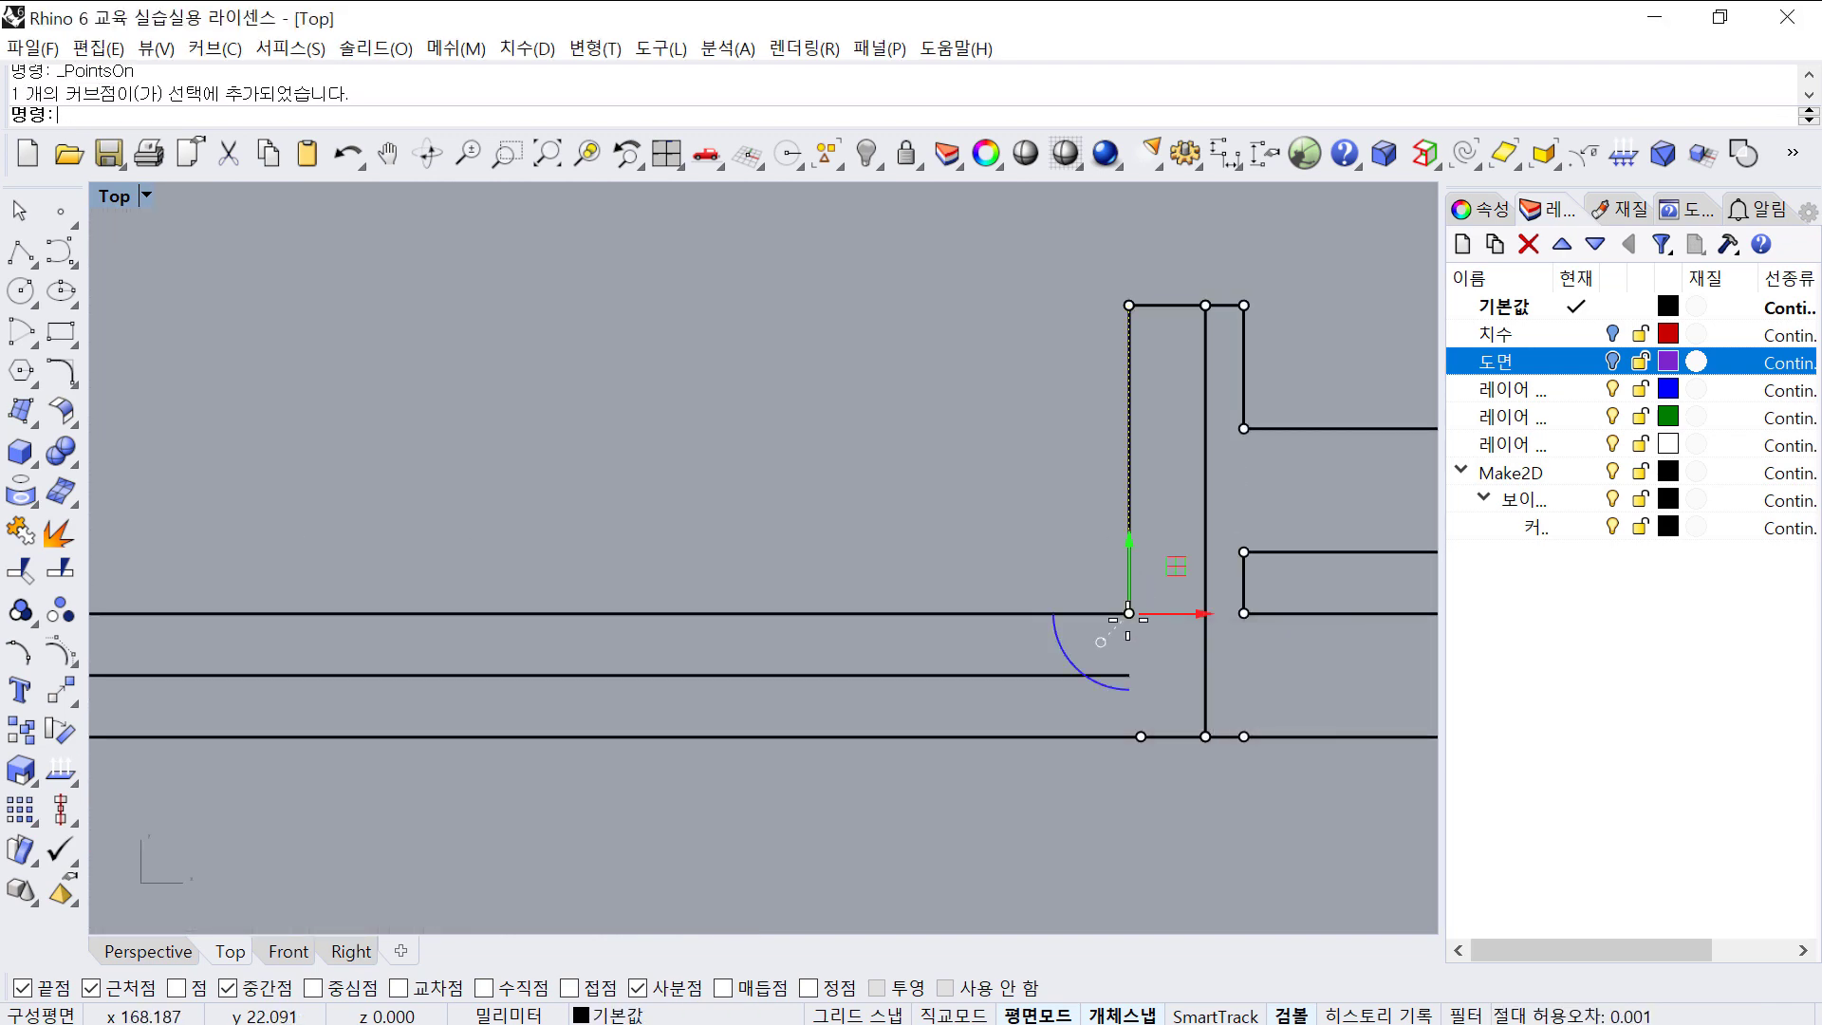
left_click_drag(1128, 614, 1129, 736)
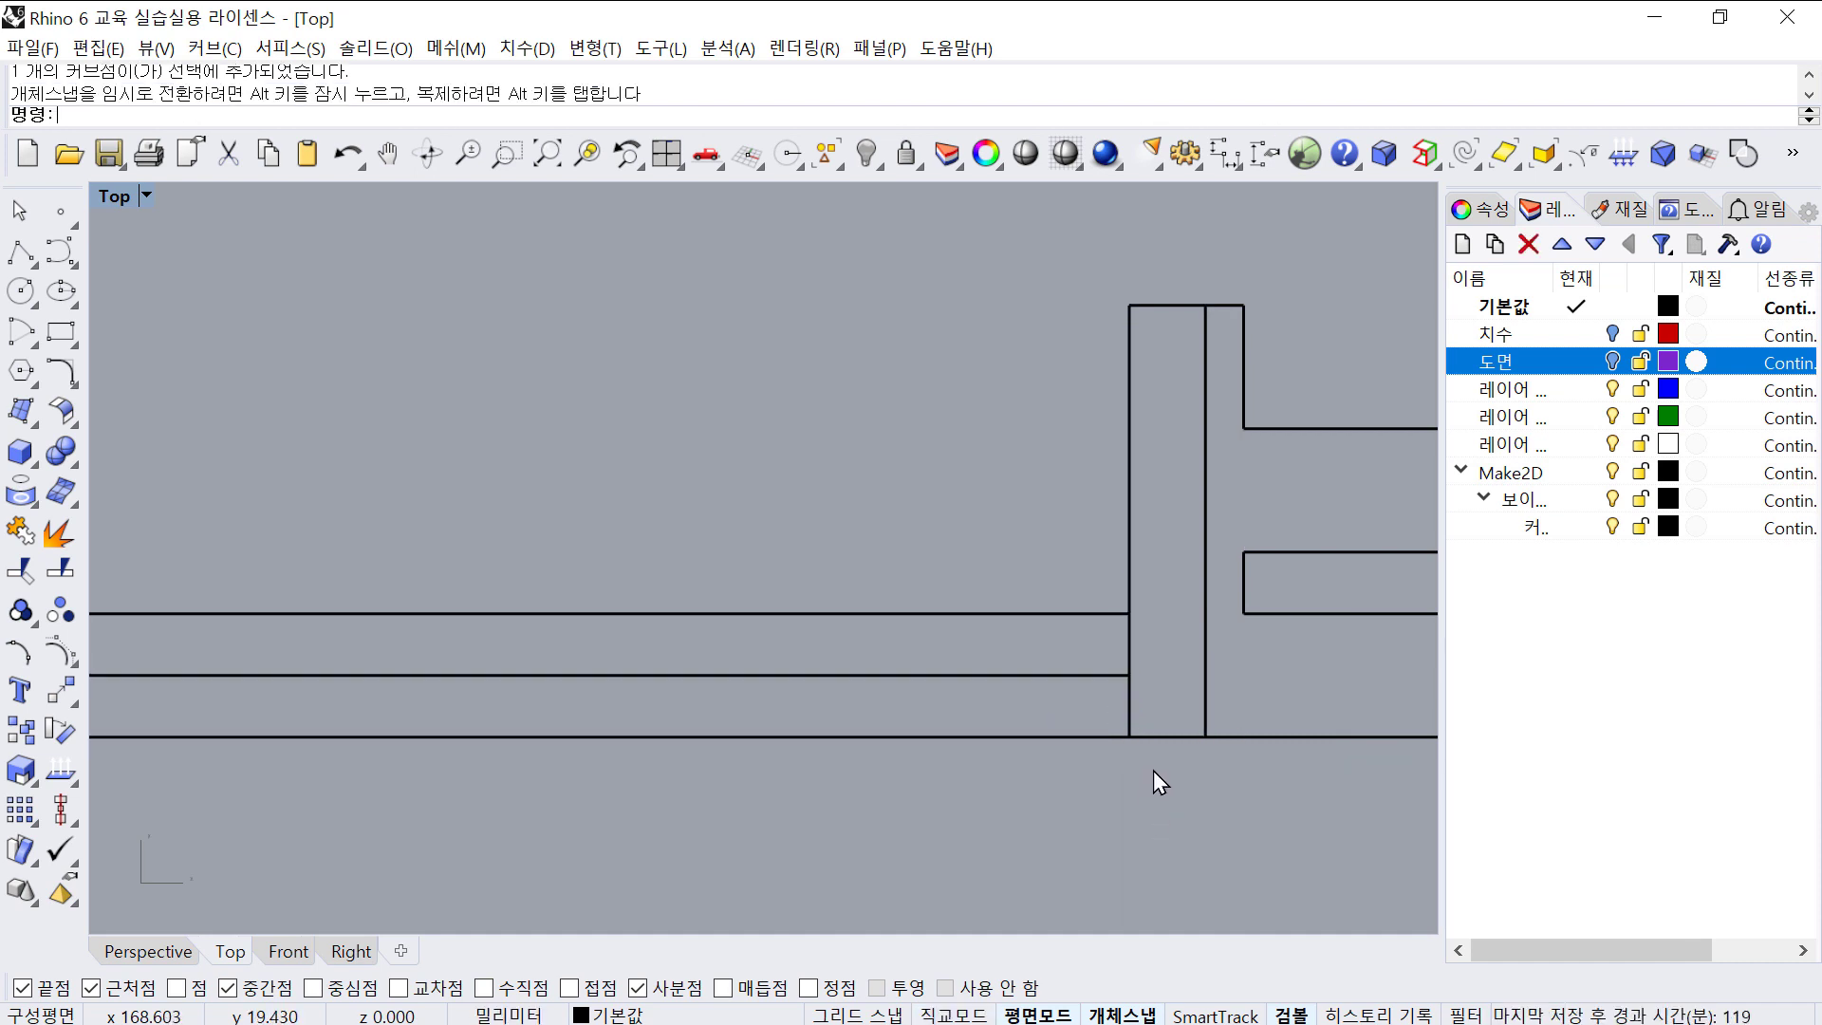
- Examine the linework of the remaining 2D views, especially around the round central setting in the plan drawing
scroll(1151, 767, "down", 18)
right_click_drag(1150, 765, 1063, 637)
scroll(1058, 634, "down", 4)
right_click_drag(512, 308, 632, 476)
scroll(634, 478, "up", 8)
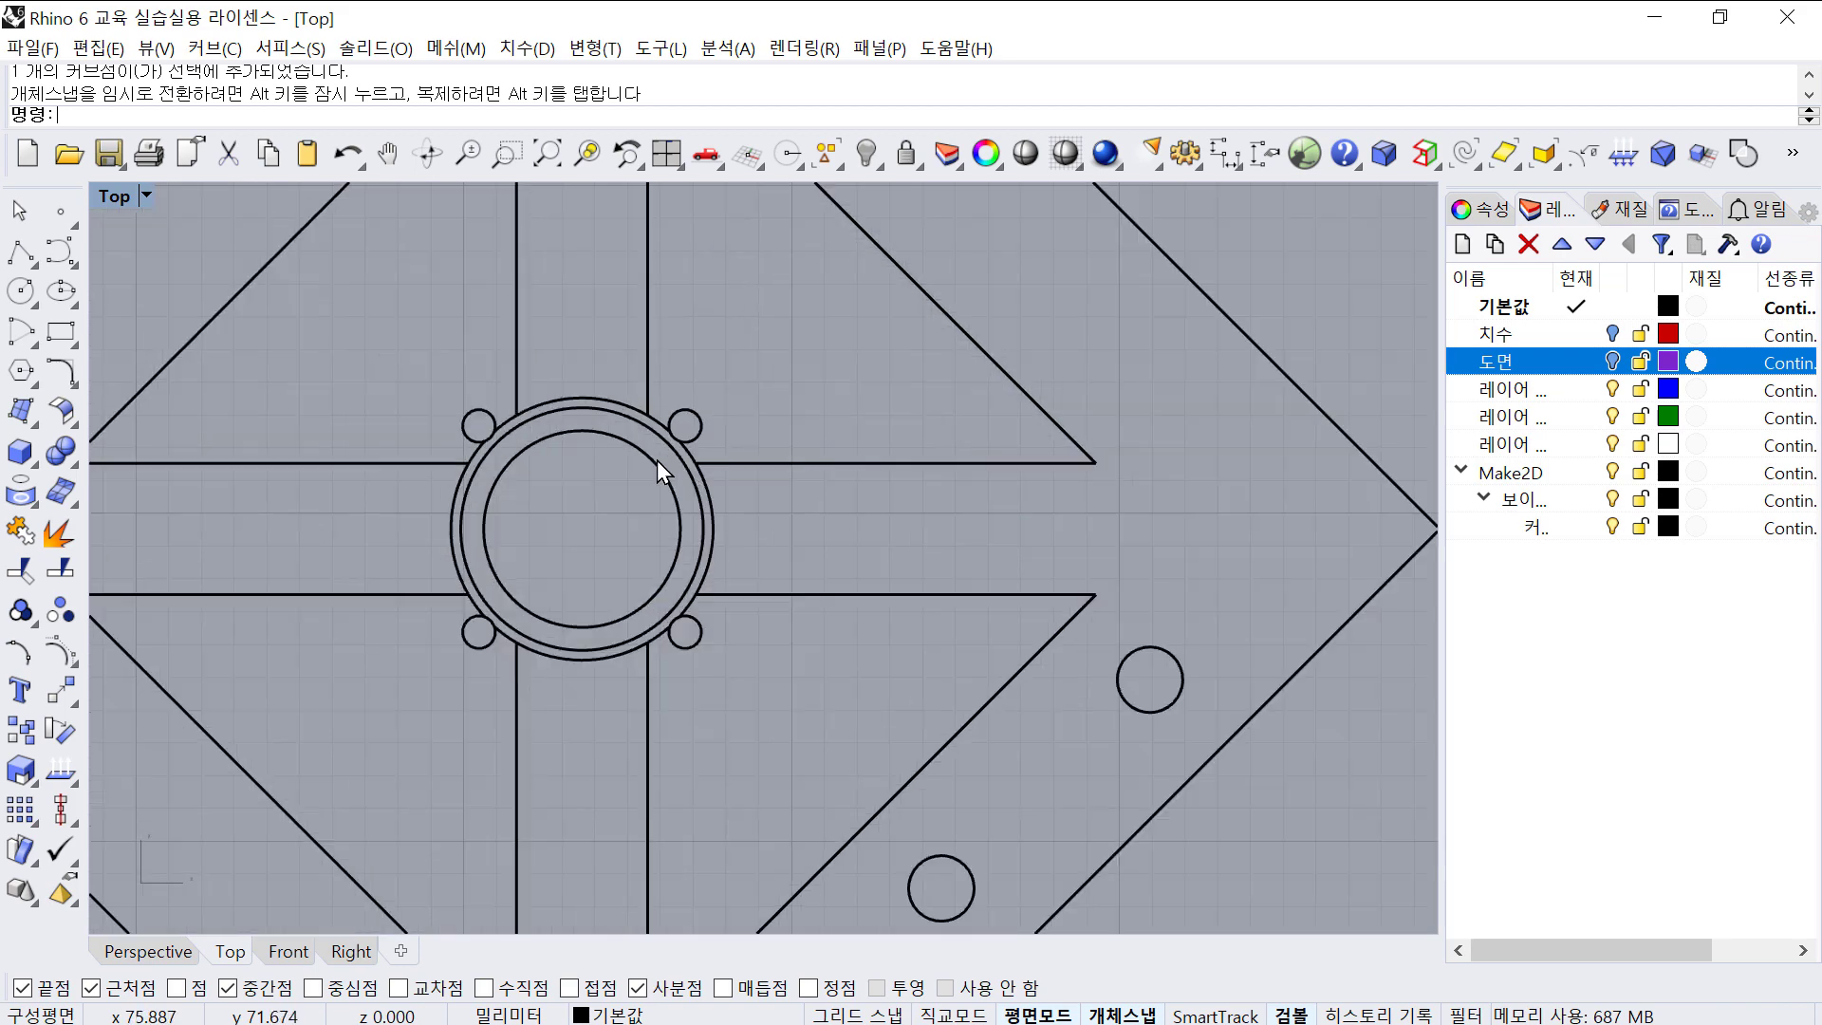
scroll(657, 459, "down", 18)
right_click_drag(778, 533, 698, 519)
- Dimension the pendant's overall height in the plan drawing, from the diamond's lower corner to the top of the teardrop setting
left_click(1233, 167)
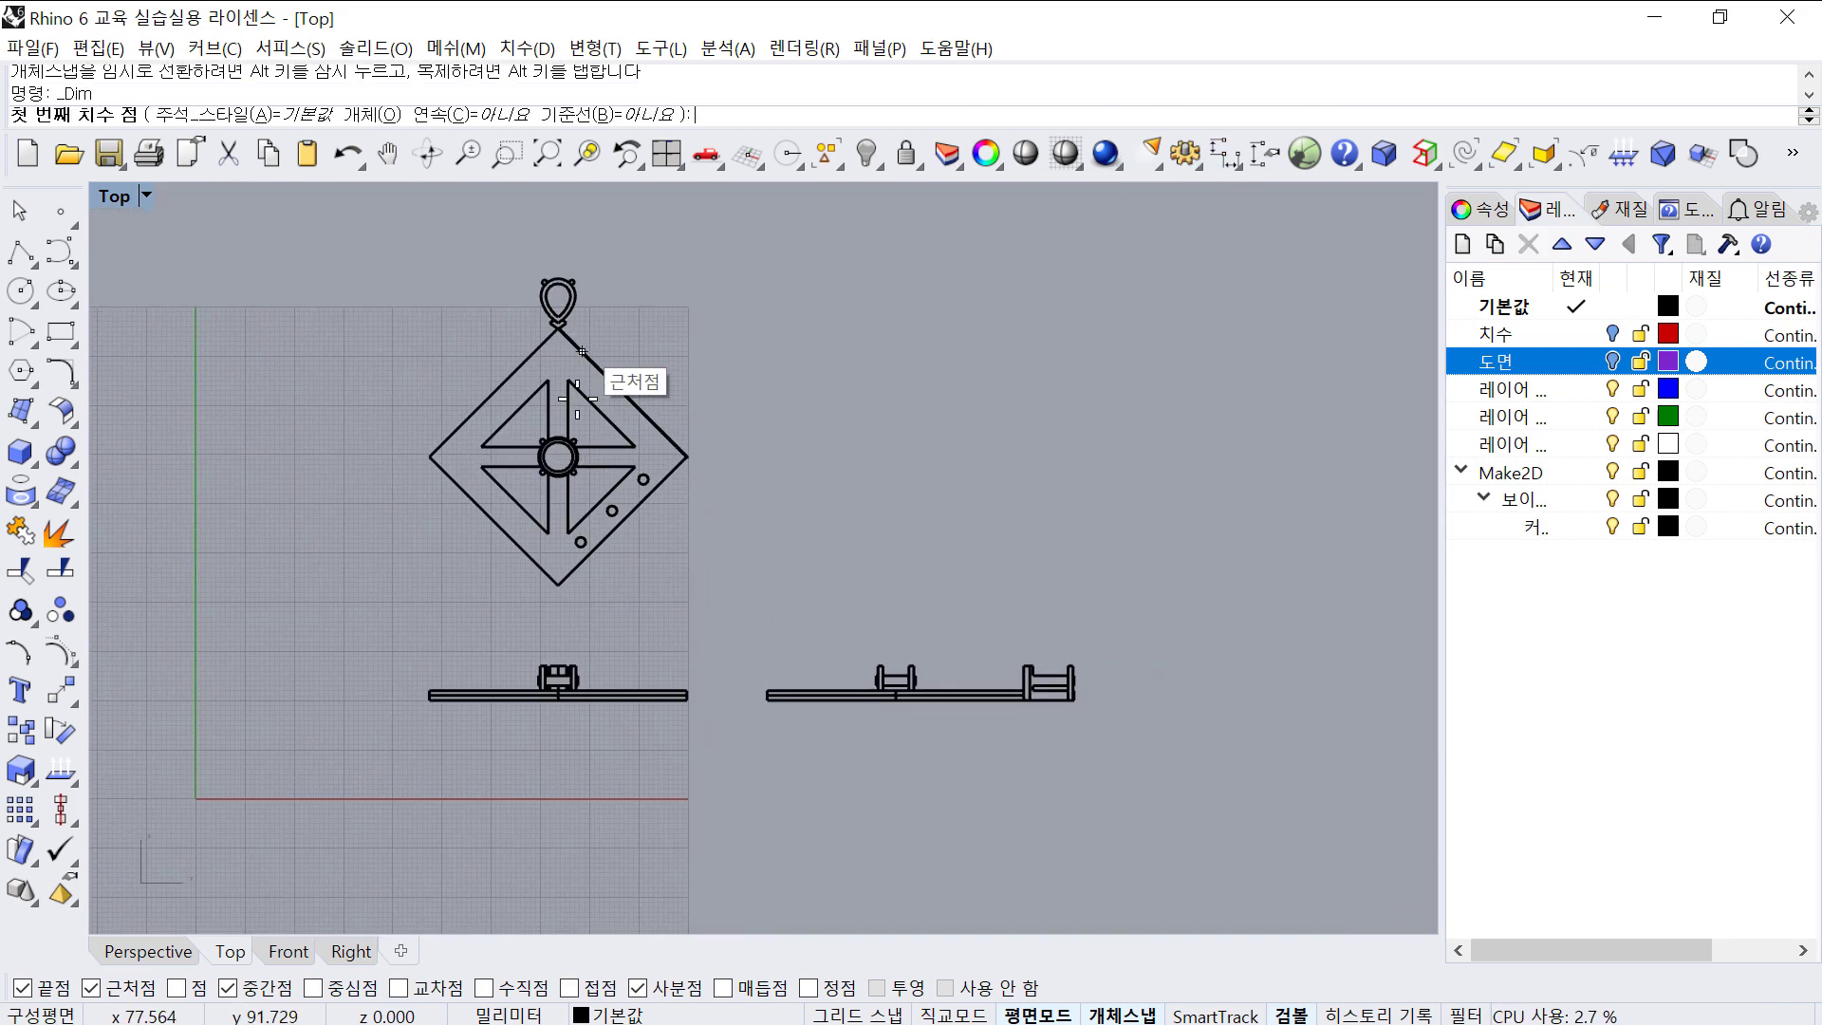
left_click(561, 584)
scroll(558, 278, "up", 10)
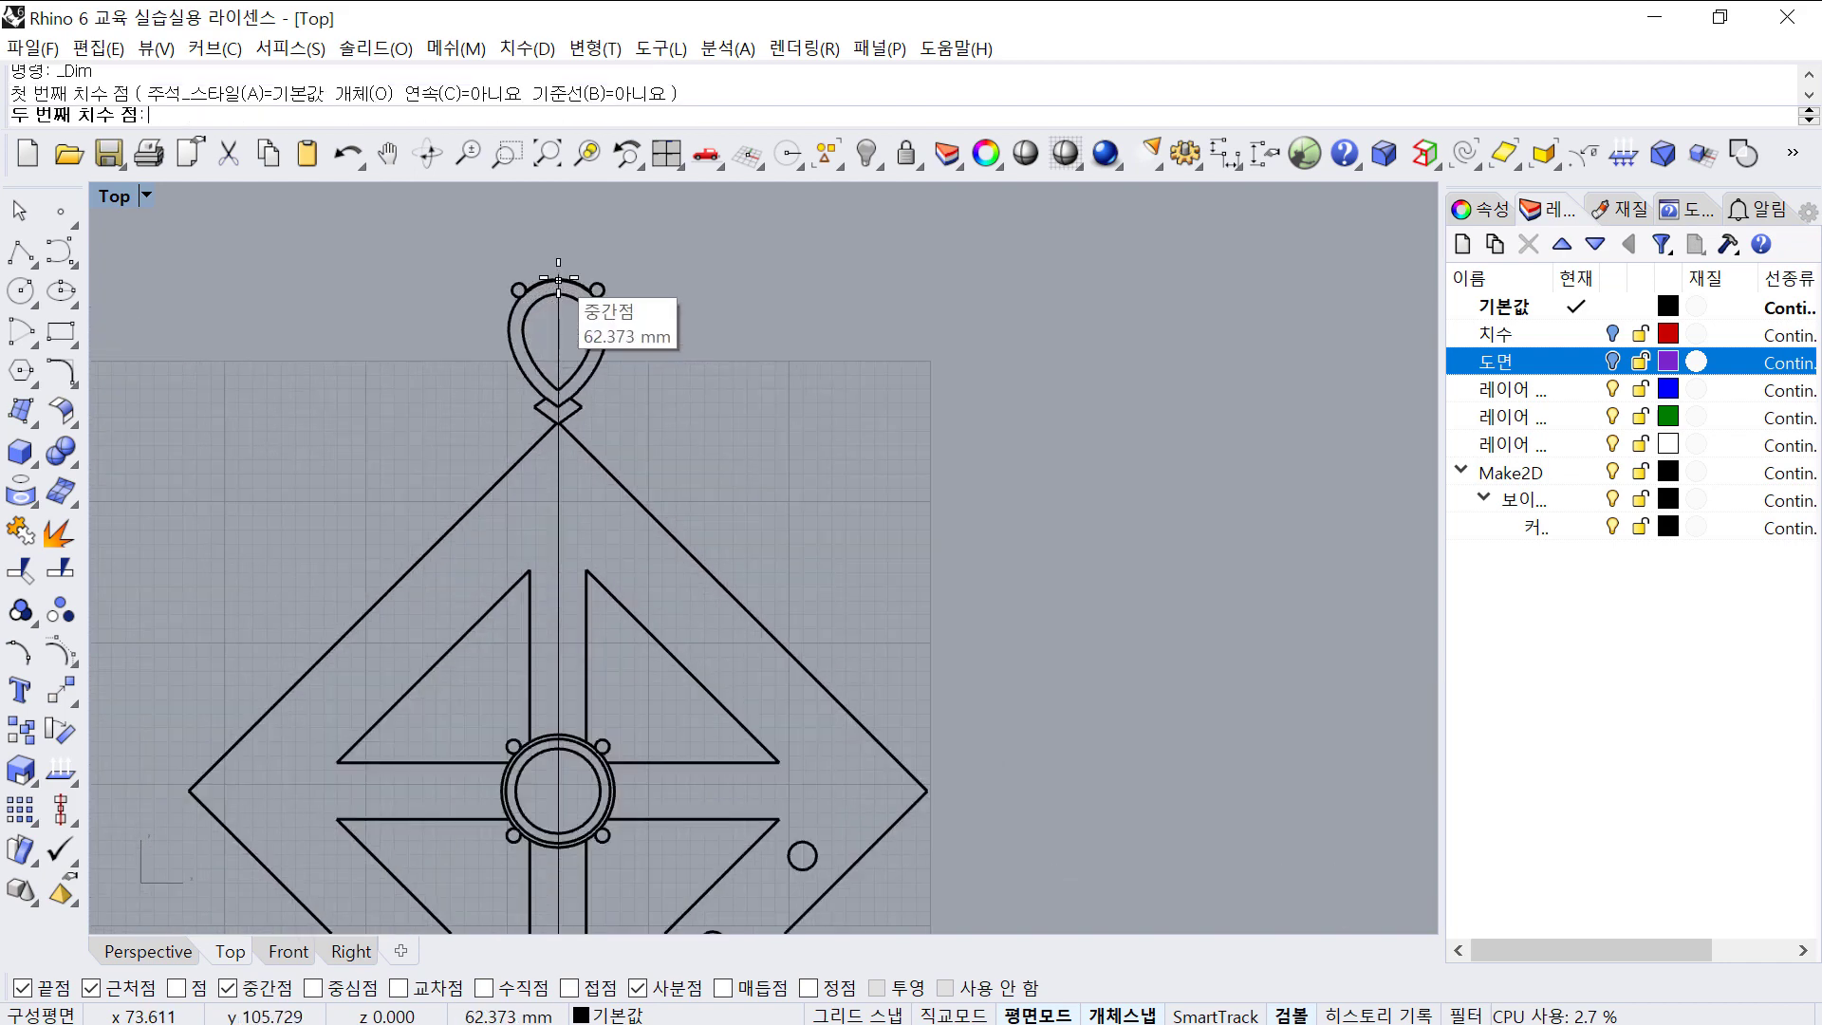
left_click(558, 278)
scroll(1075, 409, "down", 4)
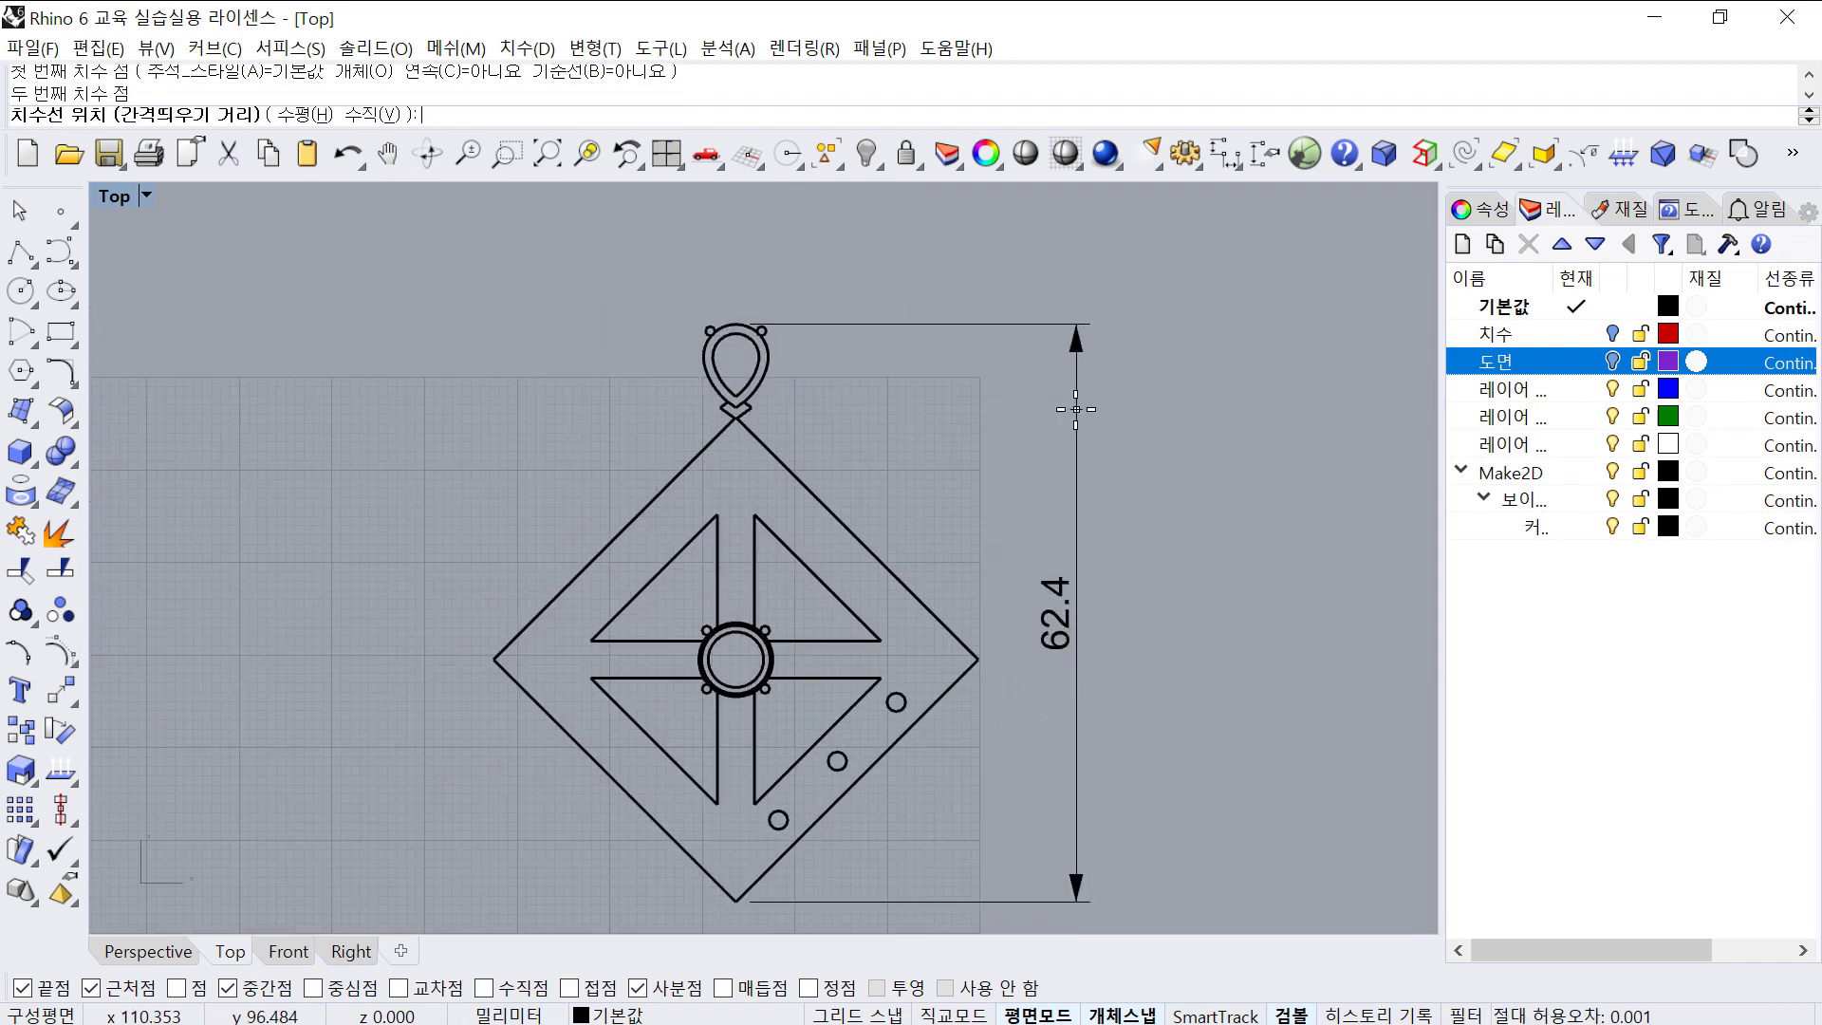
left_click(1075, 410)
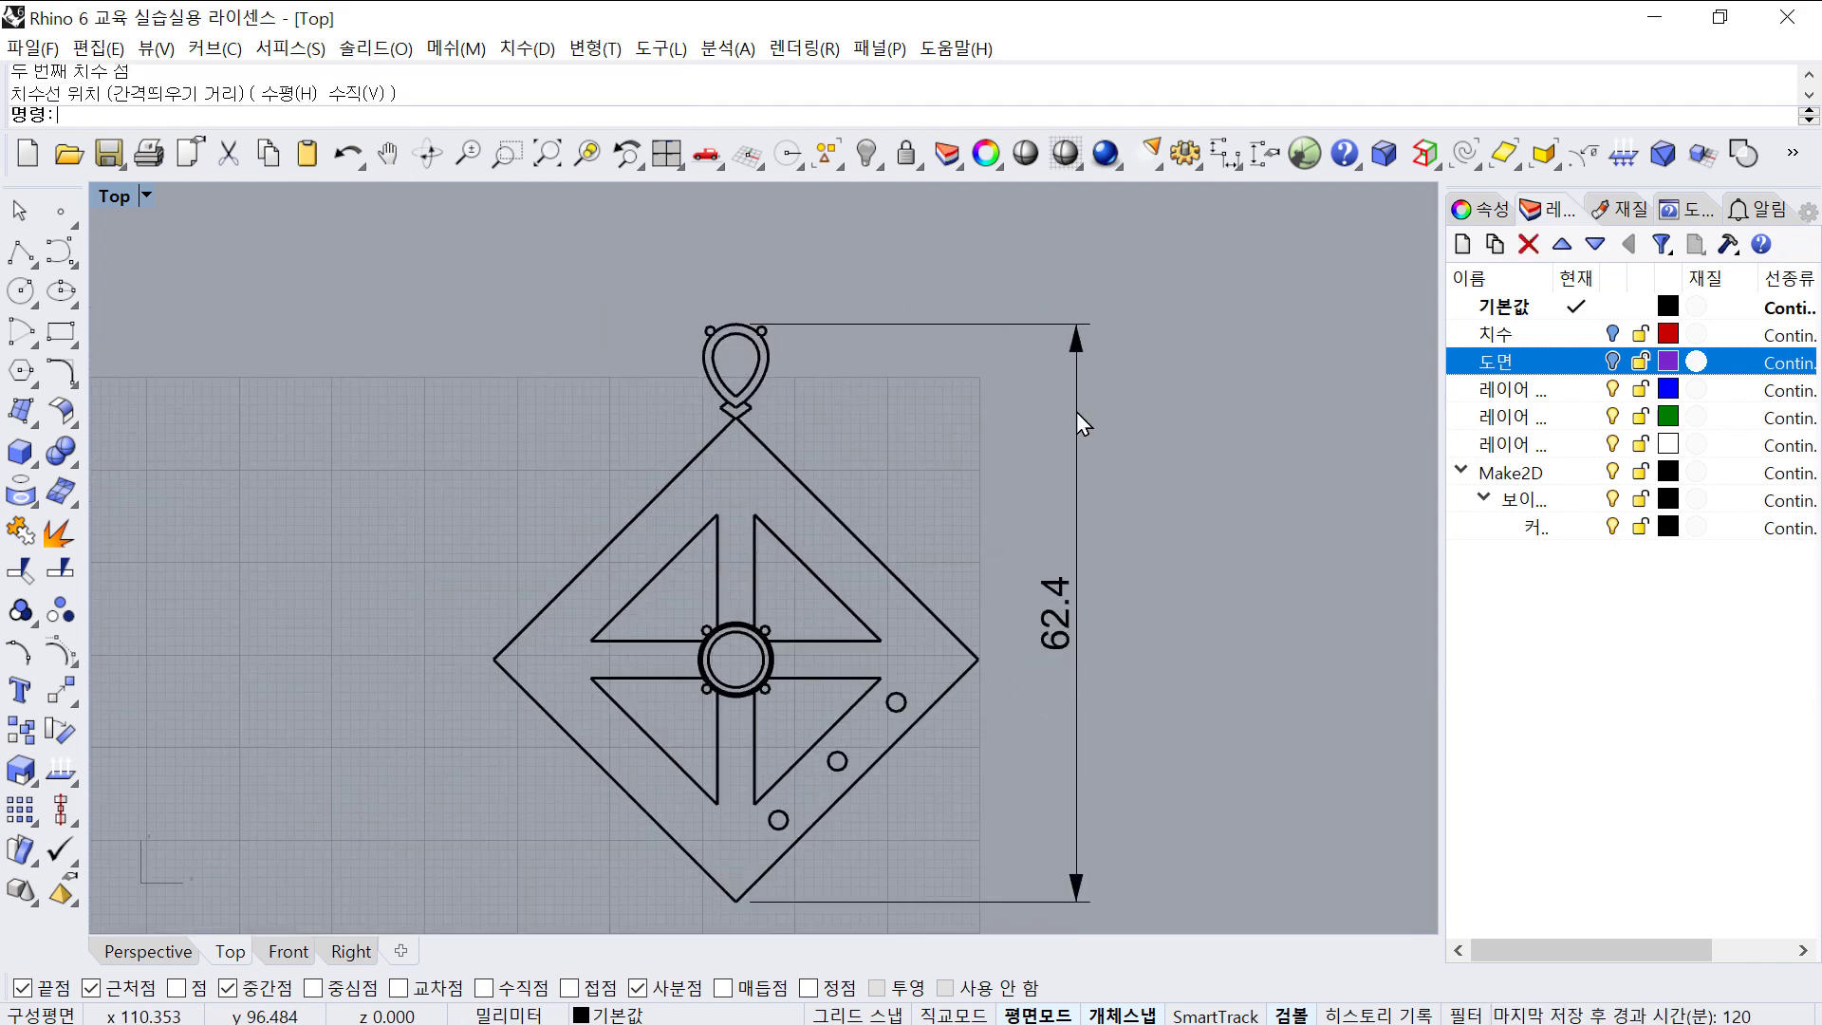
- Dimension the diamond plate's overall width in the plan drawing, placing the dimension line below its lower corner
scroll(980, 529, "up", 5)
scroll(895, 507, "down", 4)
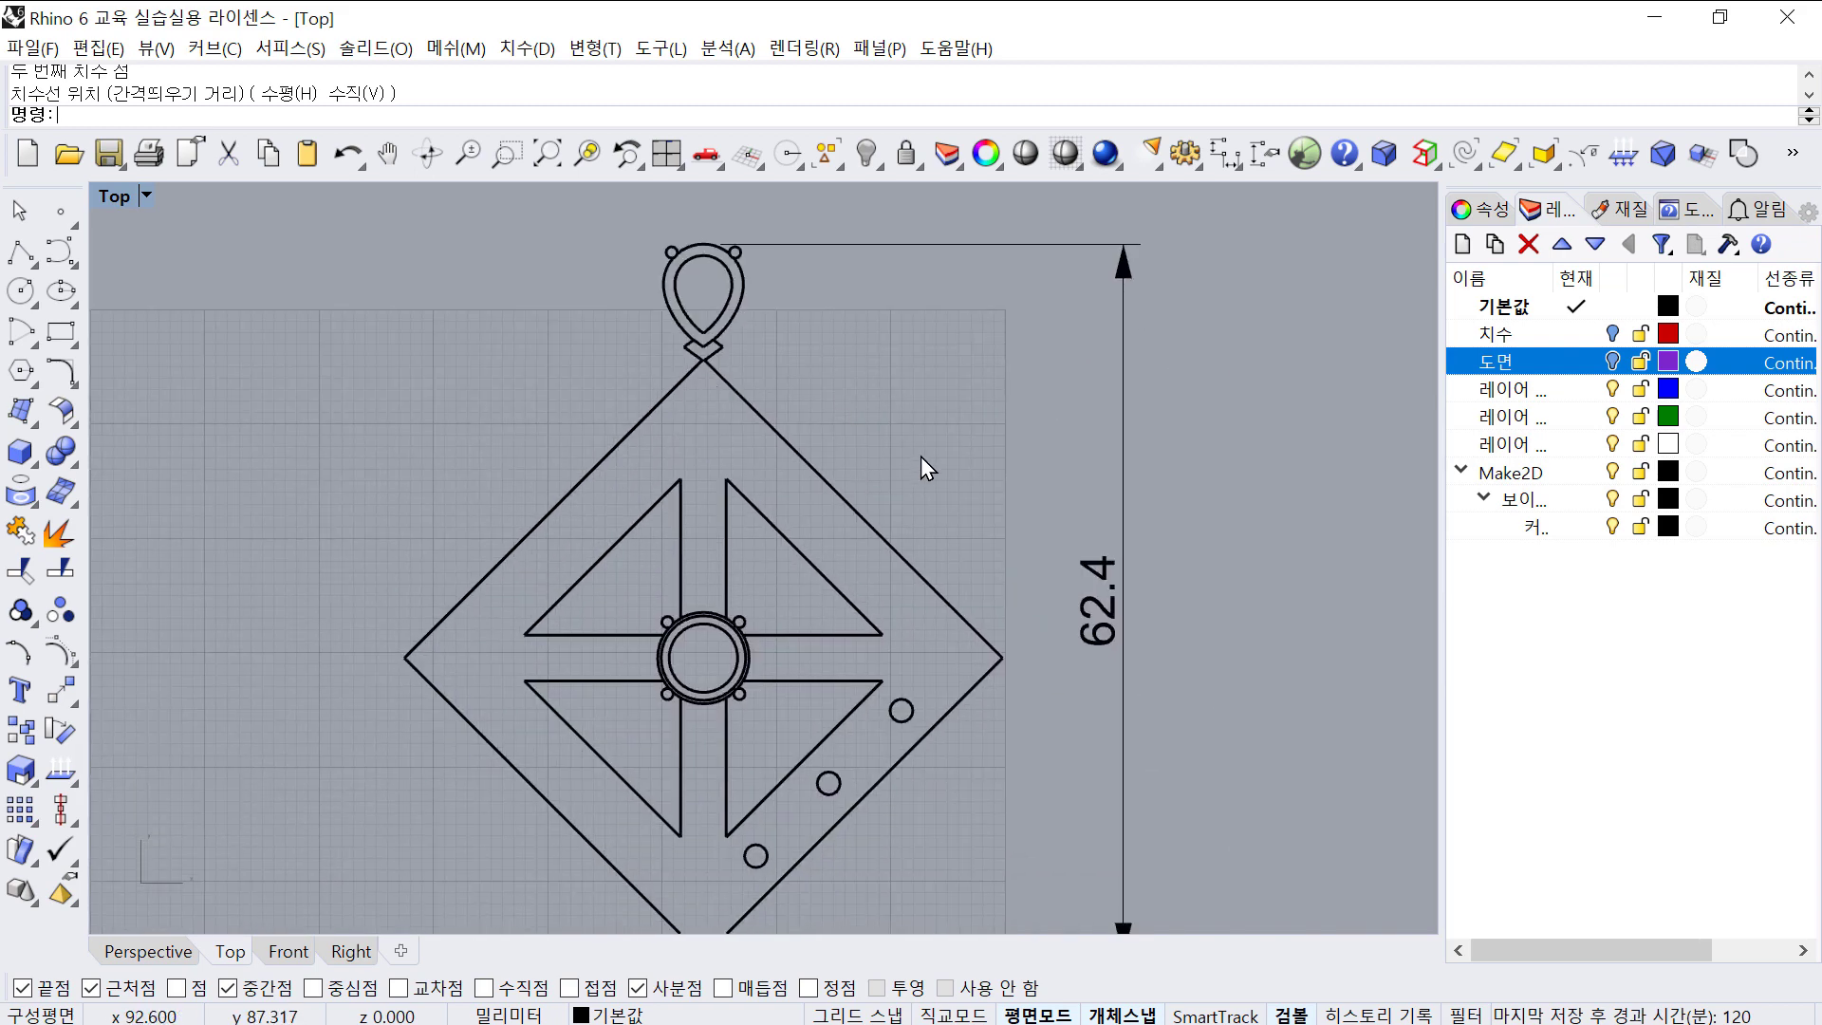
left_click(1226, 157)
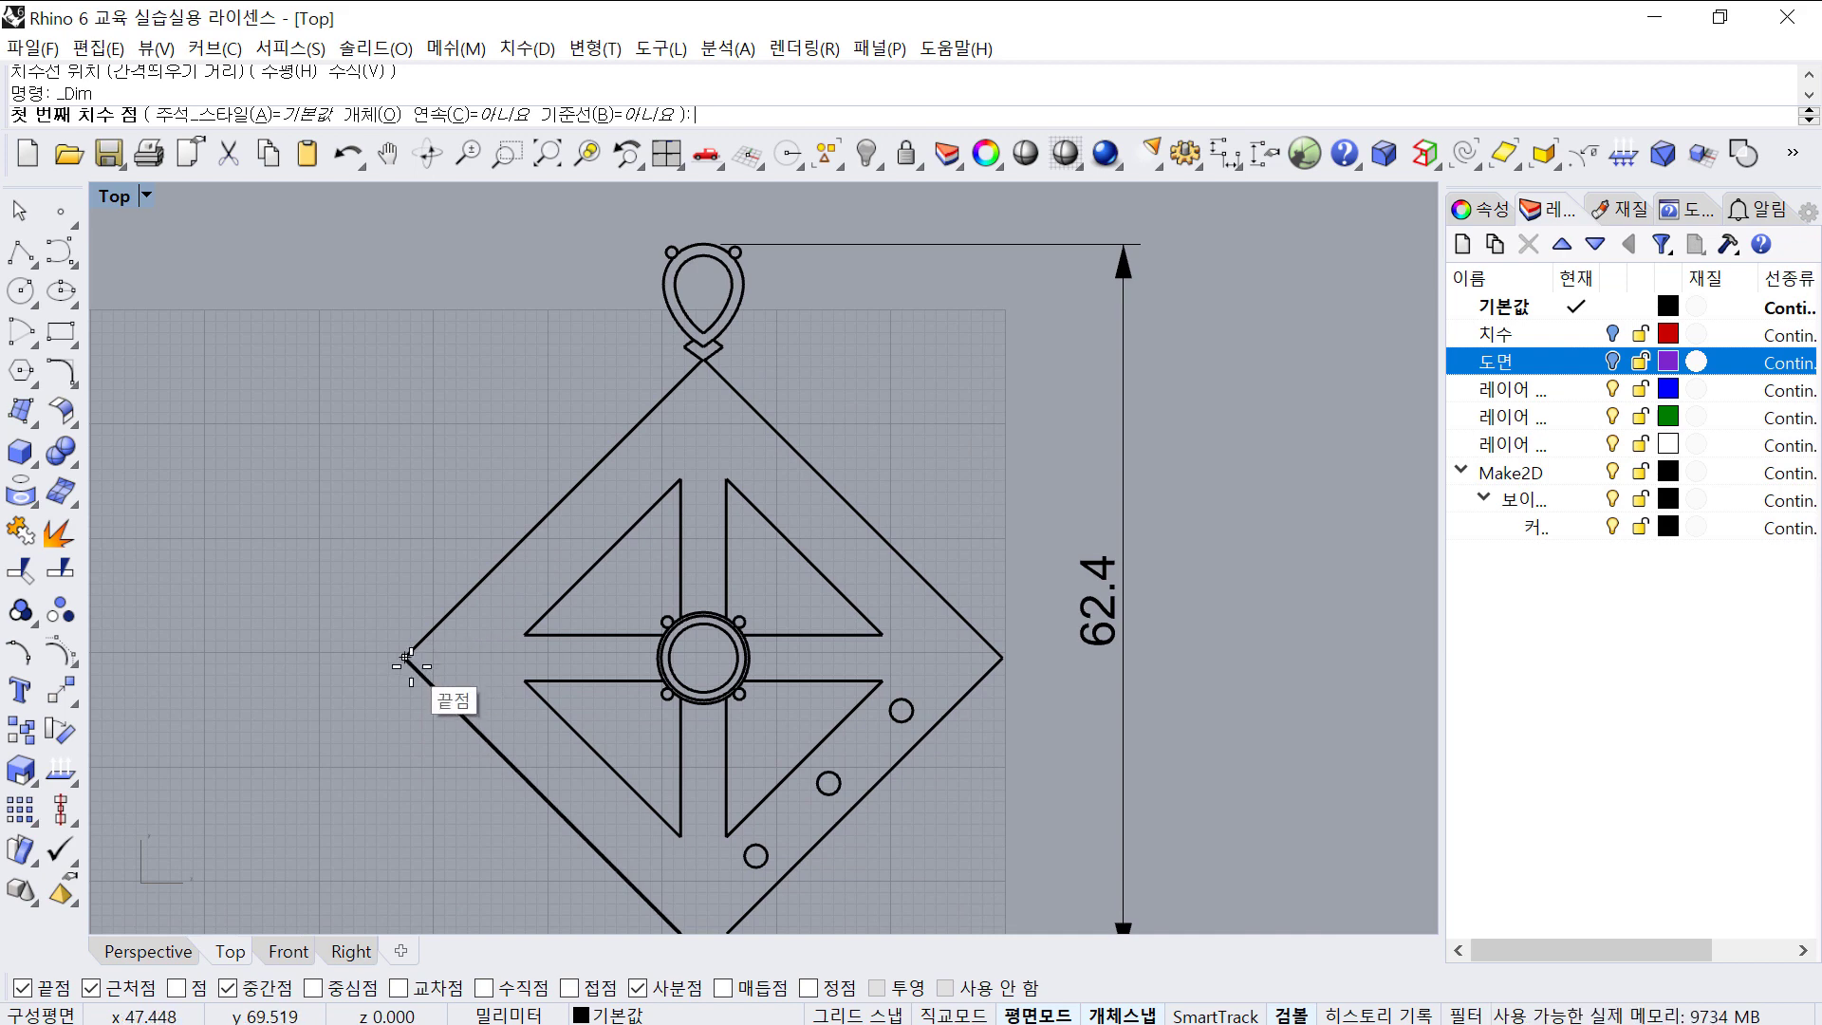
left_click(404, 658)
left_click(1002, 658)
right_click_drag(940, 612, 903, 278)
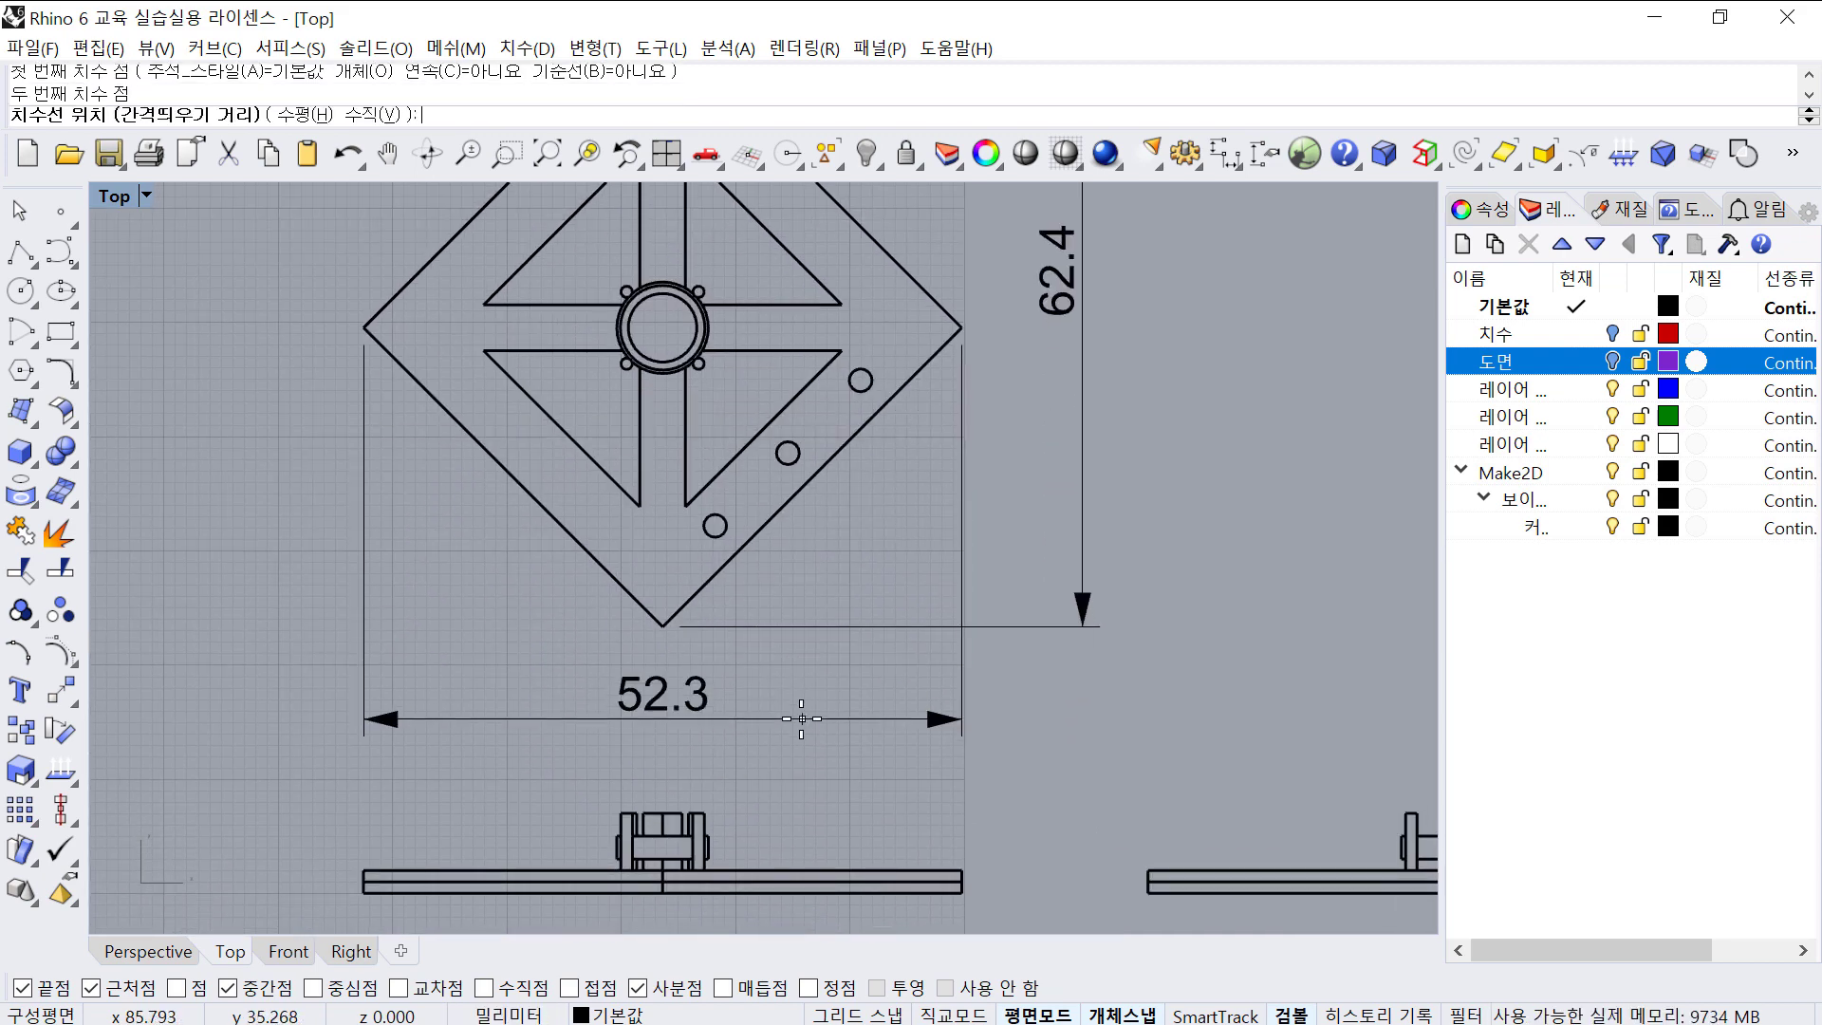
left_click(806, 718)
- Dimension the plate's thickness at the plate-only end of the side-view drawing, placing the dimension between the front and side views
scroll(960, 670, "down", 4)
right_click_drag(960, 671, 826, 729)
right_click_drag(975, 796, 890, 552)
right_click(853, 607)
left_click(861, 619)
left_click(863, 632)
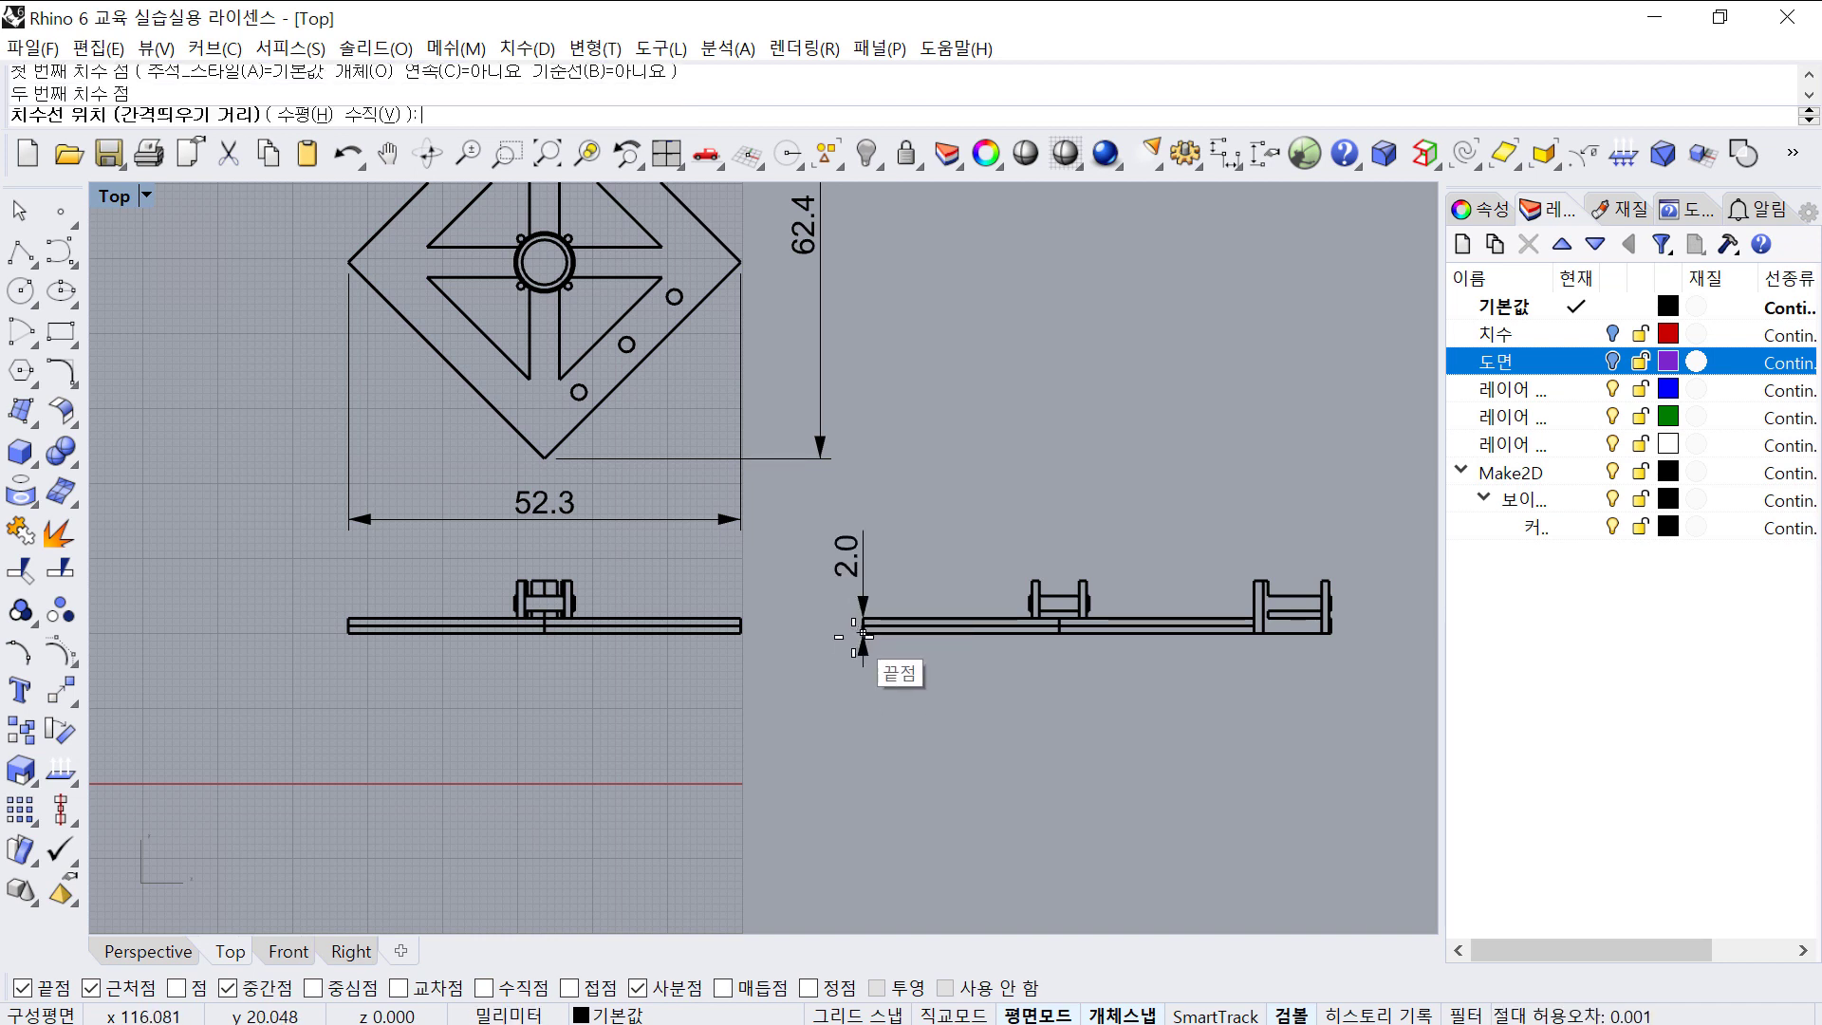
left_click(820, 607)
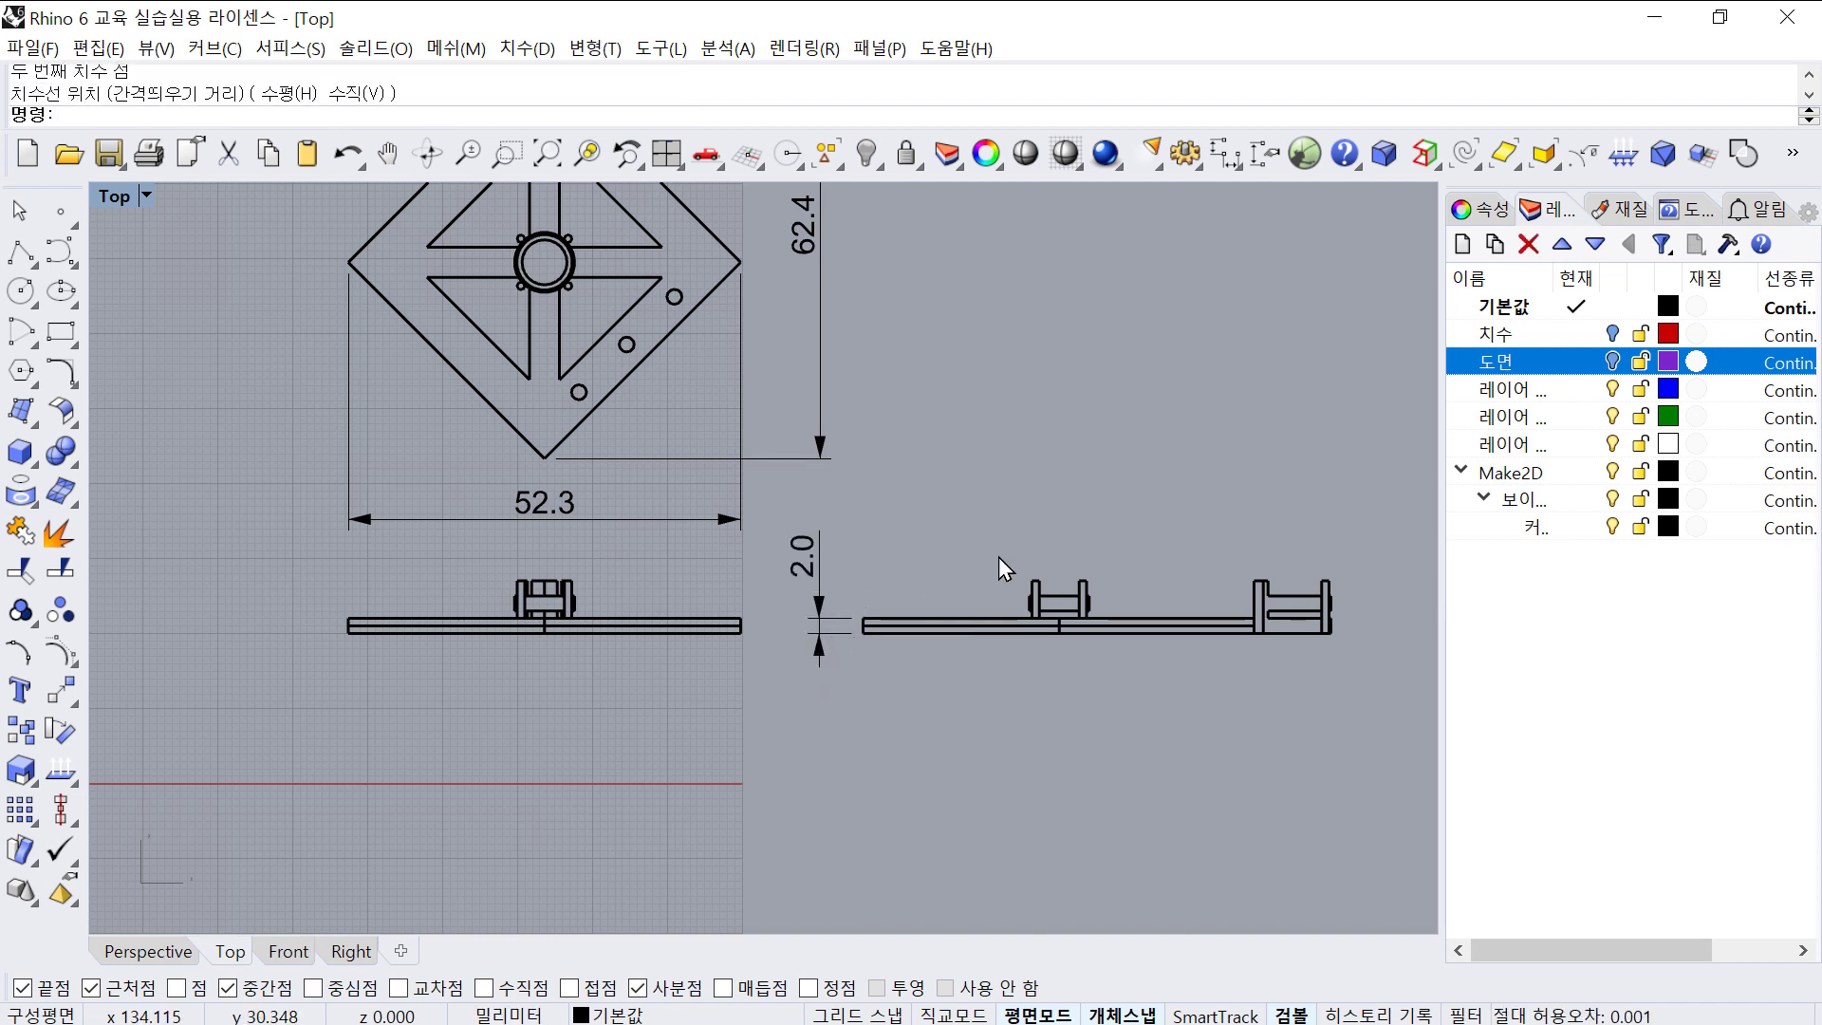
- Dimension the overall height of the teardrop setting in the side-view drawing, from its outer prong's top to the base line
right_click_drag(998, 553, 991, 523)
right_click_drag(1310, 528, 1072, 539)
right_click(1073, 539)
scroll(1072, 540, "up", 8)
left_click(1059, 559)
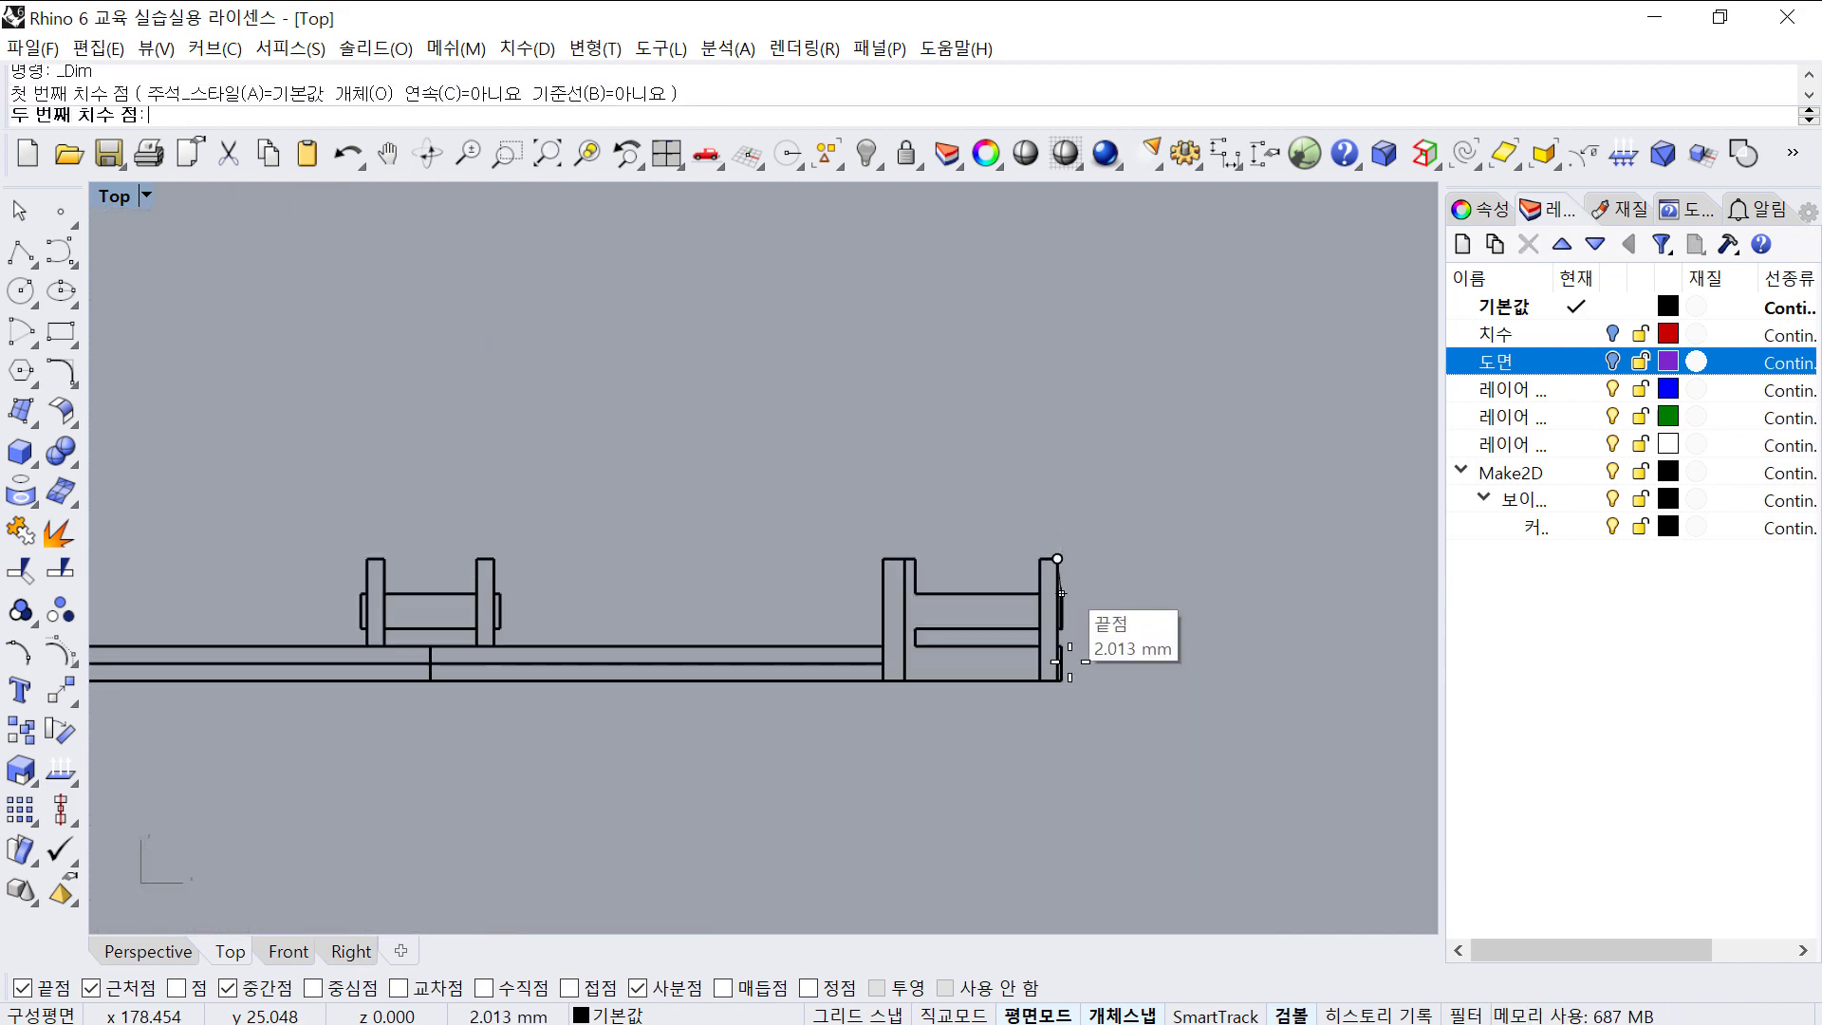
left_click(1062, 680)
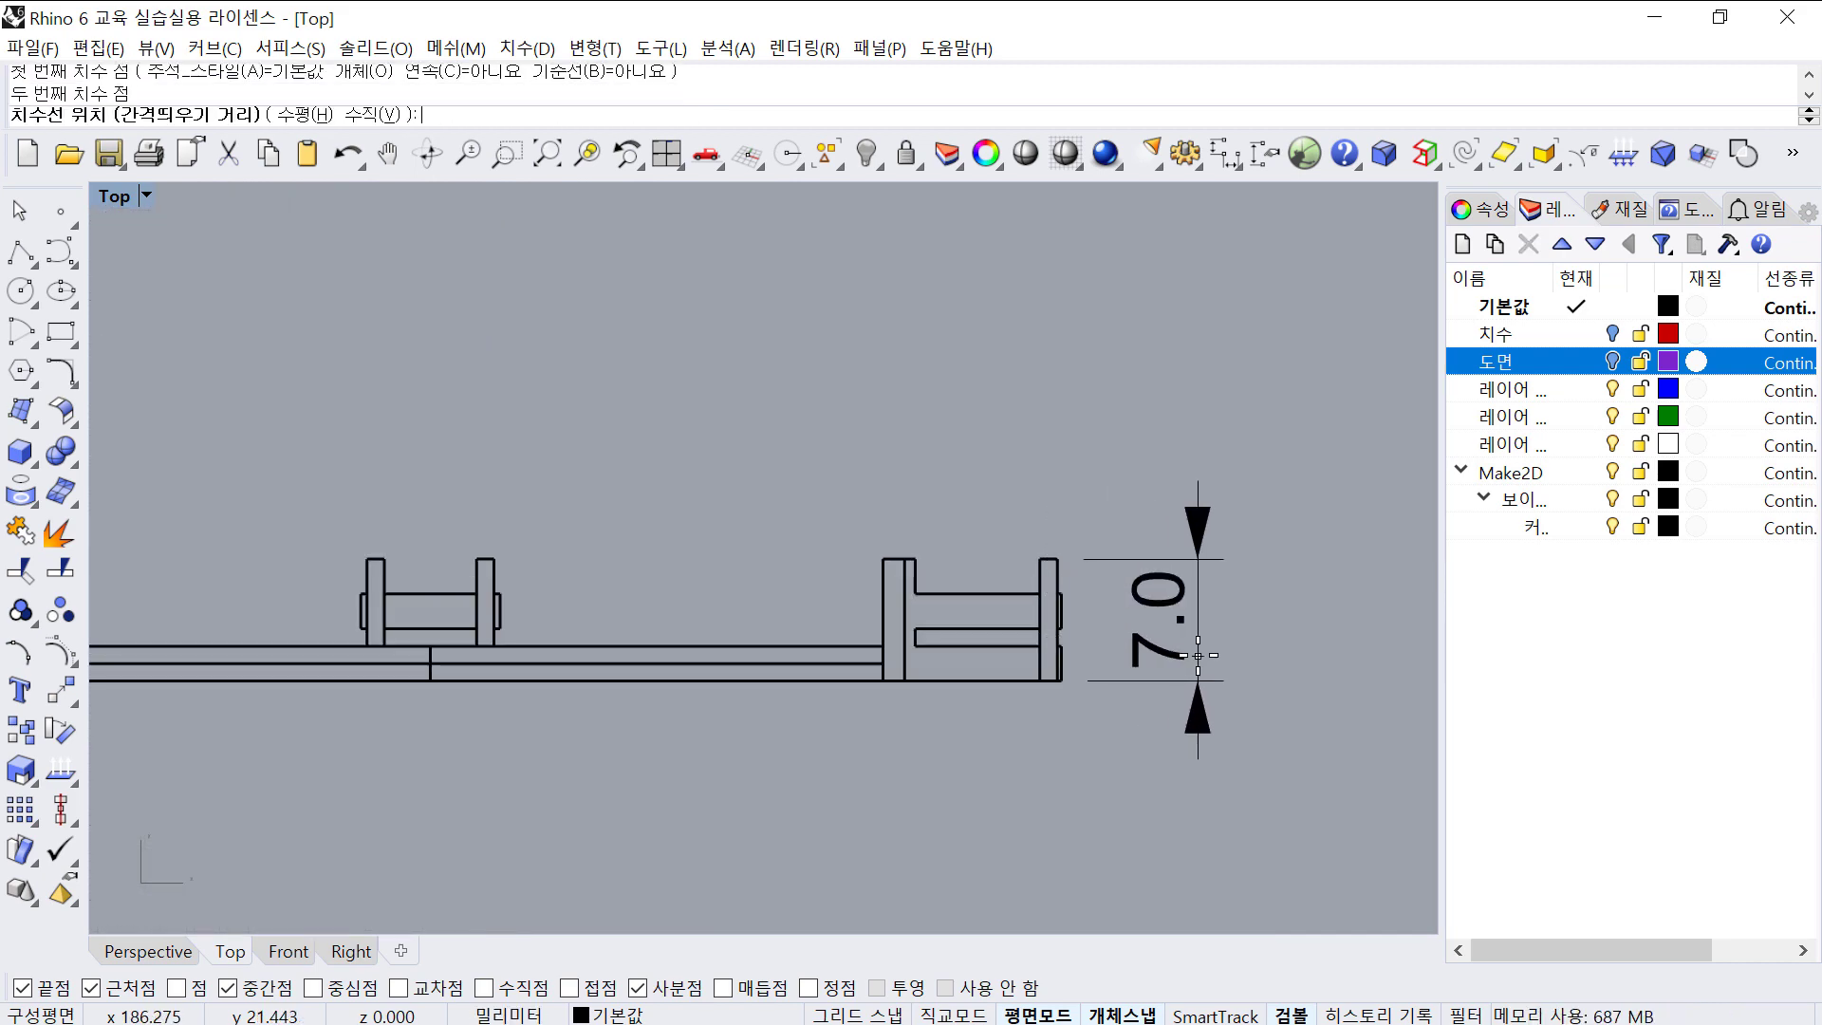
left_click(1201, 655)
scroll(1204, 645, "down", 3)
scroll(1202, 648, "down", 4)
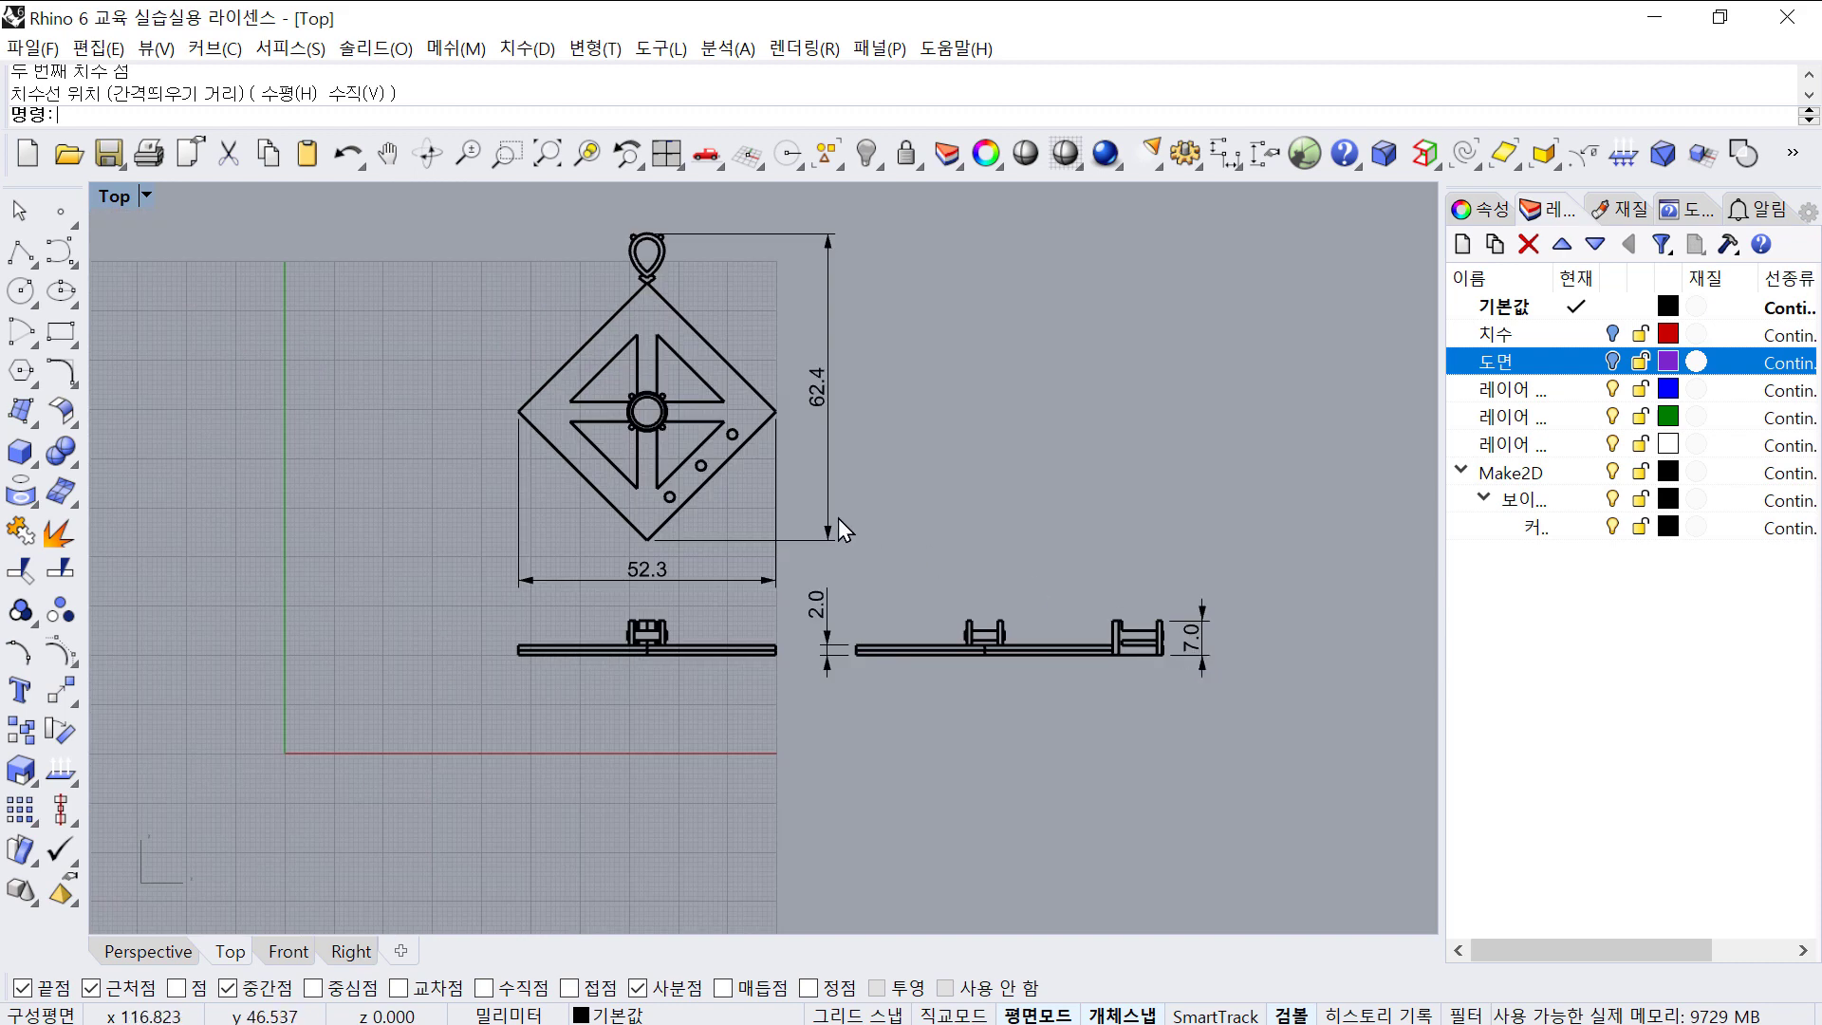
right_click_drag(839, 518, 934, 595)
scroll(691, 343, "up", 6)
left_click(1227, 161)
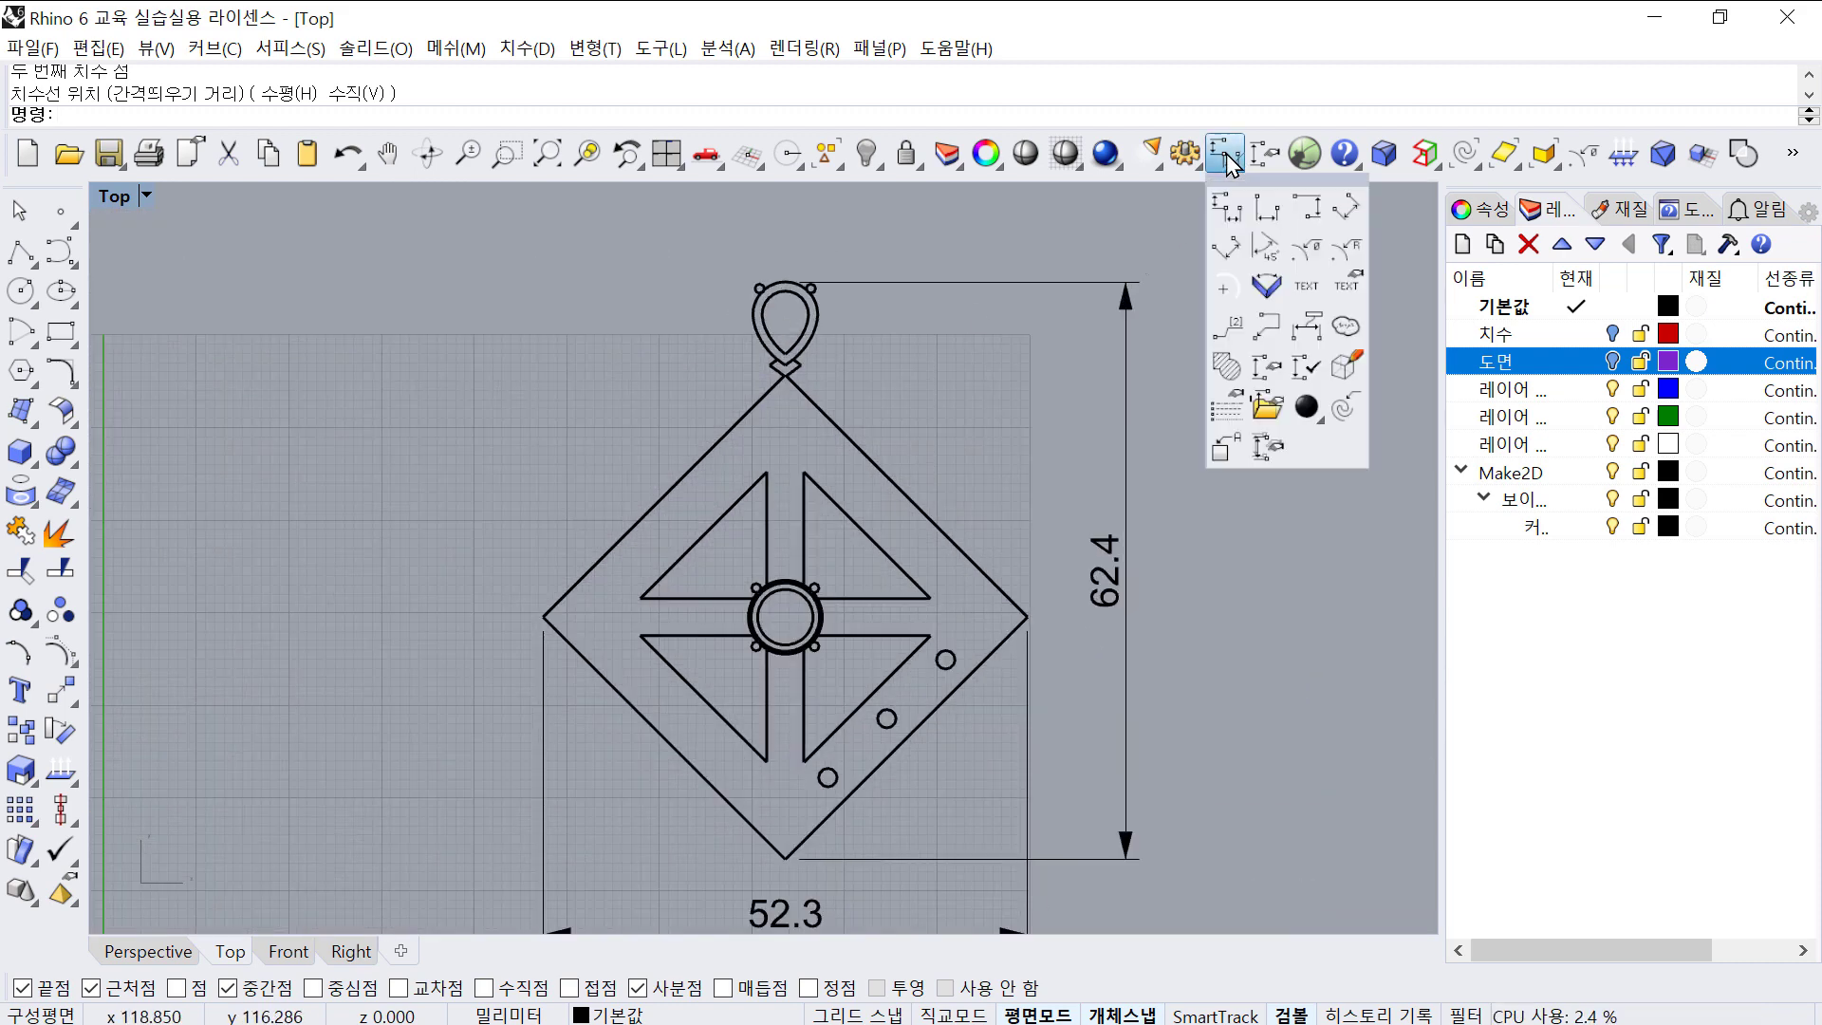
left_click(1347, 213)
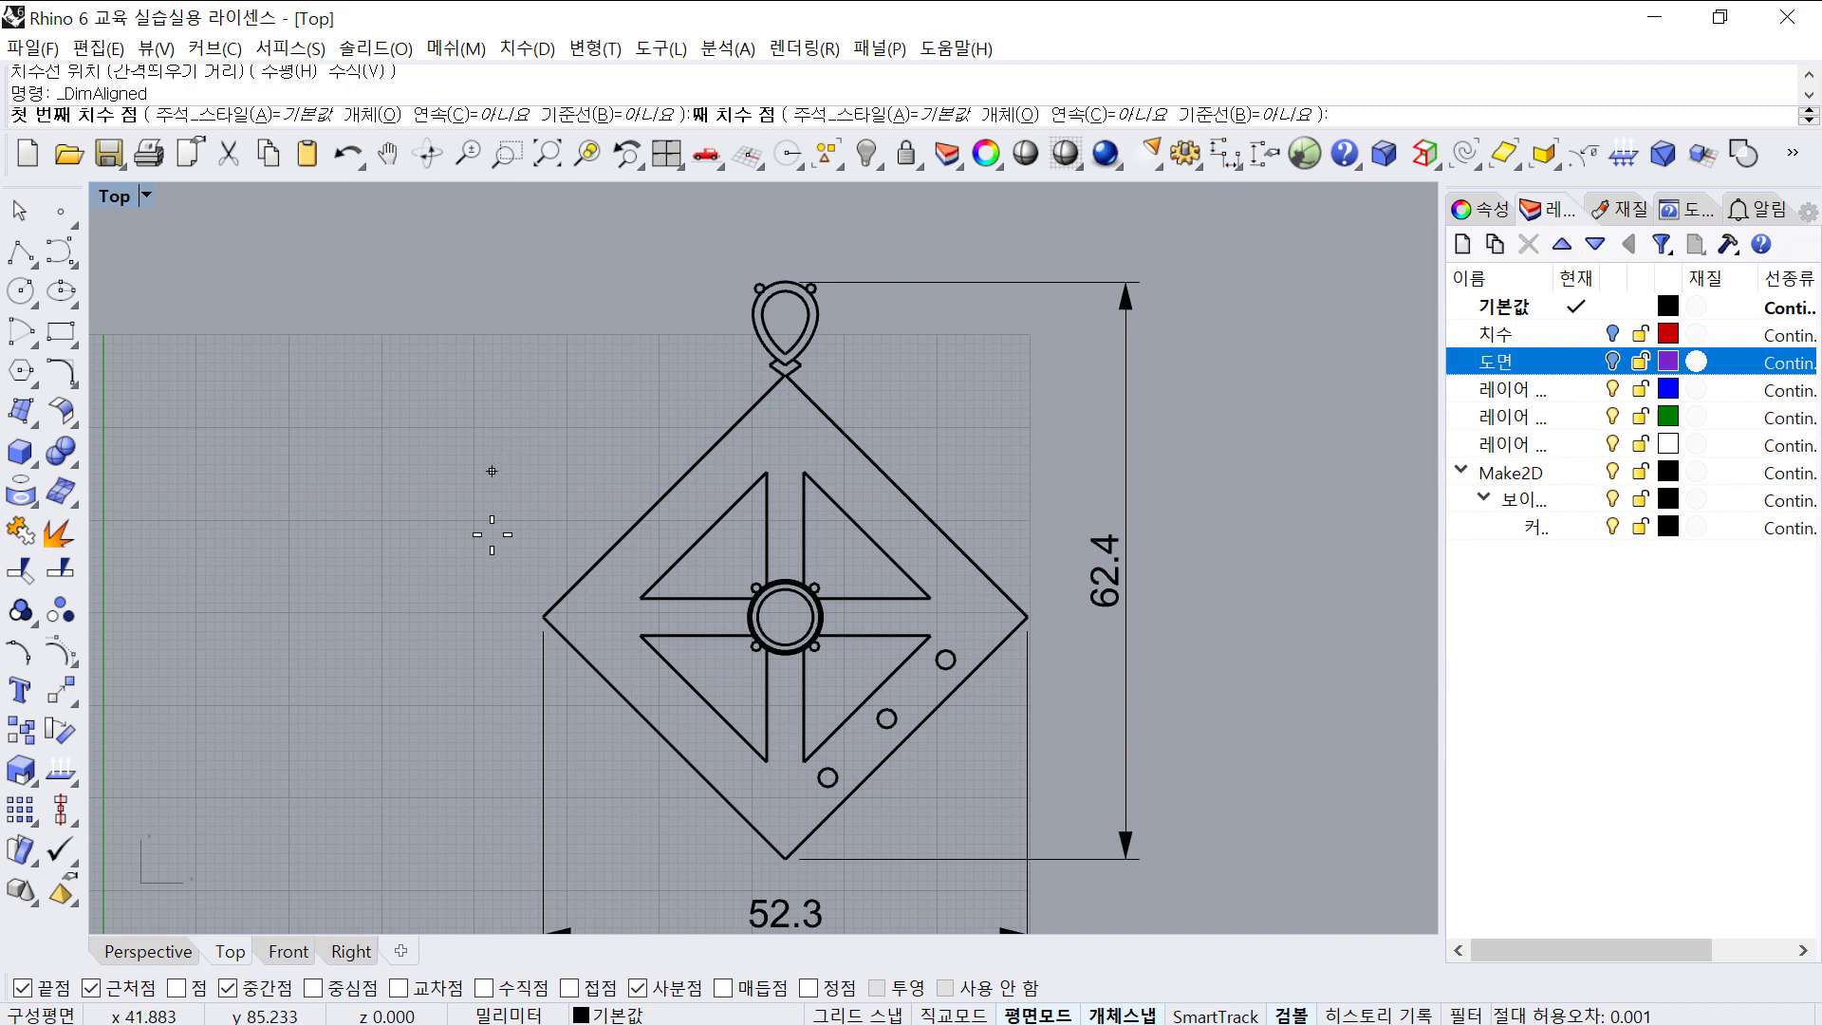
left_click(543, 618)
scroll(760, 400, "up", 3)
scroll(762, 391, "up", 4)
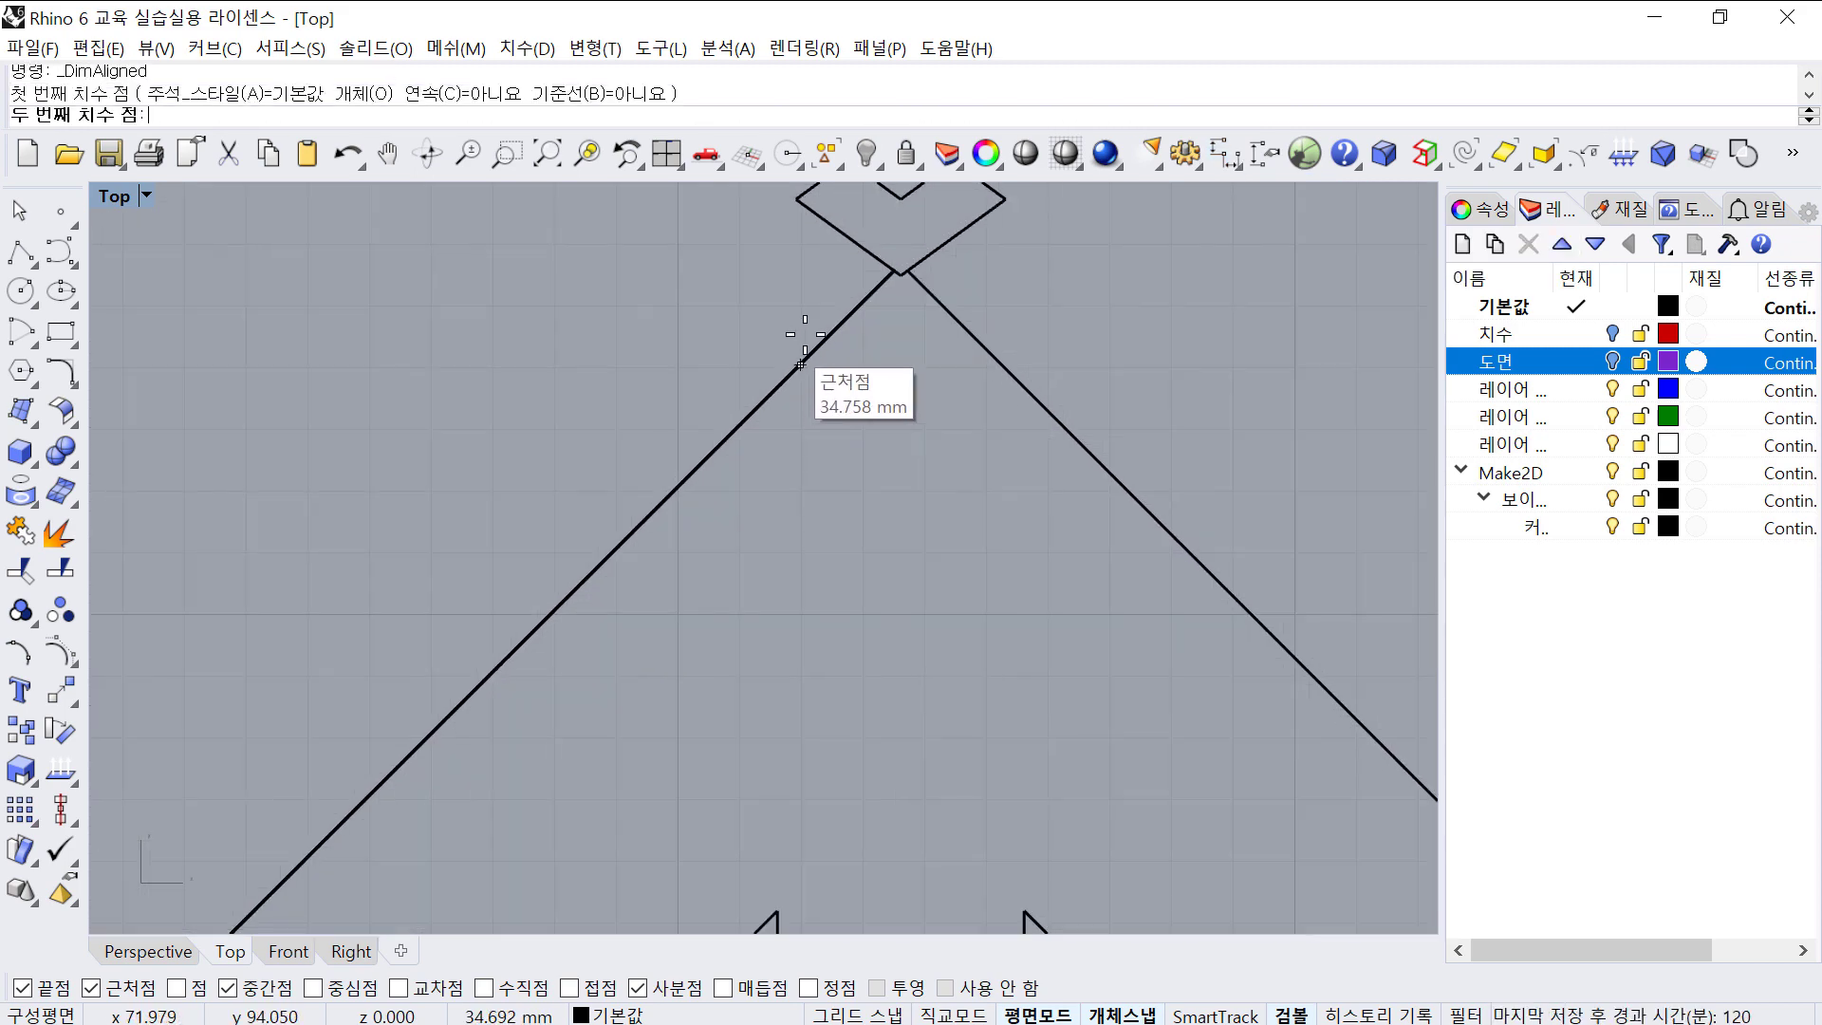
scroll(943, 311, "down", 6)
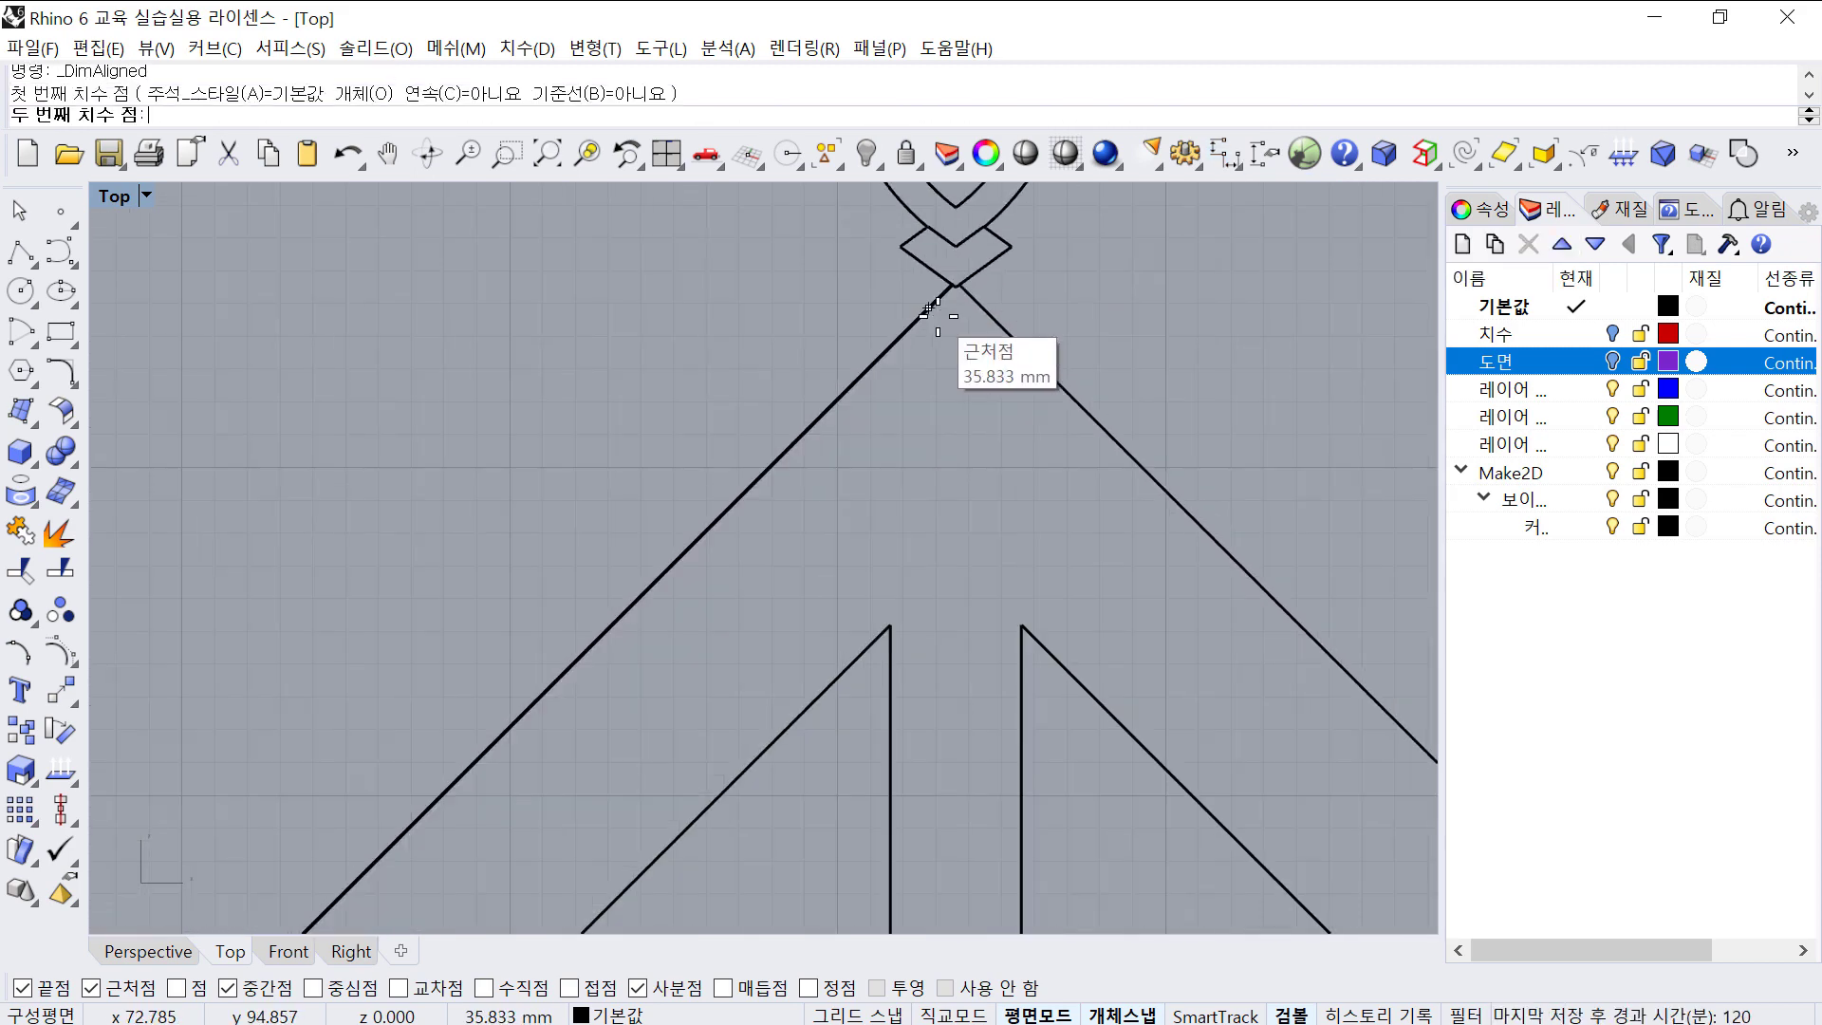
scroll(943, 288, "up", 6)
scroll(815, 430, "down", 6)
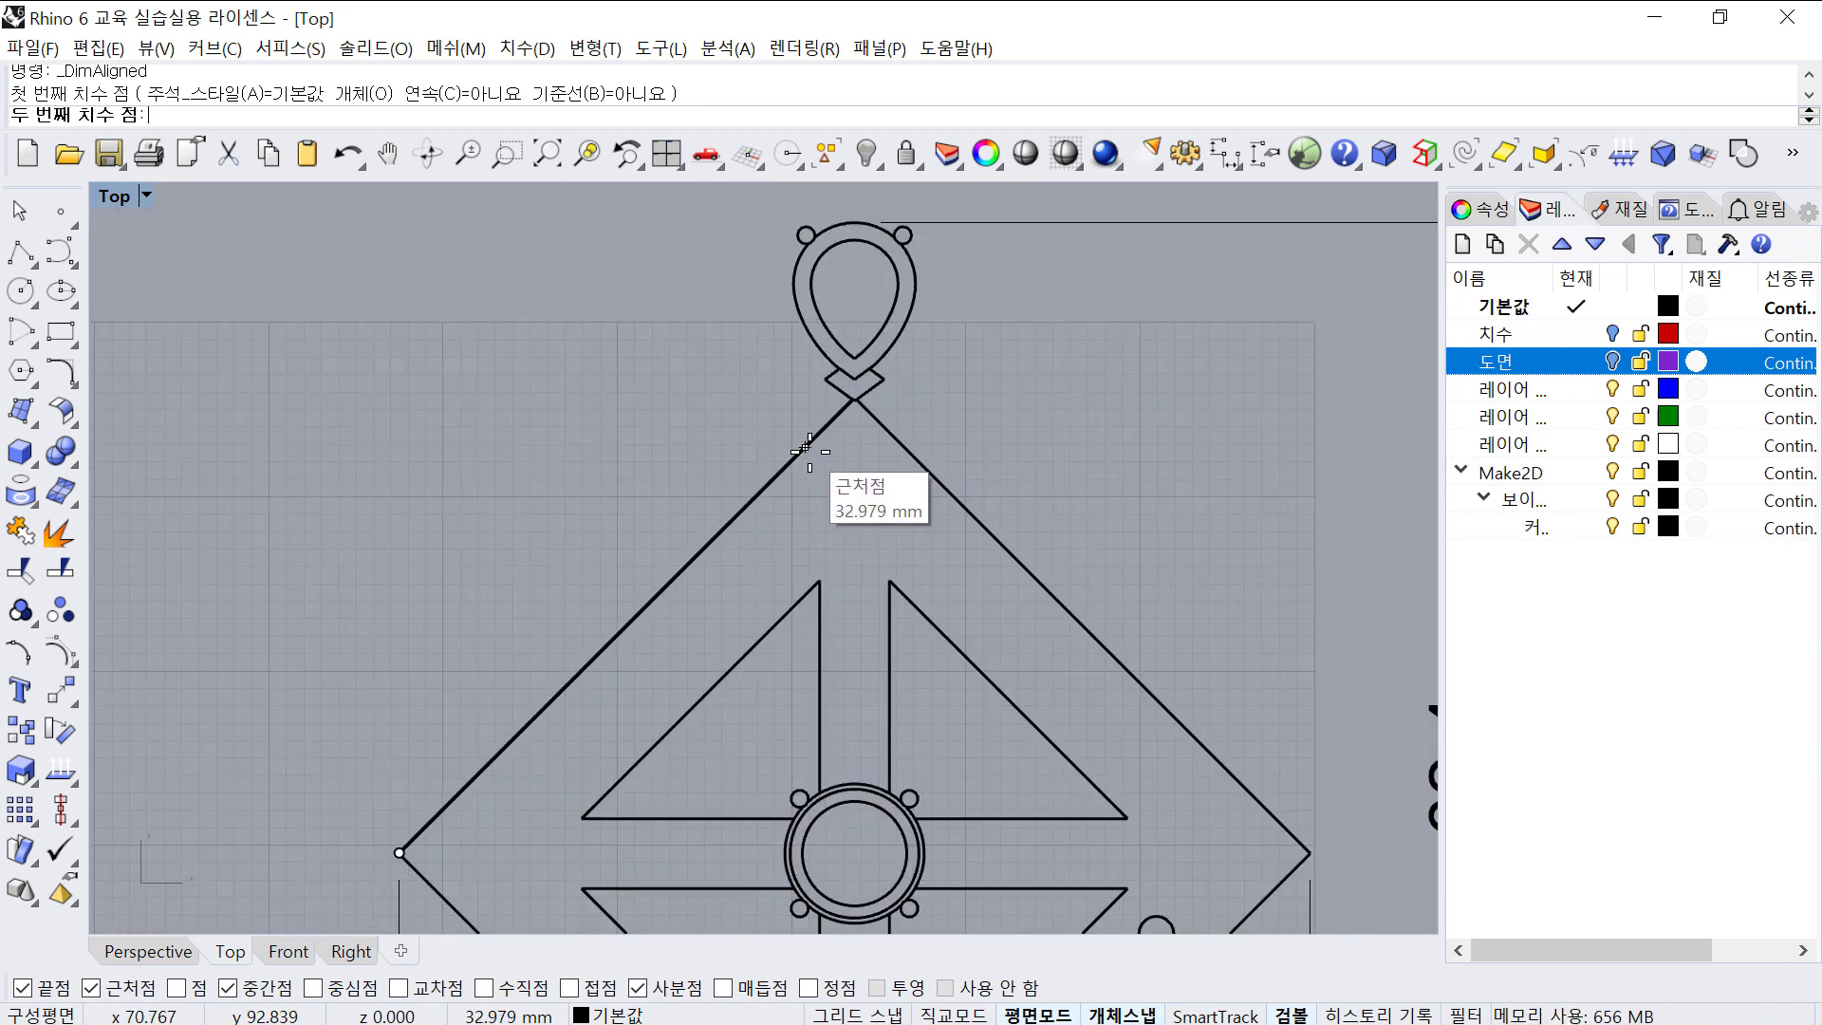
key("Escape")
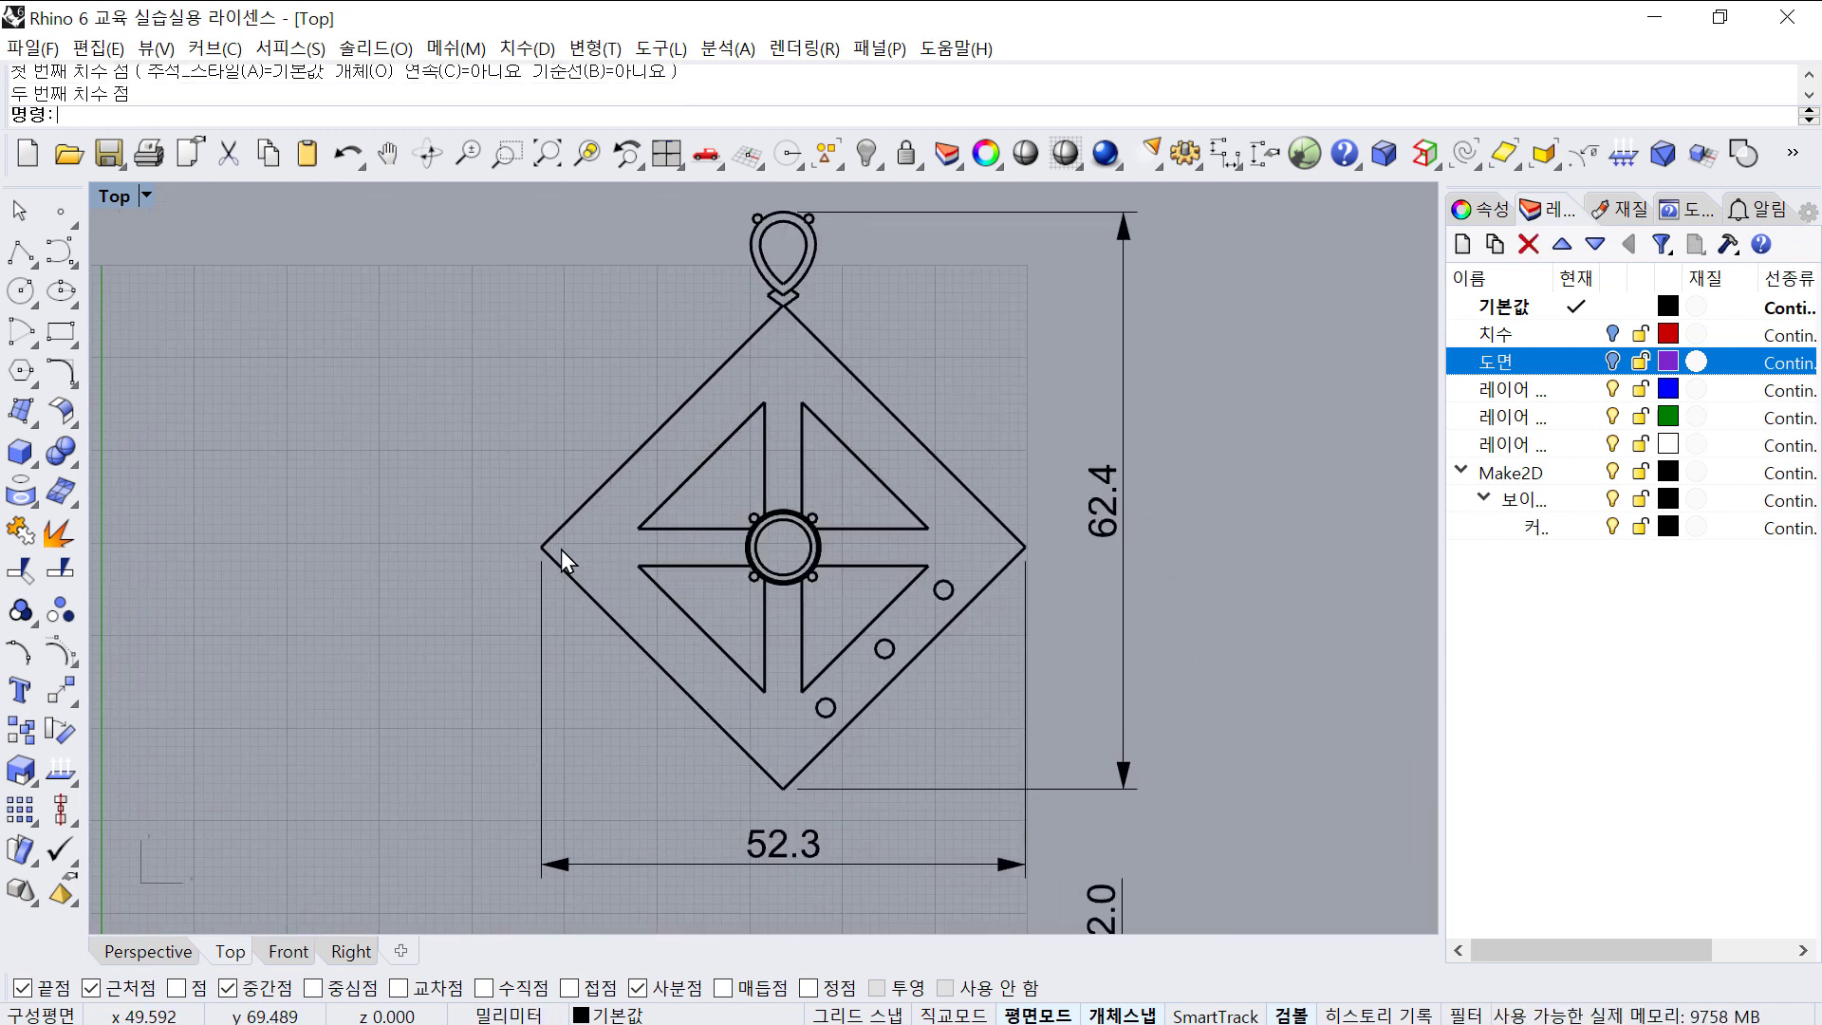
- Add an aligned dimension along the diamond's lower-left edge in the plan drawing, placing it outside the plate
key("Return")
left_click(541, 548)
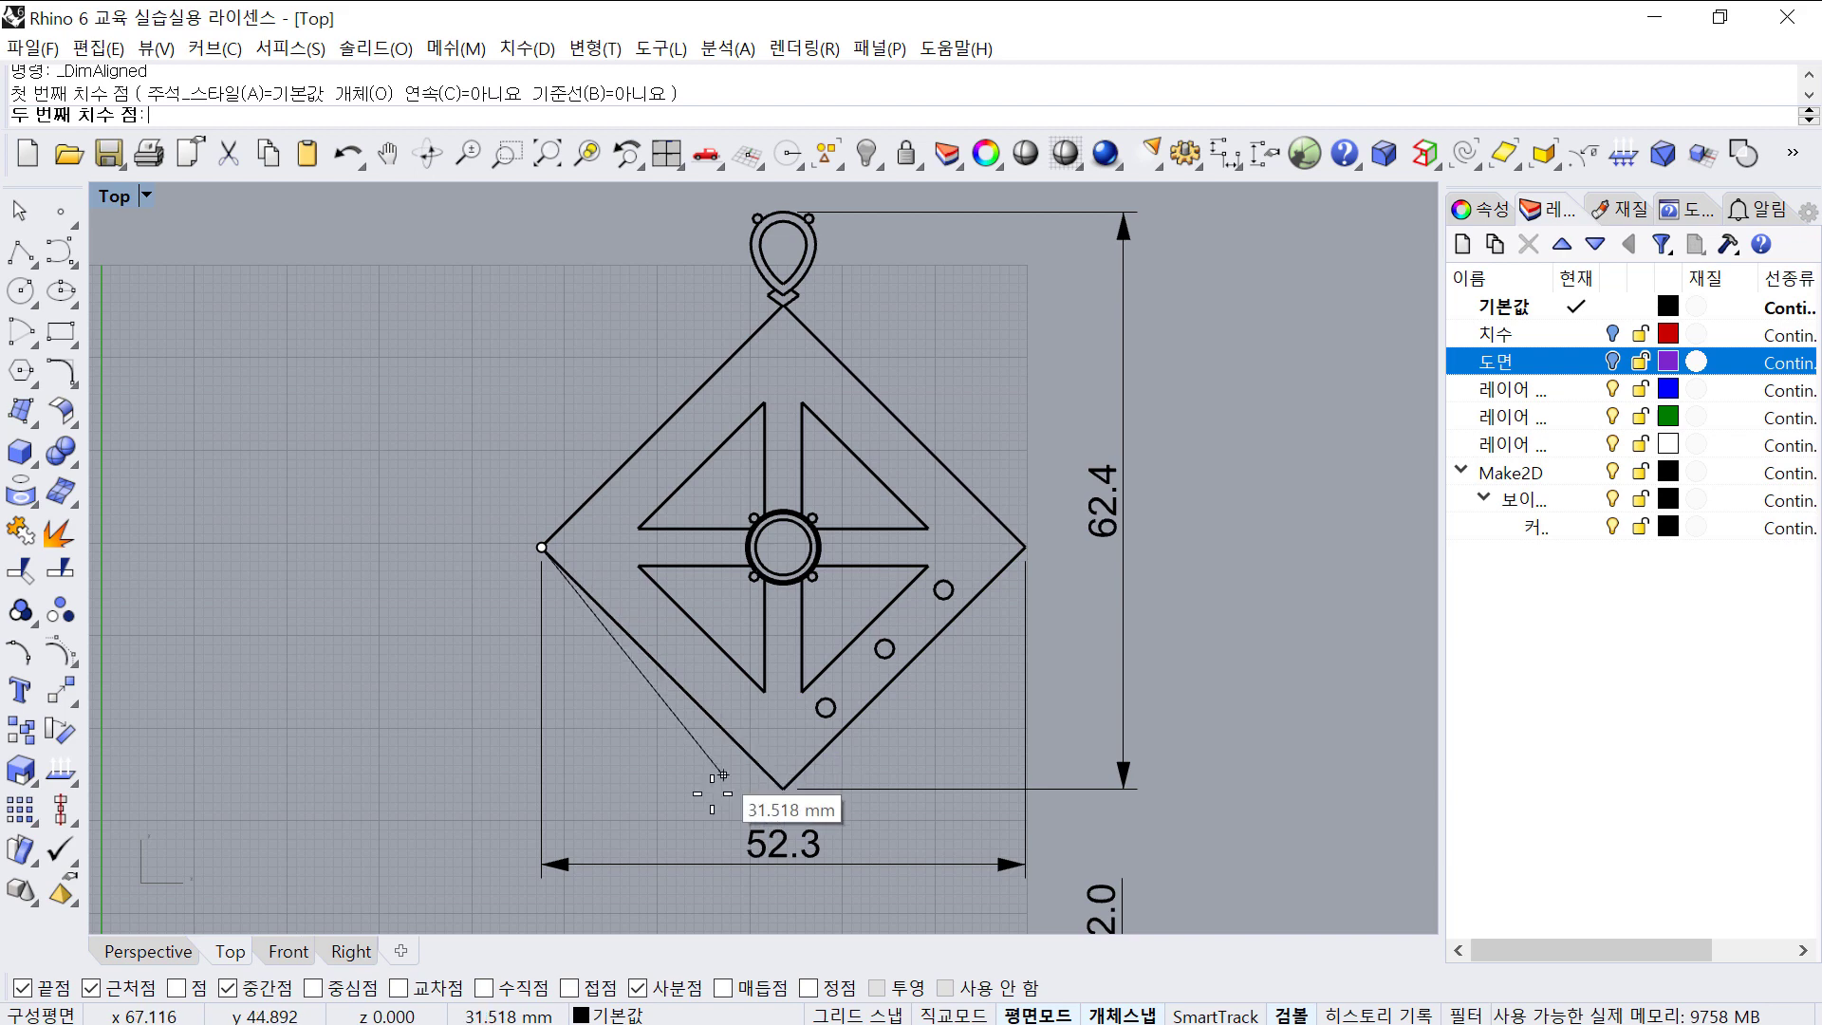
left_click(788, 797)
right_click_drag(647, 819, 700, 638)
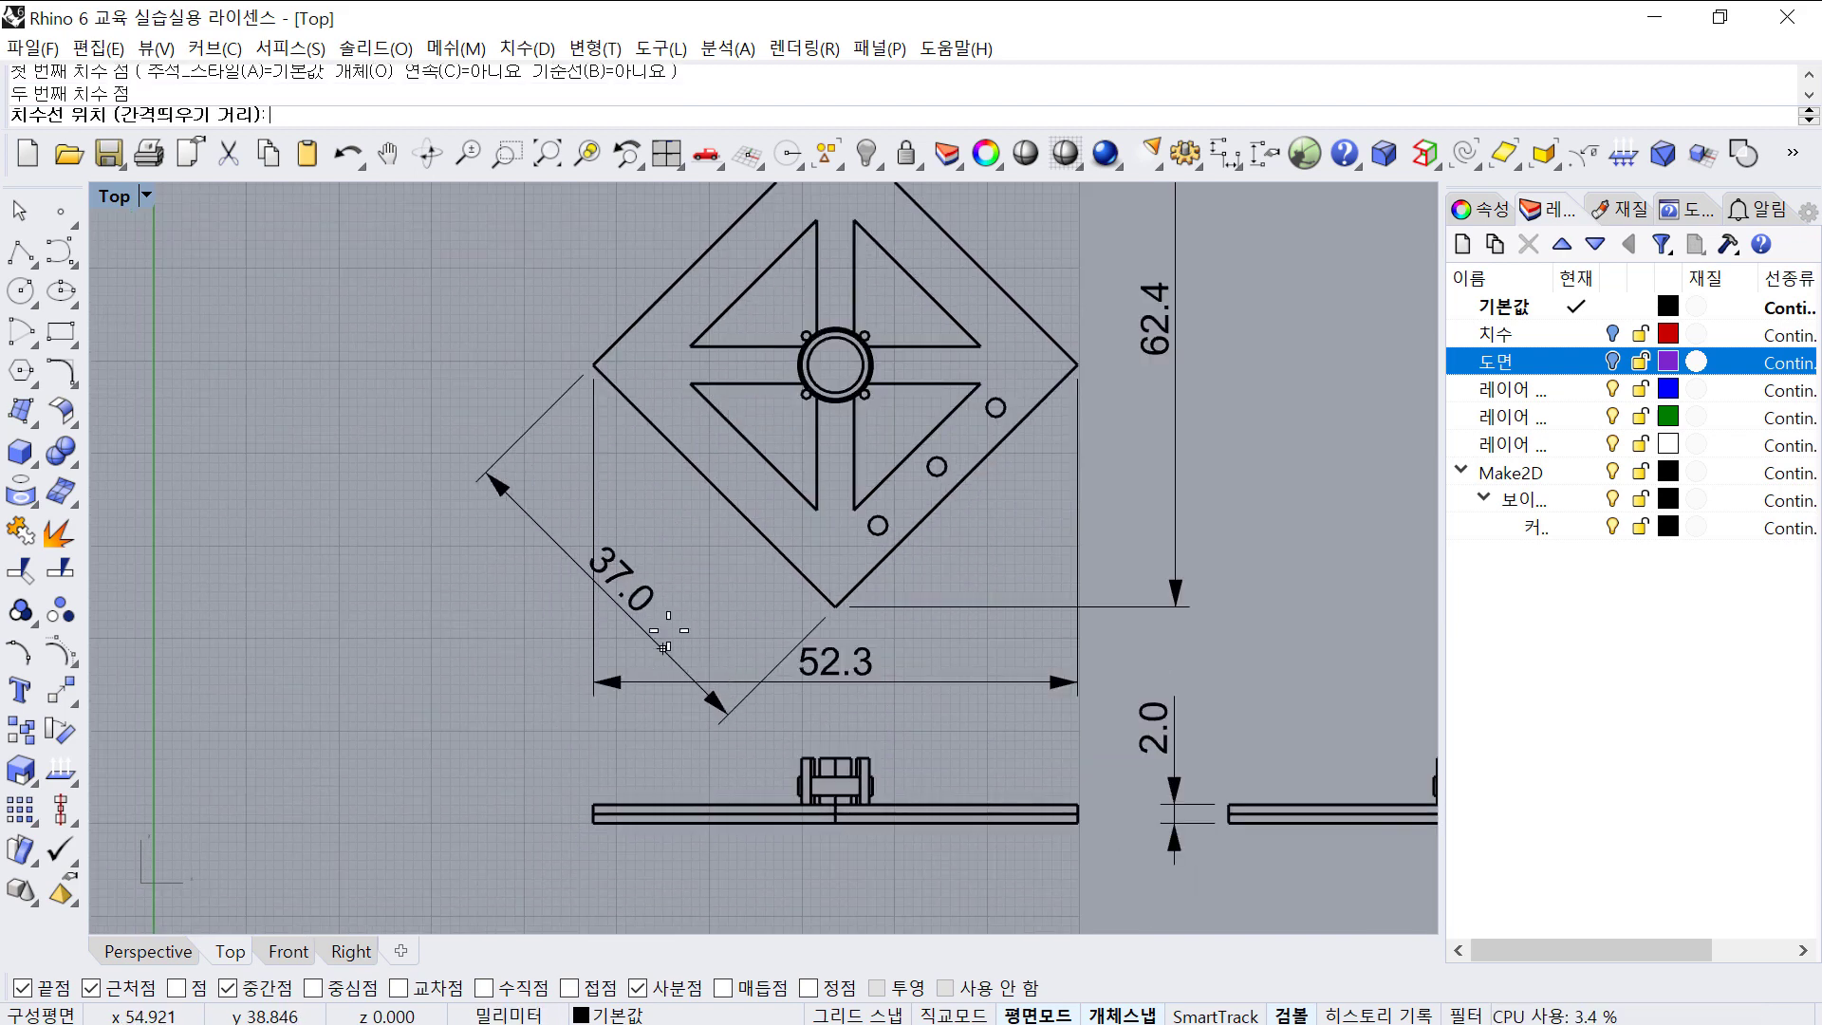
left_click(690, 576)
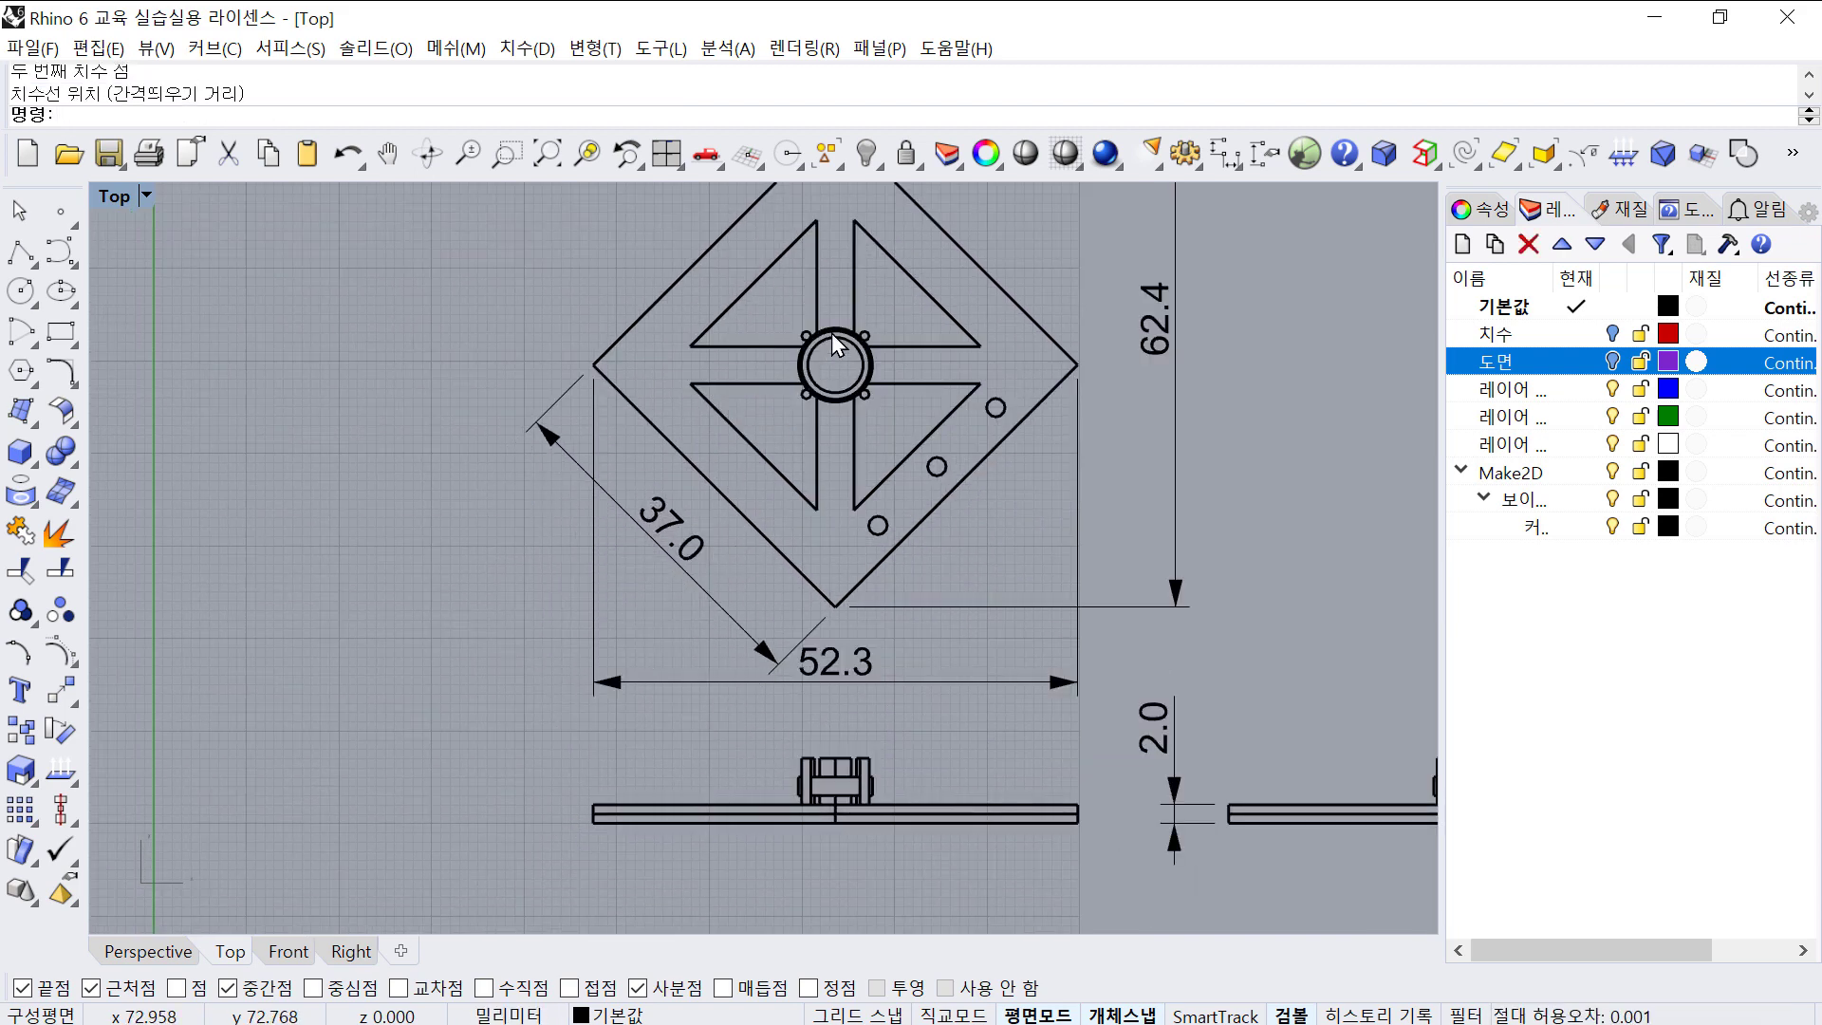
- Extend the diamond's two upper edges with straight lines beneath the teardrop setting until they meet at the top corner
scroll(806, 199, "up", 6)
scroll(772, 299, "up", 1)
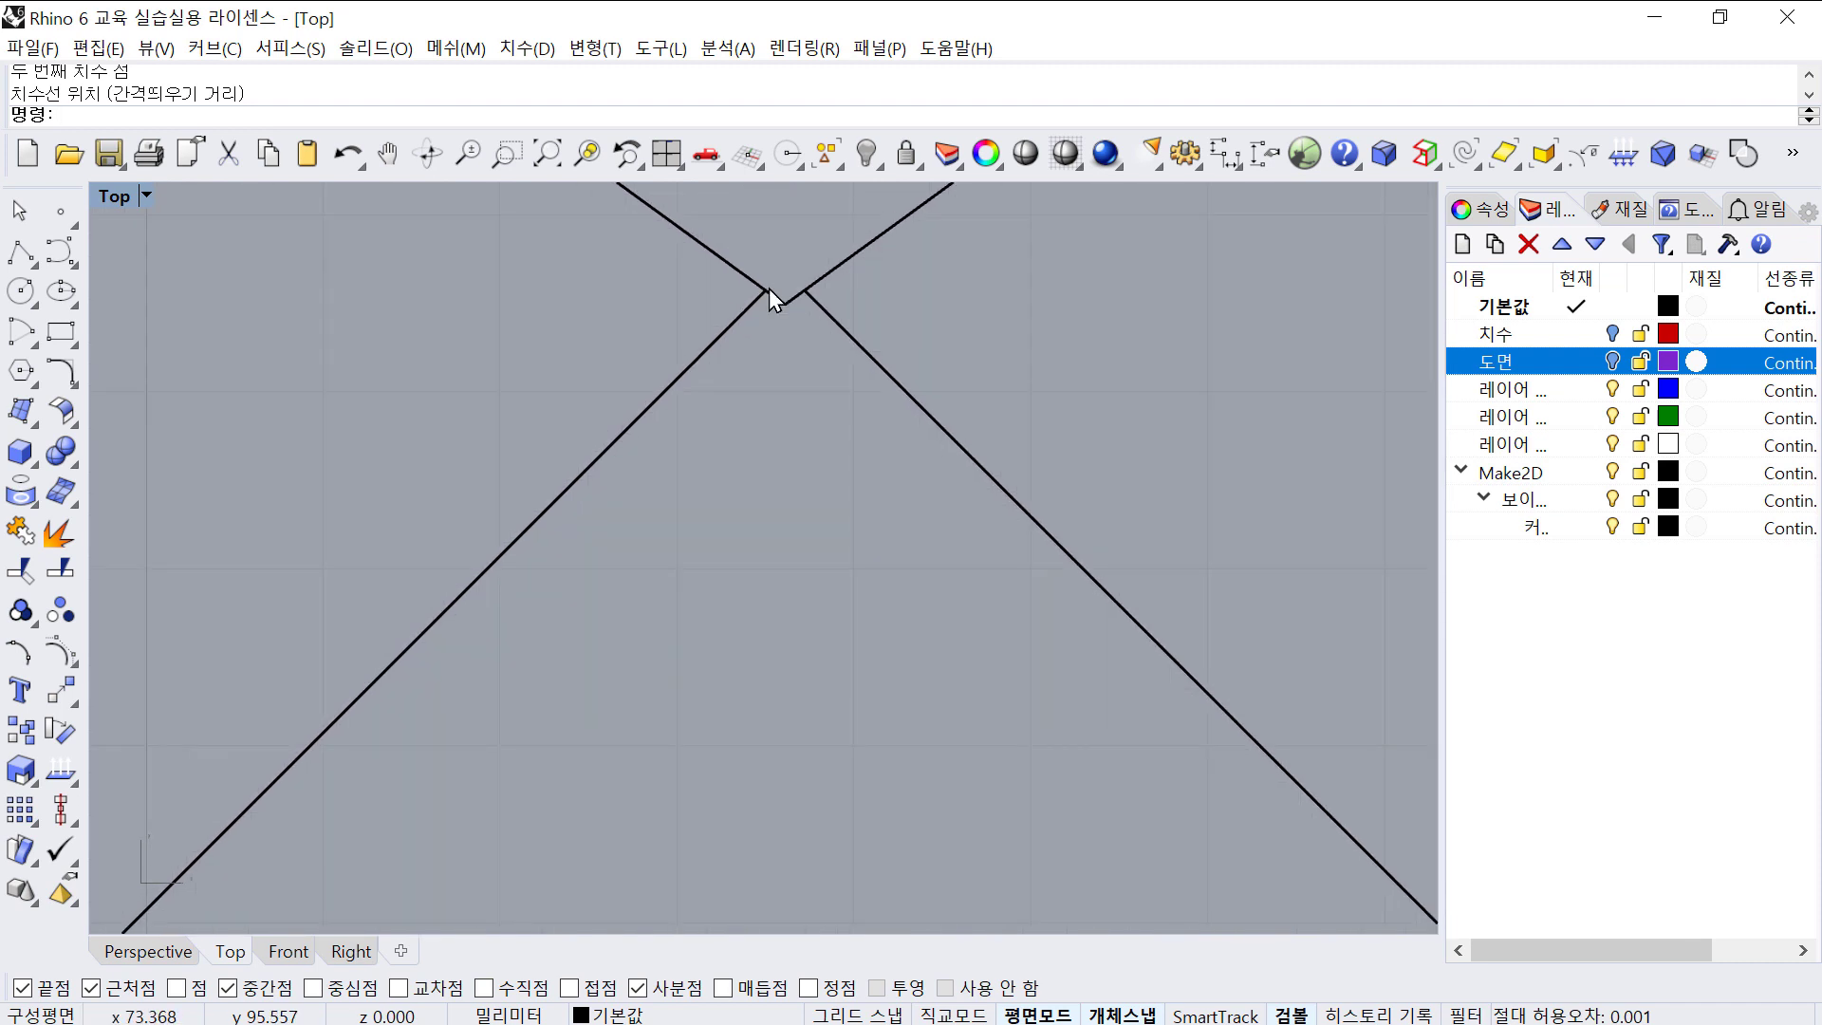
left_click(70, 378)
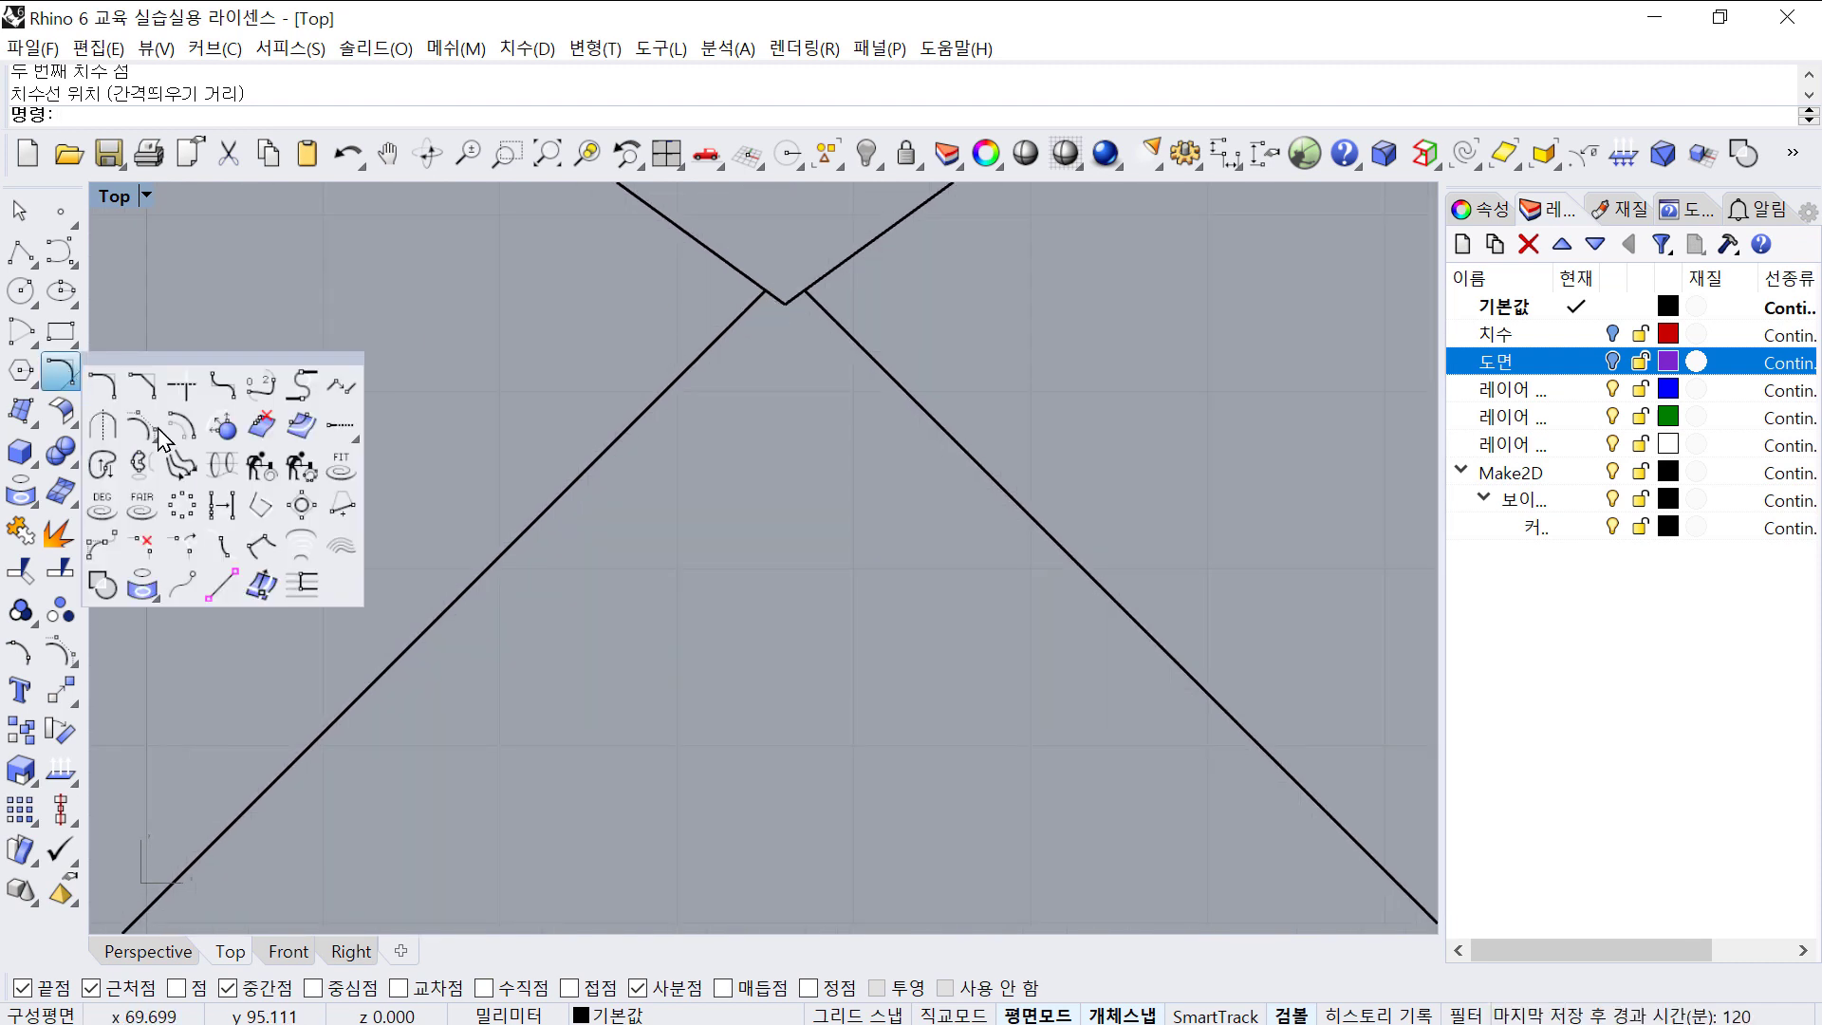
left_click(351, 435)
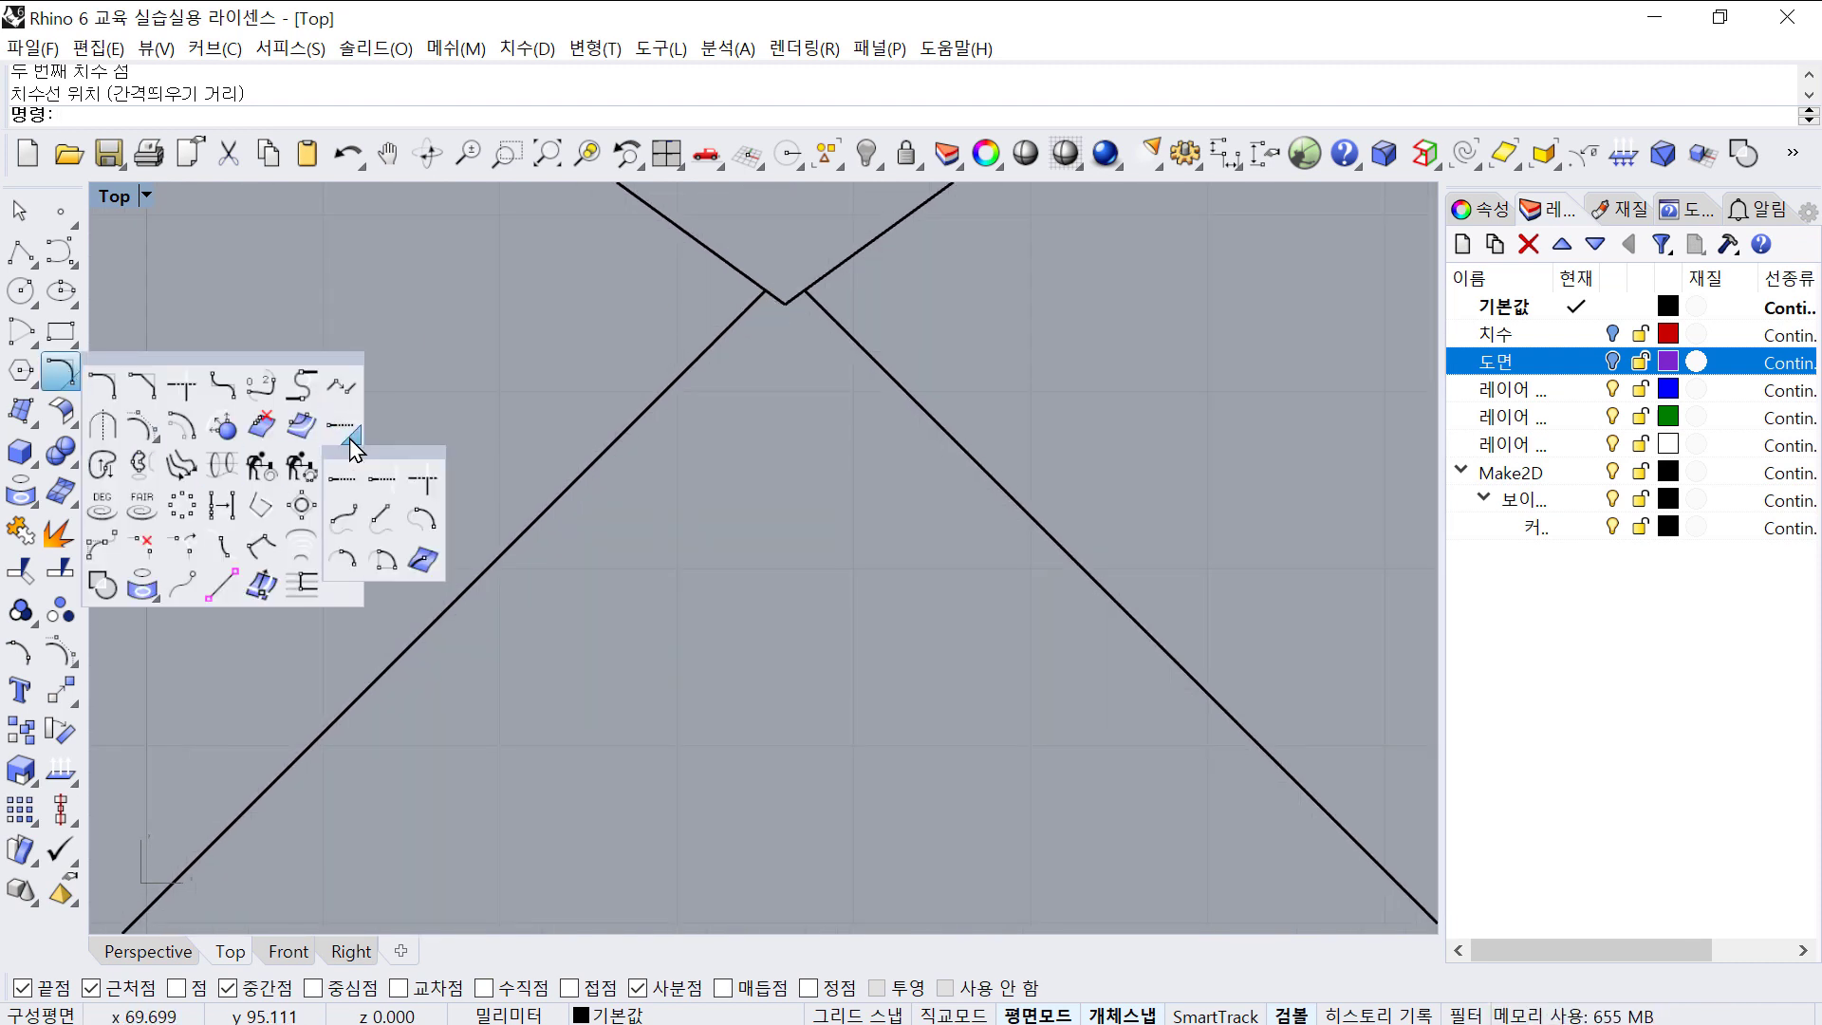
left_click(382, 520)
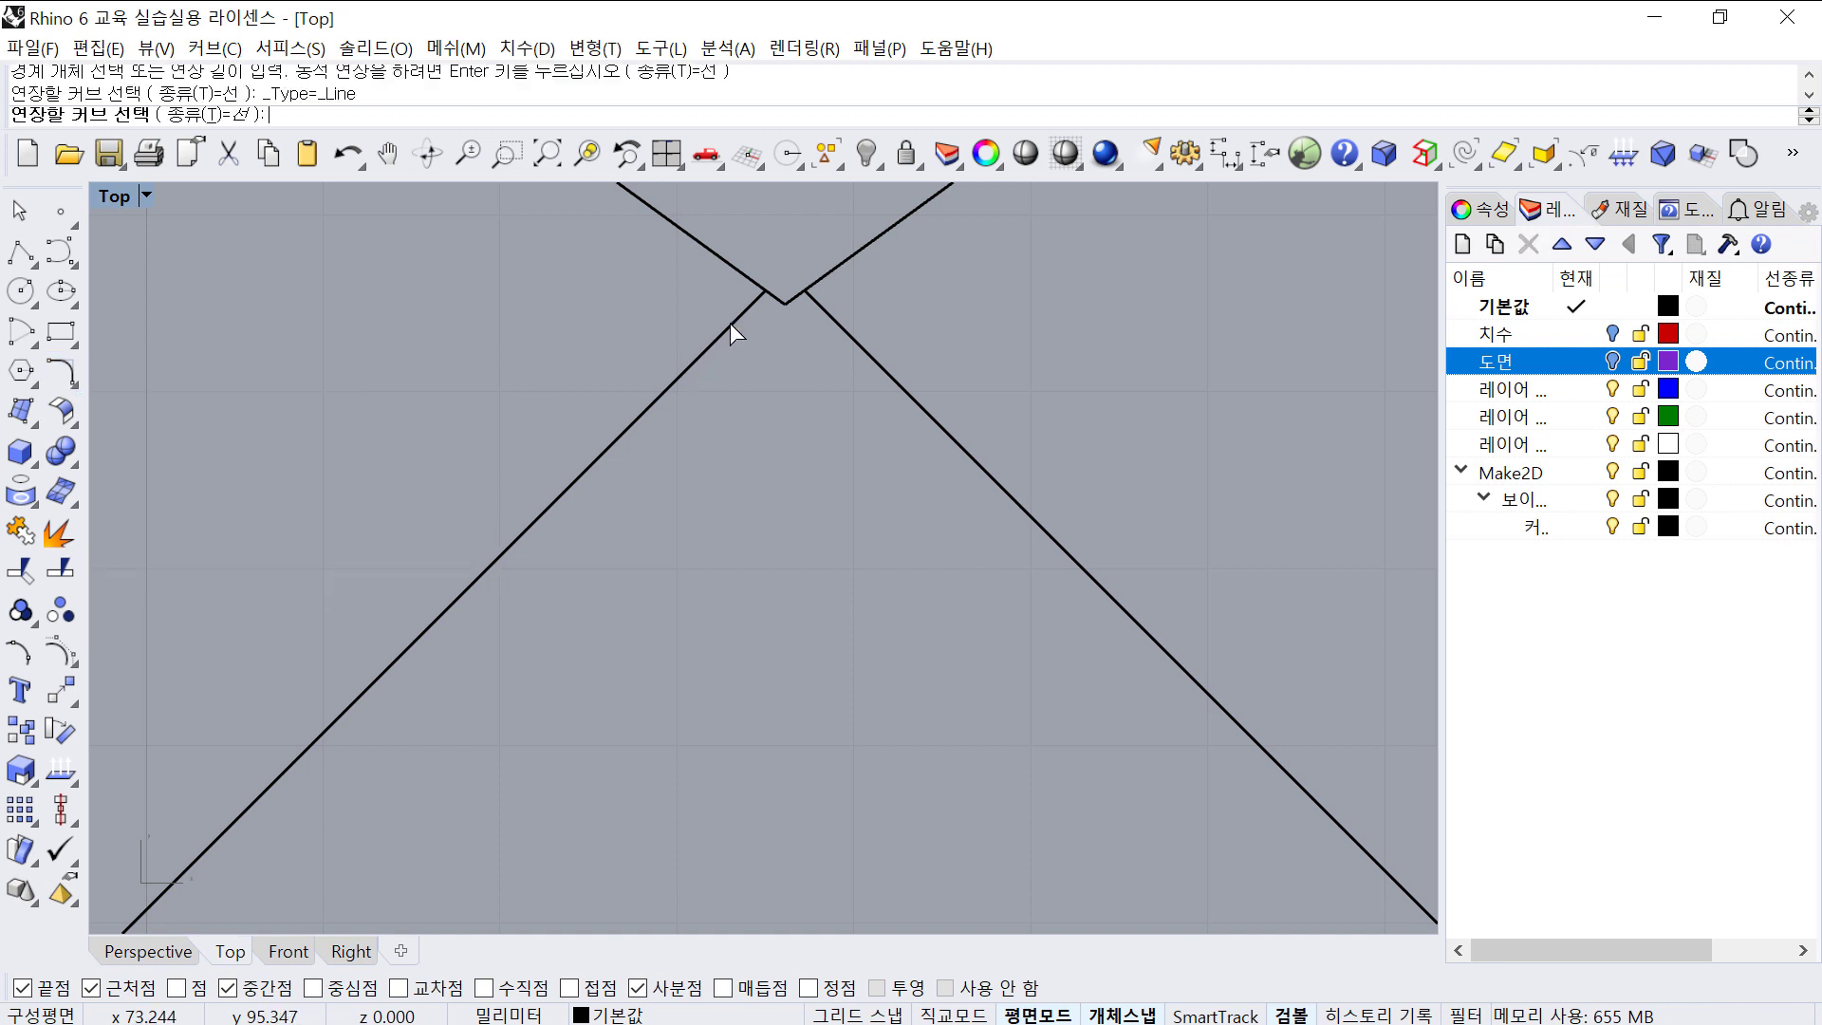
left_click(754, 304)
left_click(806, 251)
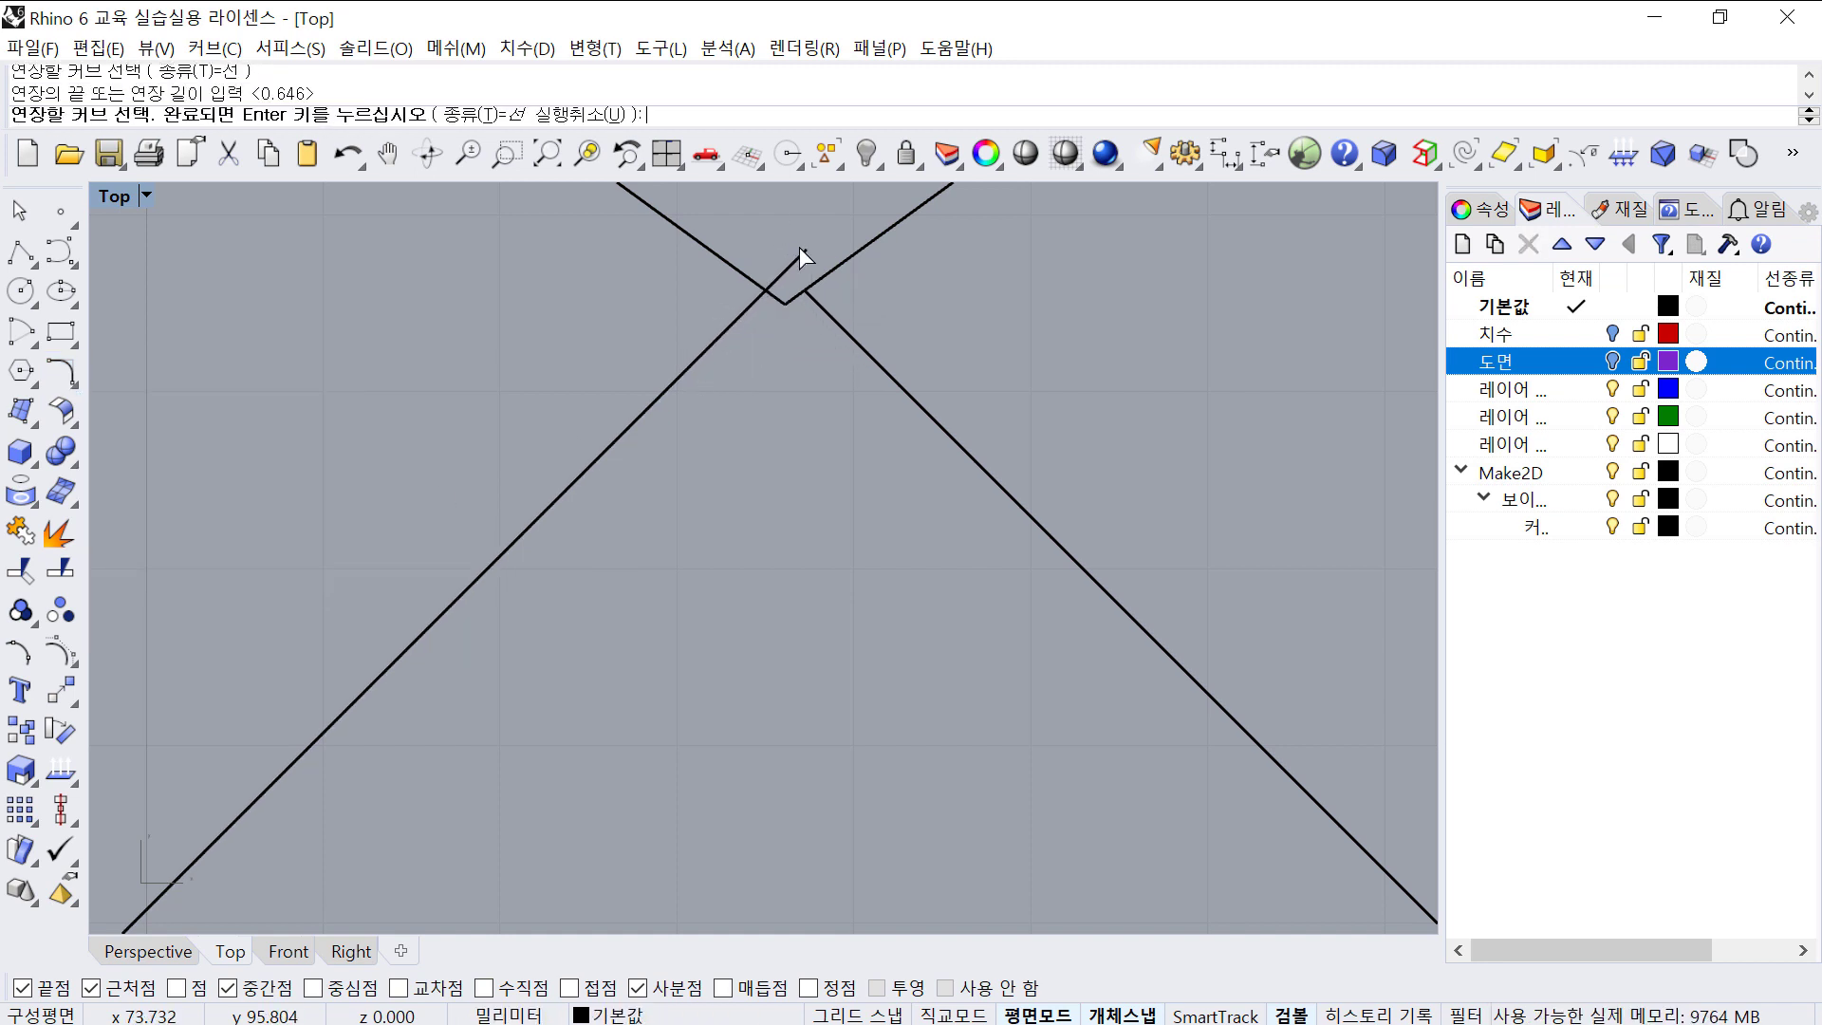
left_click(818, 301)
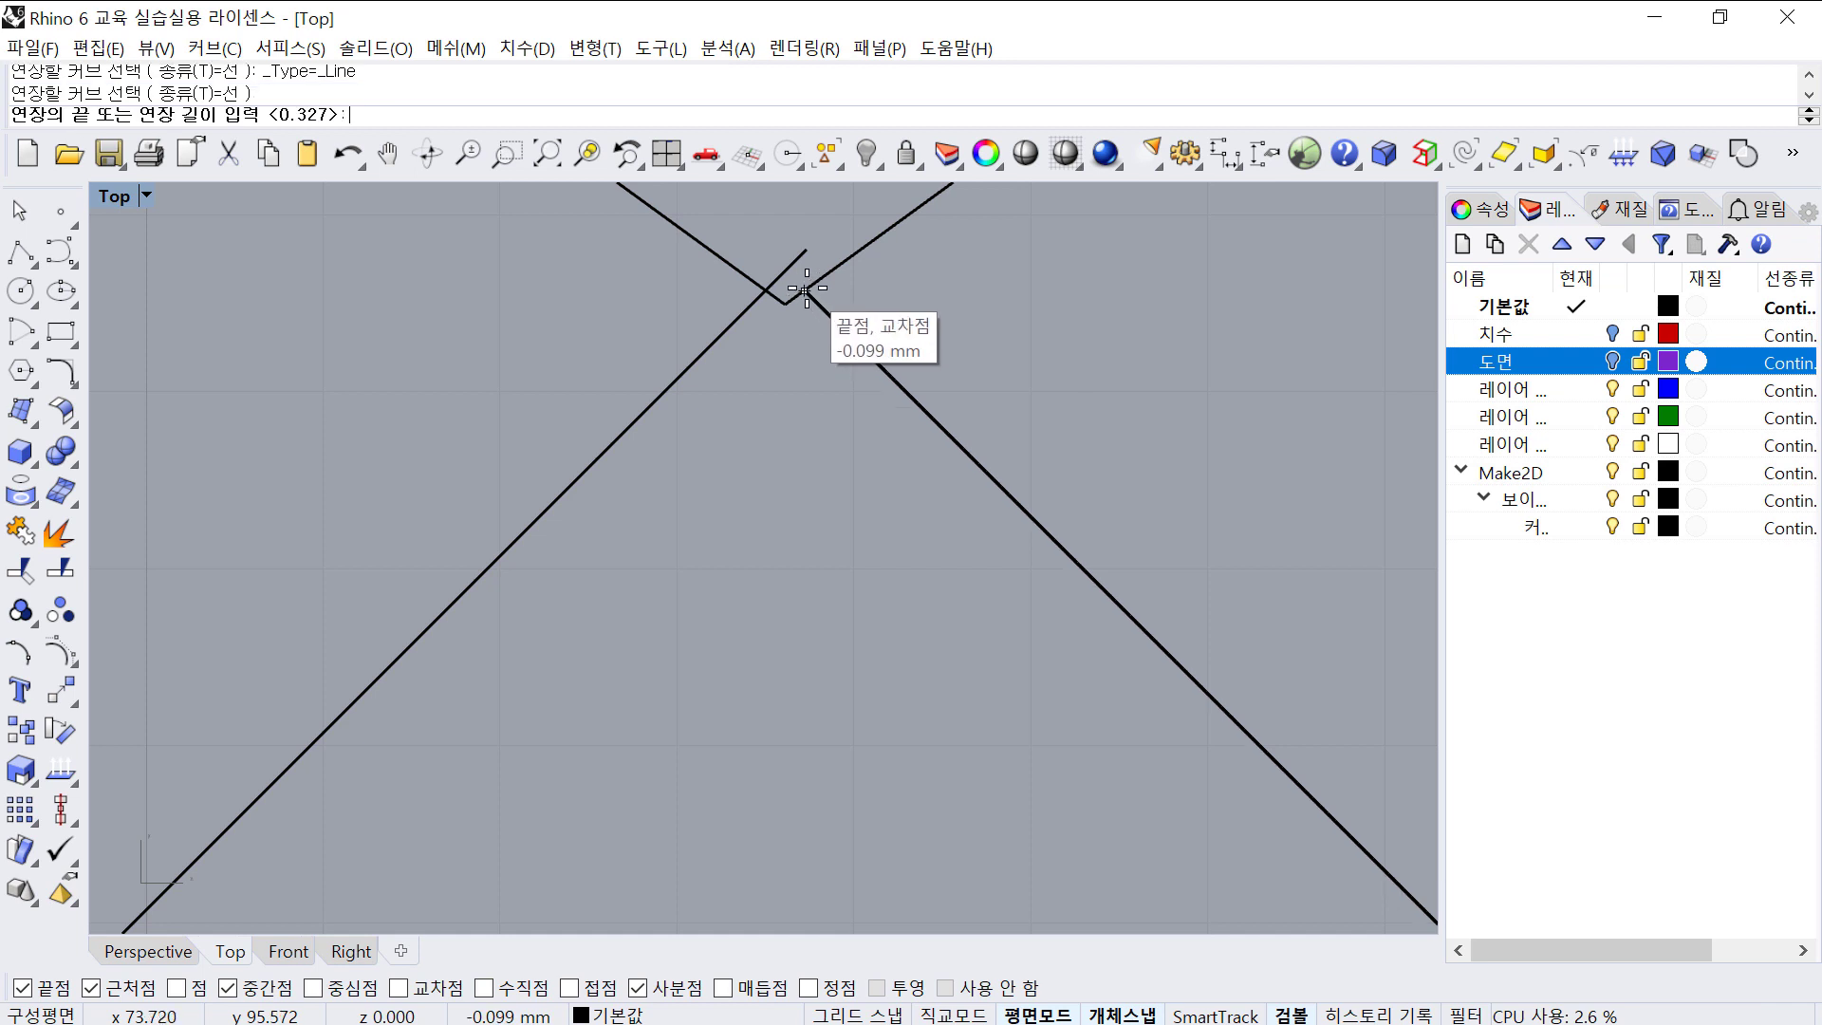
left_click(787, 272)
- Trim off the overshooting end of the extended upper-left edge where it passes the upper-right edge
scroll(793, 259, "up", 4)
key("ctrl+t")
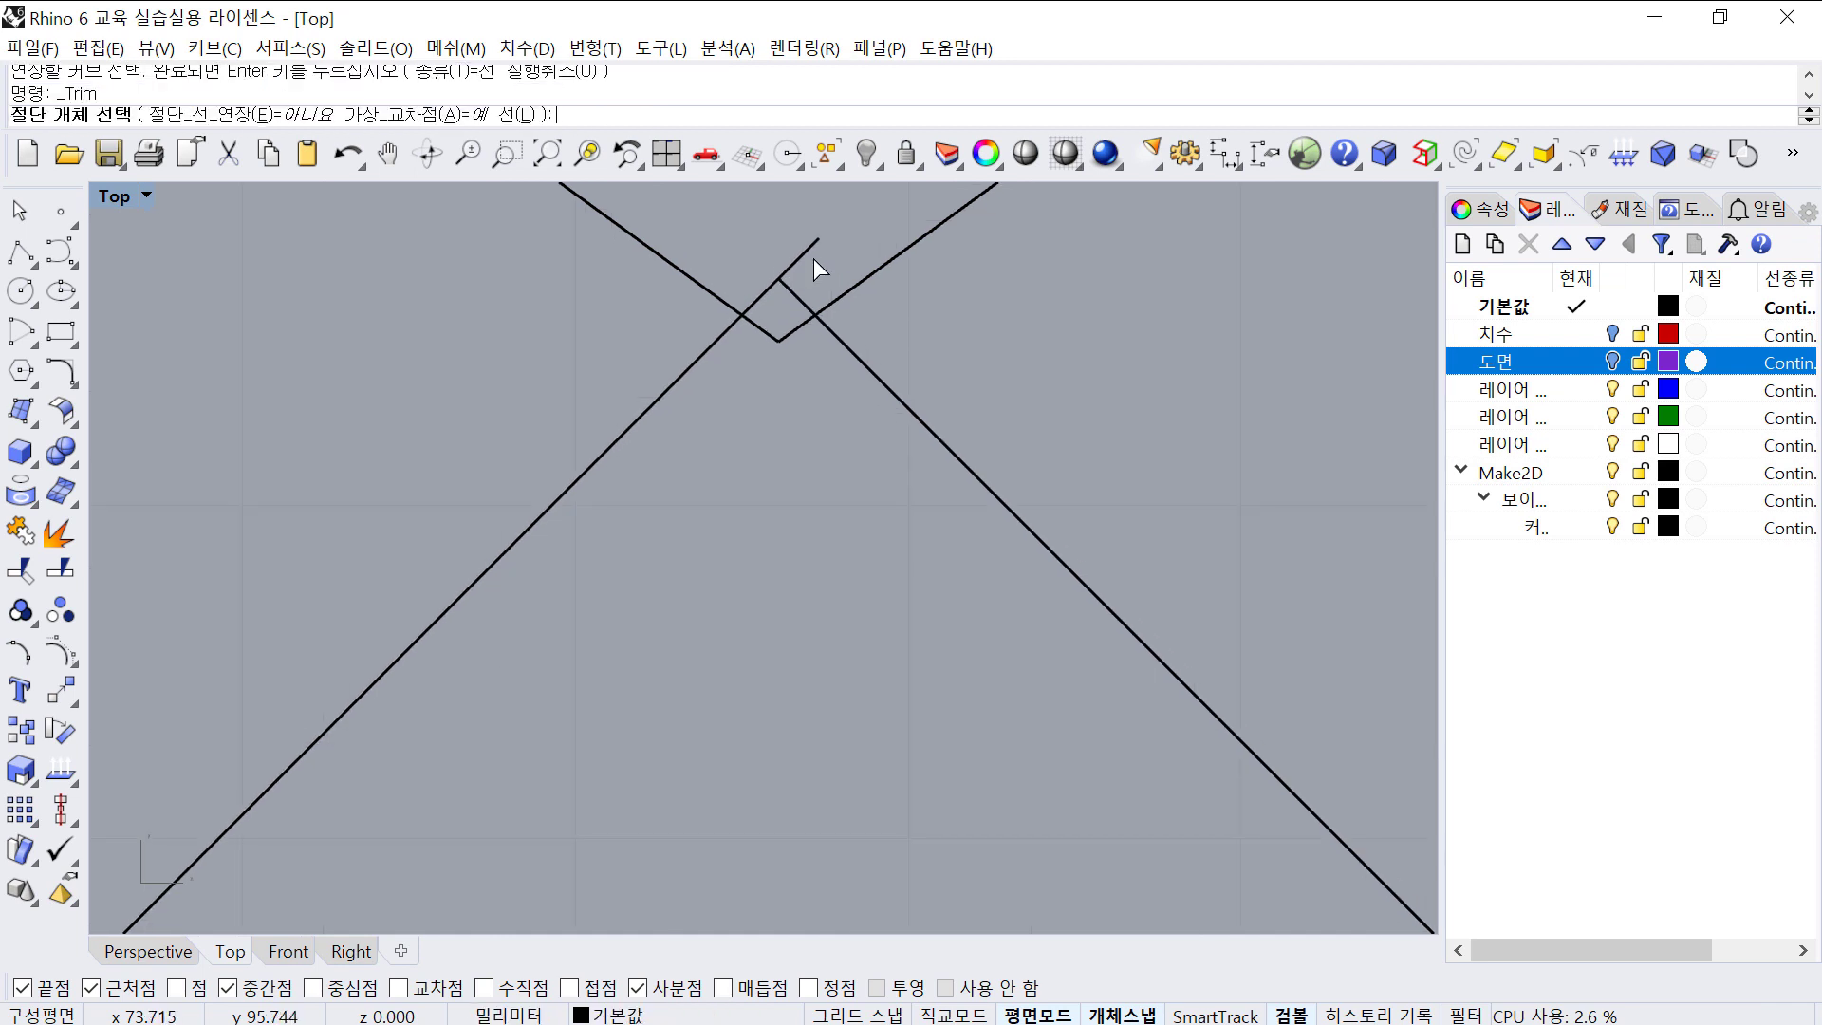
left_click(805, 258)
key("Return")
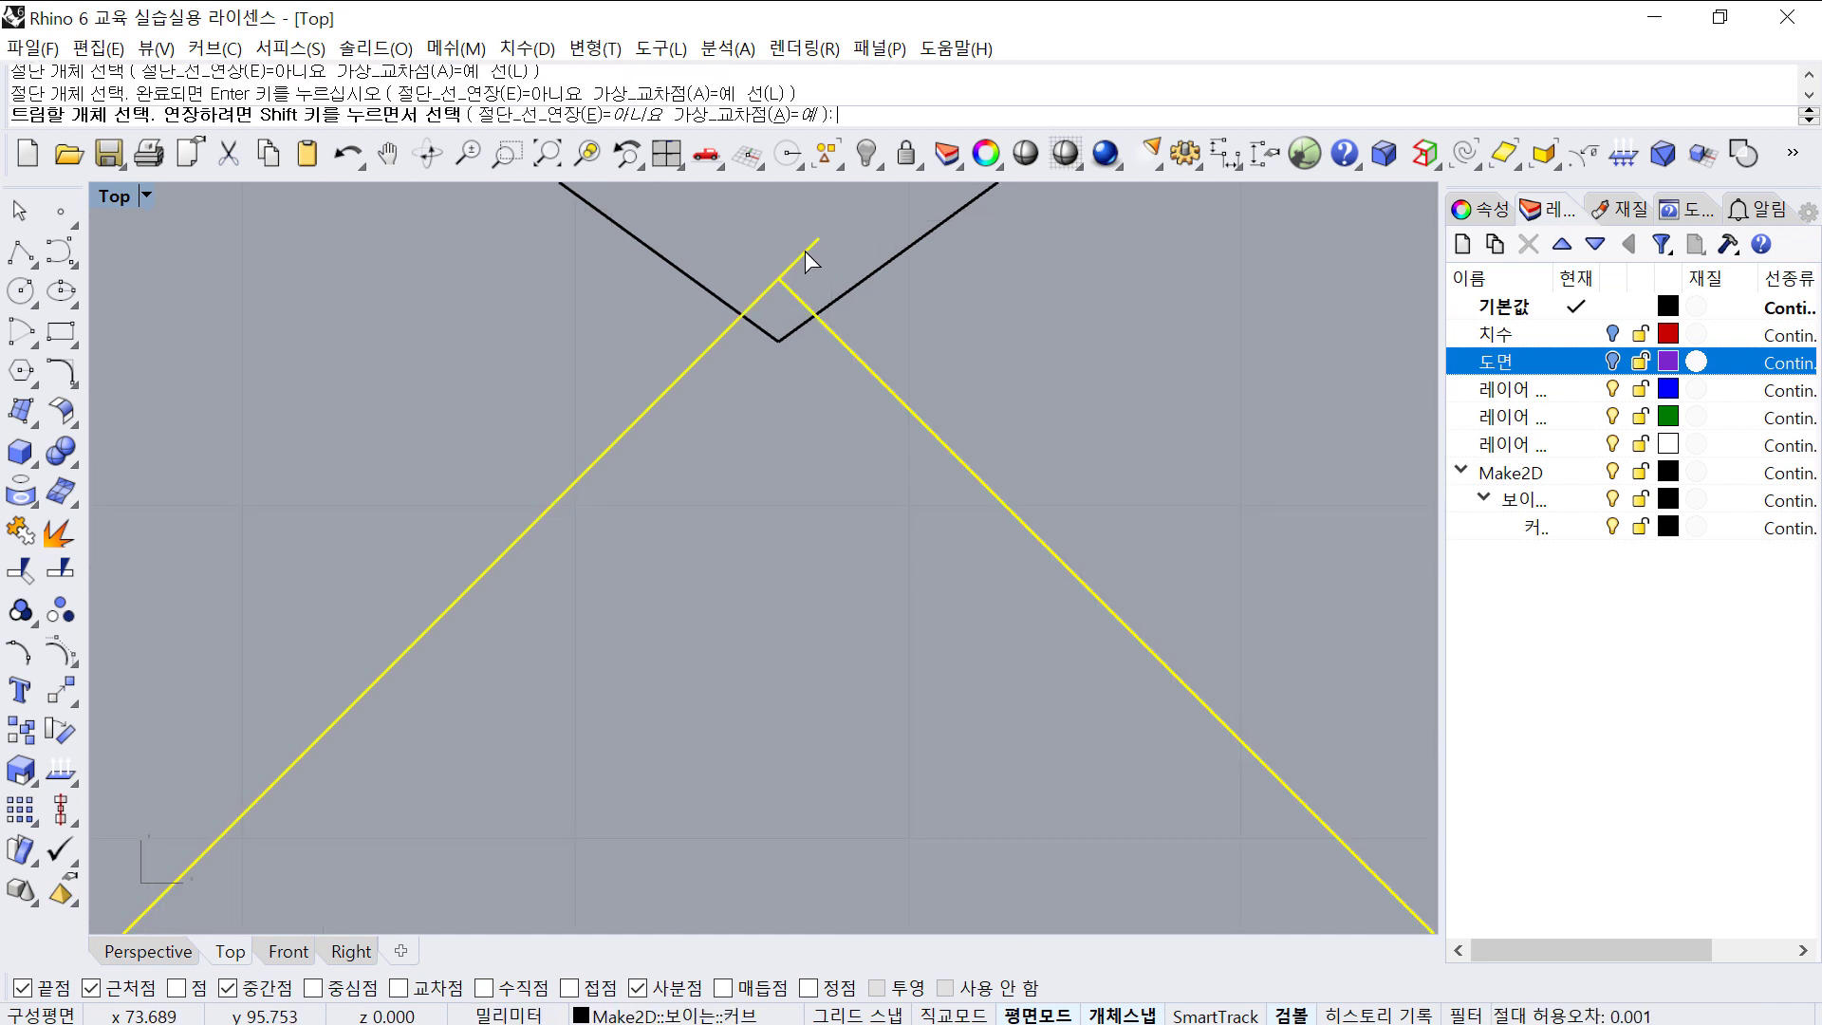
left_click(805, 251)
key("Return")
scroll(813, 276, "down", 6)
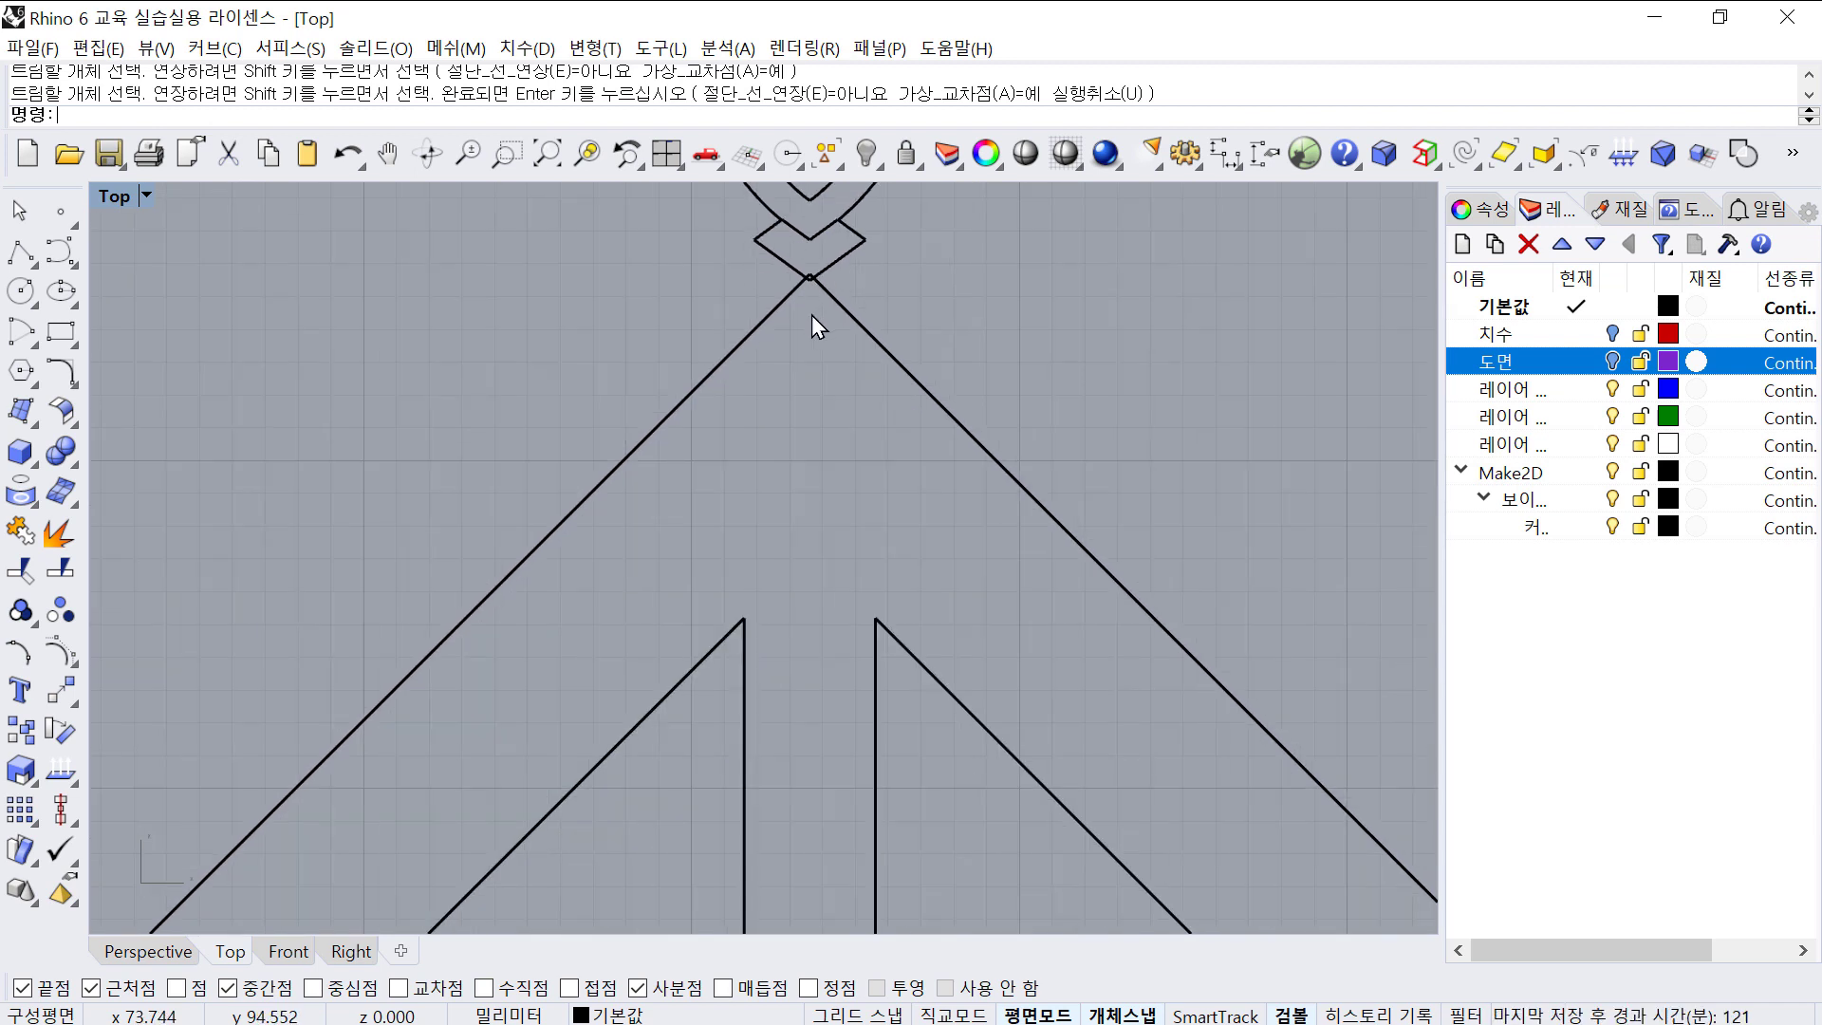
- Add an aligned dimension along the diamond's upper-left edge, from the left corner to the rebuilt top corner, placing it outside the plate
right_click_drag(615, 351, 597, 396)
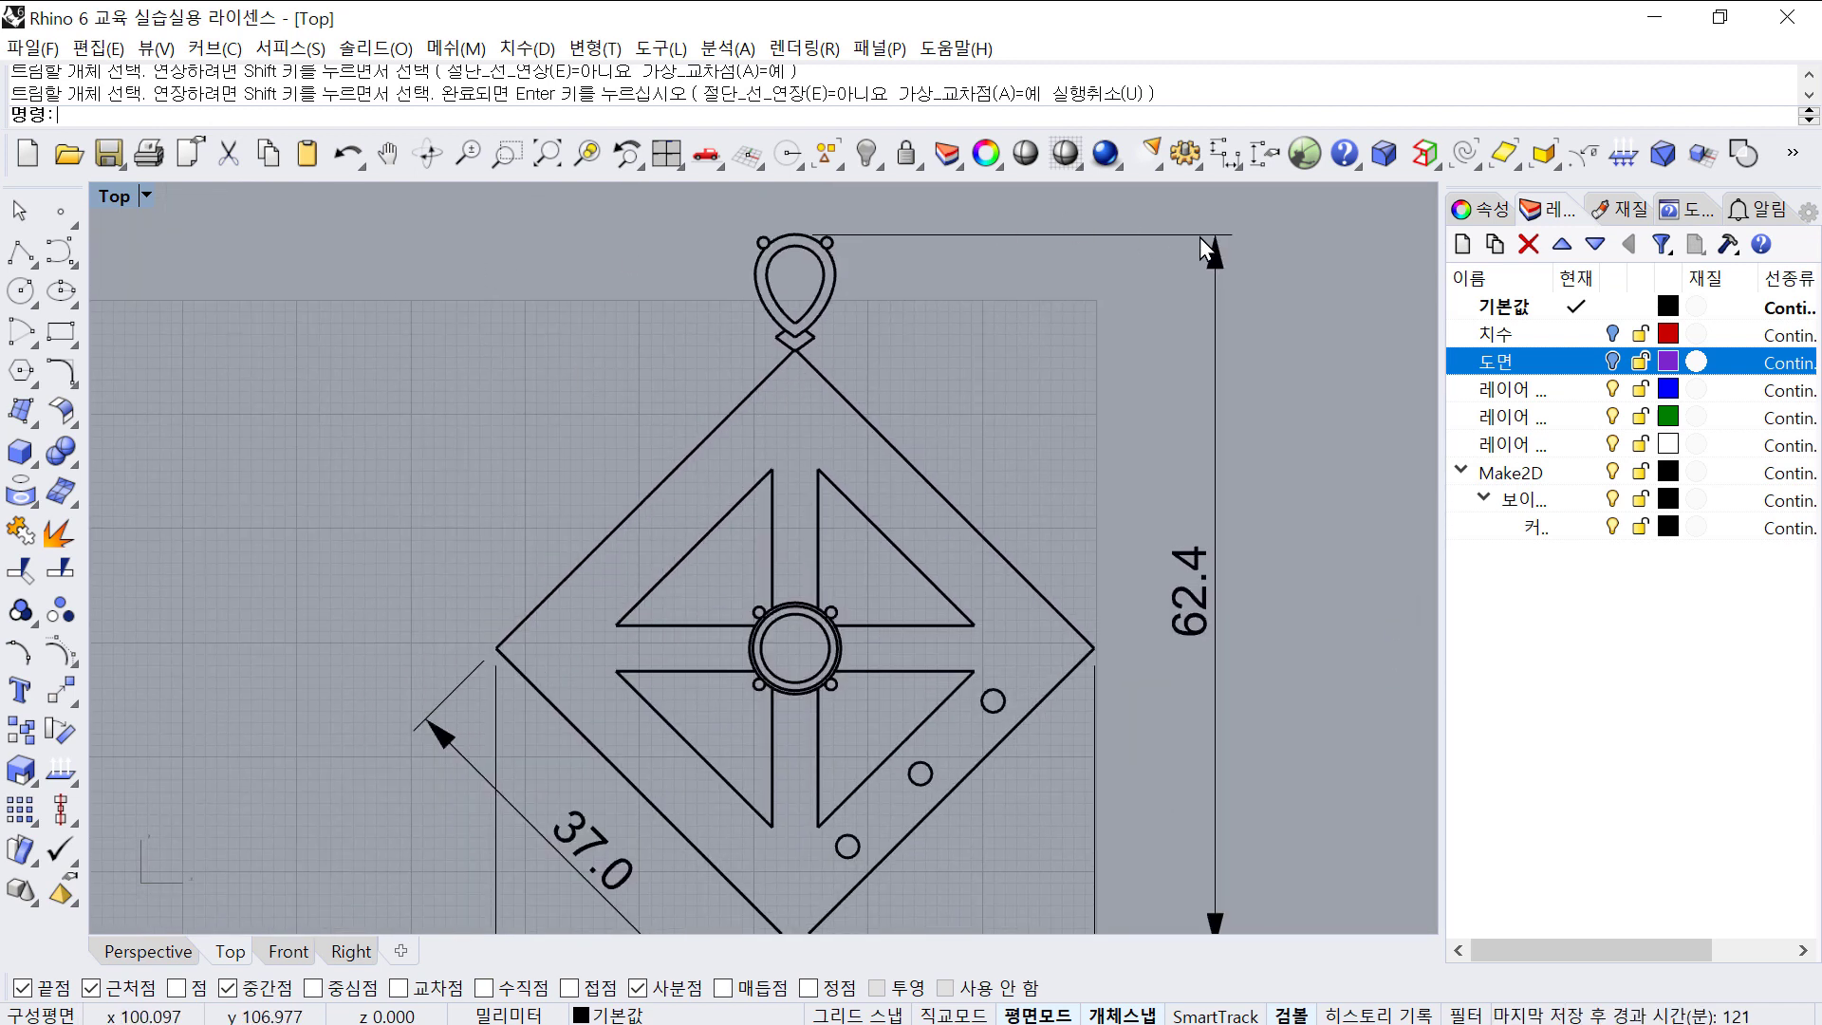
left_click(1230, 163)
left_click(1348, 245)
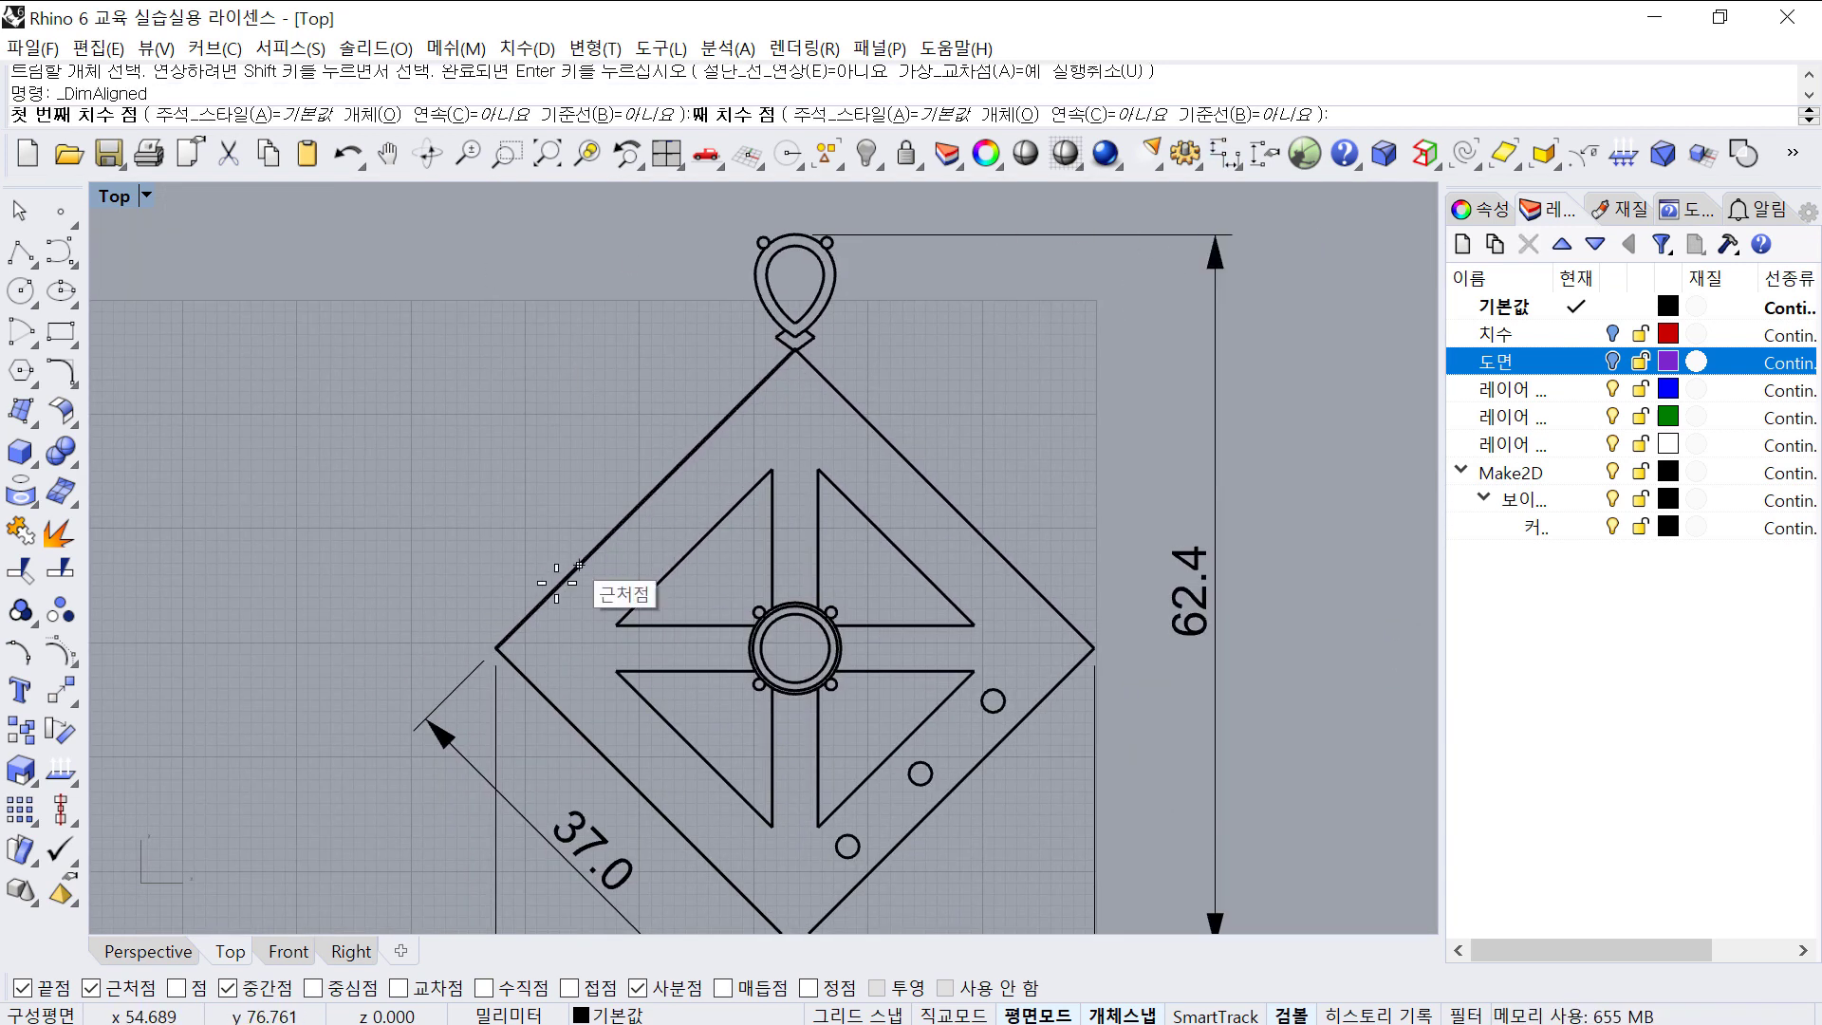
left_click(499, 650)
scroll(795, 349, "up", 5)
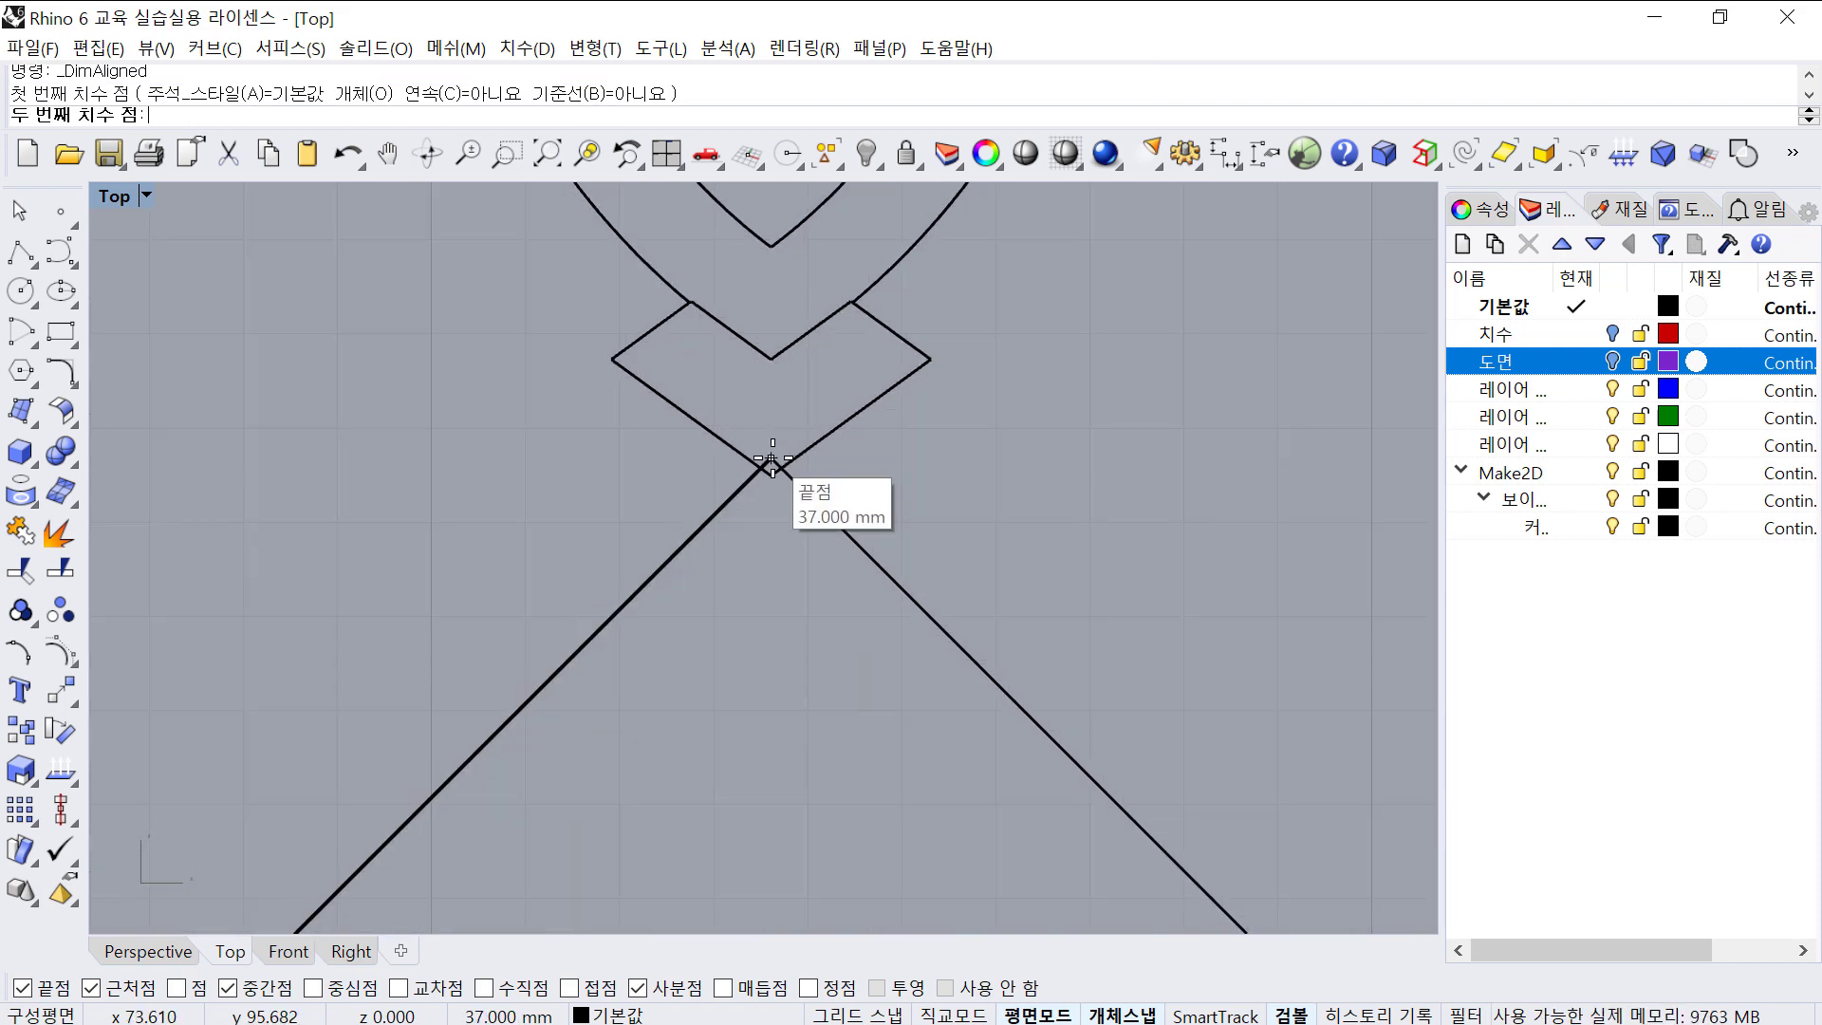
left_click(773, 459)
scroll(493, 442, "down", 5)
scroll(607, 428, "up", 2)
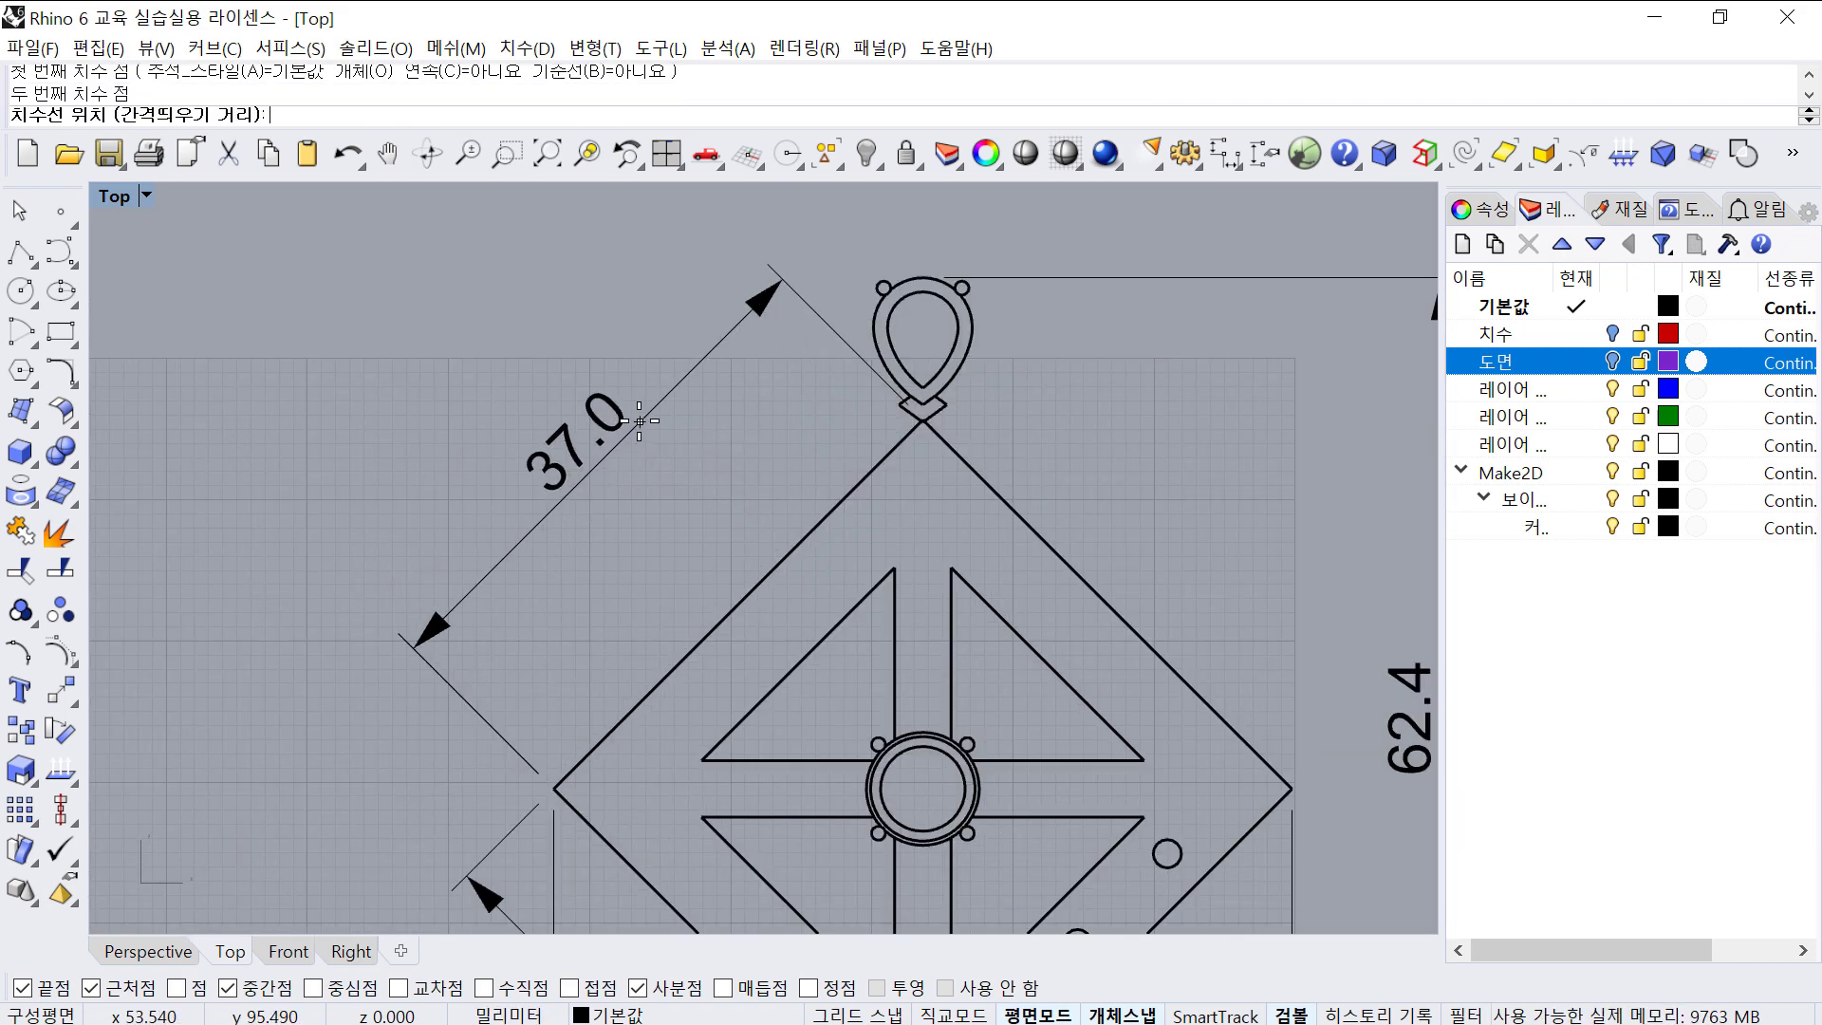
left_click(639, 421)
- Delete the aligned dimension on the diamond's lower-left edge and review the dimensioned views
right_click_drag(693, 548, 604, 254)
left_click(562, 741)
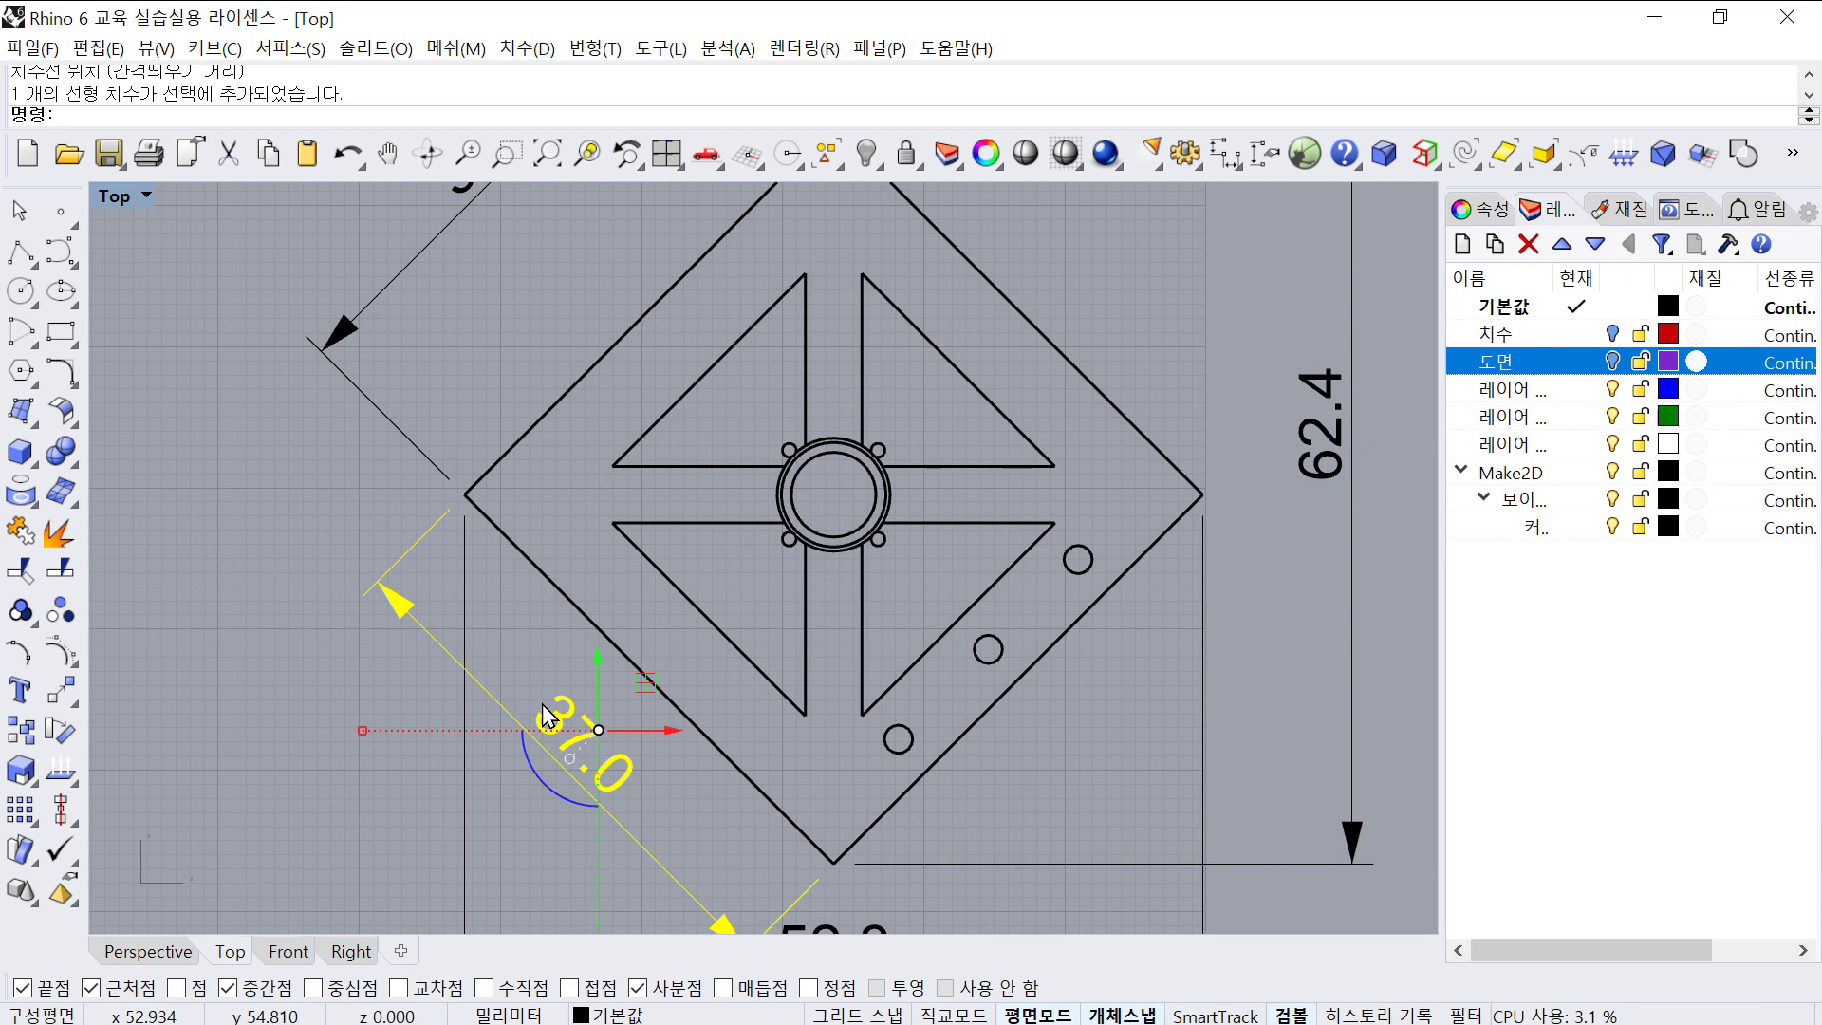
key("Delete")
scroll(825, 380, "up", 5)
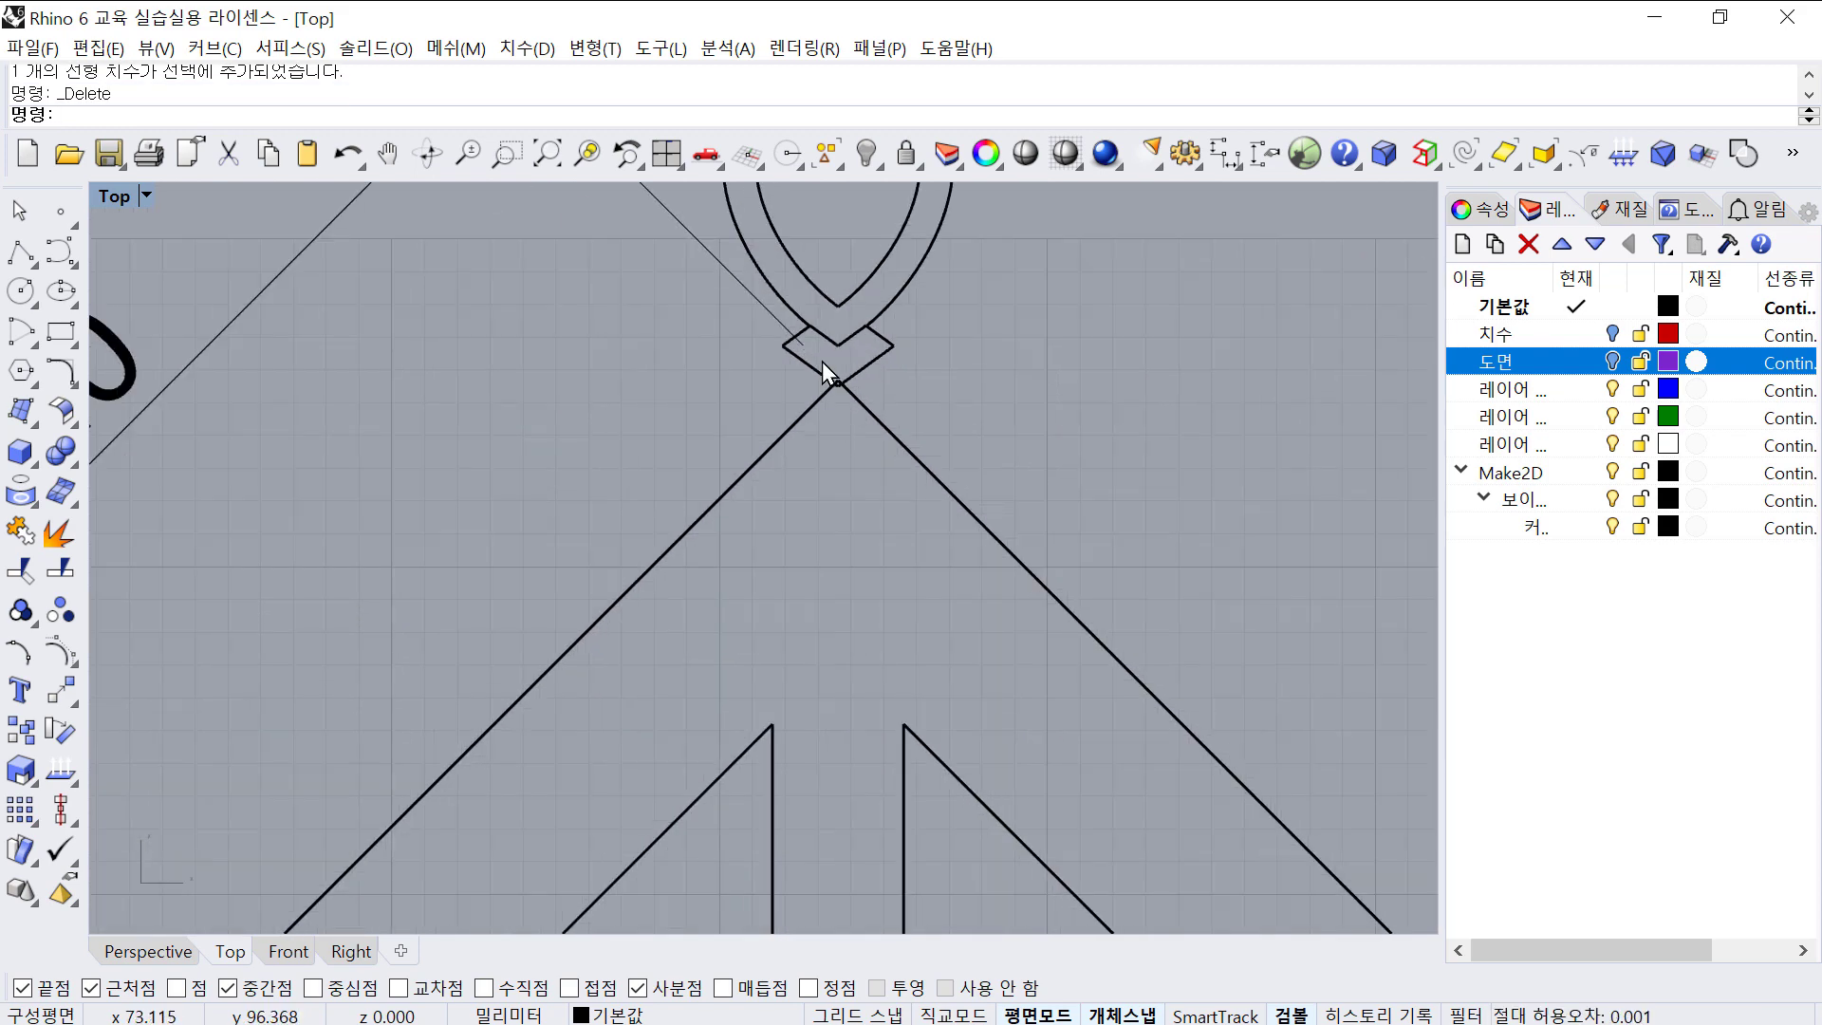
scroll(825, 370, "up", 2)
scroll(869, 414, "down", 8)
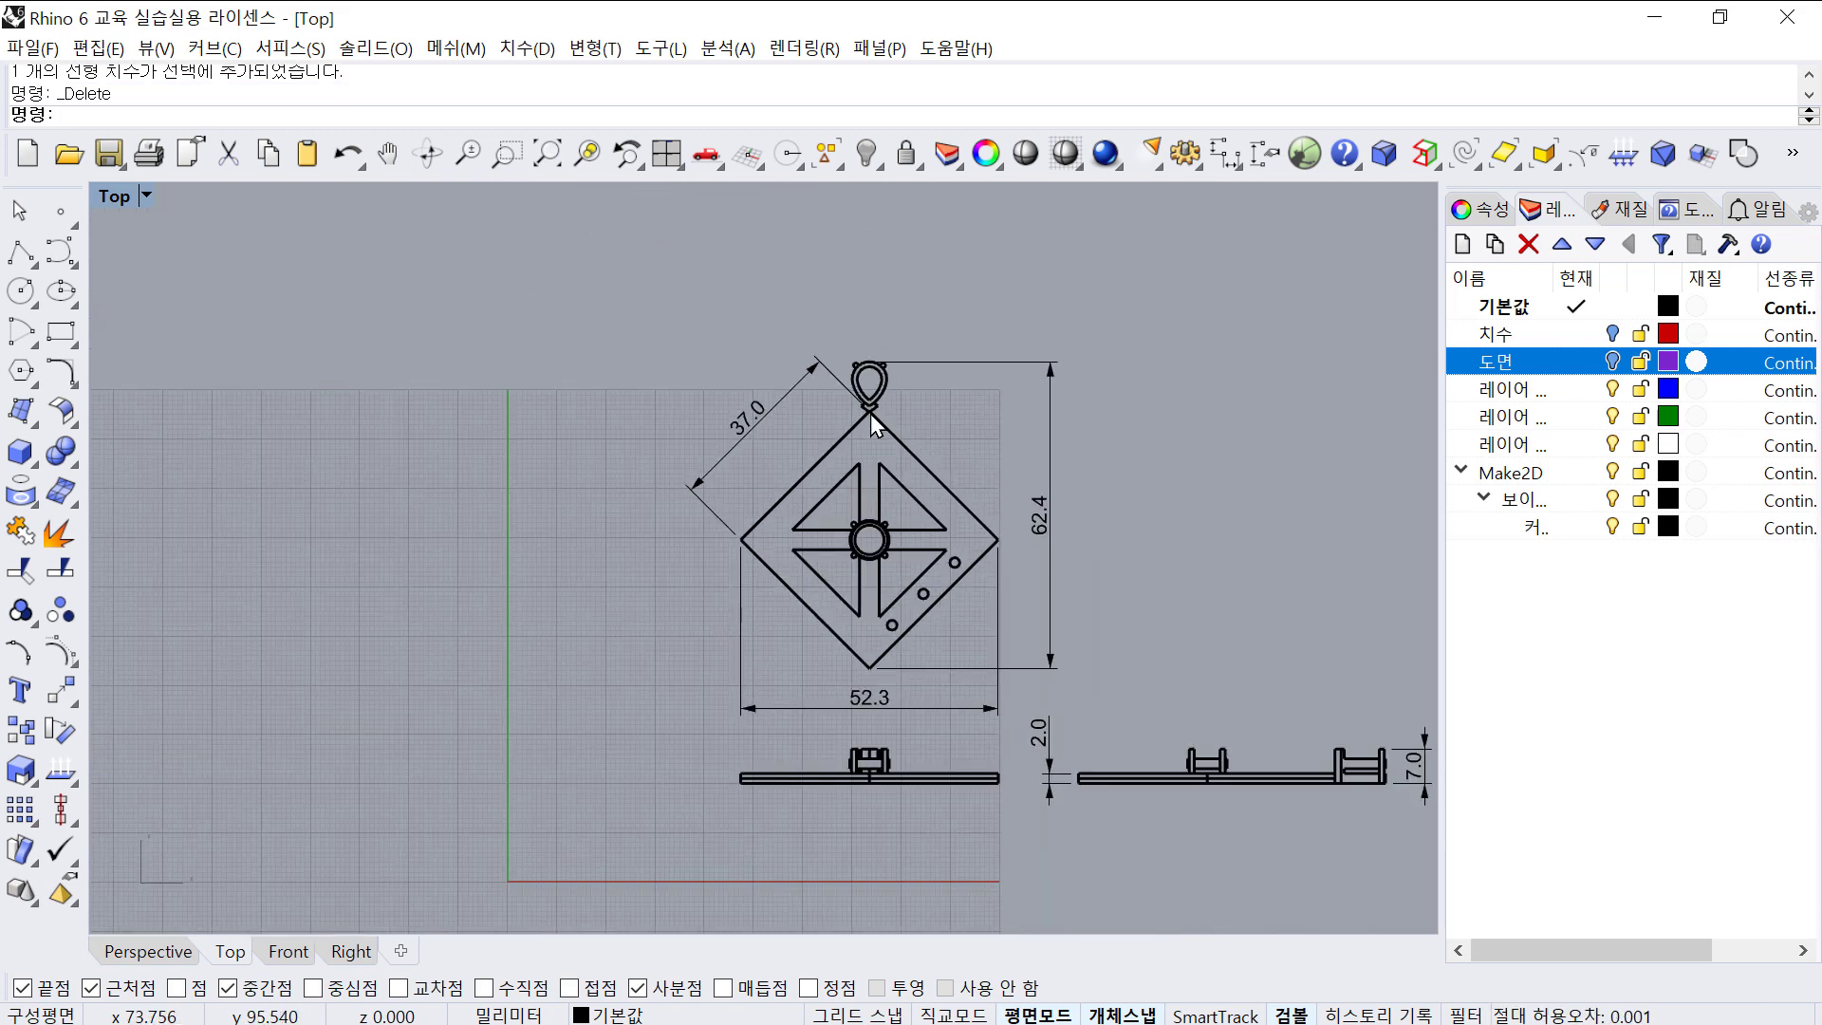
right_click_drag(849, 450, 643, 464)
scroll(691, 442, "up", 2)
right_click_drag(763, 501, 545, 492)
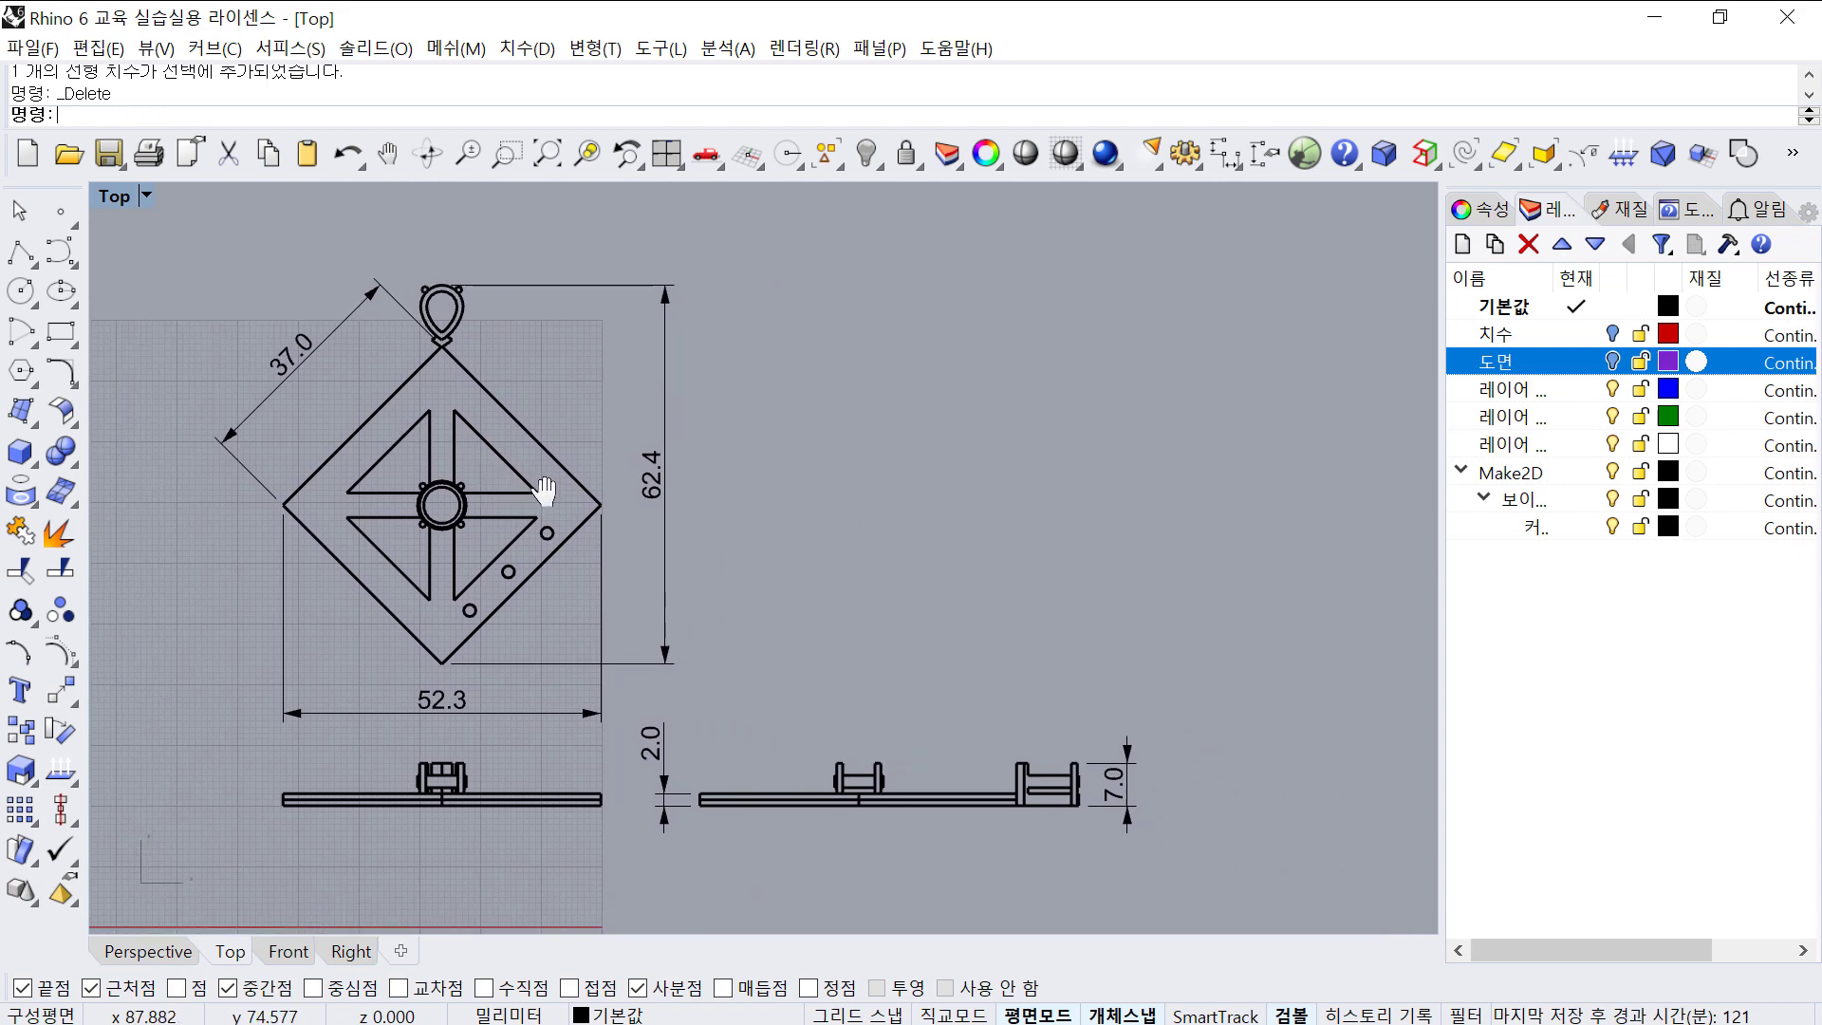